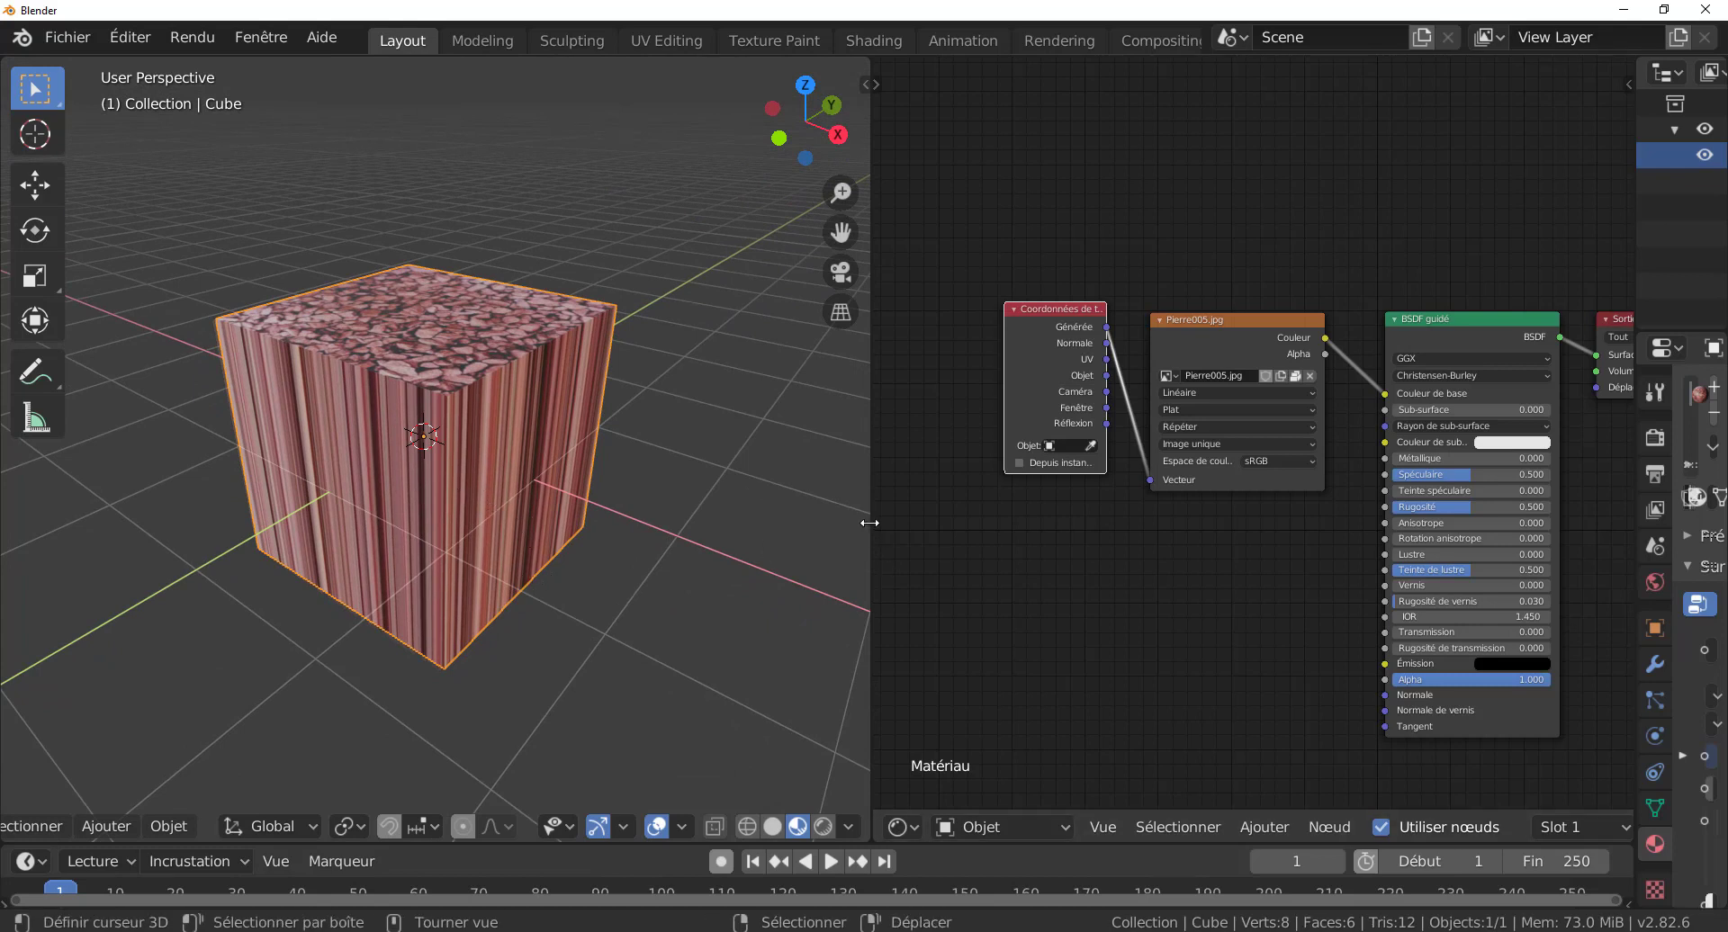
- Widen the node editor and space out the texture coordinate and Pierre005.jpg nodes to show the whole material node chain
drag(871, 524, 926, 517)
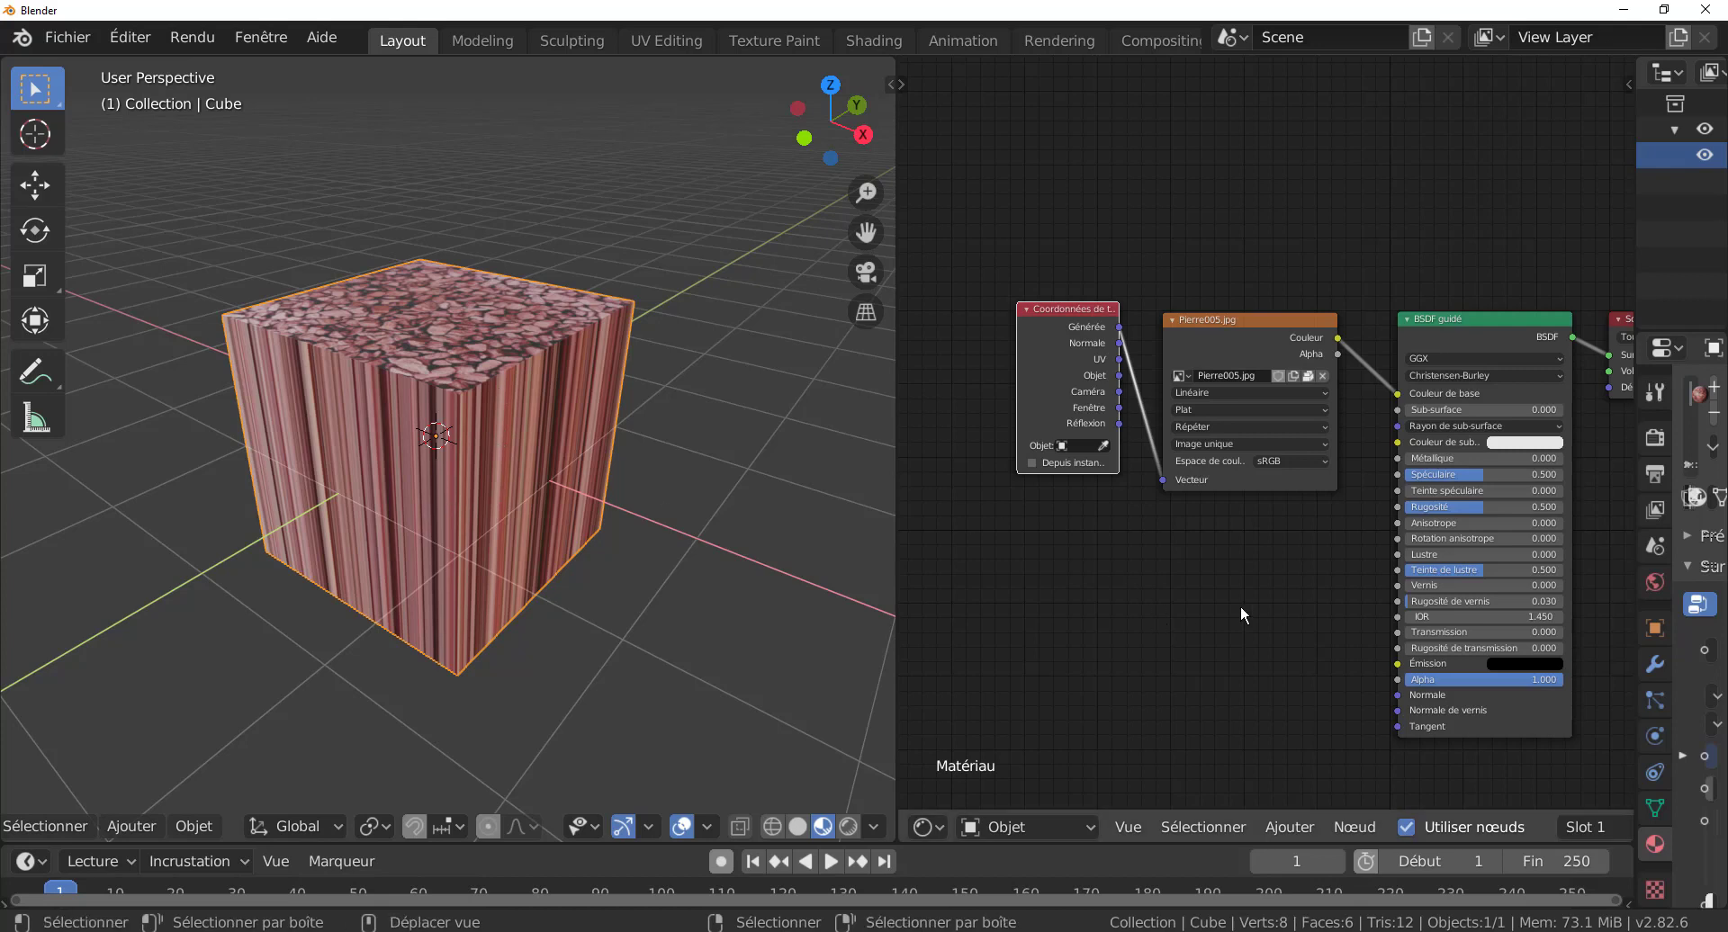
scroll(1240, 605, down, 2)
middle_drag(1226, 605, 1179, 603)
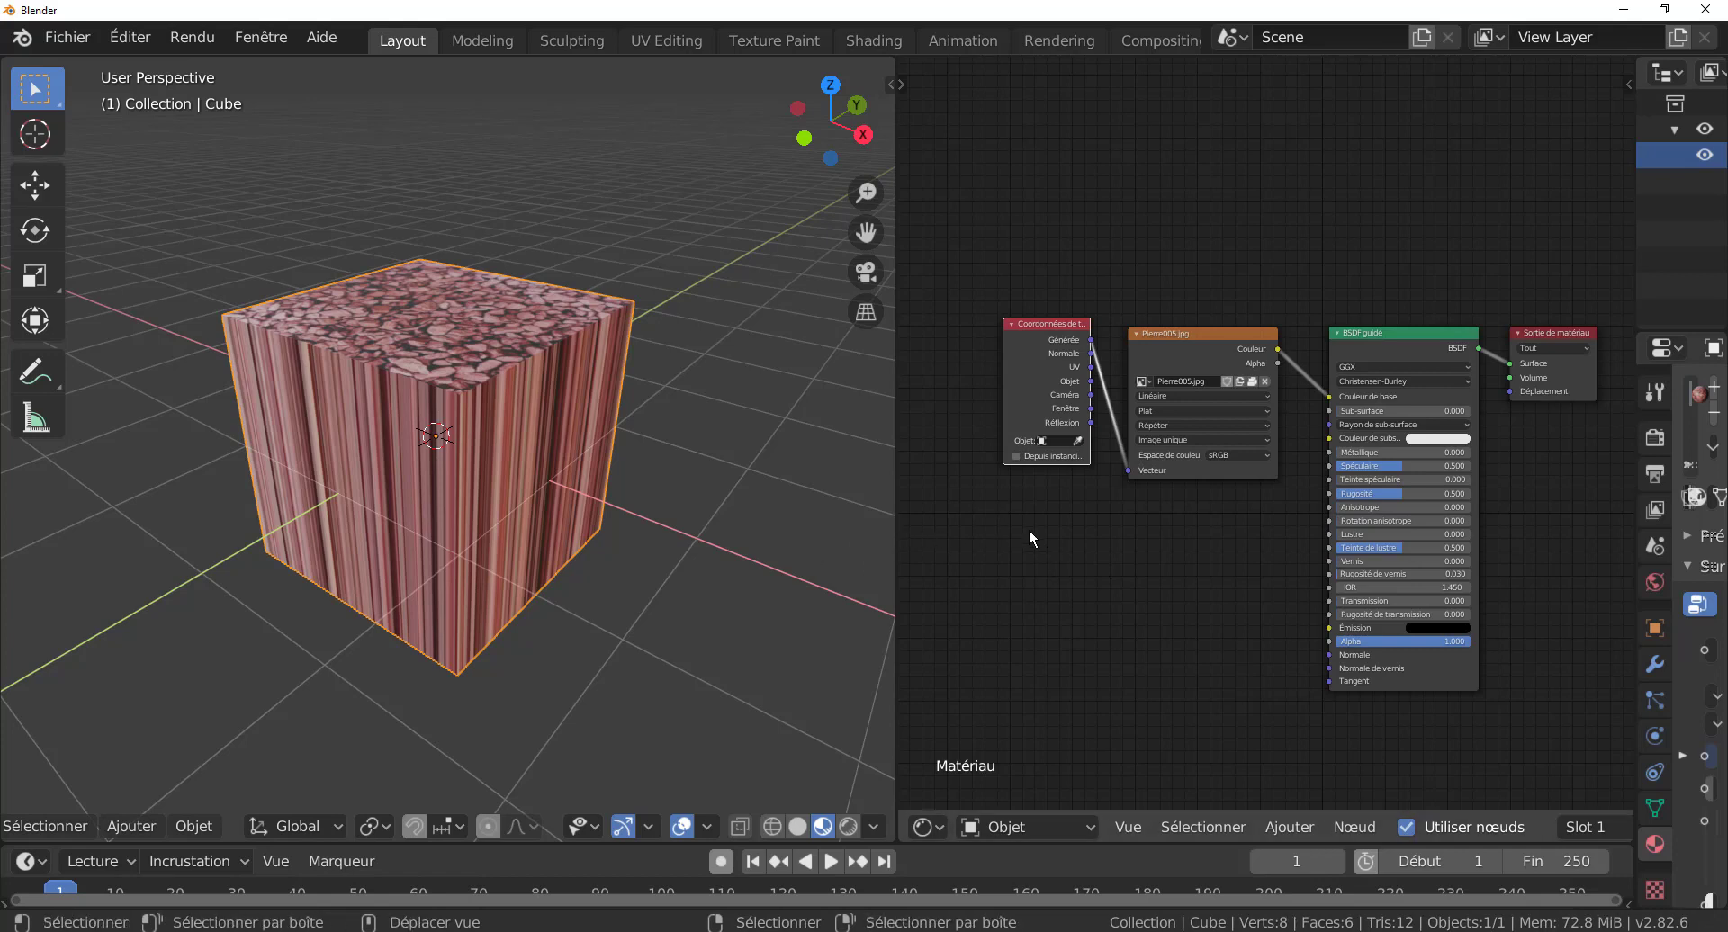
scroll(1065, 541, up, 1)
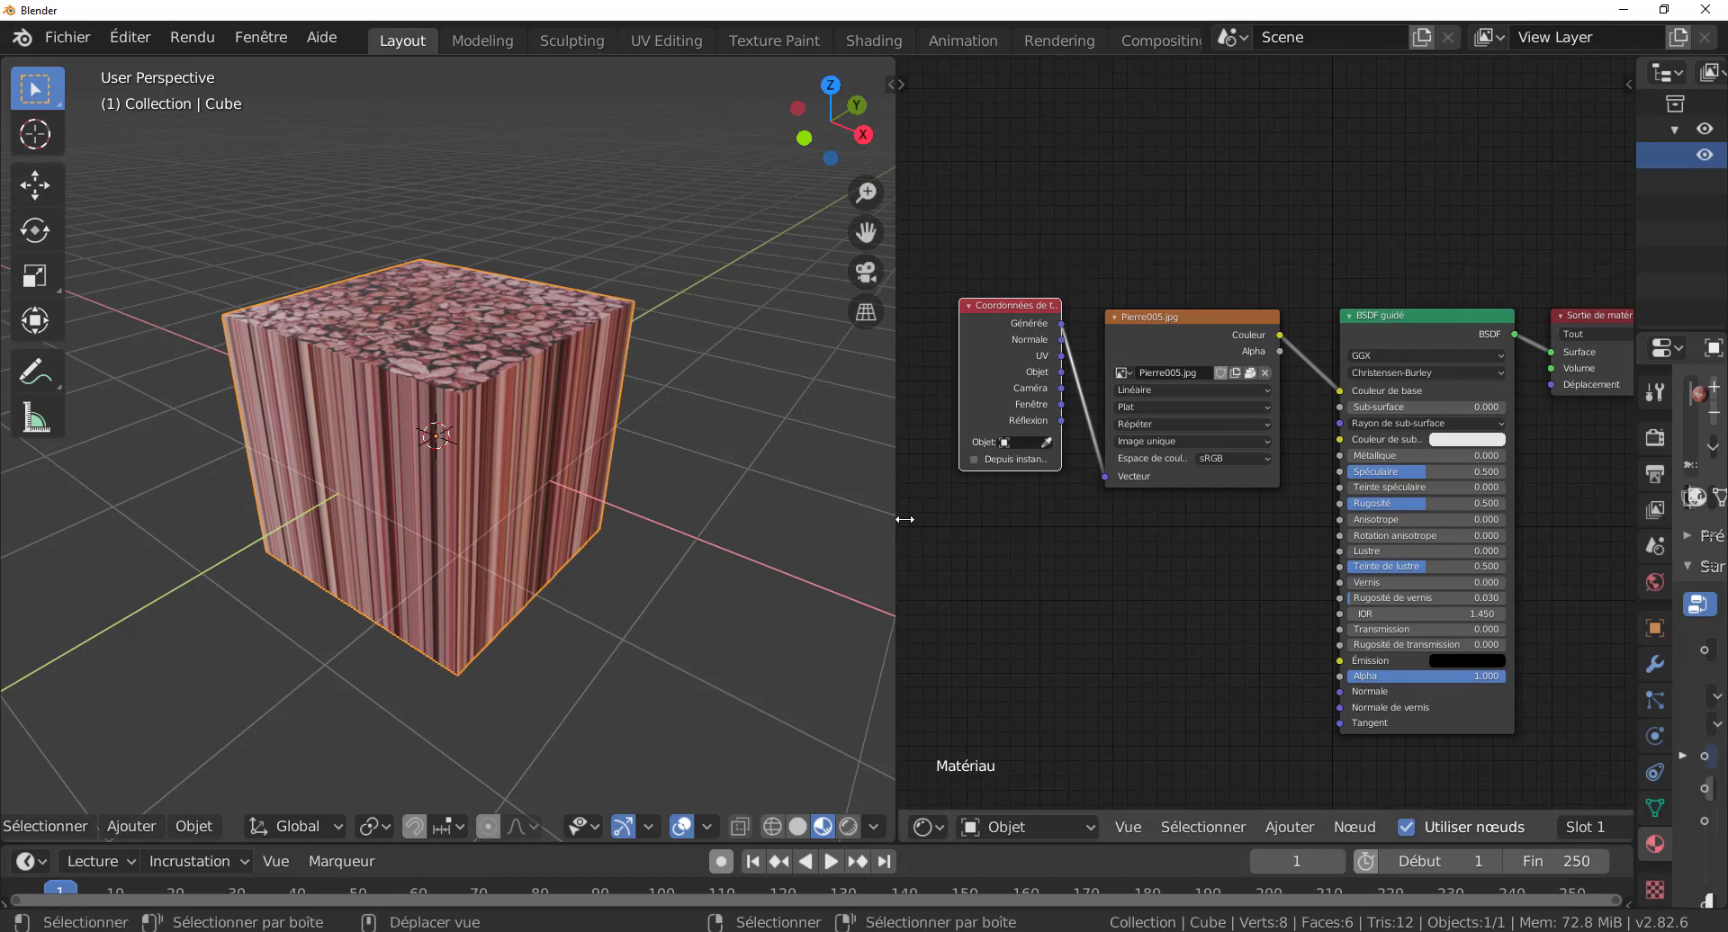
drag(897, 528, 828, 528)
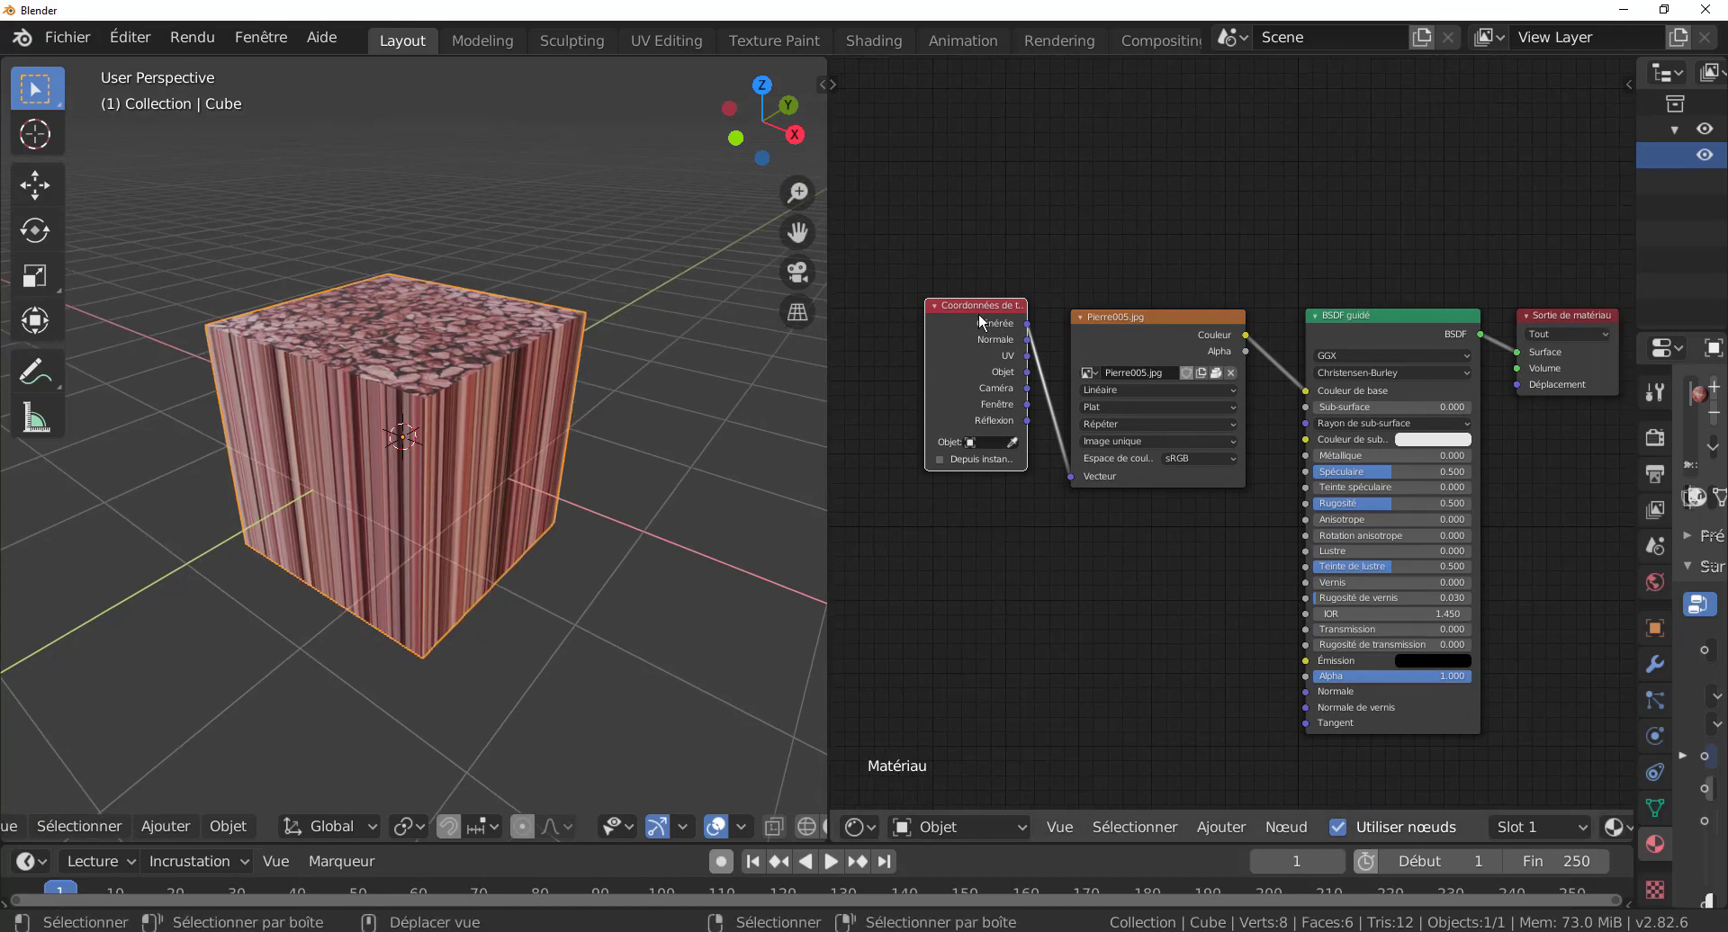
drag(979, 312, 996, 341)
scroll(1116, 534, up, 1)
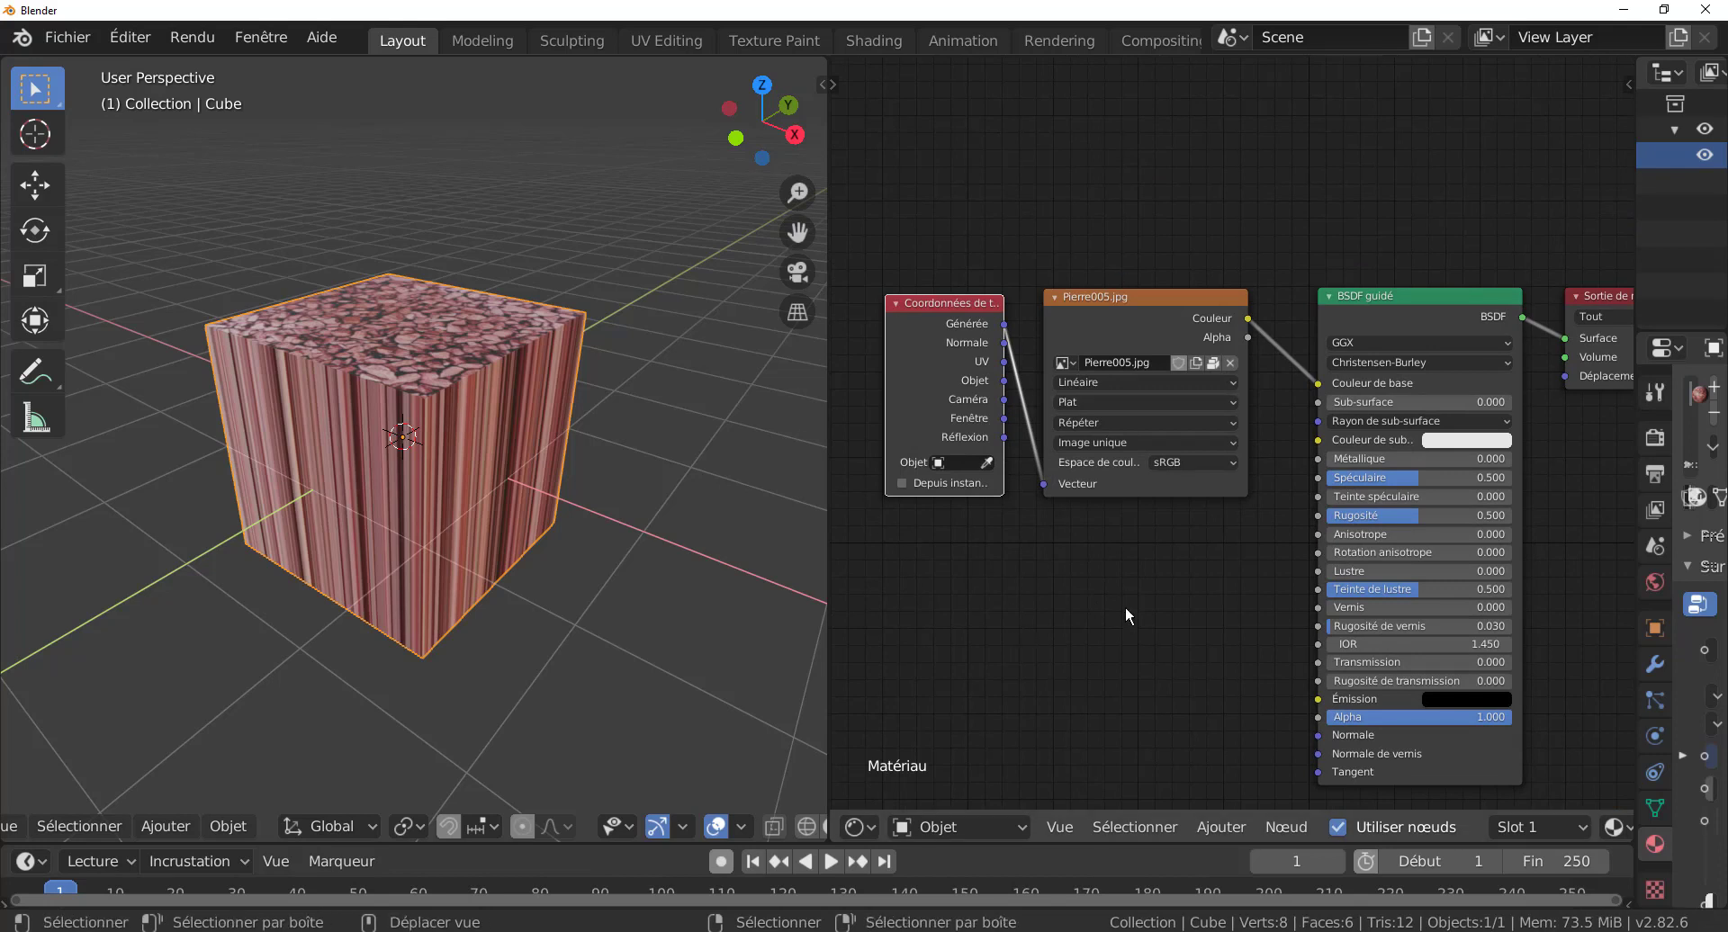
scroll(1175, 628, down, 2)
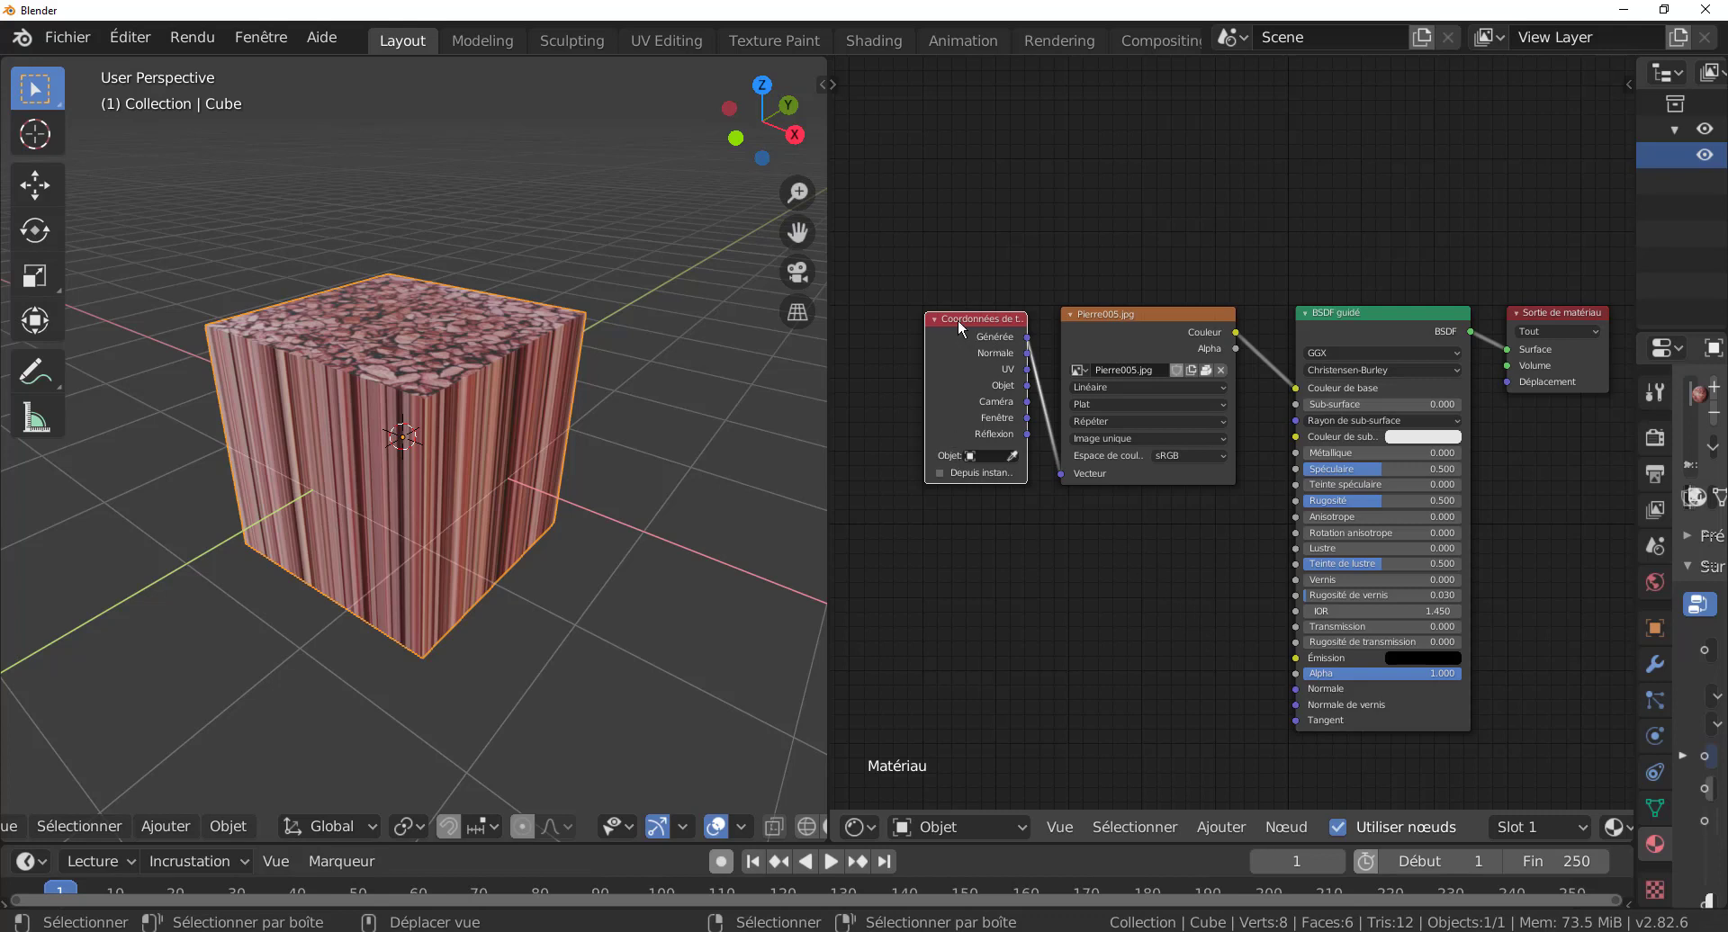
mouse_move(957, 319)
mouse_down()
mouse_move(958, 290)
mouse_move(957, 308)
mouse_up()
mouse_move(1144, 311)
mouse_down()
mouse_move(1189, 280)
mouse_move(1159, 309)
mouse_up()
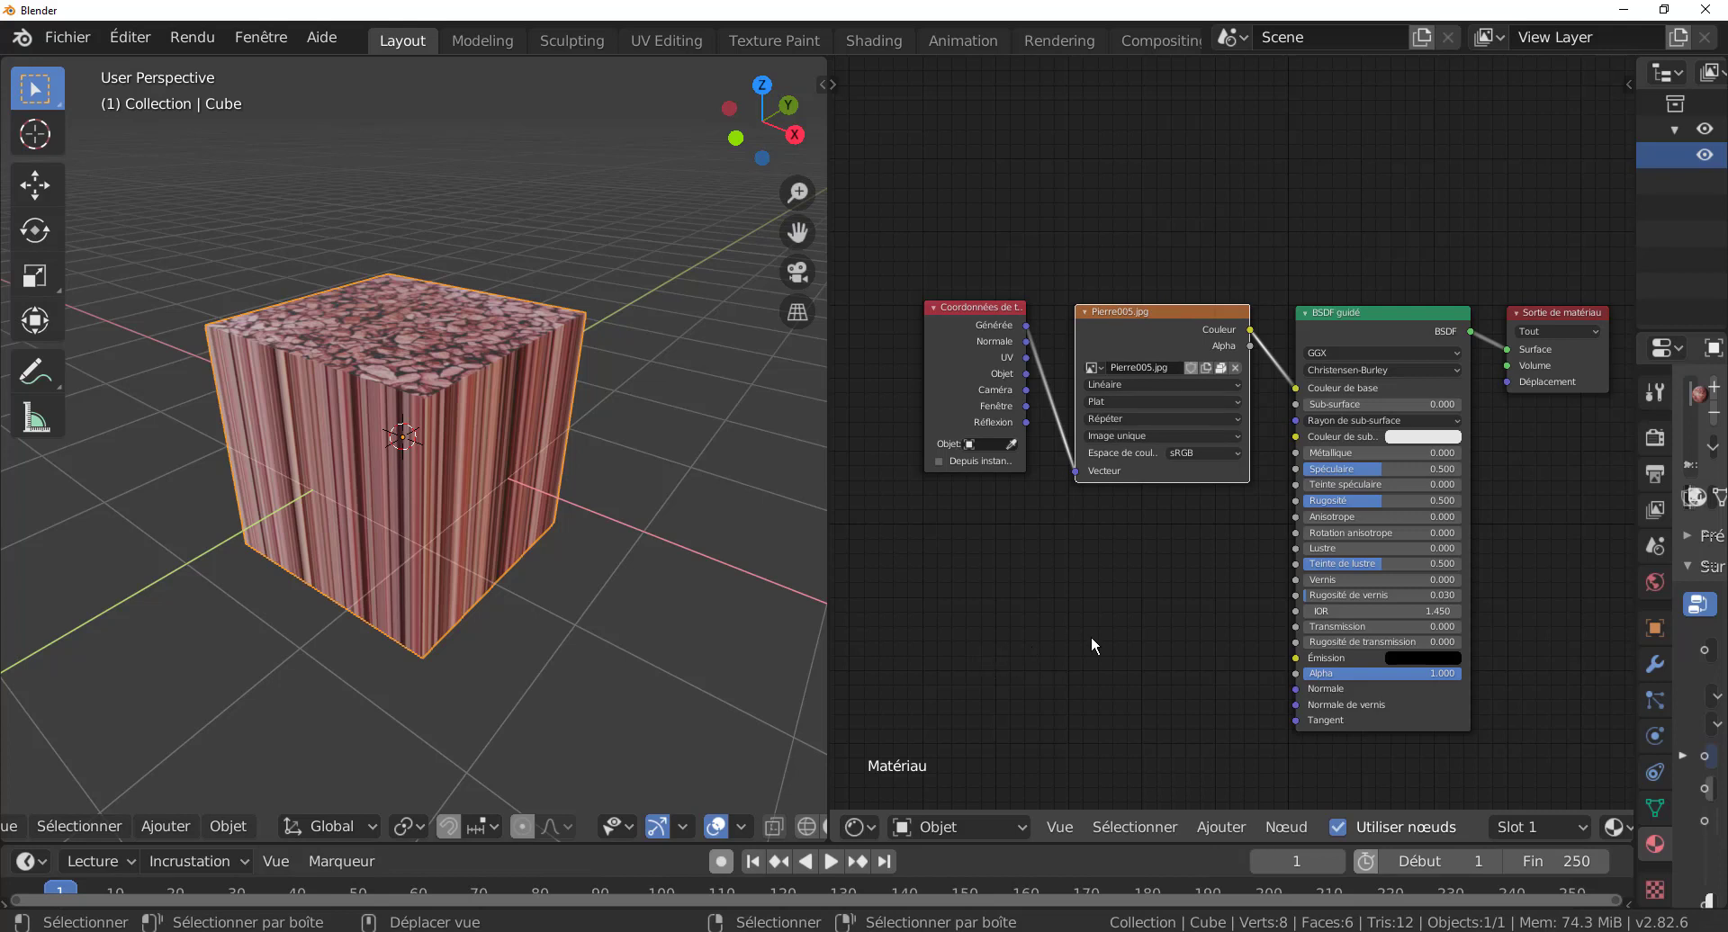
scroll(1154, 623, up, 1)
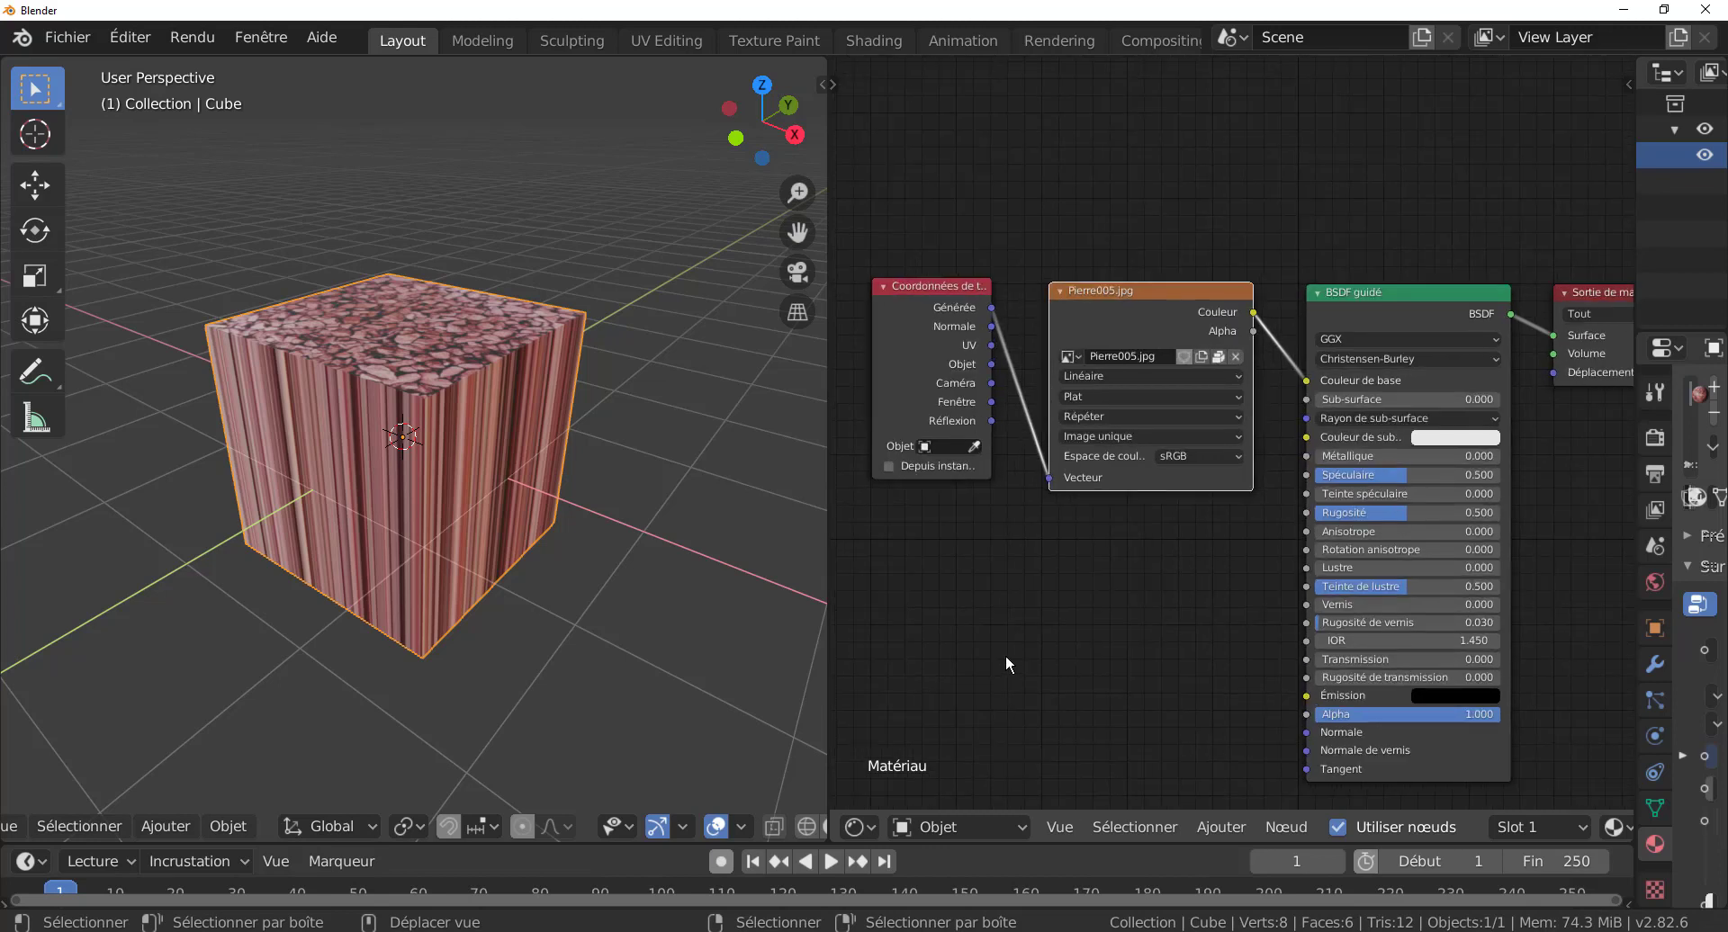
- Widen the node editor further and adjust the positions of the Pierre005.jpg and texture coordinate nodes
drag(827, 630, 703, 656)
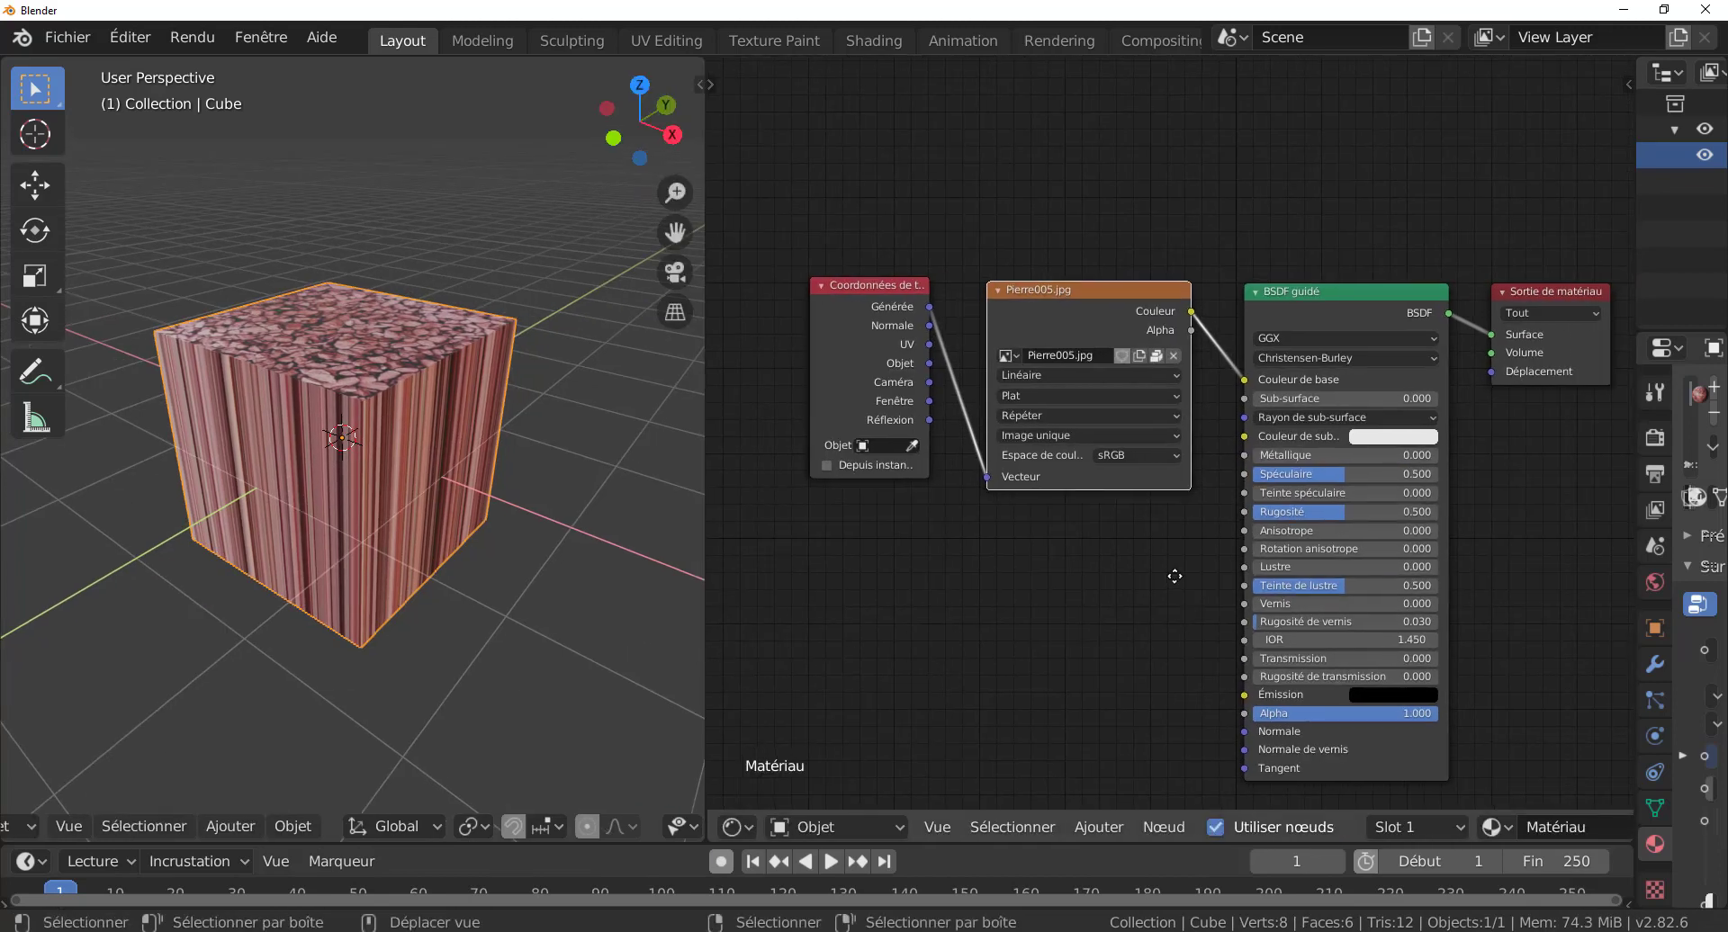
middle_drag(1176, 578, 1172, 564)
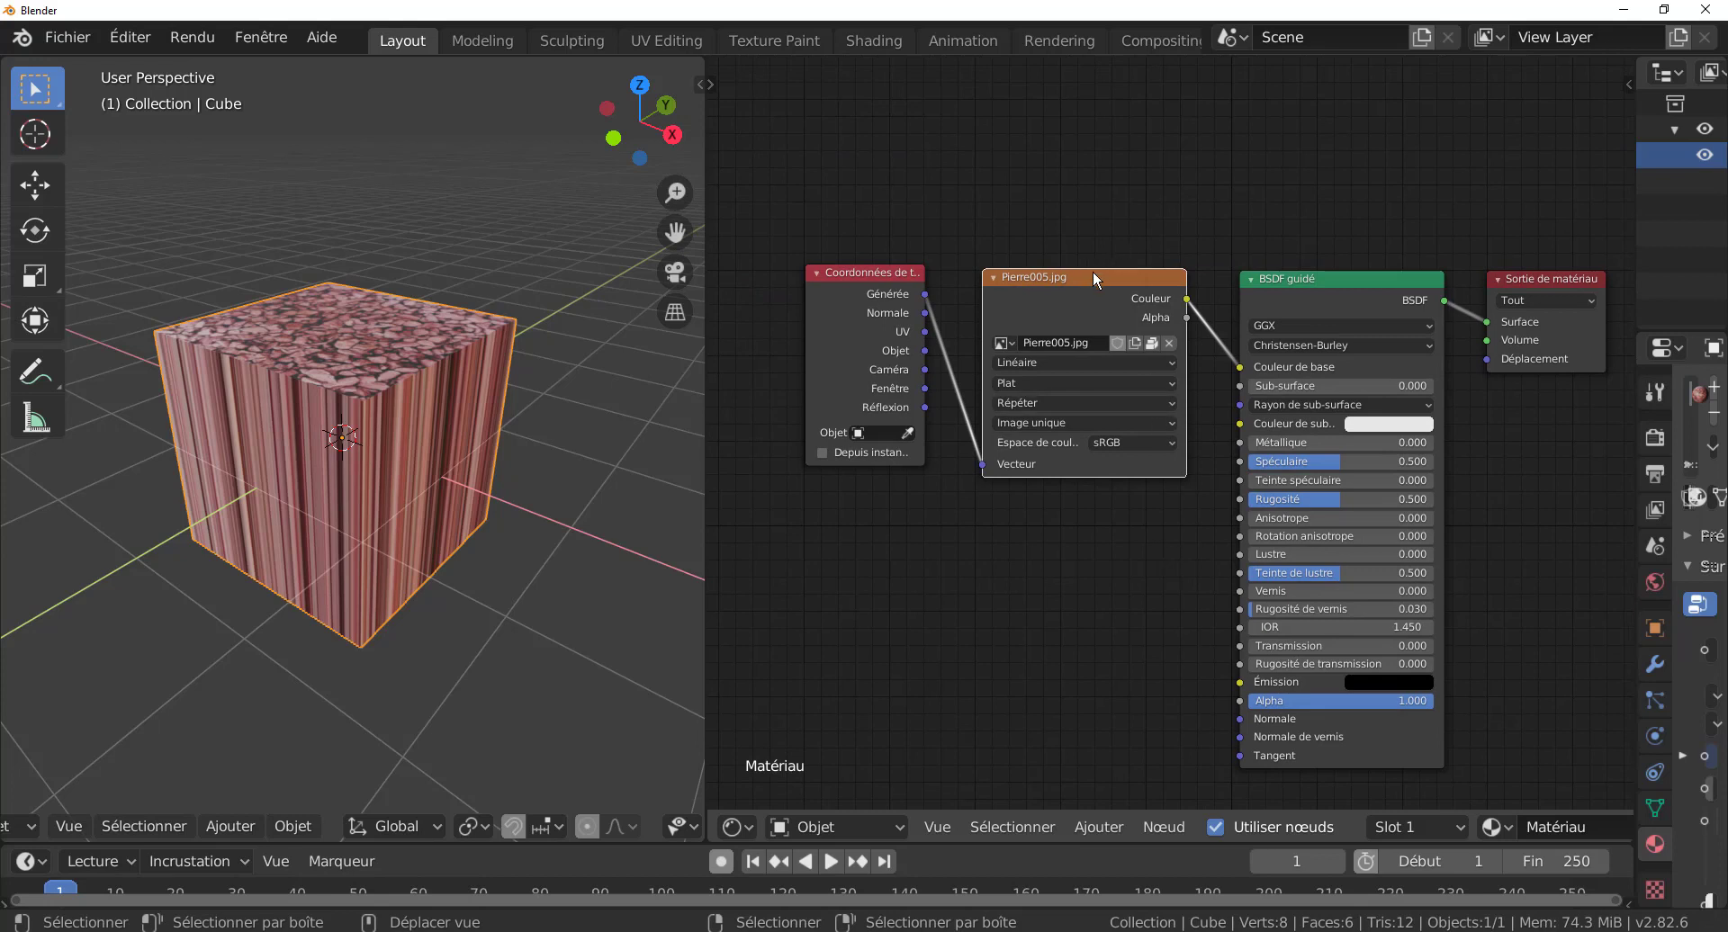
drag(1094, 275, 1086, 271)
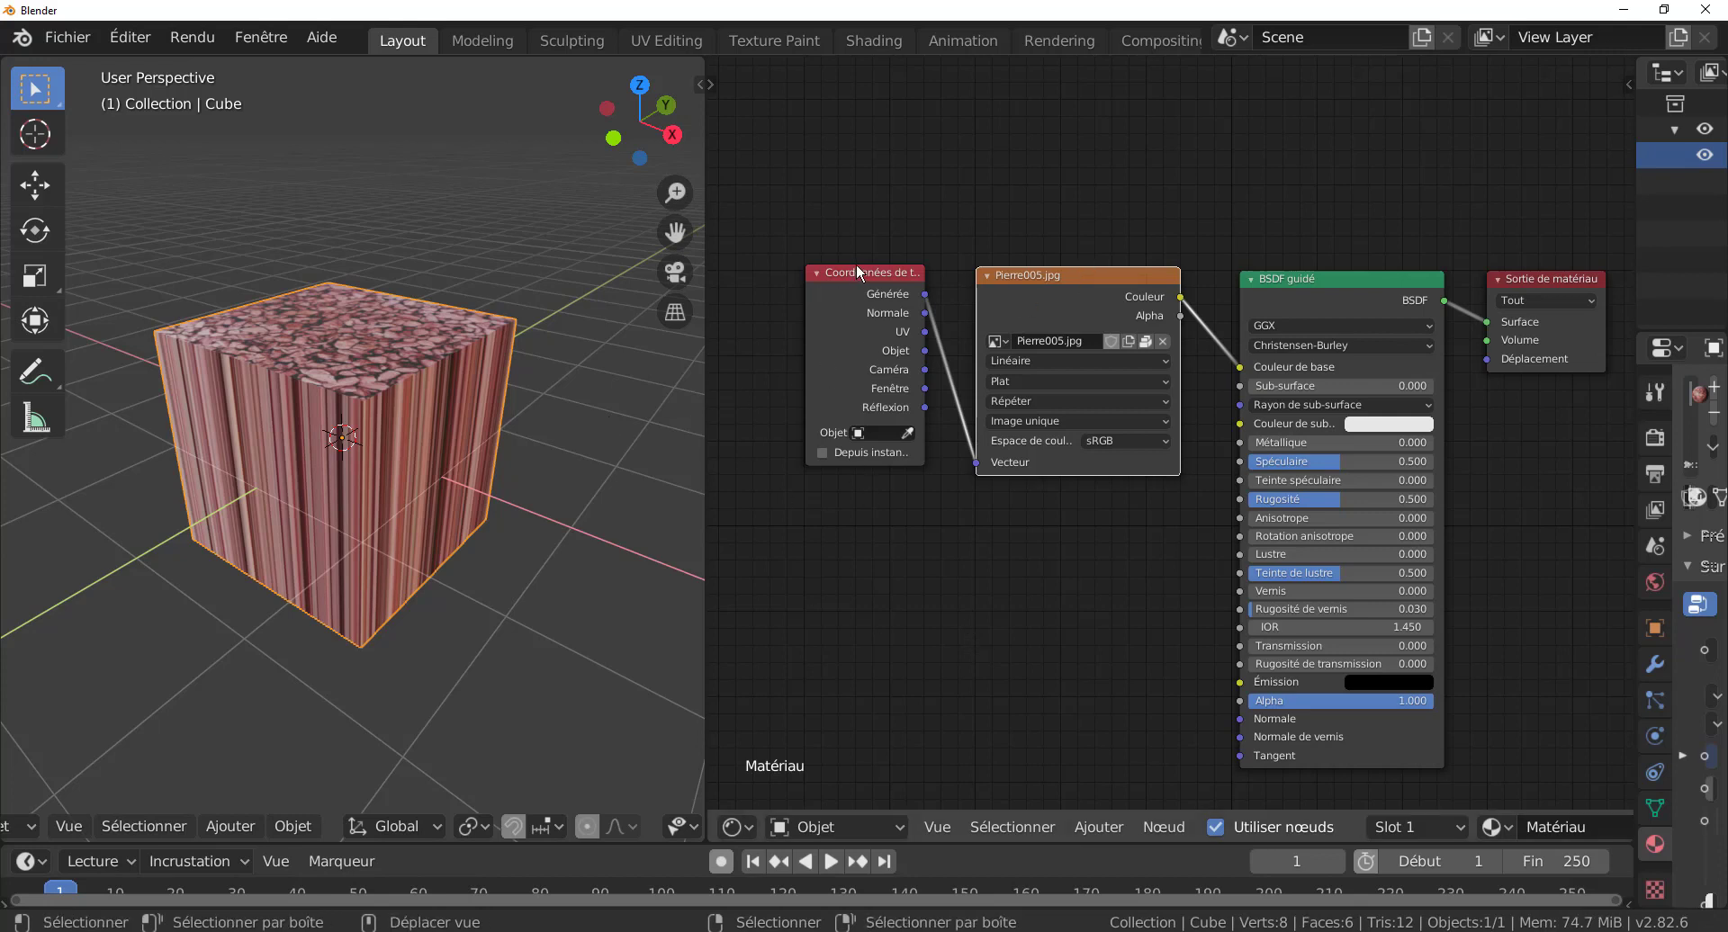
drag(856, 265, 857, 266)
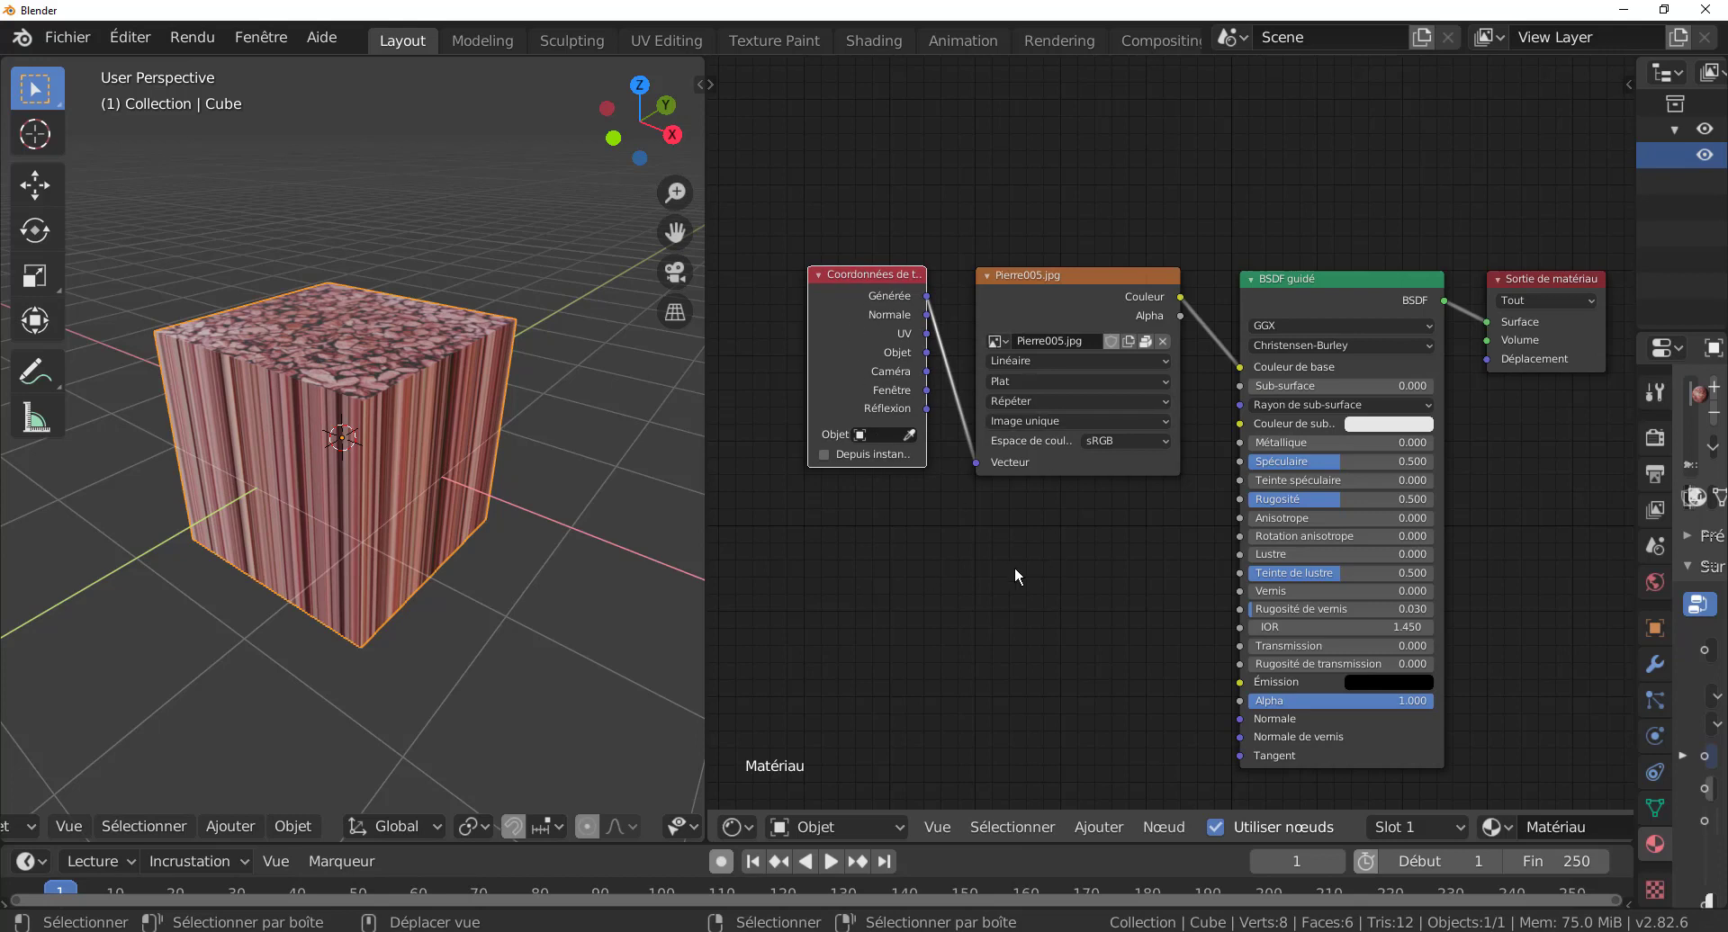
middle_drag(1039, 590, 1042, 587)
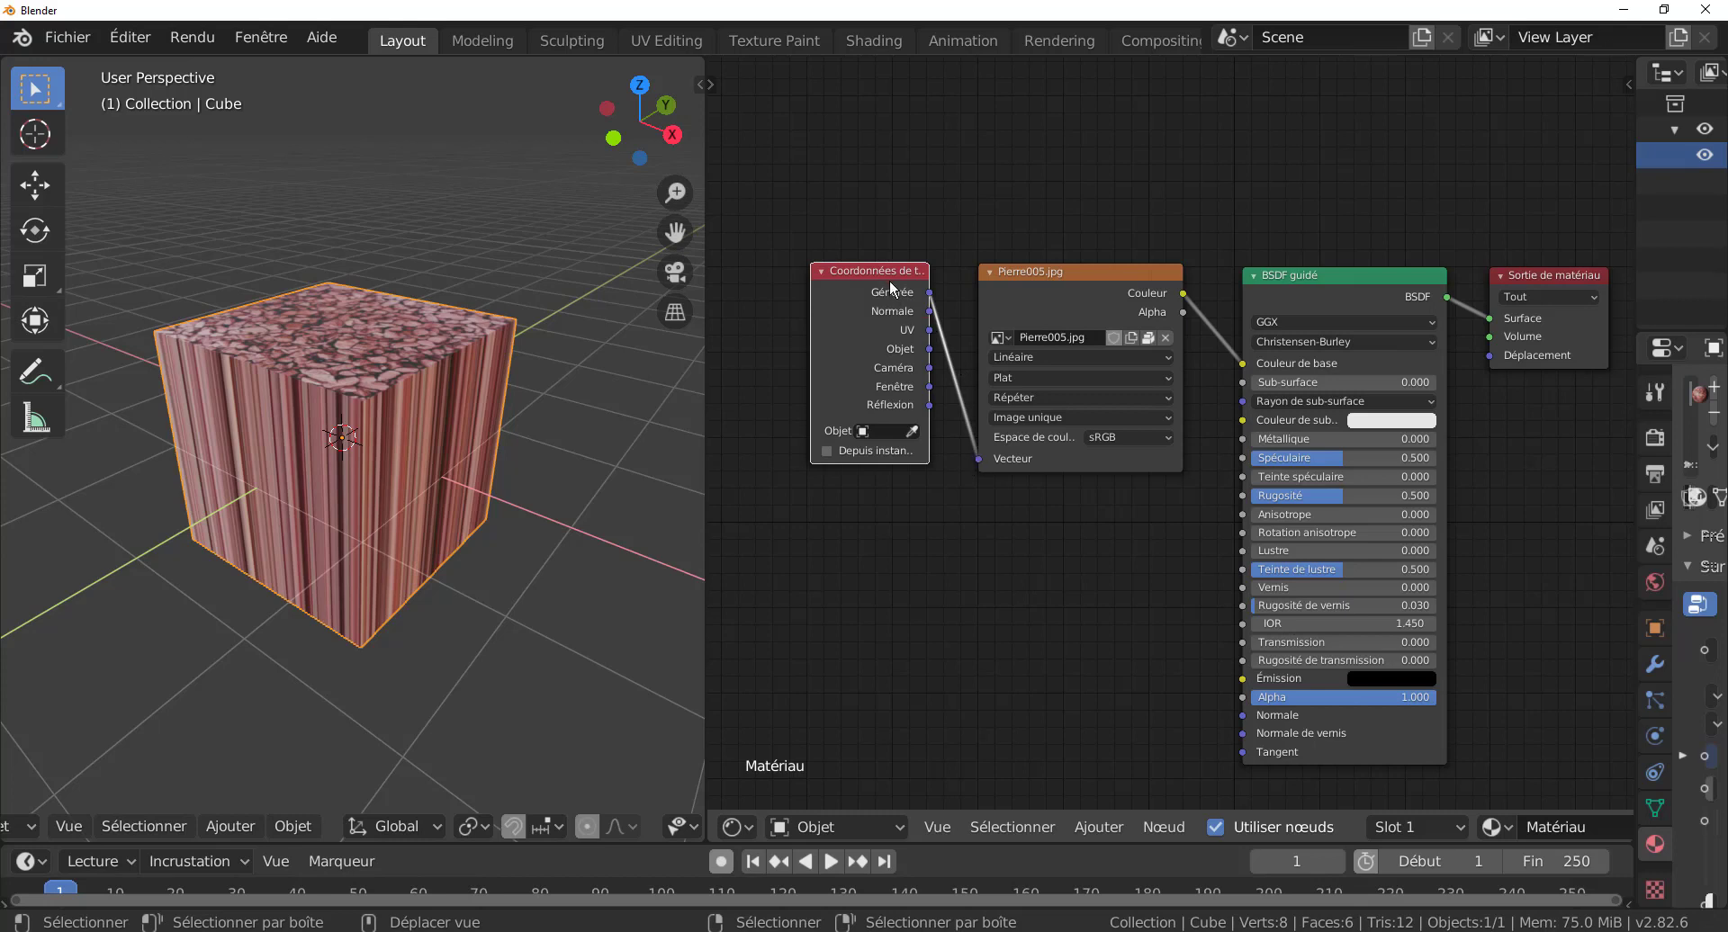
drag(890, 282, 882, 319)
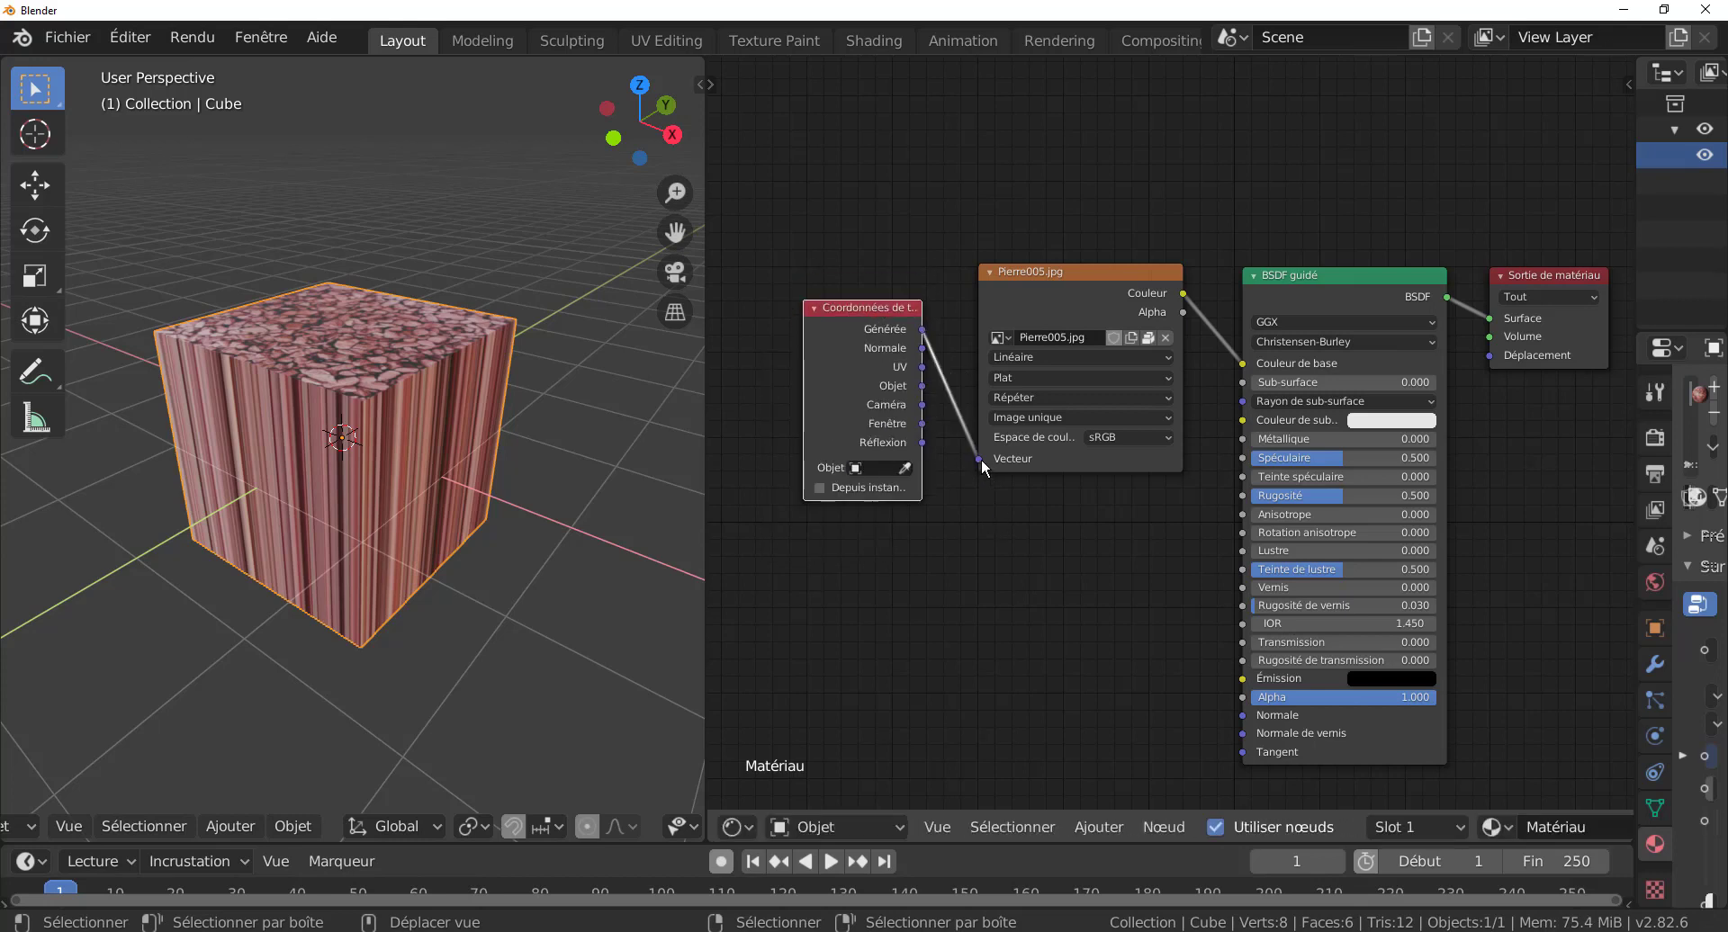
- Disconnect the Générée output from the Pierre005.jpg node's Vecteur input and move the texture coordinate node lower
drag(981, 457, 959, 515)
drag(877, 311, 853, 388)
scroll(408, 381, up, 4)
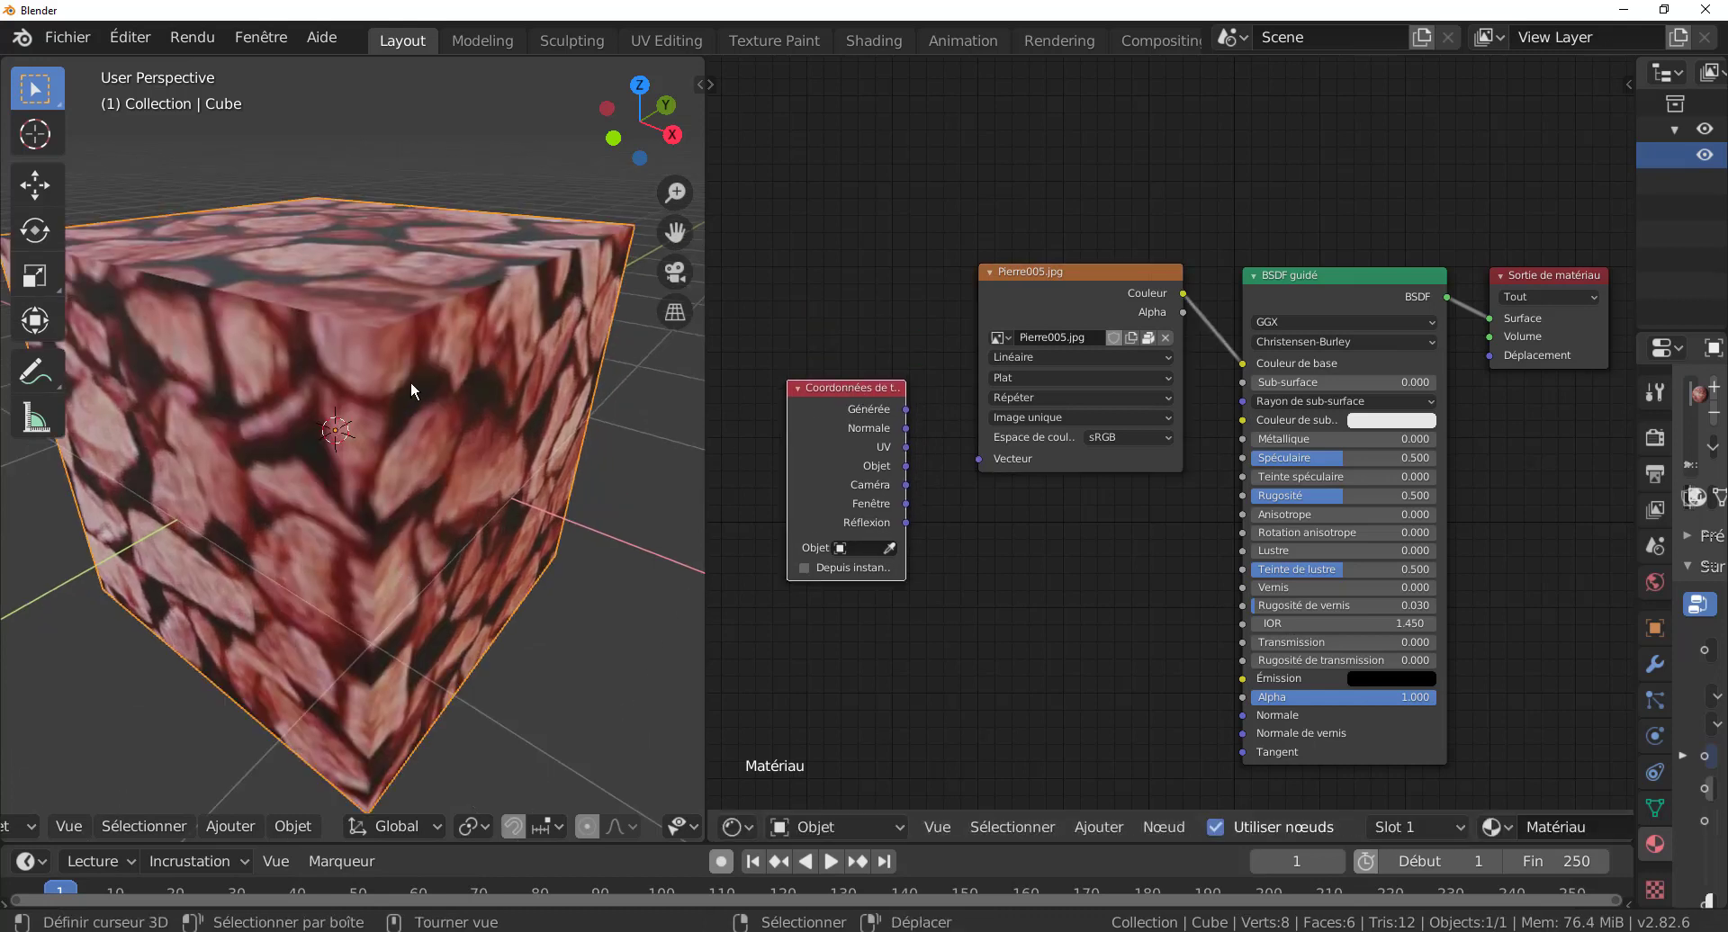
scroll(436, 445, down, 2)
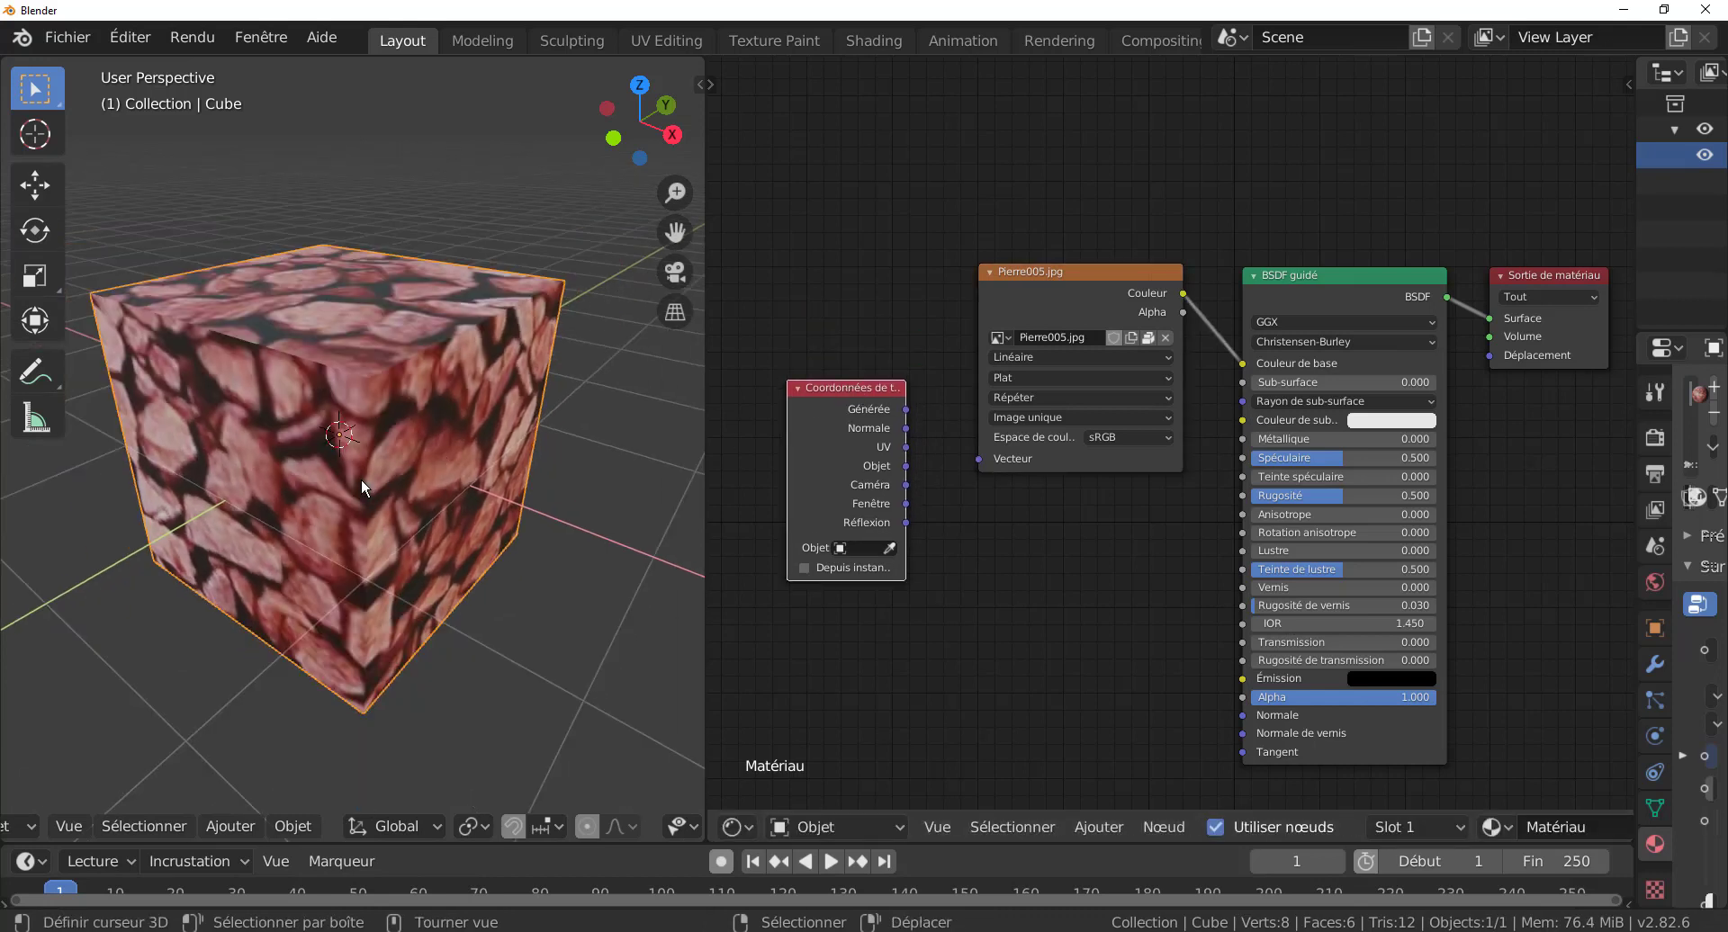
- Set the Pierre005.jpg node's projection to Boîte and inspect the cube
click(1039, 377)
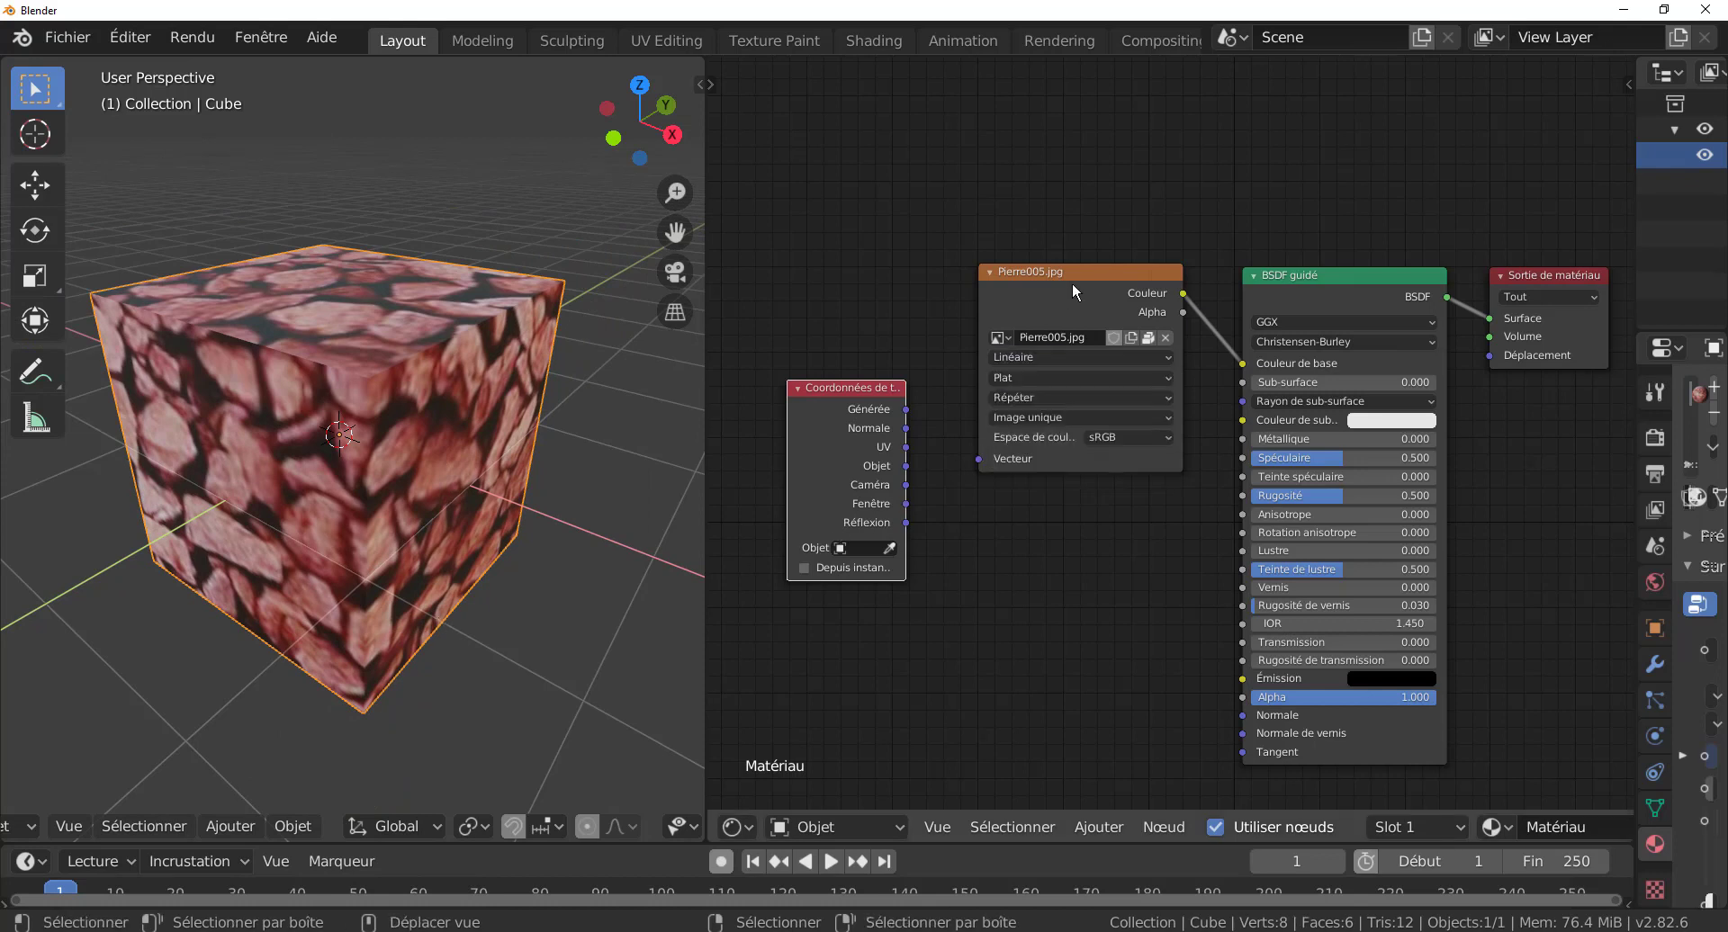
click(1030, 378)
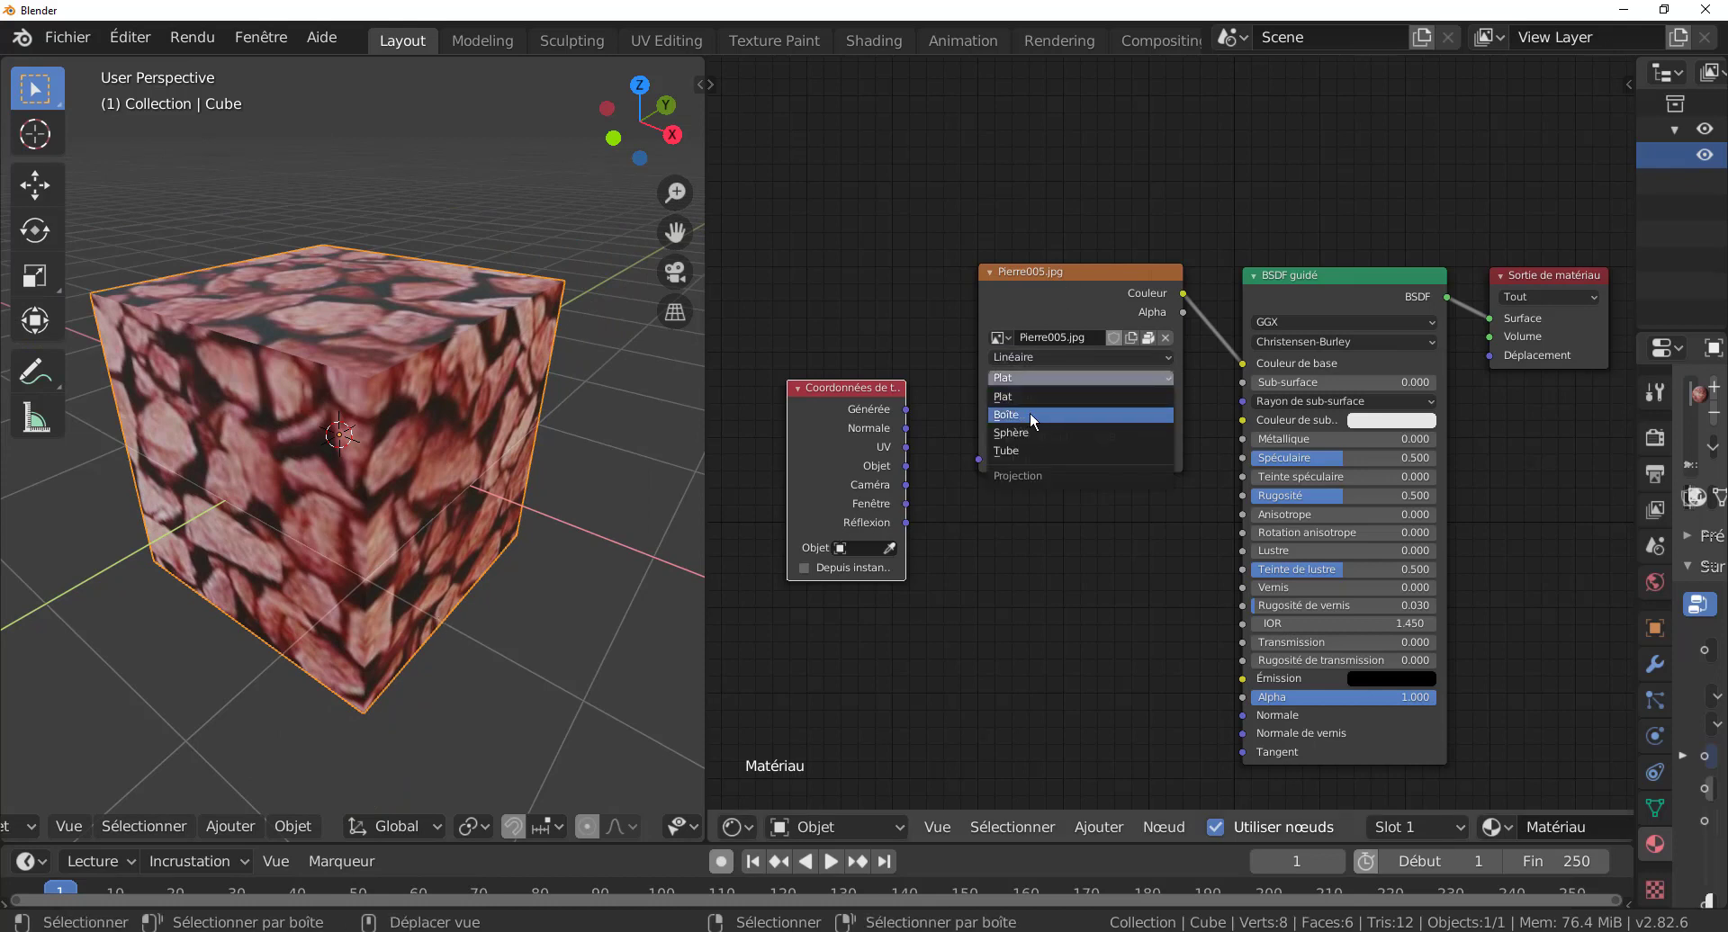
click(1029, 413)
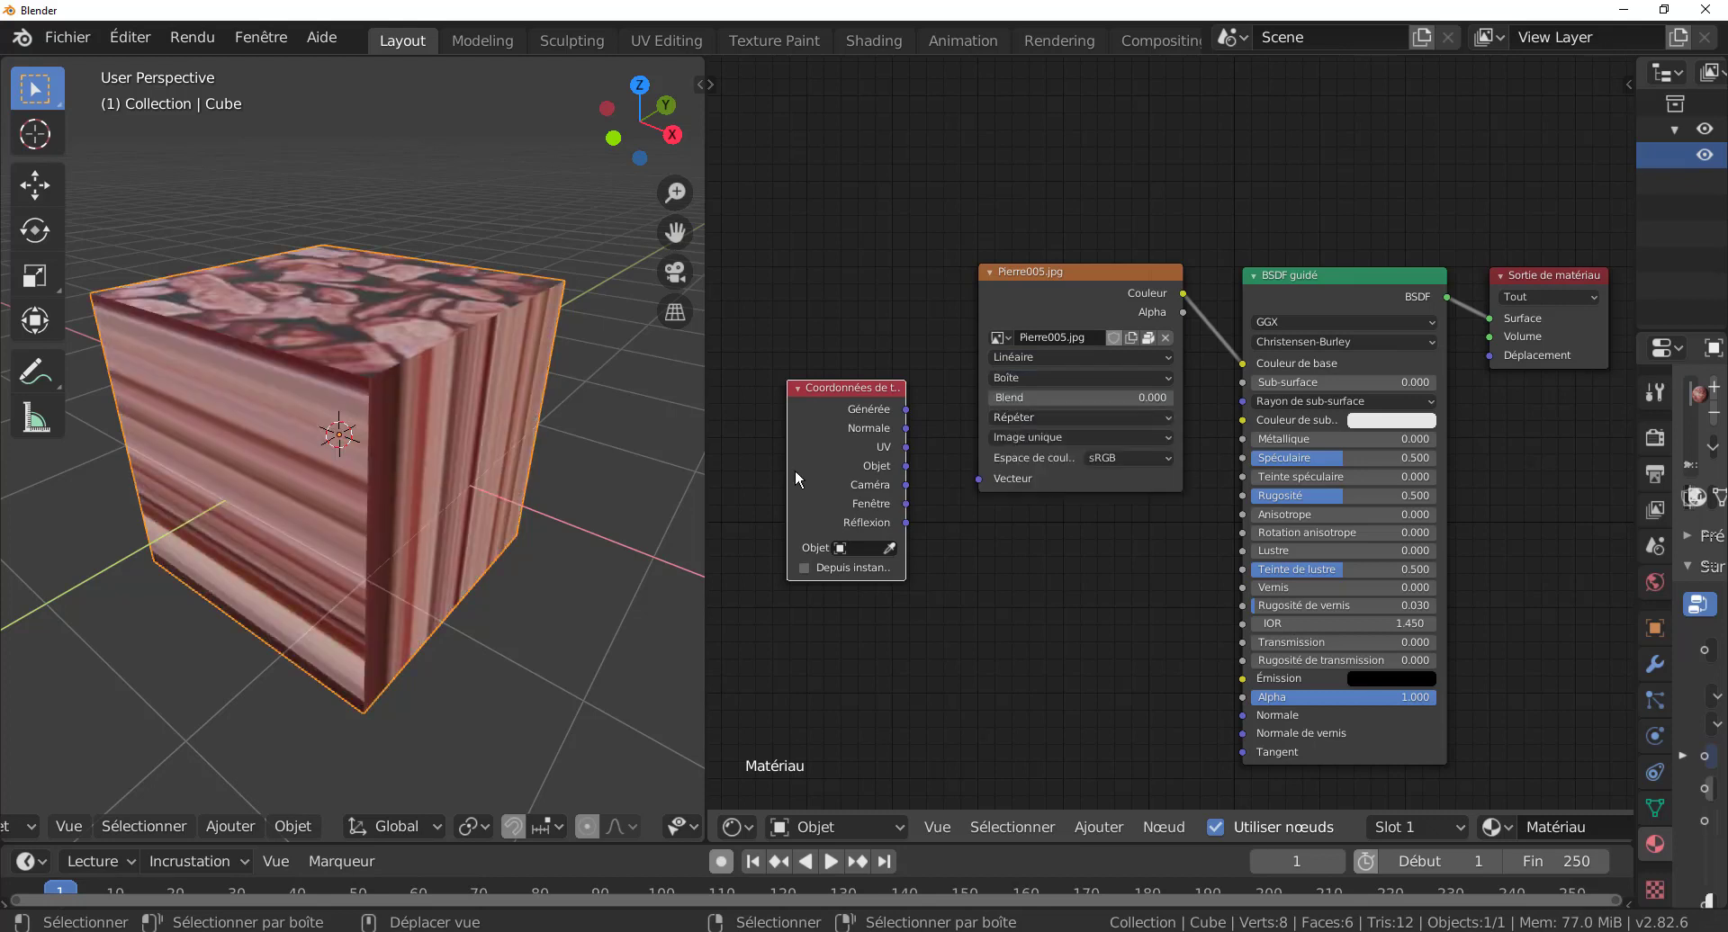
scroll(472, 518, down, 2)
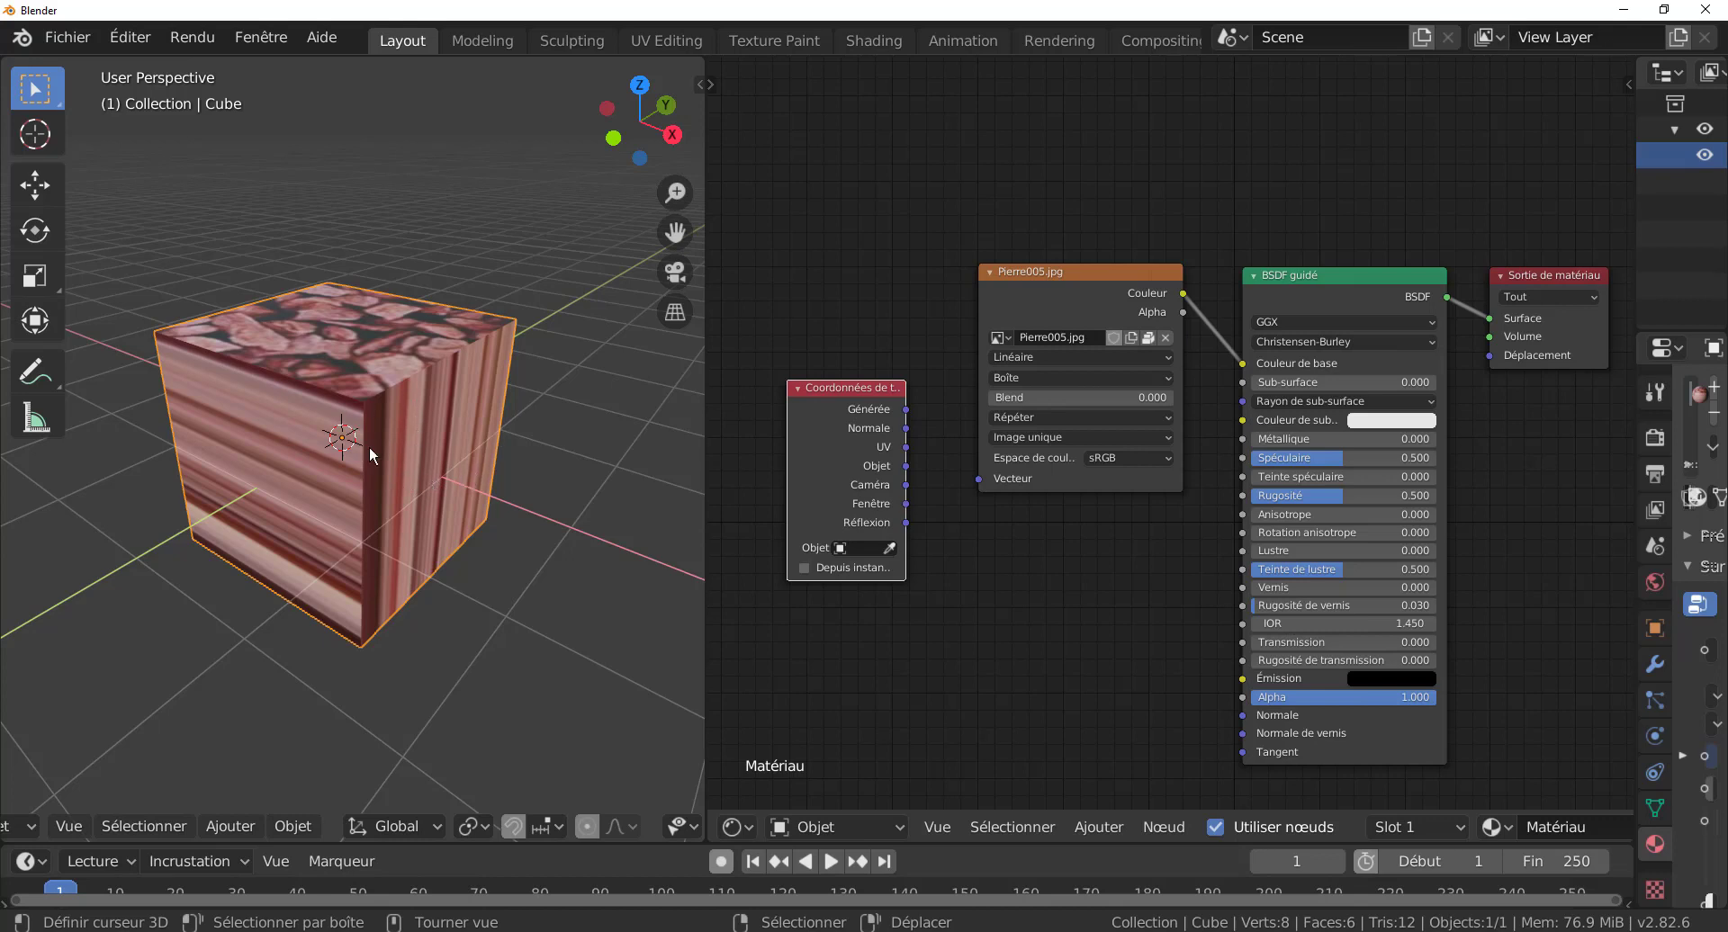
- Set the Pierre005.jpg node's projection to Sphère and inspect the cube from several sides
click(1051, 377)
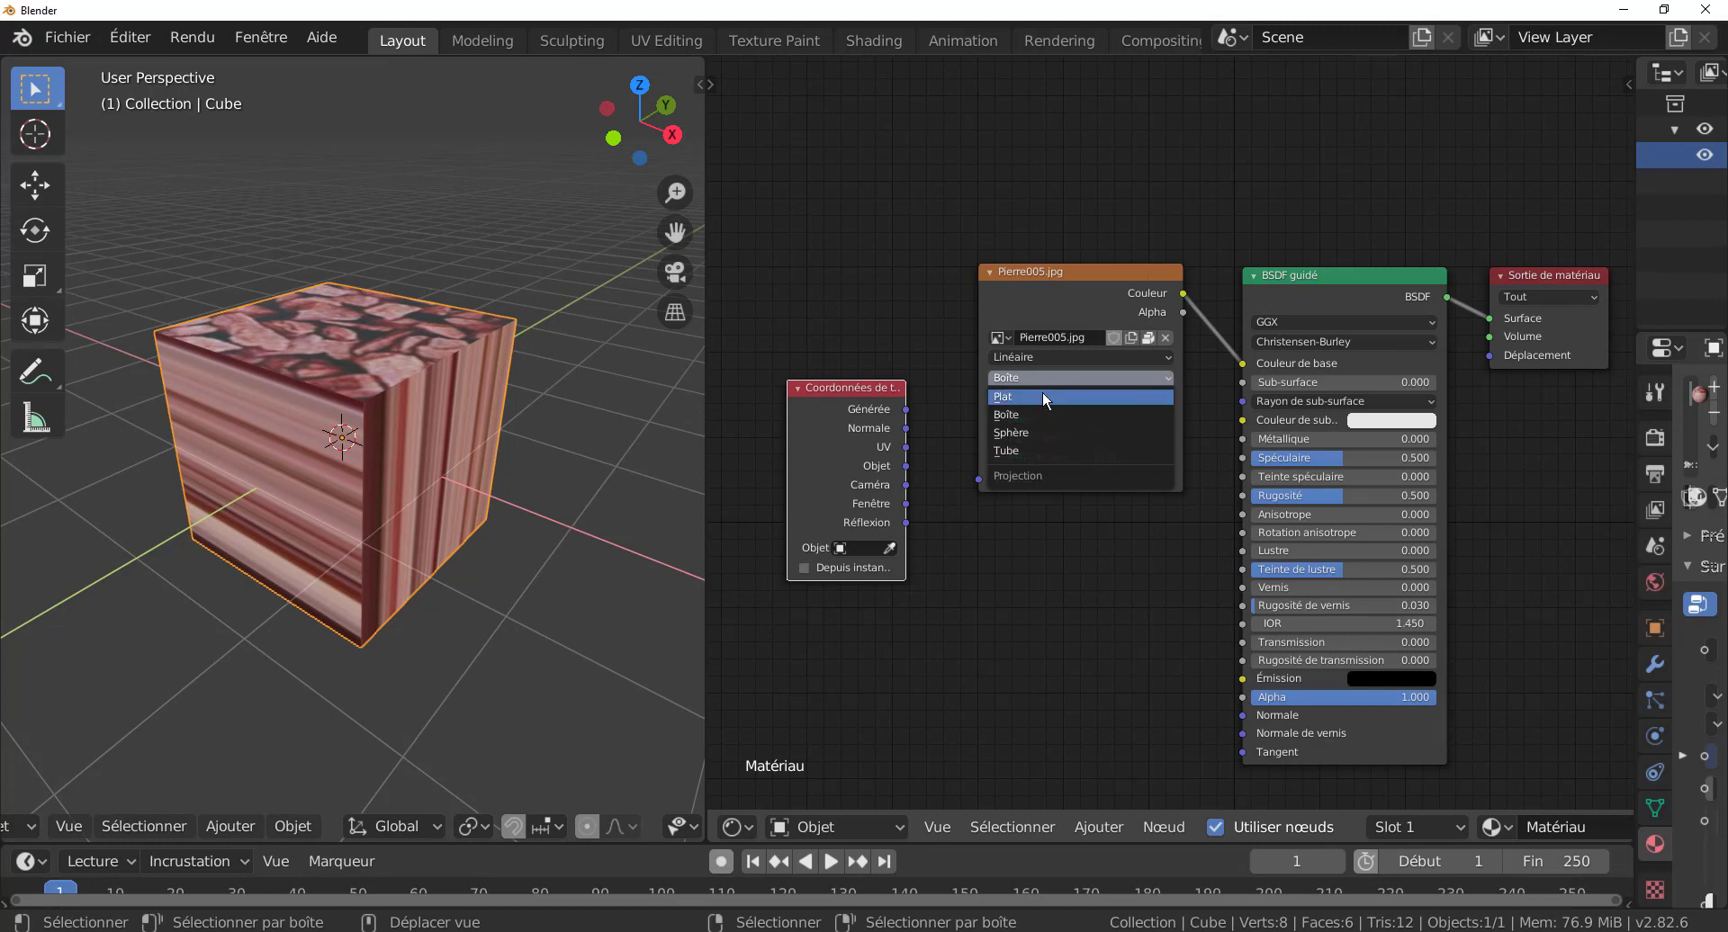
click(1046, 434)
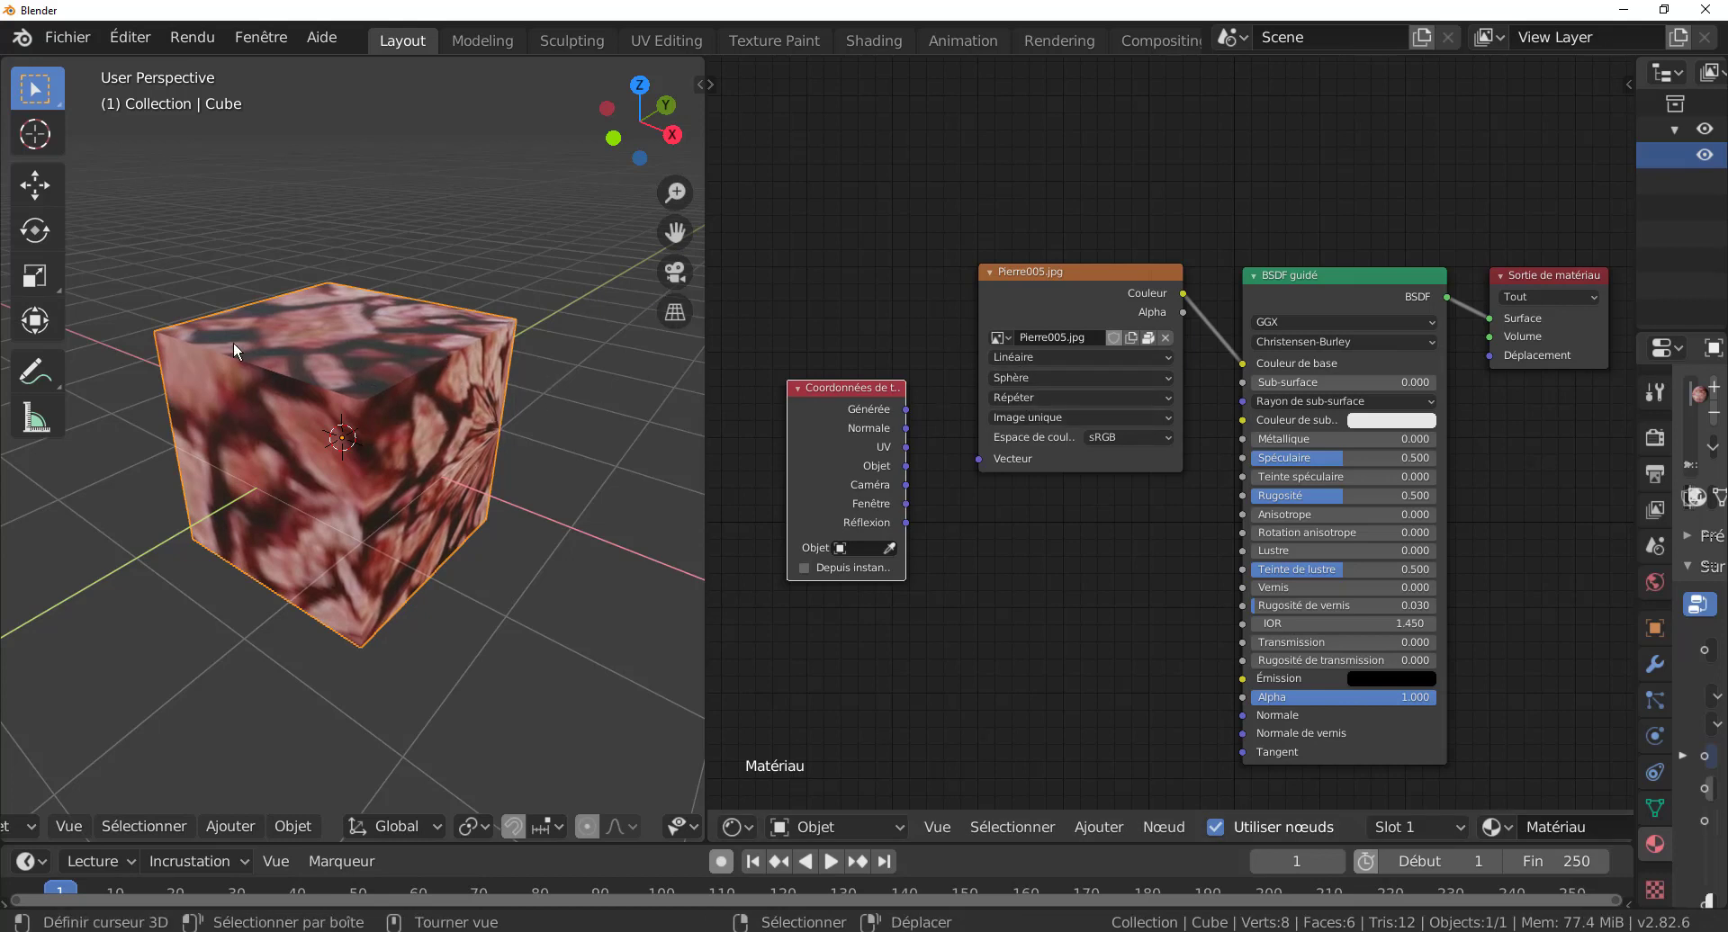
middle_drag(386, 369, 219, 564)
middle_drag(356, 484, 556, 548)
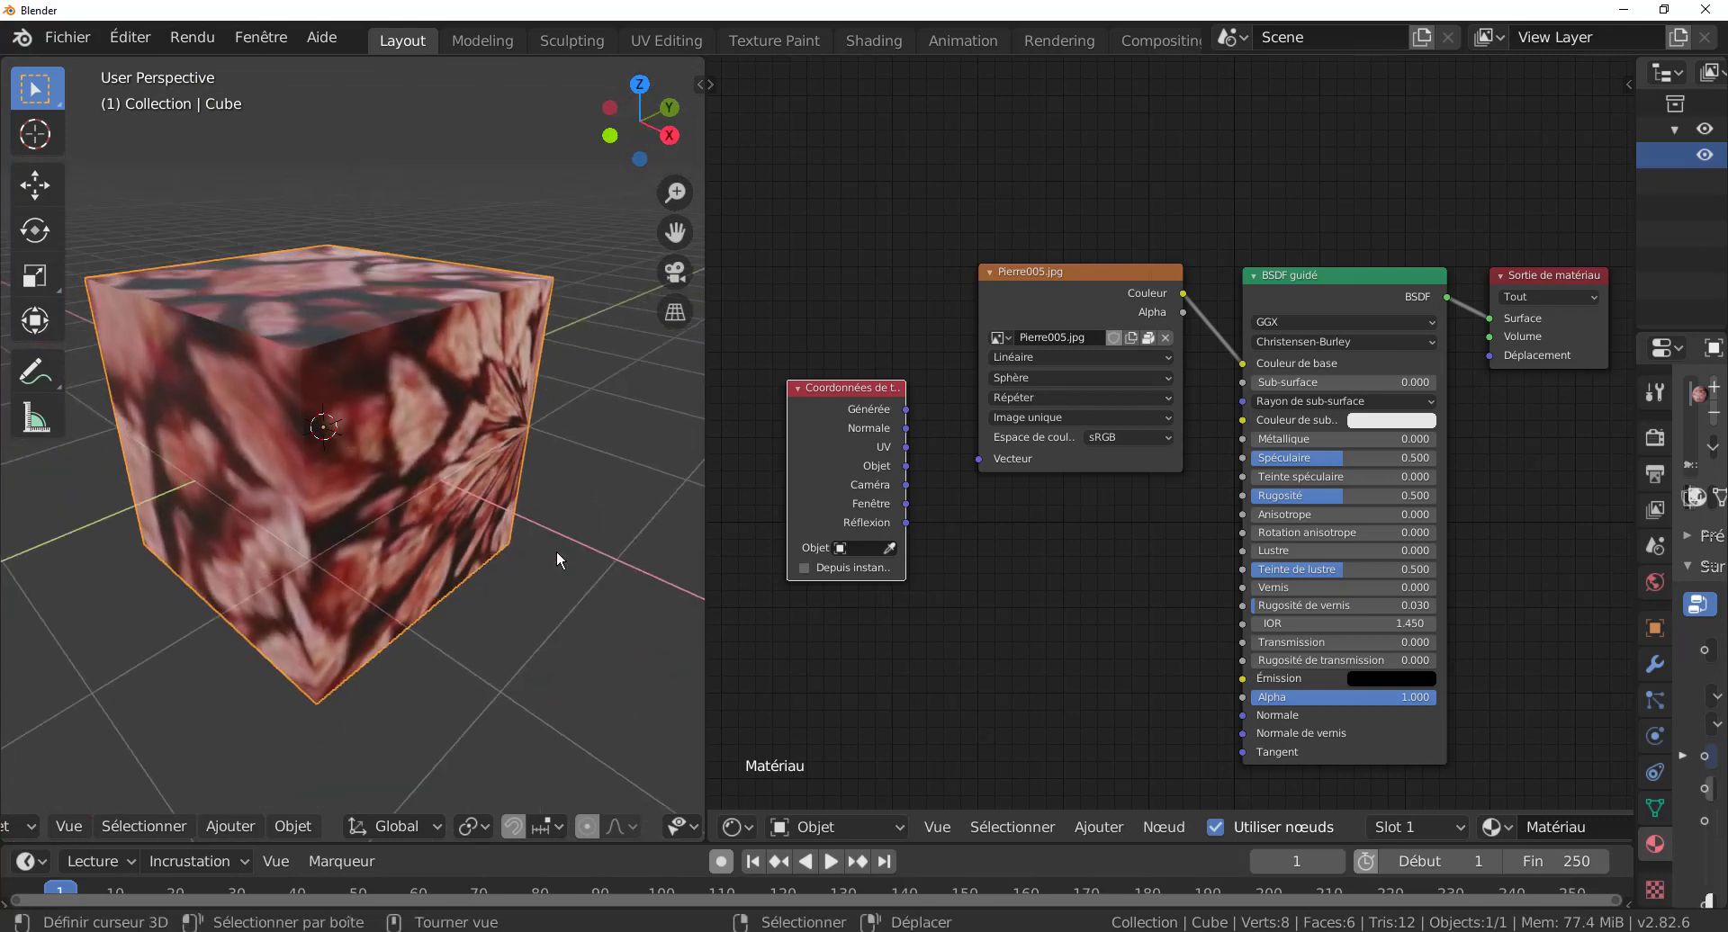
- Set the Pierre005.jpg node's projection to Tube and view the cube from farther away
click(1027, 377)
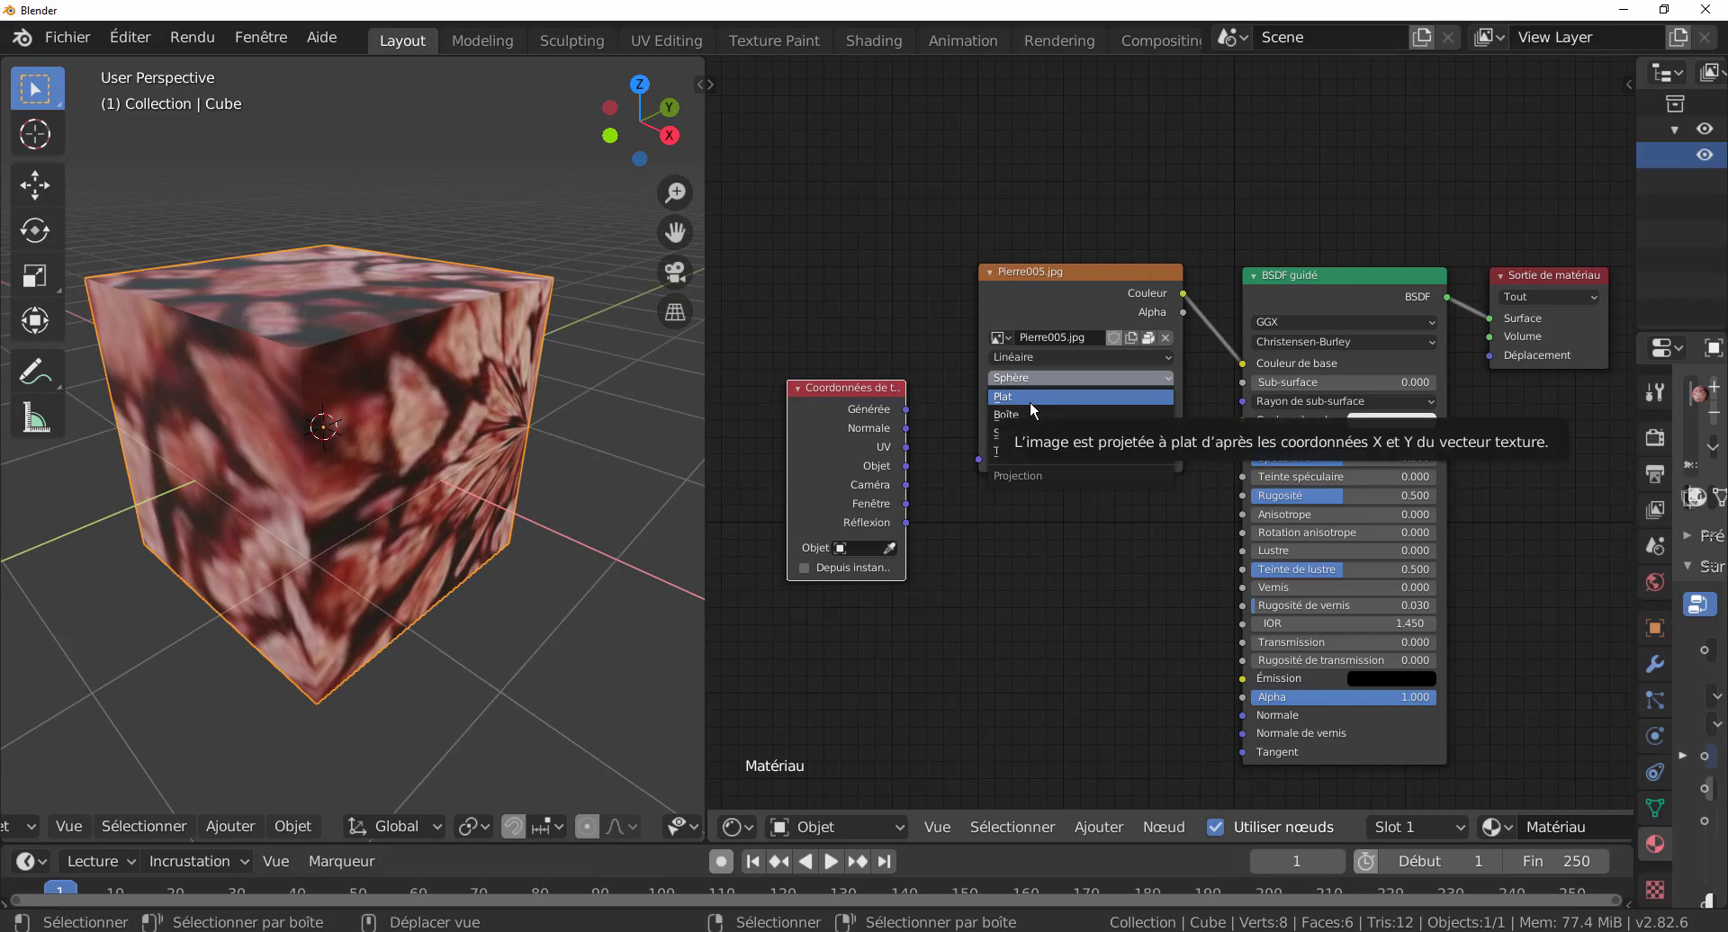
click(1019, 446)
middle_drag(581, 606, 479, 601)
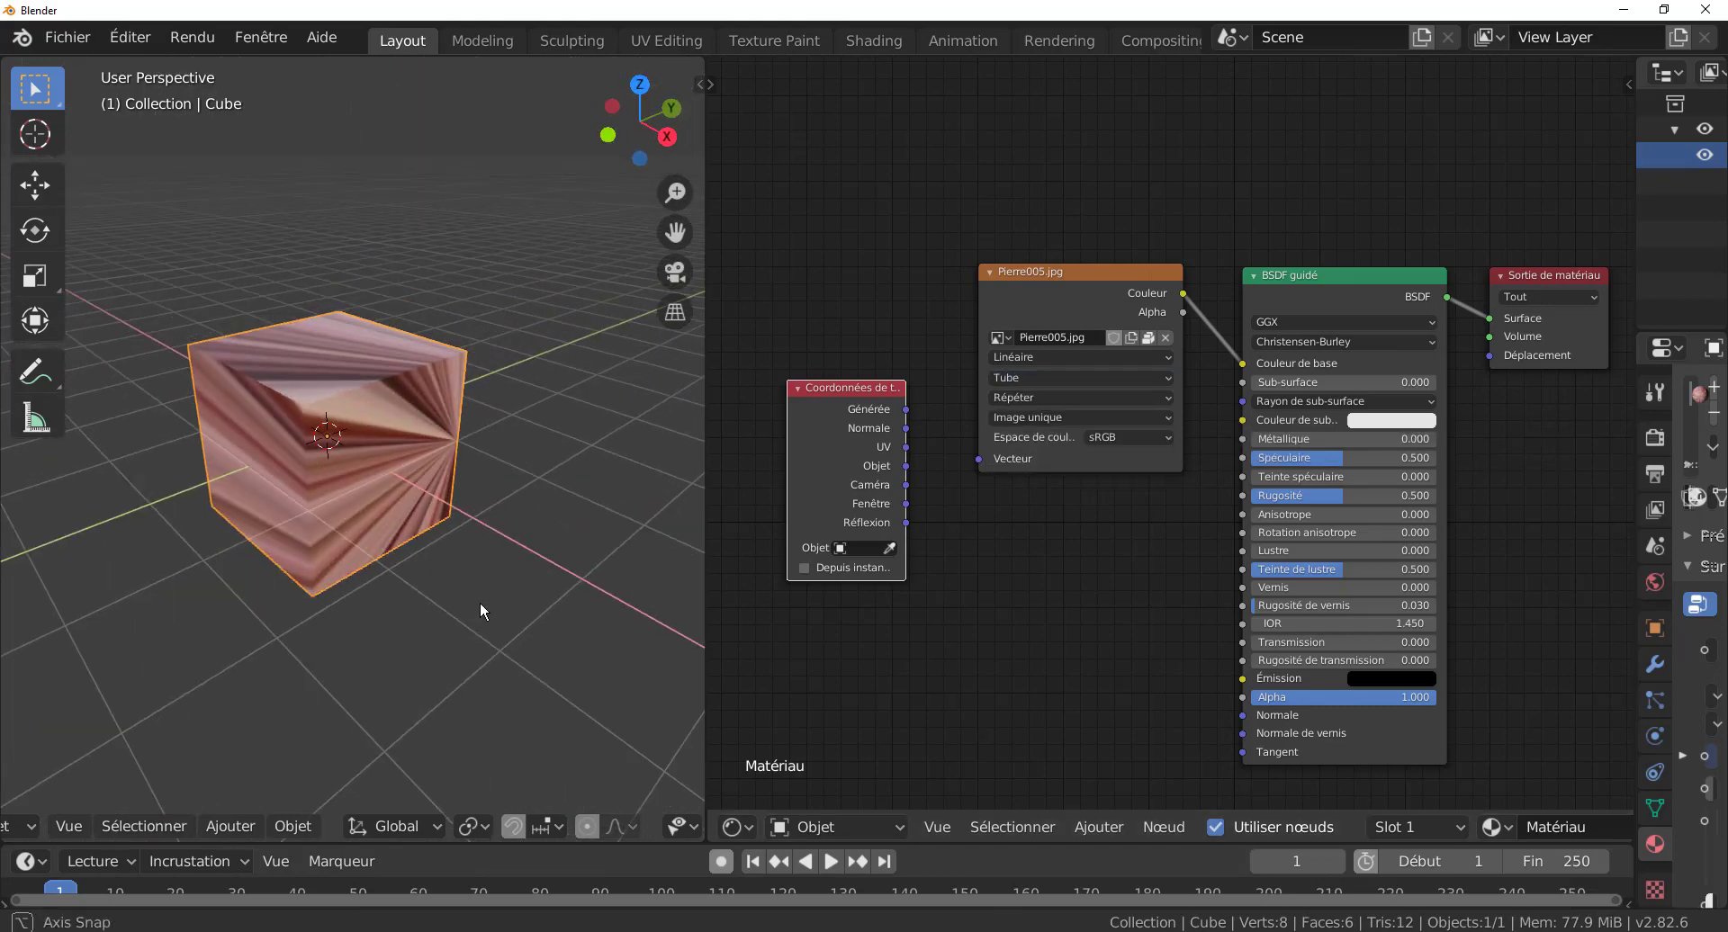
scroll(962, 640, up, 1)
- Set the Pierre005.jpg node's projection back to Plat
click(995, 339)
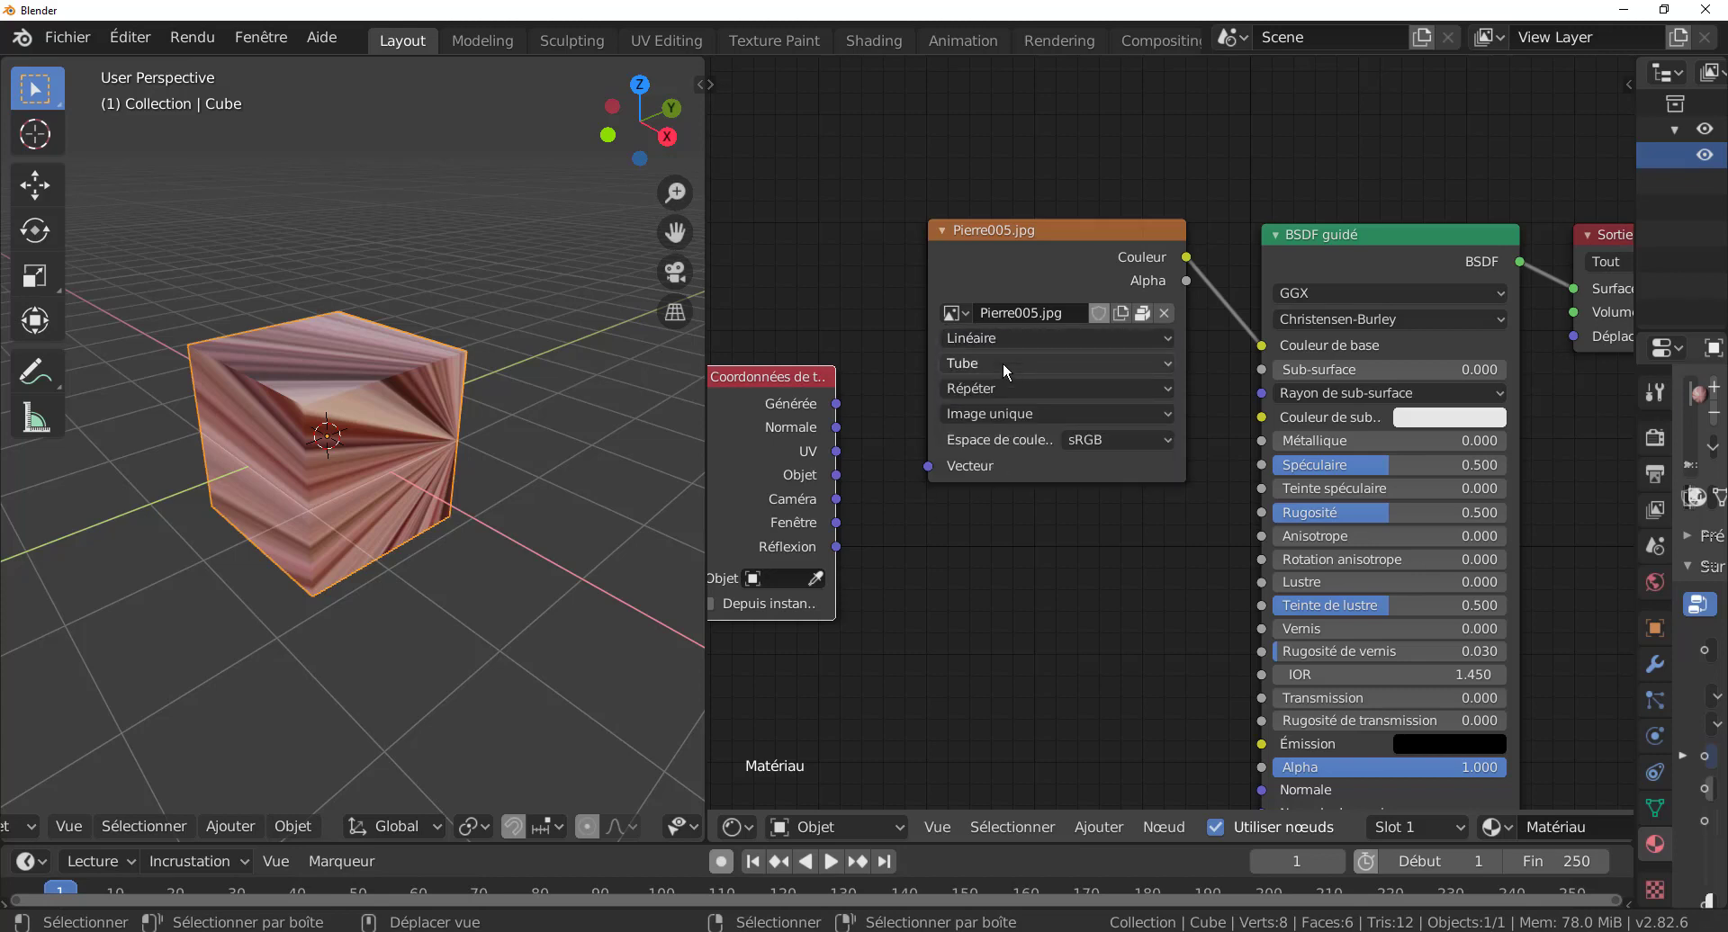
click(1002, 362)
click(1002, 386)
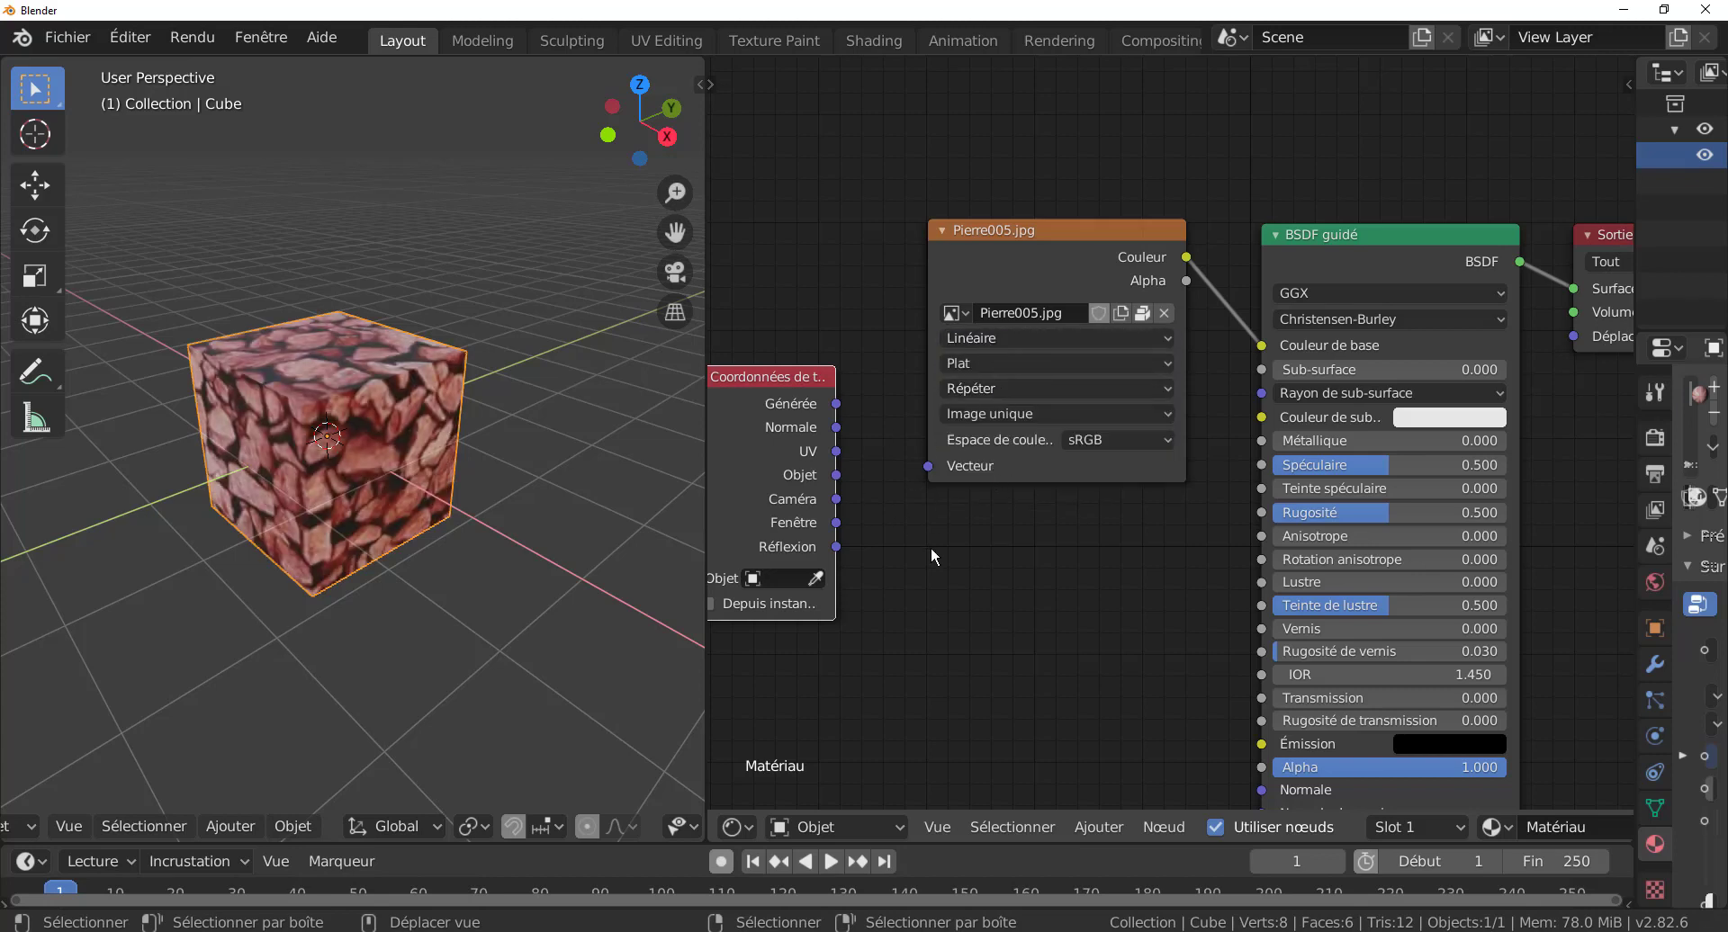
- Move the BSDF guidé and texture coordinate nodes up to line up with the Pierre005.jpg node
scroll(989, 560, down, 3)
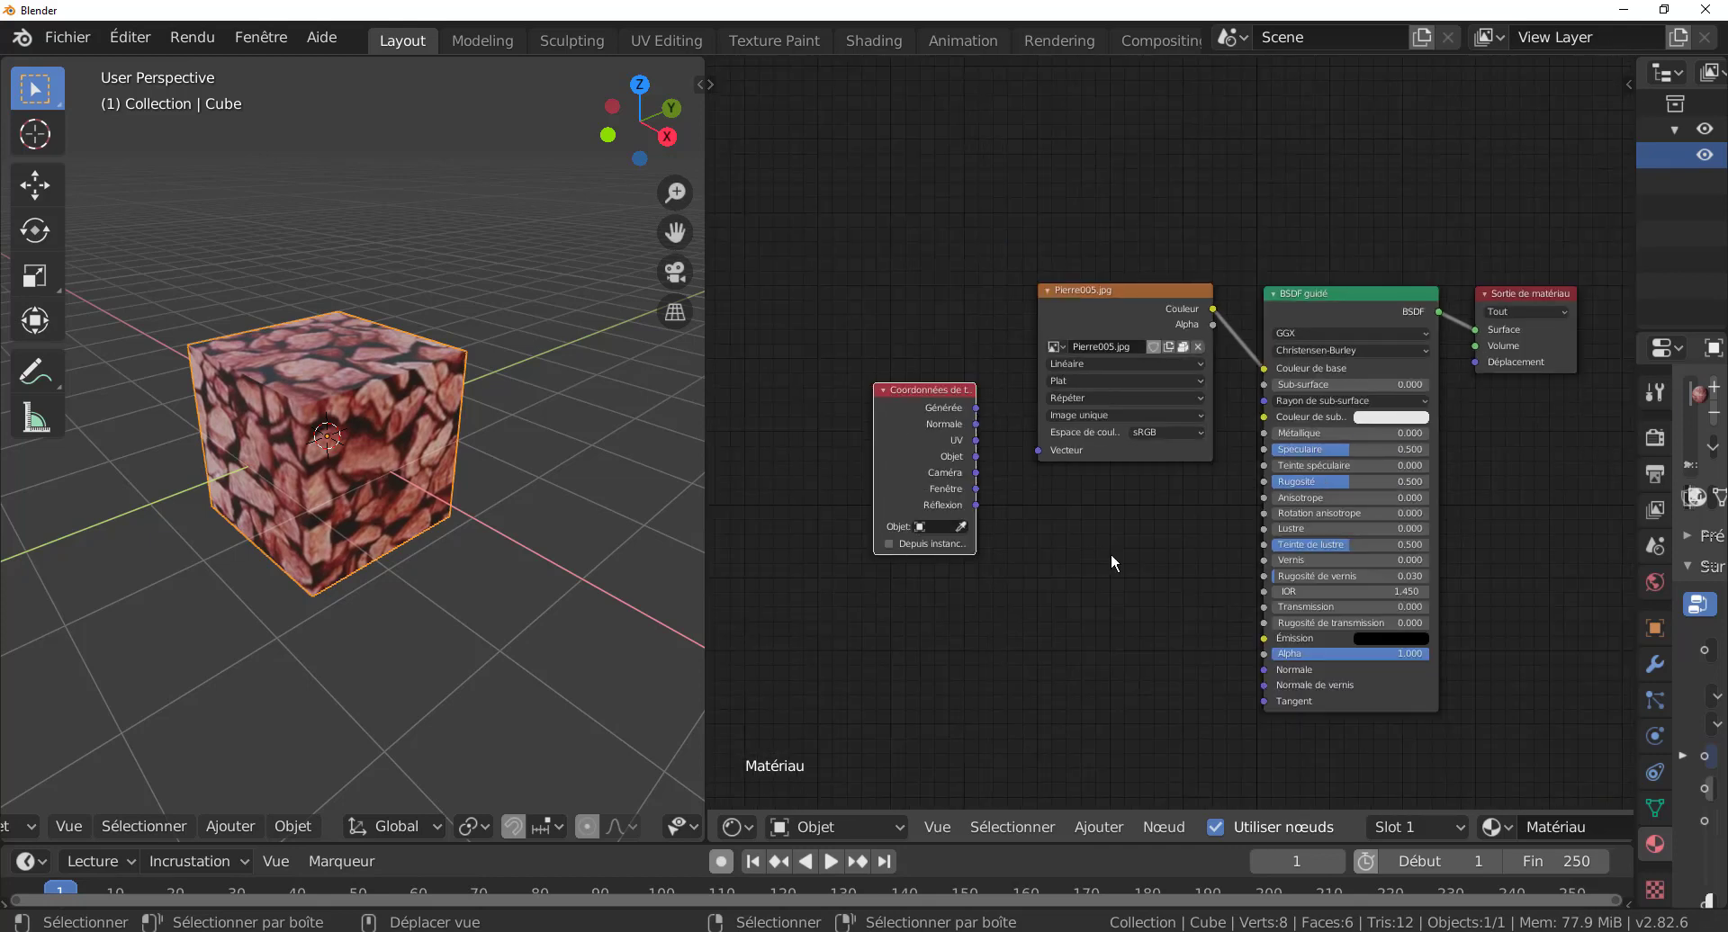
middle_drag(1111, 557, 1089, 553)
drag(1326, 293, 1321, 283)
drag(882, 393, 875, 310)
scroll(954, 576, up, 1)
scroll(954, 585, up, 1)
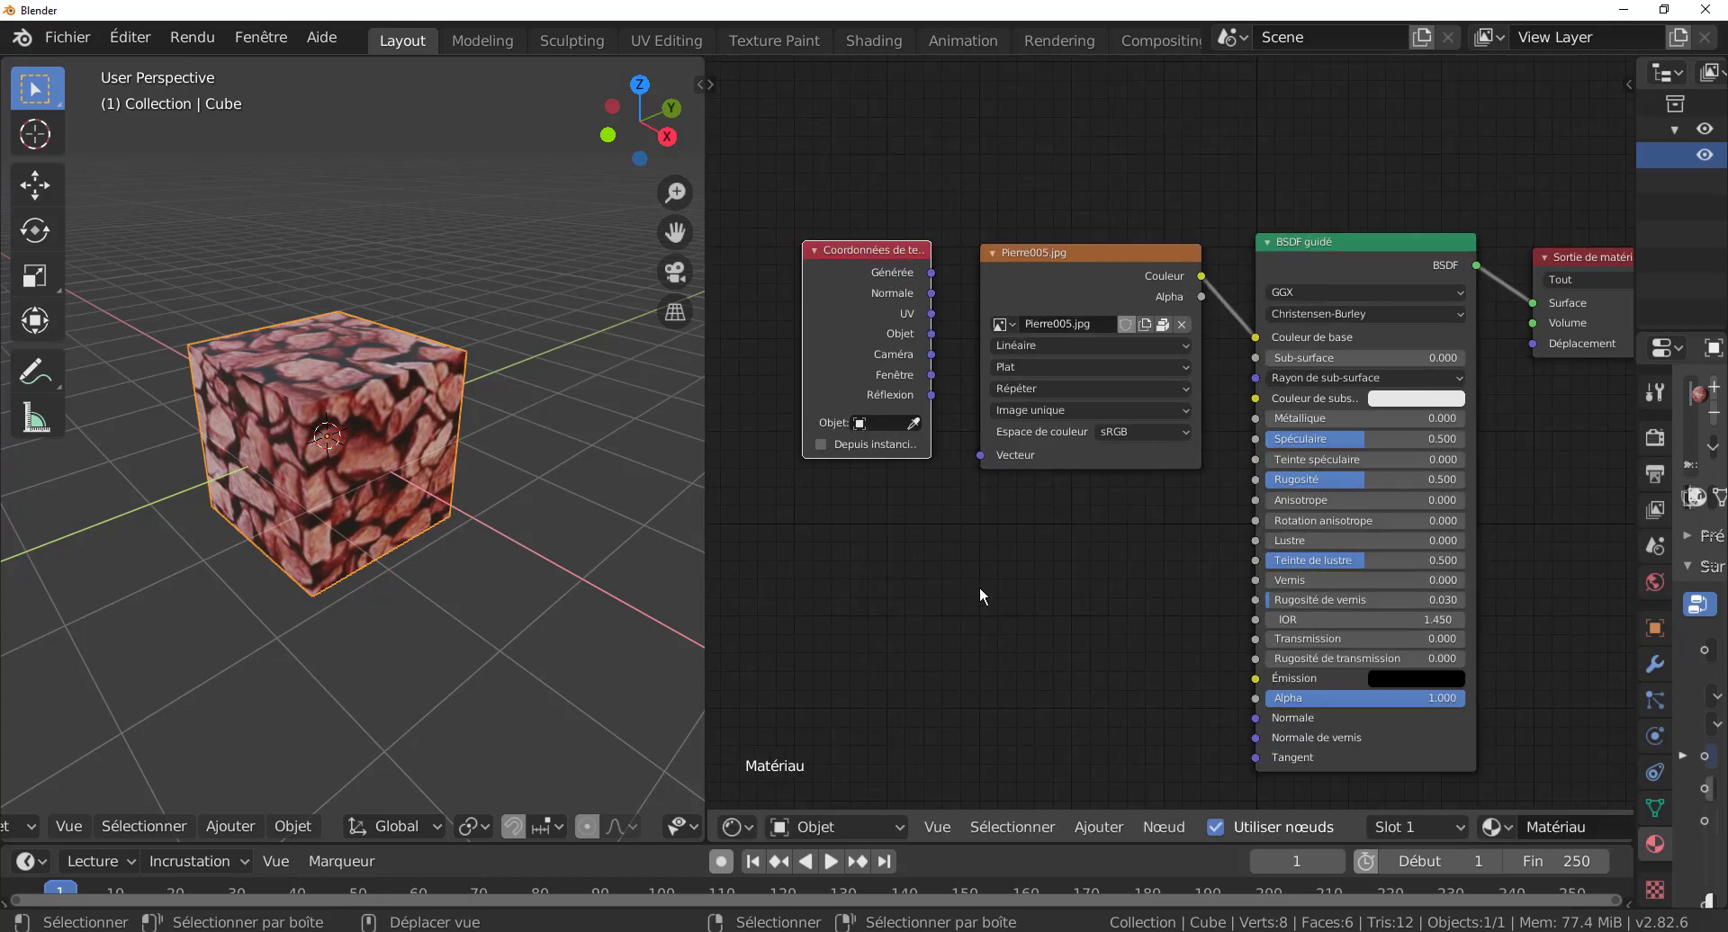
scroll(985, 588, down, 1)
middle_drag(1067, 668, 984, 653)
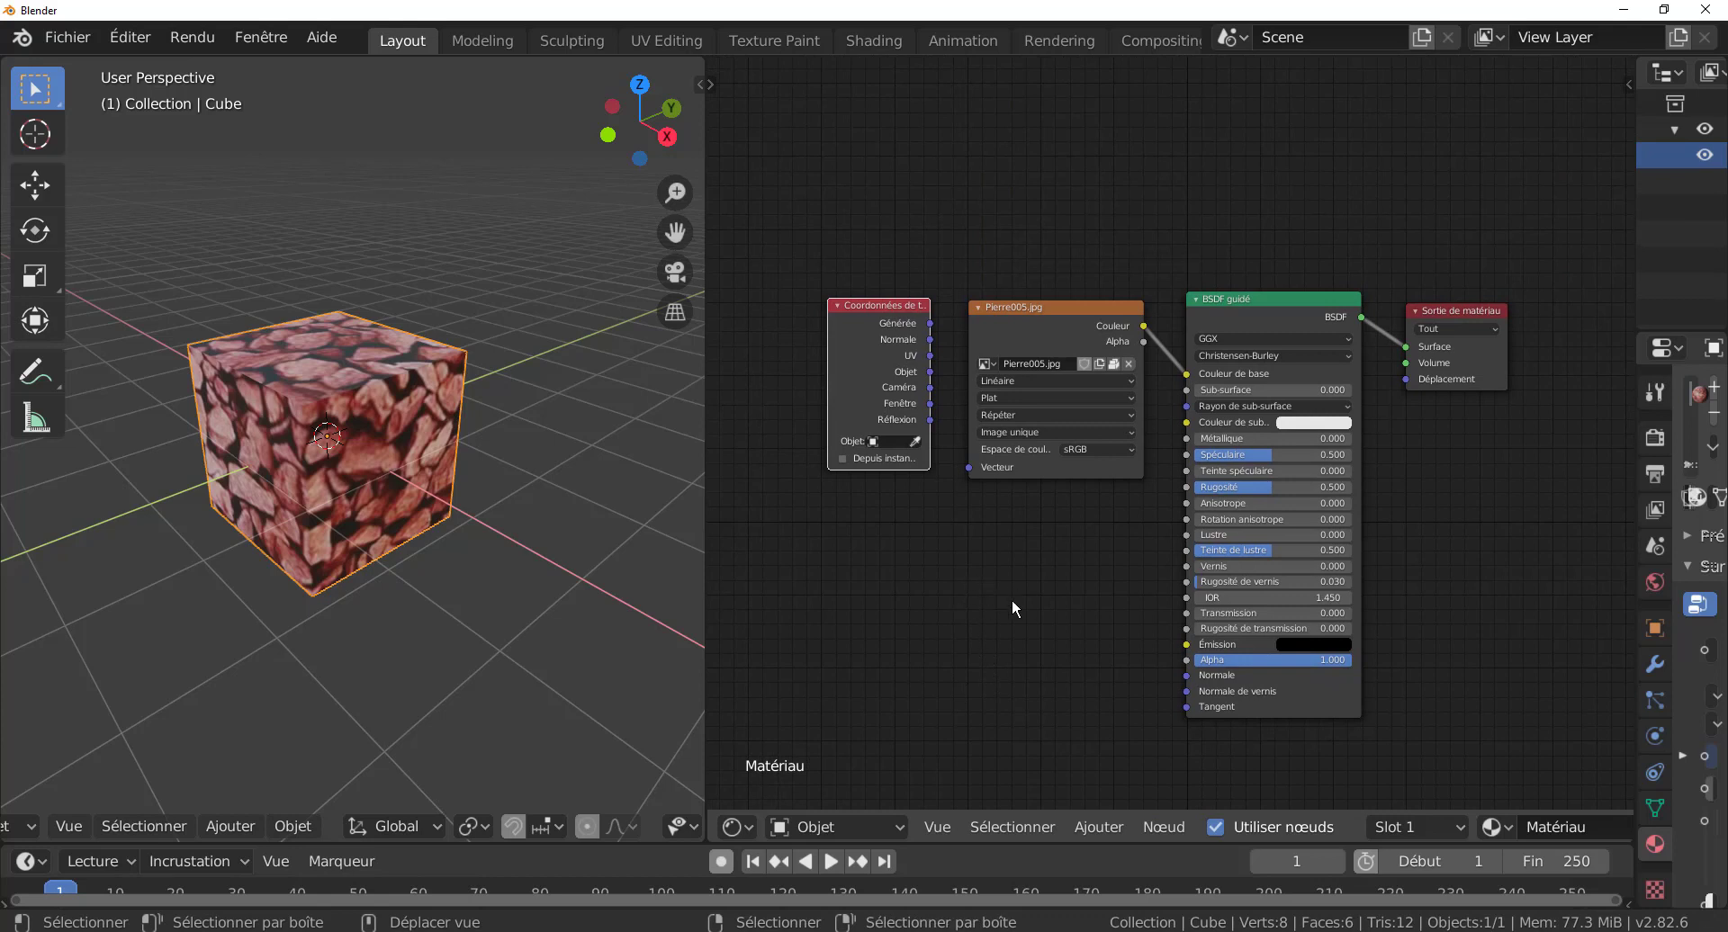
- Delete all nodes of the cube's material and widen the 3D viewport
key(a)
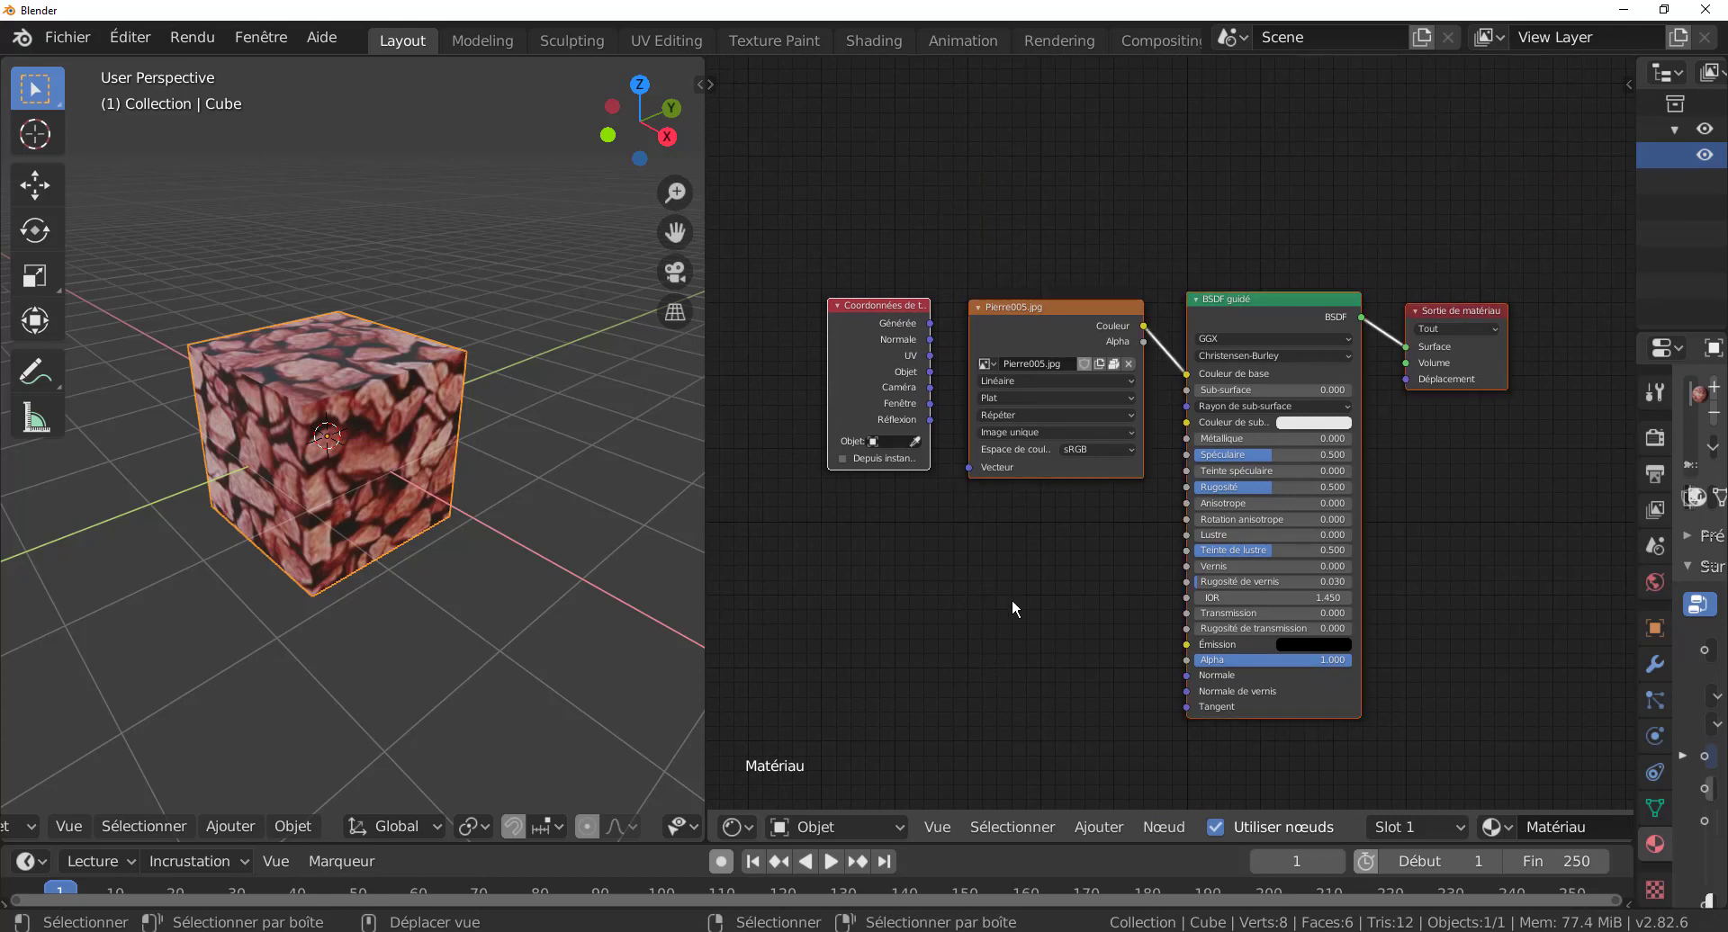
key(x)
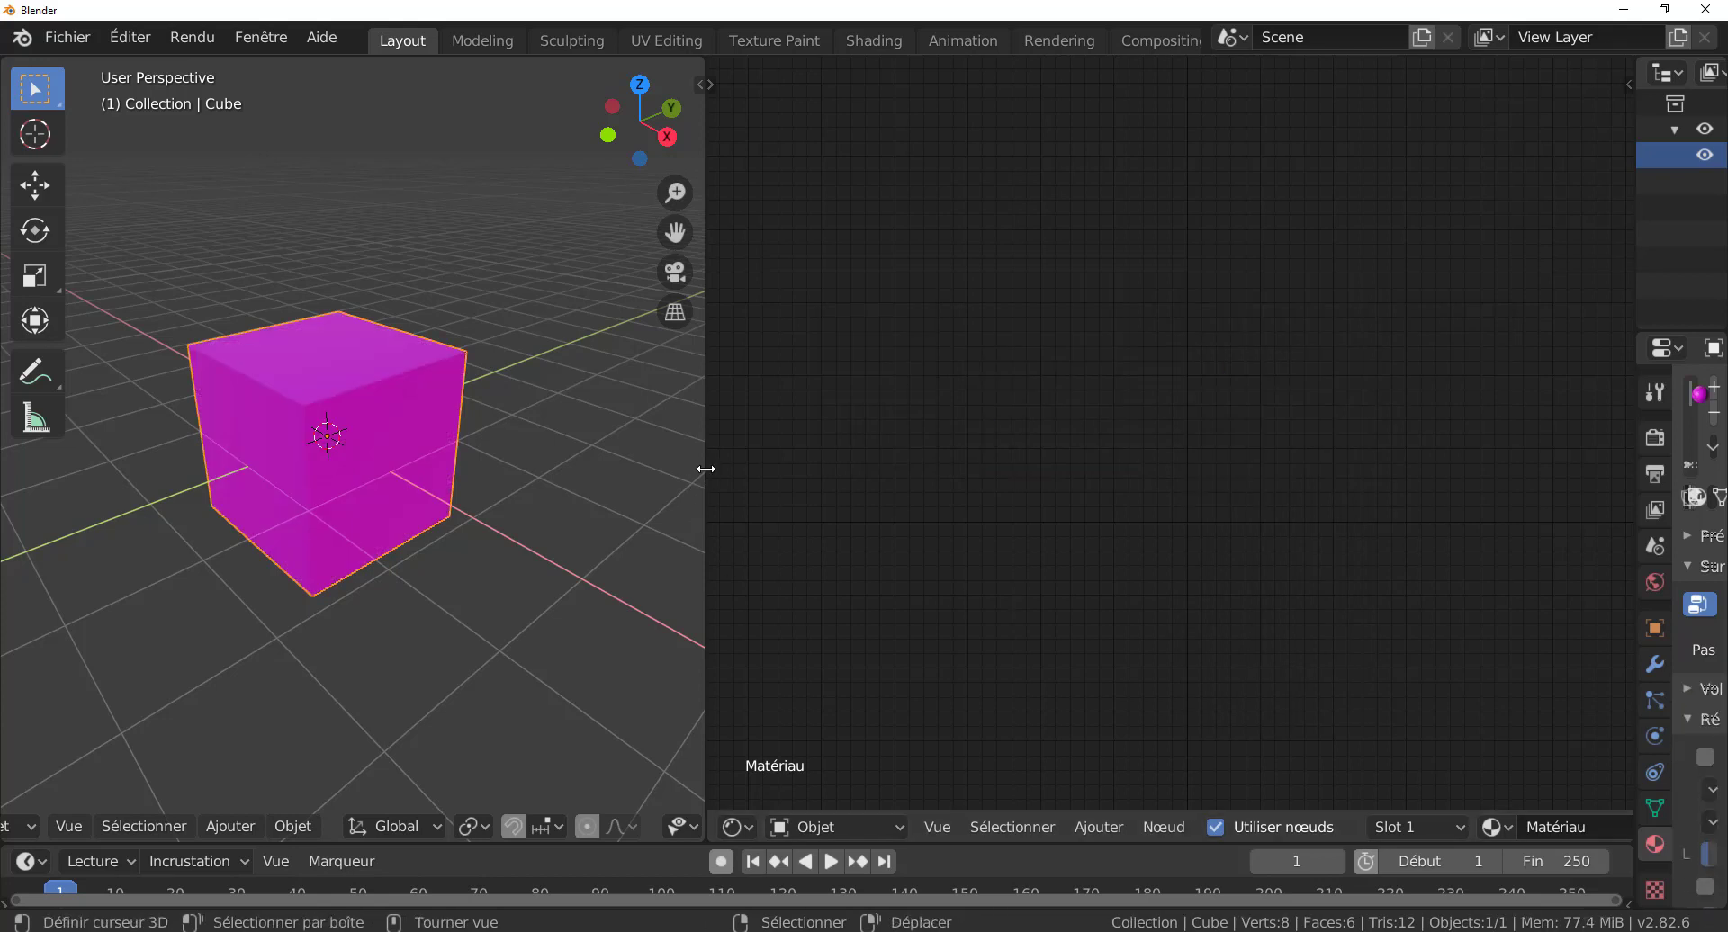
drag(705, 469, 1098, 470)
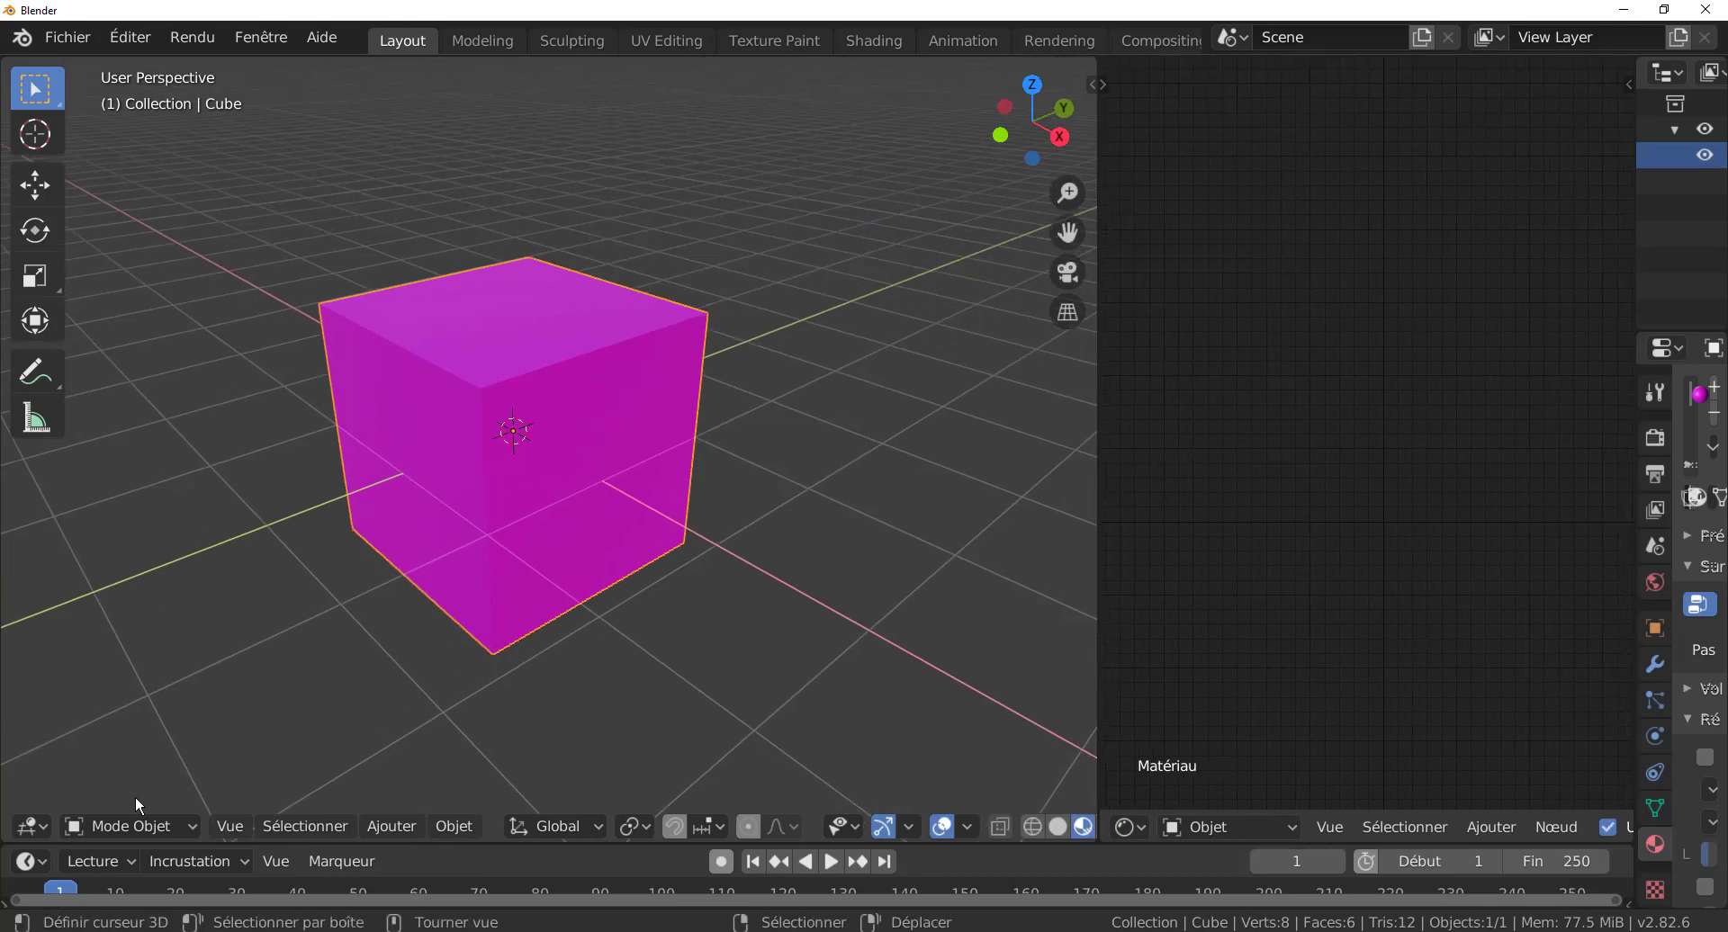
- Widen the properties editor and remove the Matériau slot from the cube
drag(1634, 508, 1302, 509)
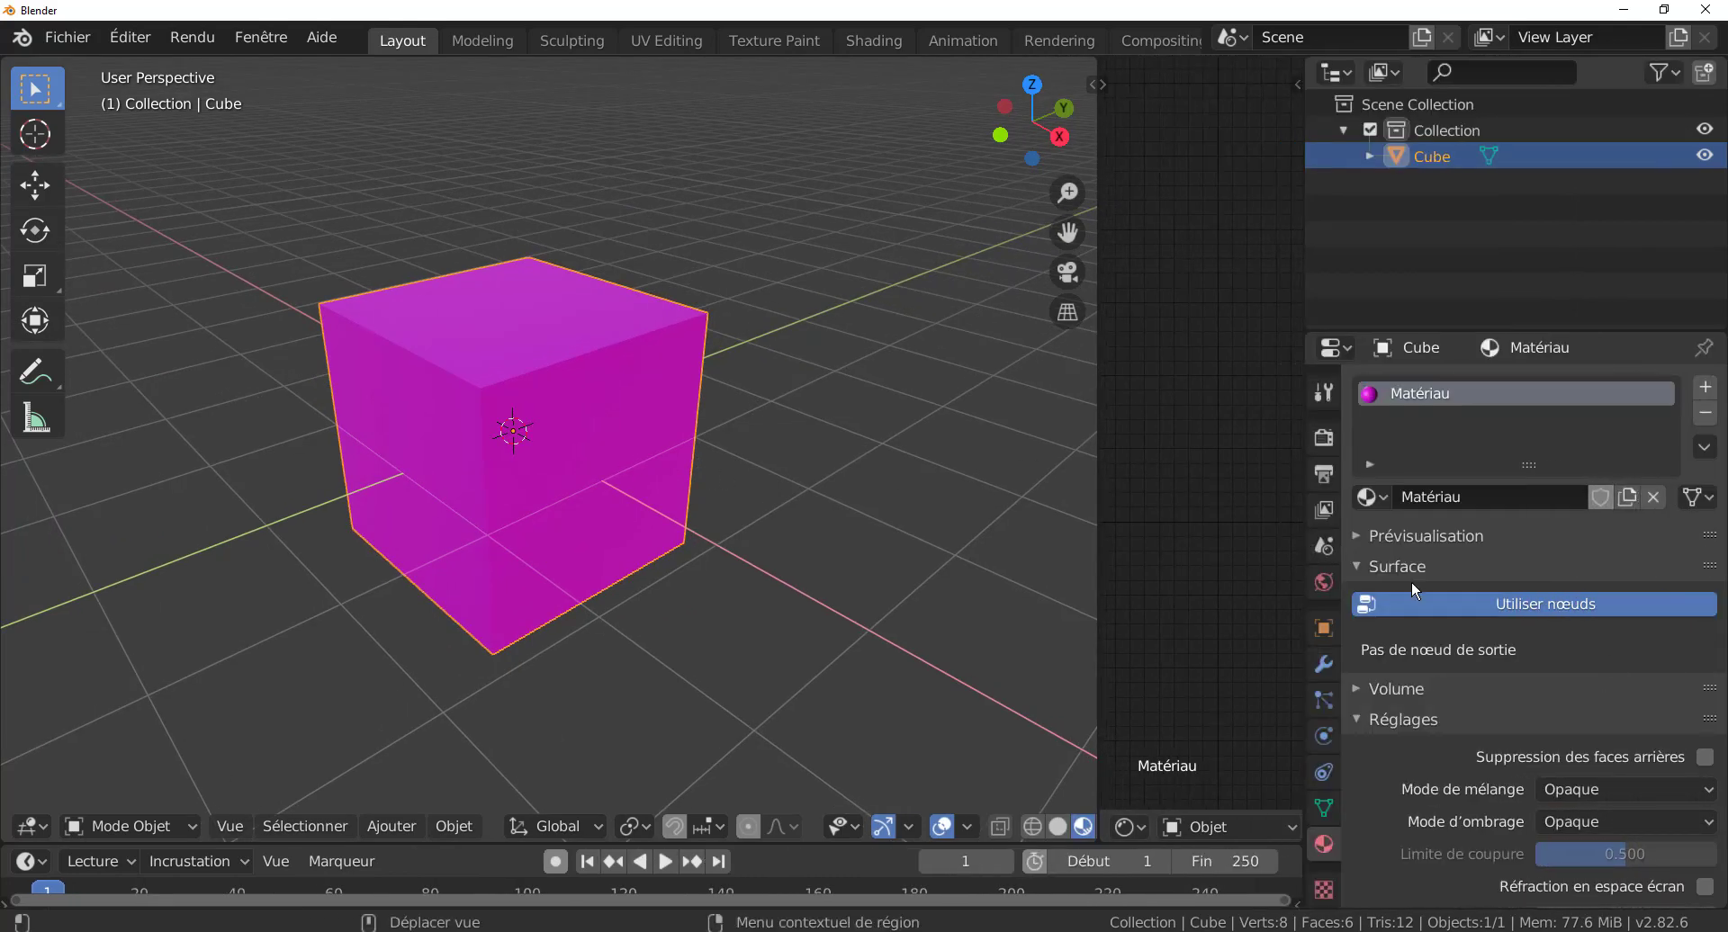
click(1705, 413)
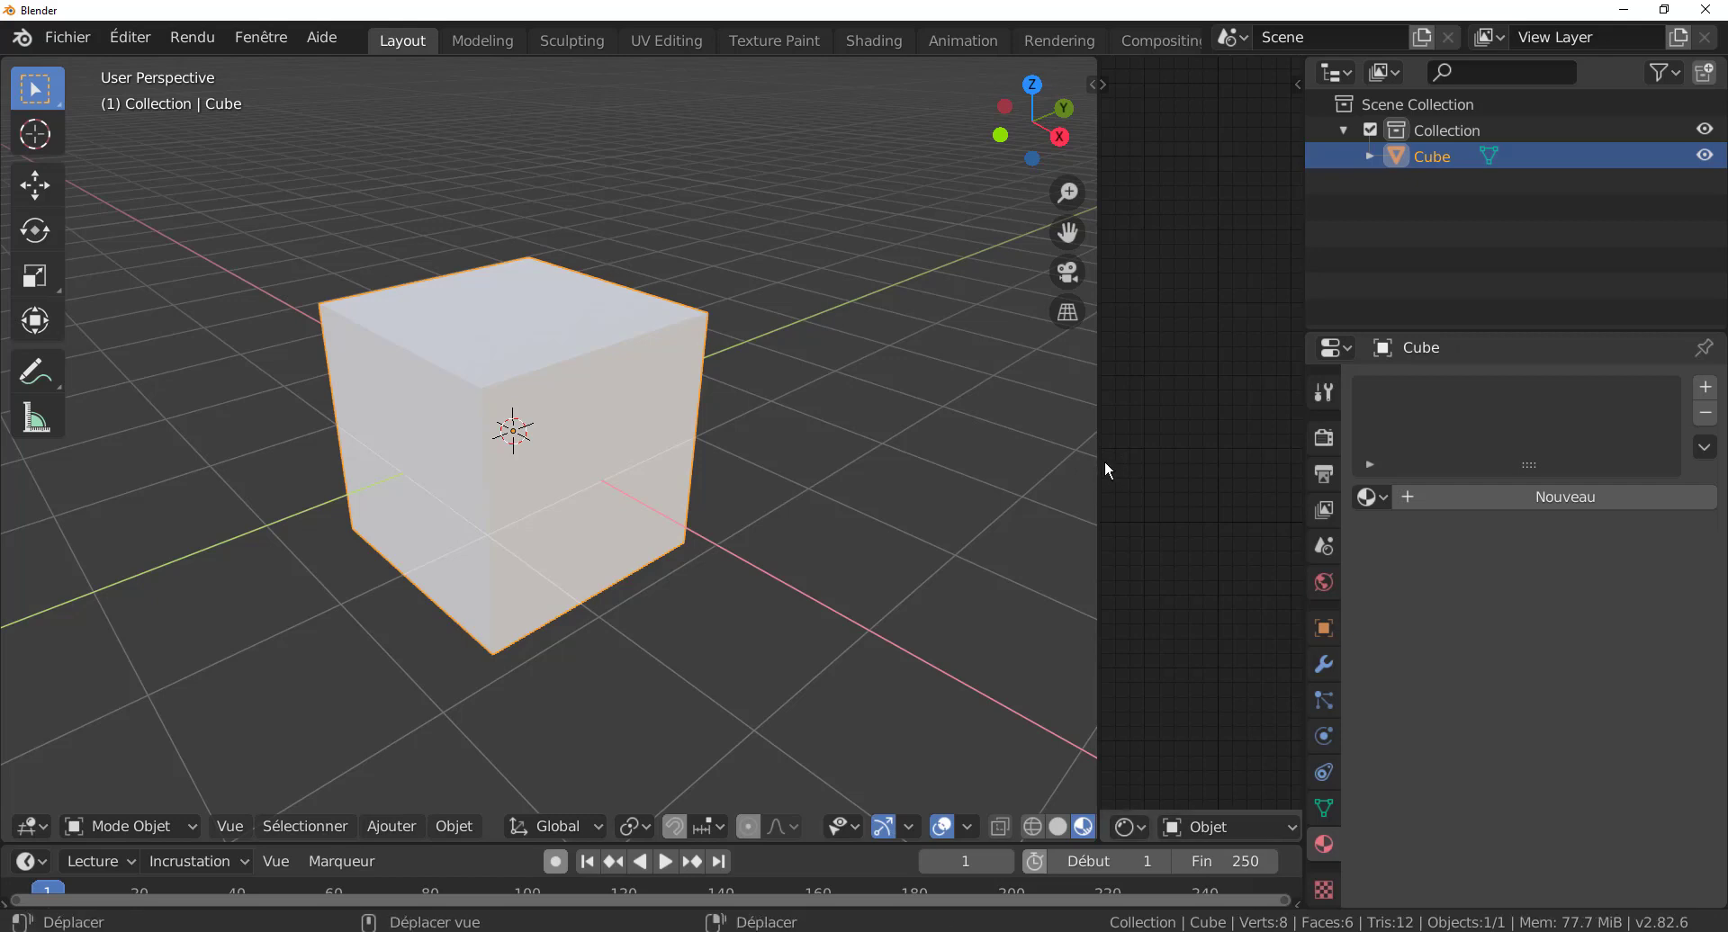
- Create a new material on the cube and enlarge the shader editor to show its nodes
drag(1098, 463, 896, 504)
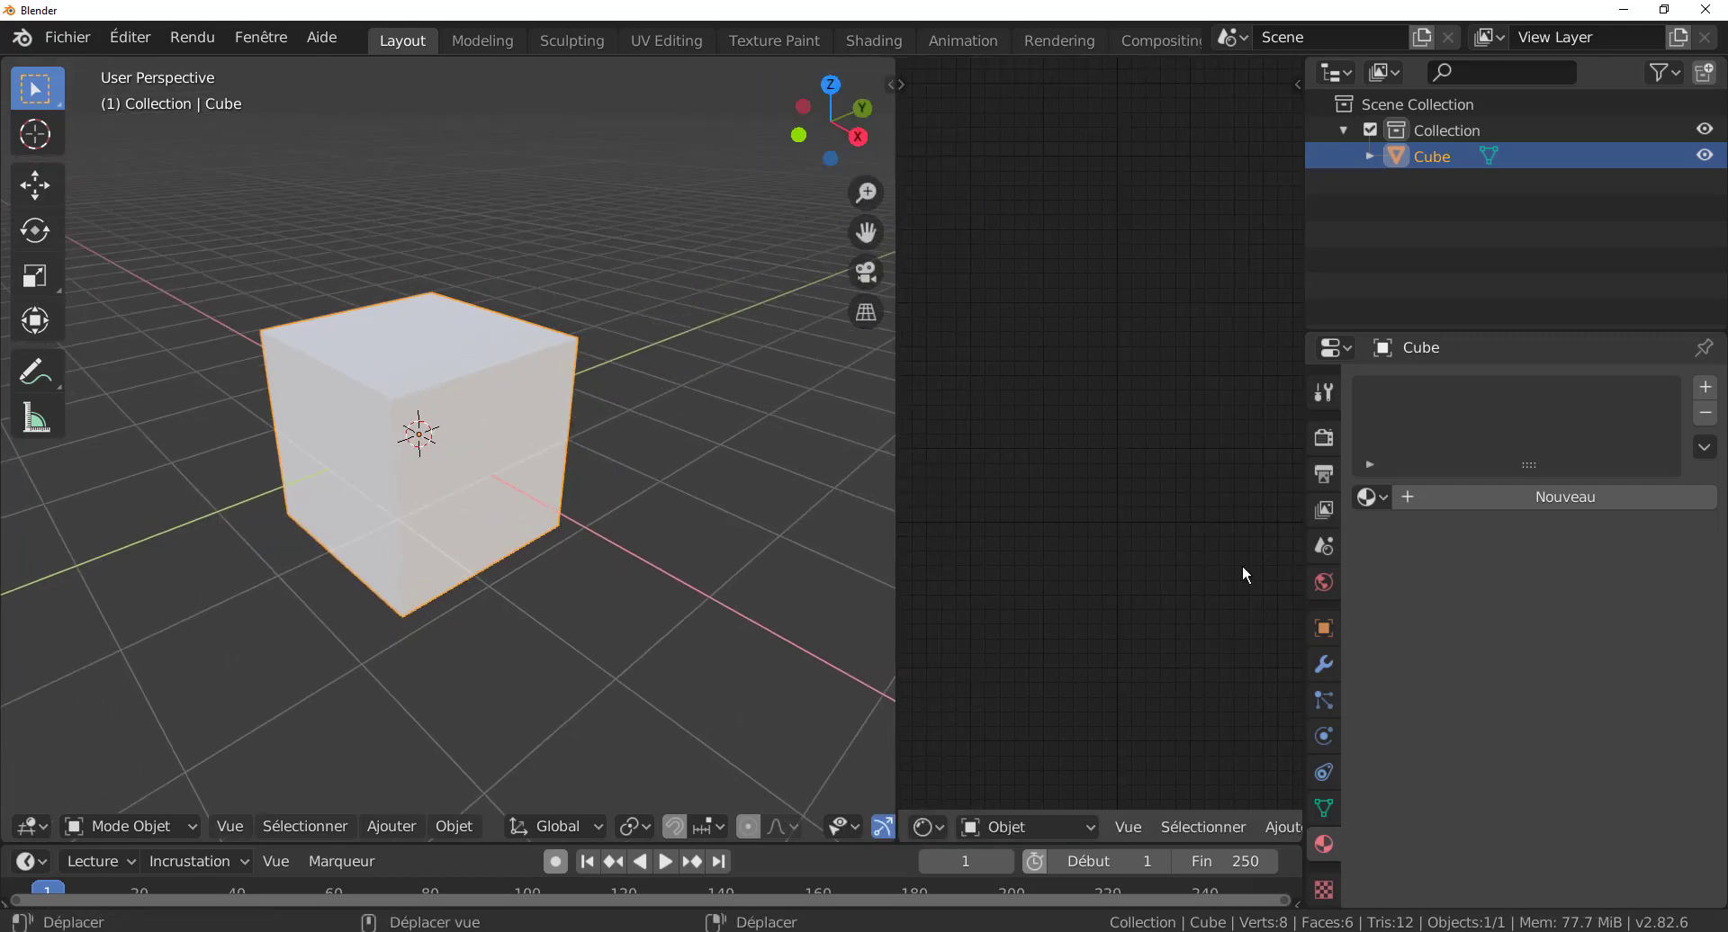
click(1574, 497)
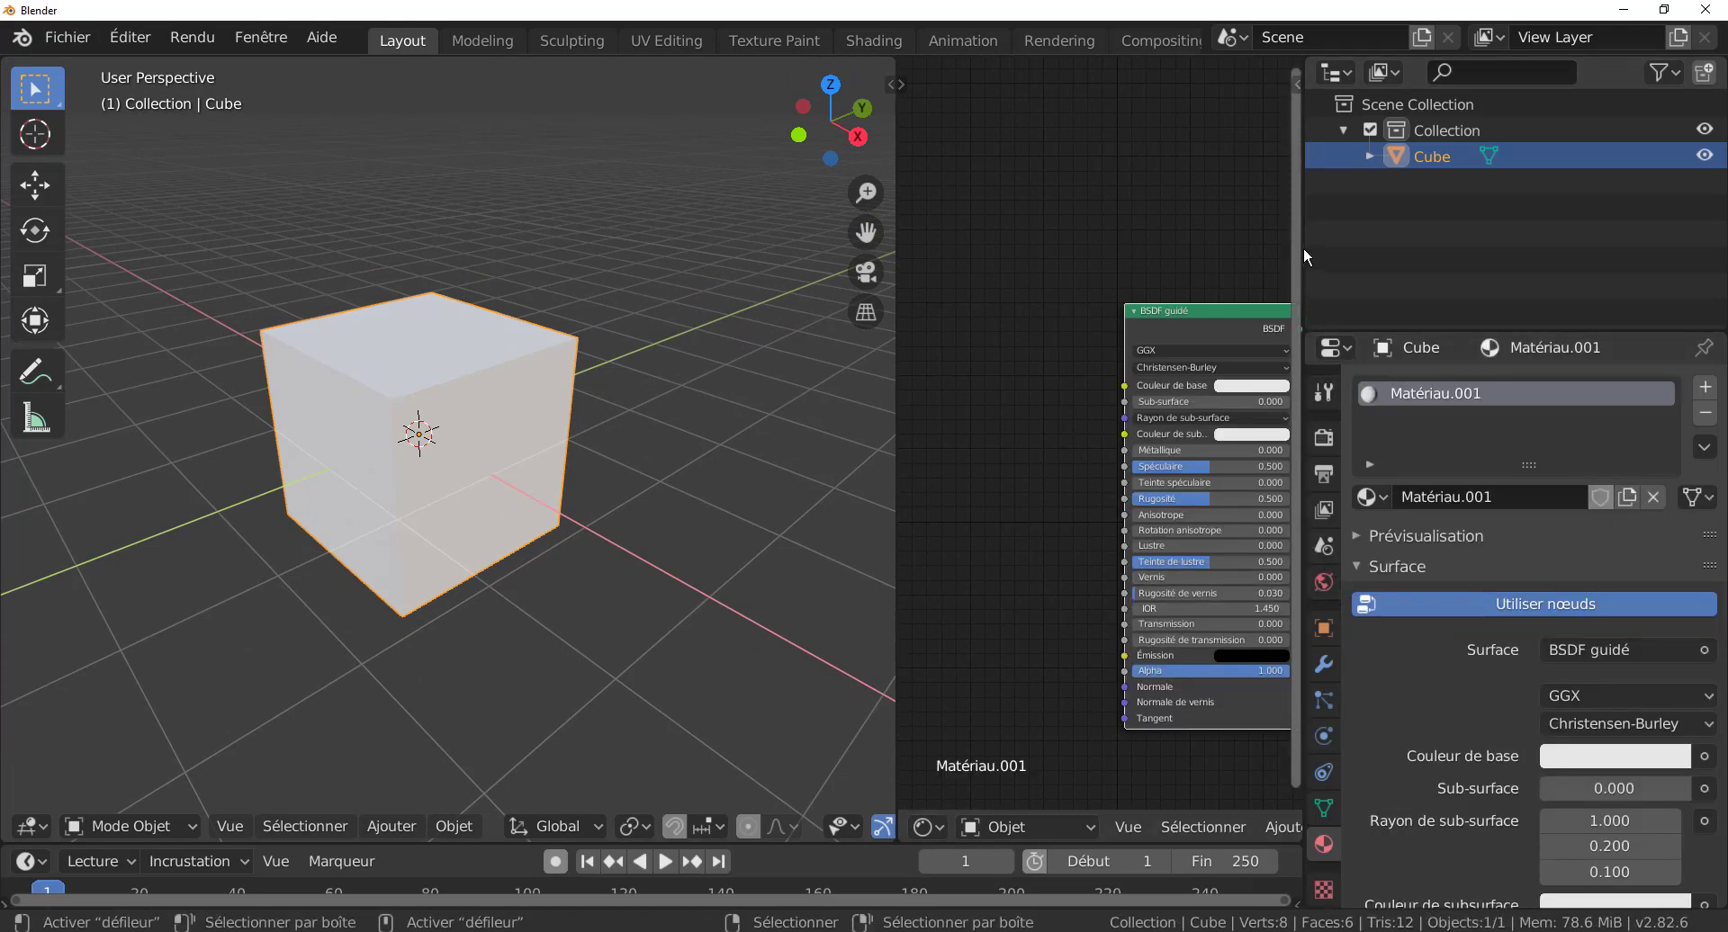
drag(1304, 247, 1492, 246)
mouse_move(1199, 202)
middle_down()
mouse_move(1219, 196)
mouse_move(1172, 183)
middle_up()
scroll(1161, 216, up, 1)
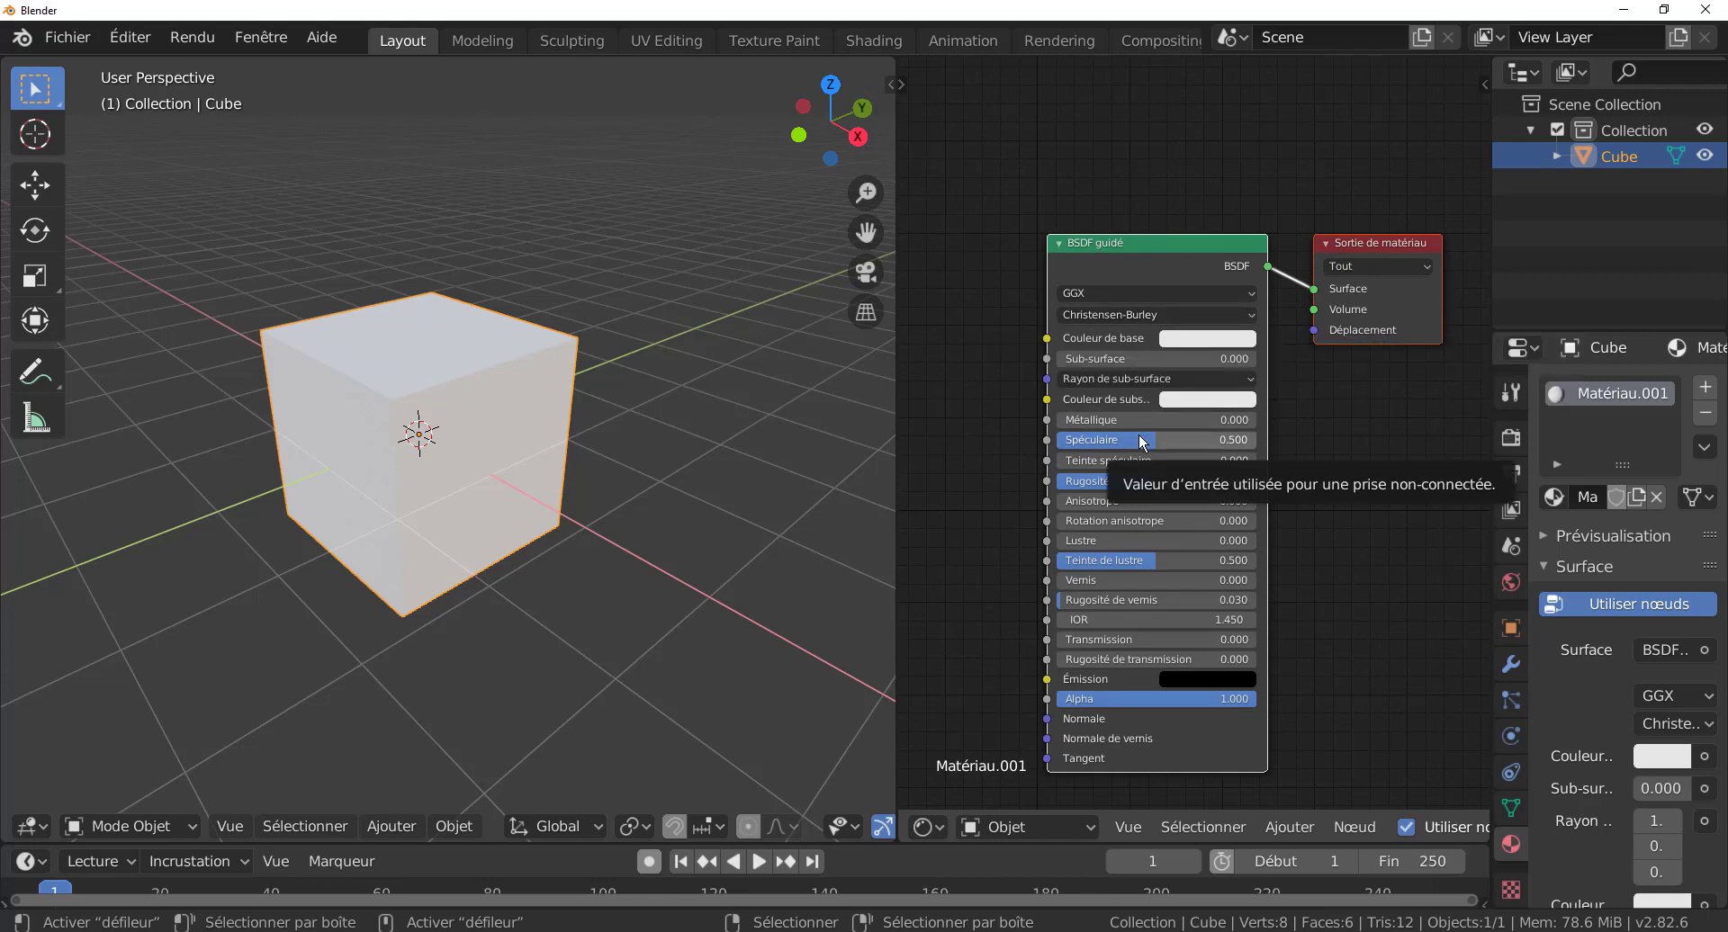
- Set Spéculaire, Rugosité, Teinte de lustre and Rugosité de vernis to 0 on the BSDF guidé node and move the node up
drag(1149, 442, 1065, 443)
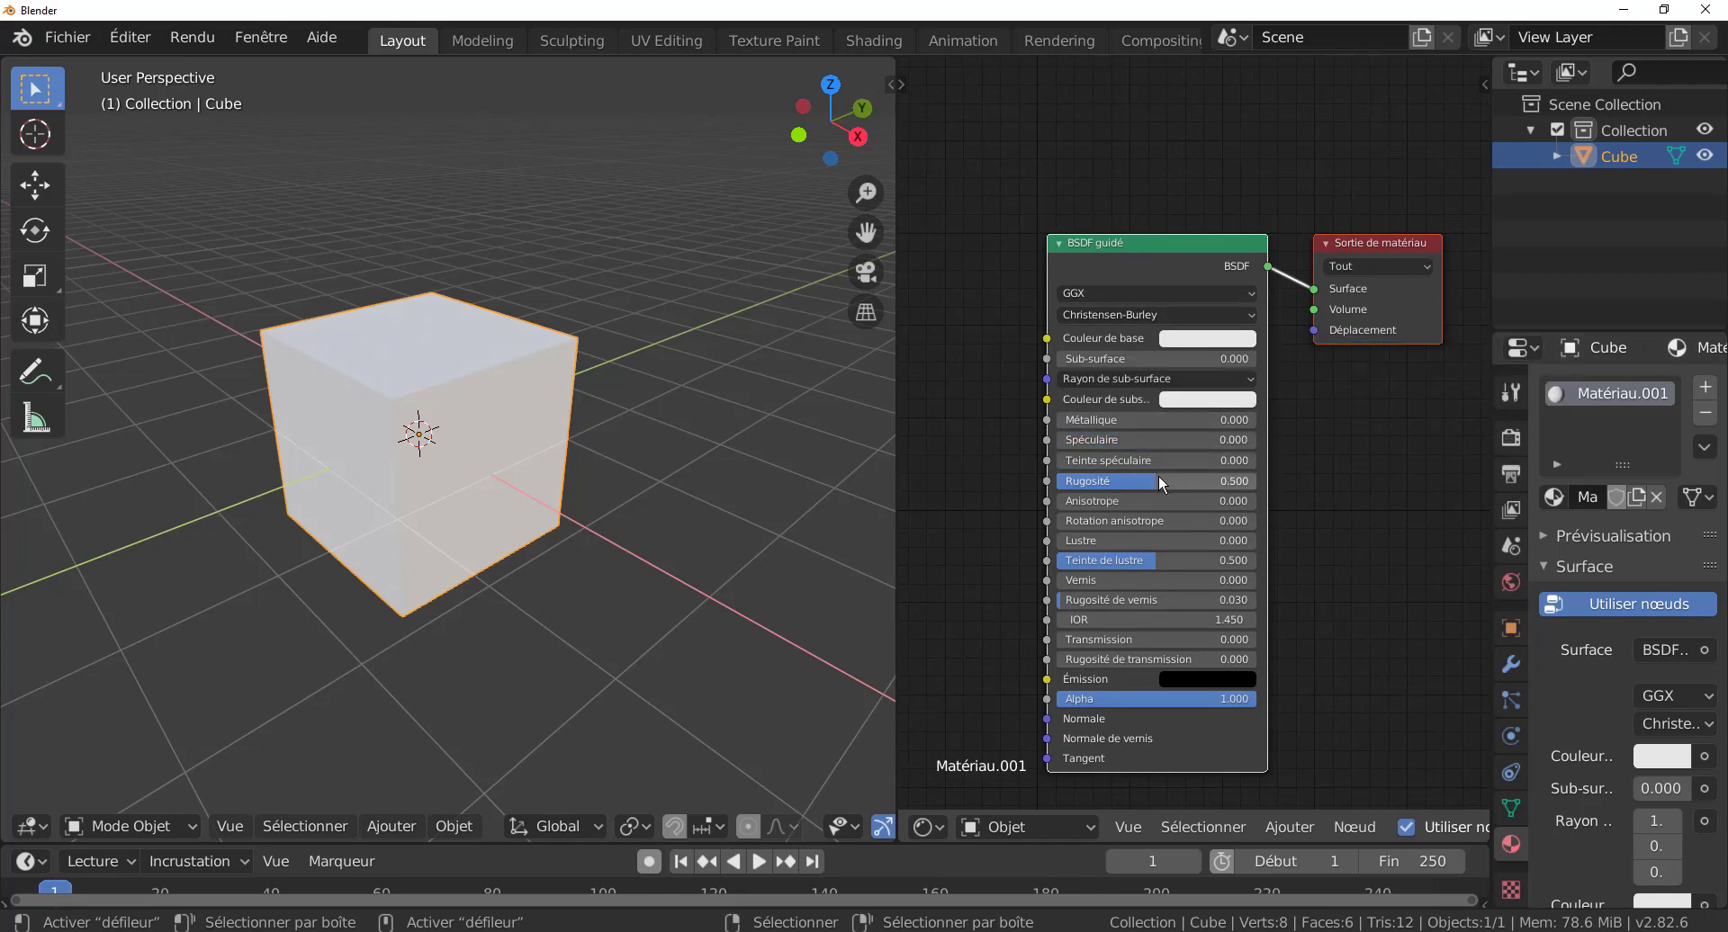
drag(1158, 474, 1062, 481)
drag(1125, 560, 1059, 600)
drag(1141, 245, 1185, 179)
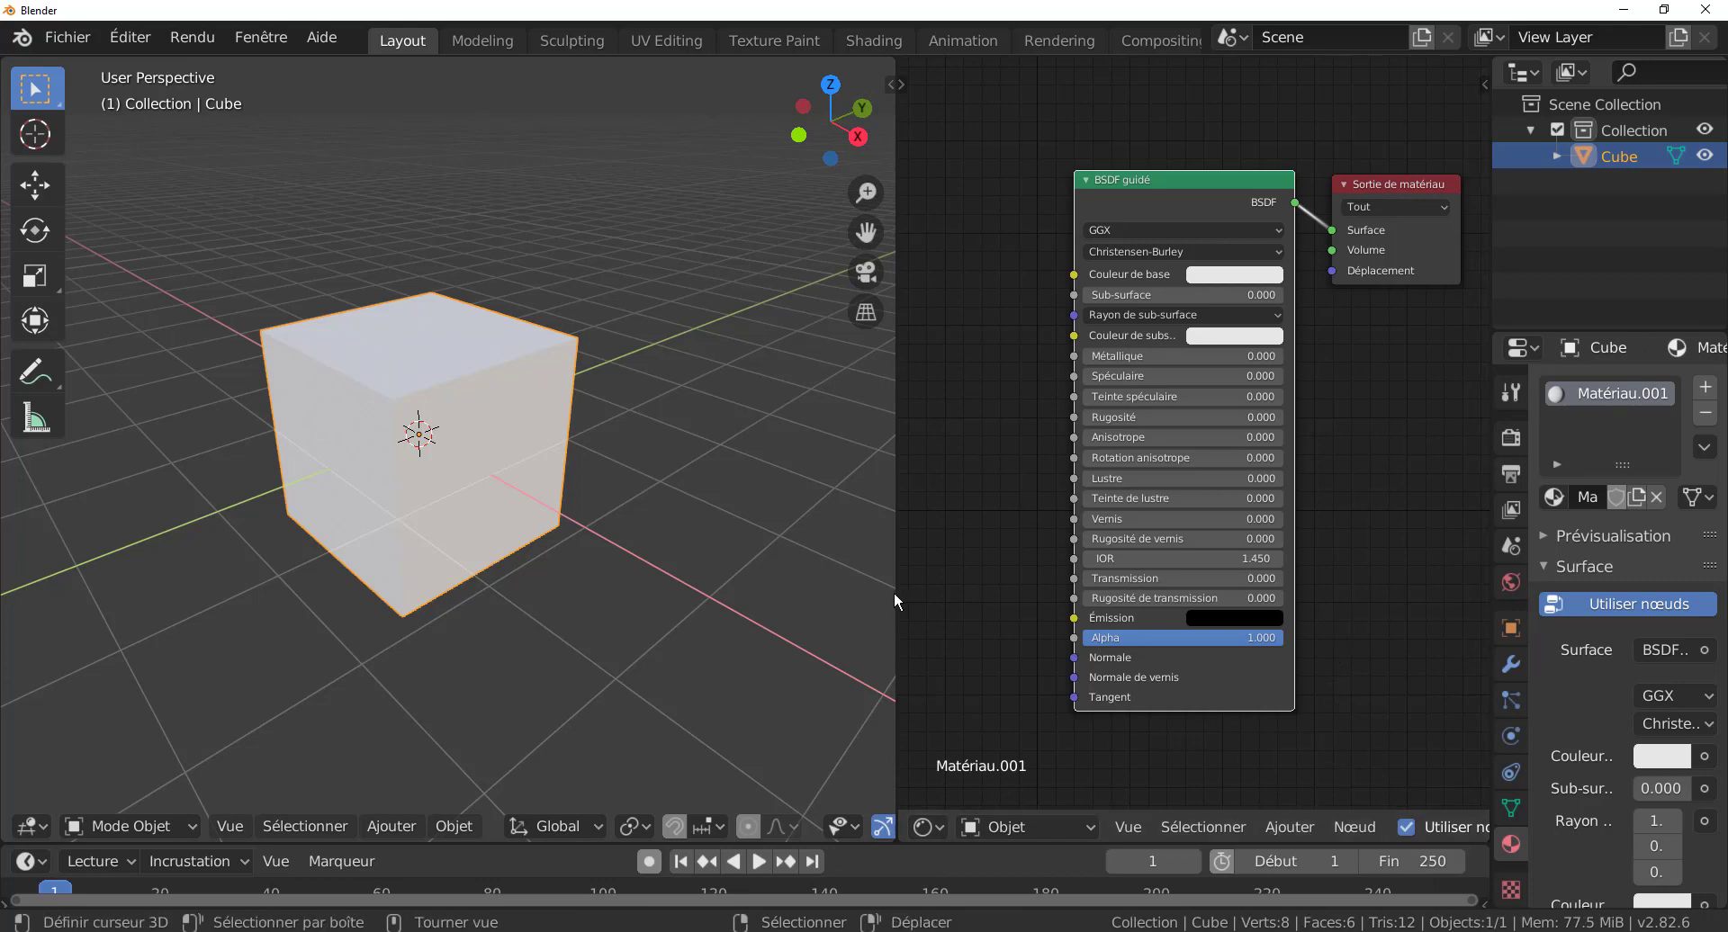
click(1286, 827)
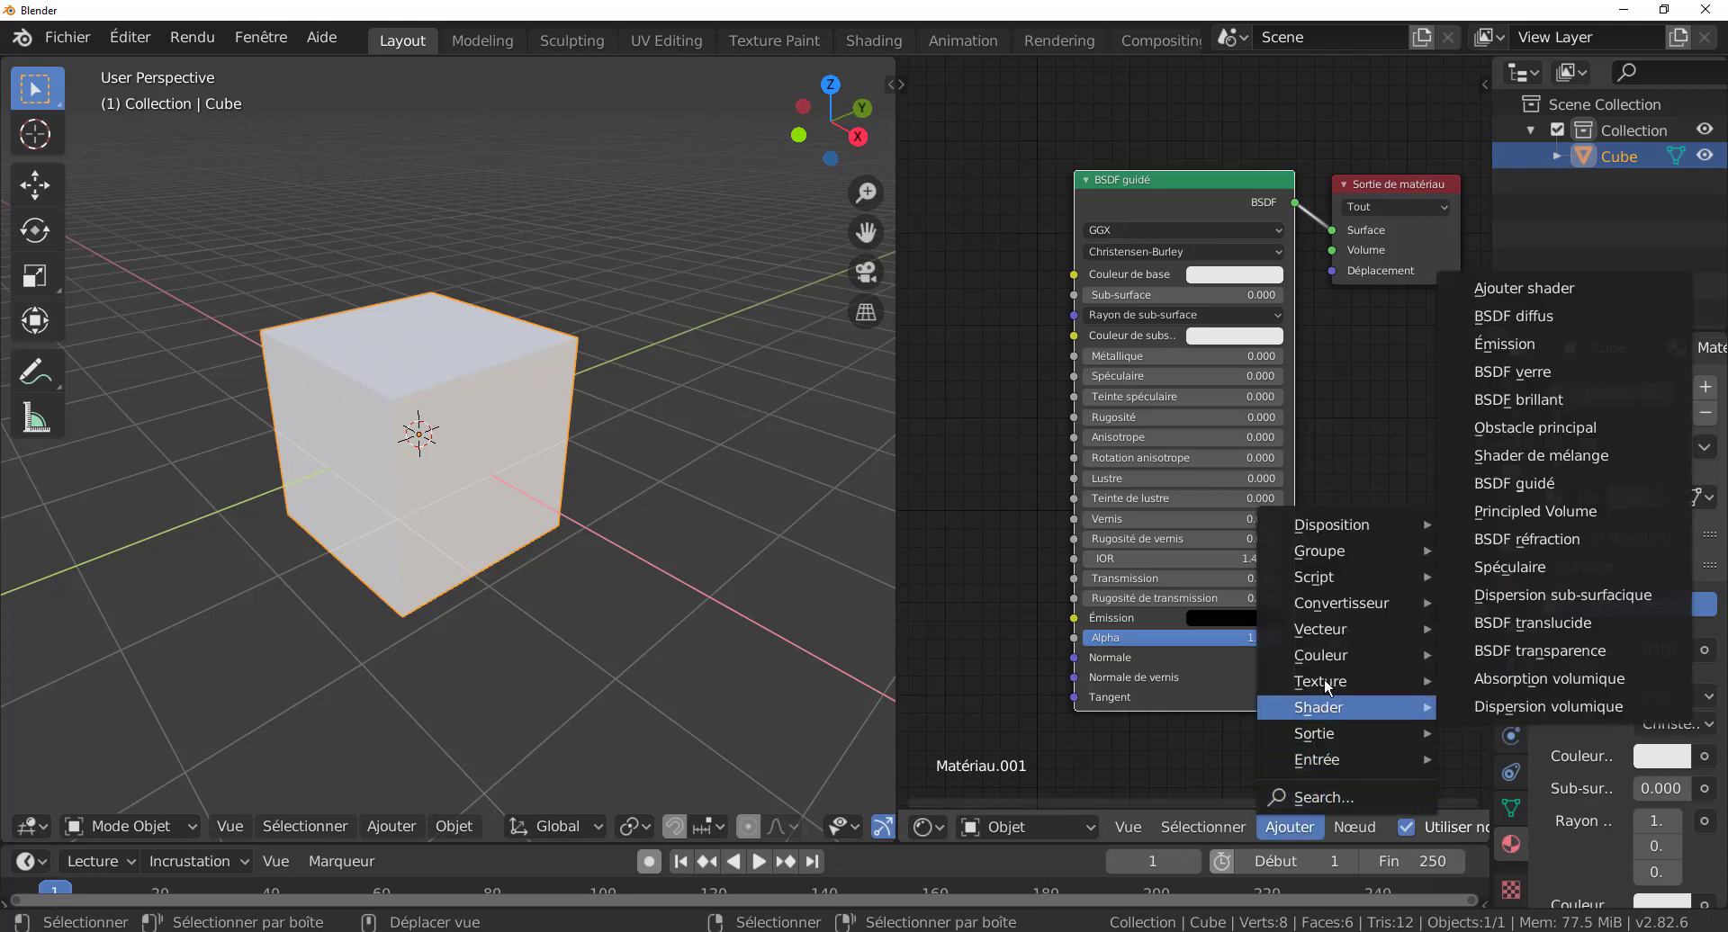
mouse_move(1323, 683)
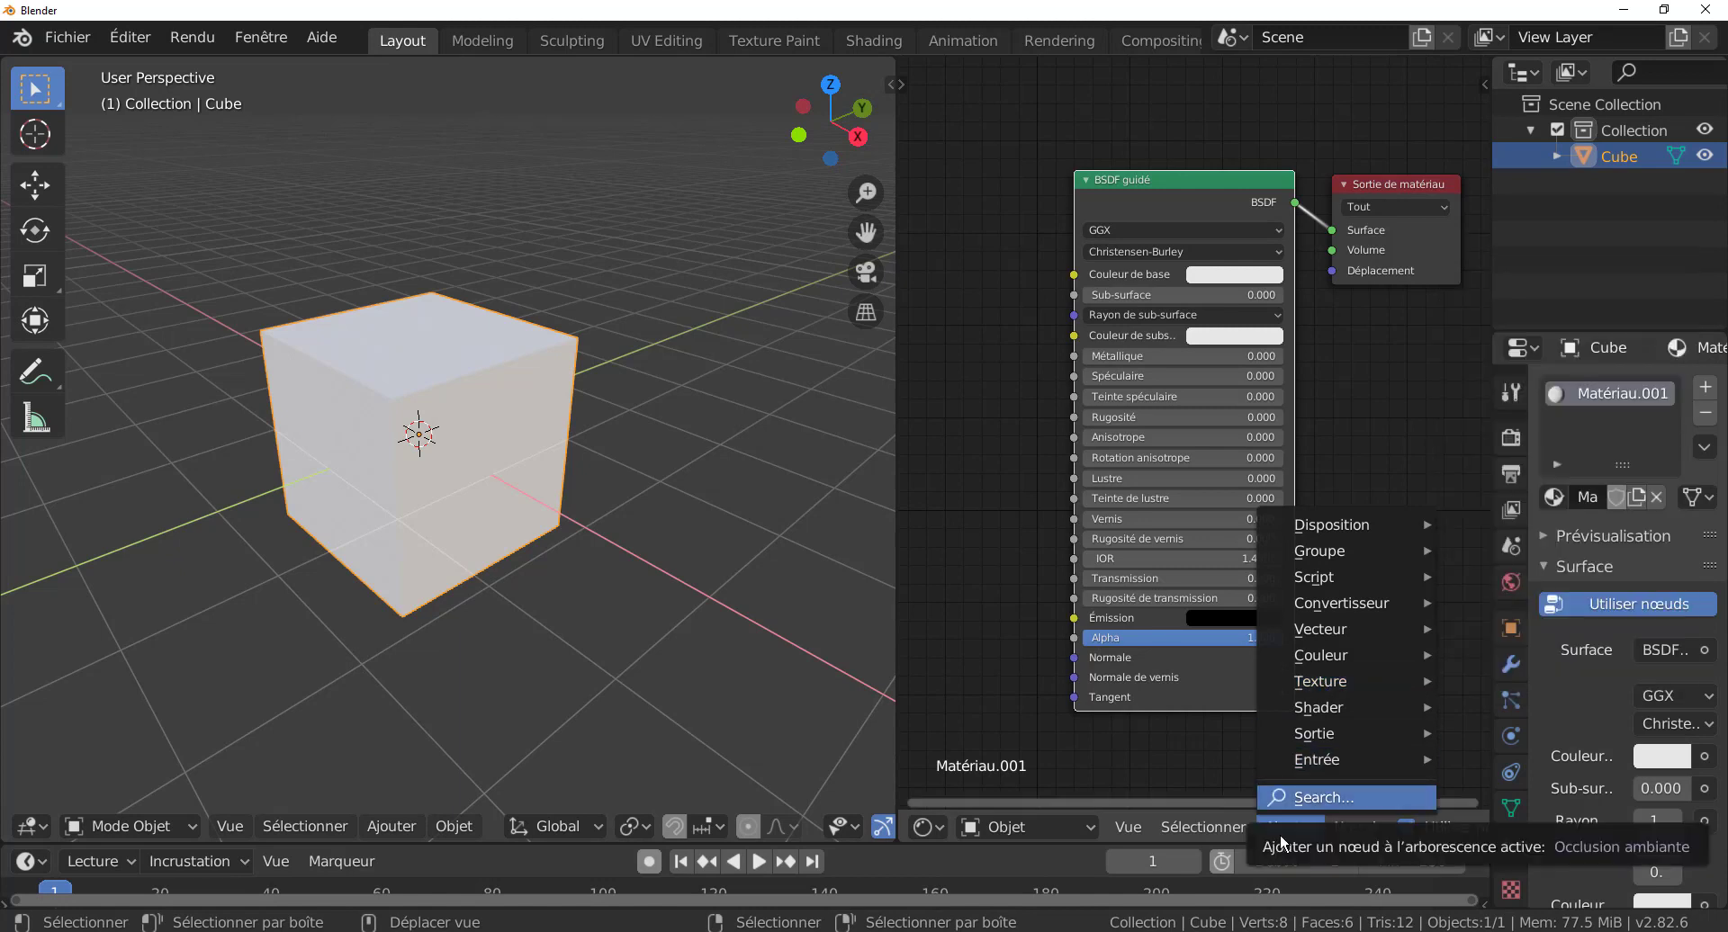
mouse_move(1342, 655)
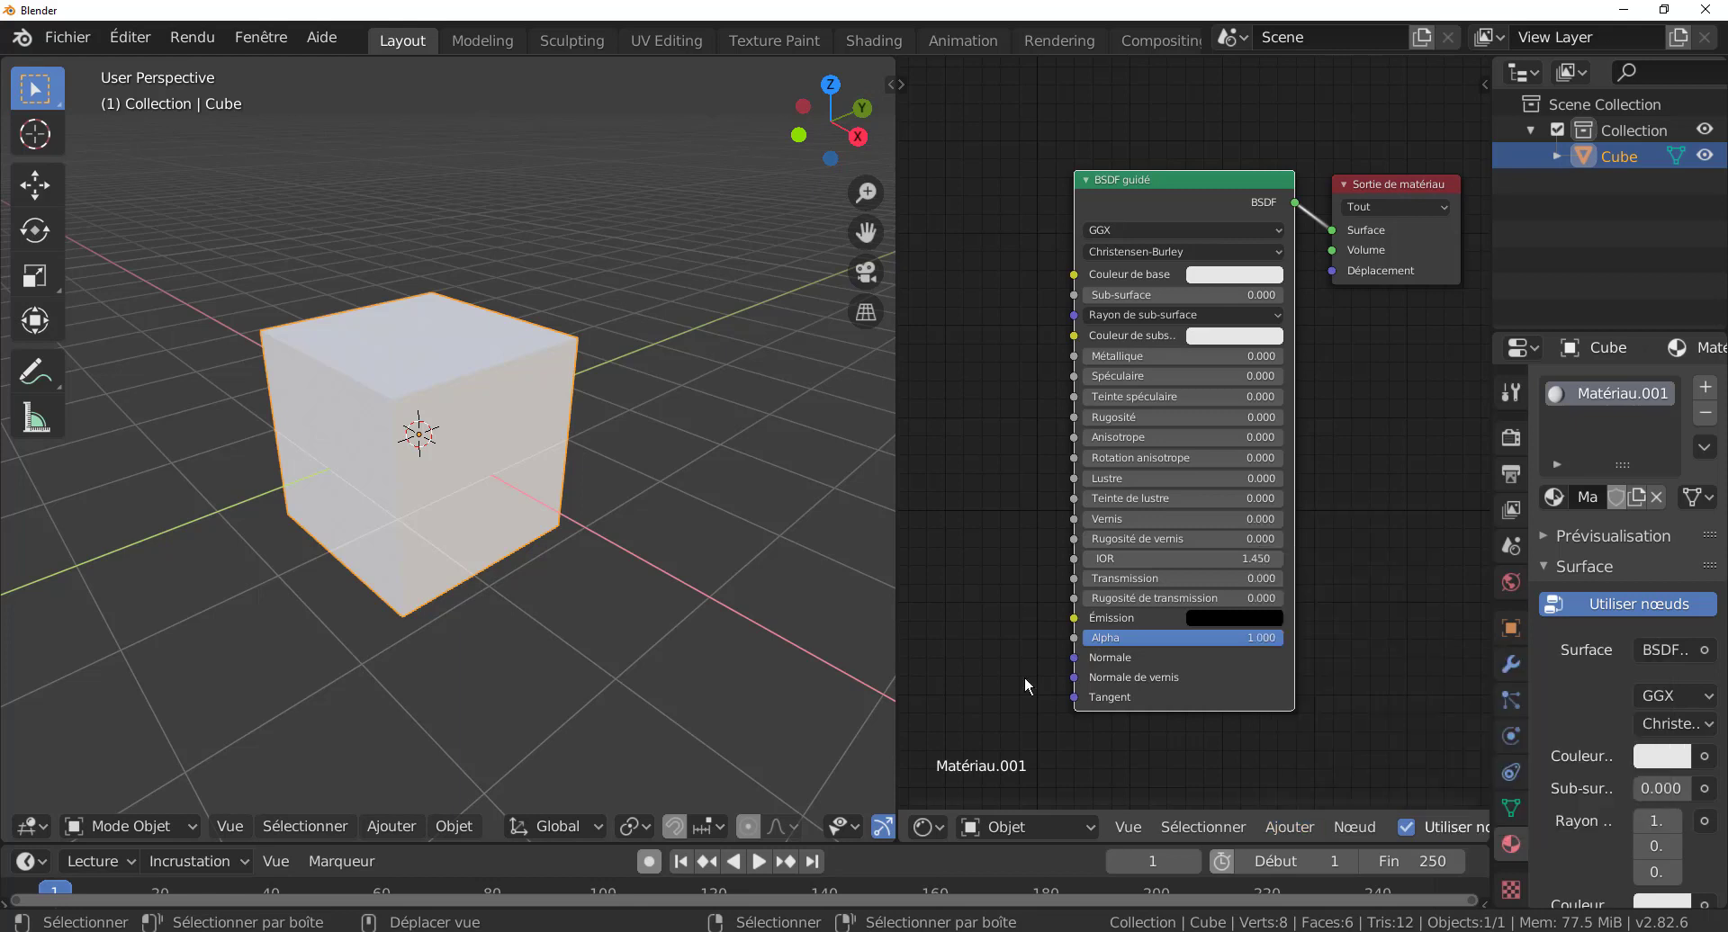
- Widen the shader editor and add a Texture image node beside the BSDF guidé node
drag(895, 560, 705, 559)
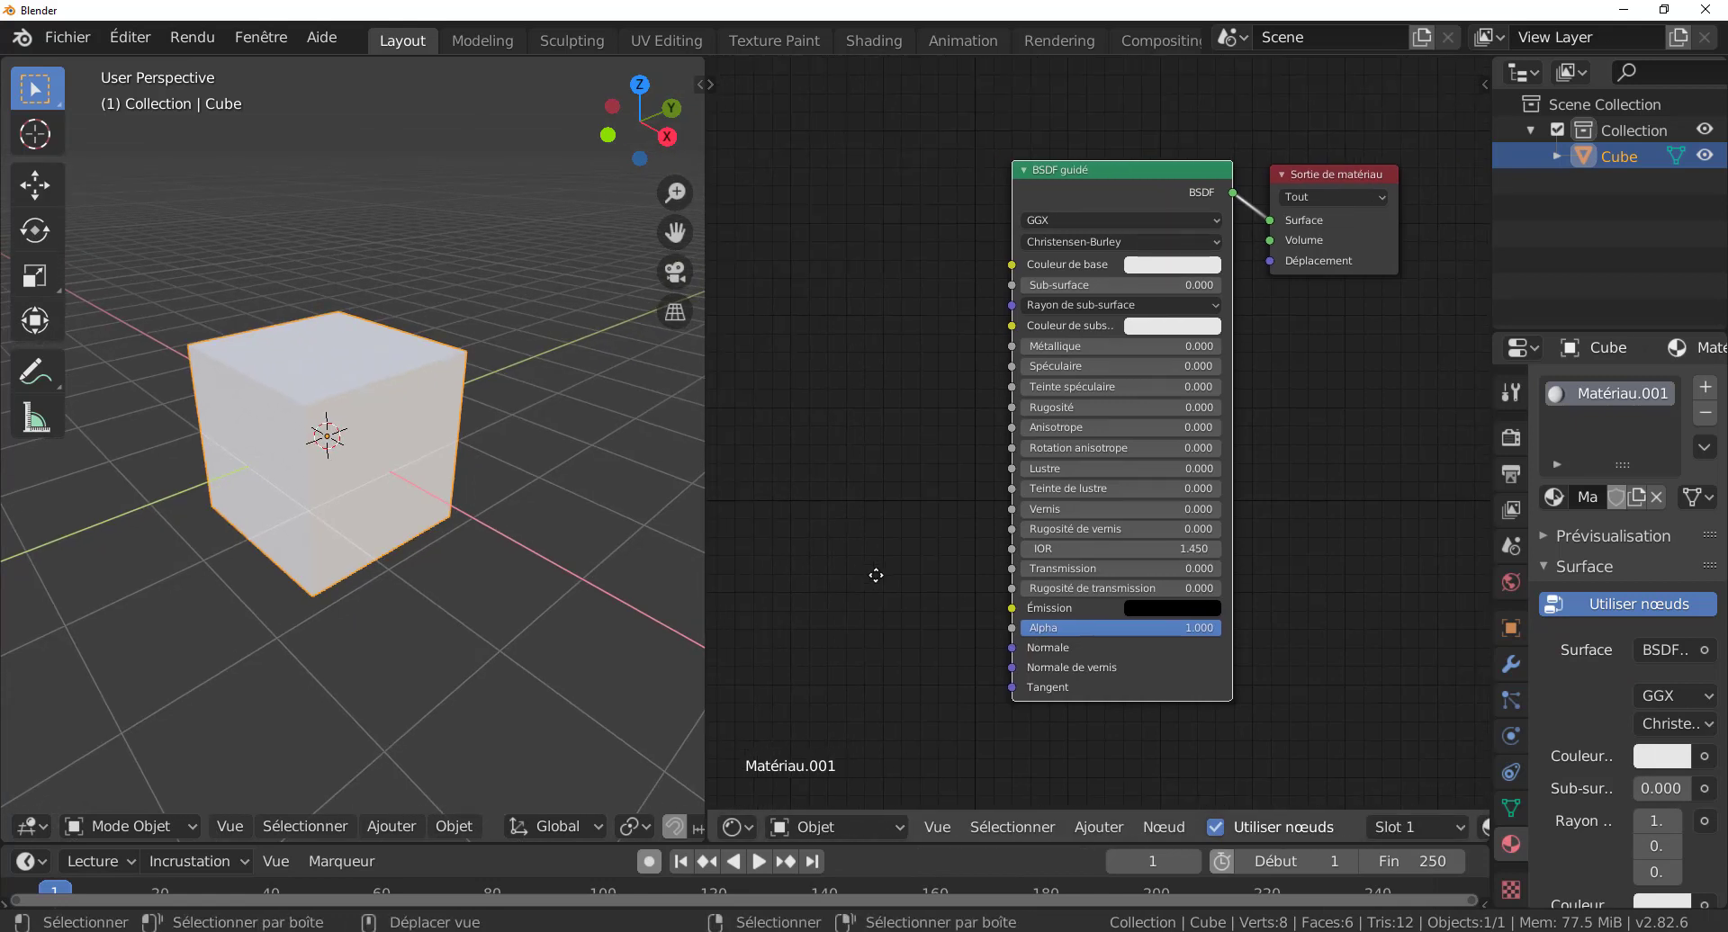
mouse_move(1177, 170)
mouse_down()
mouse_move(1122, 227)
mouse_move(1178, 180)
mouse_up()
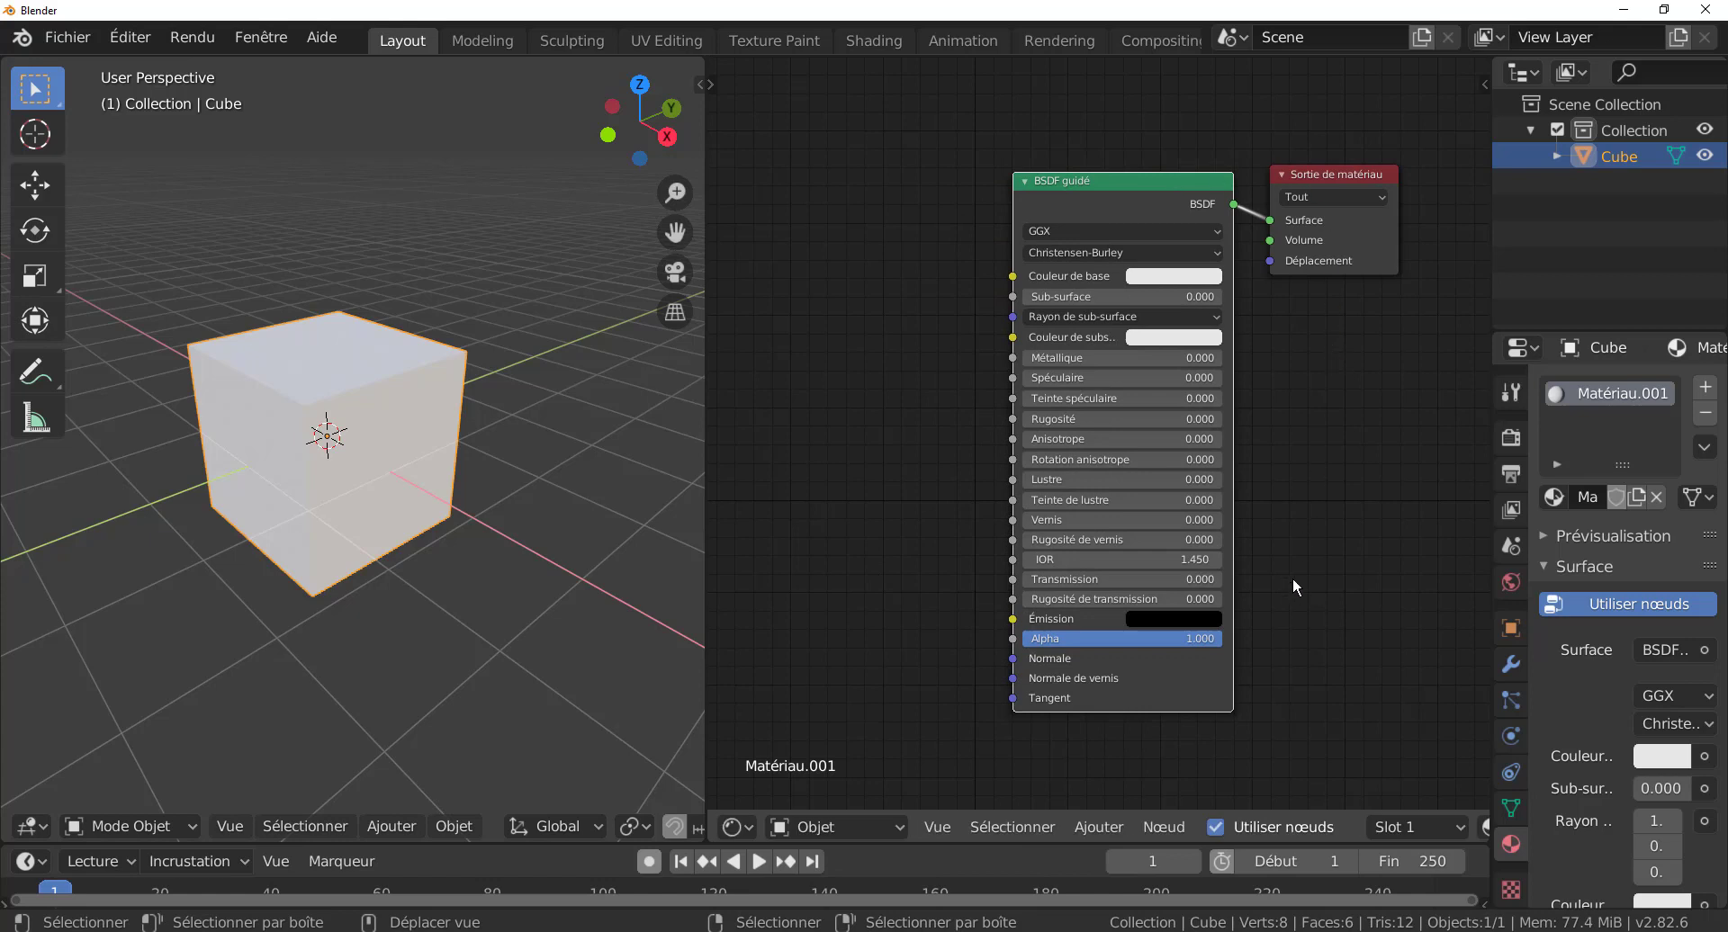
click(1097, 825)
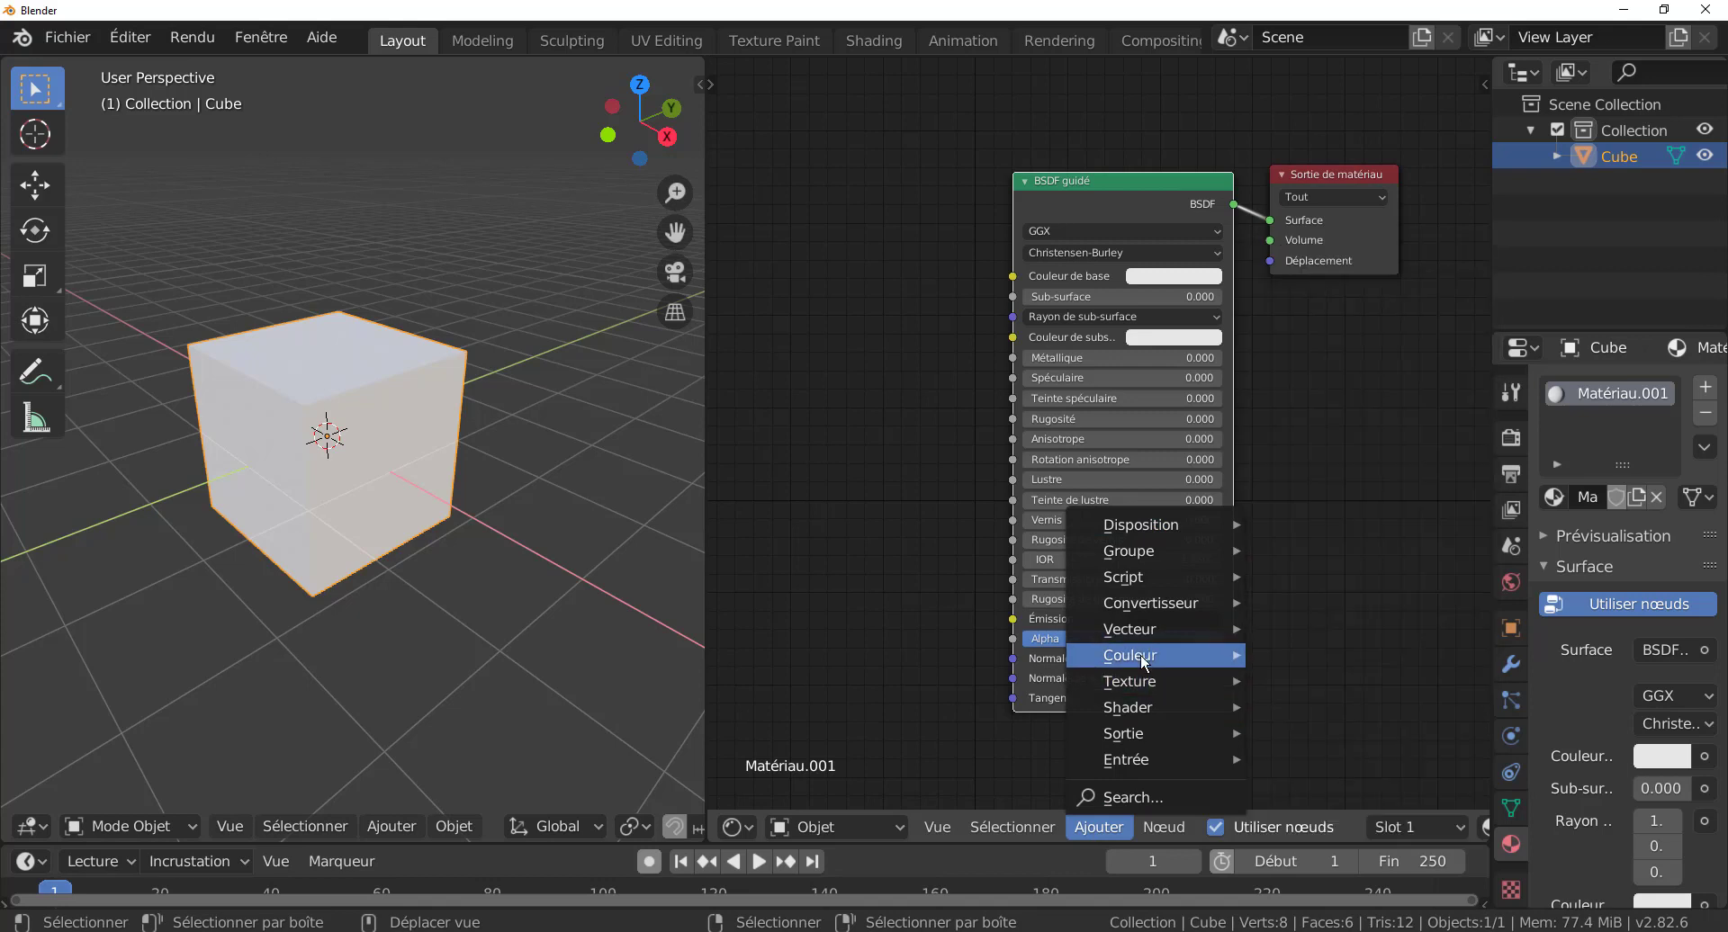
mouse_move(1144, 663)
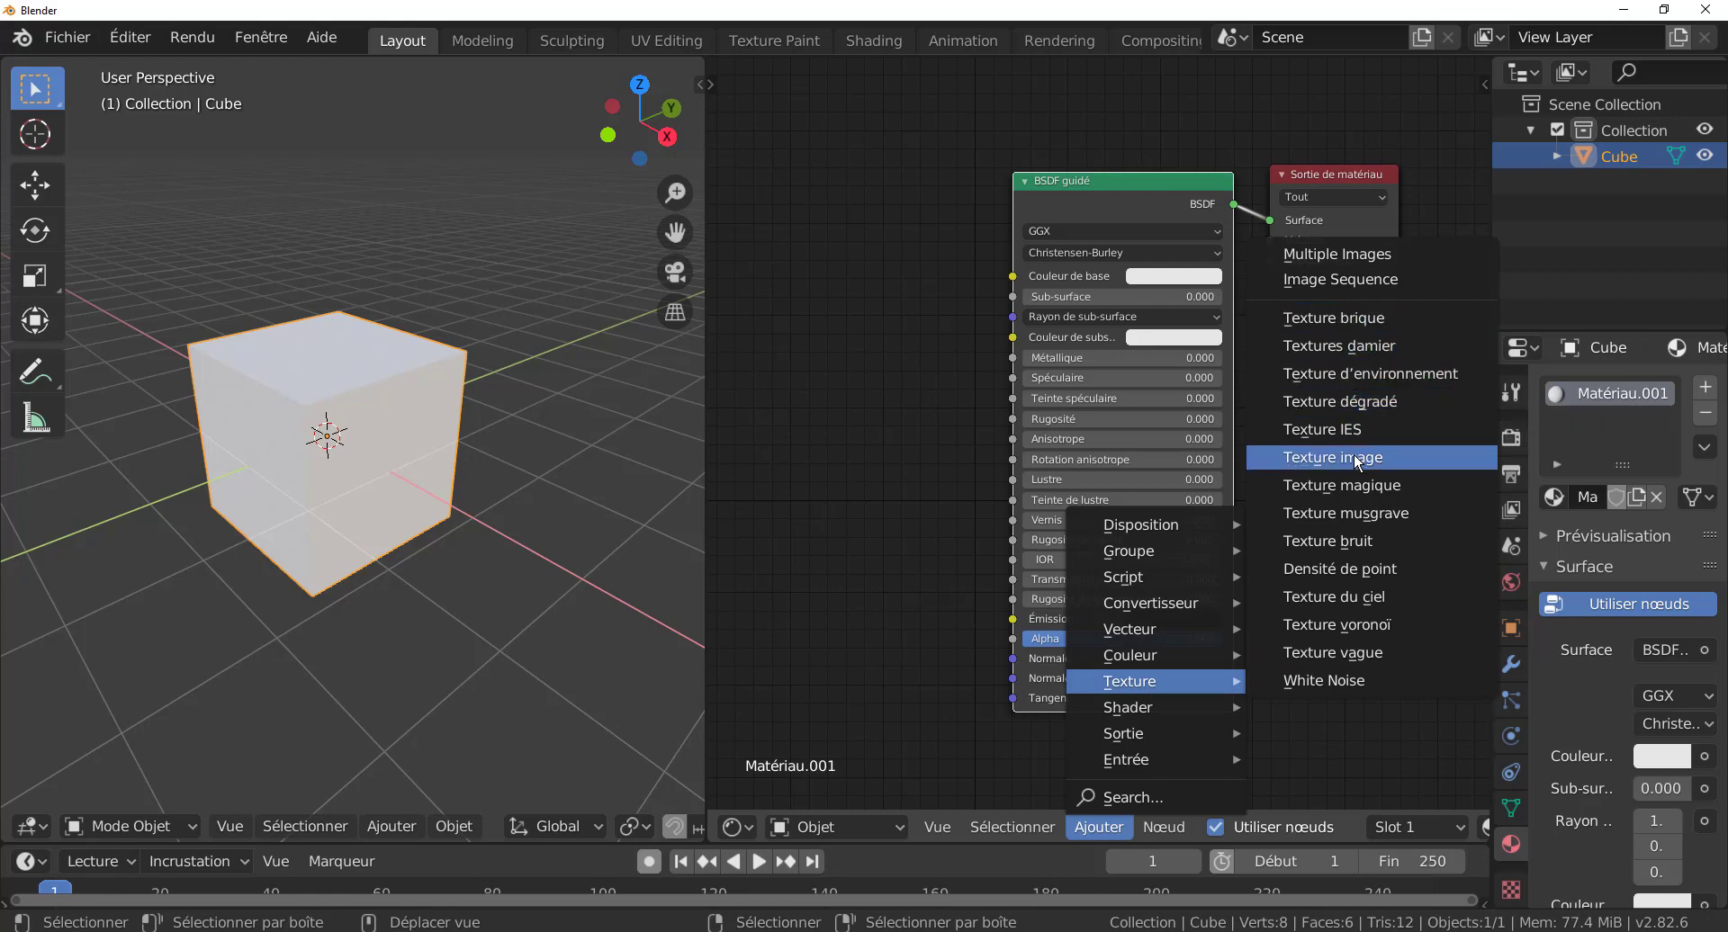
click(1357, 459)
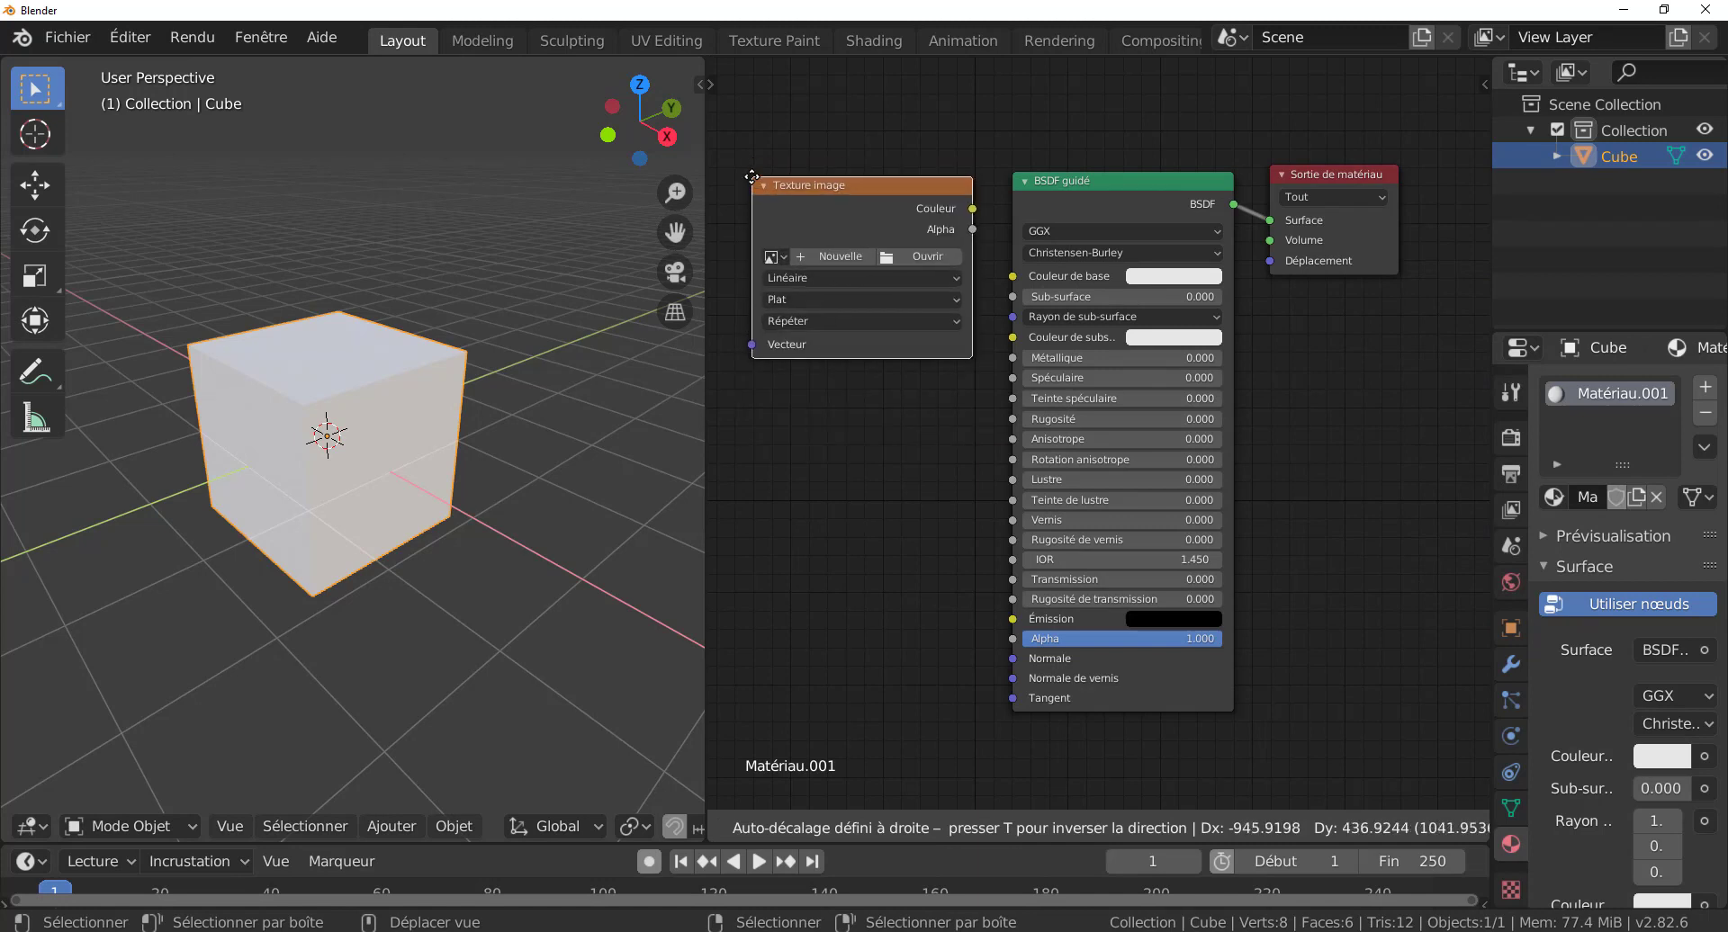
click(754, 173)
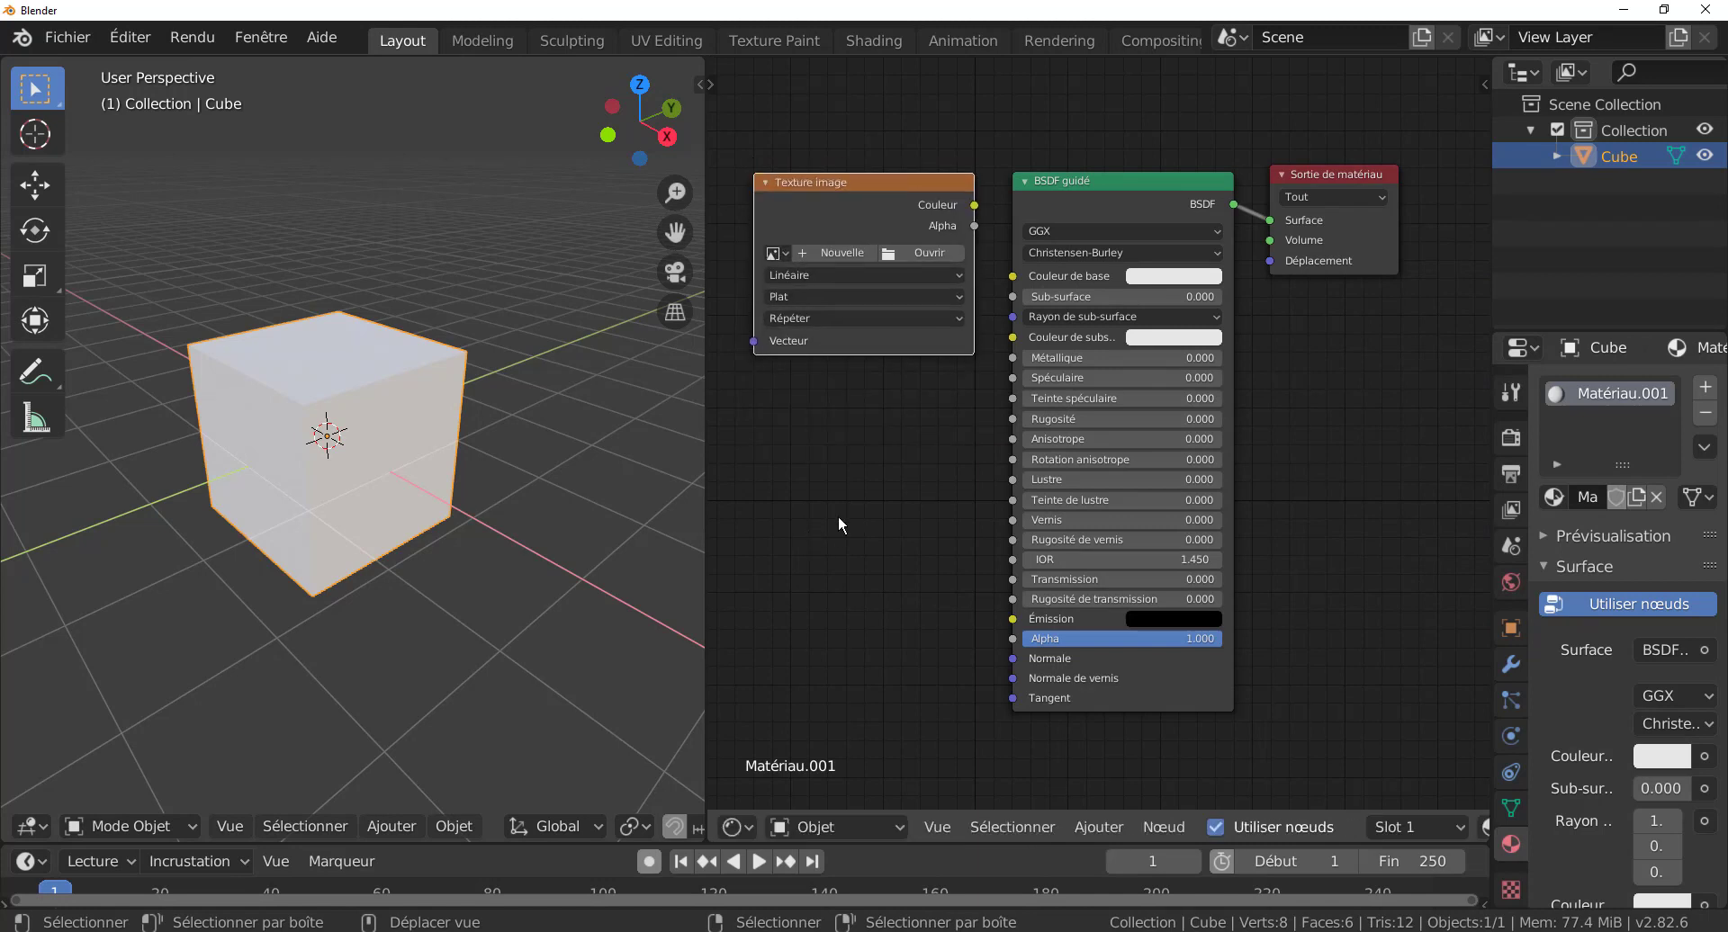
- Move the Texture image node close to the BSDF guidé node and line up their headers
middle_drag(902, 190, 1044, 220)
drag(1044, 219, 1003, 240)
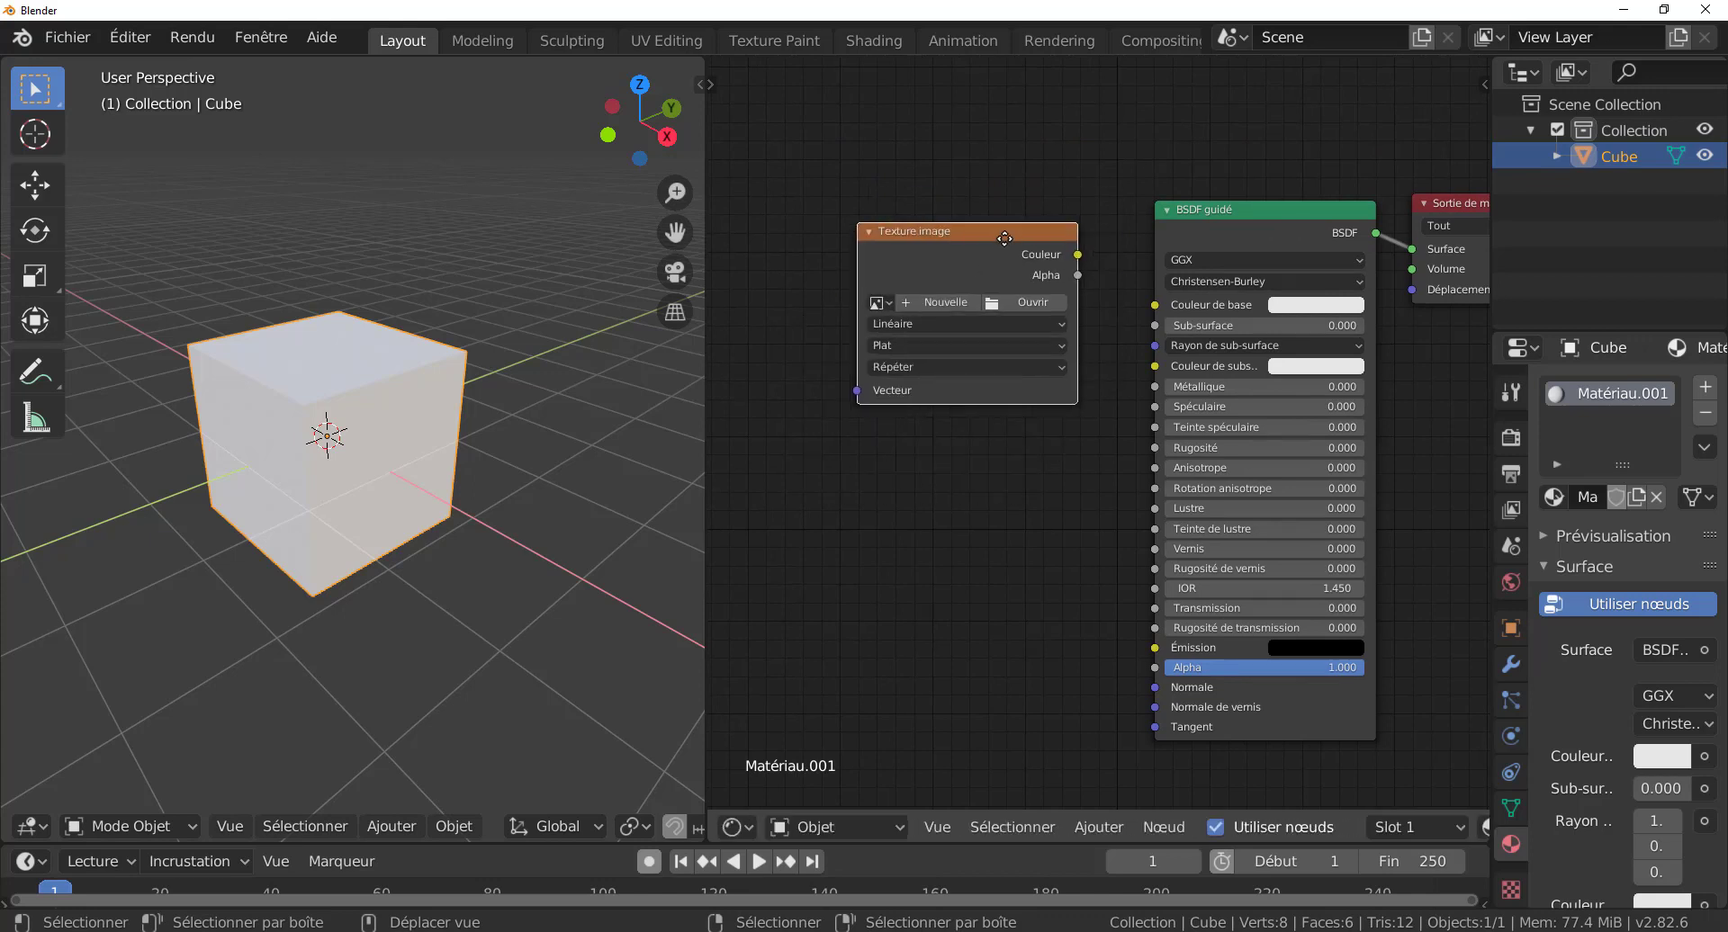
scroll(1002, 567, down, 1)
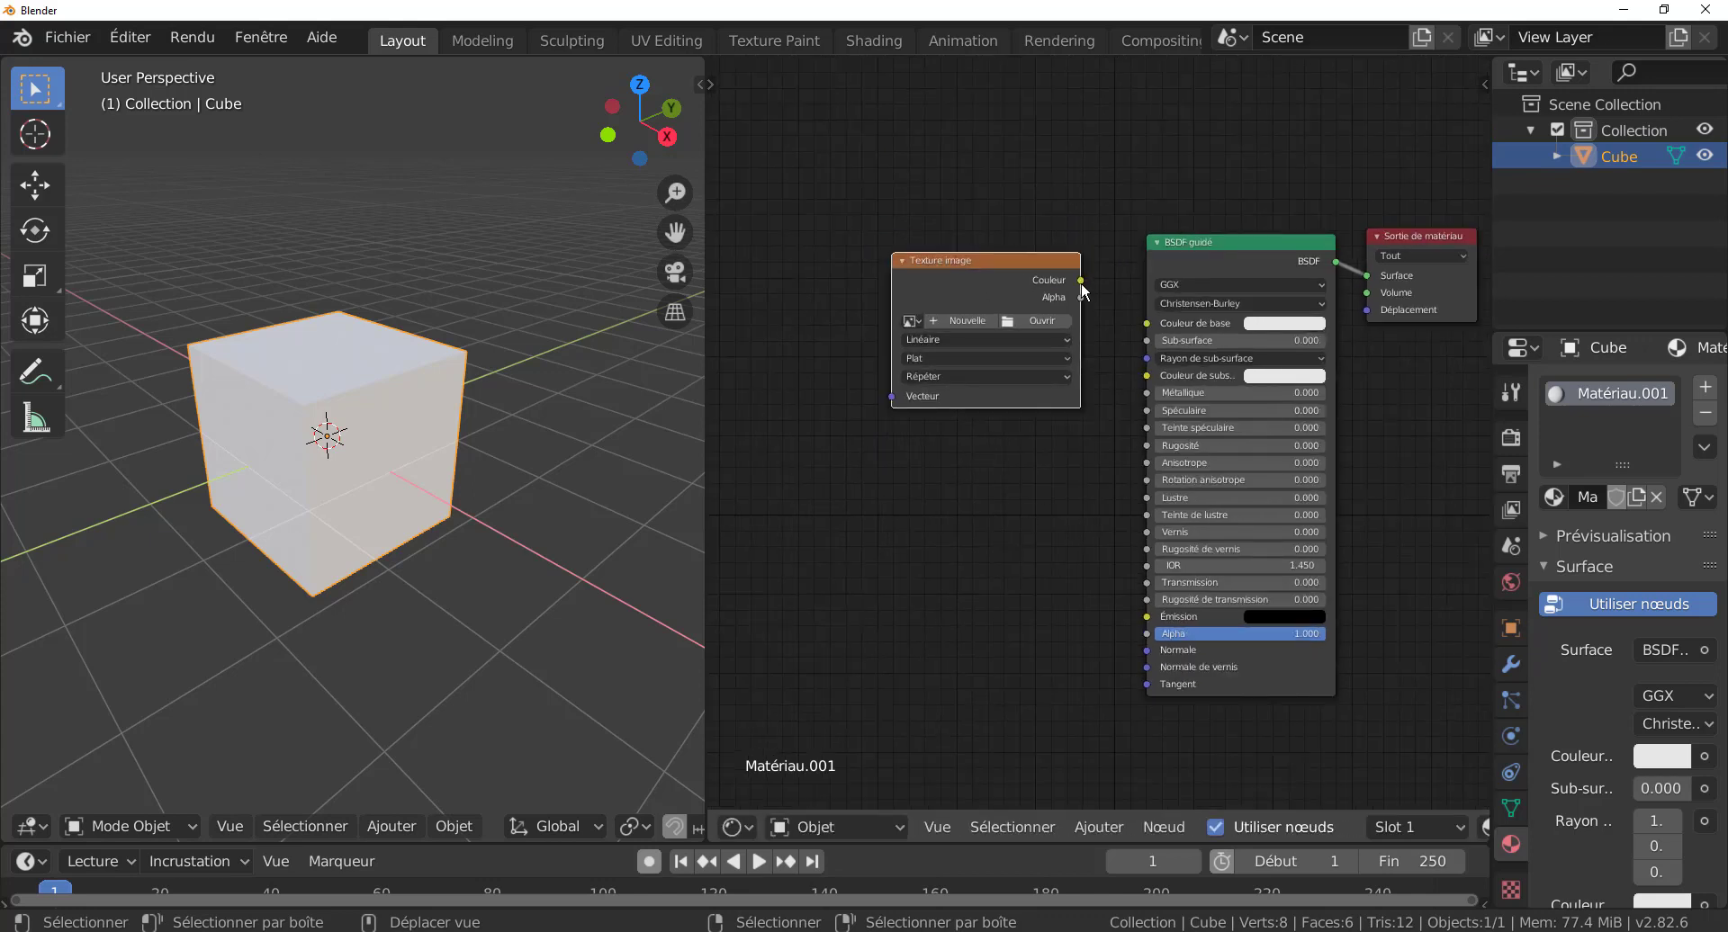
drag(1082, 279, 1120, 245)
drag(1126, 330, 1125, 330)
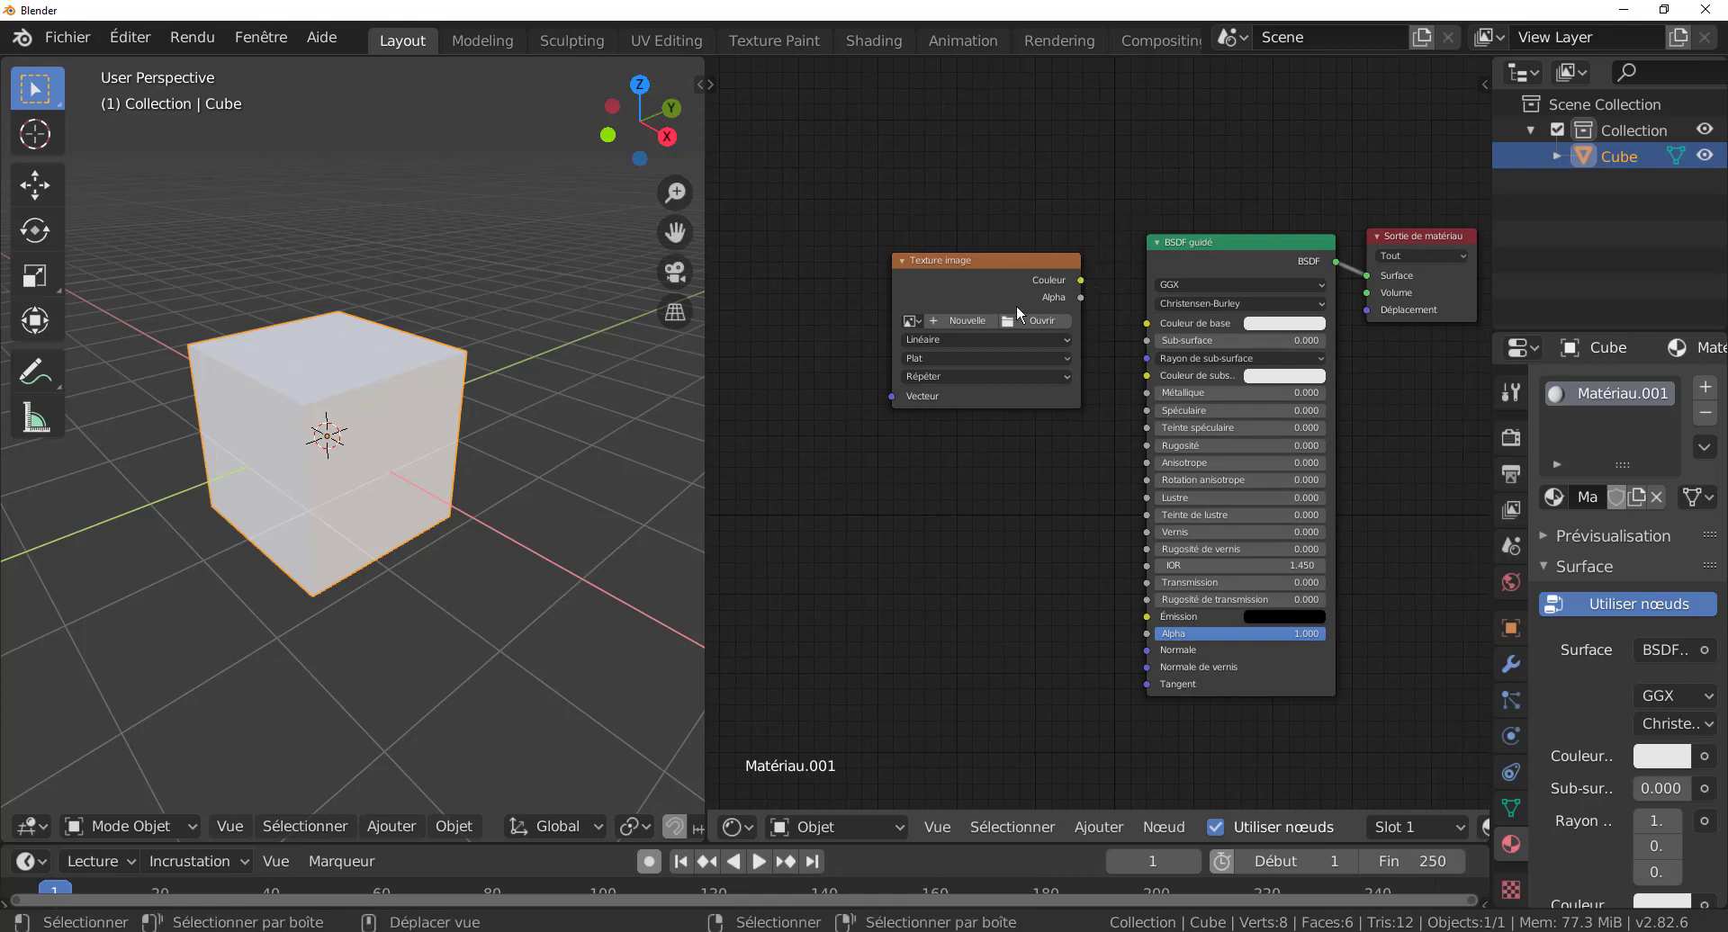
drag(1010, 259, 1037, 241)
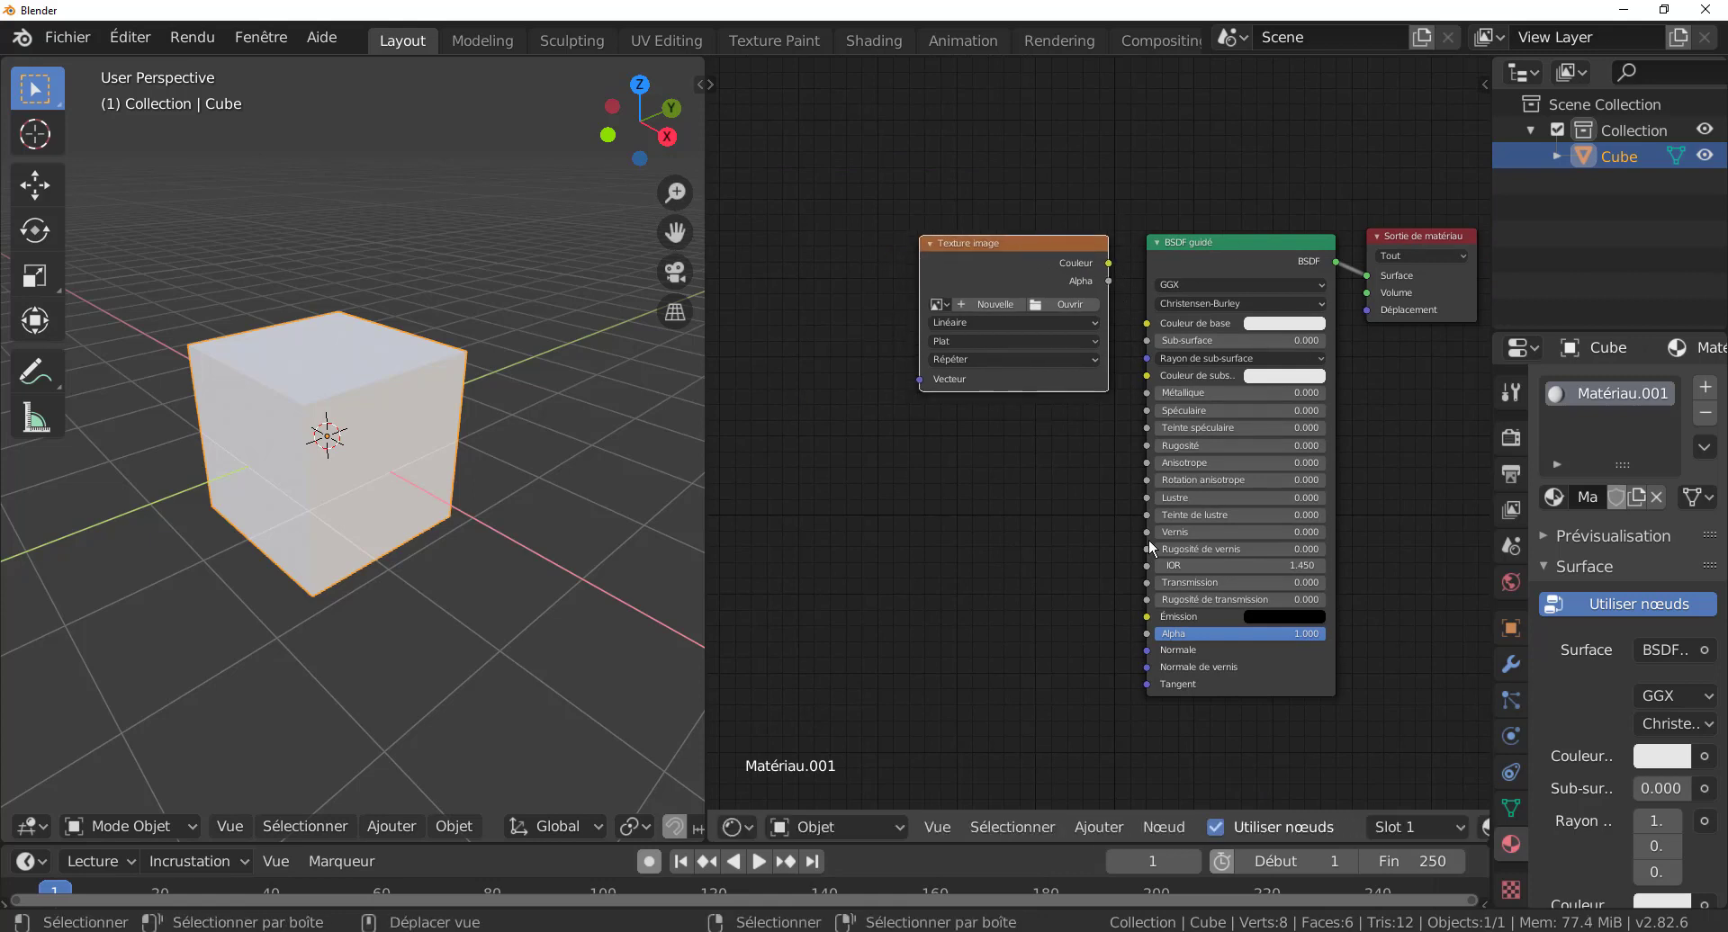
- Widen the shader editor and connect the Texture image node's Couleur output to the BSDF guidé node's Couleur de base
middle_drag(1148, 538, 1017, 574)
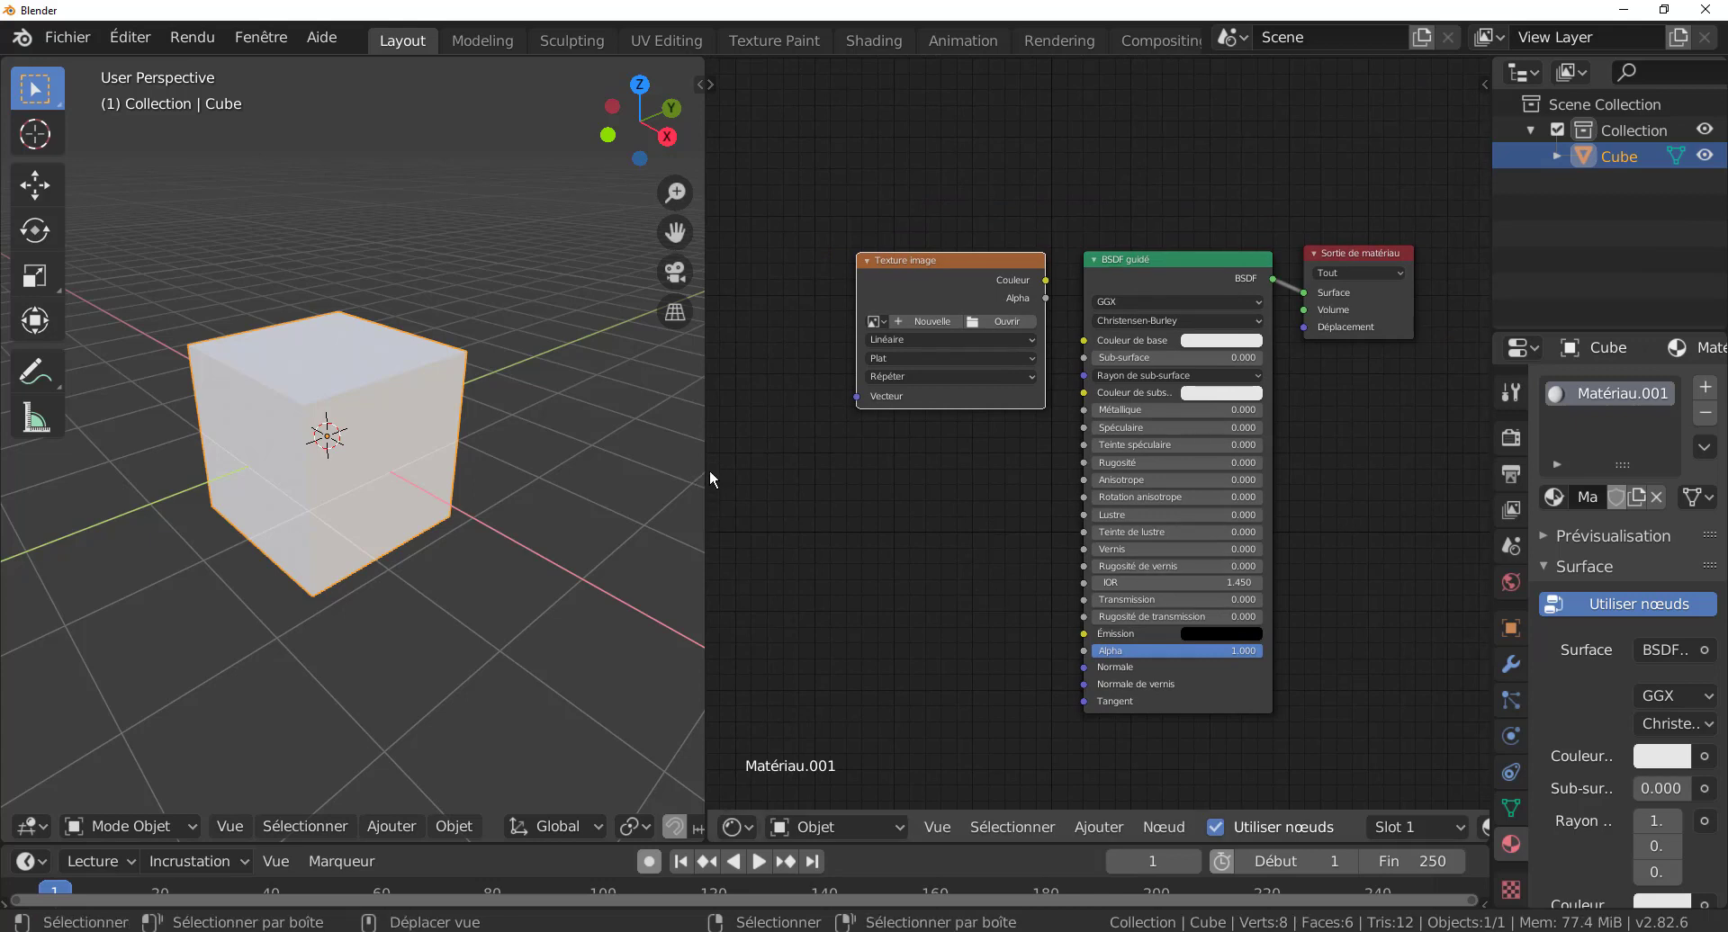
drag(705, 475, 601, 474)
scroll(887, 494, up, 1)
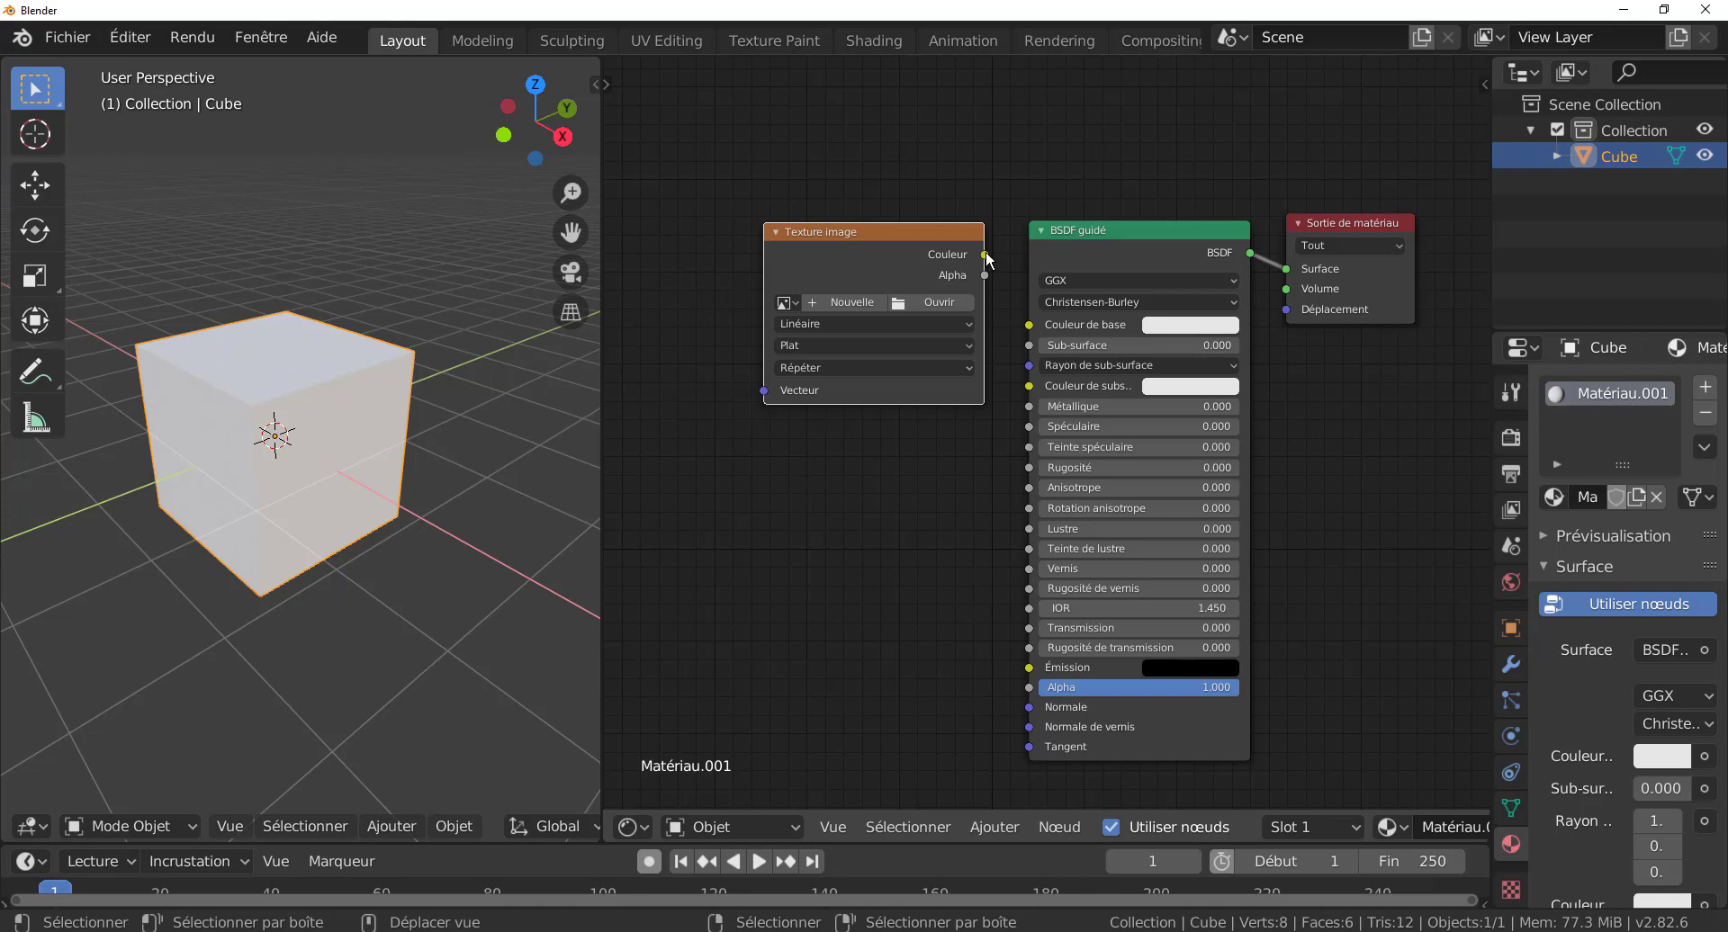
drag(985, 255, 1031, 333)
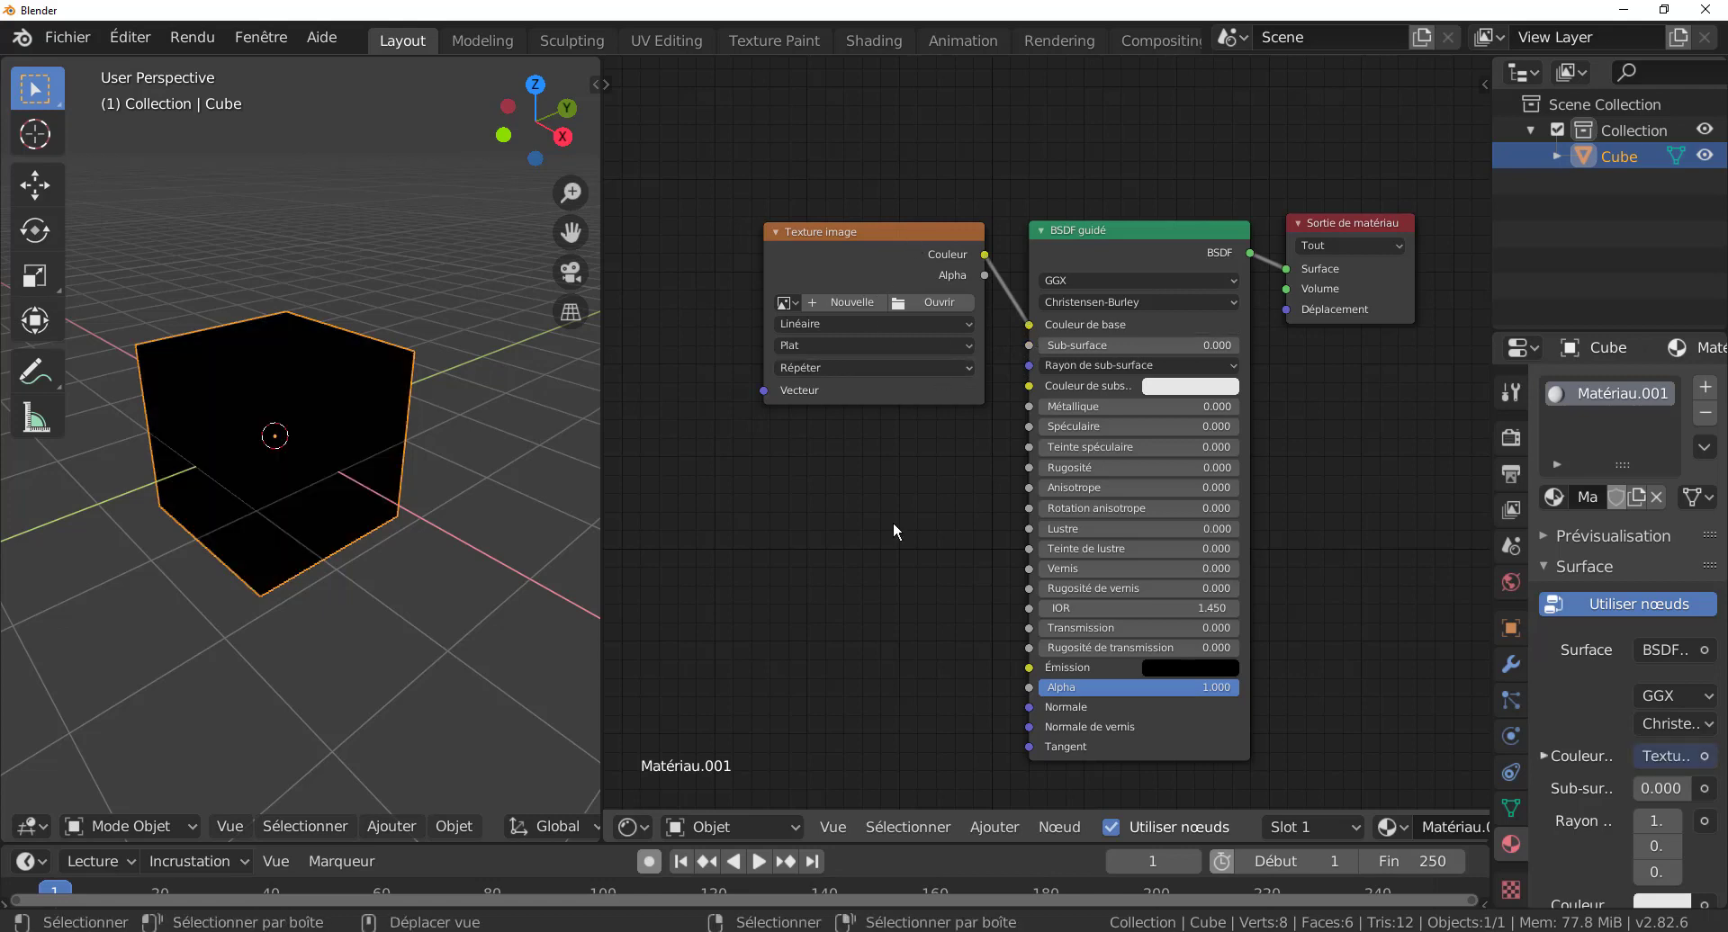
middle_drag(893, 524, 956, 553)
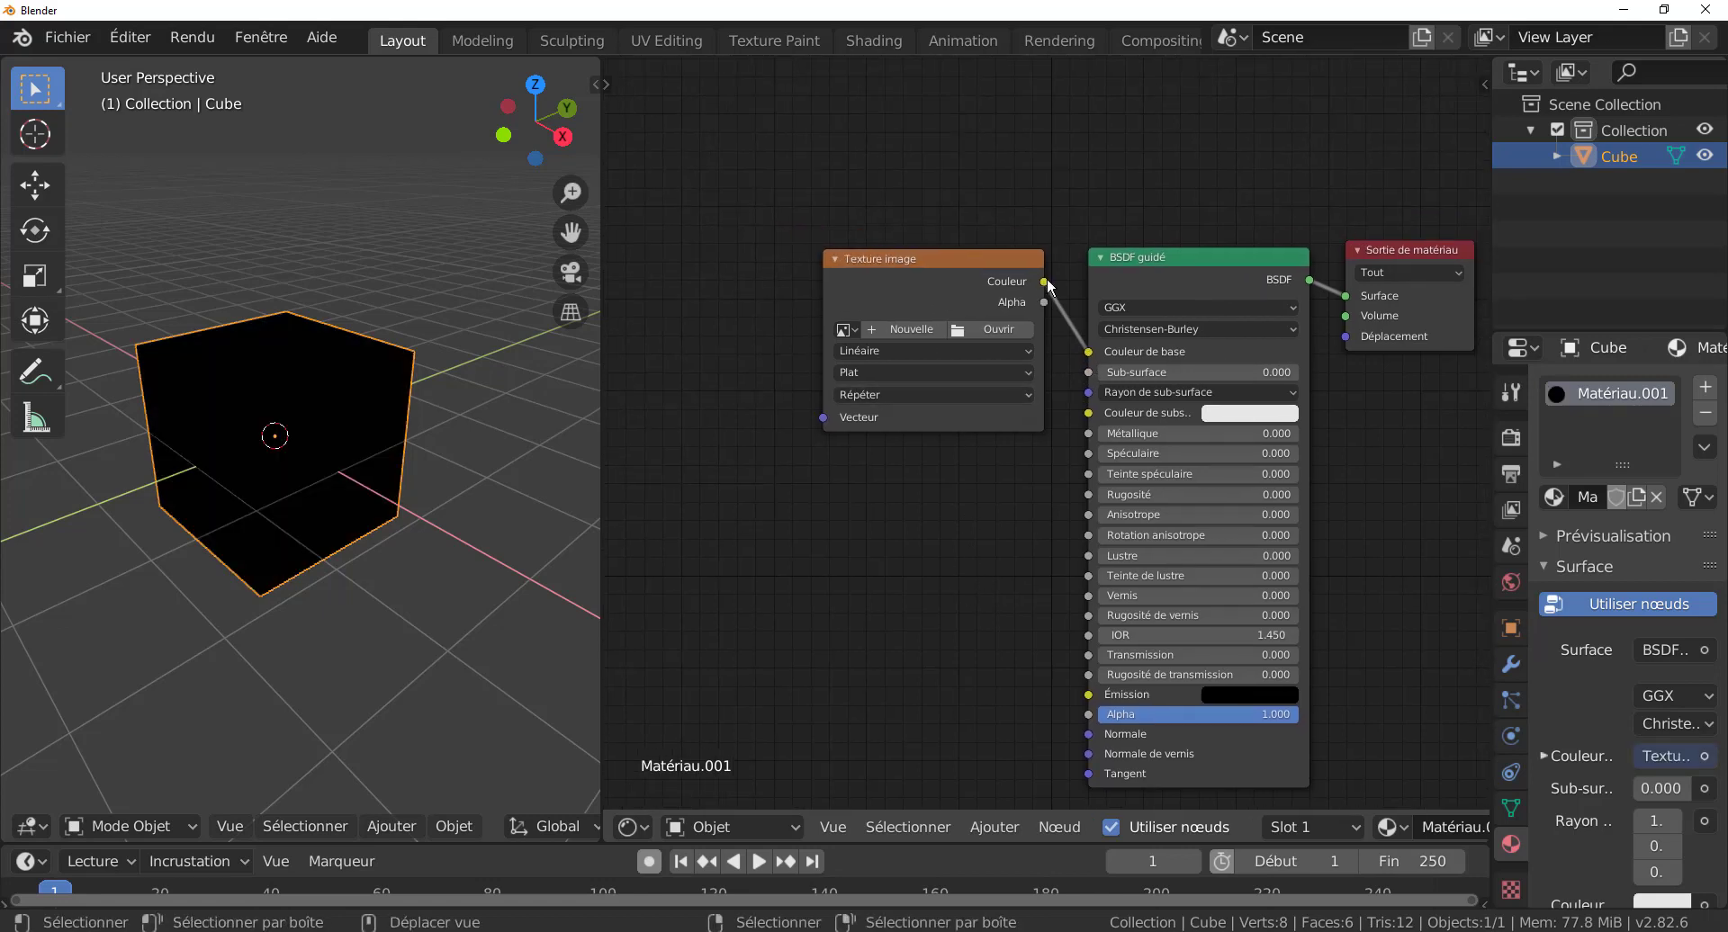
mouse_move(1046, 282)
mouse_down()
mouse_move(1157, 155)
mouse_move(726, 137)
mouse_move(1181, 134)
mouse_move(1213, 153)
mouse_move(1122, 204)
mouse_move(1071, 270)
mouse_up()
drag(1087, 435, 778, 568)
middle_drag(874, 580, 841, 585)
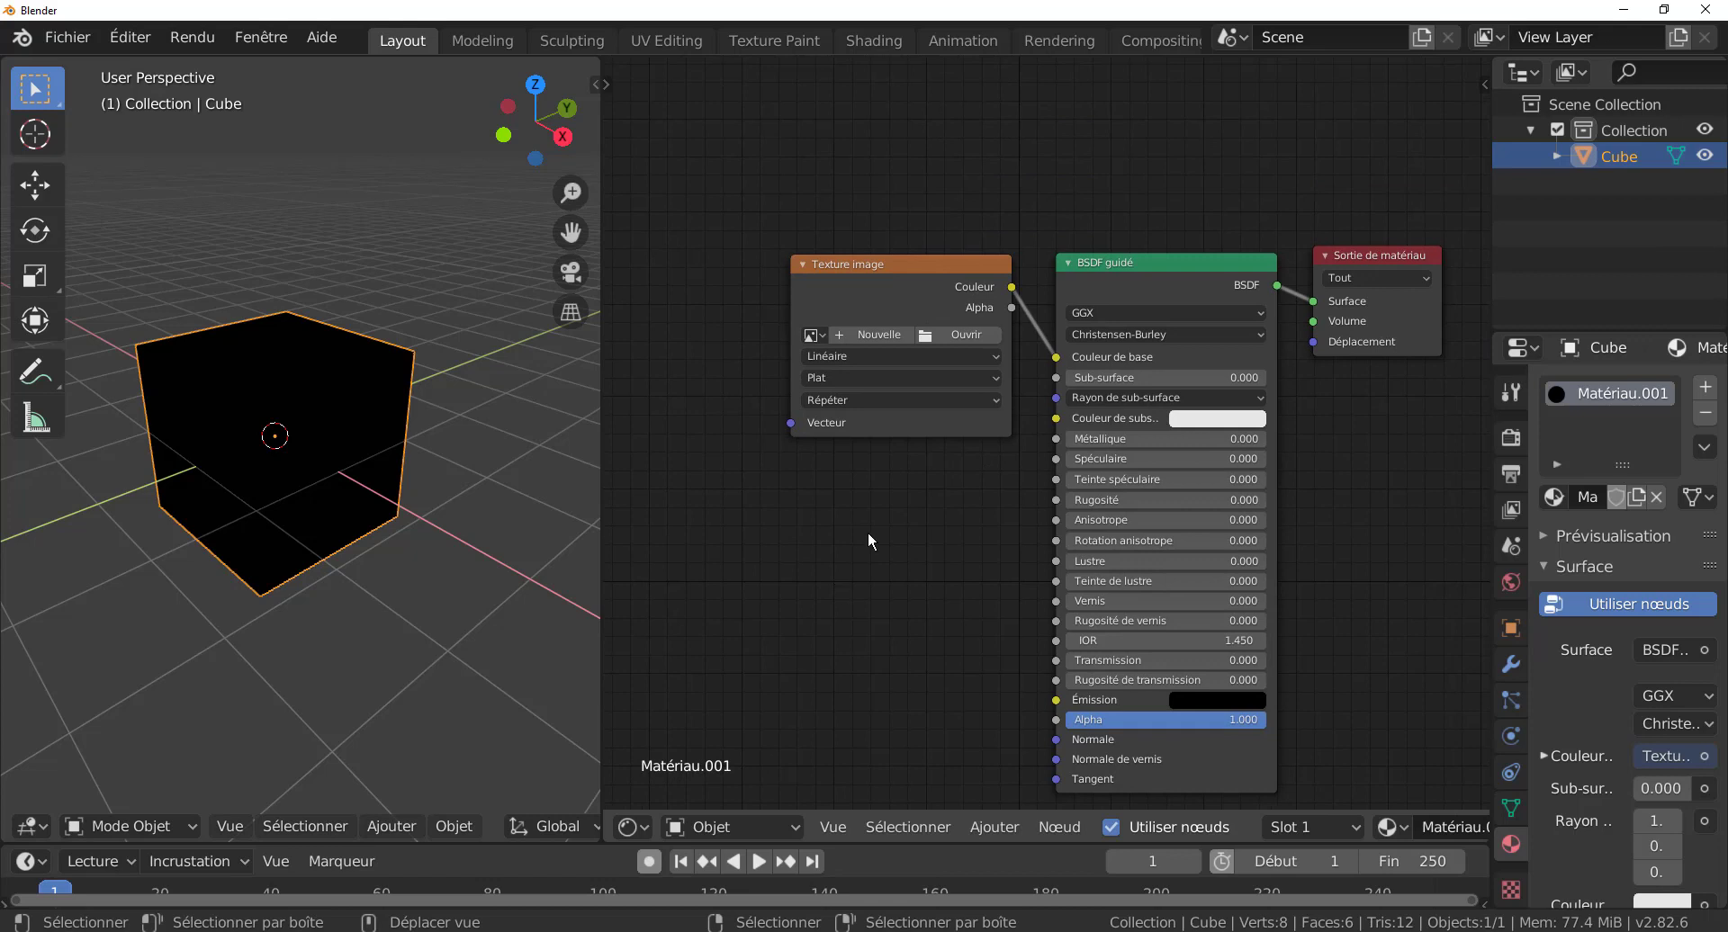
scroll(1015, 256, up, 1)
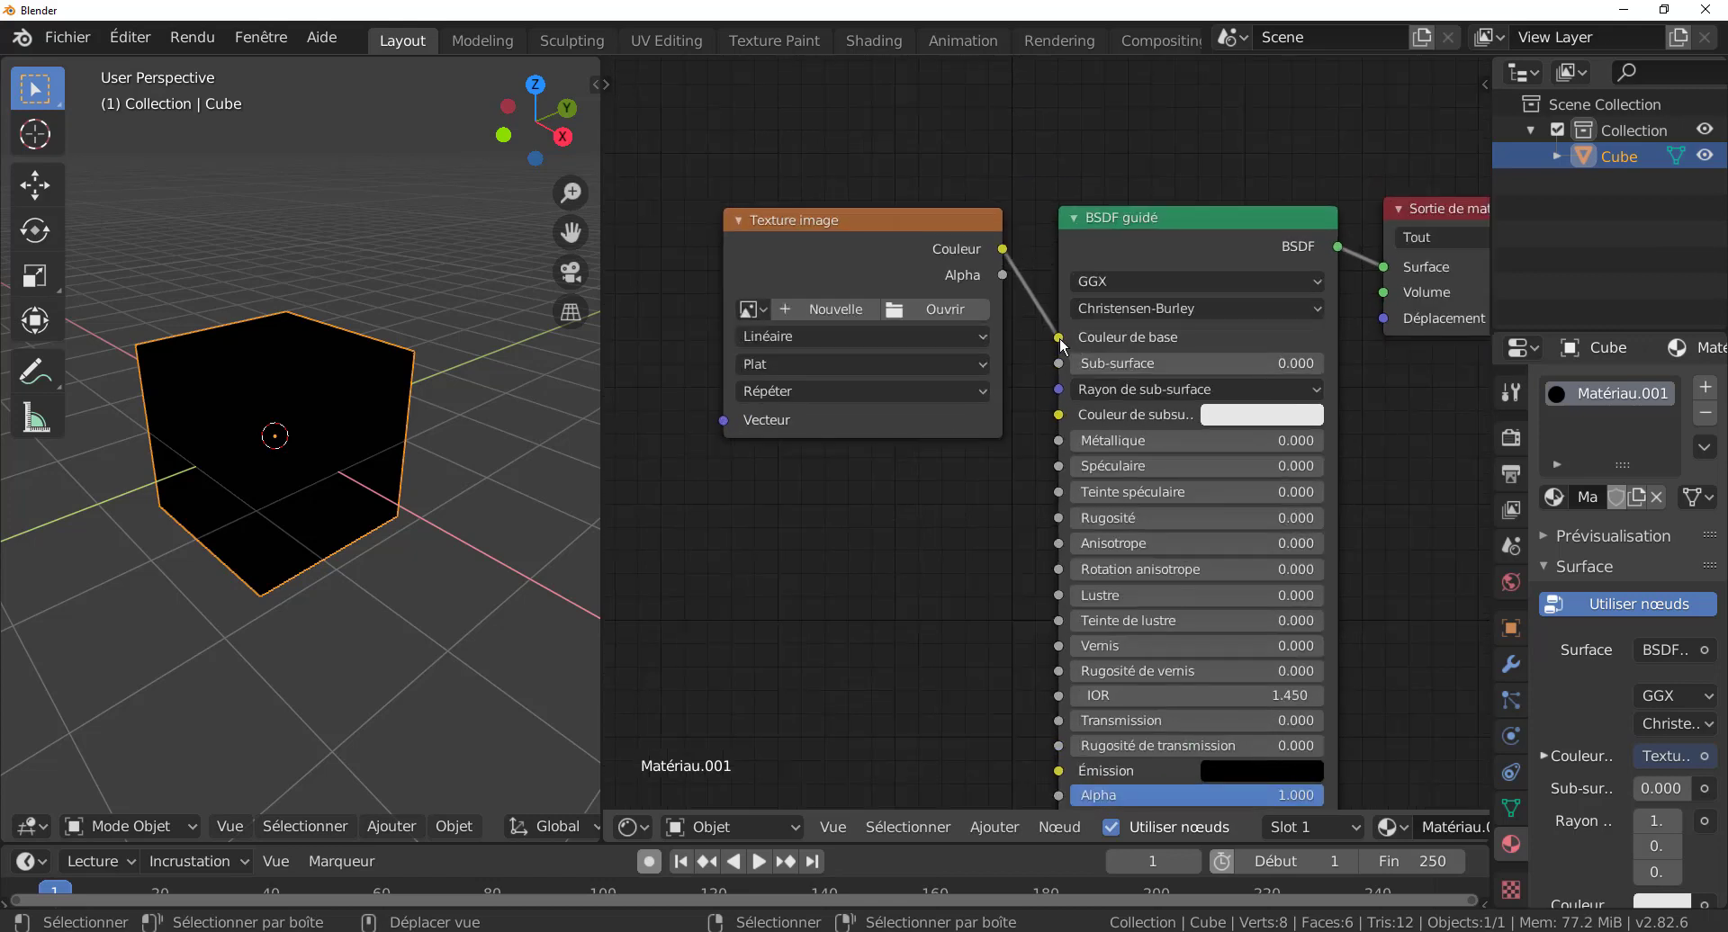
drag(1060, 348, 1058, 341)
scroll(916, 500, down, 1)
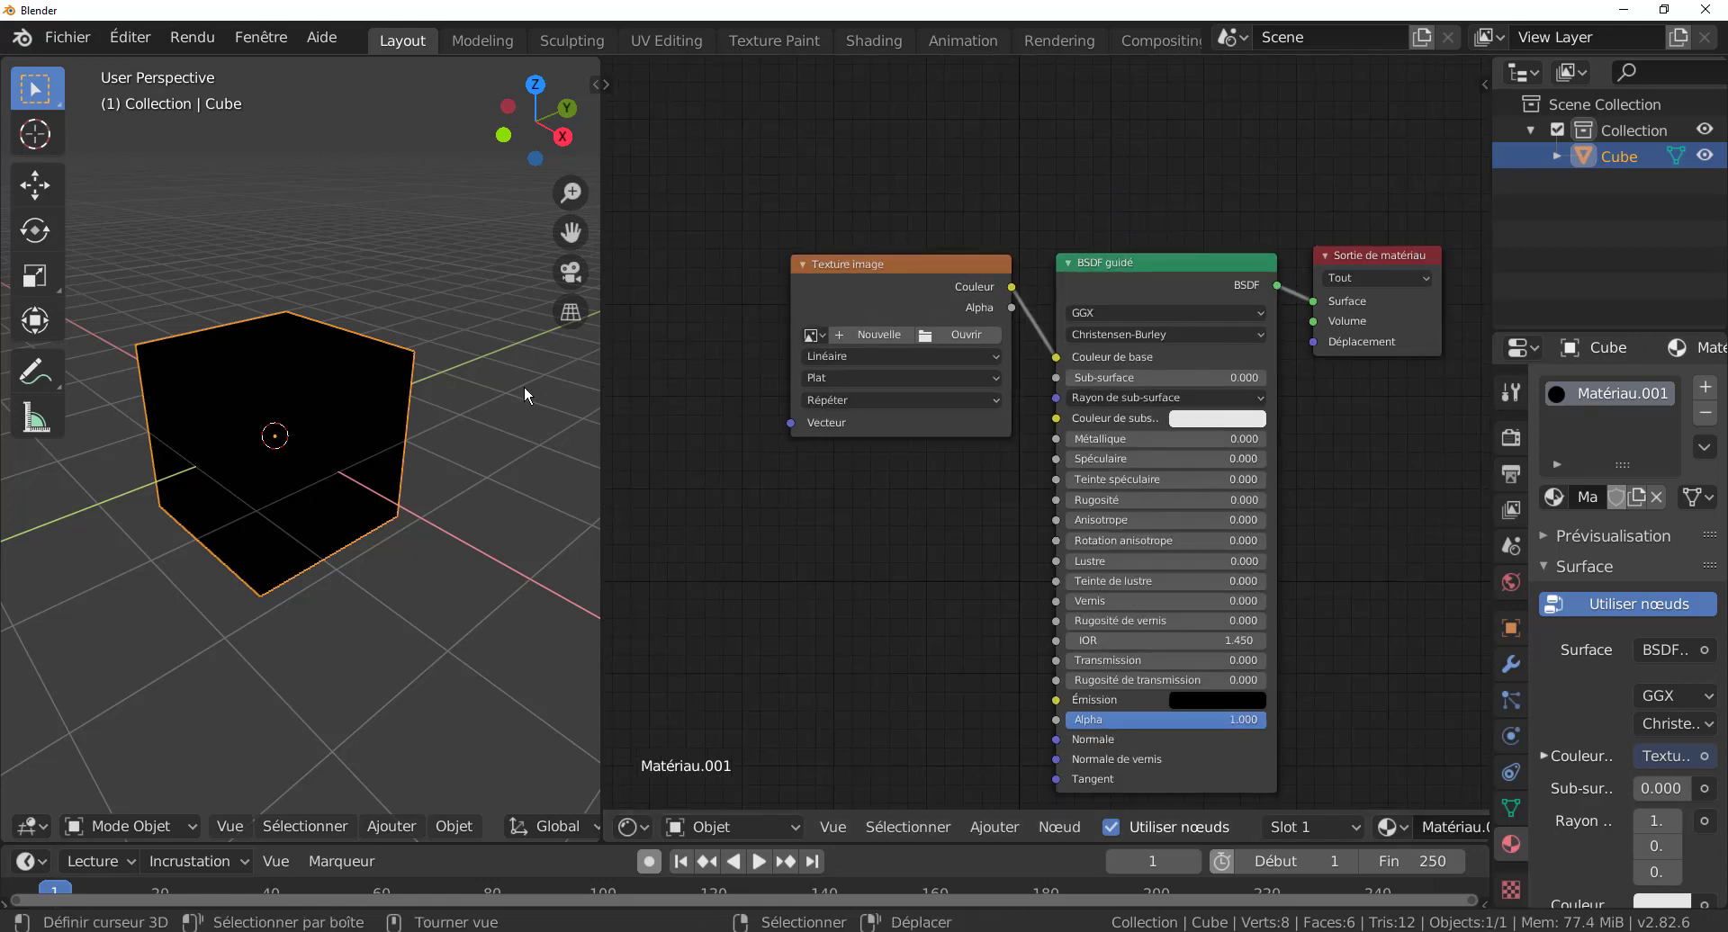
- Load Pierre005.jpg from the Pierre folder into the Texture image node
middle_drag(914, 575, 952, 573)
click(981, 332)
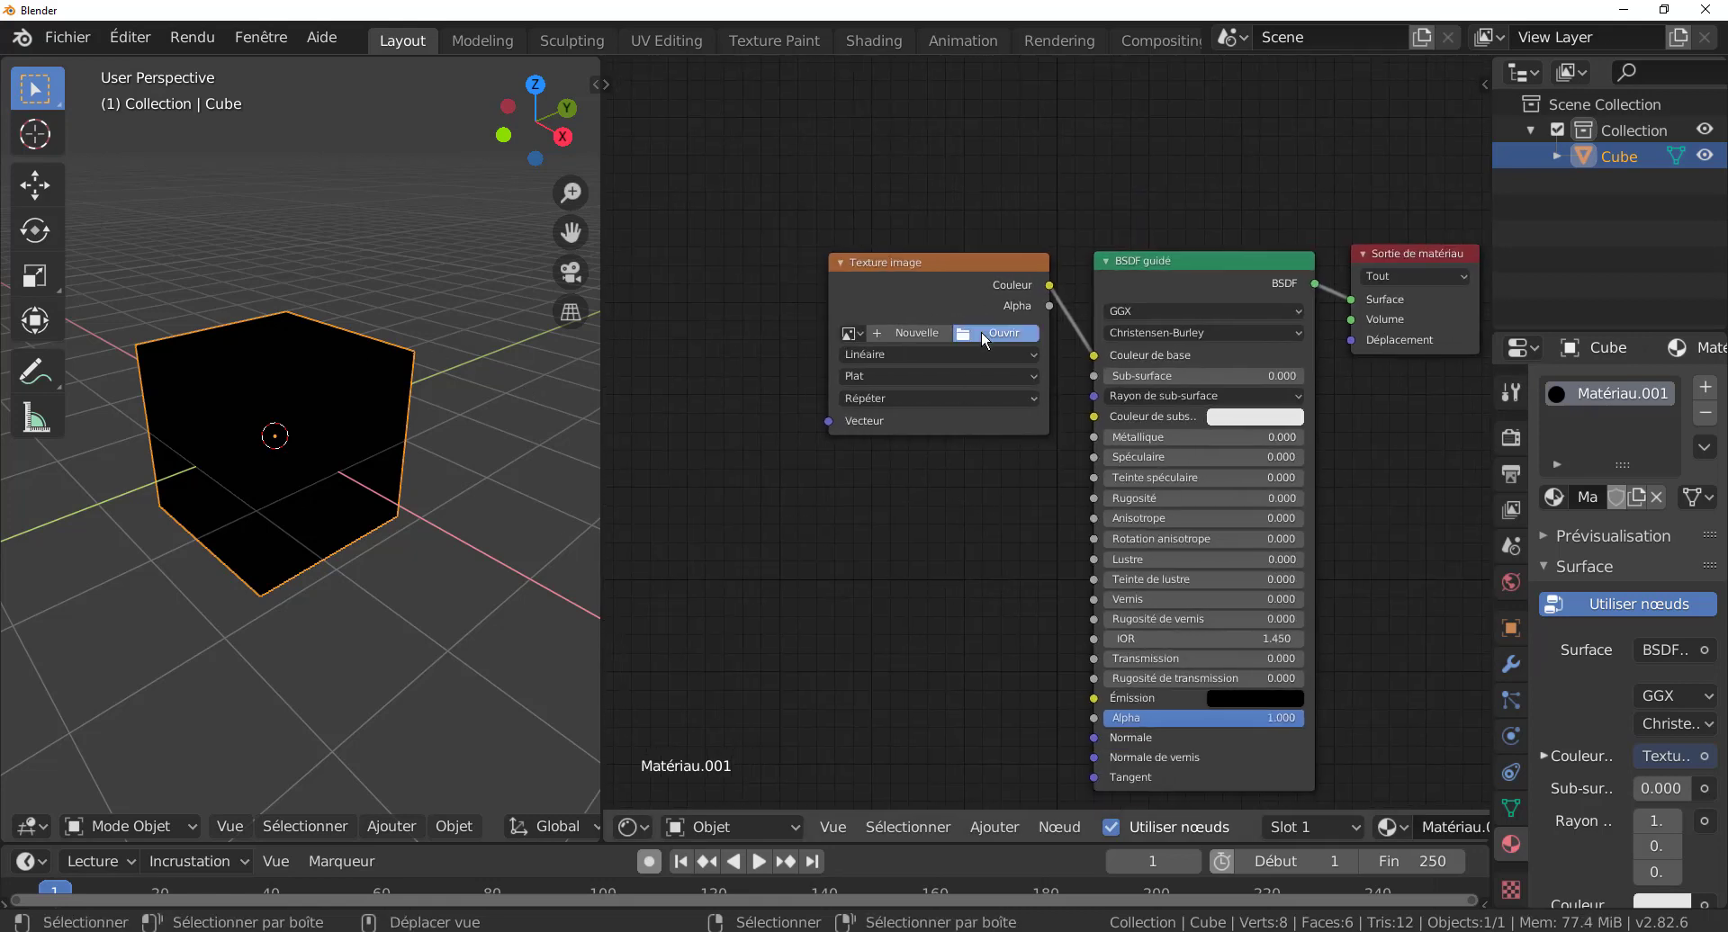
click(288, 526)
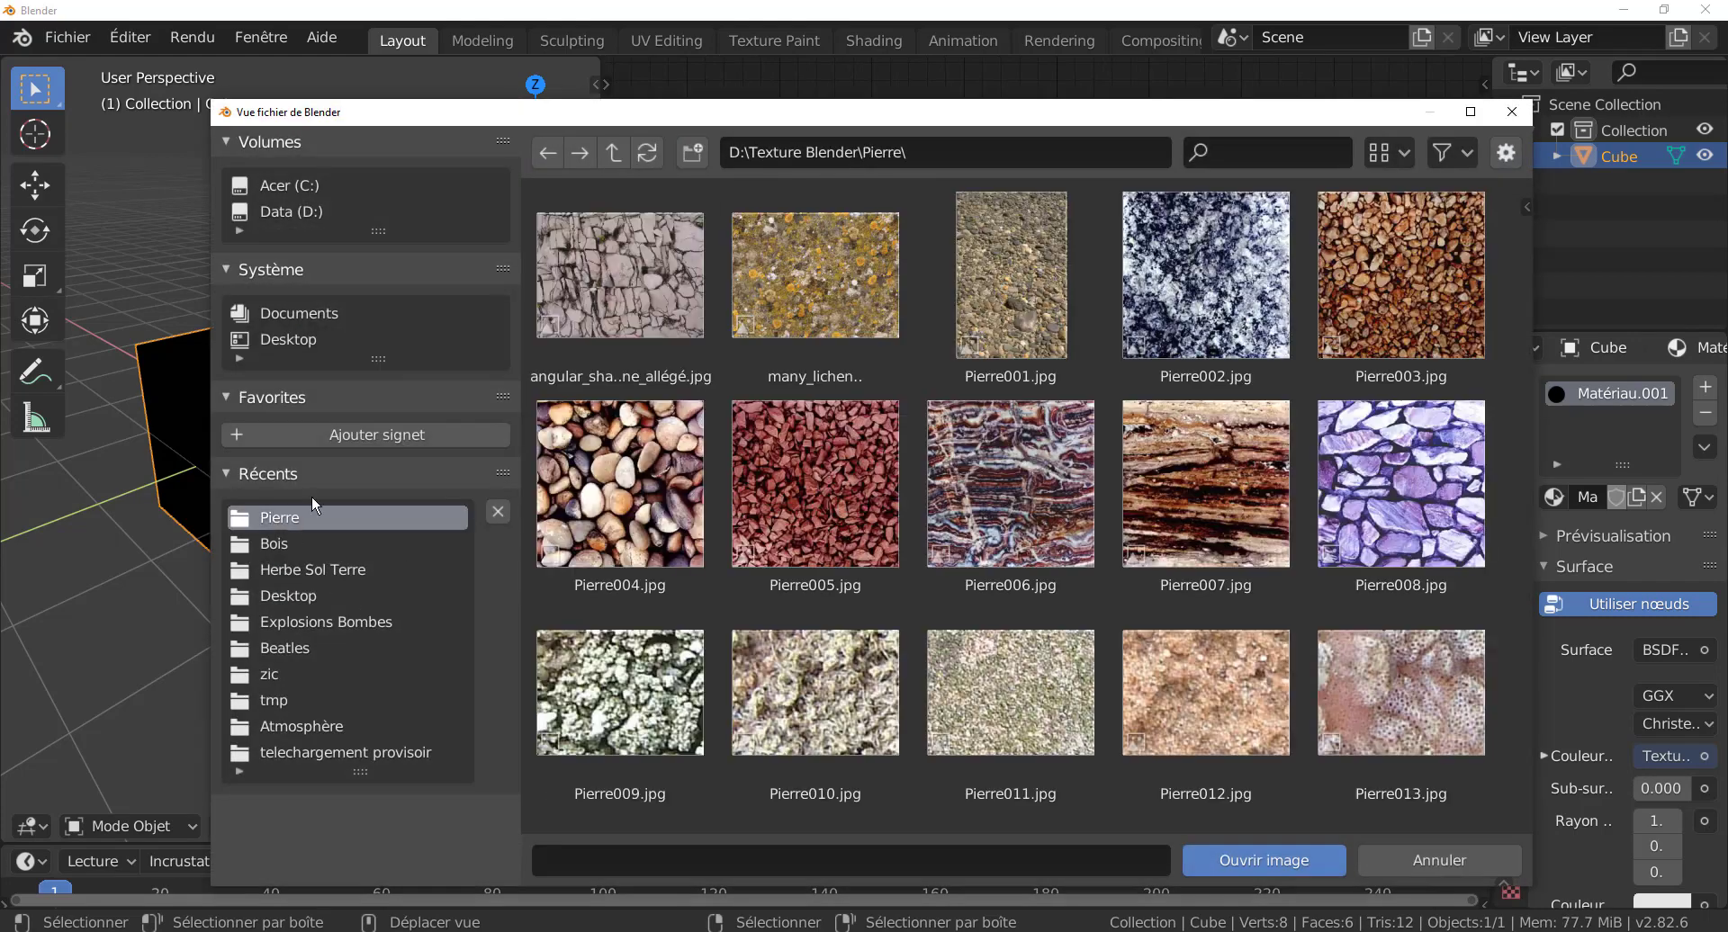
click(840, 451)
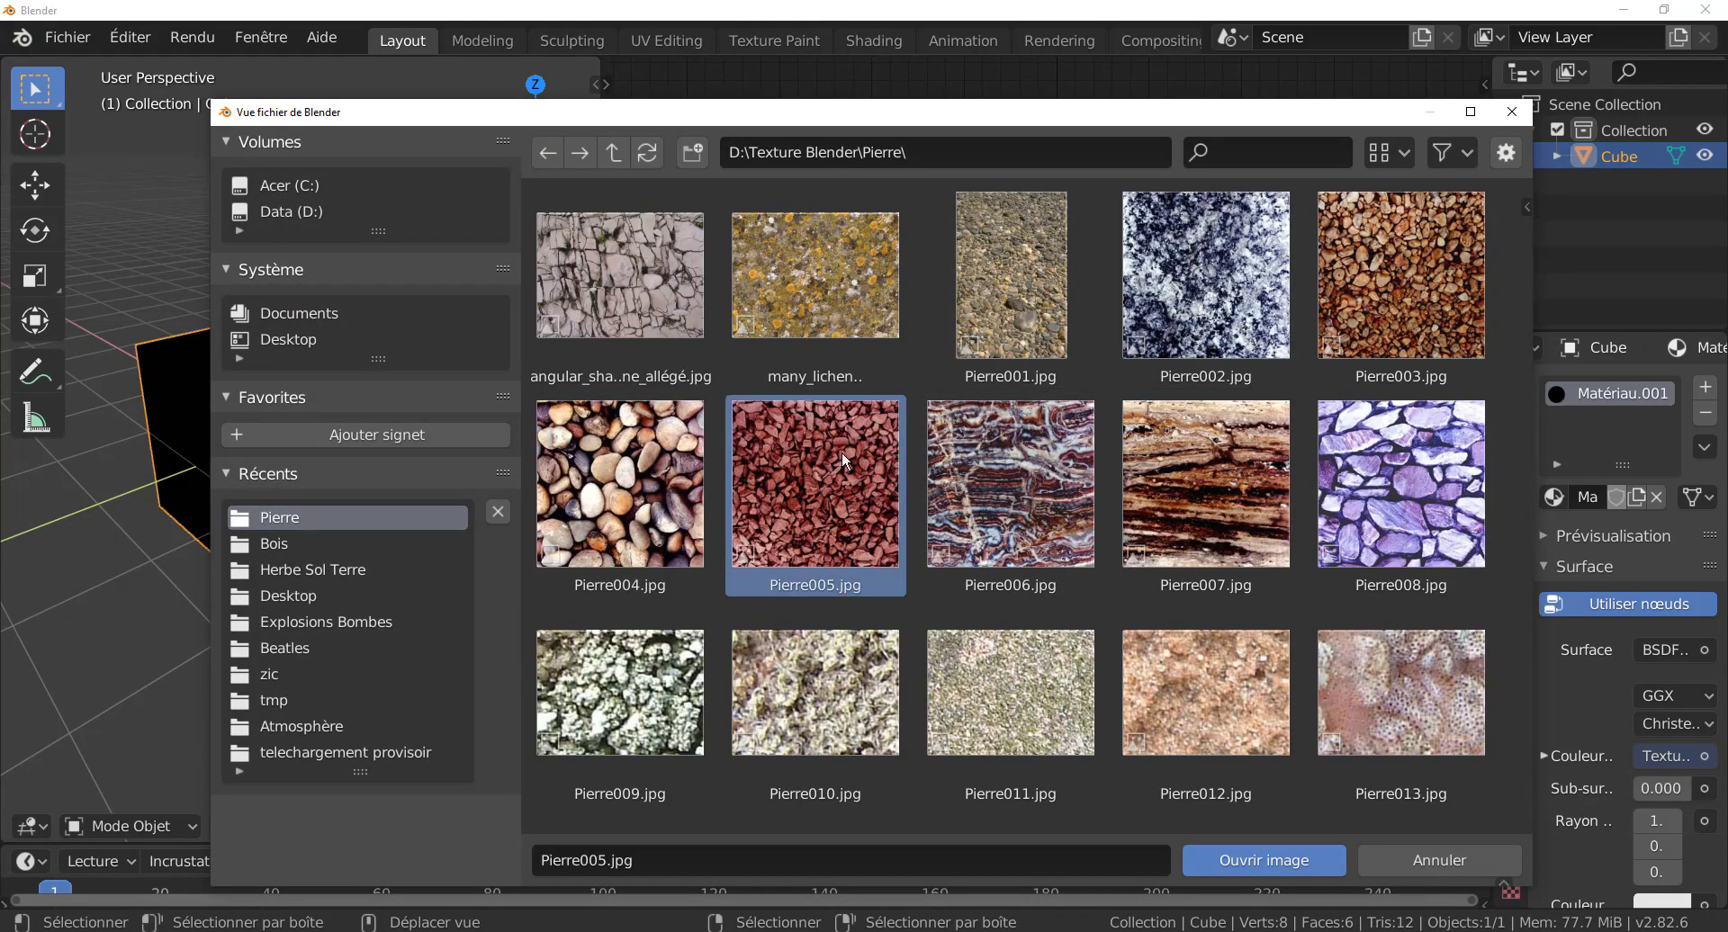
click(1287, 862)
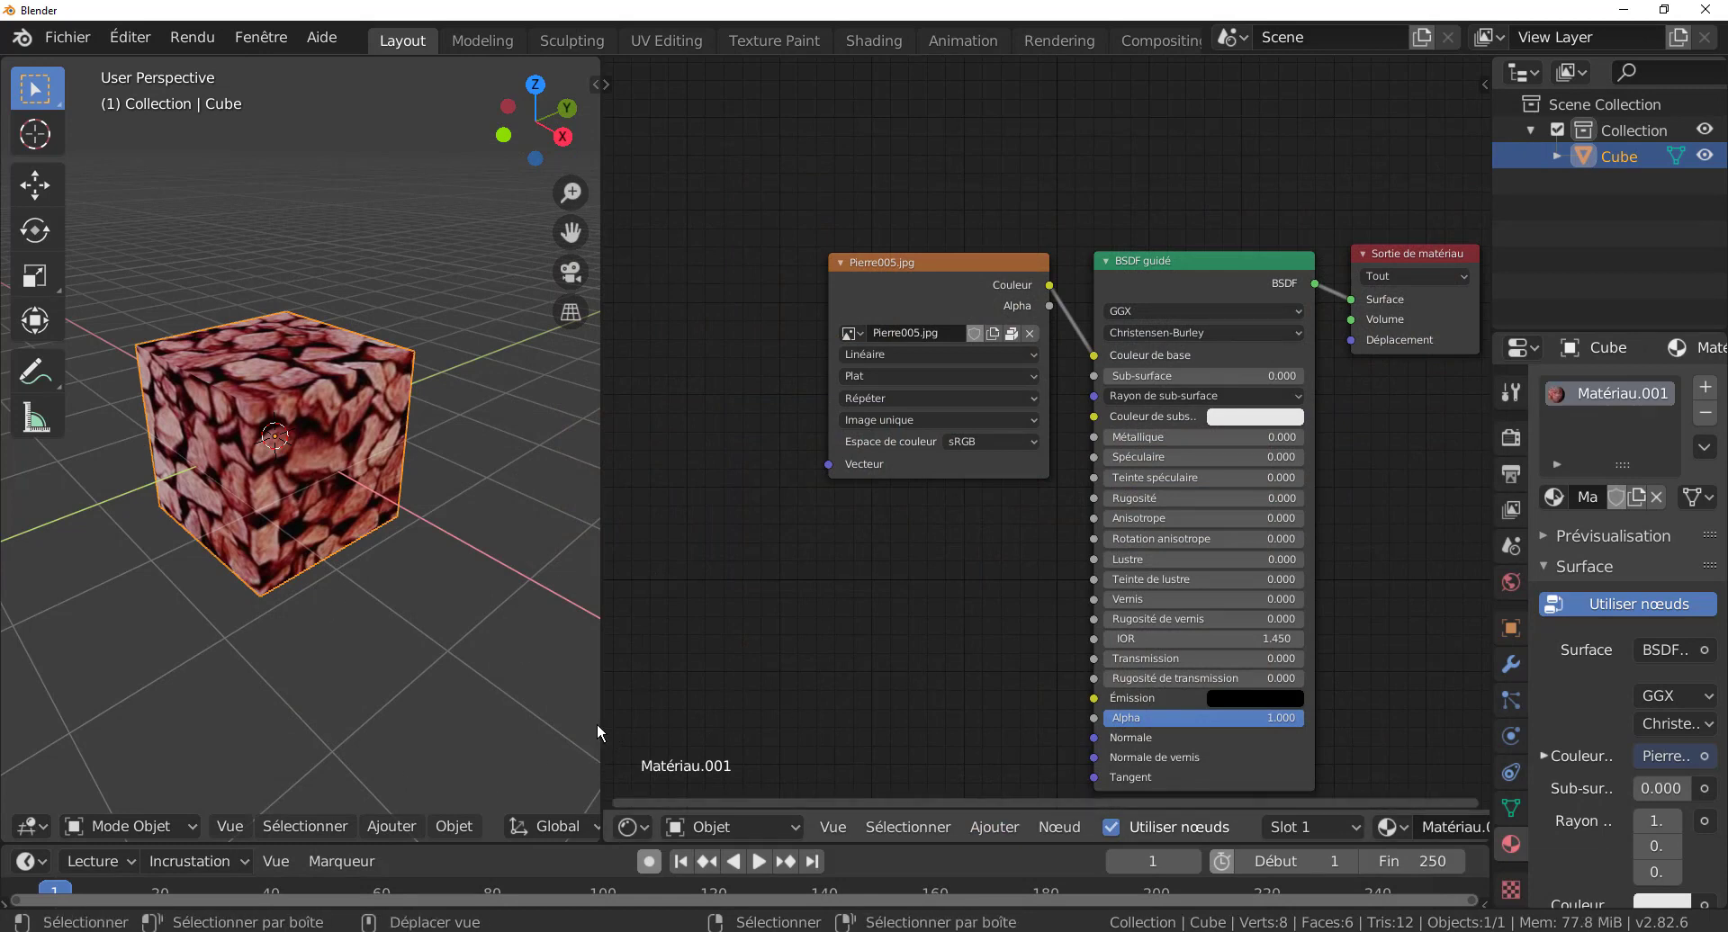
- Widen the 3D viewport and compare the cube in solid and rendered shading, ending in material preview
drag(598, 720, 766, 715)
scroll(603, 818, down, 8)
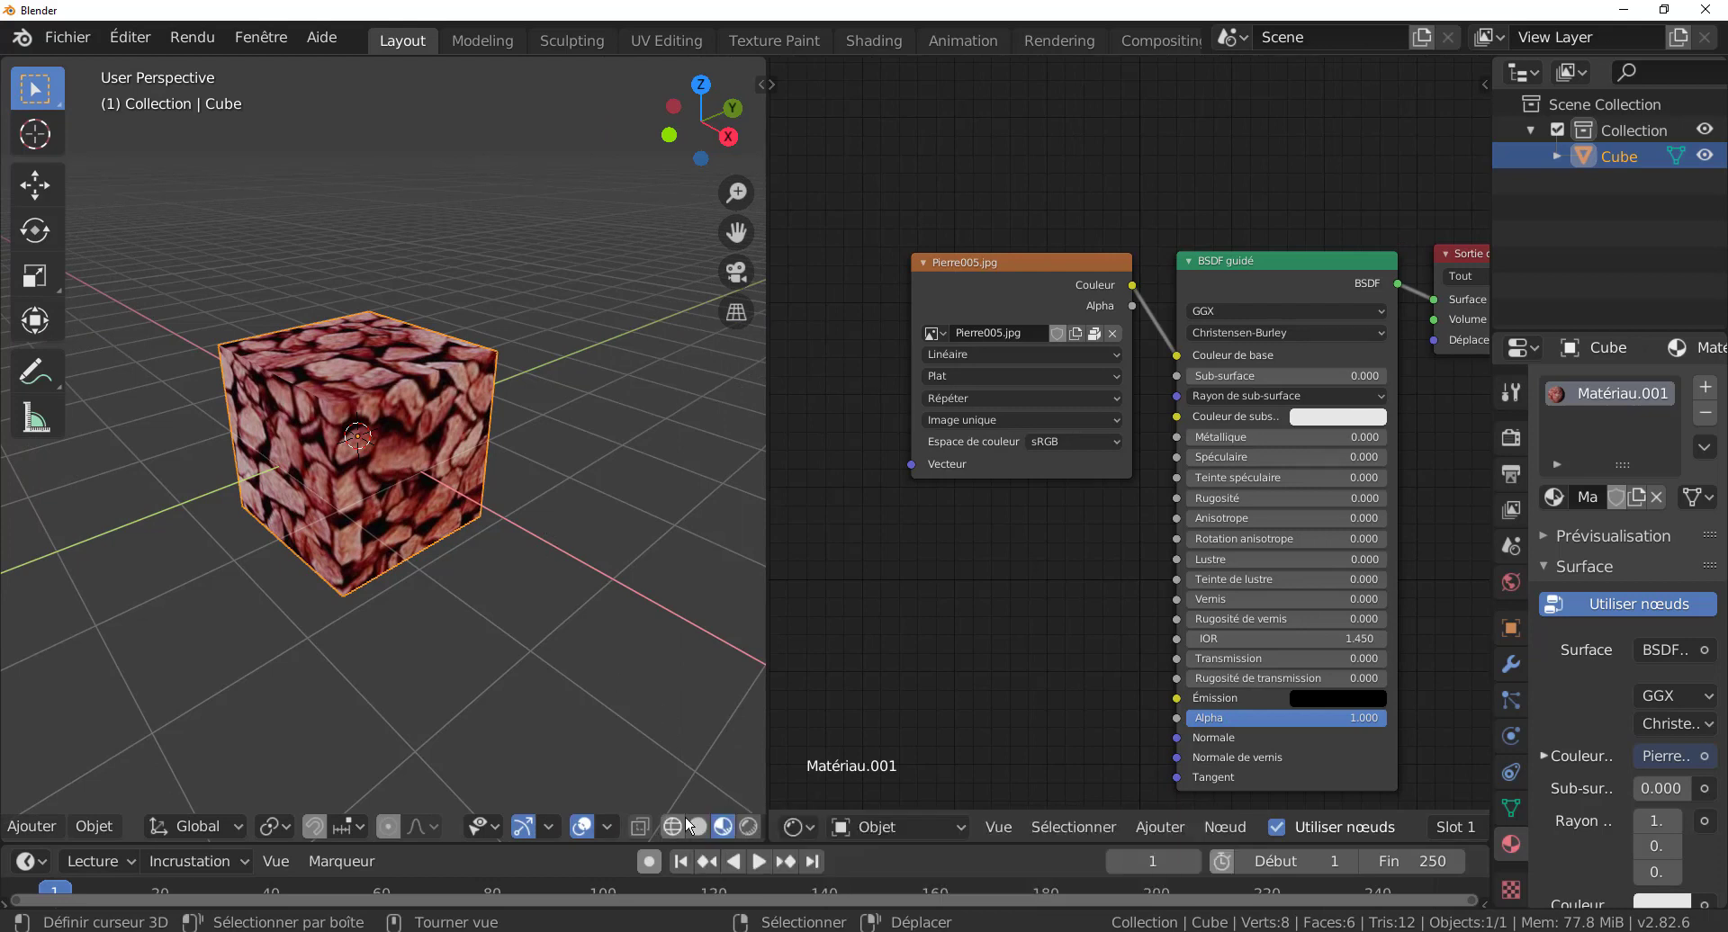
click(697, 825)
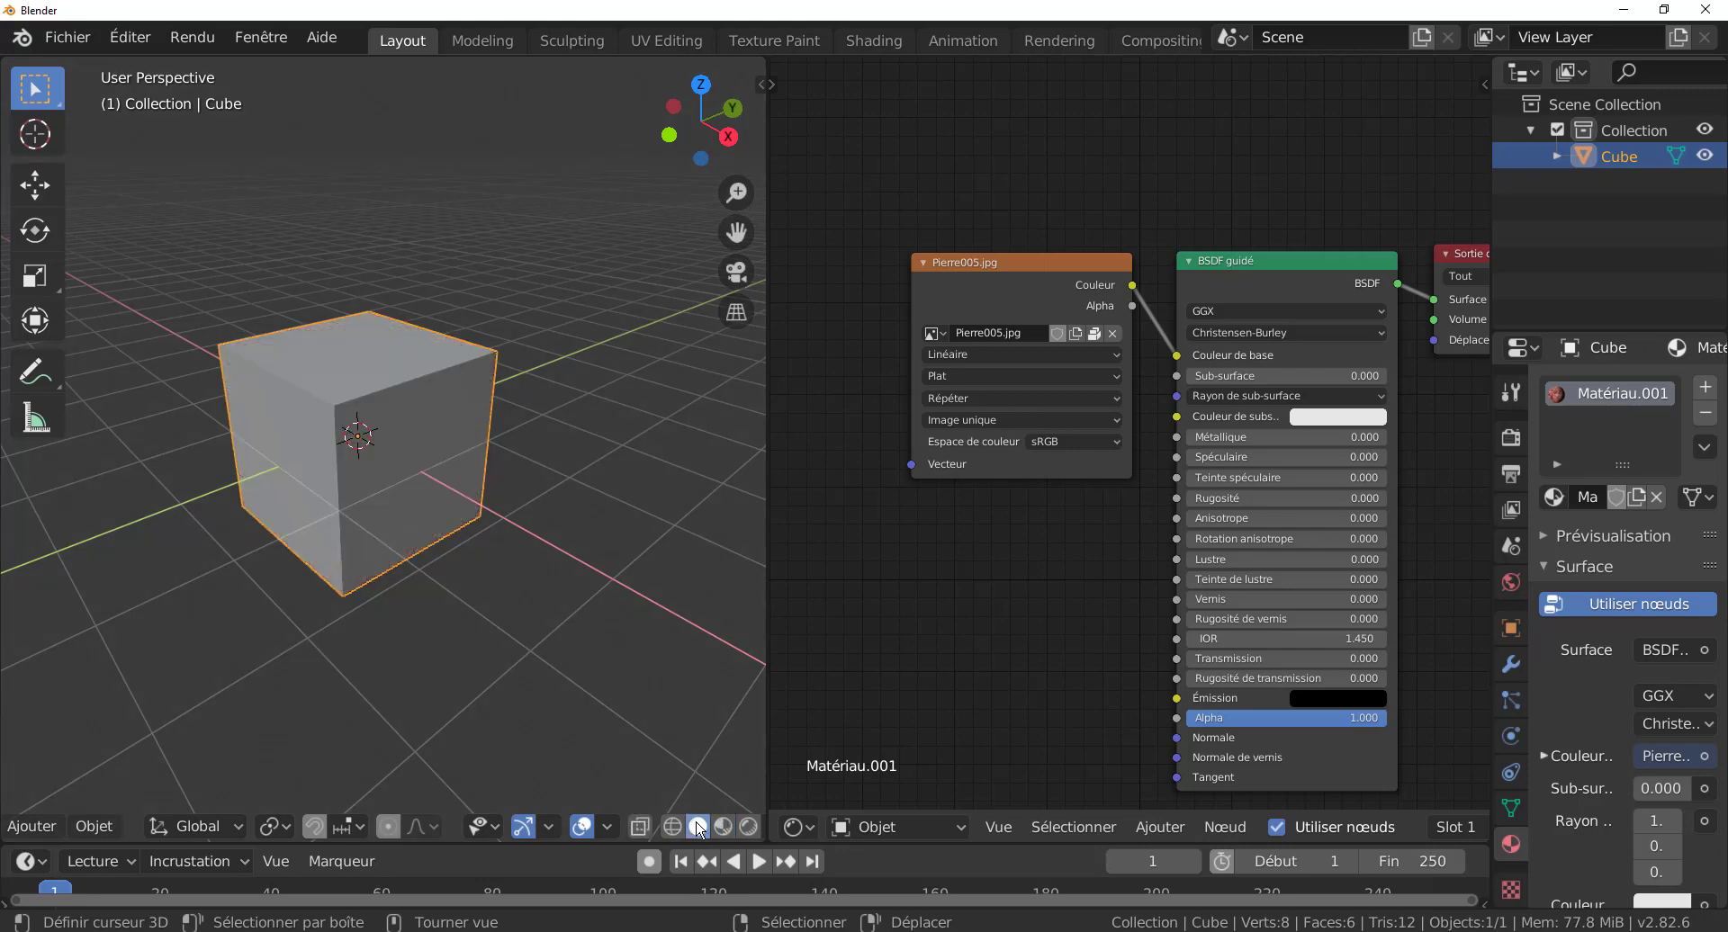
click(748, 826)
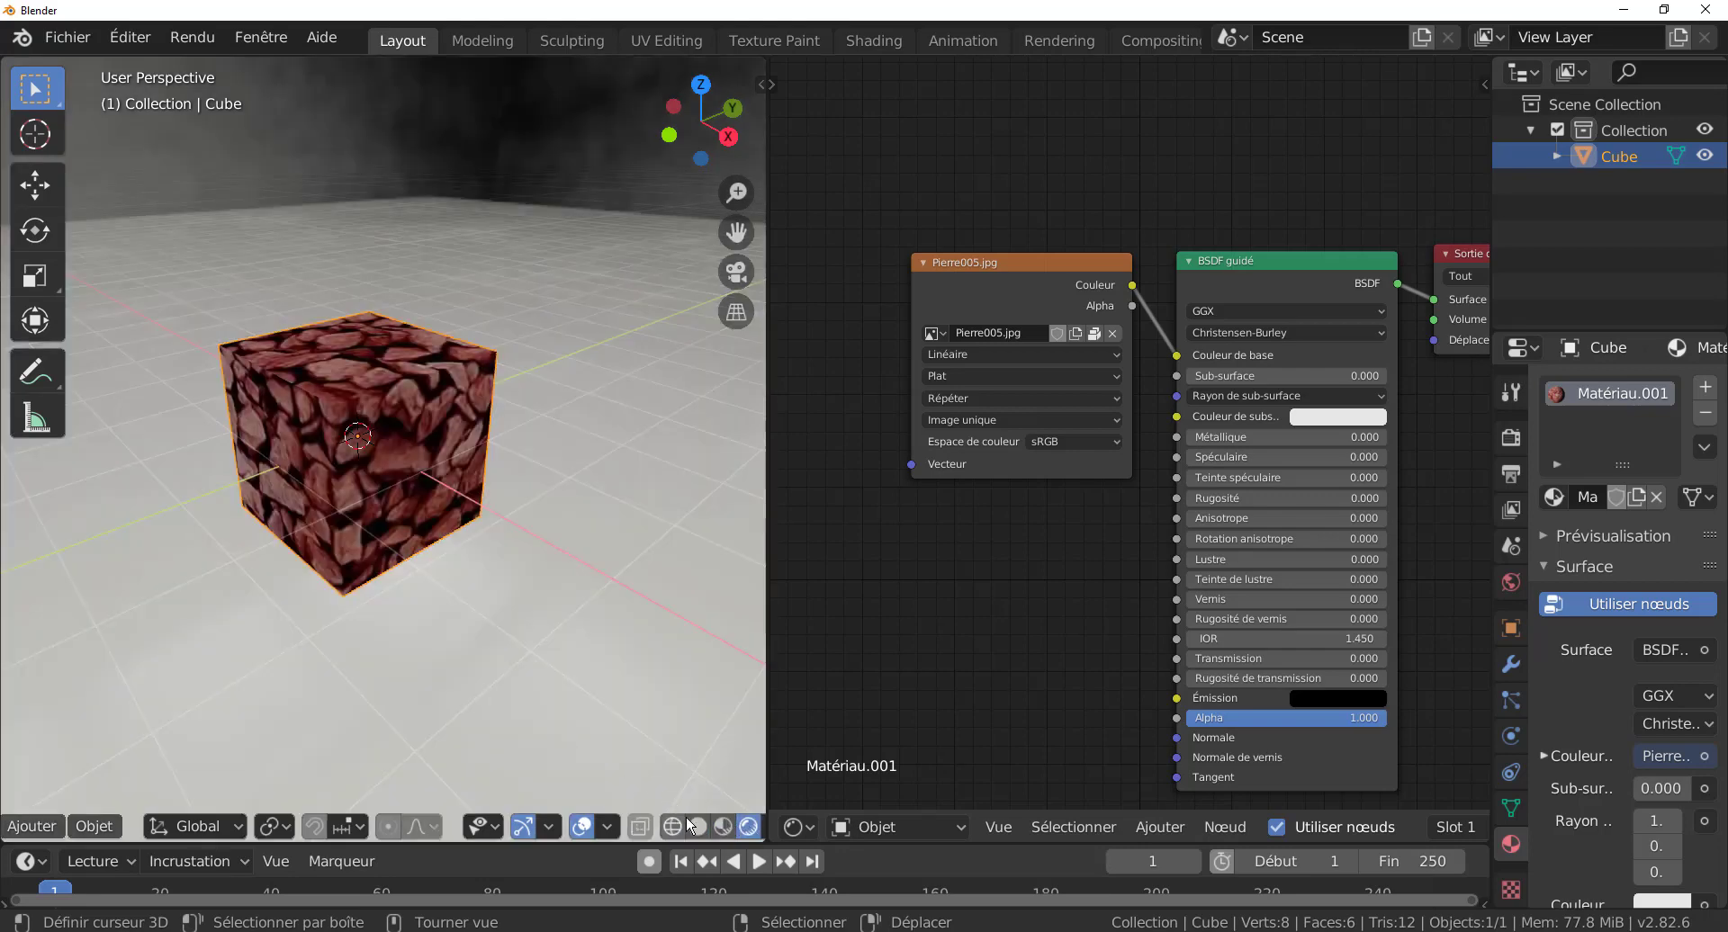
click(723, 826)
- Widen the properties editor beside the shader editor to show the full Matériau.001 settings
scroll(1100, 743, down, 2)
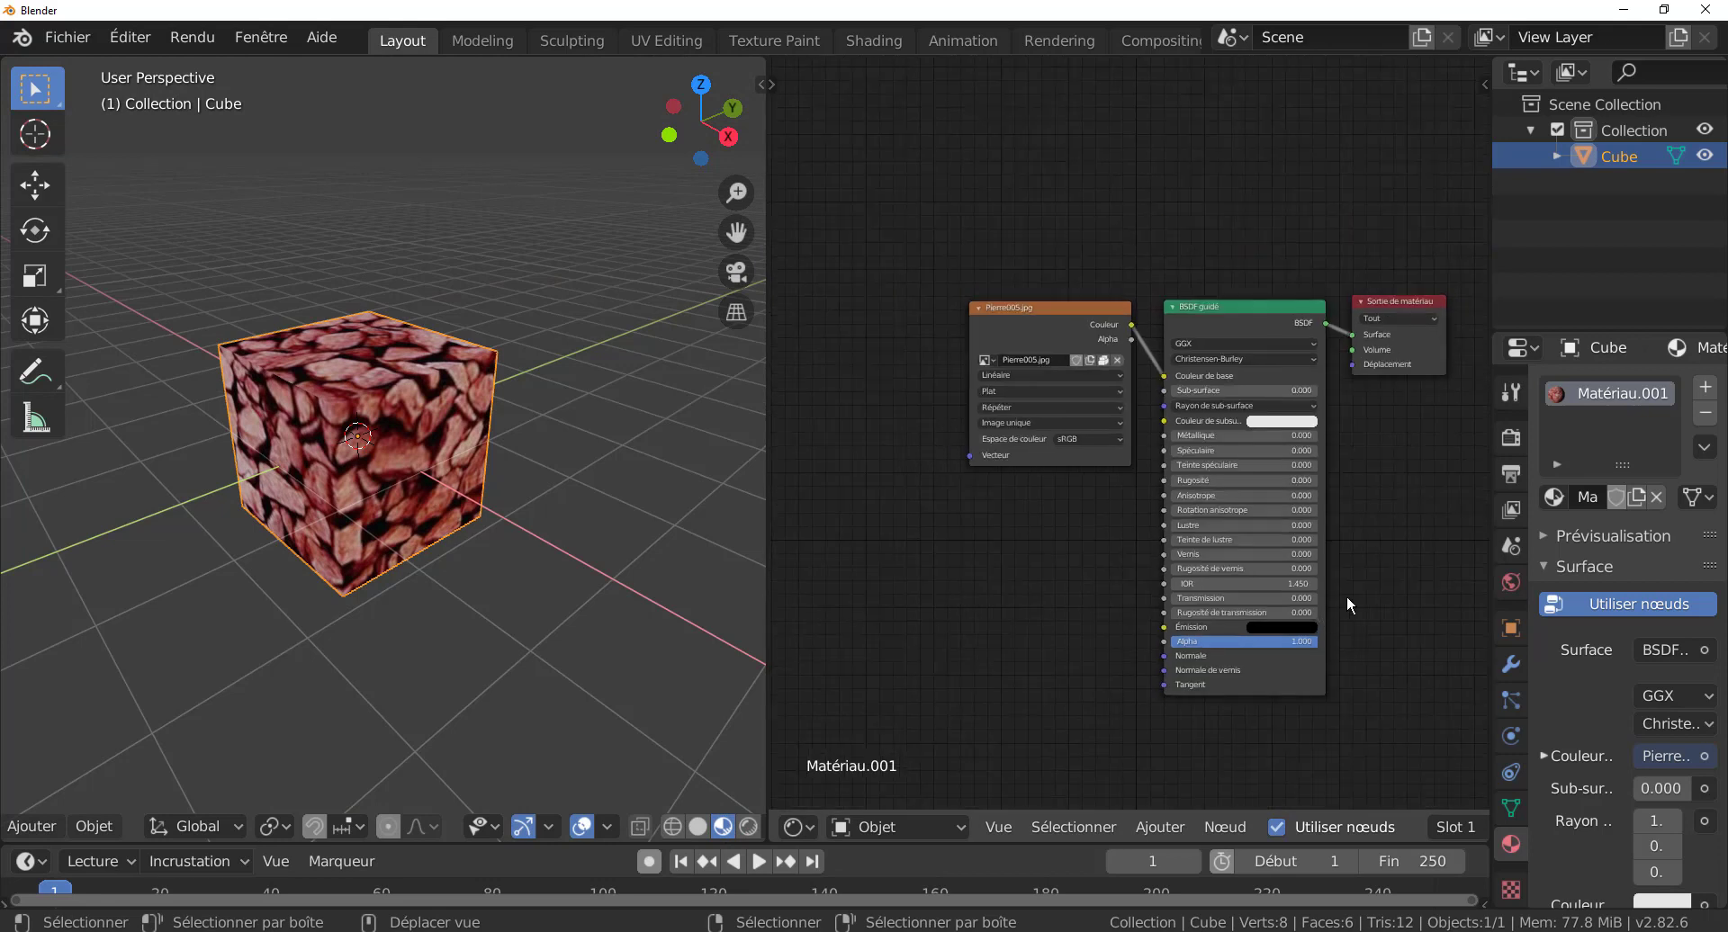
mouse_move(1347, 596)
middle_down()
mouse_move(1387, 578)
mouse_move(1288, 577)
middle_up()
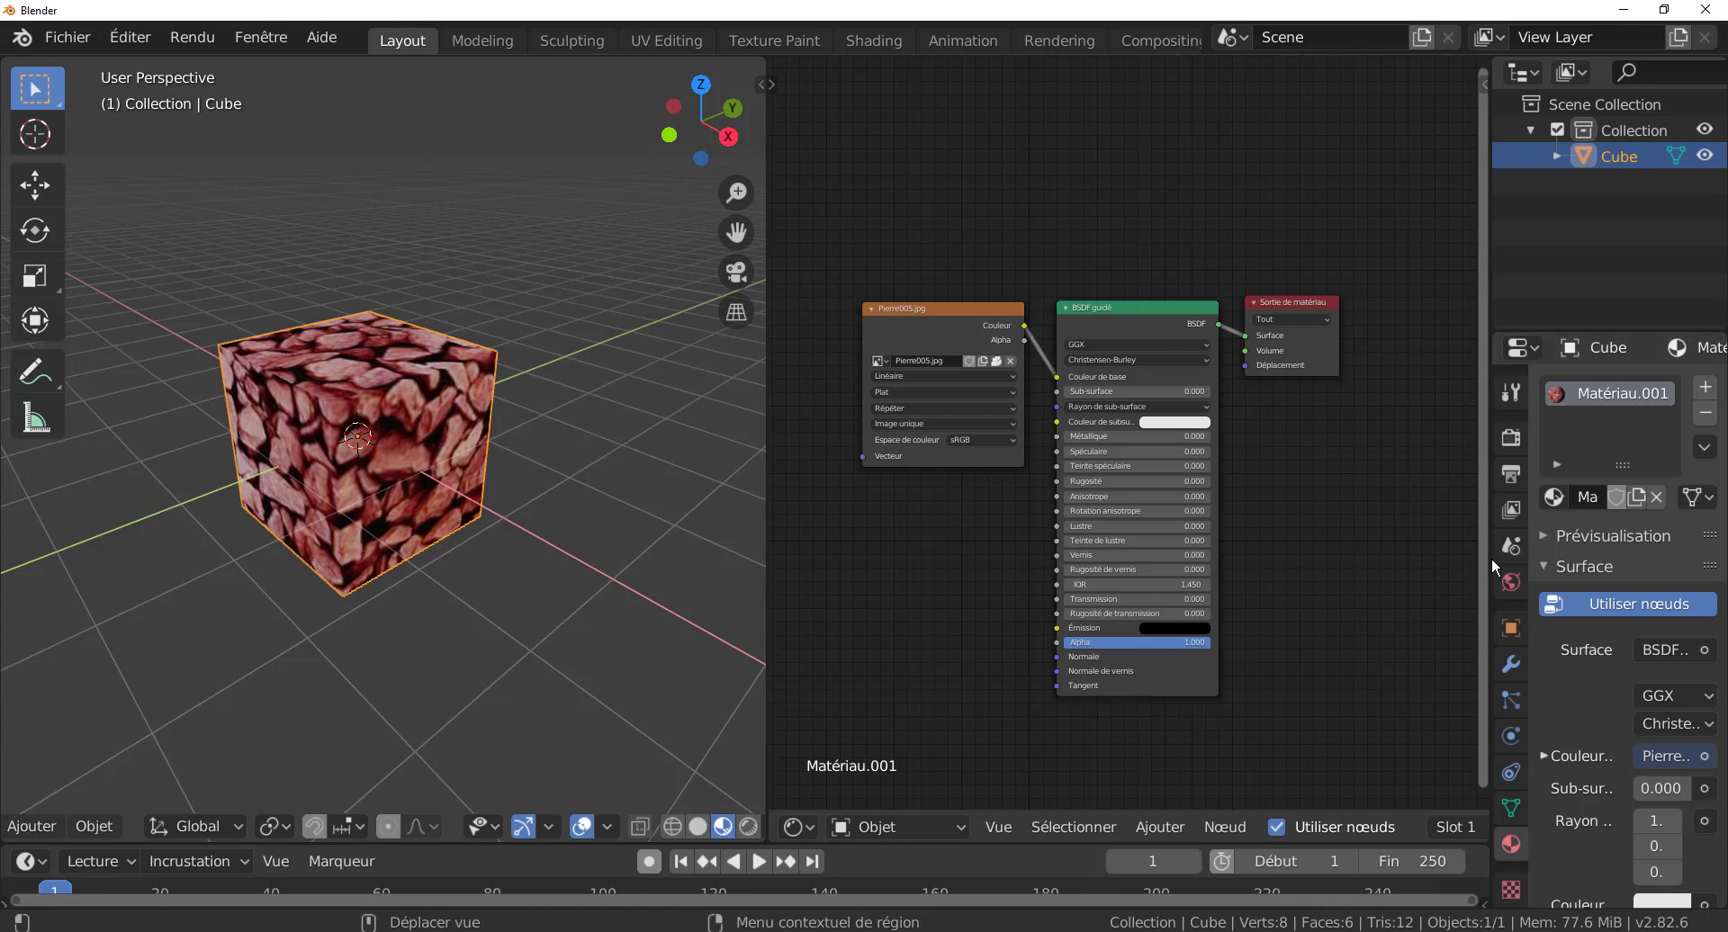
drag(1493, 556, 1278, 556)
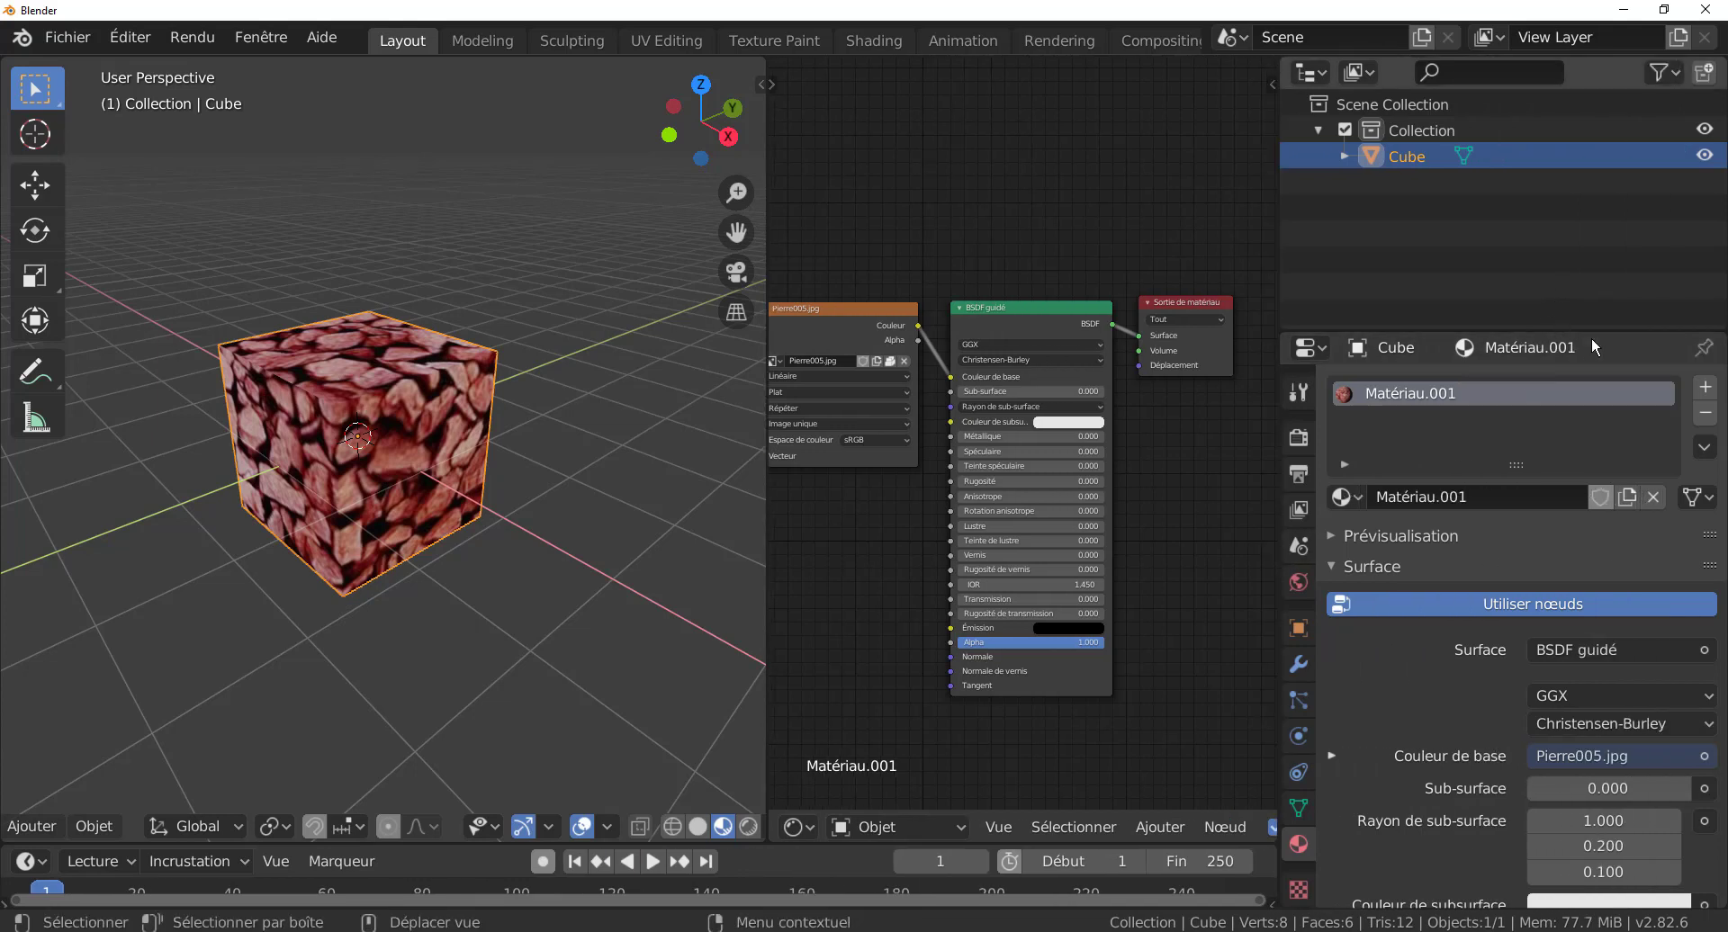
- Enlarge the properties editor and set the scene's render engine to Cycles
drag(1596, 329, 1604, 173)
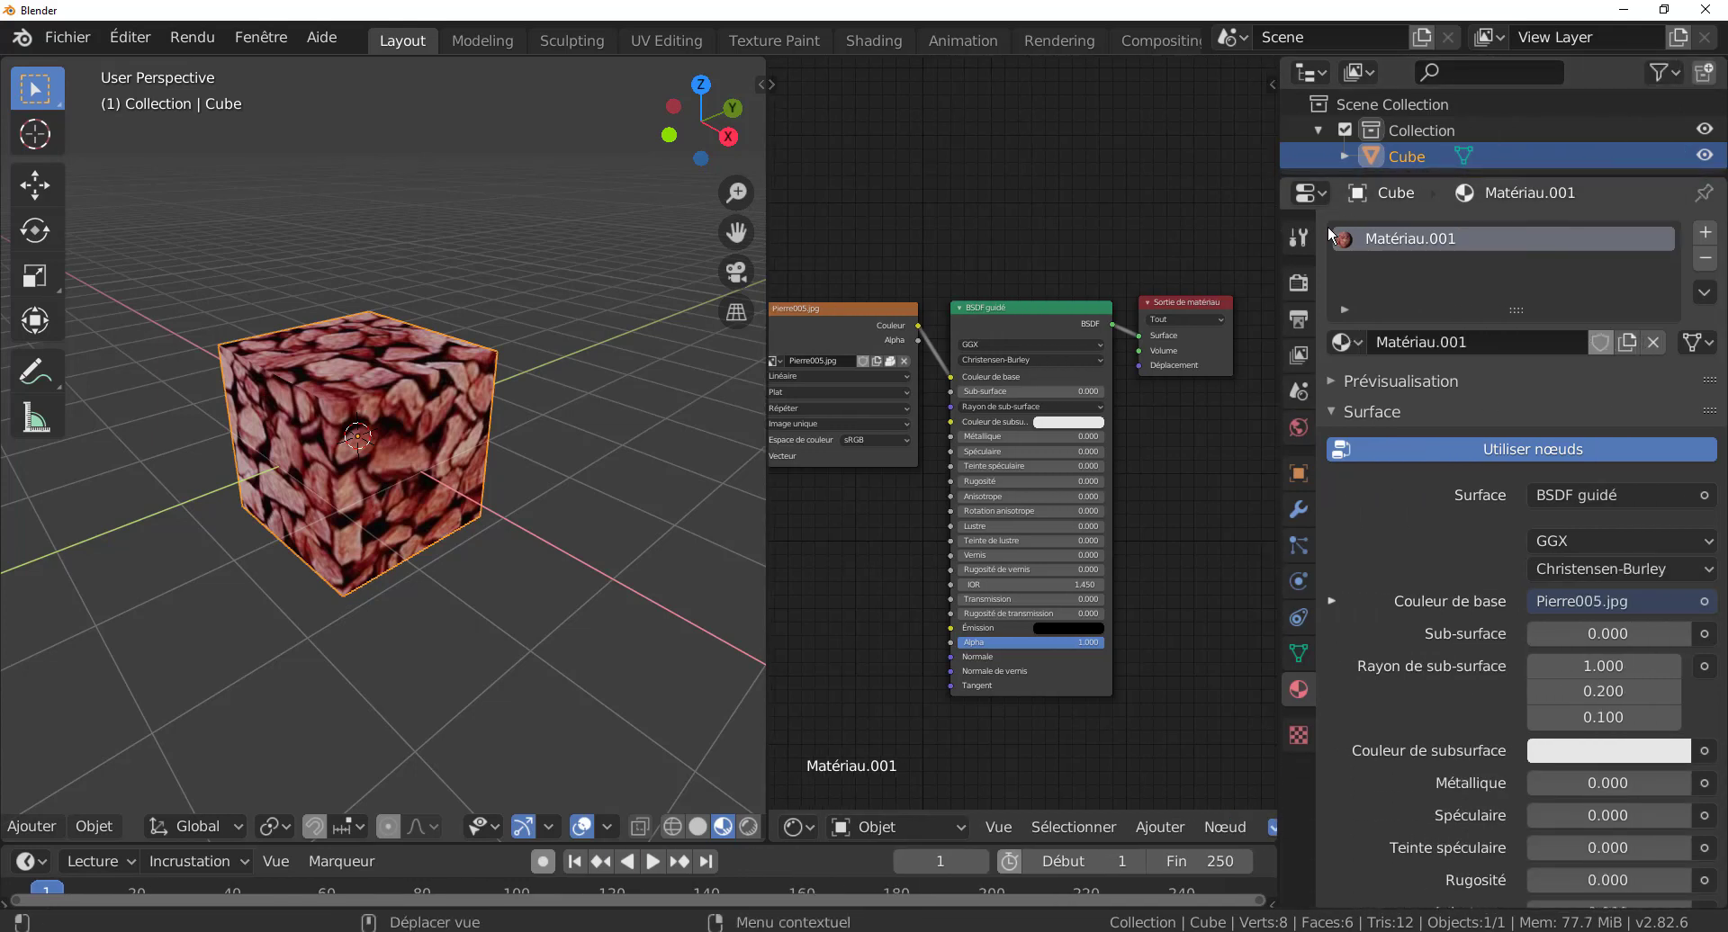
click(1298, 319)
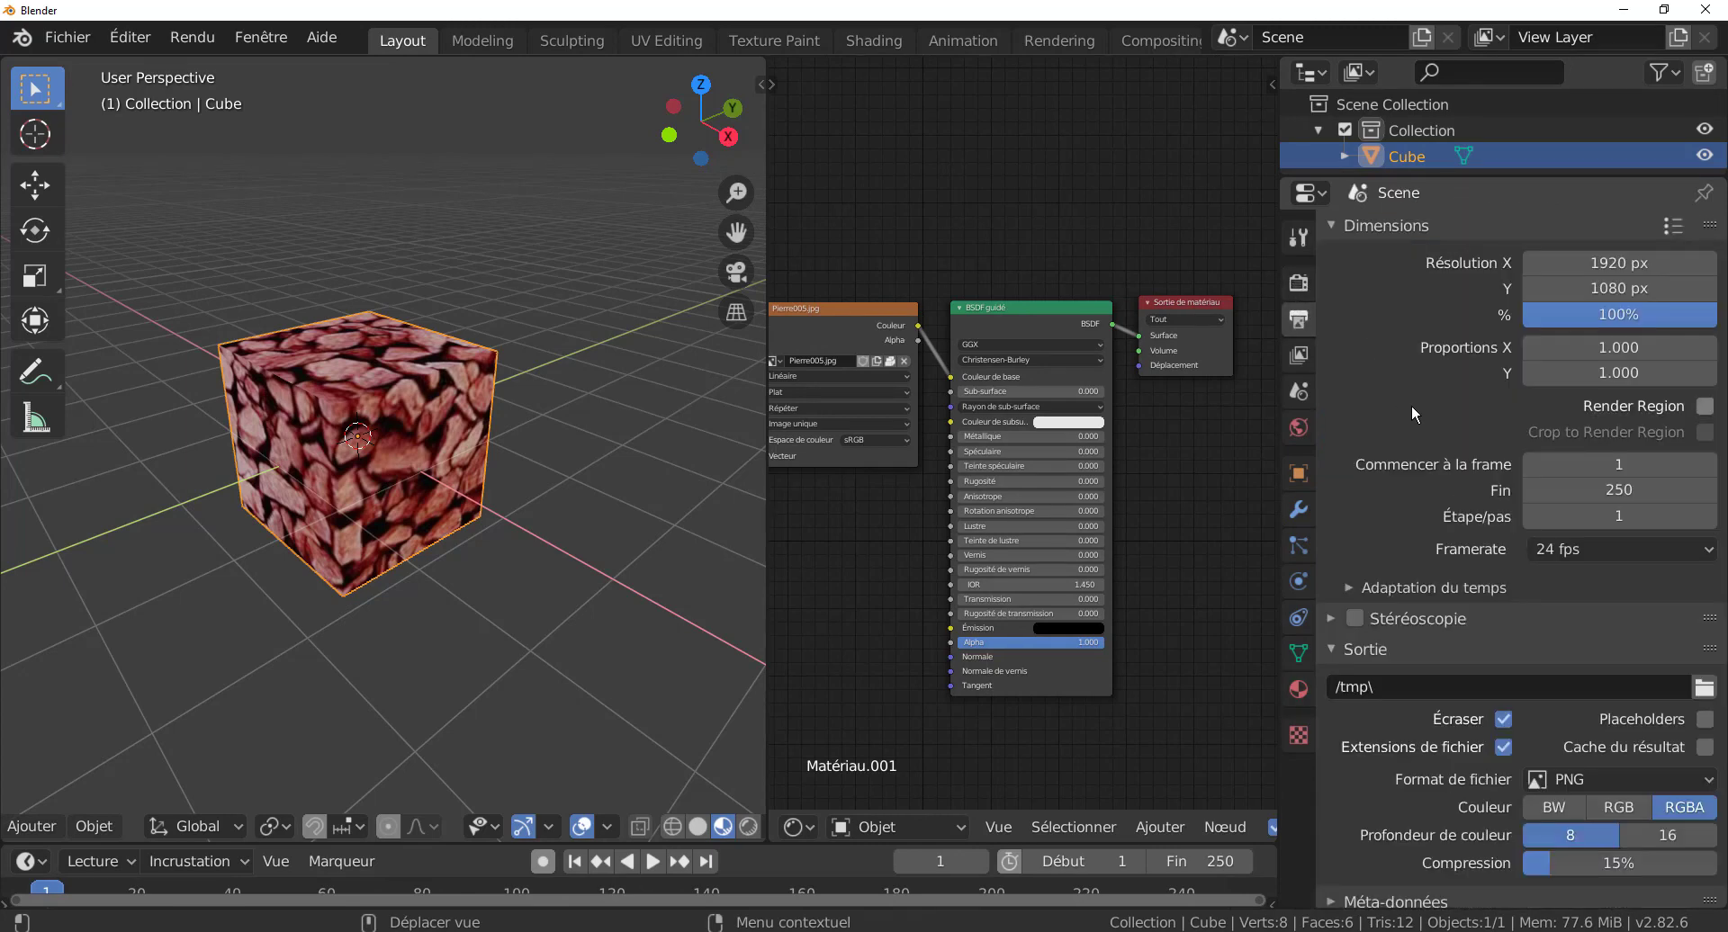
click(1298, 281)
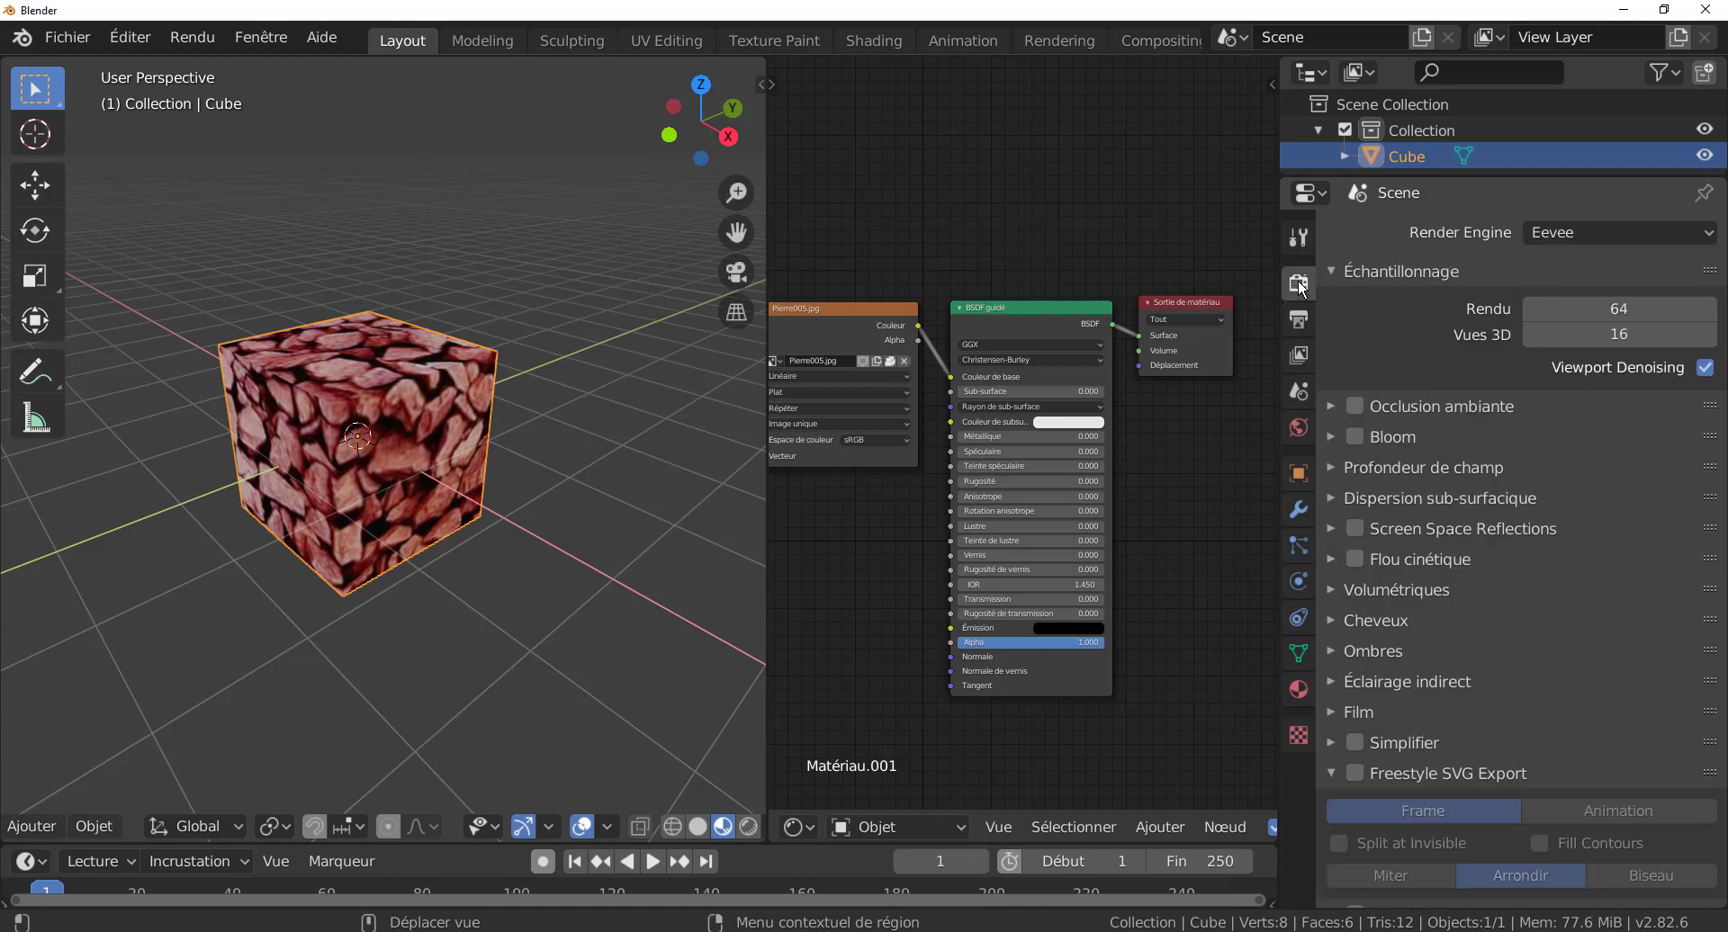
click(1583, 234)
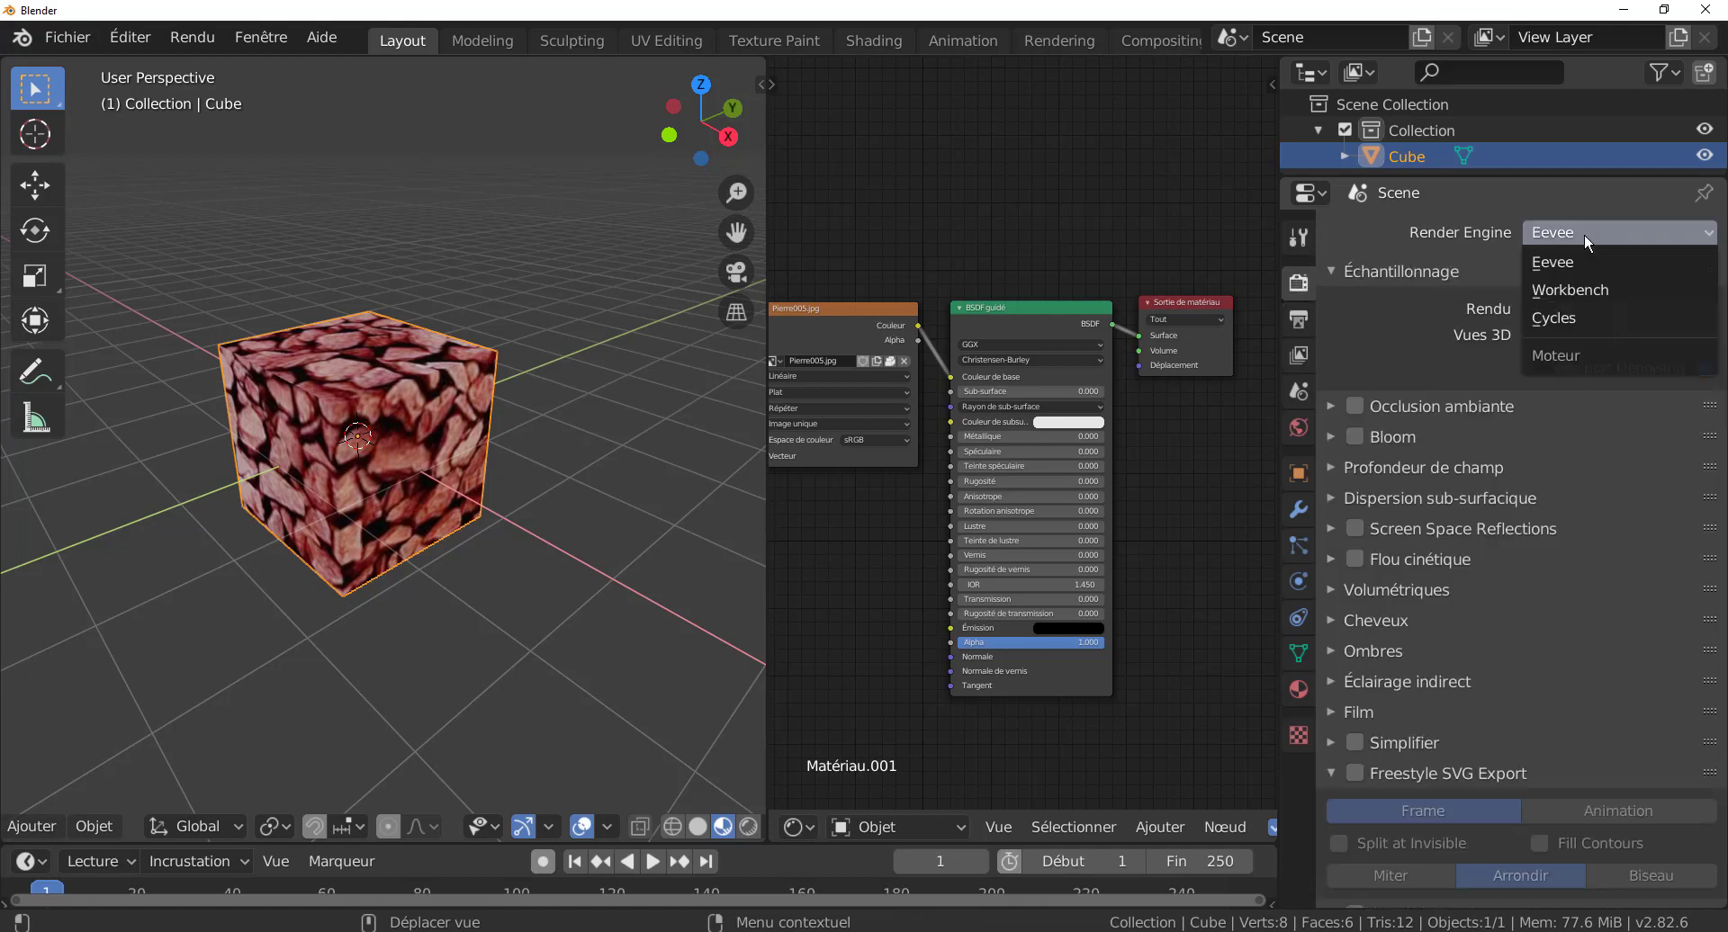
click(1577, 318)
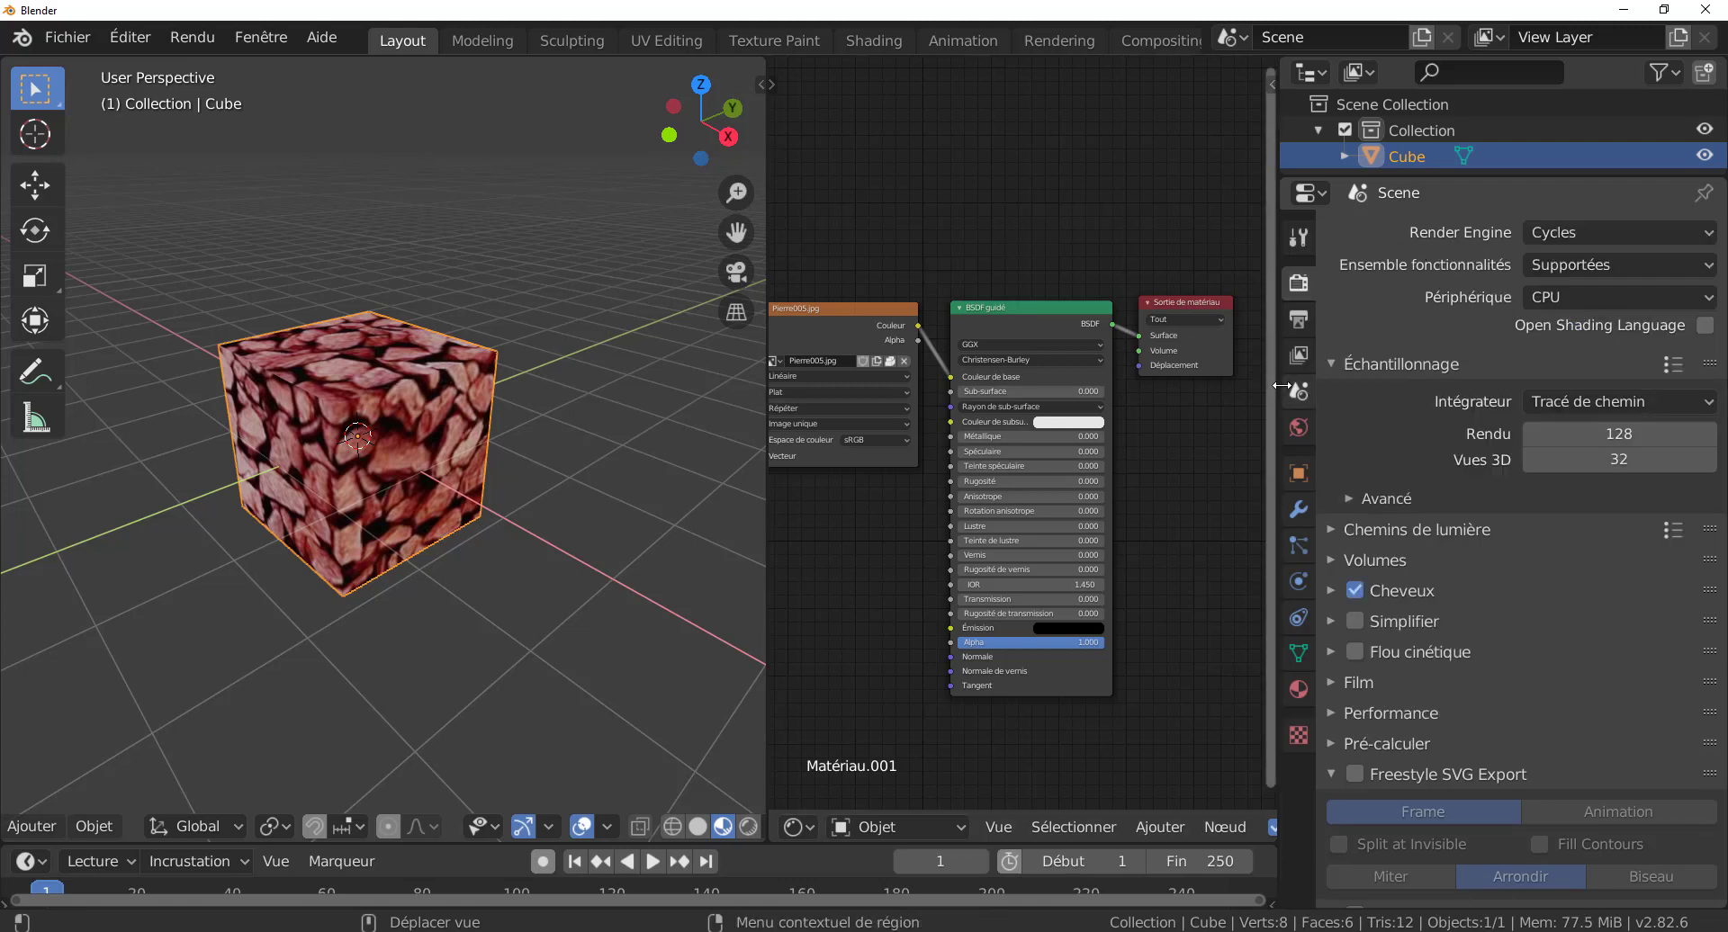
- Widen the shader editor and slightly reposition the Pierre005.jpg and BSDF guidé nodes
drag(1278, 386, 1554, 387)
scroll(1038, 425, up, 2)
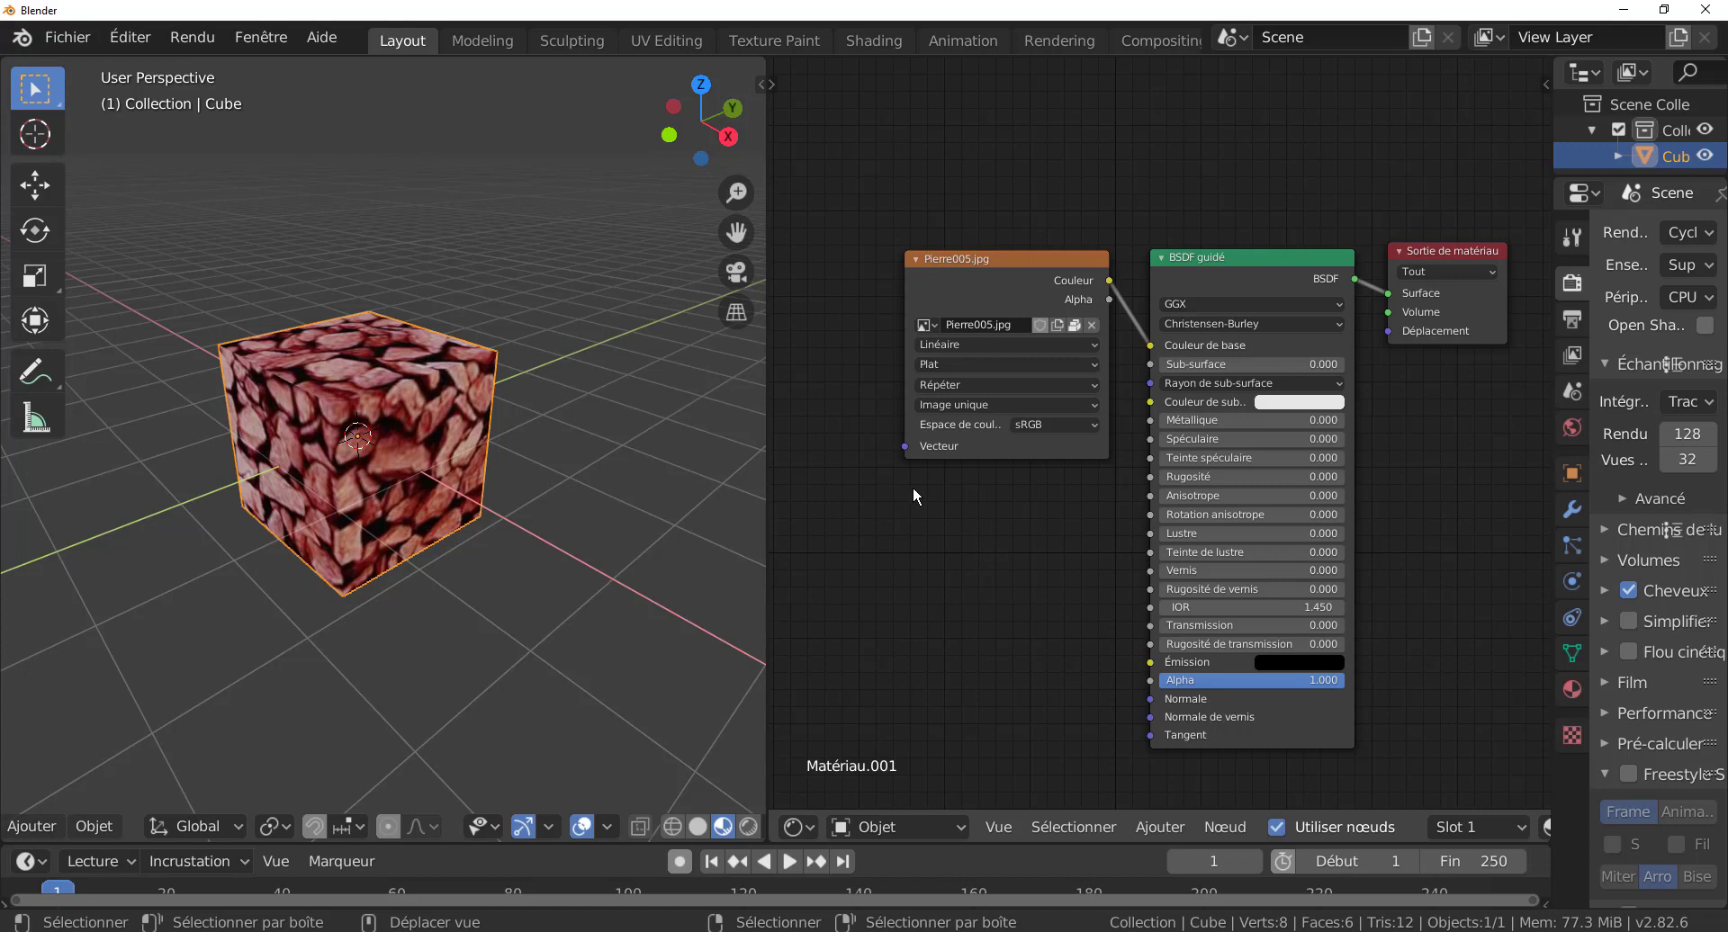
mouse_move(1031, 267)
mouse_down()
mouse_move(1018, 327)
mouse_move(1041, 254)
mouse_up()
drag(1256, 256, 1261, 240)
scroll(1446, 531, down, 1)
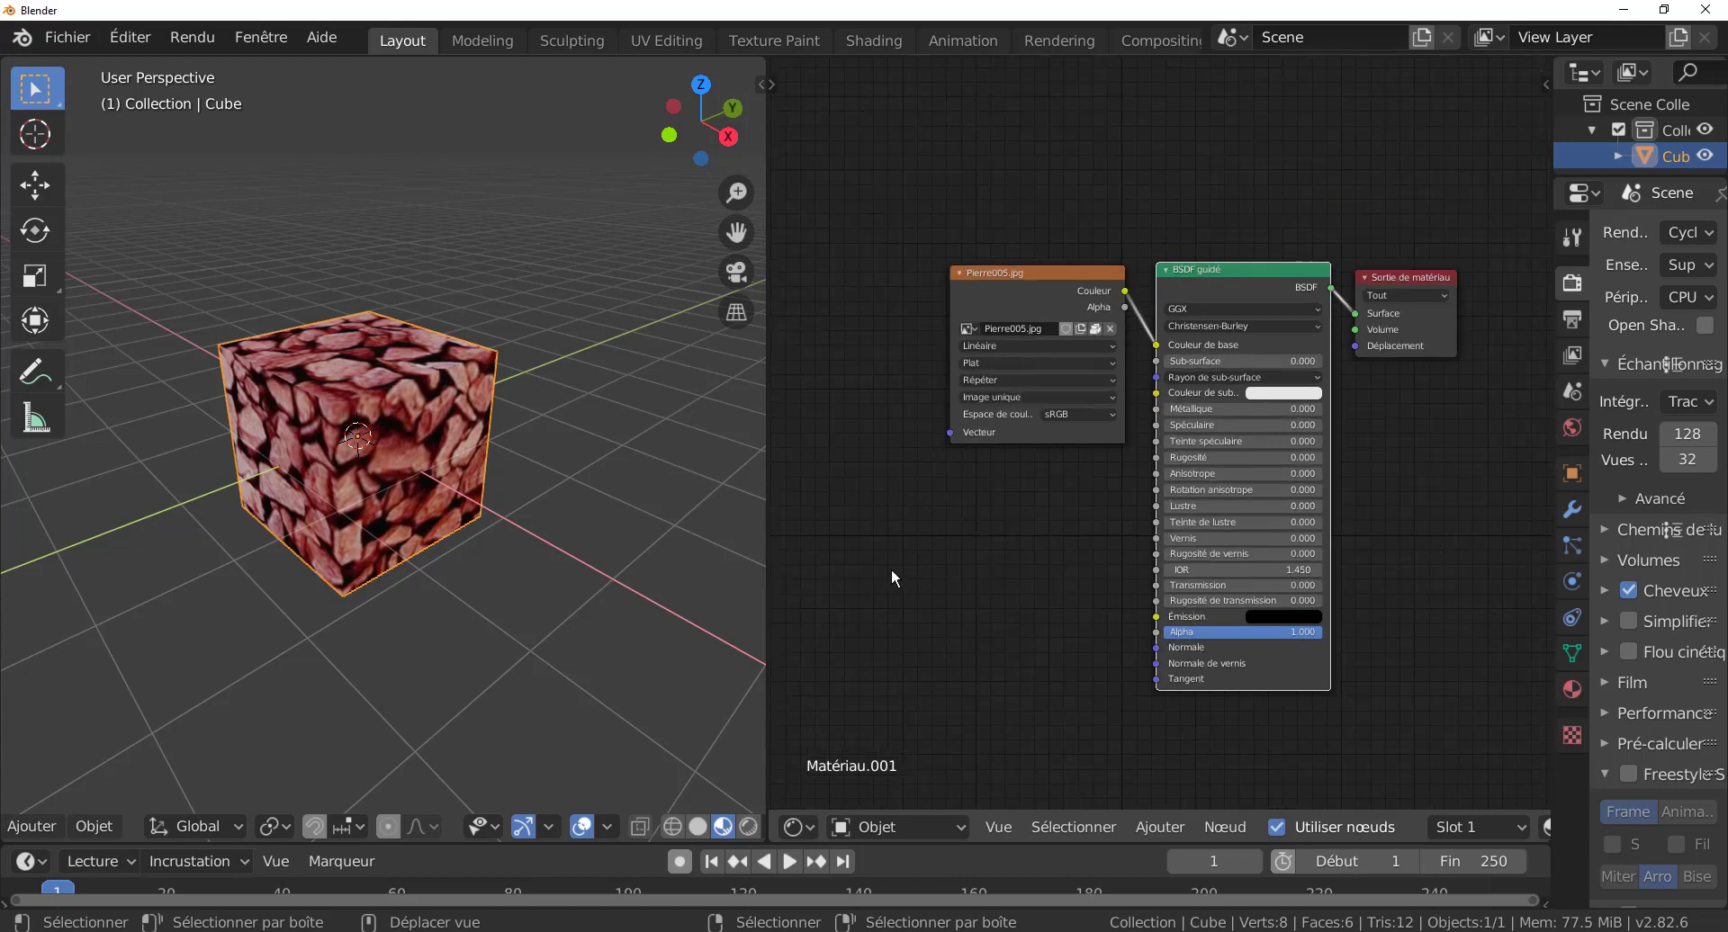
scroll(1034, 604, up, 2)
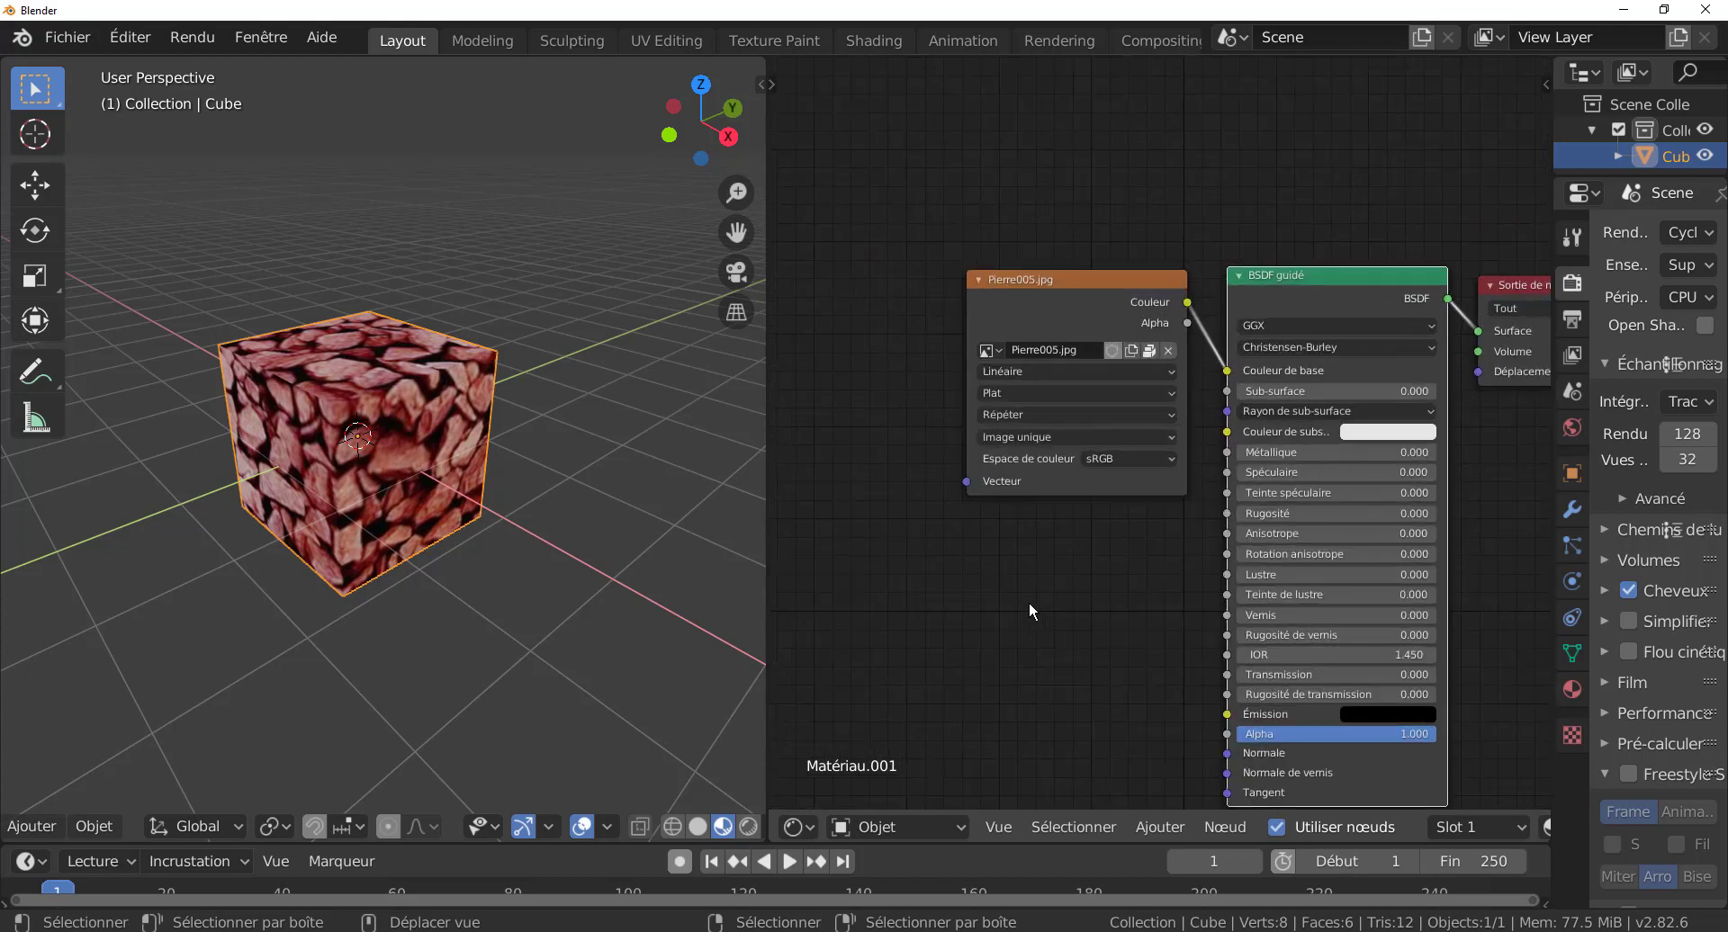
scroll(1053, 586, up, 1)
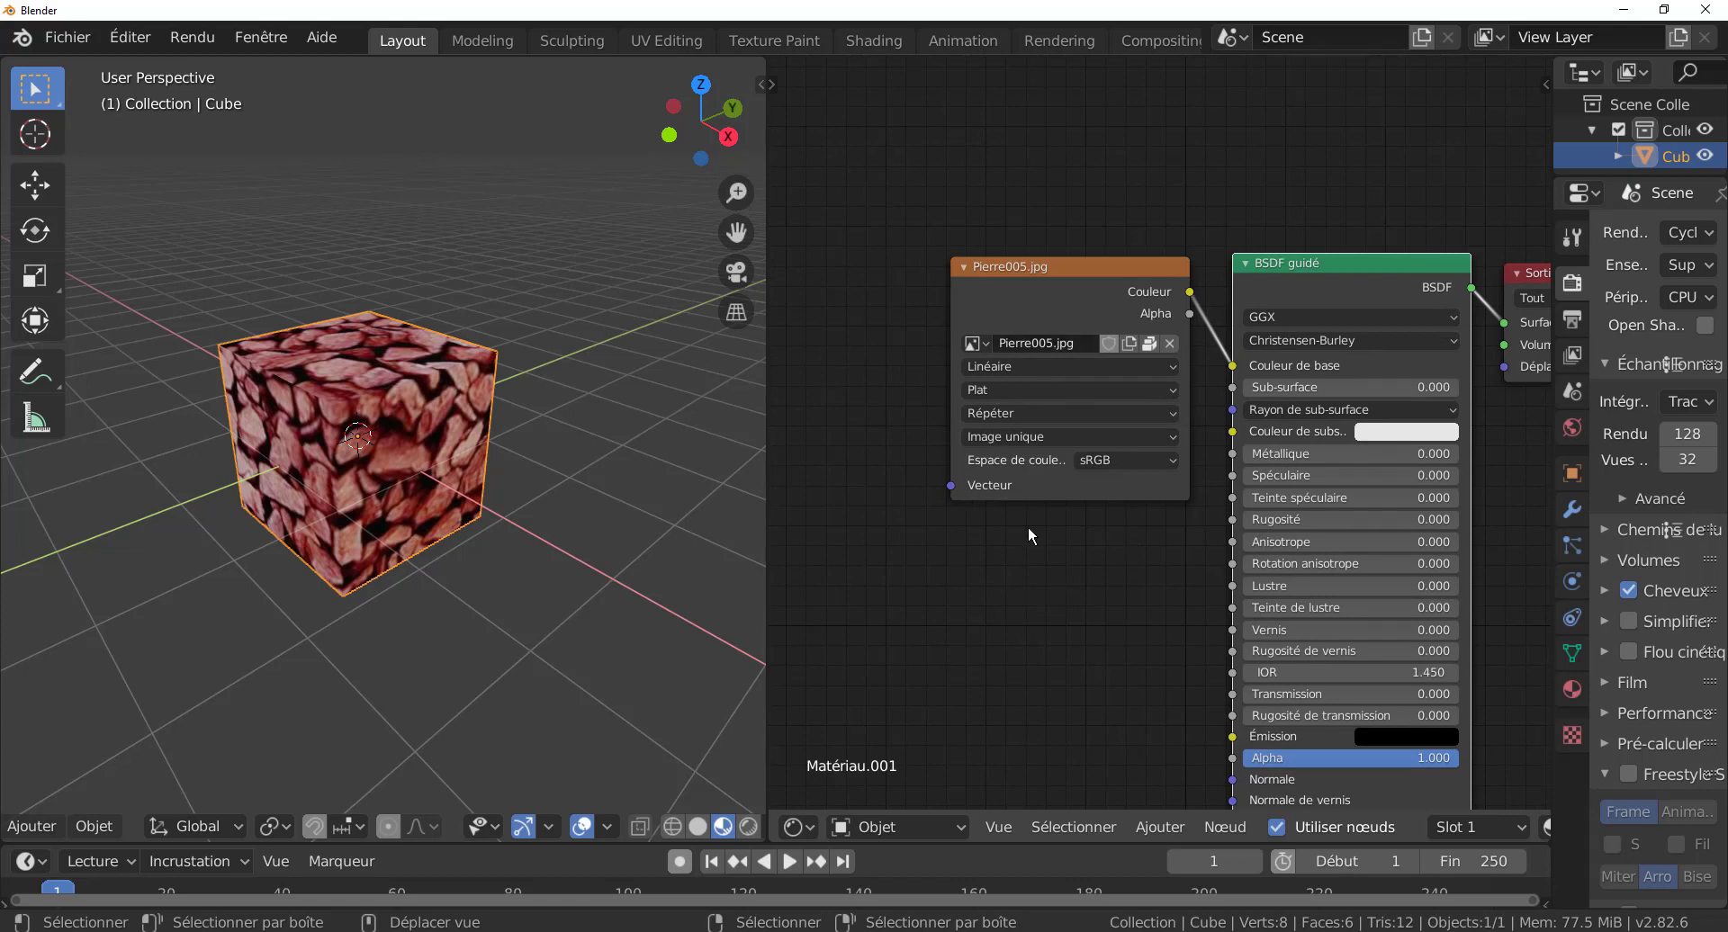
scroll(1051, 587, down, 2)
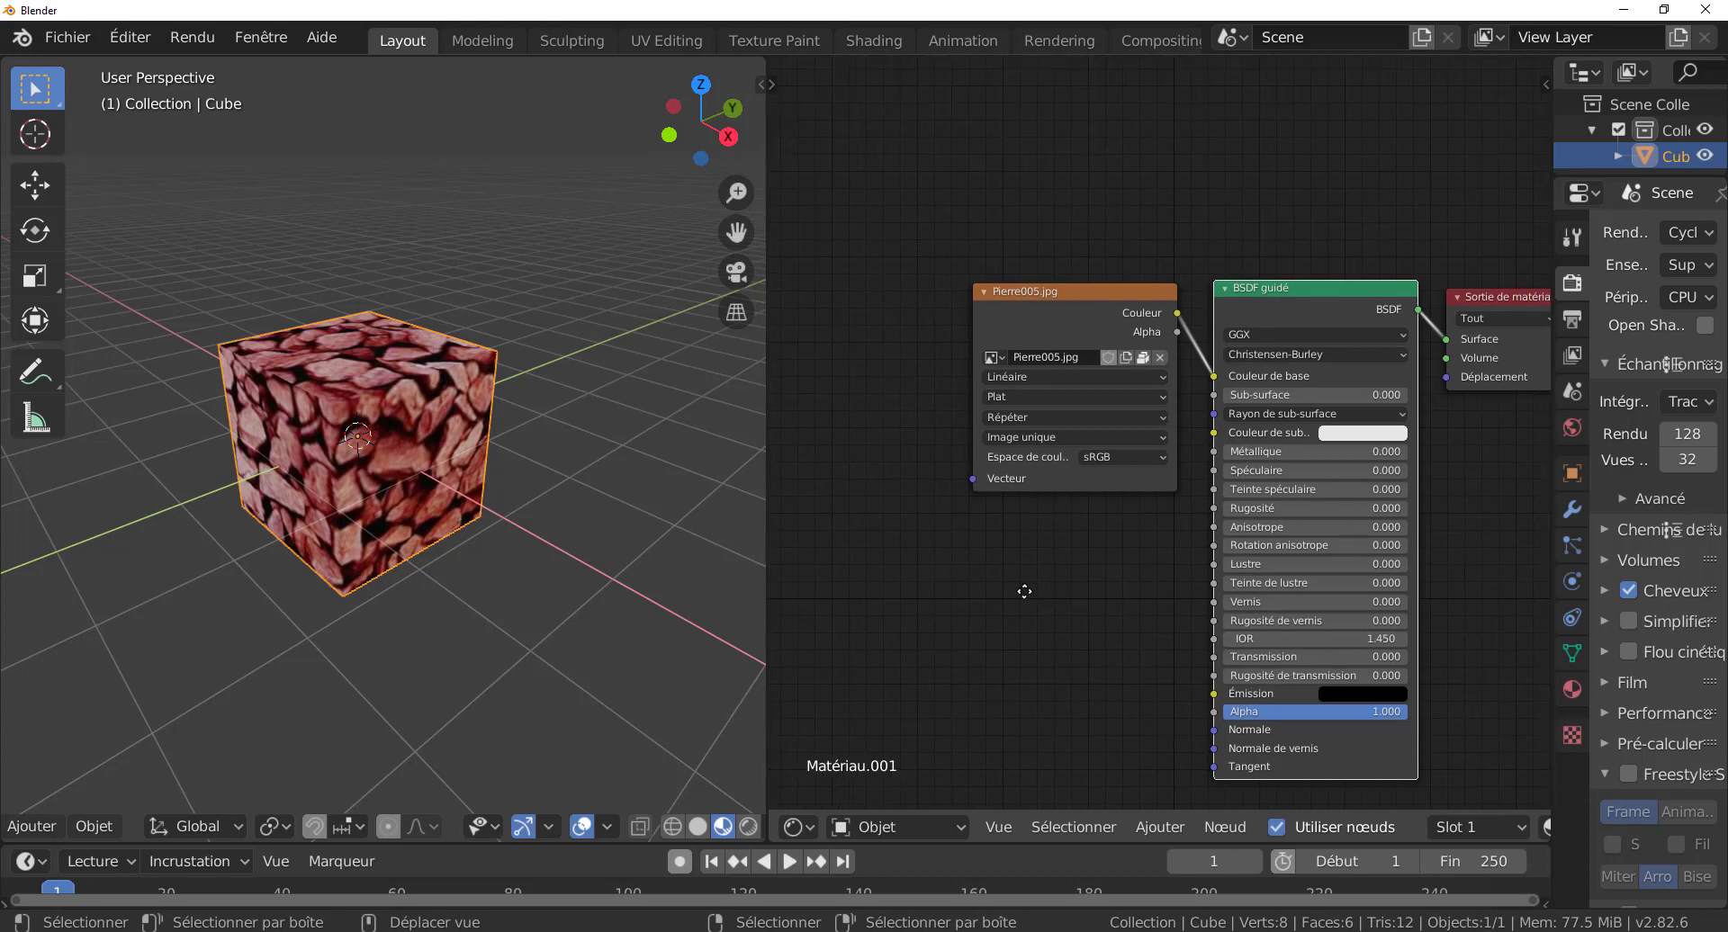
scroll(513, 583, up, 2)
scroll(939, 432, up, 1)
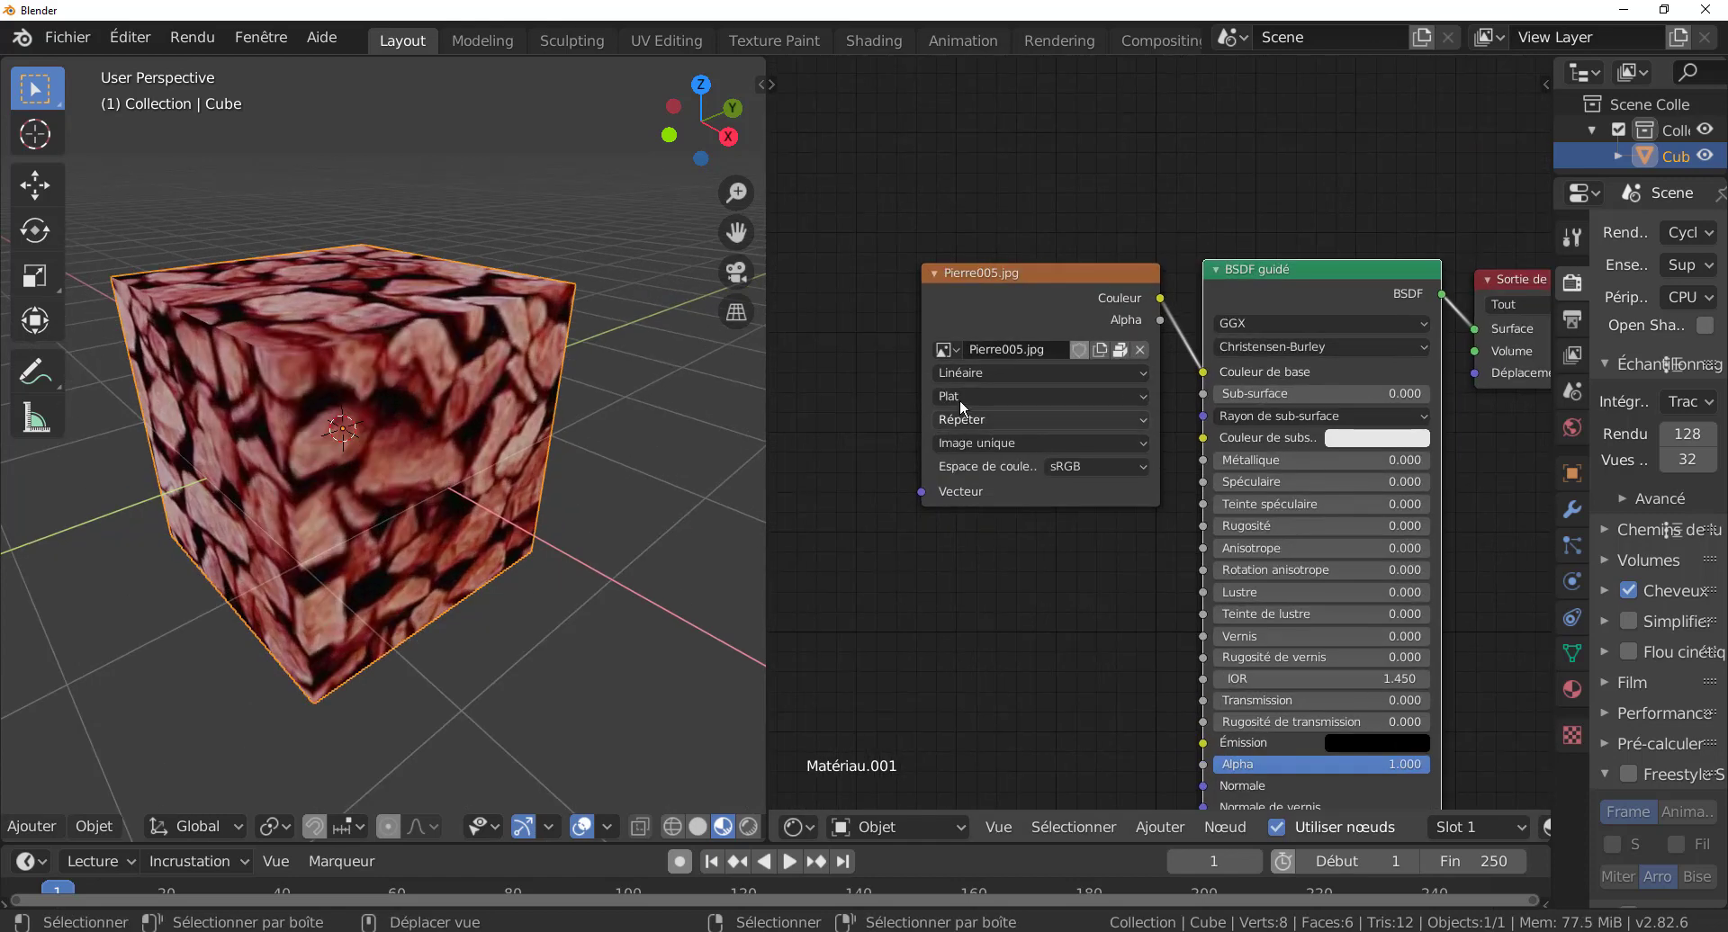
click(968, 396)
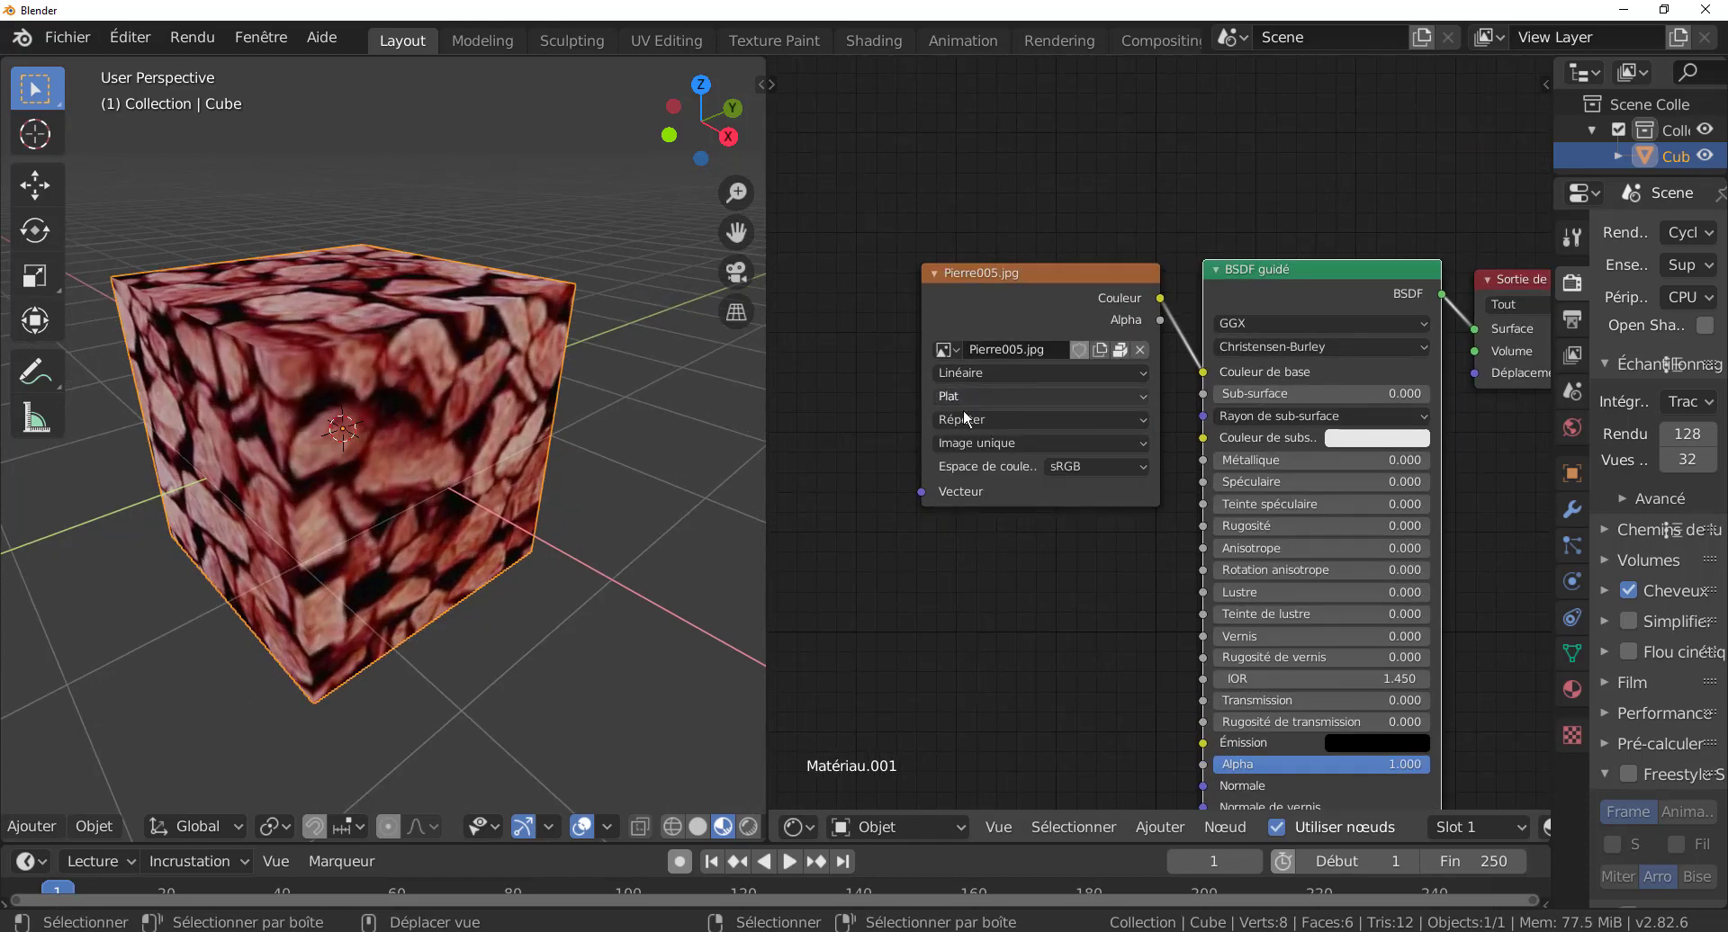
scroll(1085, 607, down, 1)
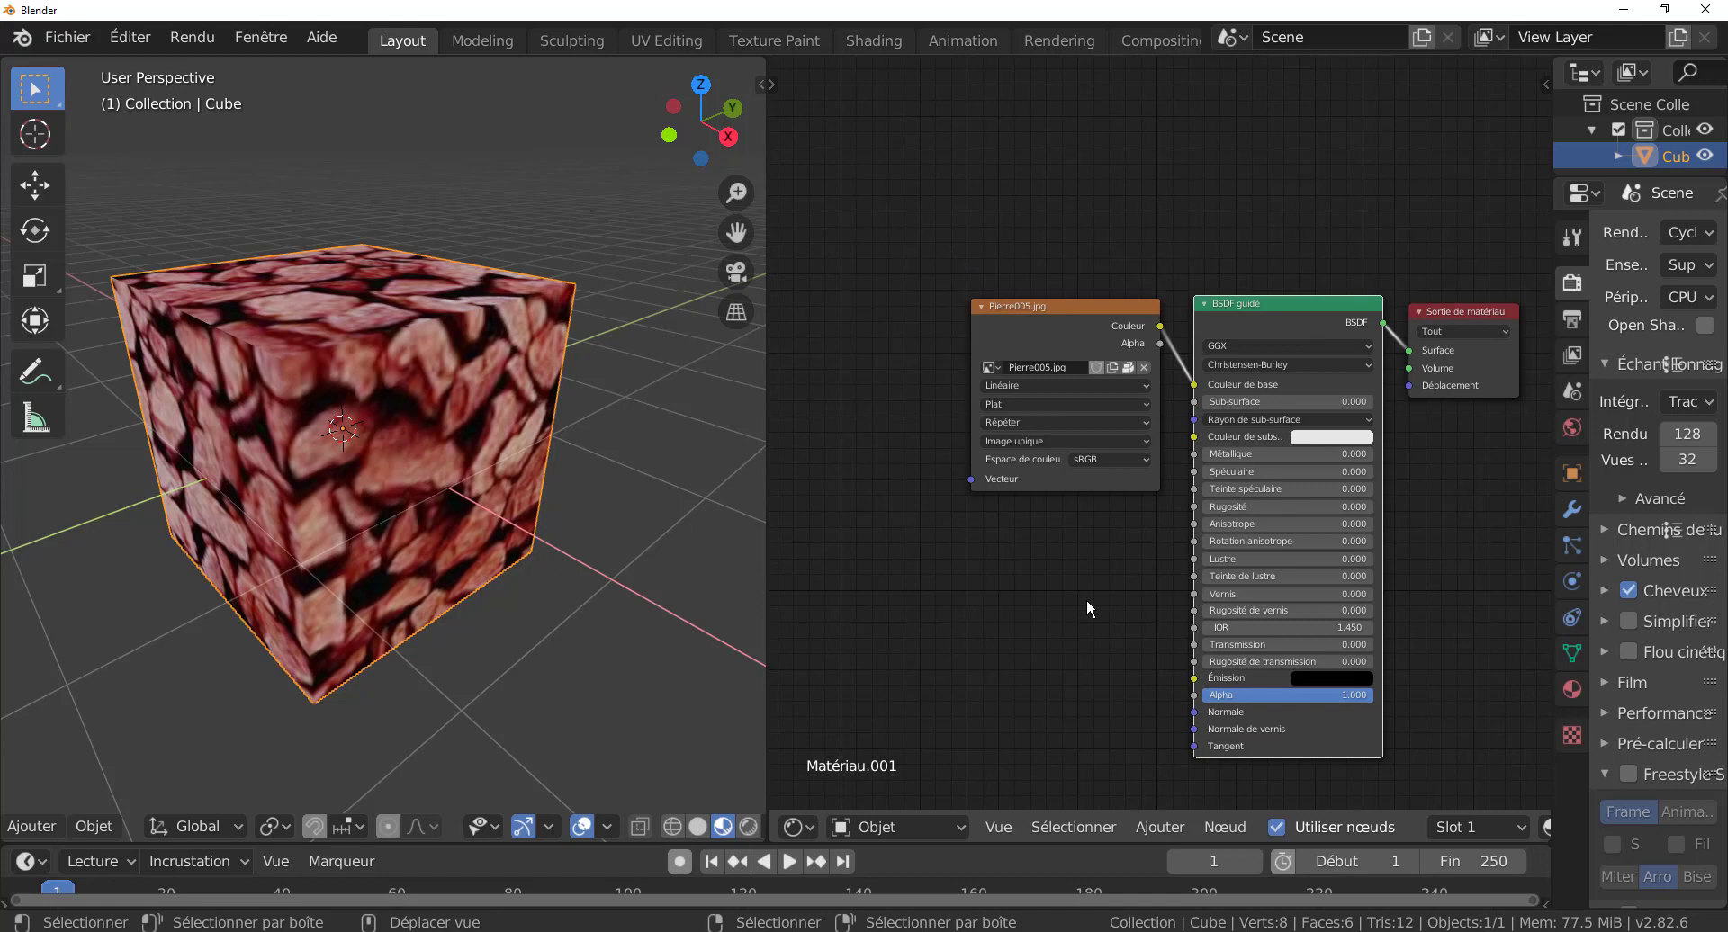
- Add a Coordonnées de texture input node and place it before the Pierre005.jpg node
click(1159, 826)
mouse_move(1195, 761)
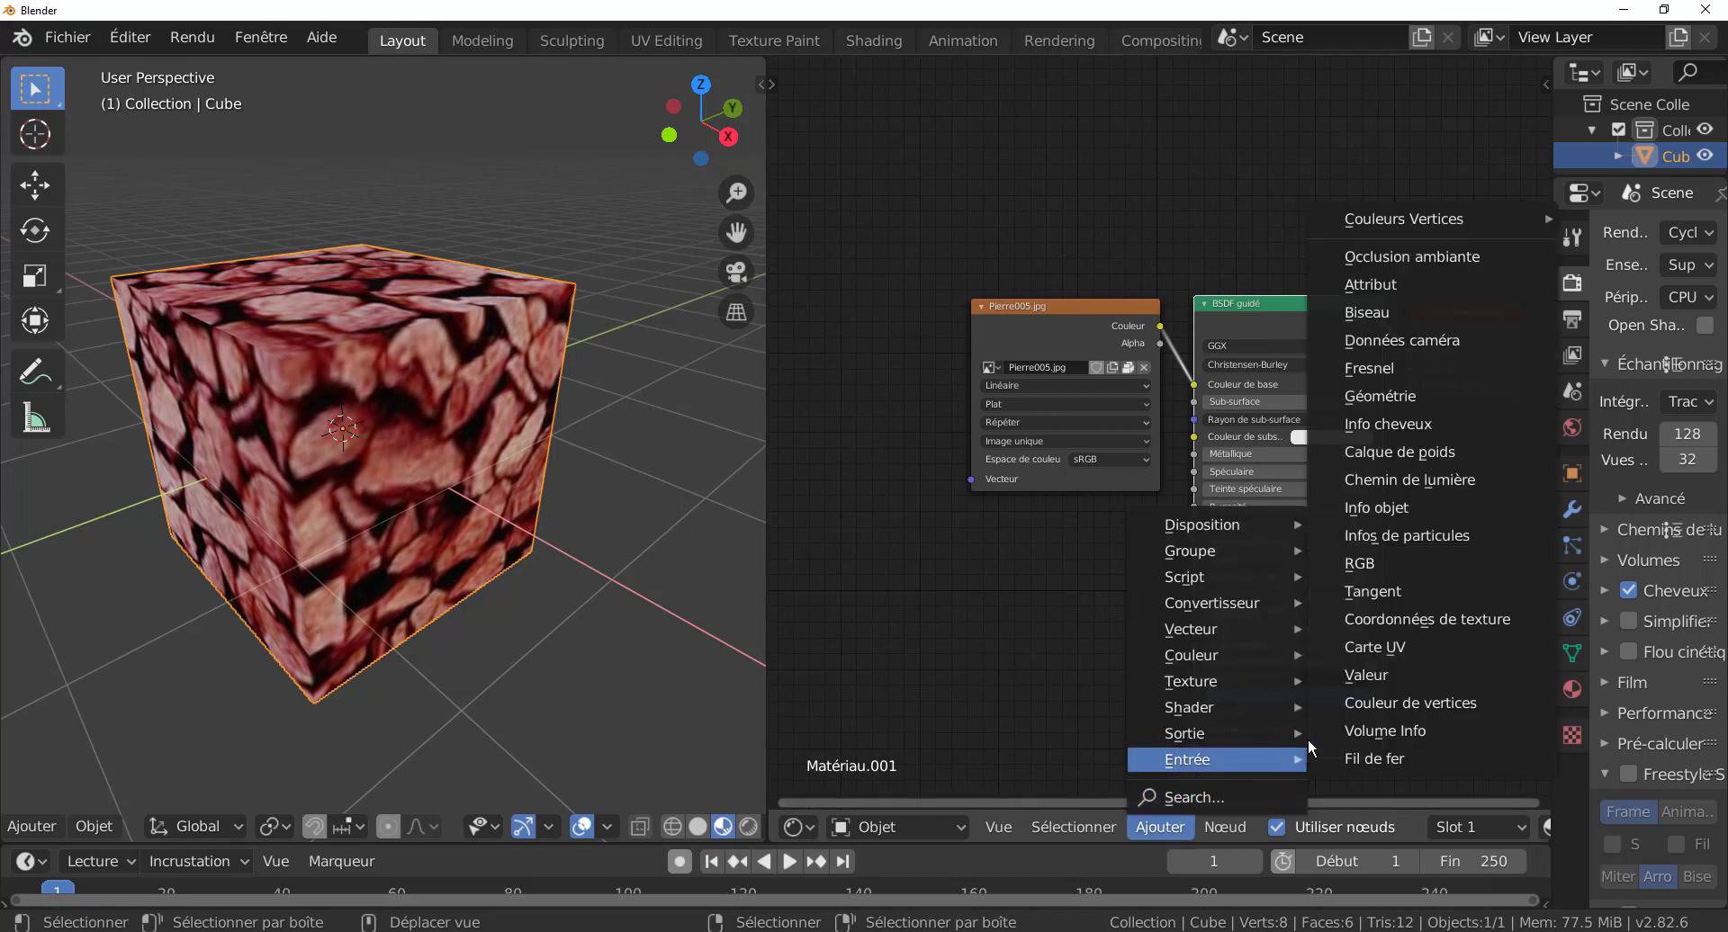
click(1418, 614)
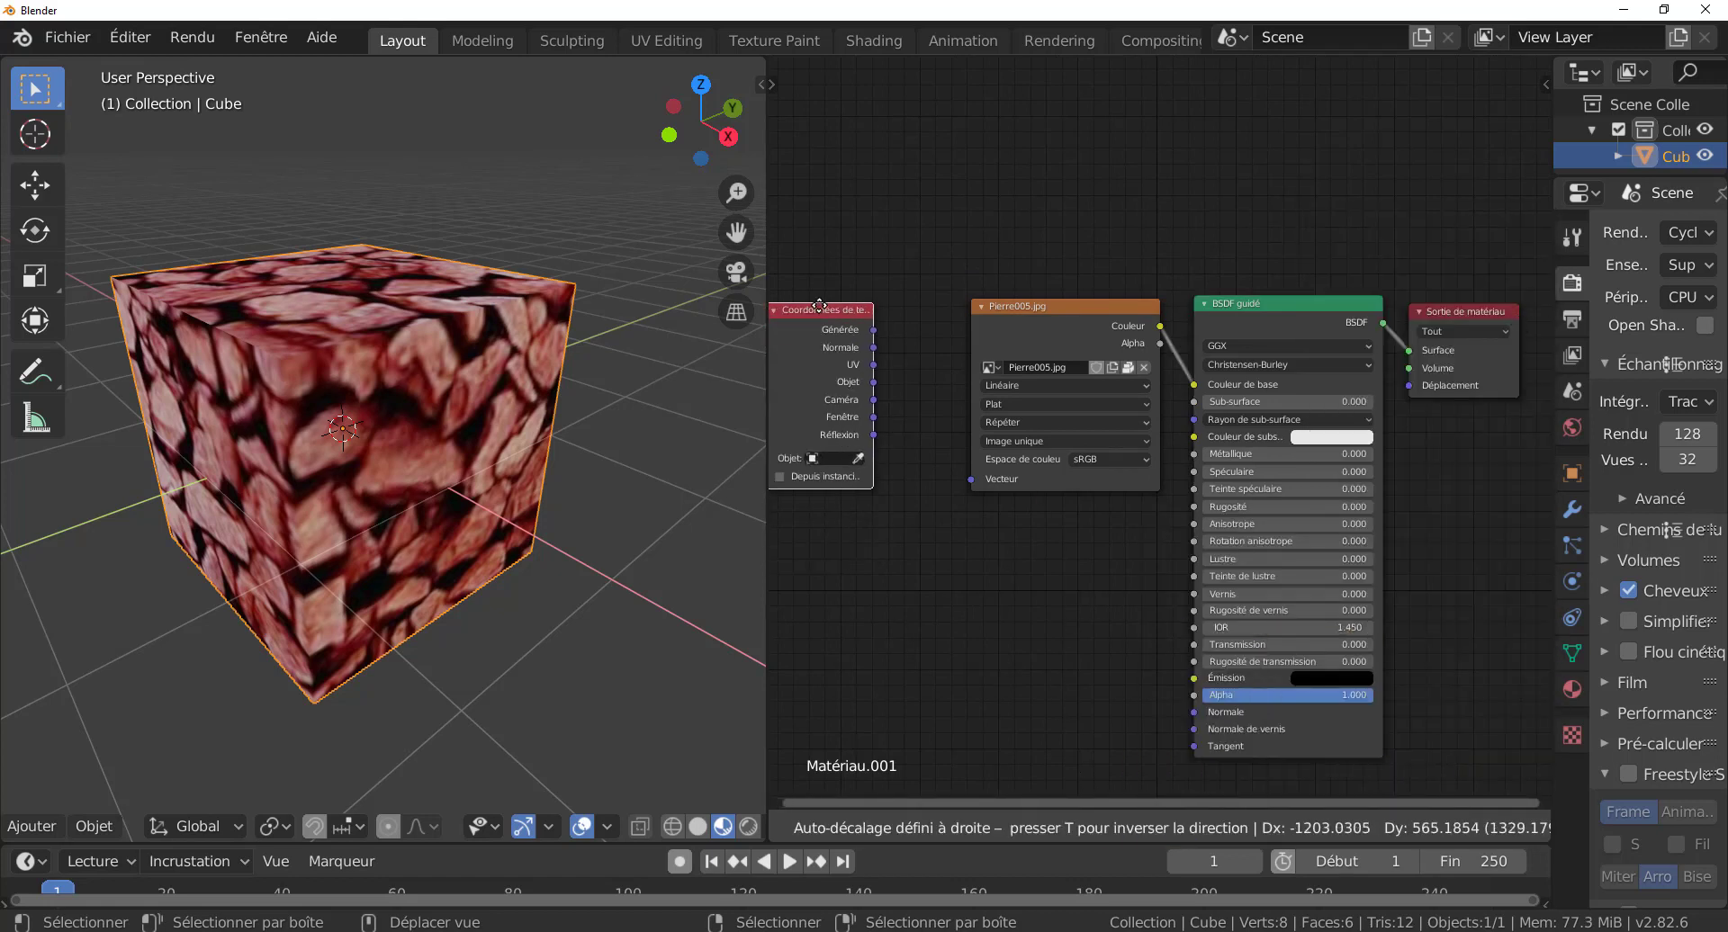
click(822, 312)
- Try linking the Générée texture coordinates to the Pierre005.jpg node's Vecteur input and remove the link after viewing the cube
drag(930, 333, 971, 479)
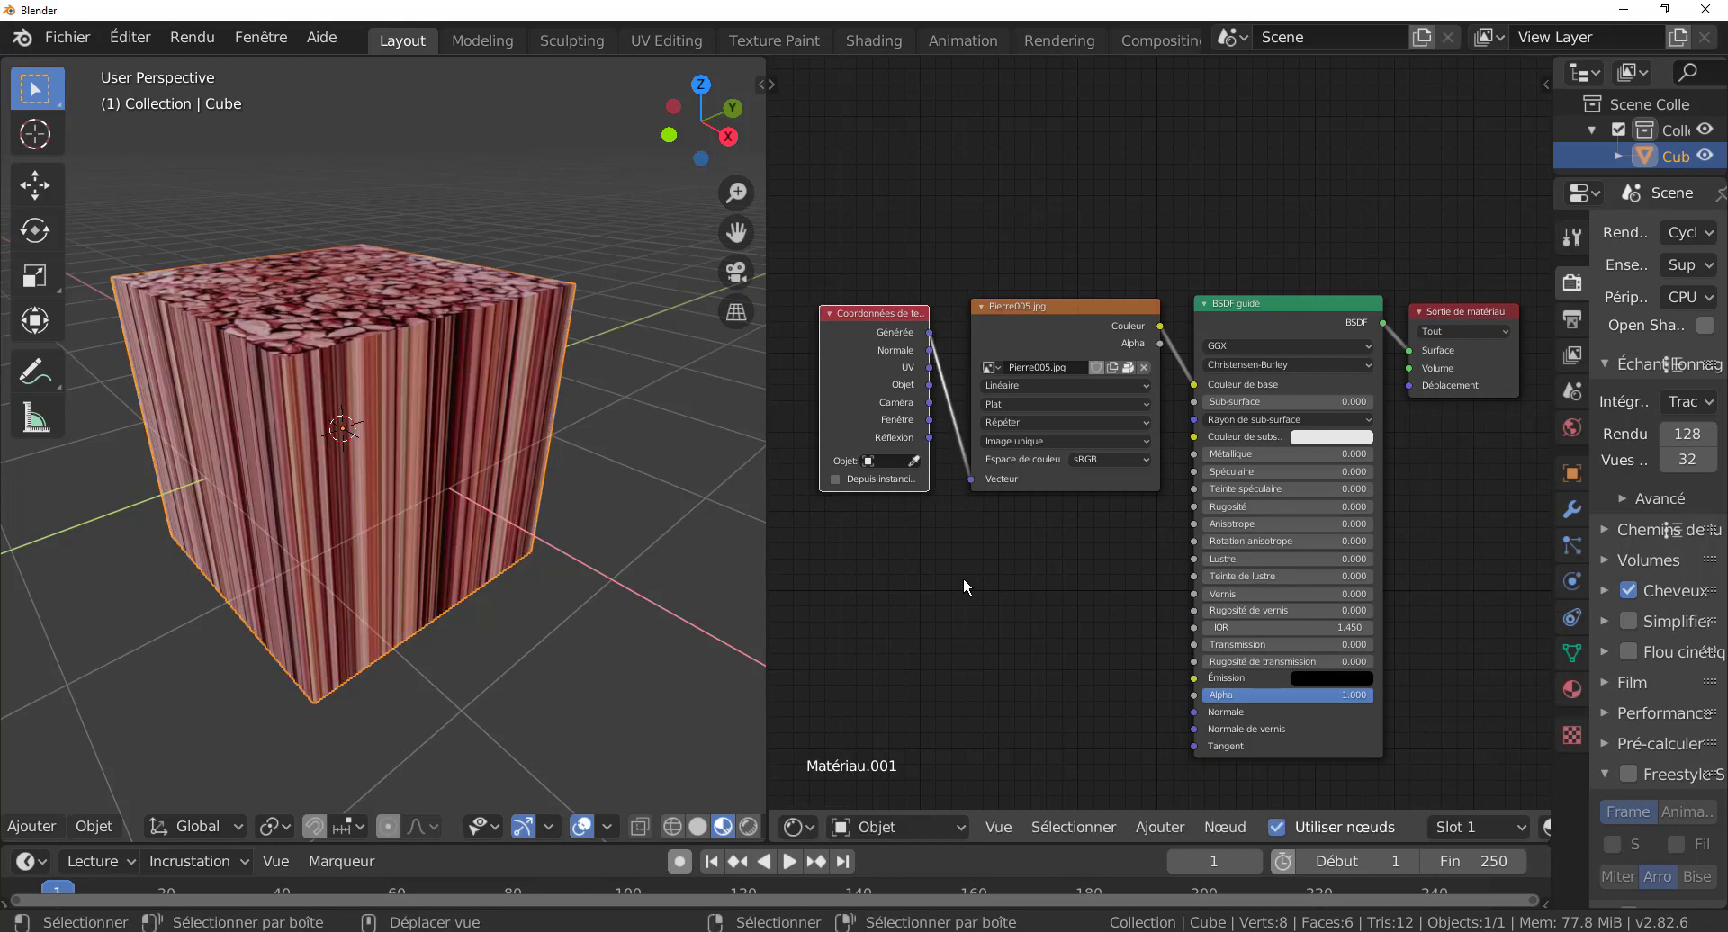
middle_drag(964, 580, 1053, 585)
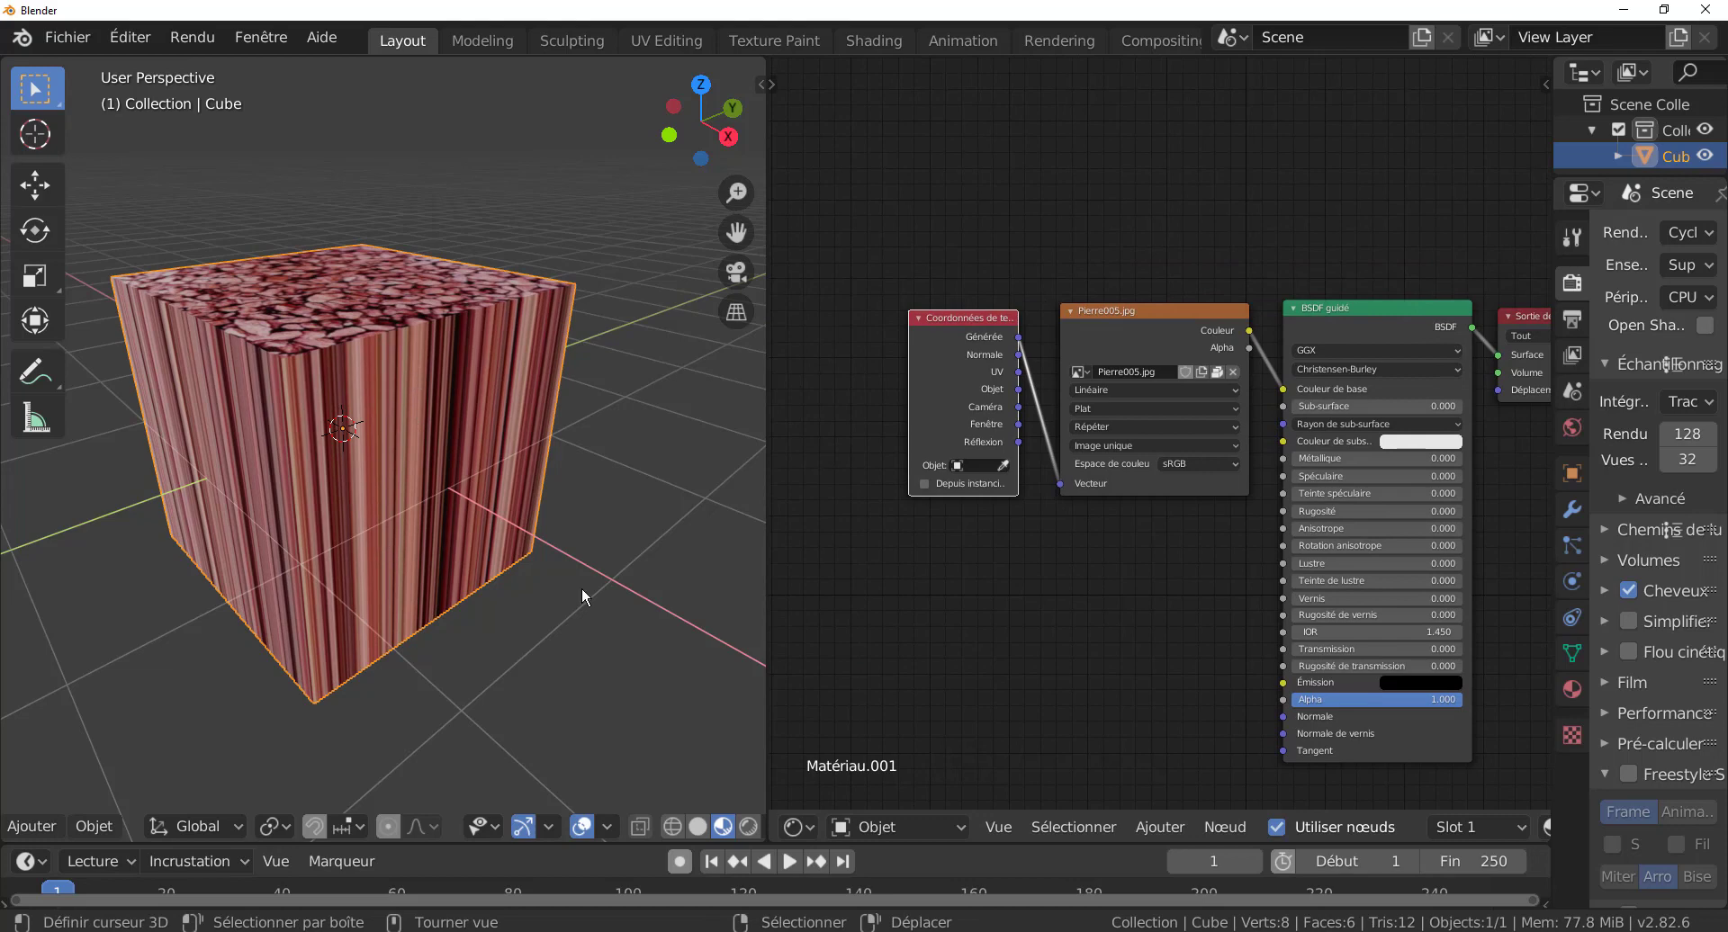
scroll(937, 709, up, 2)
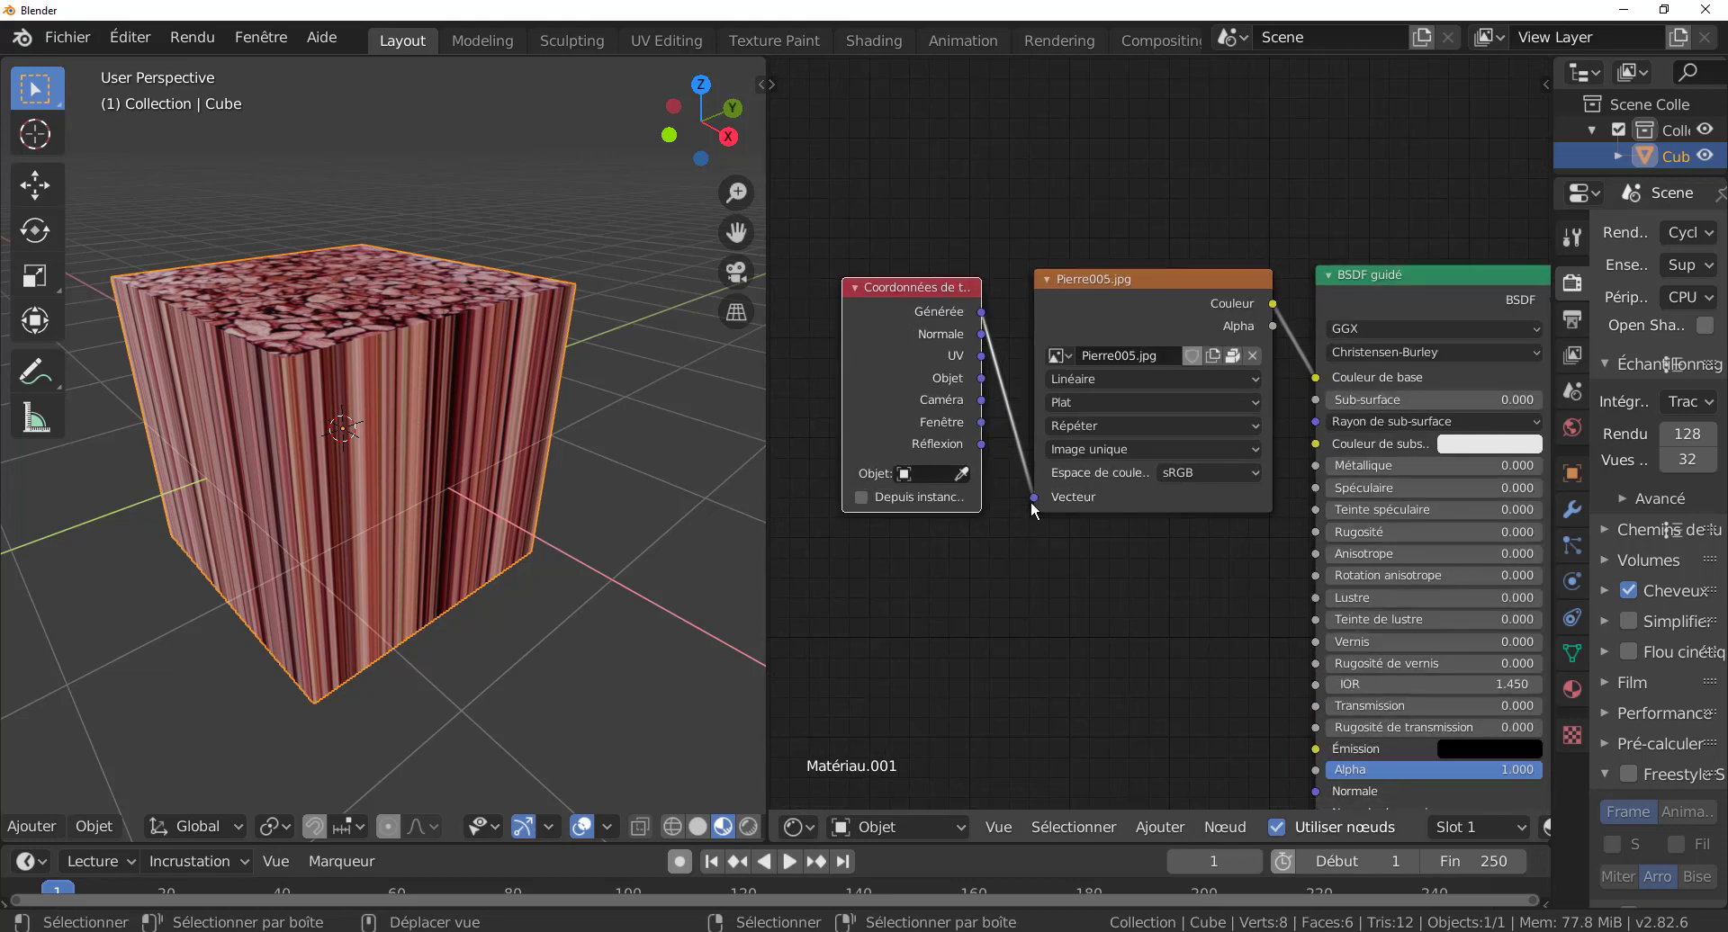
drag(1031, 497, 1024, 459)
- Try the Boîte projection on the Pierre005.jpg node and return it to Plat, keeping Linéaire interpolation
click(1104, 397)
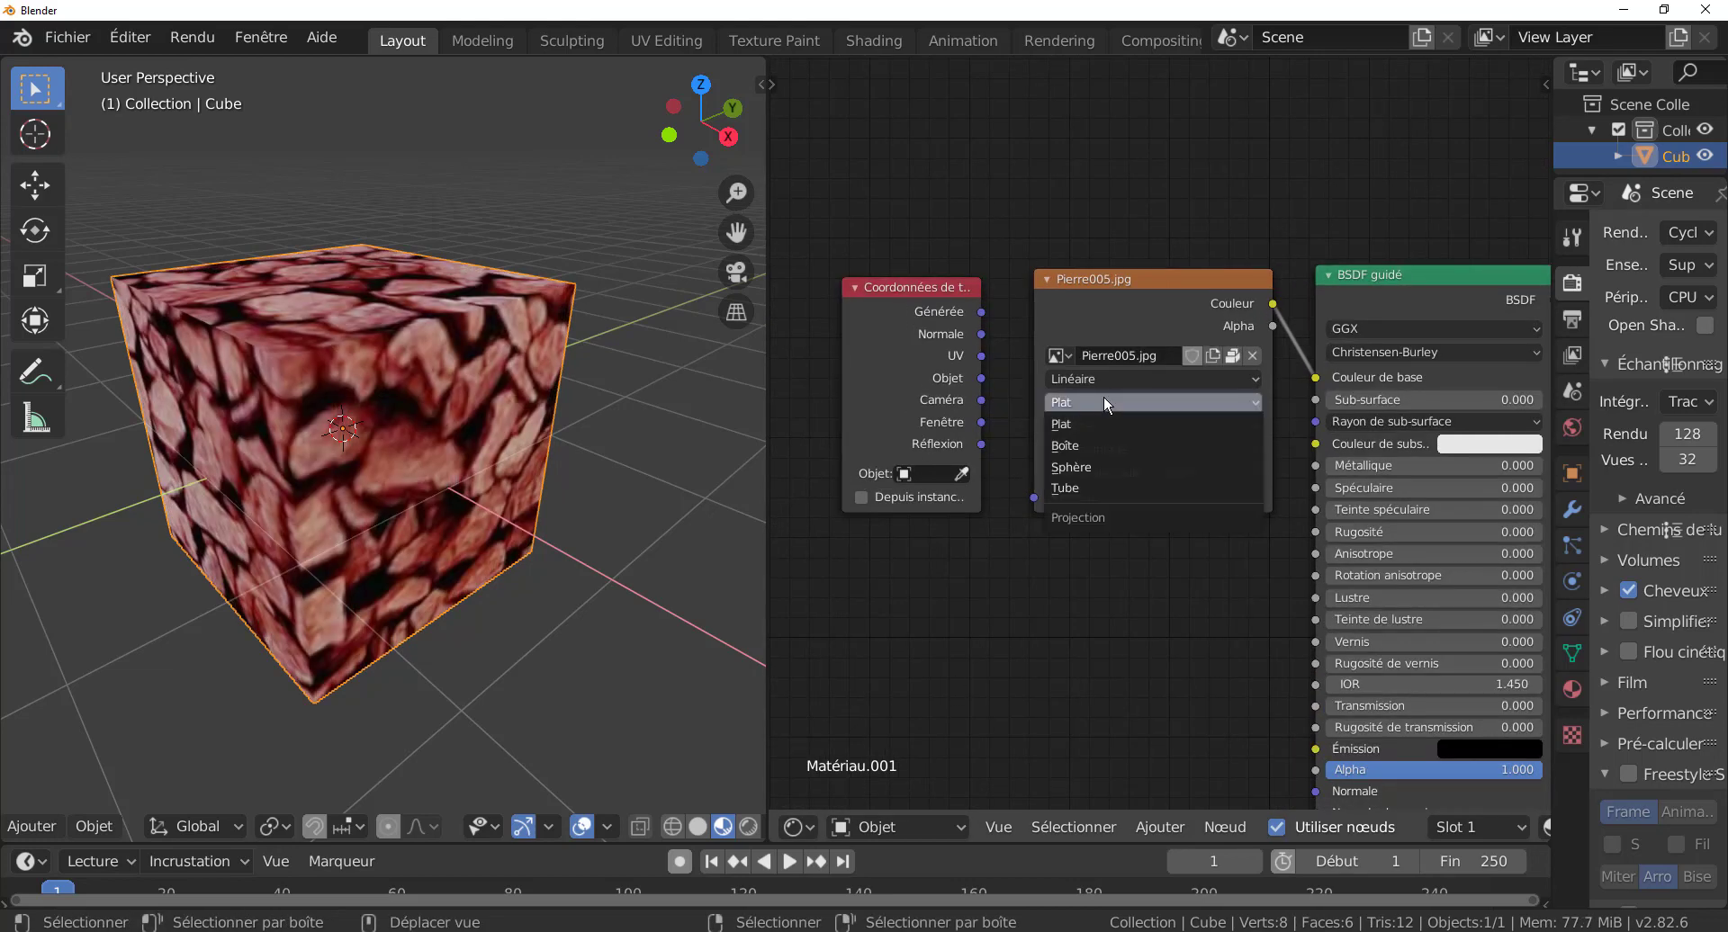
click(1099, 443)
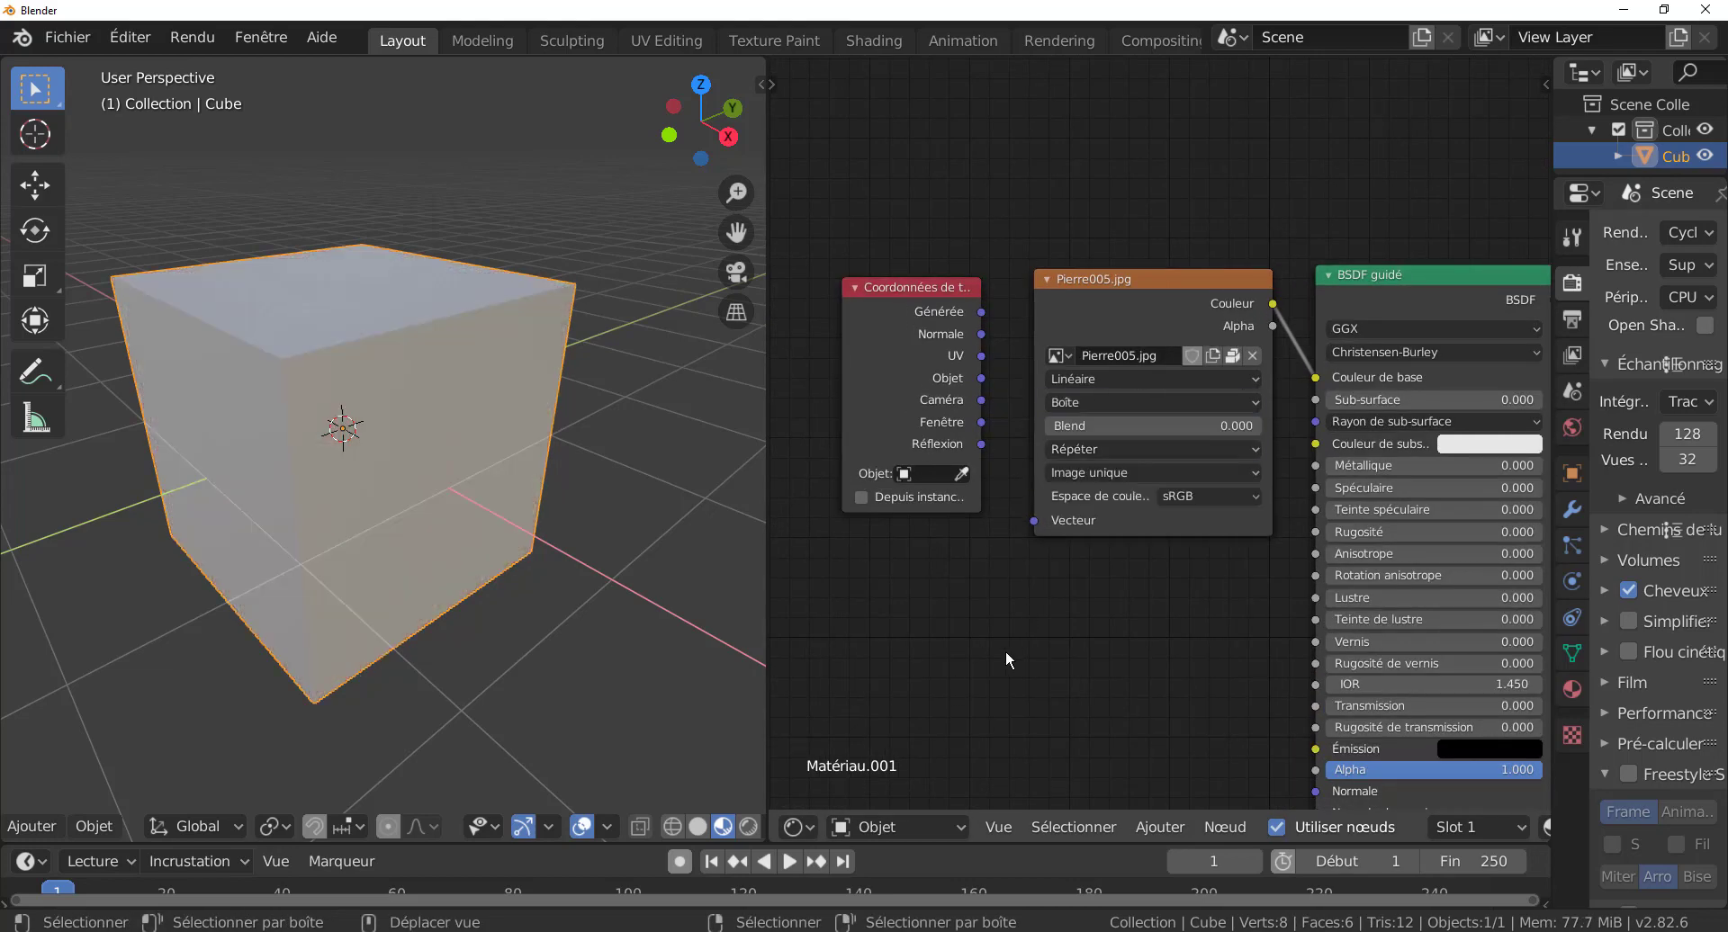
click(1126, 401)
click(1123, 383)
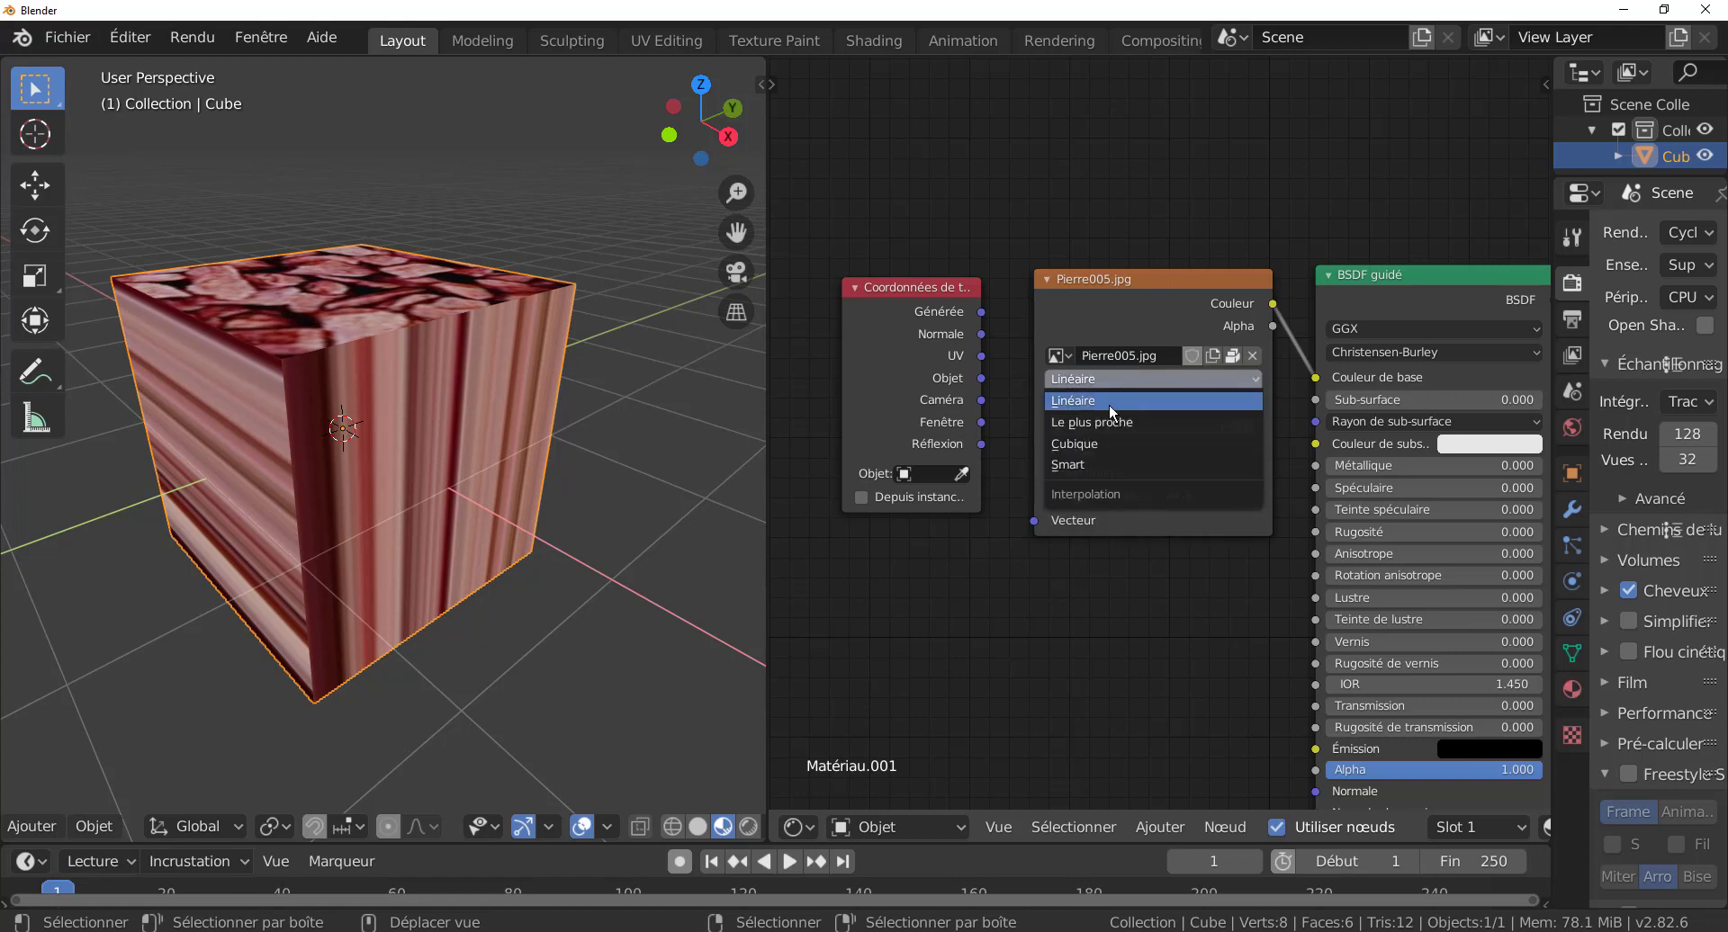
click(1112, 403)
click(1109, 401)
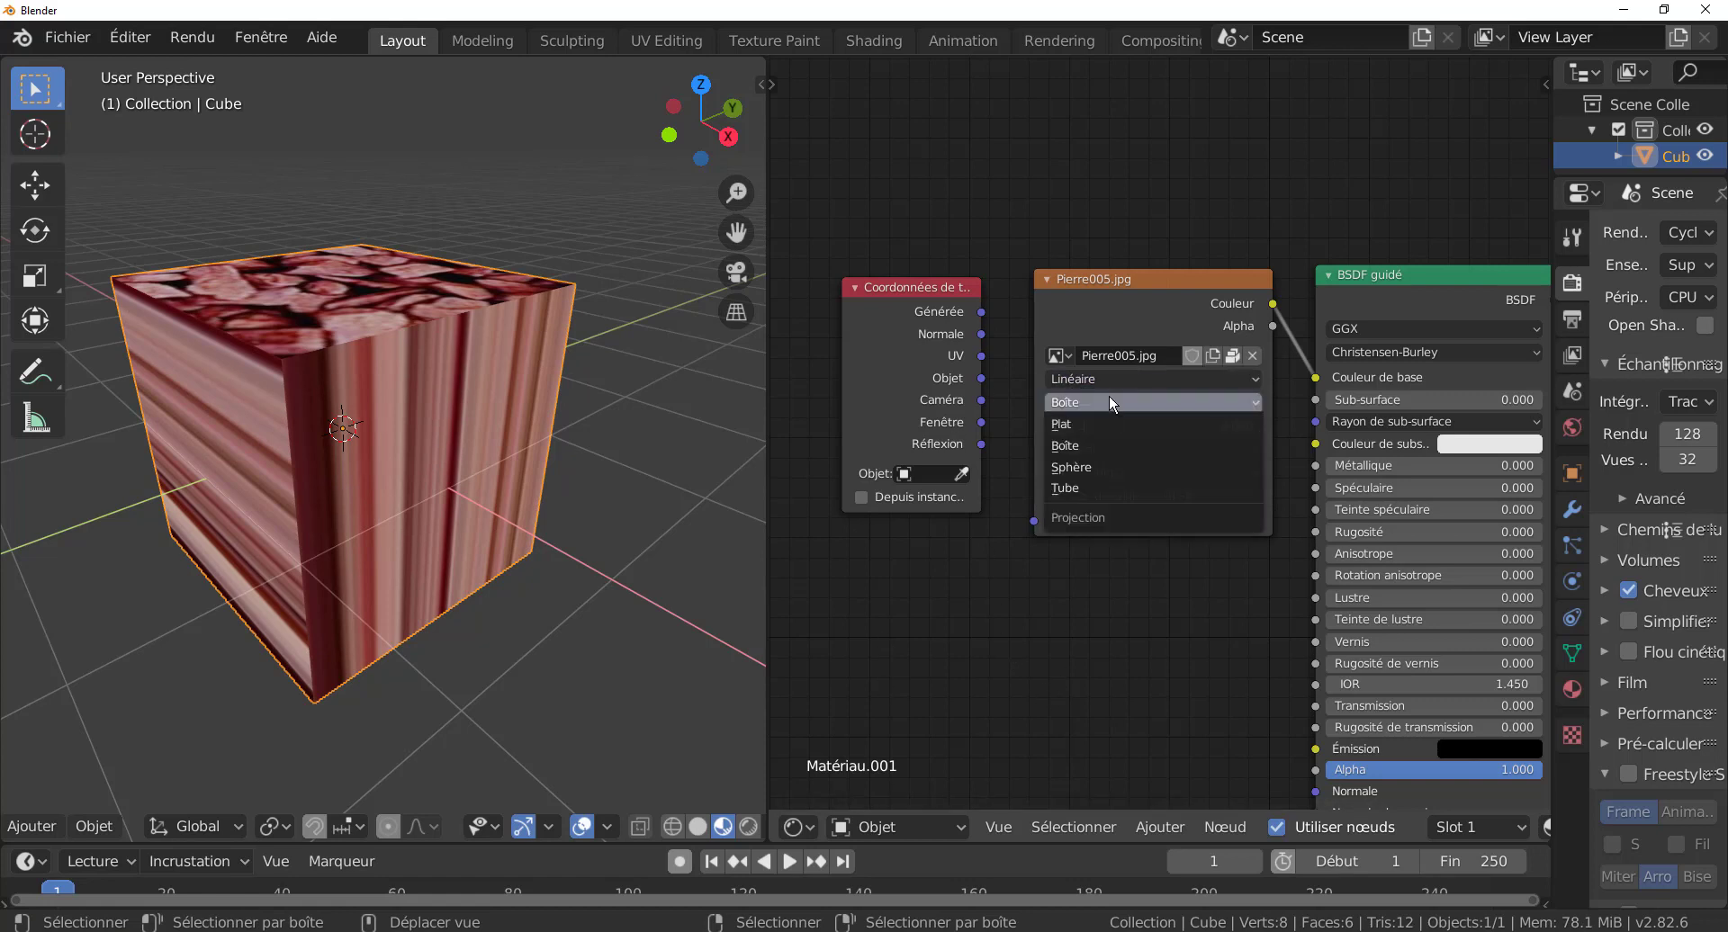
click(1105, 423)
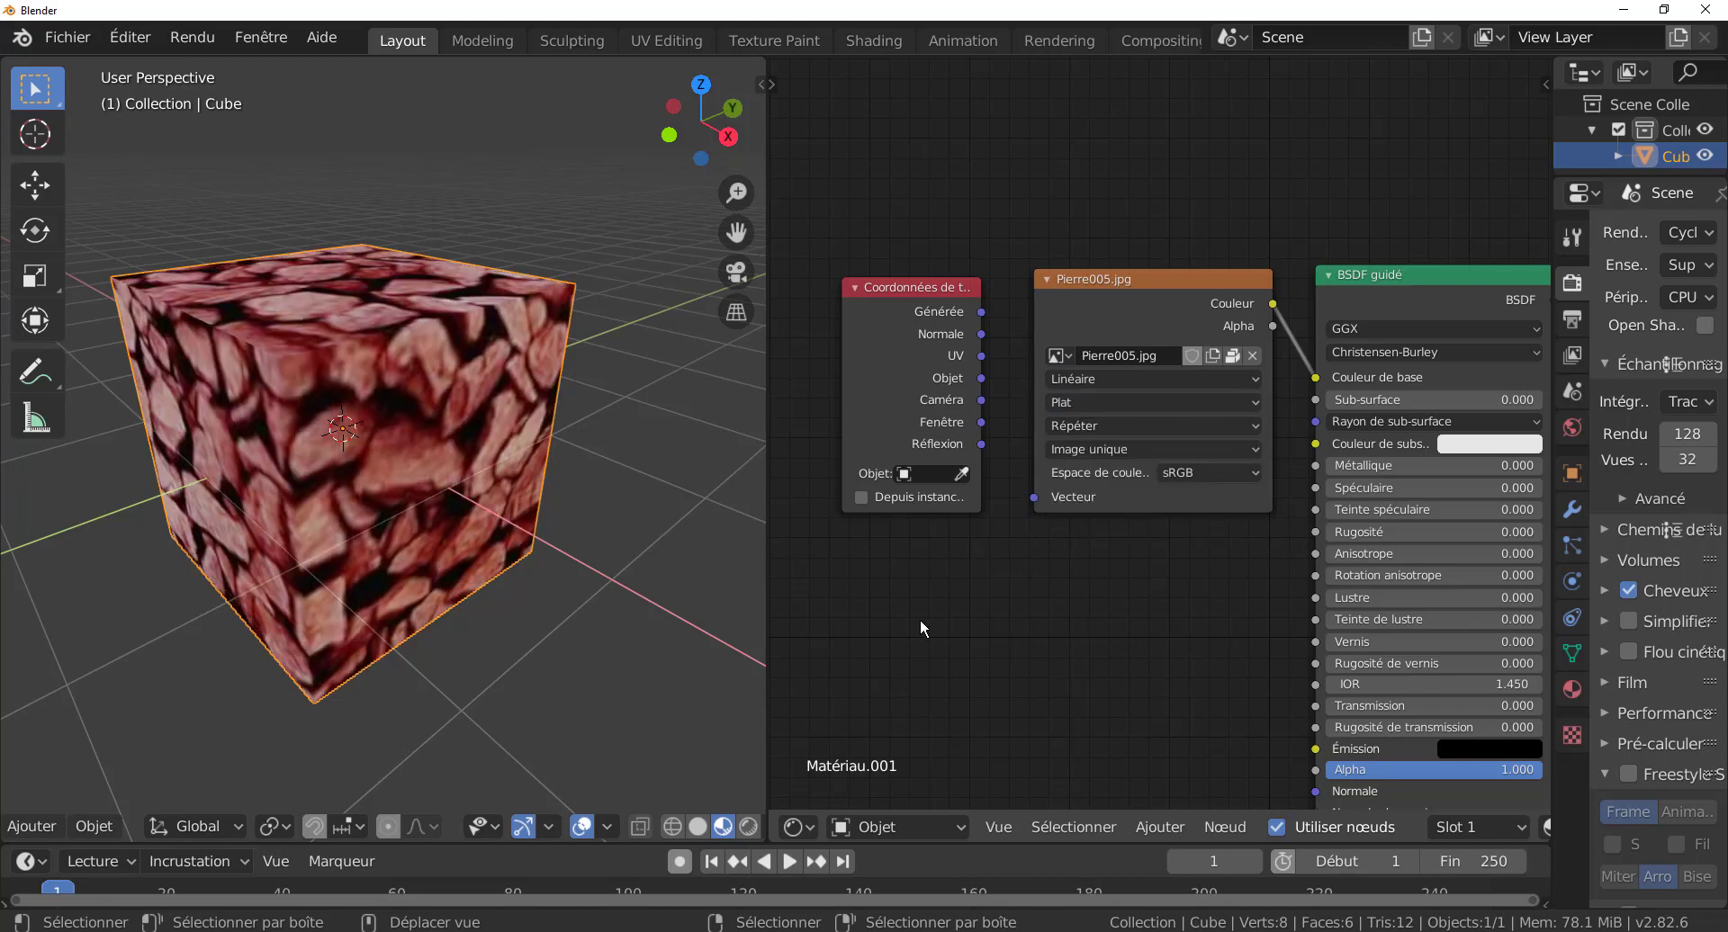
- Move the Coordonnées de texture node farther from the Pierre005.jpg node
scroll(919, 618, down, 2)
mouse_move(1009, 350)
mouse_down()
mouse_move(927, 353)
mouse_move(984, 352)
mouse_up()
middle_drag(919, 558, 956, 560)
- Examine the stone texture on the cube's faces up close and from different angles
scroll(511, 564, up, 3)
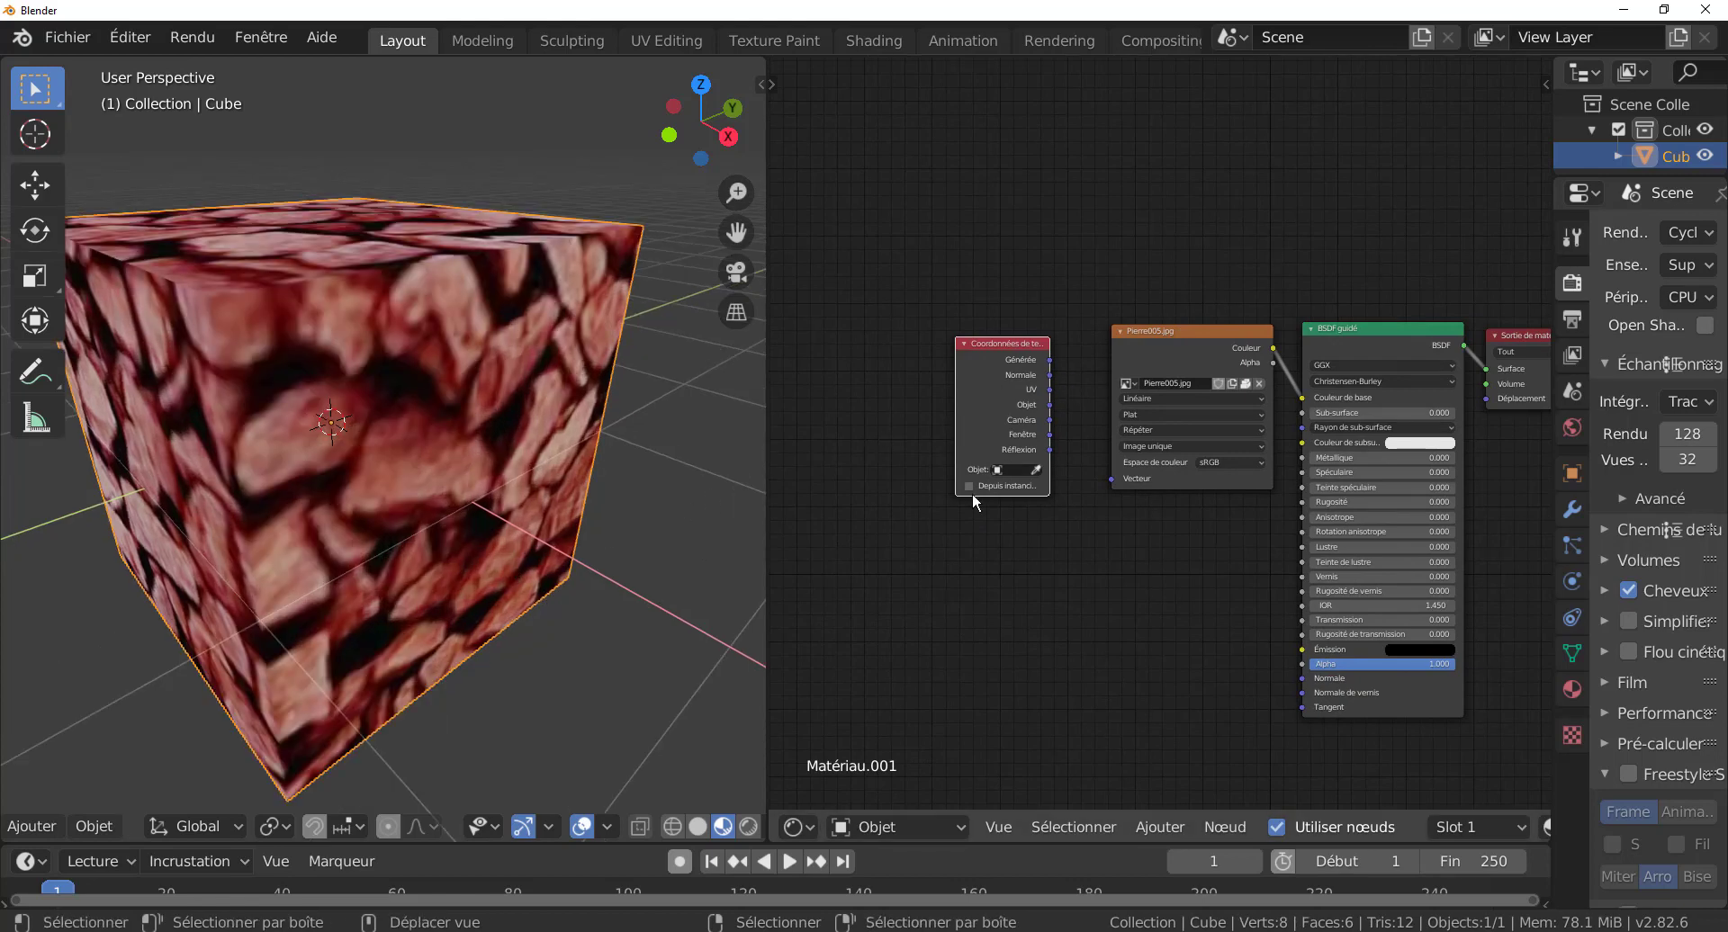
scroll(584, 558, down, 2)
middle_drag(548, 587, 580, 581)
scroll(543, 580, up, 2)
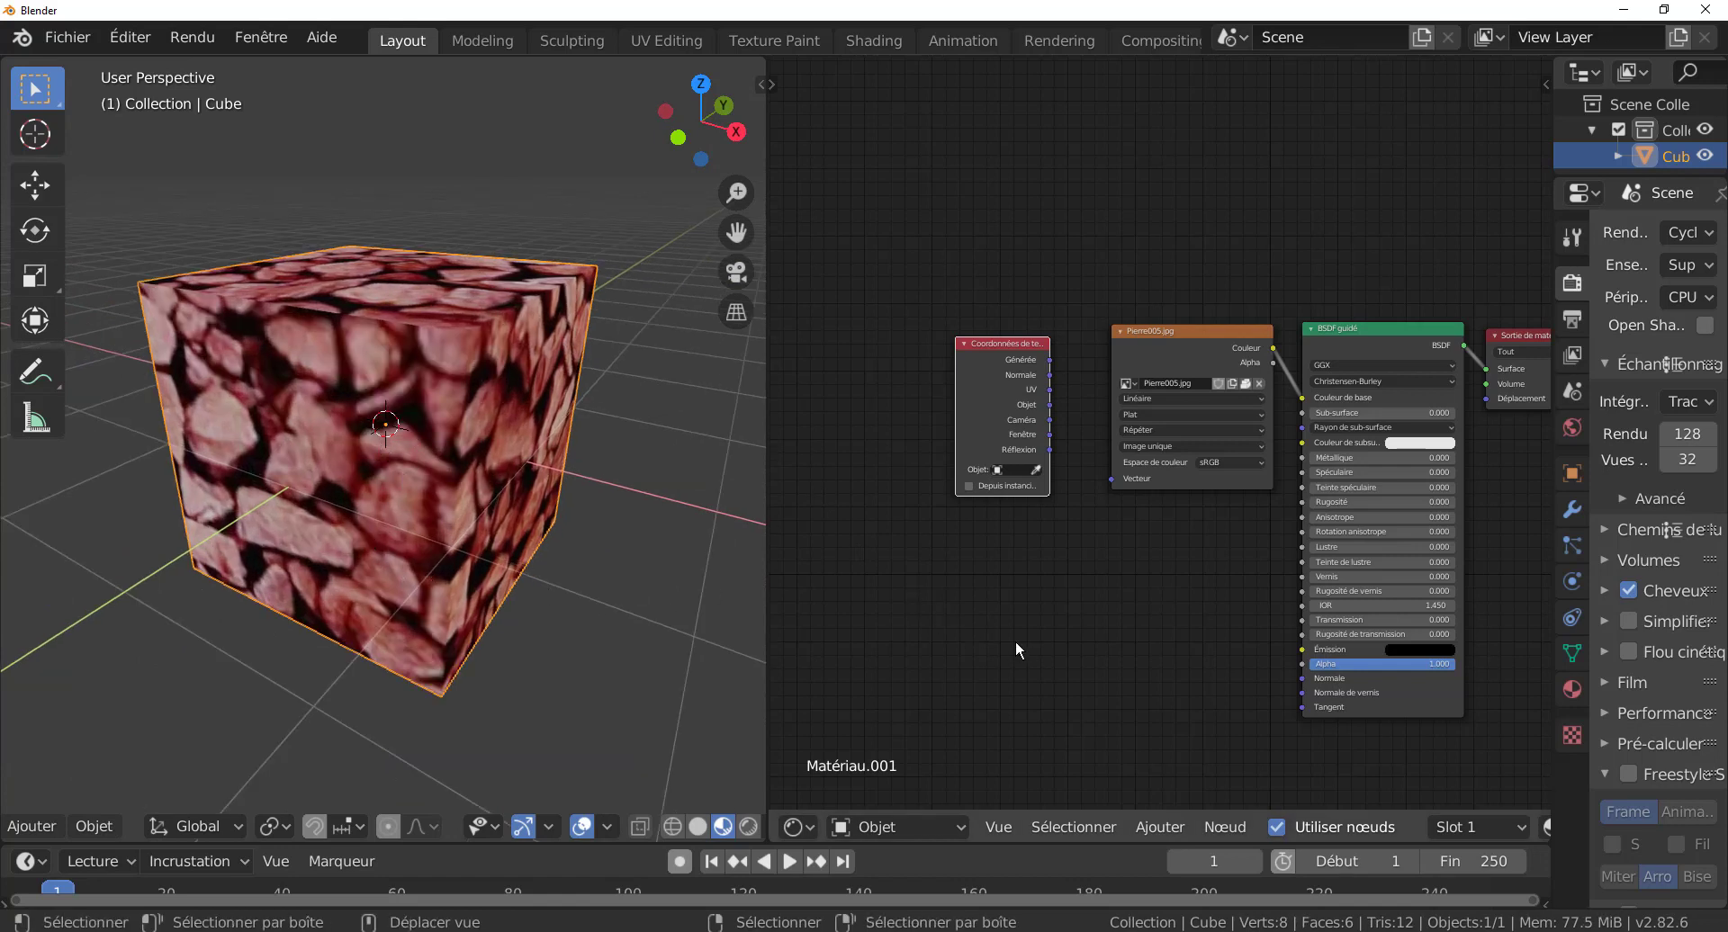
scroll(911, 587, up, 1)
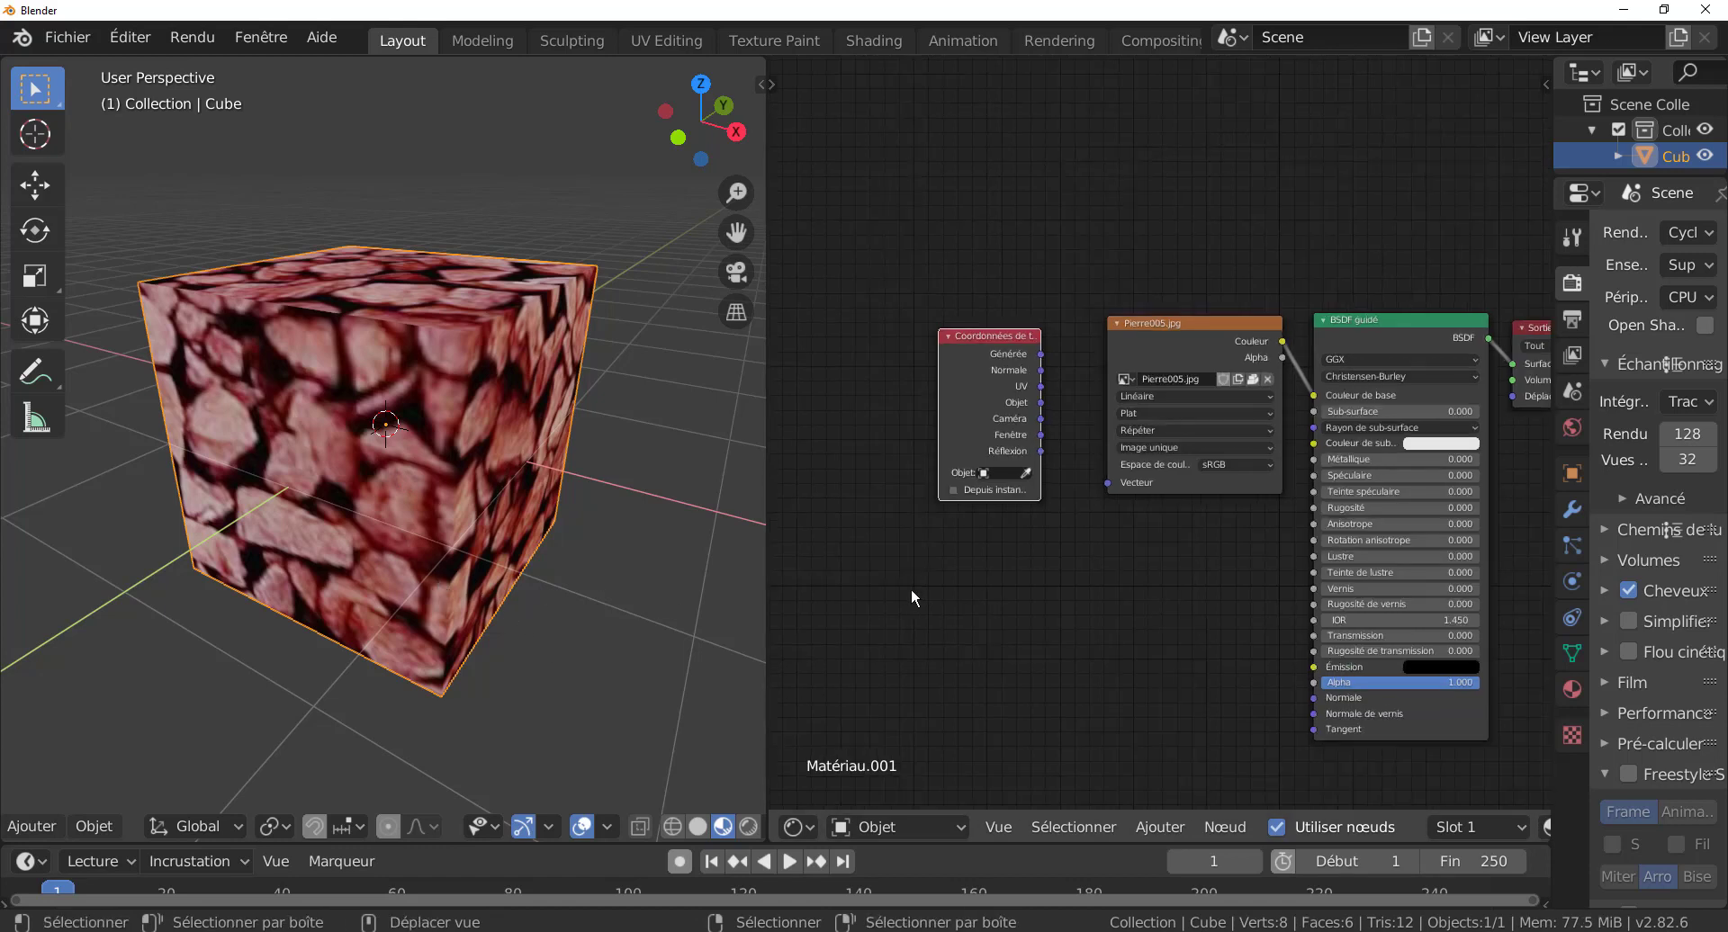
middle_drag(488, 554, 459, 553)
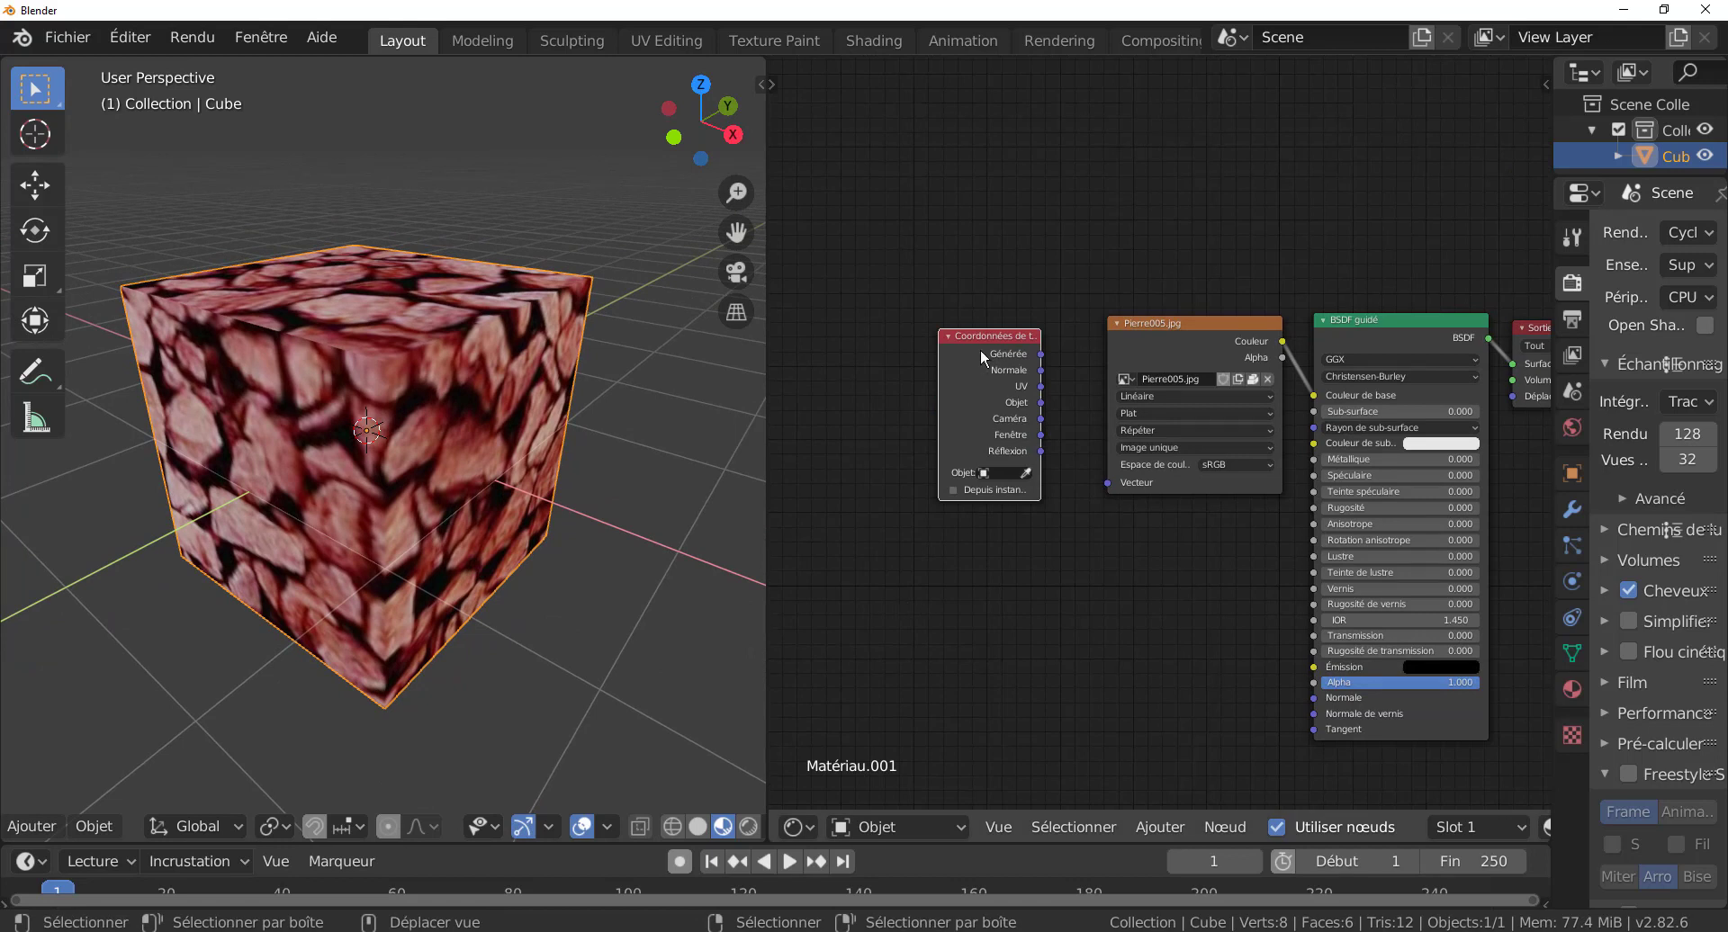
- Shift the Coordonnées de texture and Pierre005.jpg nodes away from BSDF guidé to free up space in the node tree
drag(996, 339, 917, 353)
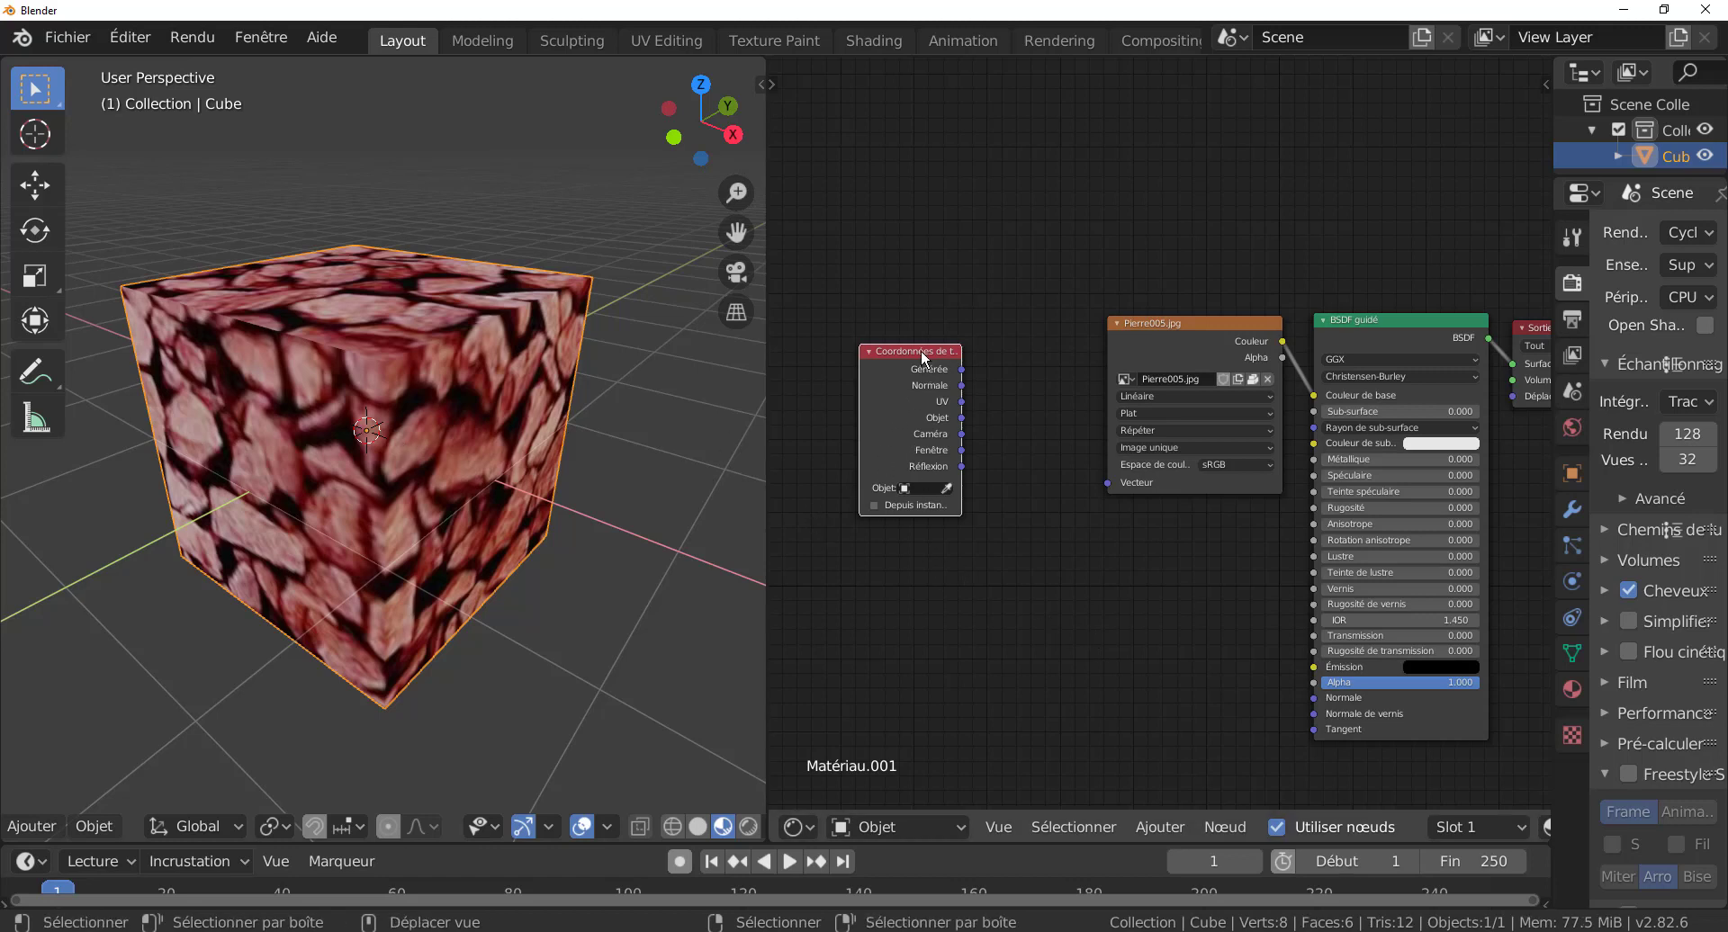
drag(923, 358, 892, 341)
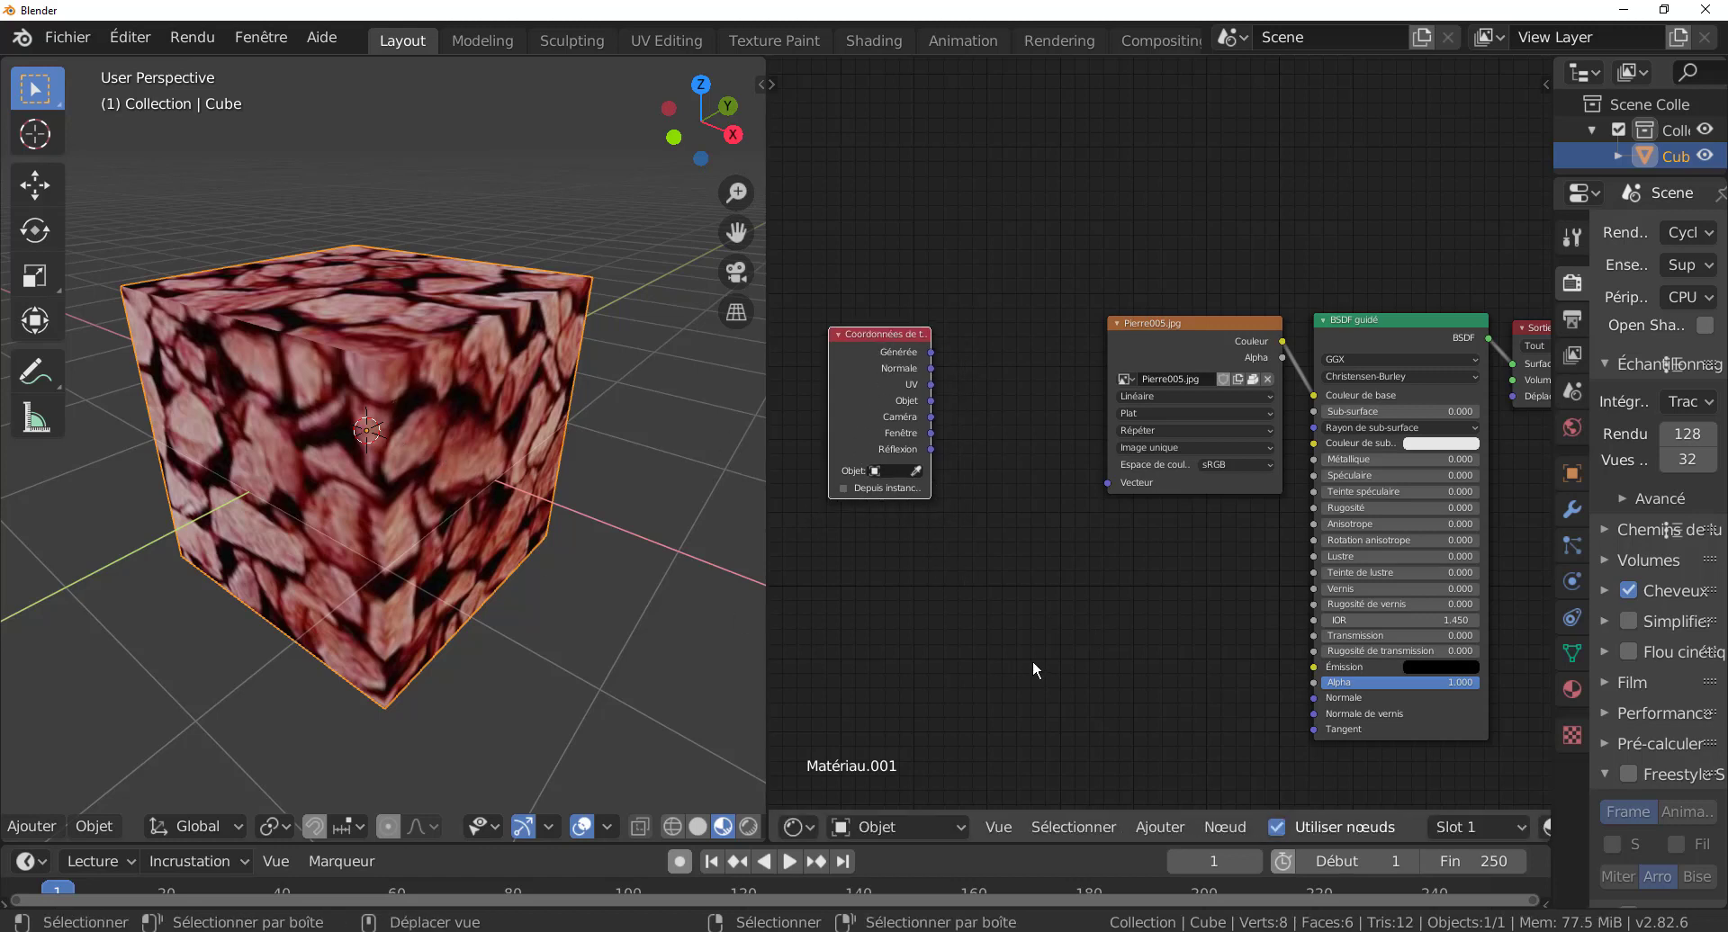
middle_drag(1161, 641, 1102, 631)
drag(1139, 317, 1087, 310)
- Add a Placage vector node to the material's node tree
click(1158, 826)
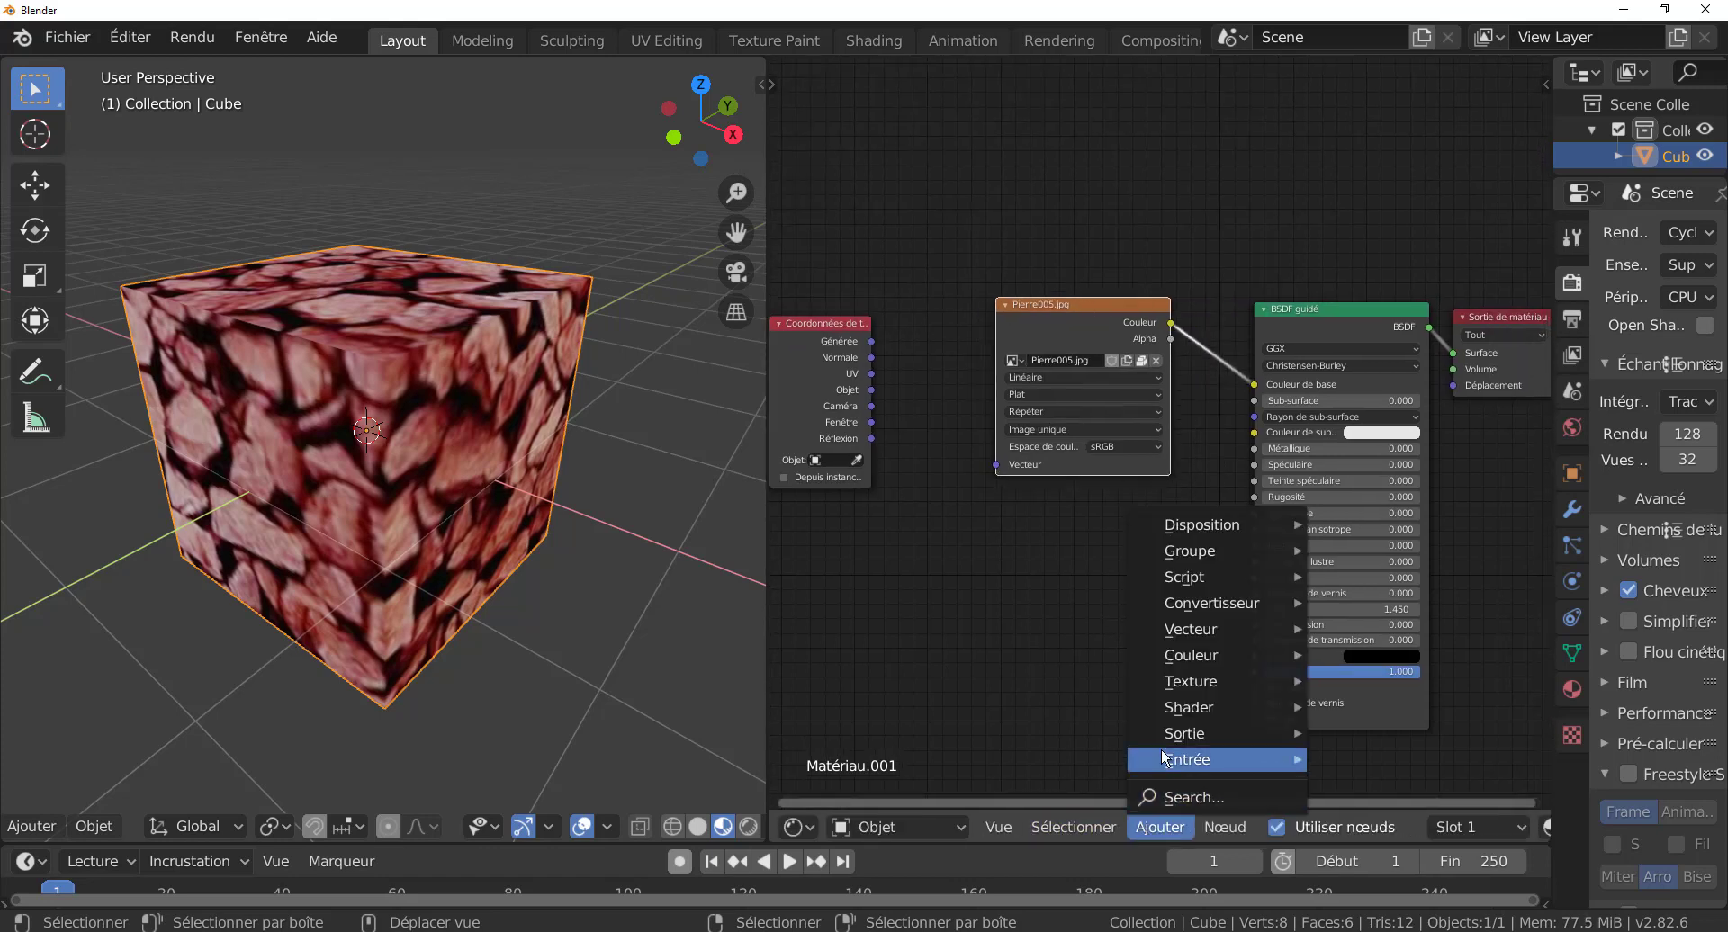
mouse_move(1186, 639)
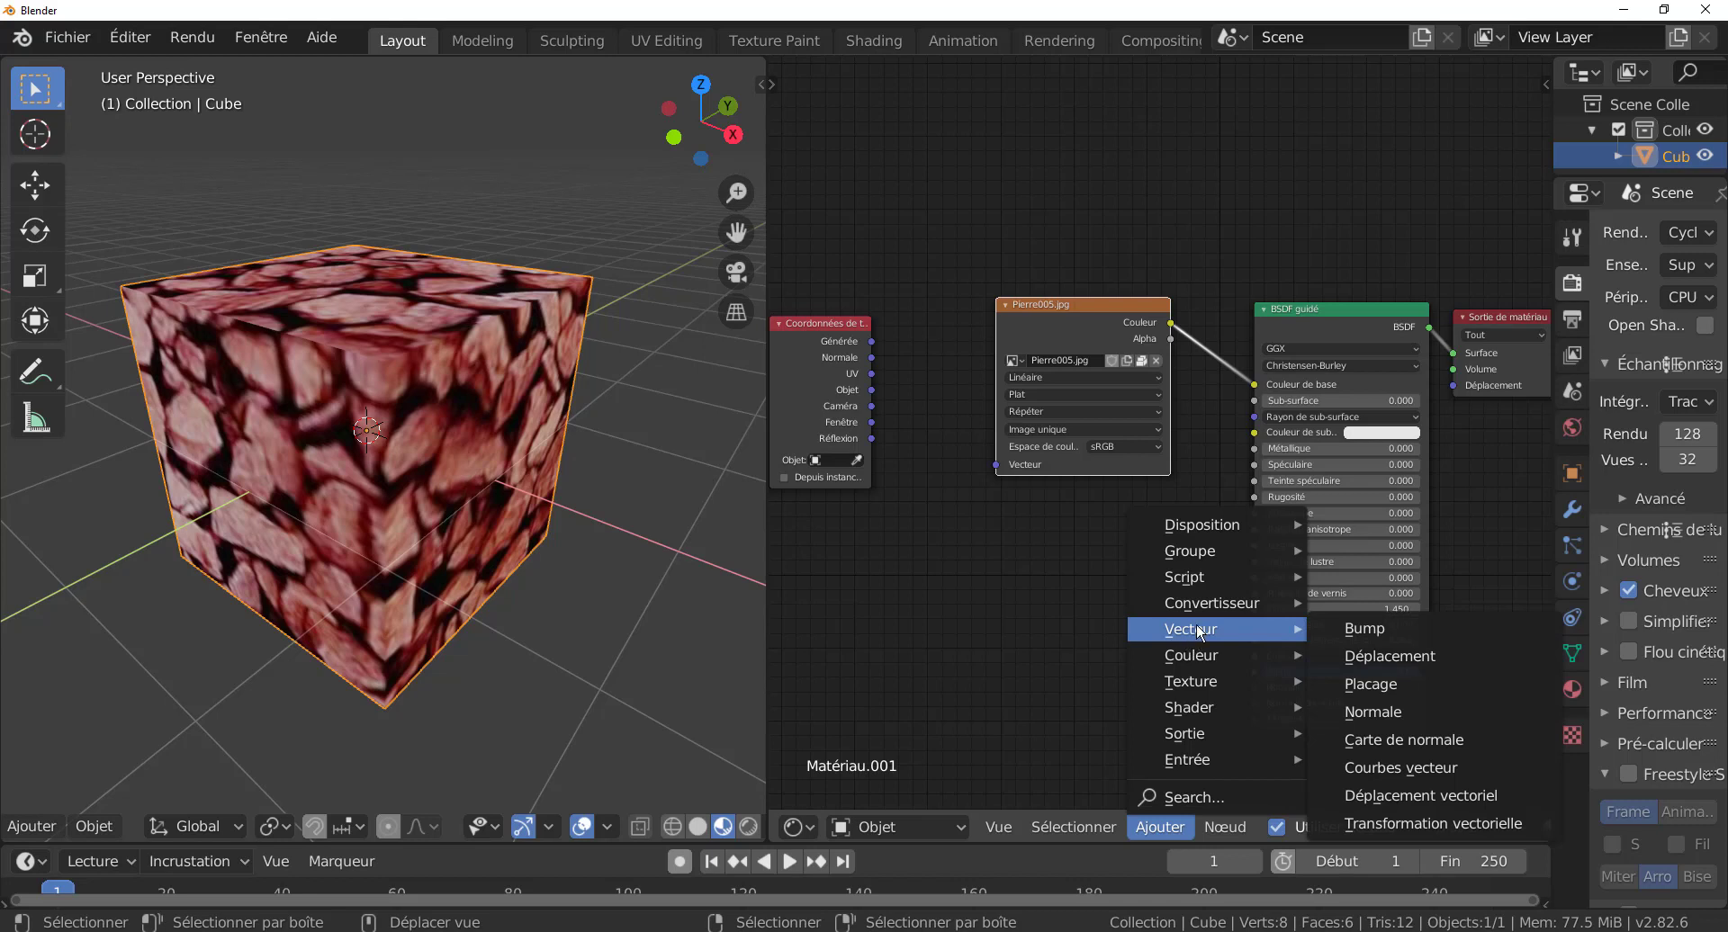
click(1369, 684)
click(1053, 485)
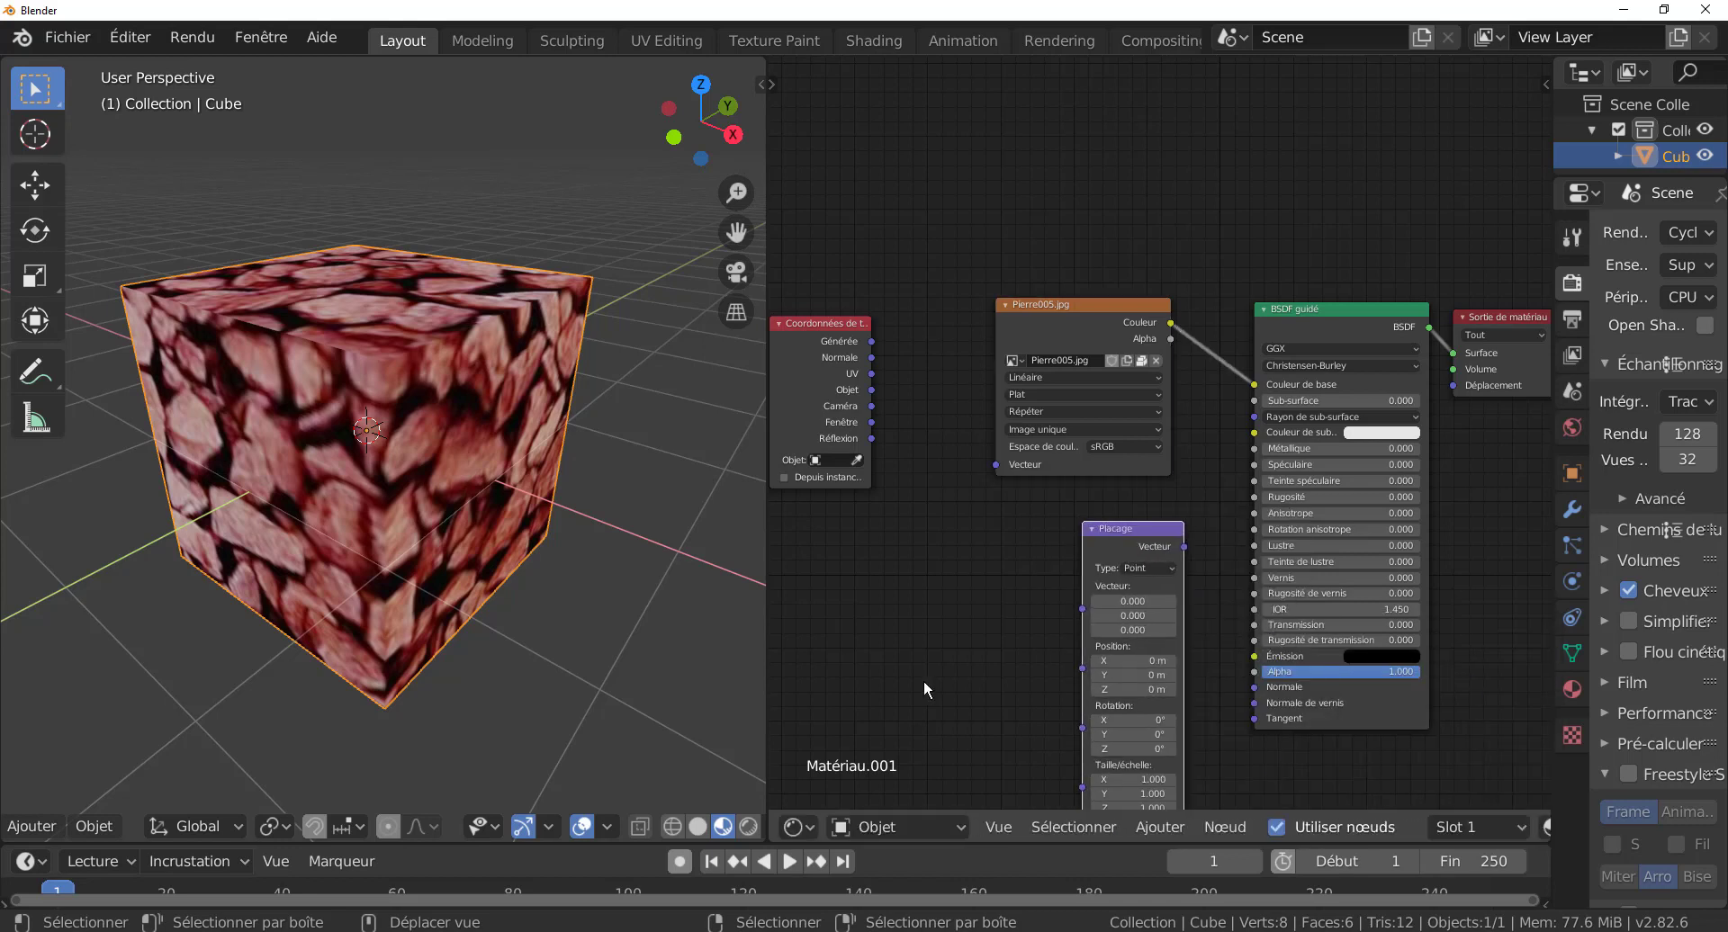
- Place the Placage node between the Coordonnées de texture and Pierre005.jpg nodes and connect its Vecteur output to the image node's Vecteur input
scroll(1079, 441, down, 1)
drag(1109, 332, 1105, 345)
drag(904, 344, 849, 420)
drag(1136, 507, 939, 323)
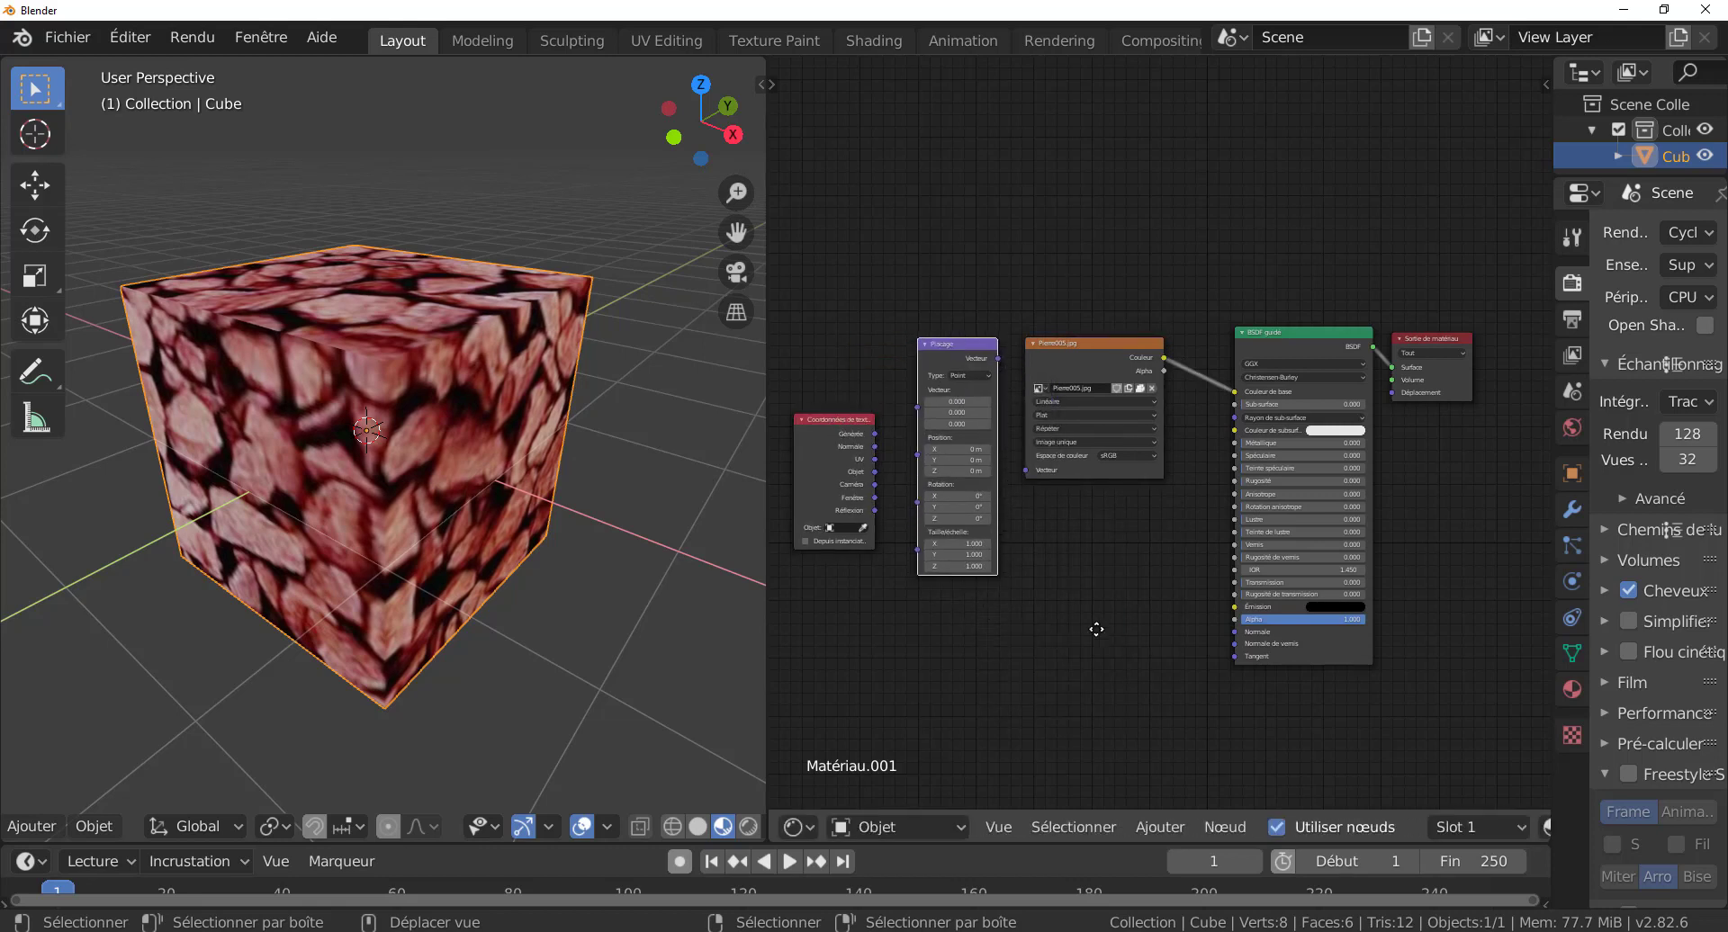
scroll(1092, 532, up, 3)
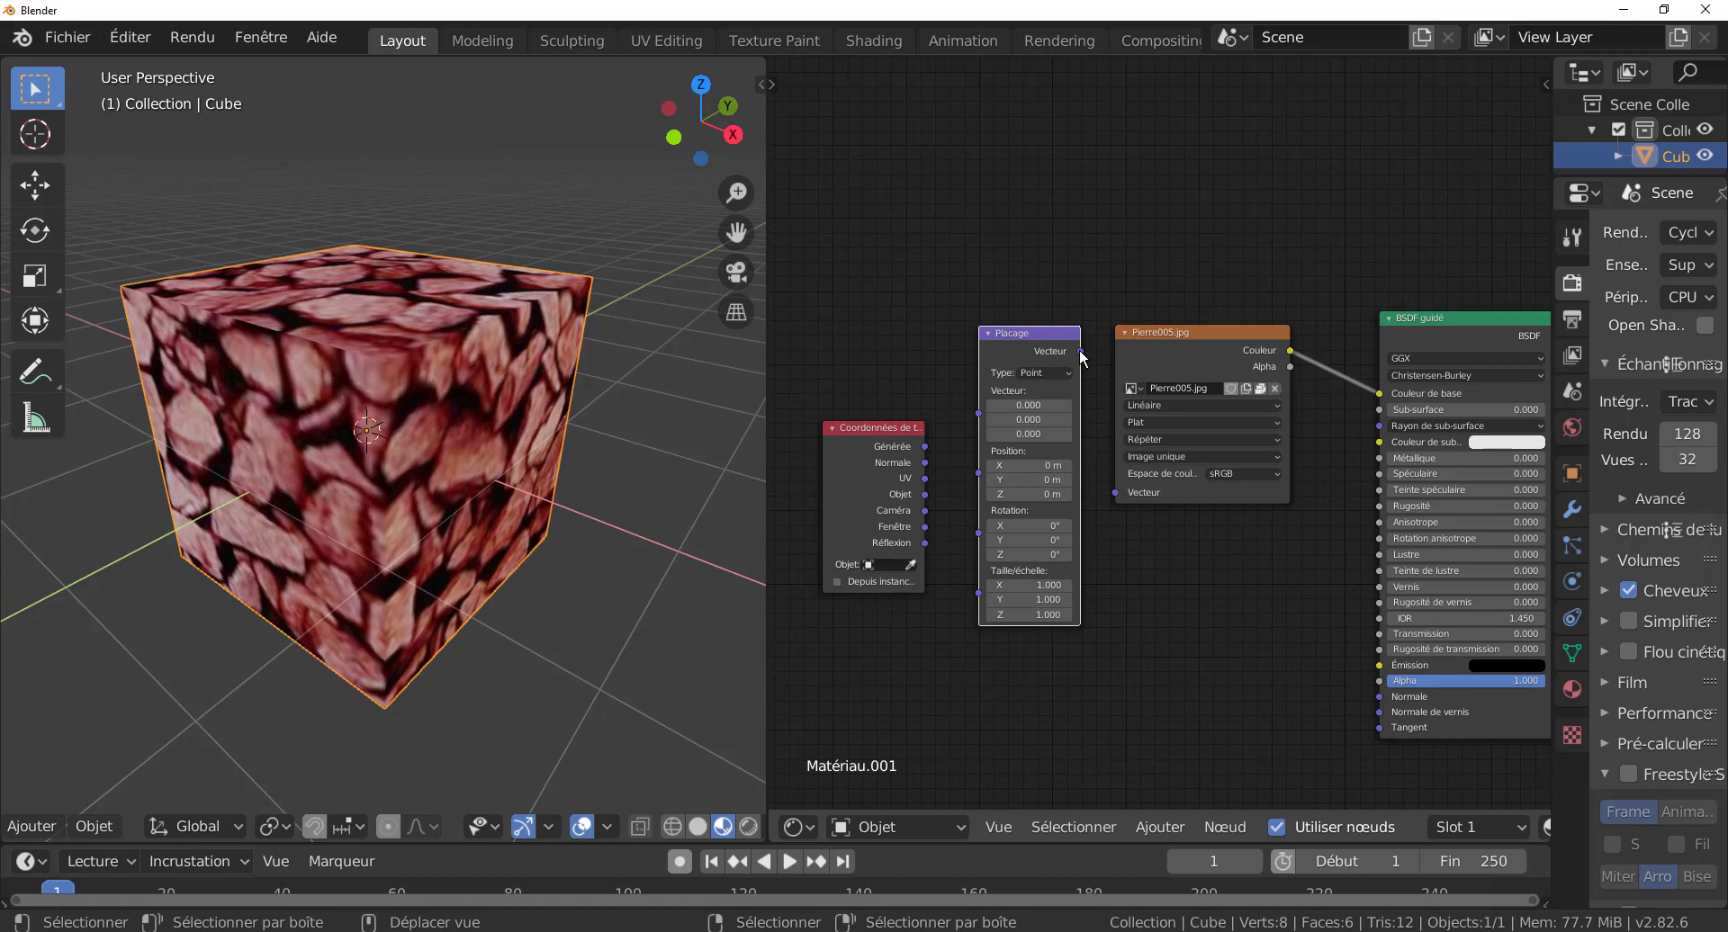
drag(1080, 351, 1125, 495)
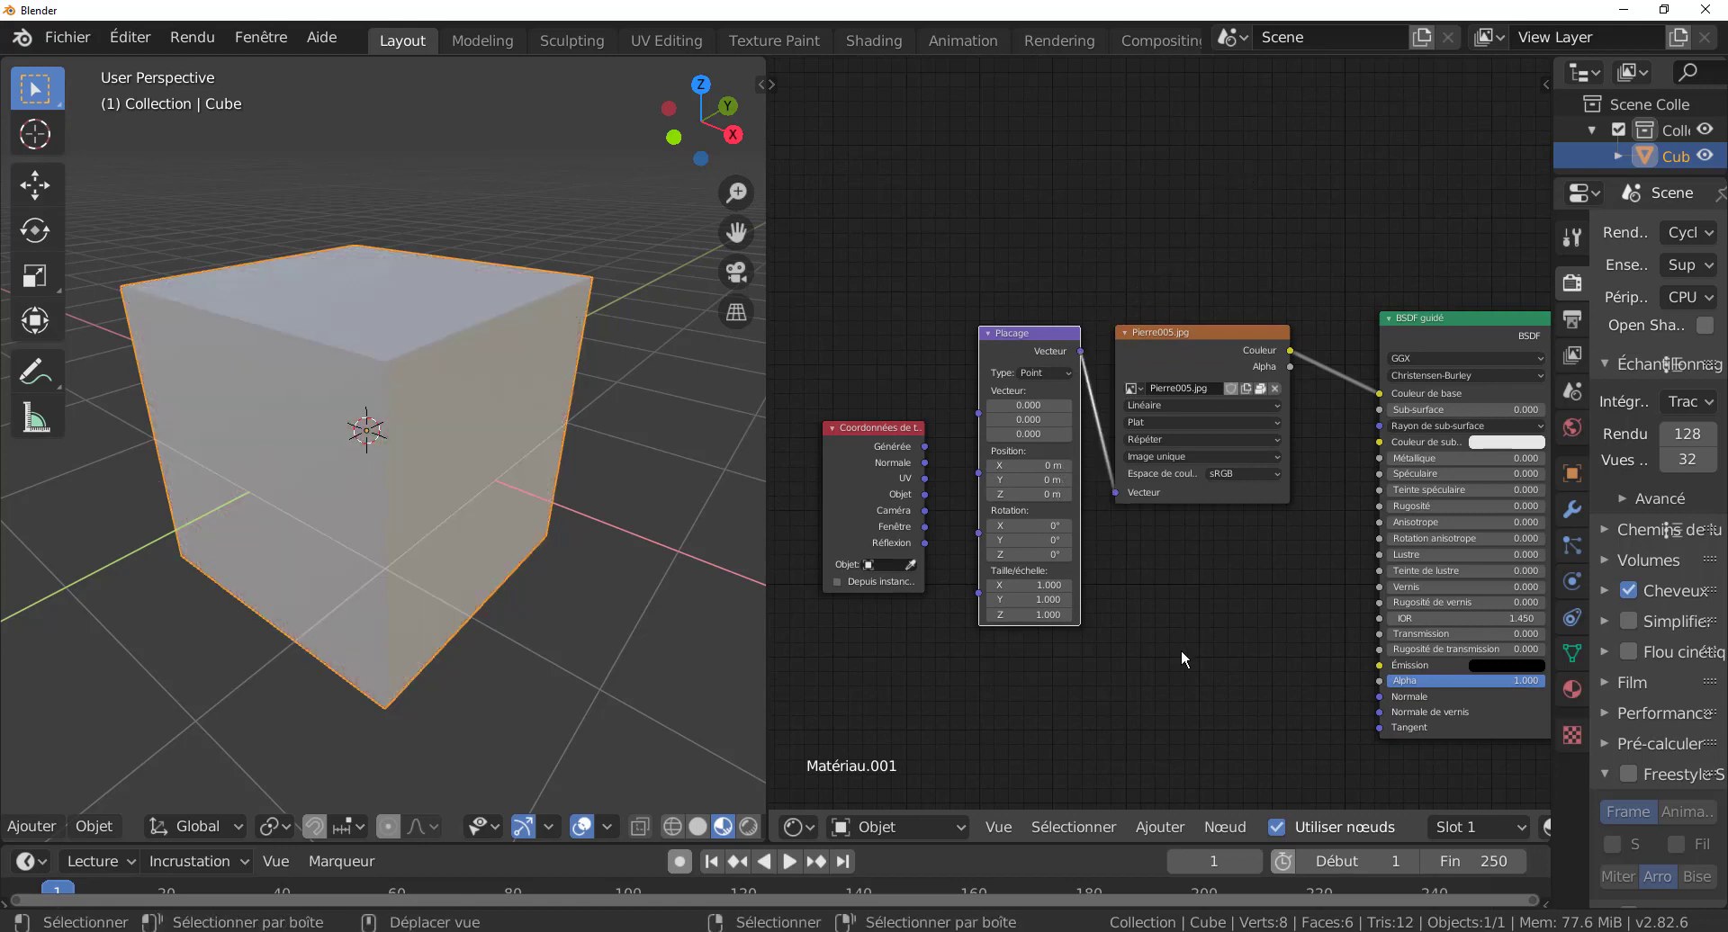
- Connect the UV output of Coordonnées de texture to Placage's Vecteur input and move Coordonnées de texture up beside the Placage node
middle_drag(1141, 687, 1253, 683)
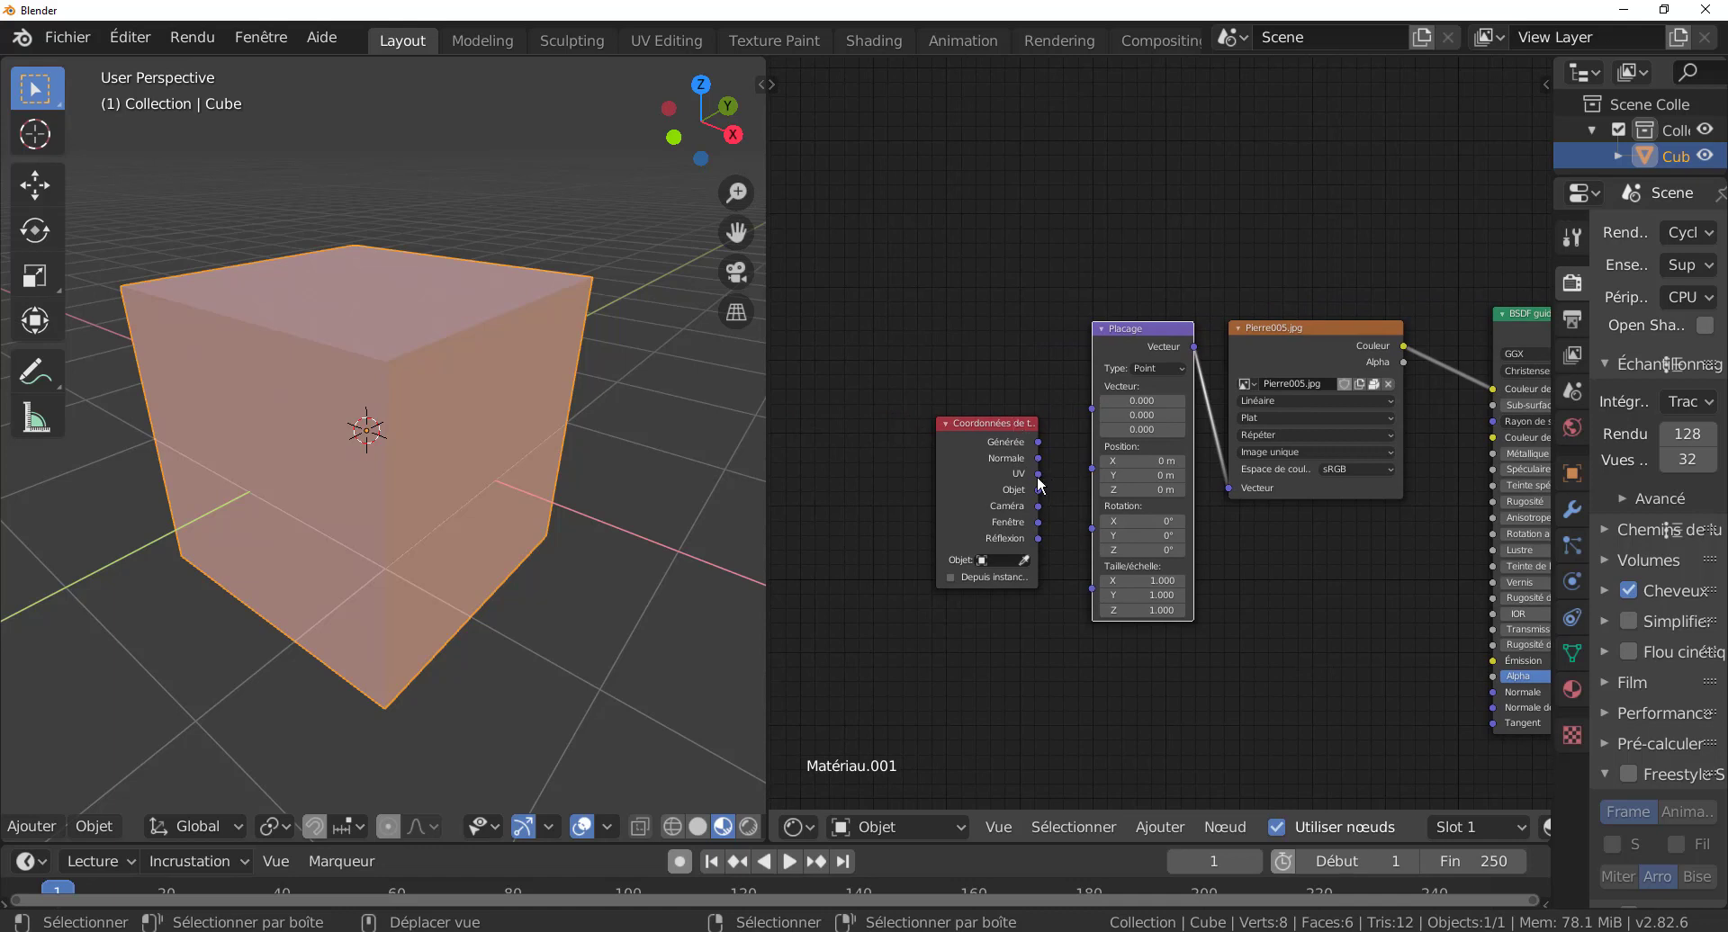
mouse_move(1038, 475)
mouse_down()
mouse_move(1119, 246)
mouse_move(1059, 508)
mouse_move(1089, 485)
mouse_move(1096, 408)
mouse_up()
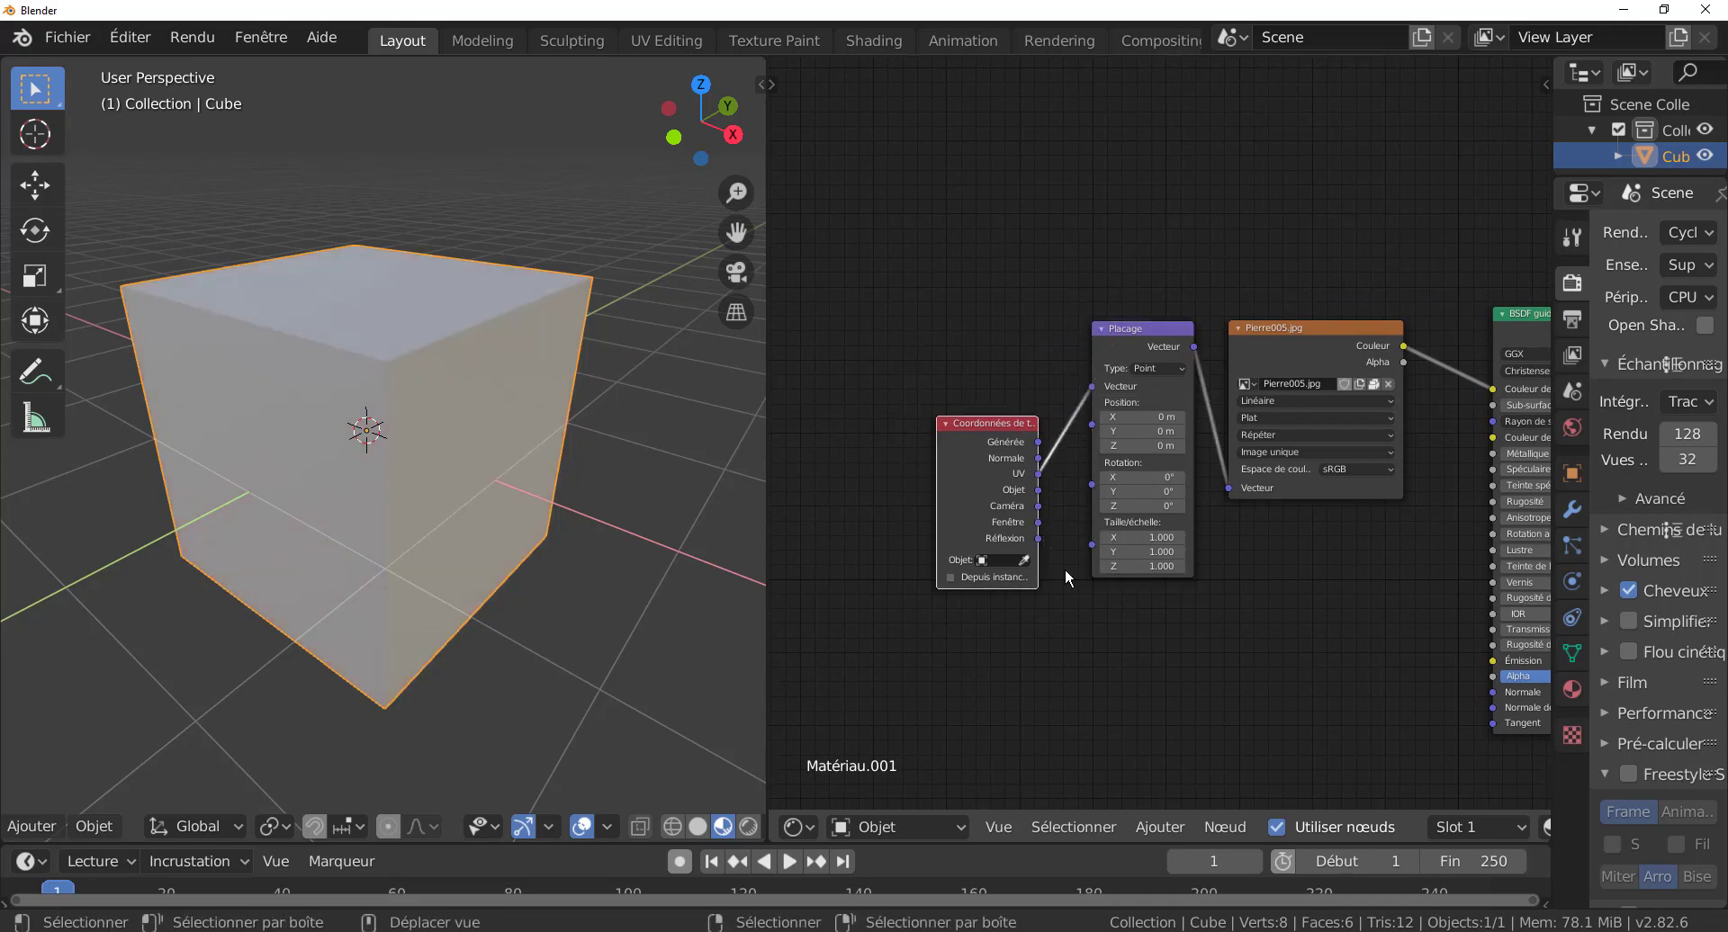
scroll(1104, 609, up, 1)
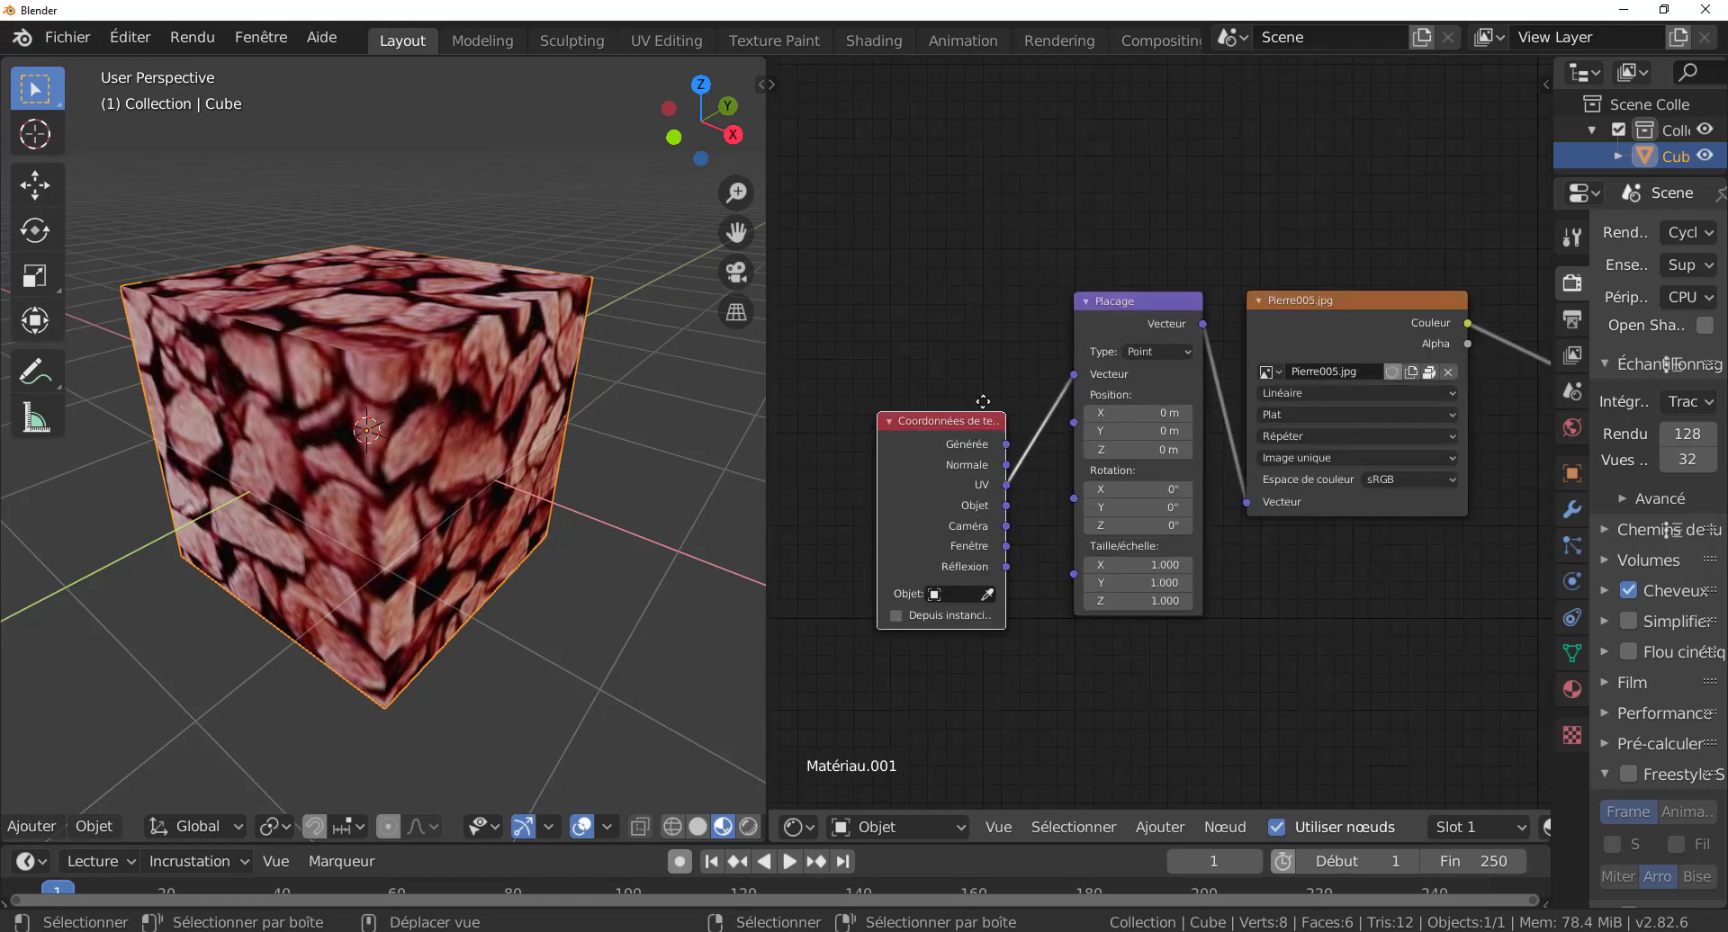
key(g)
click(1012, 288)
middle_drag(1291, 614, 1269, 593)
scroll(1197, 650, up, 1)
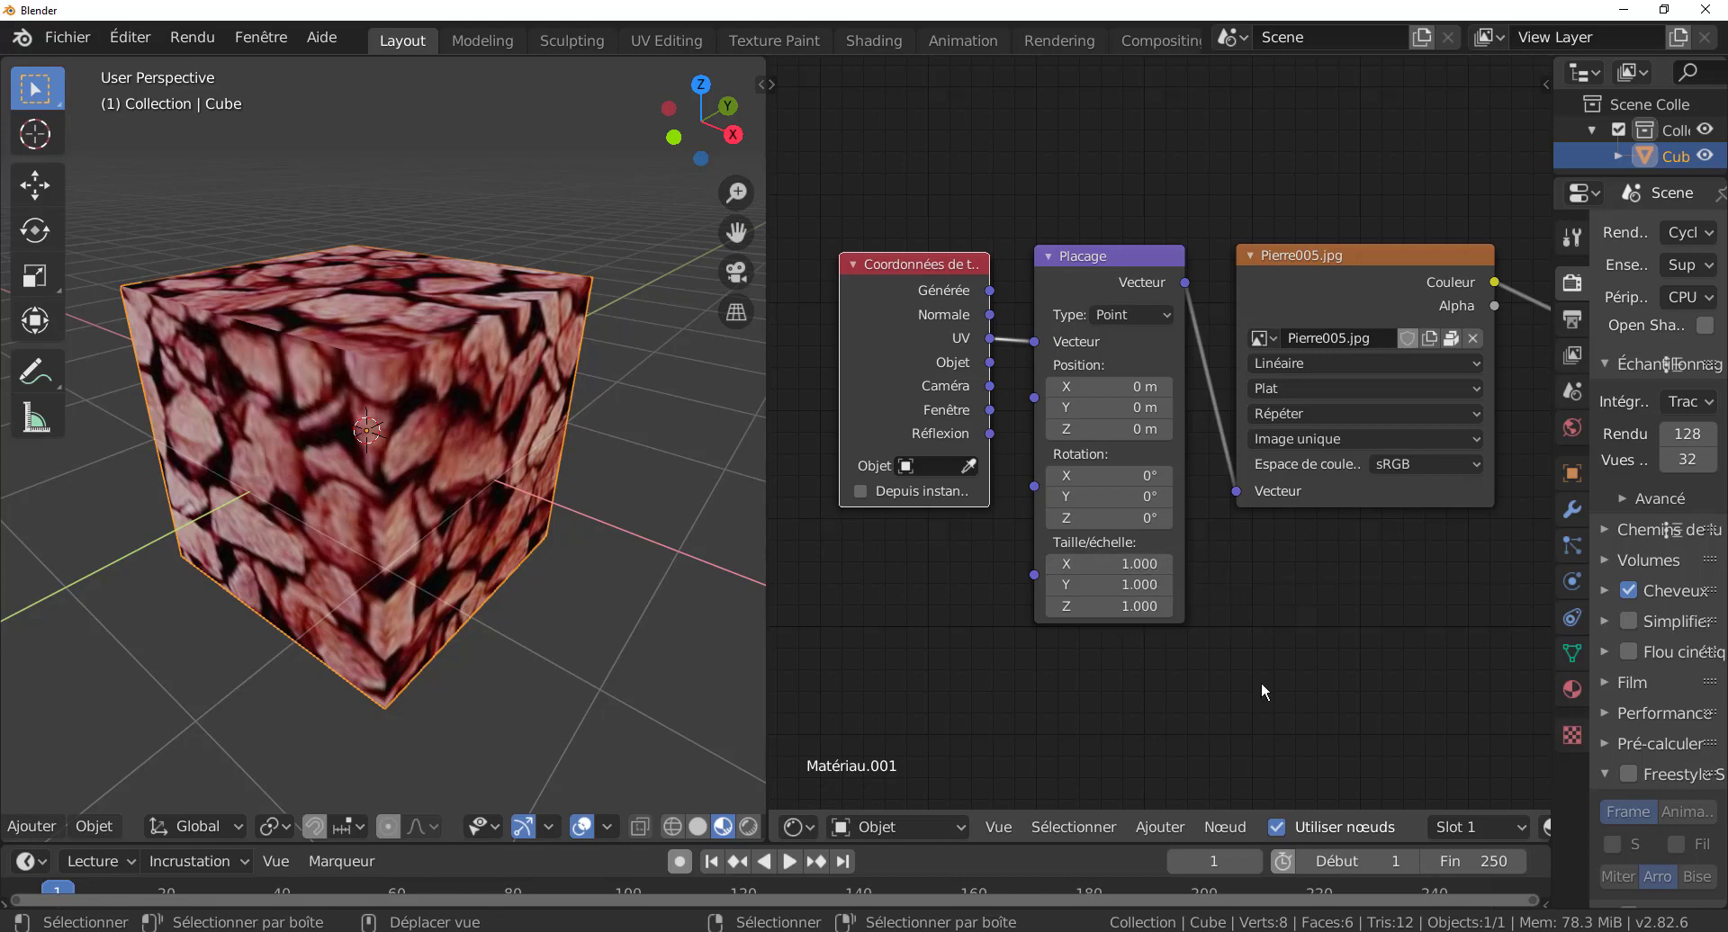
- Add a Valeur input node below Coordonnées de texture and connect its output to Placage's Taille/échelle input
click(1208, 829)
mouse_move(1163, 826)
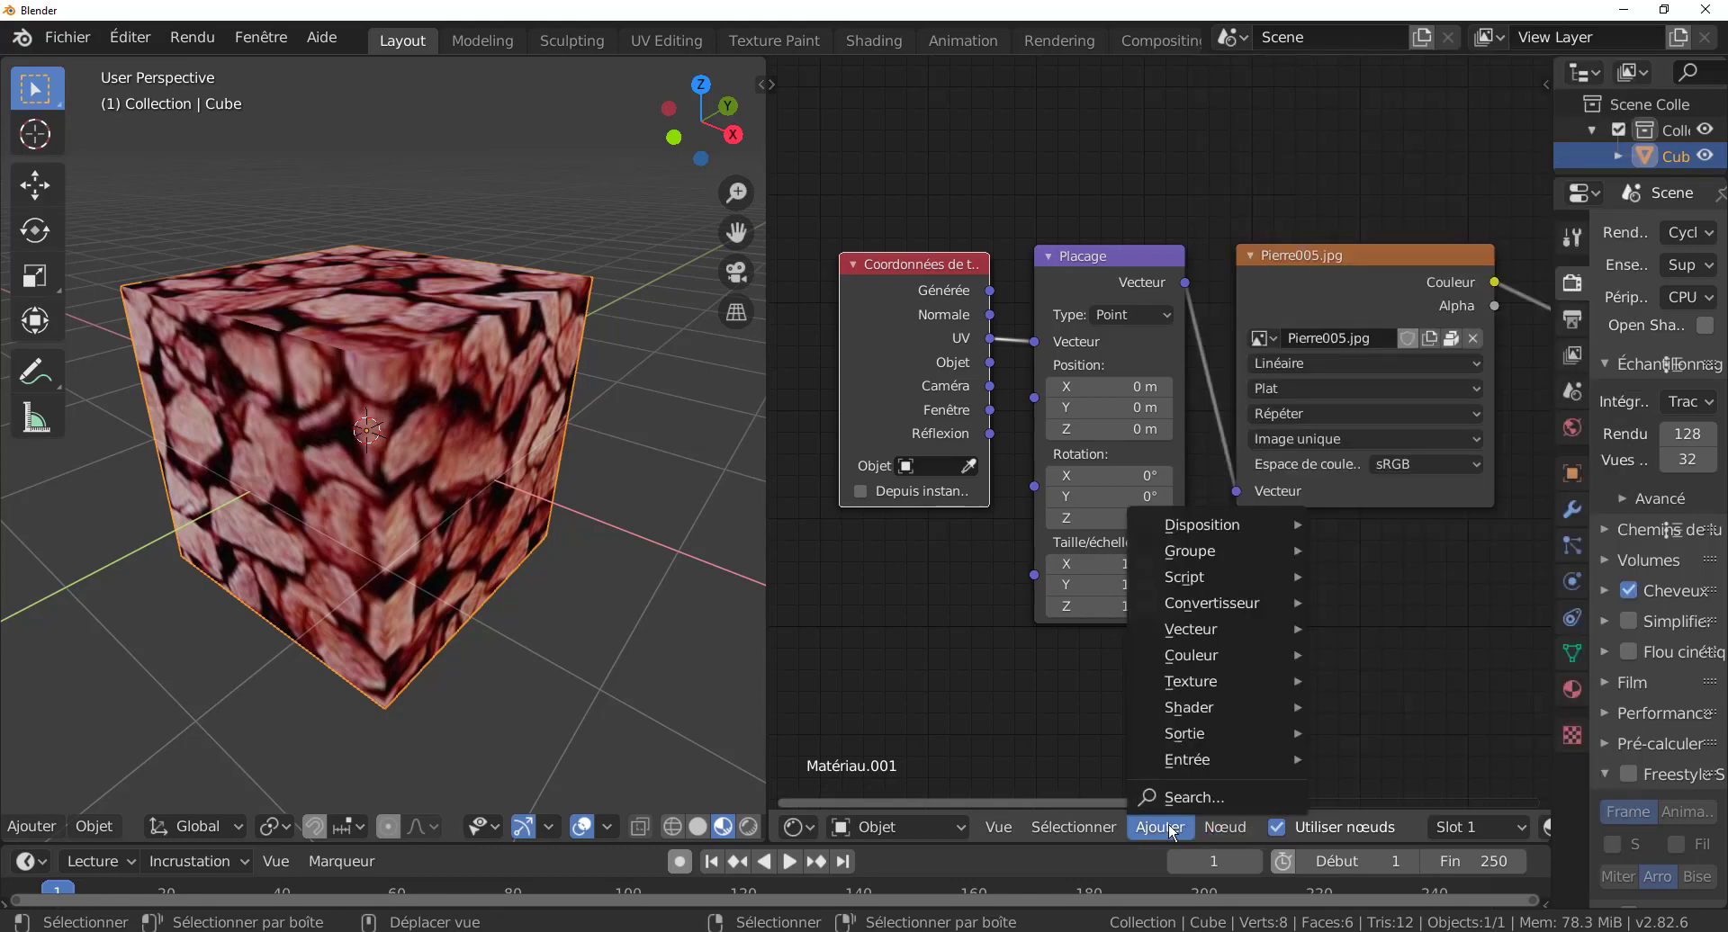
mouse_move(1188, 761)
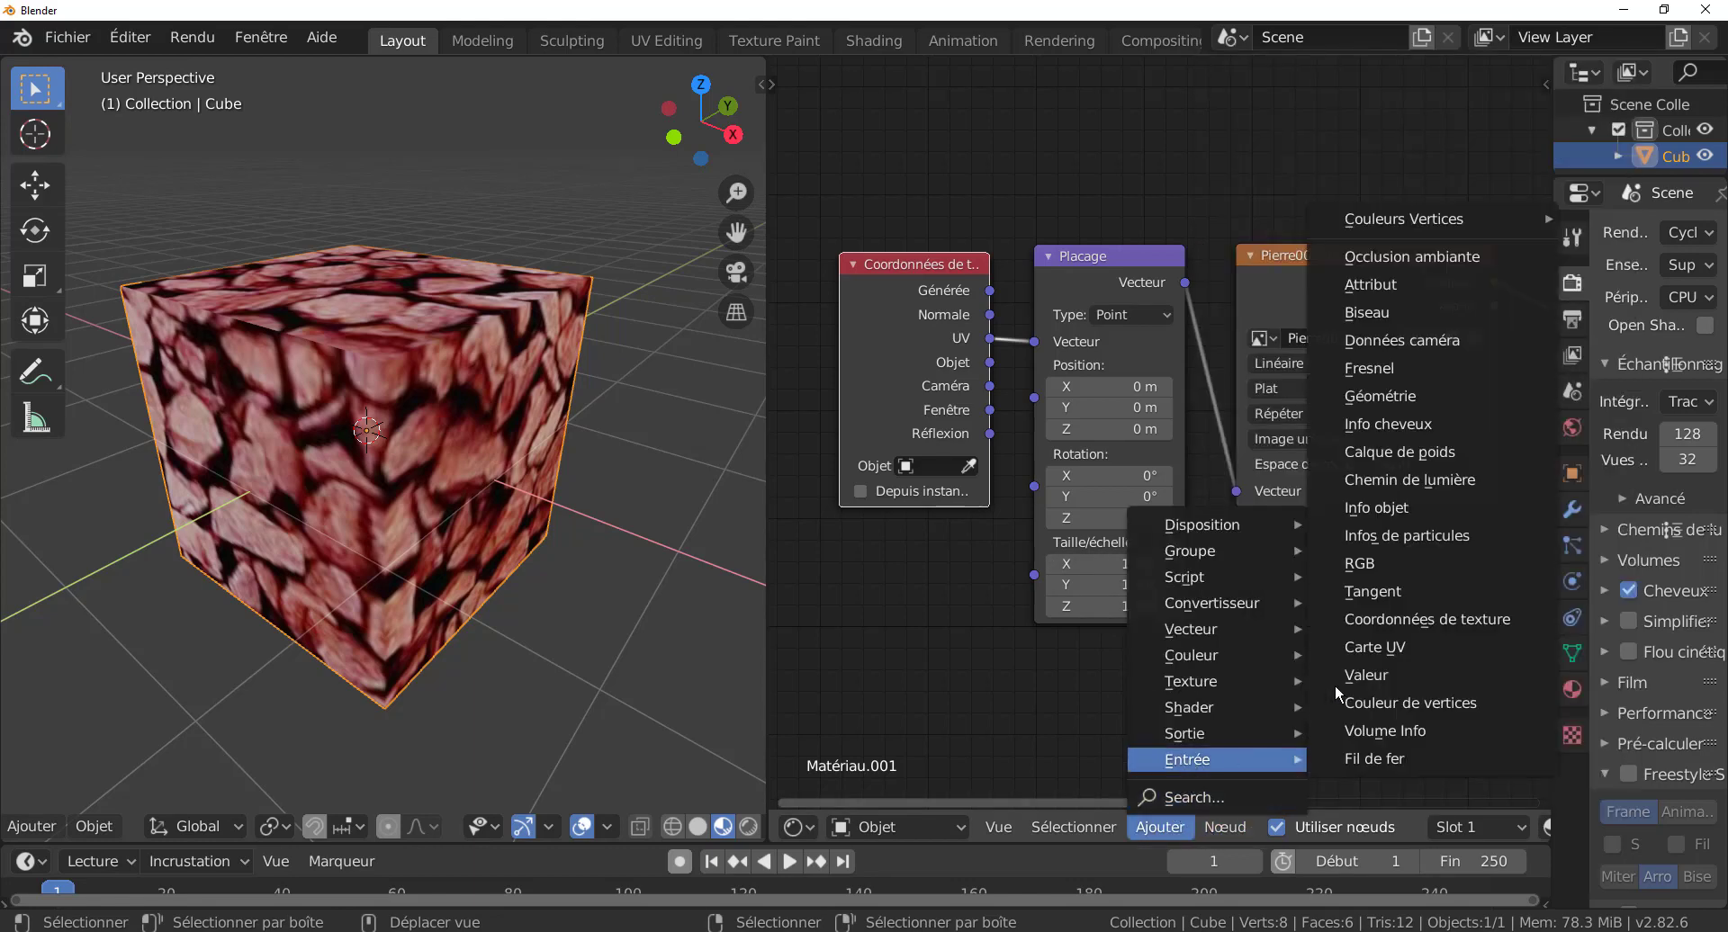
click(1391, 675)
click(953, 608)
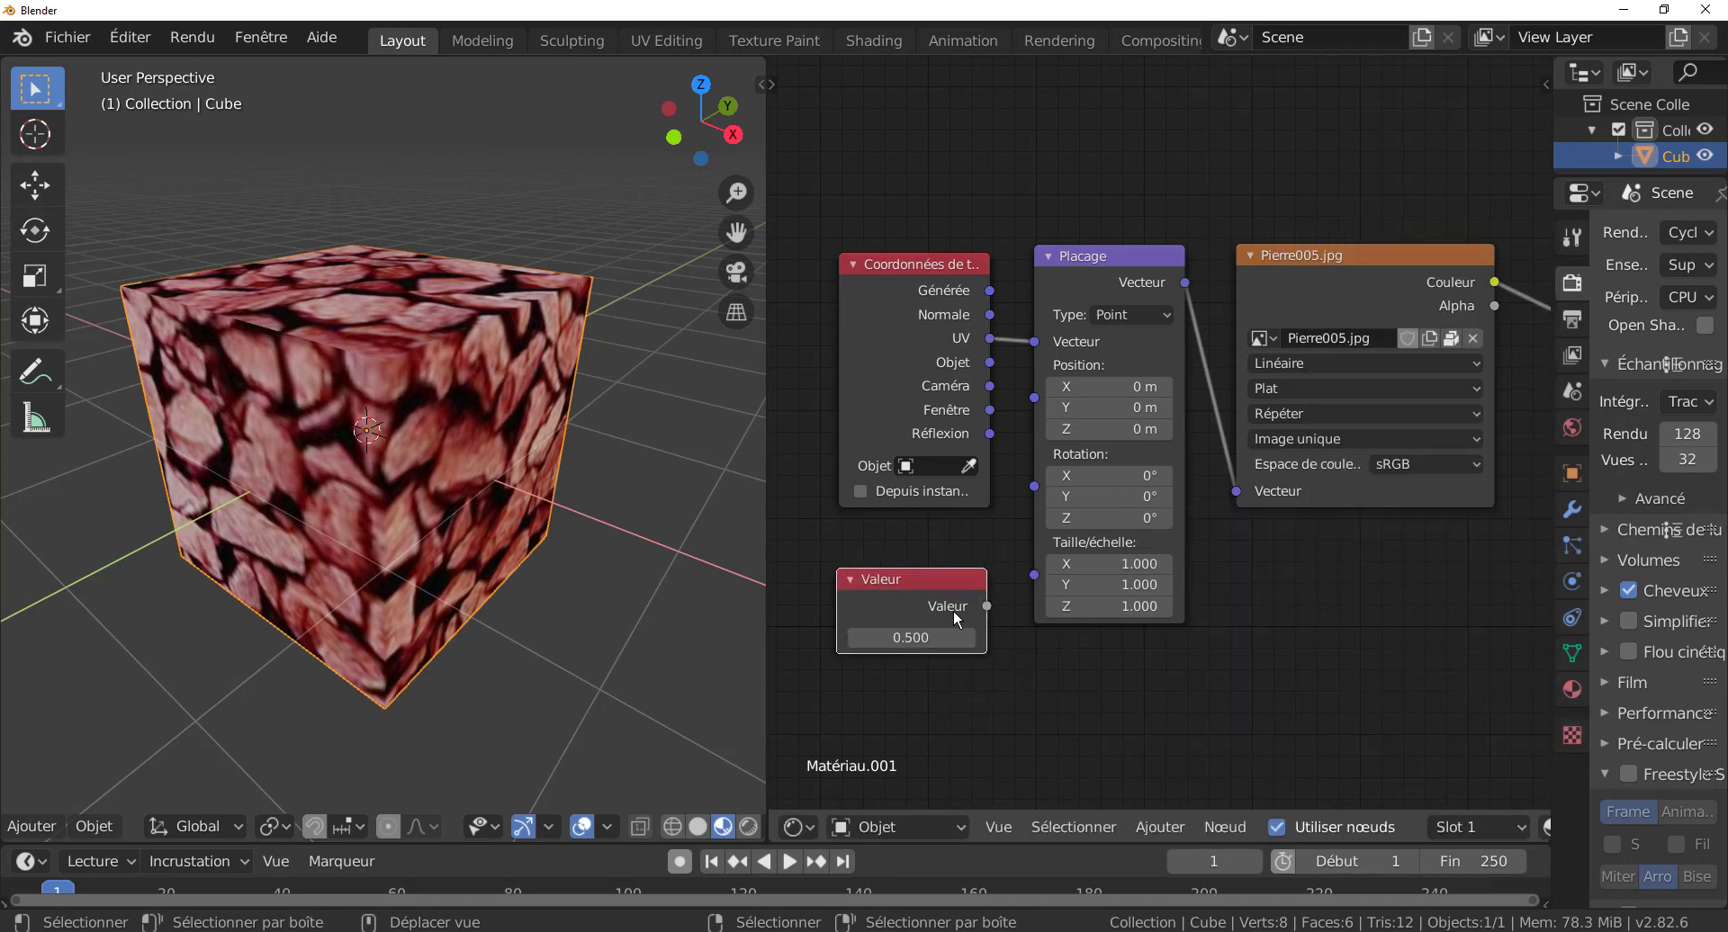
mouse_move(987, 605)
mouse_down()
mouse_move(1058, 464)
mouse_move(1053, 569)
mouse_up()
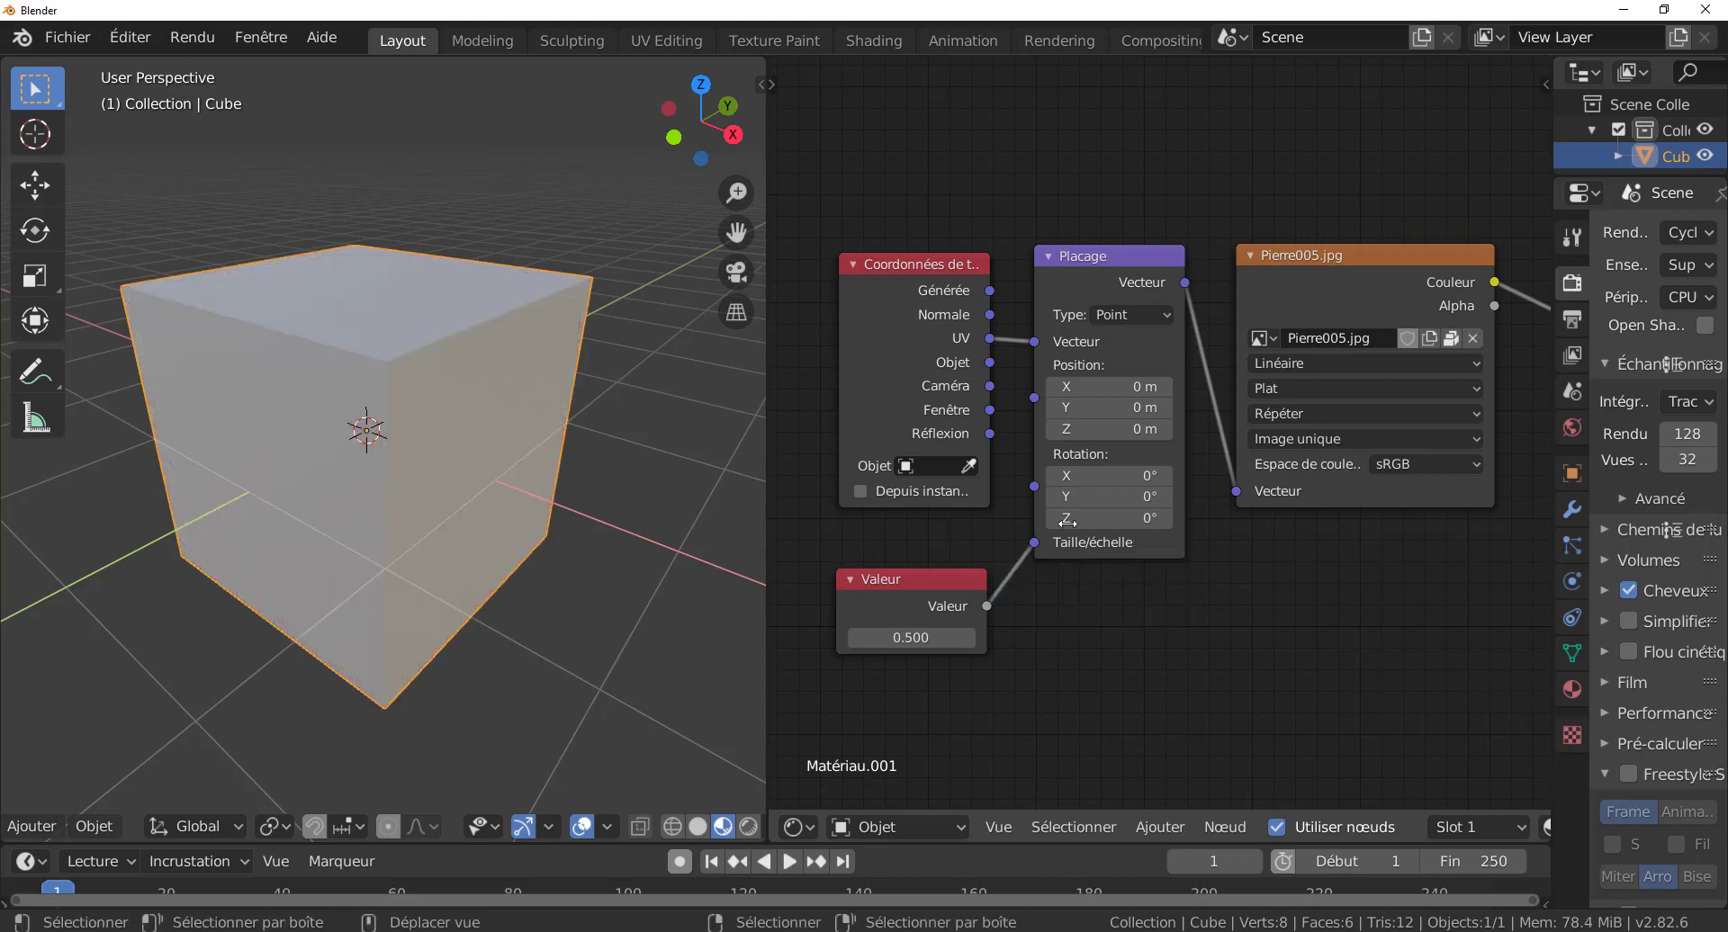
- Set the Valeur node to 4.8 to scale the stone texture on the cube
middle_drag(1152, 680, 1192, 678)
middle_drag(592, 603, 609, 640)
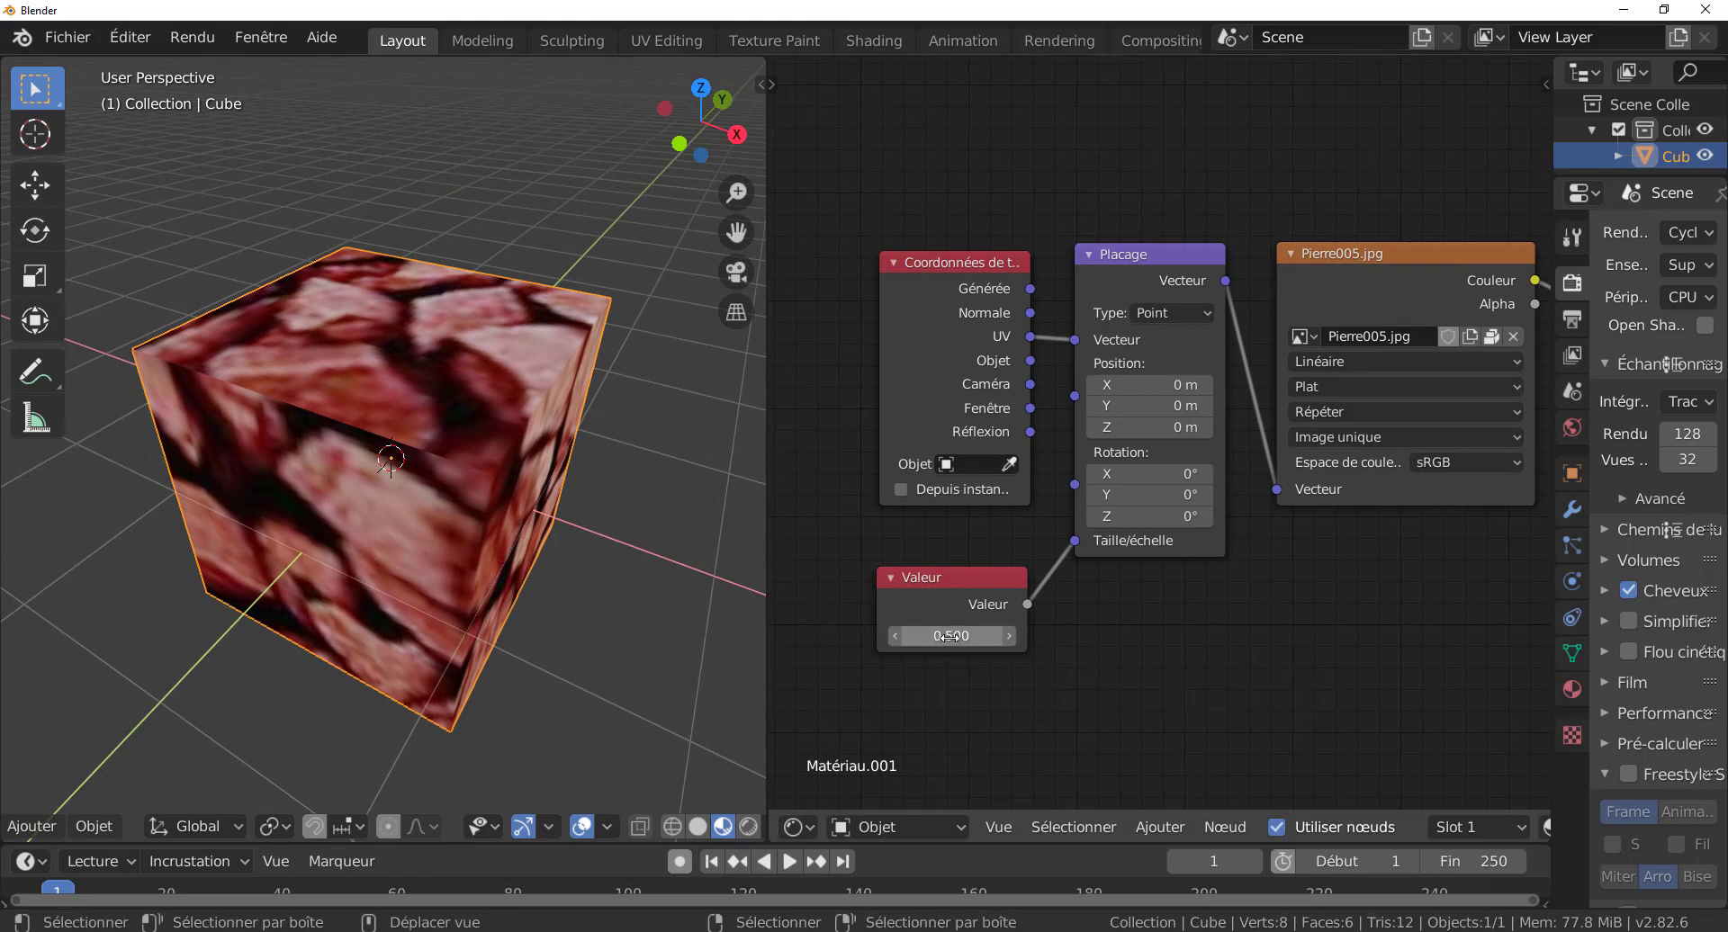
drag(949, 636, 1026, 636)
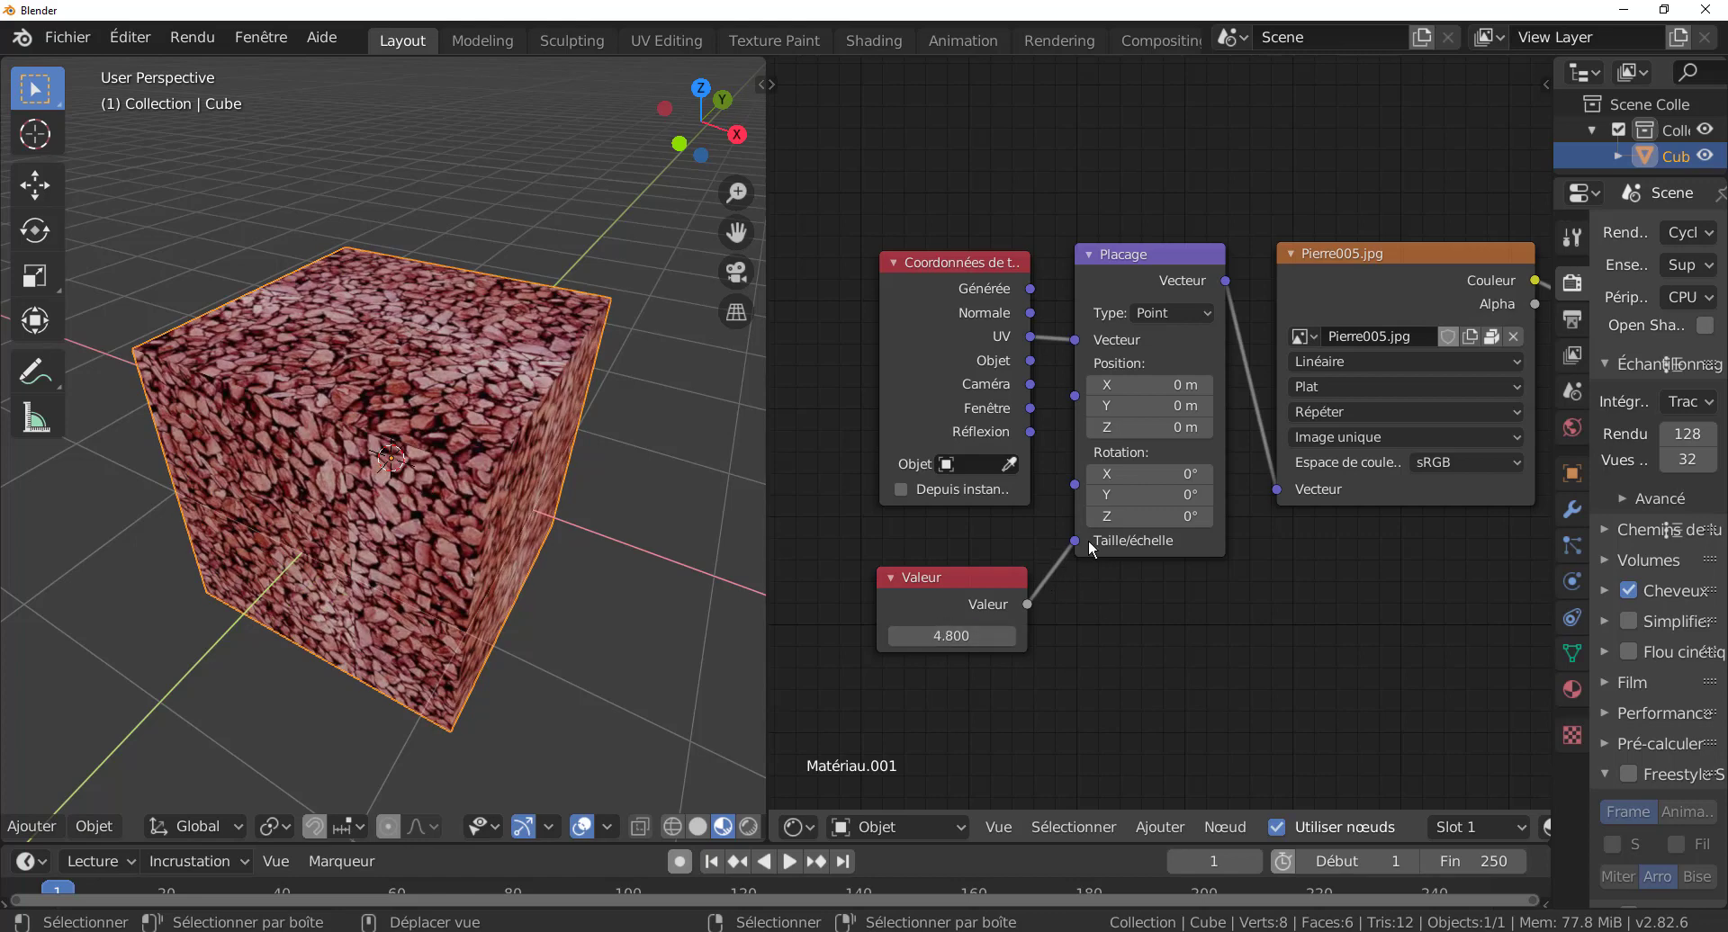
- Disconnect Valeur from Placage's Taille/échelle input and set the individual scale values to 11.5 on X and 20.1 on Y
drag(1075, 541, 1059, 637)
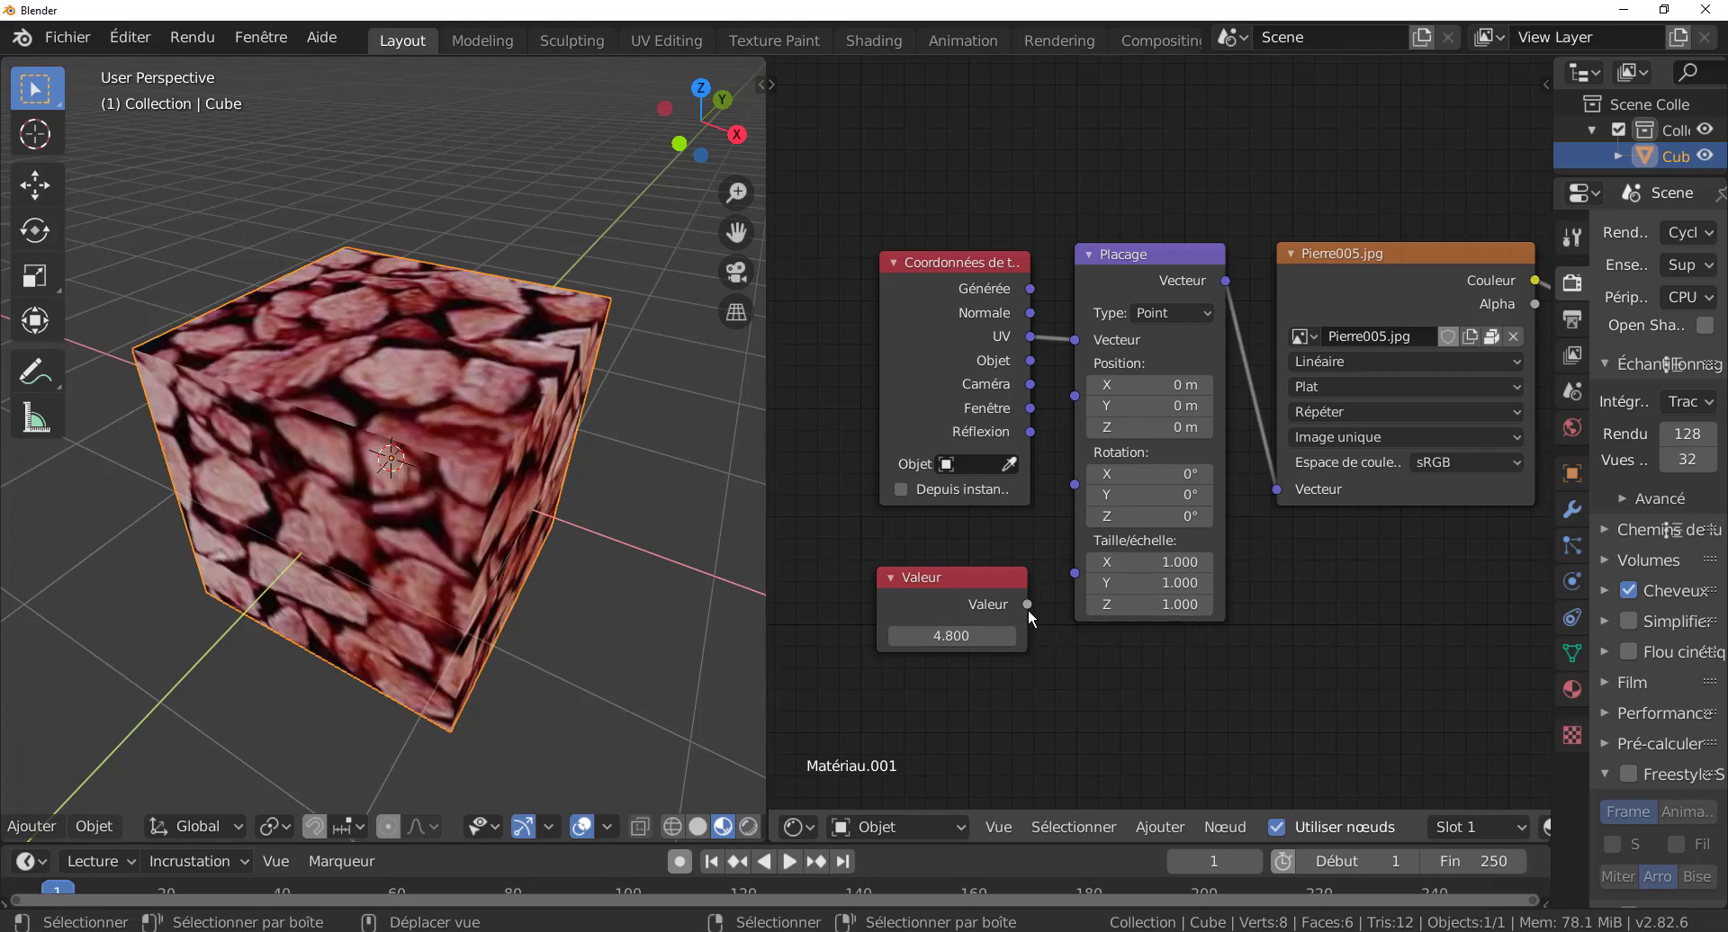
mouse_move(1161, 562)
mouse_down()
mouse_move(1278, 561)
mouse_move(1149, 570)
mouse_move(1295, 582)
mouse_move(1143, 567)
mouse_up()
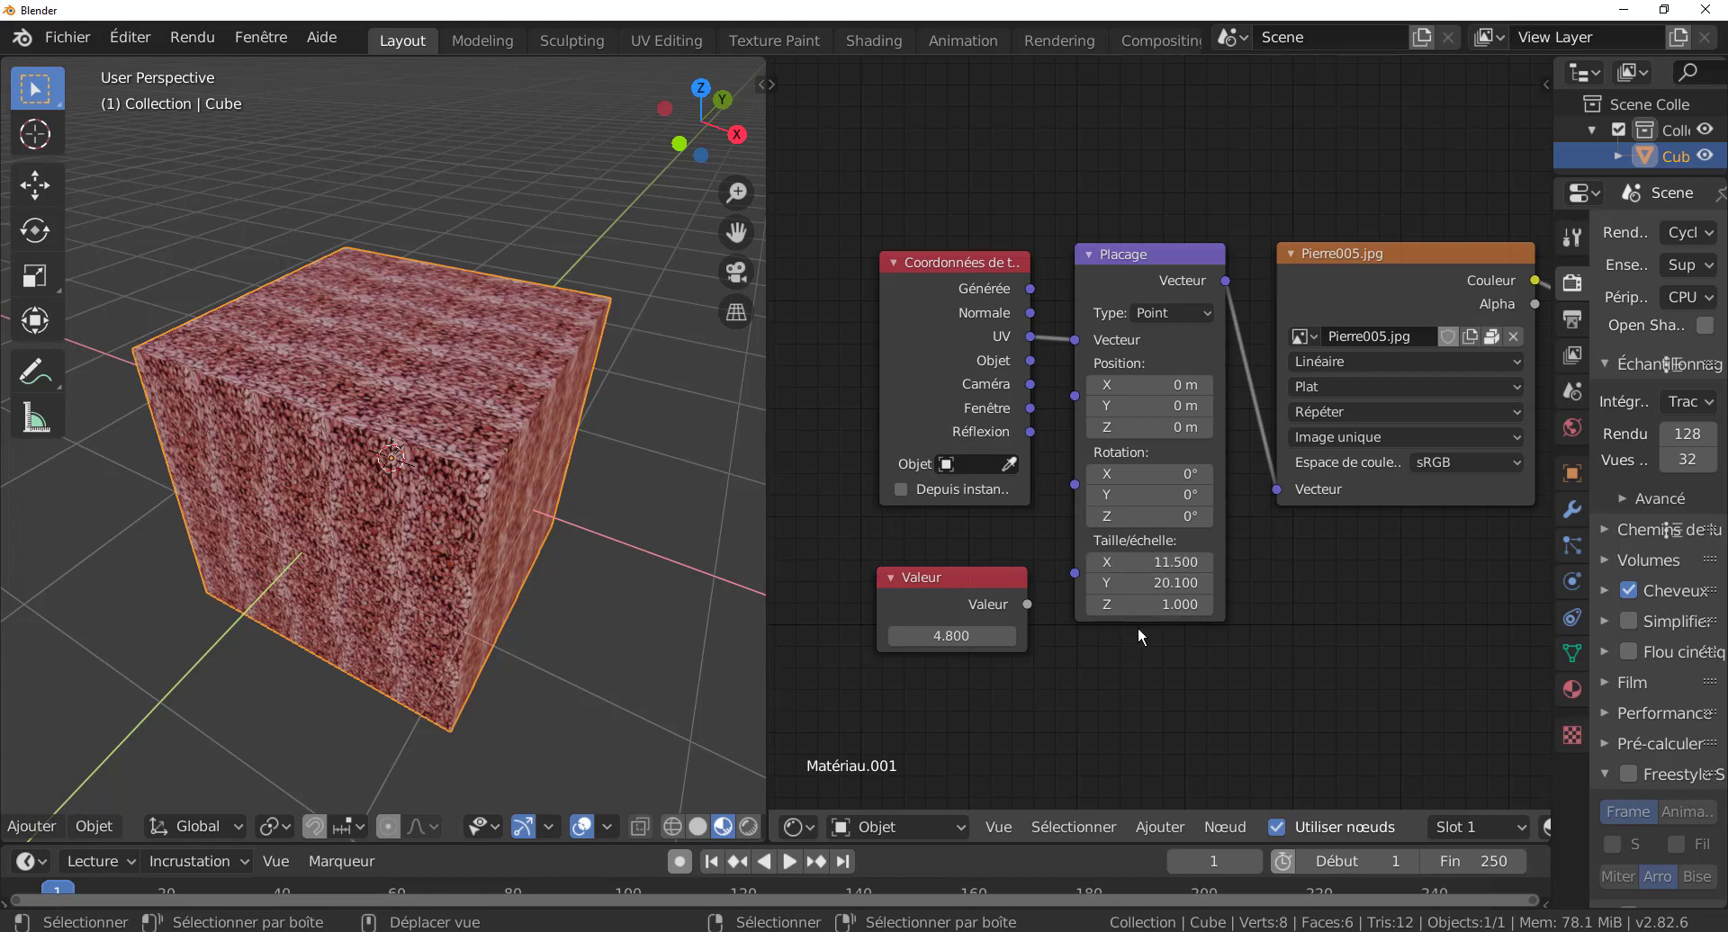
- Reset Placage's Y and X scale to 1 and reconnect the Valeur output to its Taille/échelle input
click(1161, 582)
text(1)
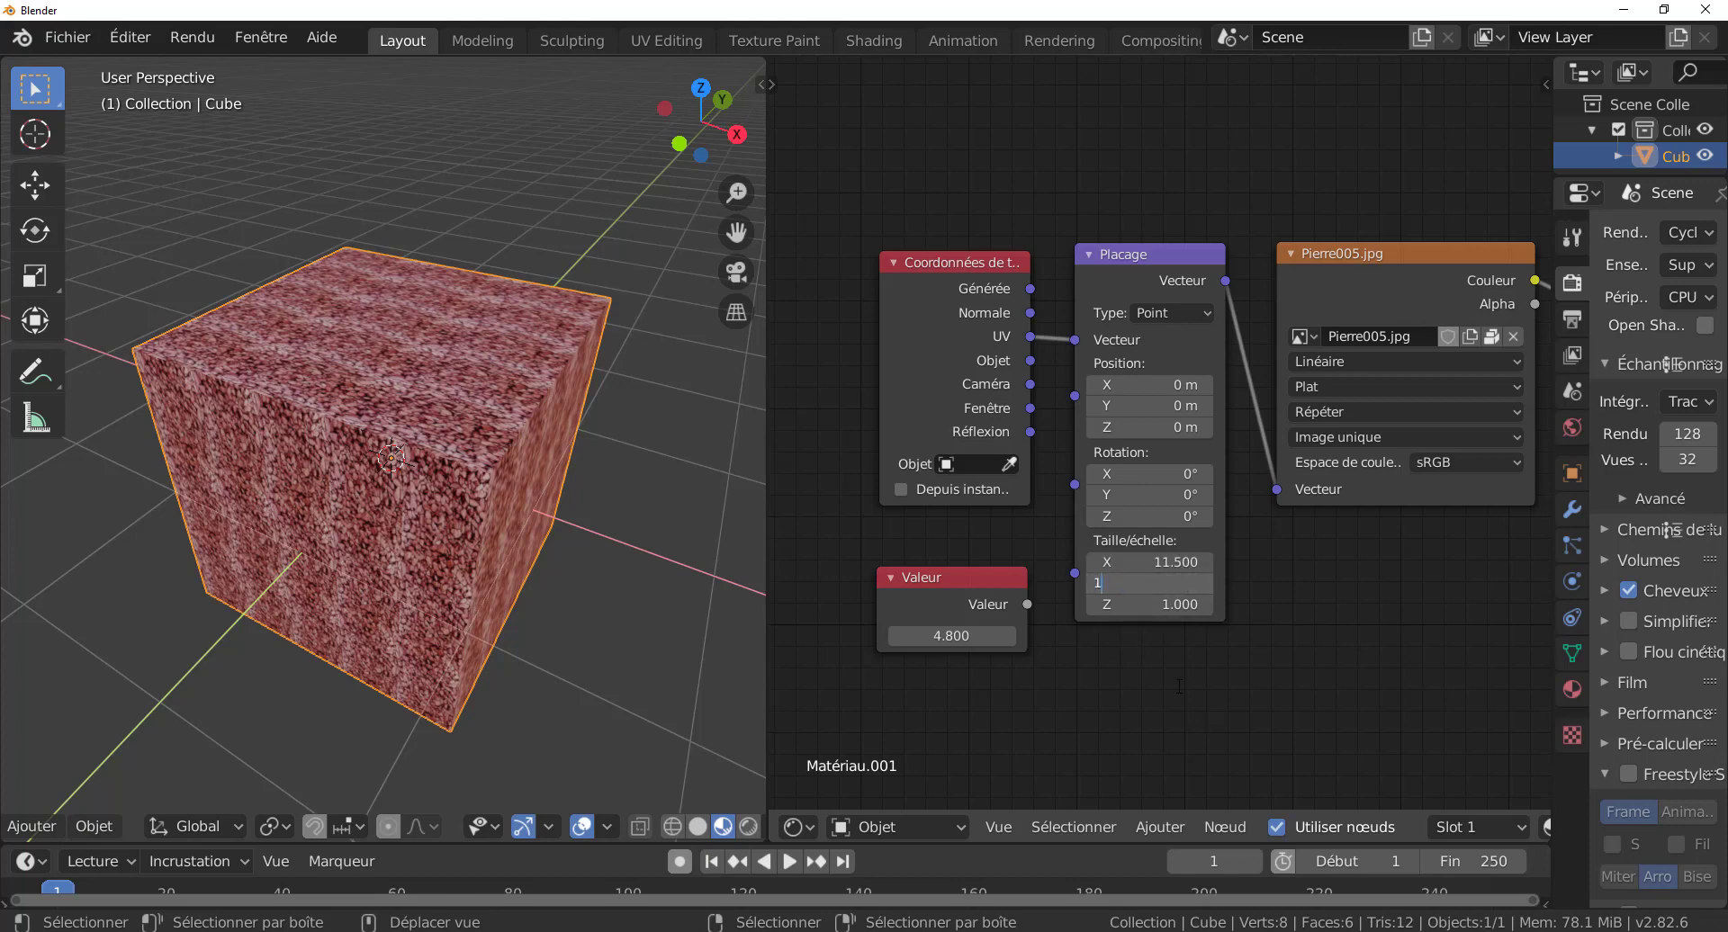
key(Return)
click(1181, 562)
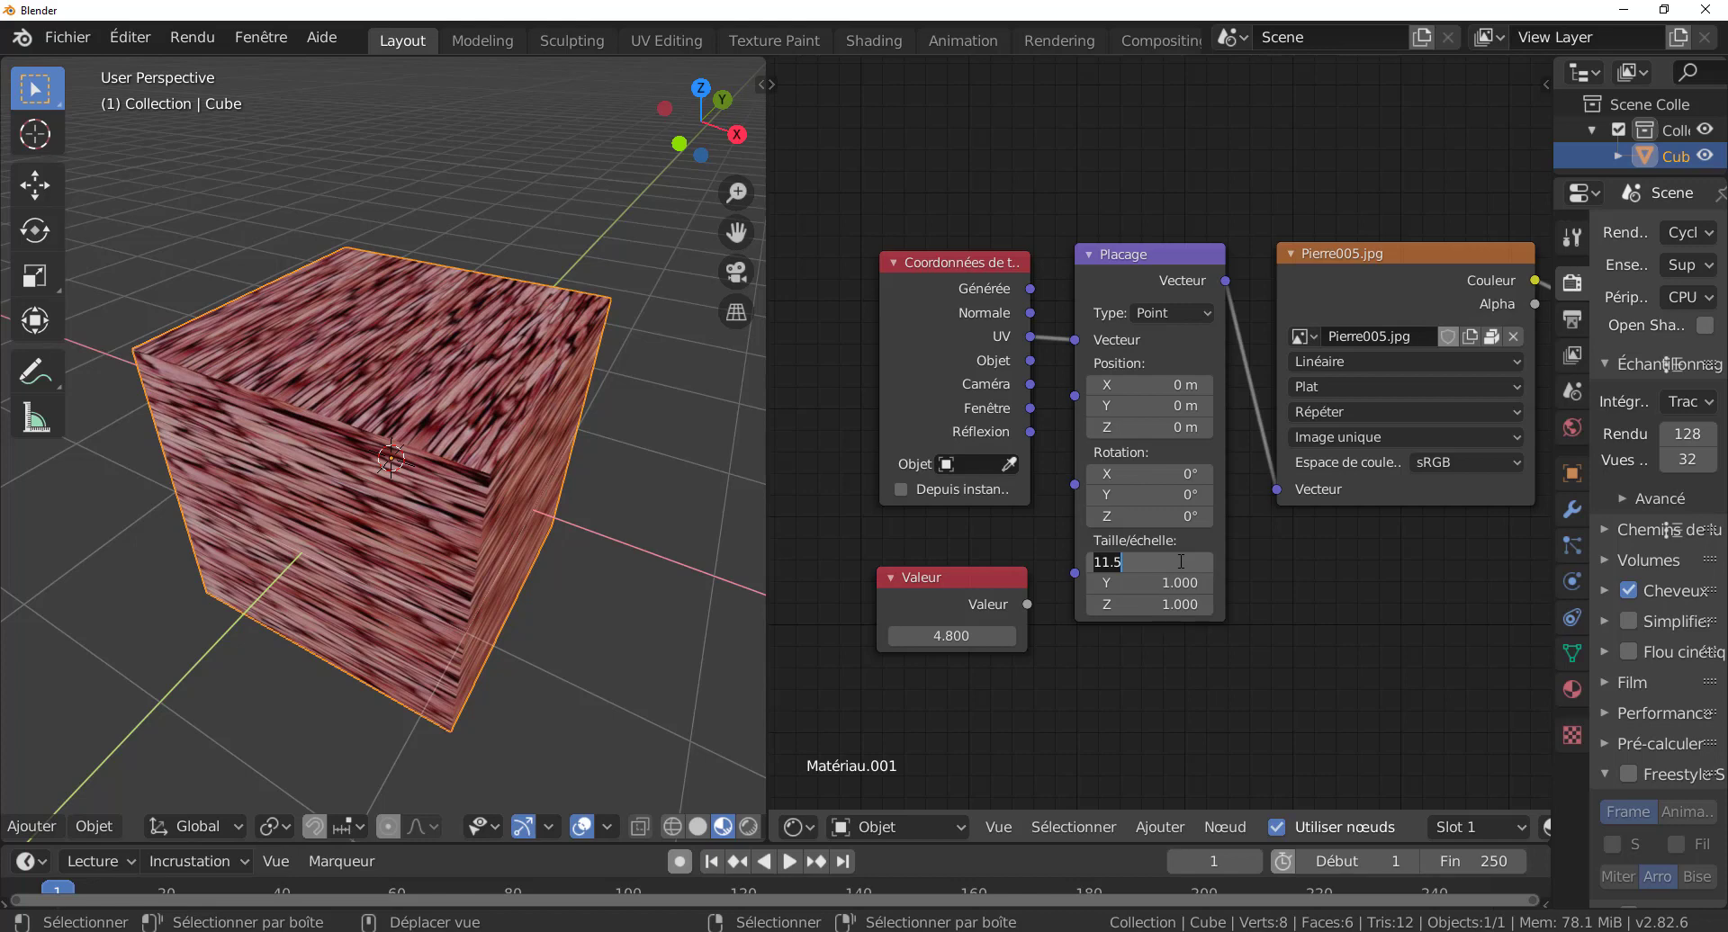
text(1)
key(Return)
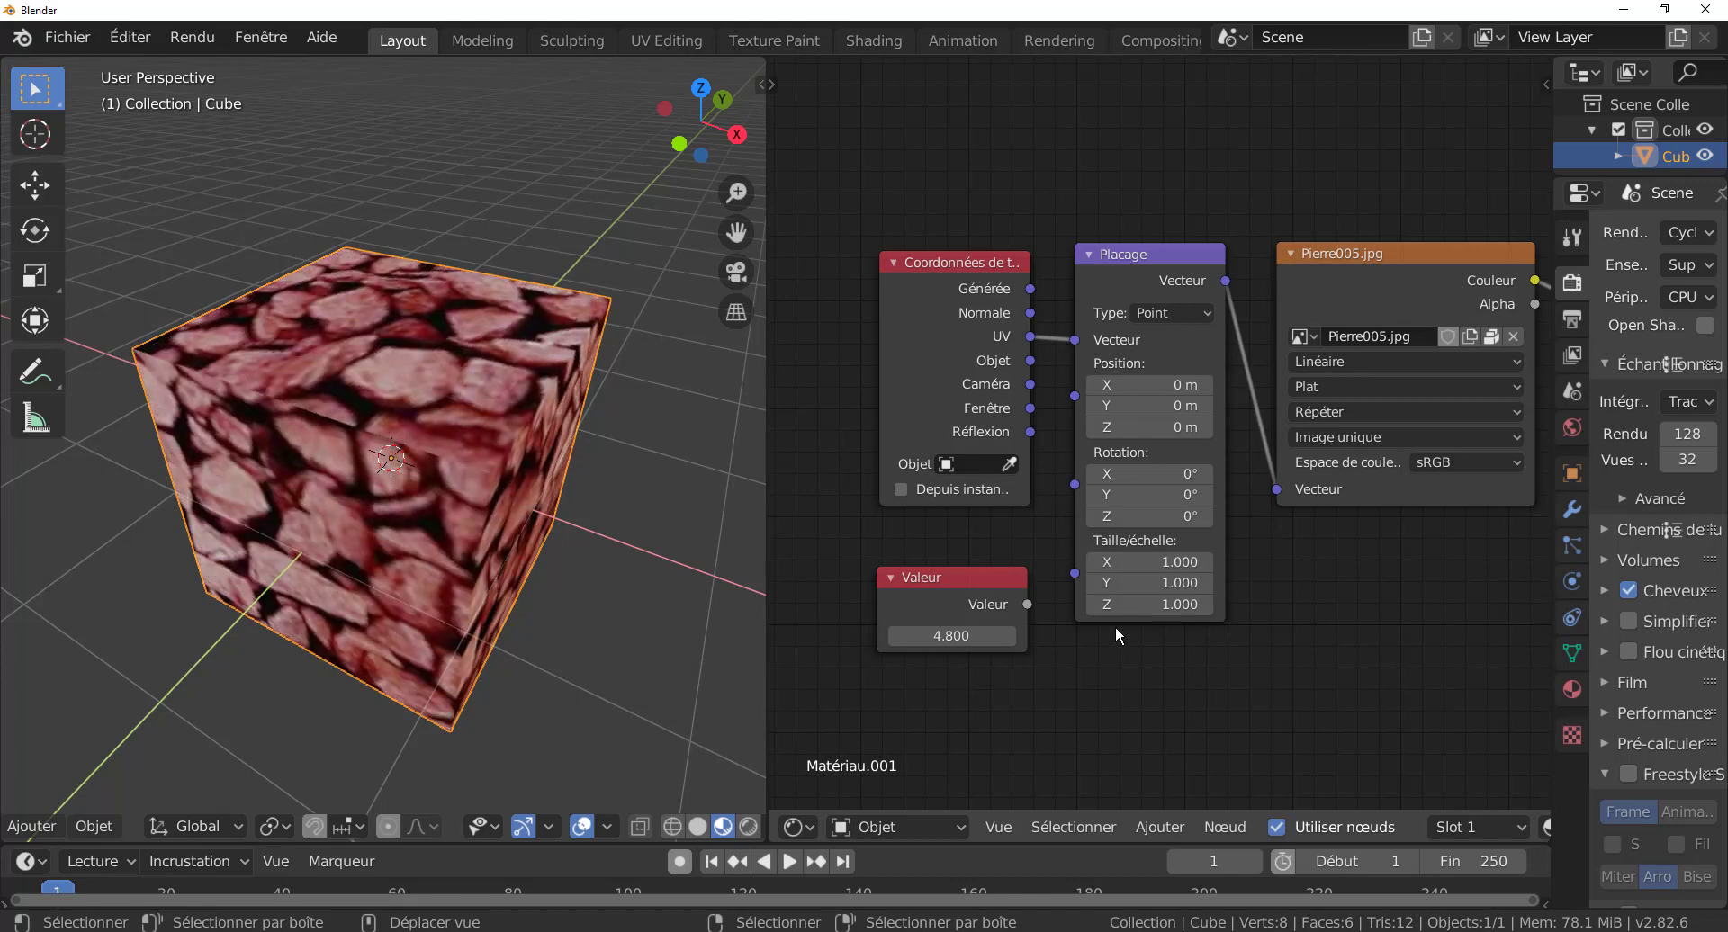
drag(1028, 603, 1072, 574)
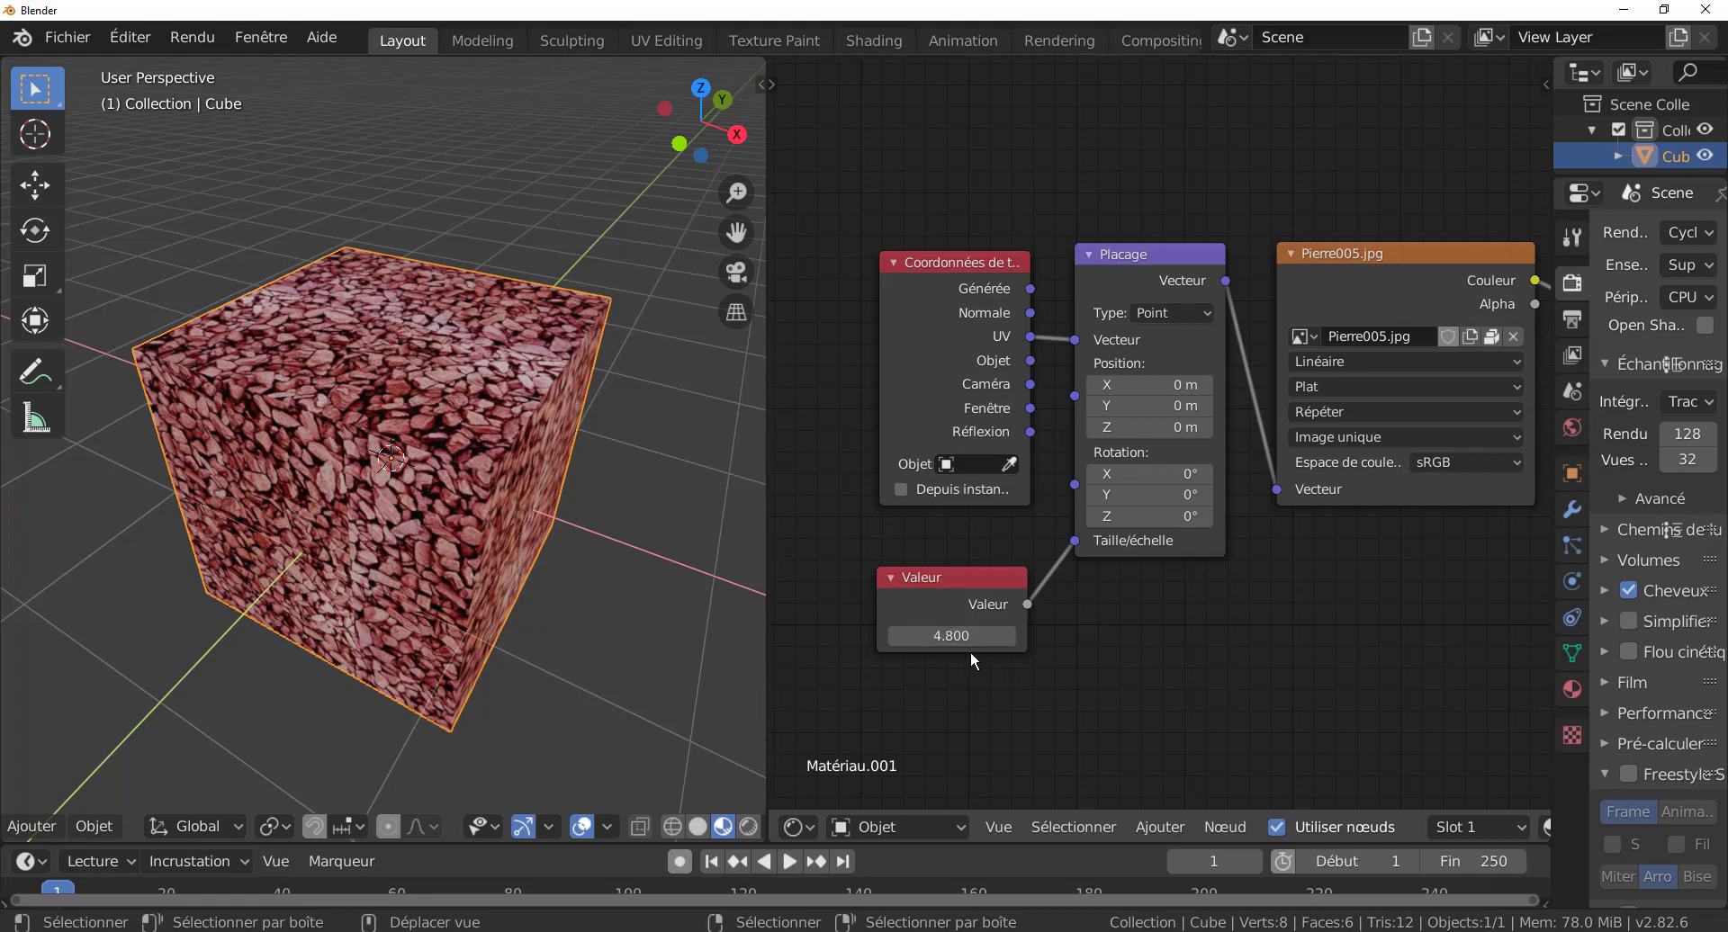
- Set the Valeur node to 30 and examine the repeated stone texture on the cube up close and from farther away
drag(945, 636, 1097, 635)
scroll(590, 673, up, 3)
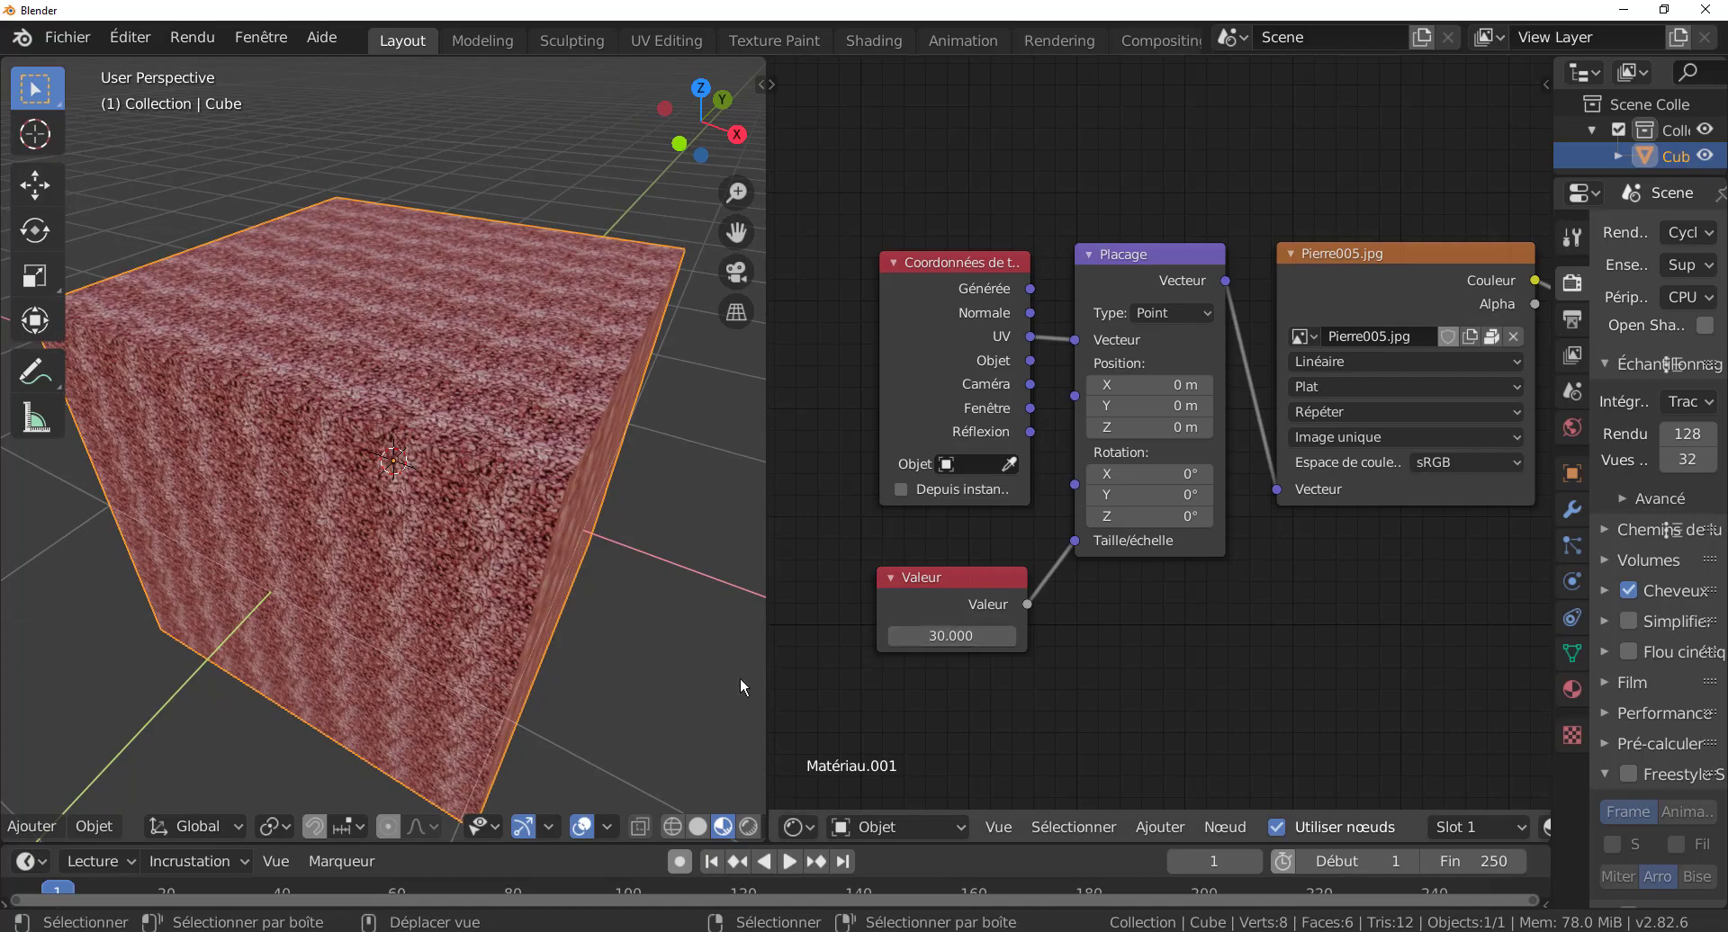
scroll(596, 699, up, 8)
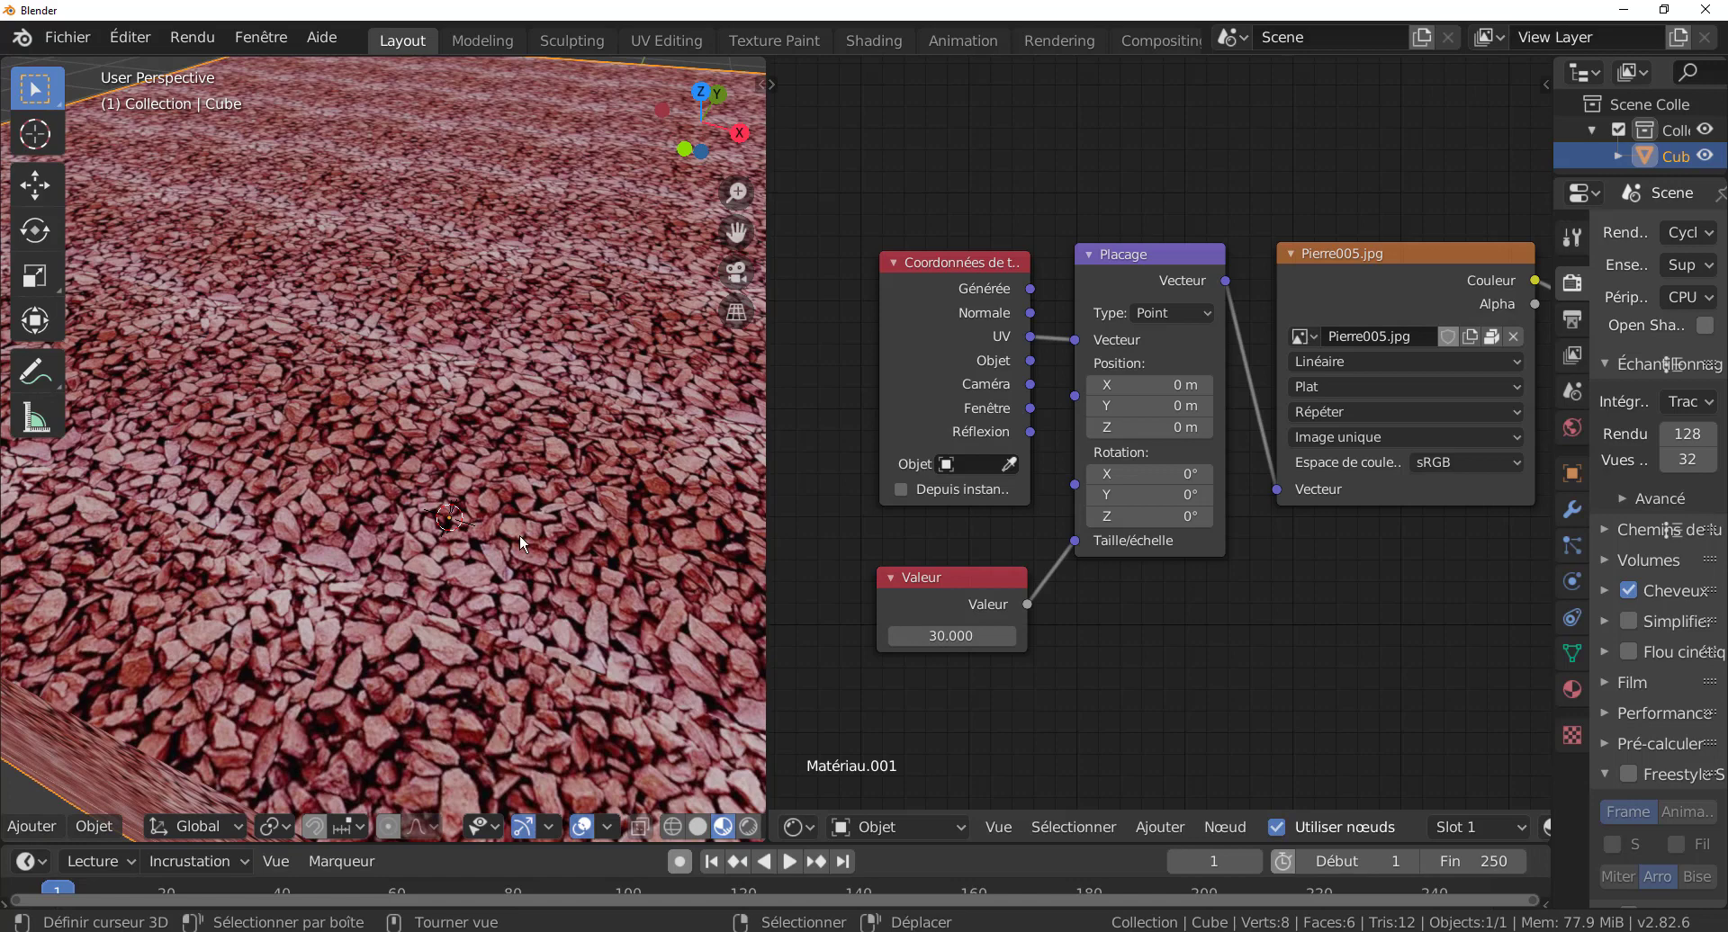
scroll(520, 534, down, 8)
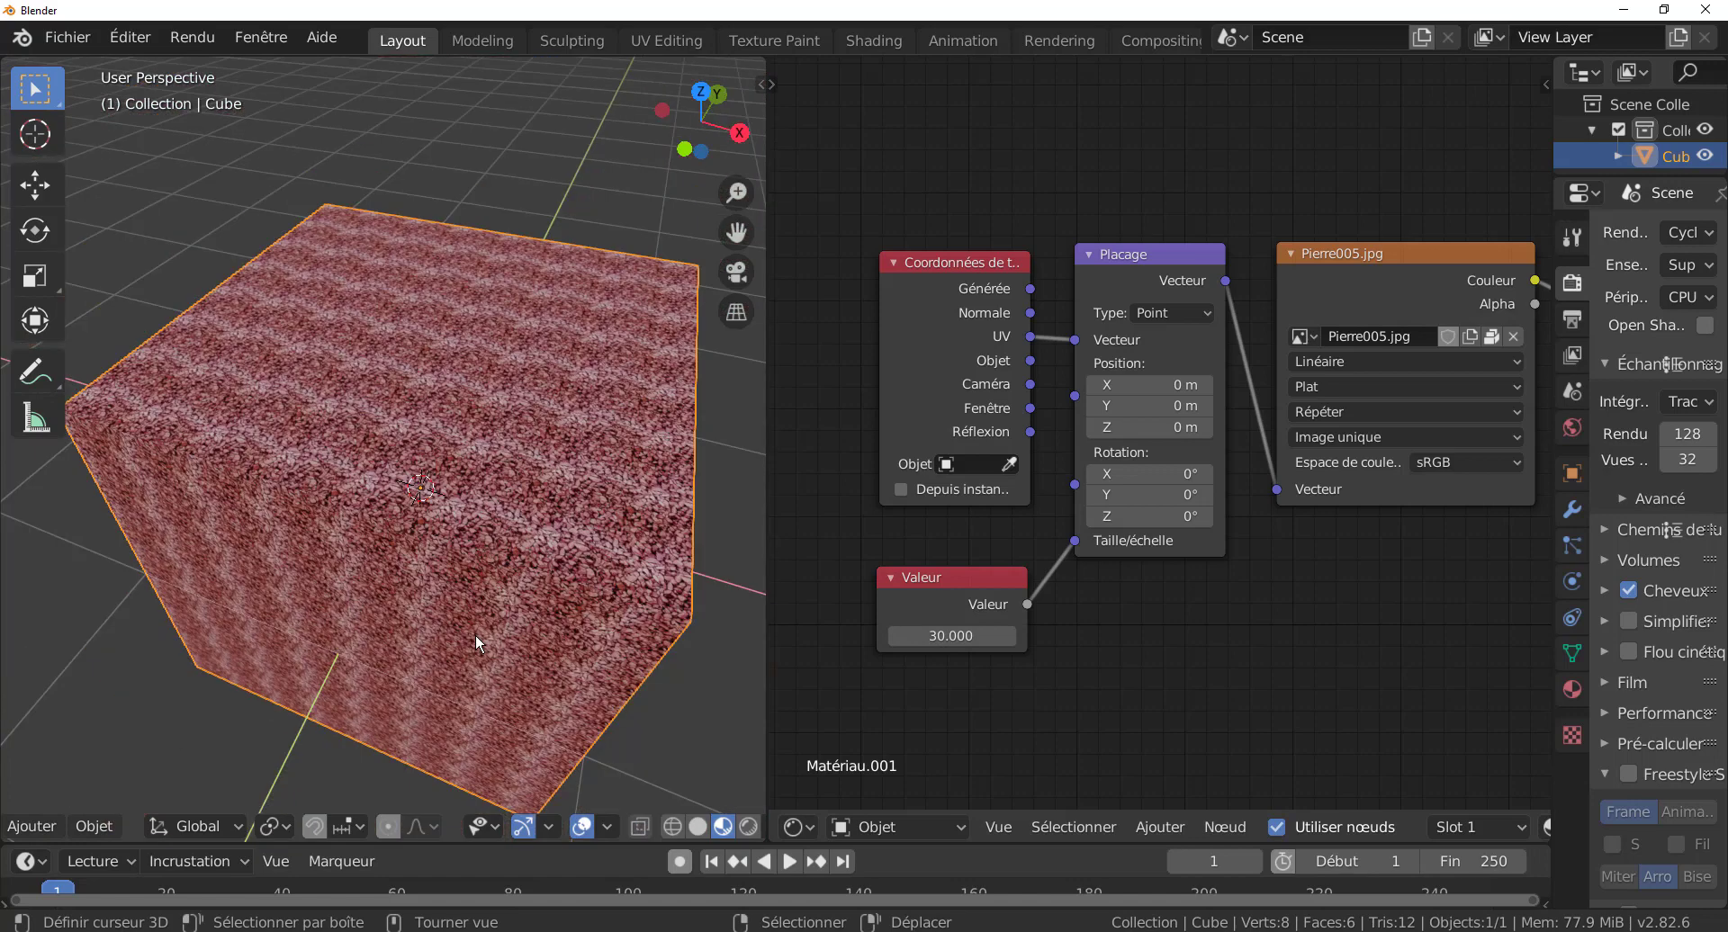
middle_drag(475, 634, 449, 604)
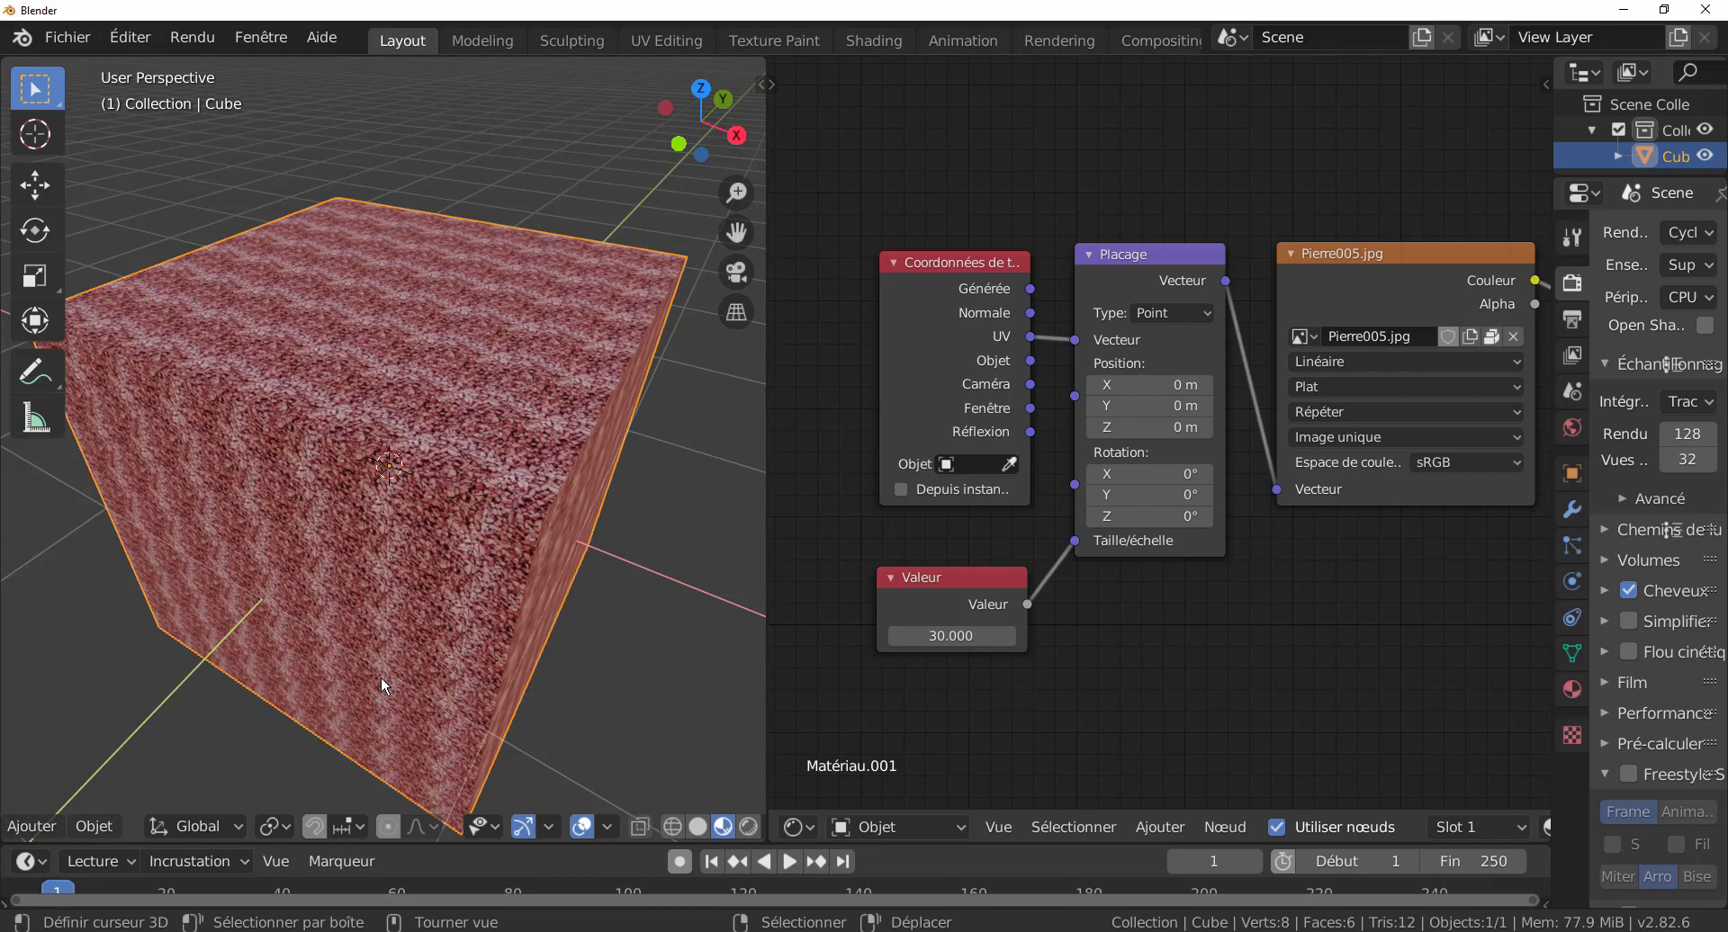
- Set the Valeur node driving Placage's Taille/échelle to 6.5
middle_drag(380, 677, 413, 651)
drag(972, 636, 945, 636)
scroll(1196, 633, down, 2)
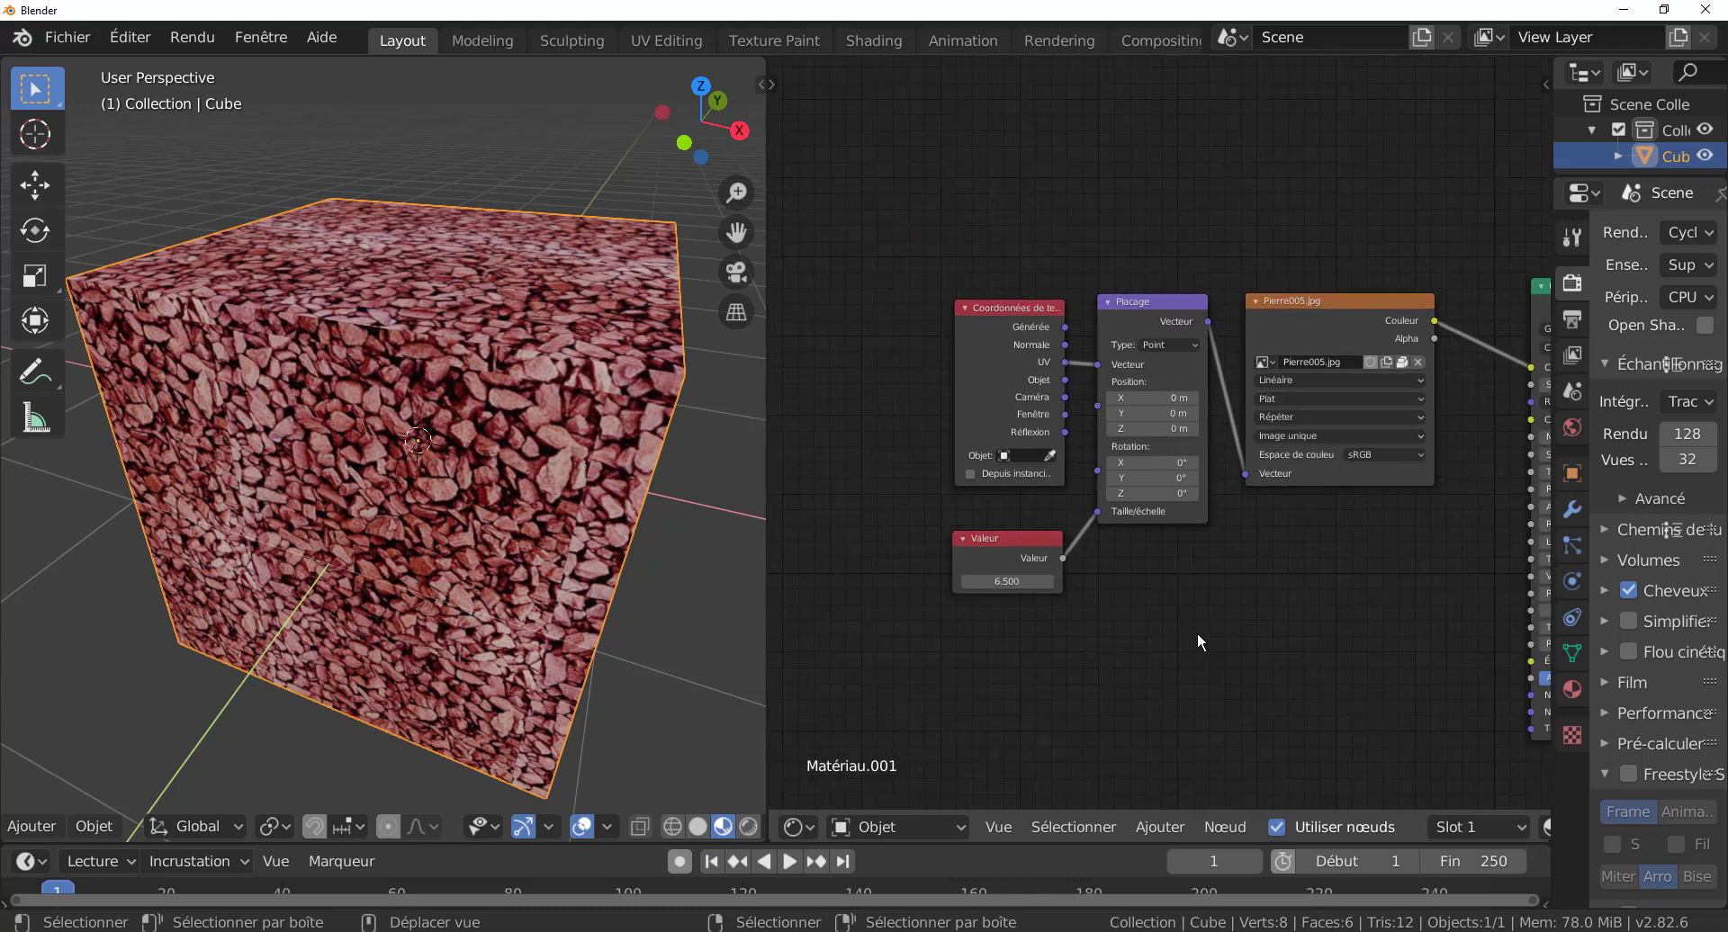
- Move the BSDF guidé and Sortie de matériau nodes closer to the Pierre005.jpg node
middle_drag(1197, 632, 947, 627)
scroll(1145, 450, down, 2)
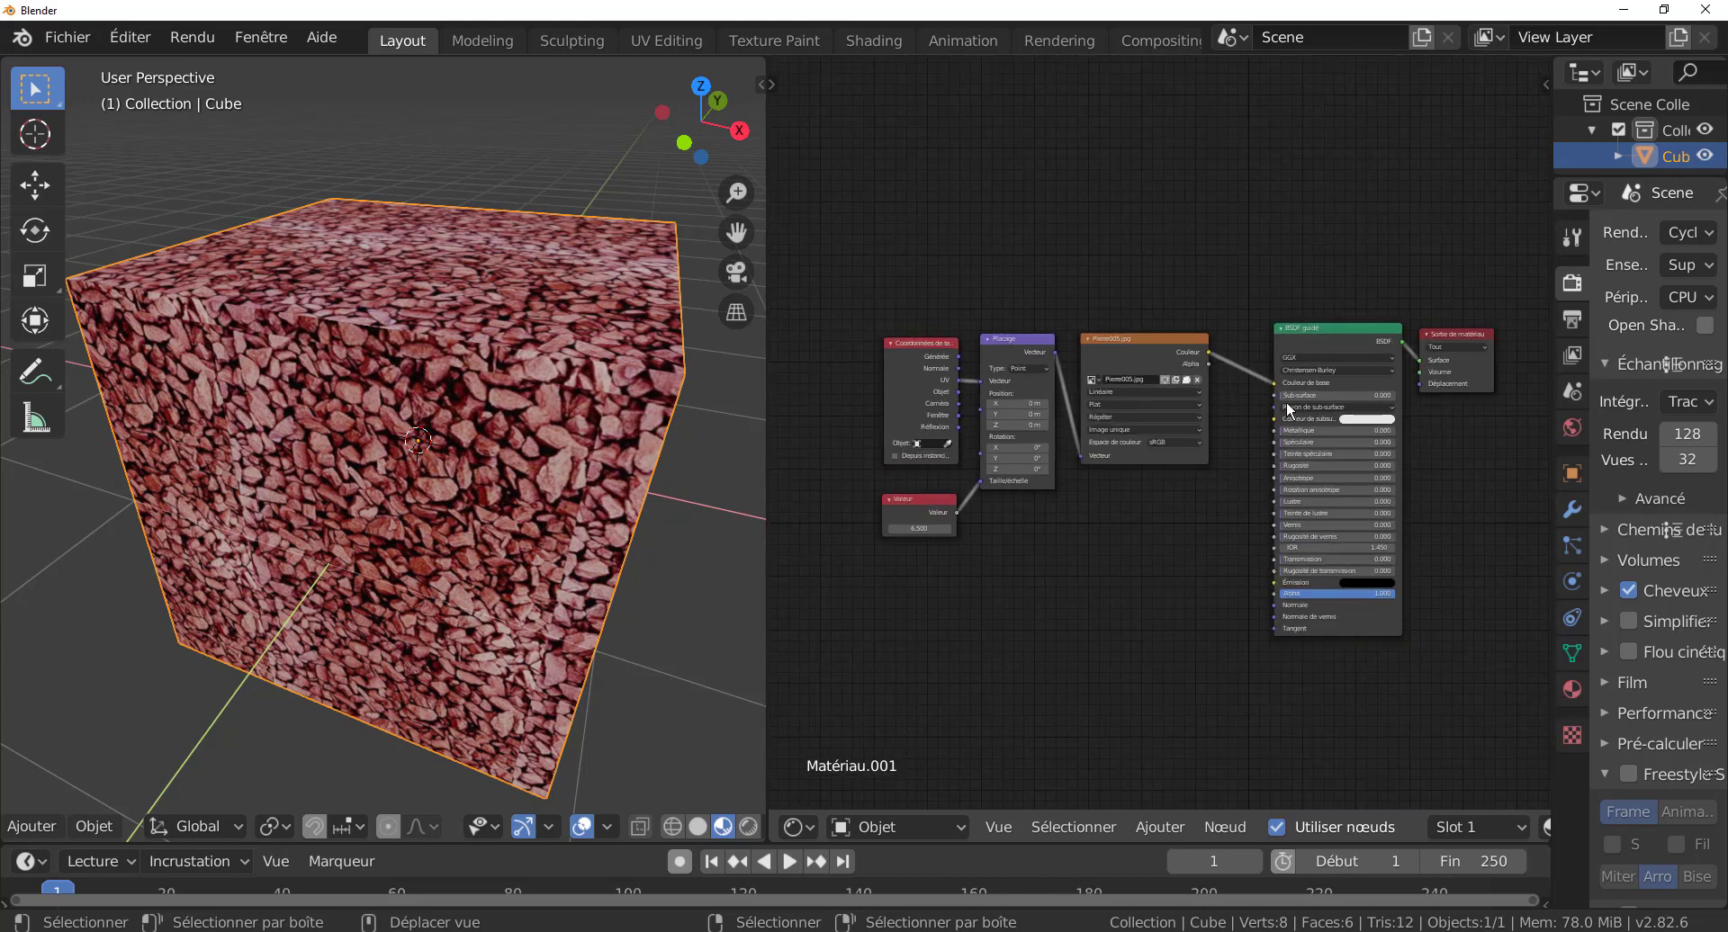
drag(1334, 332, 1296, 355)
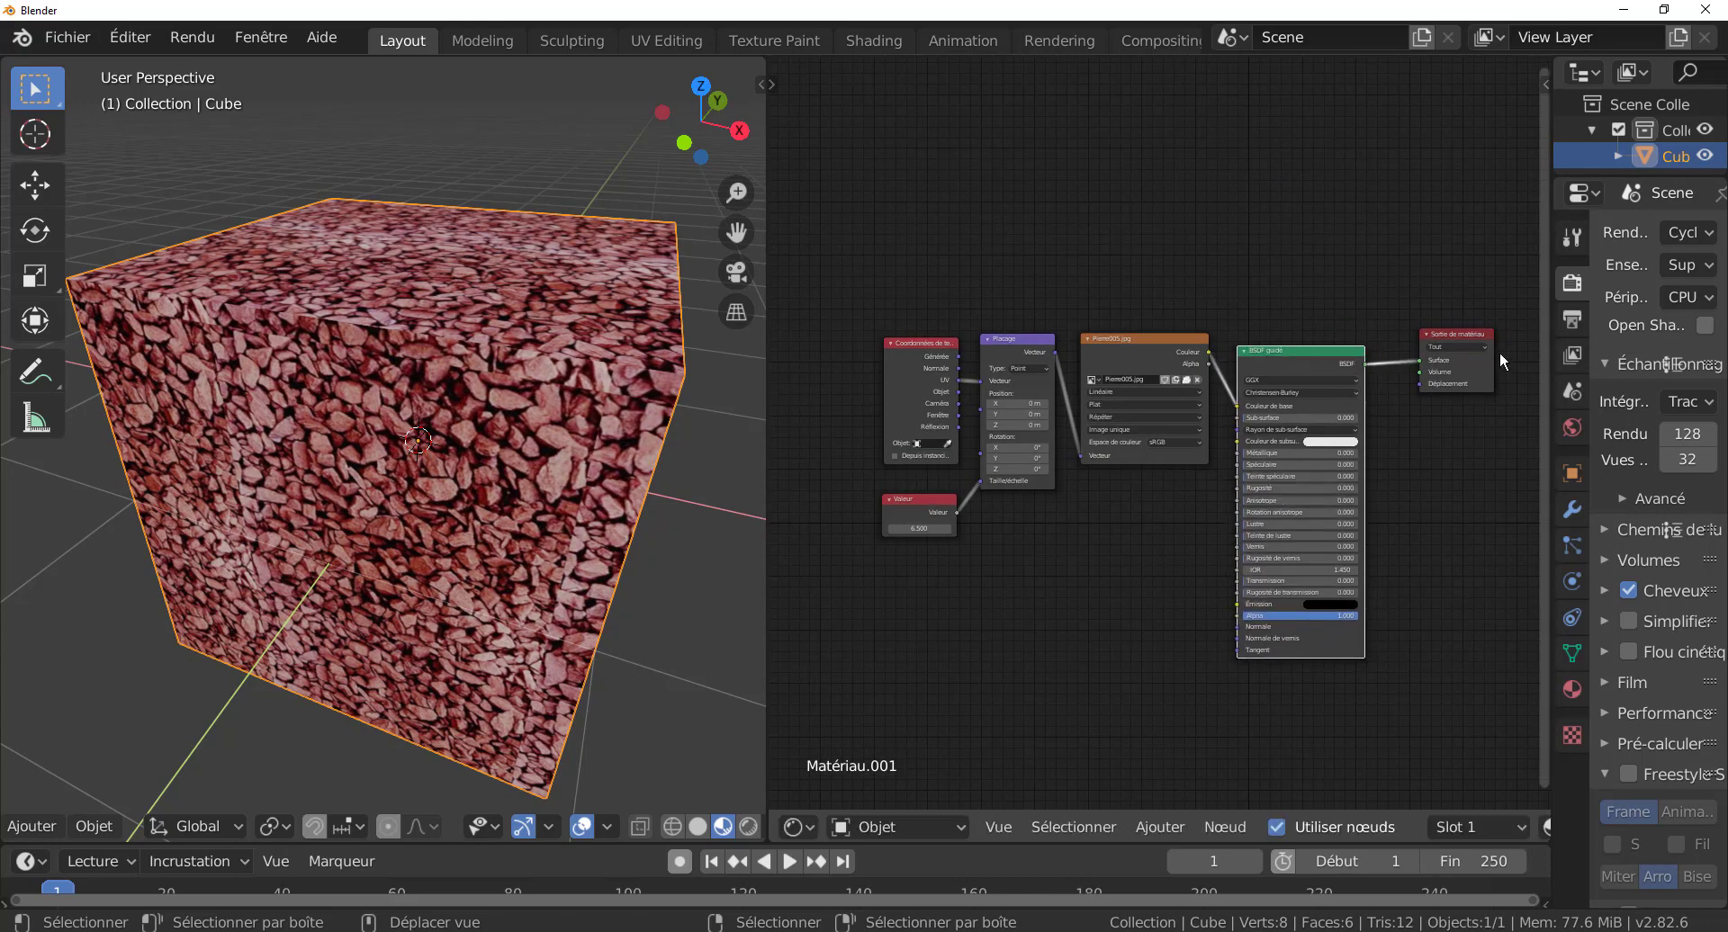
drag(1460, 338, 1421, 360)
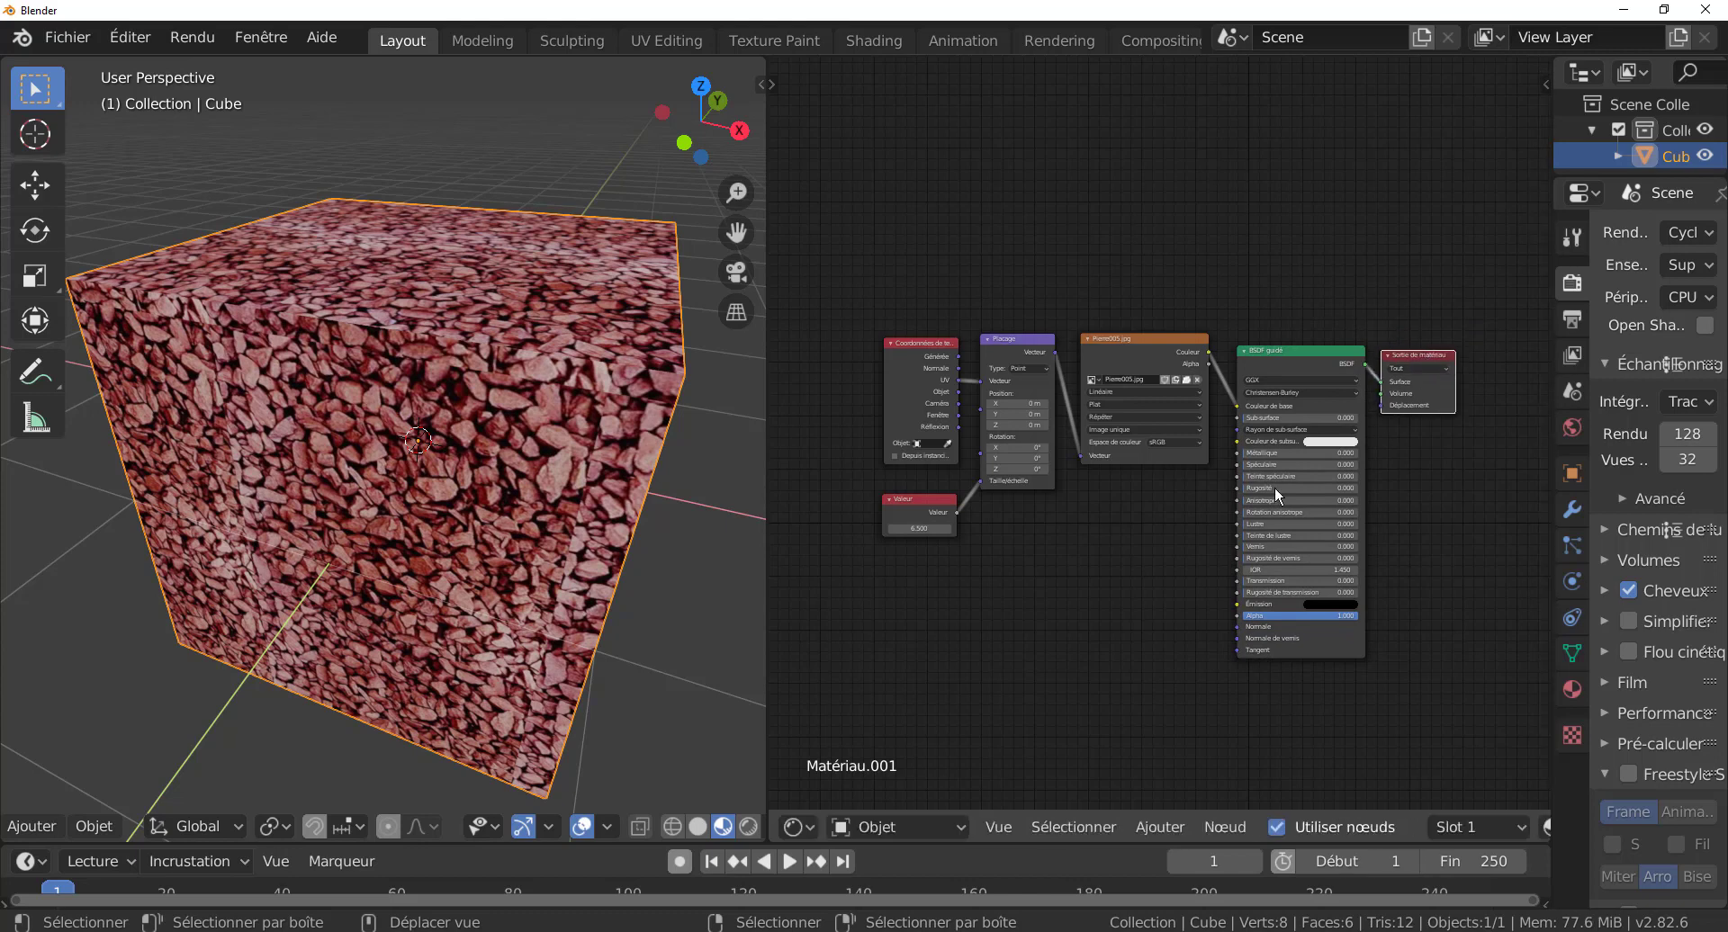
- Shift the Coordonnées de texture, Valeur, Placage and Pierre005.jpg nodes away from BSDF guidé to free up space
middle_drag(1189, 528, 1154, 494)
scroll(1156, 508, up, 2)
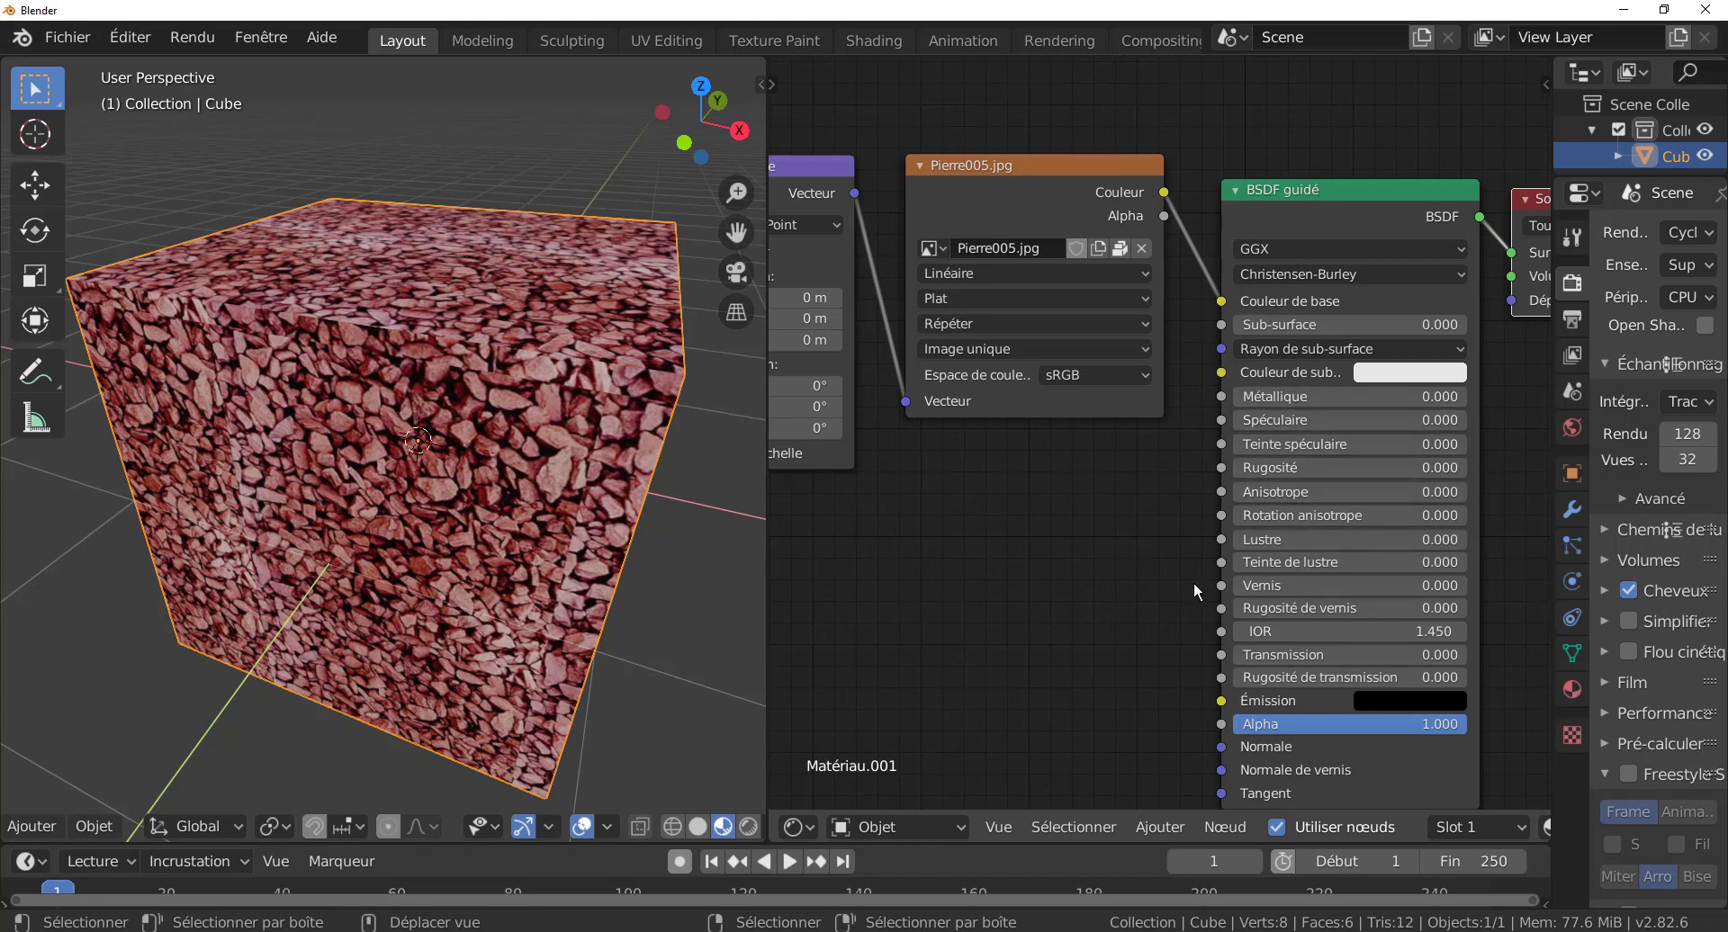
scroll(1143, 526, down, 3)
scroll(1197, 544, up, 4)
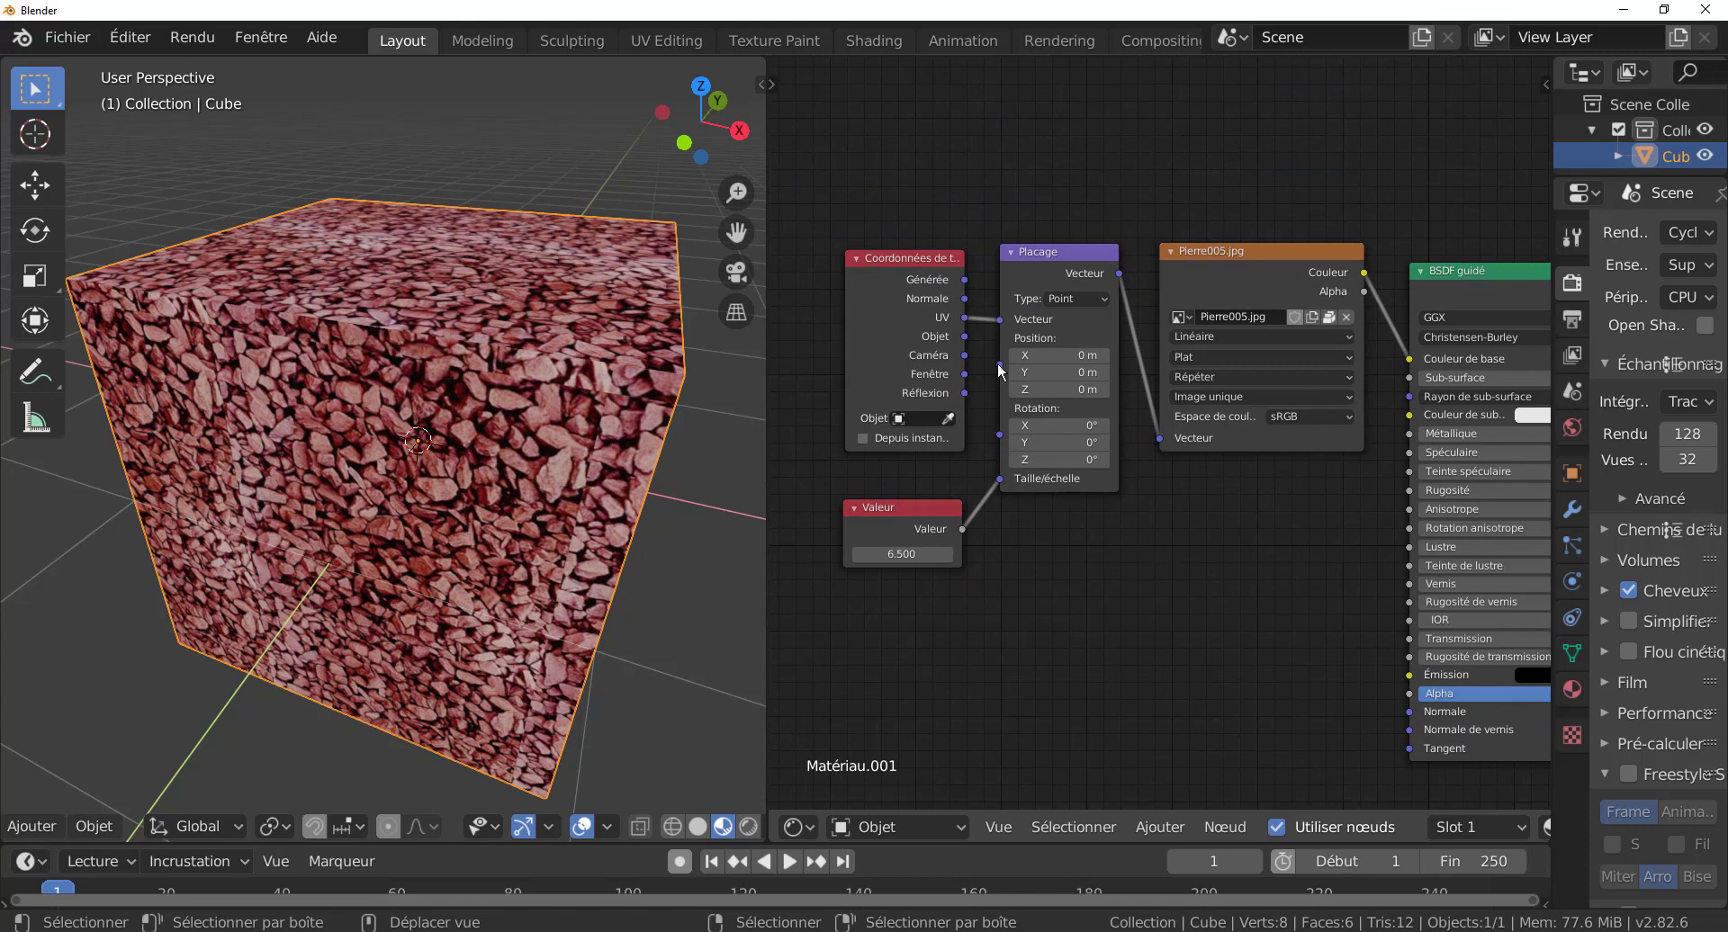
drag(913, 247, 854, 234)
drag(909, 504, 853, 472)
drag(1114, 253, 1072, 260)
drag(1274, 252, 1222, 268)
- Add a Bump vector node and place it below the Pierre005.jpg node, beside BSDF guidé
middle_drag(1222, 267, 1012, 280)
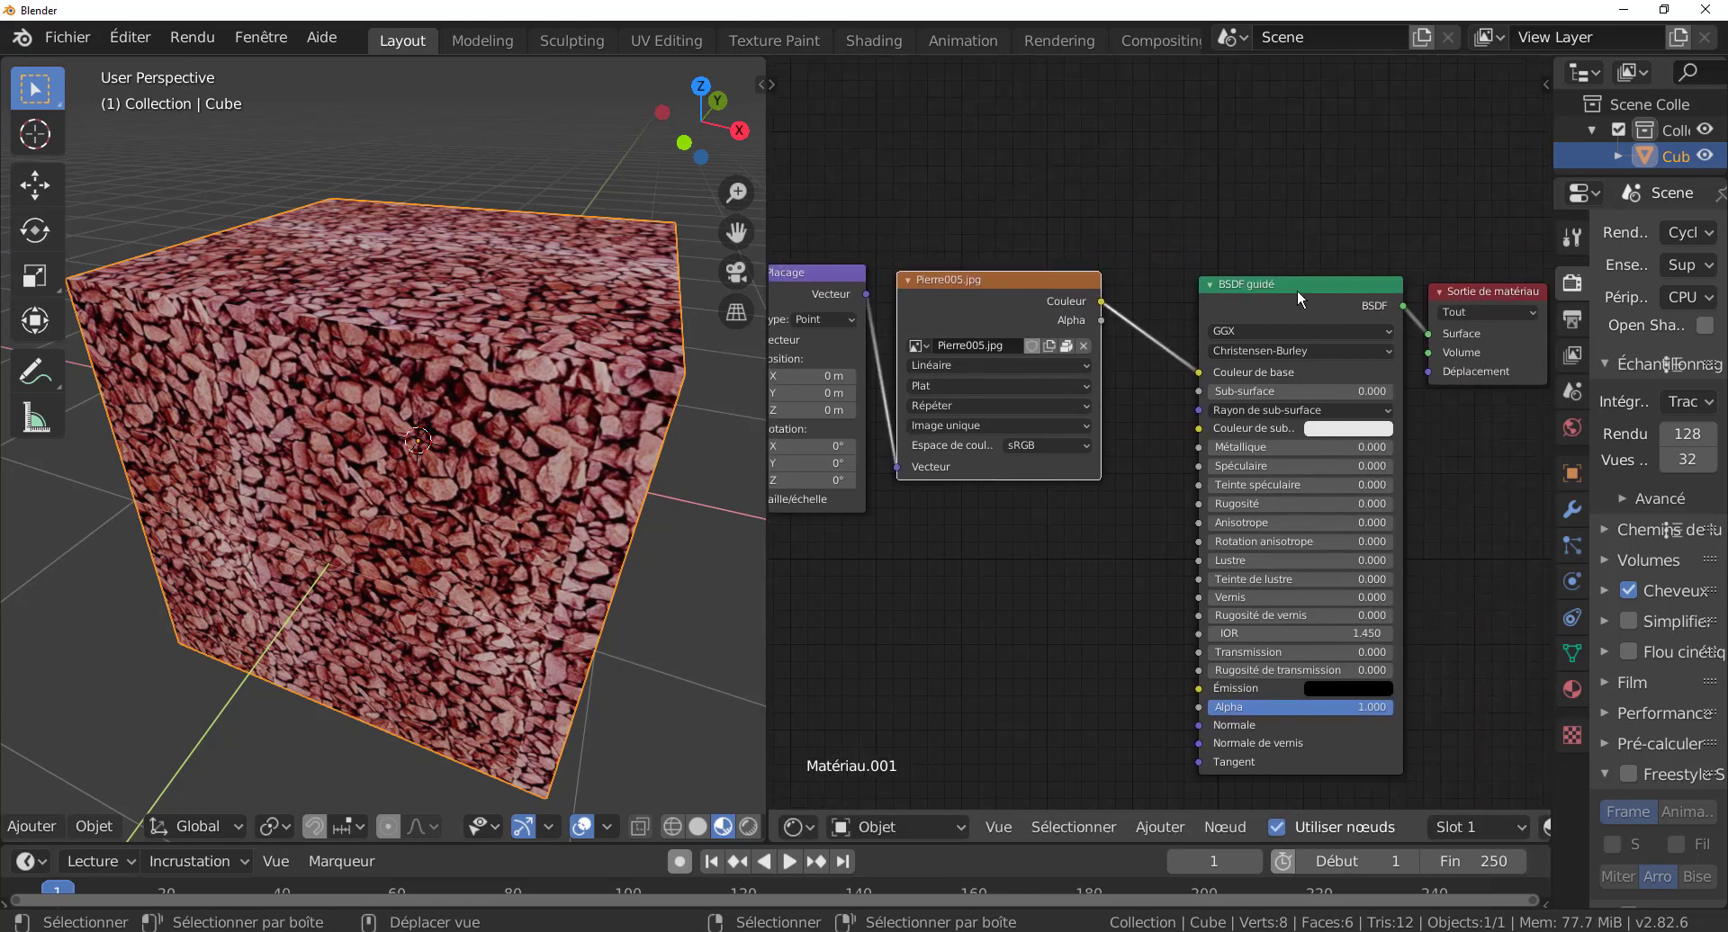
click(1158, 825)
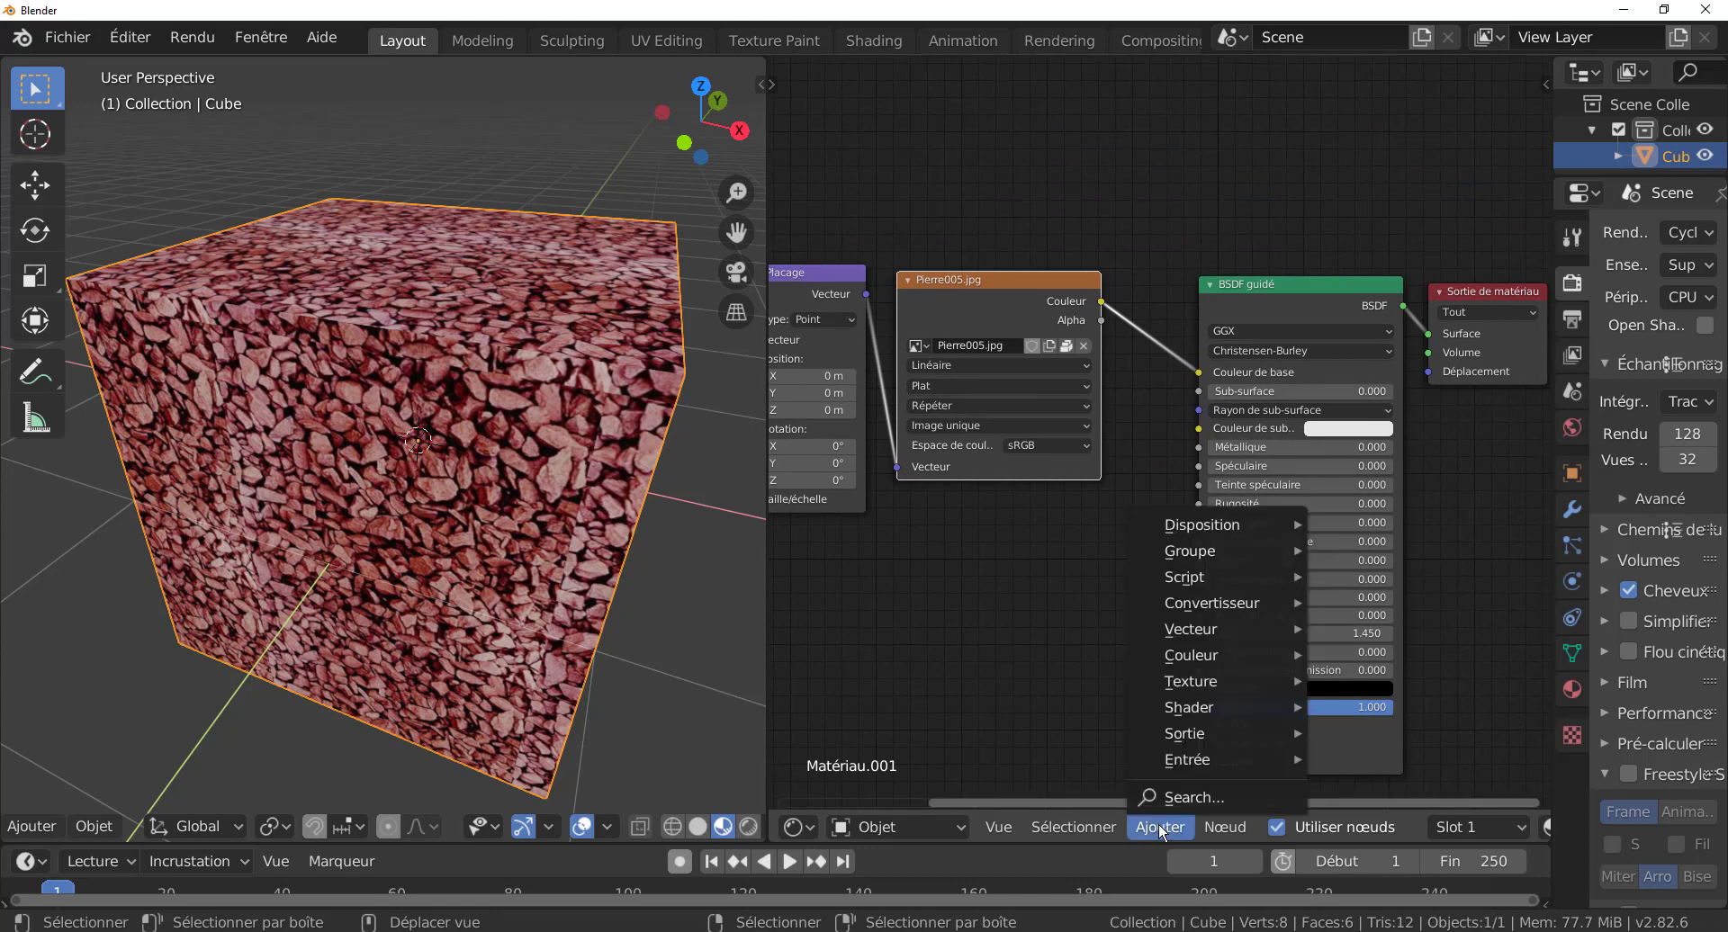
mouse_move(1211, 635)
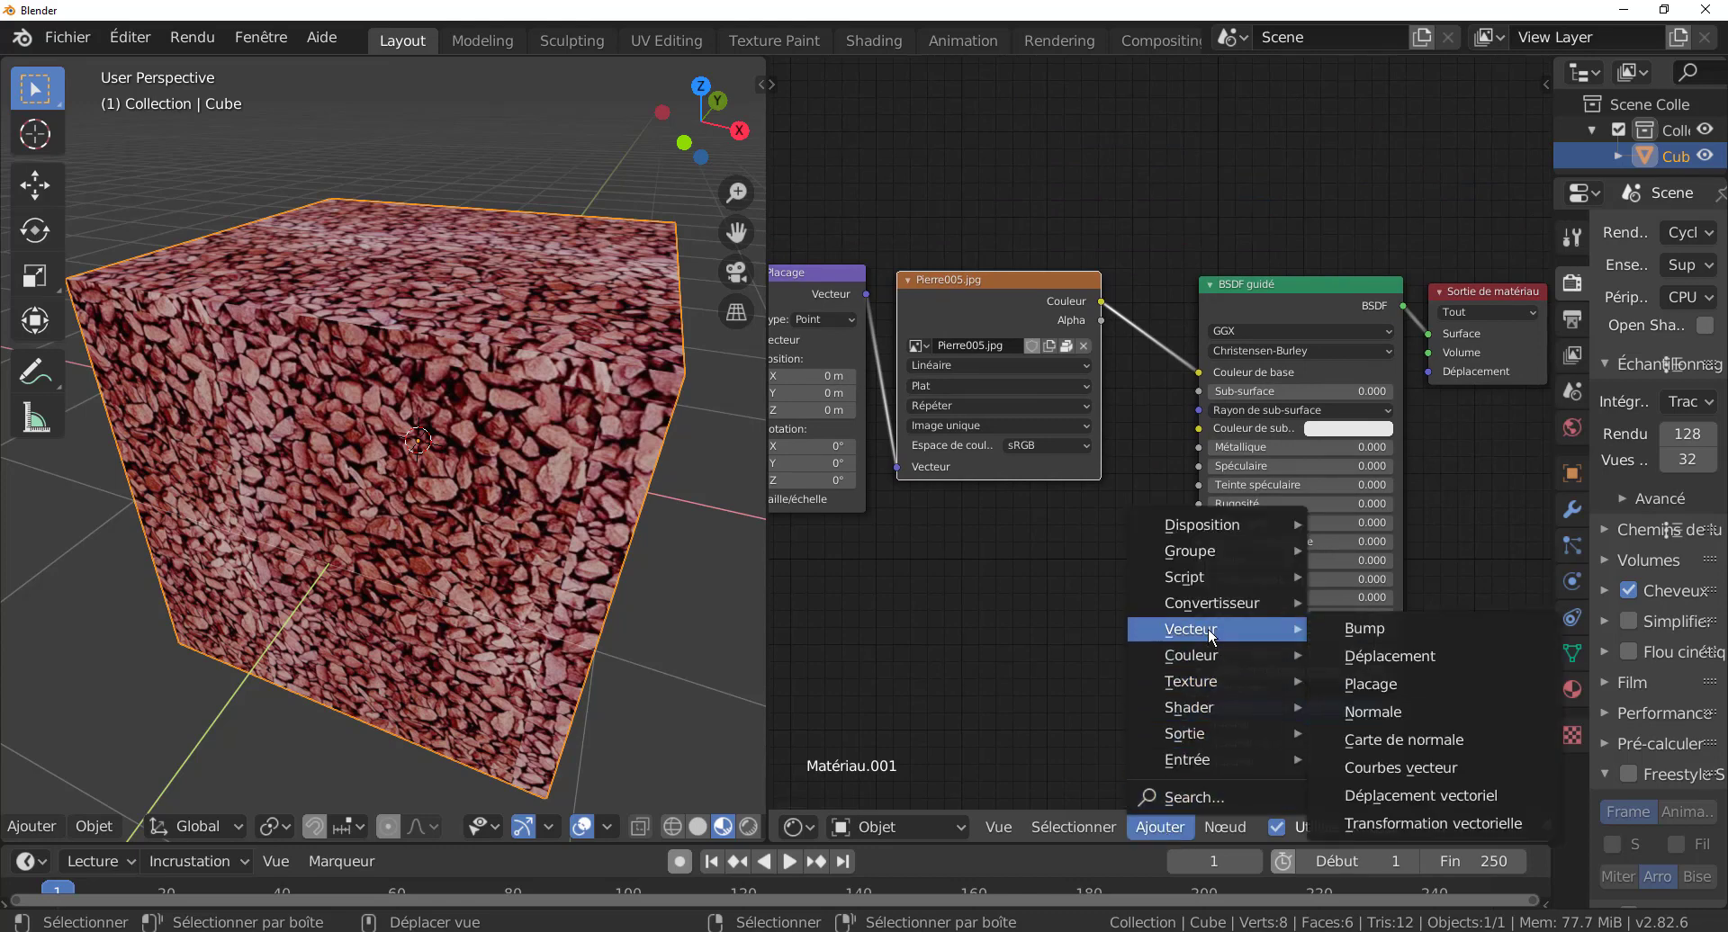
click(1349, 641)
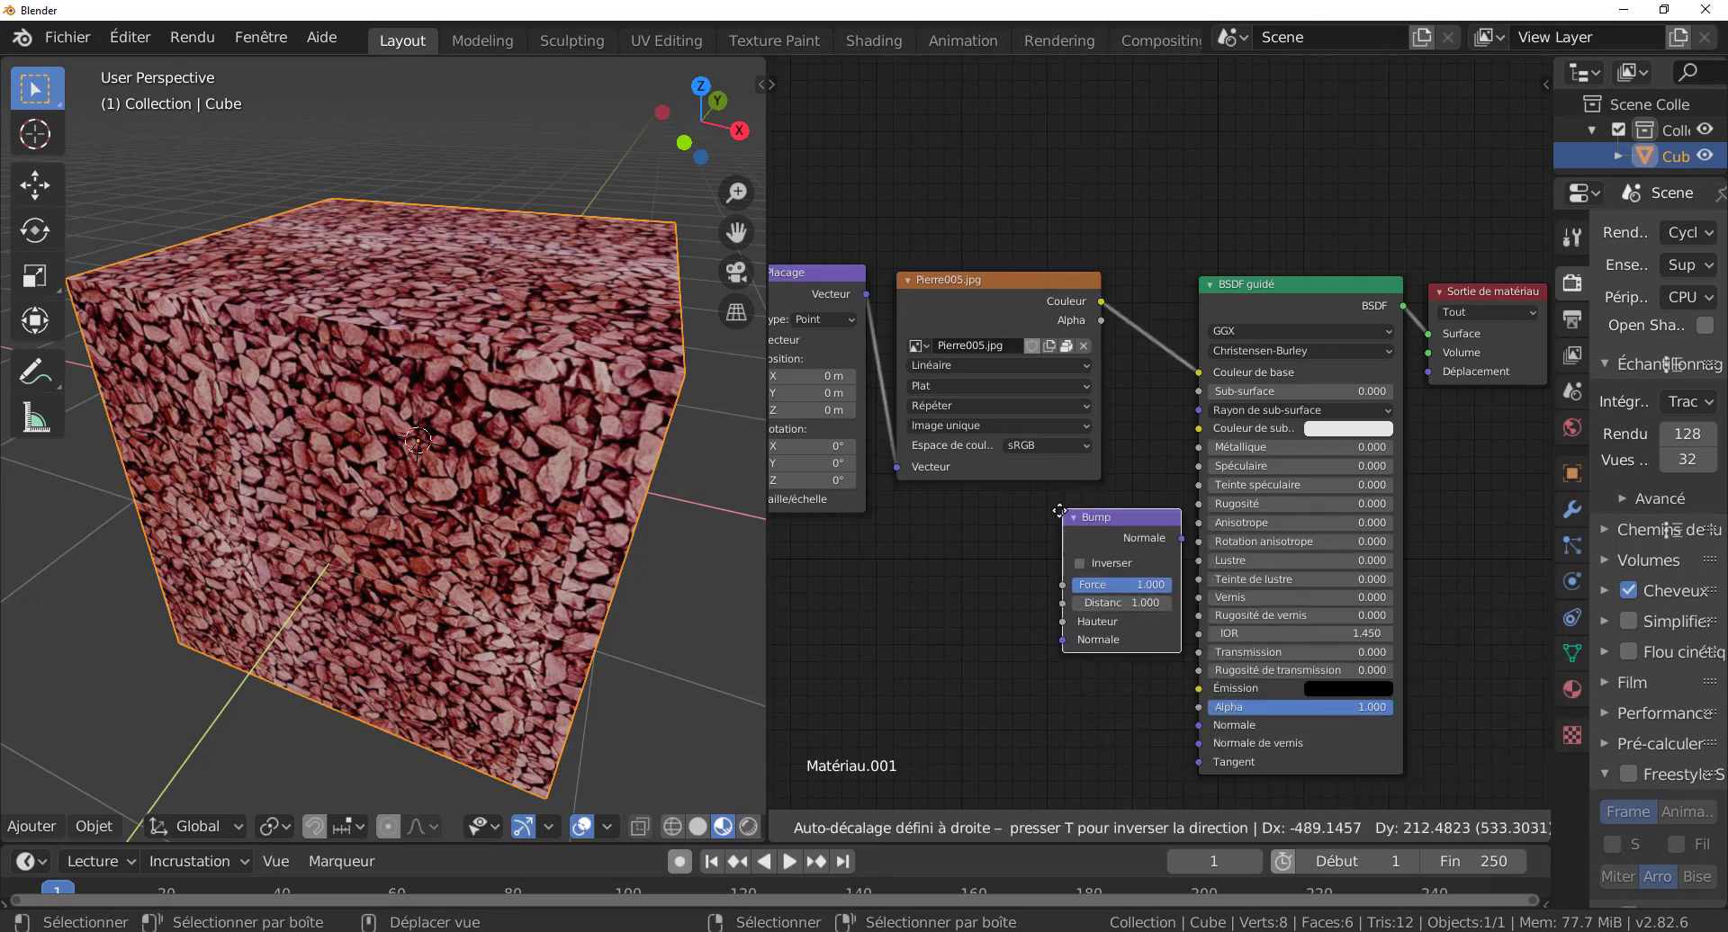
click(1060, 521)
- Move Sortie de matériau and BSDF guidé farther away and place the Bump node in the gap between Pierre005.jpg and BSDF guidé
scroll(1431, 623, down, 3)
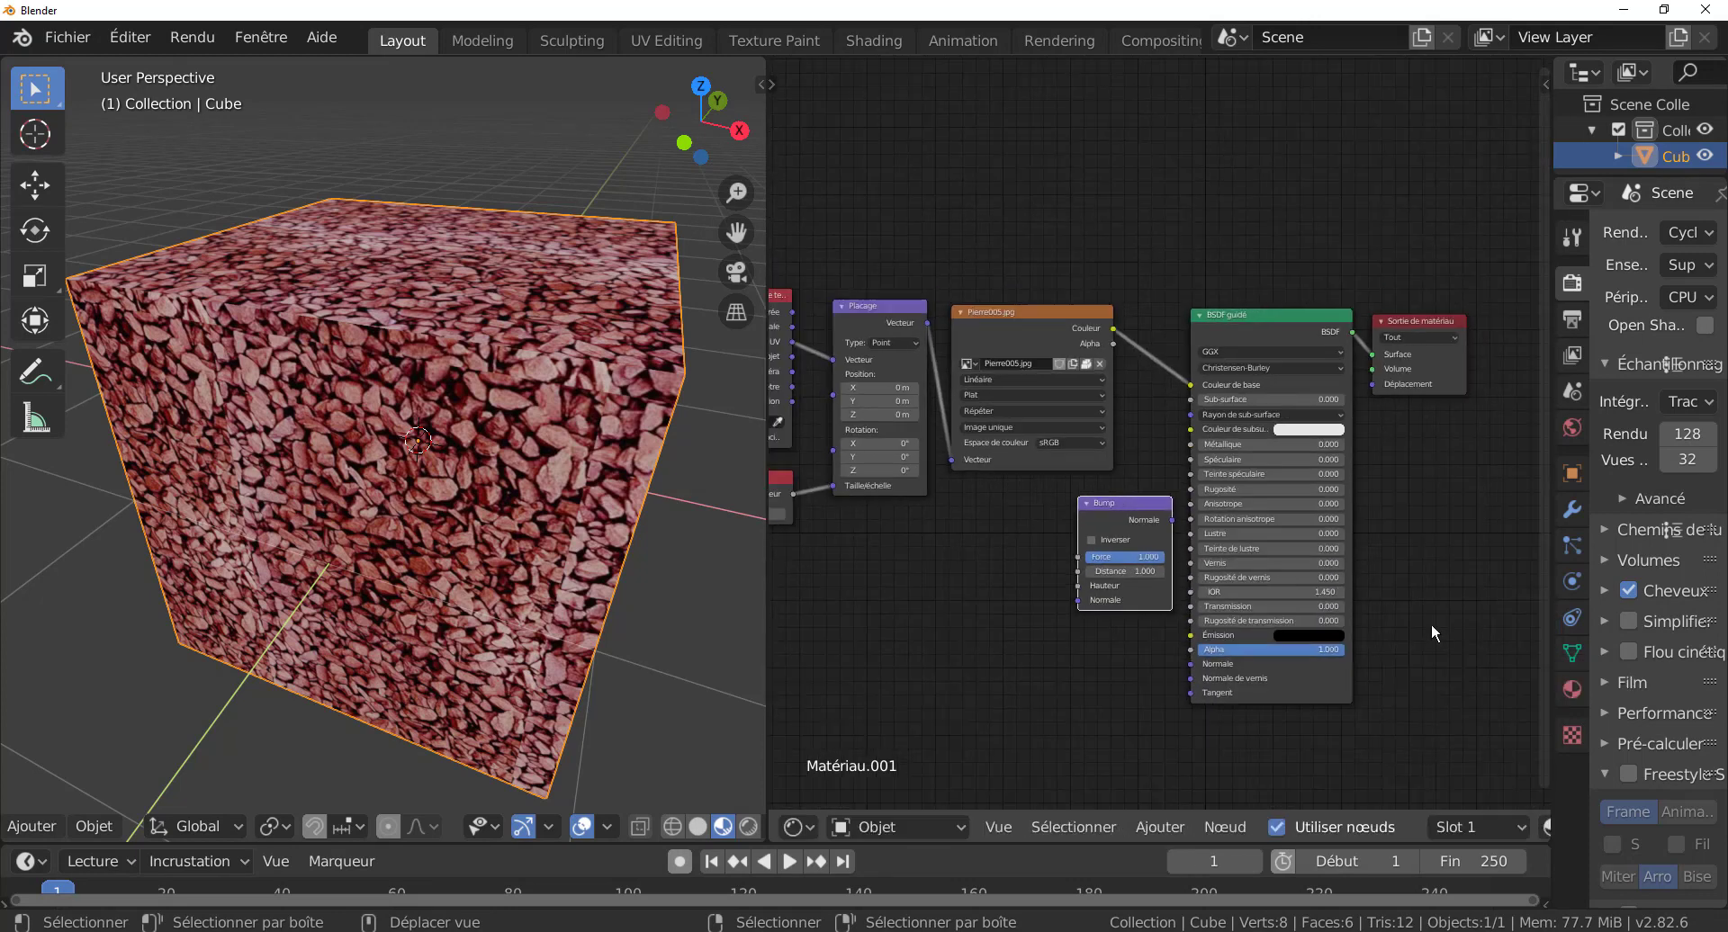
drag(1389, 378, 1462, 375)
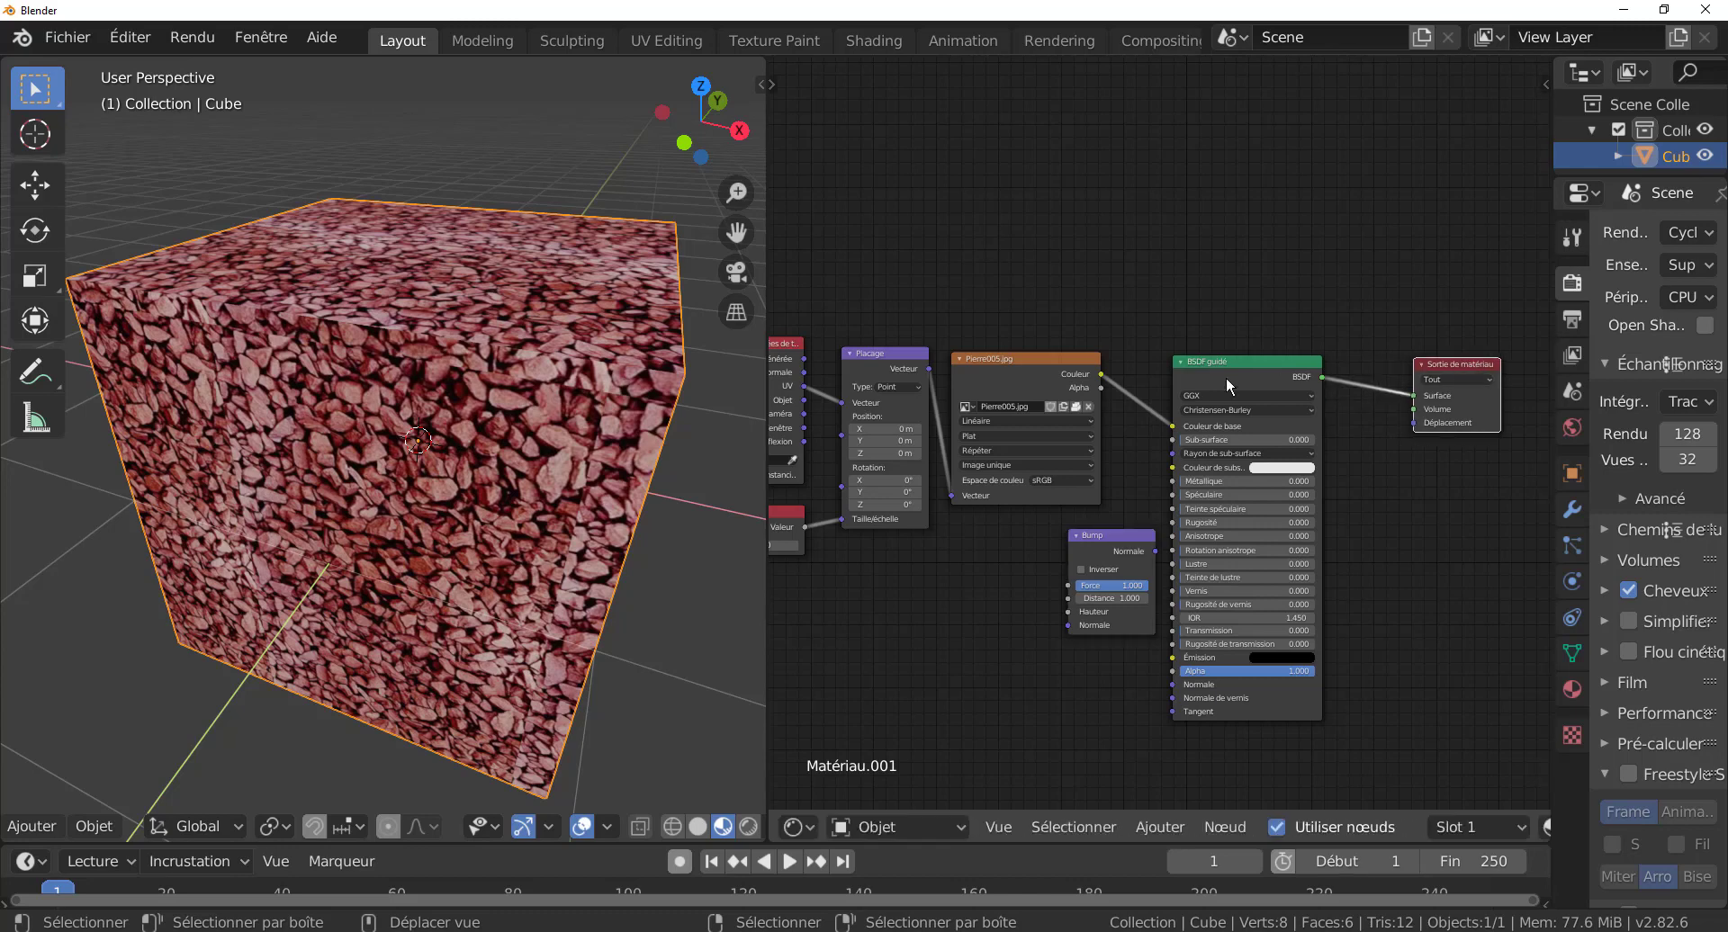
drag(1226, 376, 1312, 364)
drag(1125, 547, 1172, 502)
scroll(1116, 634, up, 1)
scroll(1120, 432, up, 1)
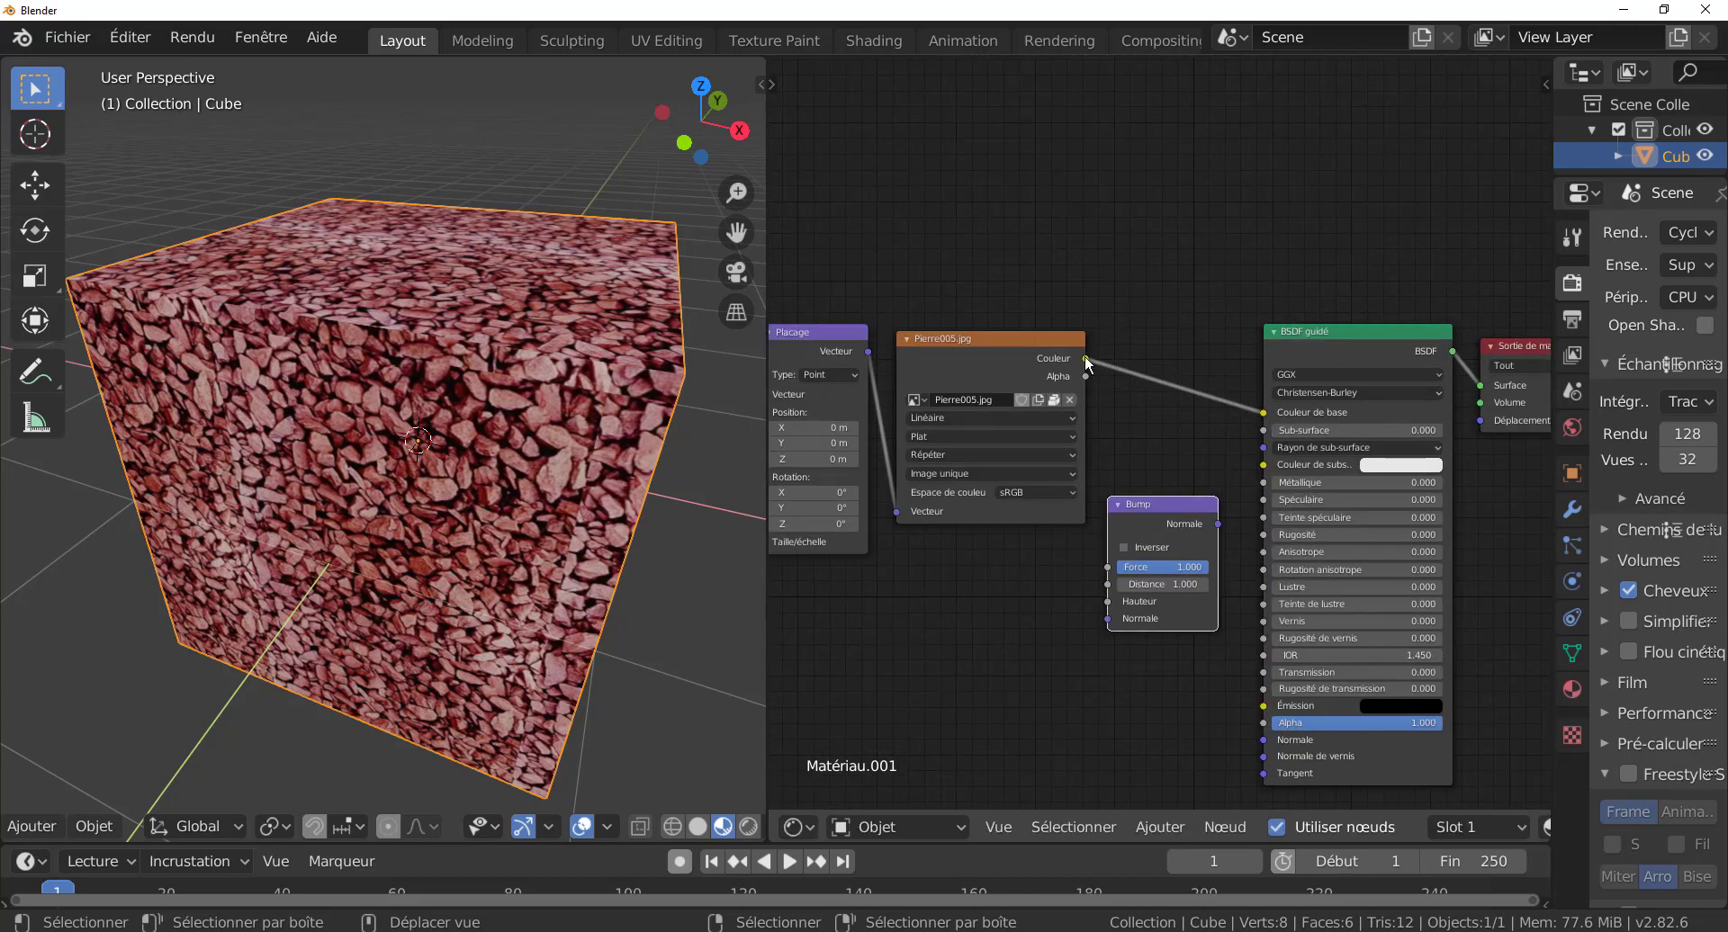
- Connect the Bump node's Normale output to the Normale input of BSDF guidé and inspect the cube's texture
drag(1085, 358, 1113, 598)
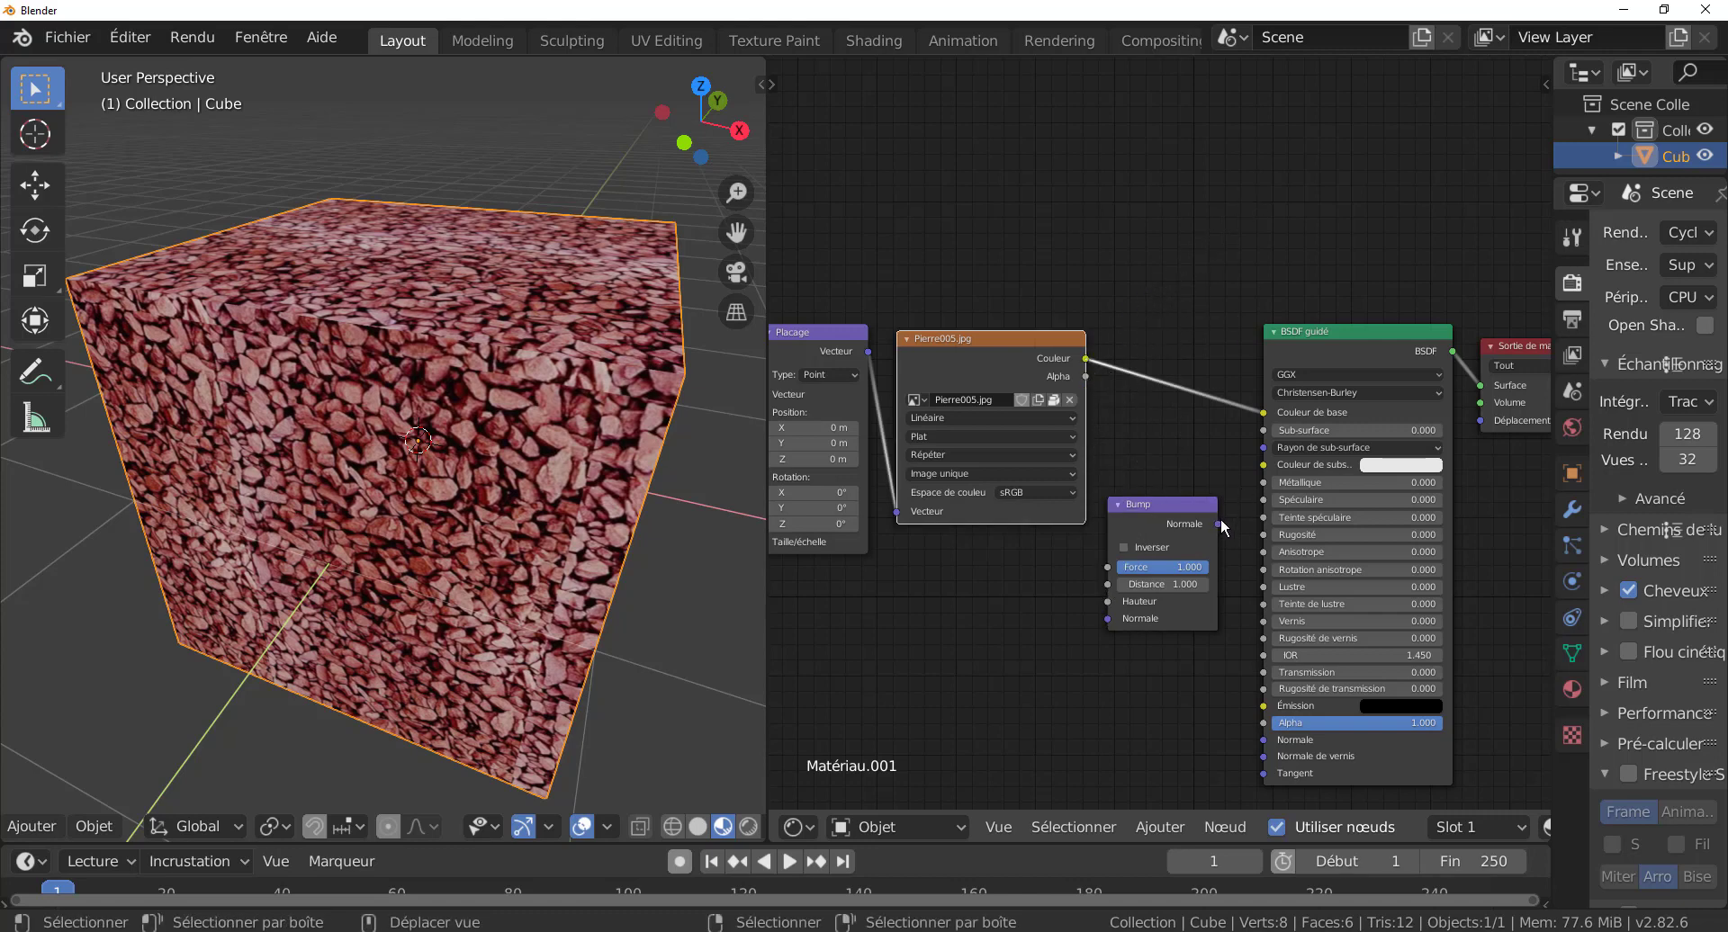
drag(1218, 524, 1264, 740)
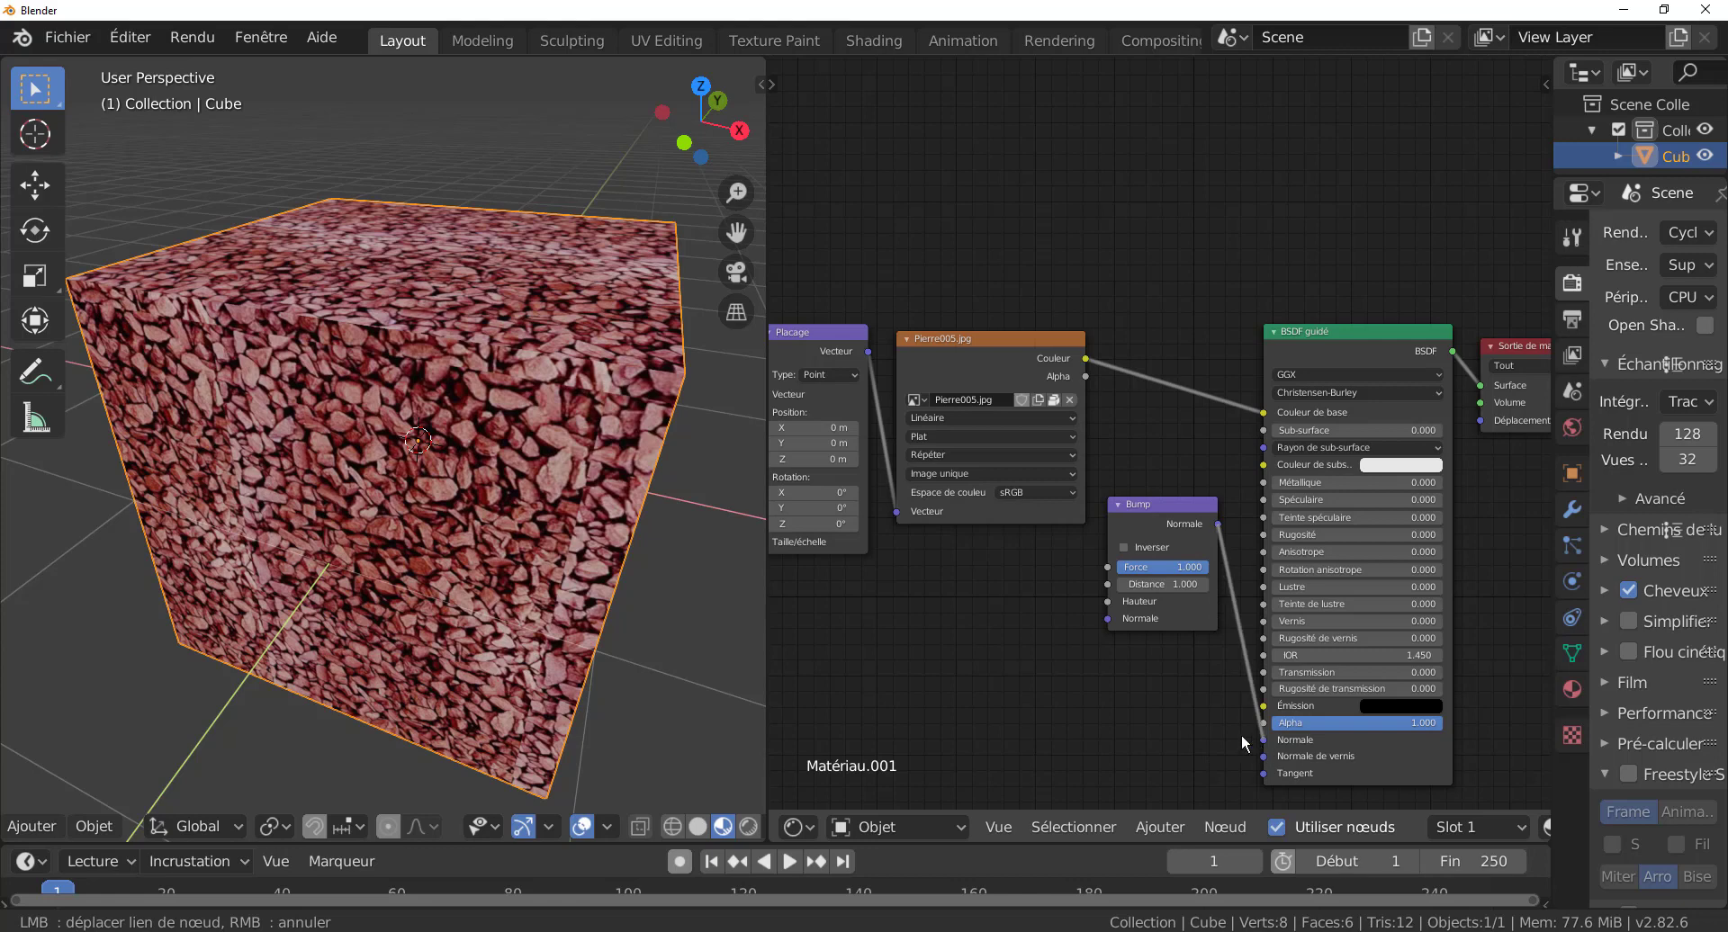
middle_drag(576, 549, 520, 587)
scroll(520, 587, up, 6)
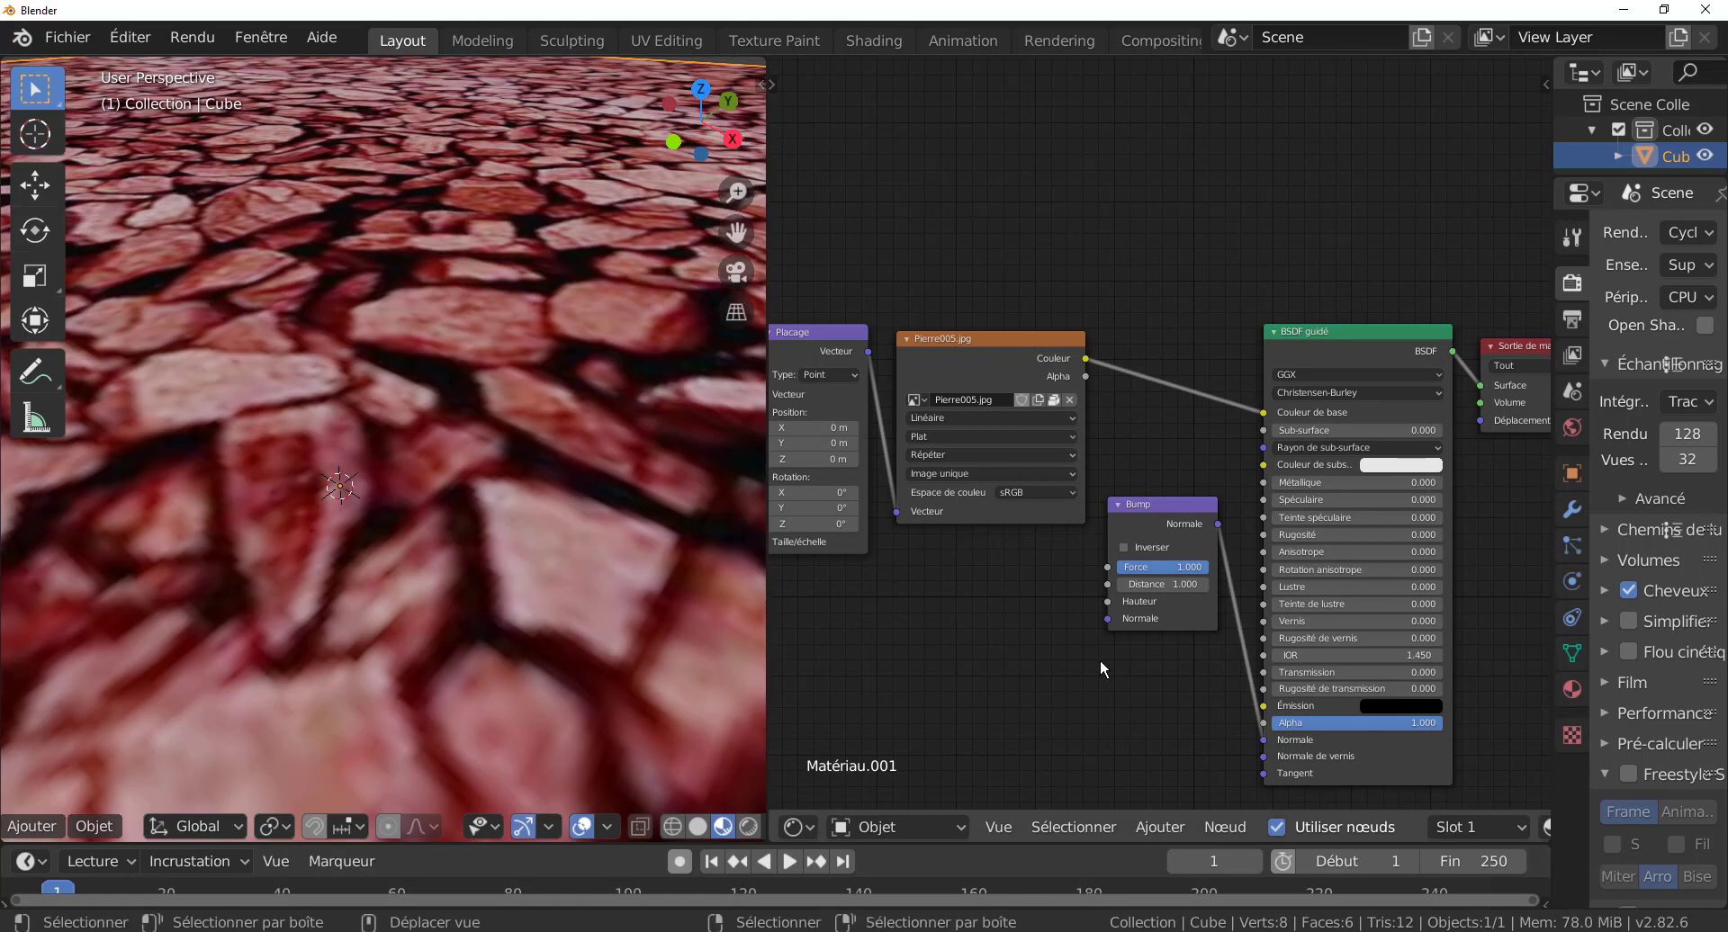
scroll(1099, 659, up, 1)
scroll(435, 598, down, 6)
scroll(1066, 652, up, 3)
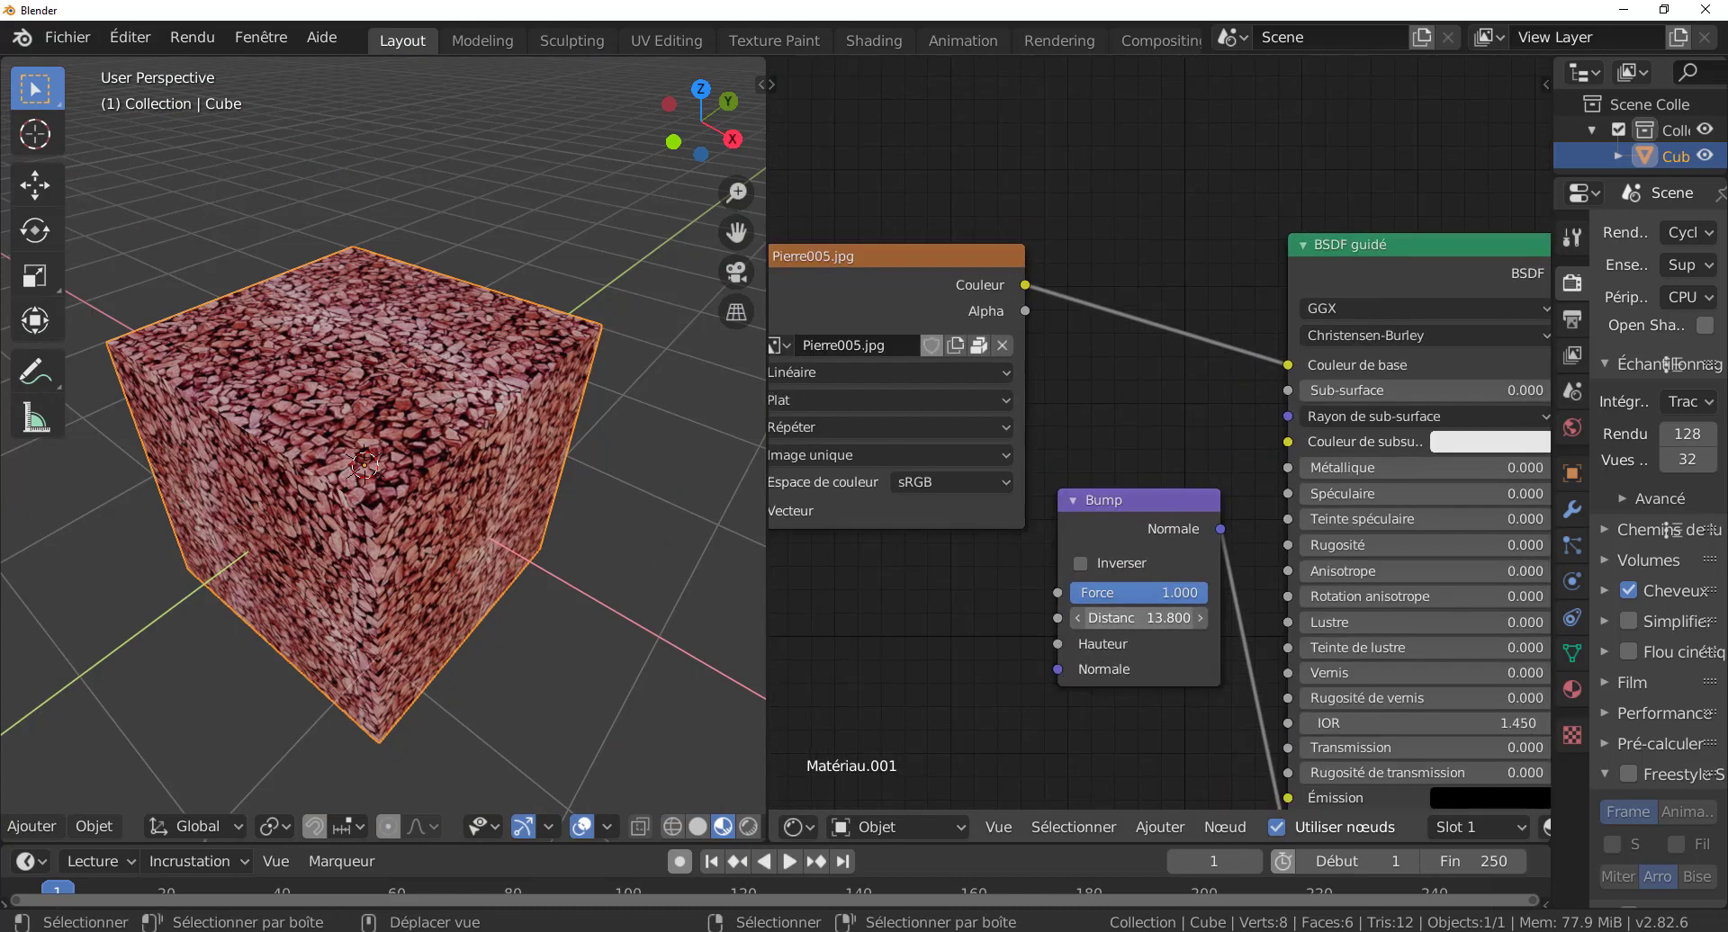
- Set the Bump node's Distance to 56.5 and the Spéculaire value of BSDF guidé to 0.069
mouse_move(1139, 618)
mouse_down()
mouse_move(1196, 617)
mouse_move(1136, 617)
mouse_up()
scroll(916, 663, down, 2)
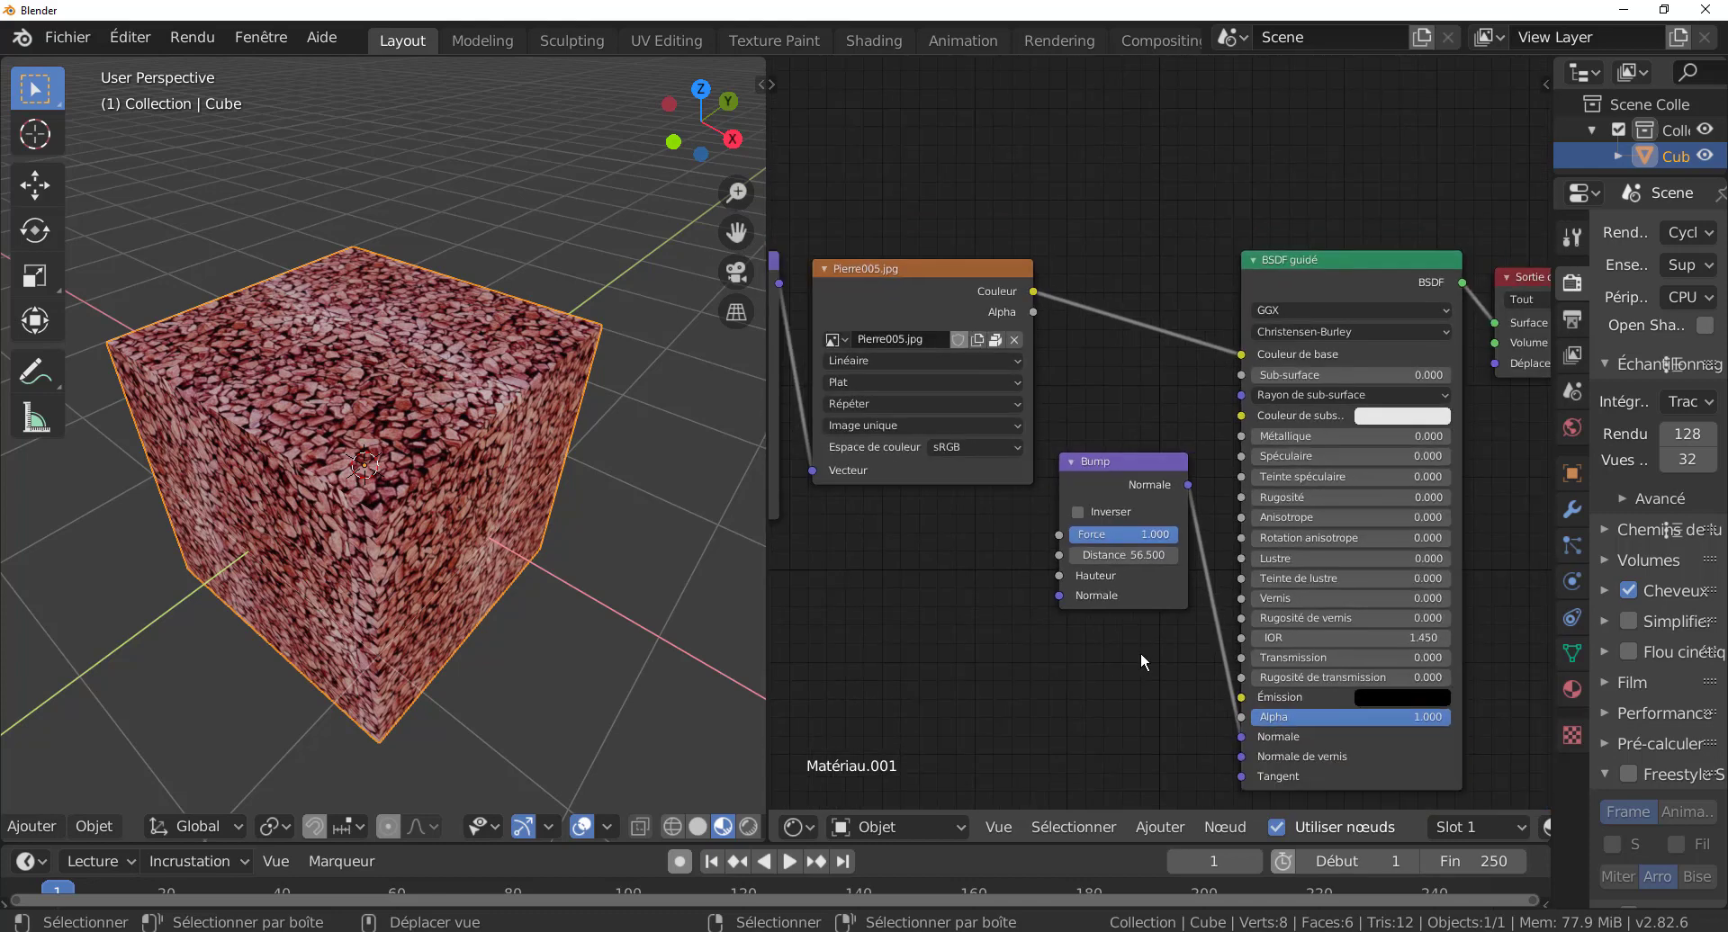
middle_drag(1142, 652, 1068, 672)
middle_drag(581, 639, 587, 619)
scroll(1157, 432, up, 2)
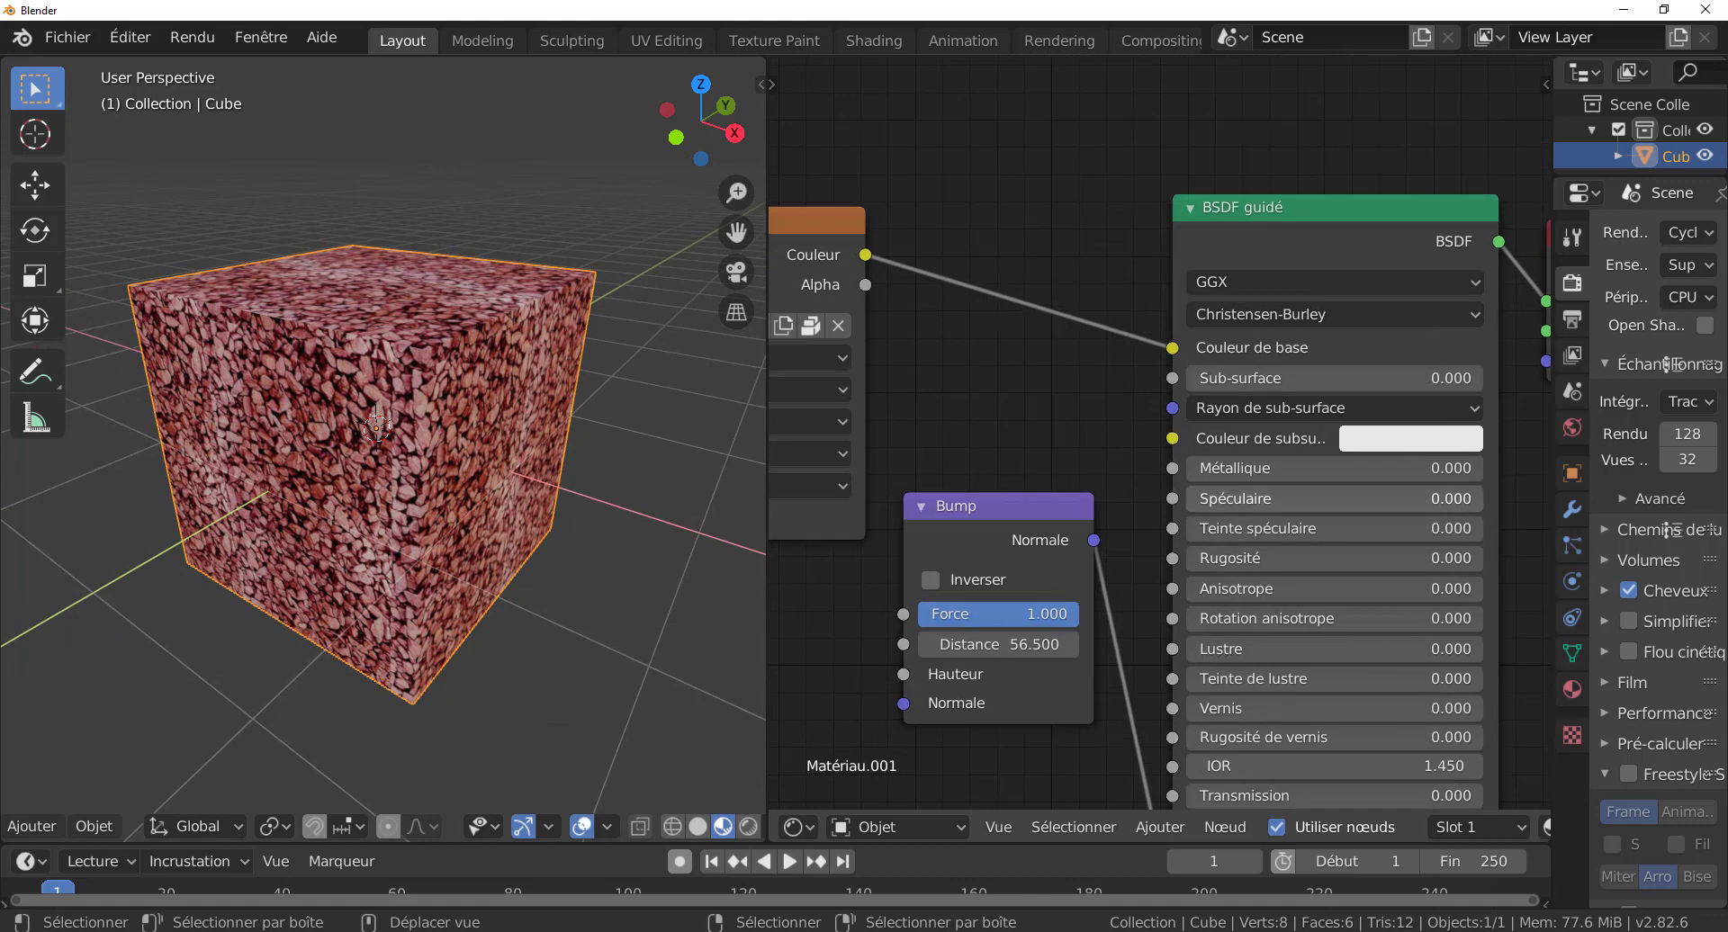
mouse_move(1332, 499)
mouse_down()
mouse_move(1381, 498)
mouse_move(1349, 499)
mouse_up()
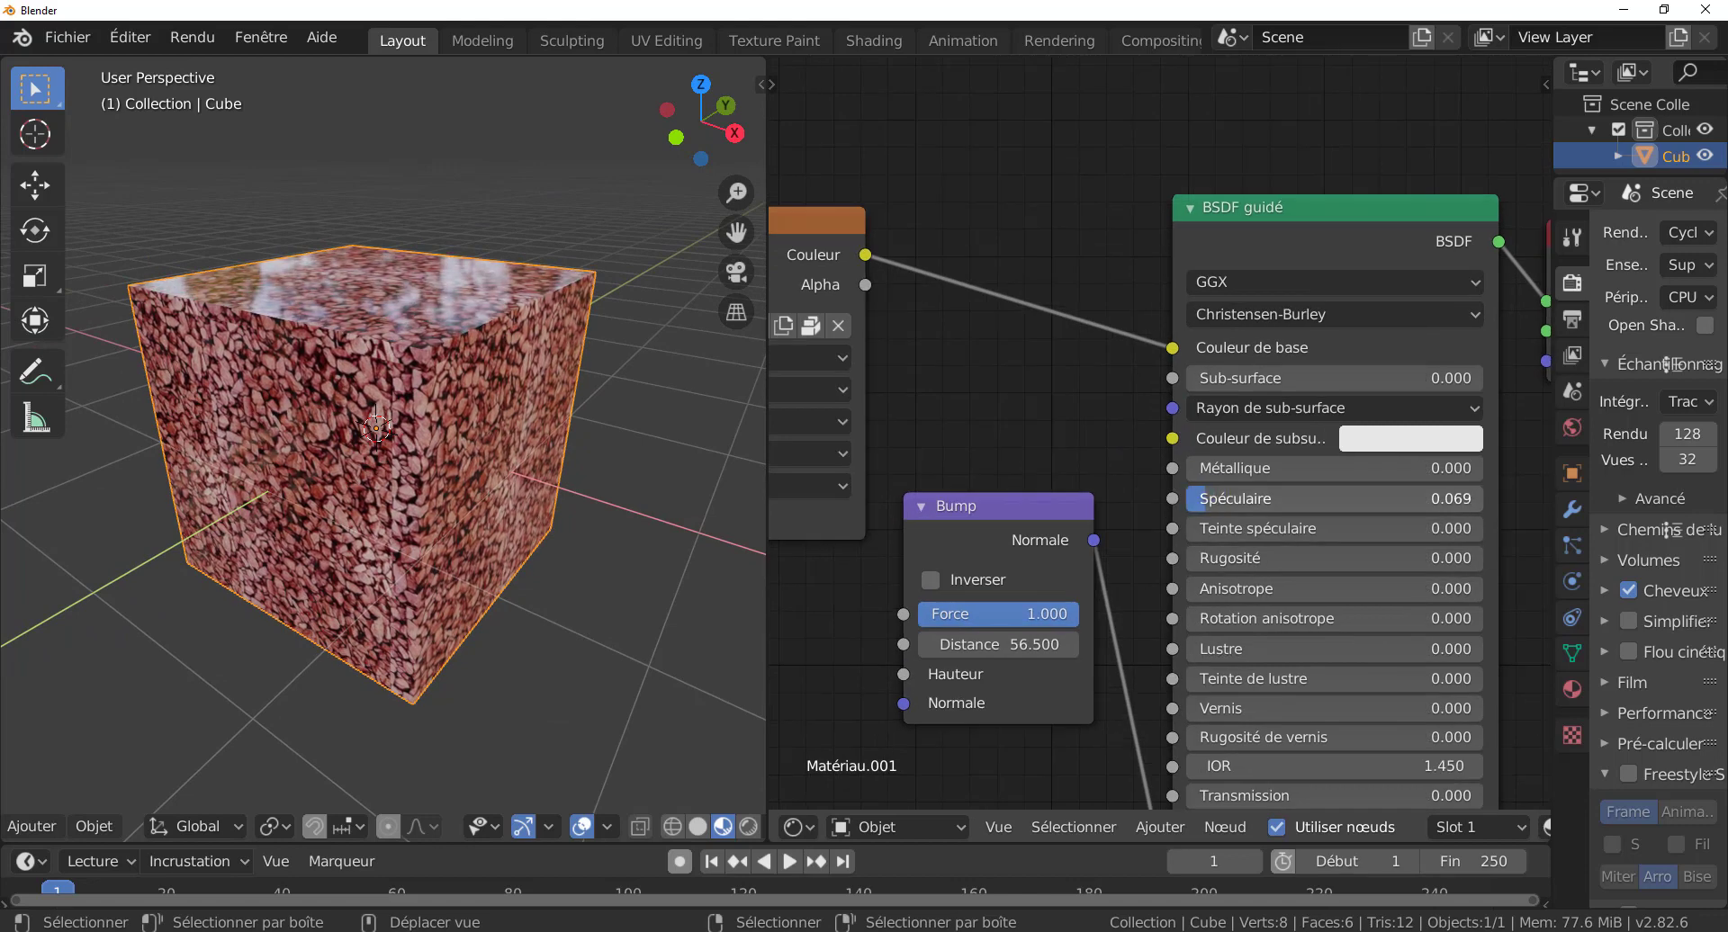
middle_drag(482, 577, 504, 666)
middle_drag(1037, 691, 1117, 677)
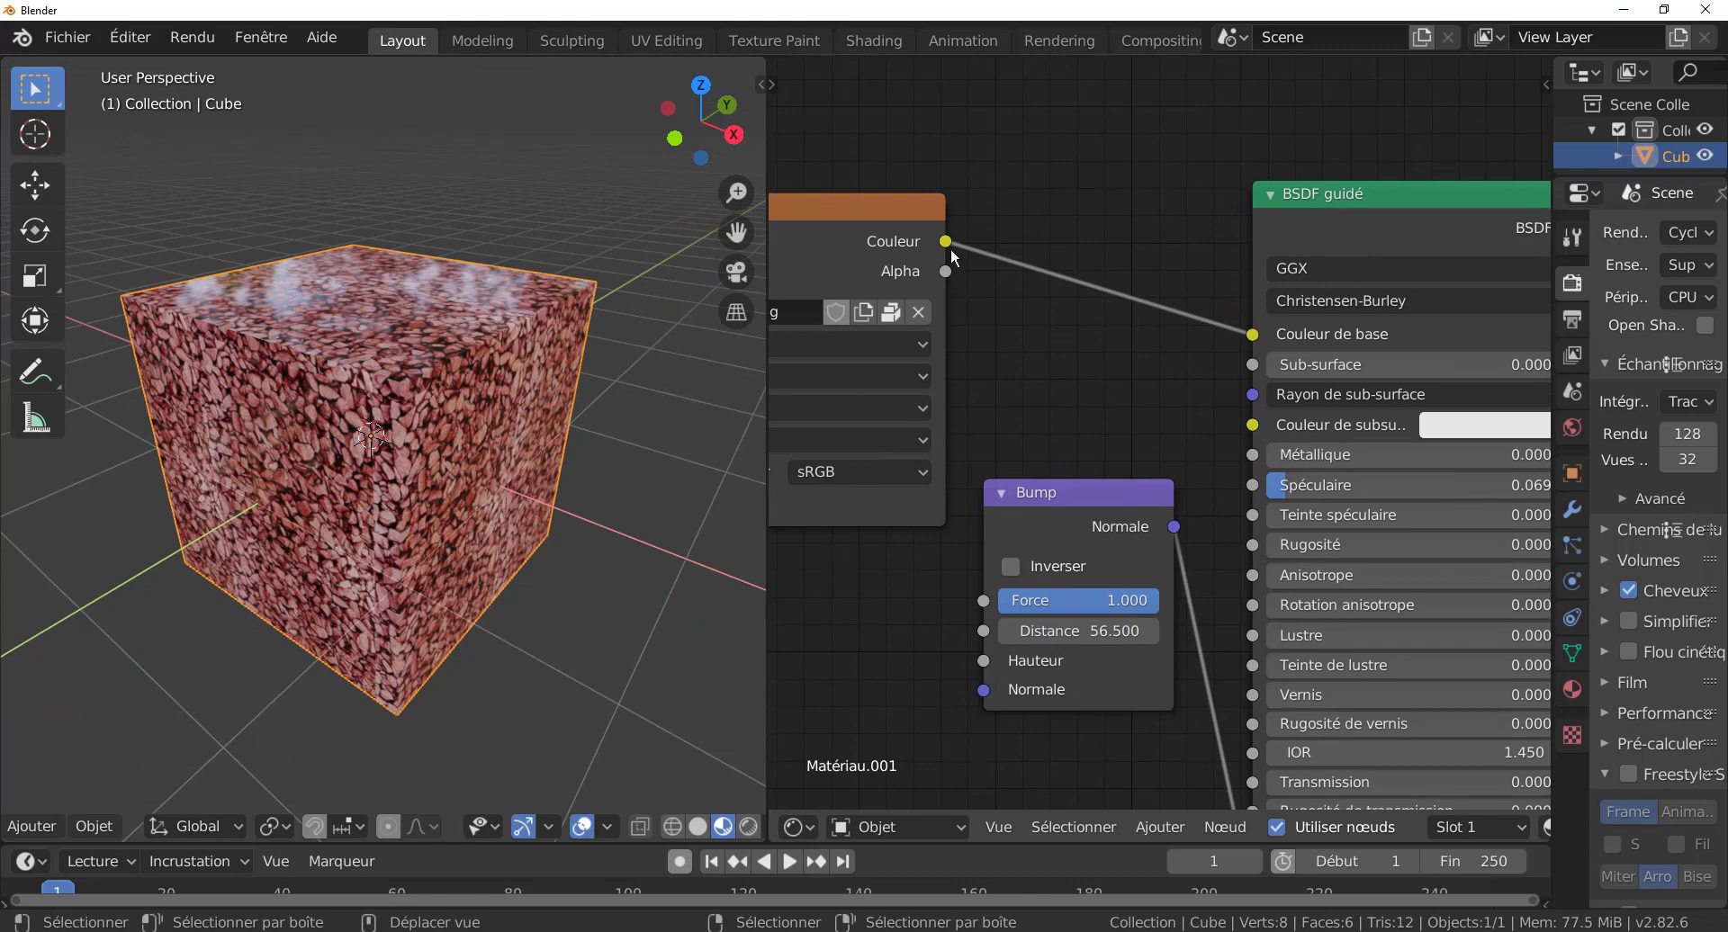
- Connect the Couleur output of Pierre005.jpg to the Hauteur input of the Bump node and inspect the relief up close
drag(950, 249, 983, 665)
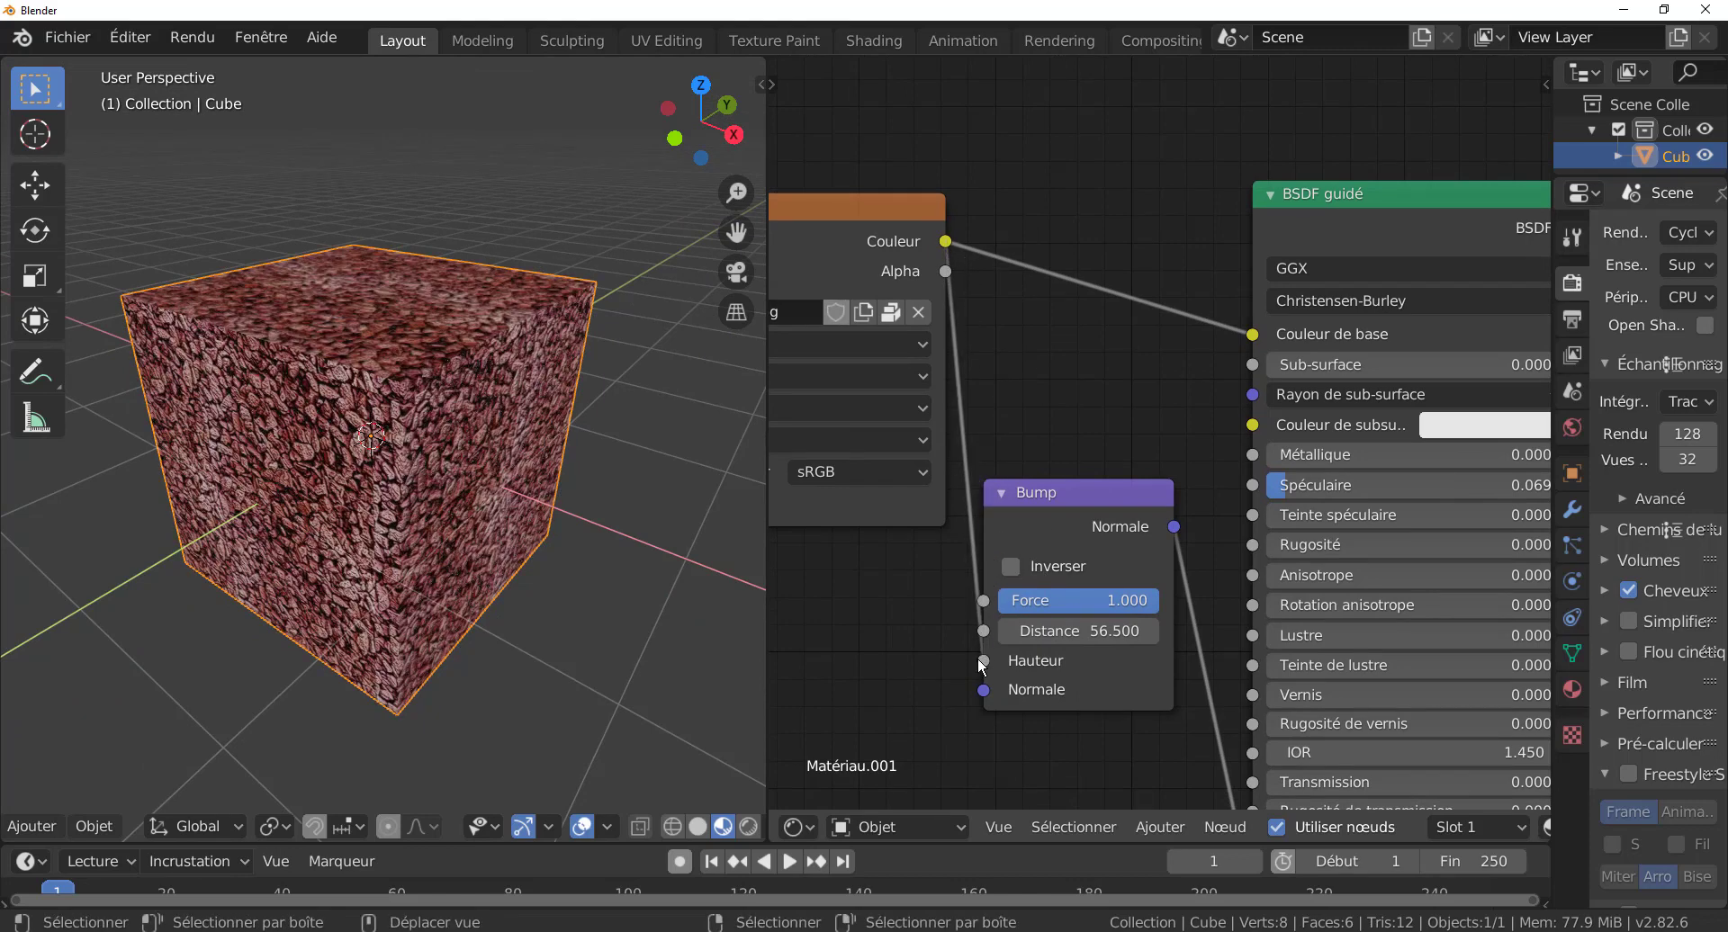
scroll(1019, 726, up, 1)
scroll(564, 621, up, 5)
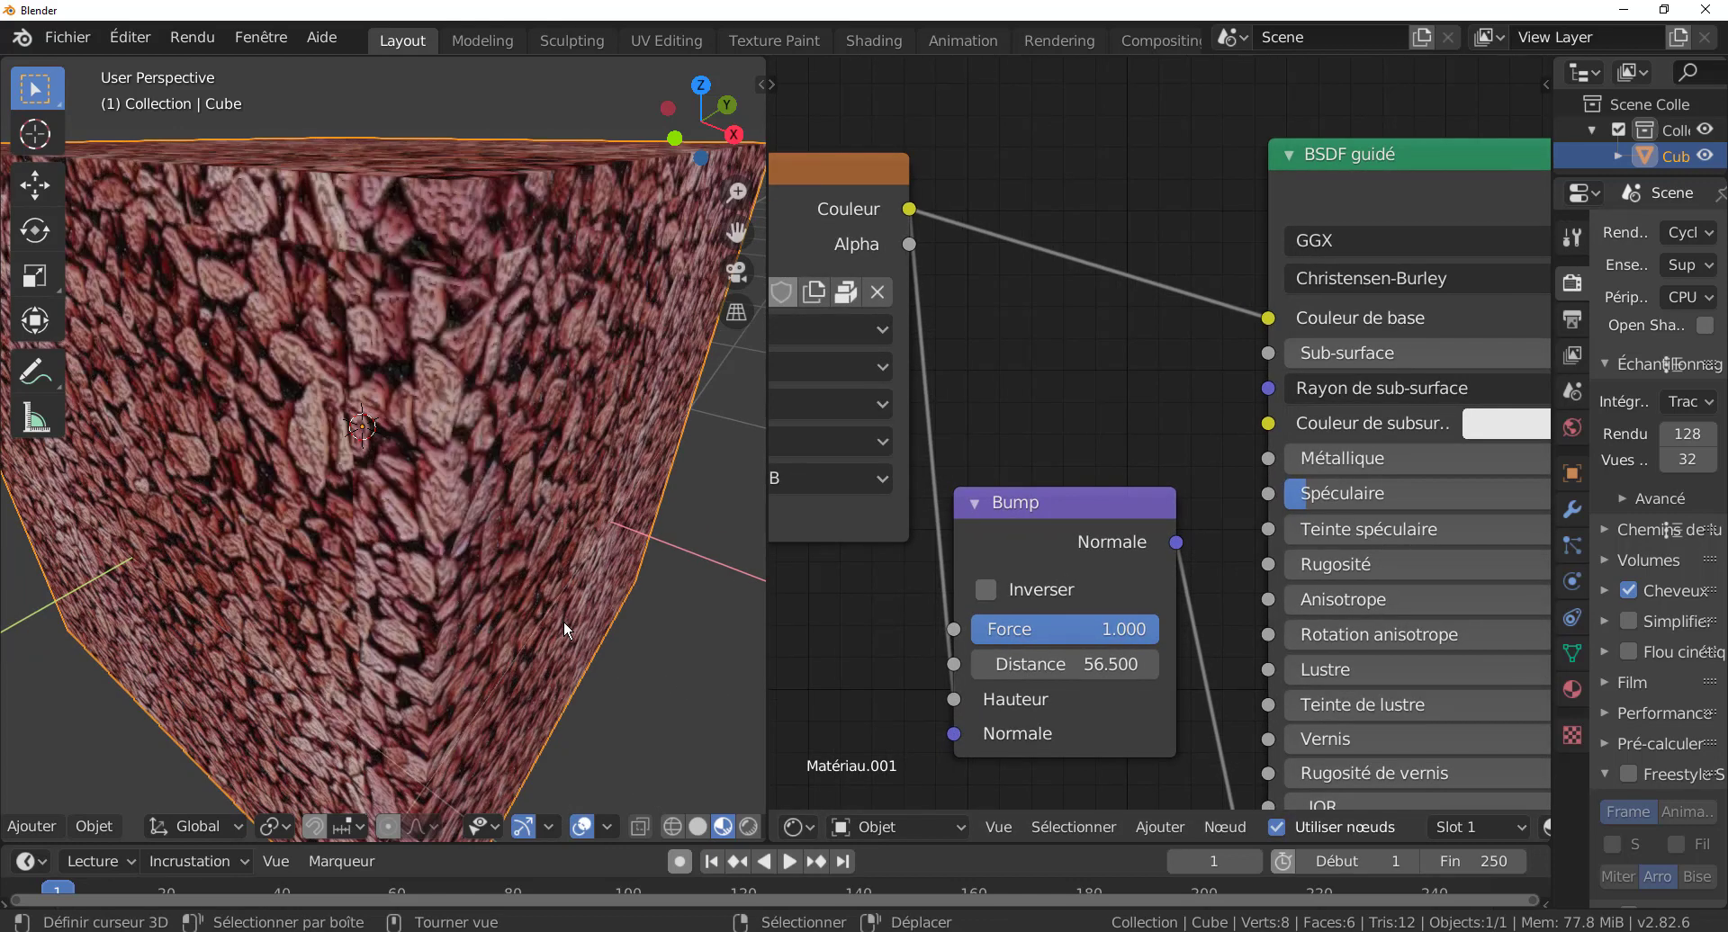
scroll(564, 619, down, 5)
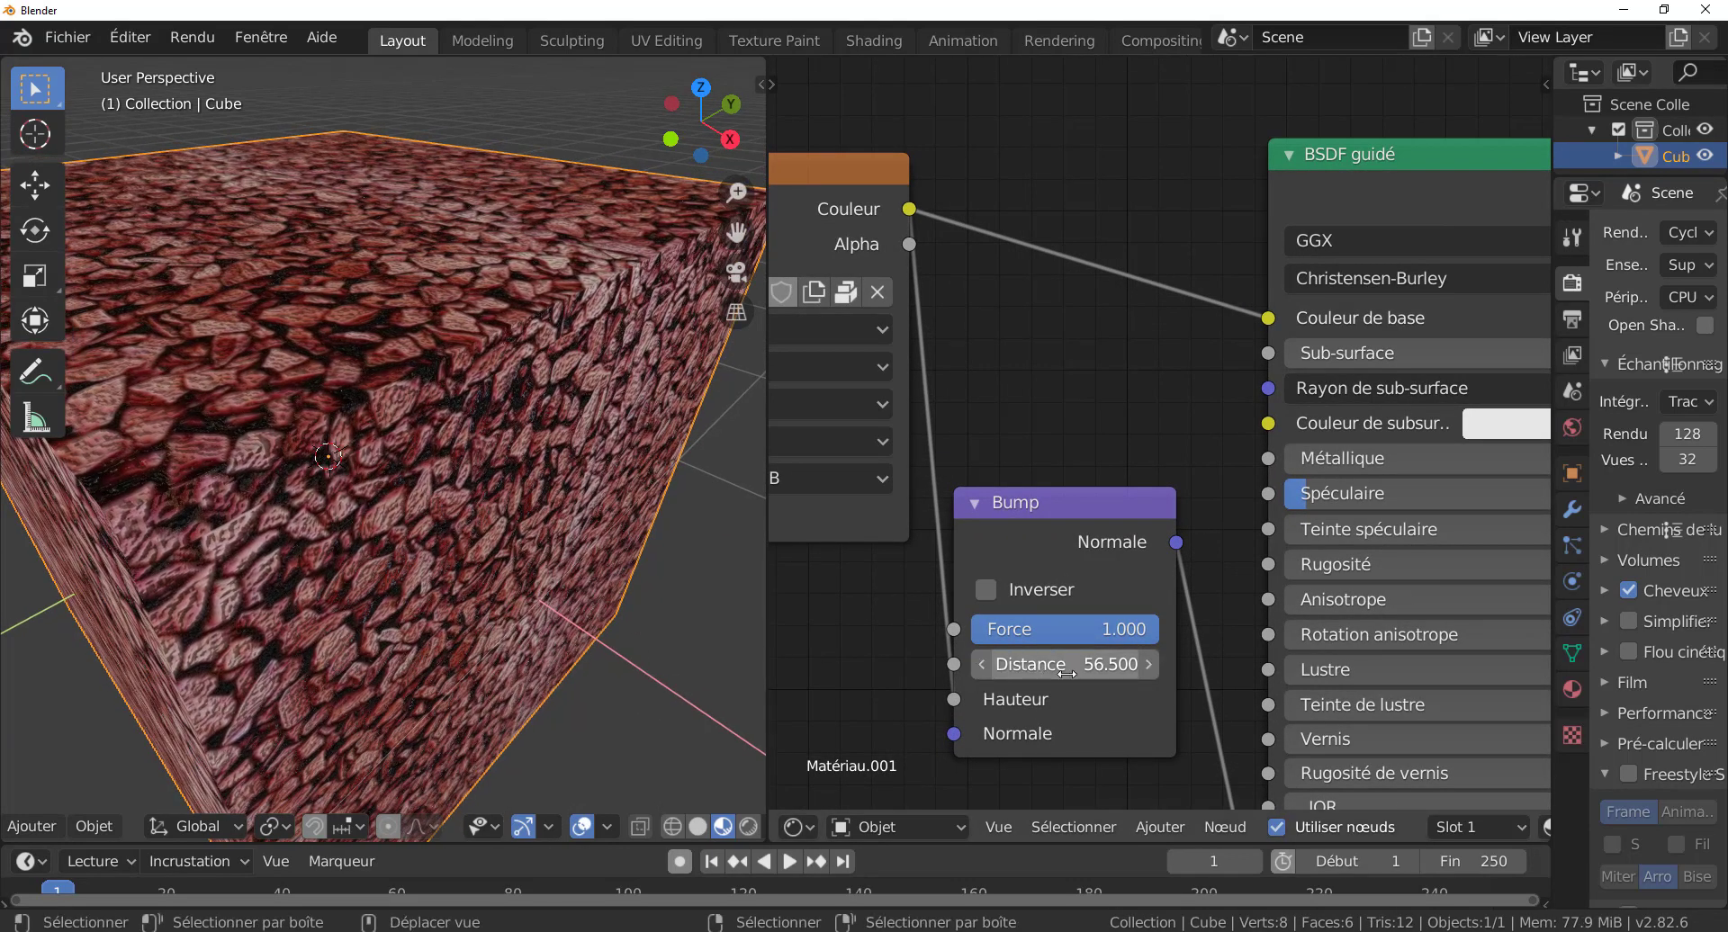
- Set the Bump node's Distance to 63.4 and Force to 0.116, and raise the Spéculaire value of BSDF guidé slightly
mouse_move(1071, 664)
mouse_down()
mouse_move(1035, 664)
mouse_move(1053, 664)
mouse_move(1049, 629)
mouse_move(1023, 629)
mouse_up()
middle_drag(575, 594, 565, 559)
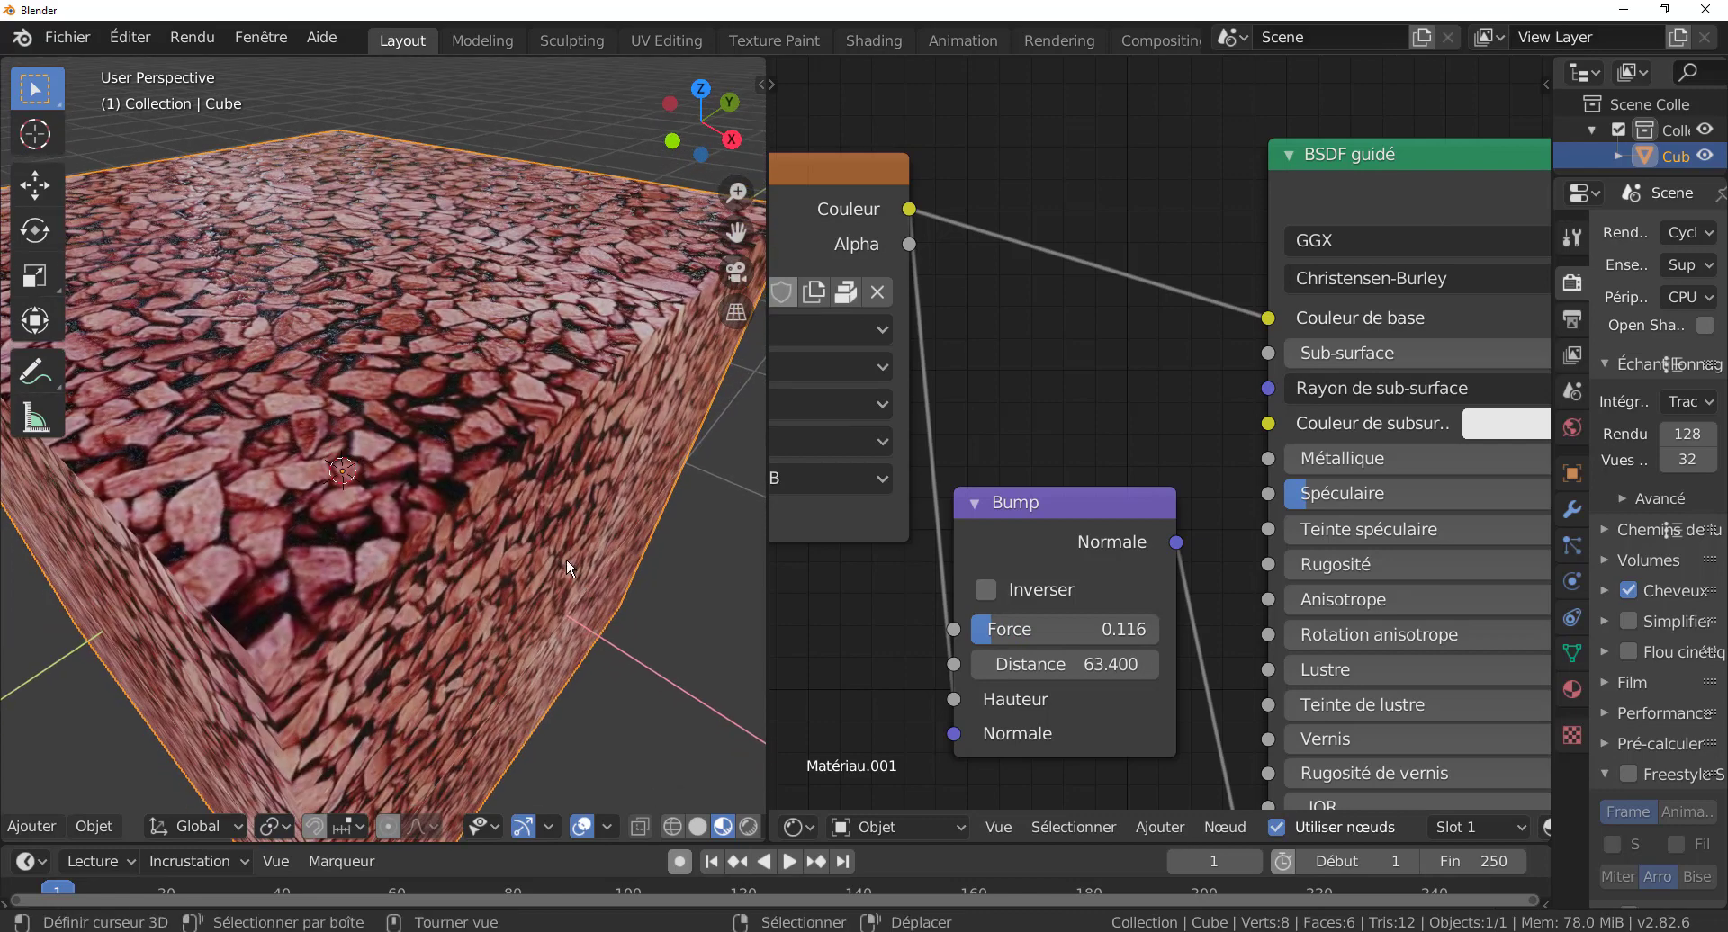
mouse_move(1315, 494)
mouse_down()
mouse_move(1301, 493)
mouse_move(1341, 493)
mouse_move(1316, 493)
mouse_up()
mouse_move(630, 473)
middle_down()
mouse_move(646, 434)
mouse_move(667, 457)
mouse_move(621, 478)
middle_up()
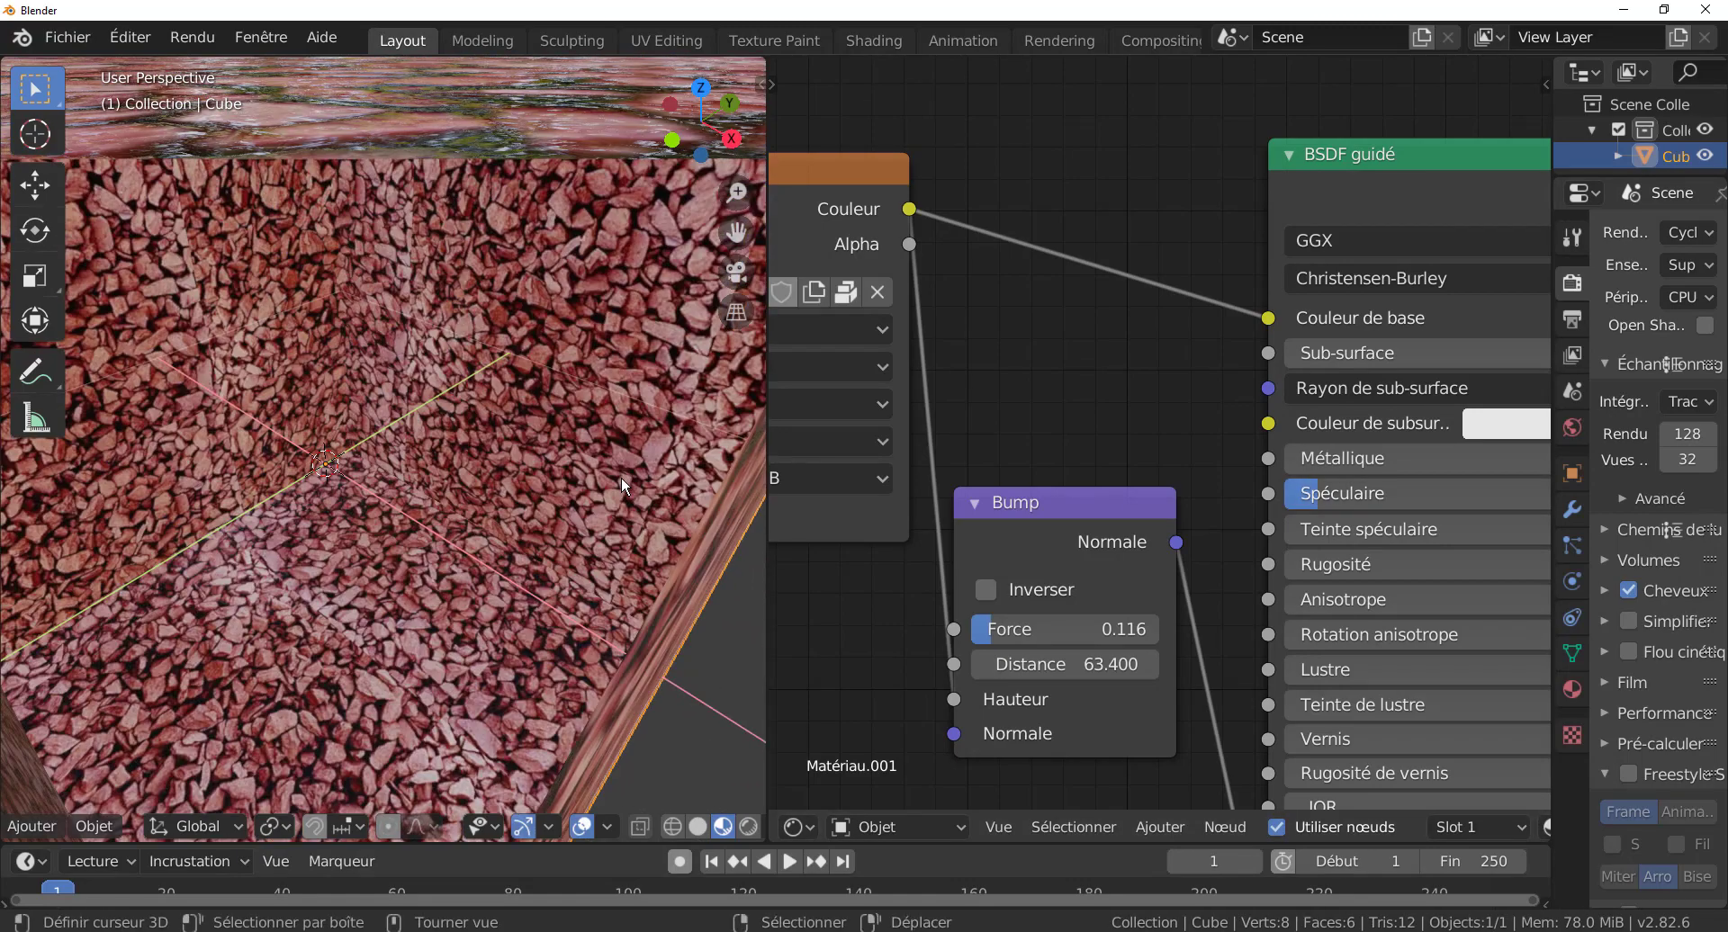
scroll(619, 478, down, 4)
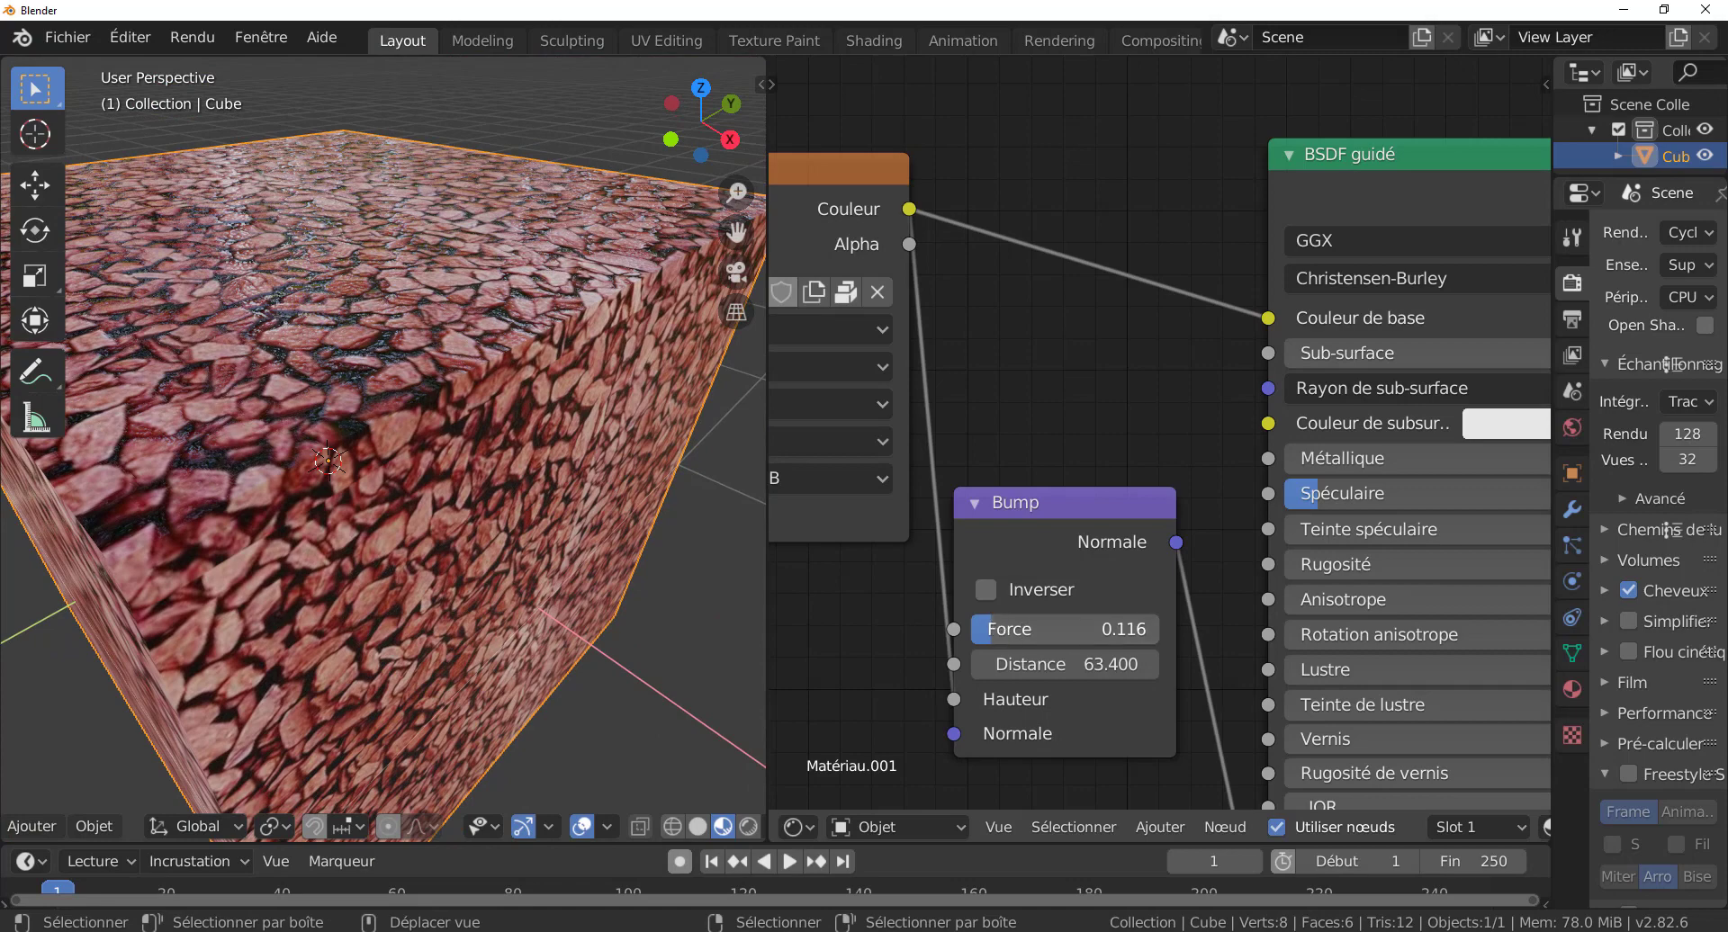
- Set the Bump node's Force to 1 and Distance to 2.3, and bring Spéculaire and Rugosité on BSDF guidé to 0
drag(1065, 629, 1080, 663)
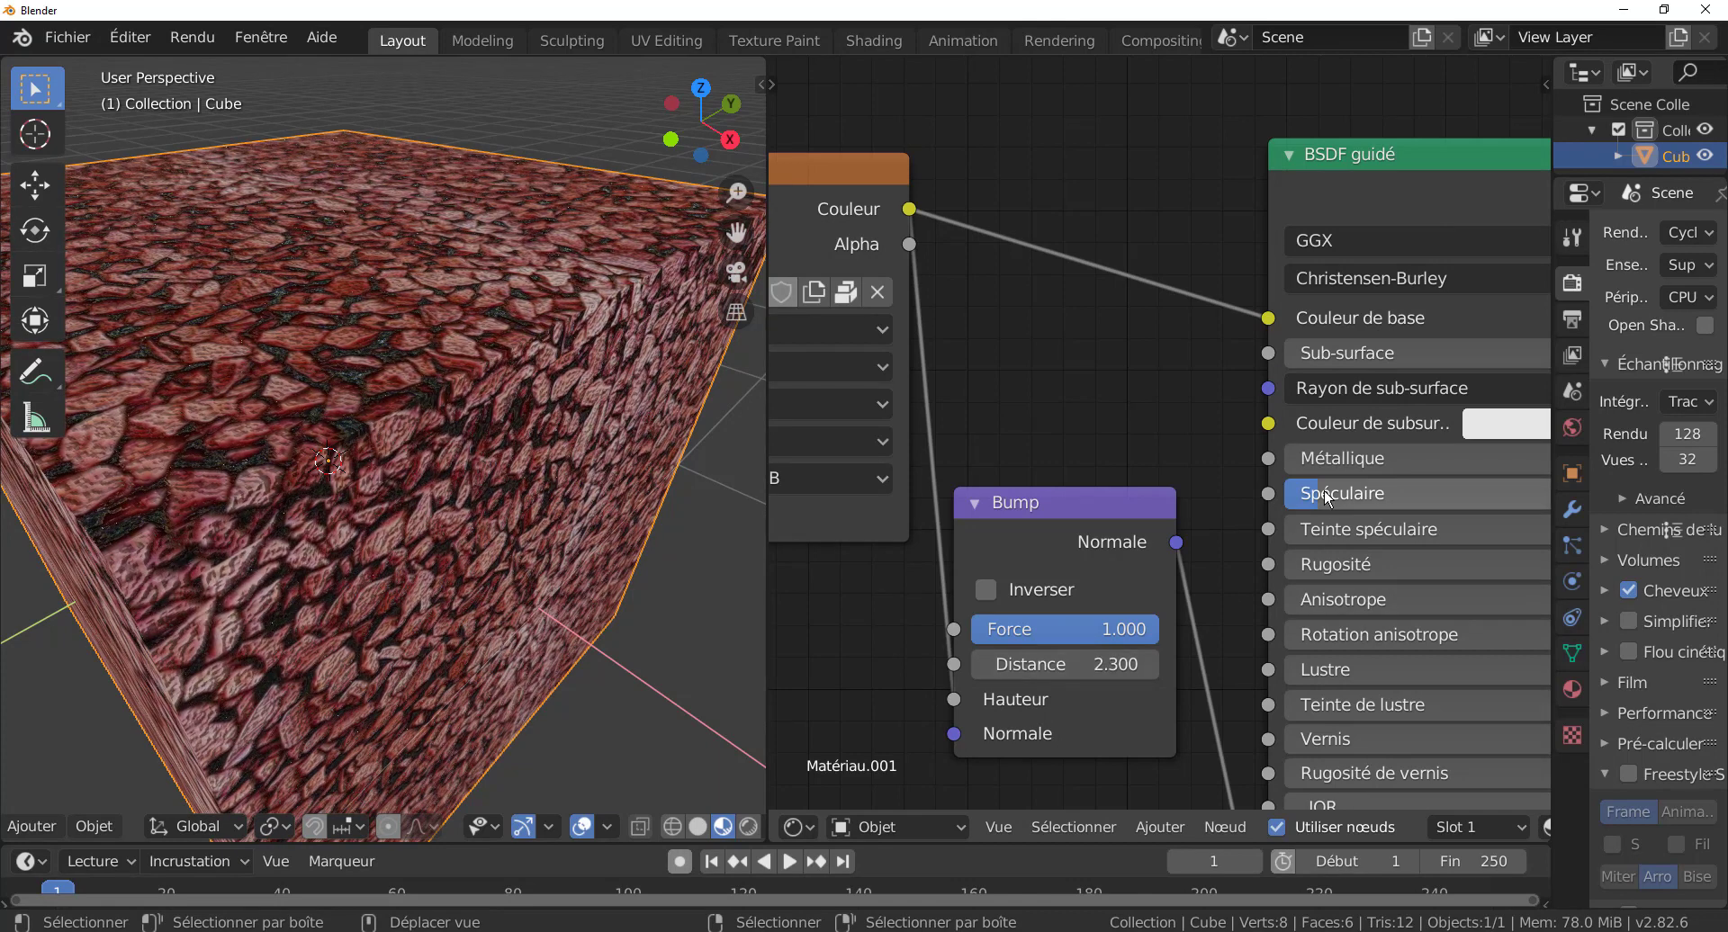
mouse_move(1323, 493)
mouse_down()
mouse_move(1483, 493)
mouse_move(1287, 493)
mouse_up()
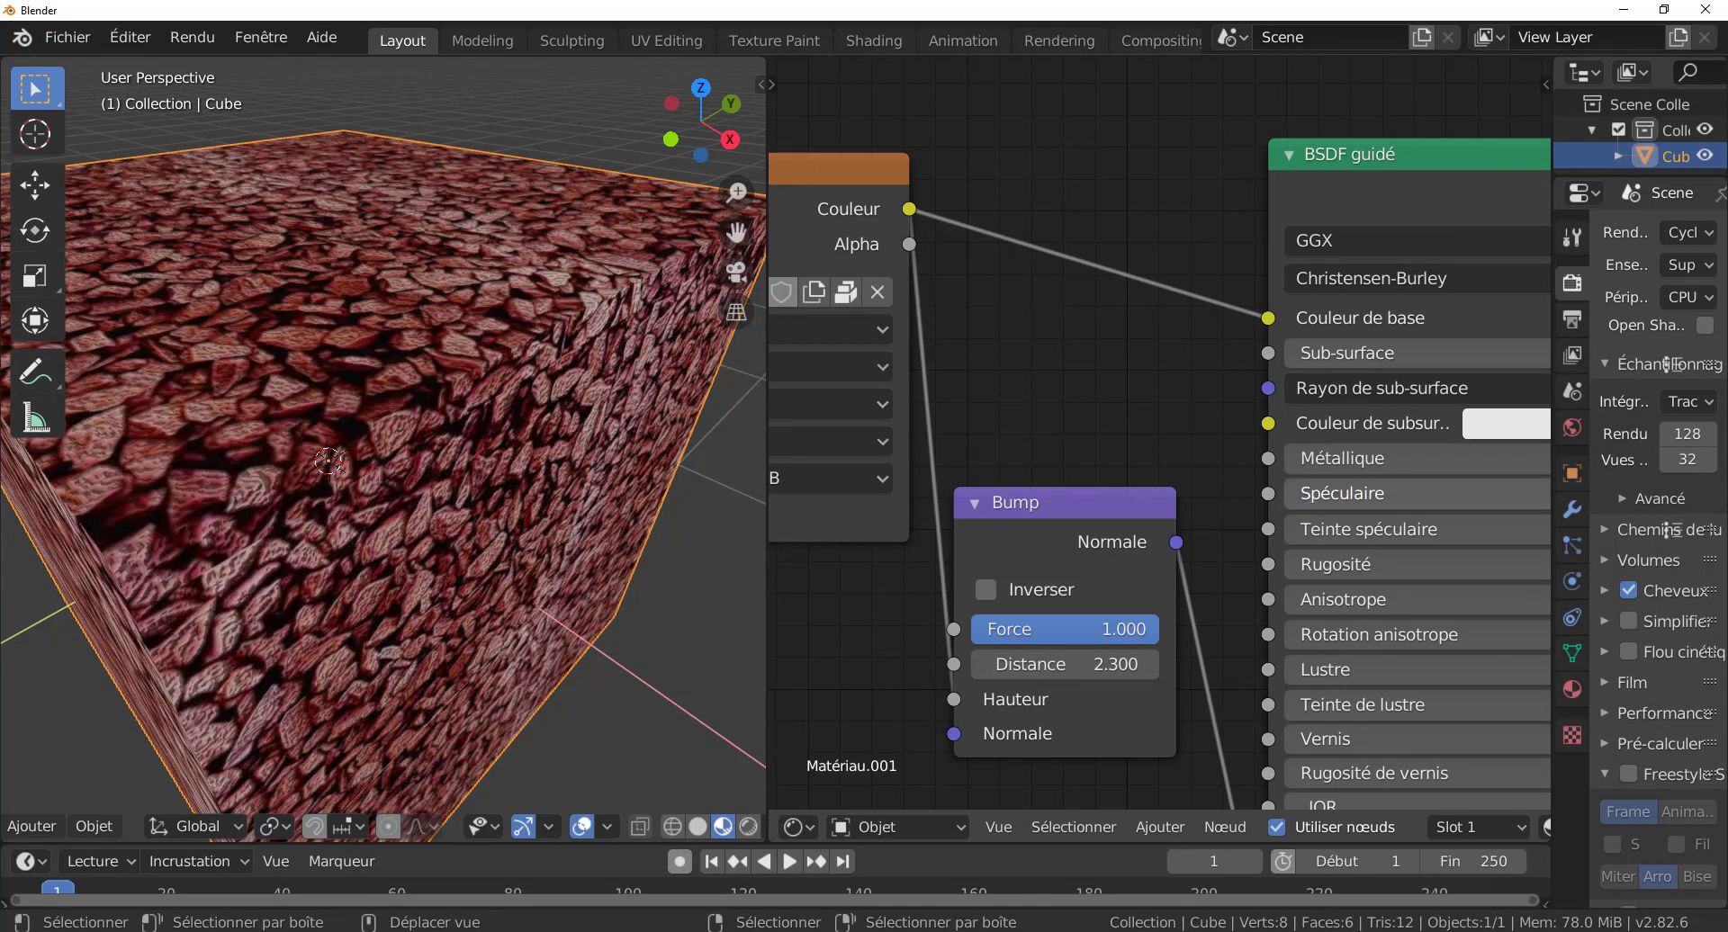
mouse_move(1296, 564)
mouse_down()
mouse_move(1440, 564)
mouse_move(1287, 565)
mouse_up()
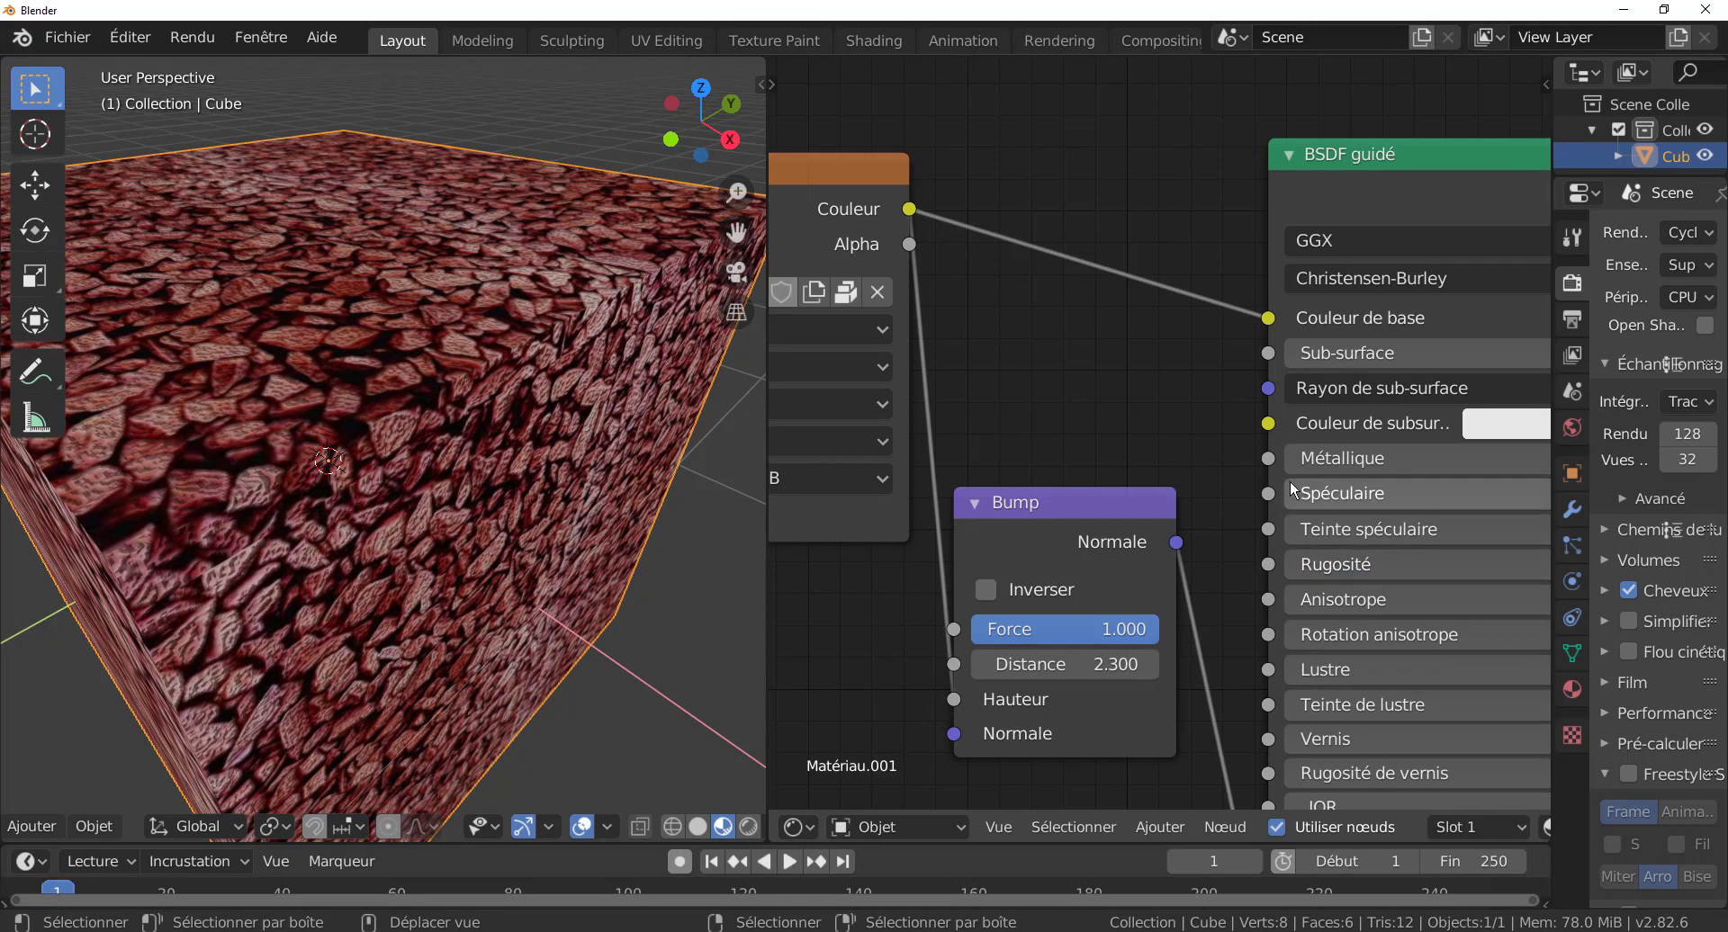
- Raise the Métallique value of BSDF guidé to about 0.59 and inspect the cube from several angles
drag(1306, 459, 1488, 459)
mouse_move(691, 493)
middle_down()
mouse_move(683, 468)
mouse_move(715, 474)
middle_up()
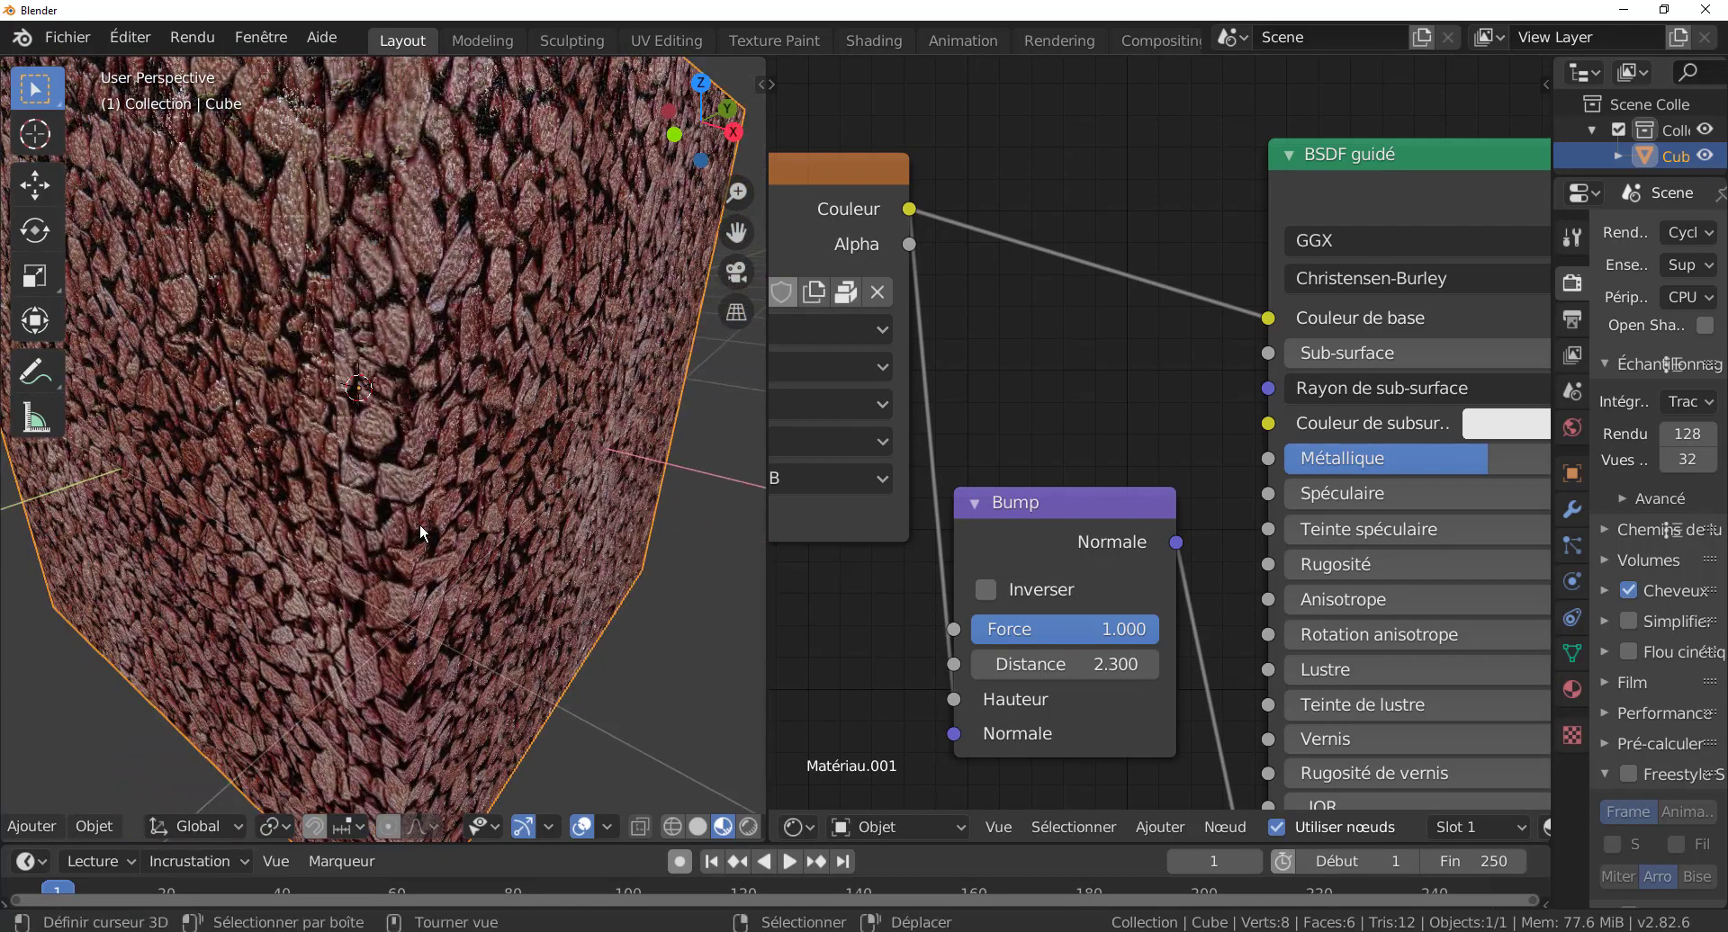
scroll(420, 524, down, 5)
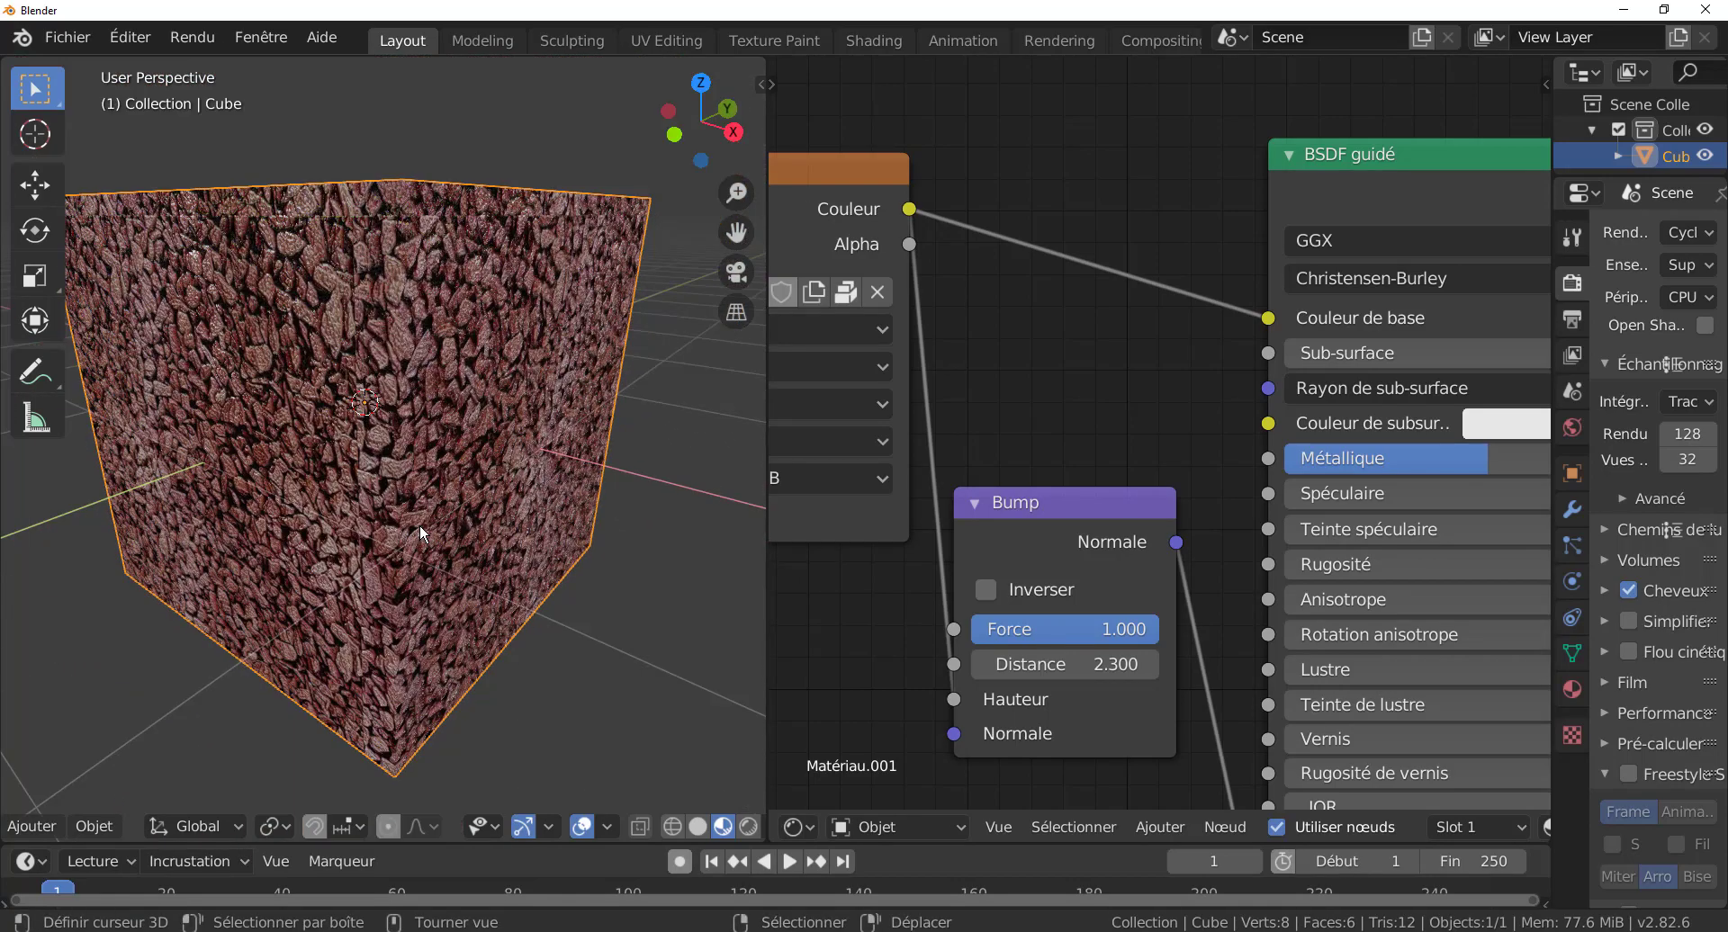
scroll(419, 523, down, 3)
middle_drag(509, 521, 574, 552)
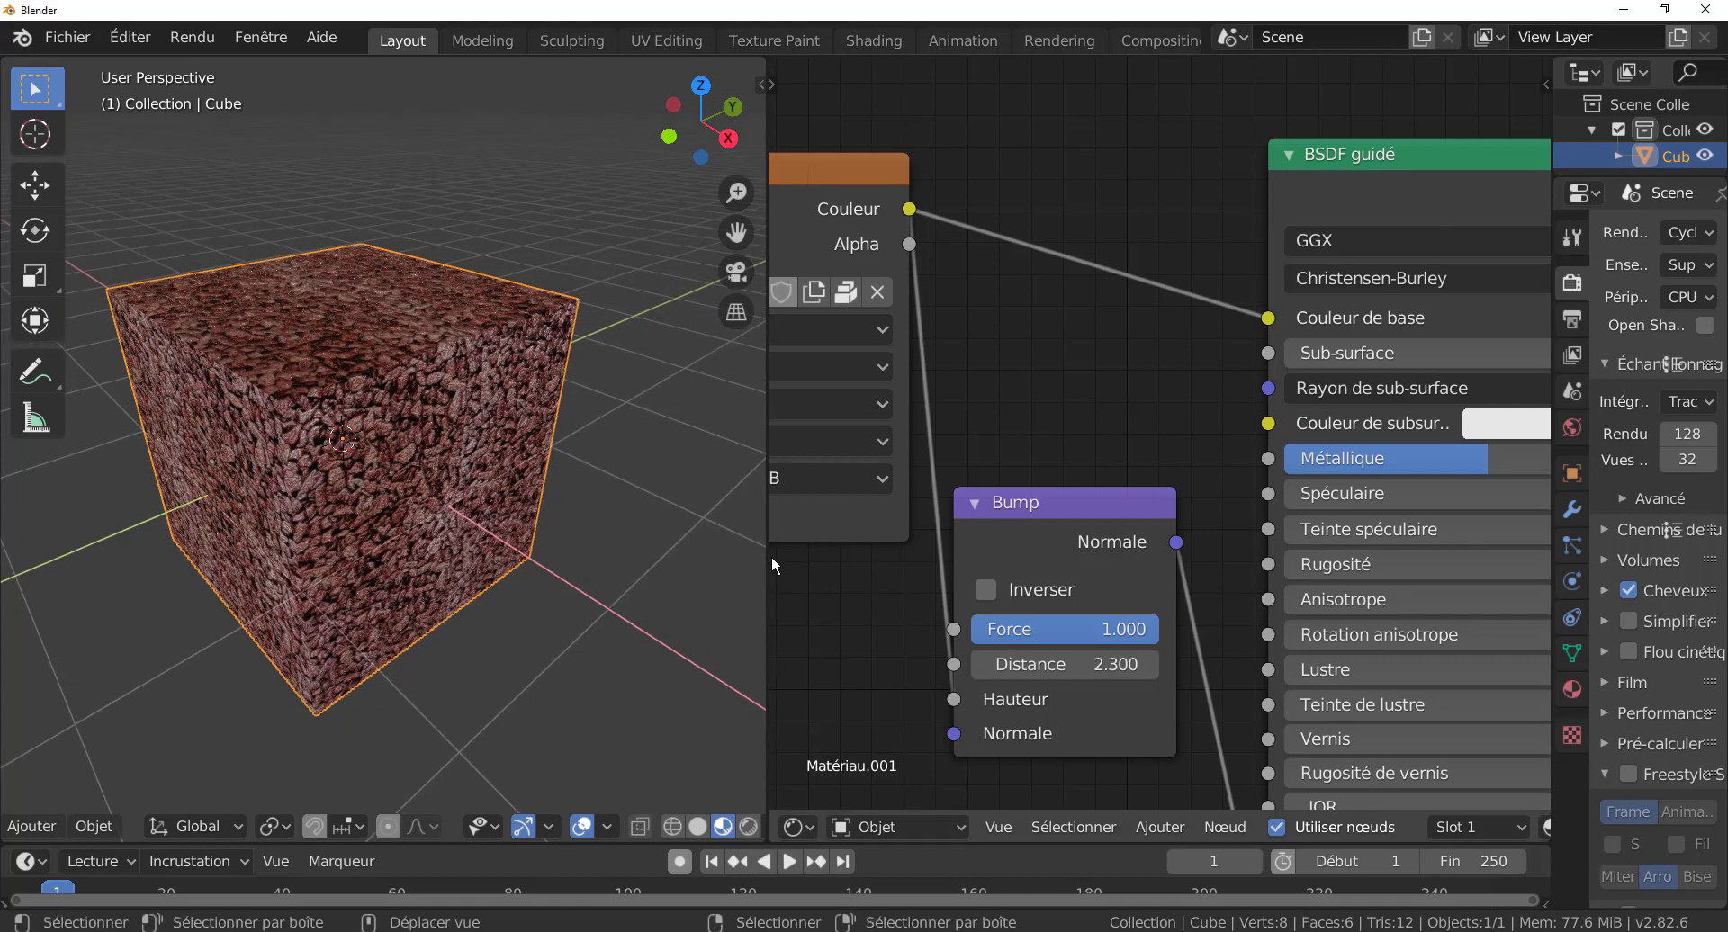
- Make the 3D viewport narrower so that the node editor has more room for the material's node chain
drag(766, 563, 573, 563)
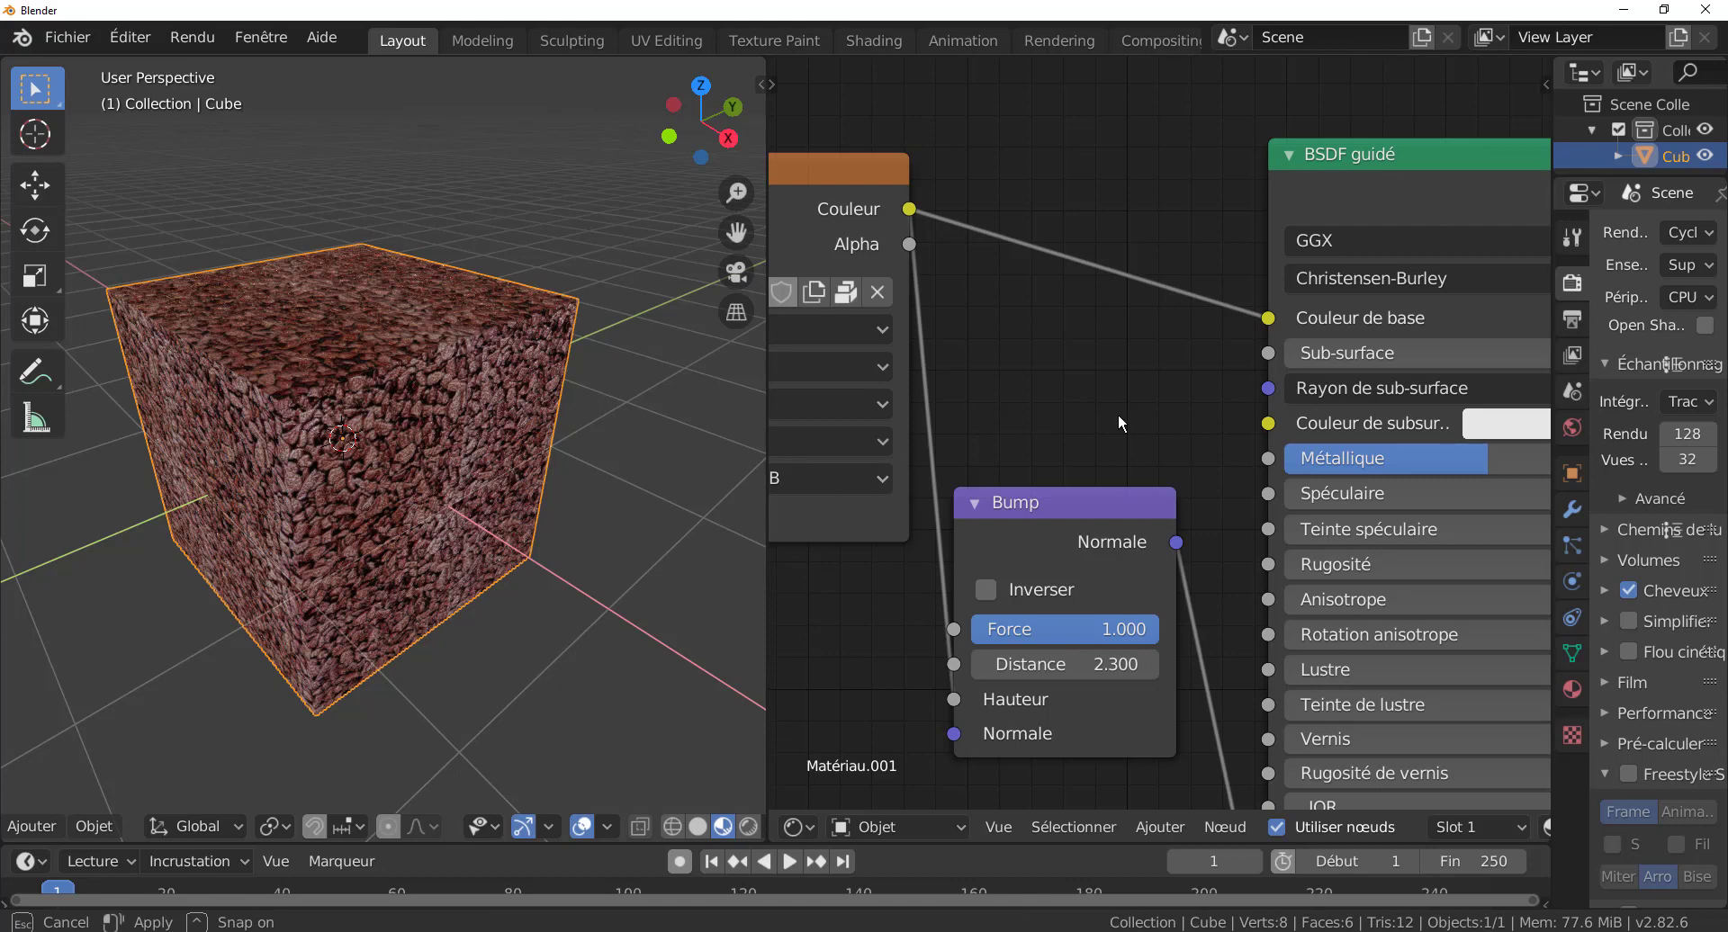
drag(1118, 413, 1117, 409)
scroll(1152, 405, down, 4)
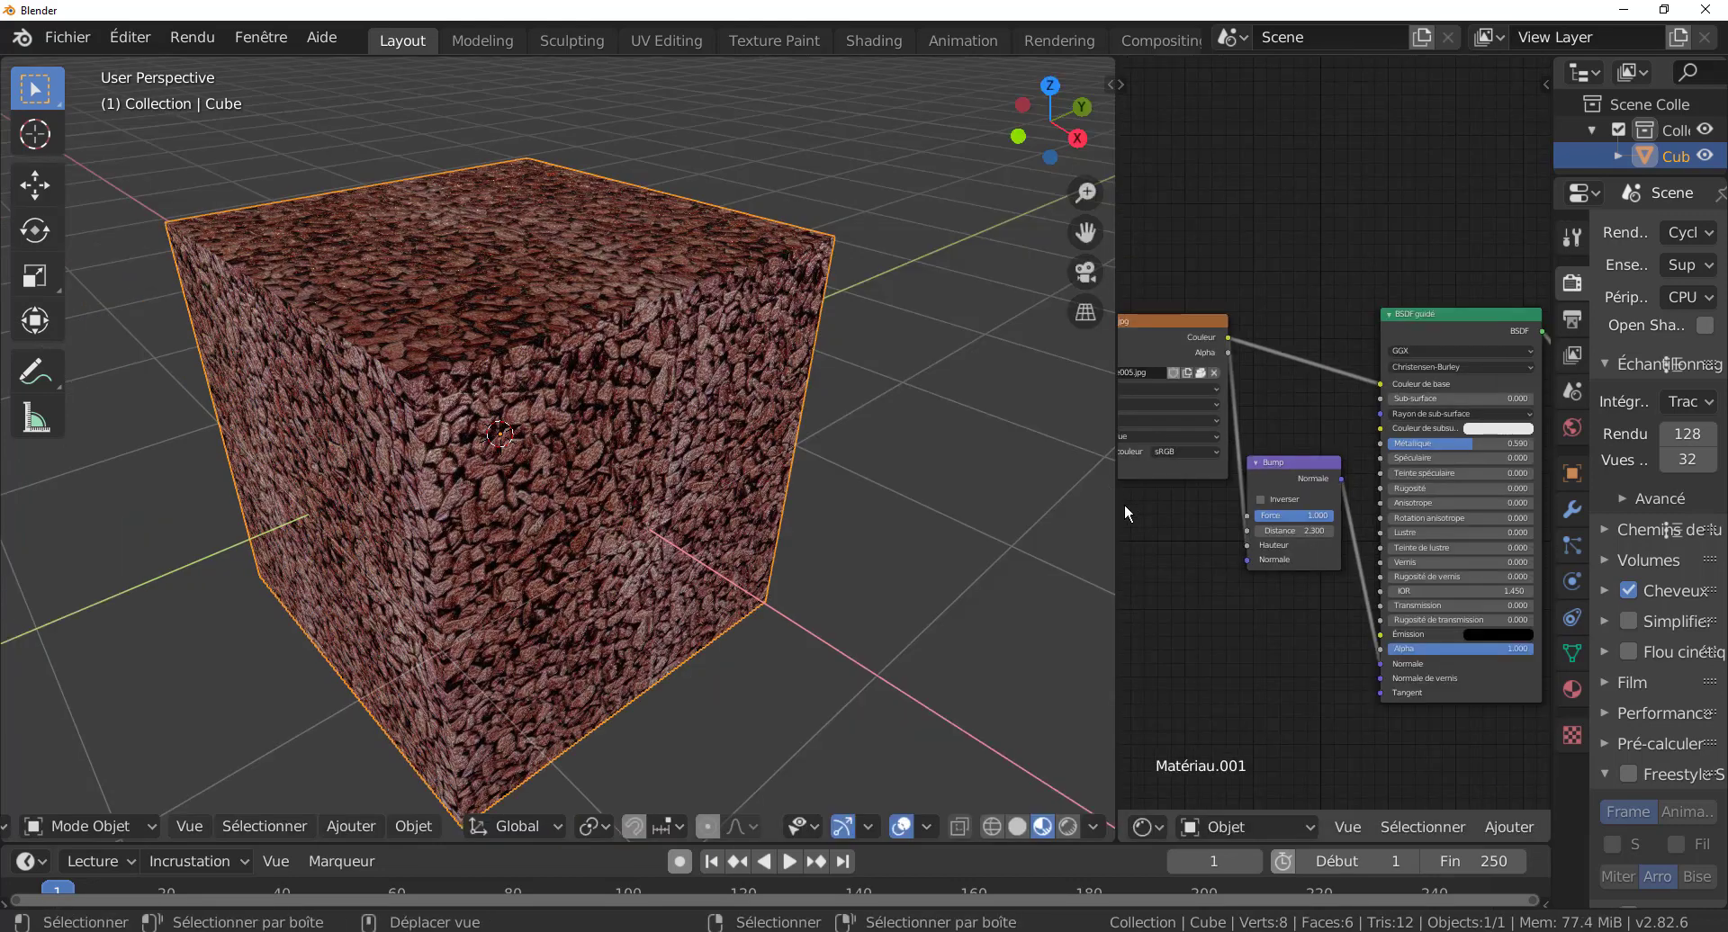
drag(1117, 513, 676, 513)
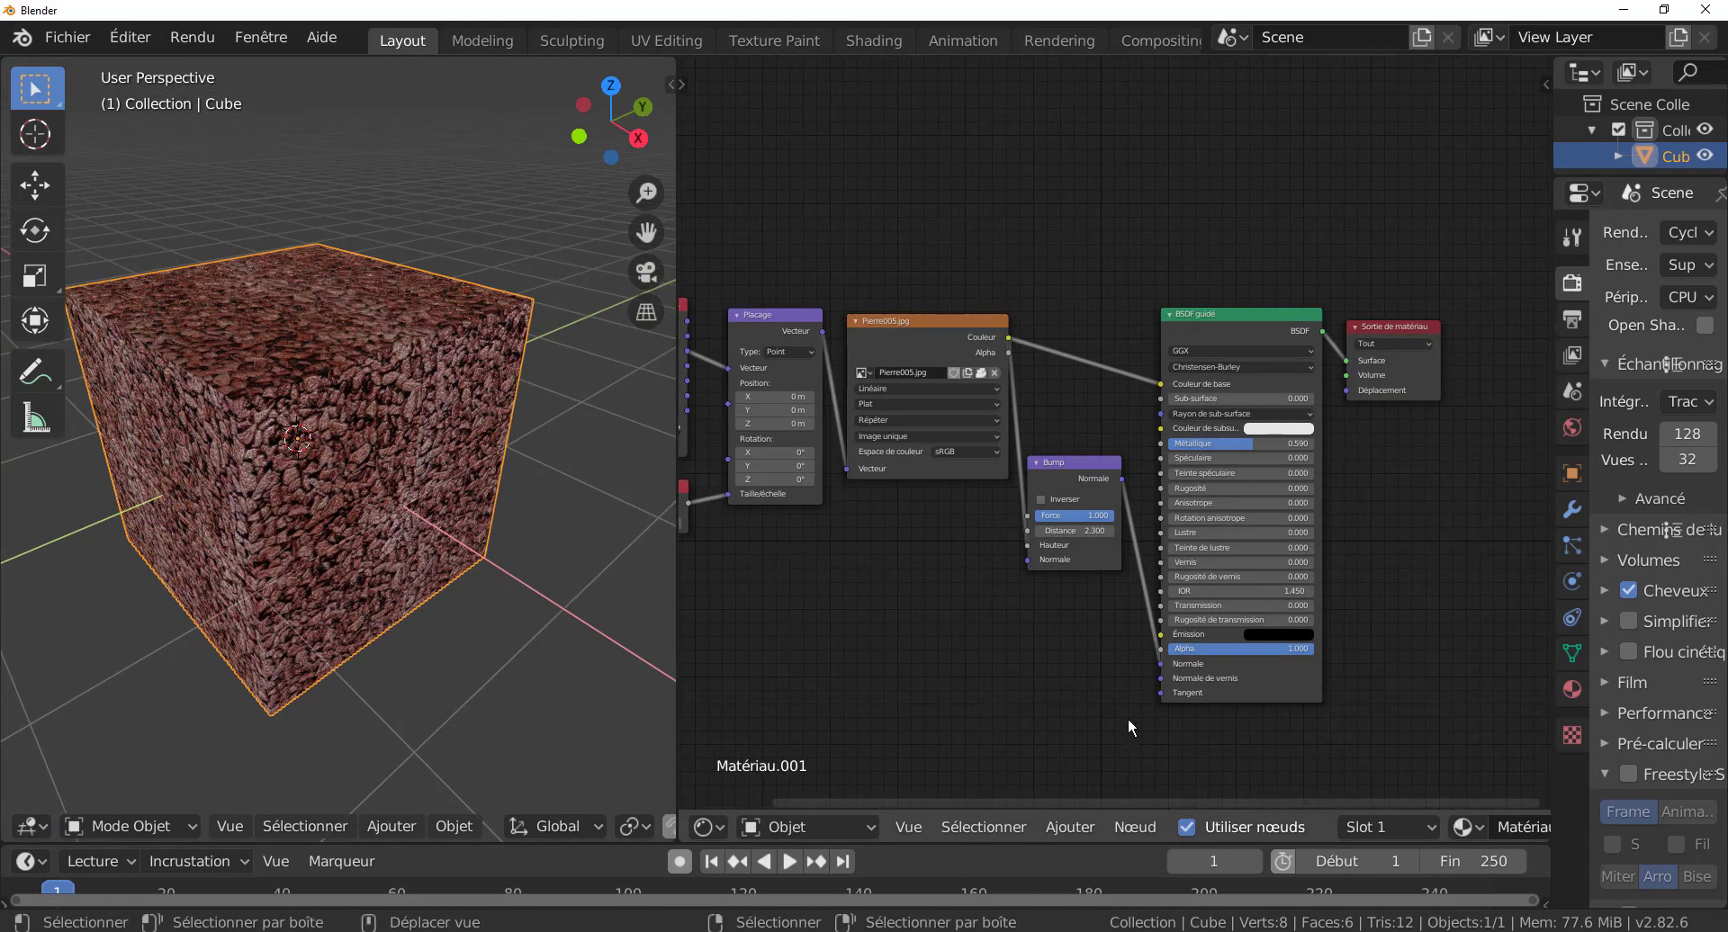
click(1069, 826)
mouse_move(1100, 744)
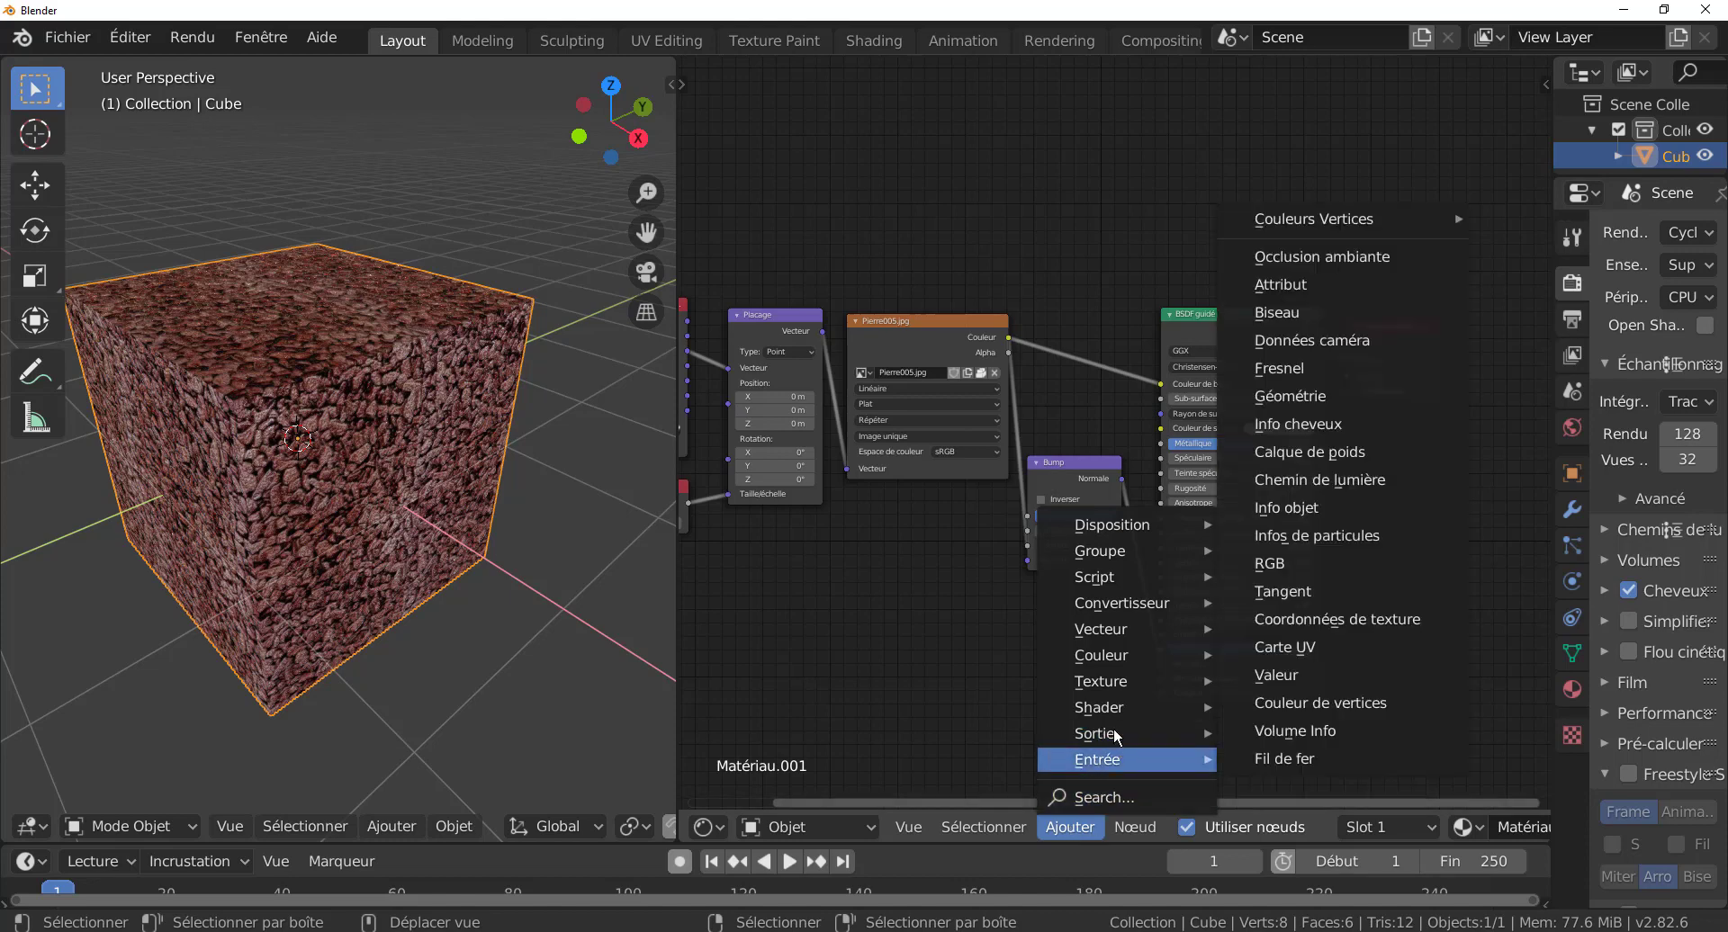
mouse_move(1119, 707)
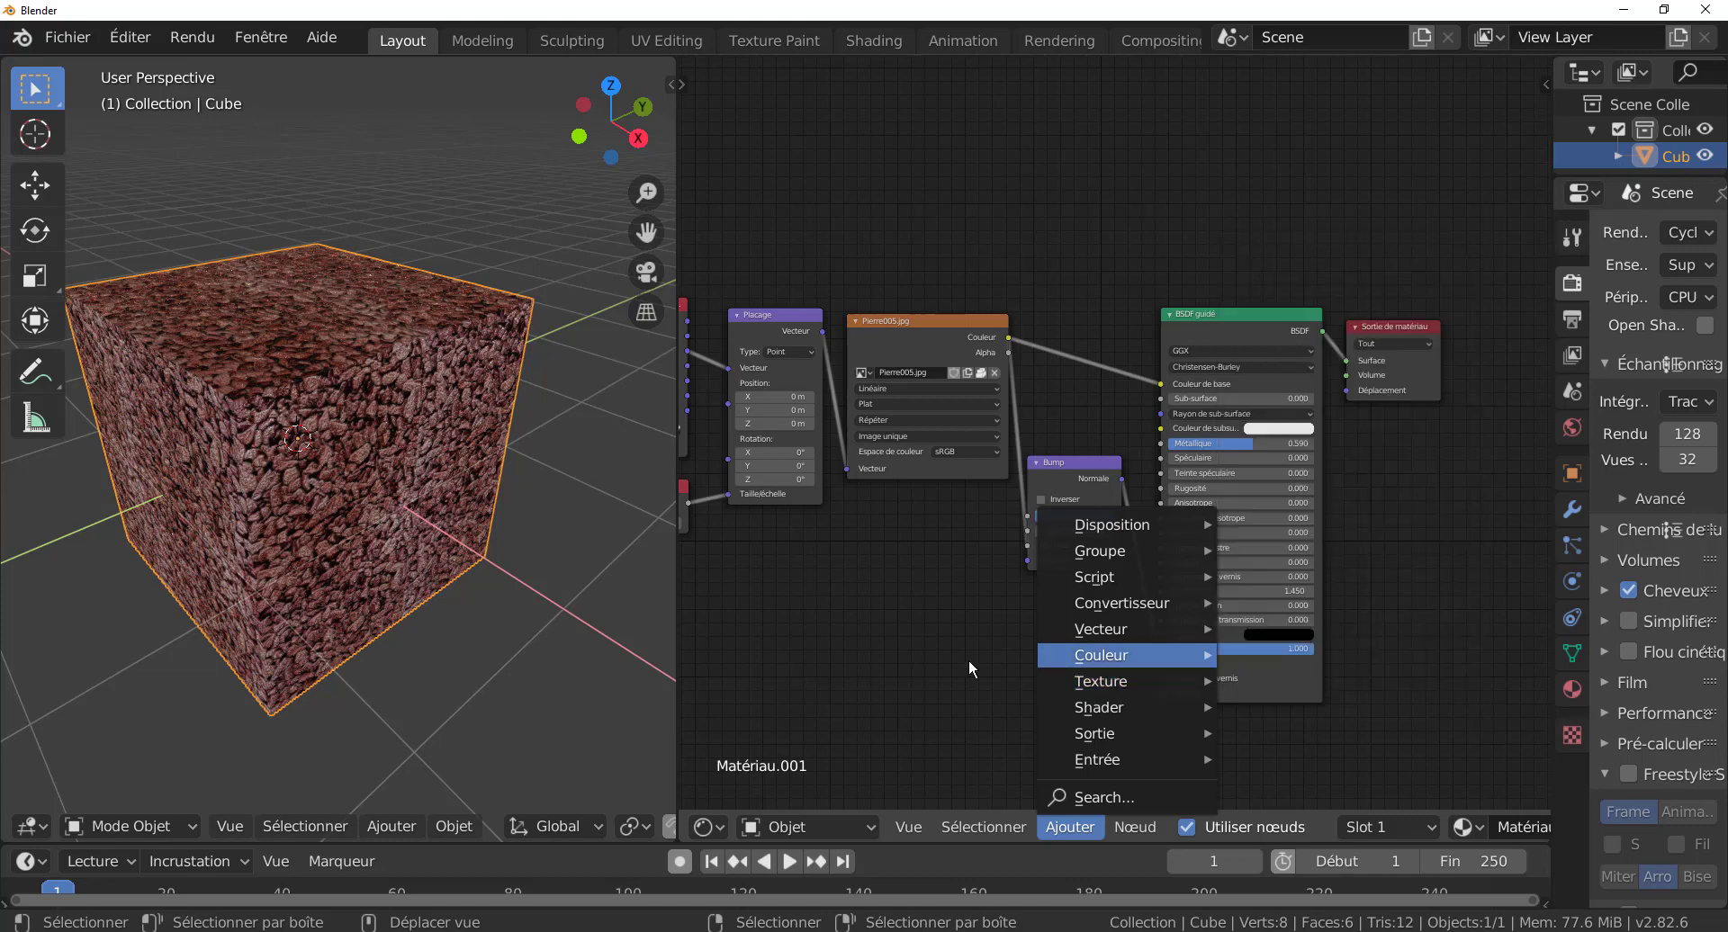
key(Escape)
- Tidy the node chain by slightly shifting the Bump, Pierre005.jpg, Placage and Sortie de matériau nodes
middle_drag(939, 684, 1188, 641)
drag(1233, 477, 1242, 451)
drag(1114, 334, 1110, 327)
drag(917, 327, 915, 321)
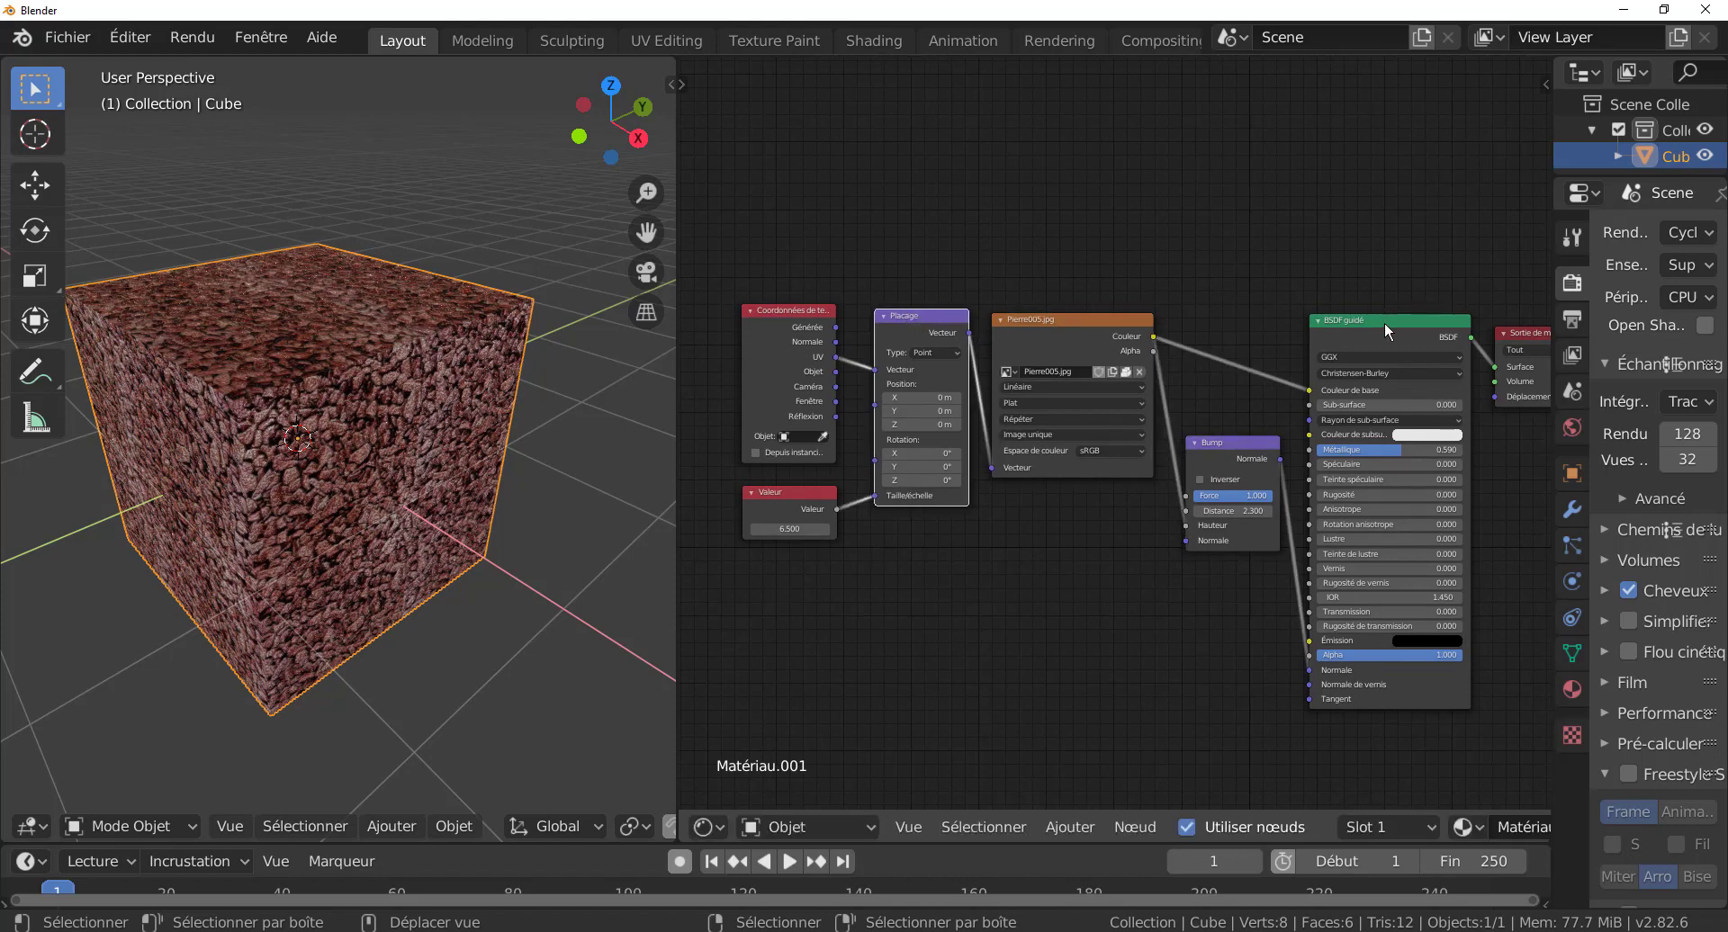
click(1389, 315)
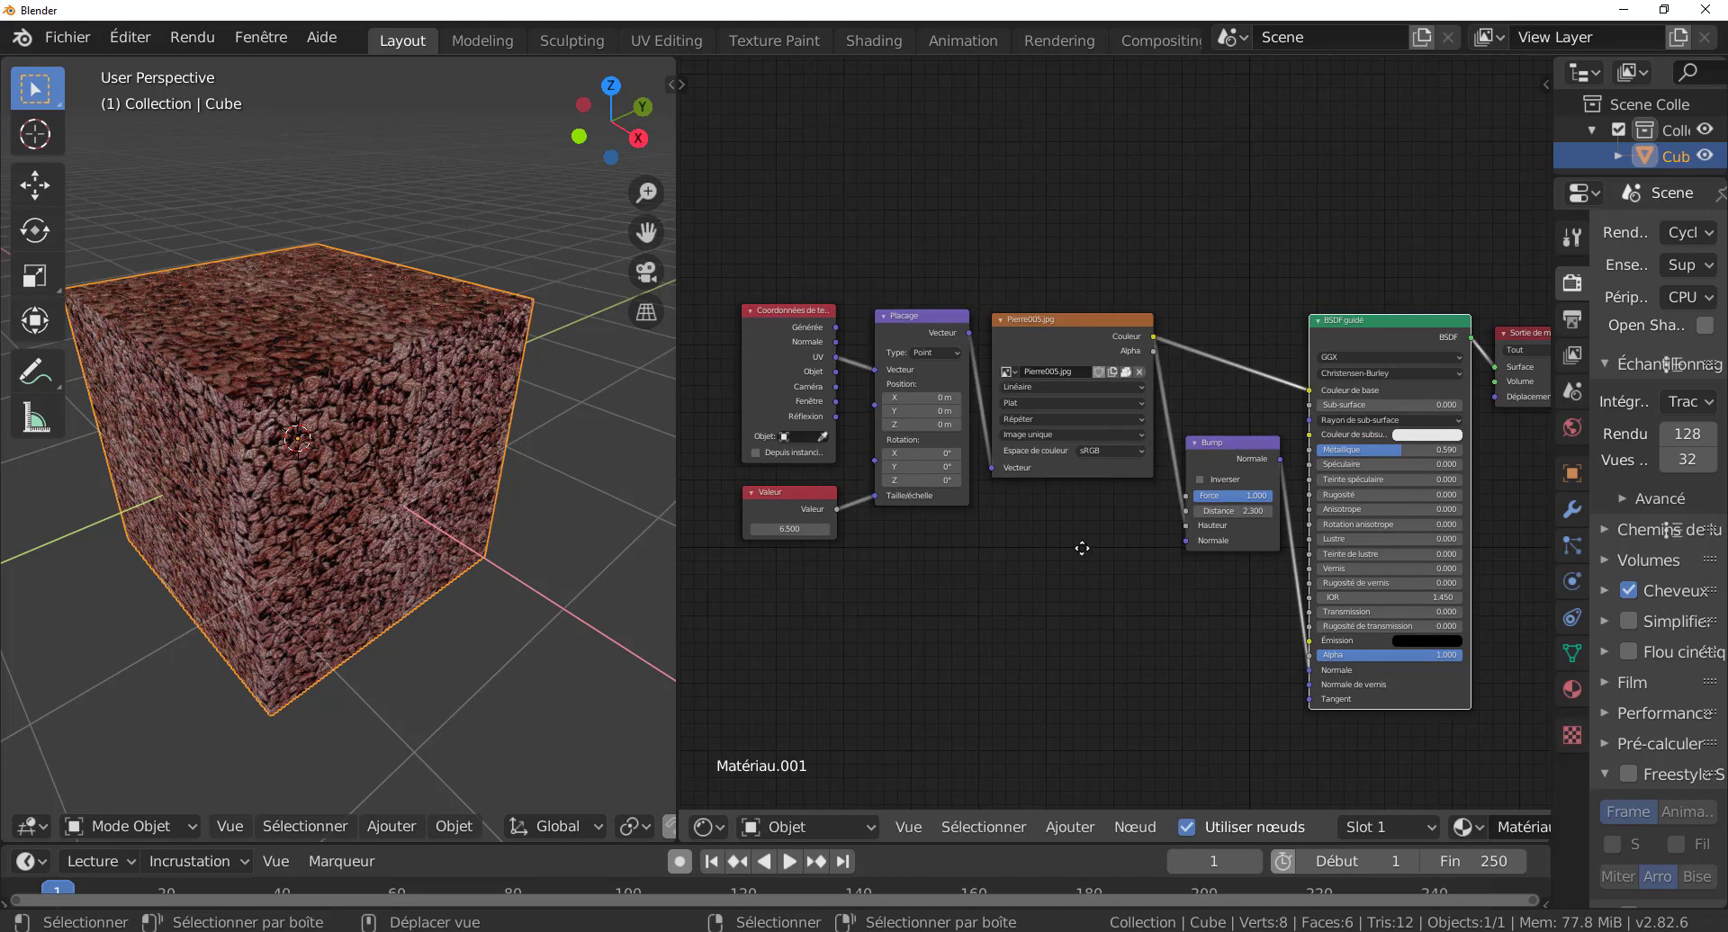
middle_drag(1084, 545, 1046, 551)
drag(1485, 342, 1485, 332)
- Widen the 3D viewport and display the BlenderKit material categories in its sidebar
scroll(1037, 571, down, 2)
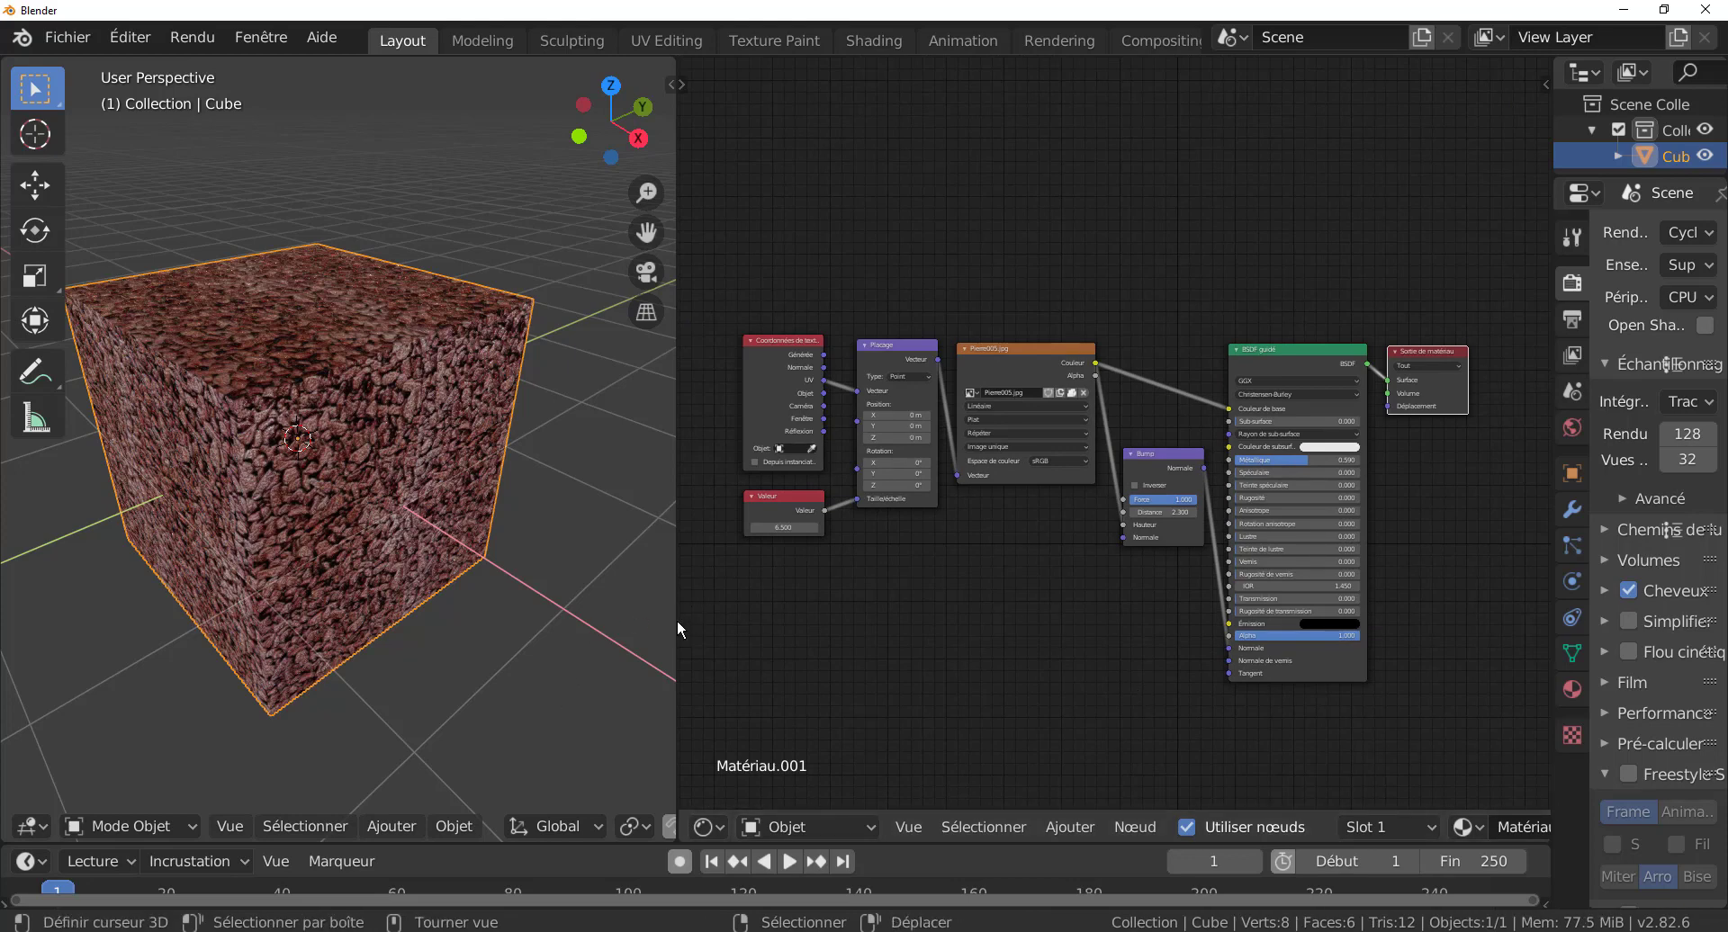
drag(676, 619, 939, 620)
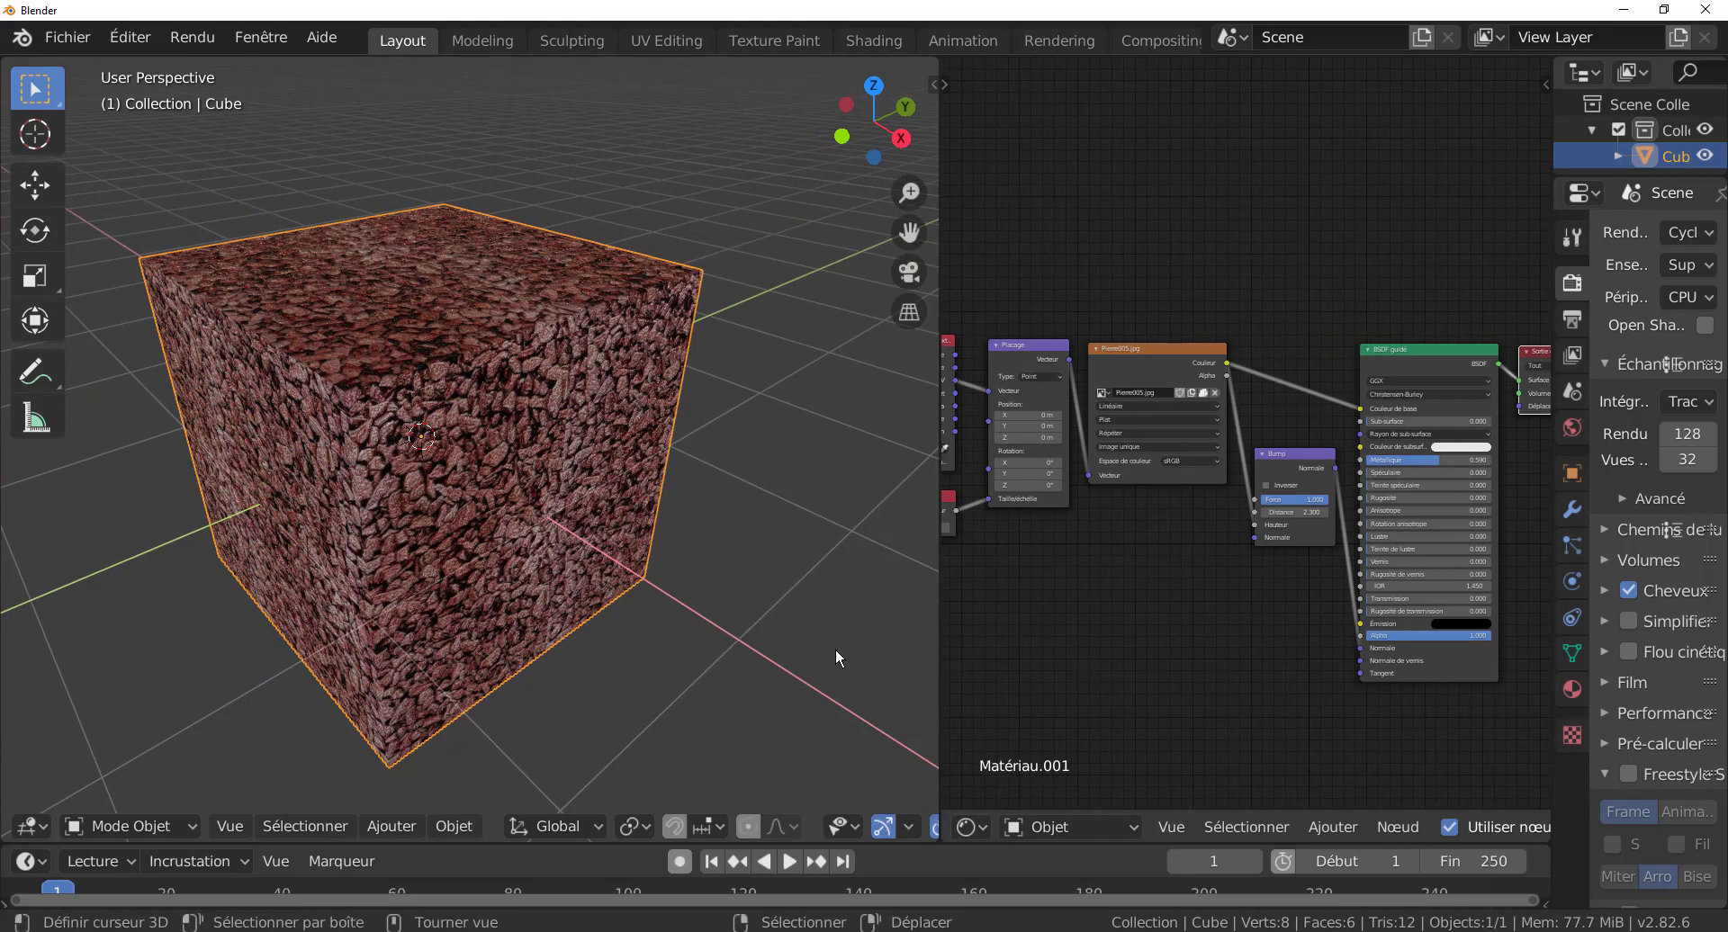
scroll(1081, 607, down, 1)
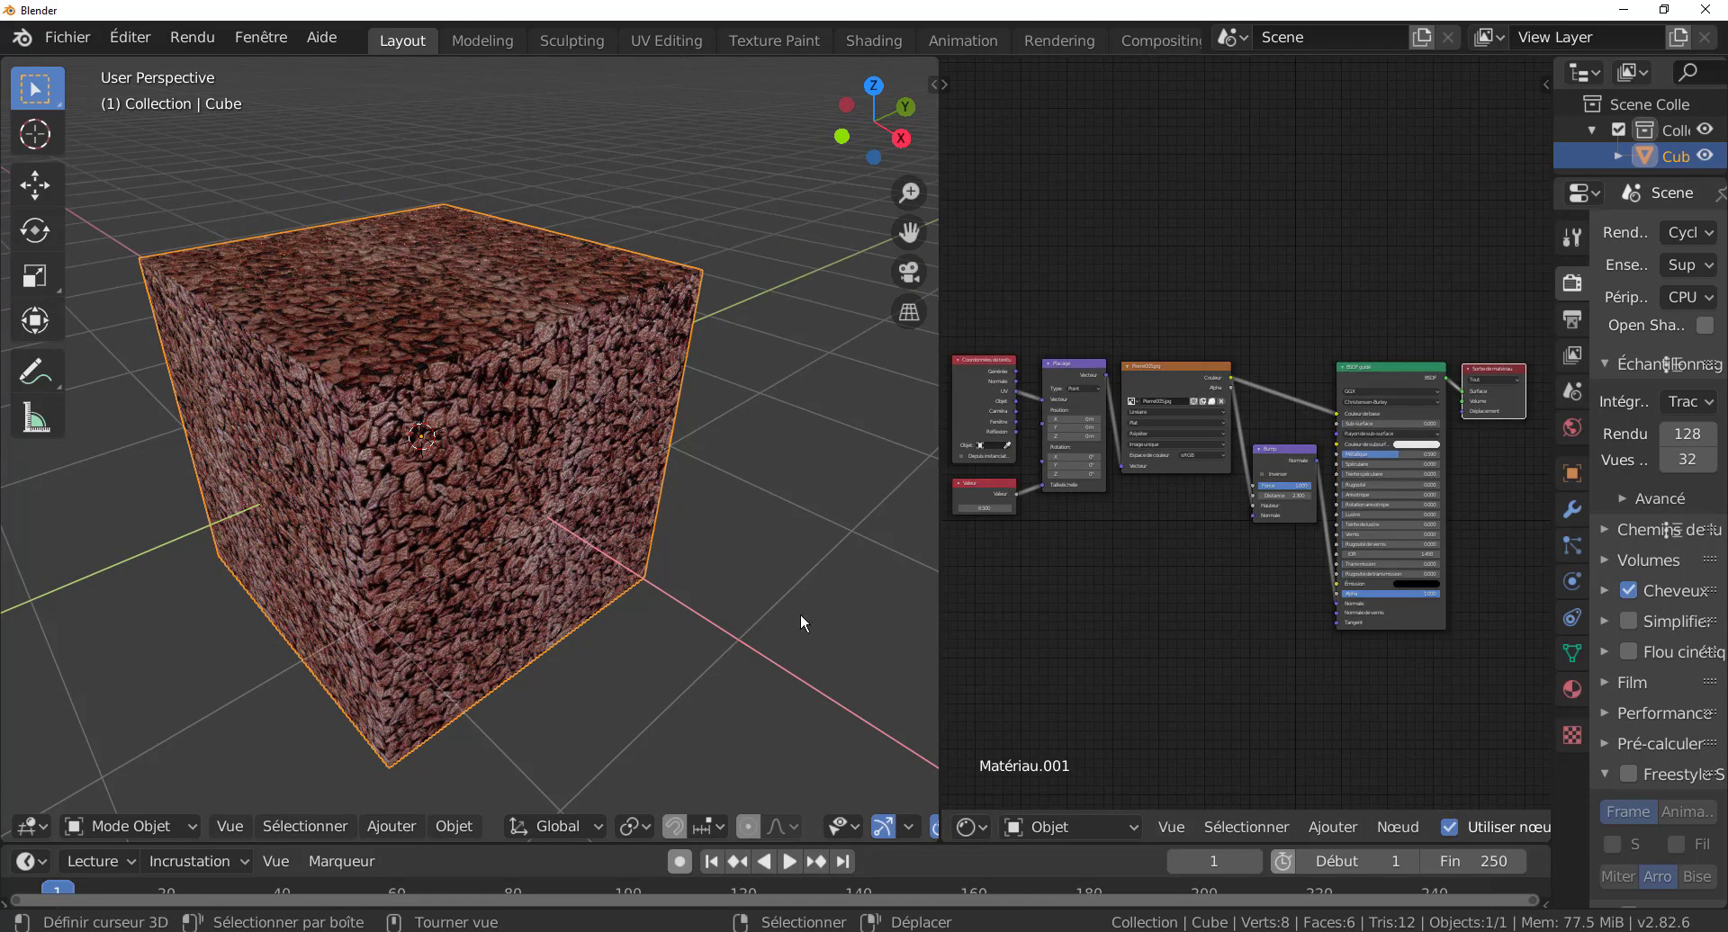
key(n)
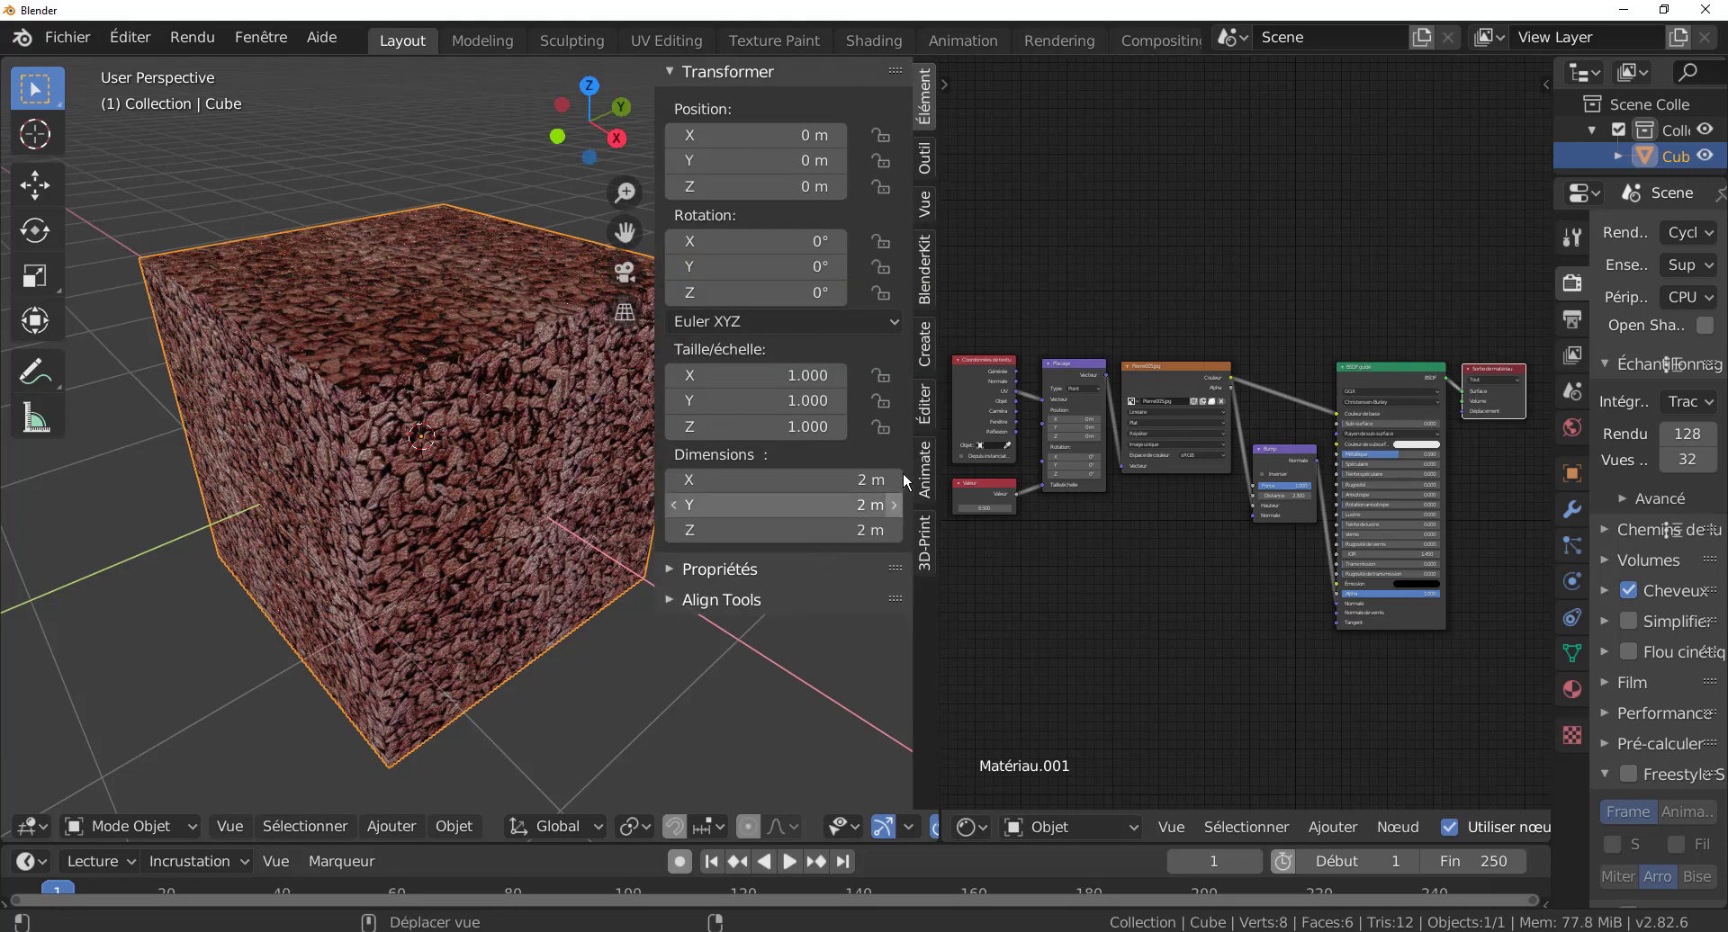
click(927, 286)
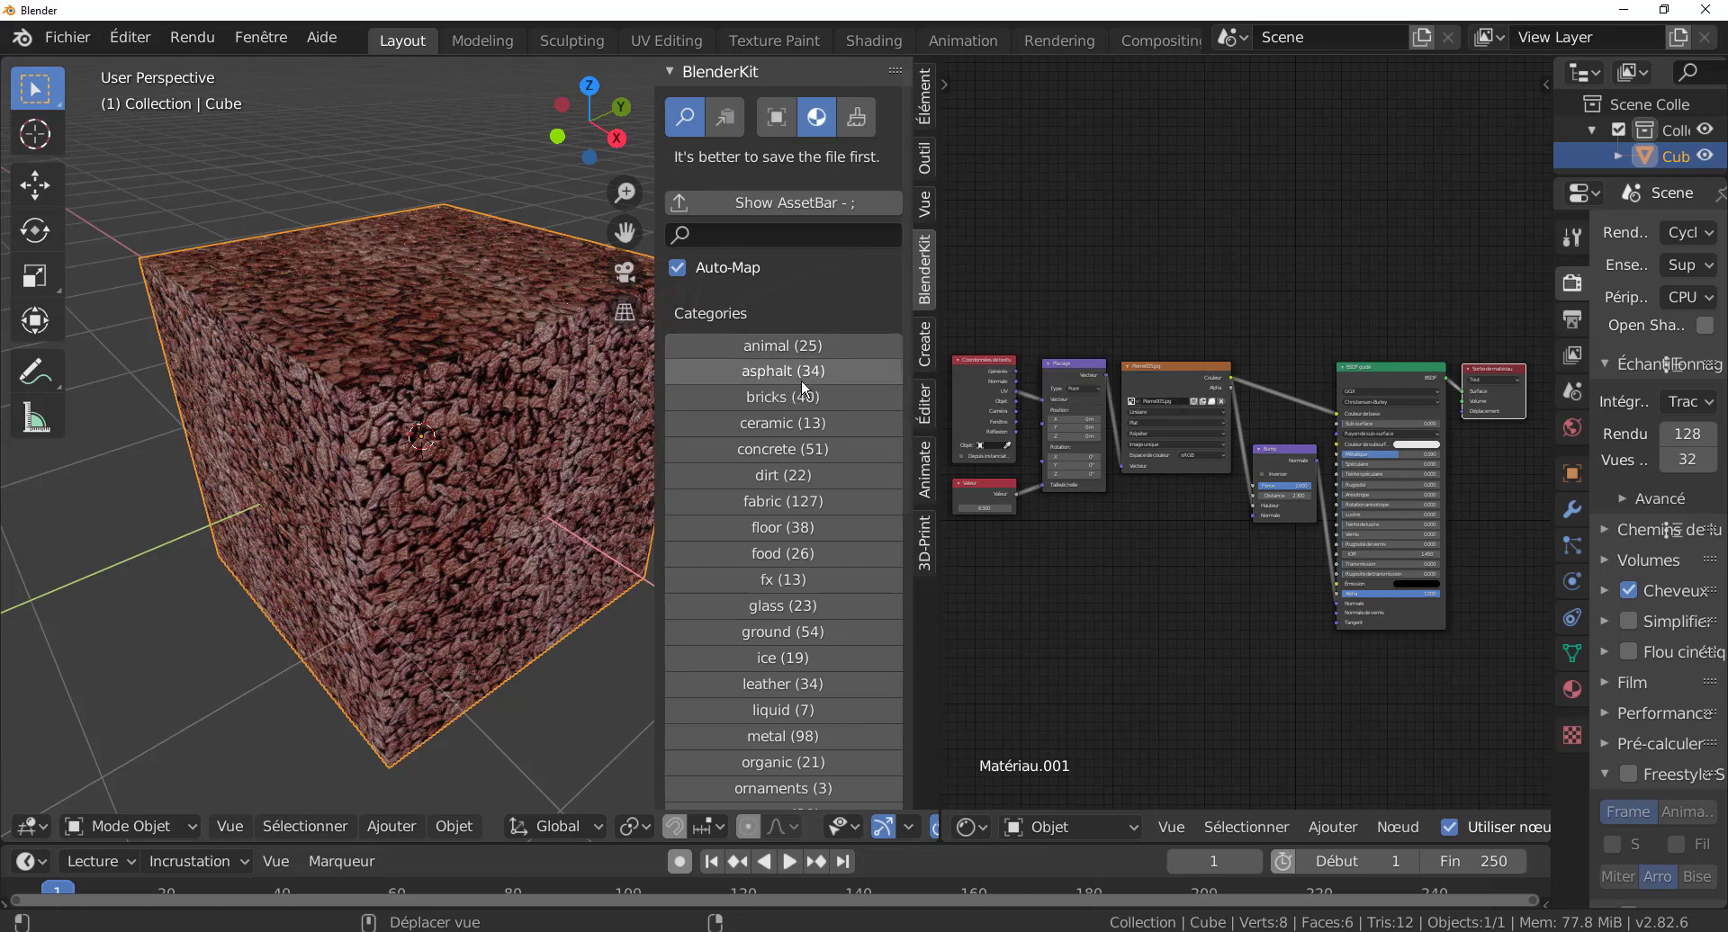
- Search the add-ons in the preferences for "blenderk" to locate the BlenderKit Asset Library, and close the preferences
click(121, 36)
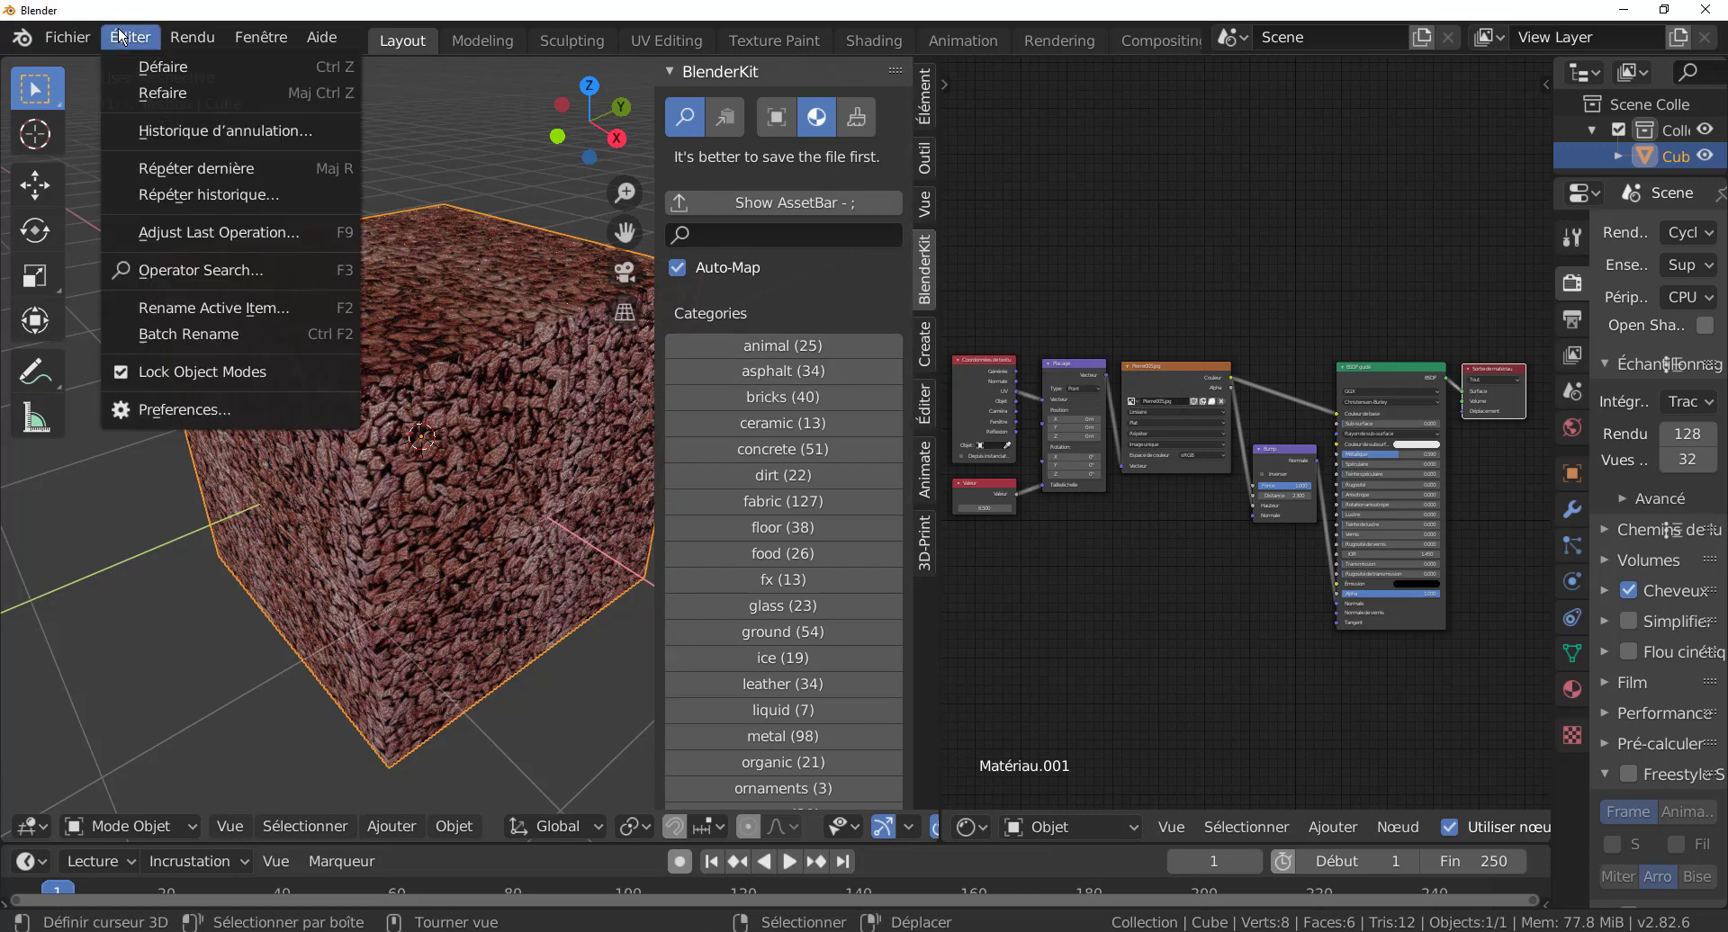
click(167, 411)
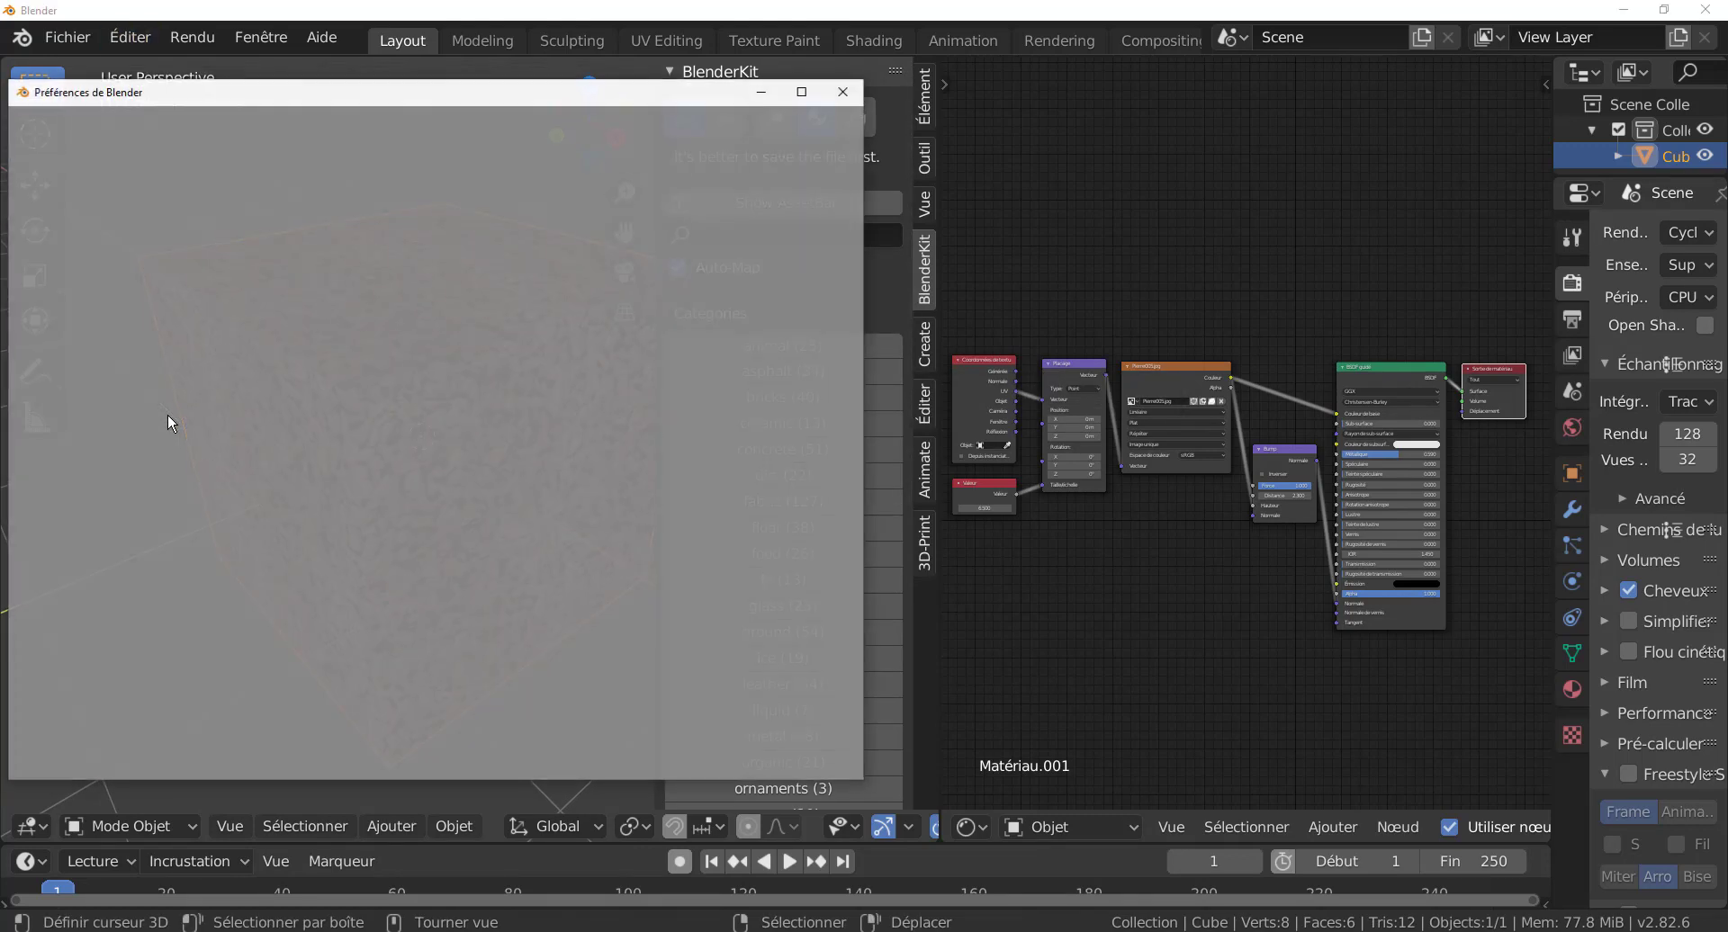
click(697, 160)
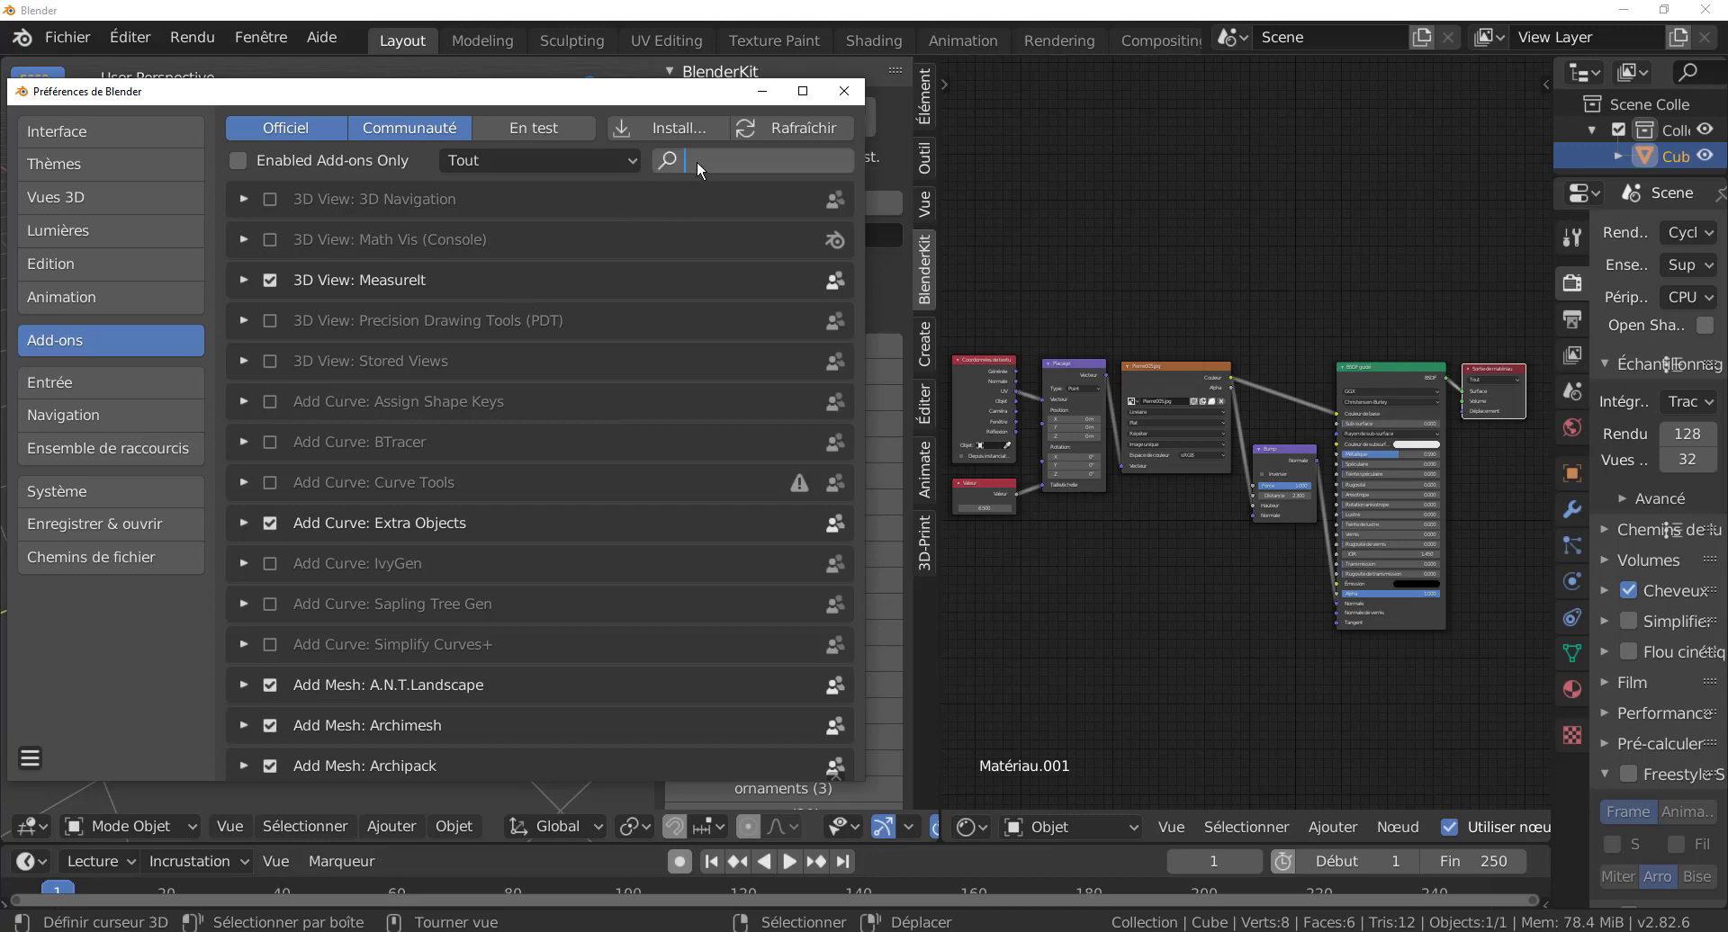
text(b)
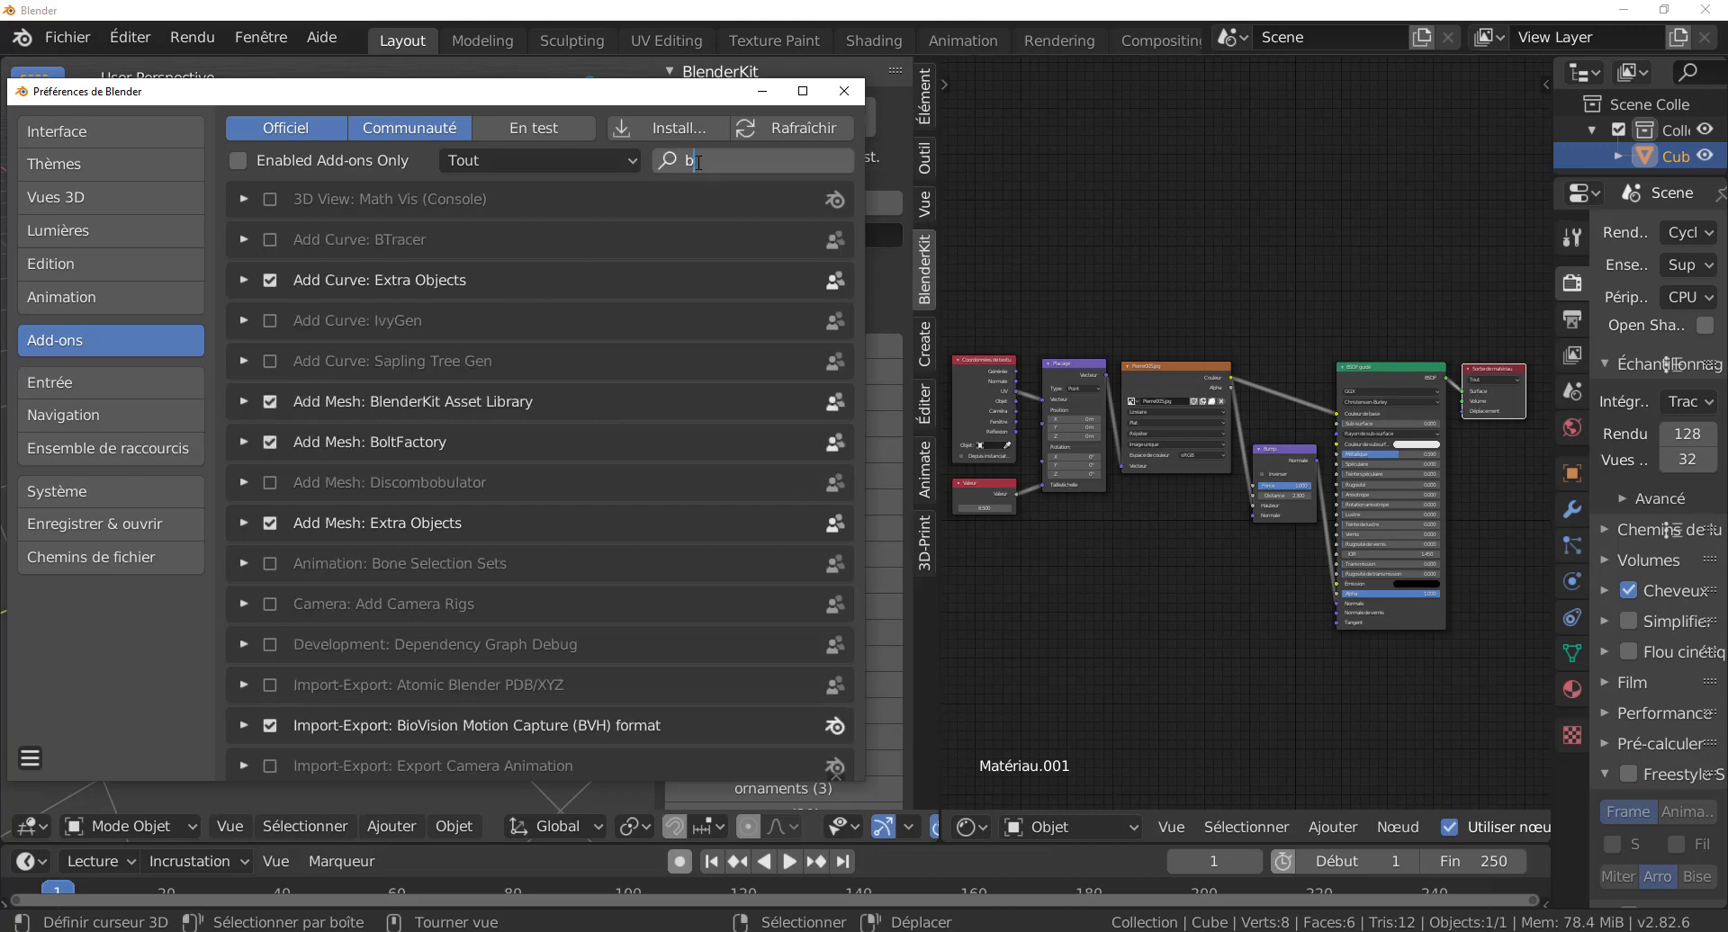
text(le)
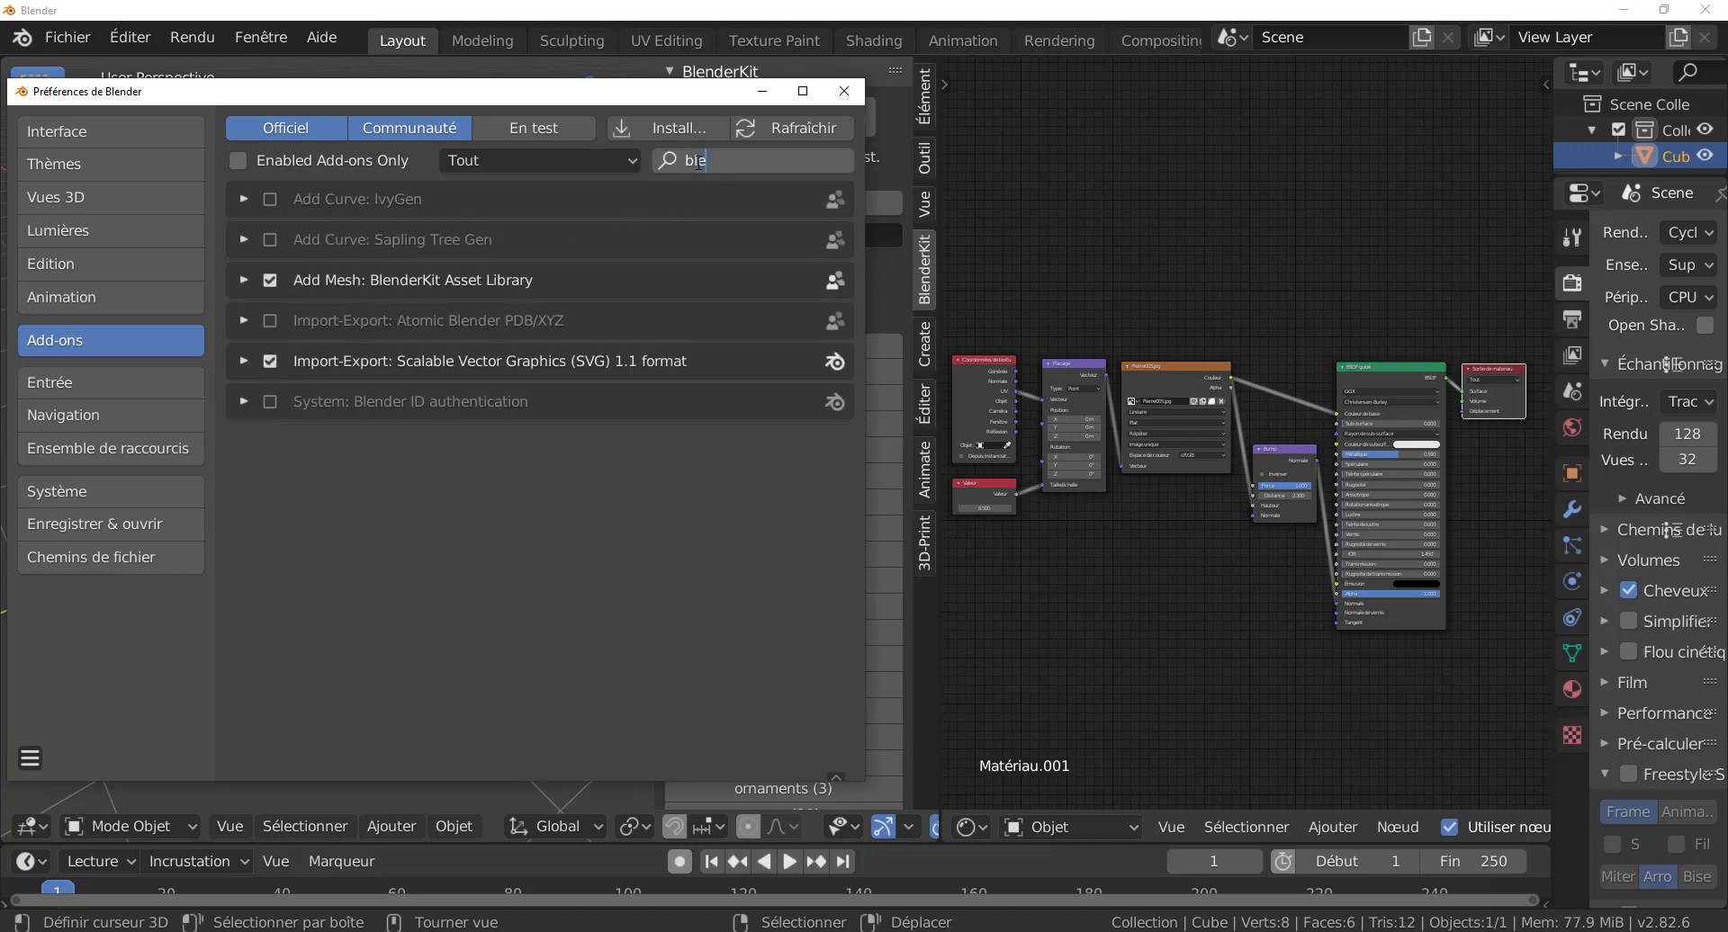
text(nder)
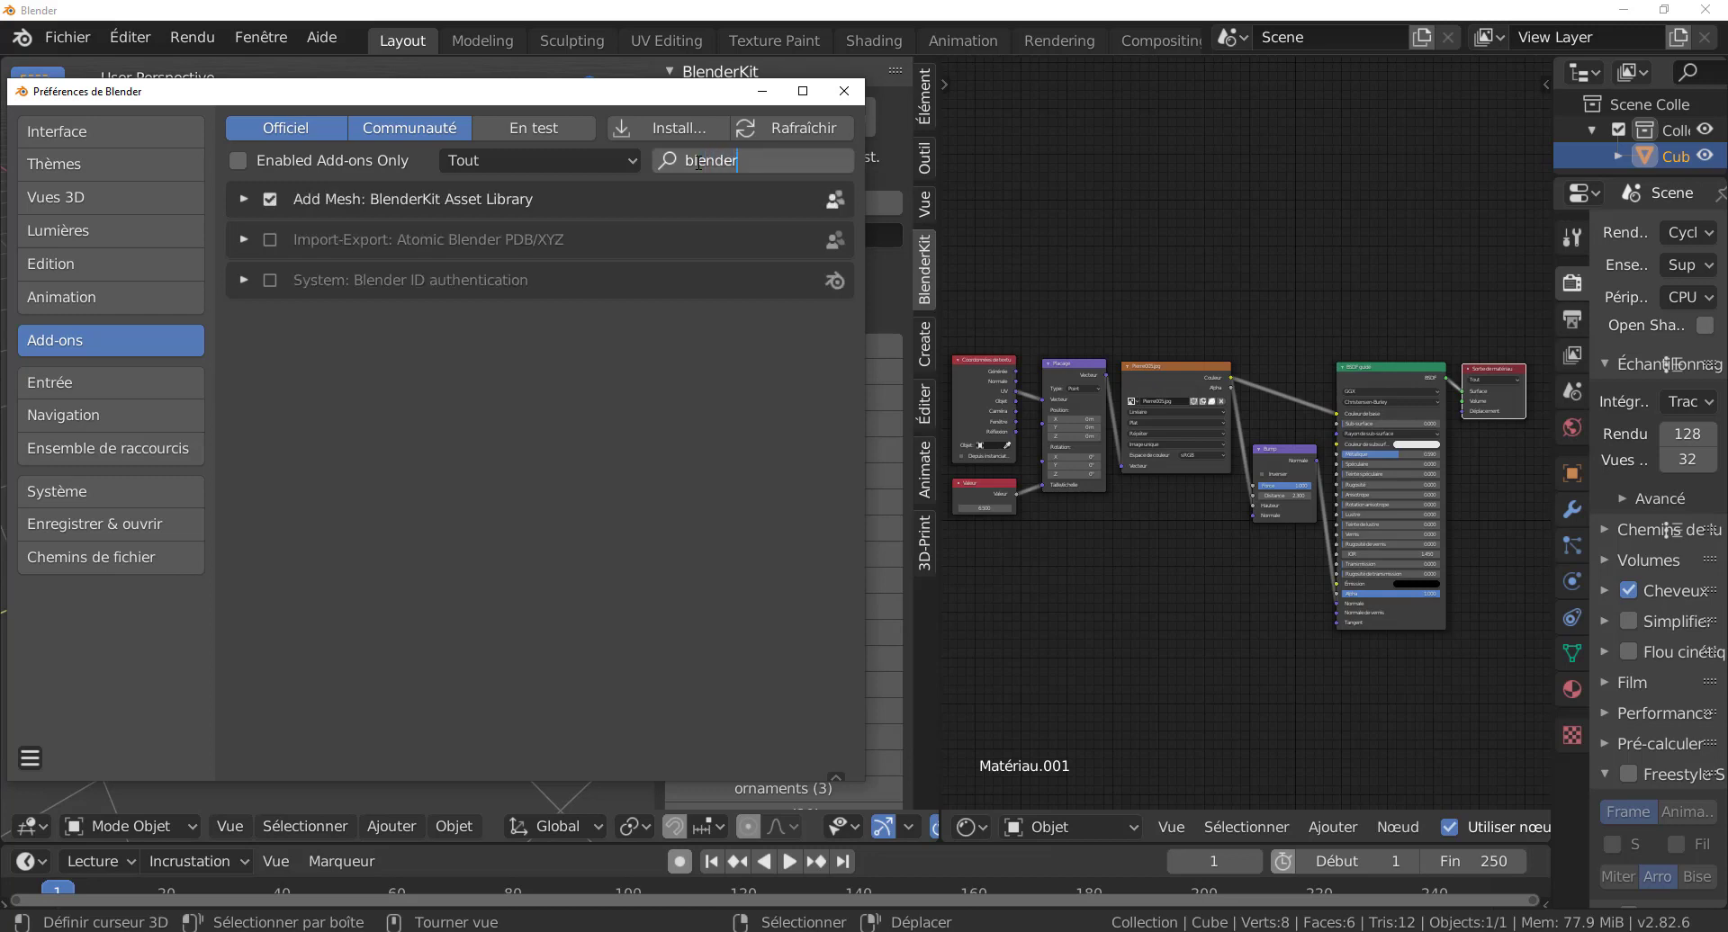
text(k)
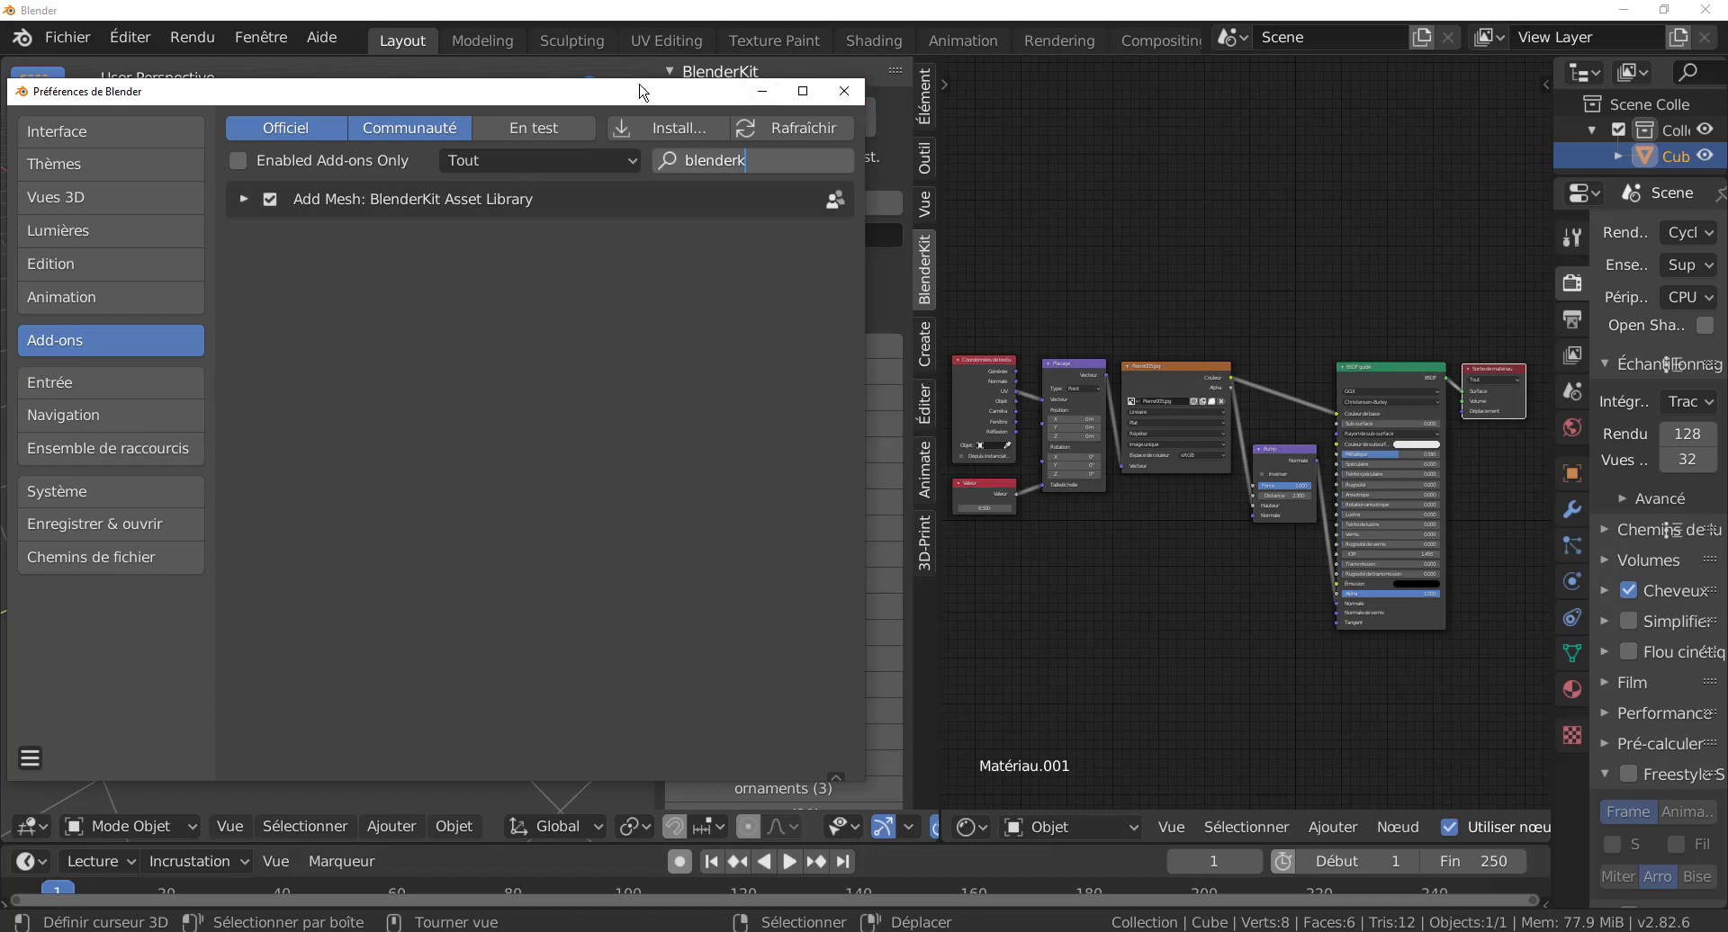
click(844, 90)
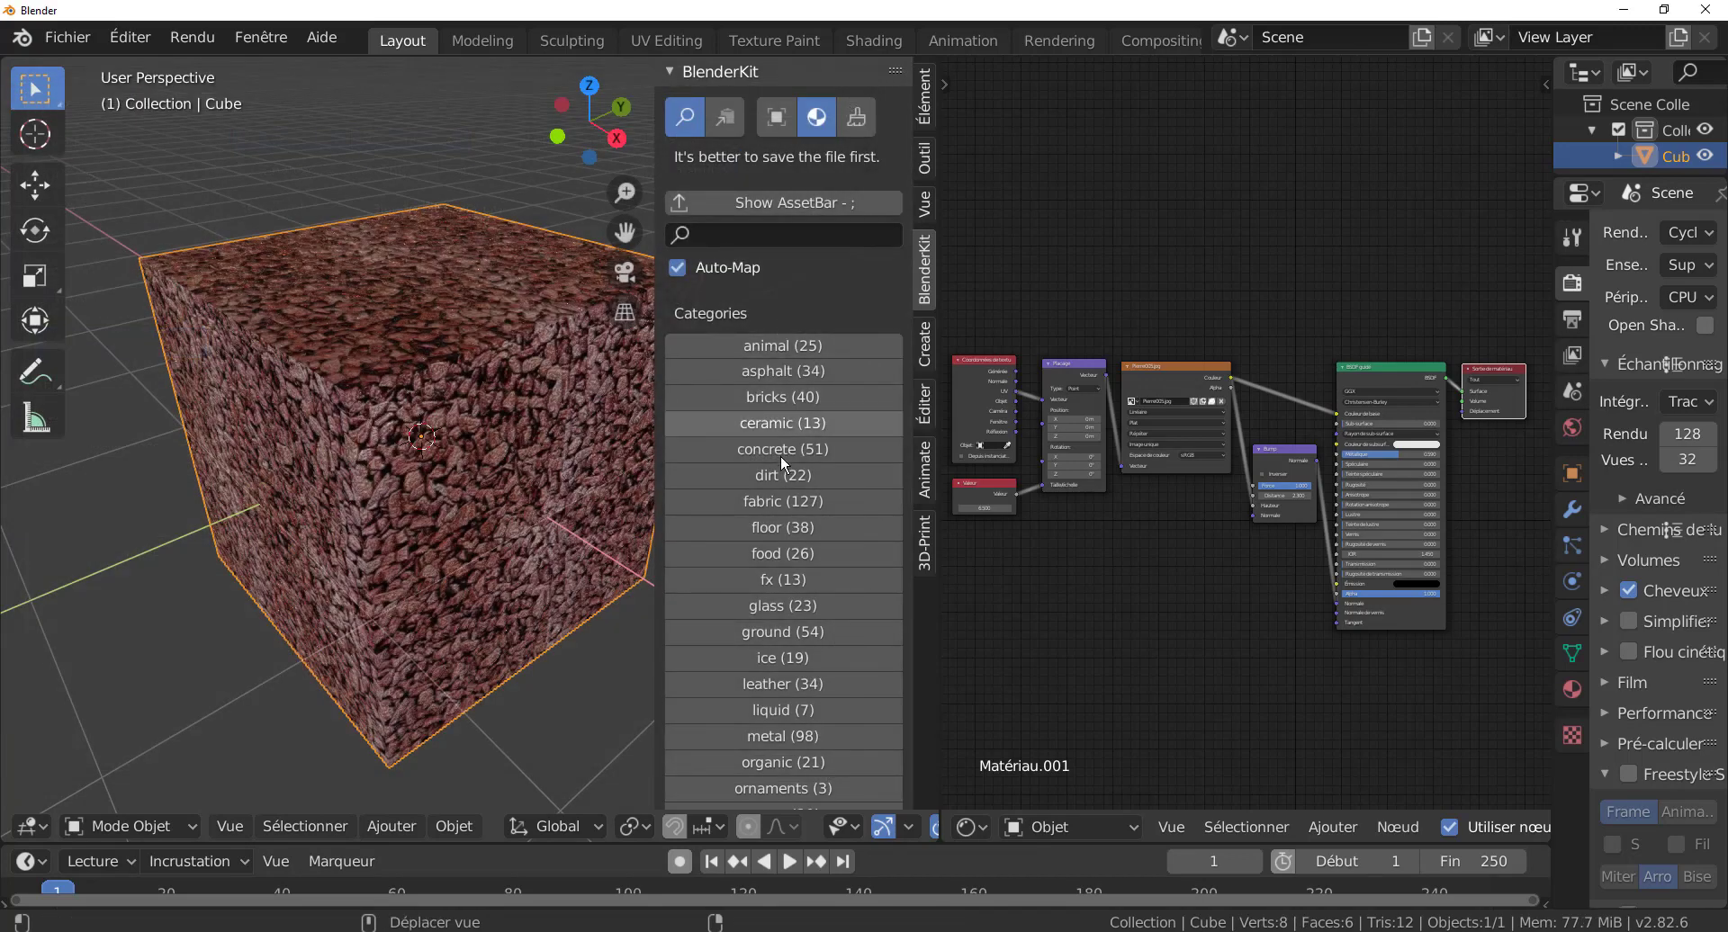
- Apply the pink Flesh material from BlenderKit's organic category to the cube and display its download progress
scroll(781, 458, down, 5)
scroll(781, 463, down, 5)
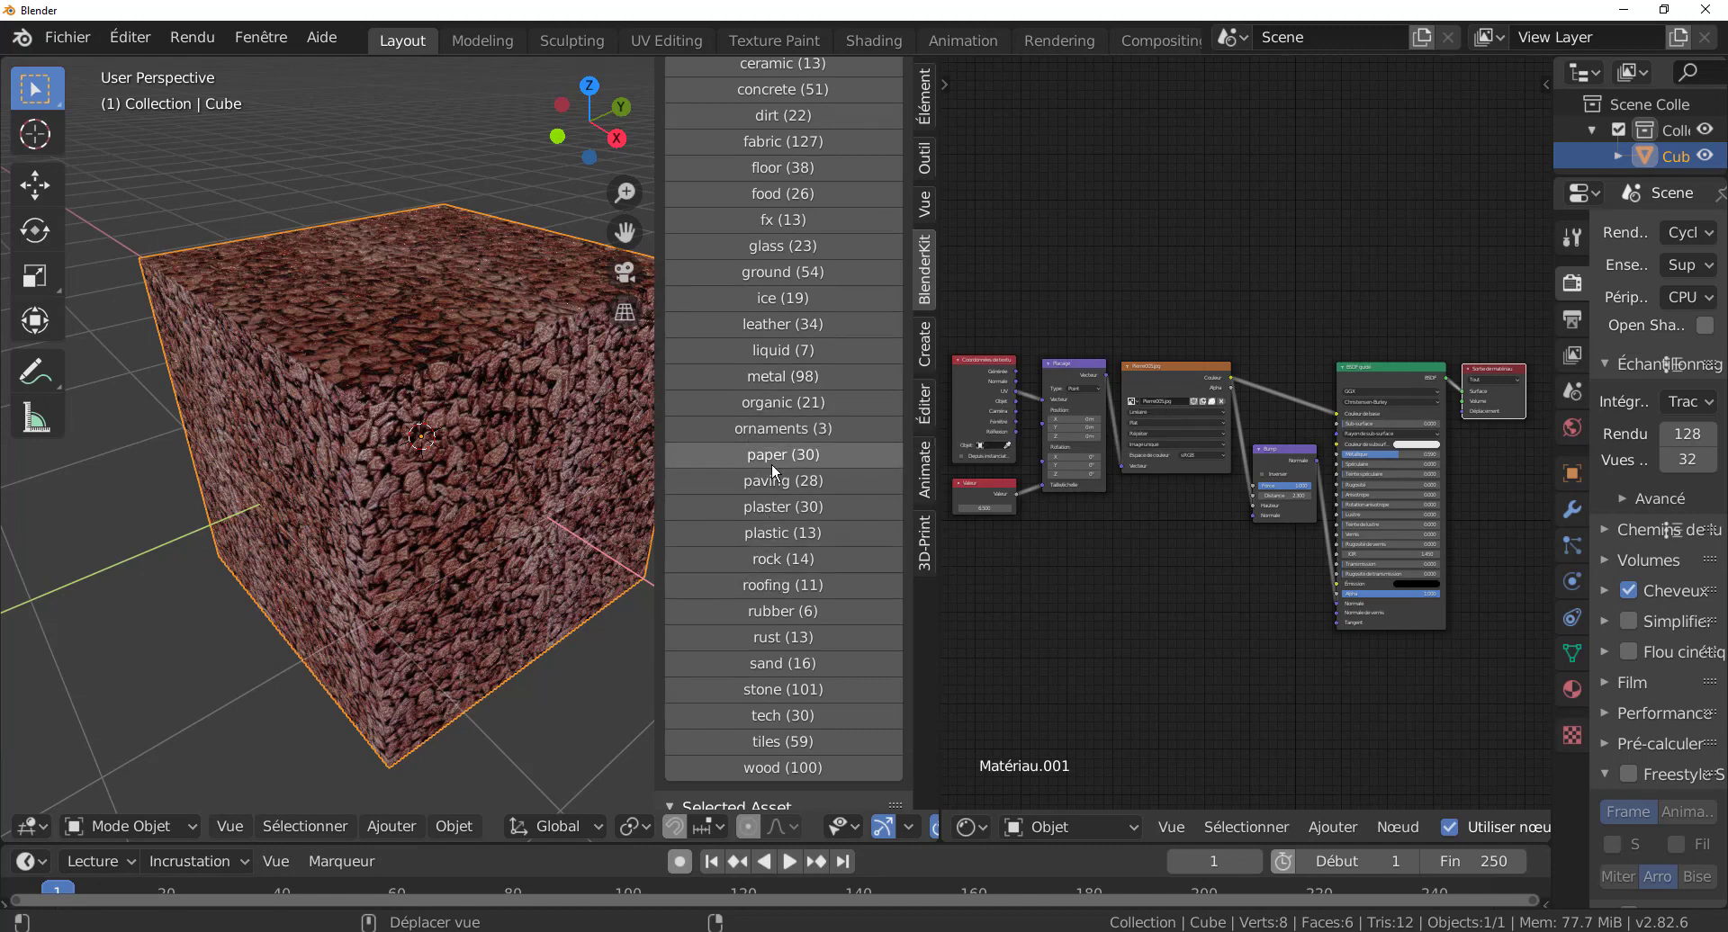
click(769, 403)
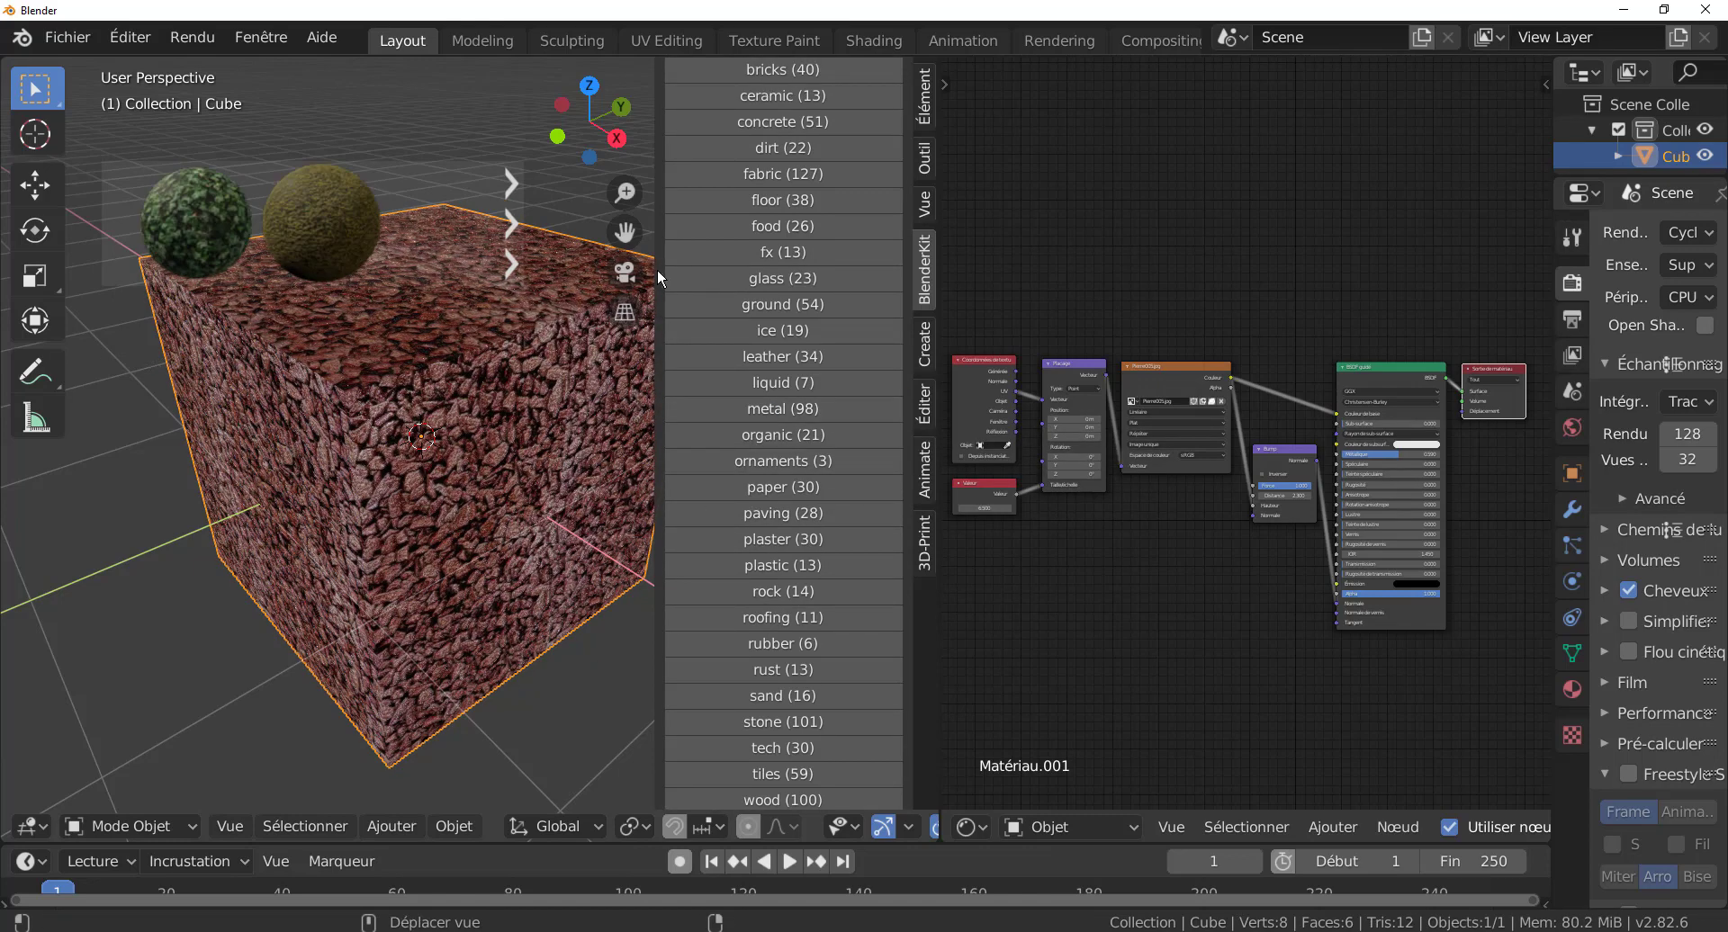
drag(657, 269, 847, 260)
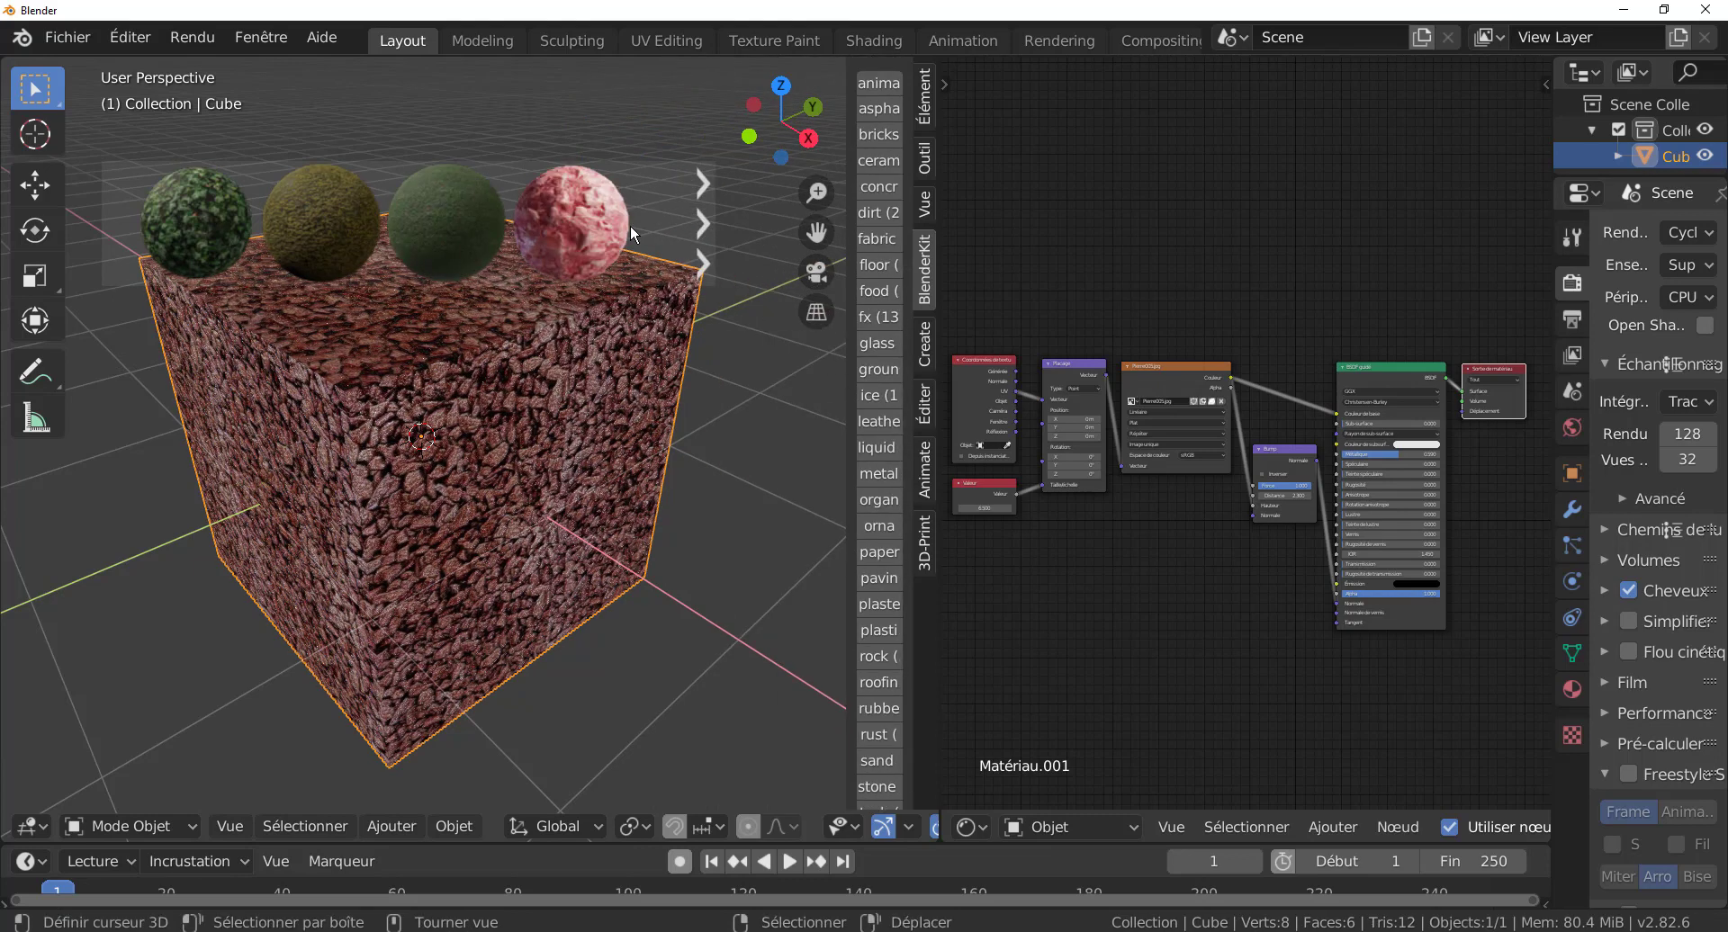
drag(587, 235, 441, 414)
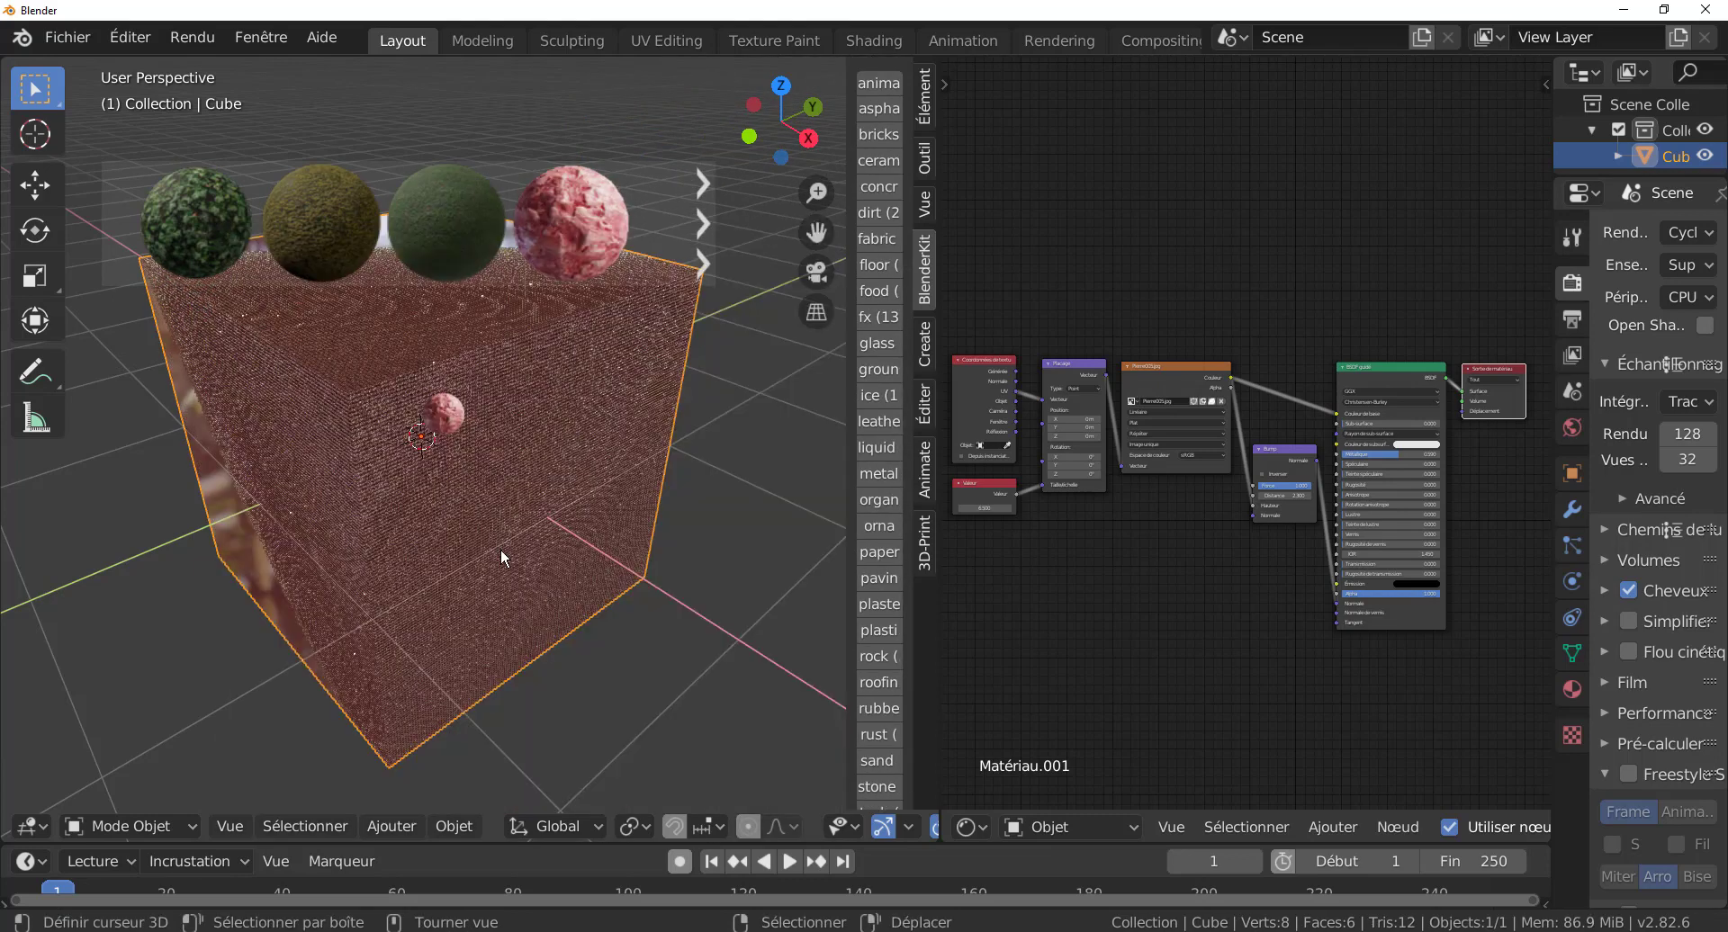
drag(845, 548, 620, 549)
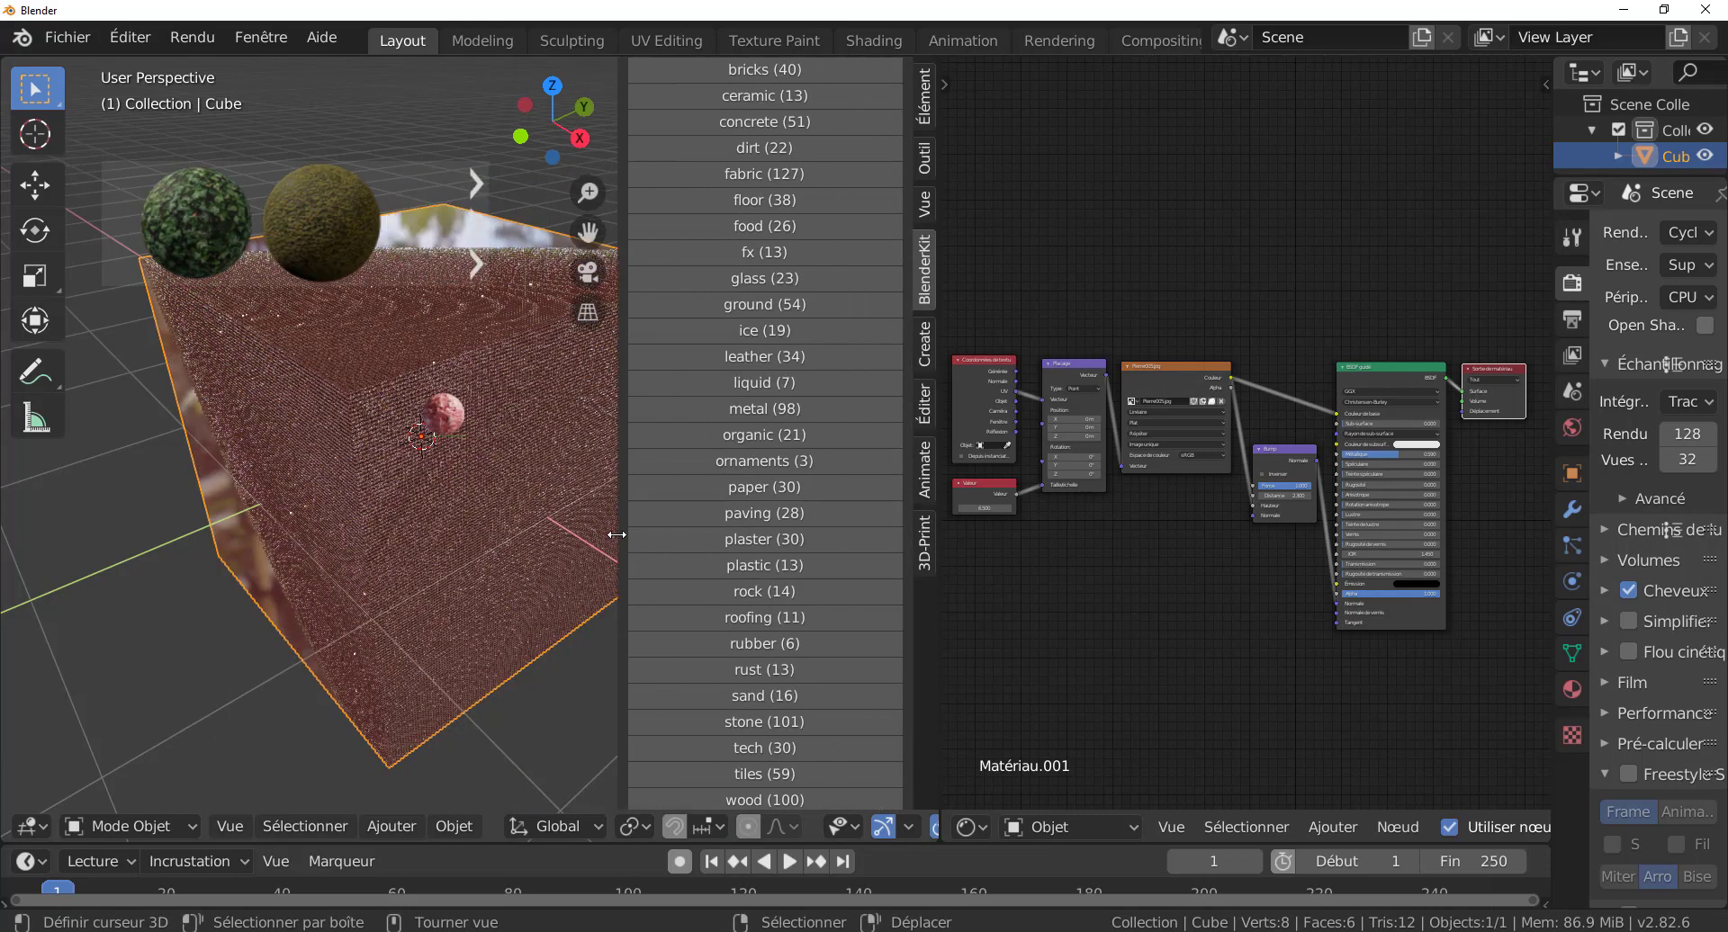
scroll(835, 565, down, 5)
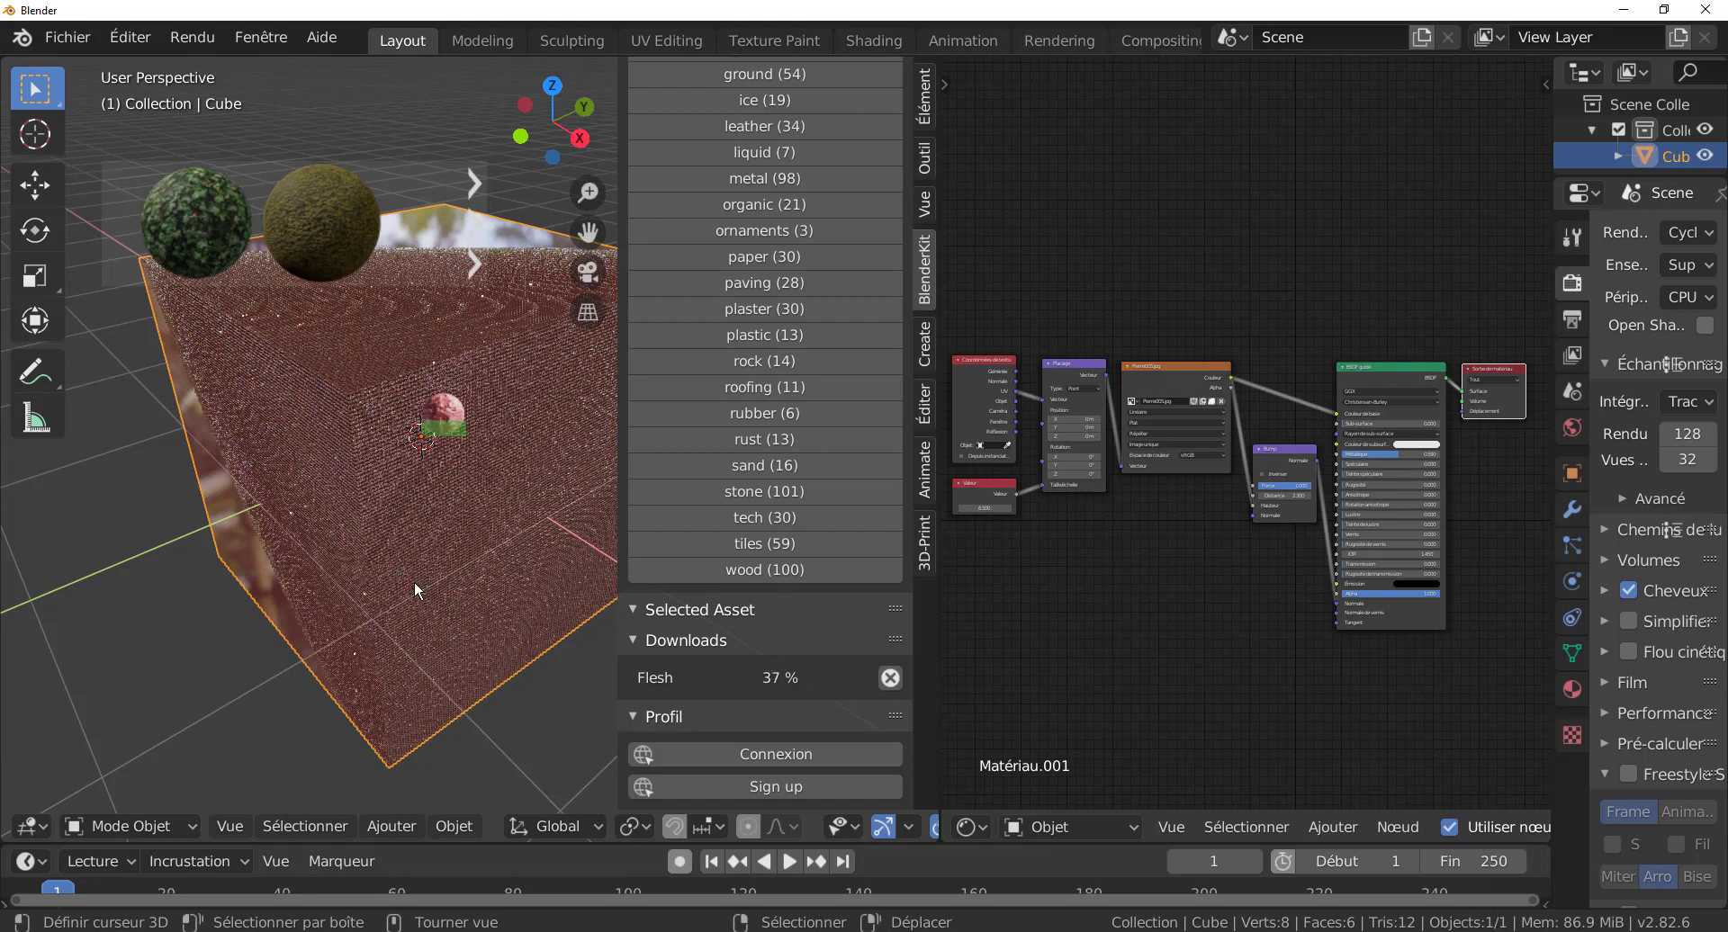
- Change the Valeur node's value in Matériau.001 to test another texture scale, and inspect the cube
scroll(993, 547, up, 1)
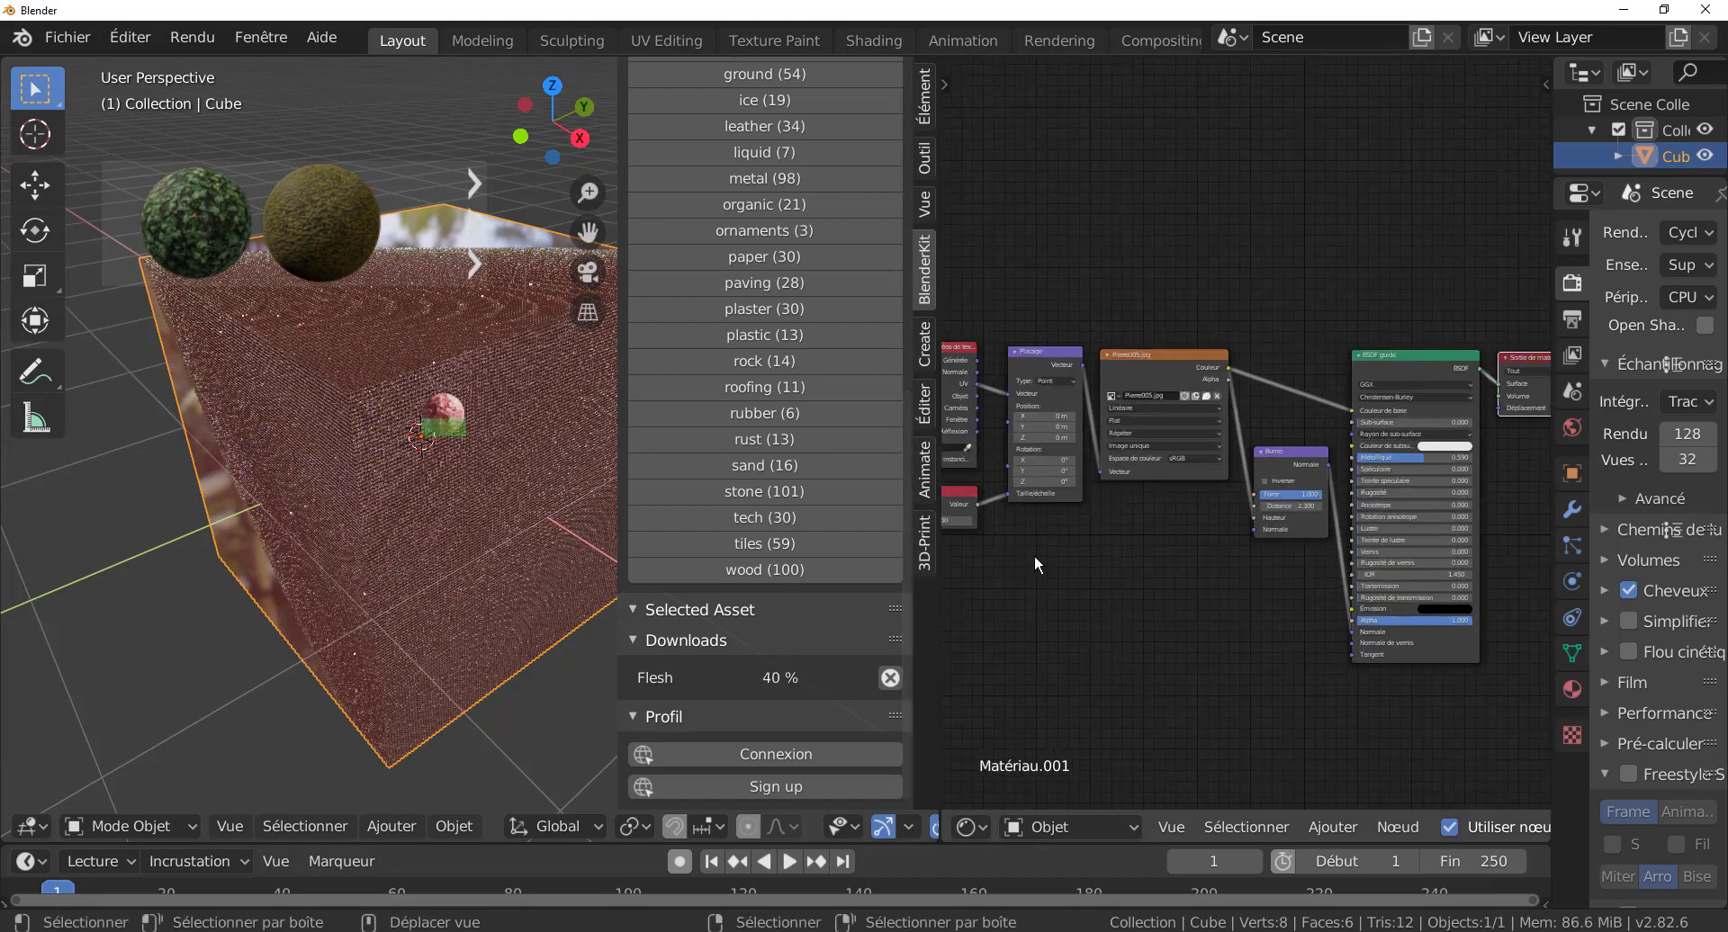
middle_drag(1034, 554, 1338, 541)
click(1147, 497)
text(1.7)
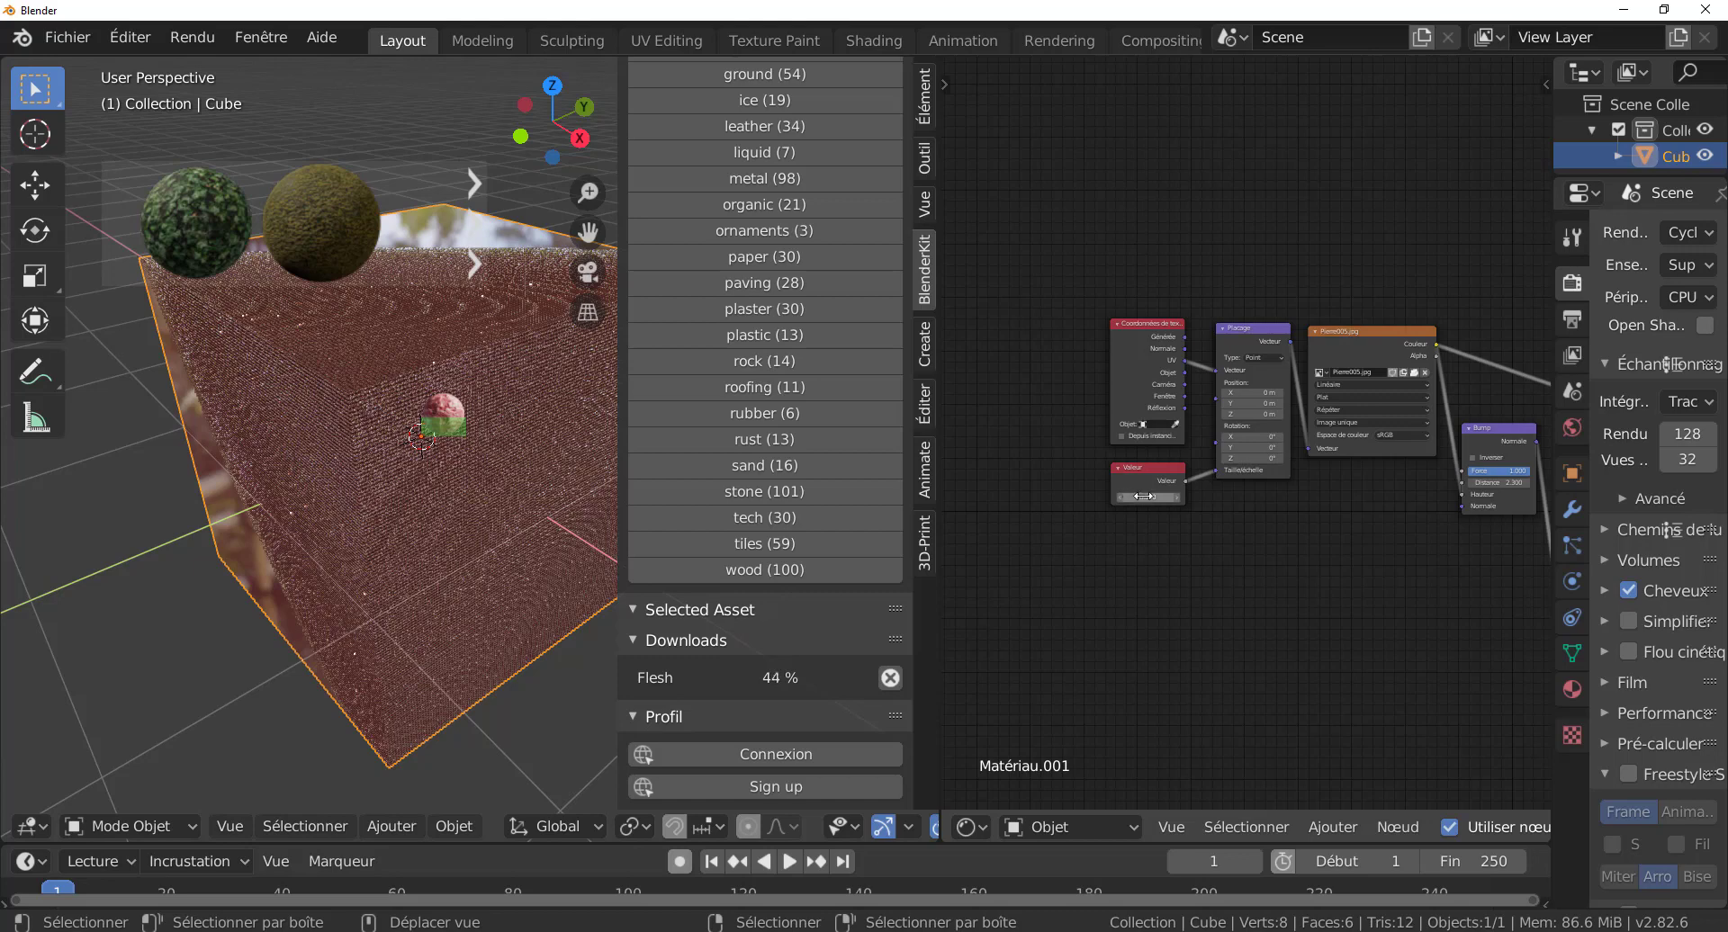
key(Return)
drag(1147, 497, 1048, 497)
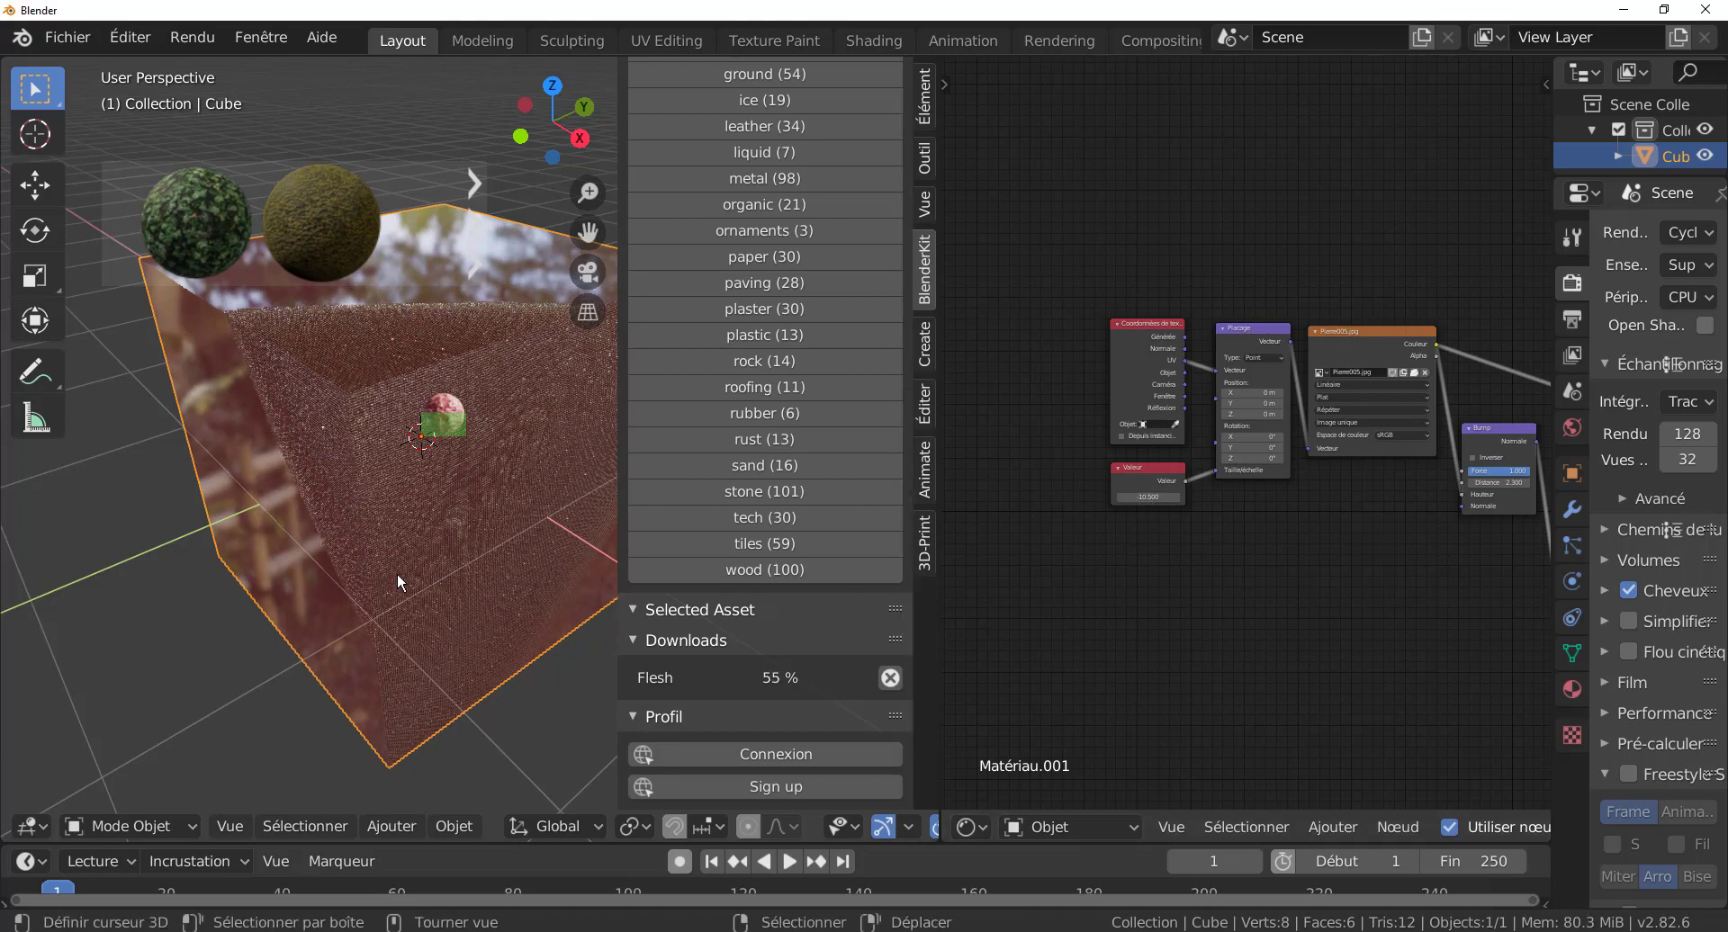
middle_drag(612, 518, 526, 488)
scroll(527, 487, up, 2)
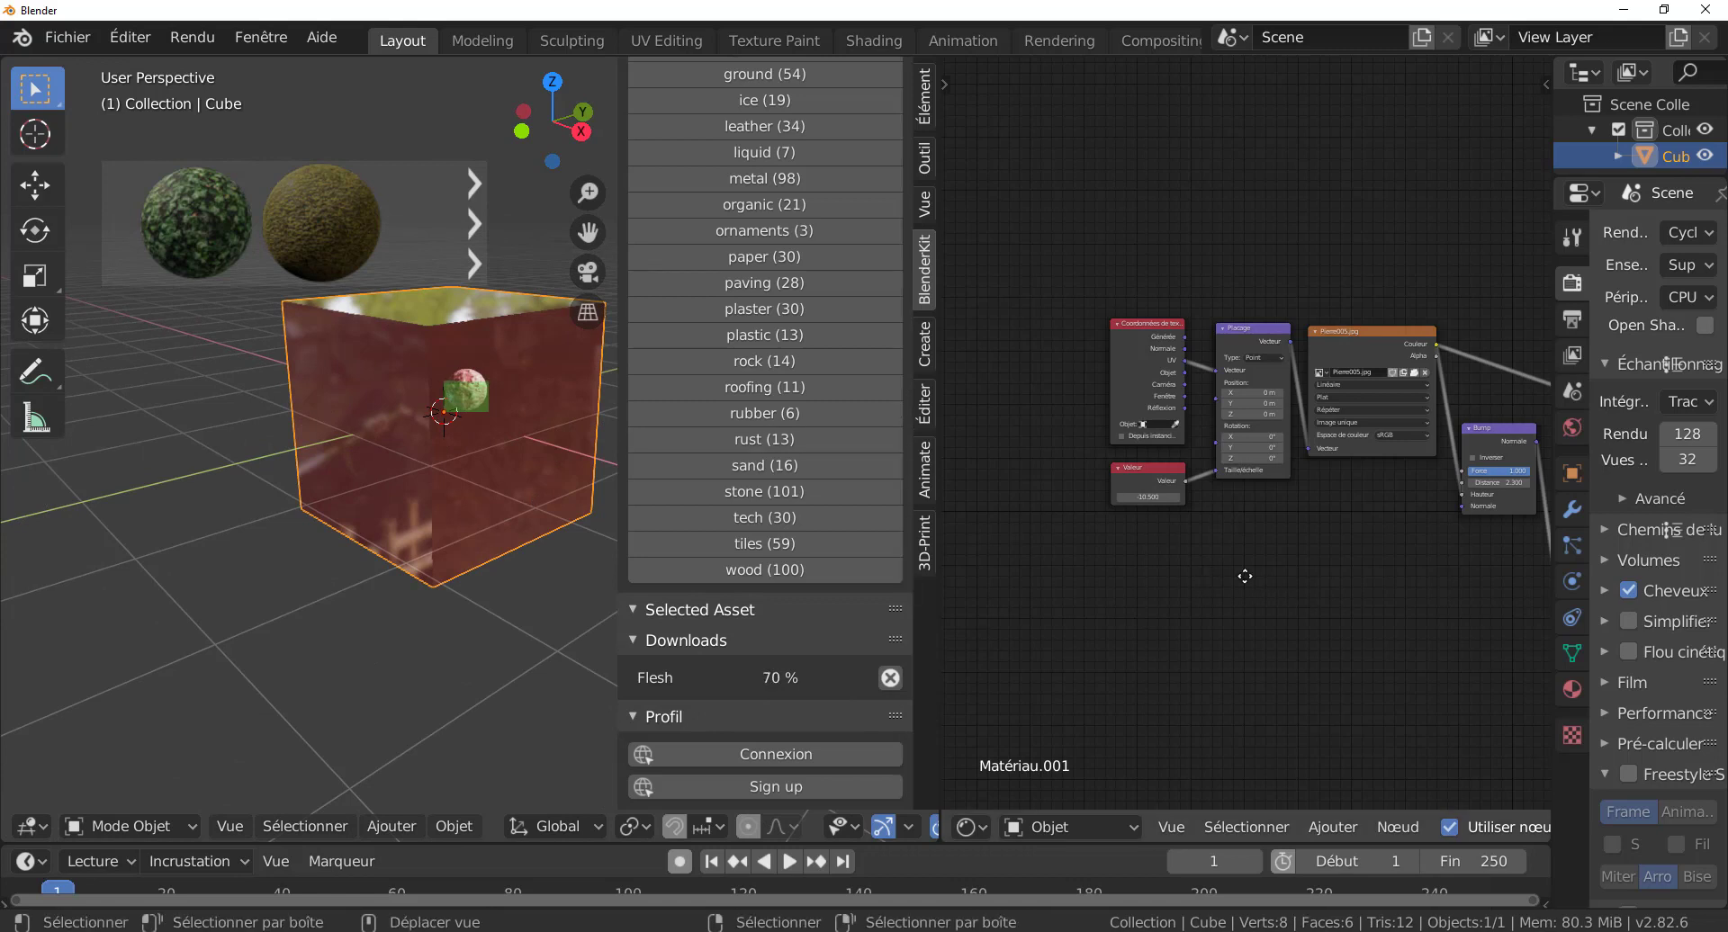
- Examine the Flesh material on the cube and its node tree, including the texture and normal map nodes
key(Home)
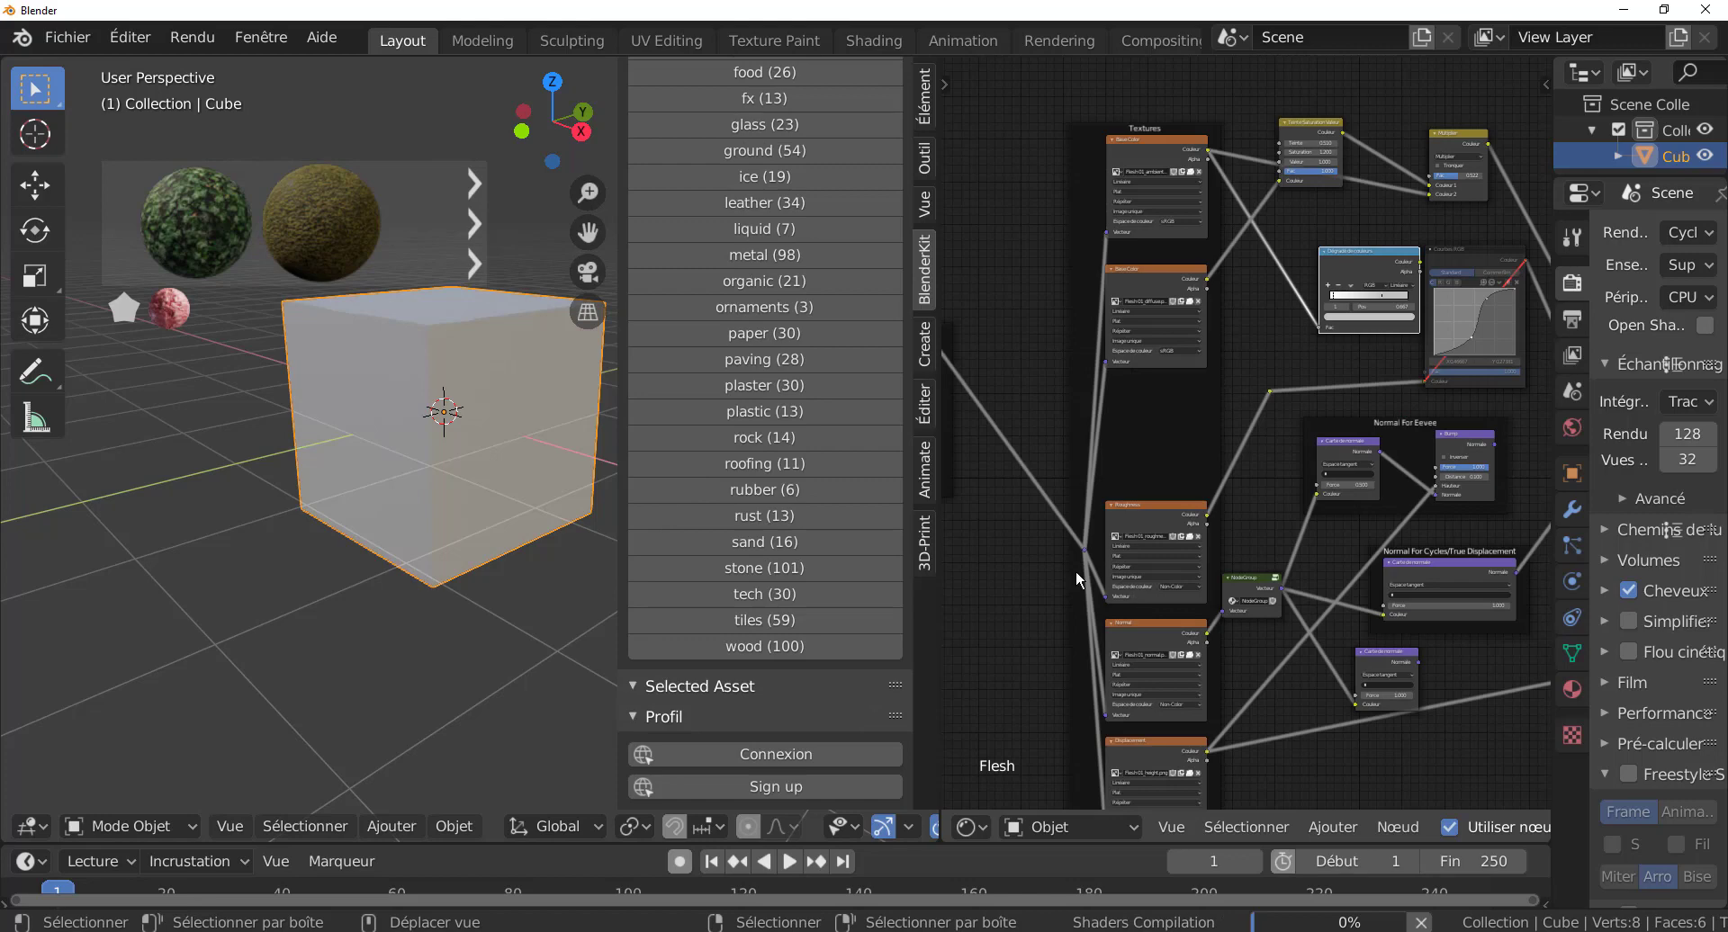
key(Home)
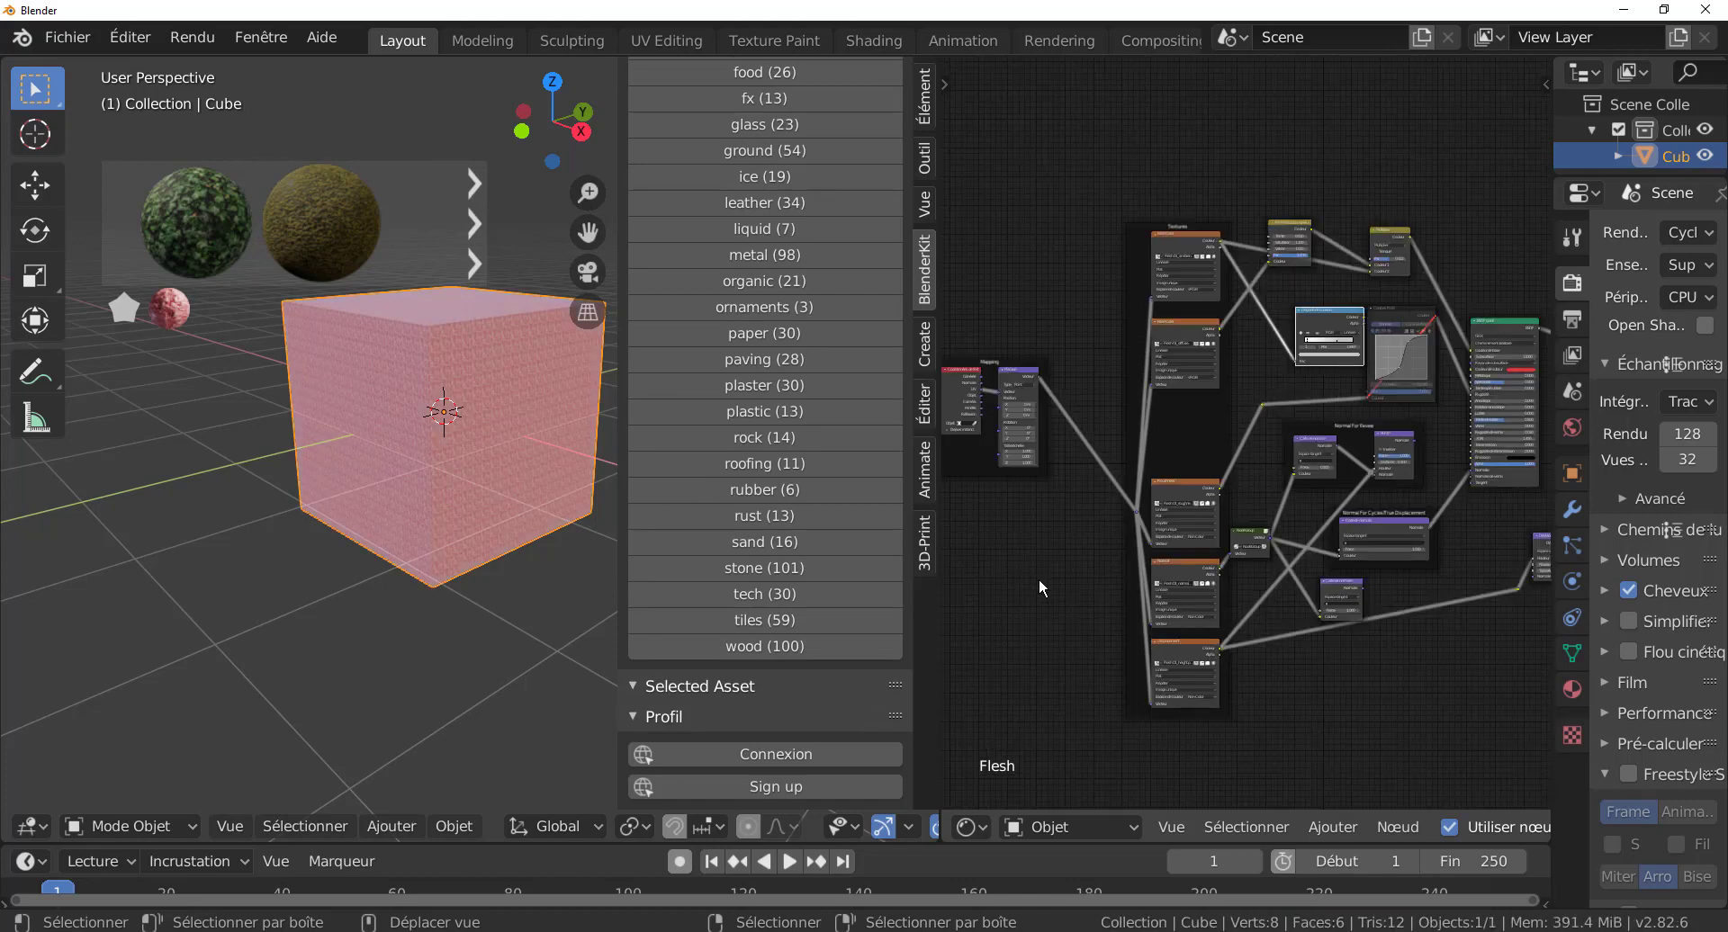
middle_drag(1038, 578, 1183, 575)
scroll(415, 529, up, 6)
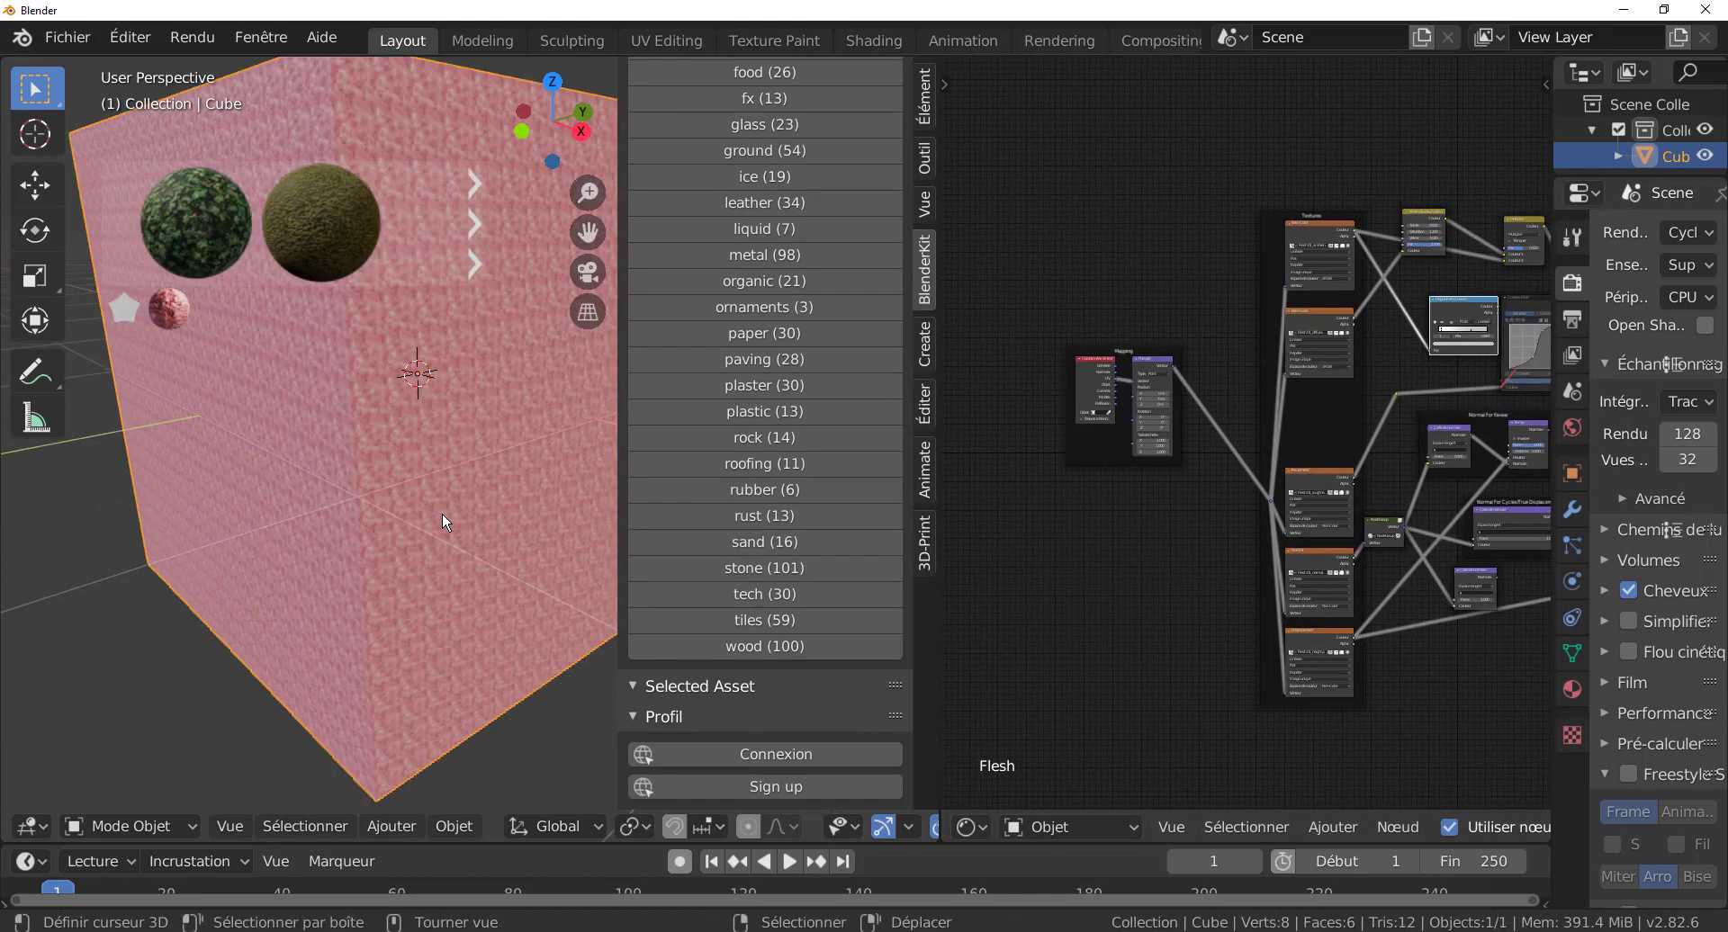
scroll(416, 558, up, 2)
scroll(1132, 557, up, 2)
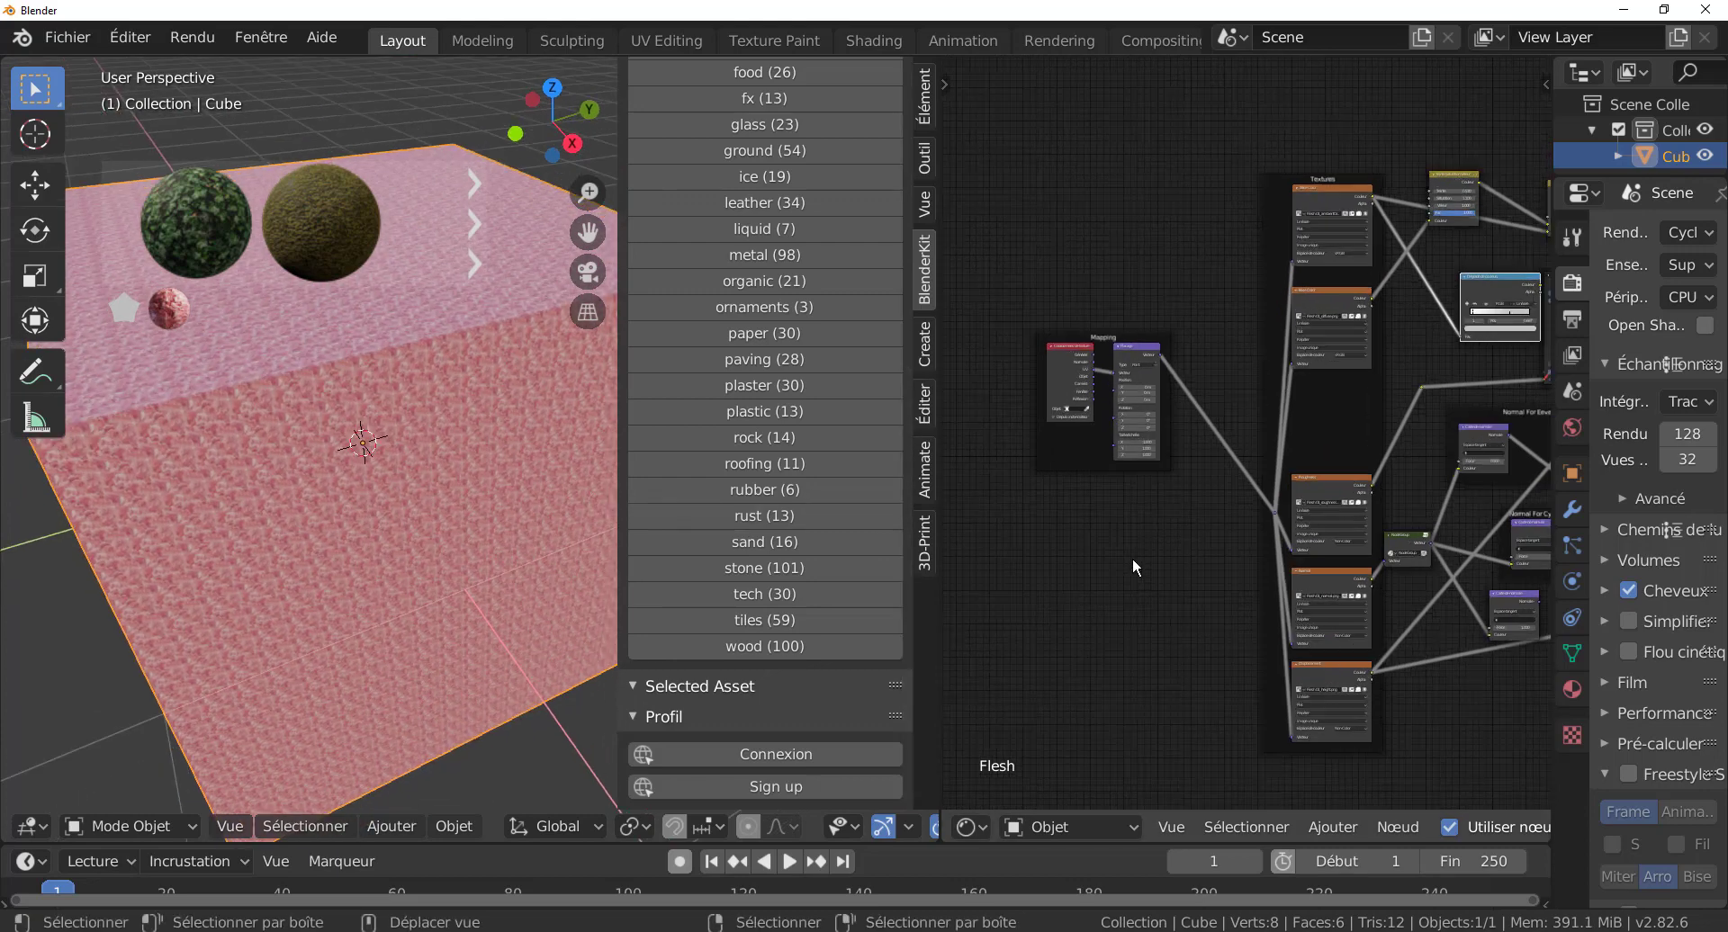
scroll(1132, 558, up, 1)
middle_drag(1183, 571, 991, 412)
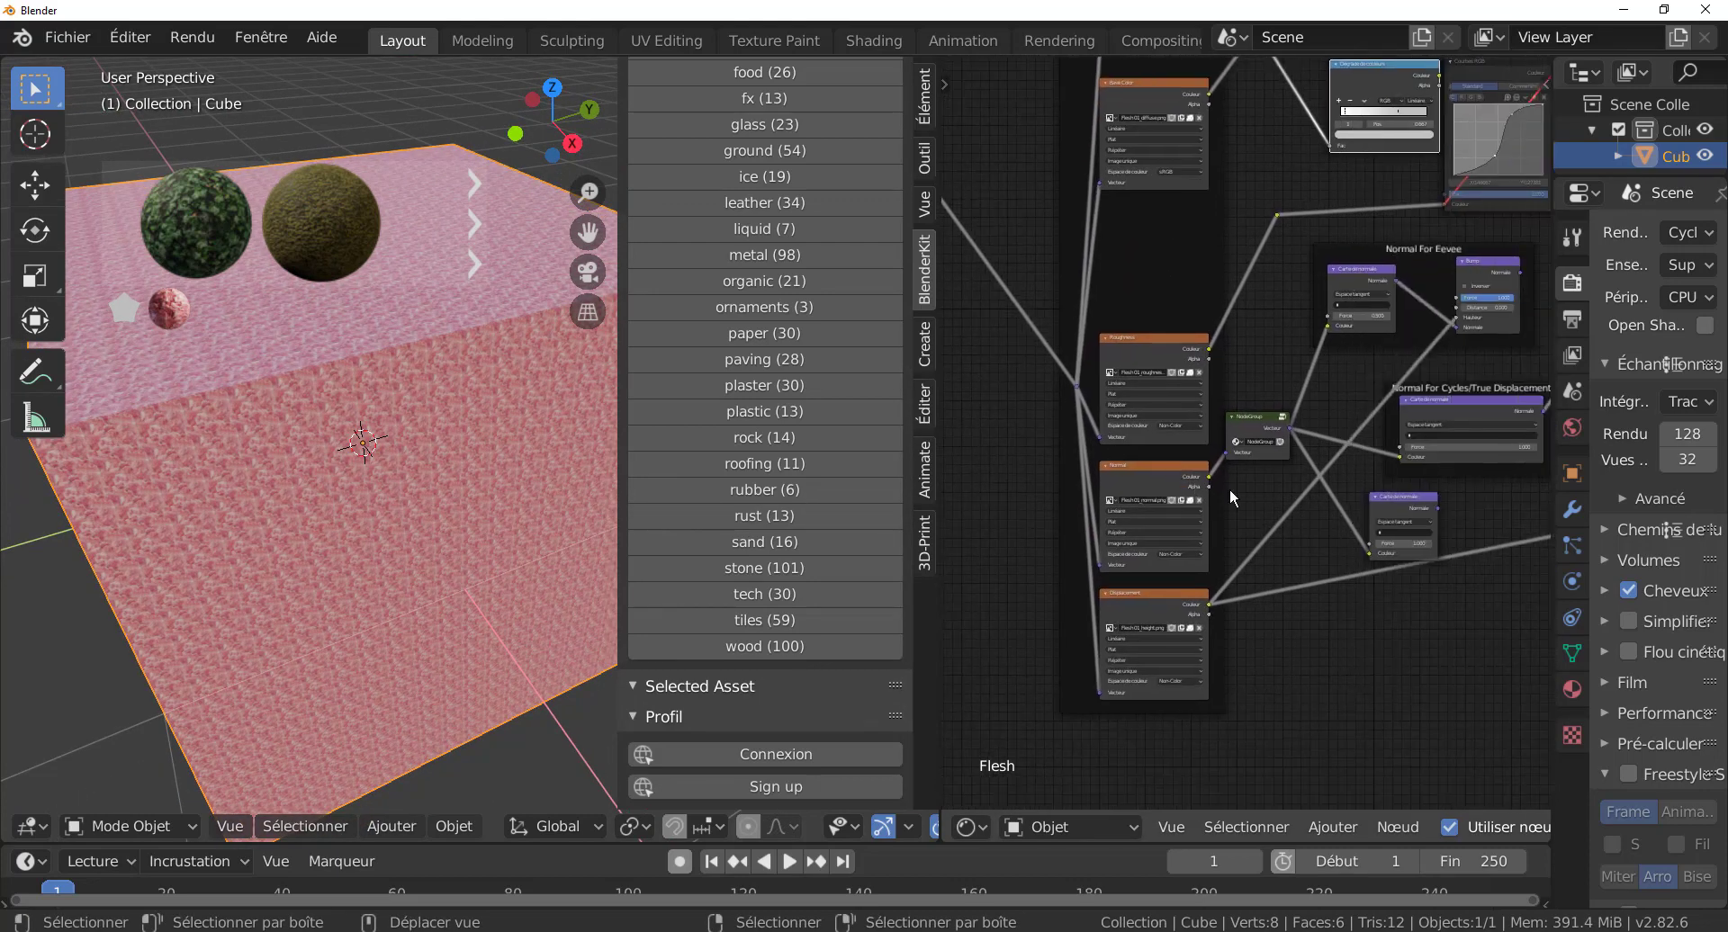
scroll(1302, 531, up, 1)
scroll(1297, 544, up, 1)
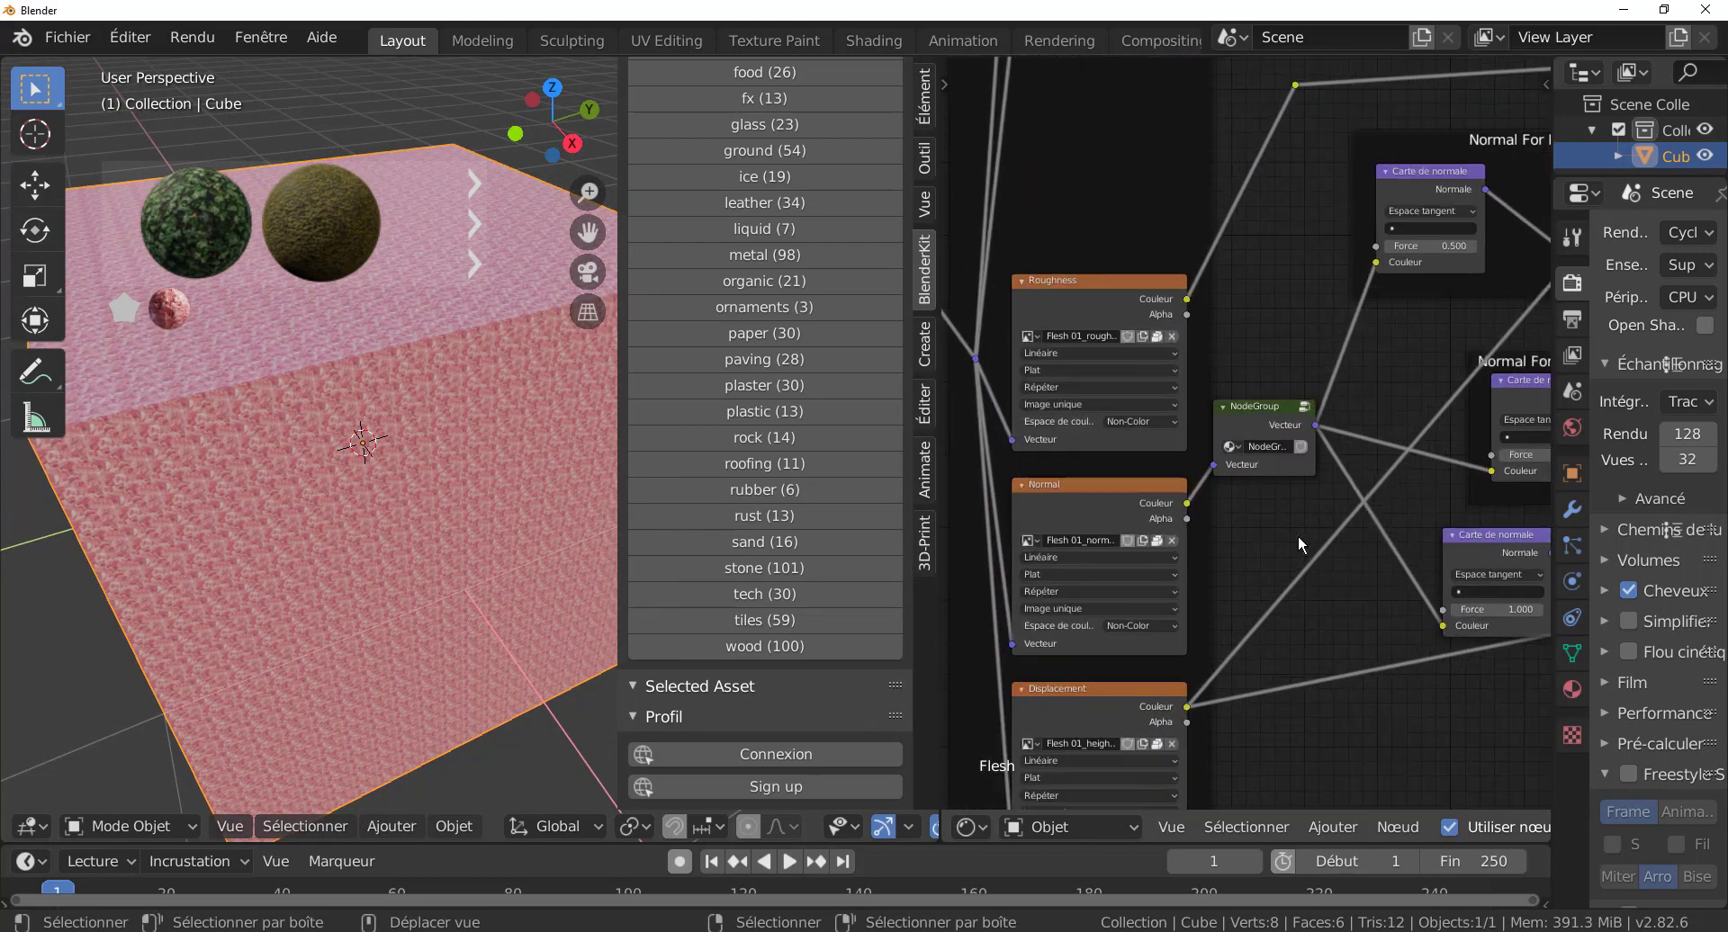
scroll(1265, 497, down, 4)
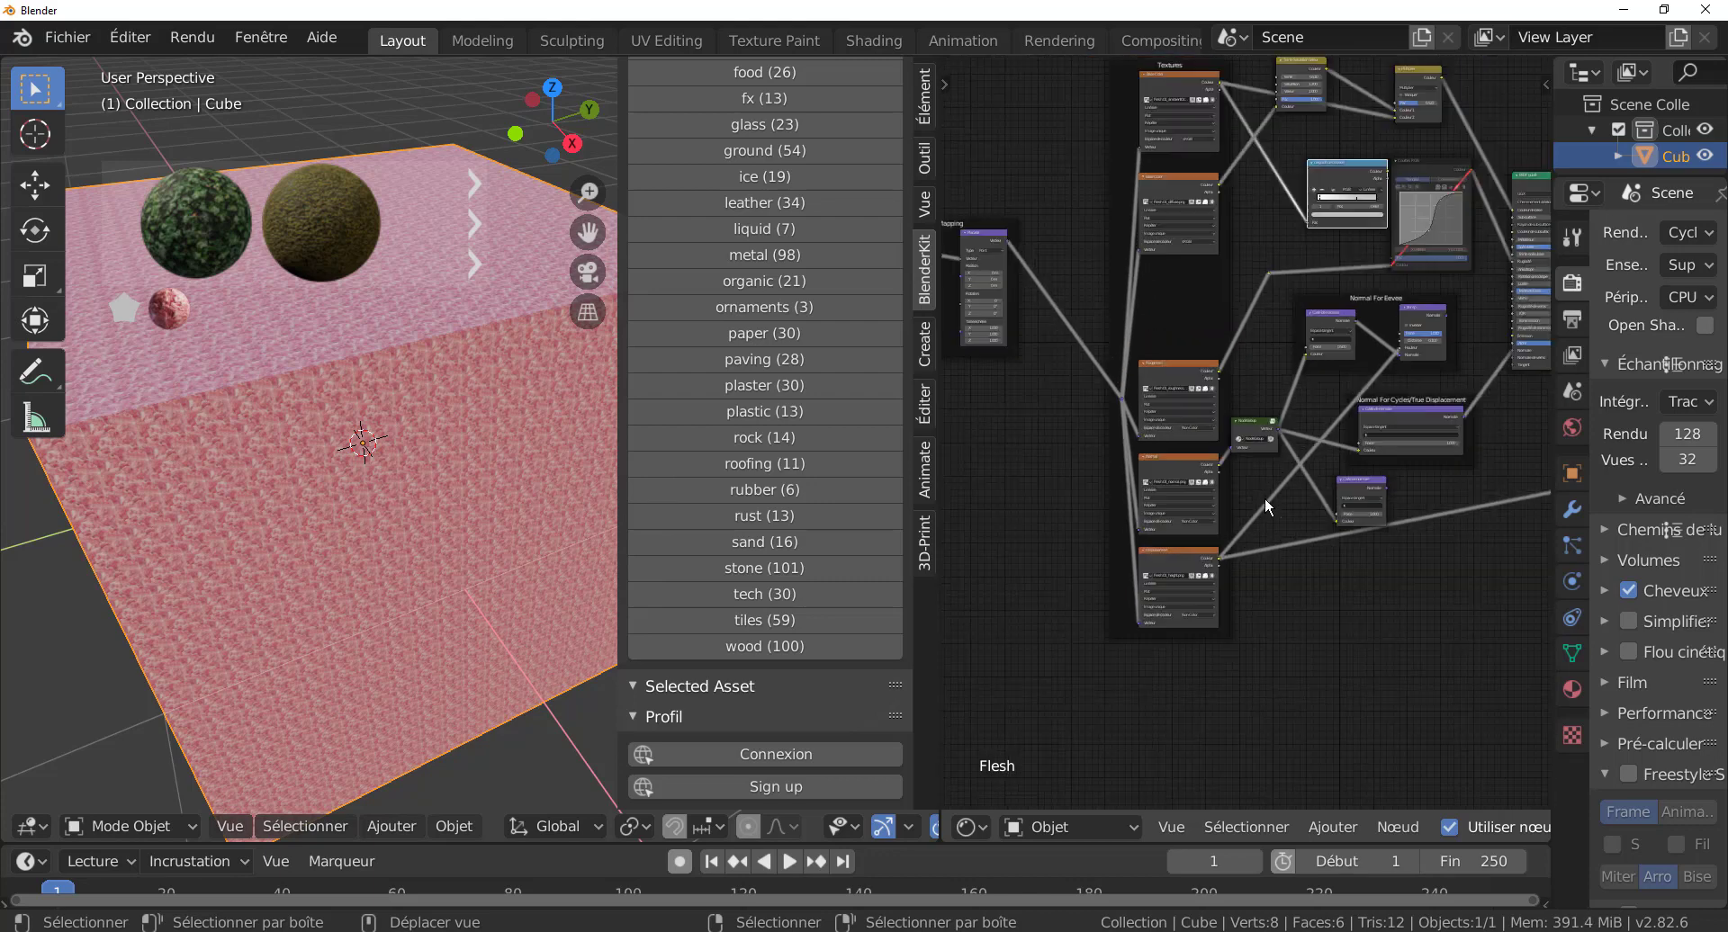
scroll(1384, 581, down, 2)
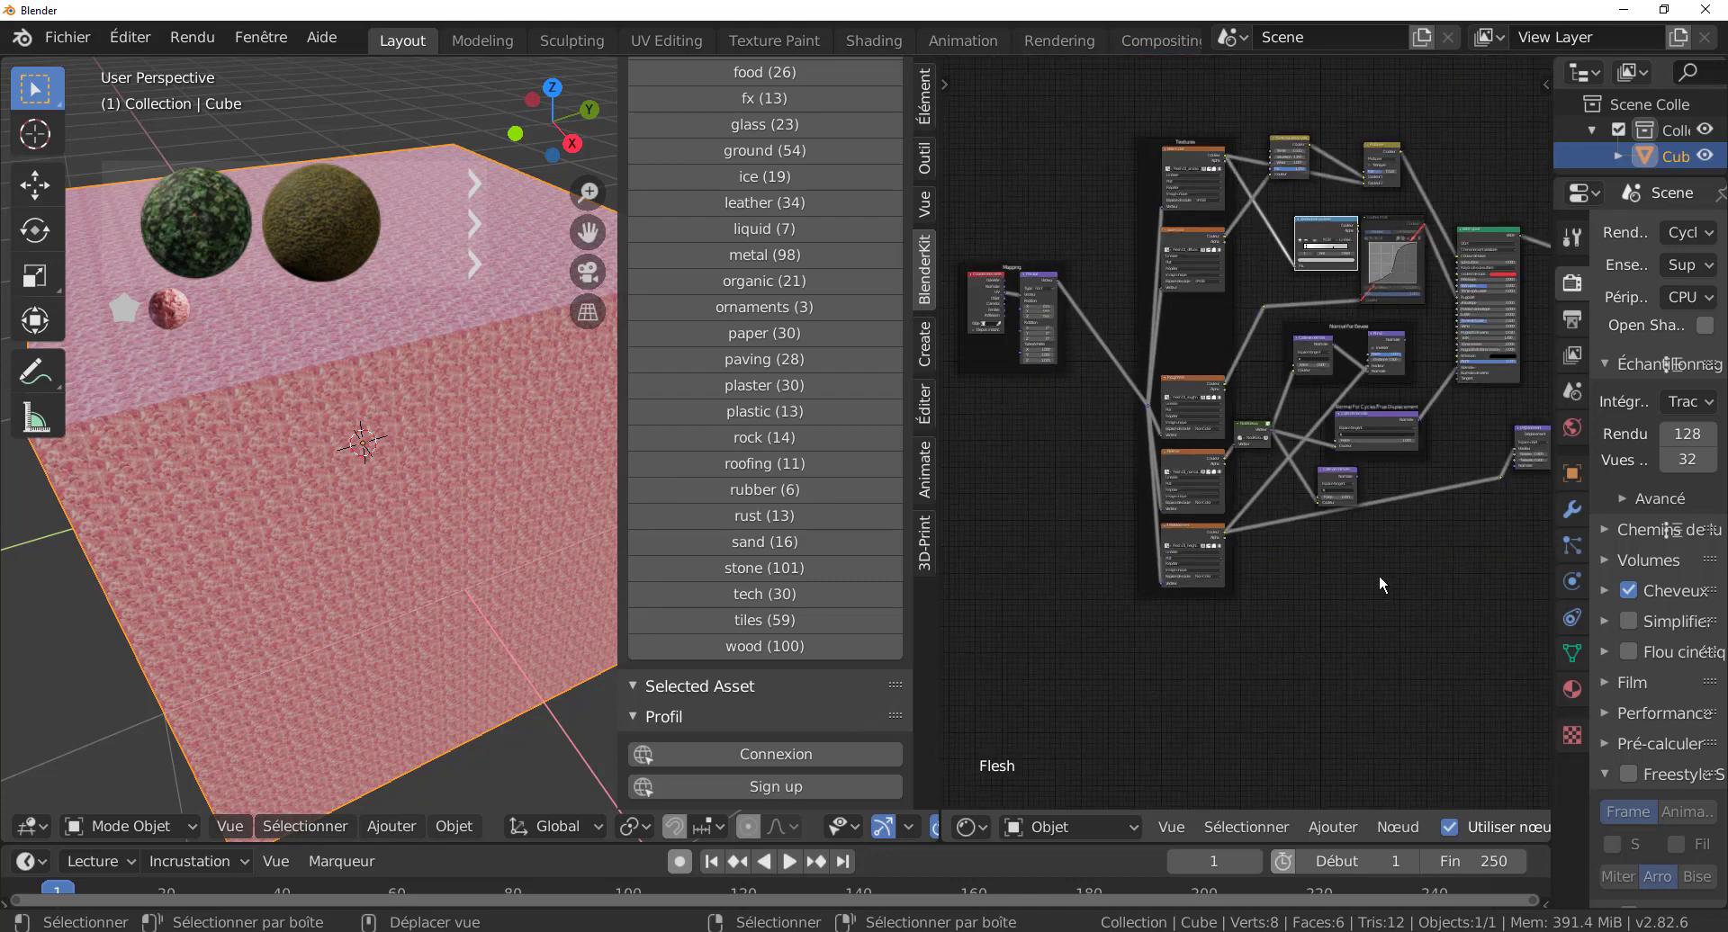
middle_drag(1378, 574, 1295, 569)
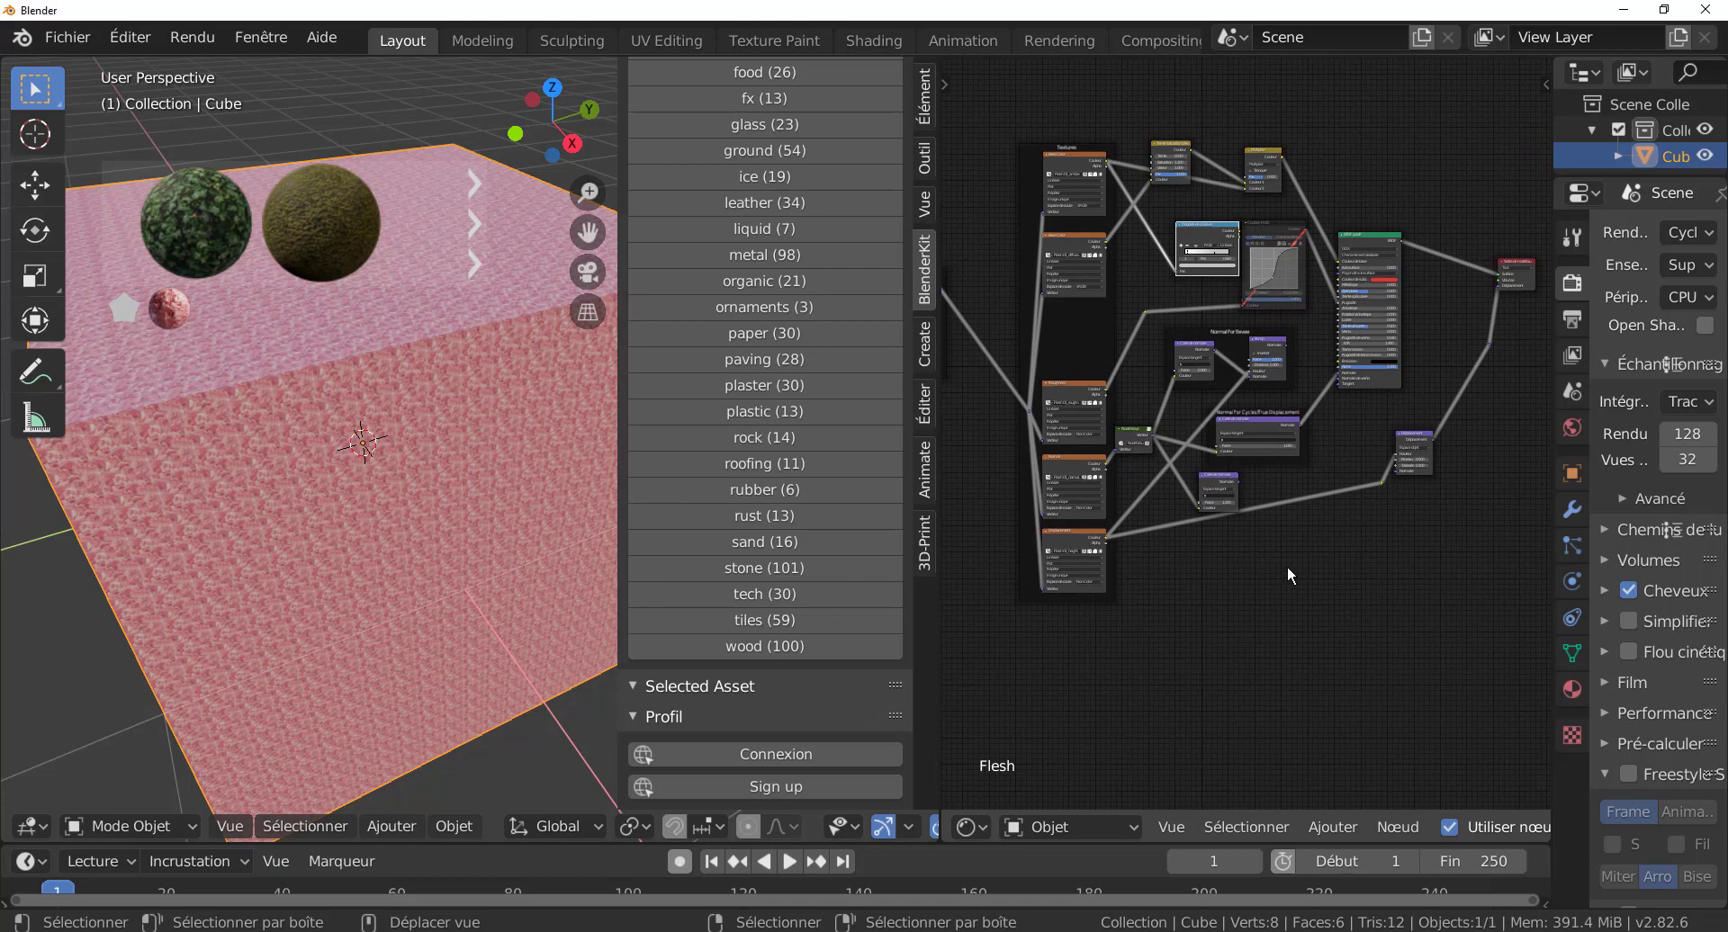
scroll(1287, 565, up, 4)
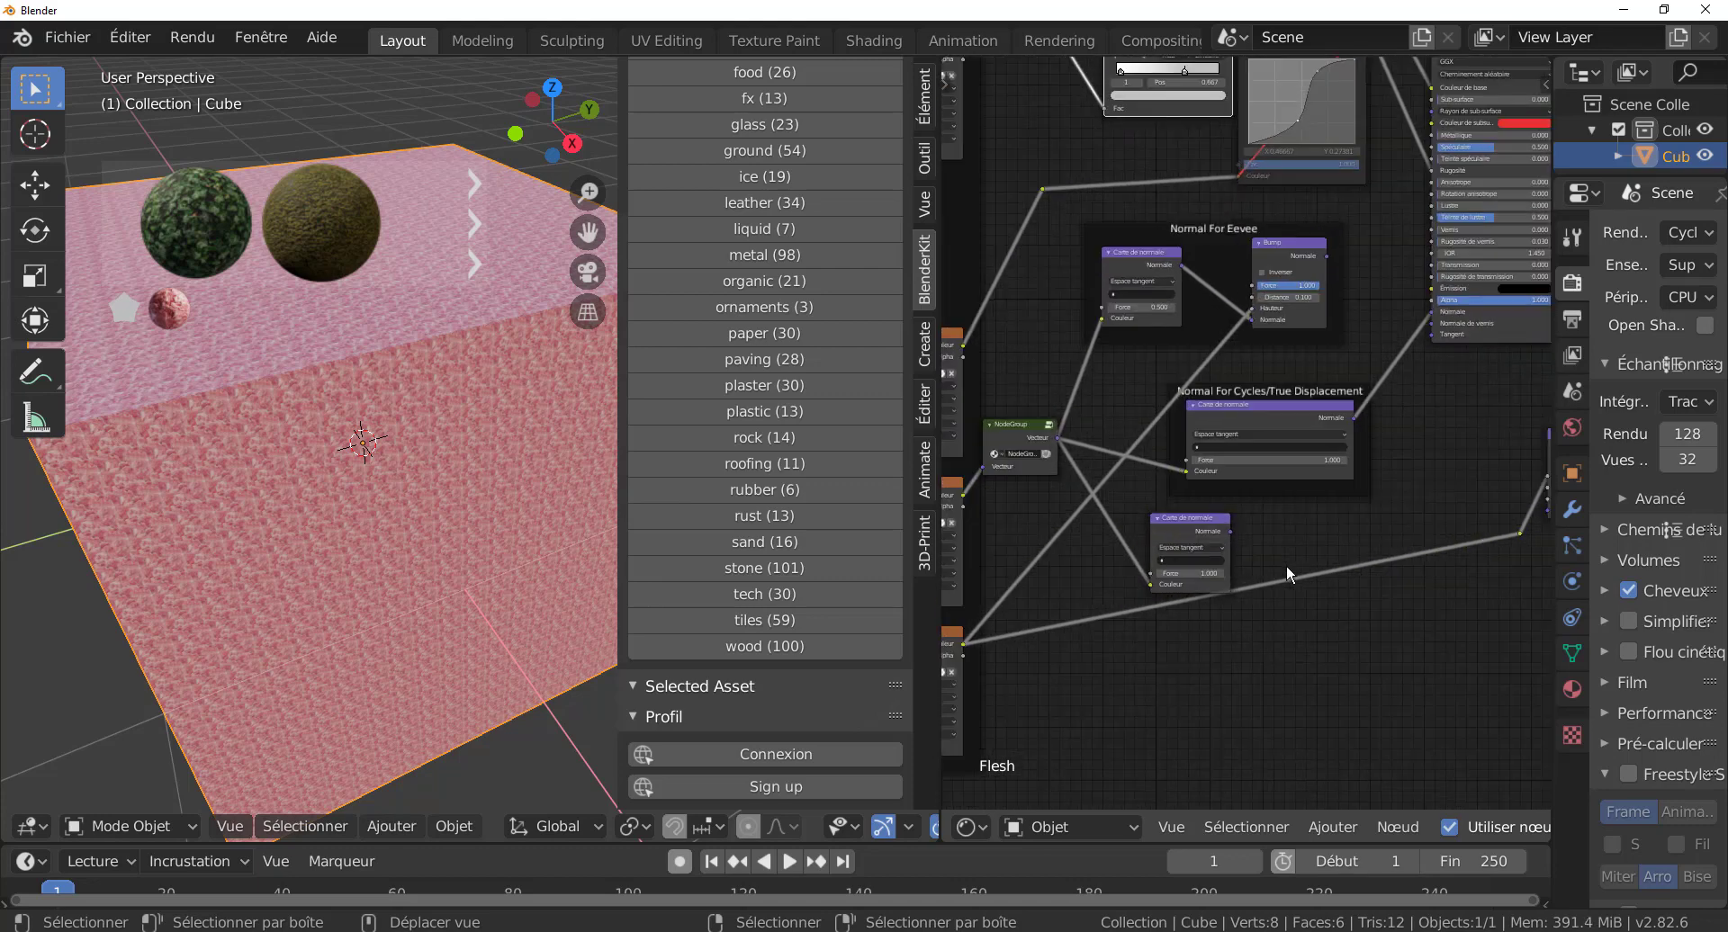
scroll(1287, 564, up, 2)
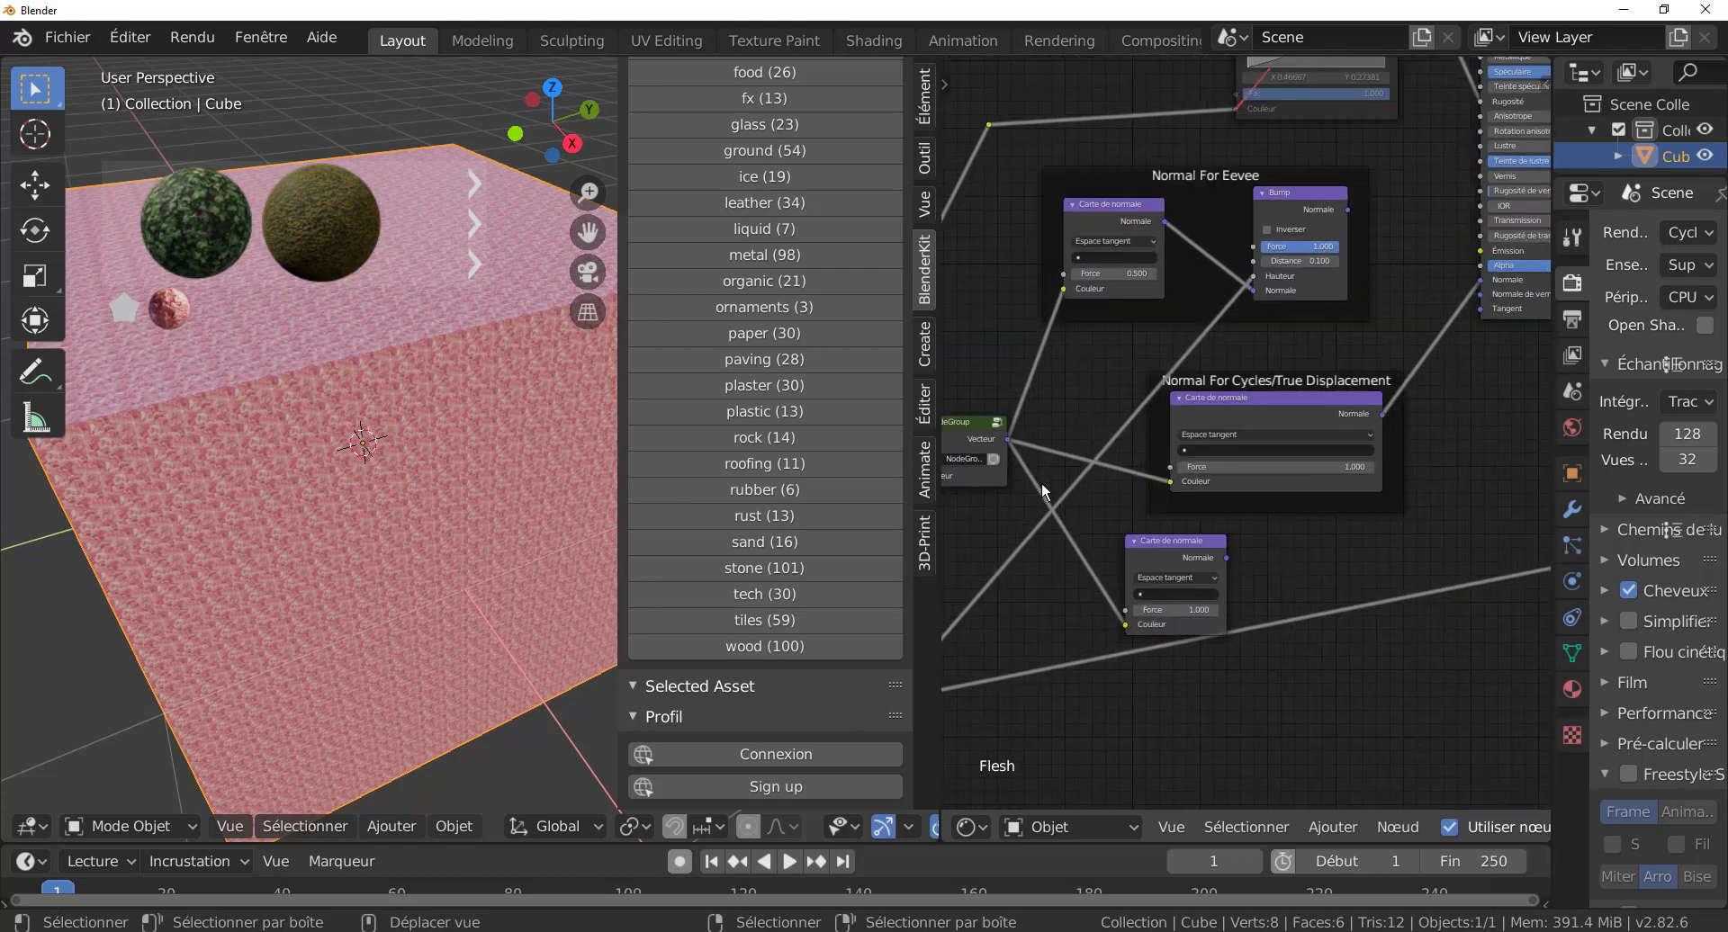
- Try an X scale of -3.3 in the Placage node of the Mapping frame, and restore it to 1
middle_drag(1106, 463, 1349, 681)
middle_drag(1133, 532, 1299, 601)
scroll(1216, 574, up, 1)
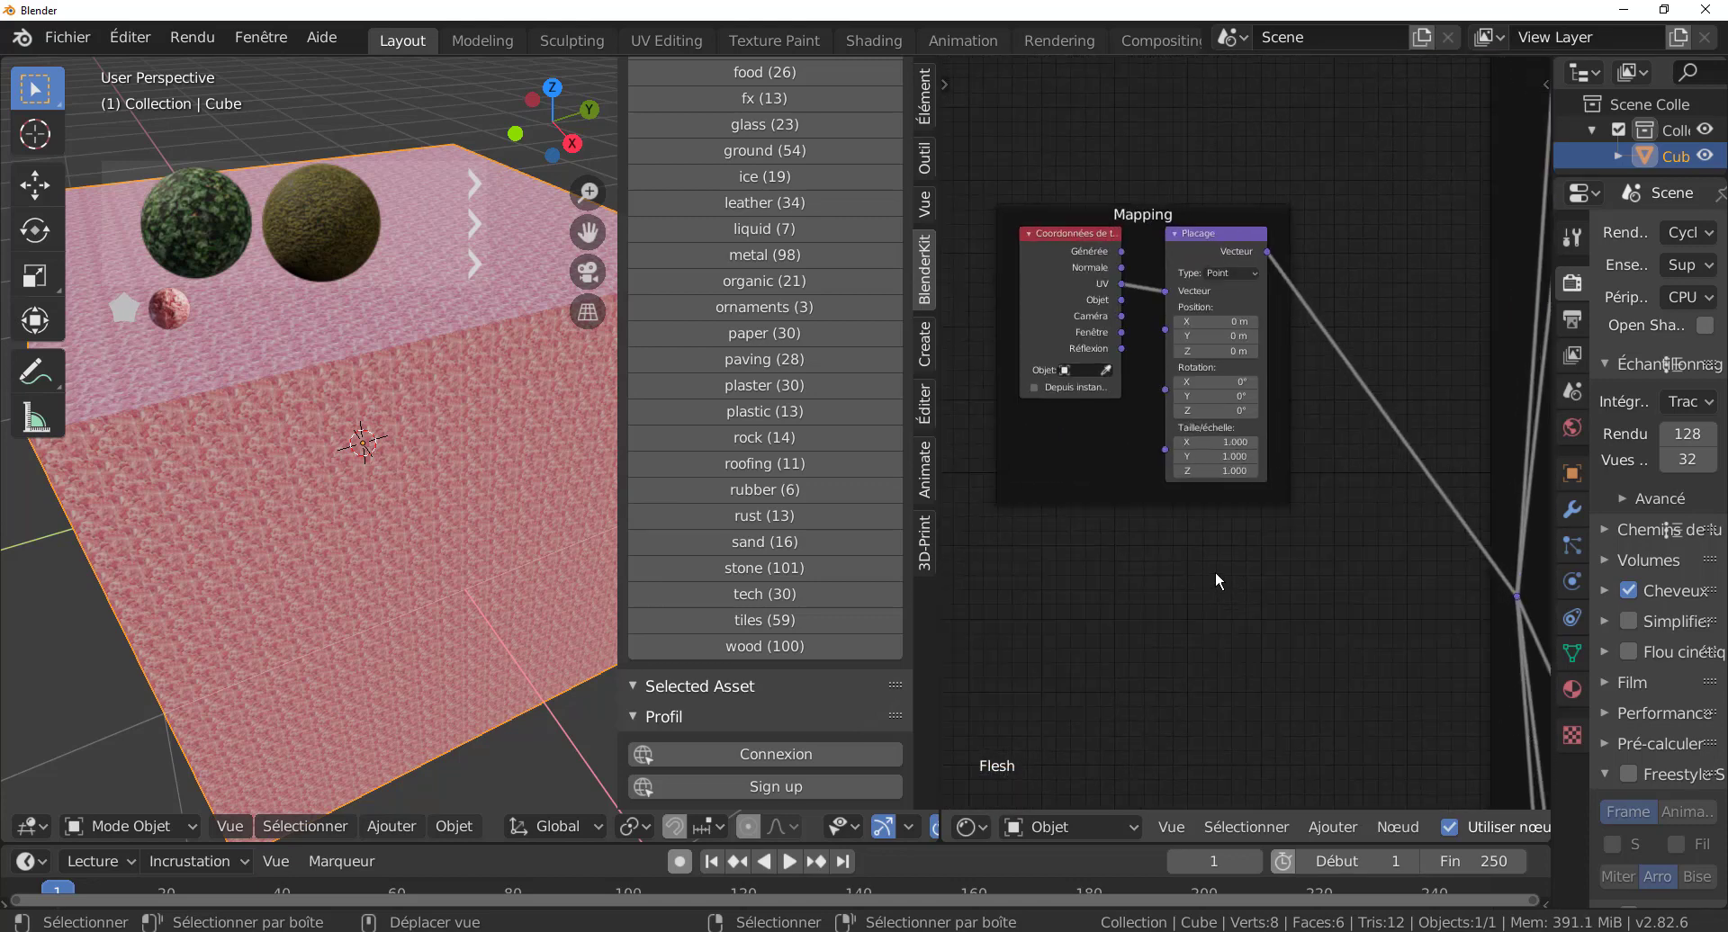
scroll(1206, 477, up, 1)
scroll(1199, 461, up, 1)
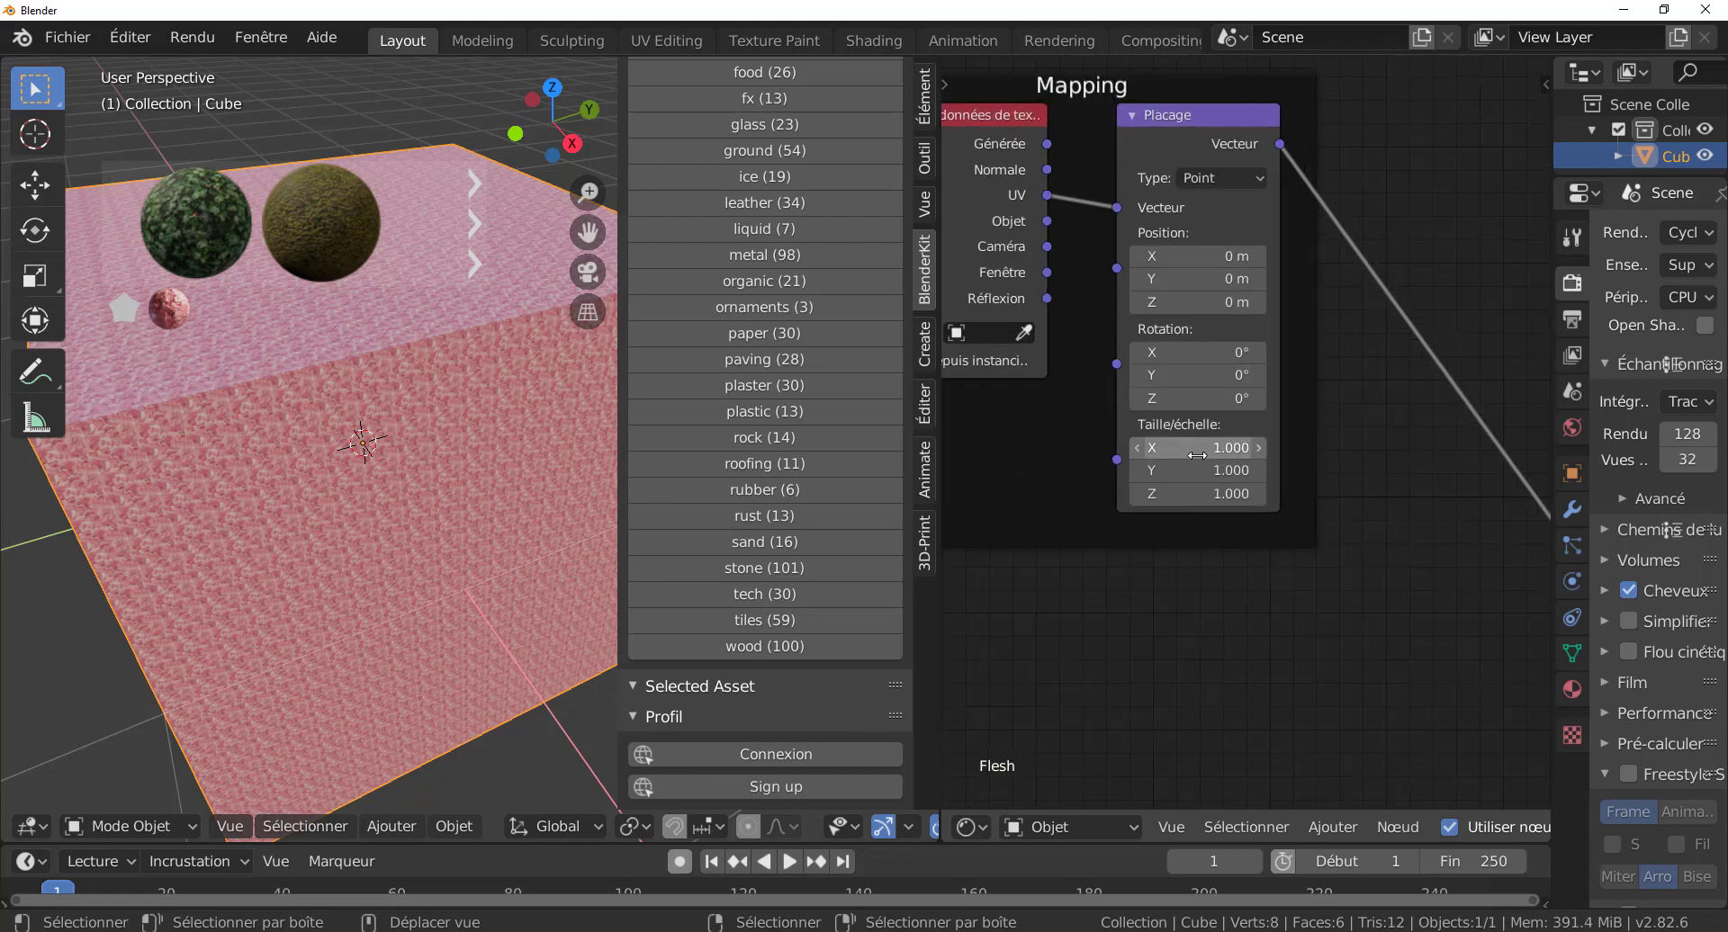
mouse_move(1197, 455)
mouse_down()
mouse_move(1080, 455)
mouse_move(1212, 446)
mouse_up()
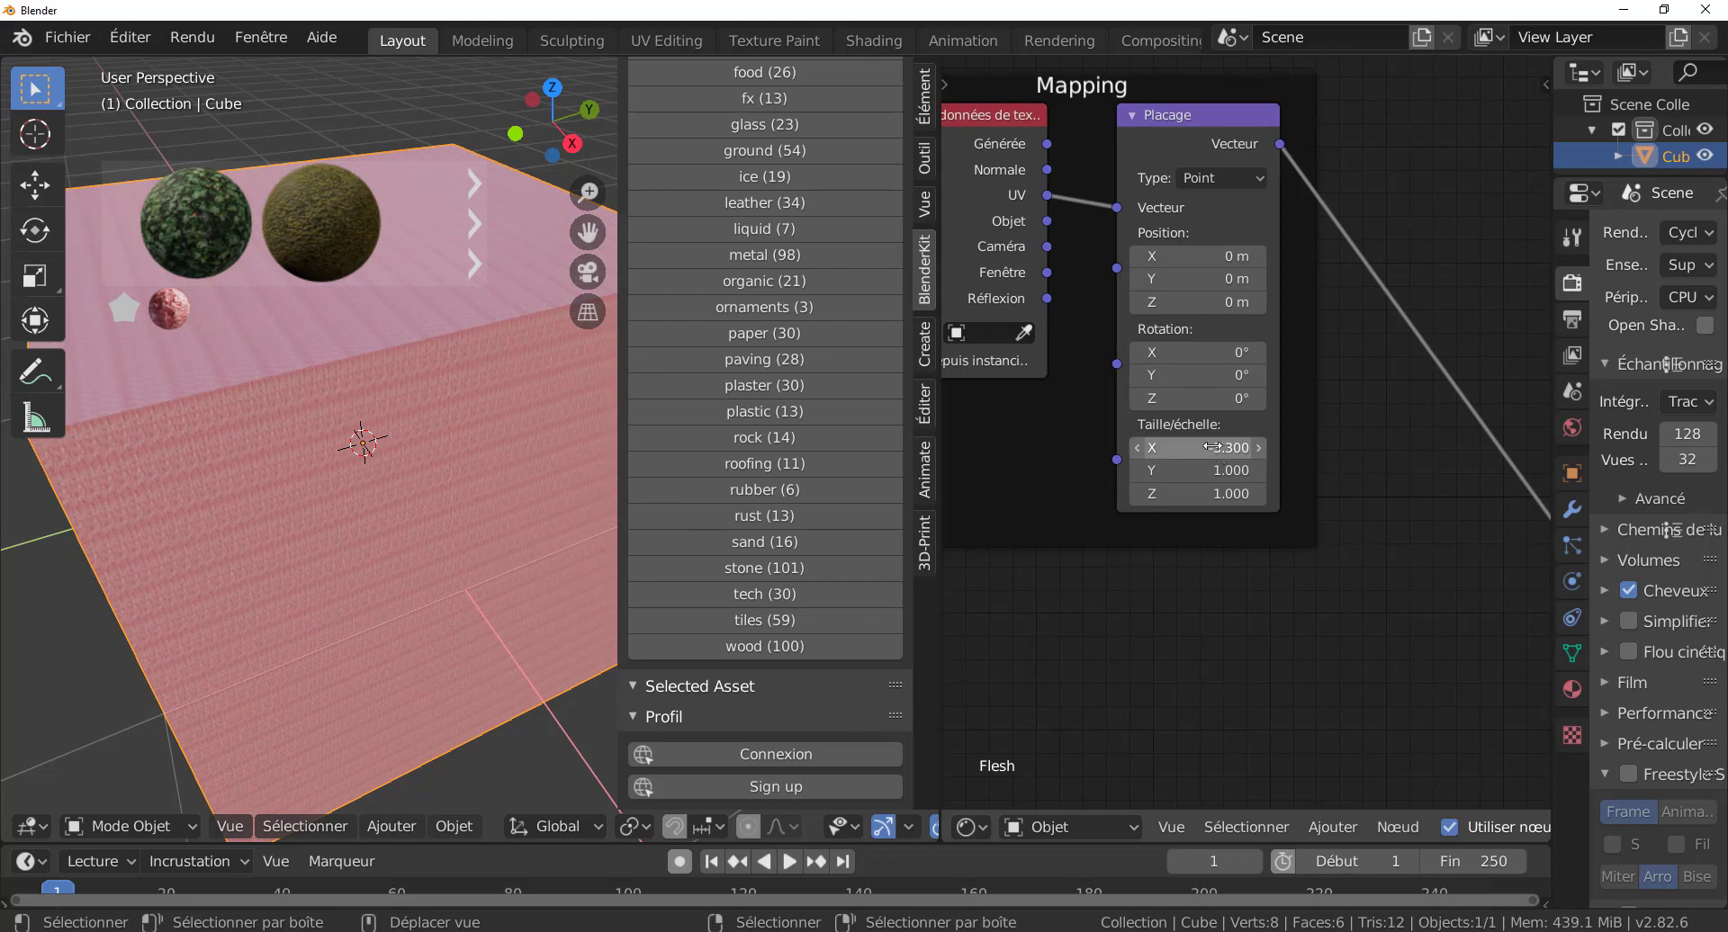
click(1197, 447)
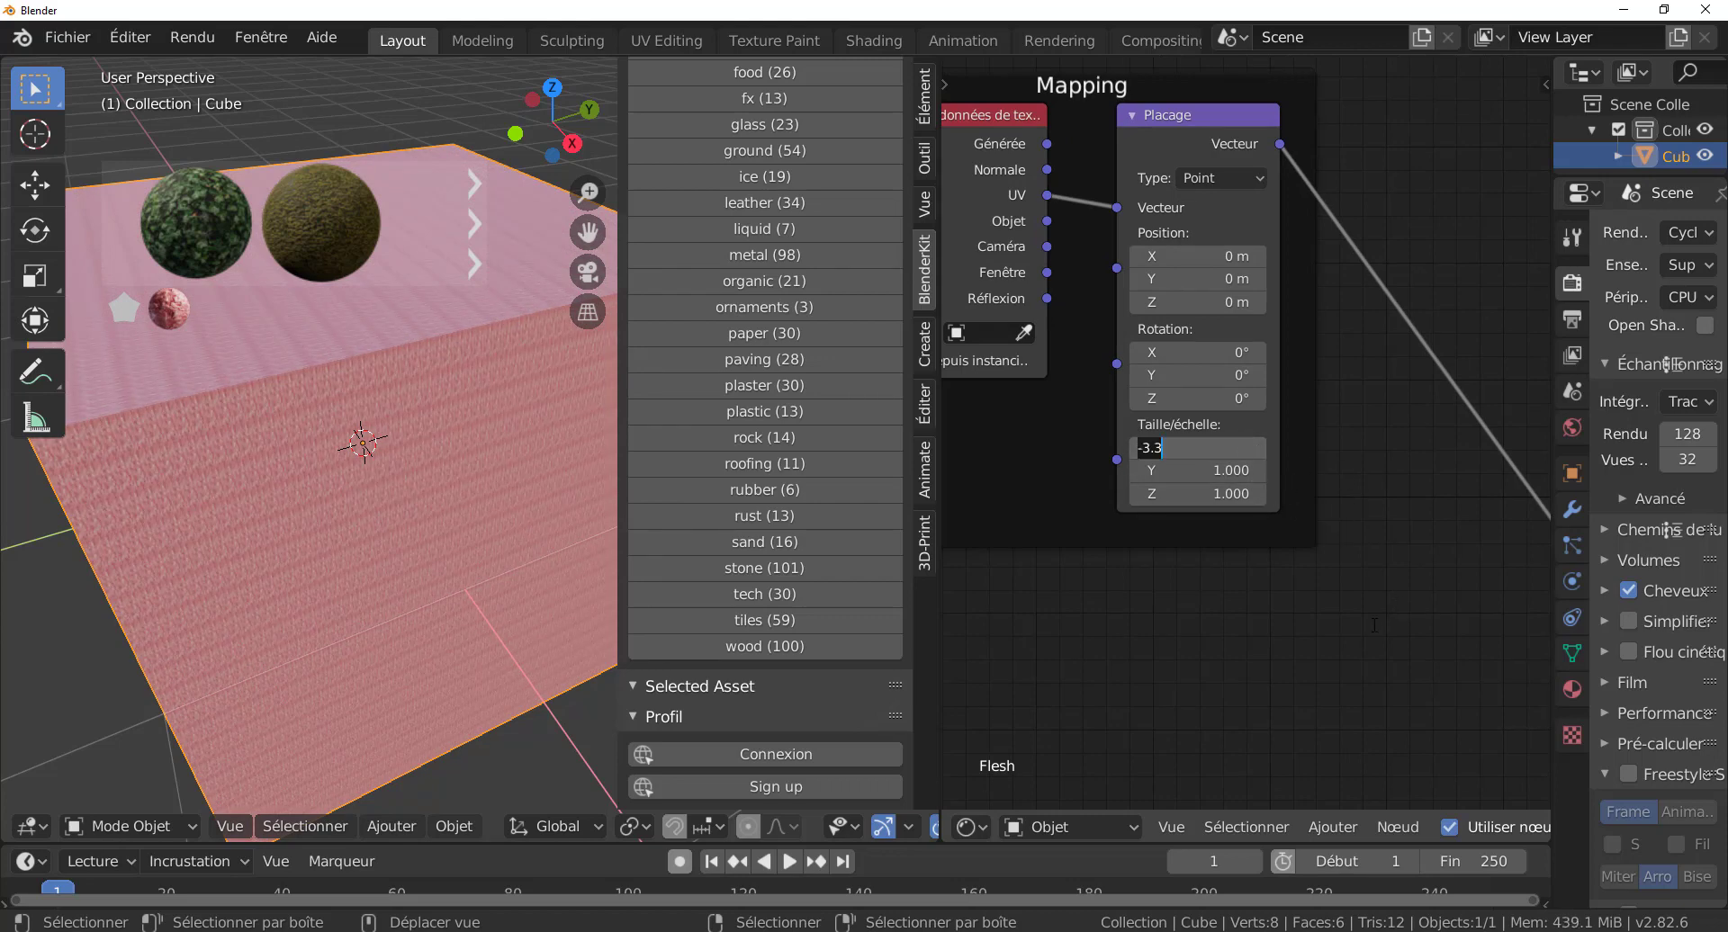
text(1)
- Add a Valeur node inside the Mapping frame and connect it to the Placage node's Taille/échelle input
click(1330, 828)
mouse_move(1379, 760)
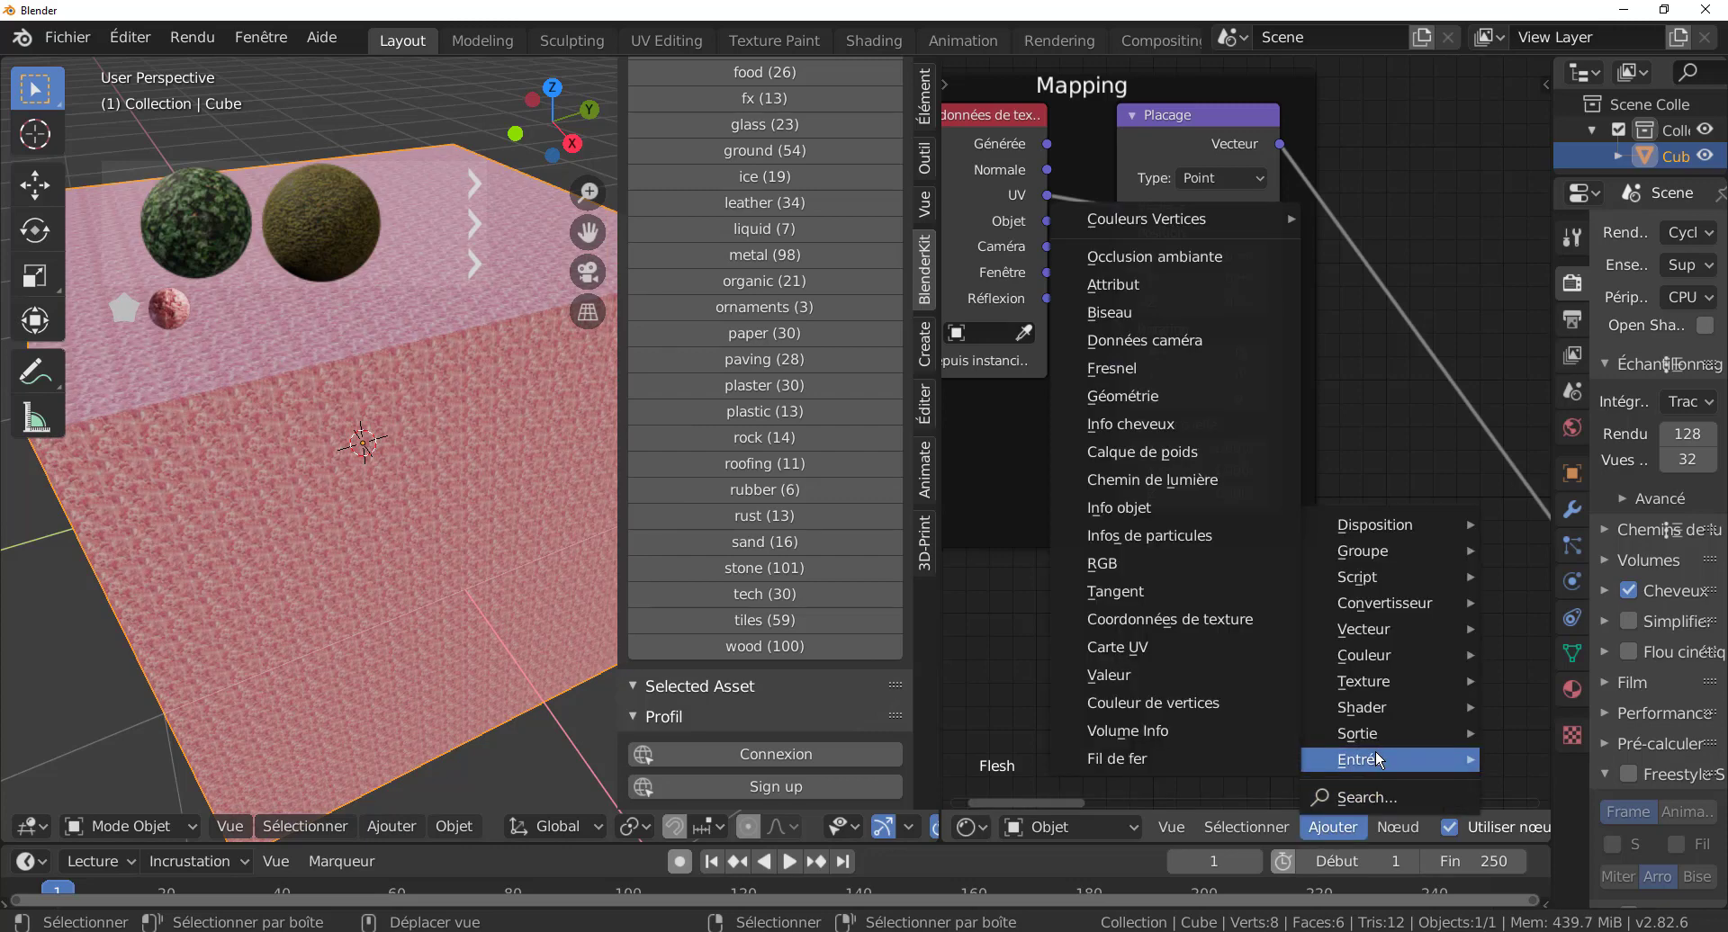
click(1161, 676)
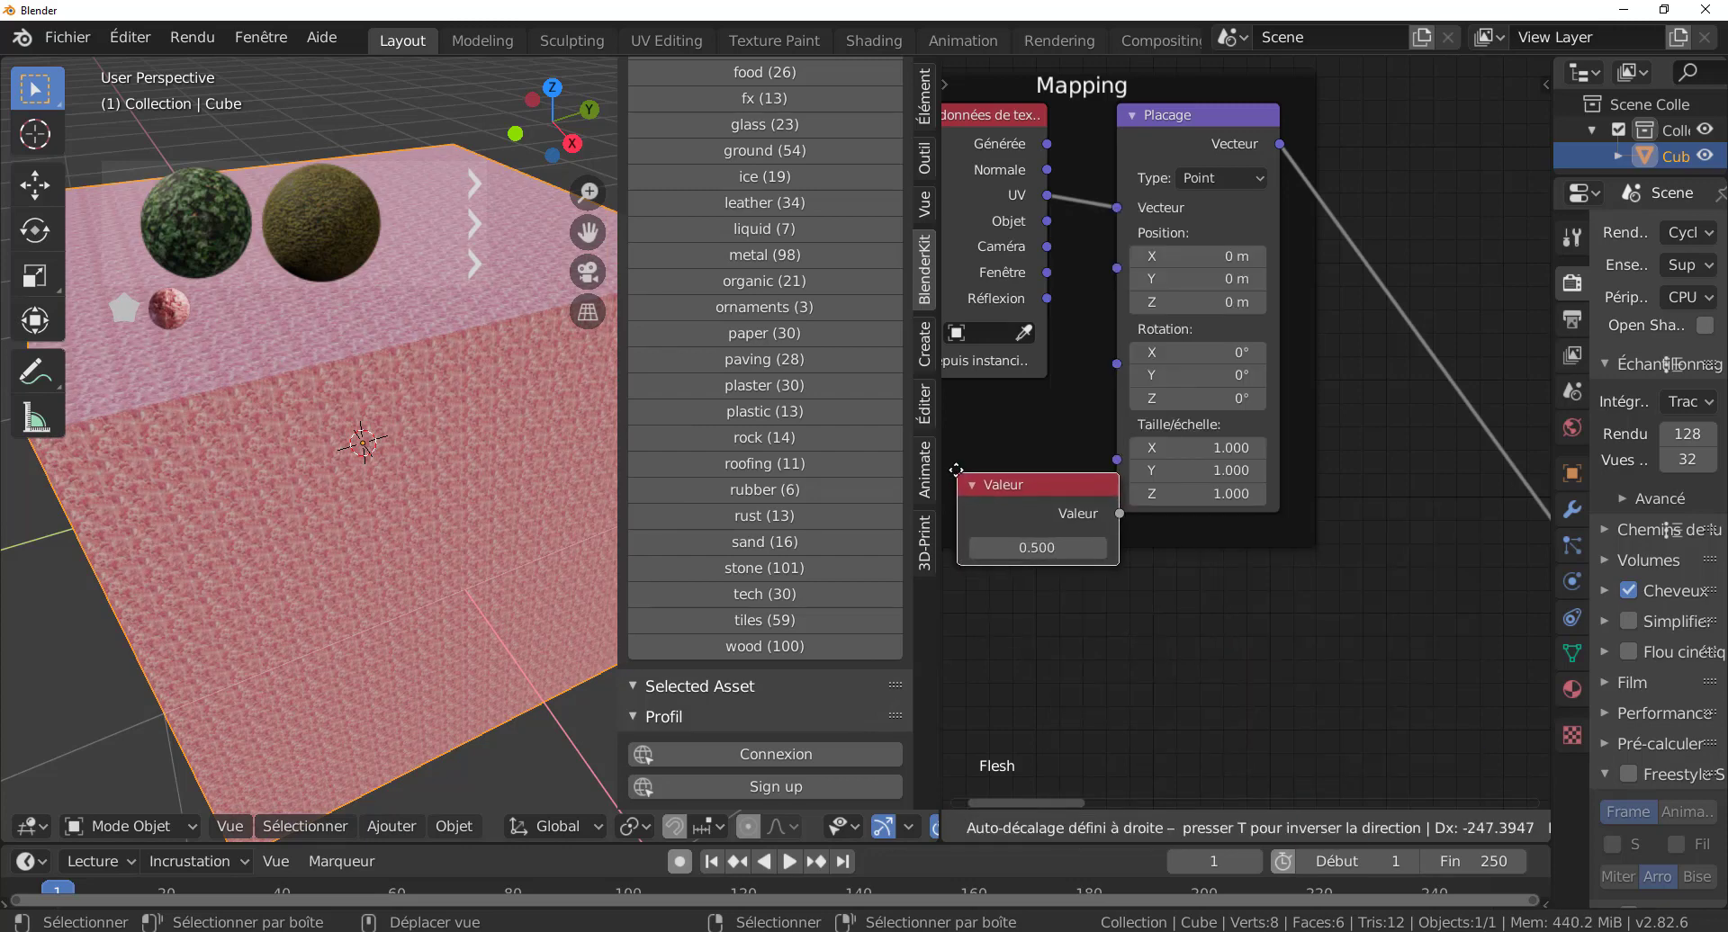
click(927, 438)
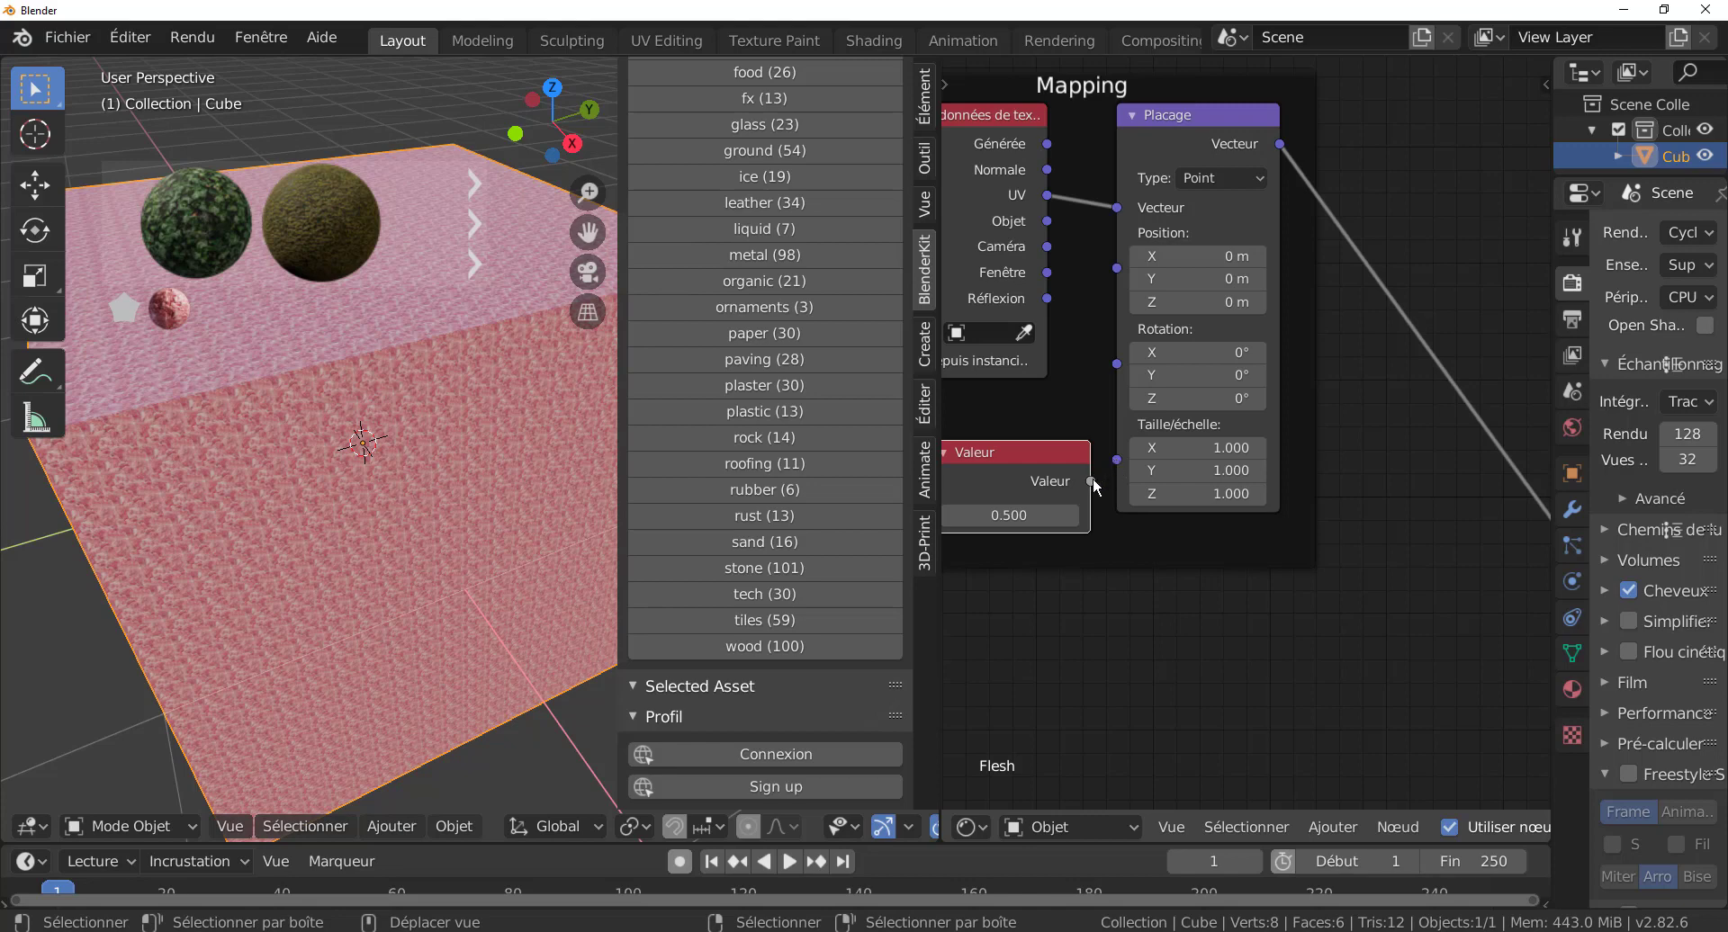
key(Home)
drag(1194, 495, 1272, 486)
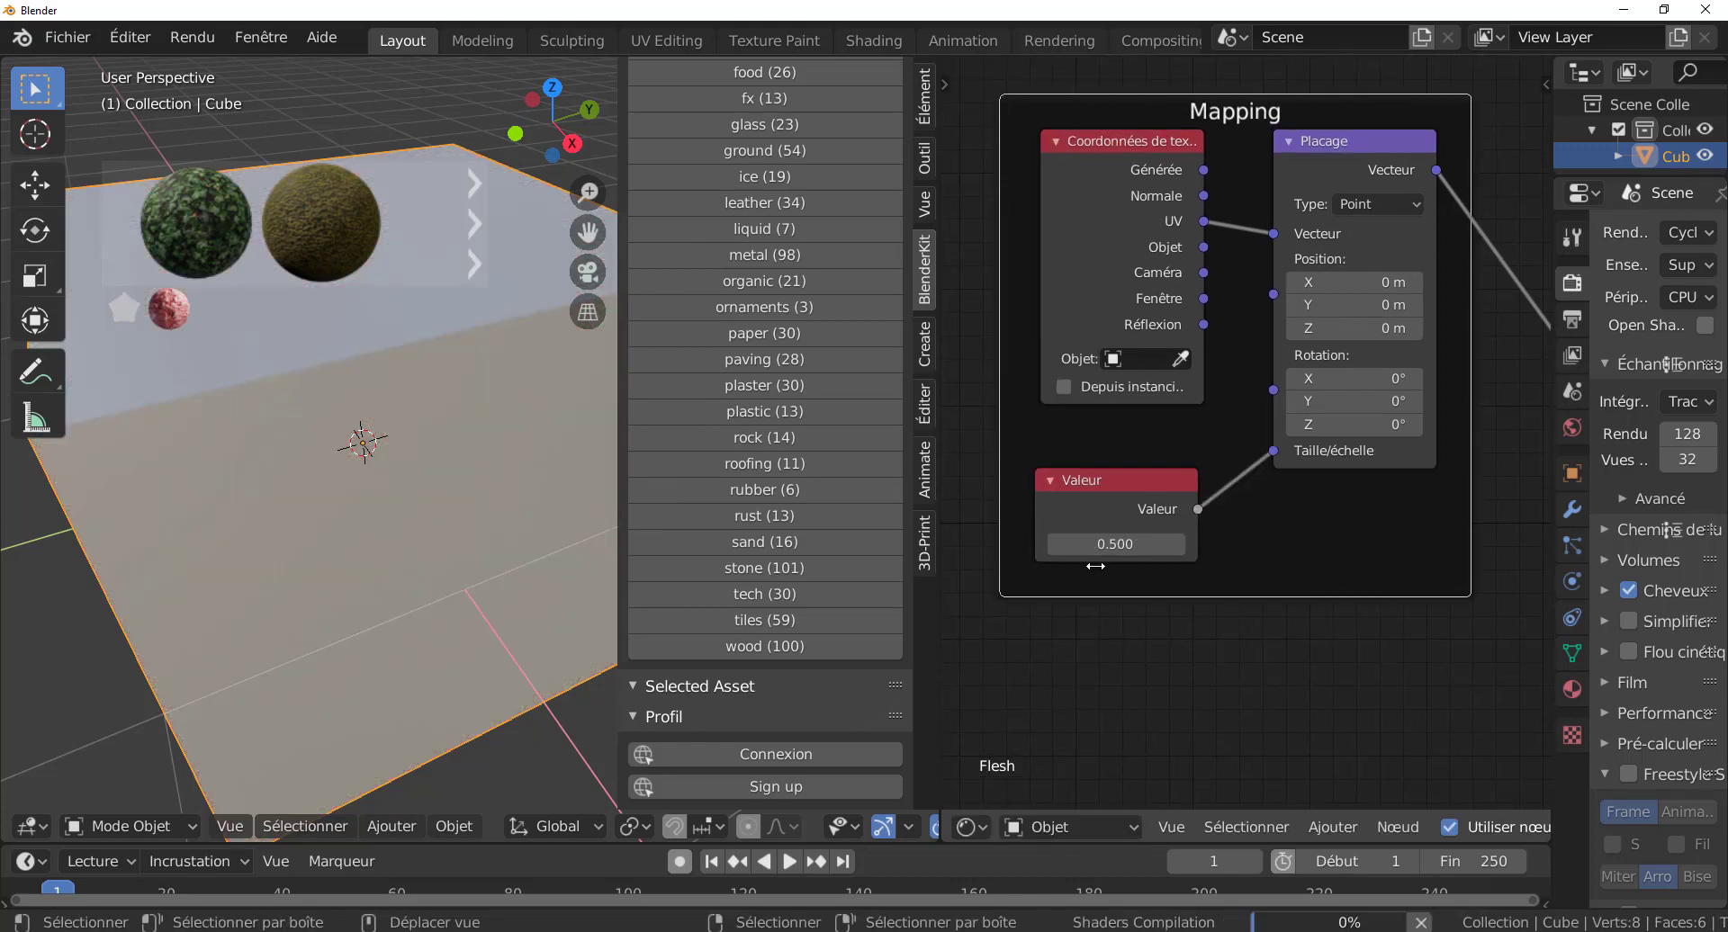
- Test texture scales of -9.3 and 0.2 with the new Valeur node, and settle on 0.1
drag(1095, 566, 1013, 567)
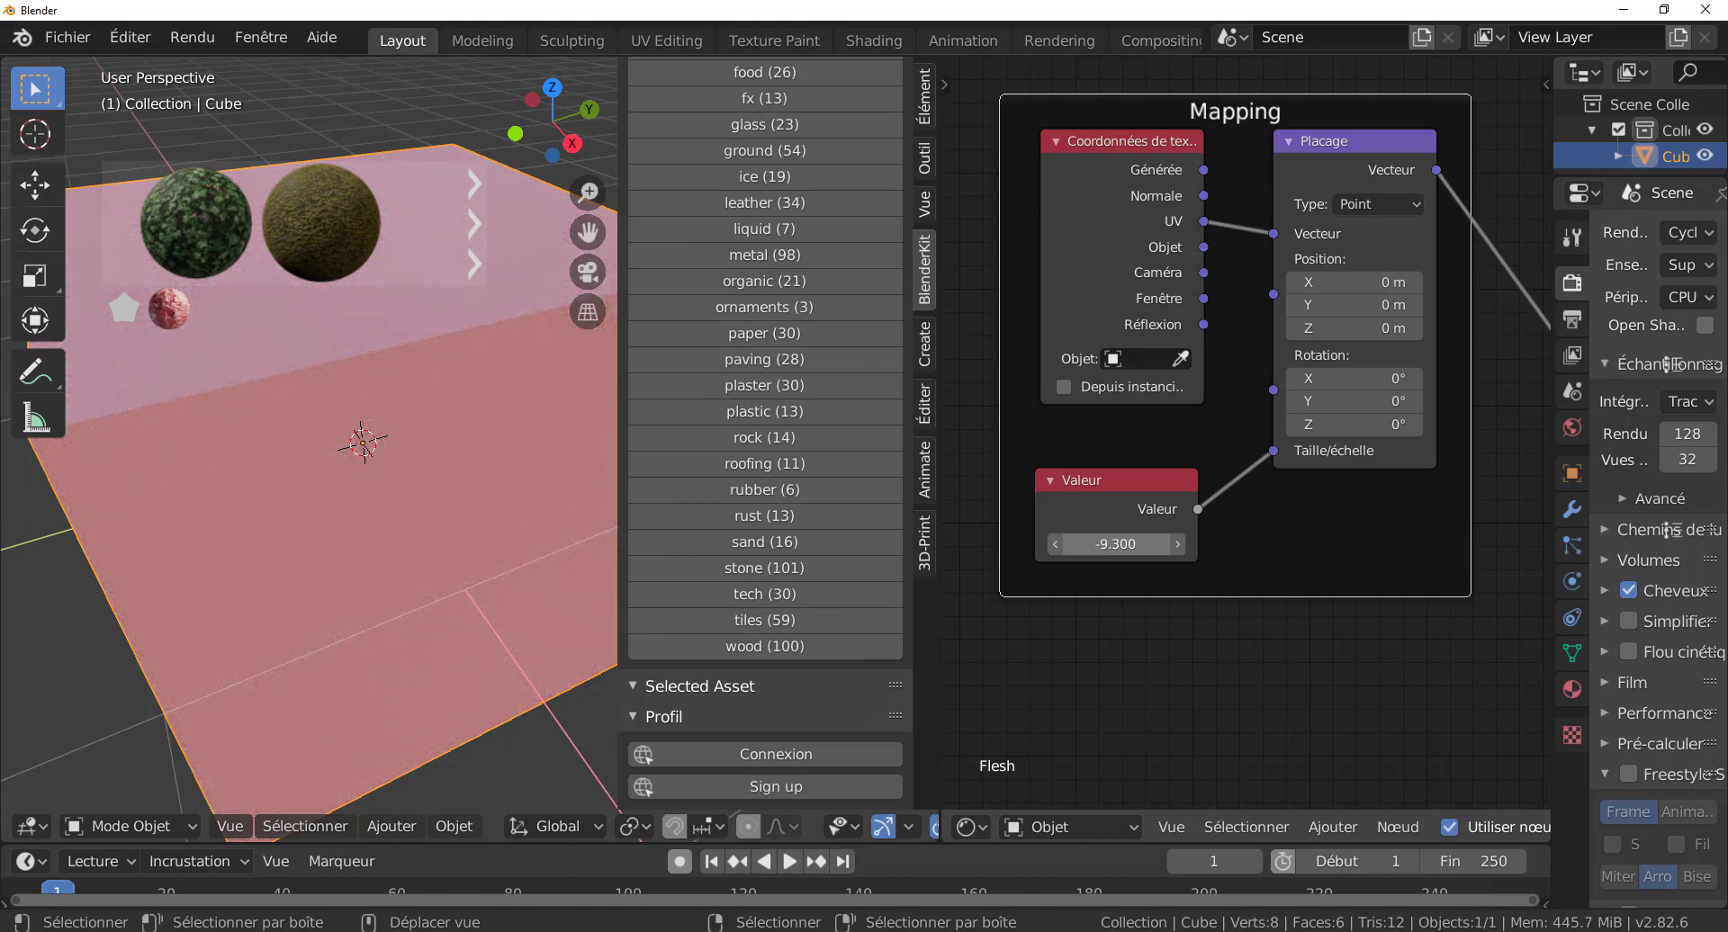
drag(1115, 544, 1182, 543)
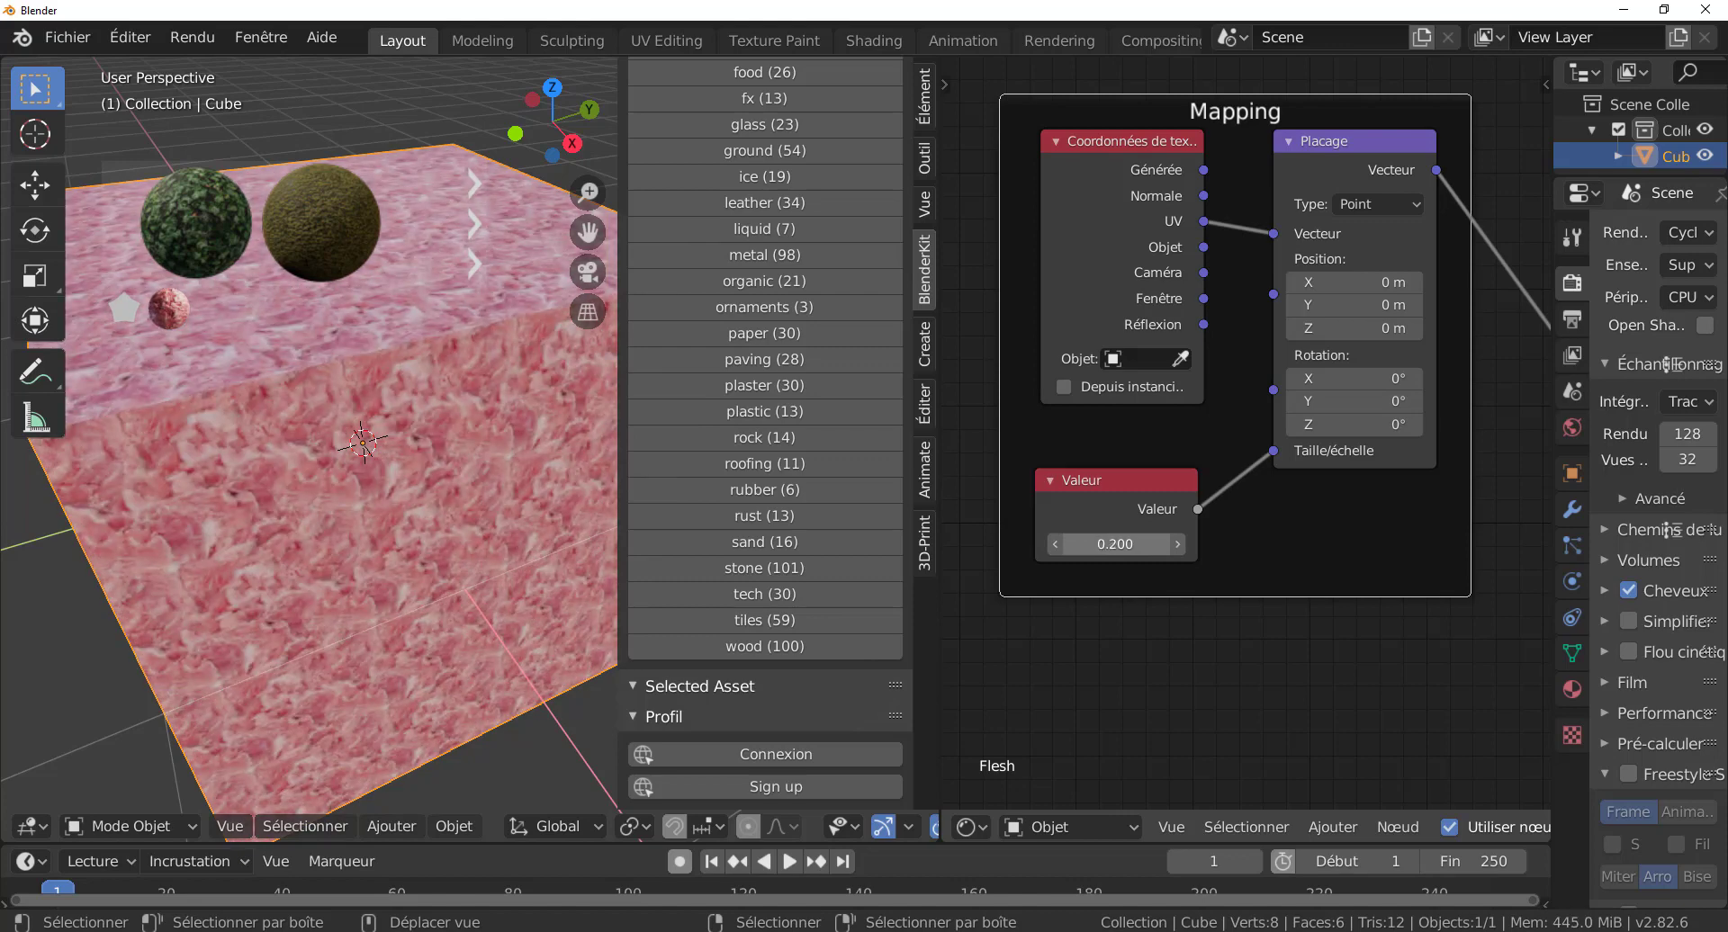
click(1053, 543)
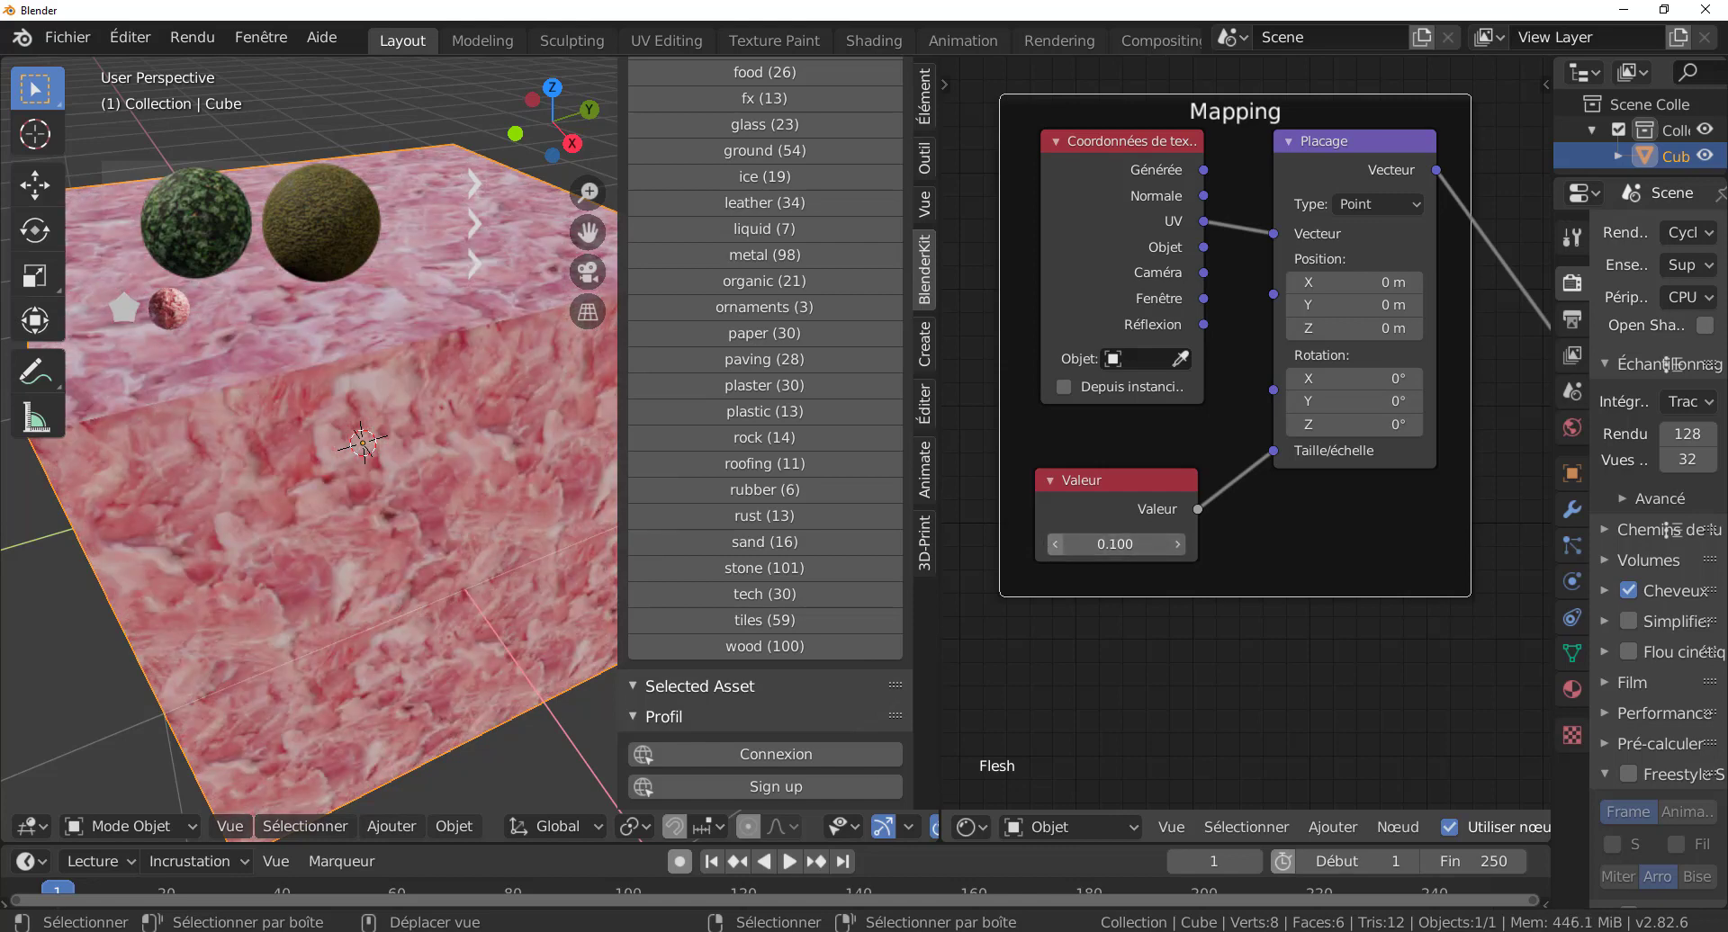
mouse_move(1178, 545)
mouse_down()
mouse_move(1152, 546)
mouse_move(1179, 548)
mouse_up()
- Inspect the whole cube with the rescaled Flesh texture and the material's full node tree
middle_drag(472, 641, 400, 540)
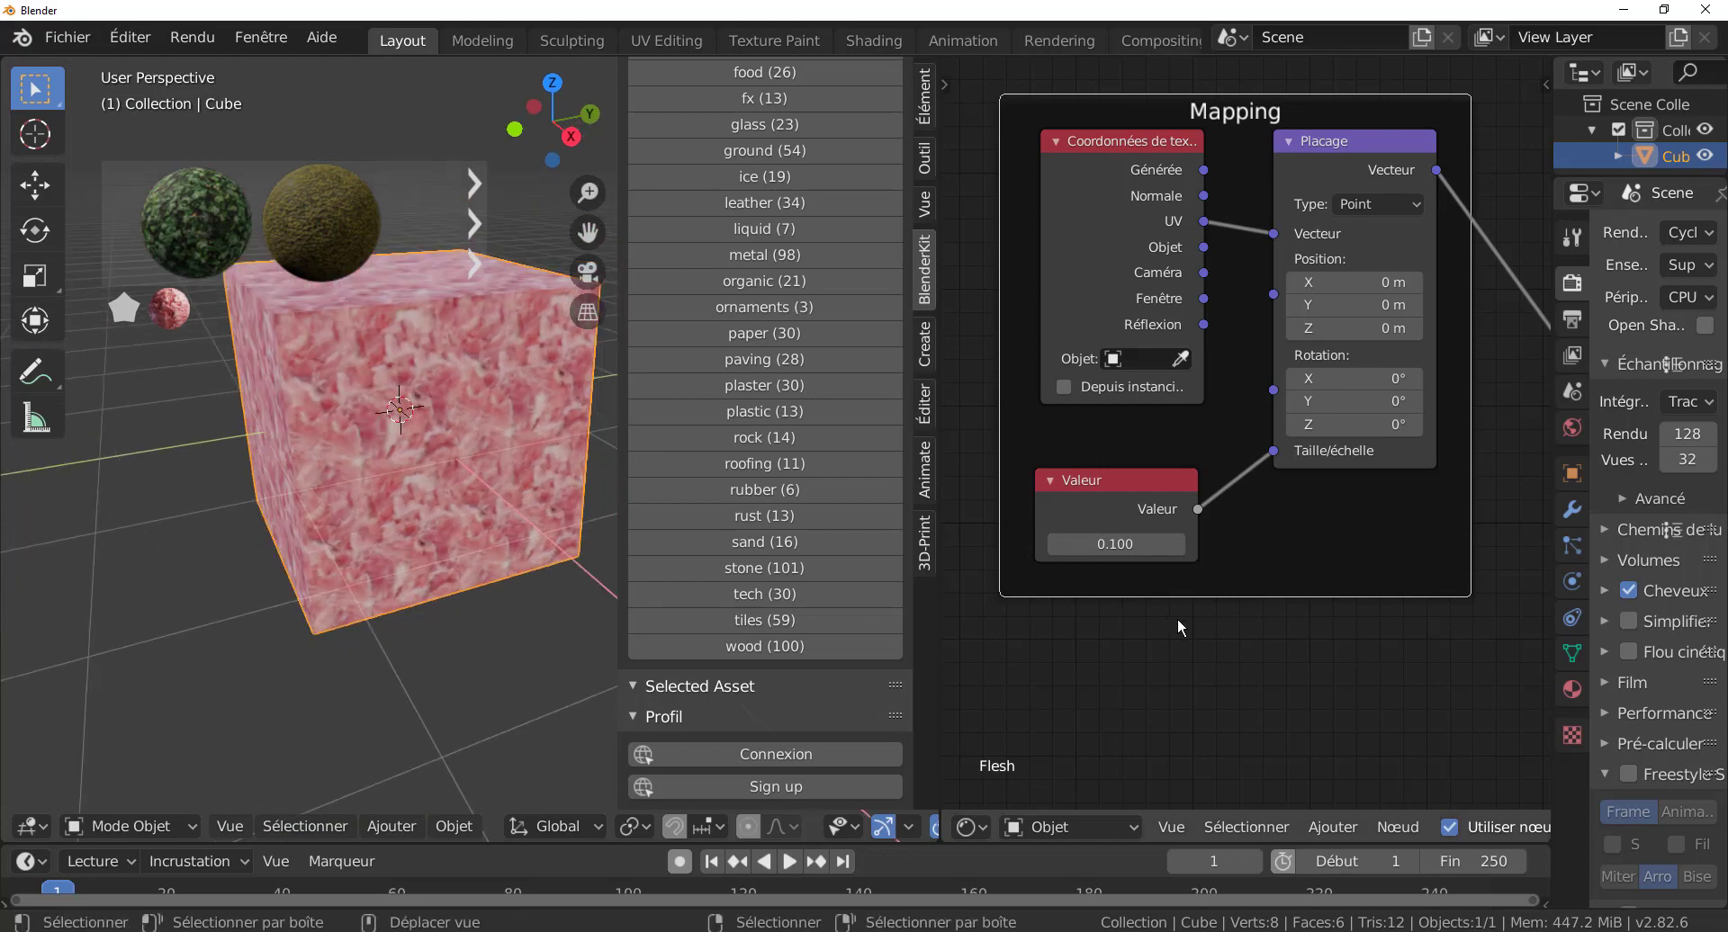
scroll(1303, 614, down, 4)
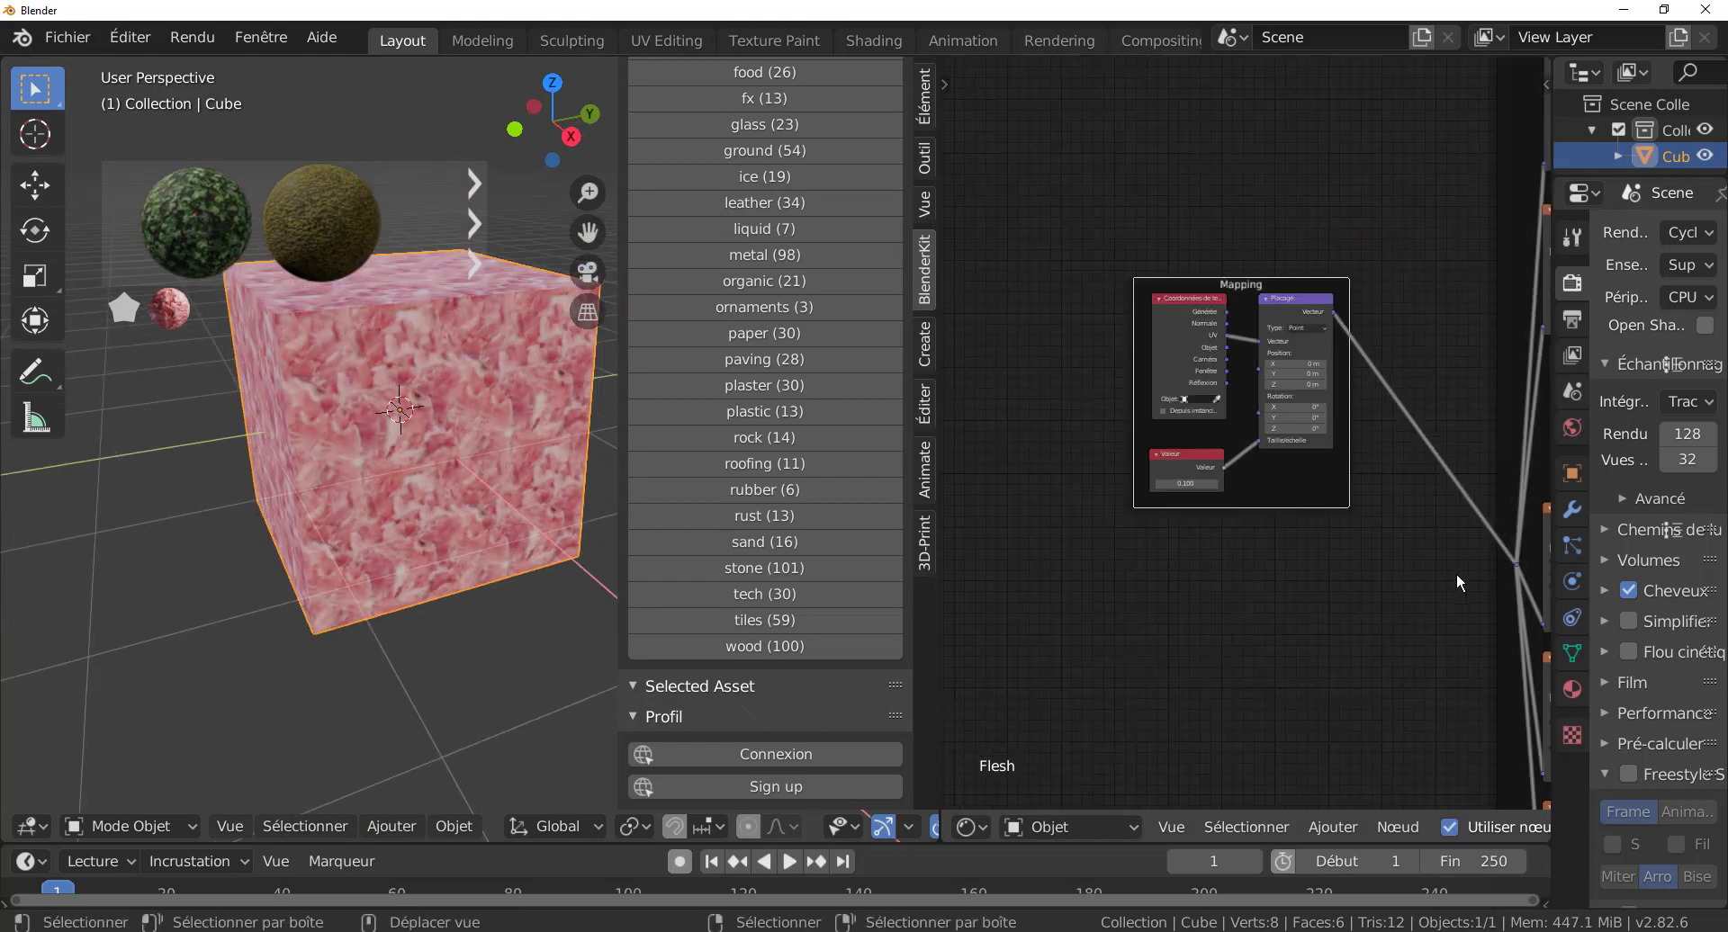
middle_drag(1362, 588, 1143, 576)
scroll(1143, 576, down, 5)
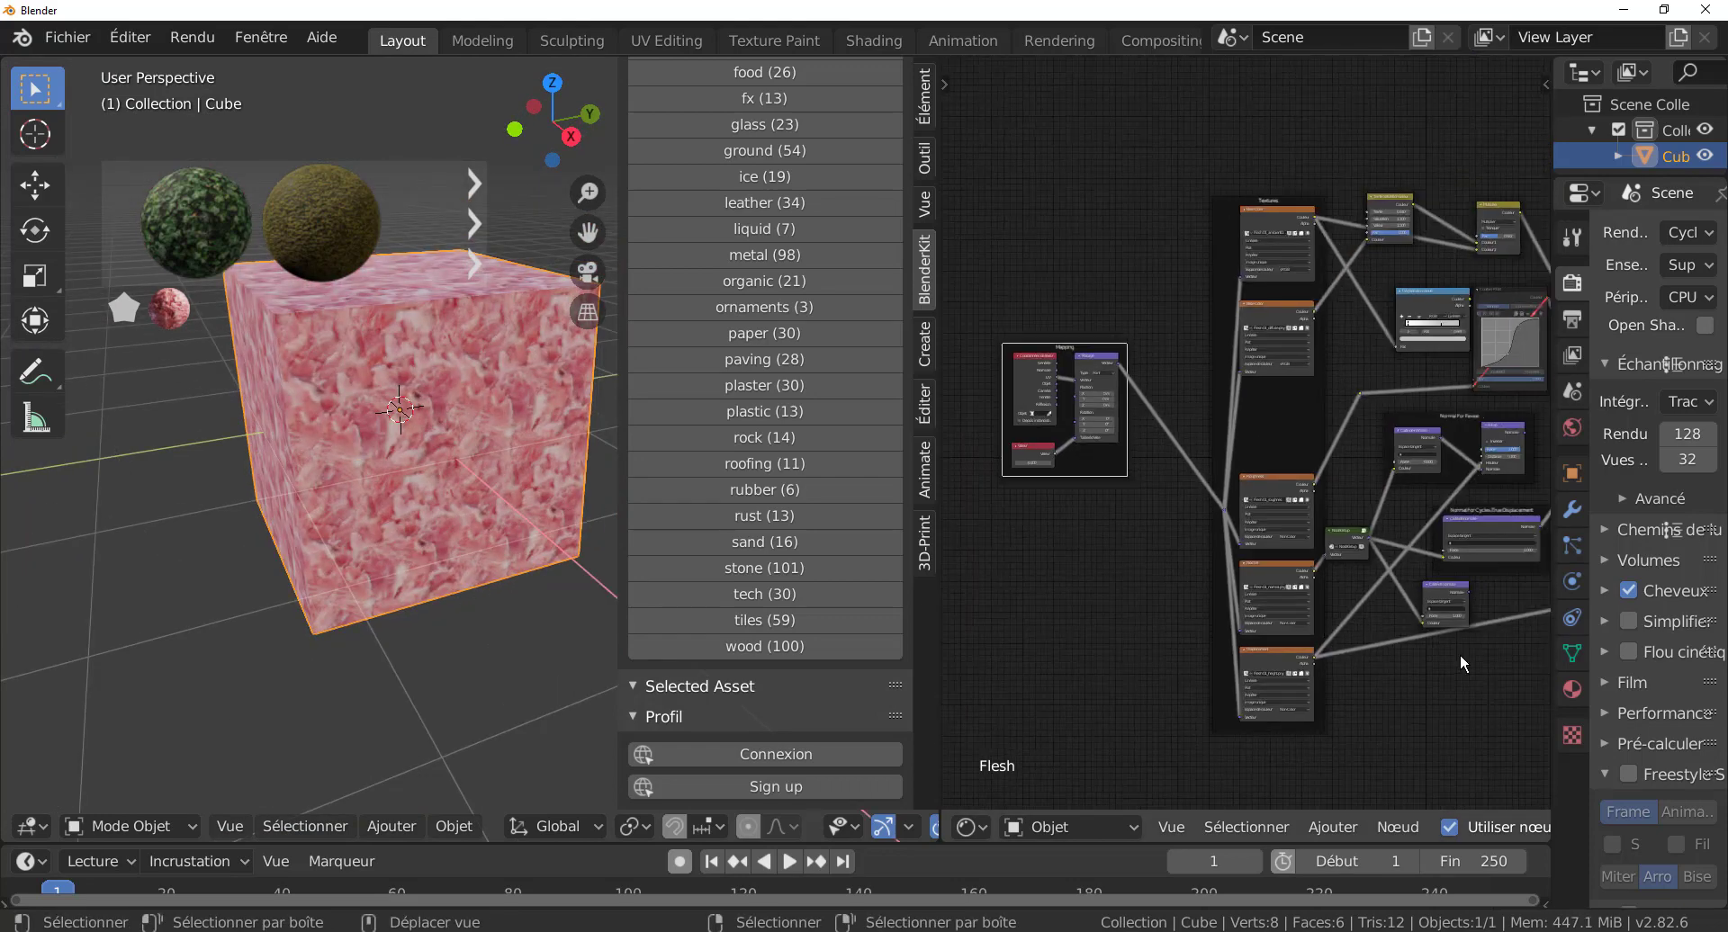
middle_drag(1381, 654, 1316, 679)
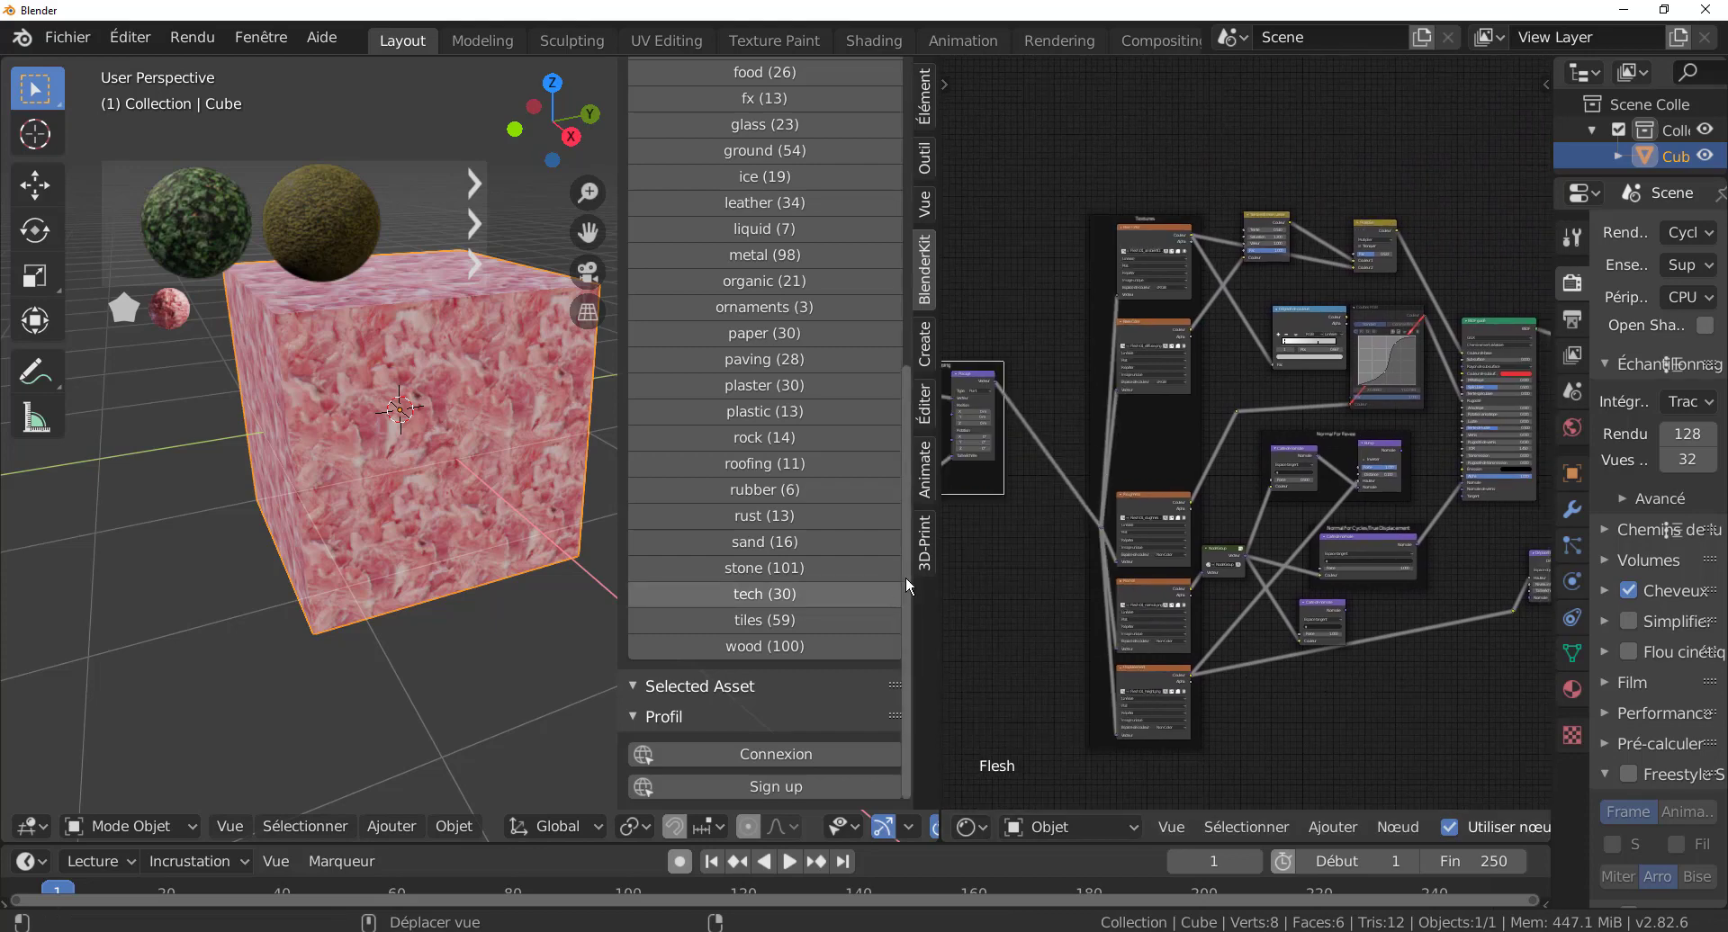
middle_drag(1034, 598, 1185, 668)
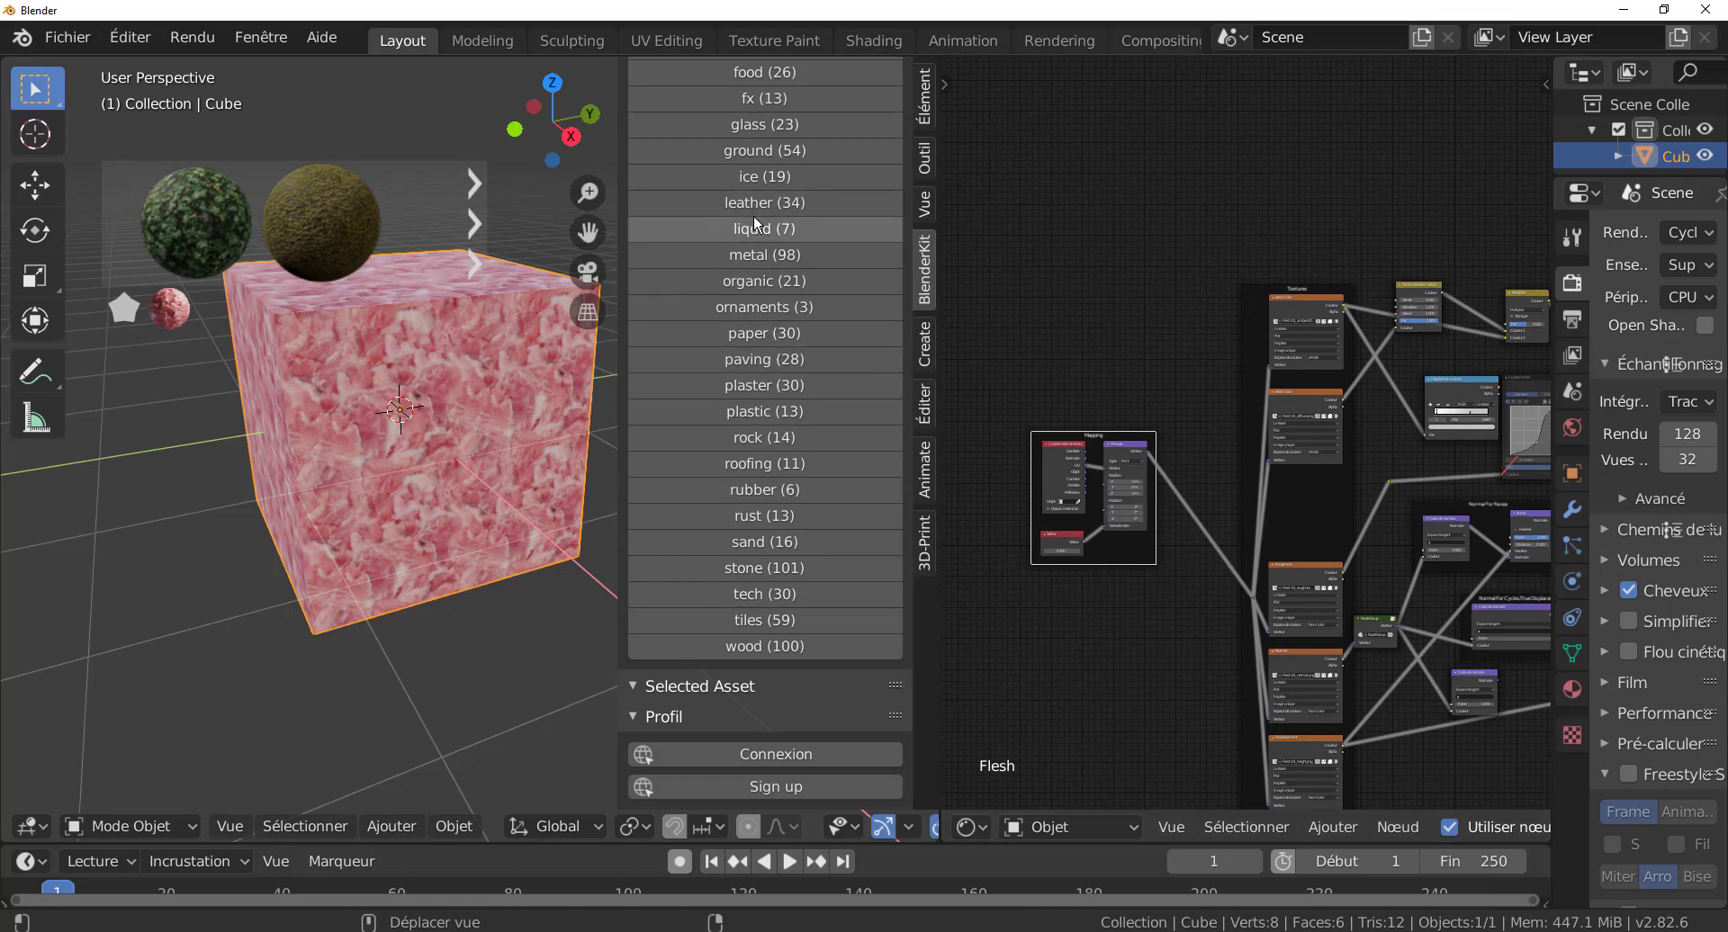
- Apply the PBR Glass with refrectiion material from BlenderKit's glass category to the cube and inspect it from several angles
scroll(755, 243, up, 3)
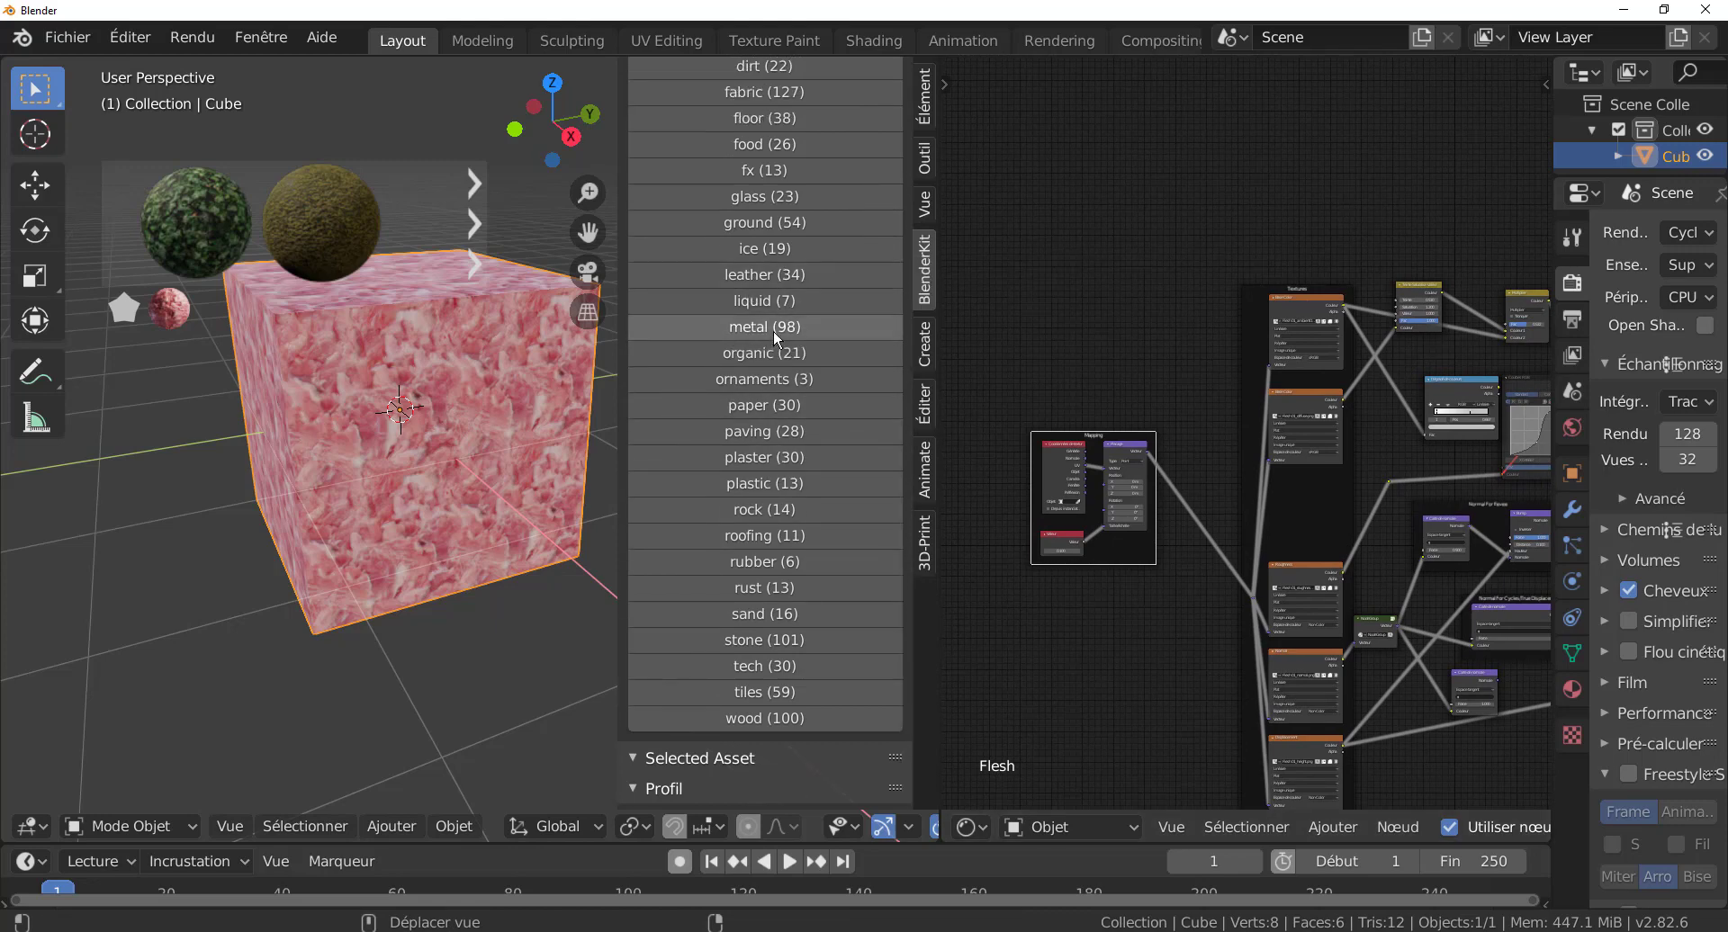
click(755, 232)
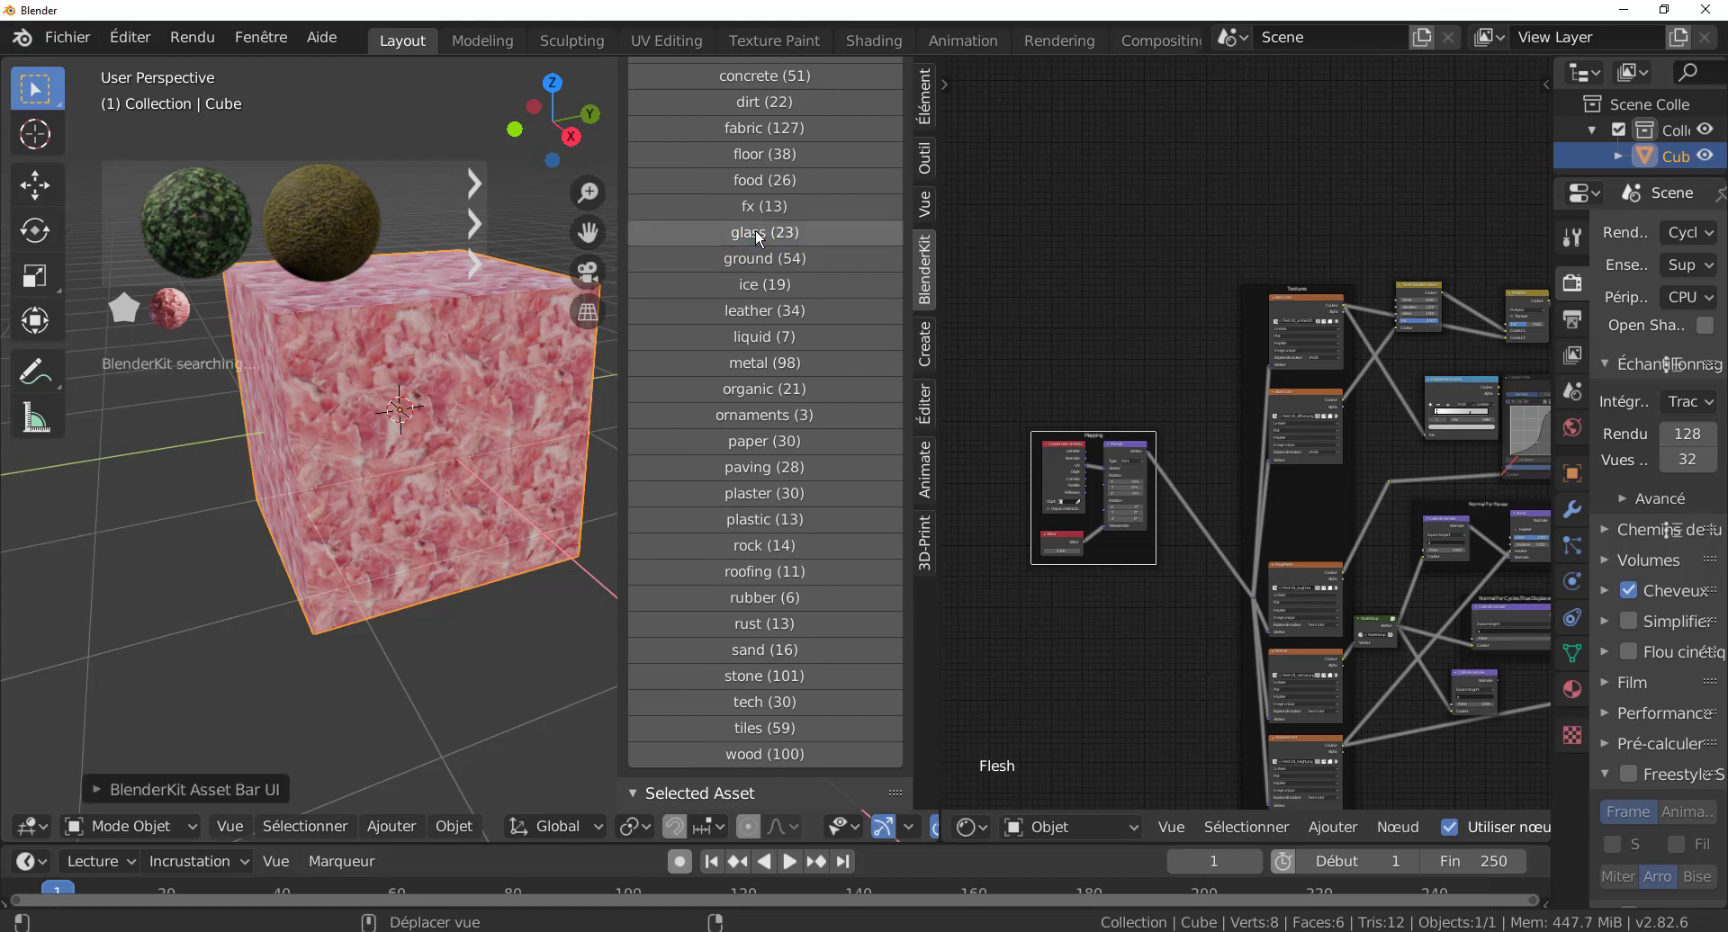
mouse_move(294, 234)
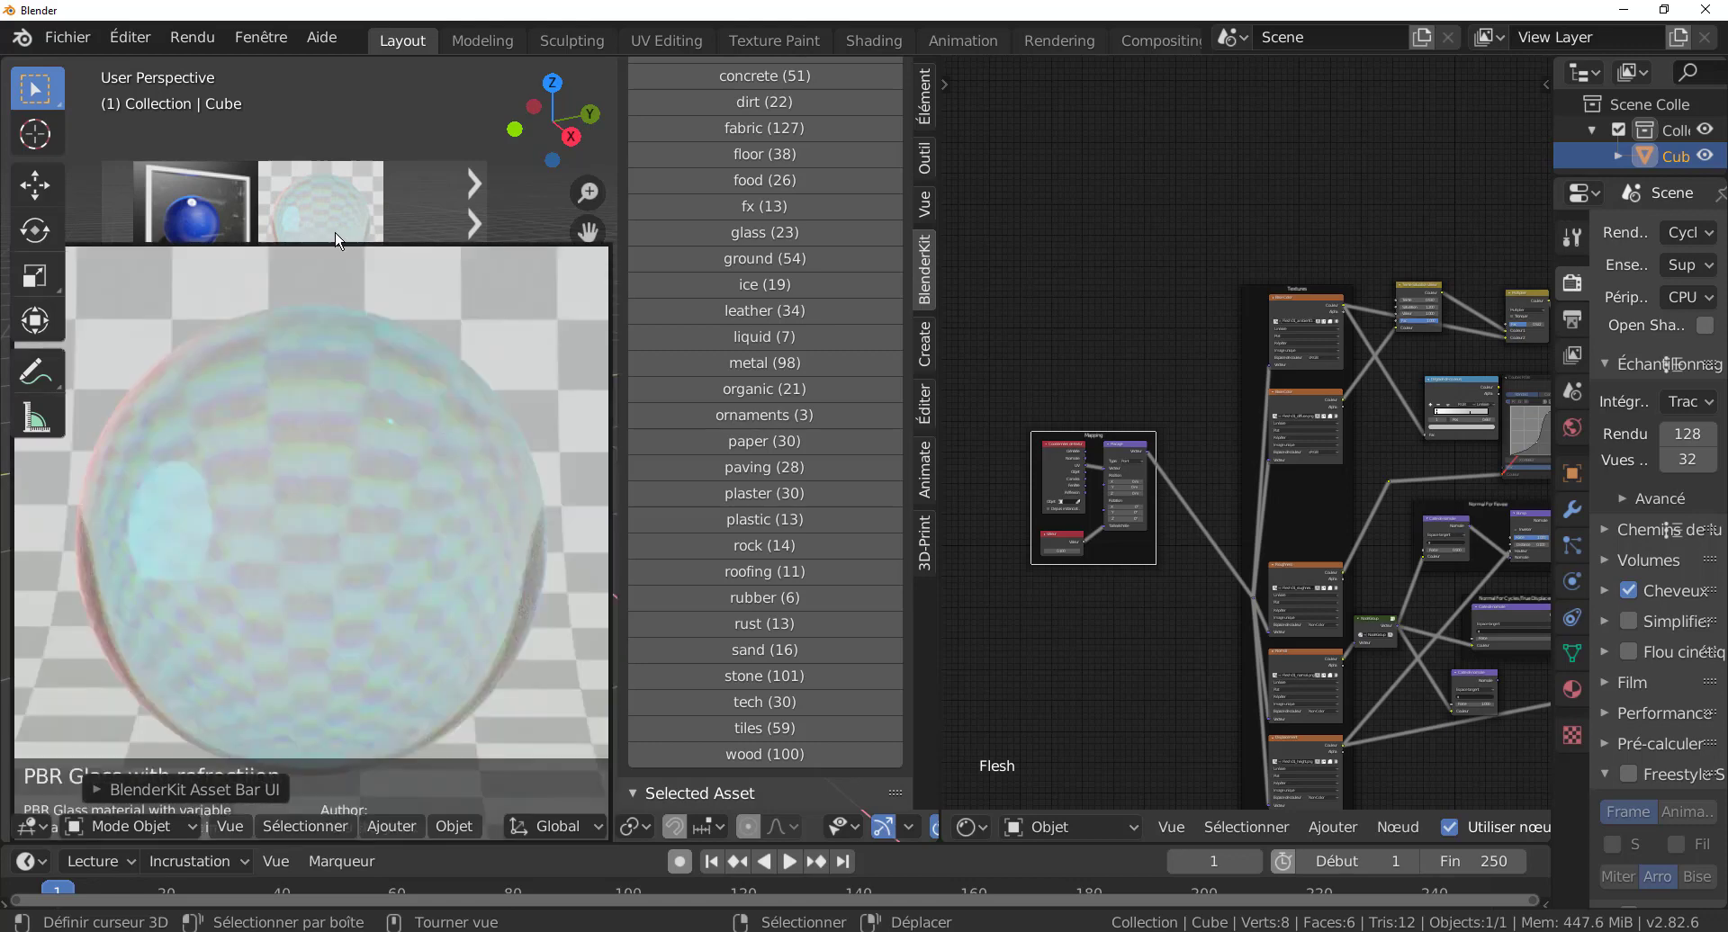
click(335, 232)
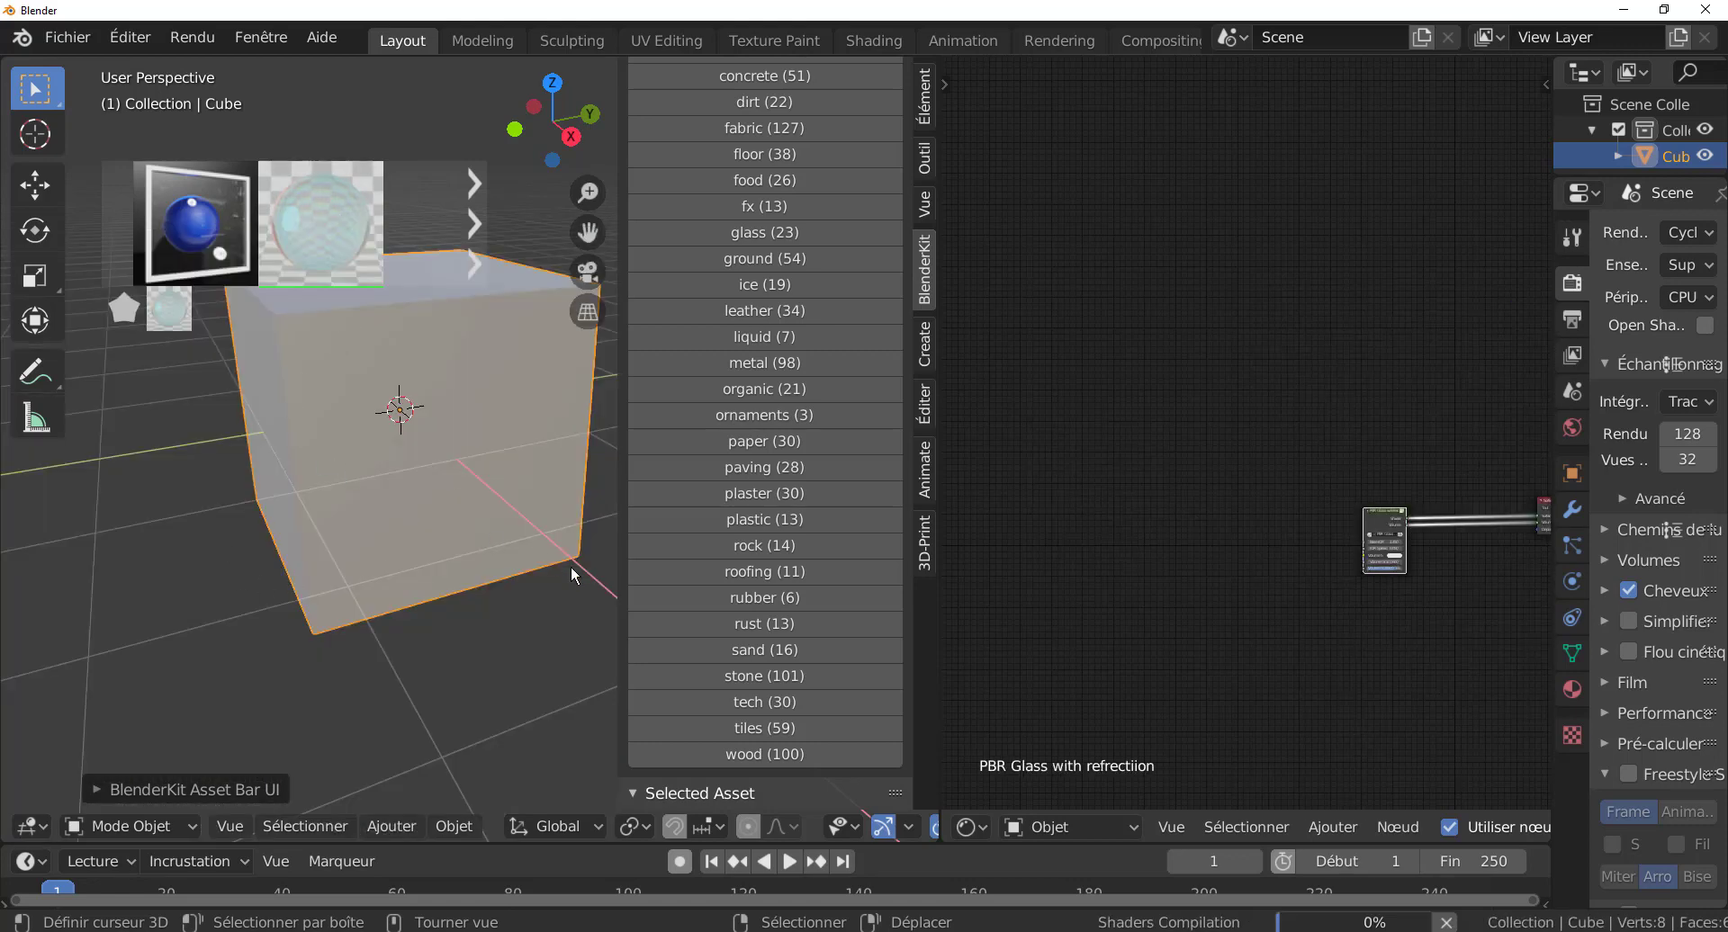
scroll(445, 608, down, 3)
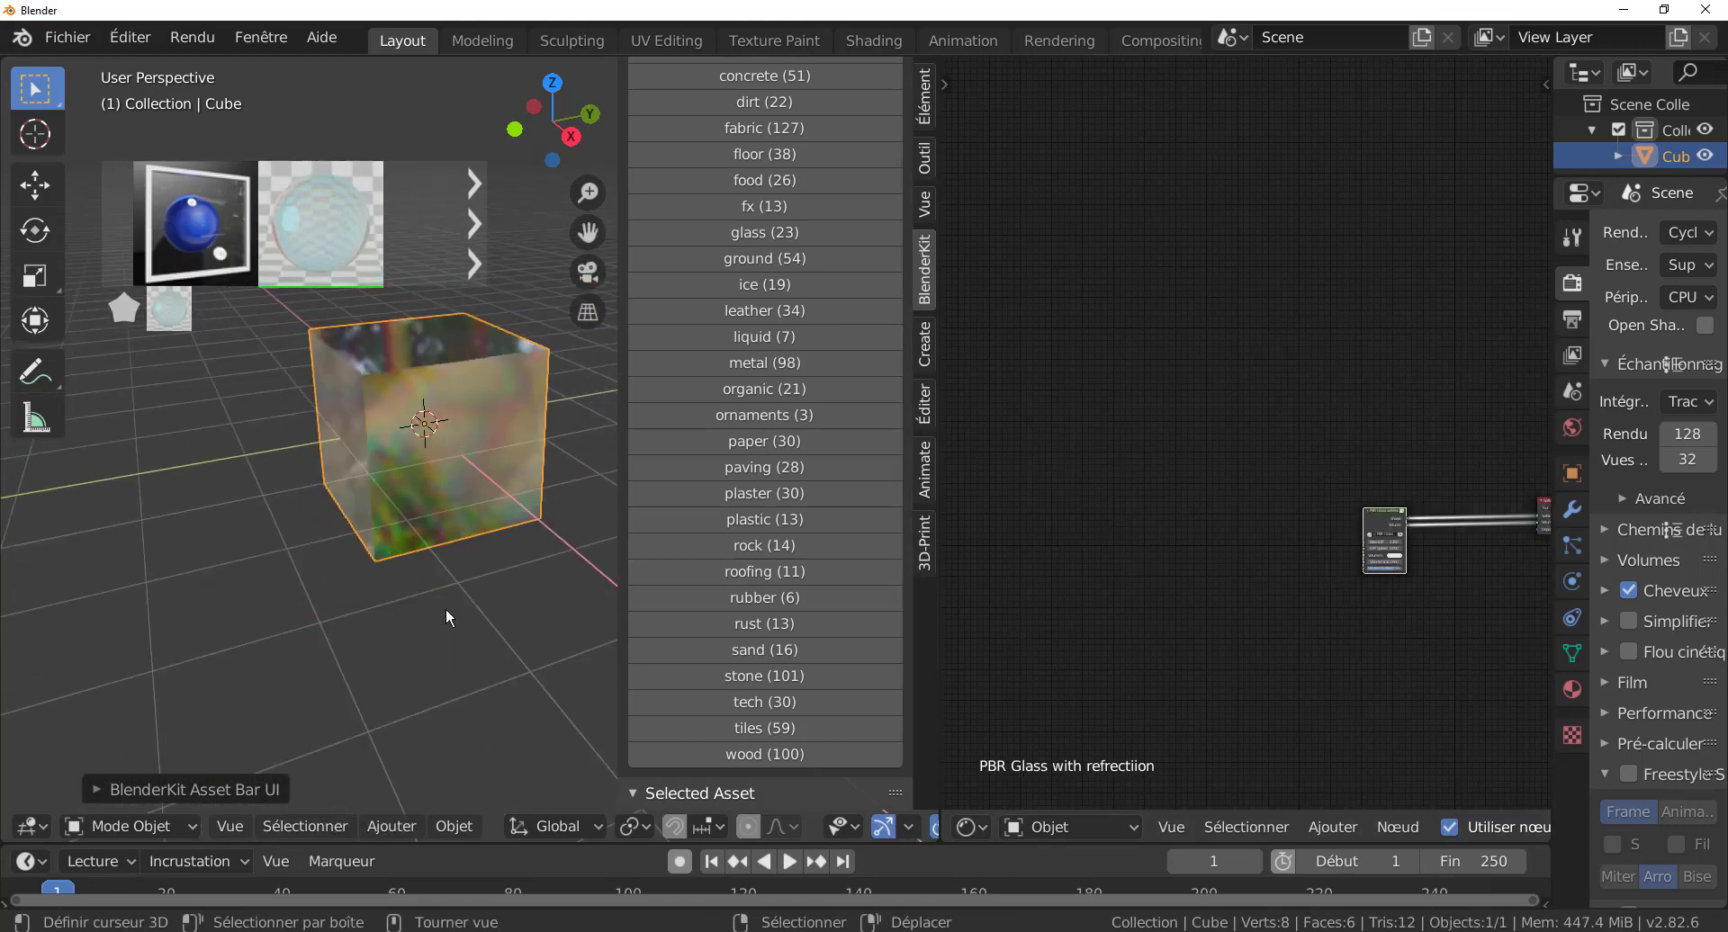
middle_drag(440, 608, 482, 623)
scroll(738, 671, down, 3)
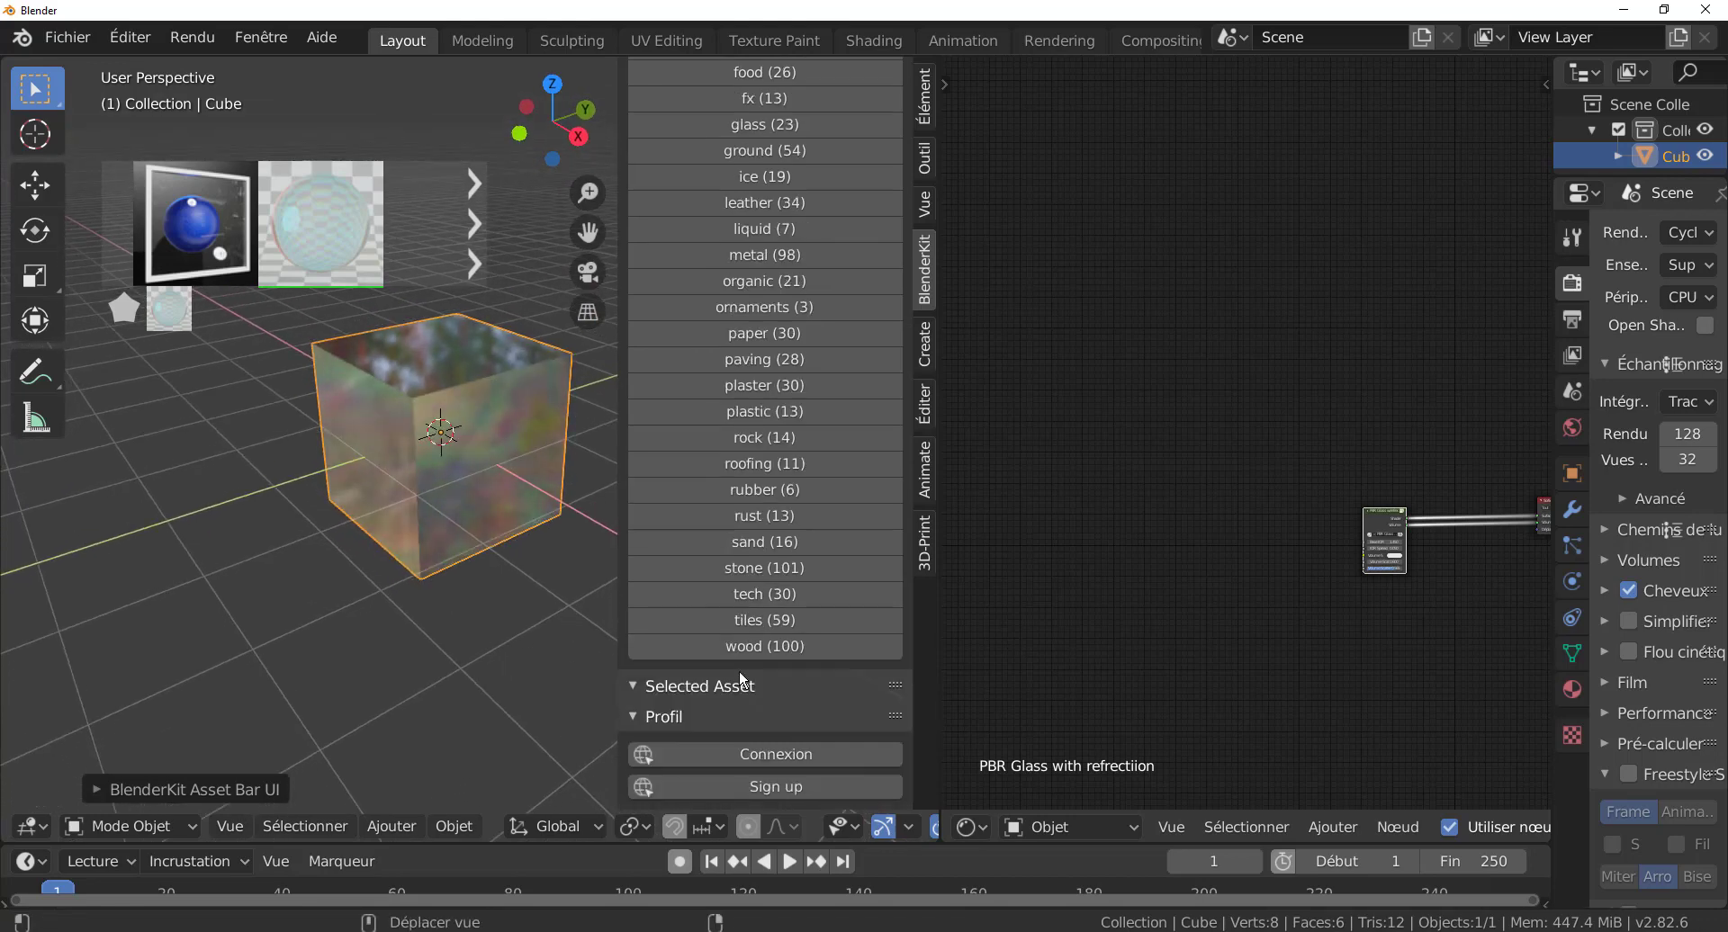
scroll(445, 594, up, 3)
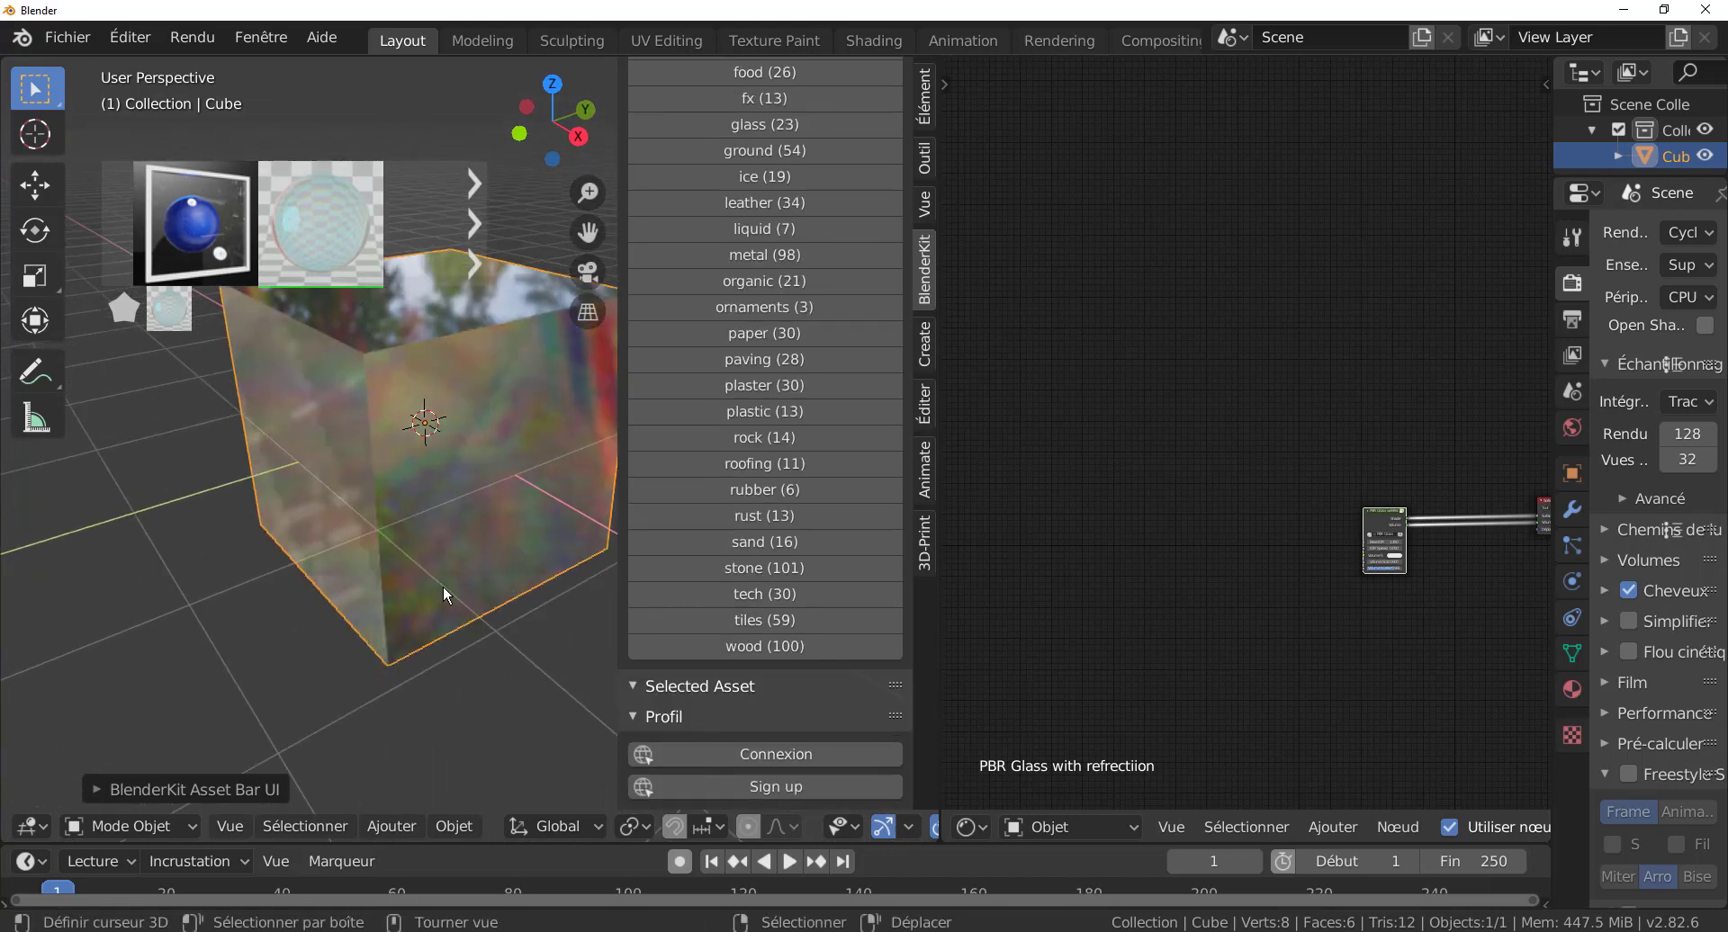
middle_drag(493, 480, 453, 517)
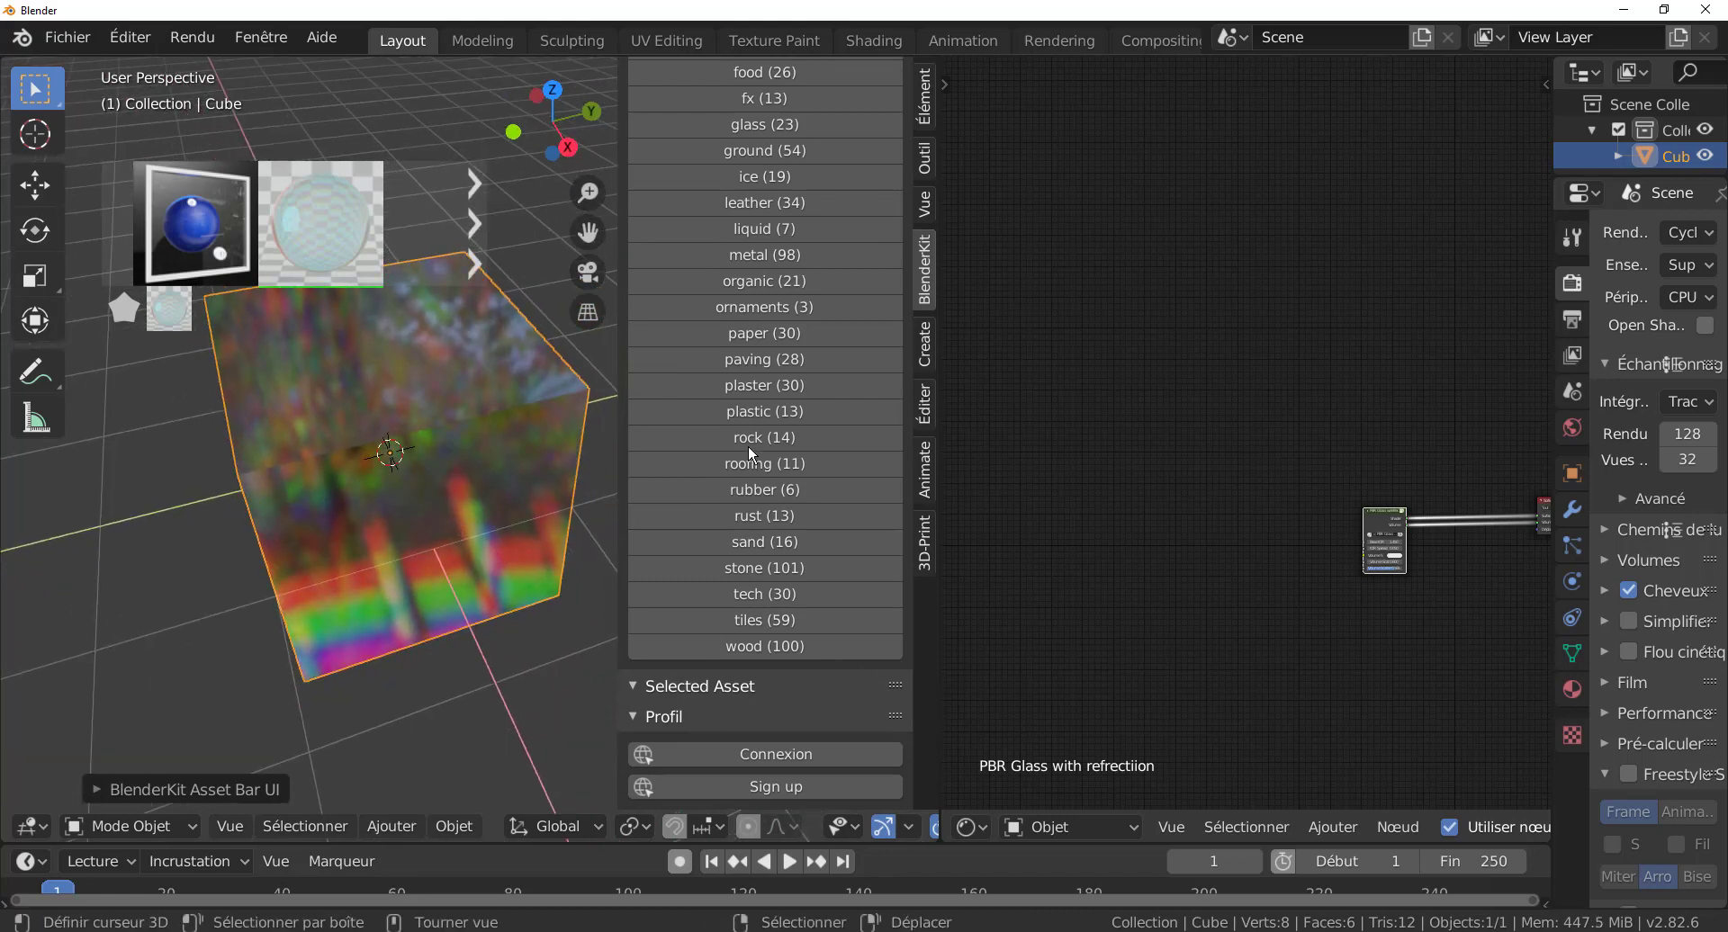
- Open the PBR Glass w/refraction node group and examine the complete set of nodes inside it
middle_drag(1421, 600, 1177, 469)
scroll(1177, 469, up, 2)
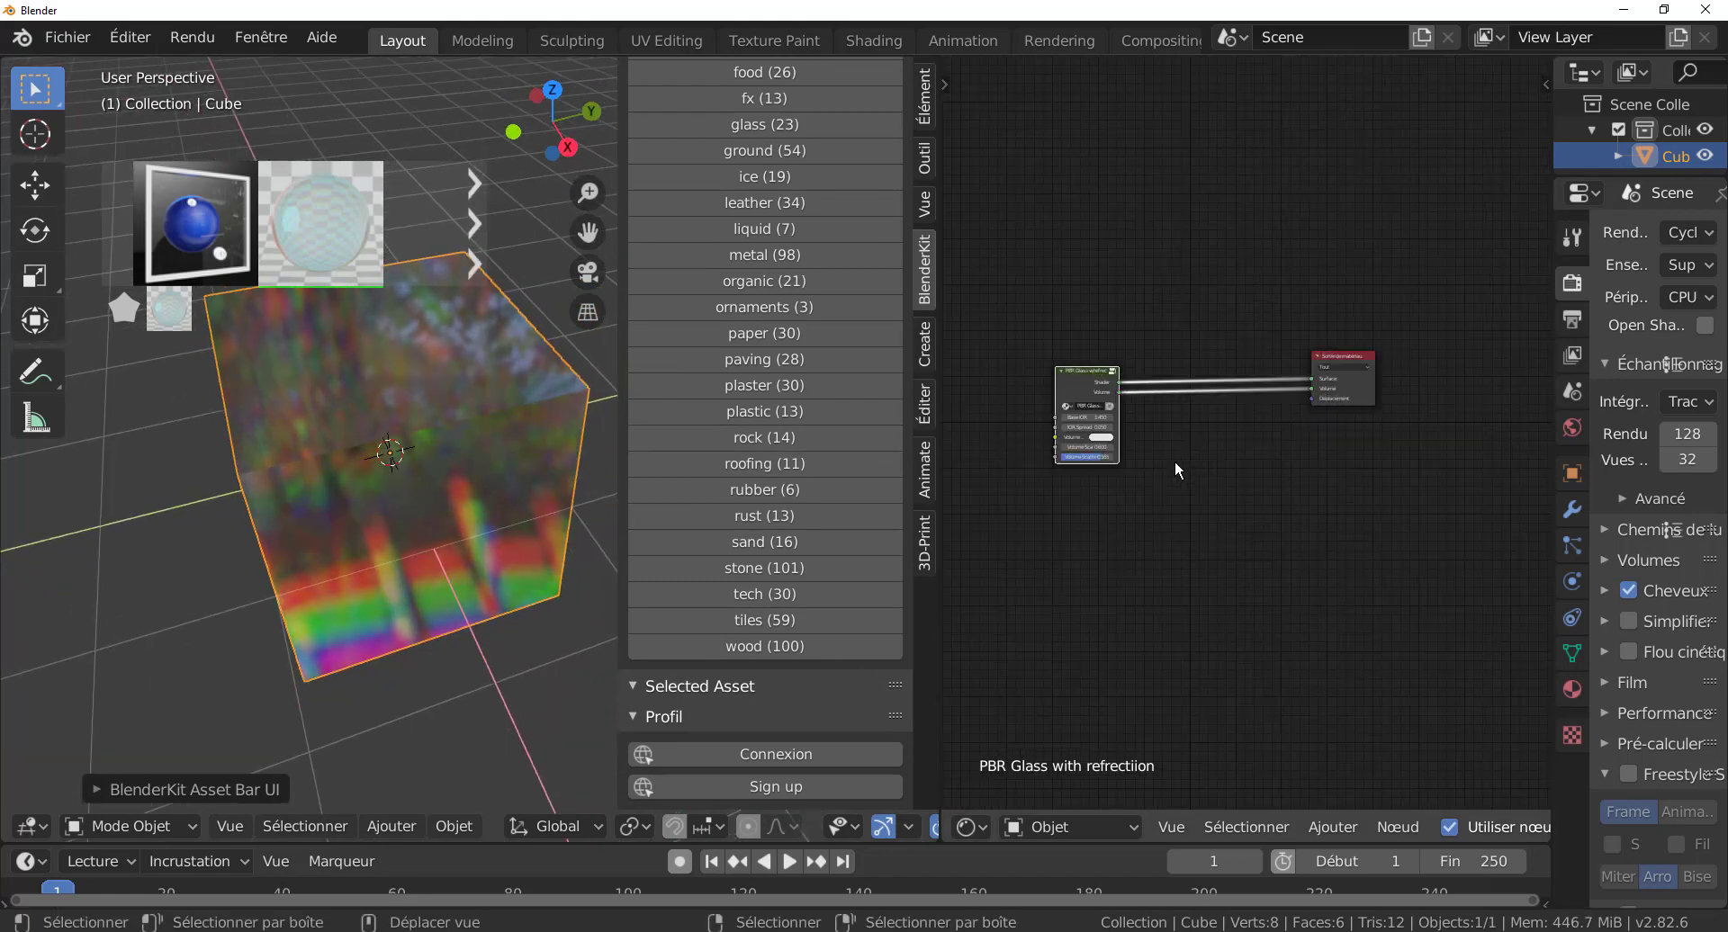
scroll(1176, 470, up, 1)
drag(1148, 334, 1211, 333)
scroll(1246, 478, up, 2)
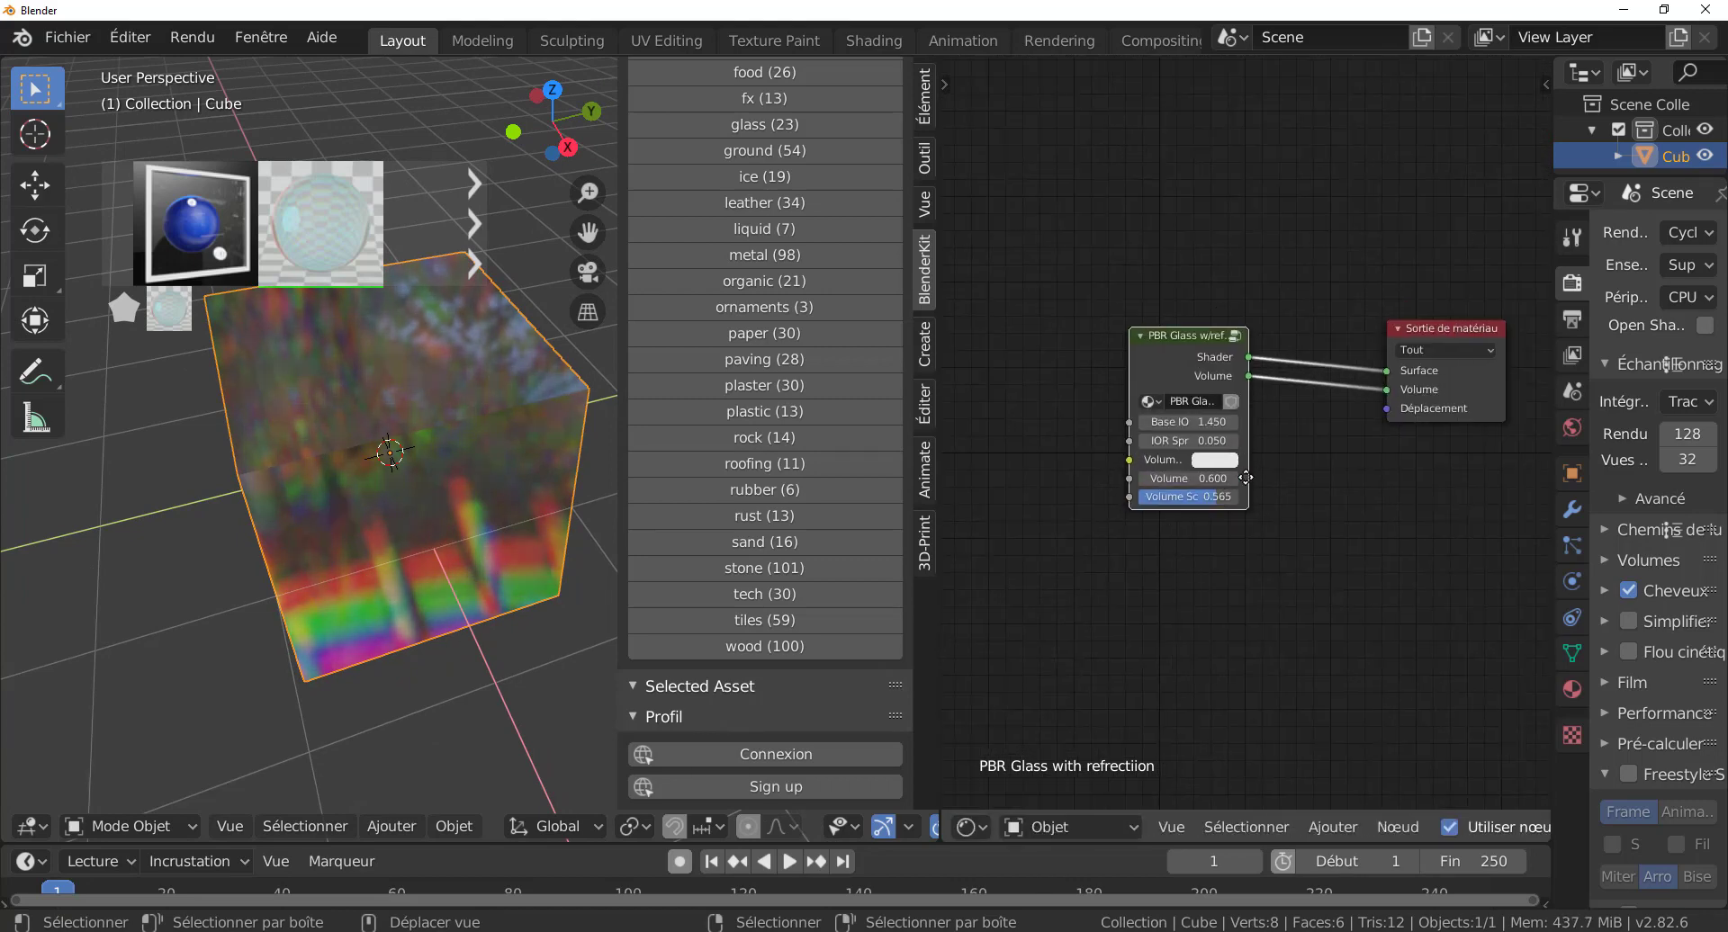
scroll(1246, 478, up, 1)
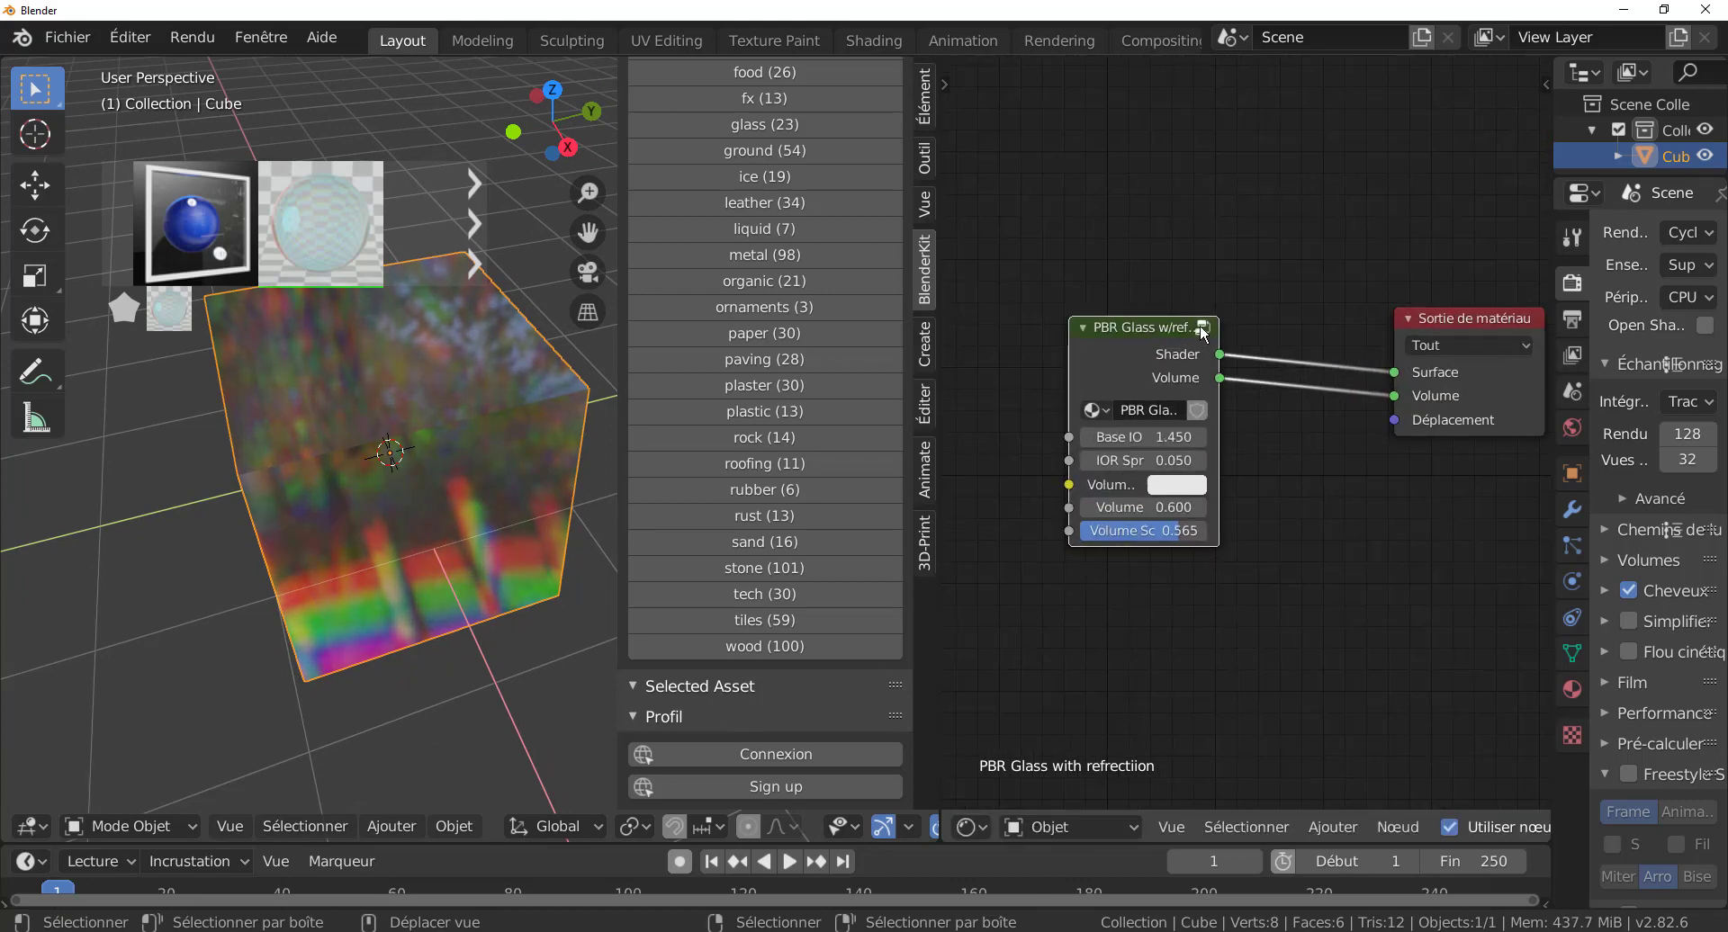
click(1203, 333)
scroll(1183, 370, down, 2)
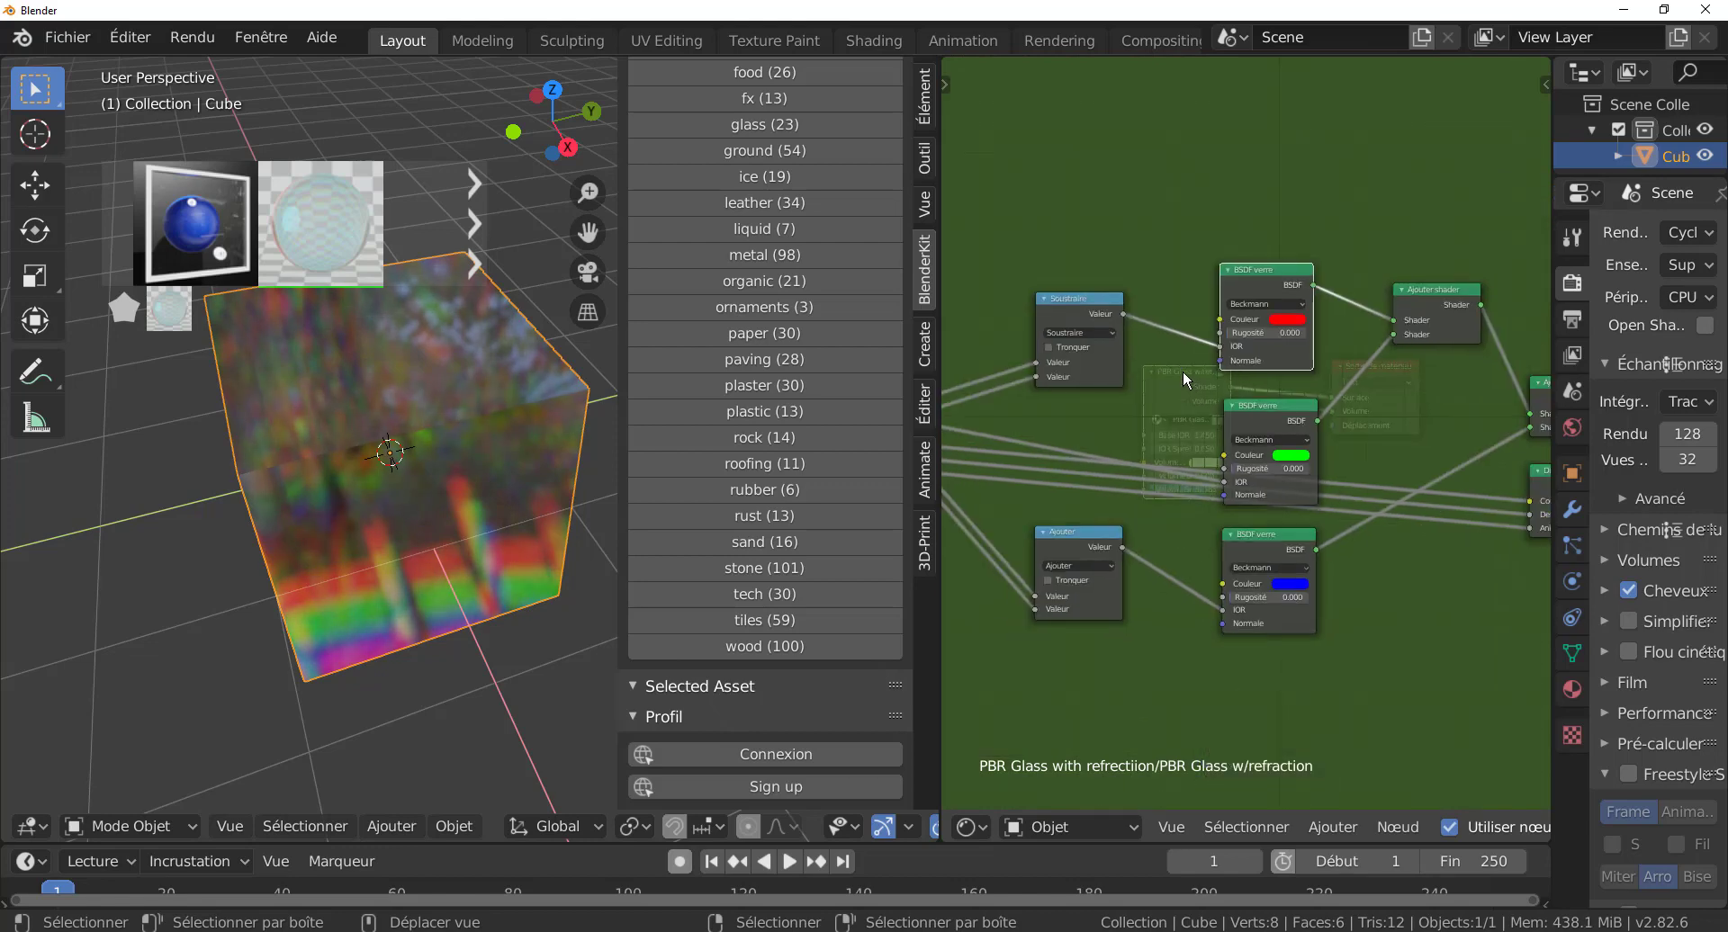
scroll(1183, 370, down, 2)
key(Home)
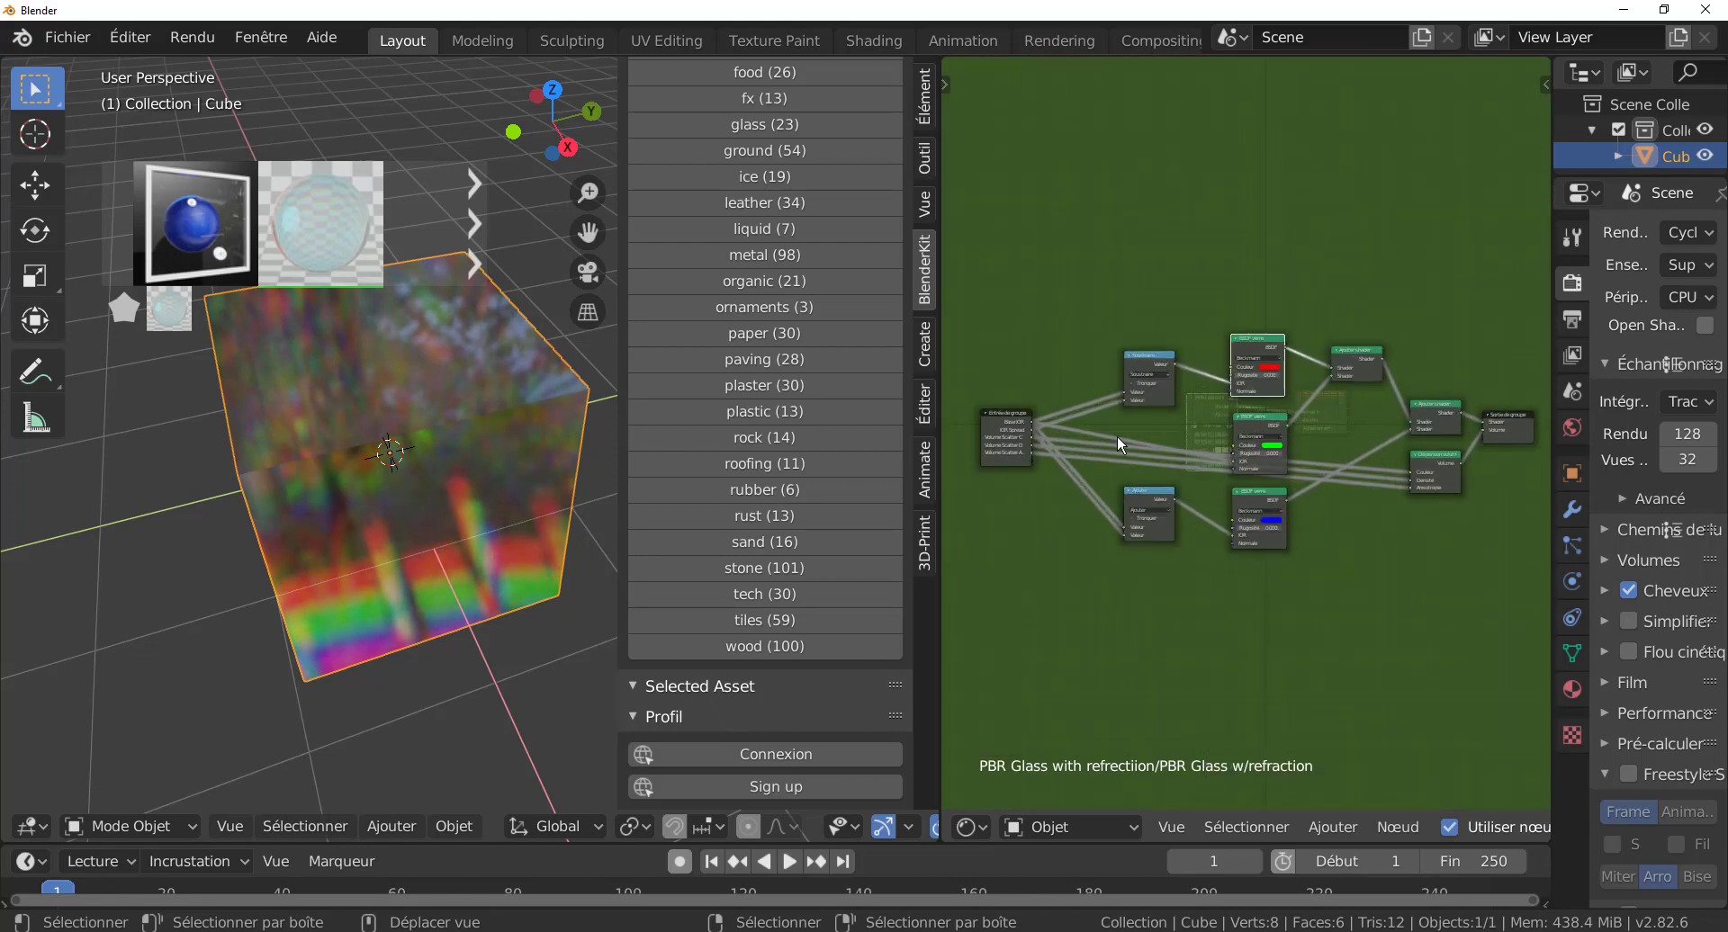
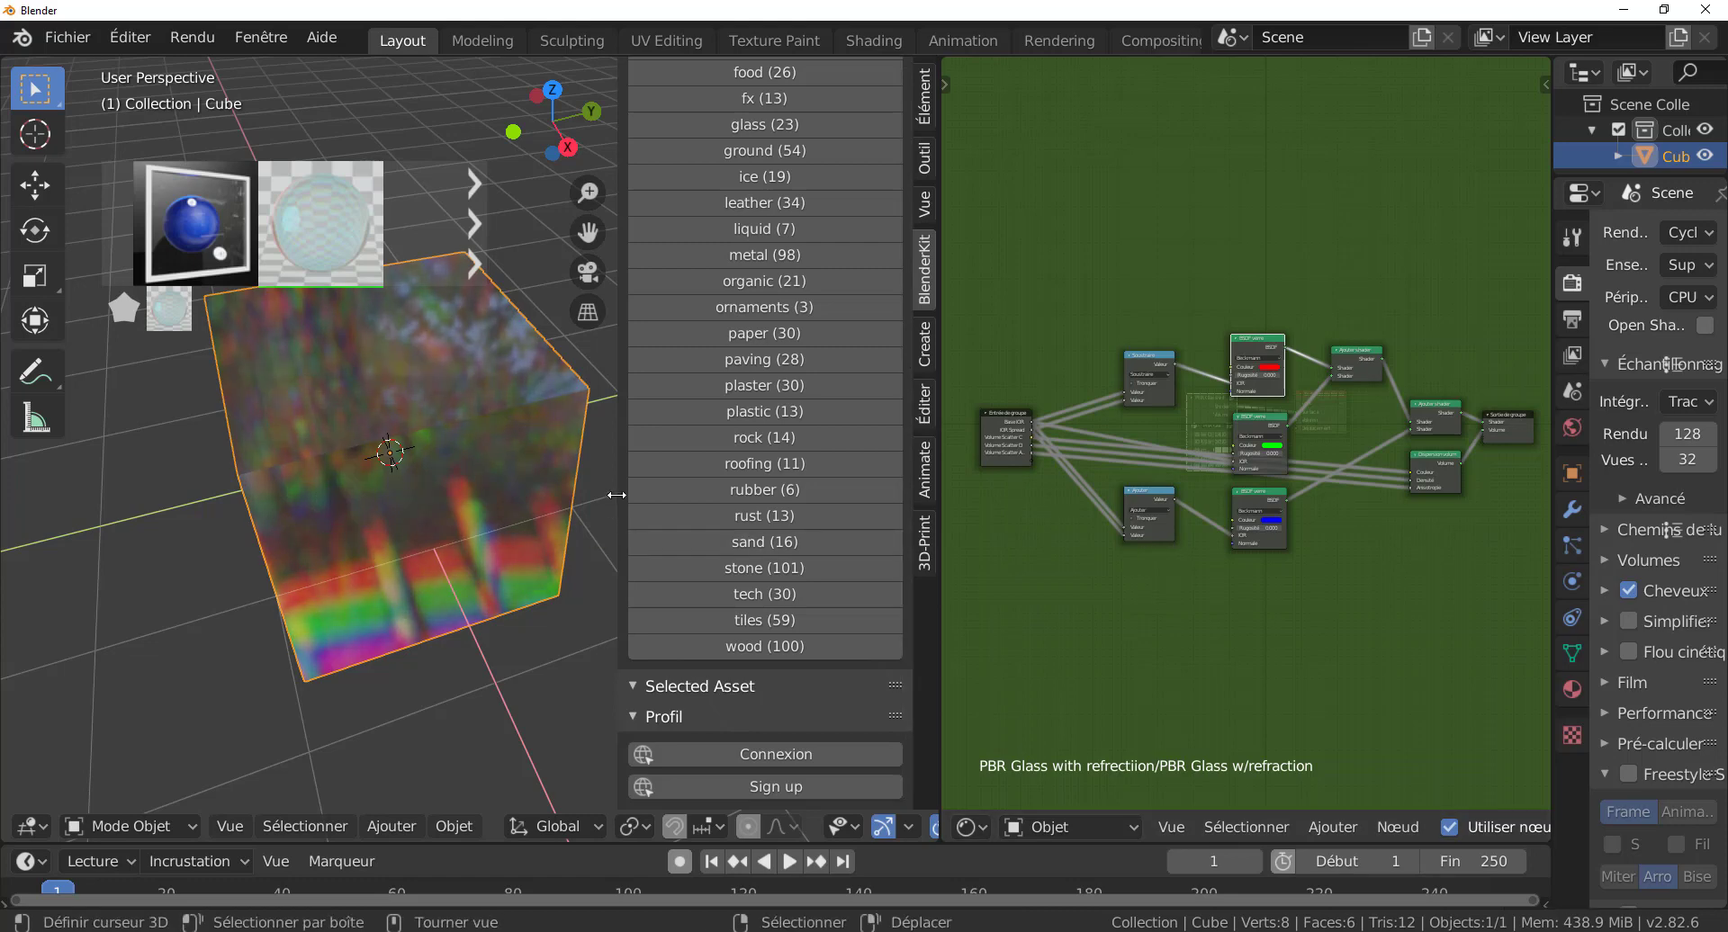
- Look through BlenderKit's model, material and brush asset types, and view the glass cube from another angle
drag(615, 495, 744, 495)
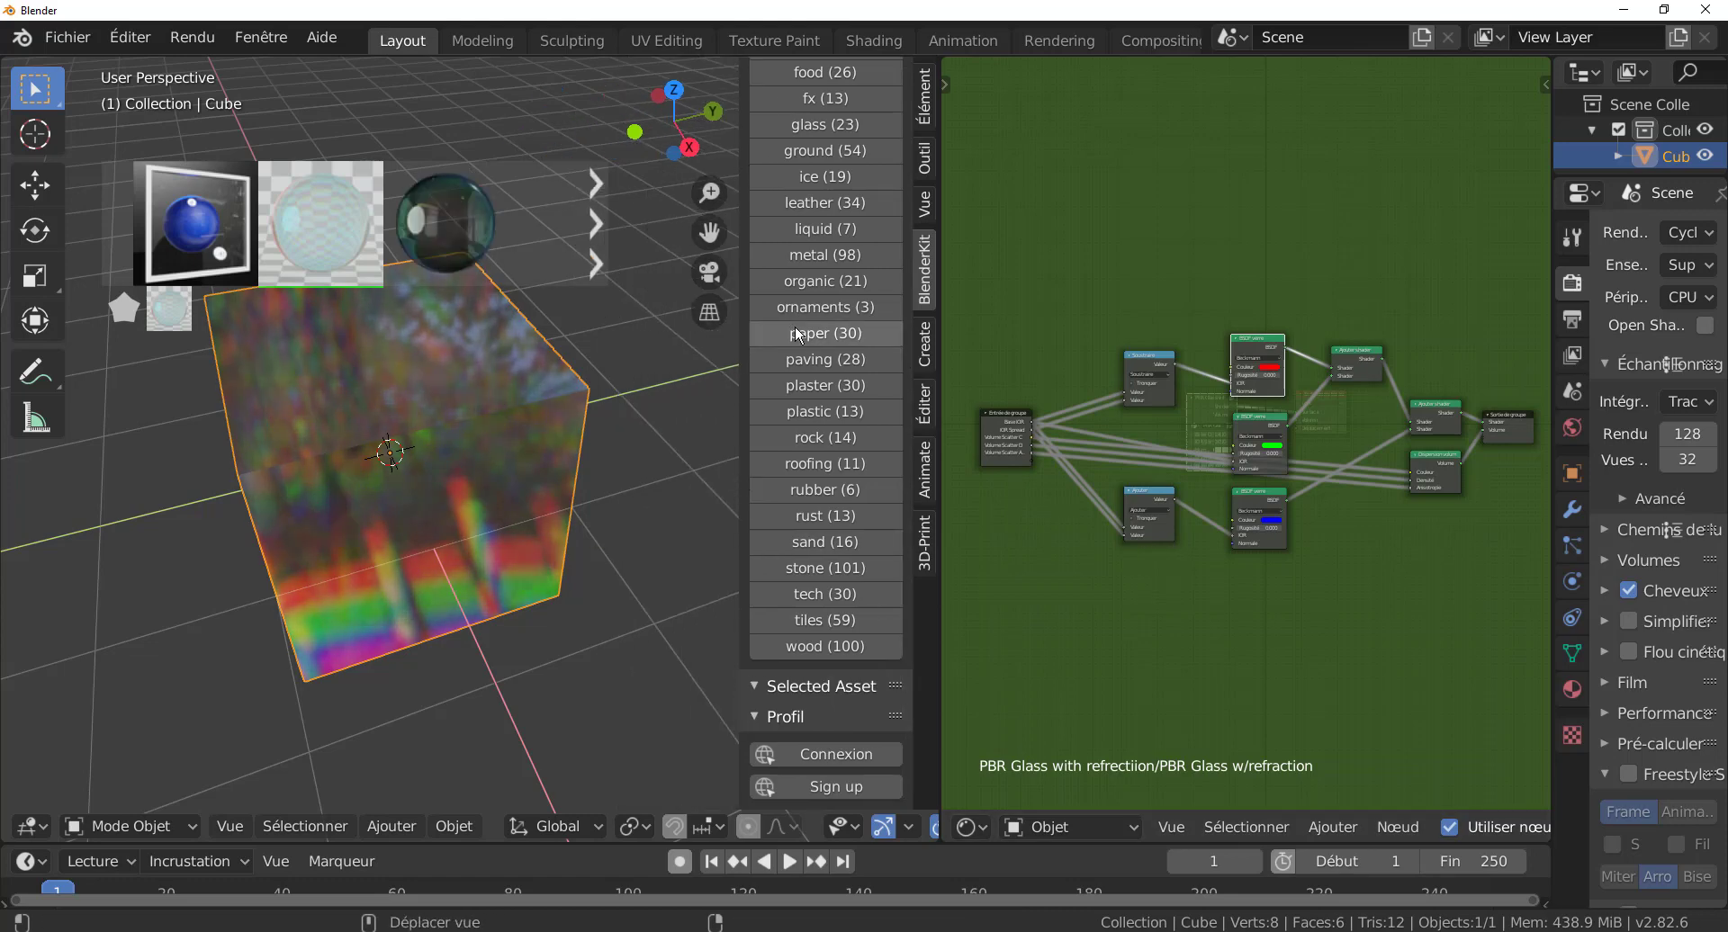
scroll(835, 335, up, 5)
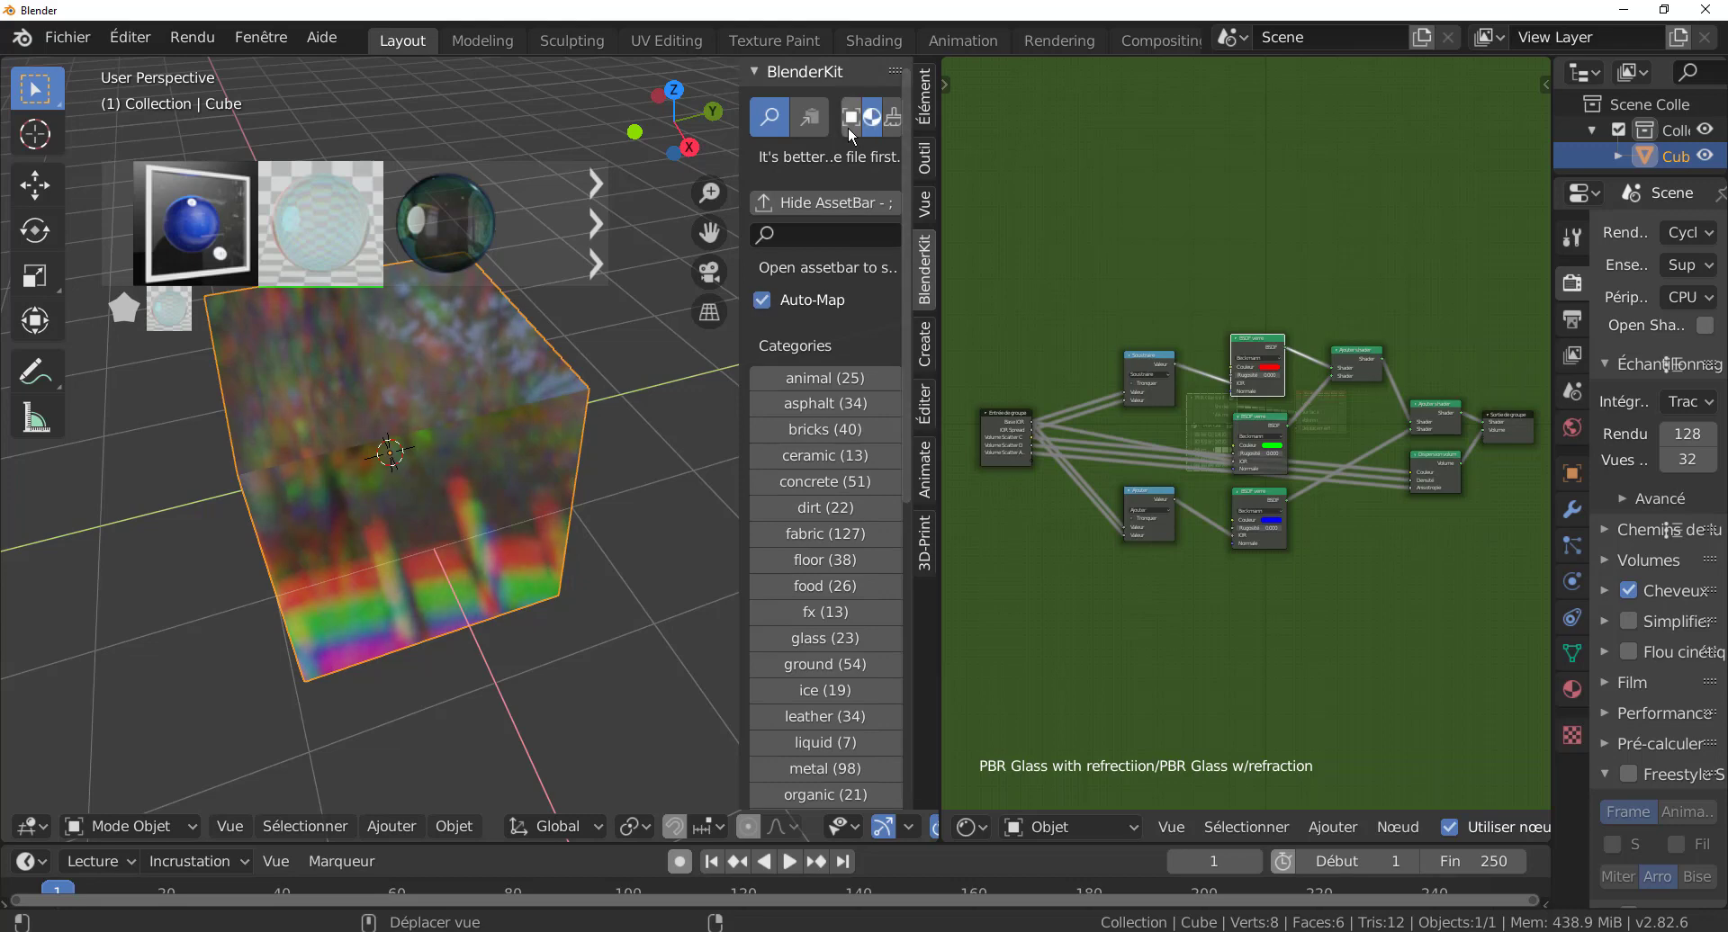
drag(662, 168, 614, 167)
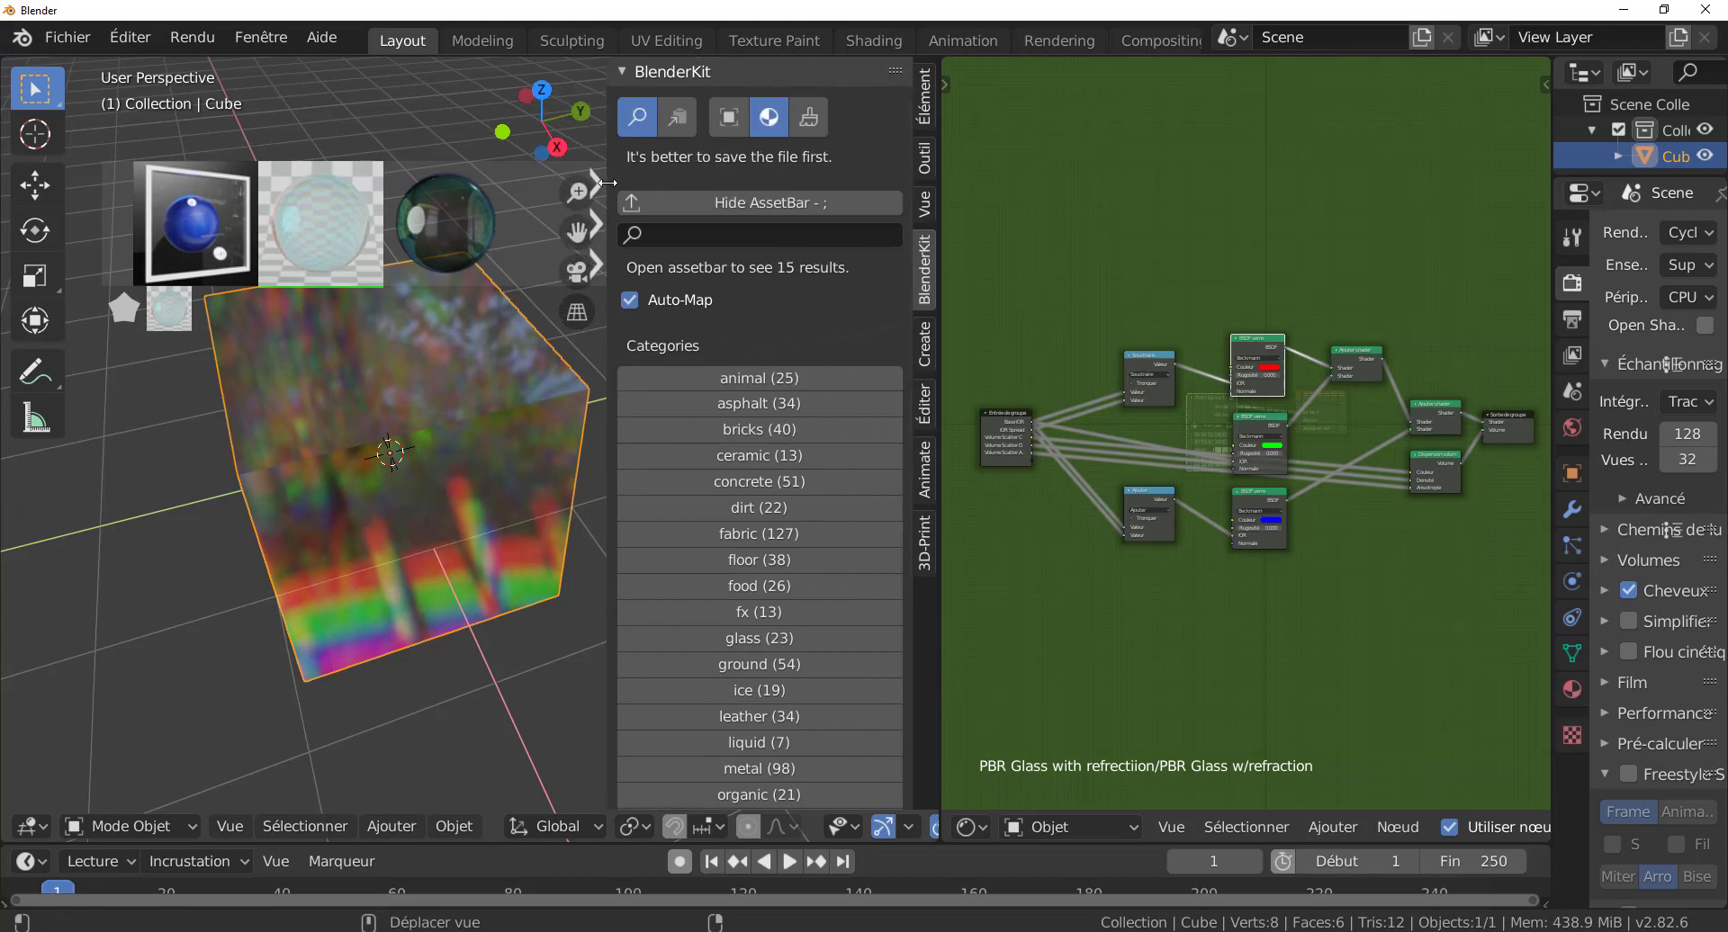
click(732, 119)
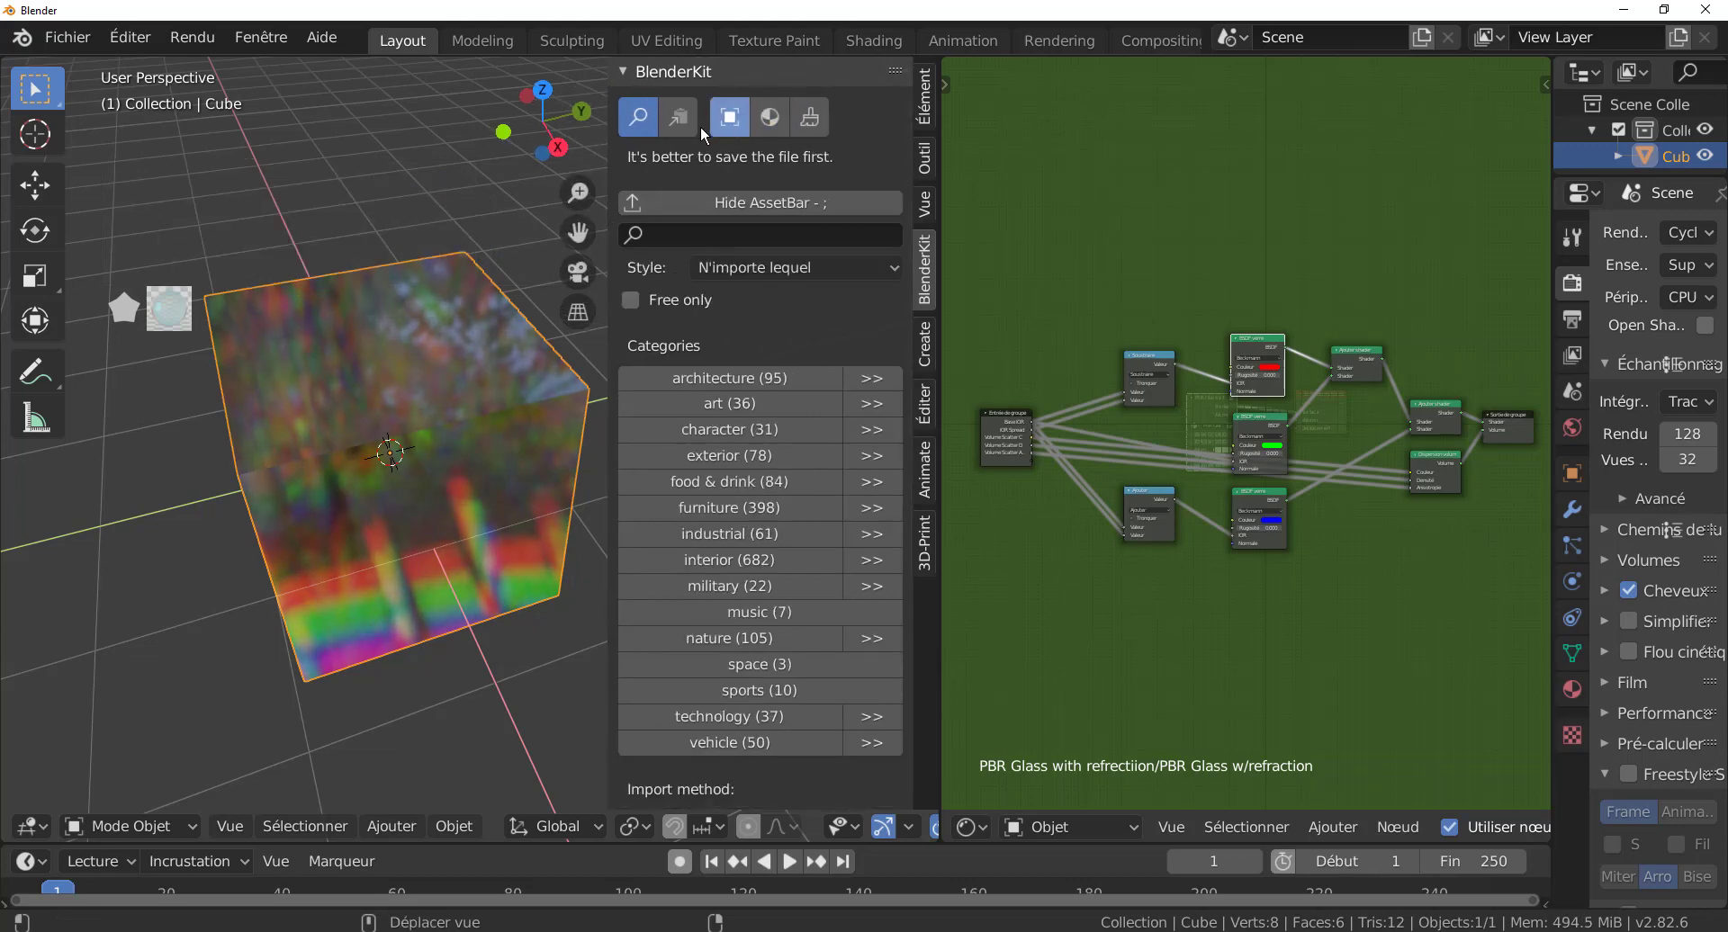
click(770, 118)
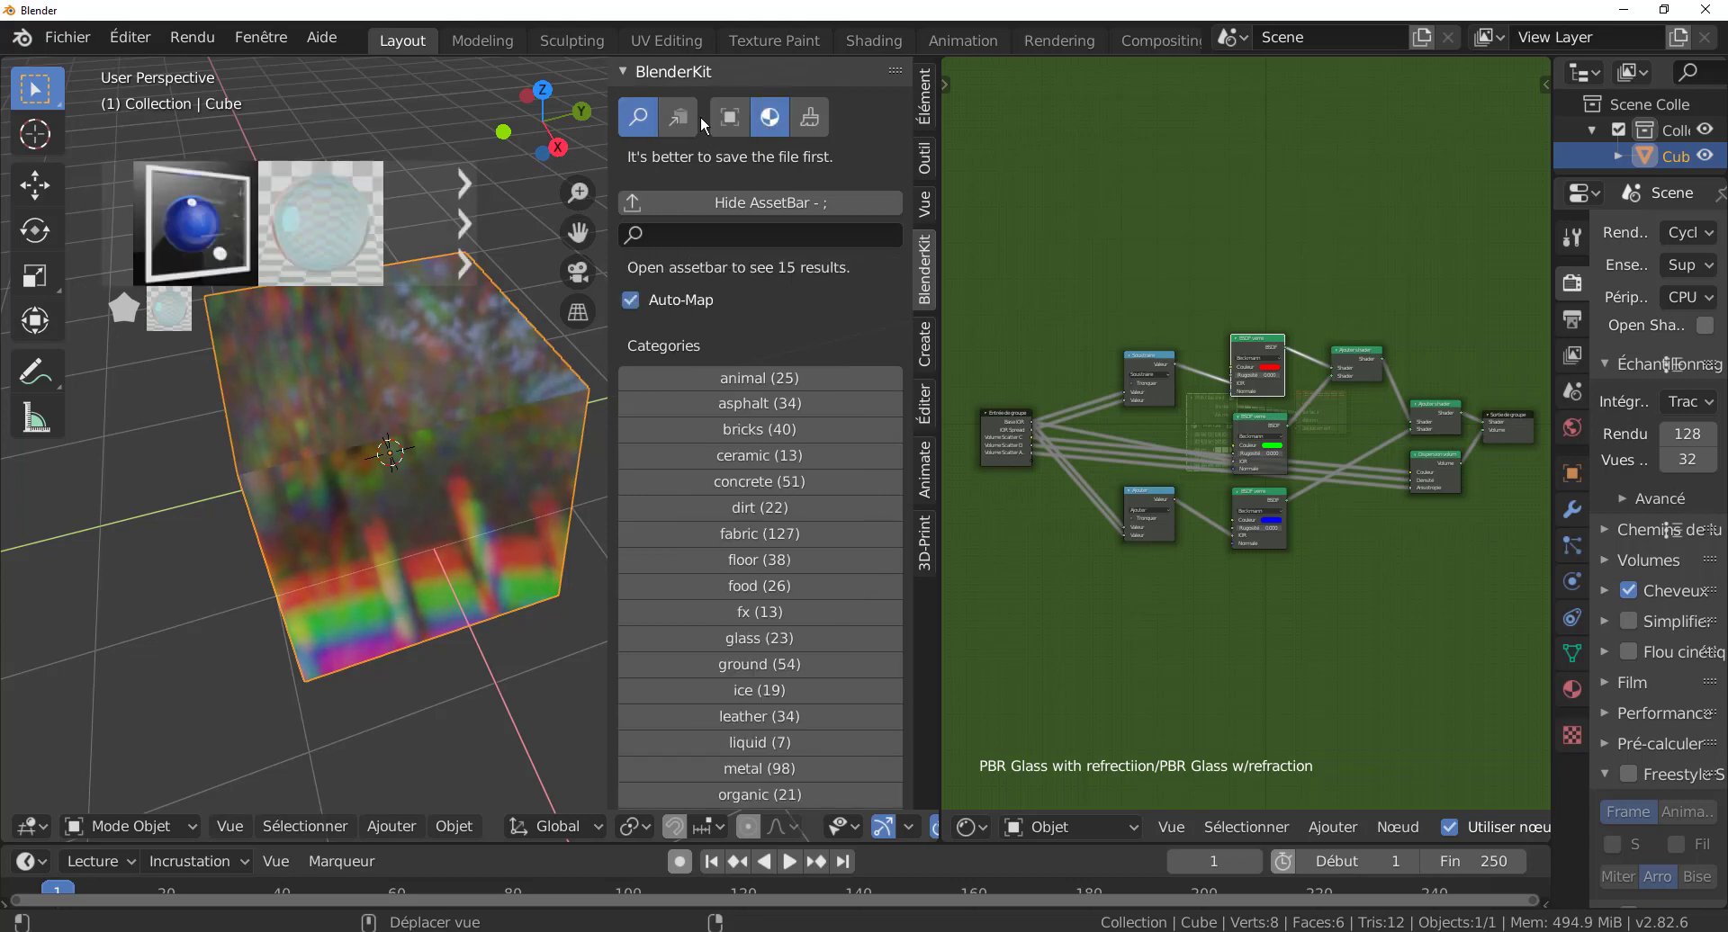
click(809, 116)
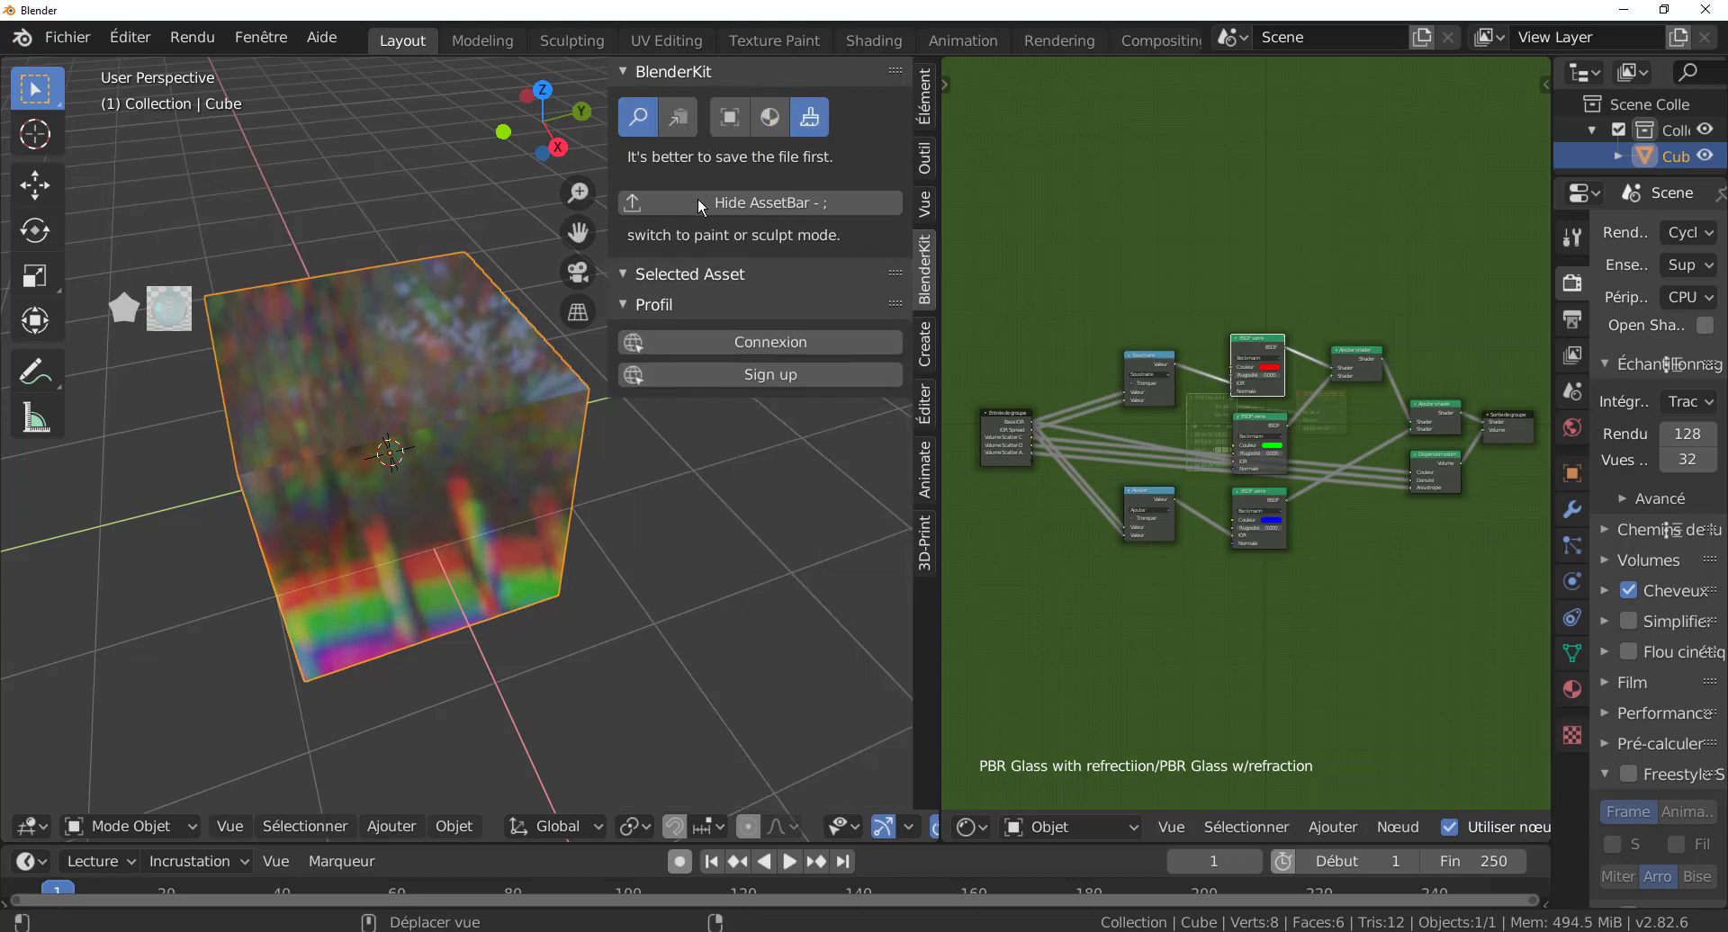
click(770, 118)
click(723, 124)
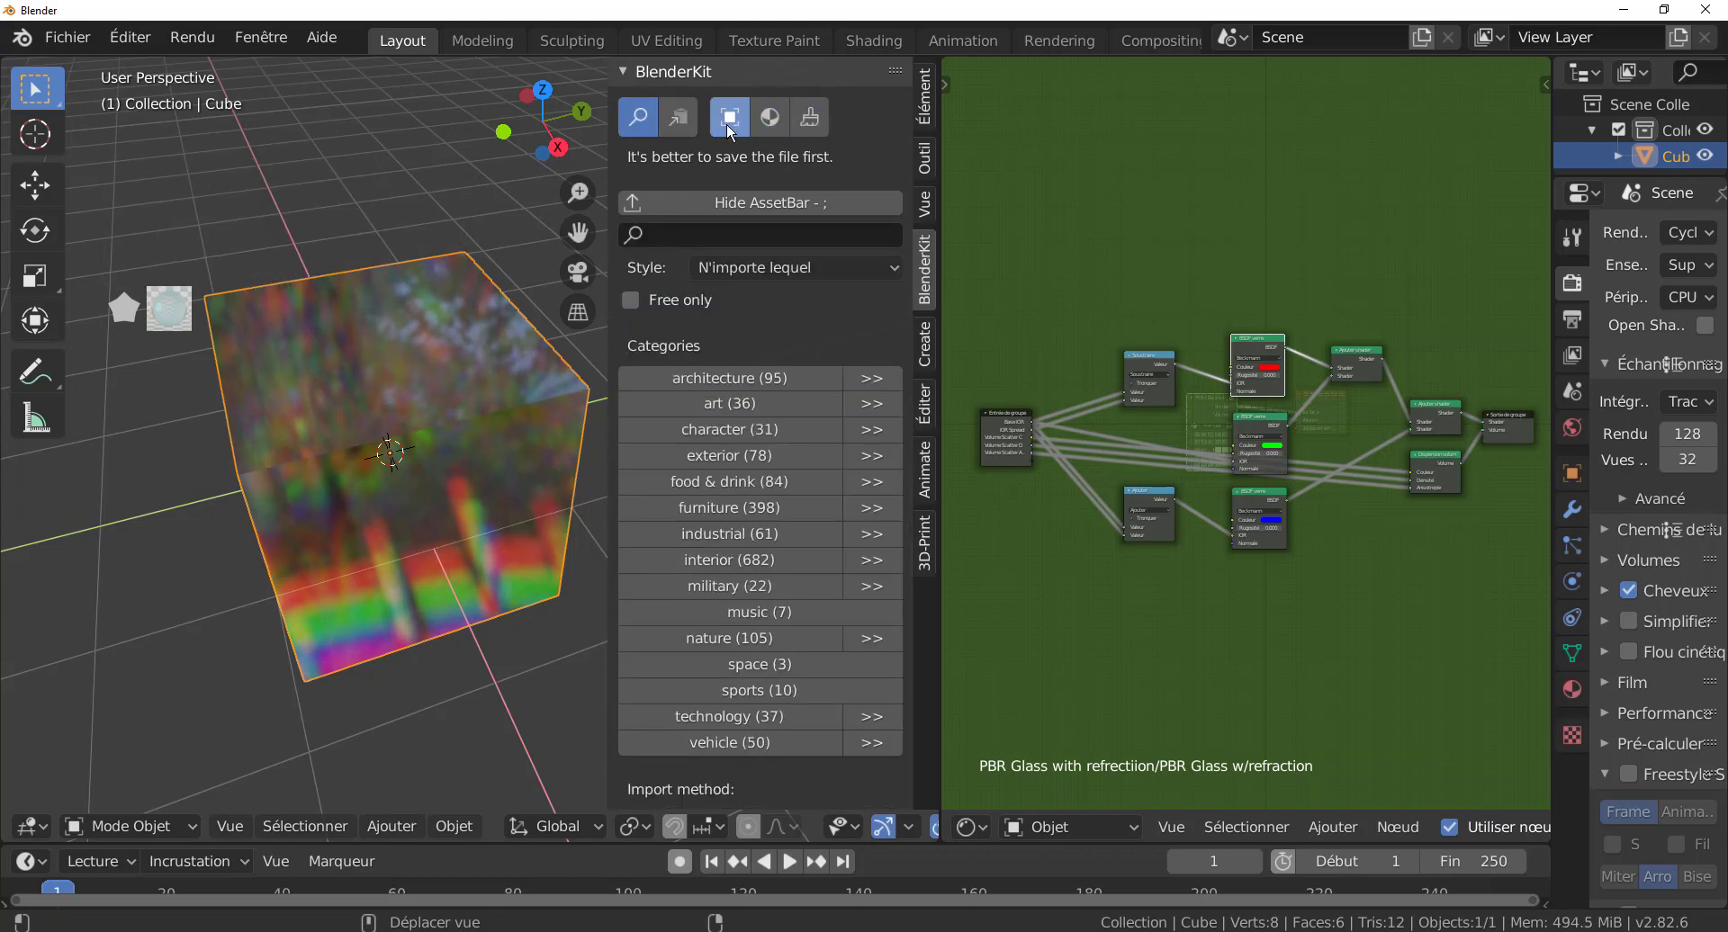
click(812, 120)
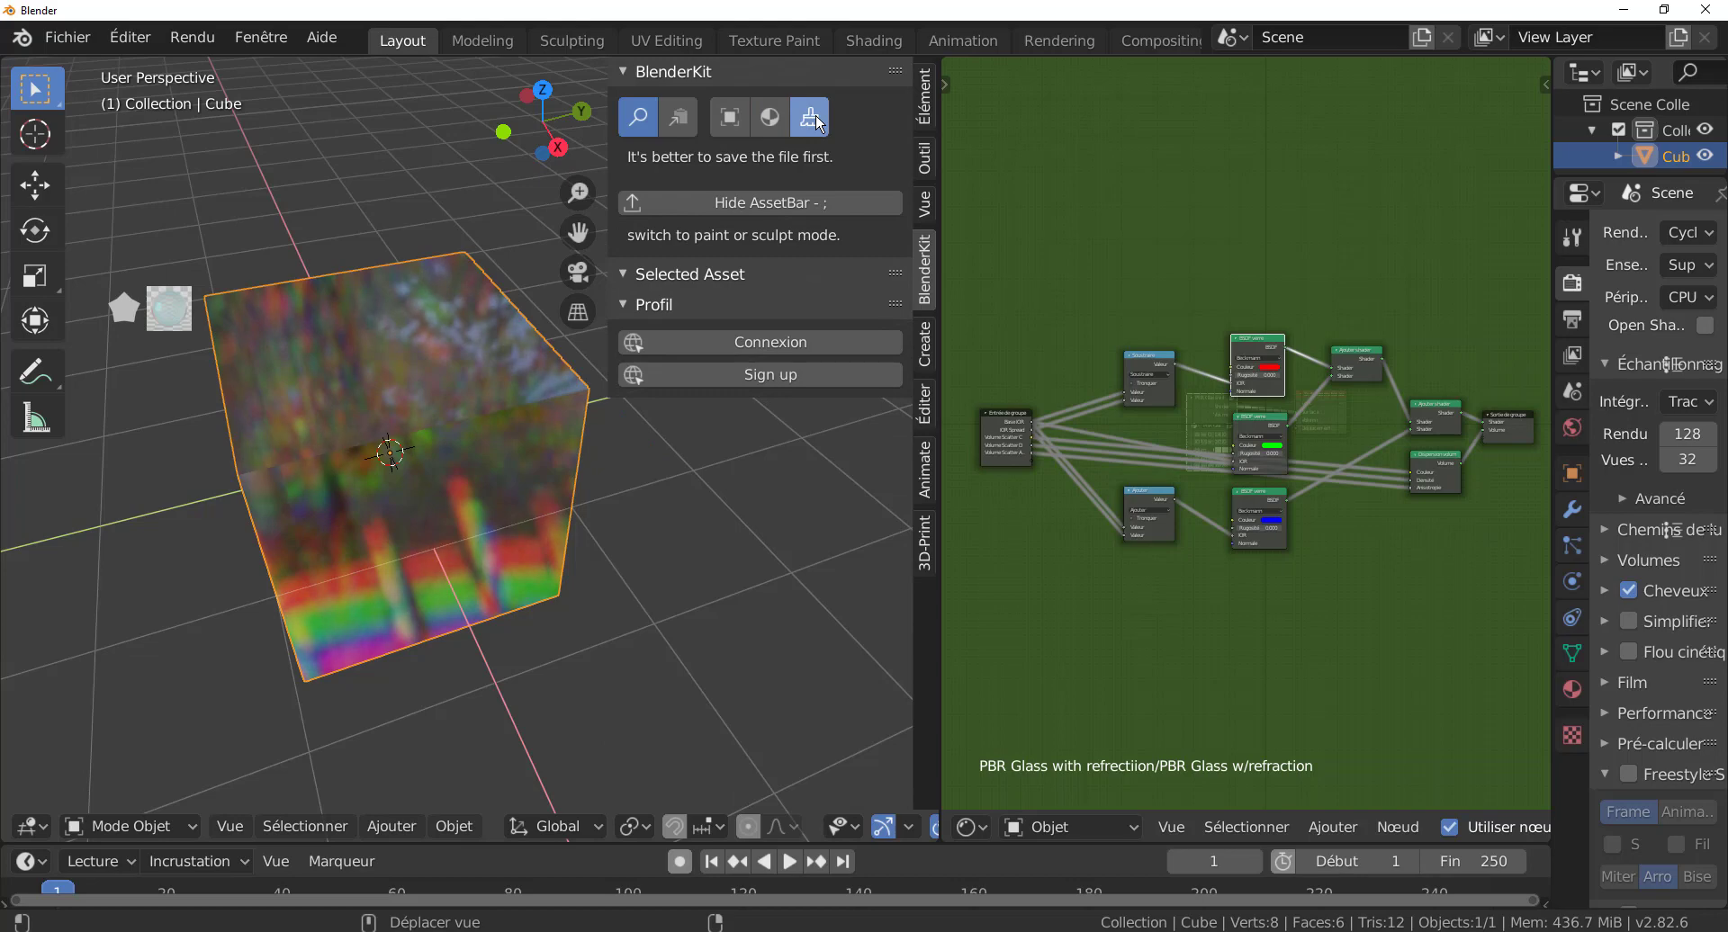
middle_drag(499, 447, 619, 295)
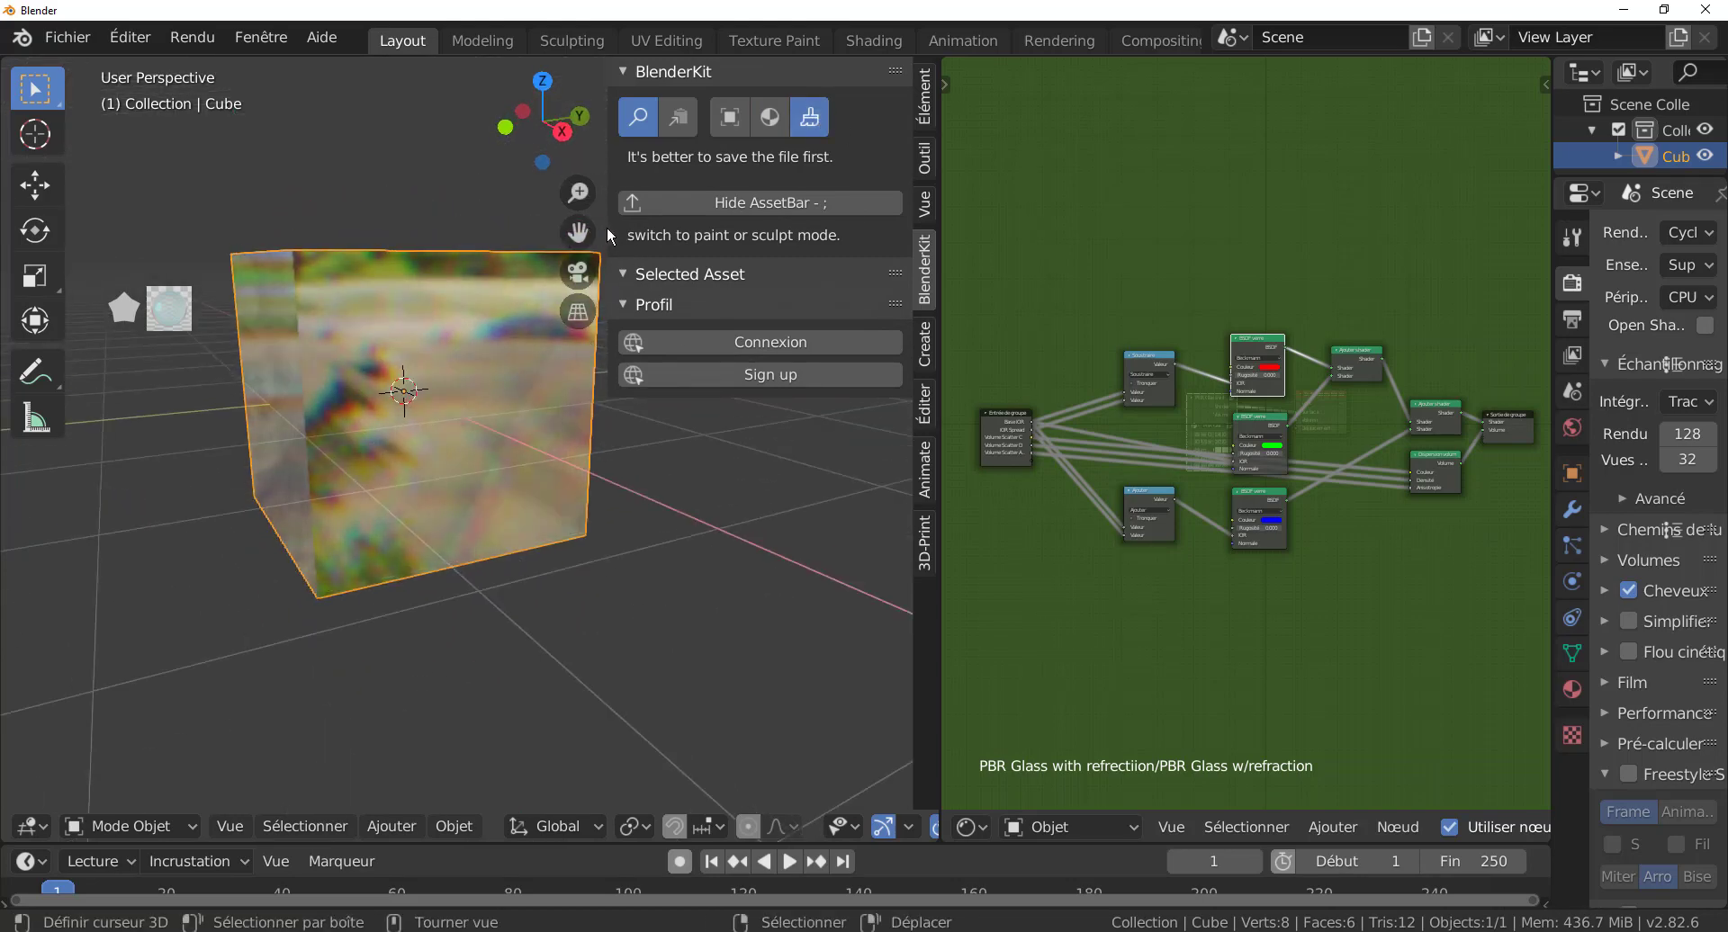
- Hide BlenderKit's asset bar and the viewport sidebar, and view the whole glass cube from another angle
drag(611, 294, 927, 250)
middle_drag(602, 445, 613, 463)
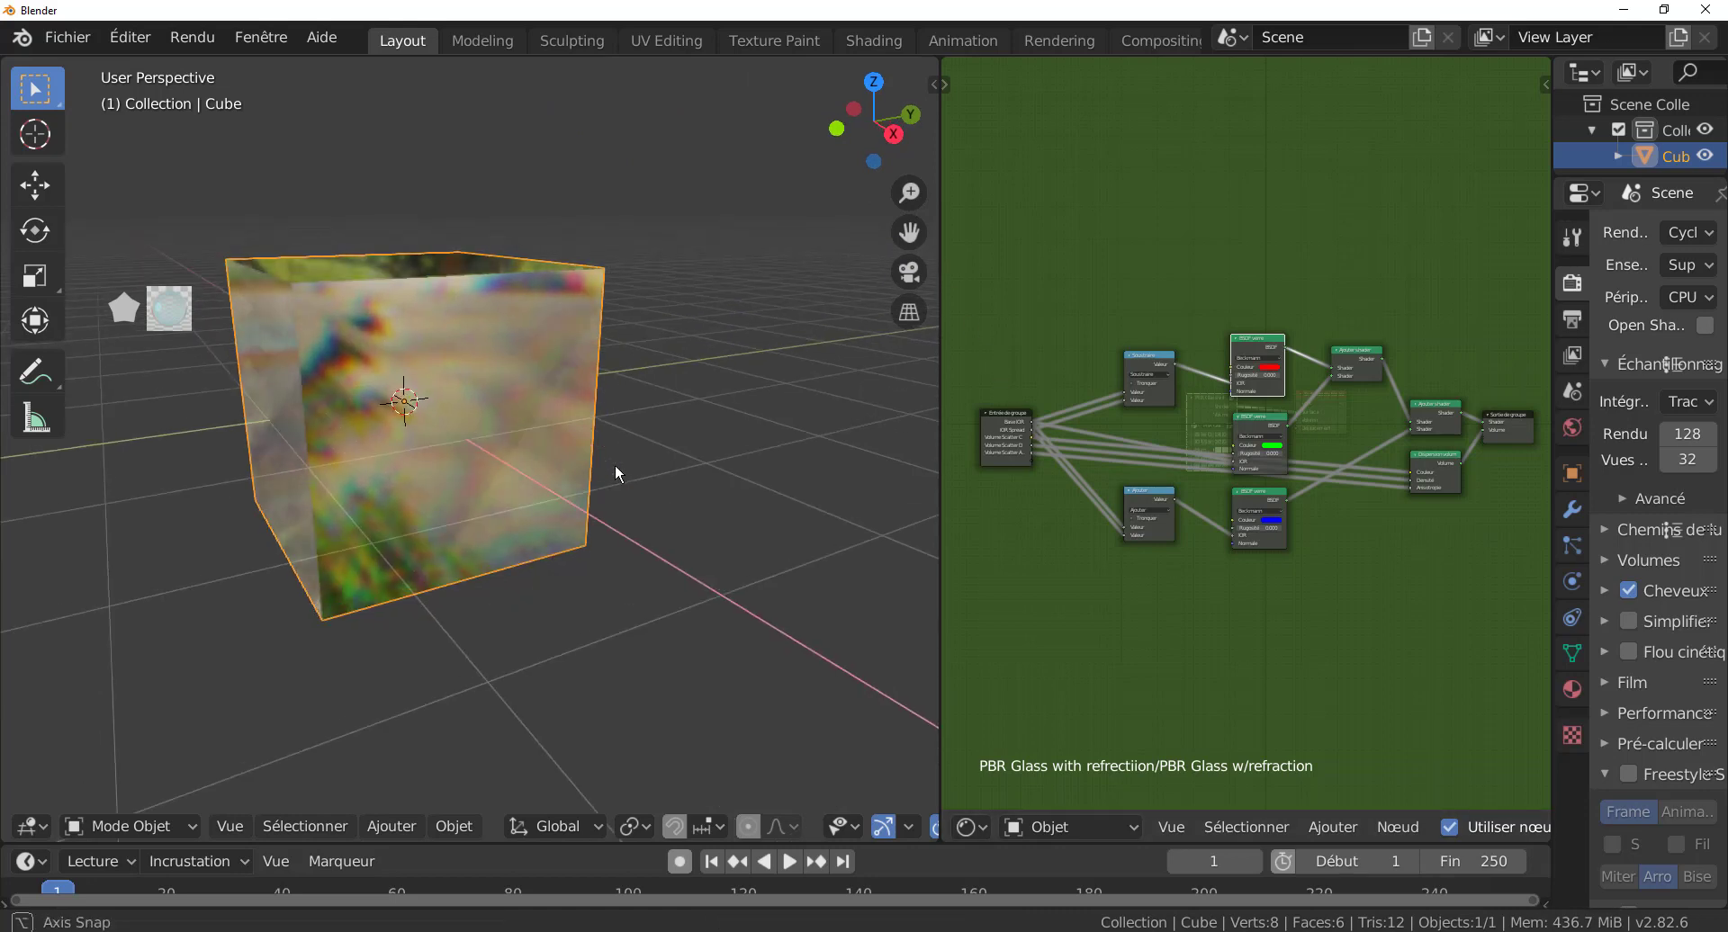
middle_drag(539, 402, 654, 315)
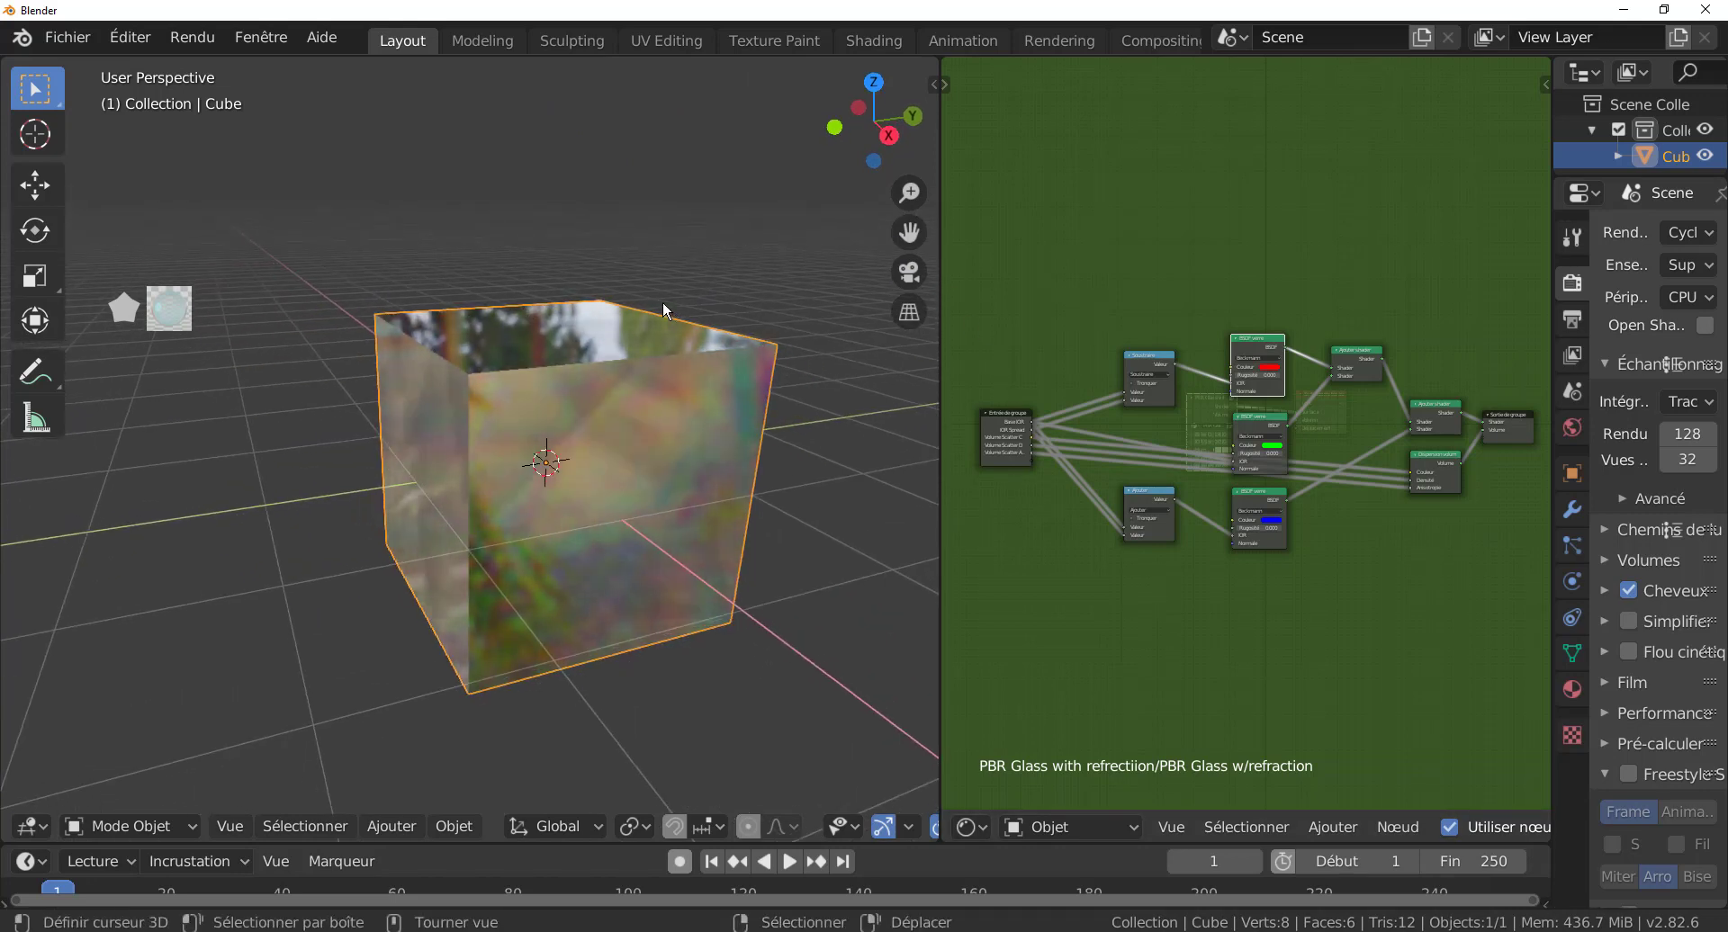
key(n)
click(769, 203)
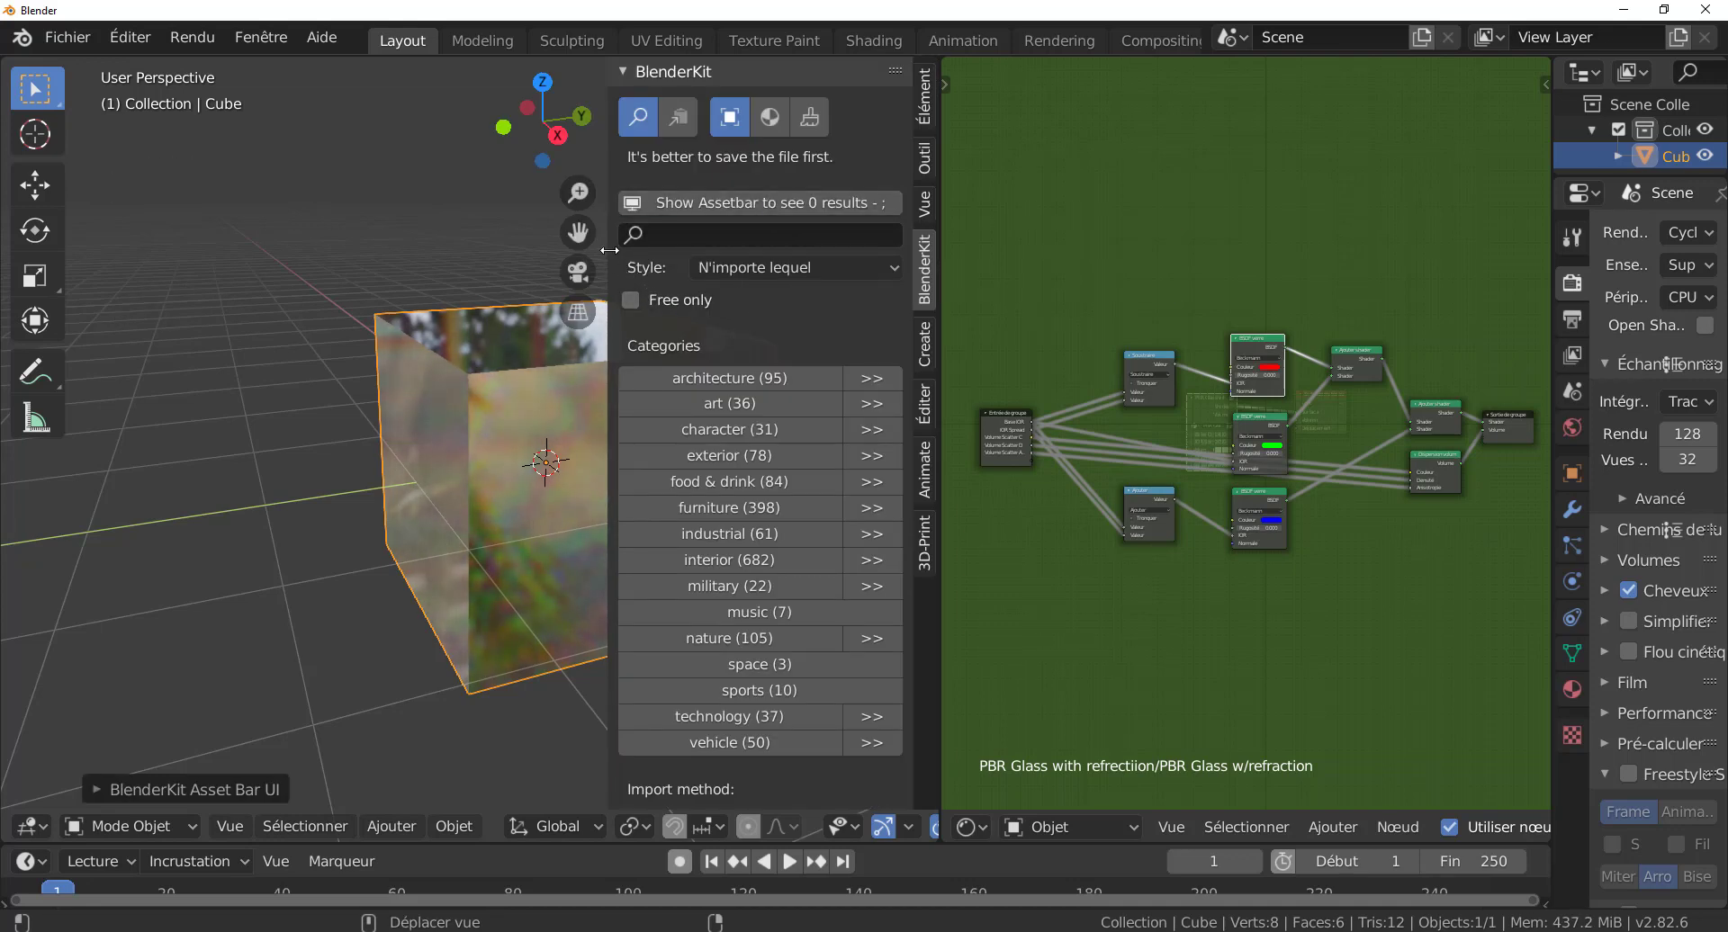
drag(610, 249, 900, 252)
scroll(656, 435, down, 5)
middle_drag(652, 432, 674, 430)
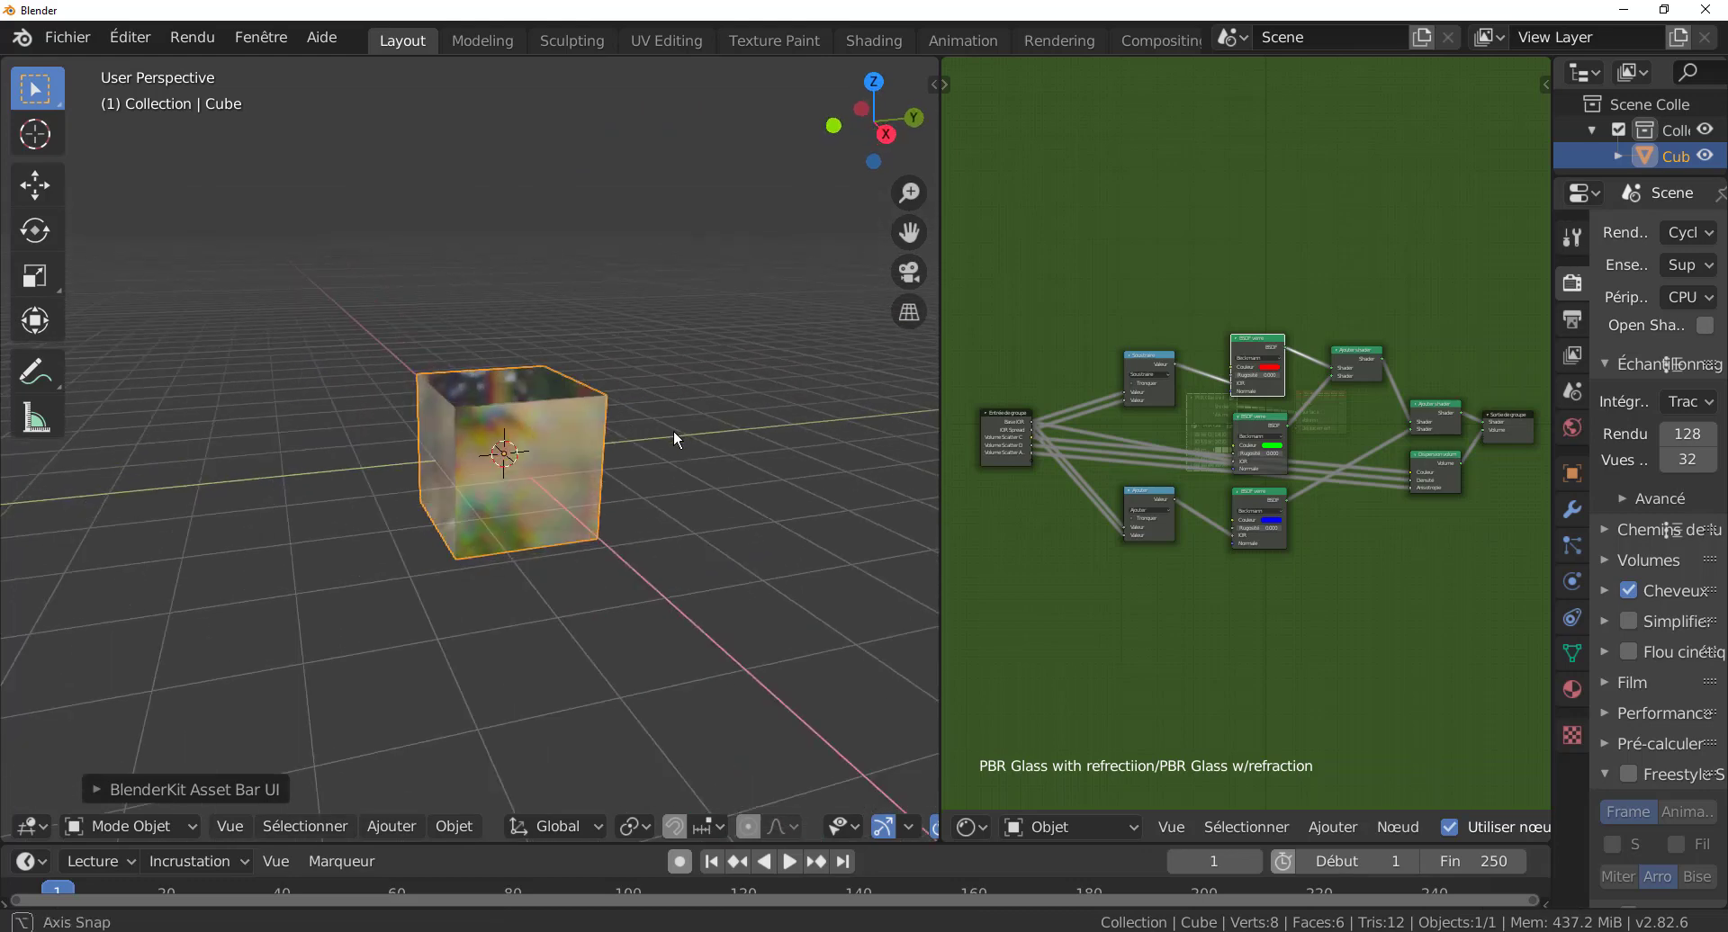
- Replace the cube's PBR glass material with the existing stone material Matériau.001
click(1627, 590)
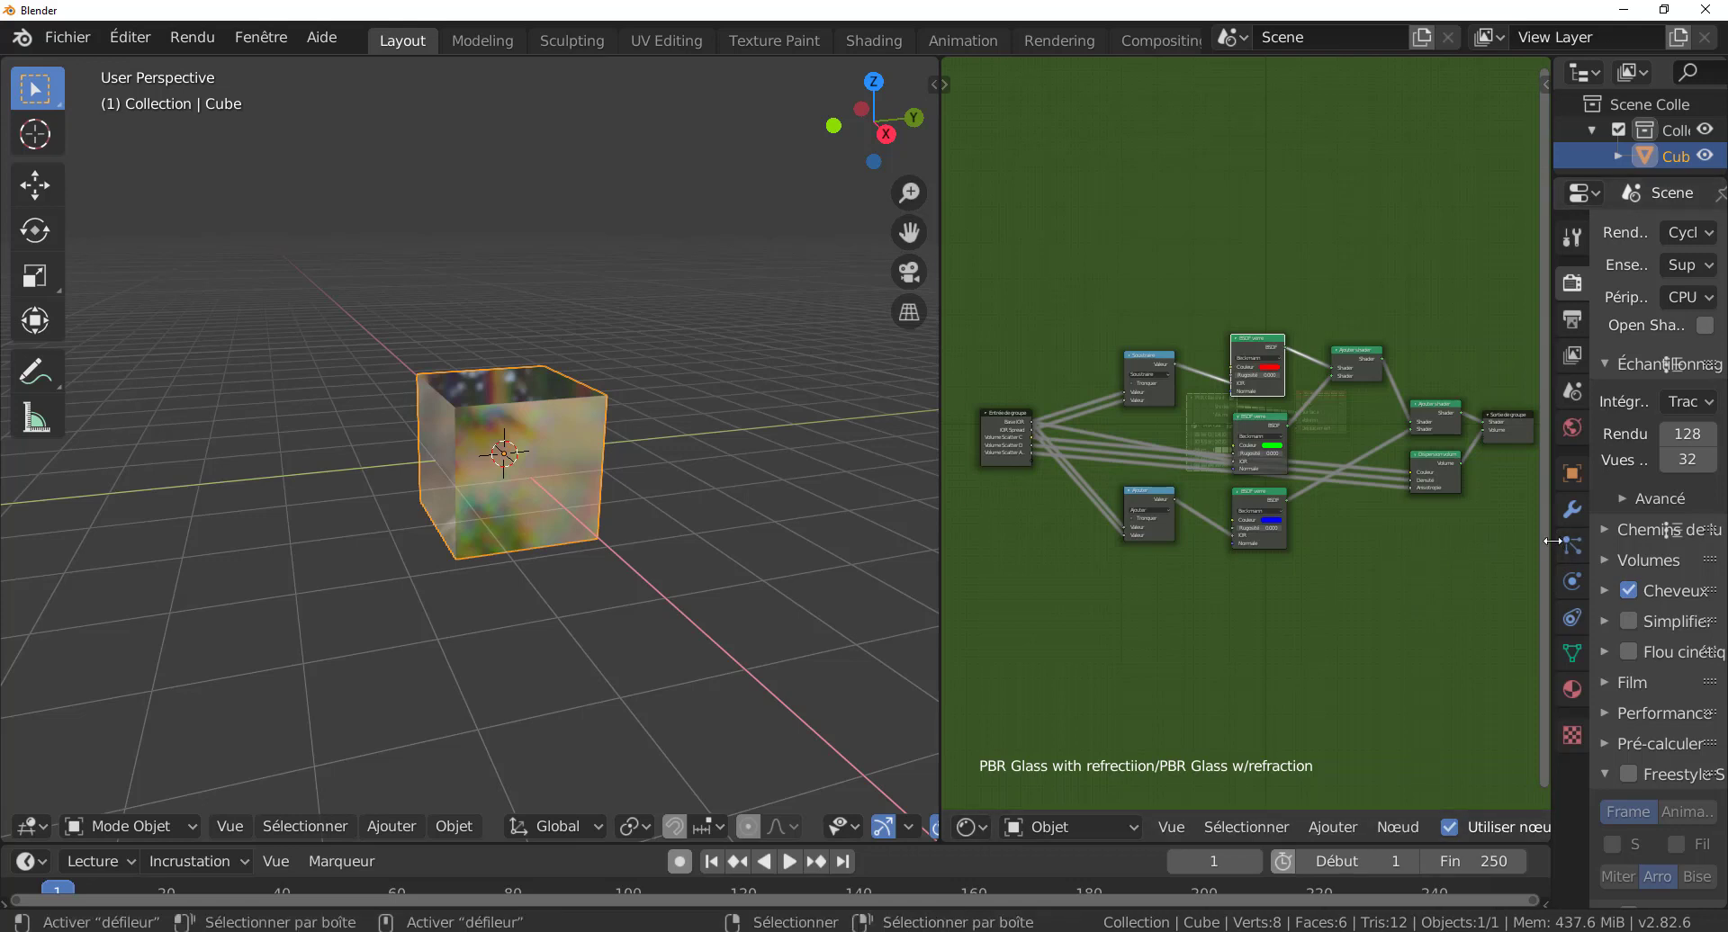
drag(1552, 541, 1279, 540)
scroll(1417, 411, down, 2)
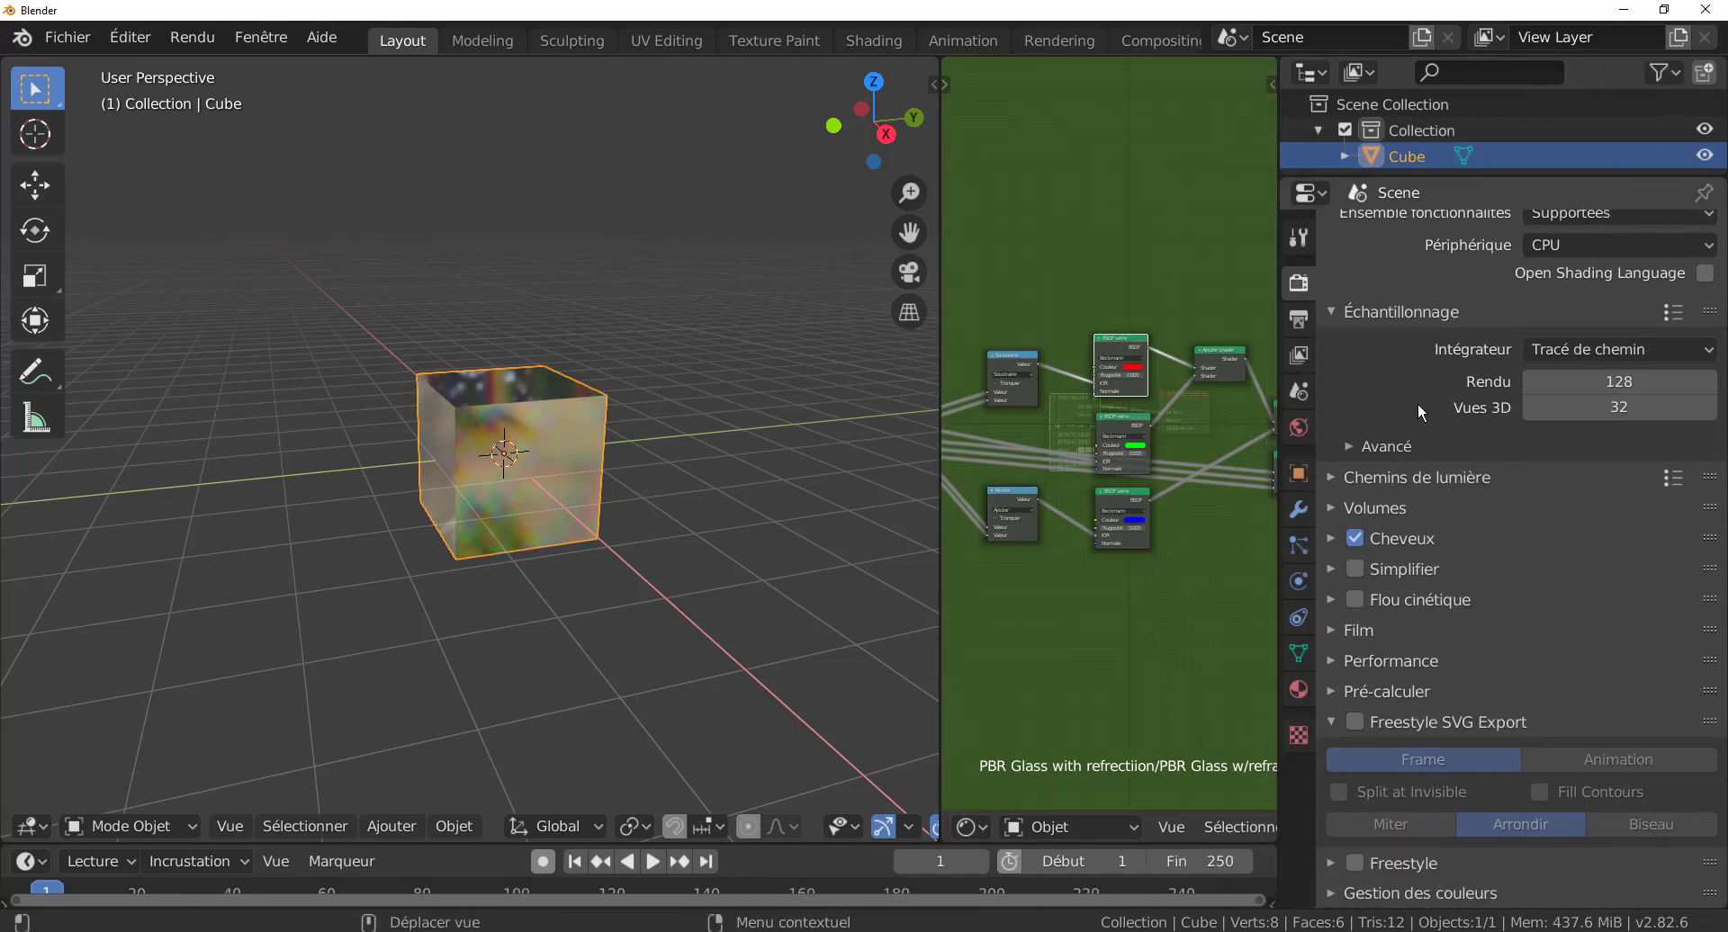
scroll(1431, 333, up, 2)
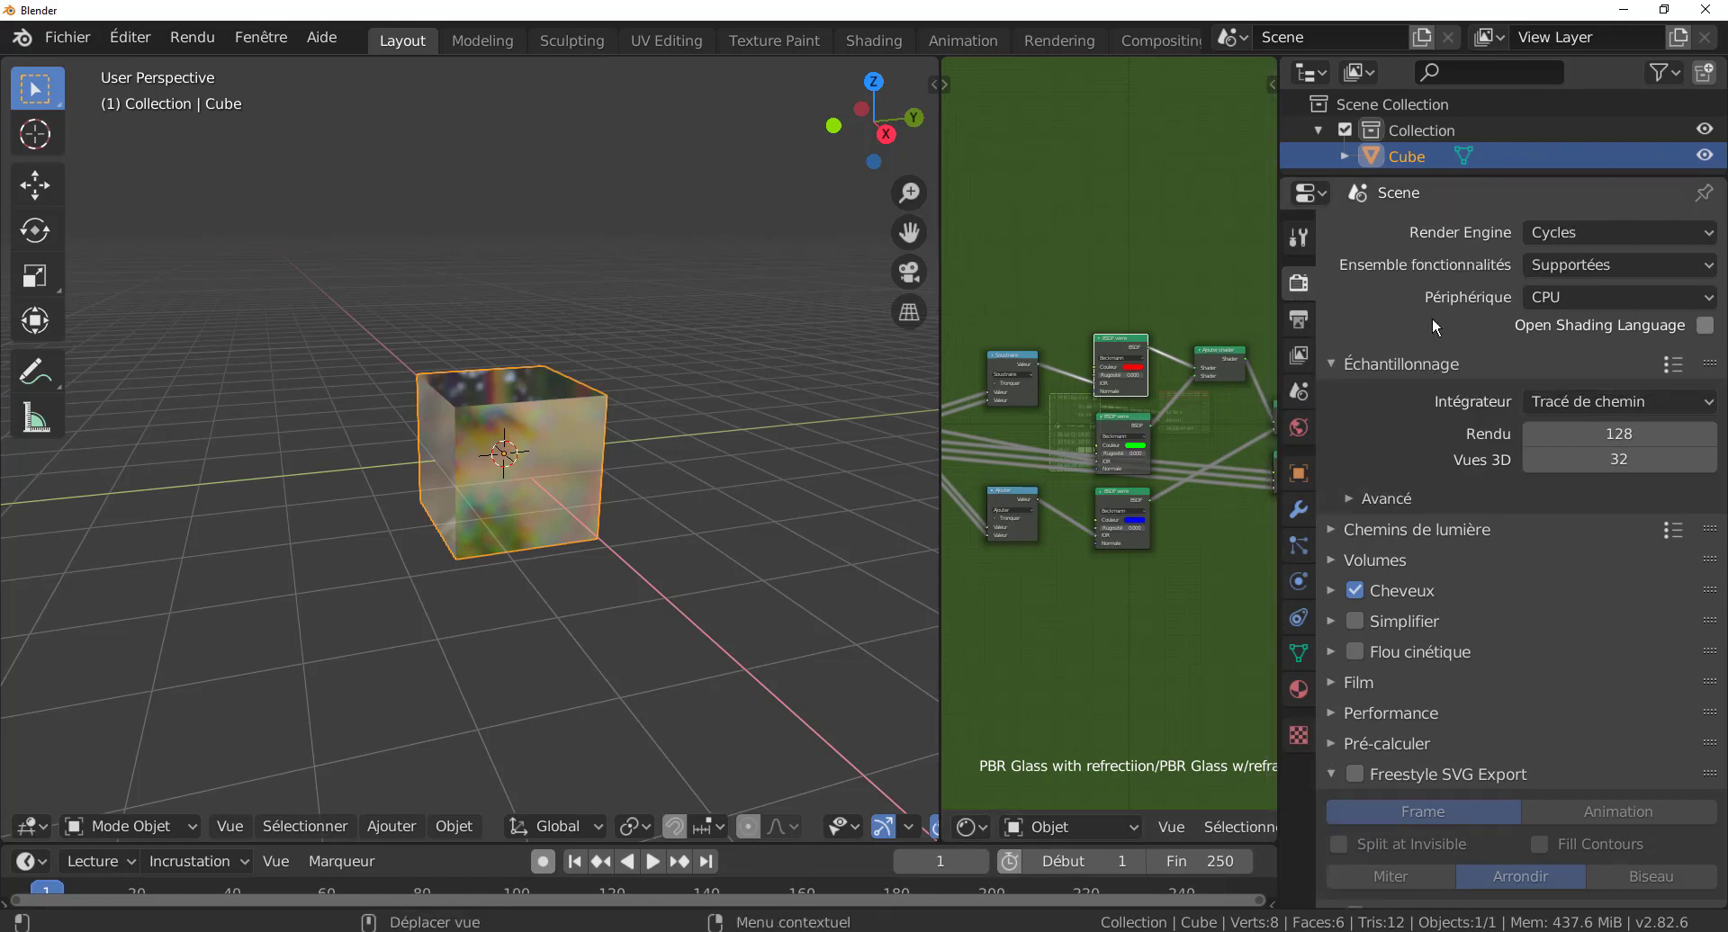
click(1288, 692)
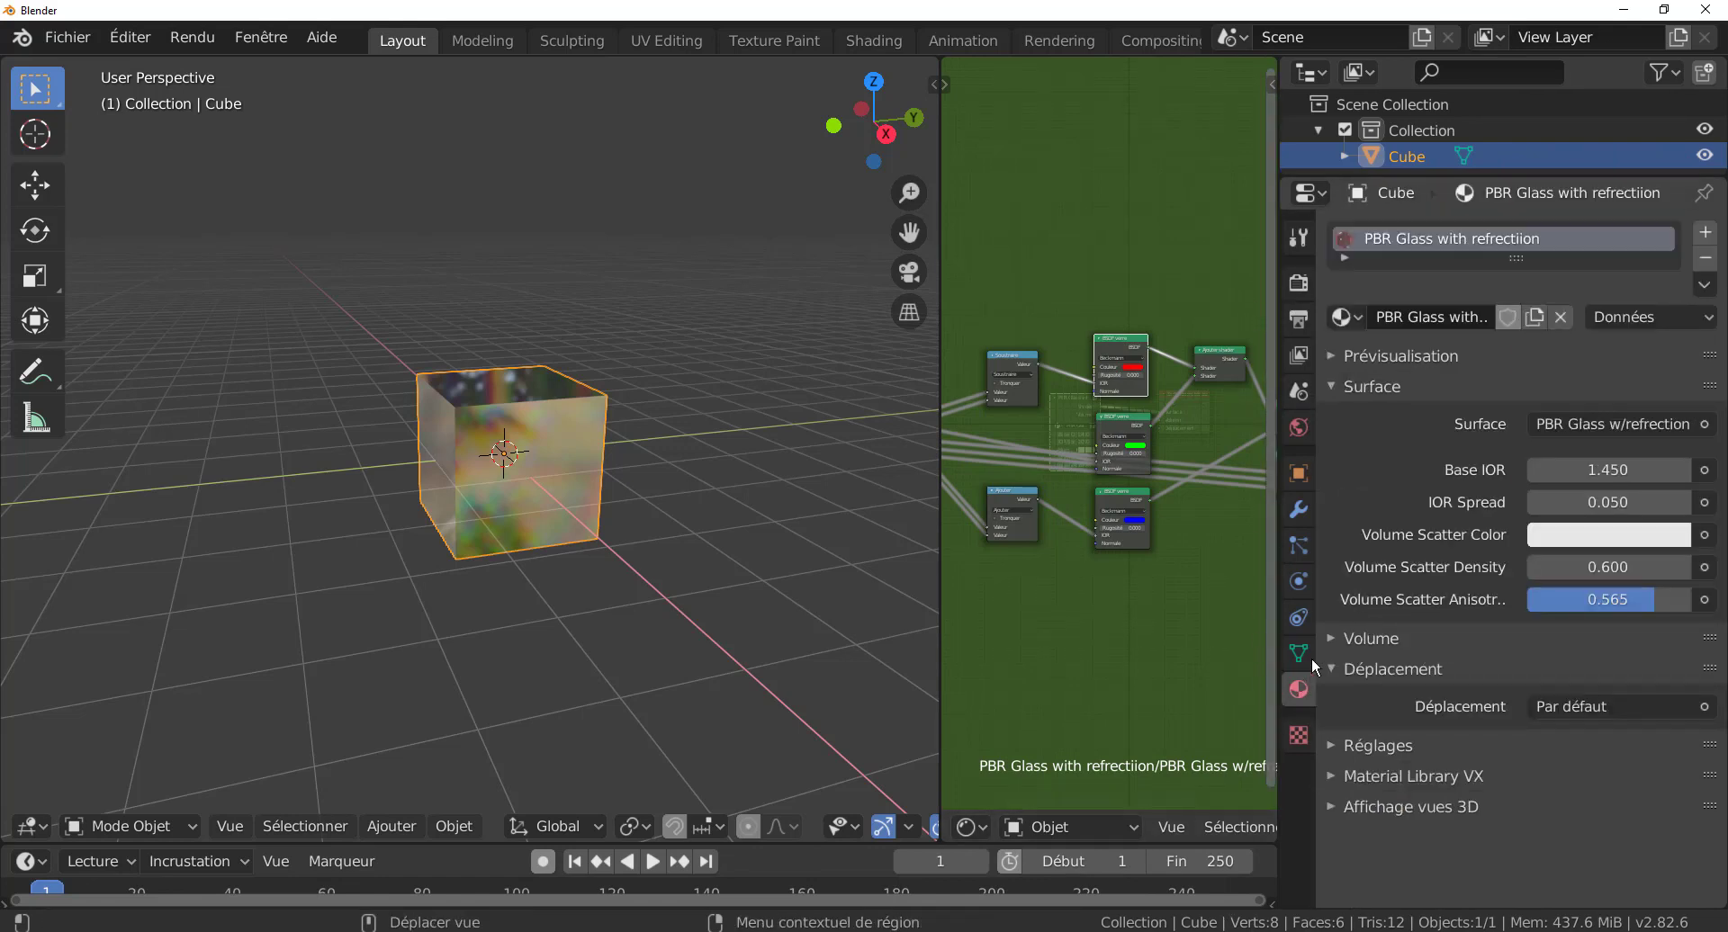
click(1345, 317)
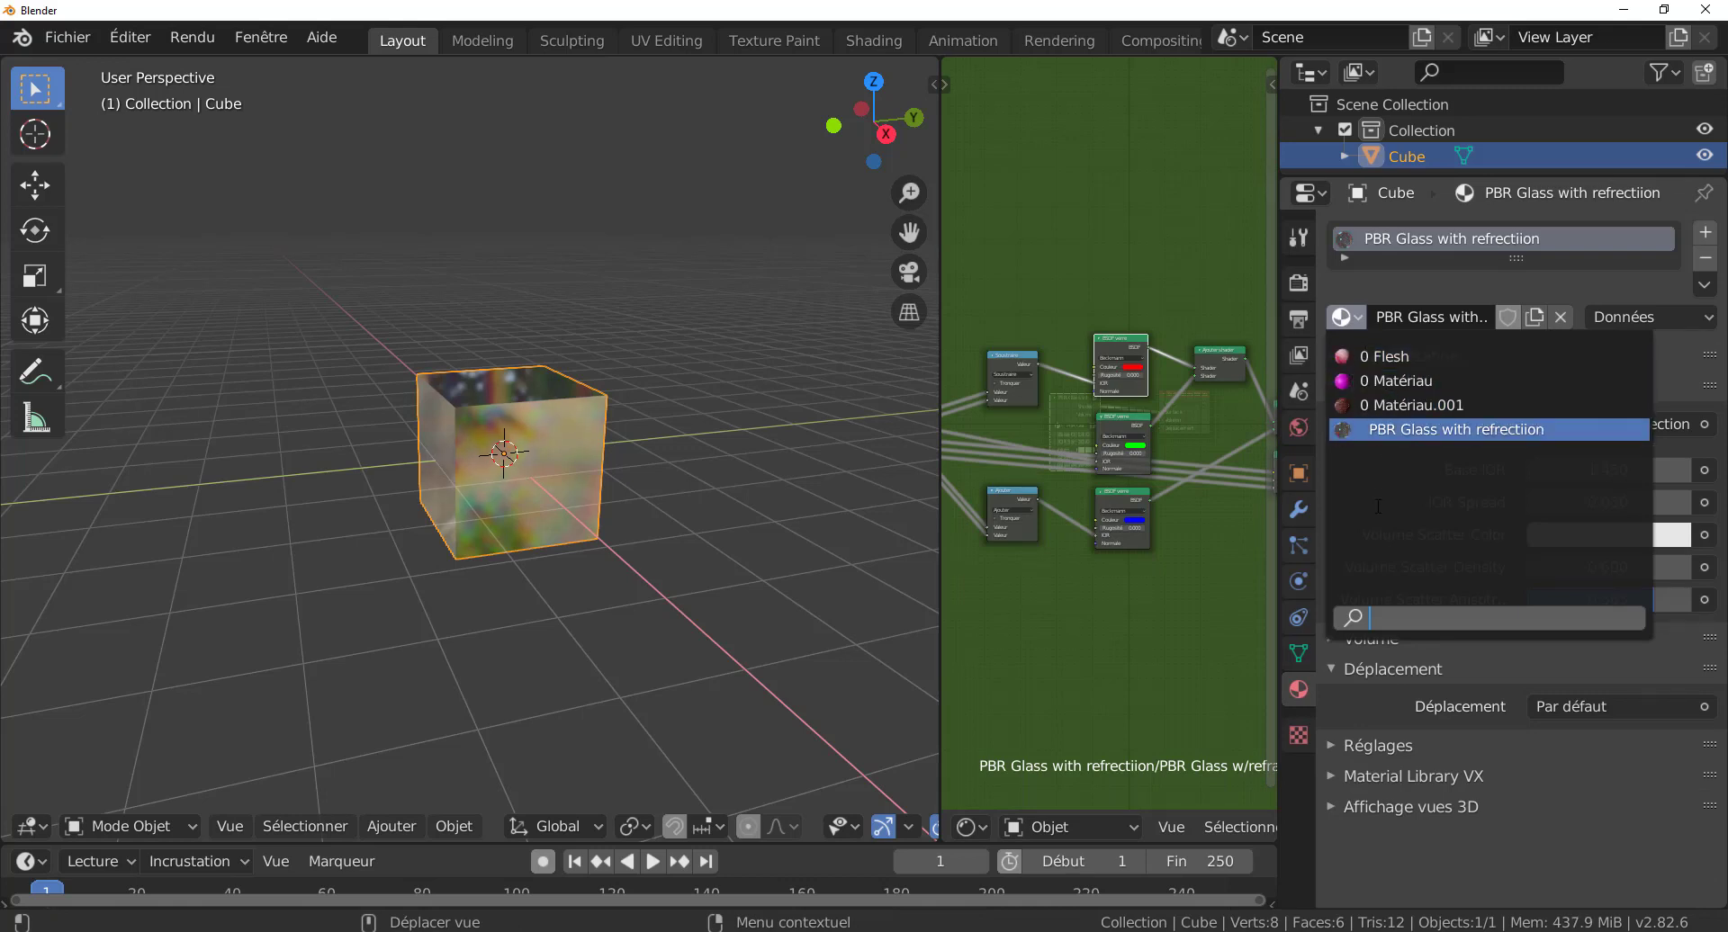
click(1398, 405)
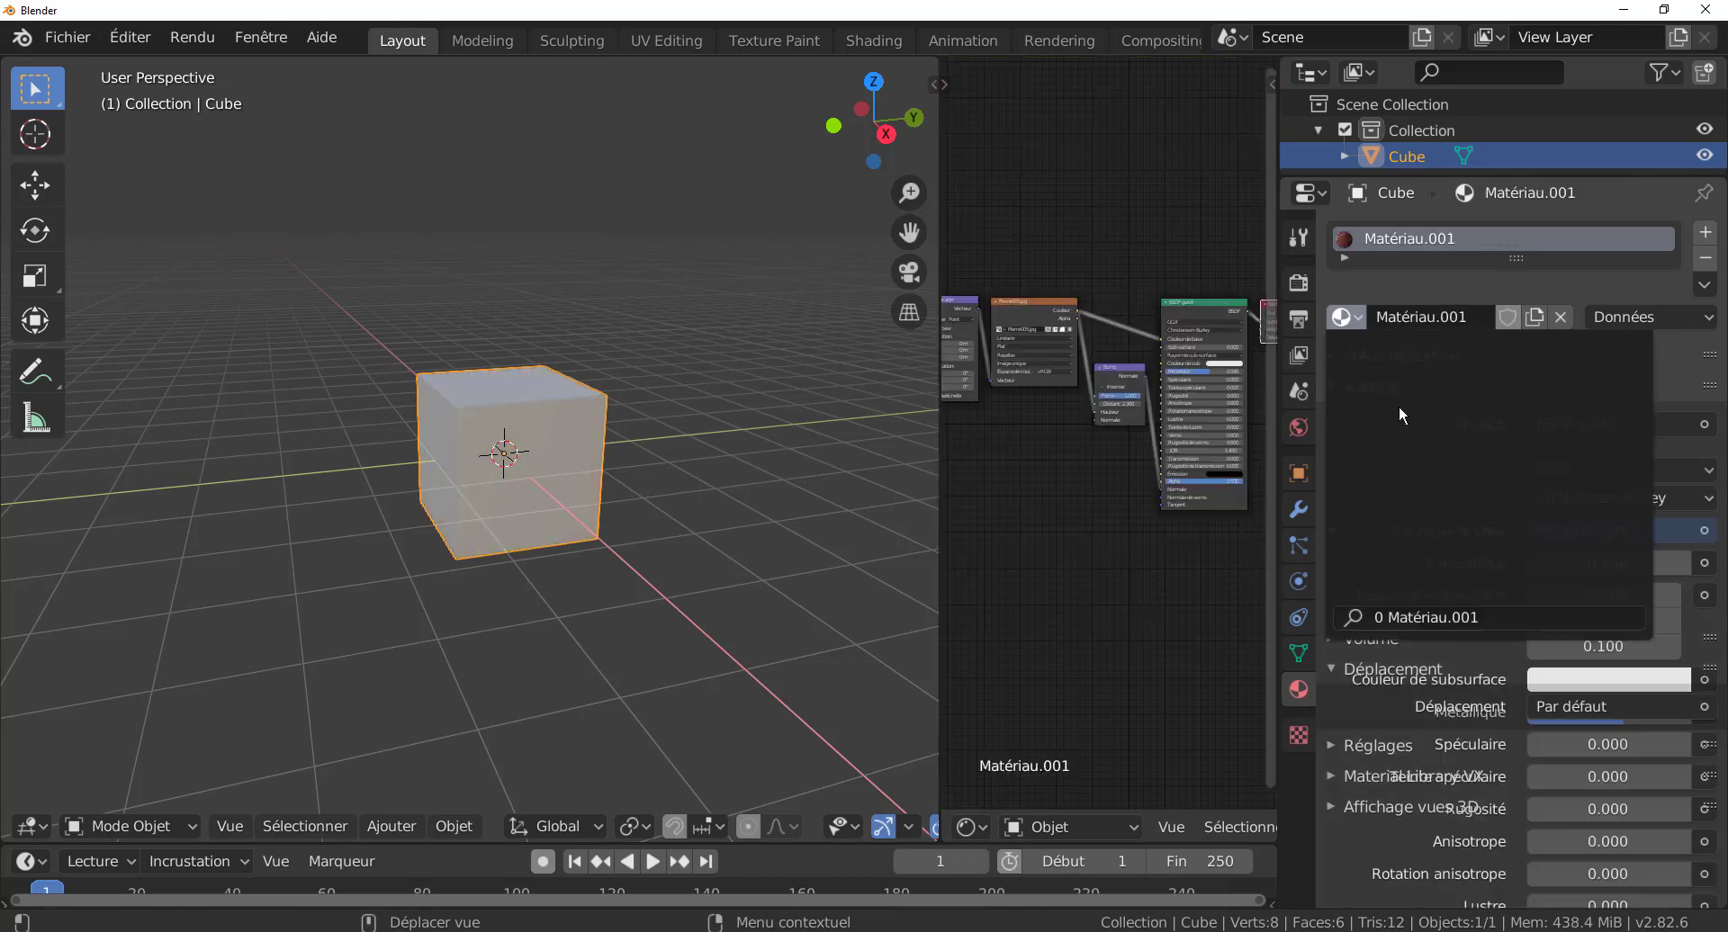
scroll(691, 586, up, 3)
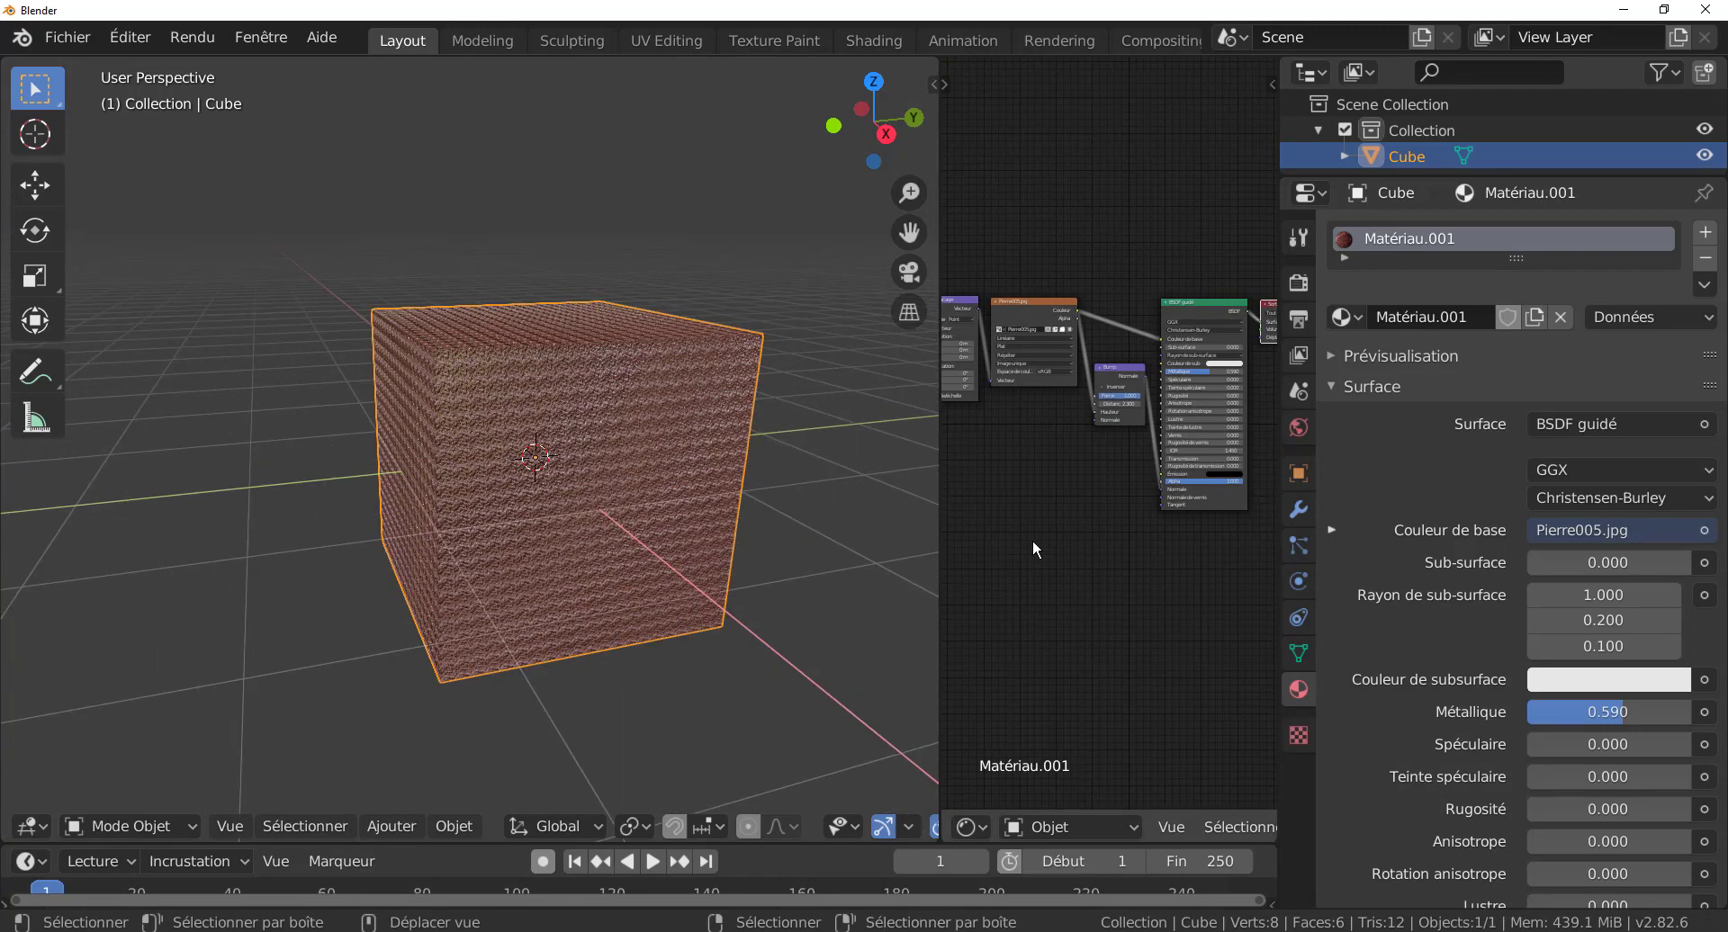
- Set the Value node that drives the stone texture's mapping scale to 0.400
middle_drag(1033, 538, 1088, 552)
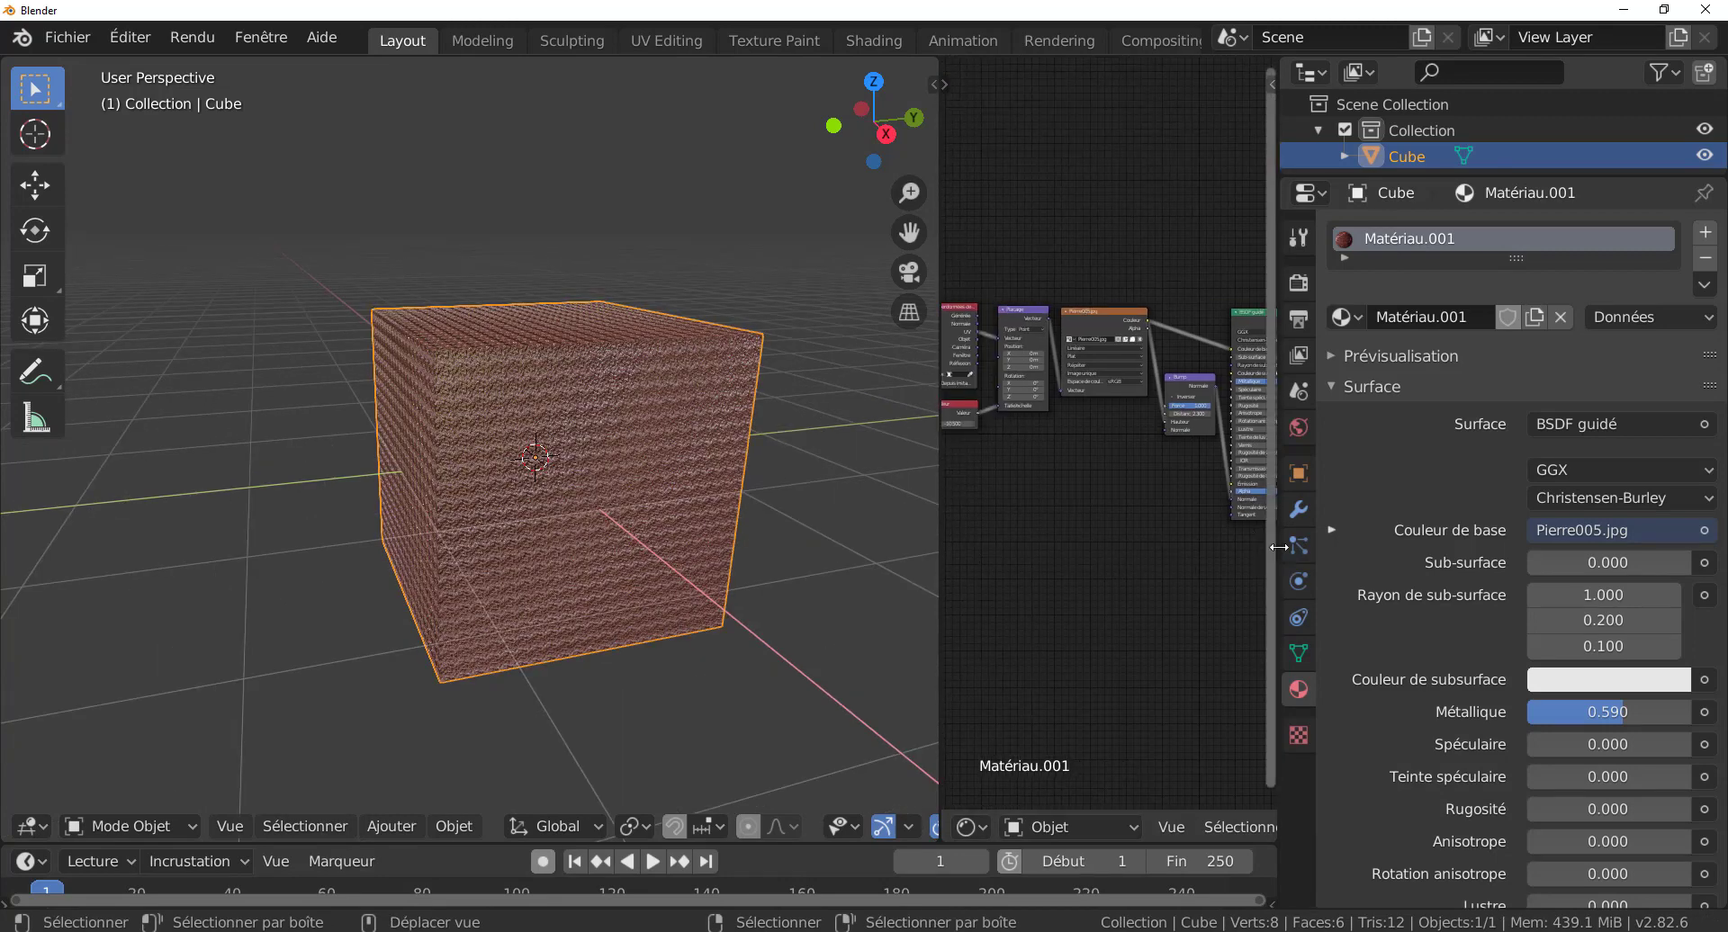
drag(1278, 550, 1606, 540)
scroll(1164, 499, up, 5)
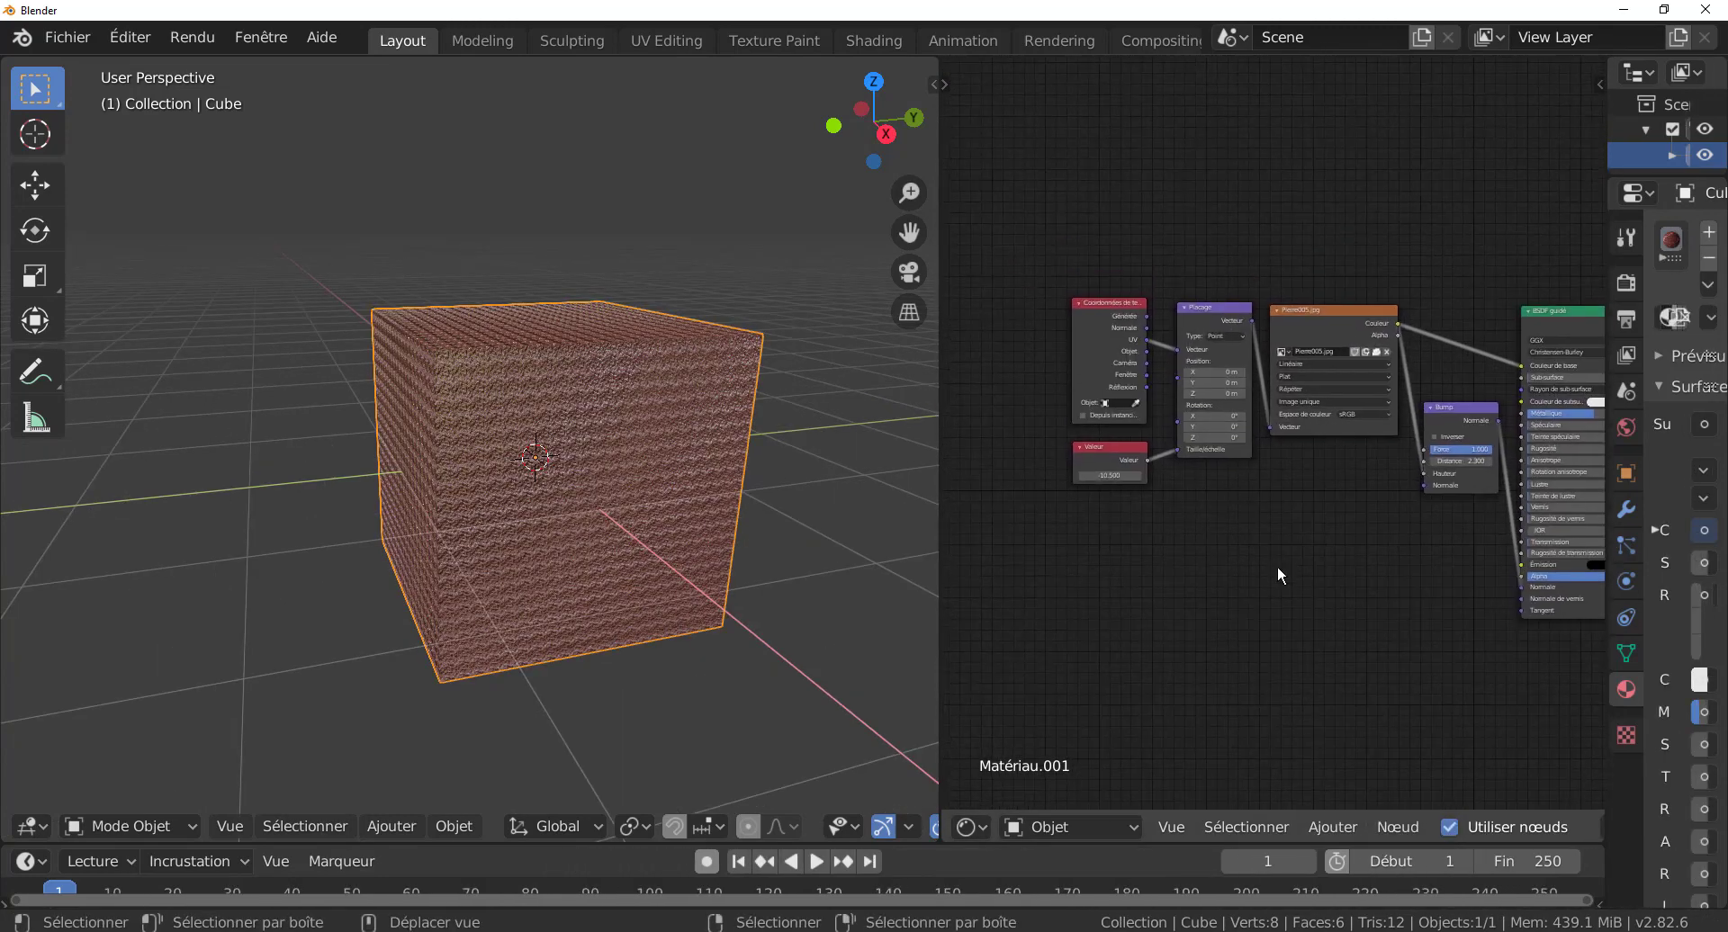
middle_drag(1003, 544, 1254, 540)
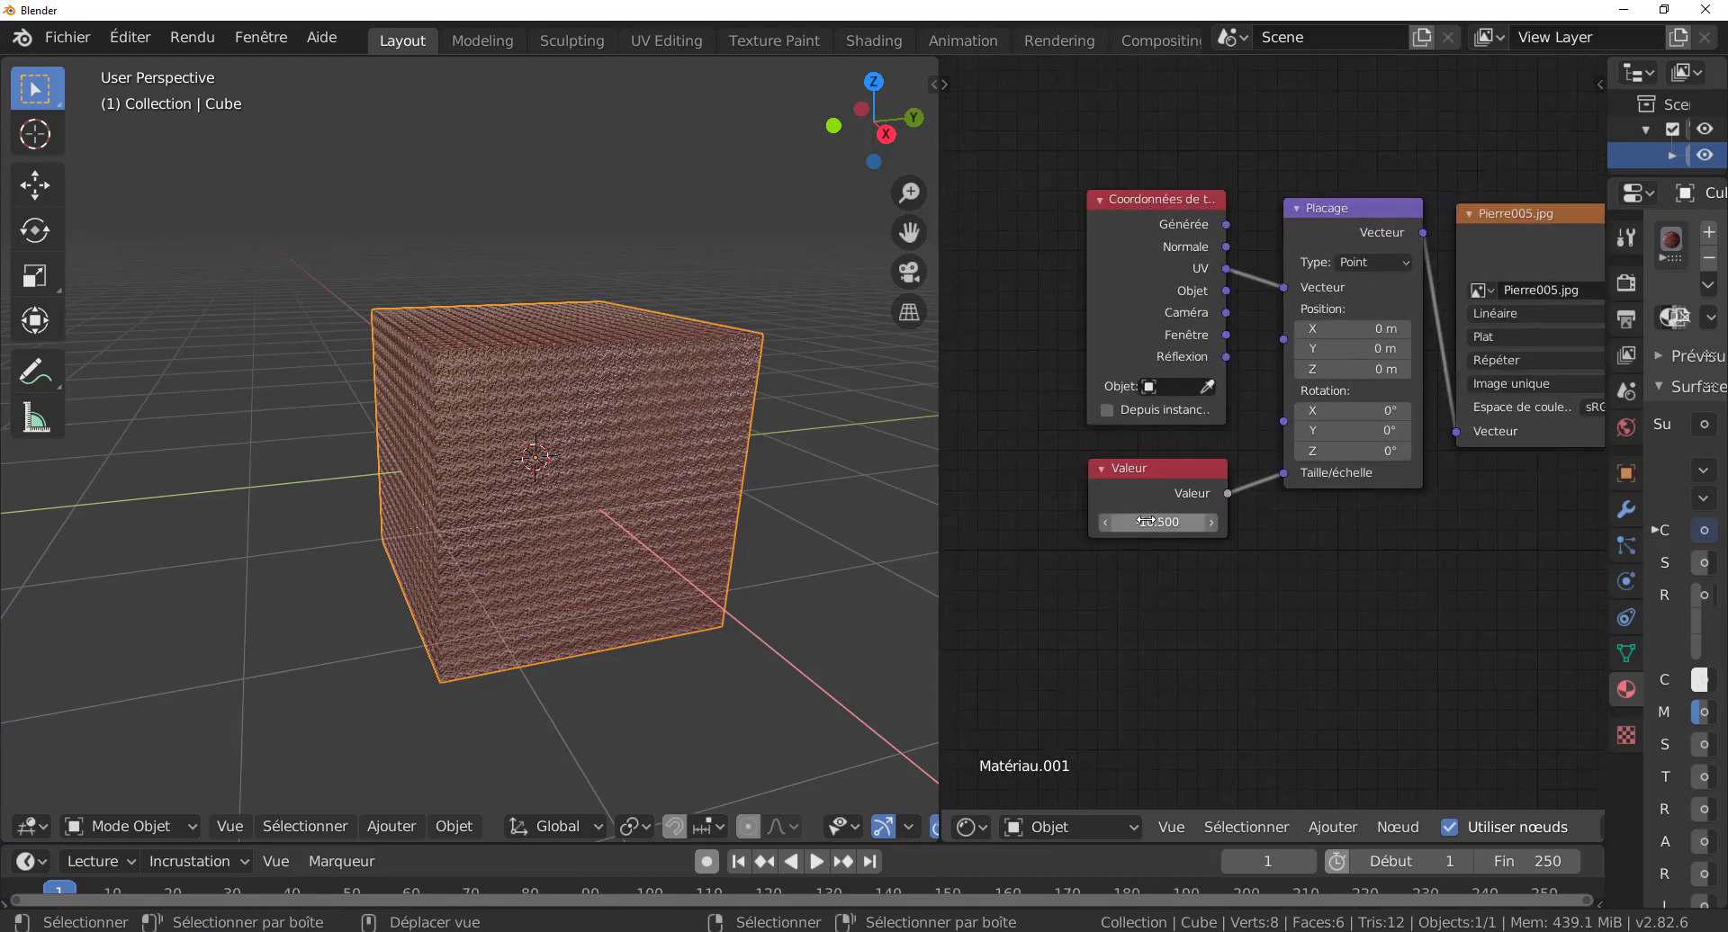
drag(1145, 521, 891, 562)
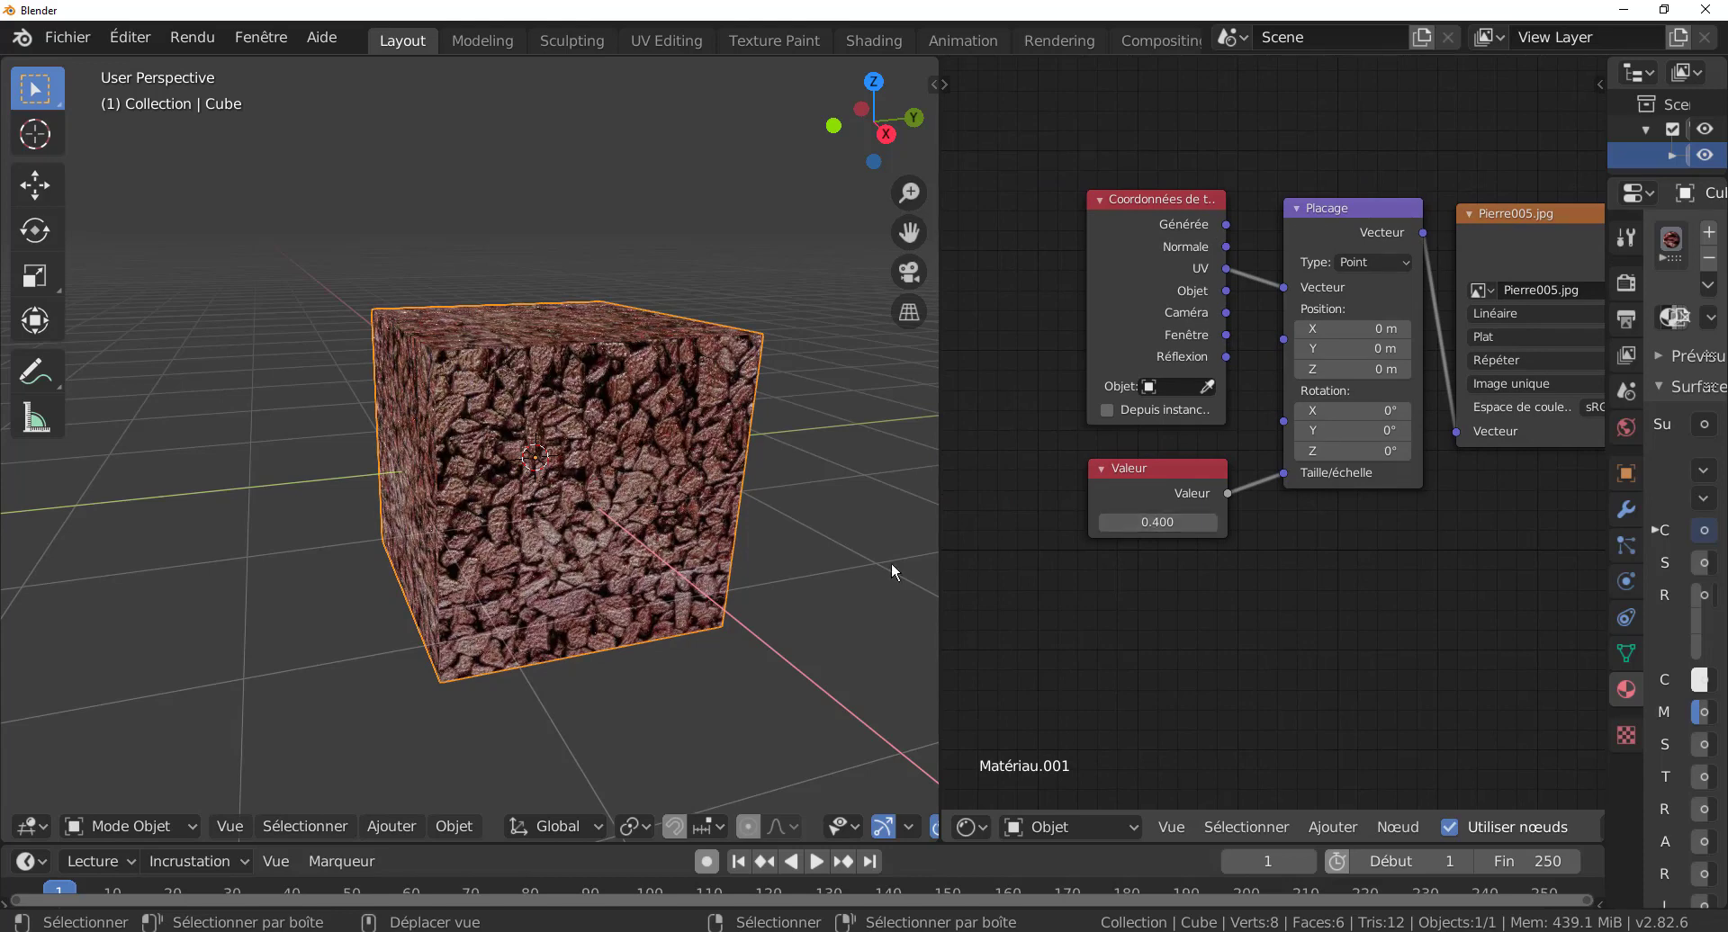
scroll(848, 570, up, 3)
scroll(847, 569, down, 1)
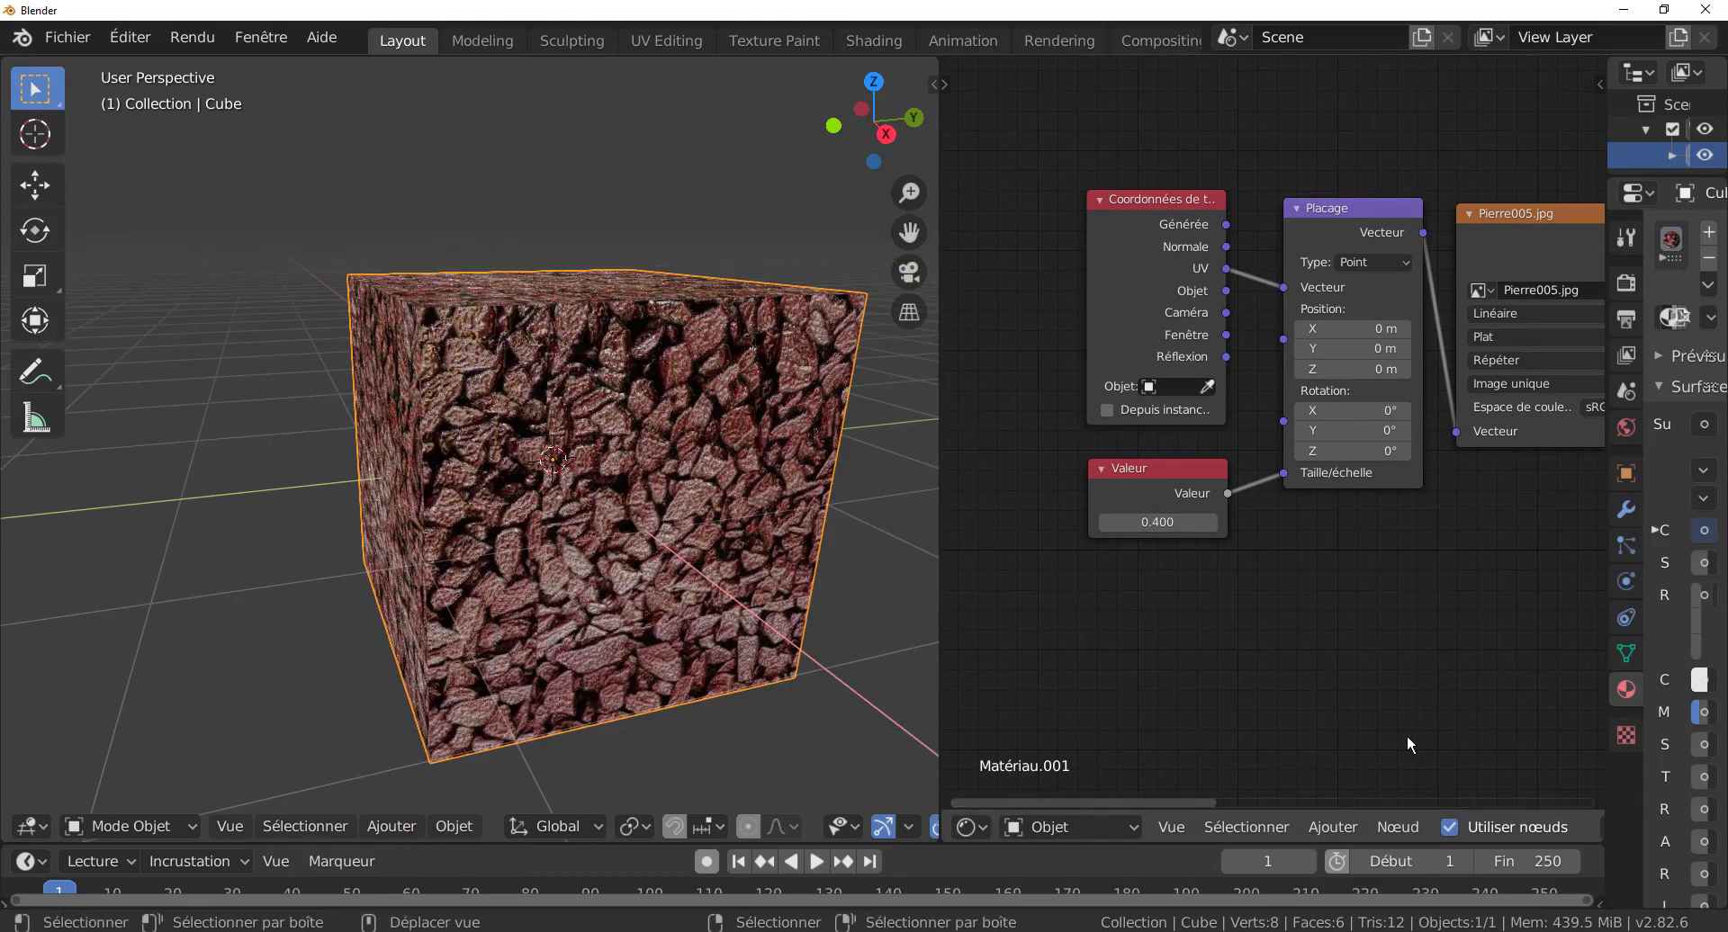
- Enter Edit Mode on the cube and select the single vertical face crossed by the green axis
scroll(1382, 671, down, 2)
middle_drag(1314, 645, 1166, 648)
mouse_move(624, 548)
middle_down()
mouse_move(659, 553)
mouse_move(660, 520)
mouse_move(586, 532)
mouse_move(623, 548)
middle_up()
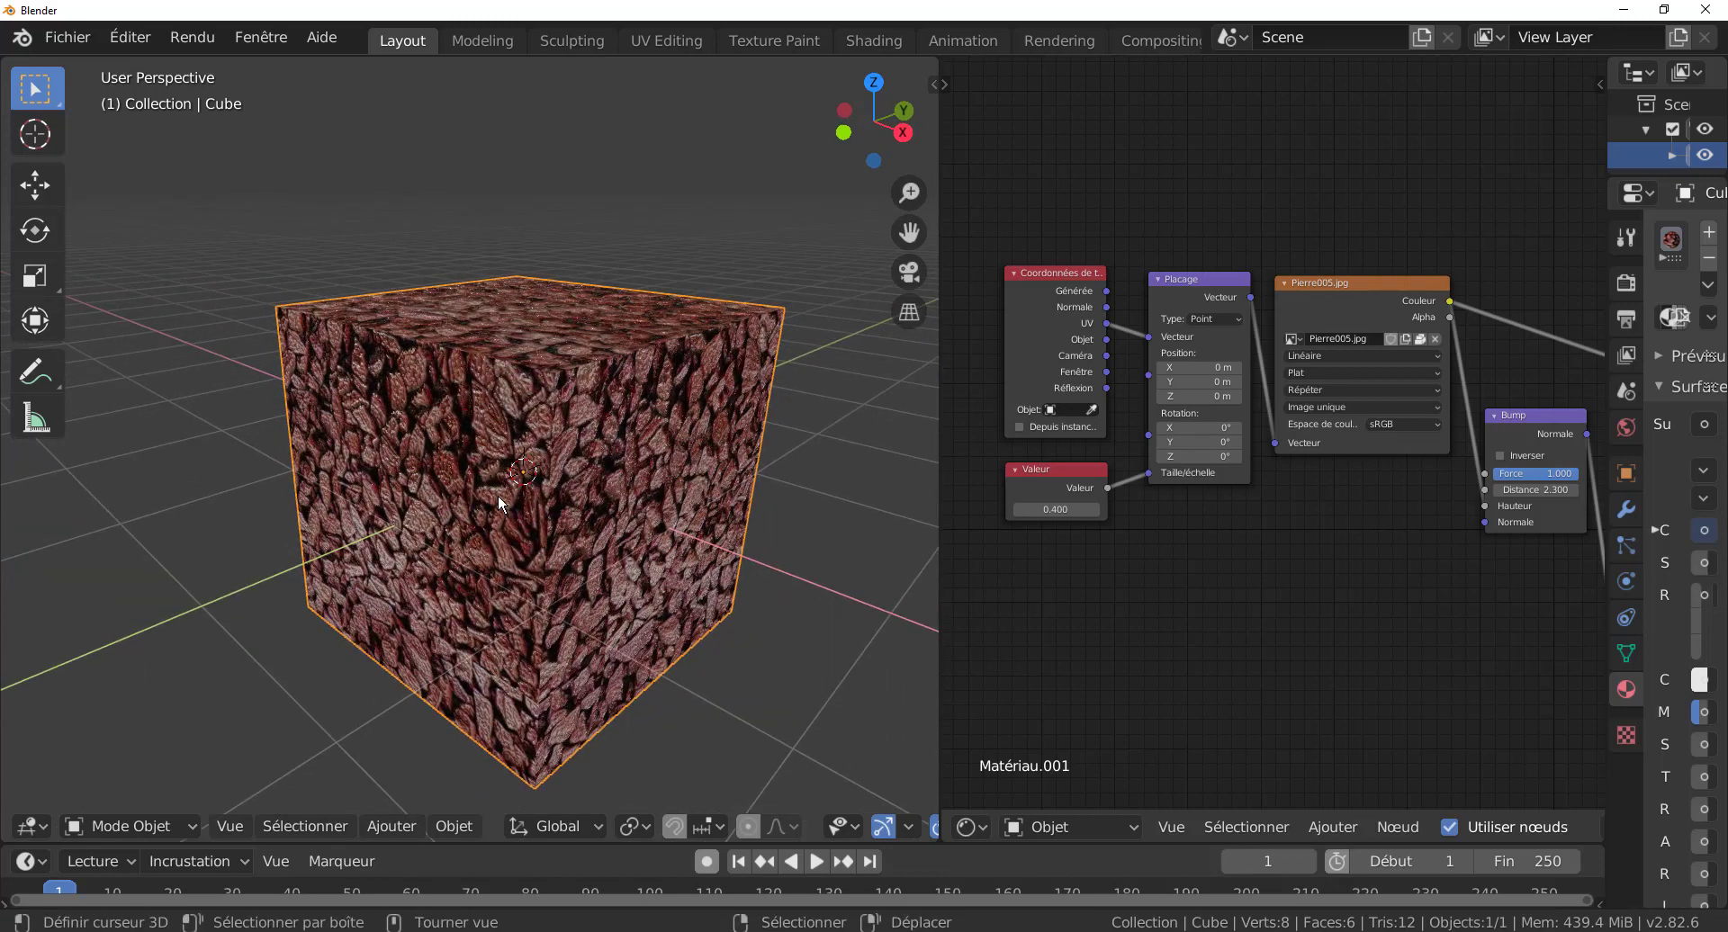
key(Tab)
click(438, 478)
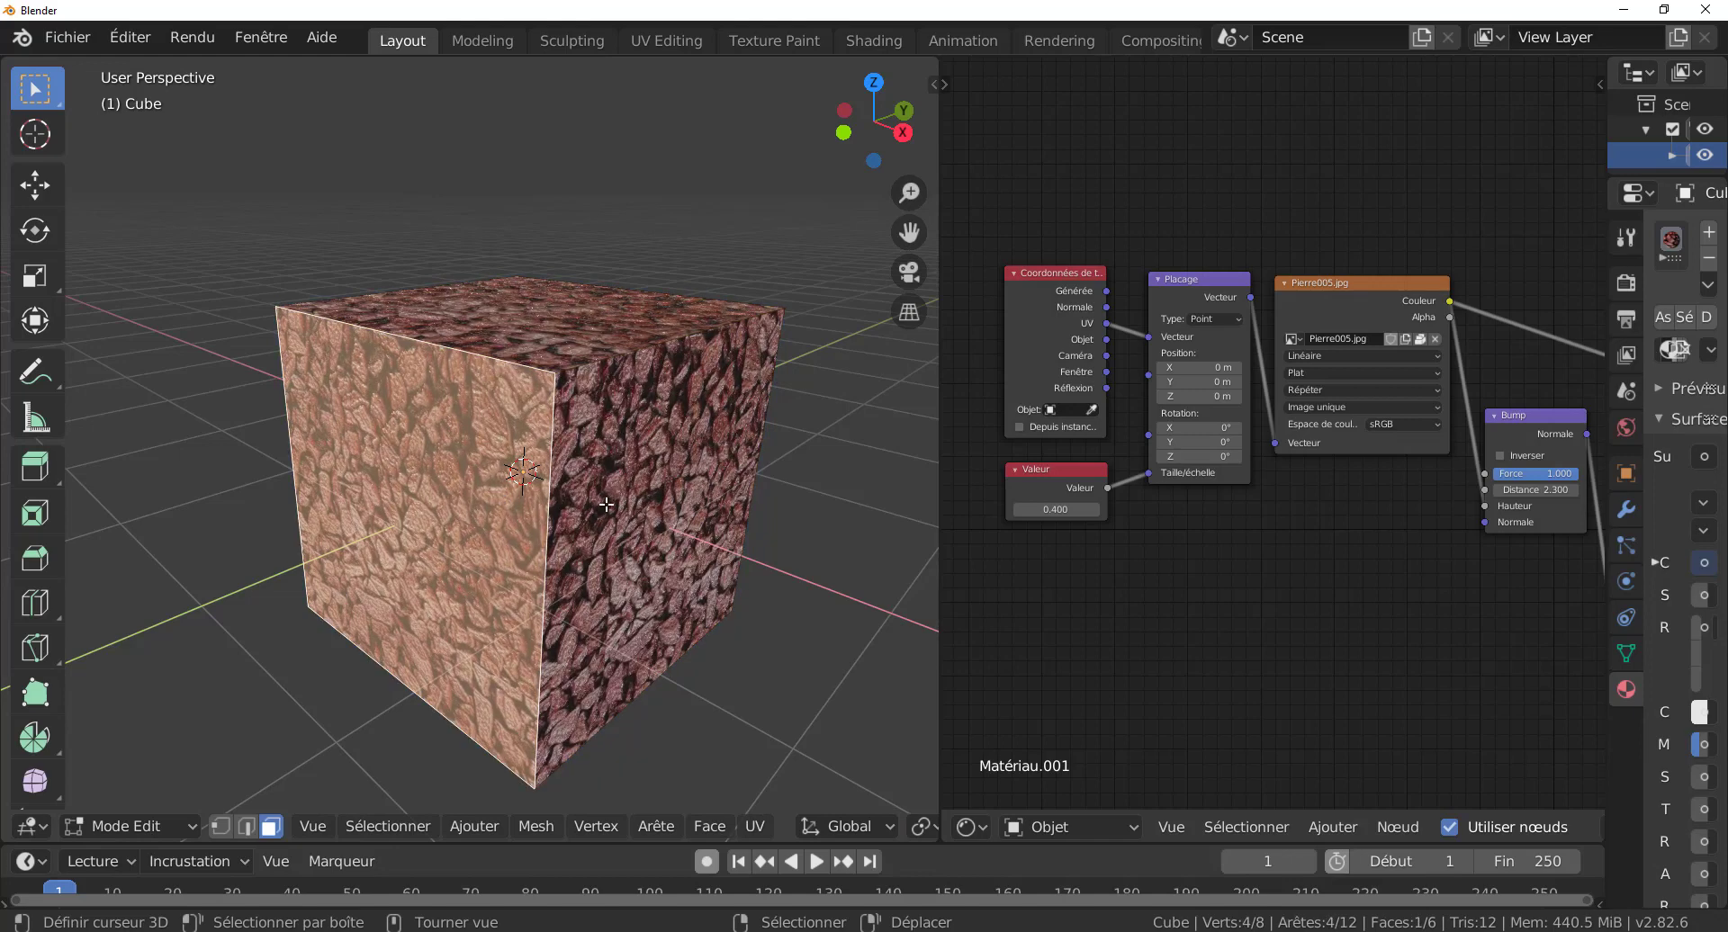
scroll(437, 478, down, 3)
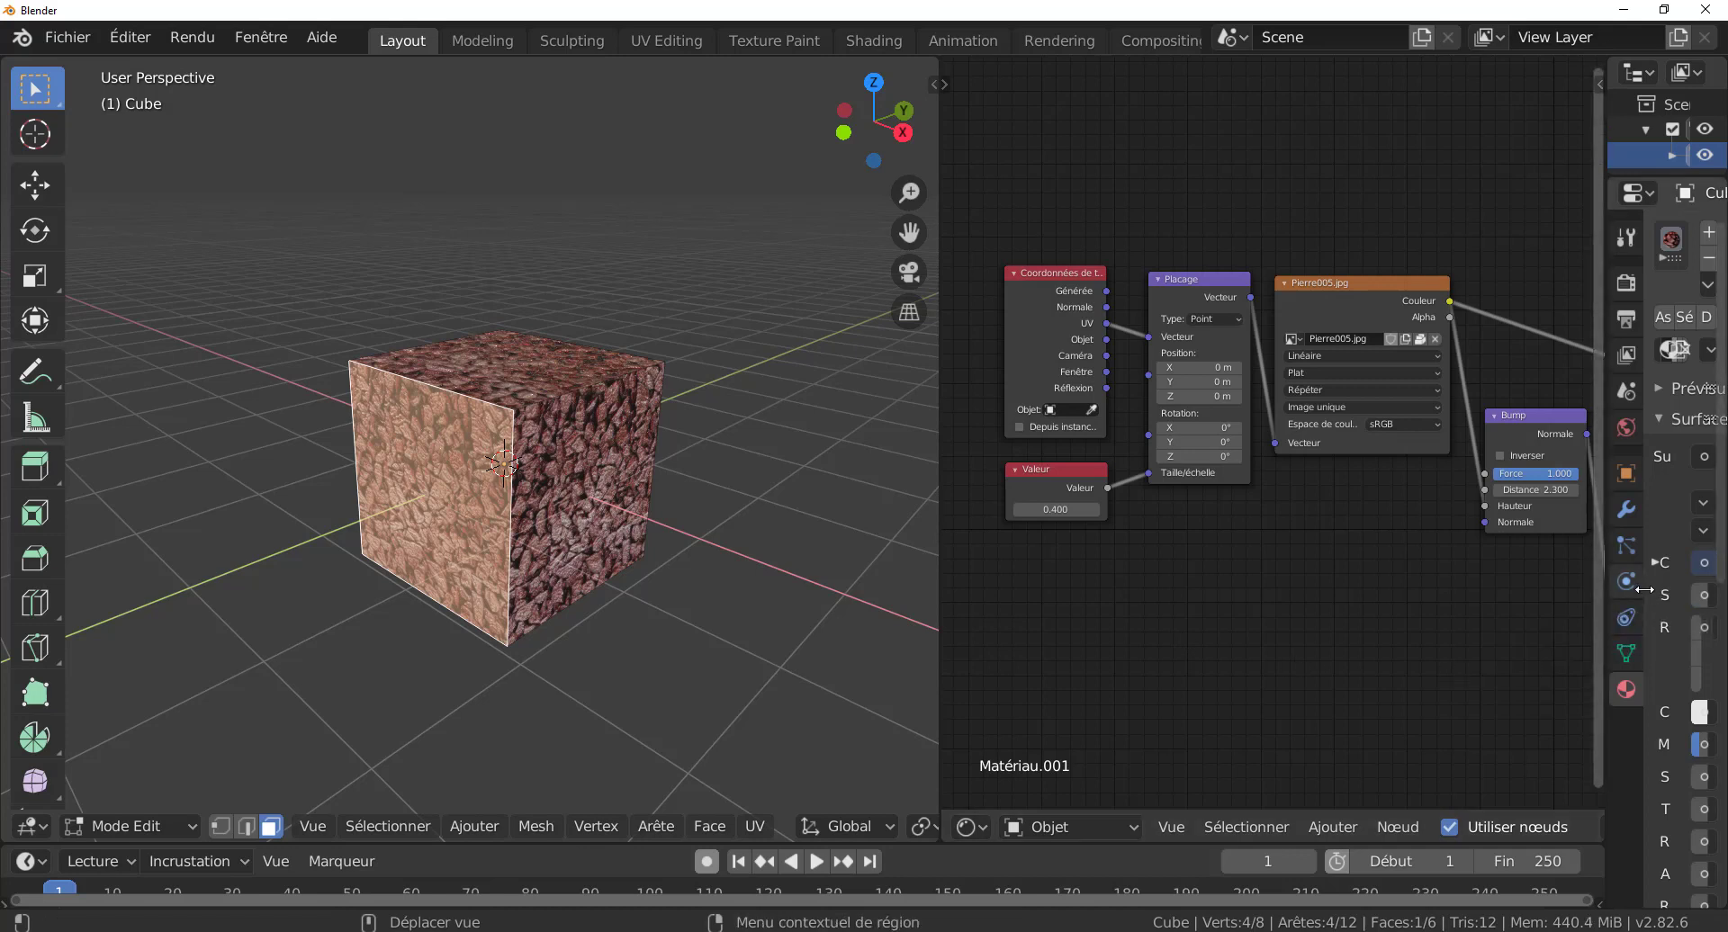
- Add a second material slot to the cube with a new material and give it a light orange base colour, hue 0.063 and saturation 0.444
drag(1644, 589, 1283, 585)
drag(1593, 579, 1607, 571)
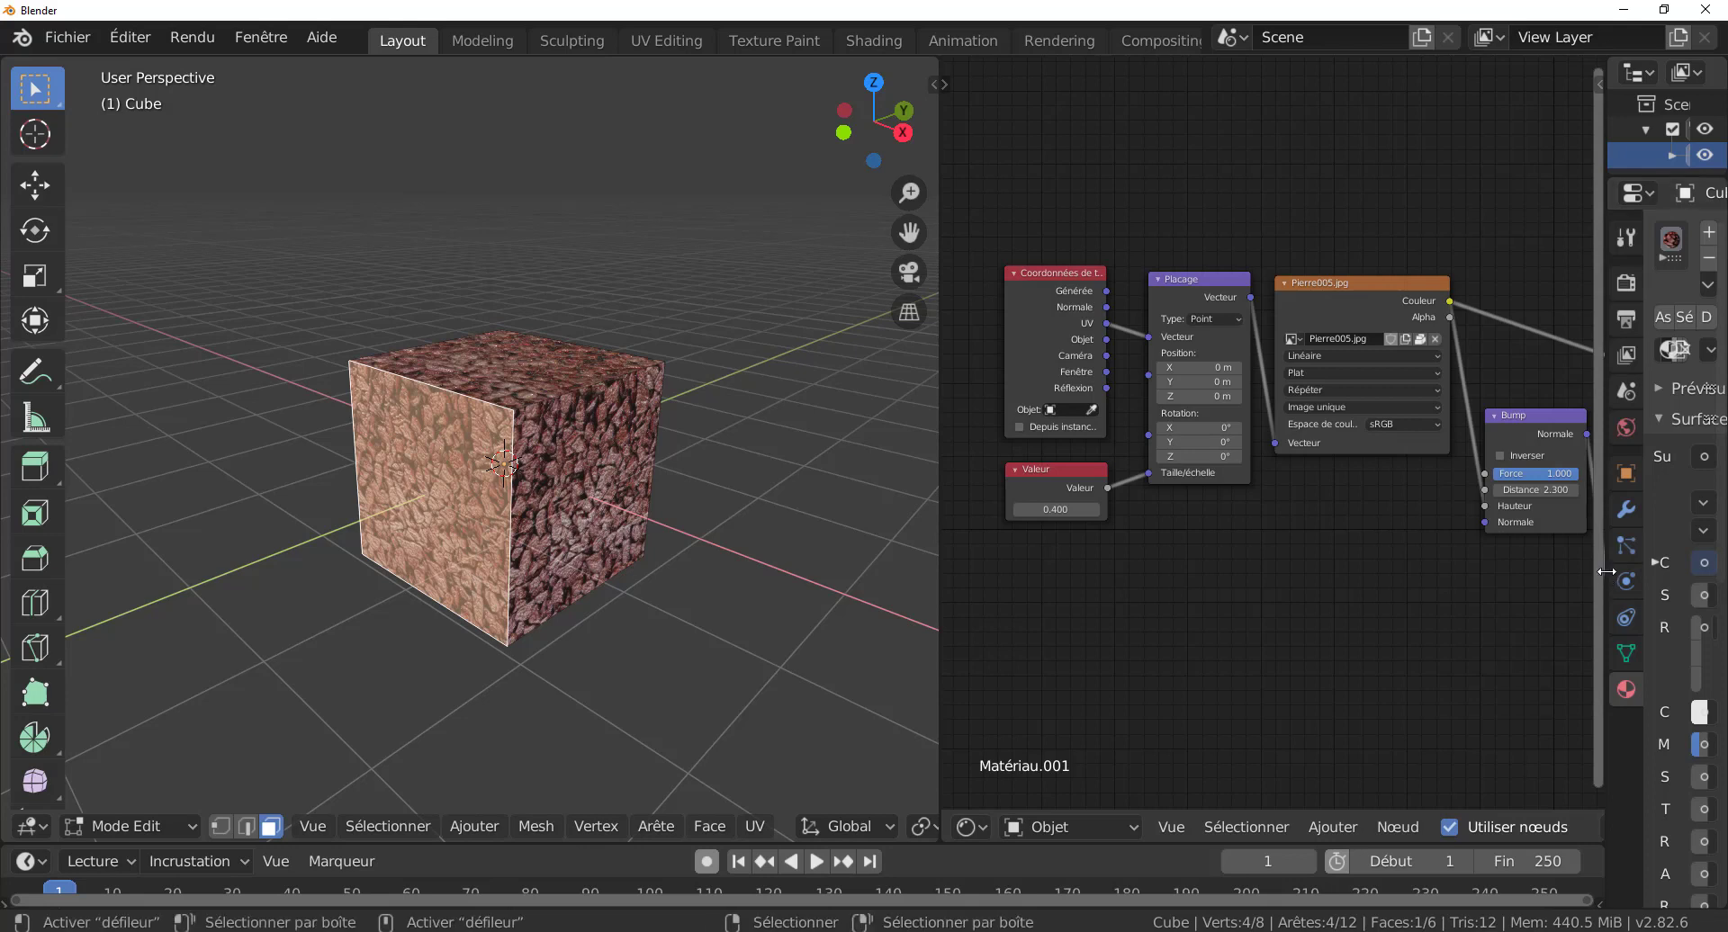
drag(1606, 569, 1137, 595)
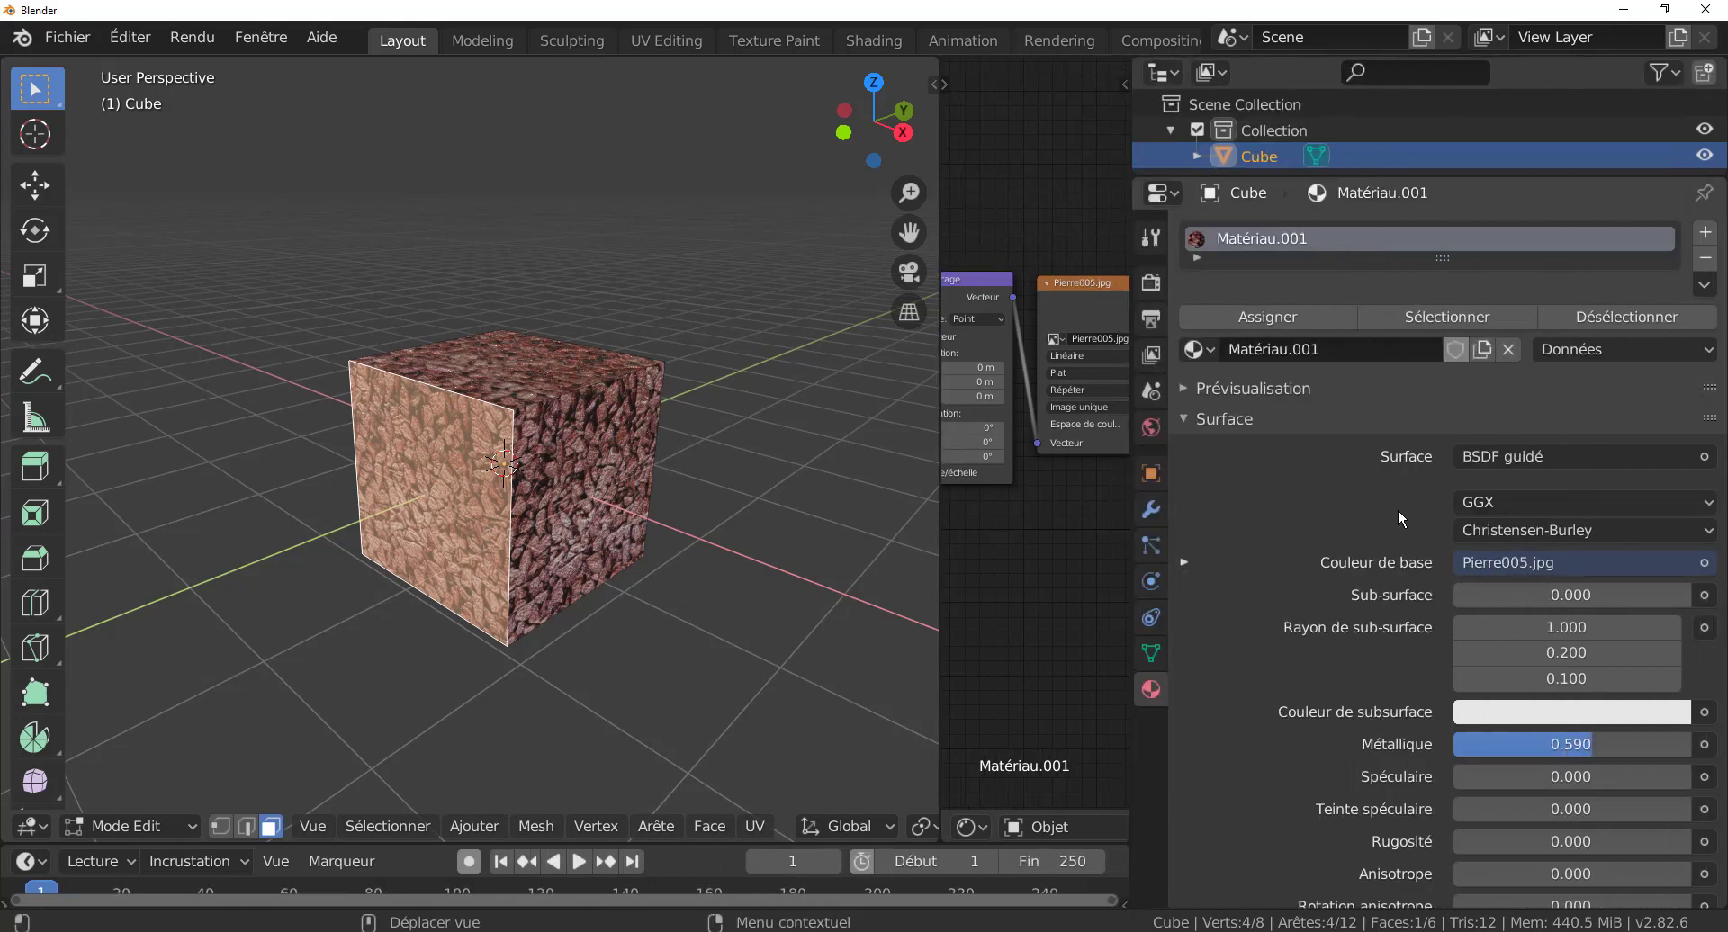
click(1706, 234)
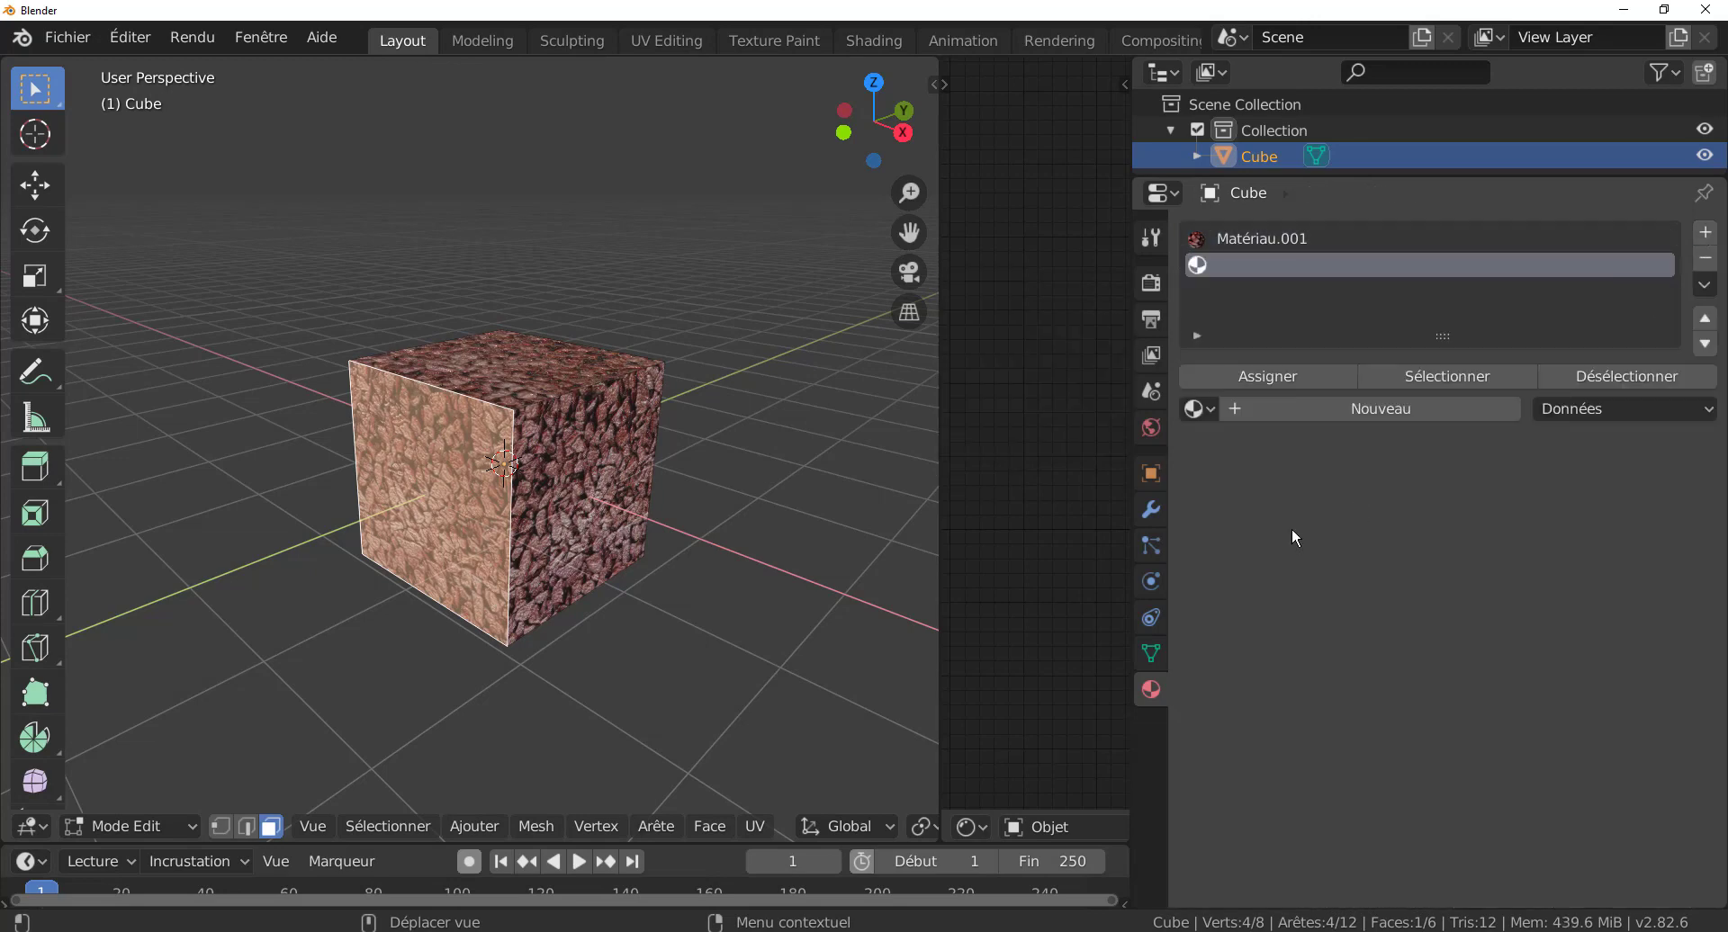
click(1419, 414)
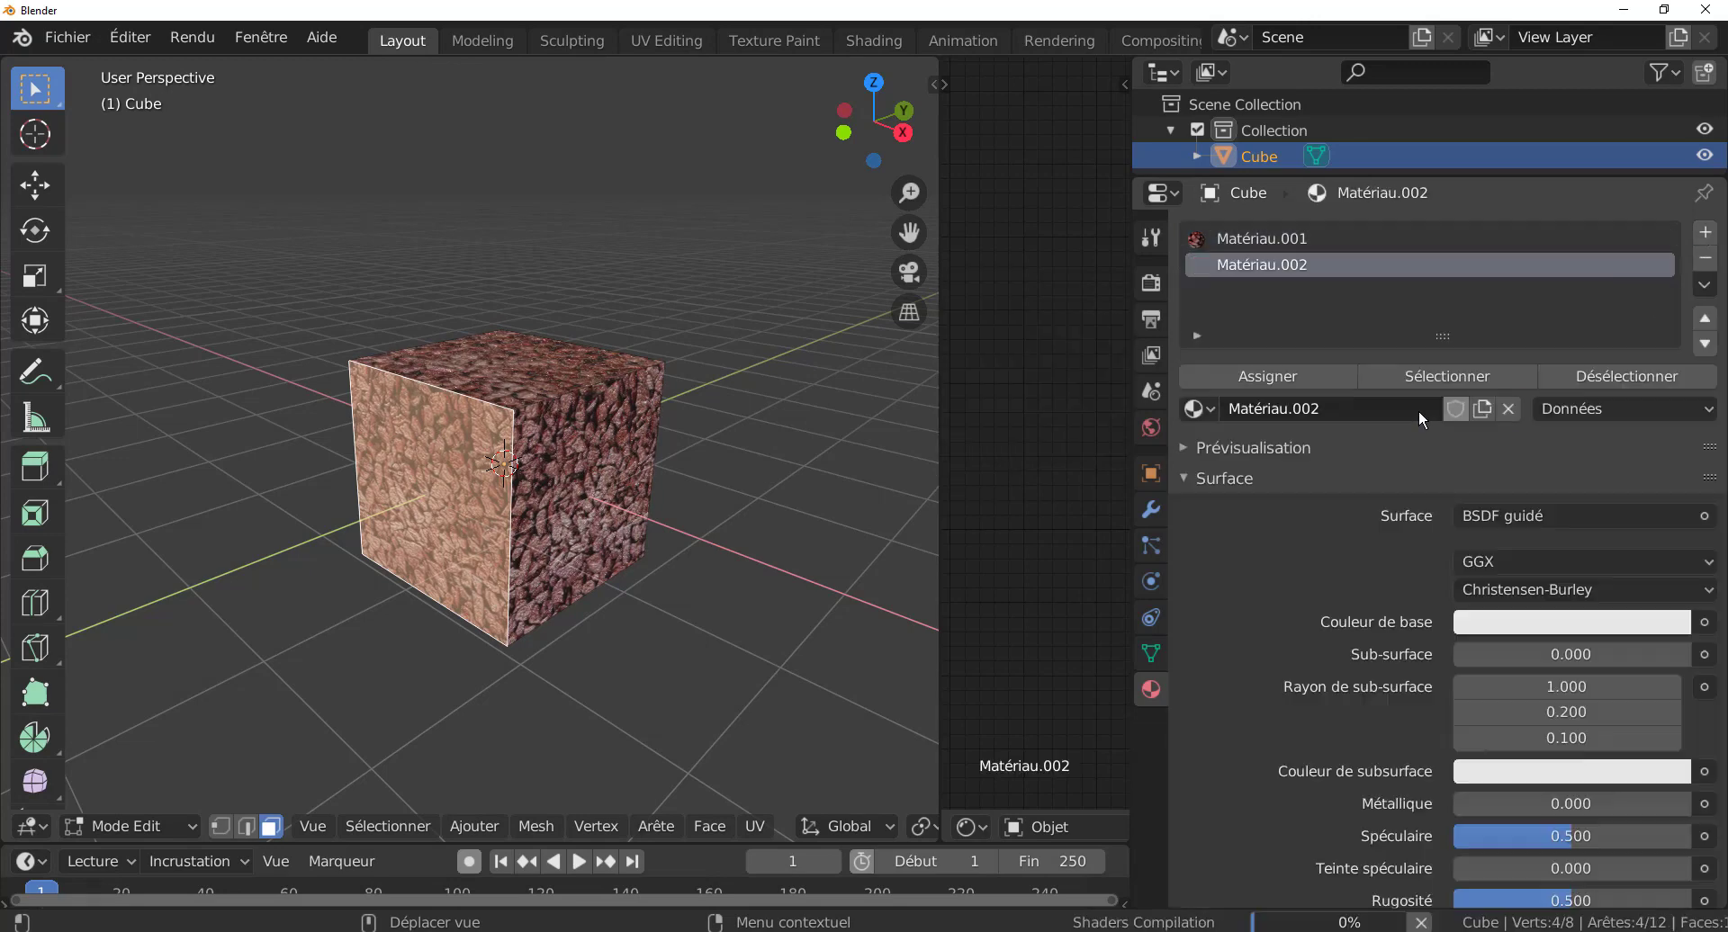
click(1580, 623)
drag(1559, 425, 1539, 383)
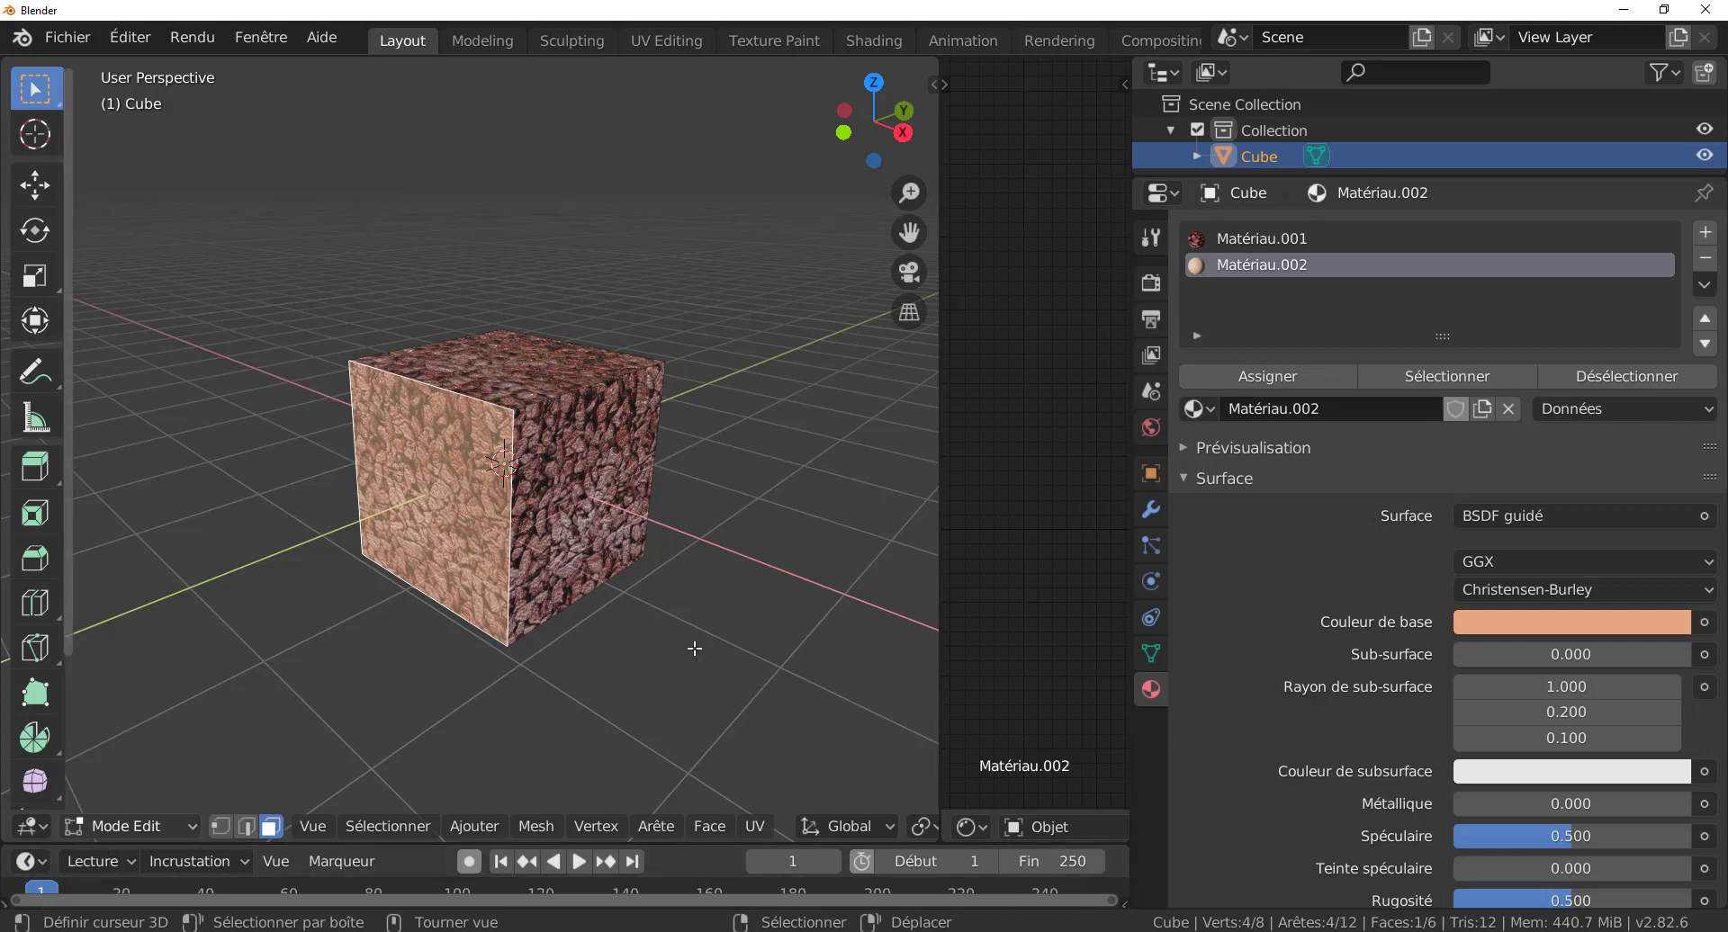
- Assign the new orange material to the selected face and check that side of the cube
click(1281, 378)
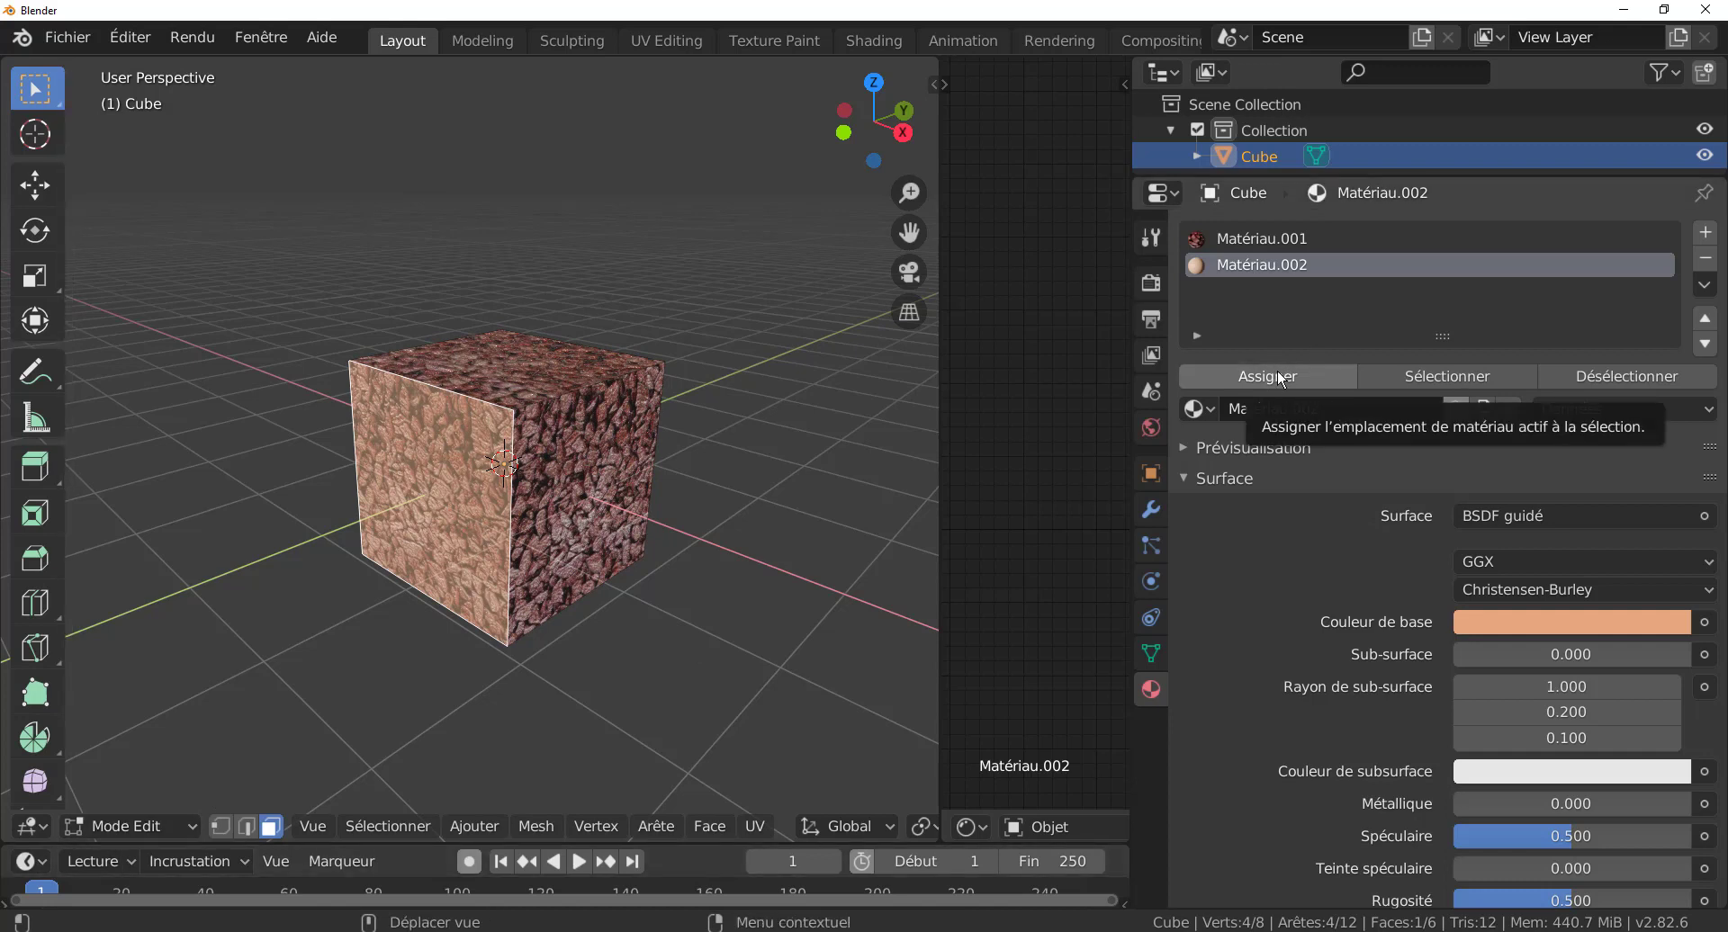
click(1281, 379)
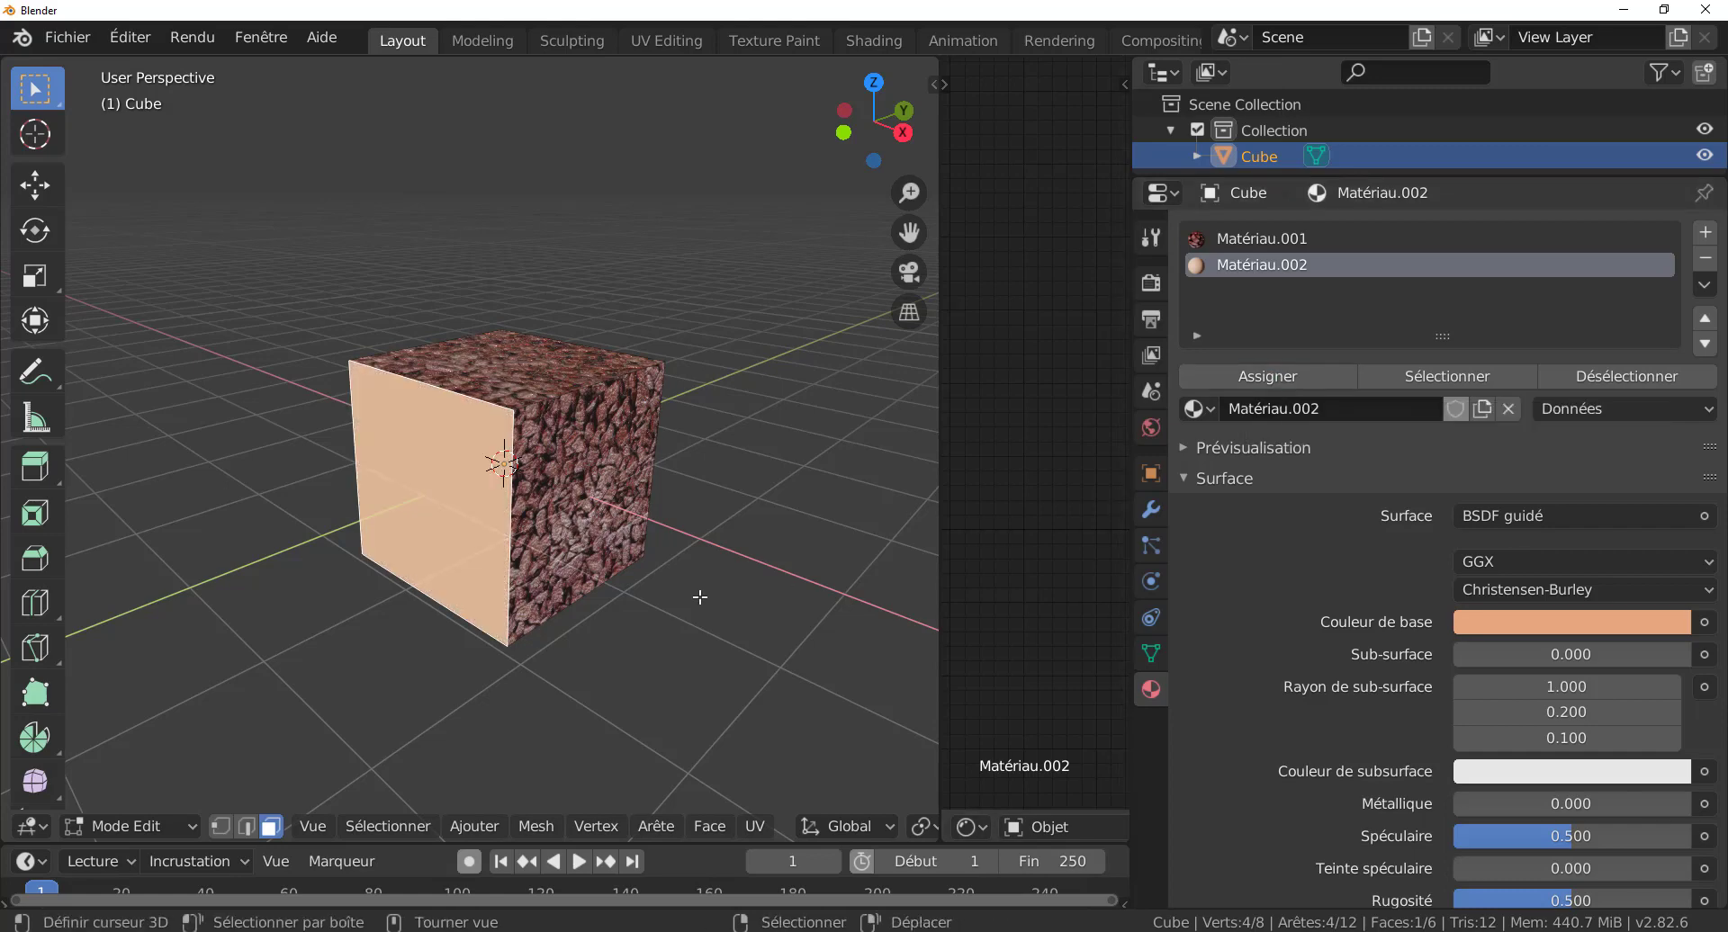
middle_drag(699, 596, 532, 458)
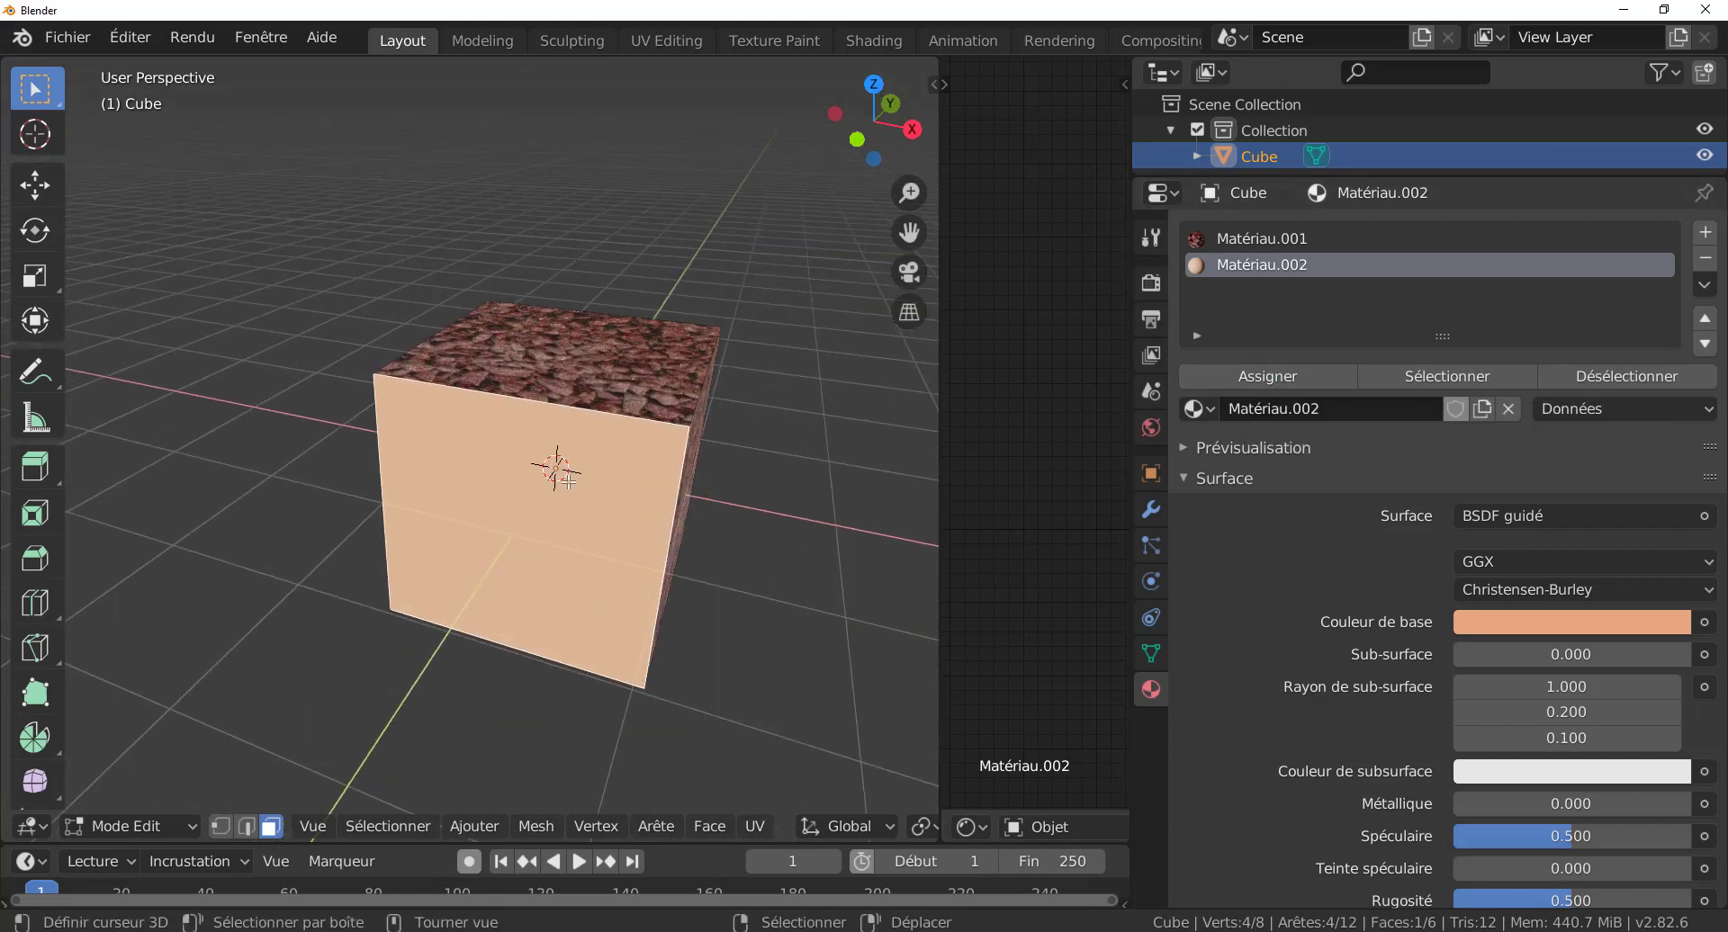
- Change the base colour of Matériau.002 to purple and view the face from another angle
click(1512, 622)
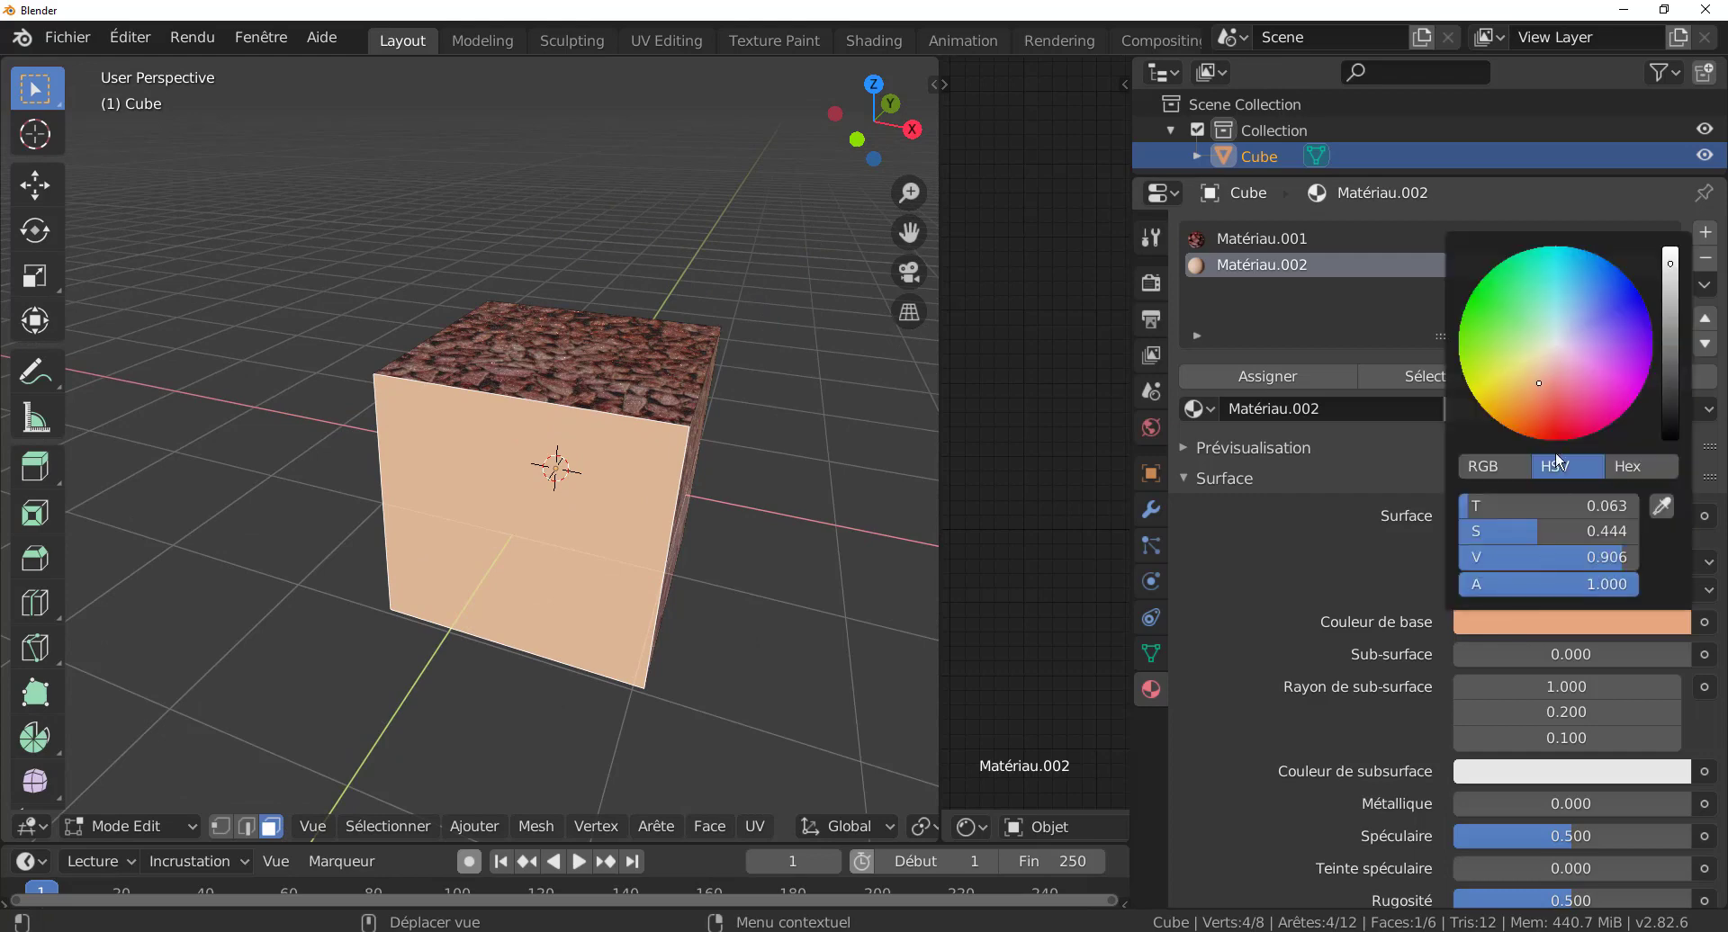
drag(1530, 405, 1618, 340)
middle_drag(629, 464, 476, 539)
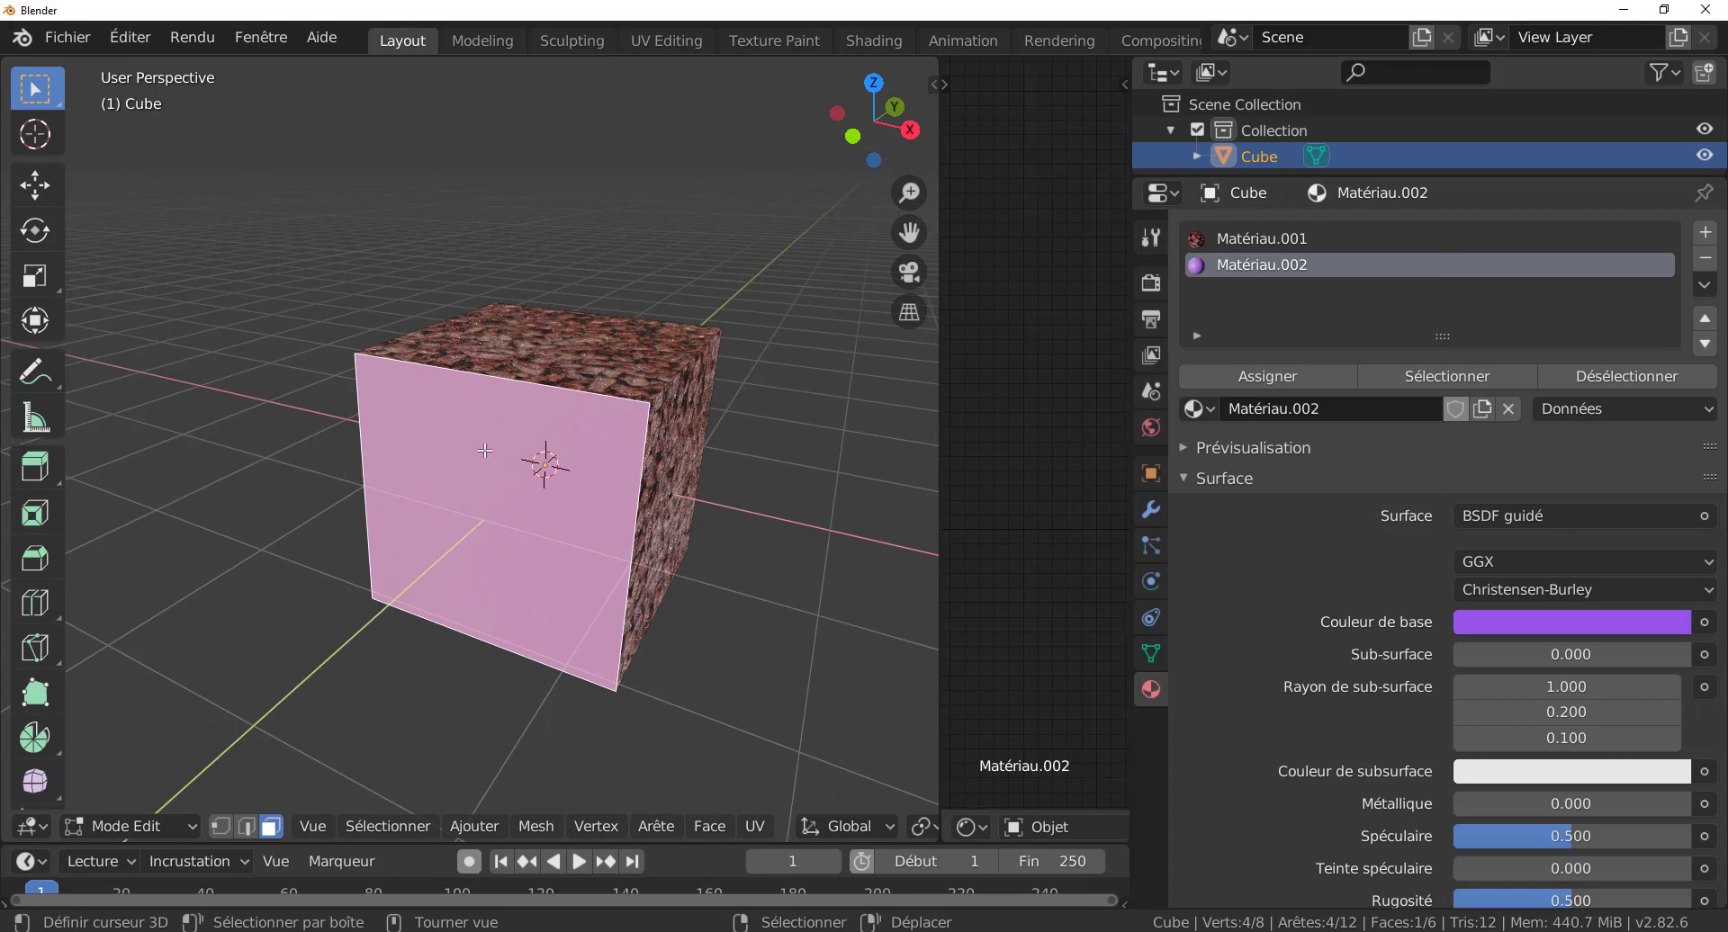
- Subdivide the purple face into four and select only its upper quarter next to the adjoining stone side
key(q)
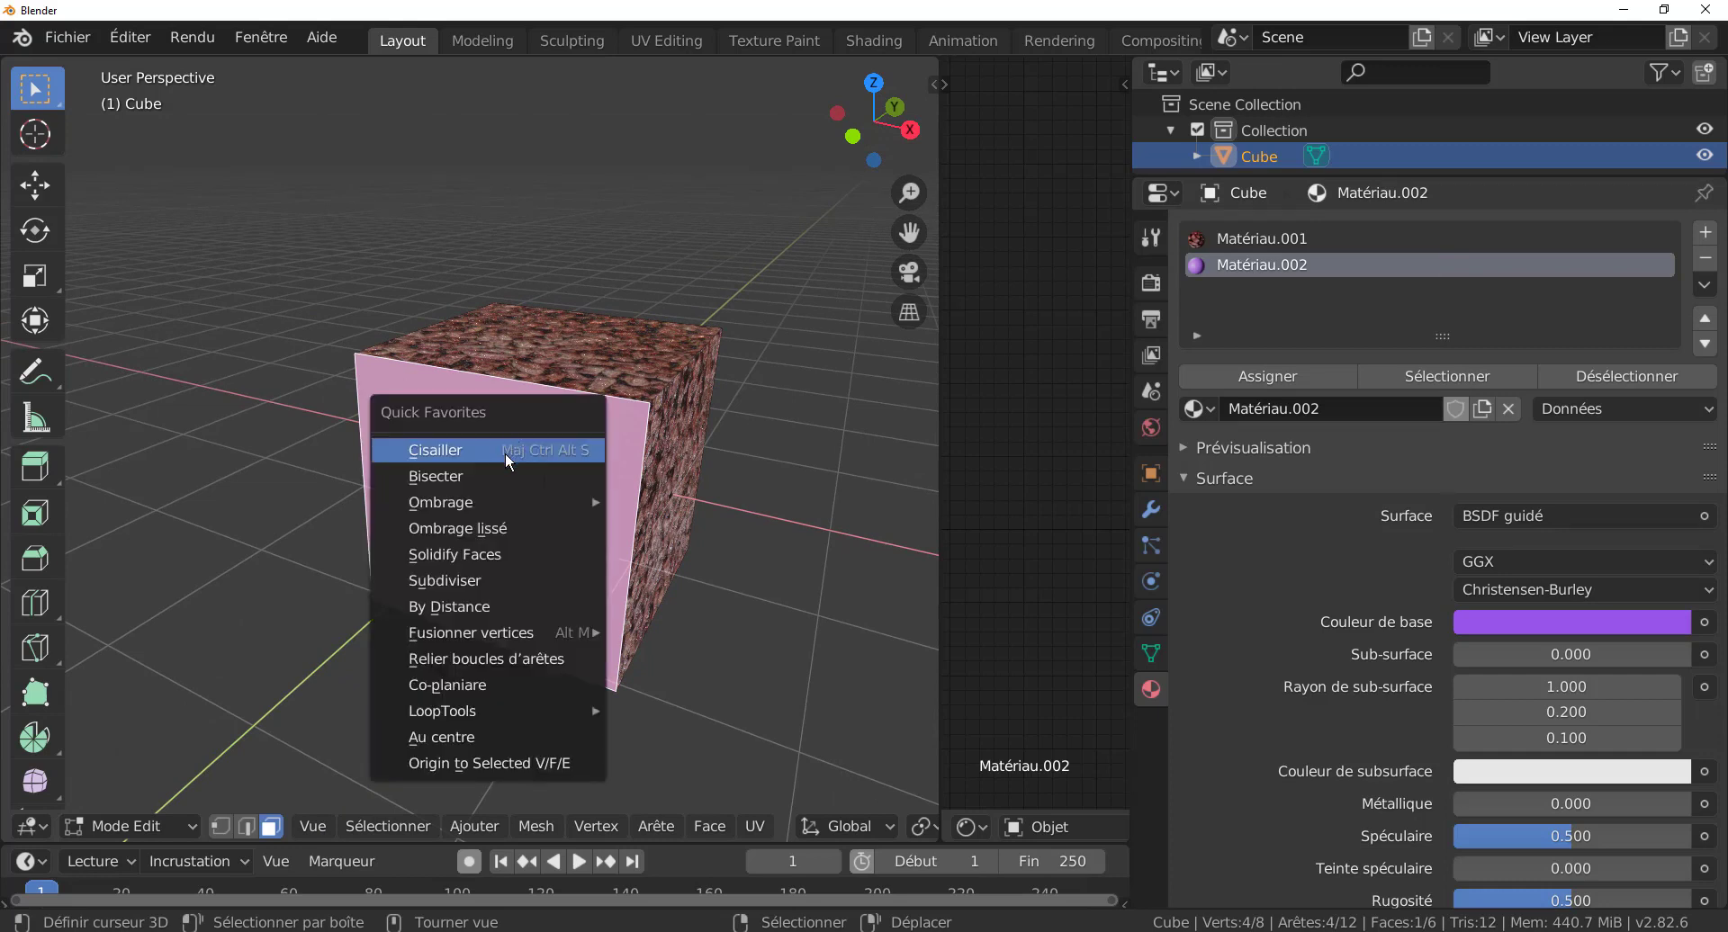
click(474, 580)
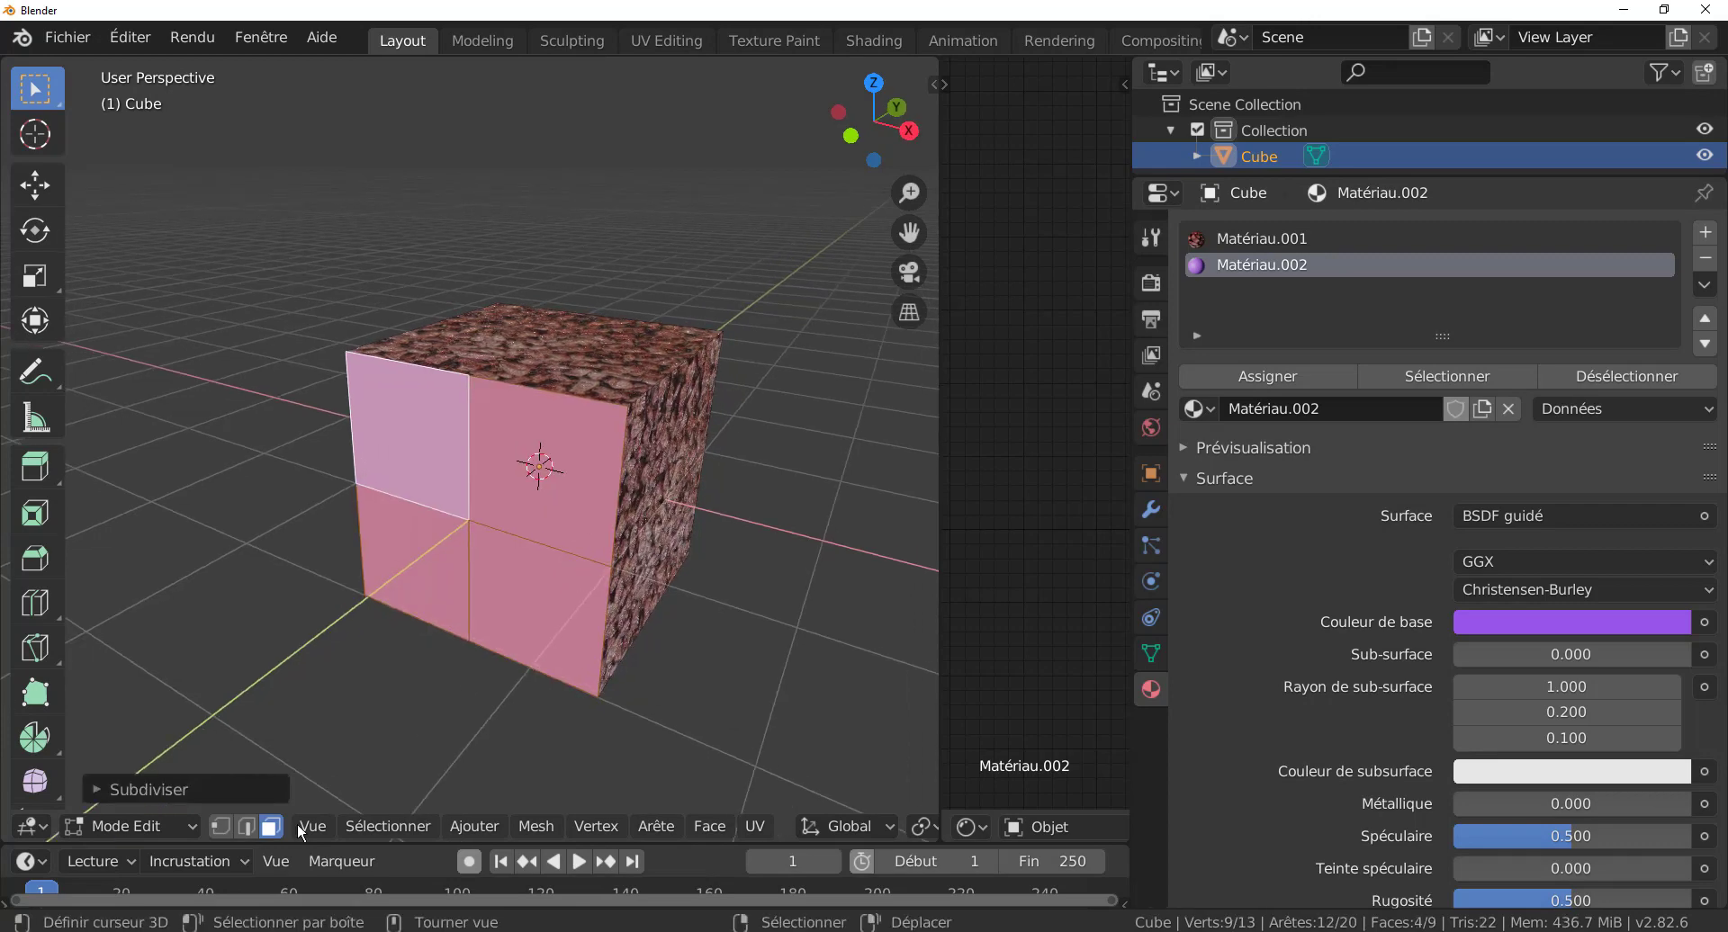
click(518, 494)
middle_drag(735, 589, 666, 596)
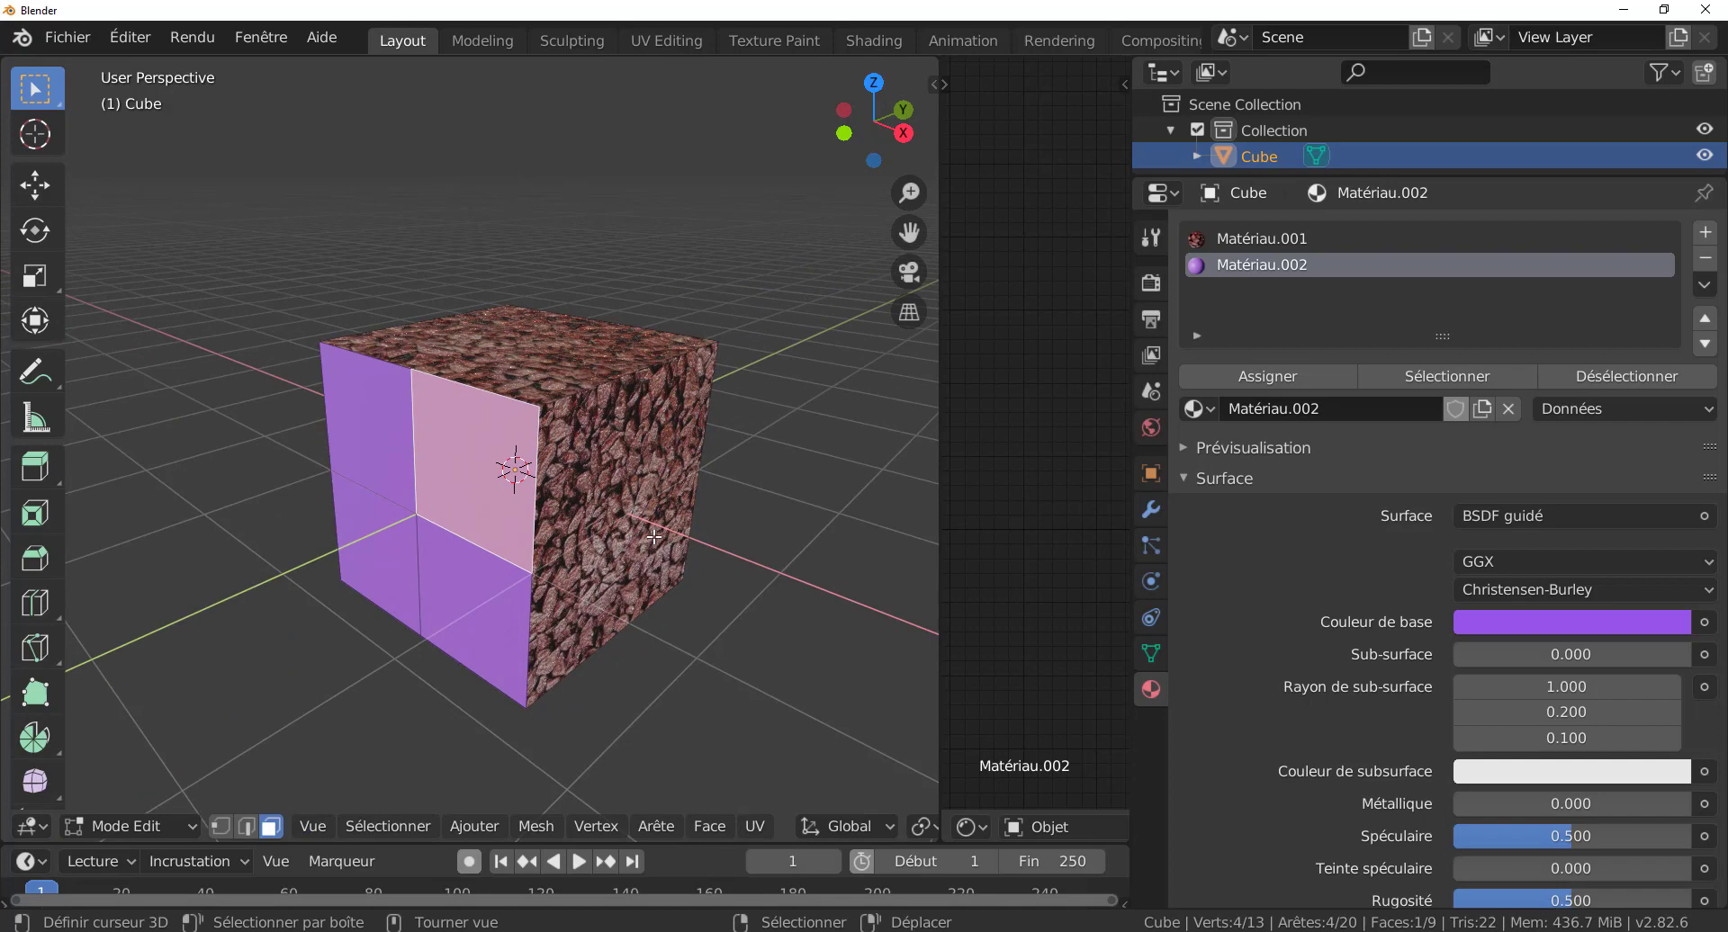
- Add a third material slot with a new material and use an Image Texture as its base colour, with the node editor widened
click(1706, 233)
click(1447, 410)
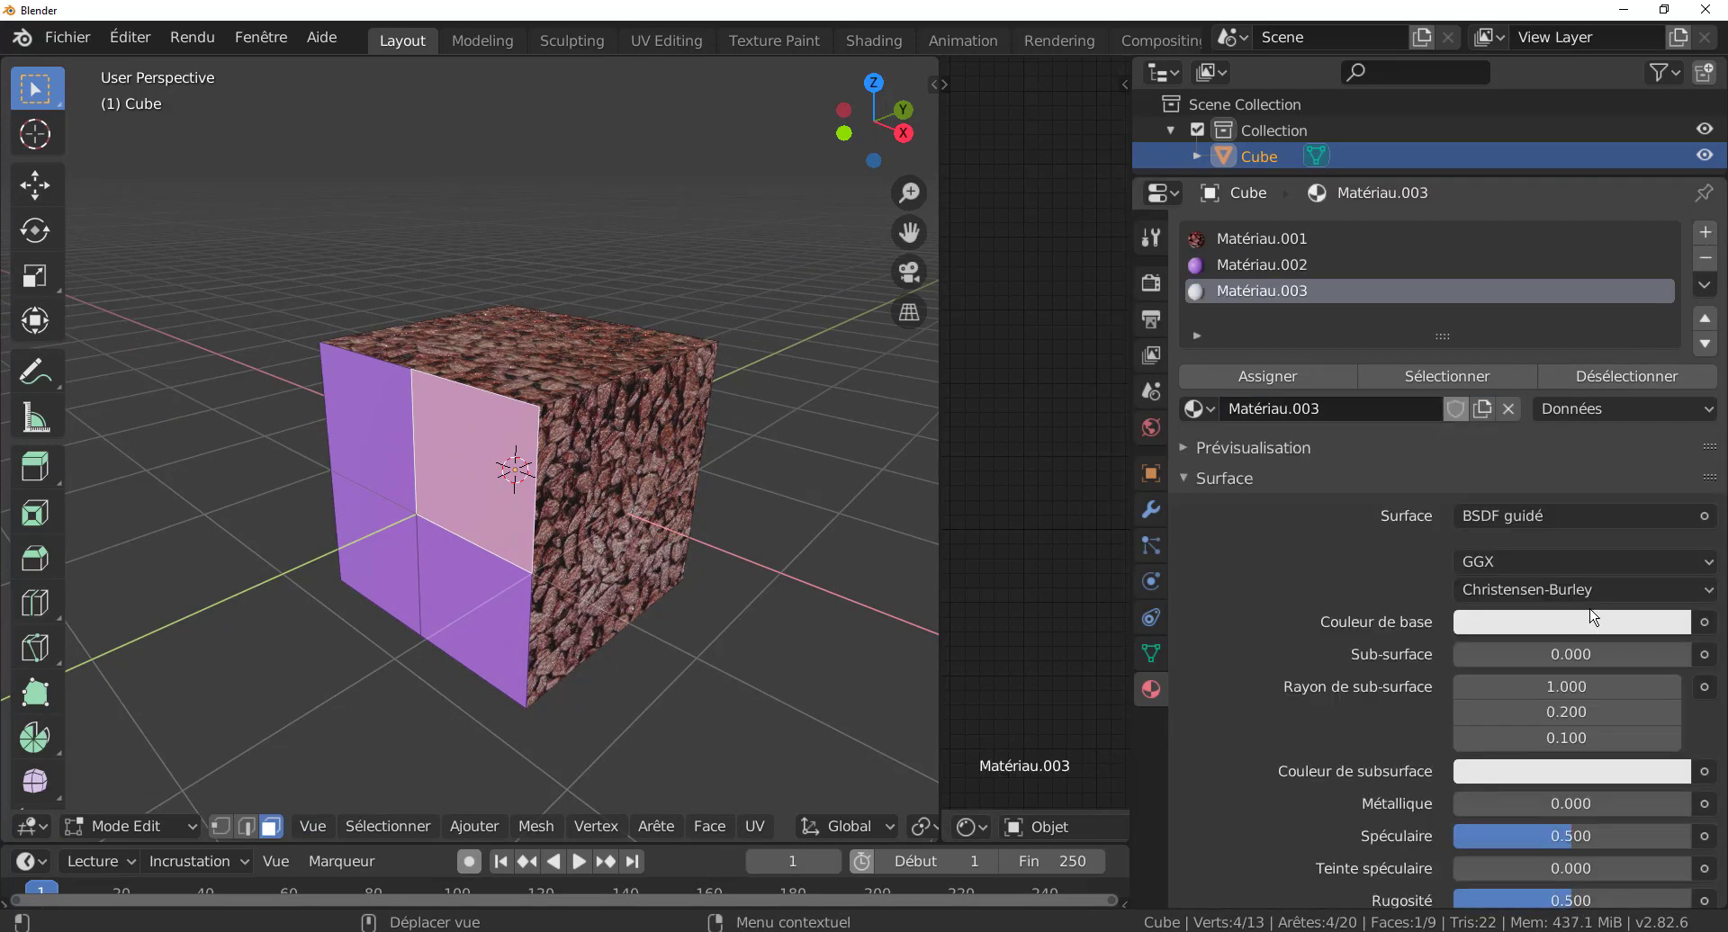
click(1705, 623)
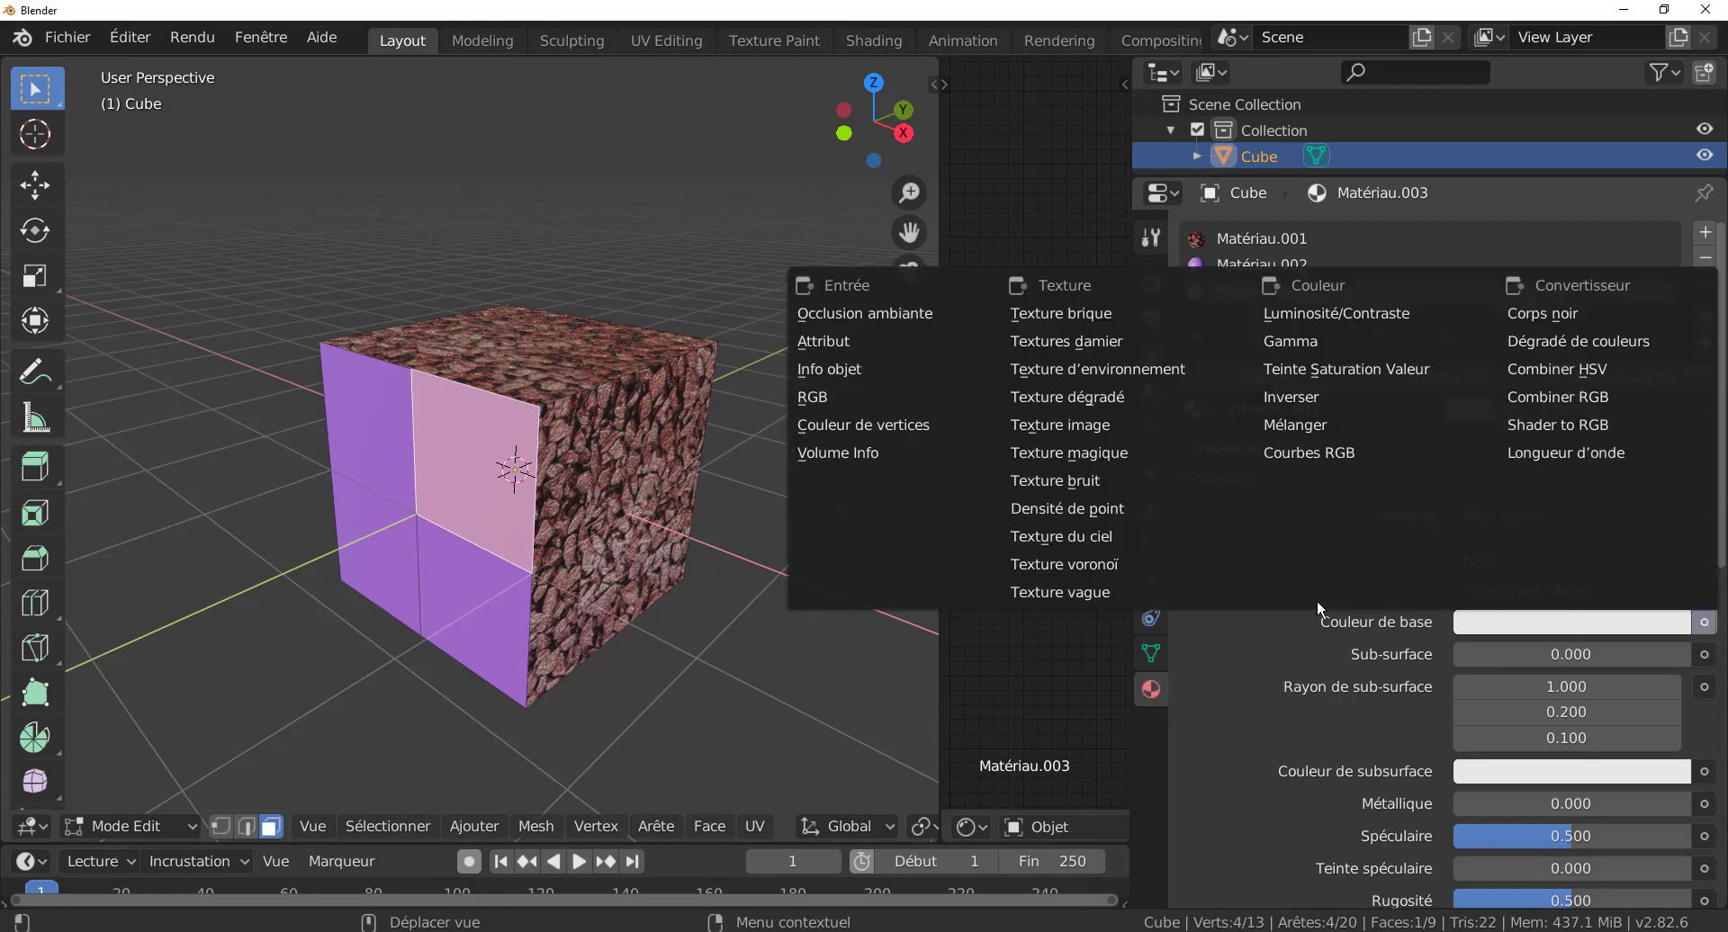
click(1078, 423)
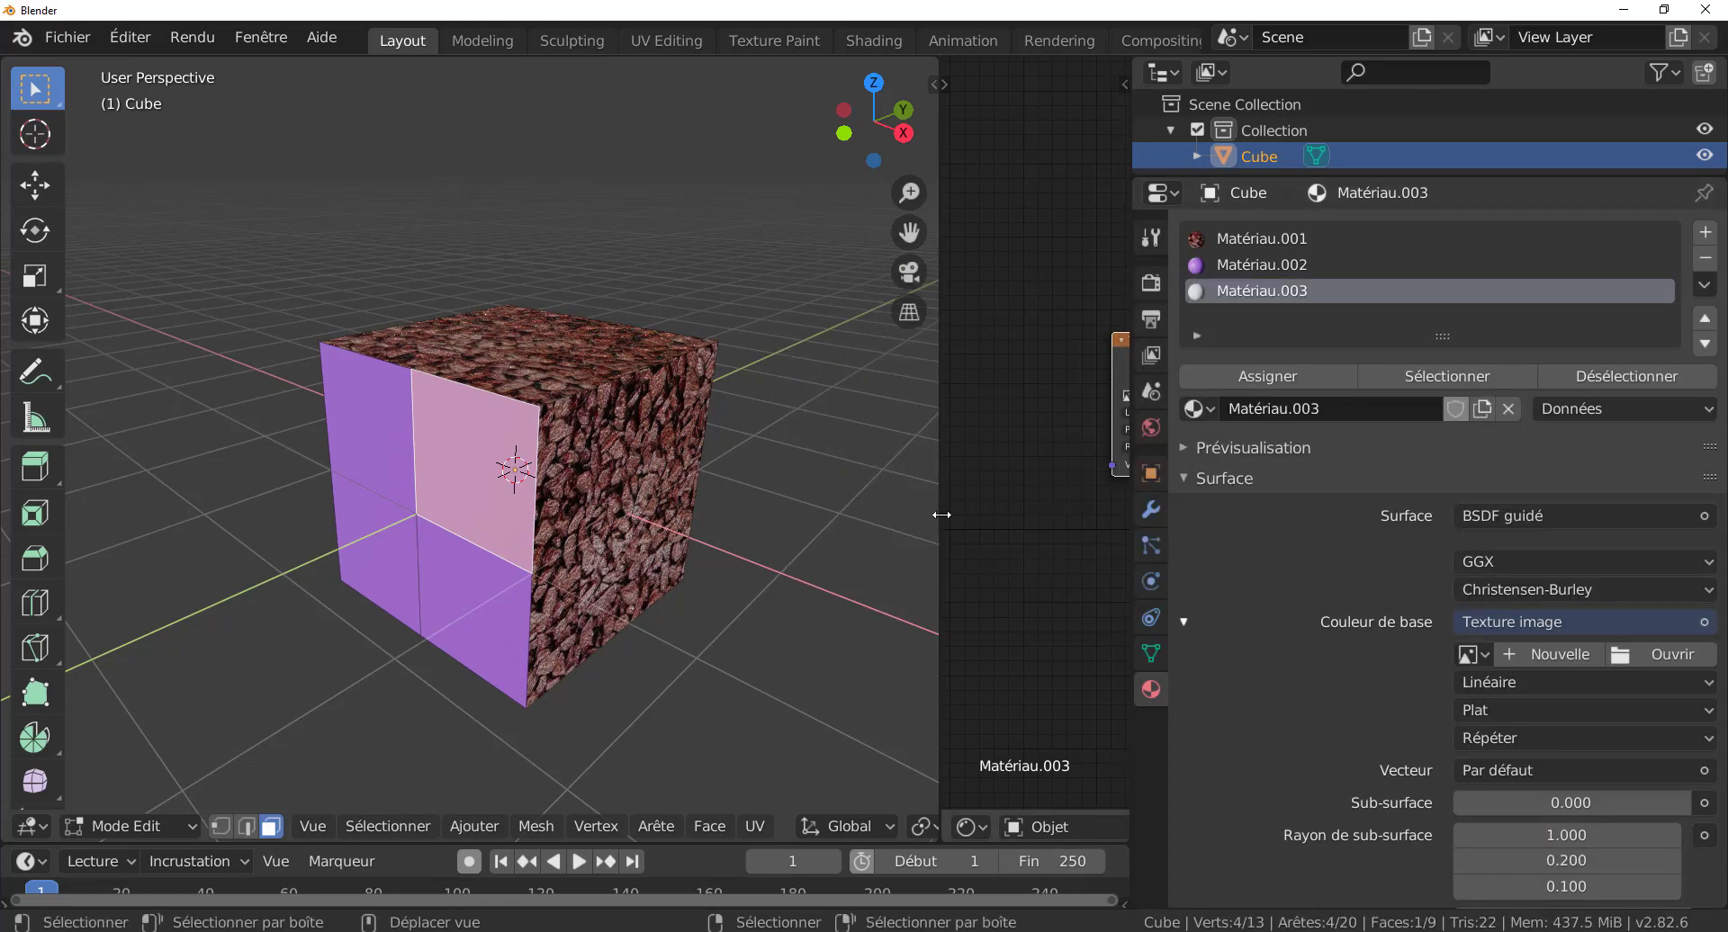
drag(939, 518, 839, 519)
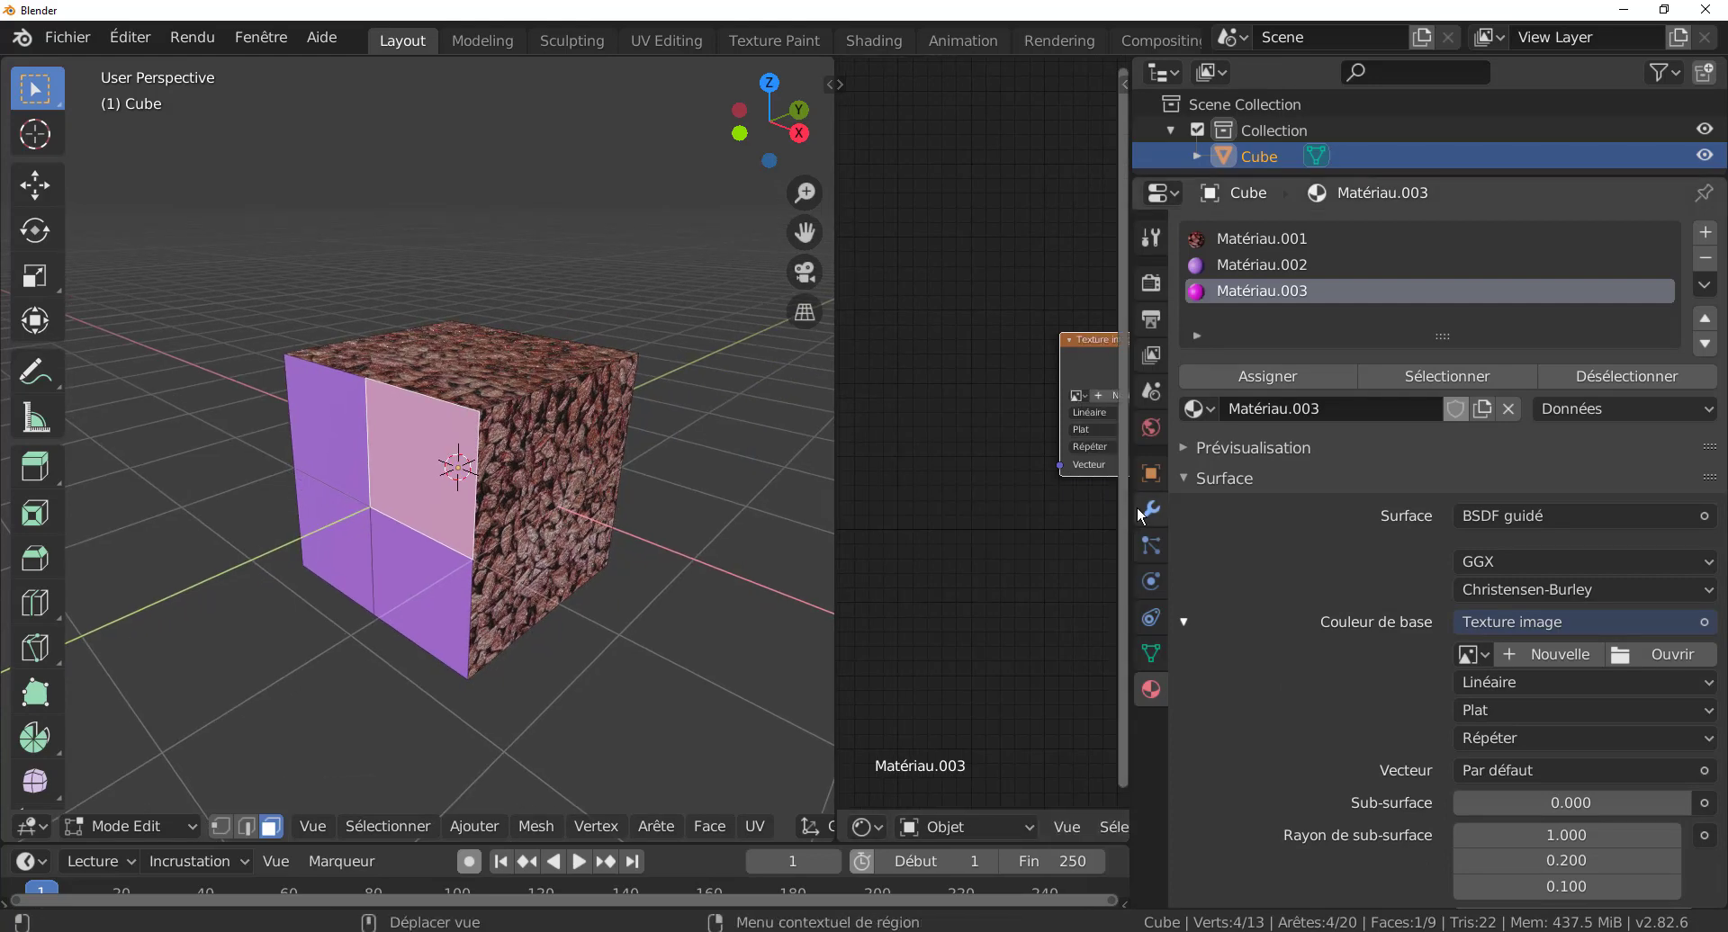
- Widen the node editor and load SolTerreHerbe005.jpg from the Herbe Sol Terre folder into Matériau.003's image texture node
drag(1131, 506, 1395, 508)
middle_drag(1232, 531, 987, 527)
click(1048, 382)
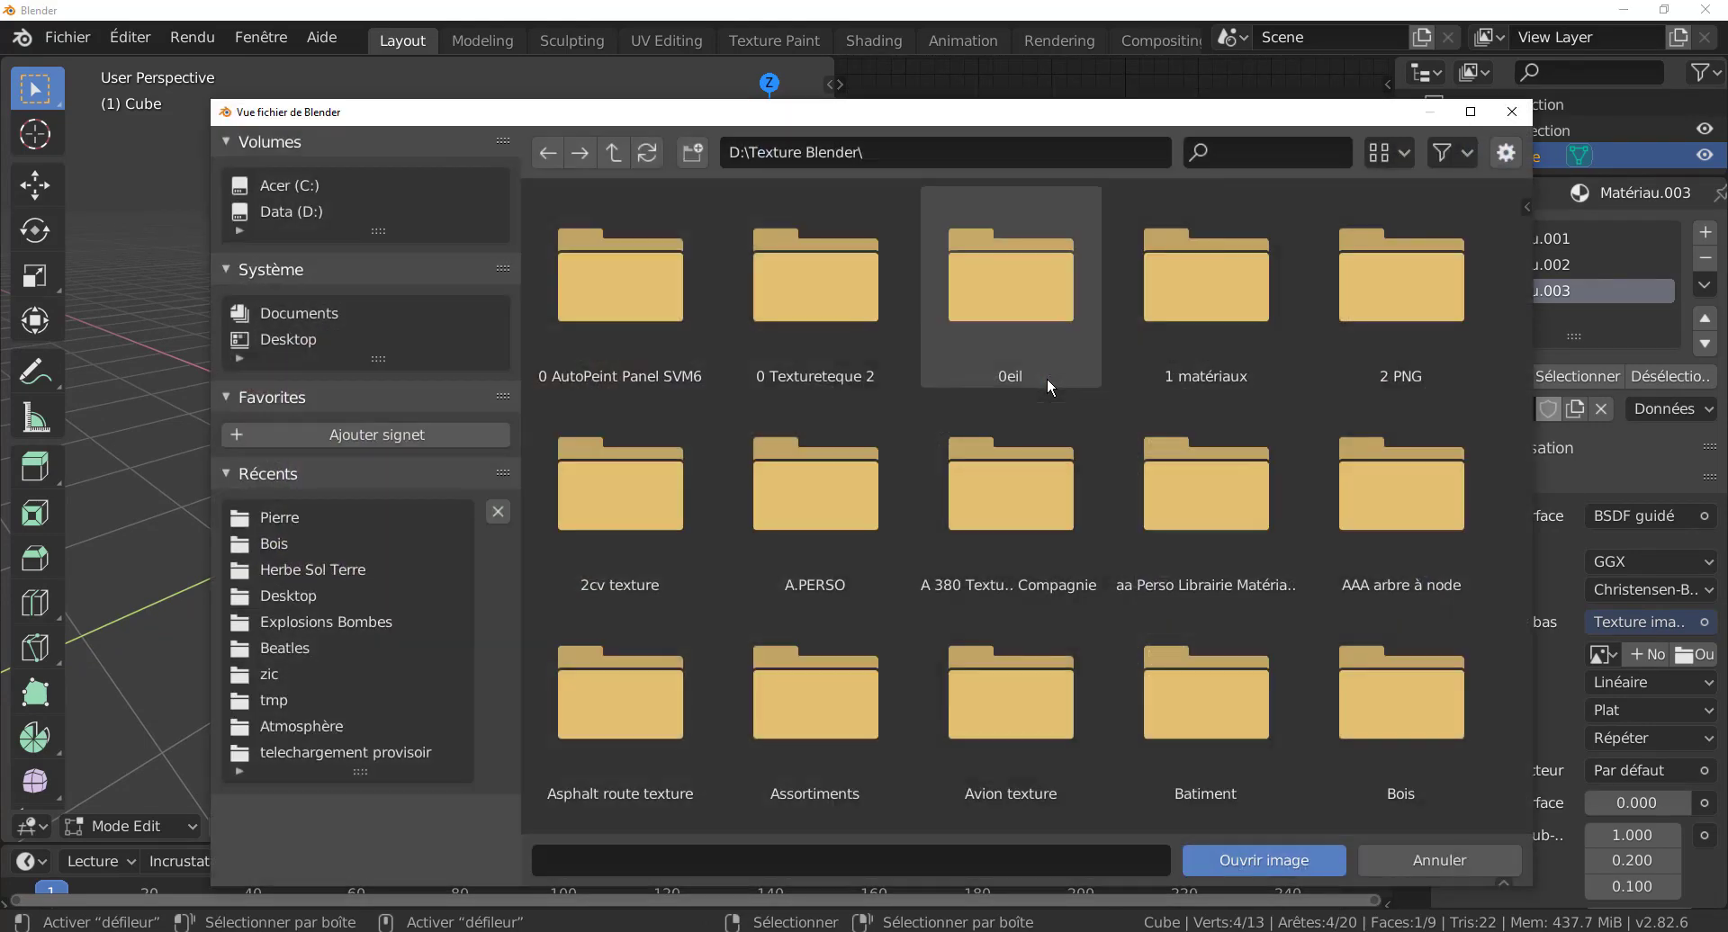
click(280, 571)
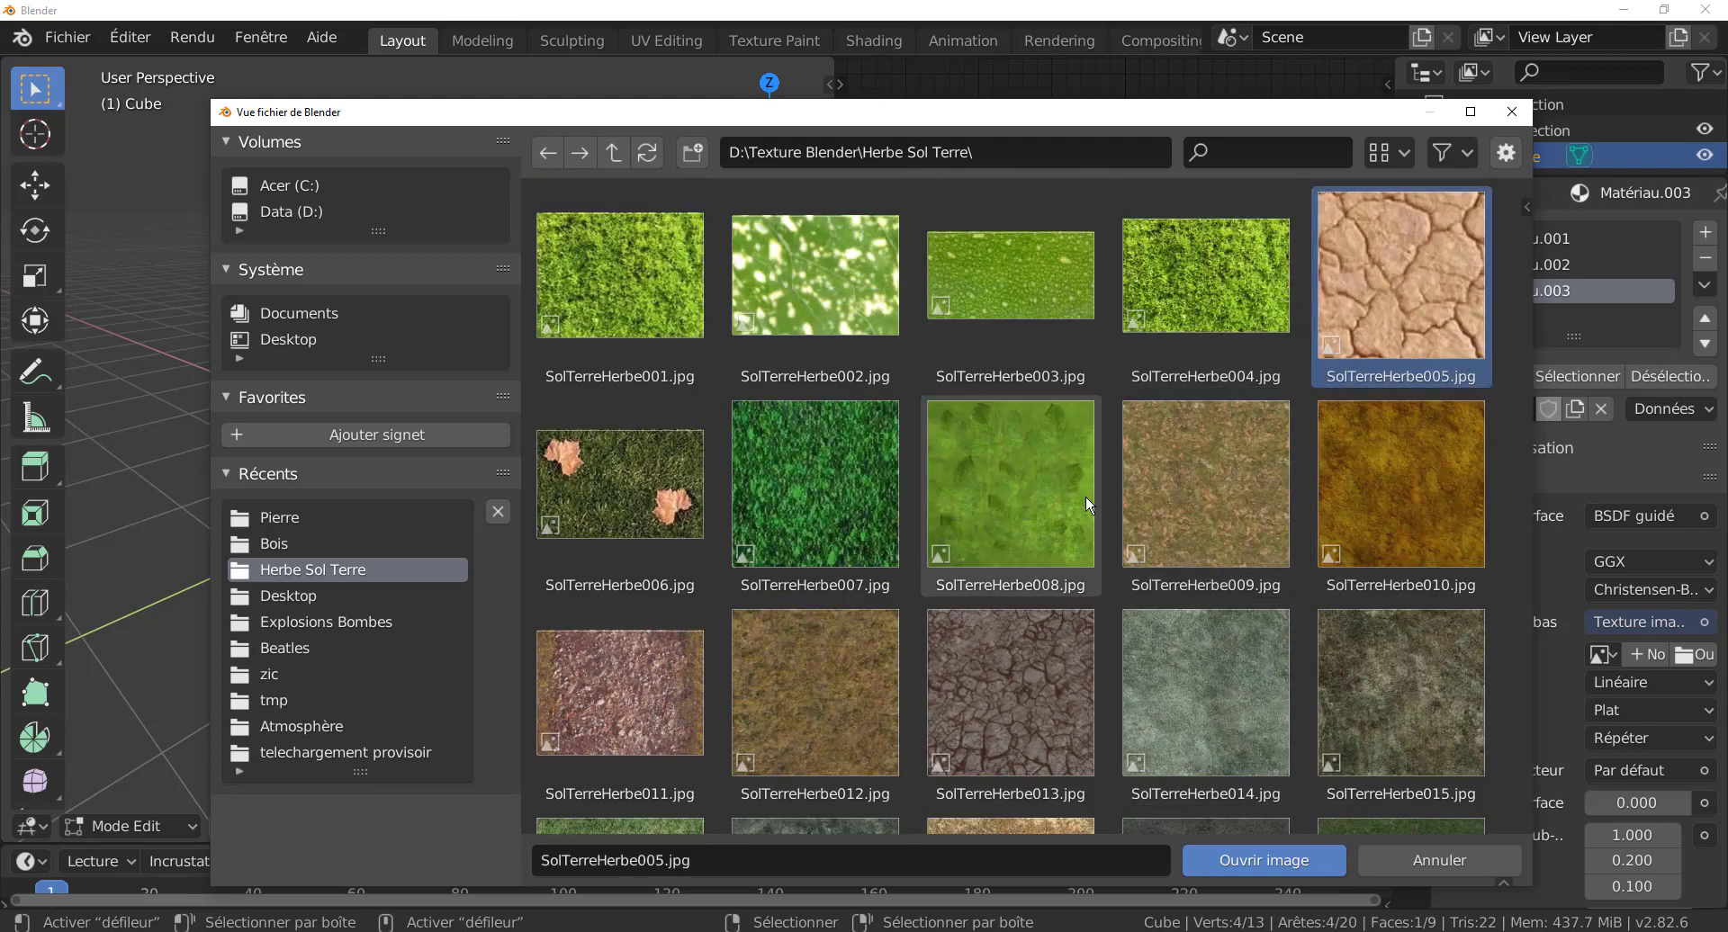
click(1364, 300)
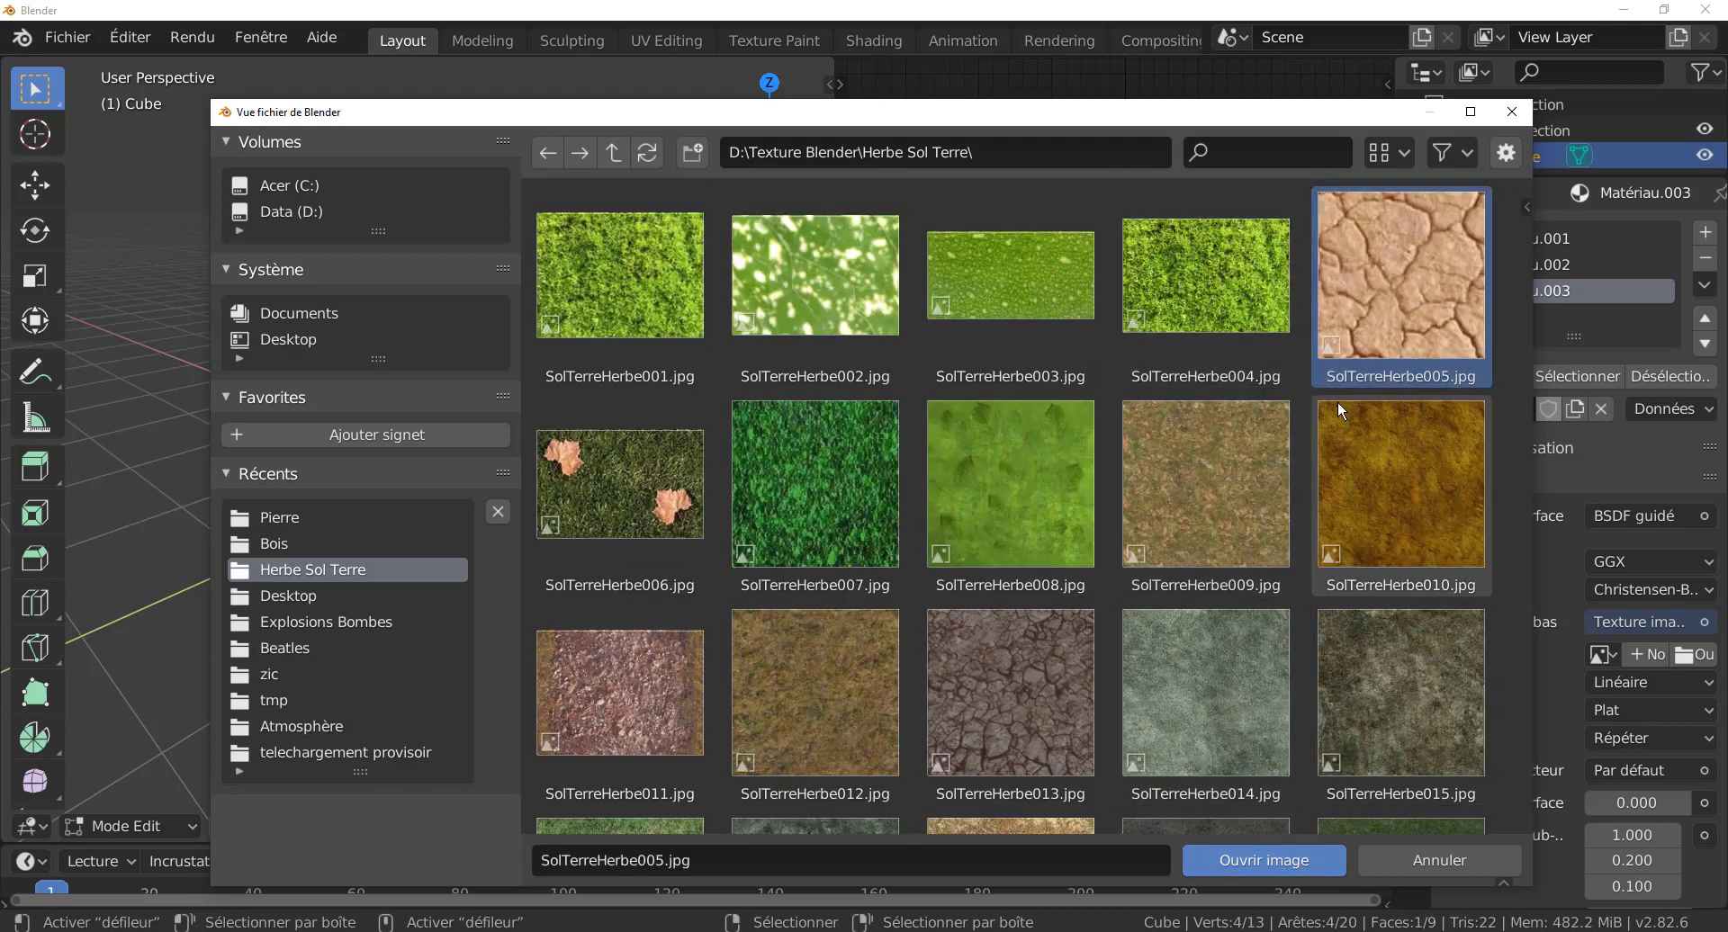
click(1278, 859)
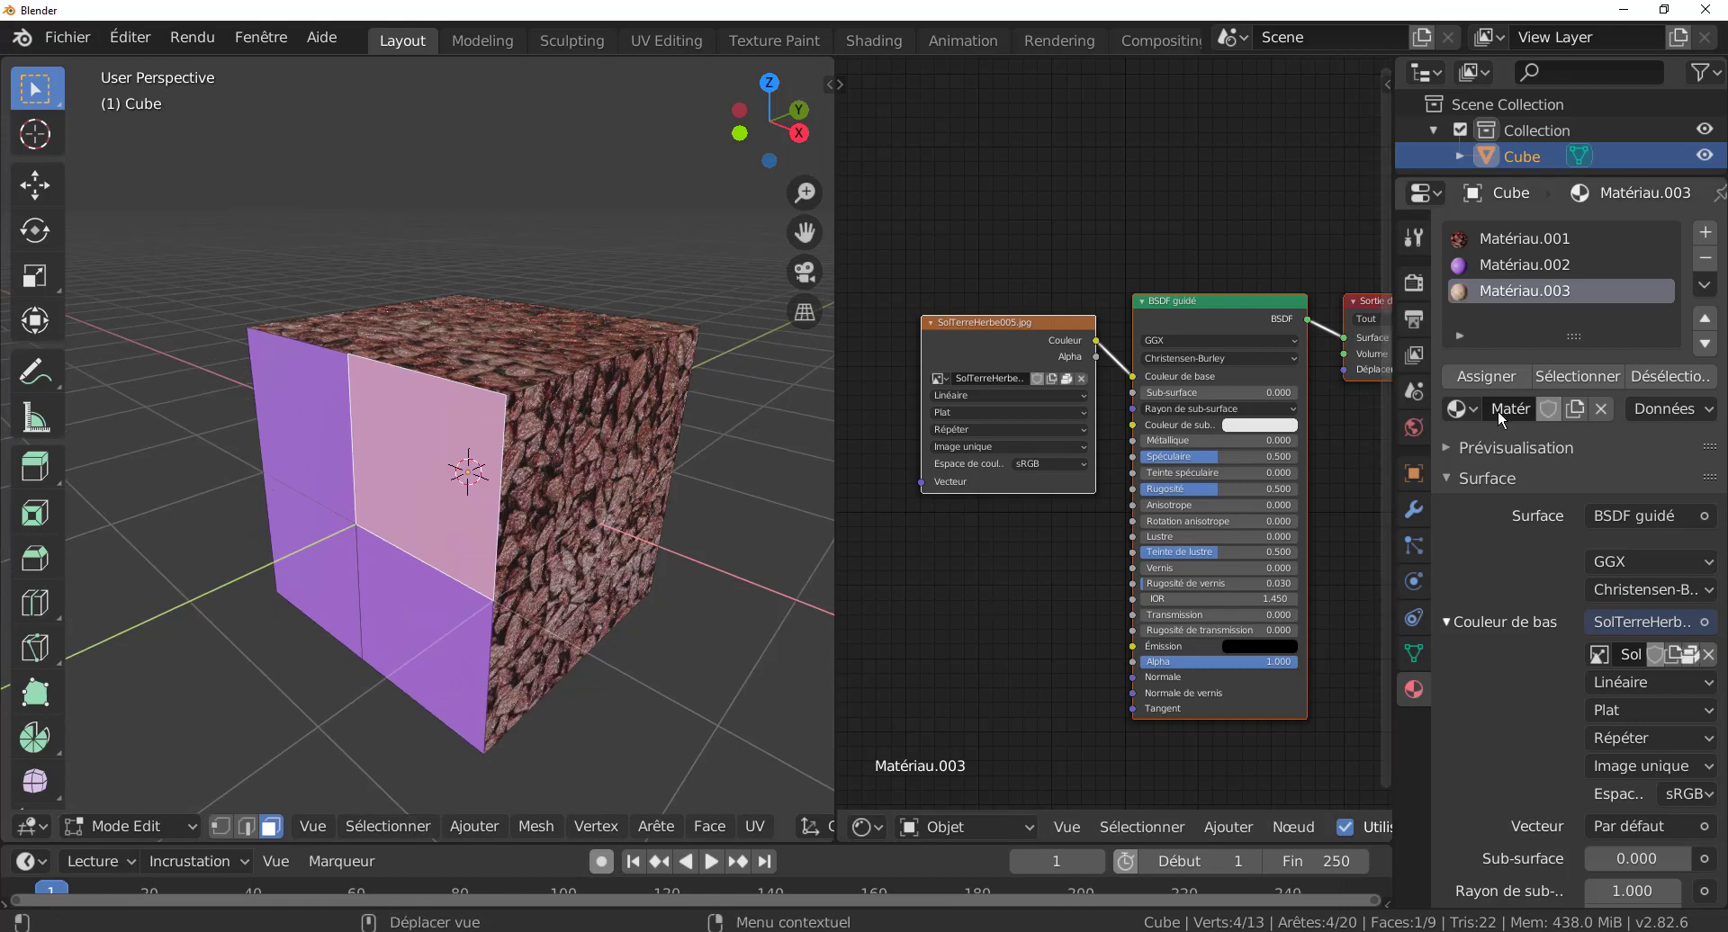
- Assign Matériau.003 to the cube's selected face and check how the texture looks on it
click(1509, 382)
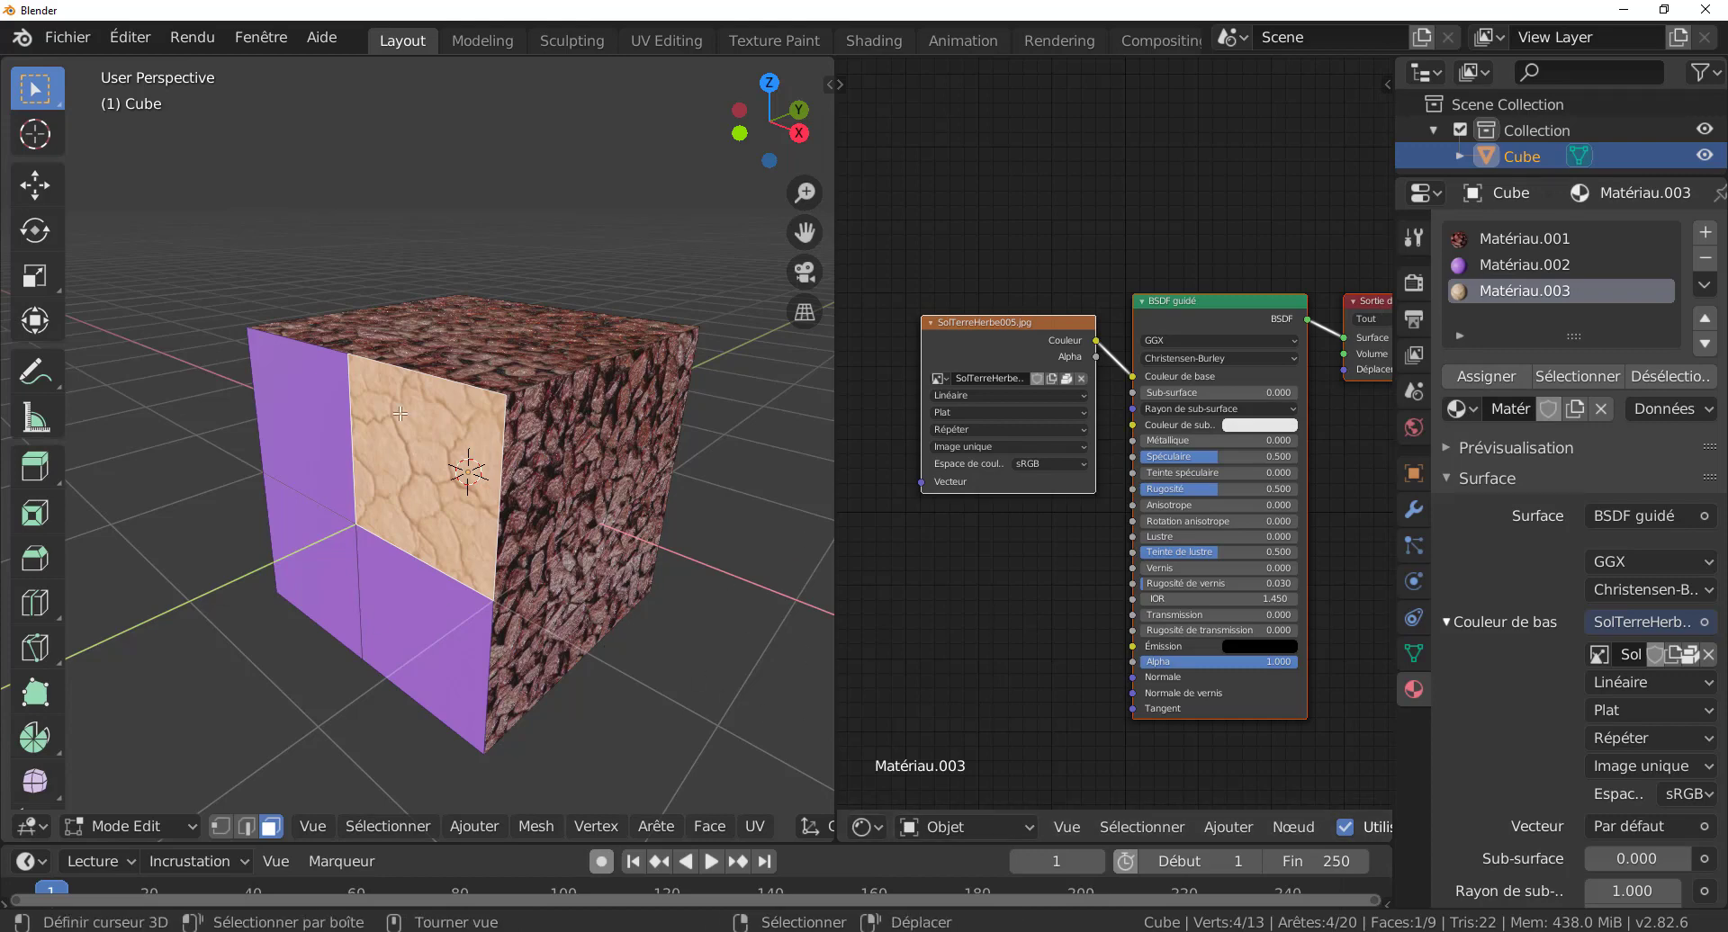
scroll(400, 413, up, 2)
scroll(919, 596, down, 1)
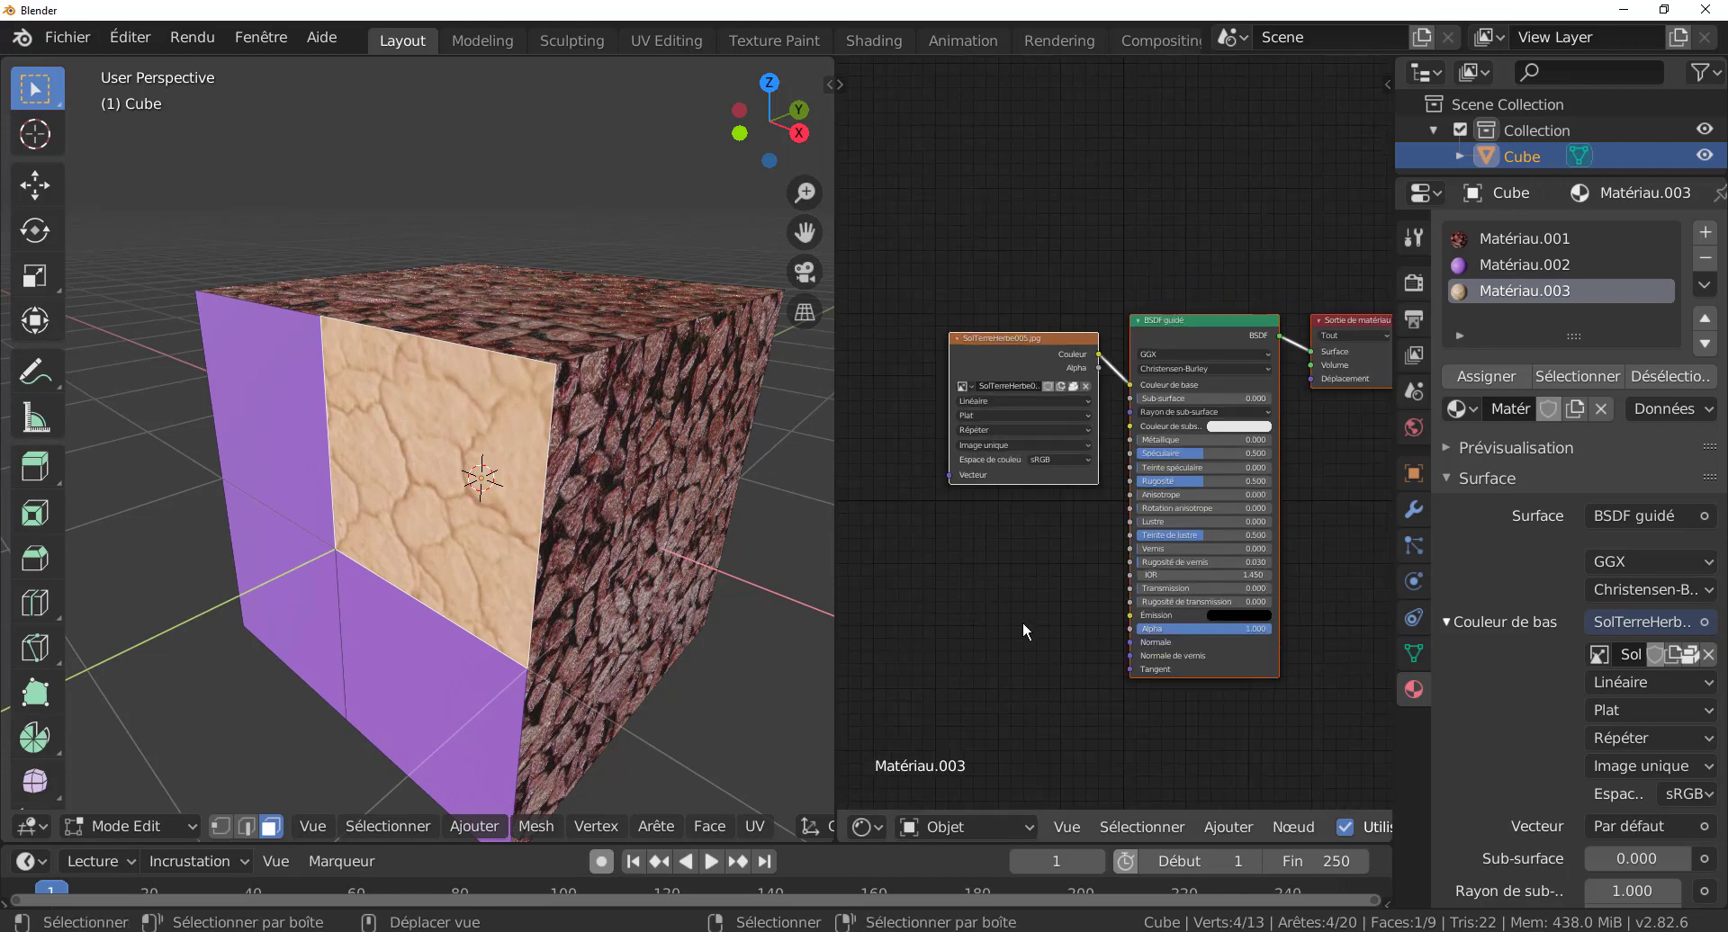
mouse_move(483, 476)
middle_down()
mouse_move(504, 472)
mouse_move(478, 464)
middle_up()
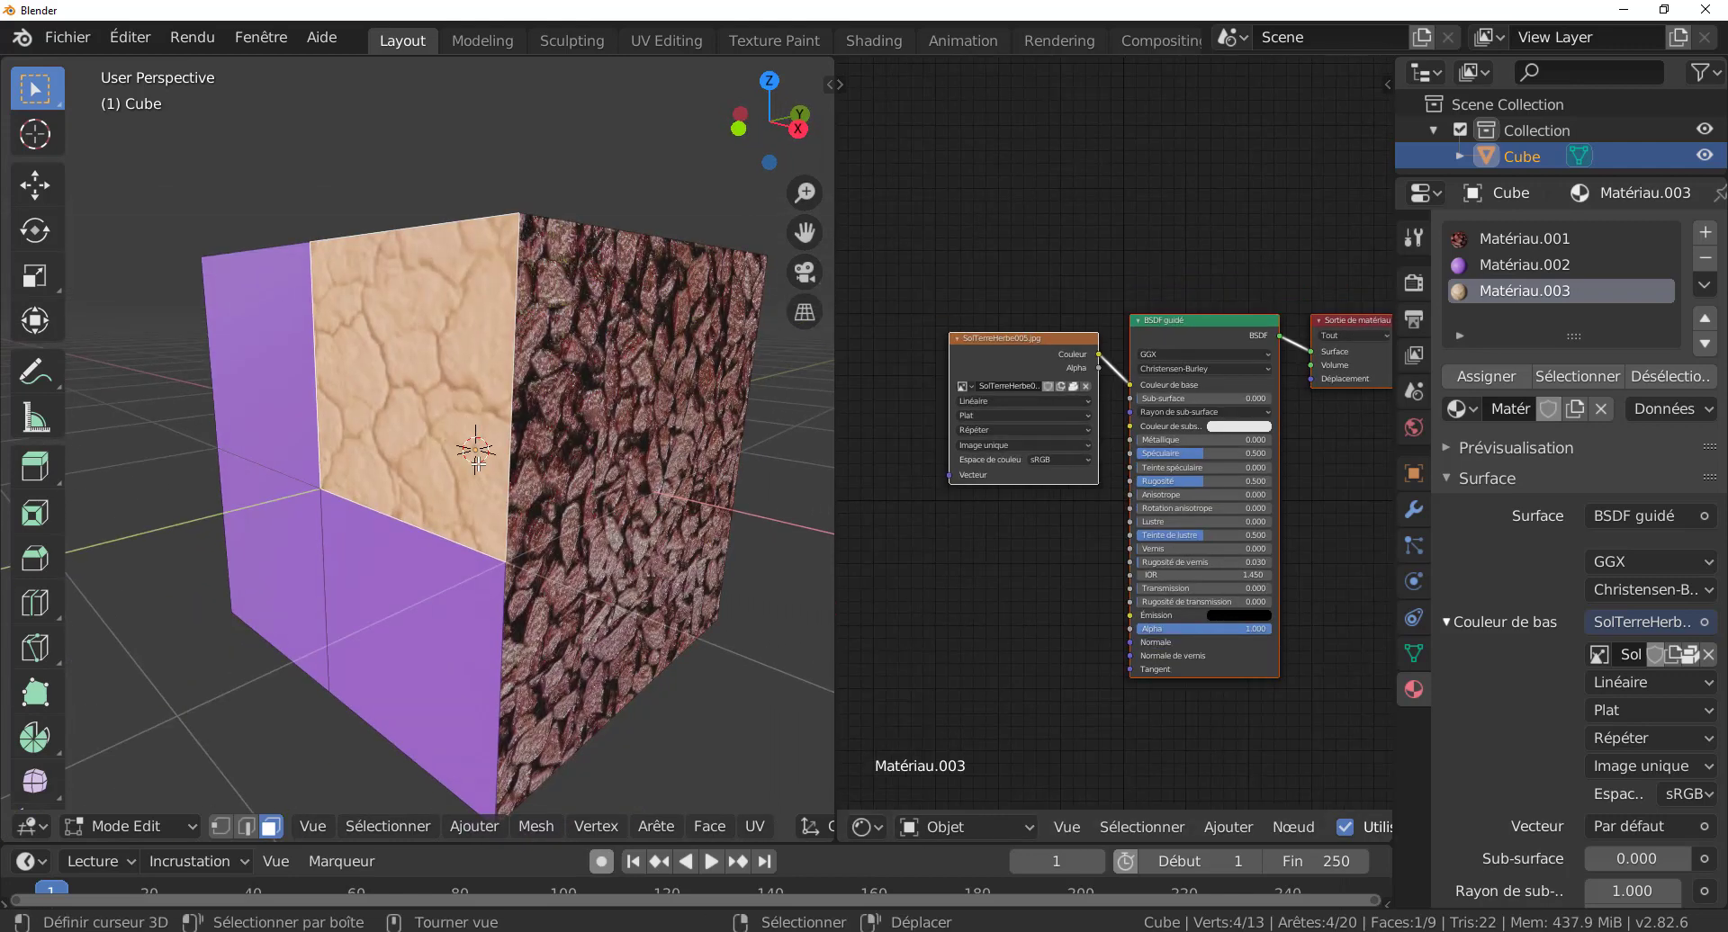
scroll(814, 537, down, 5)
scroll(910, 543, up, 1)
scroll(694, 574, up, 1)
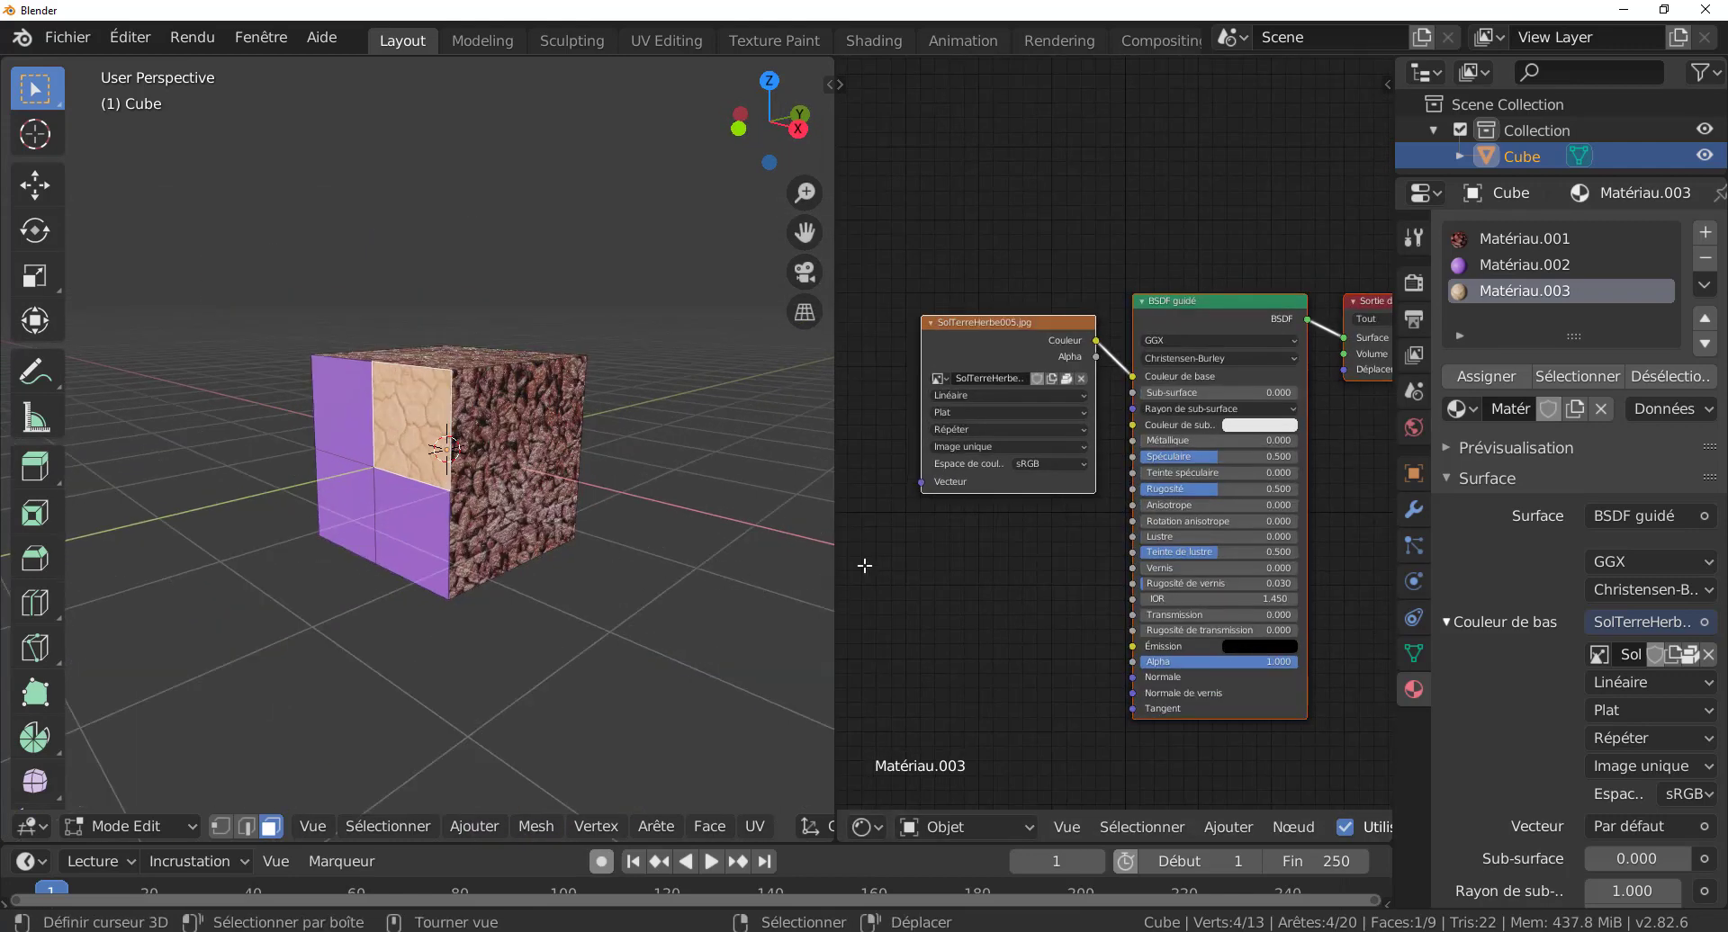
- Add a Placage vector node before the image texture and connect its Vecteur output to the texture's Vecteur input
scroll(991, 567, up, 1)
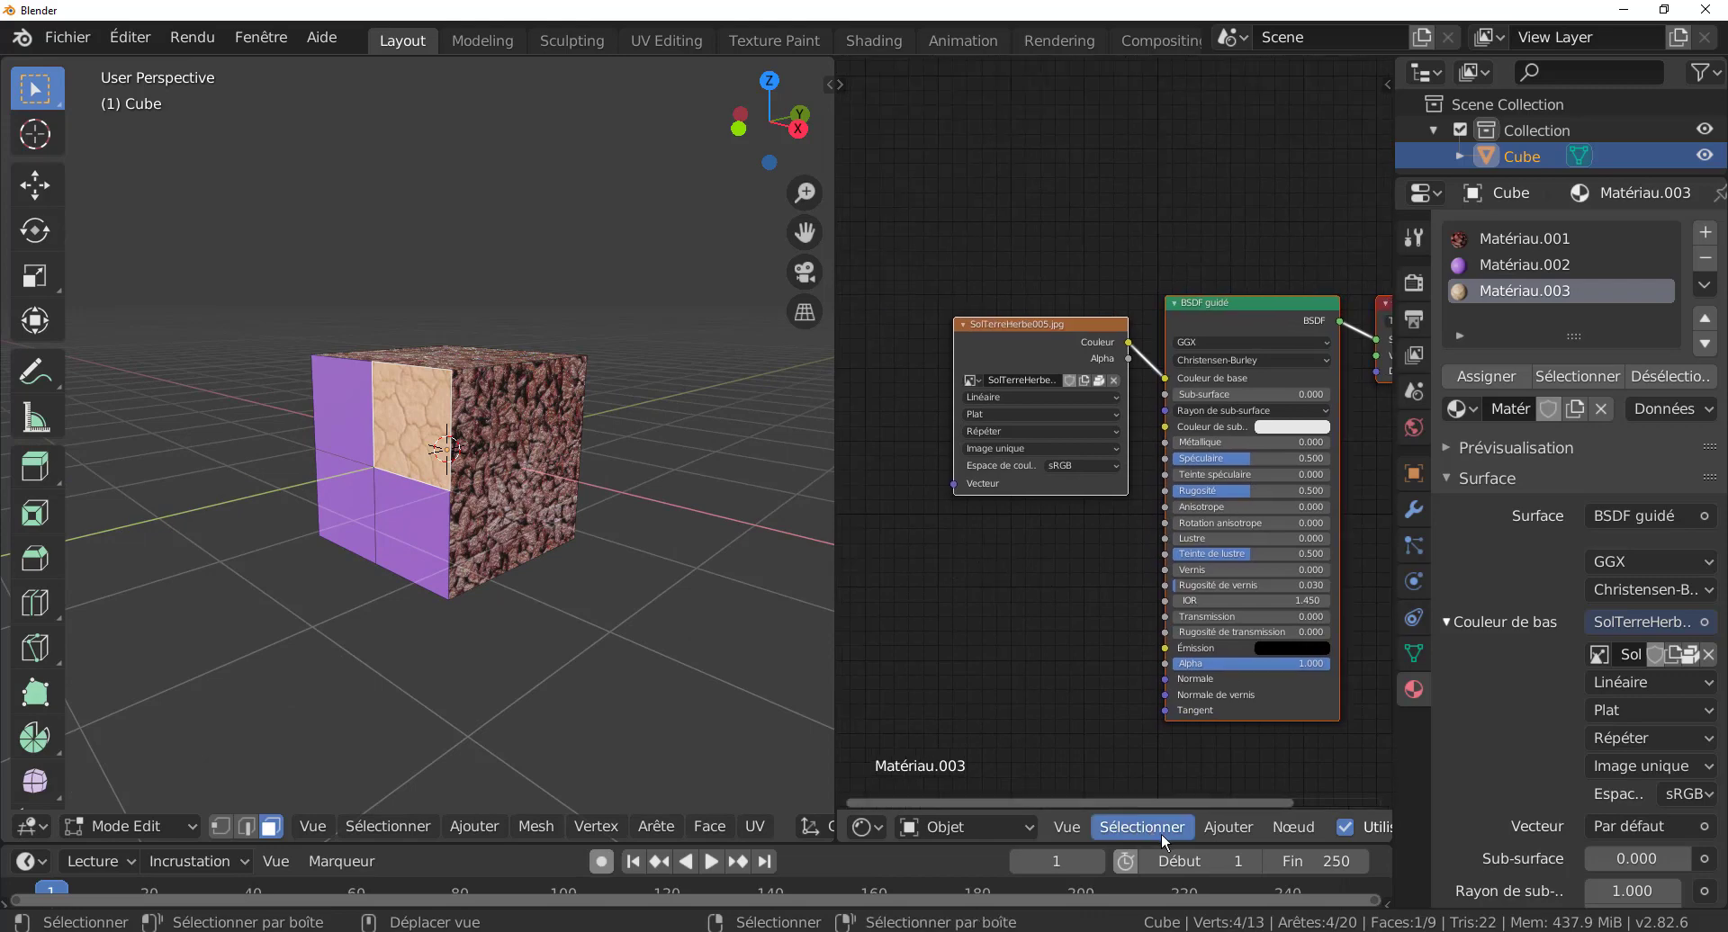
click(1228, 828)
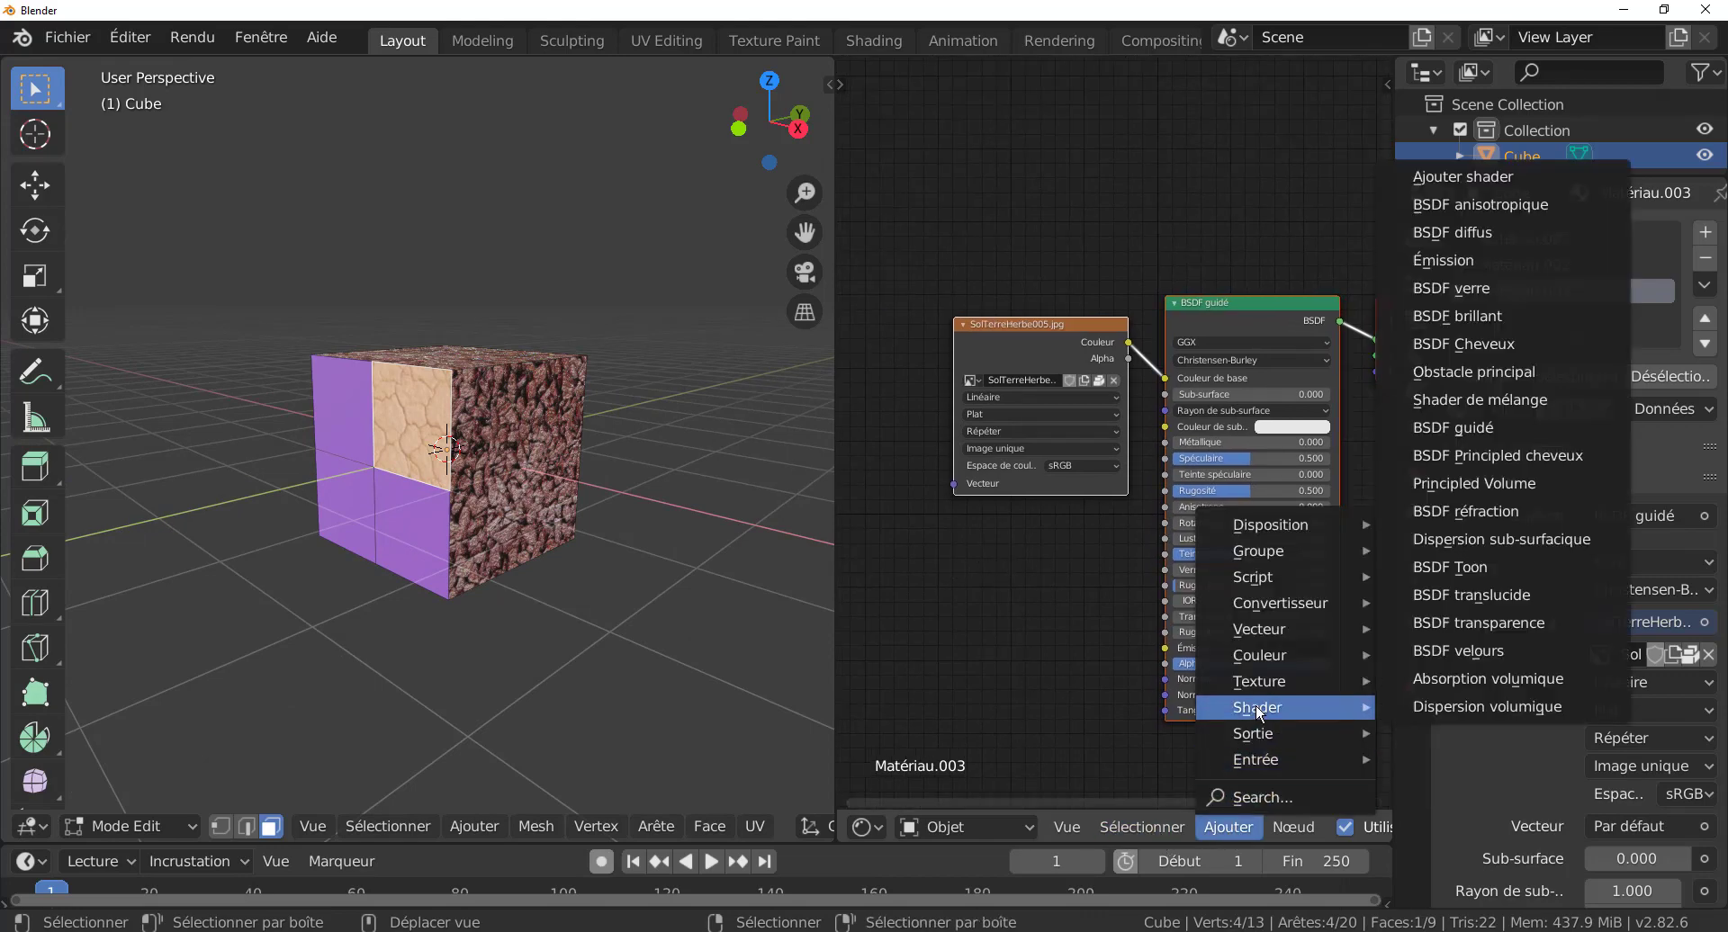
mouse_move(1245, 736)
mouse_move(1267, 632)
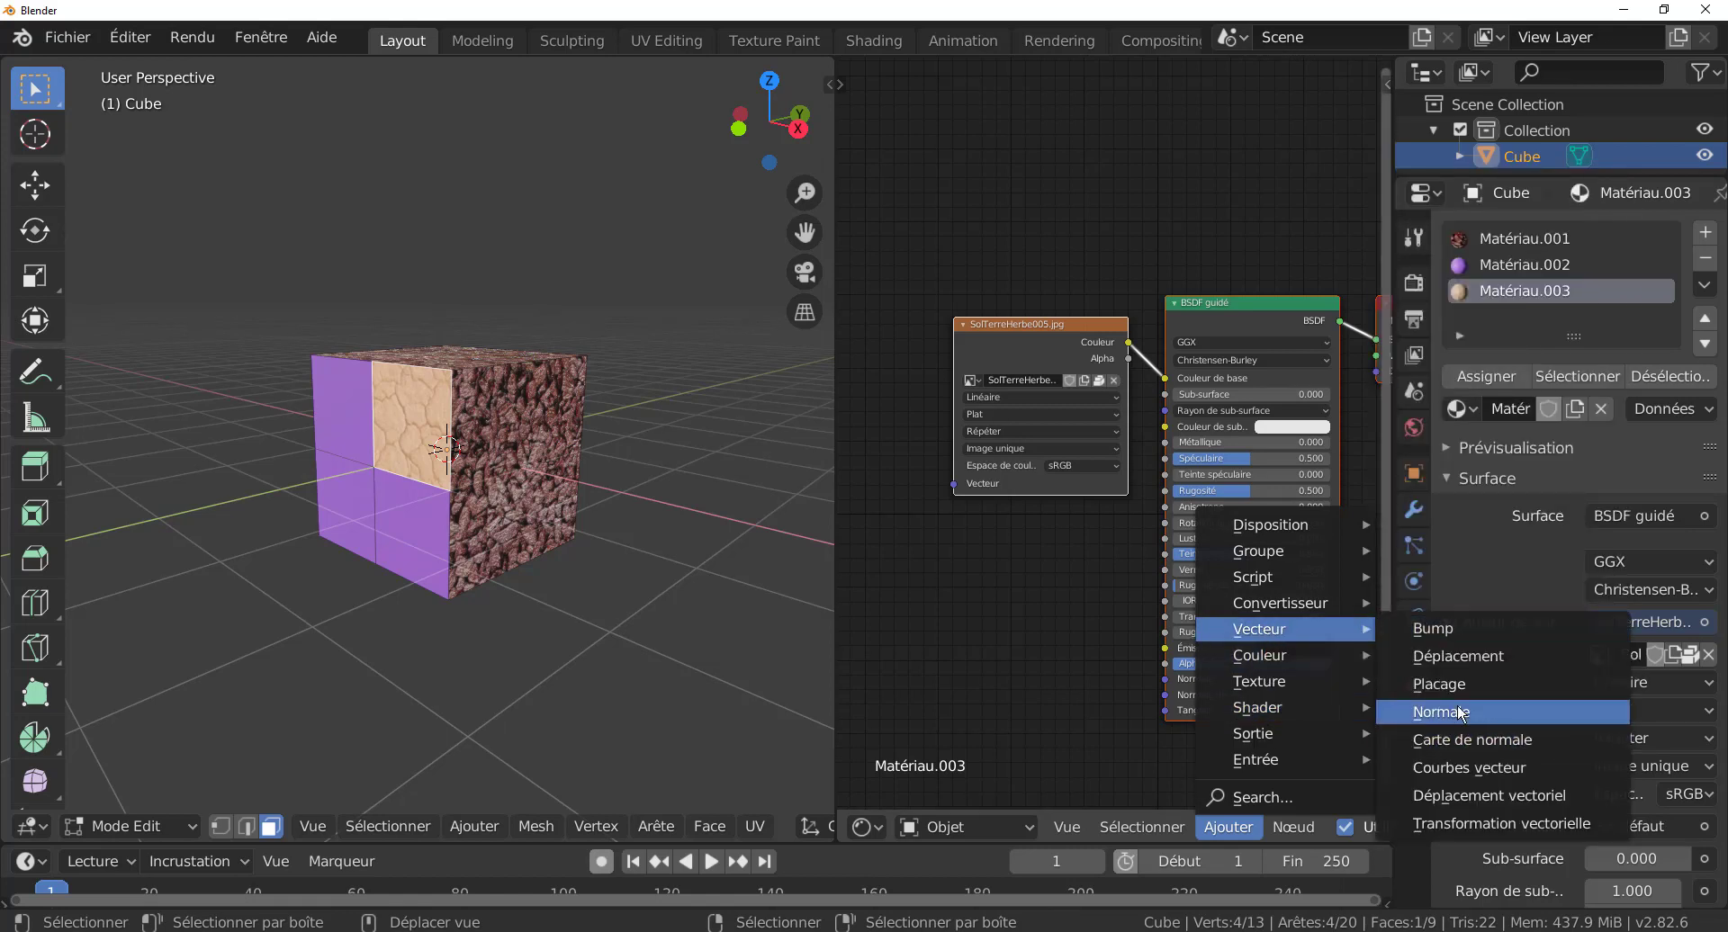
click(1440, 680)
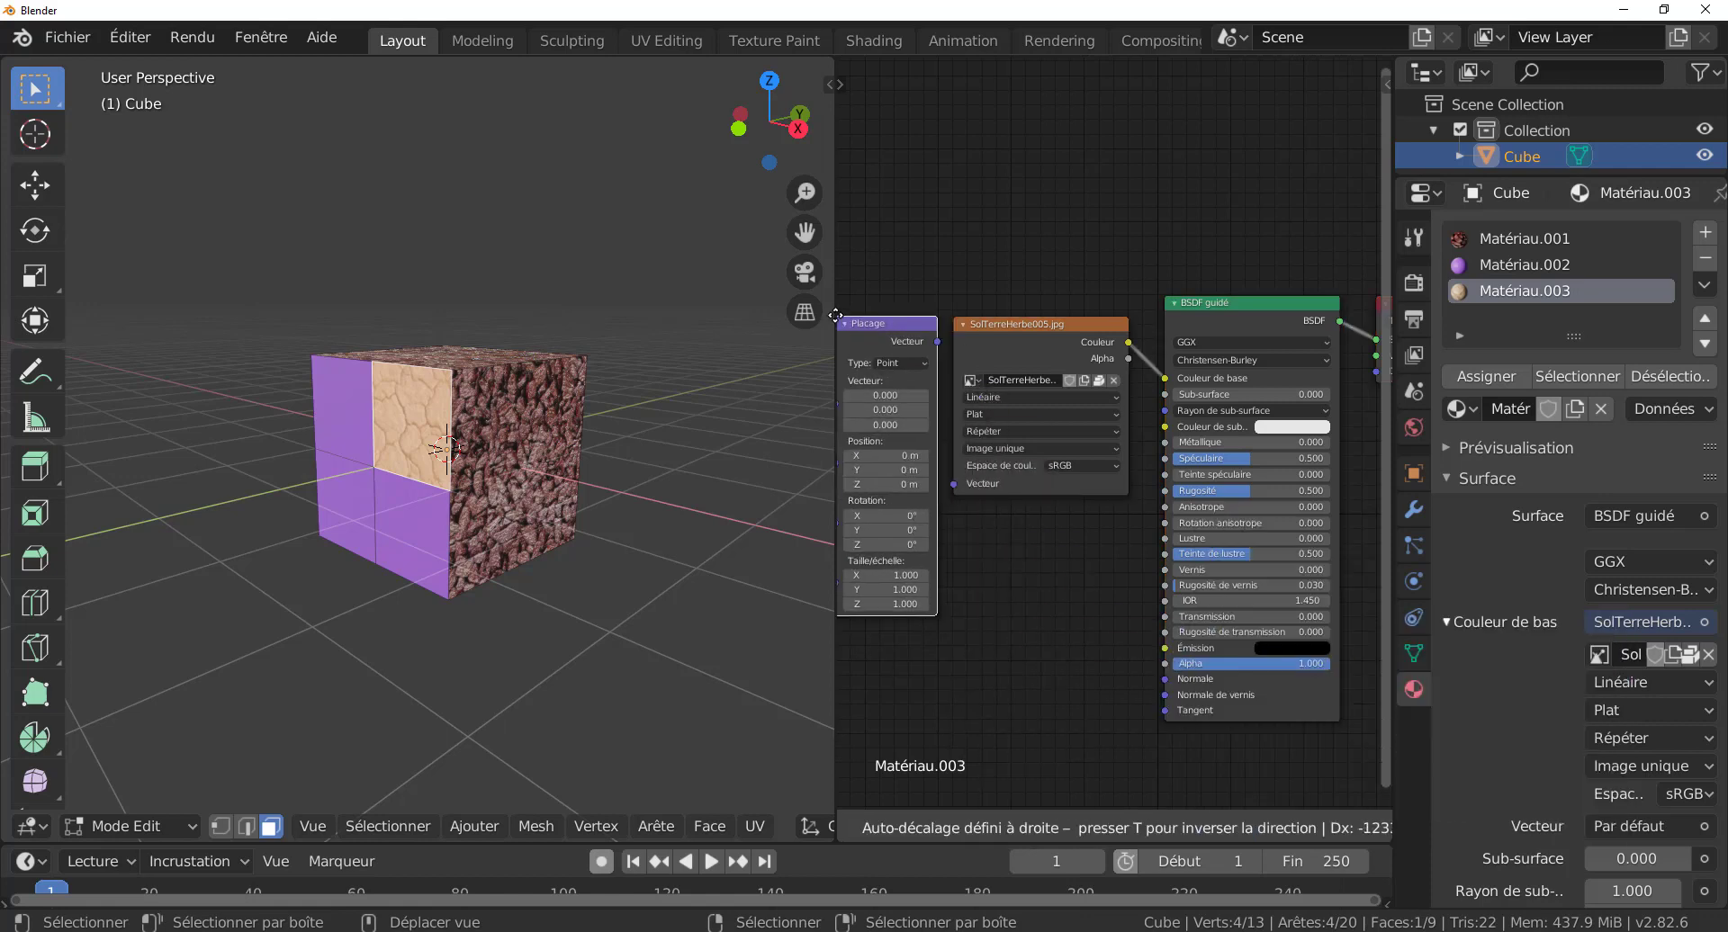
click(751, 270)
middle_drag(931, 398, 1058, 393)
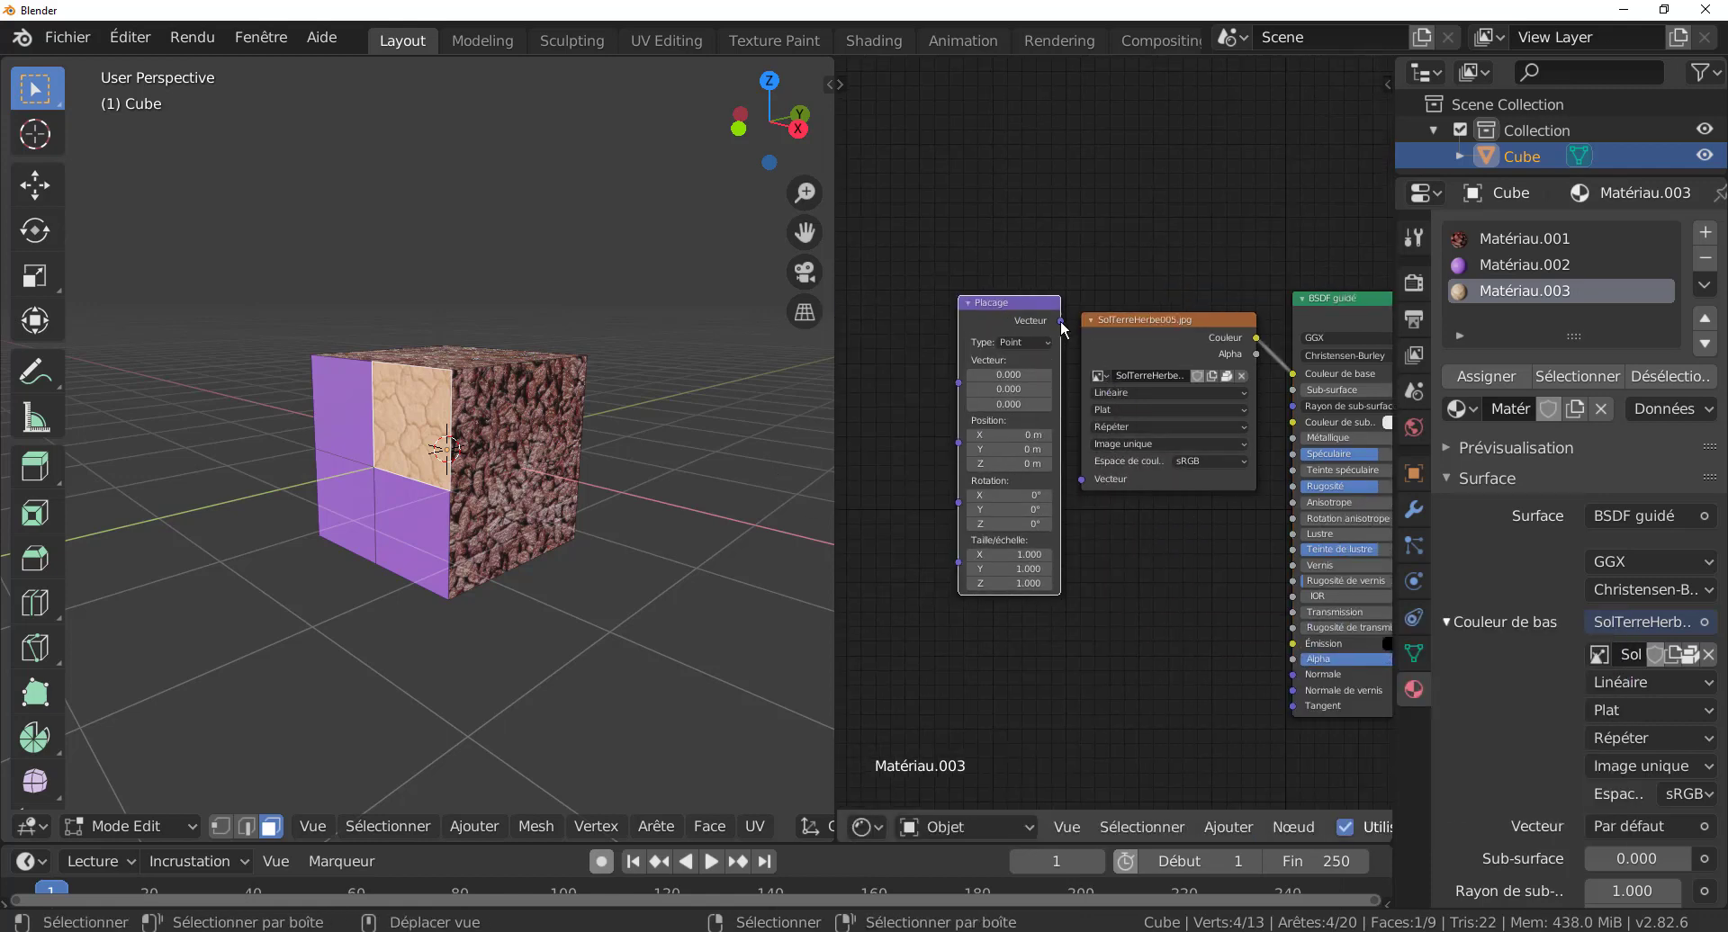
drag(1061, 321, 1081, 479)
ctrl+scroll(1105, 525, up, 3)
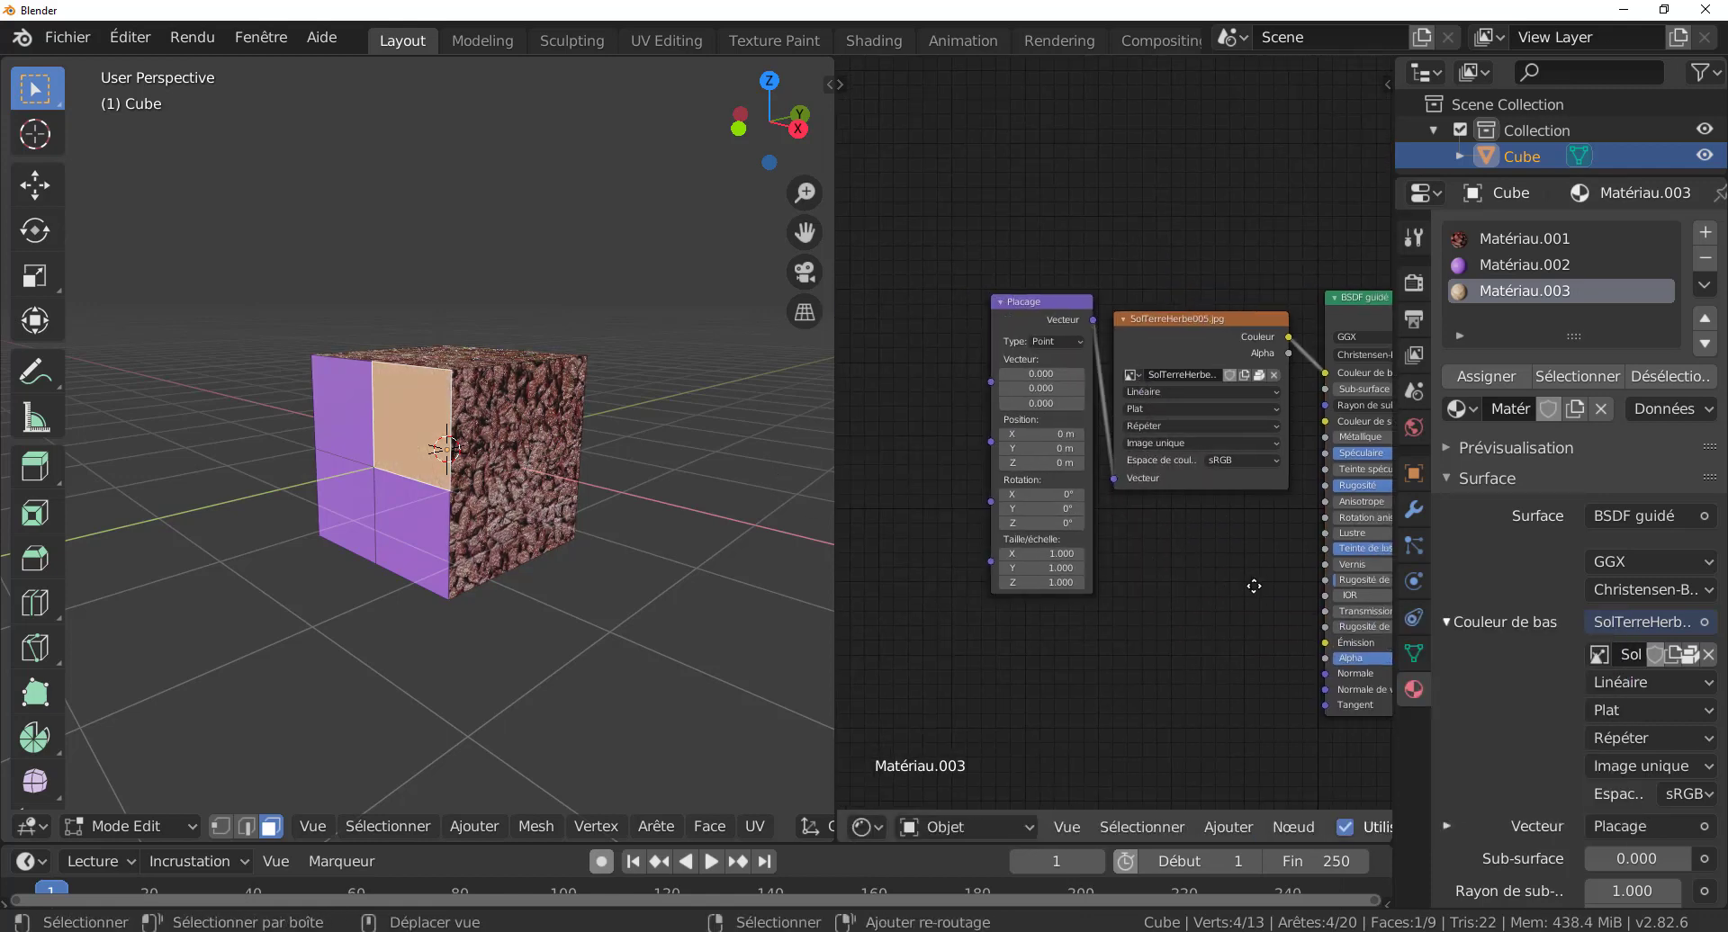
- Add a Valeur input node and connect it to the Placage node's Taille/échelle input
click(1217, 835)
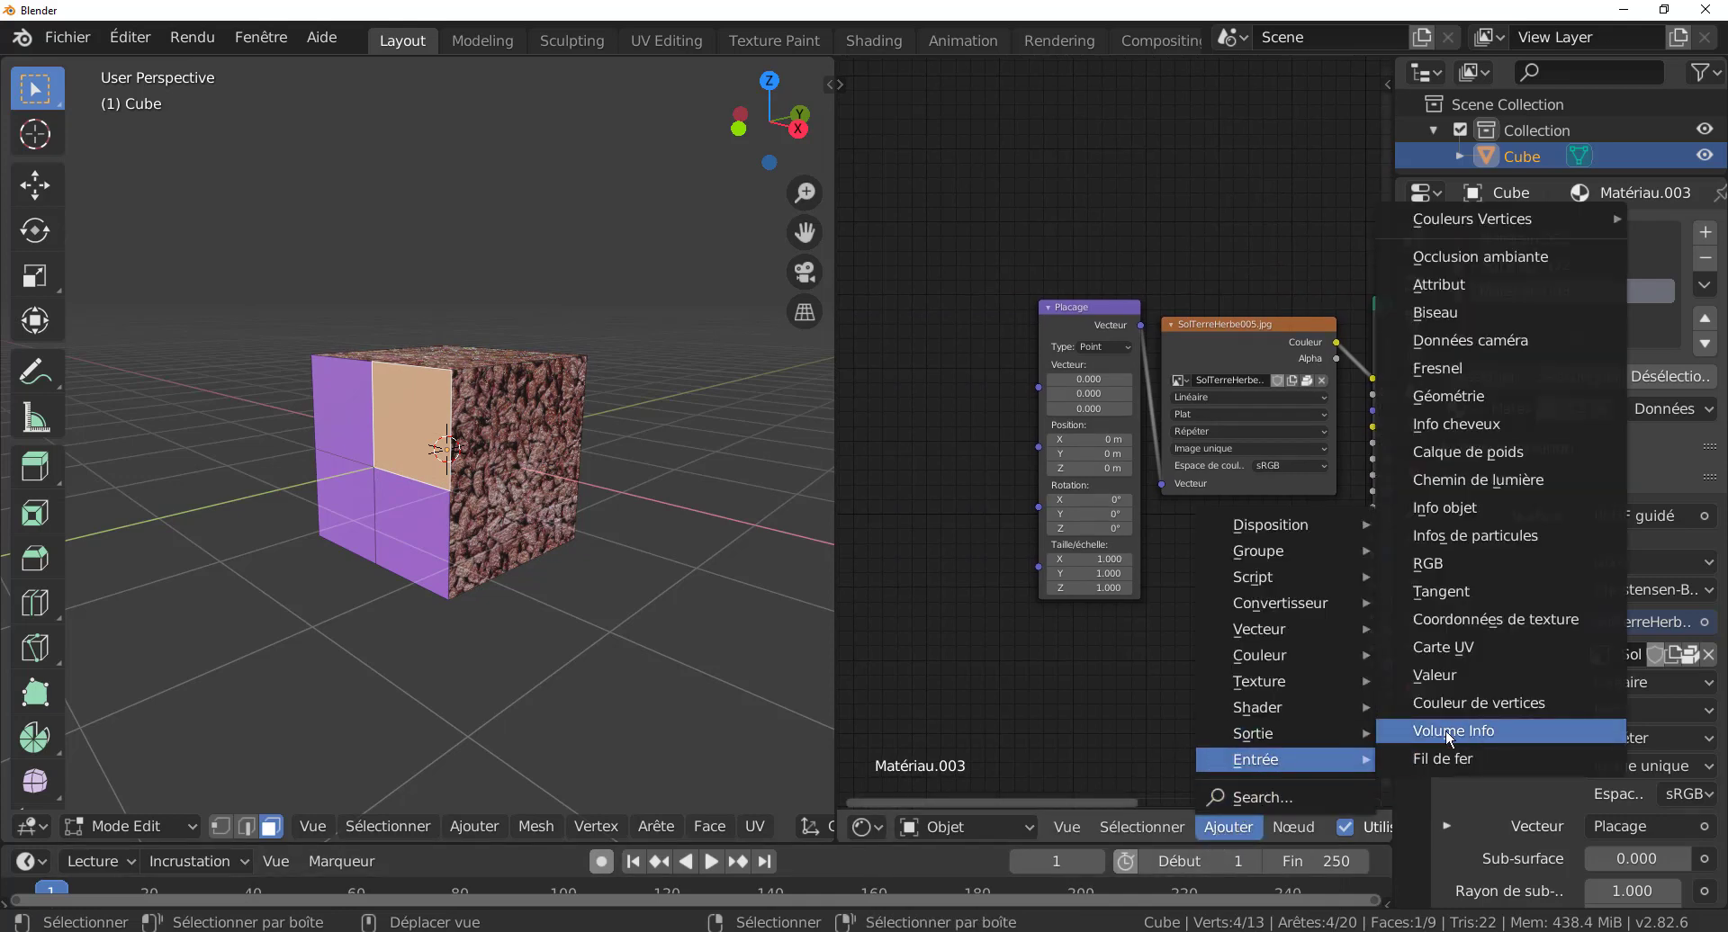
click(1449, 675)
click(889, 506)
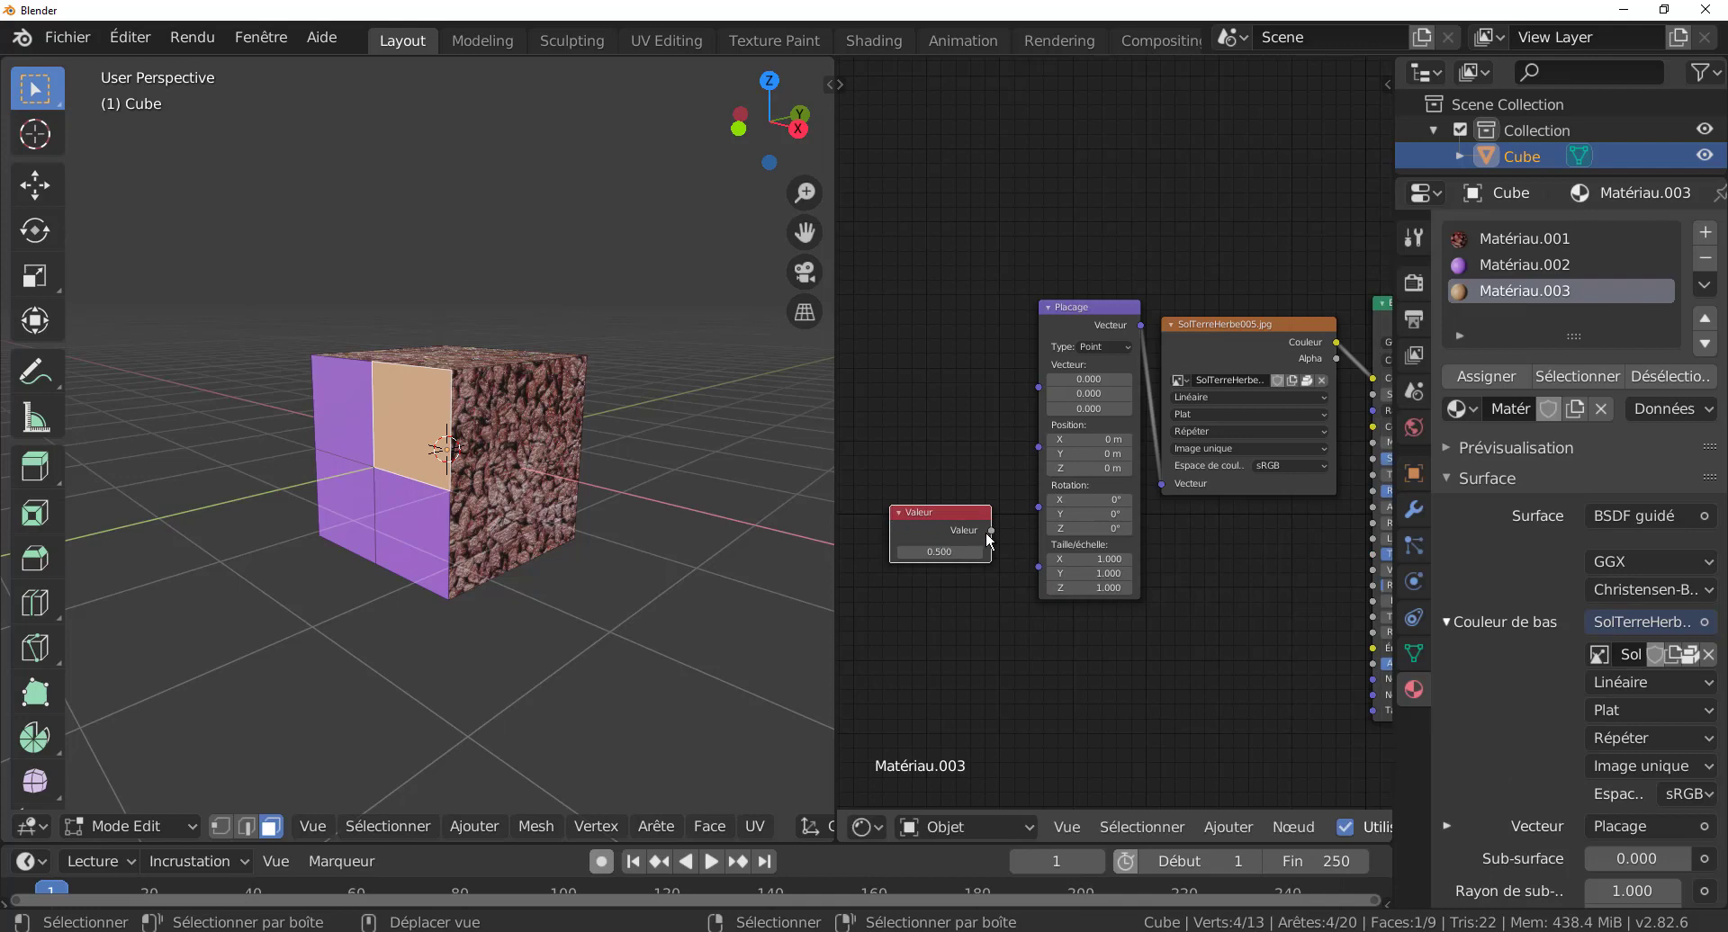
drag(991, 531, 983, 569)
scroll(1039, 660, up, 3)
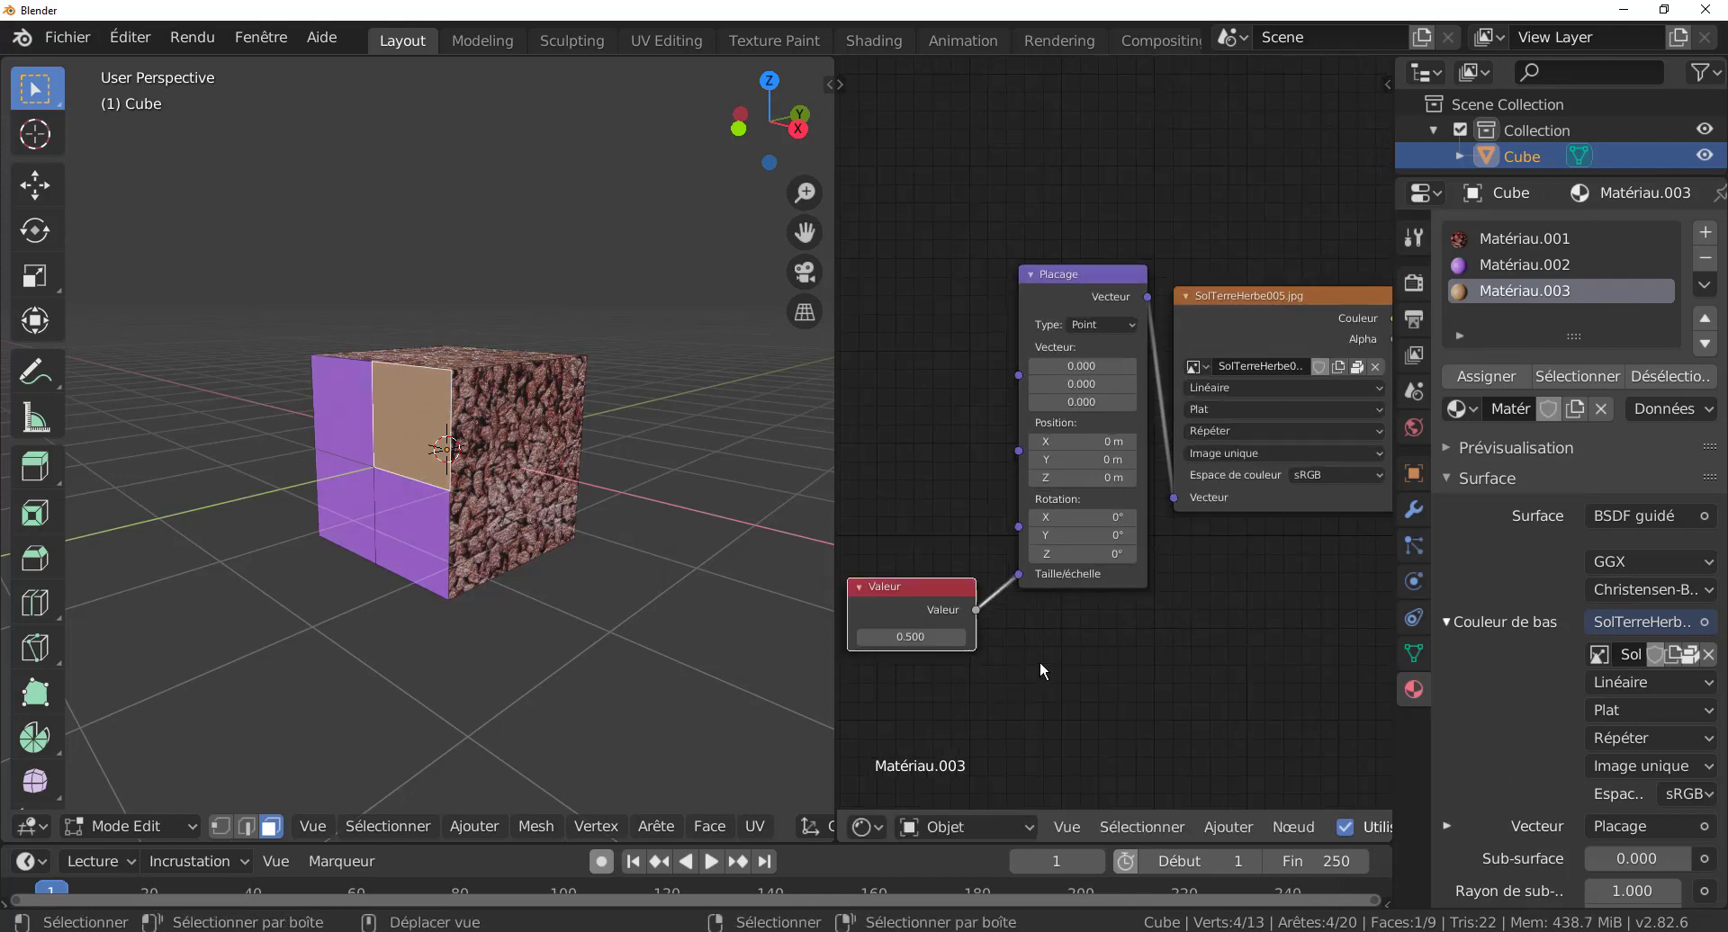
- Add a Coordonnées de texture node beside the Placage node and connect its UV output to the Vecteur input
click(1231, 827)
mouse_move(1245, 761)
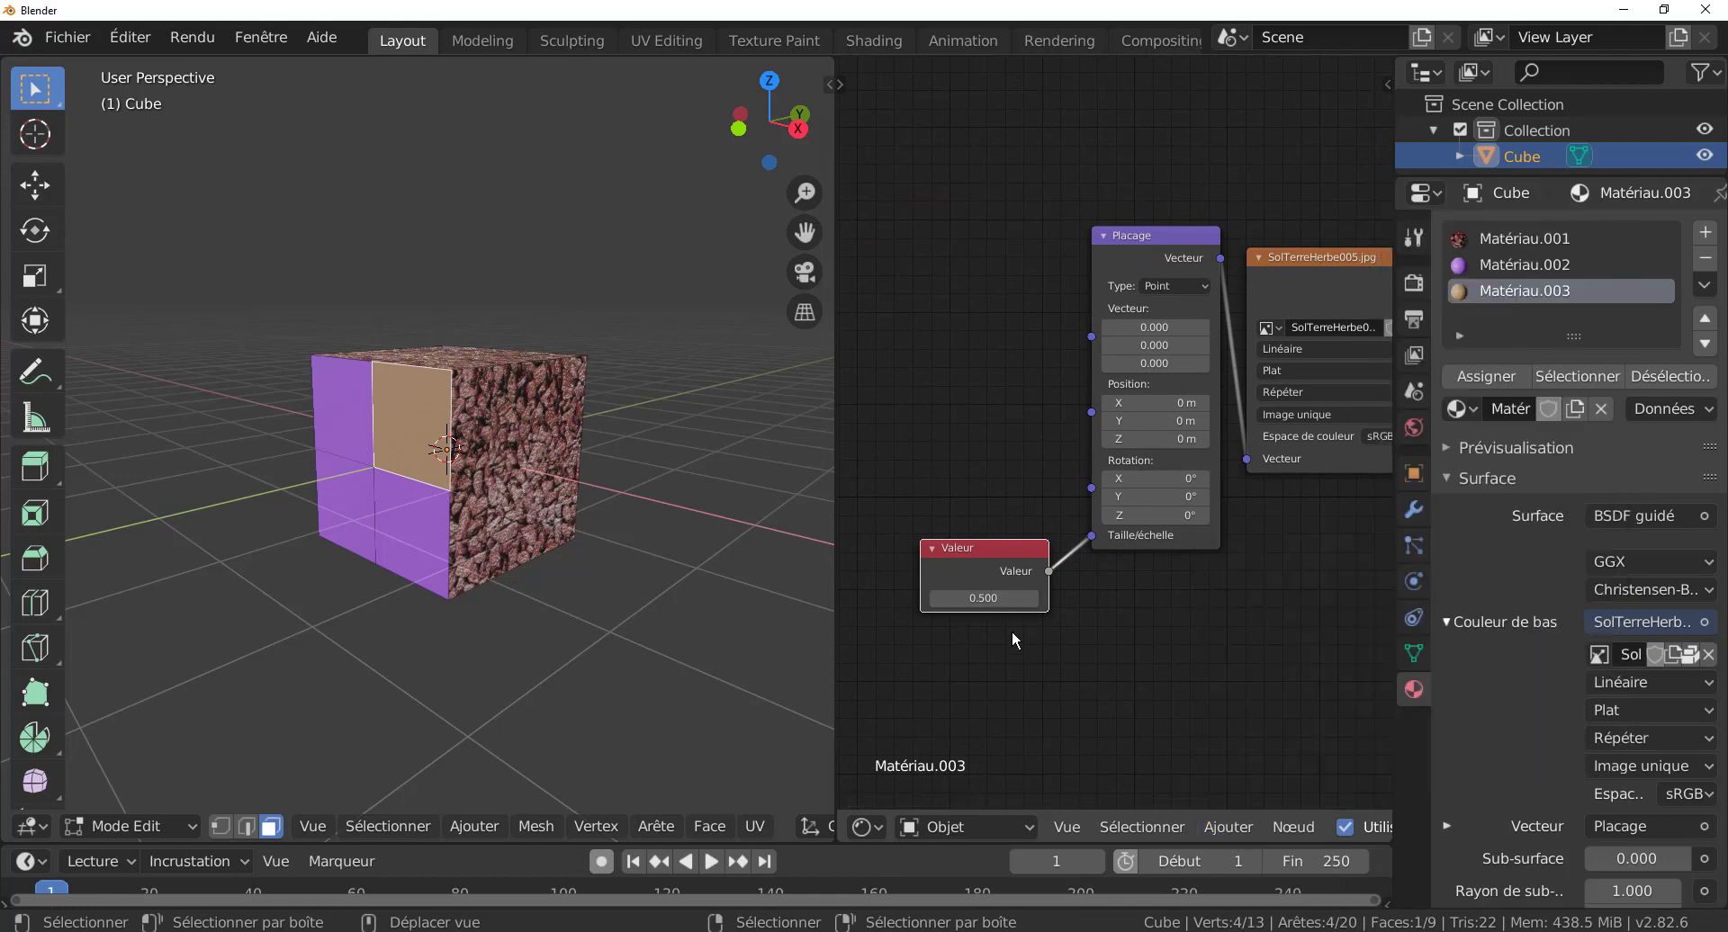
click(1228, 828)
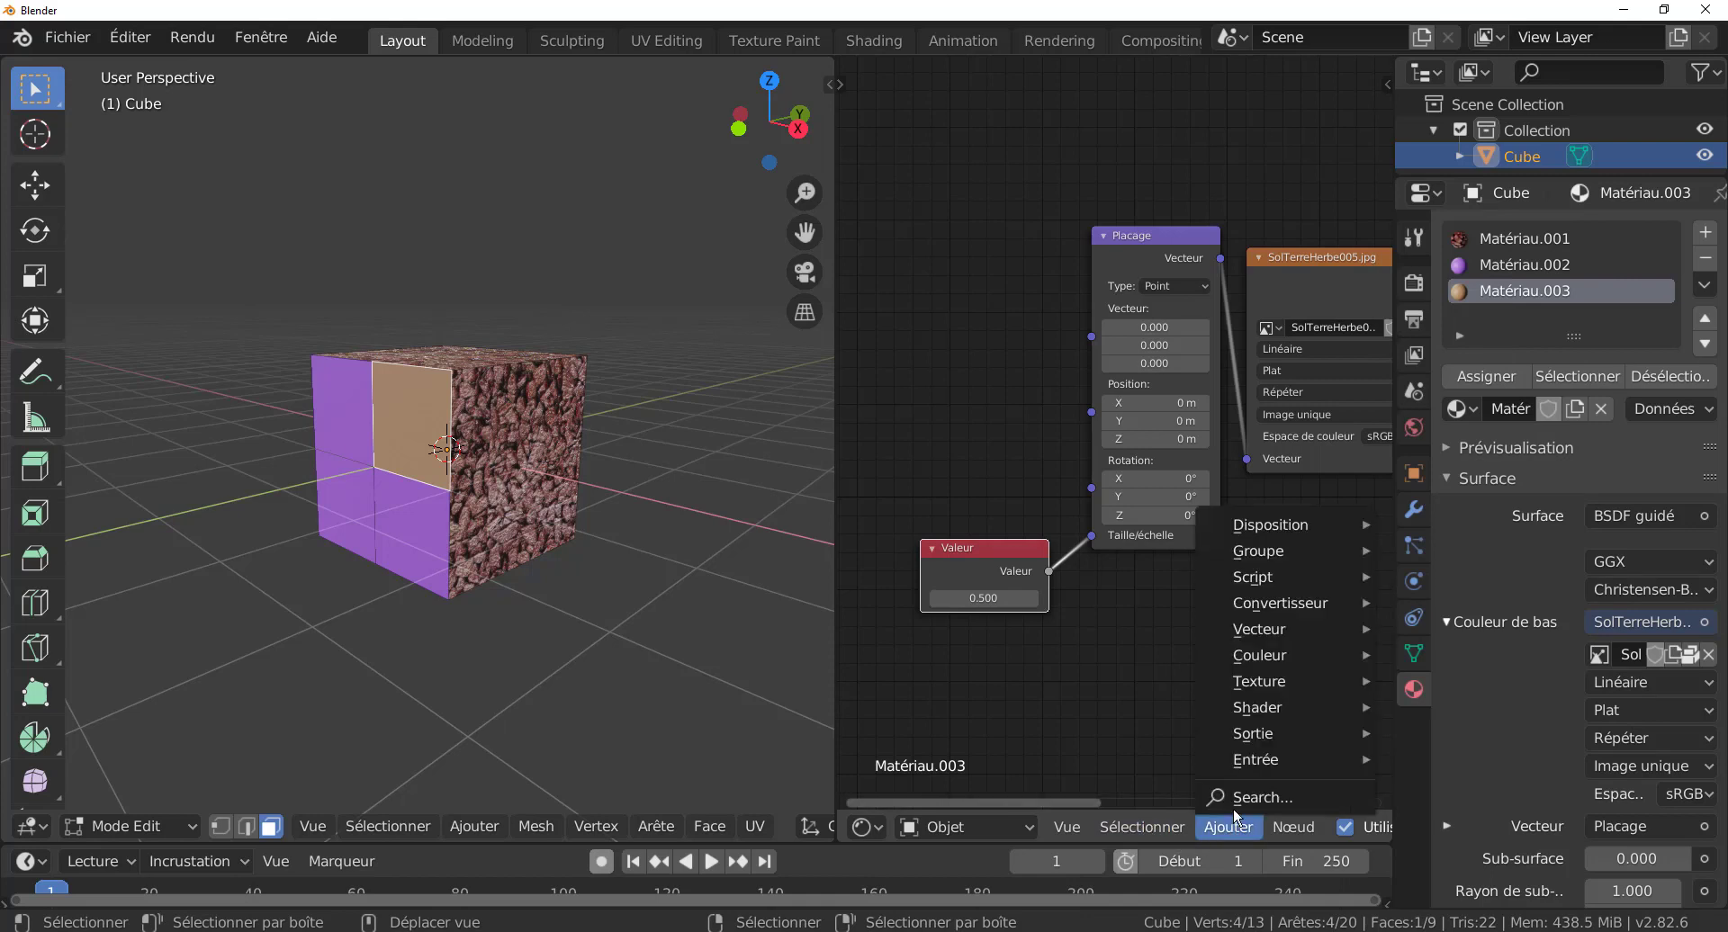
mouse_move(1253, 759)
mouse_move(1263, 705)
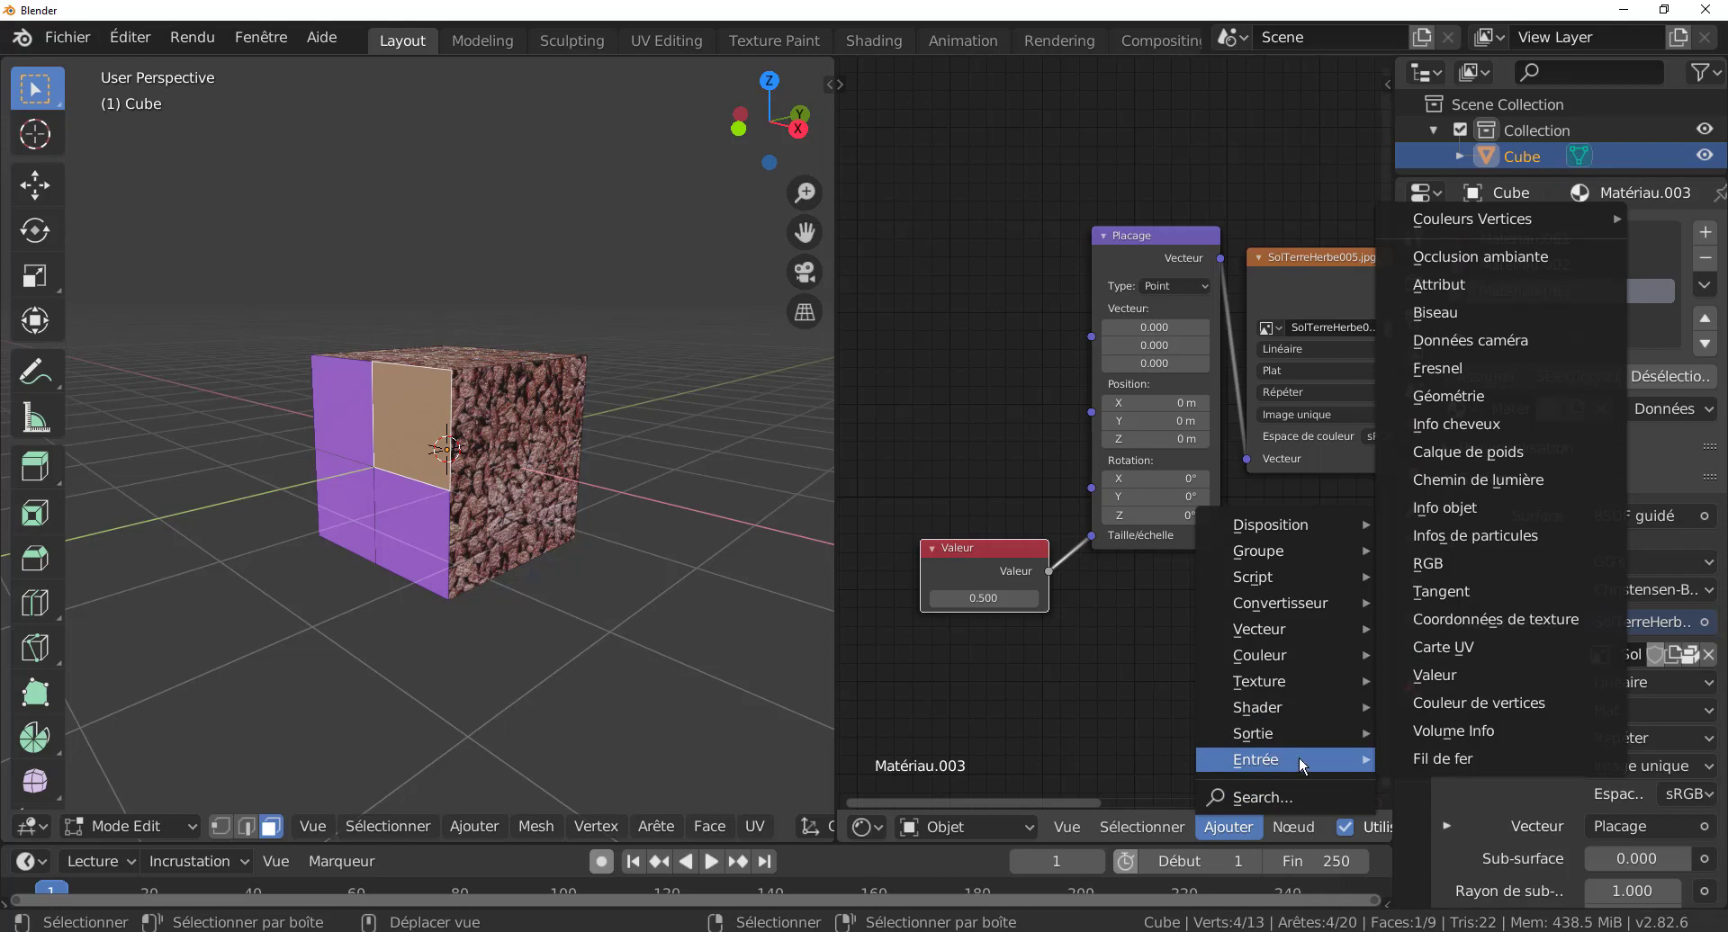
click(1505, 619)
click(956, 276)
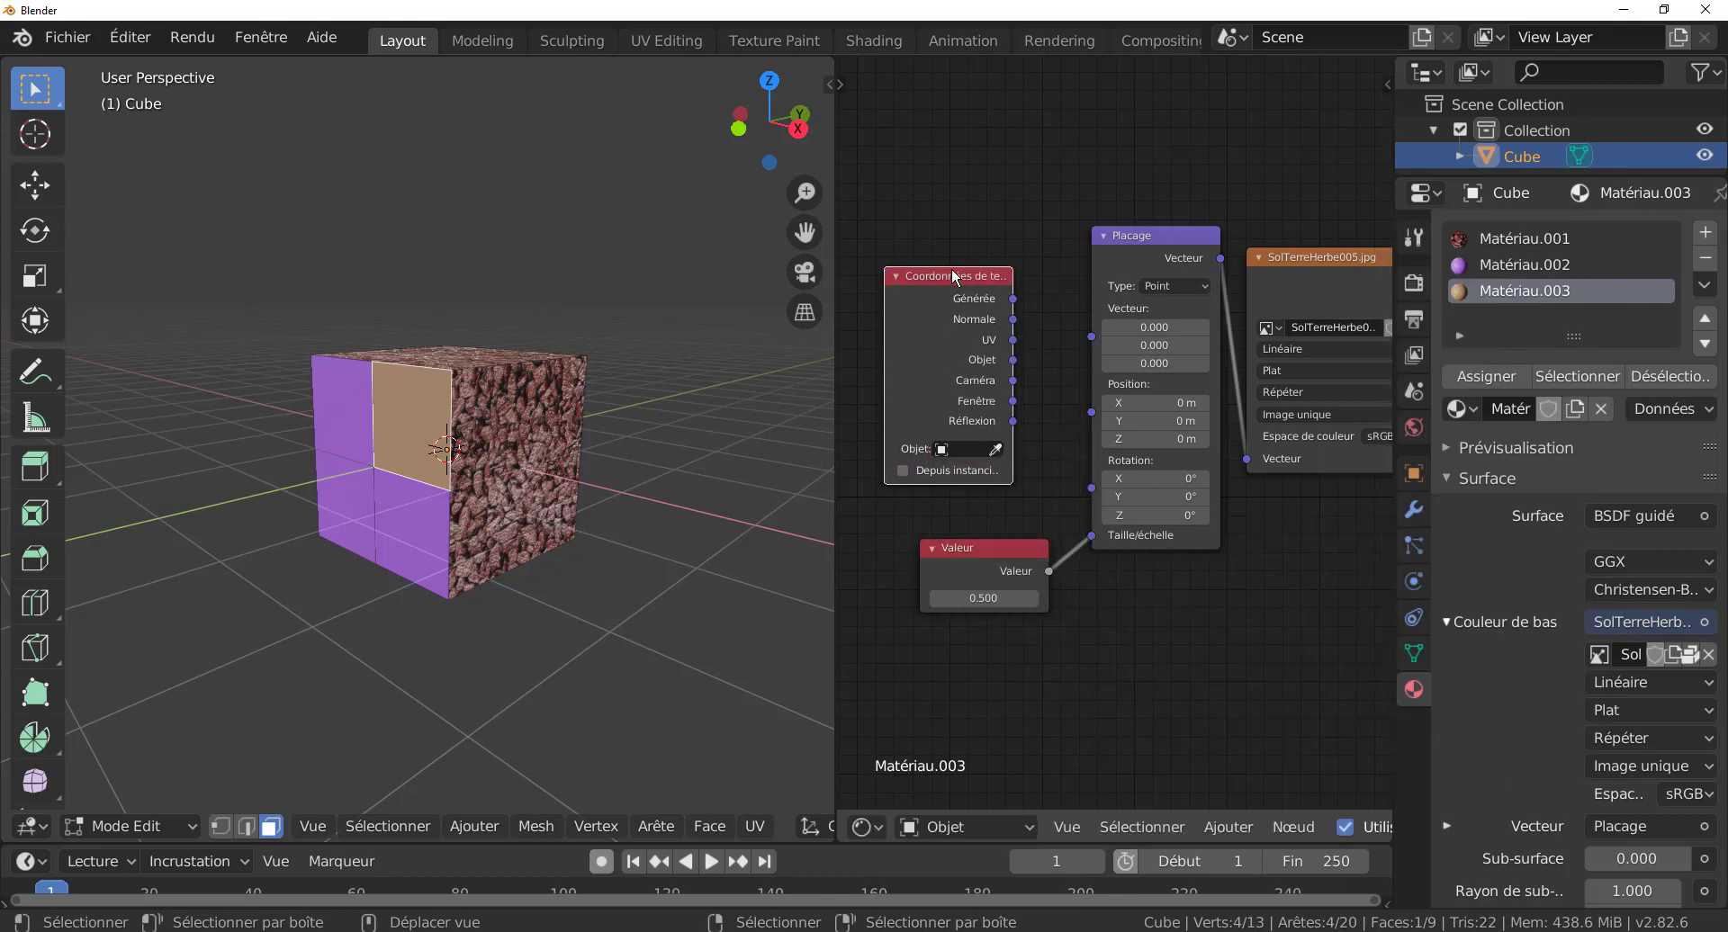
mouse_move(1013, 309)
mouse_down()
mouse_move(1093, 154)
mouse_move(1022, 315)
mouse_up()
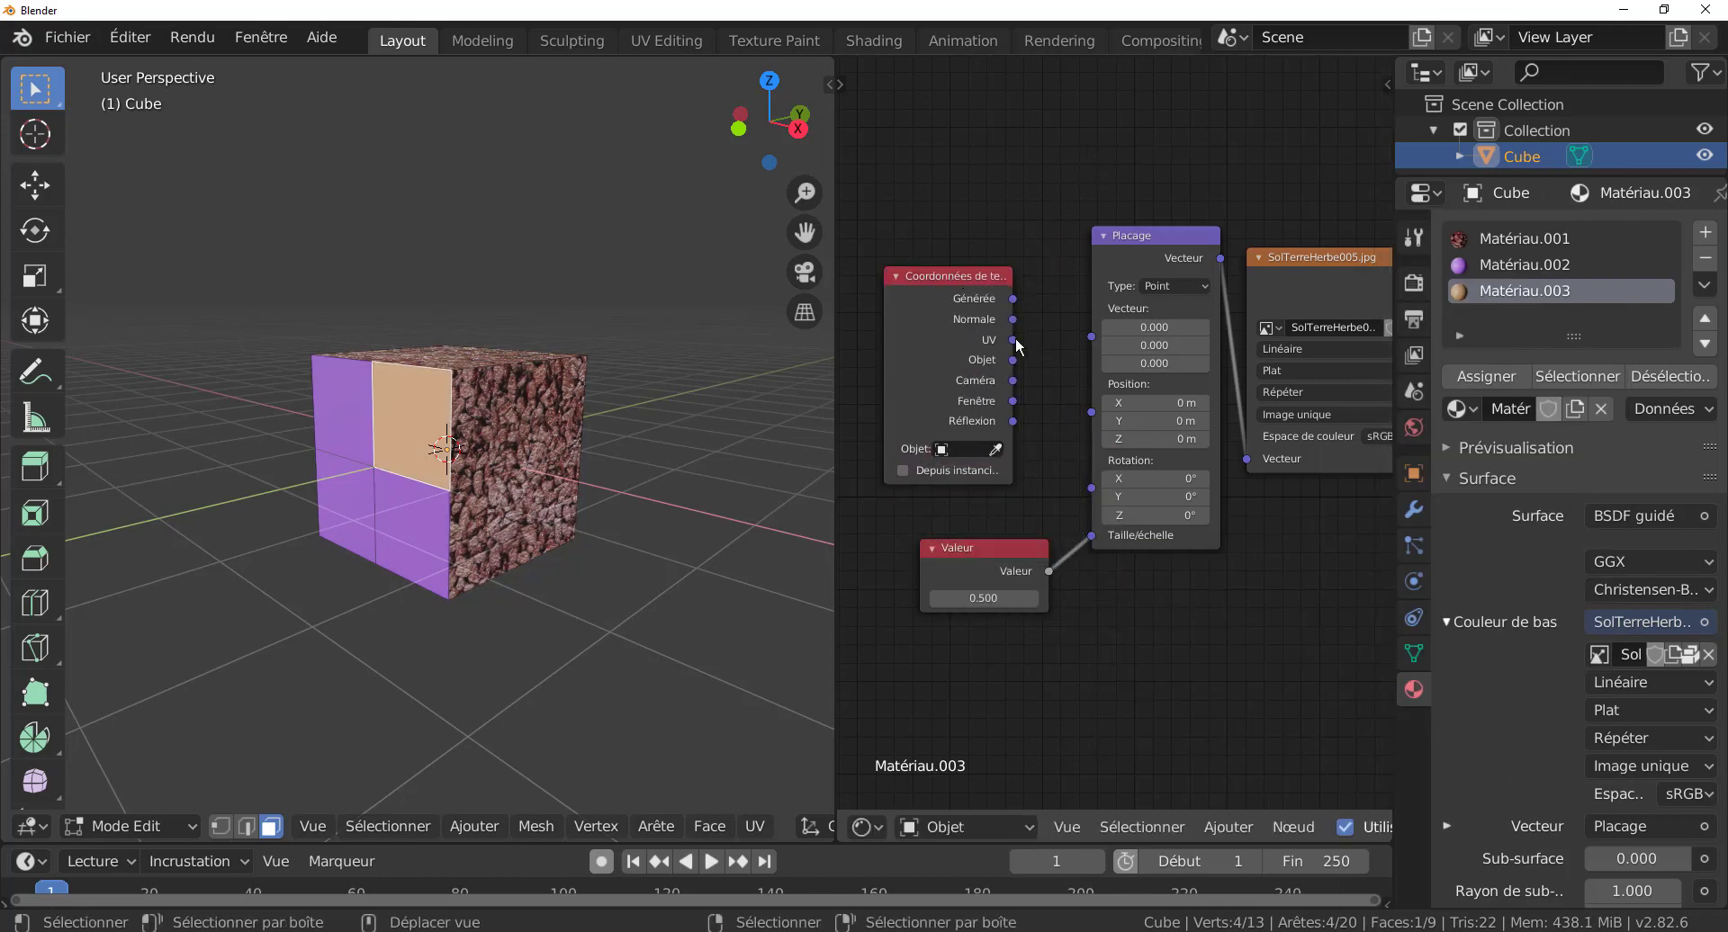
drag(987, 292, 997, 275)
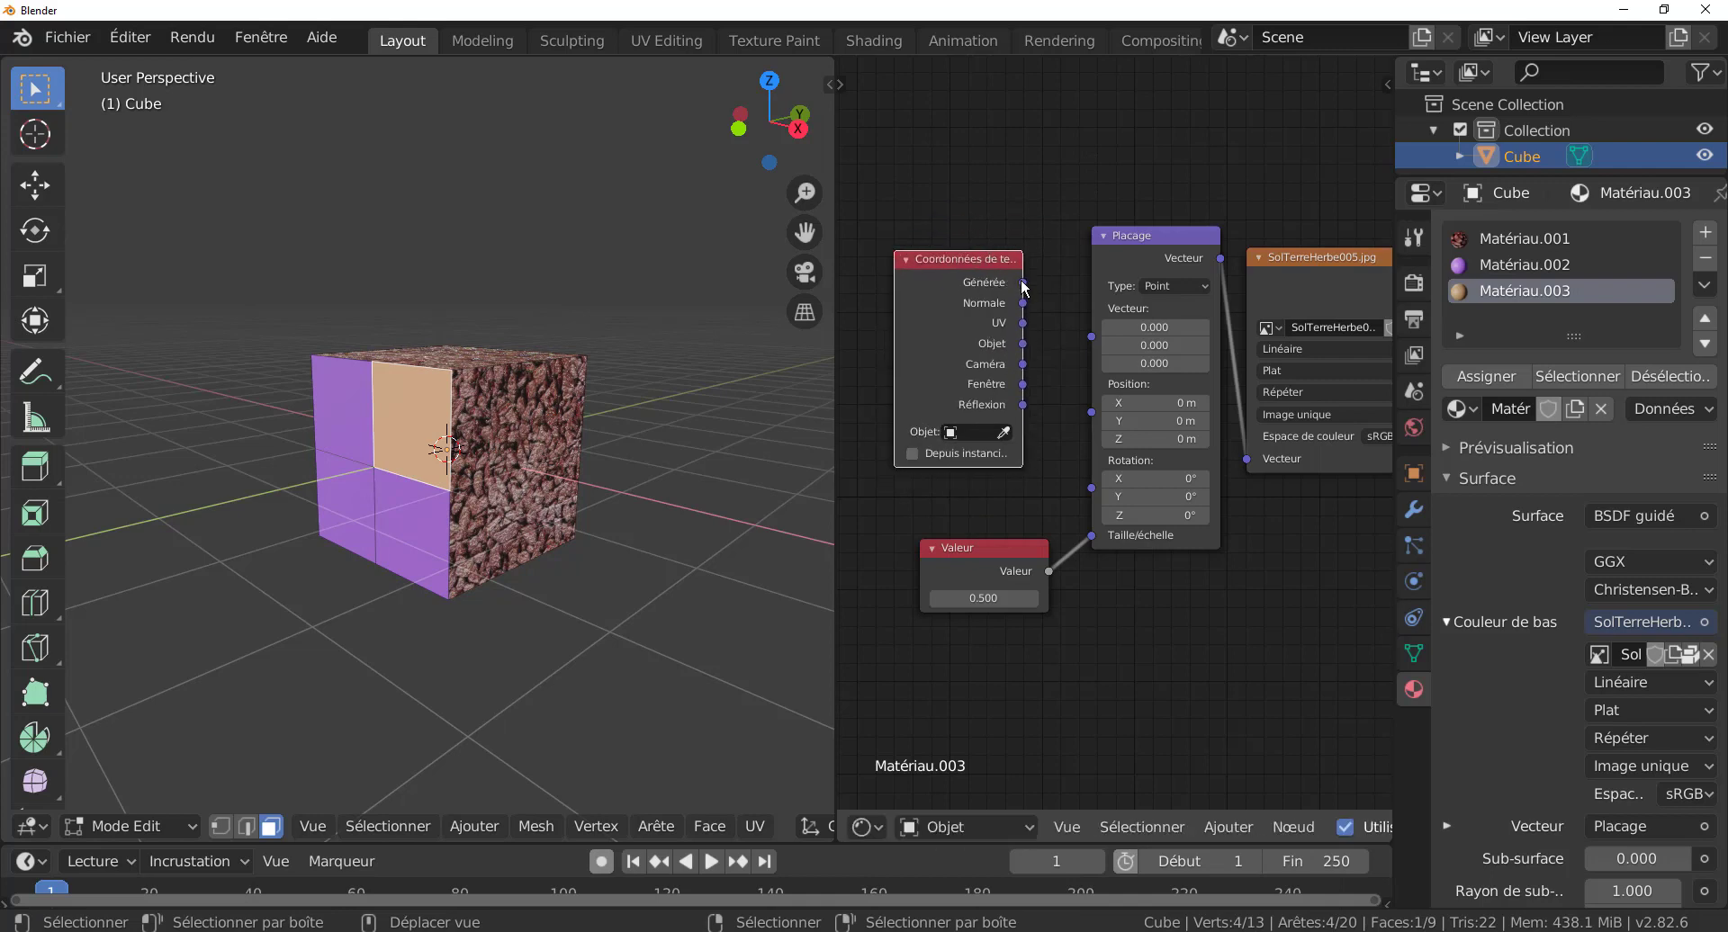
drag(1023, 283, 1091, 337)
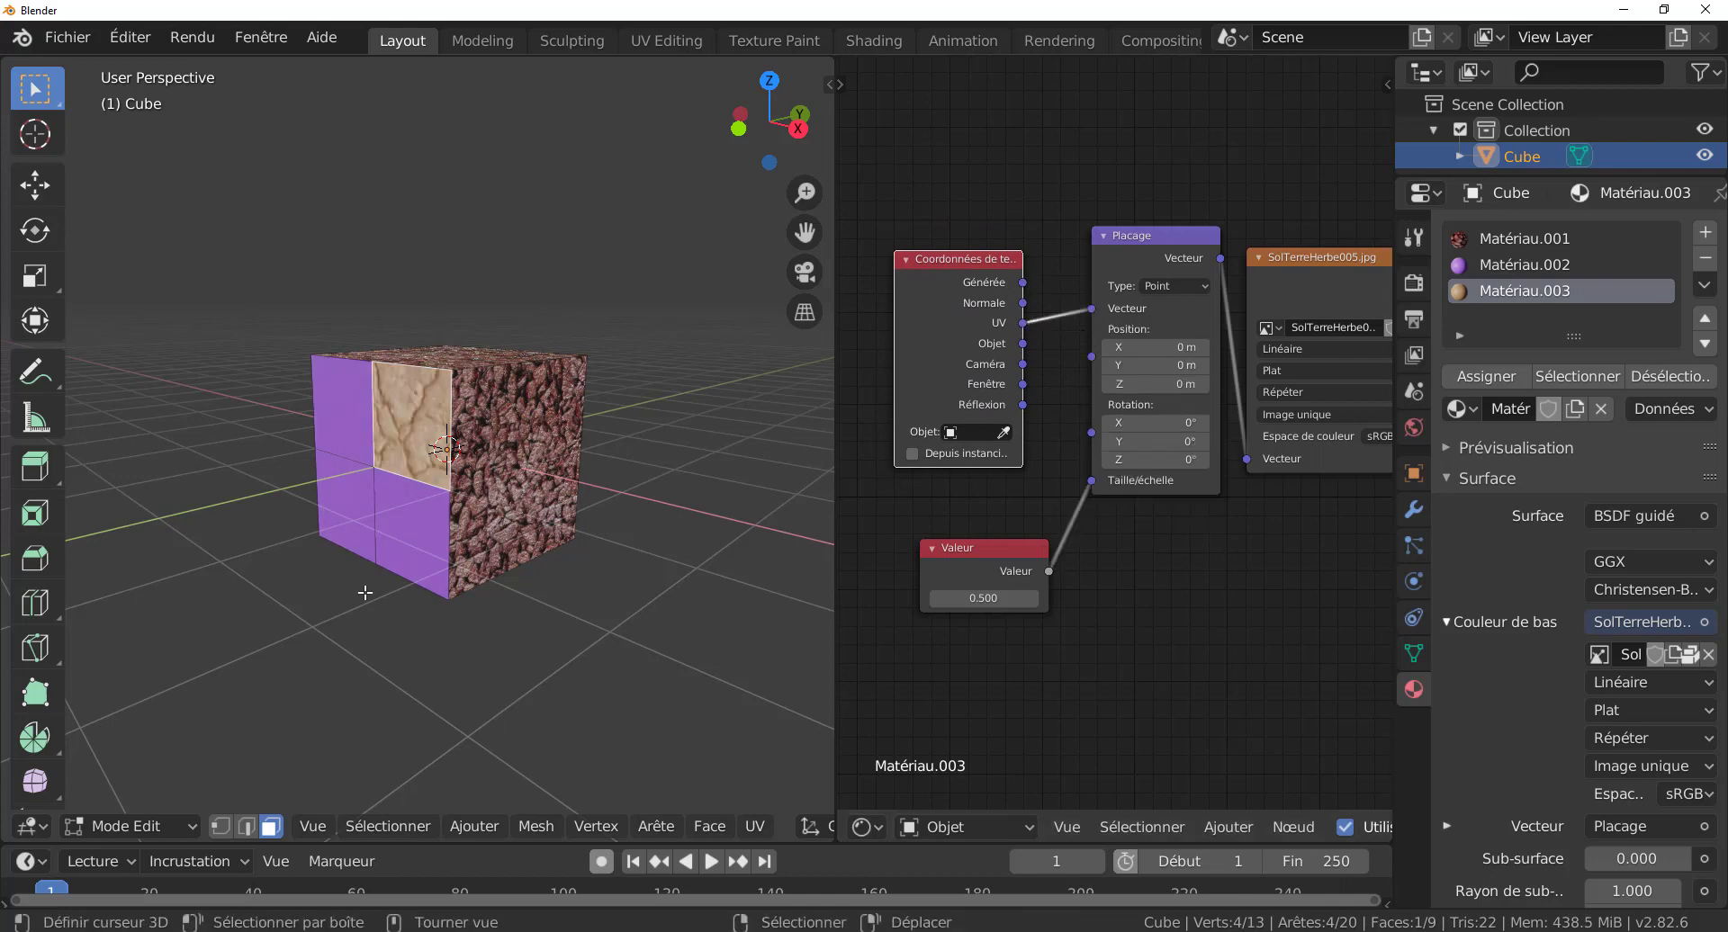
- Set the Valeur node to 10.200 to scale the texture and check the tiling on the cube's face
scroll(388, 572, up, 4)
mouse_move(982, 598)
mouse_down()
mouse_move(1048, 598)
mouse_move(988, 598)
mouse_move(1049, 598)
mouse_move(1017, 598)
mouse_up()
scroll(555, 571, up, 3)
scroll(666, 504, down, 6)
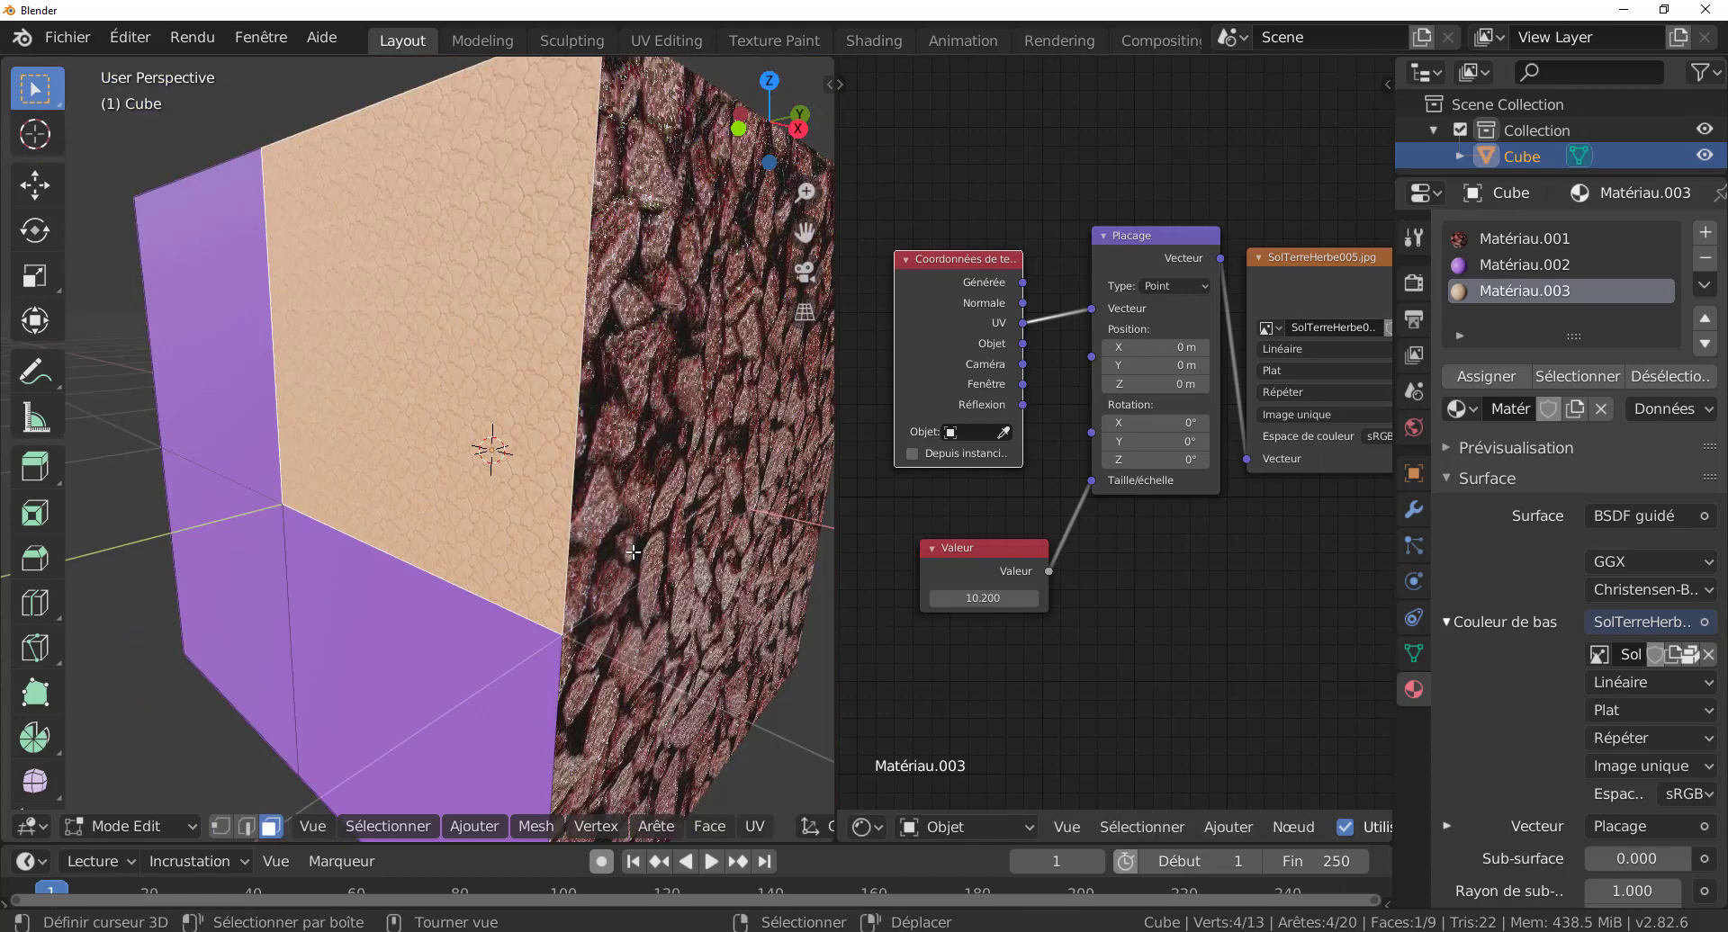
middle_drag(666, 504, 688, 534)
scroll(593, 545, up, 5)
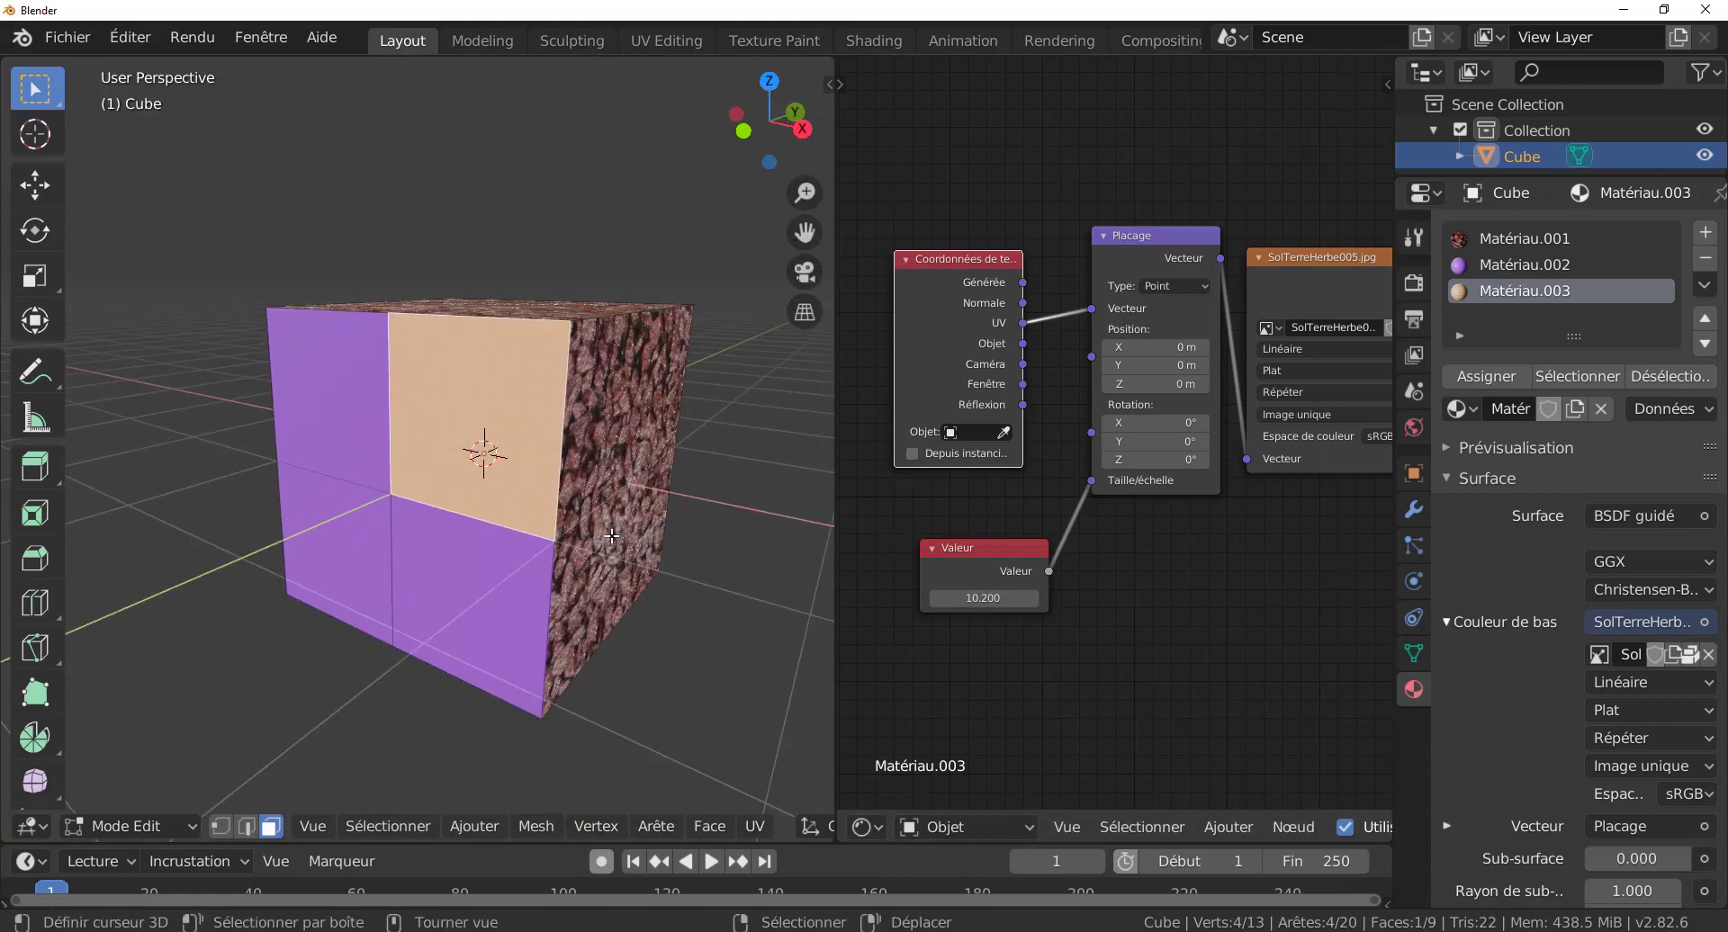
scroll(593, 544, up, 3)
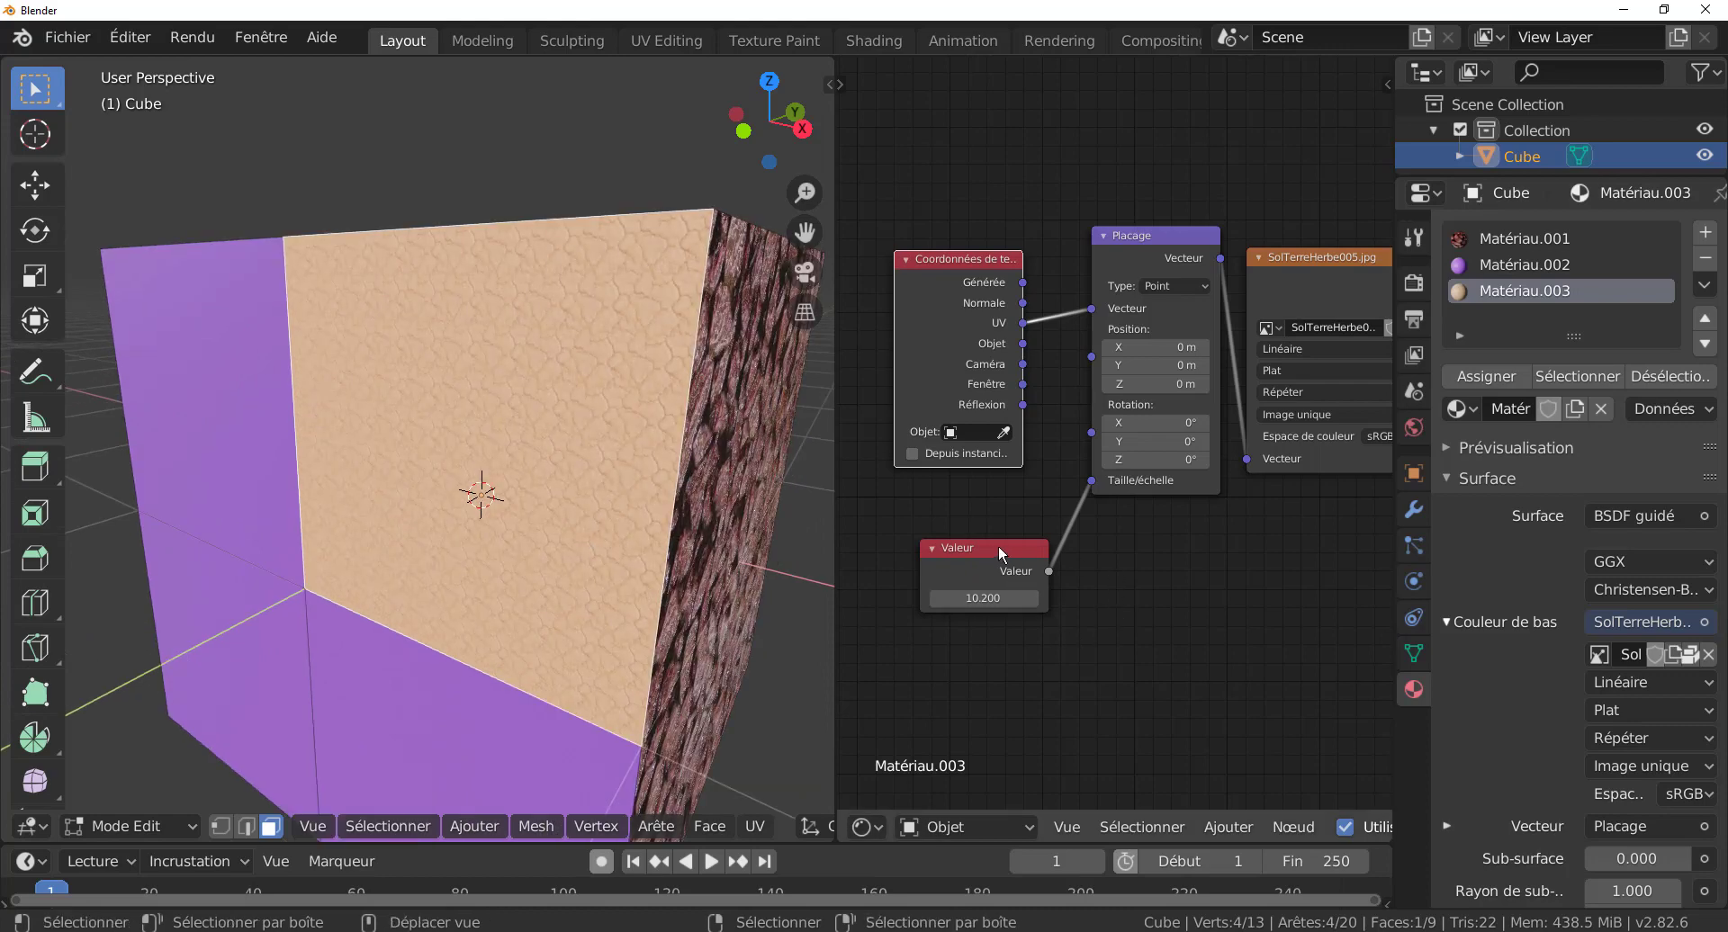
- Move the Valeur node closer beneath the texture coordinates and align the image texture node with the BSDF guidé node
drag(997, 543, 976, 514)
middle_drag(1001, 535, 899, 550)
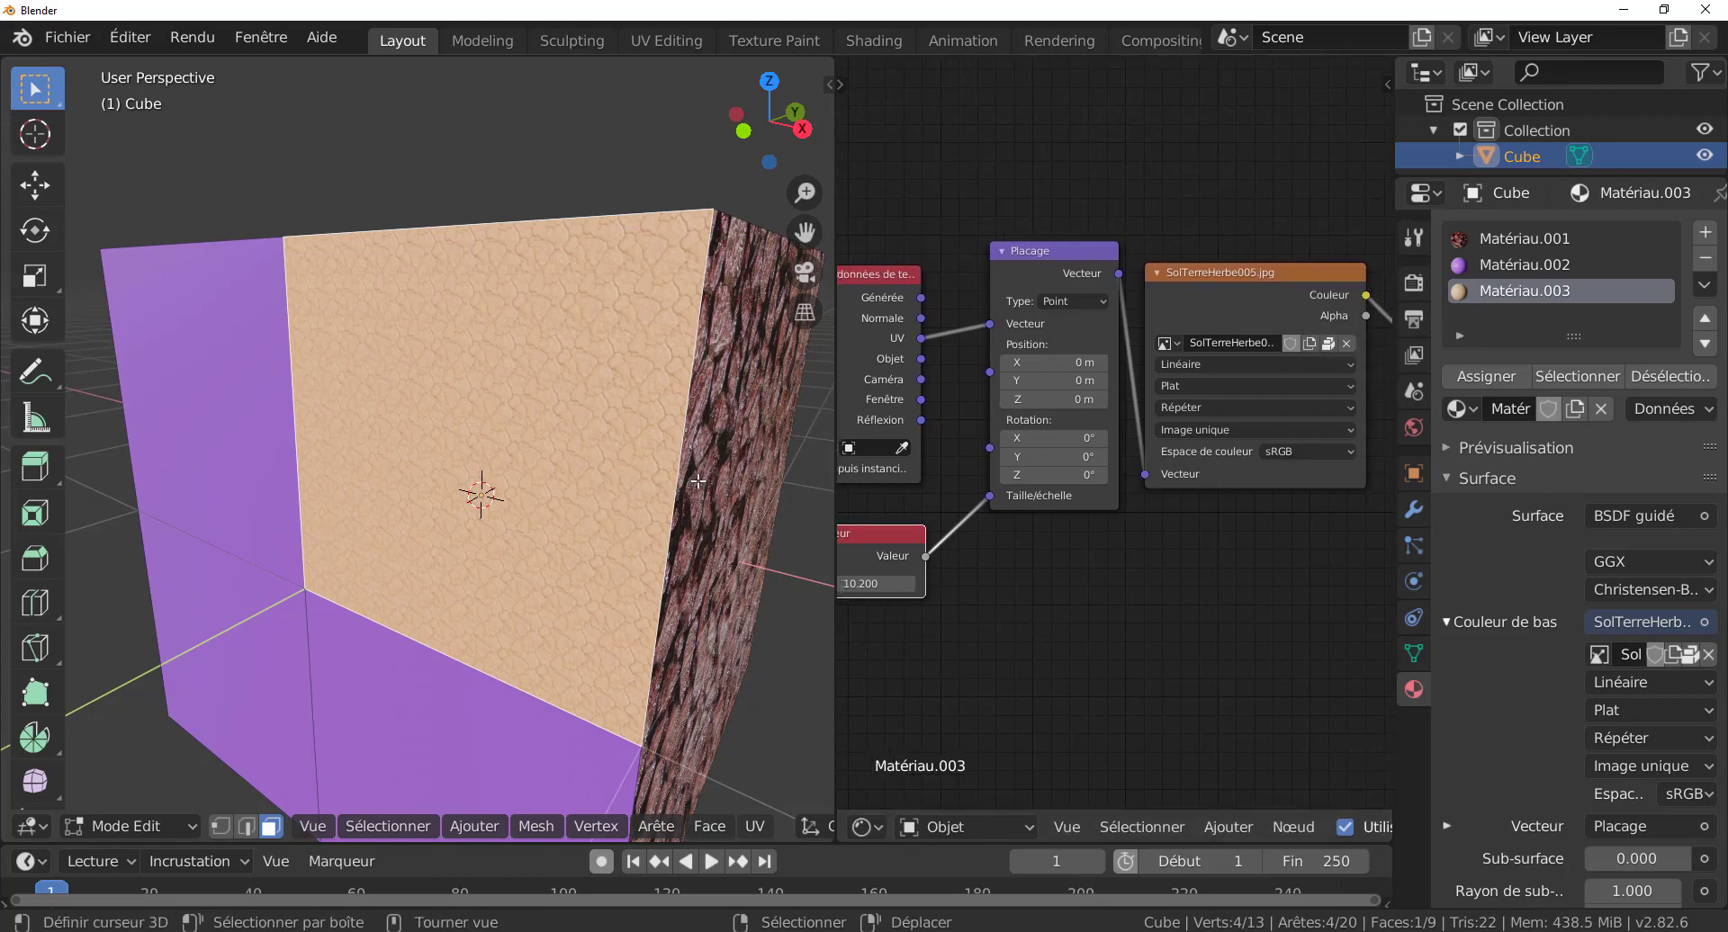
scroll(570, 454, up, 2)
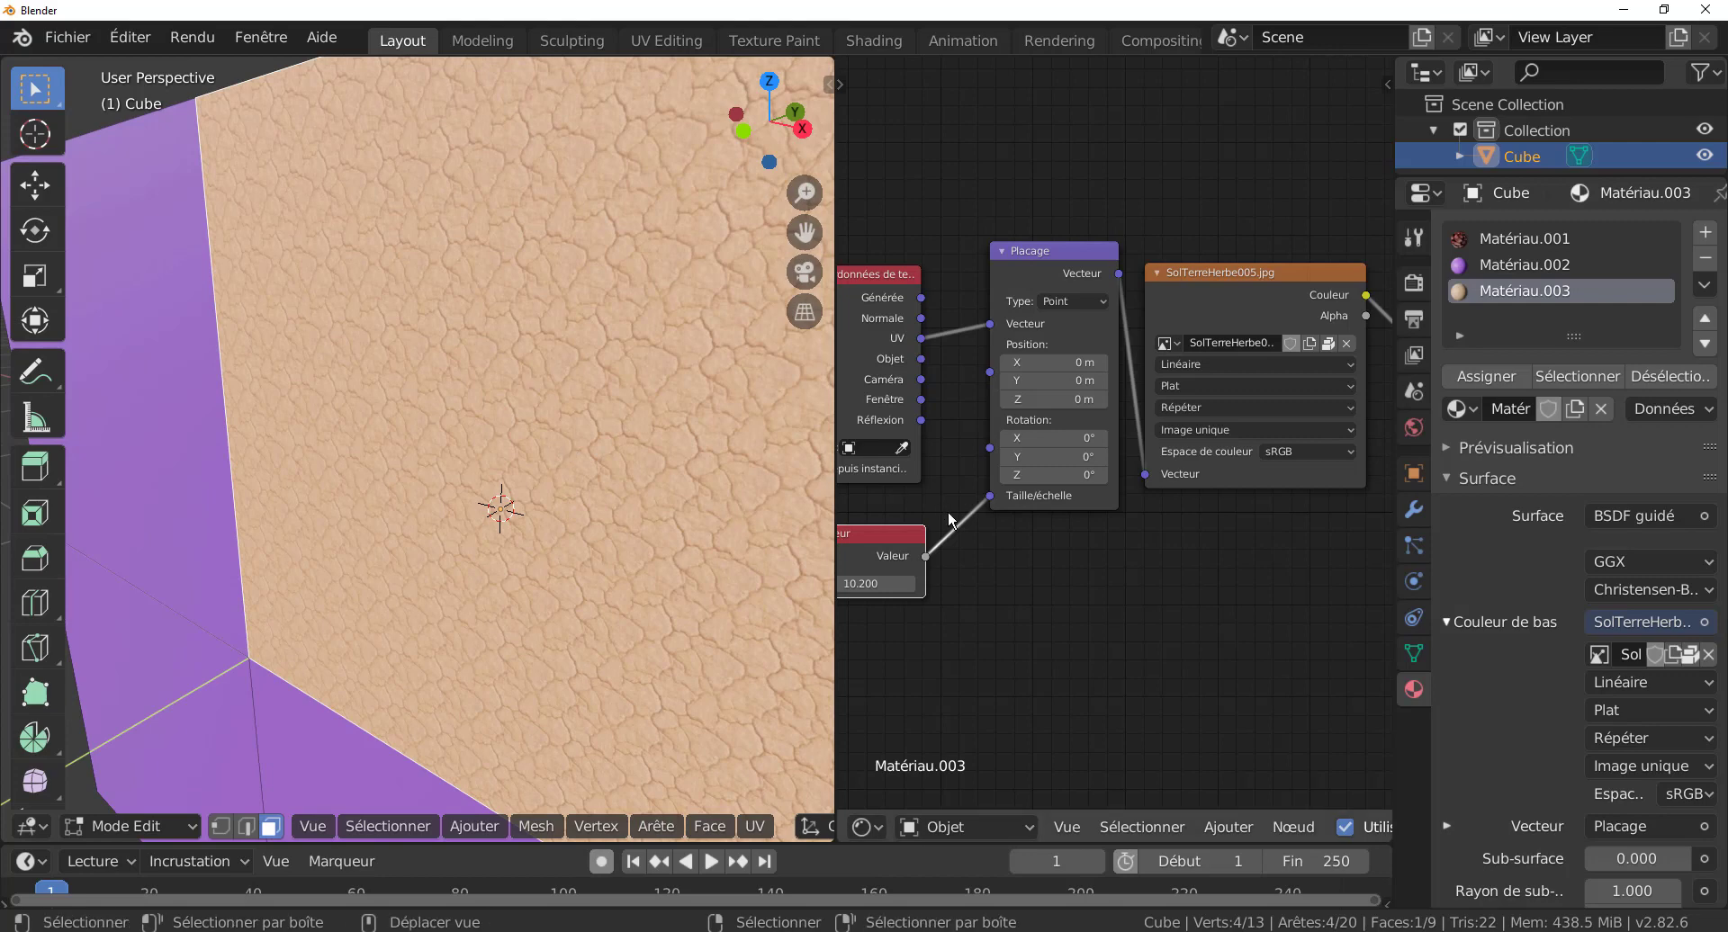
scroll(991, 531, down, 2)
middle_drag(1060, 591, 930, 573)
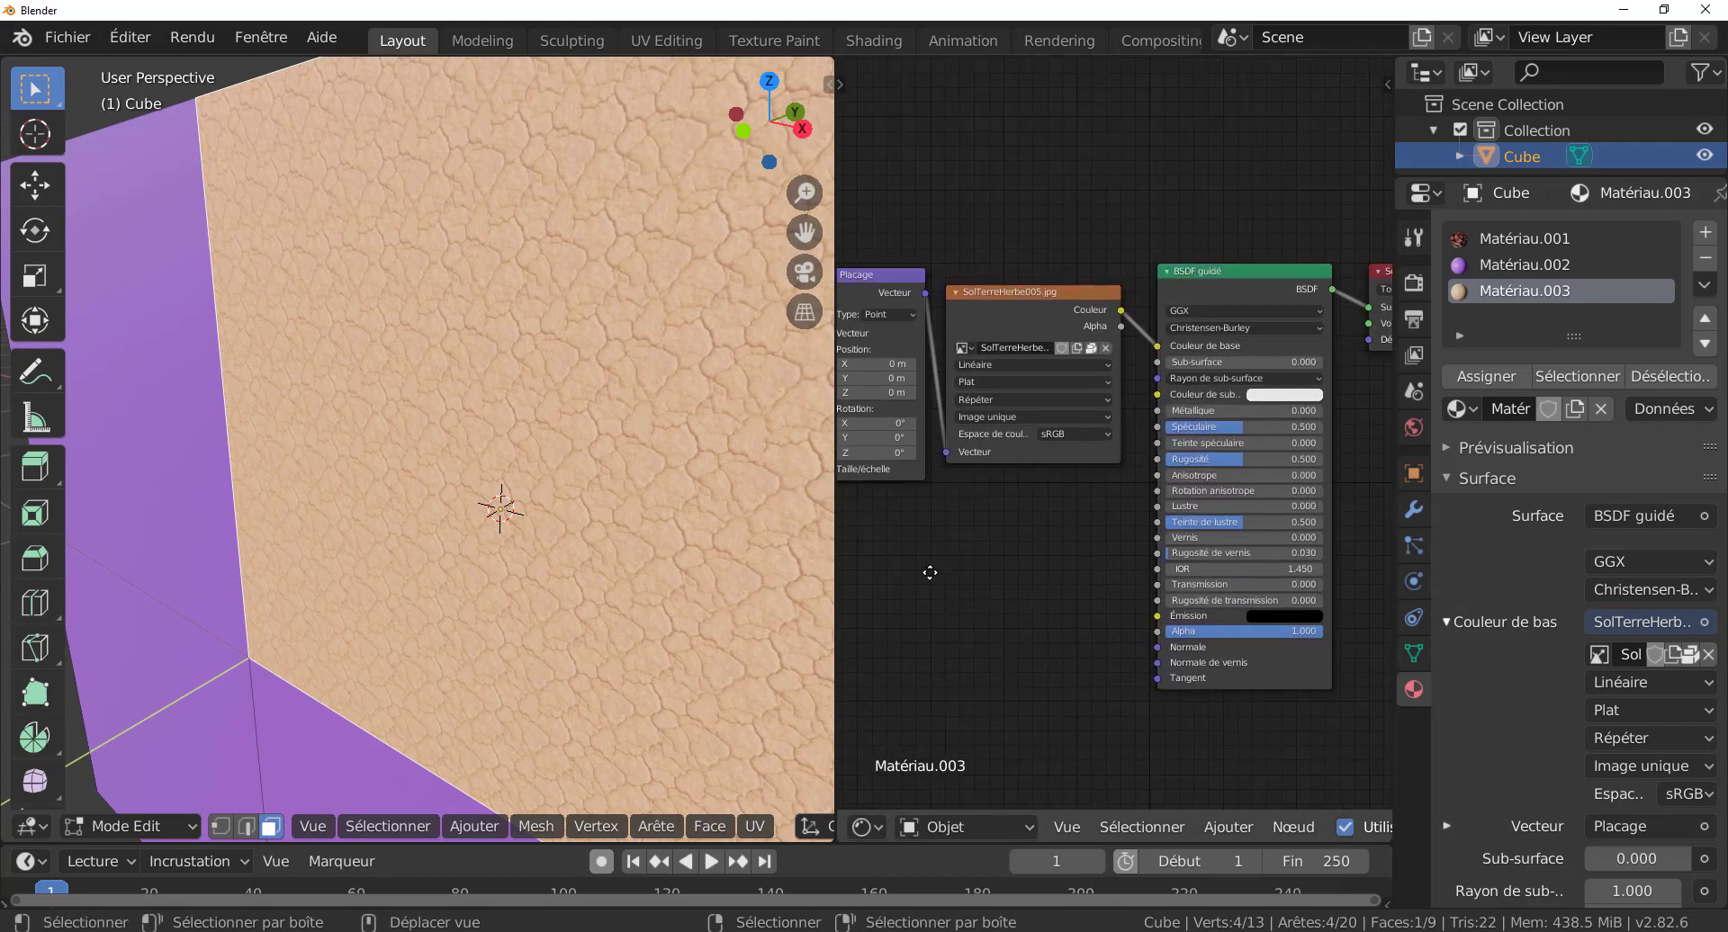
drag(1028, 293, 1038, 273)
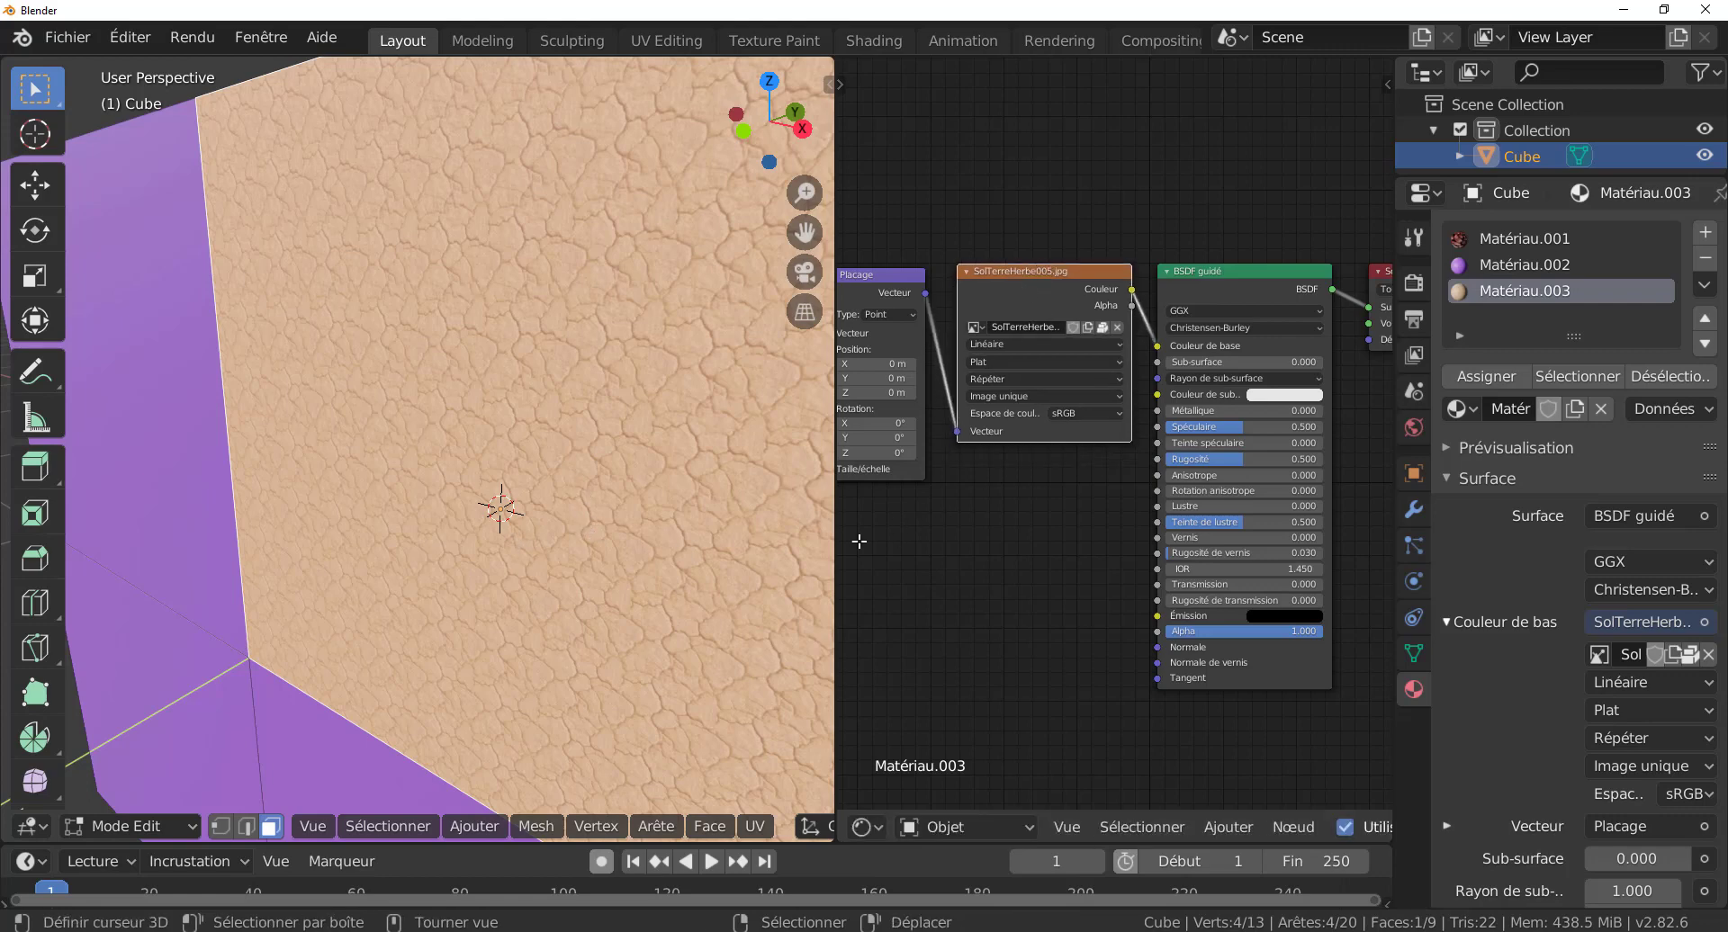
- Tidy the start of the node chain by placing the Valeur node right under the Coordonnées de texture node
scroll(997, 628, down, 3)
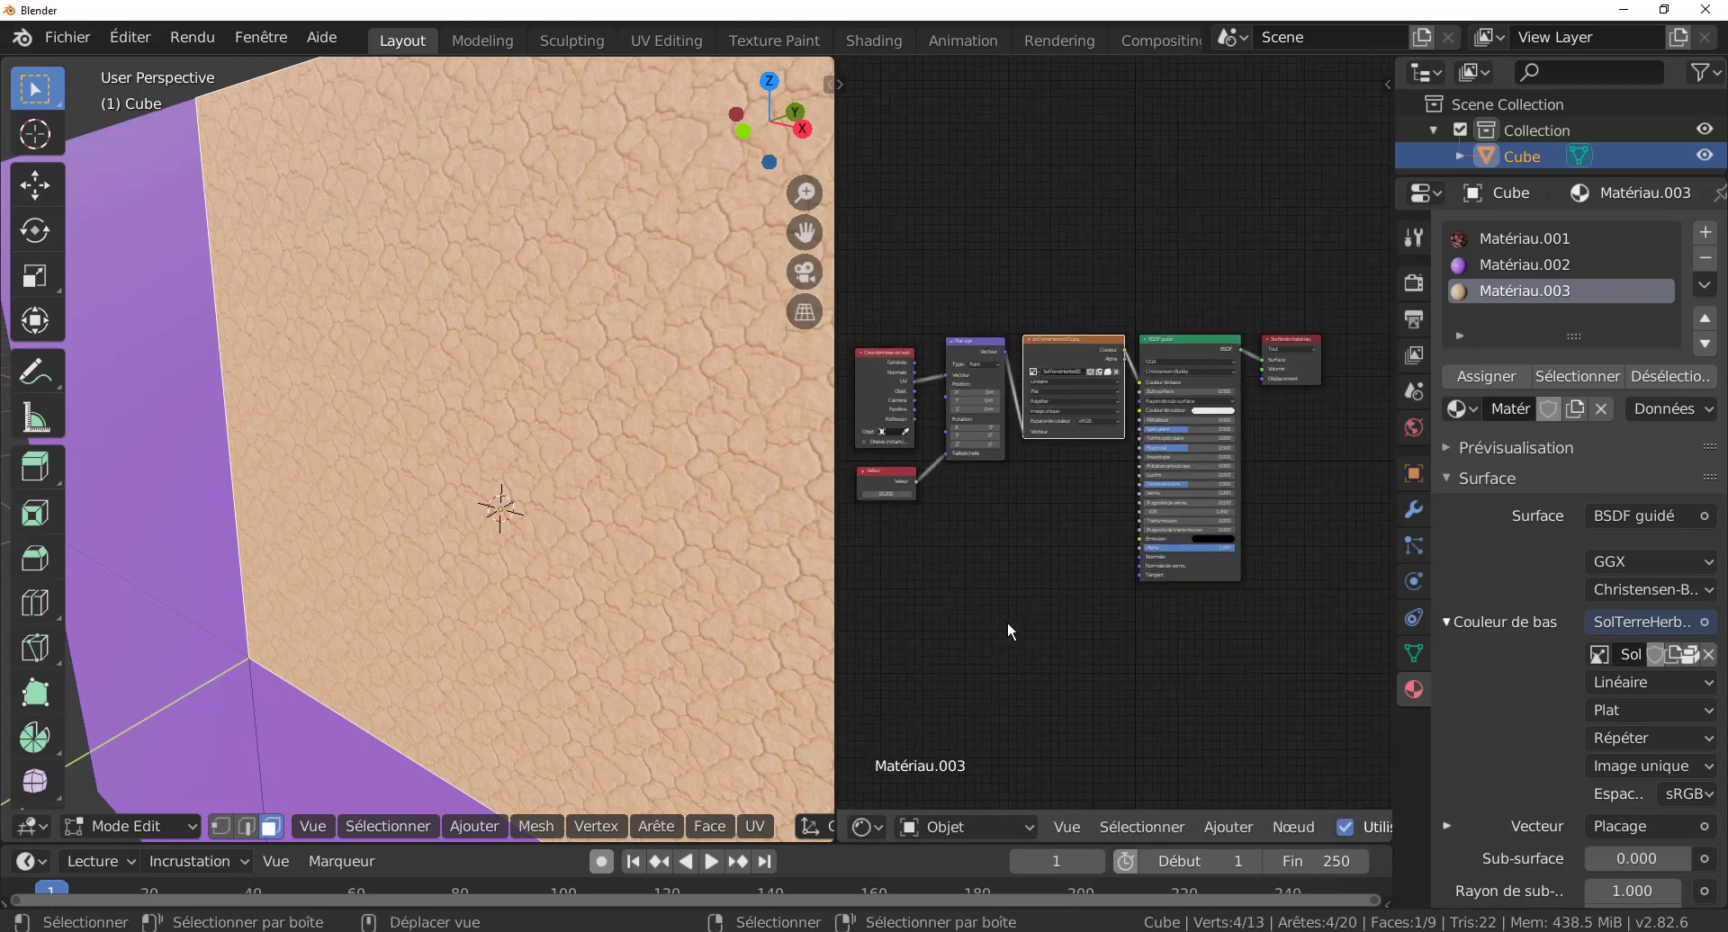
middle_drag(1007, 622, 1027, 621)
drag(901, 343, 901, 342)
drag(910, 472, 906, 455)
scroll(1065, 568, up, 1)
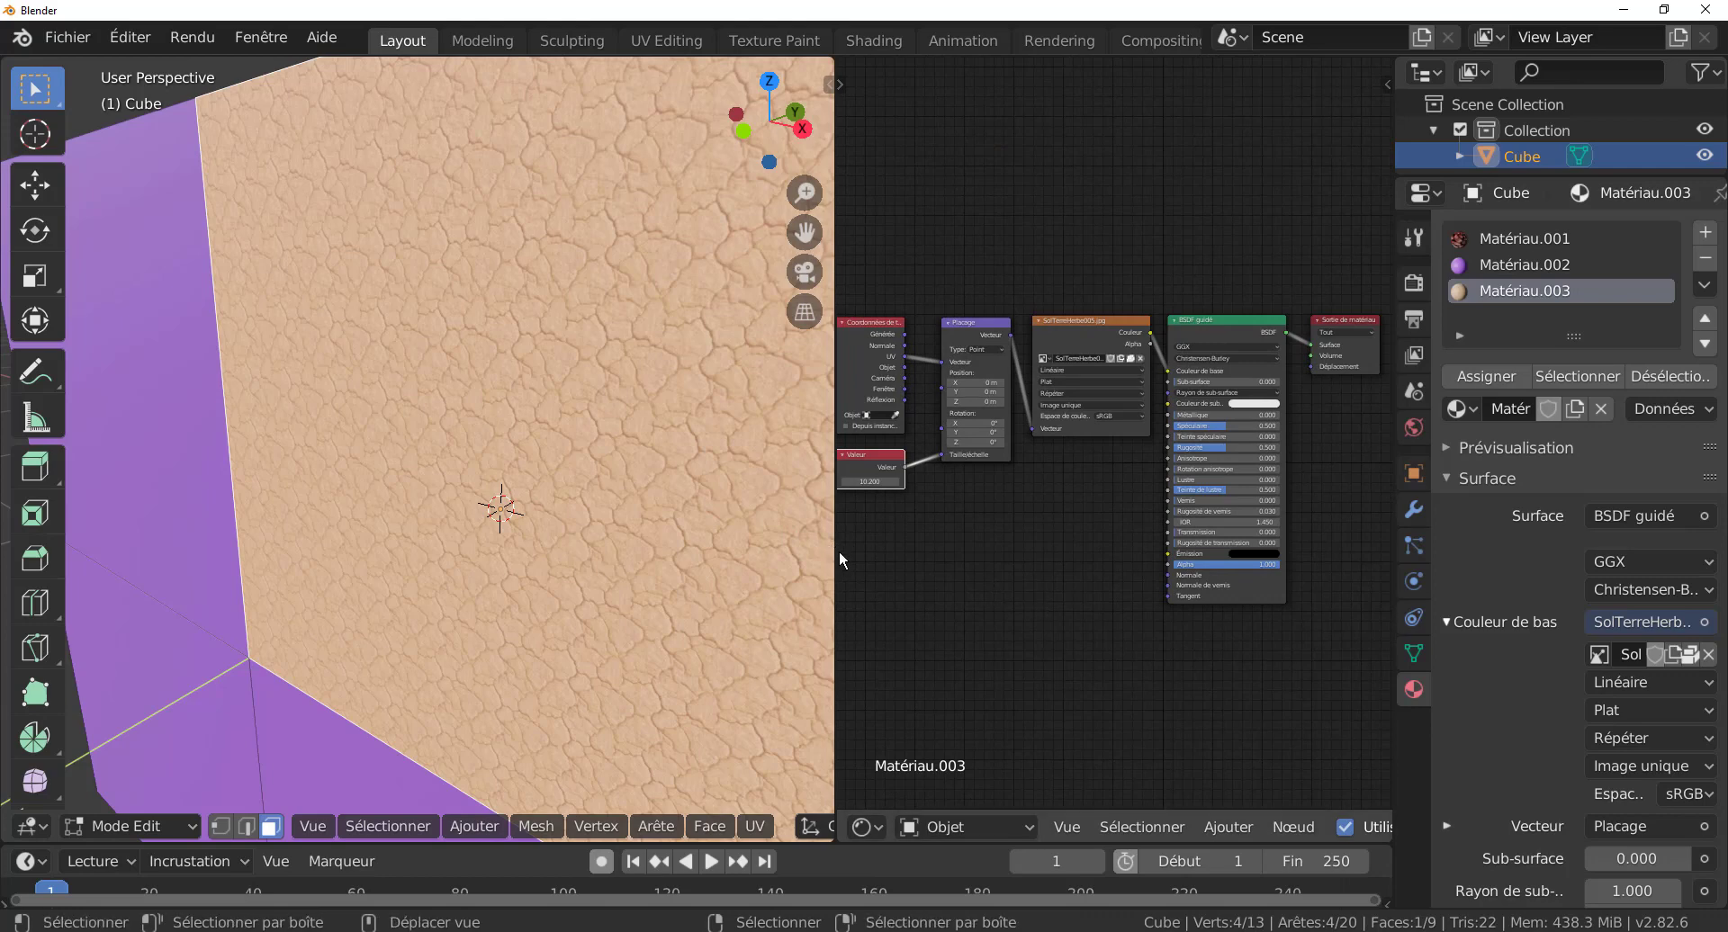
- Widen the node editor into the 3D view and nudge the image texture node within the full node chain
drag(834, 552, 730, 562)
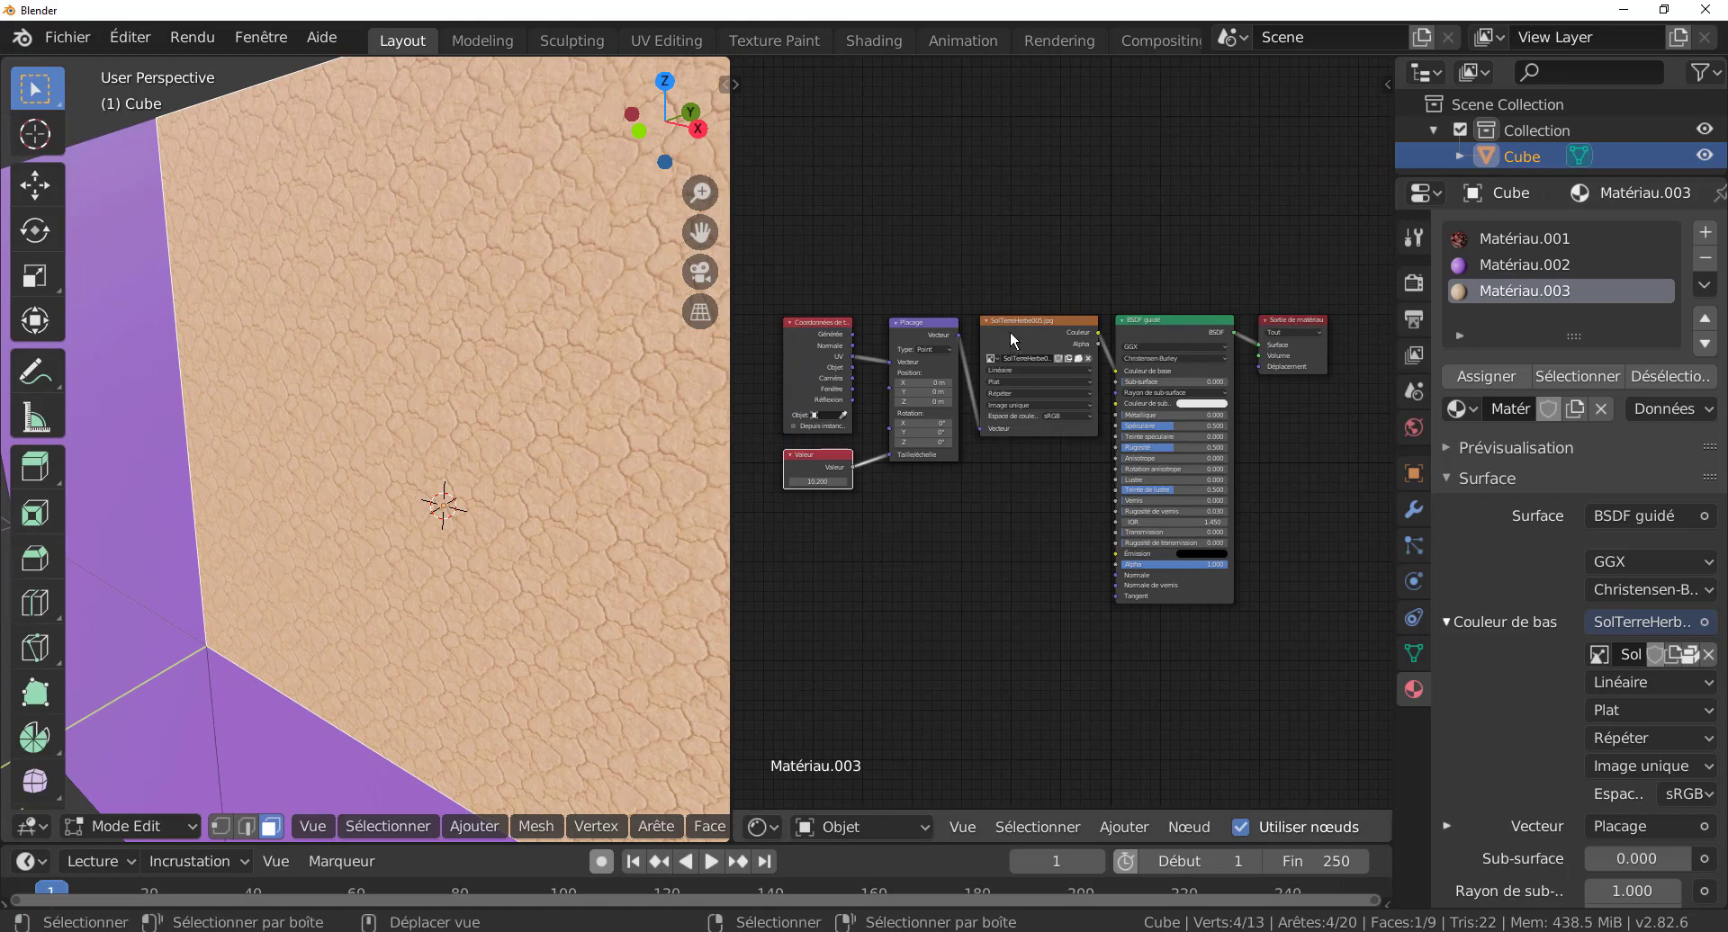
drag(1018, 319, 1016, 317)
middle_drag(1002, 580, 993, 584)
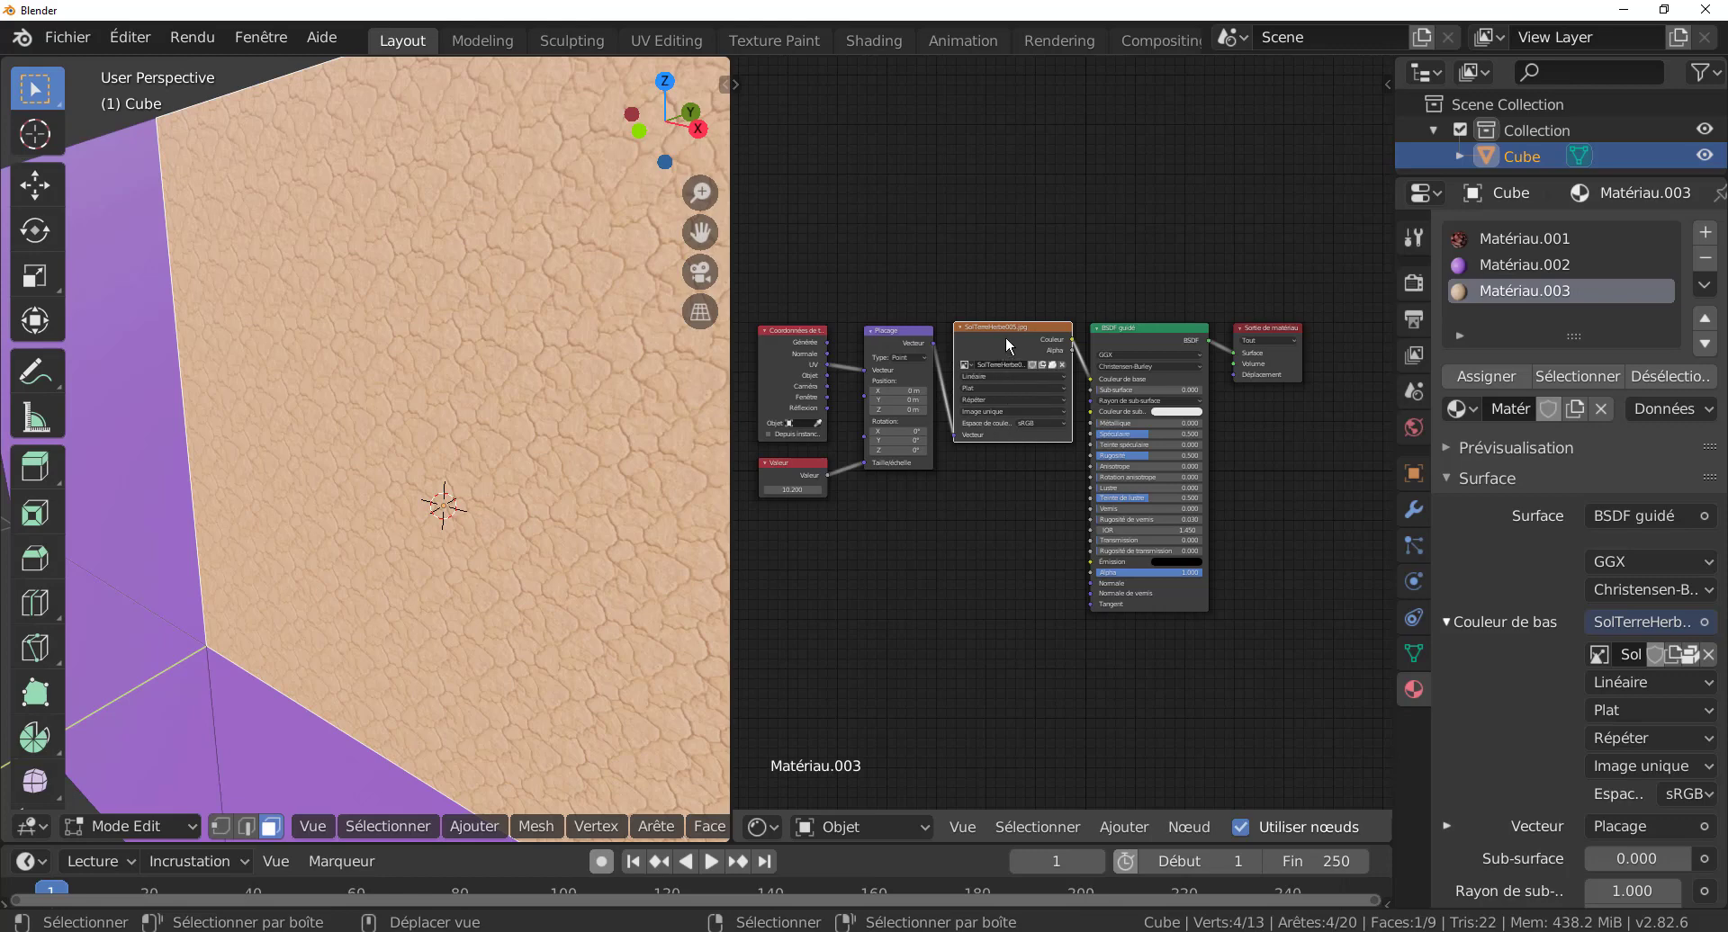
- Lower the SolTerreHerbe005.jpg image texture node slightly between the Placage and BSDF guidé nodes
drag(1006, 322, 1008, 332)
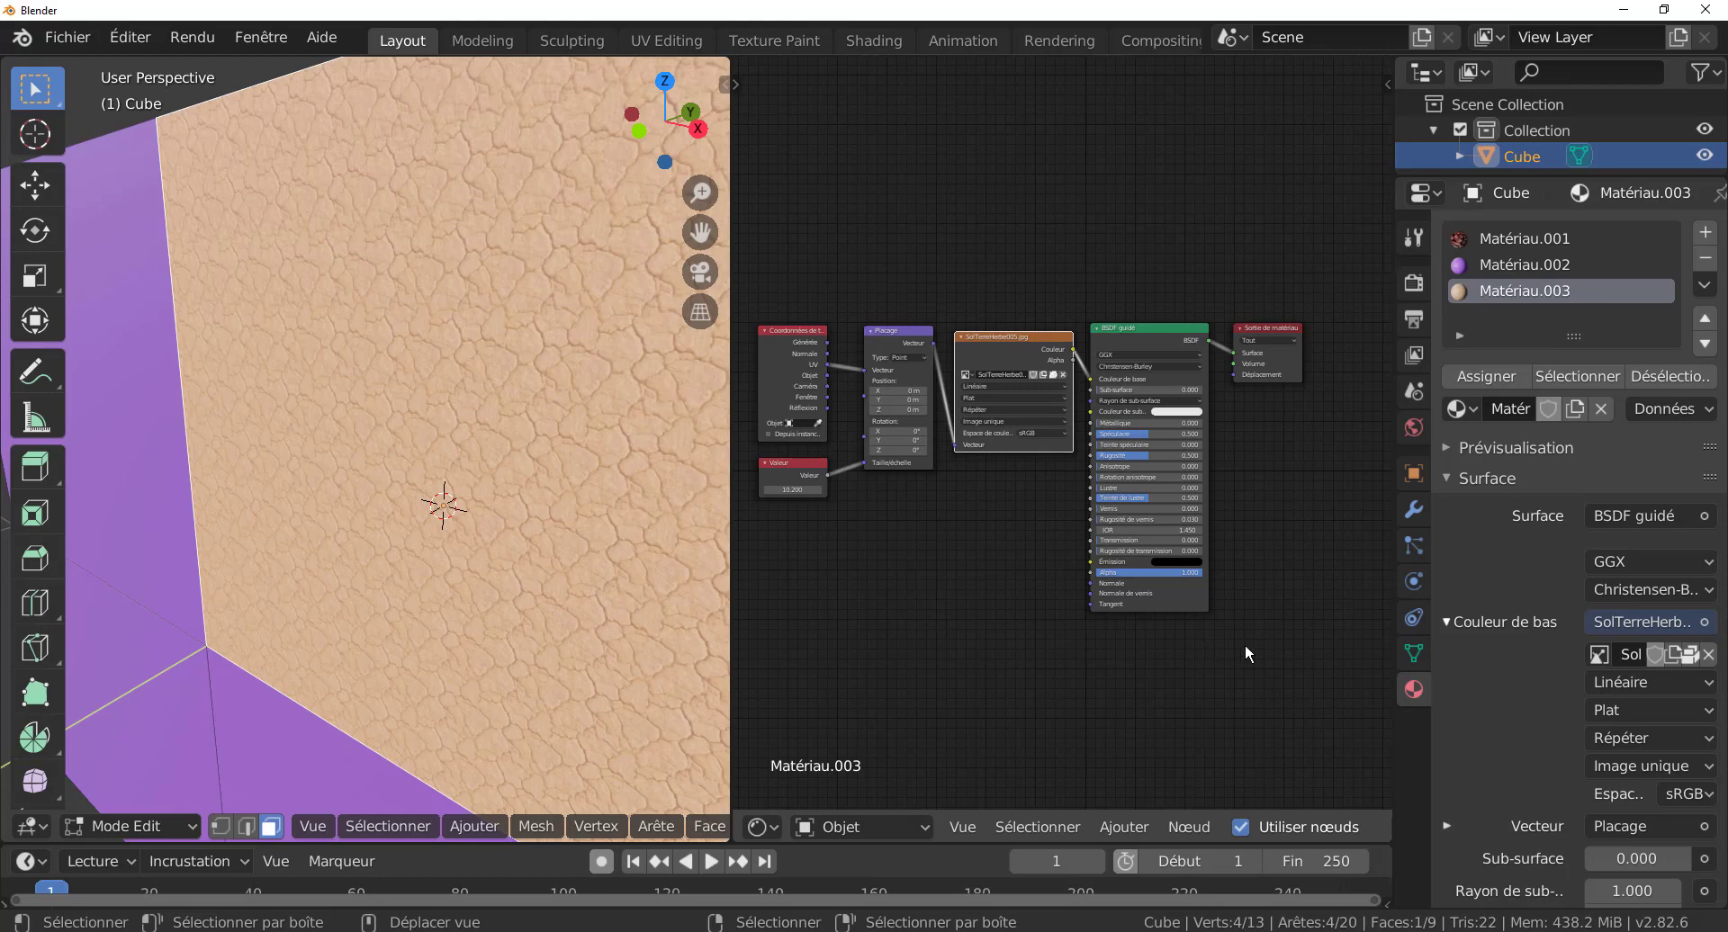
middle_drag(985, 637, 1017, 636)
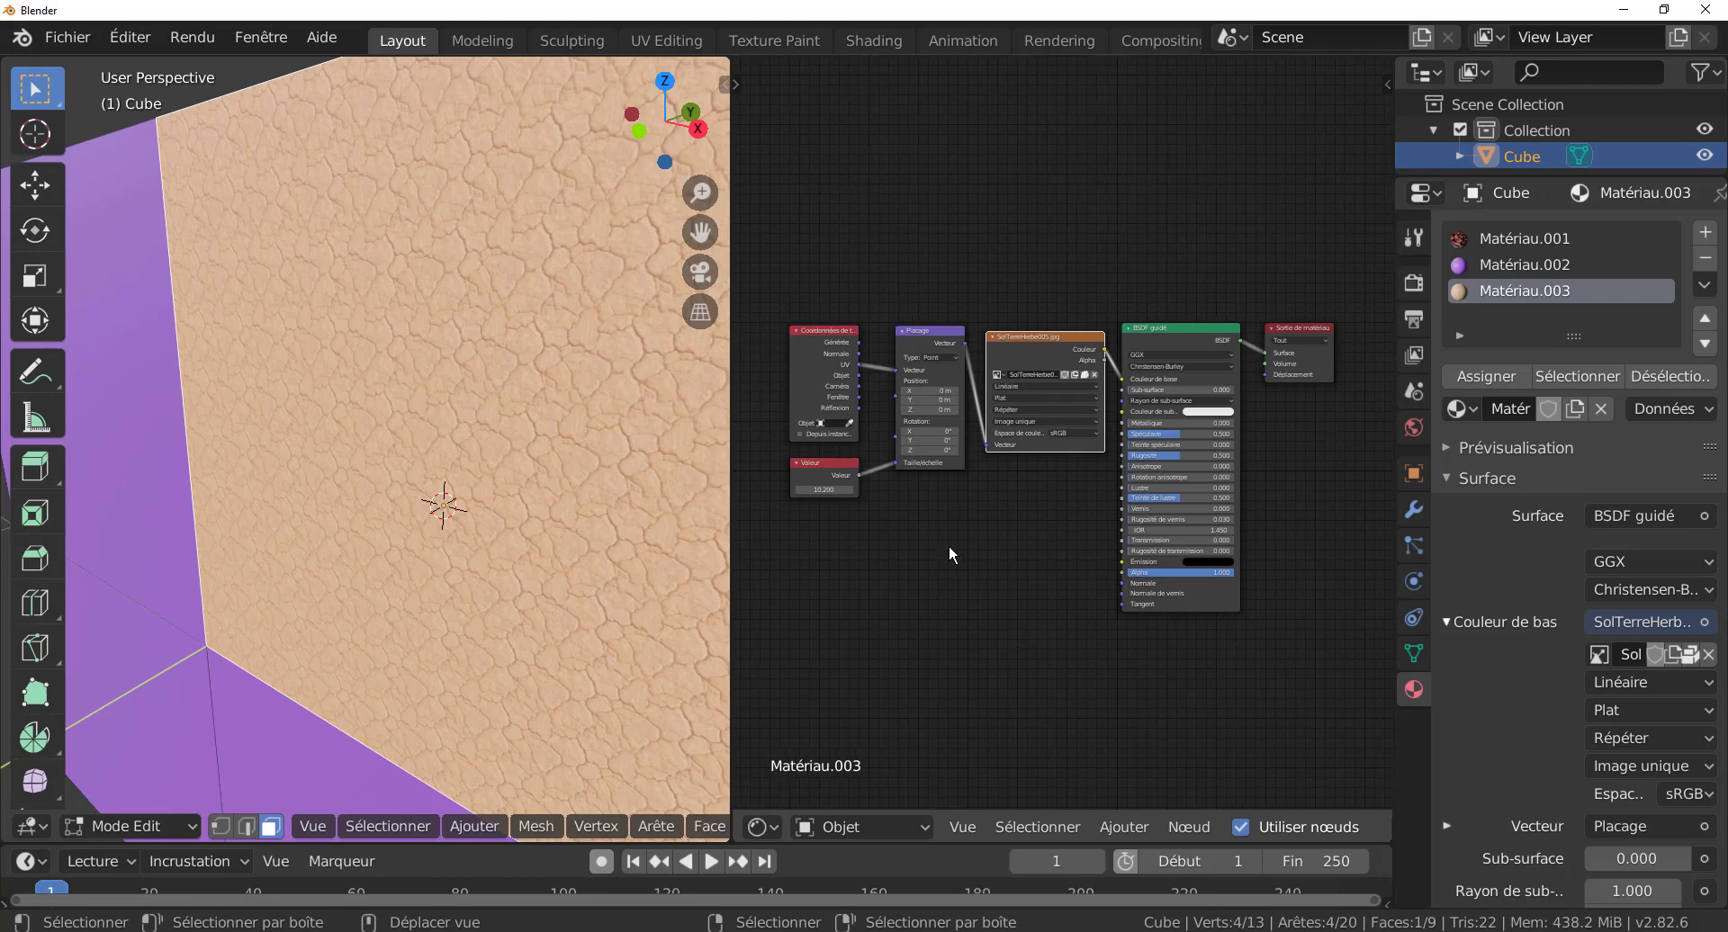
scroll(948, 543, up, 1)
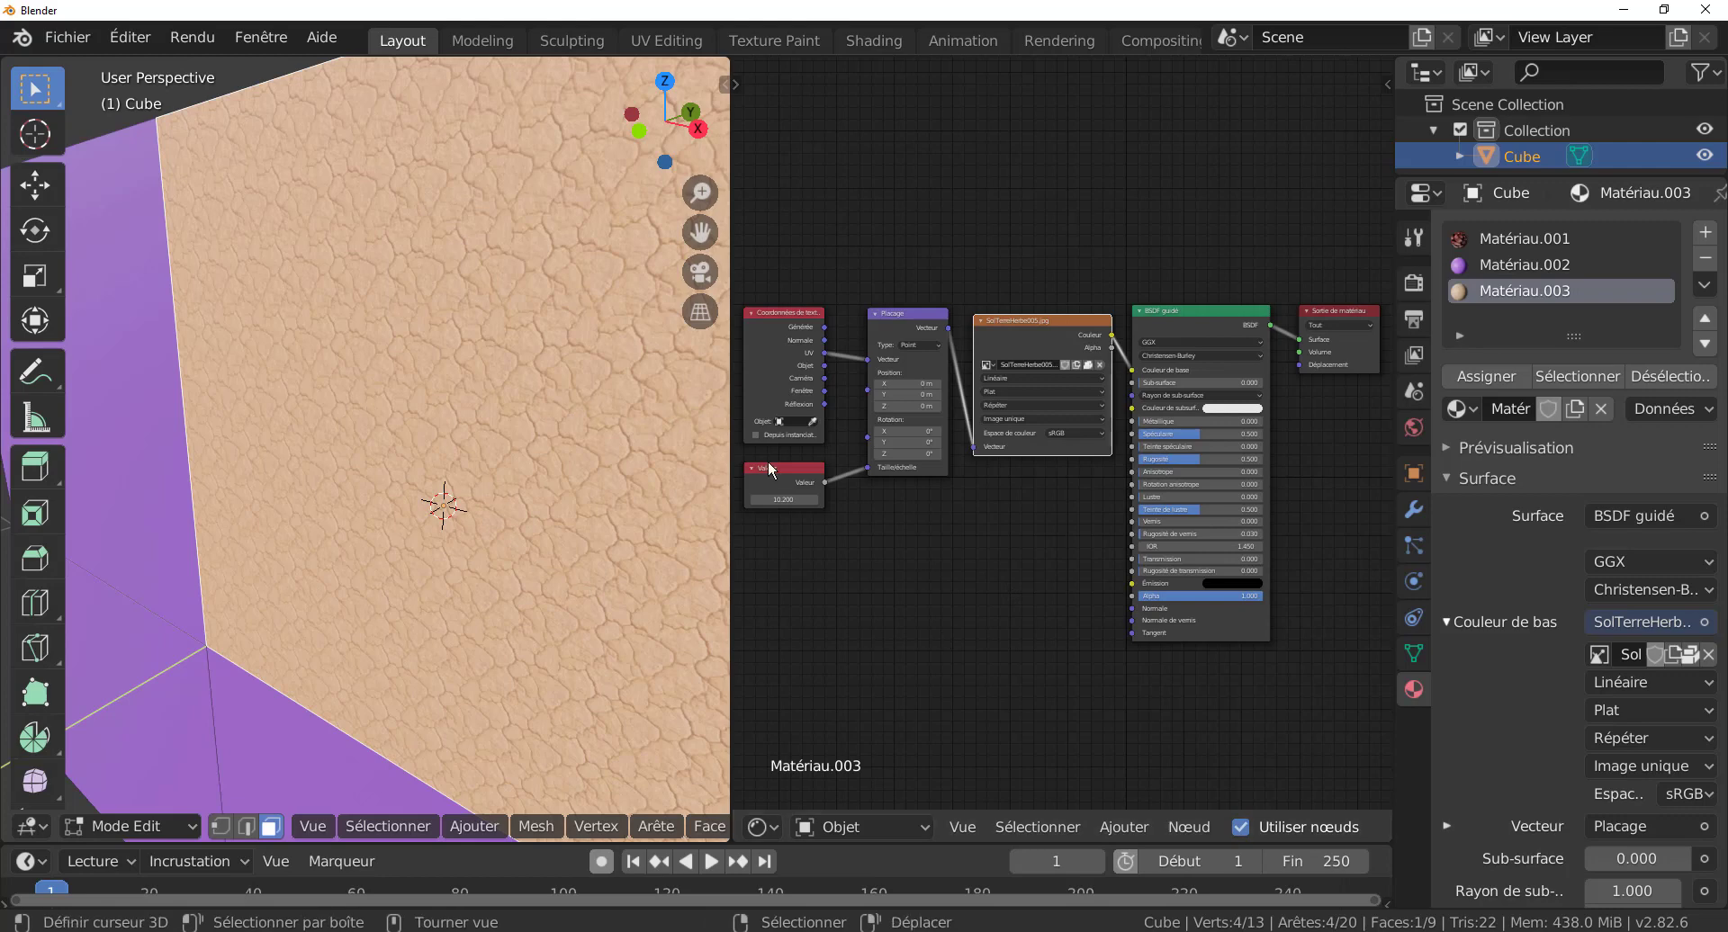
middle_drag(1027, 594, 1048, 556)
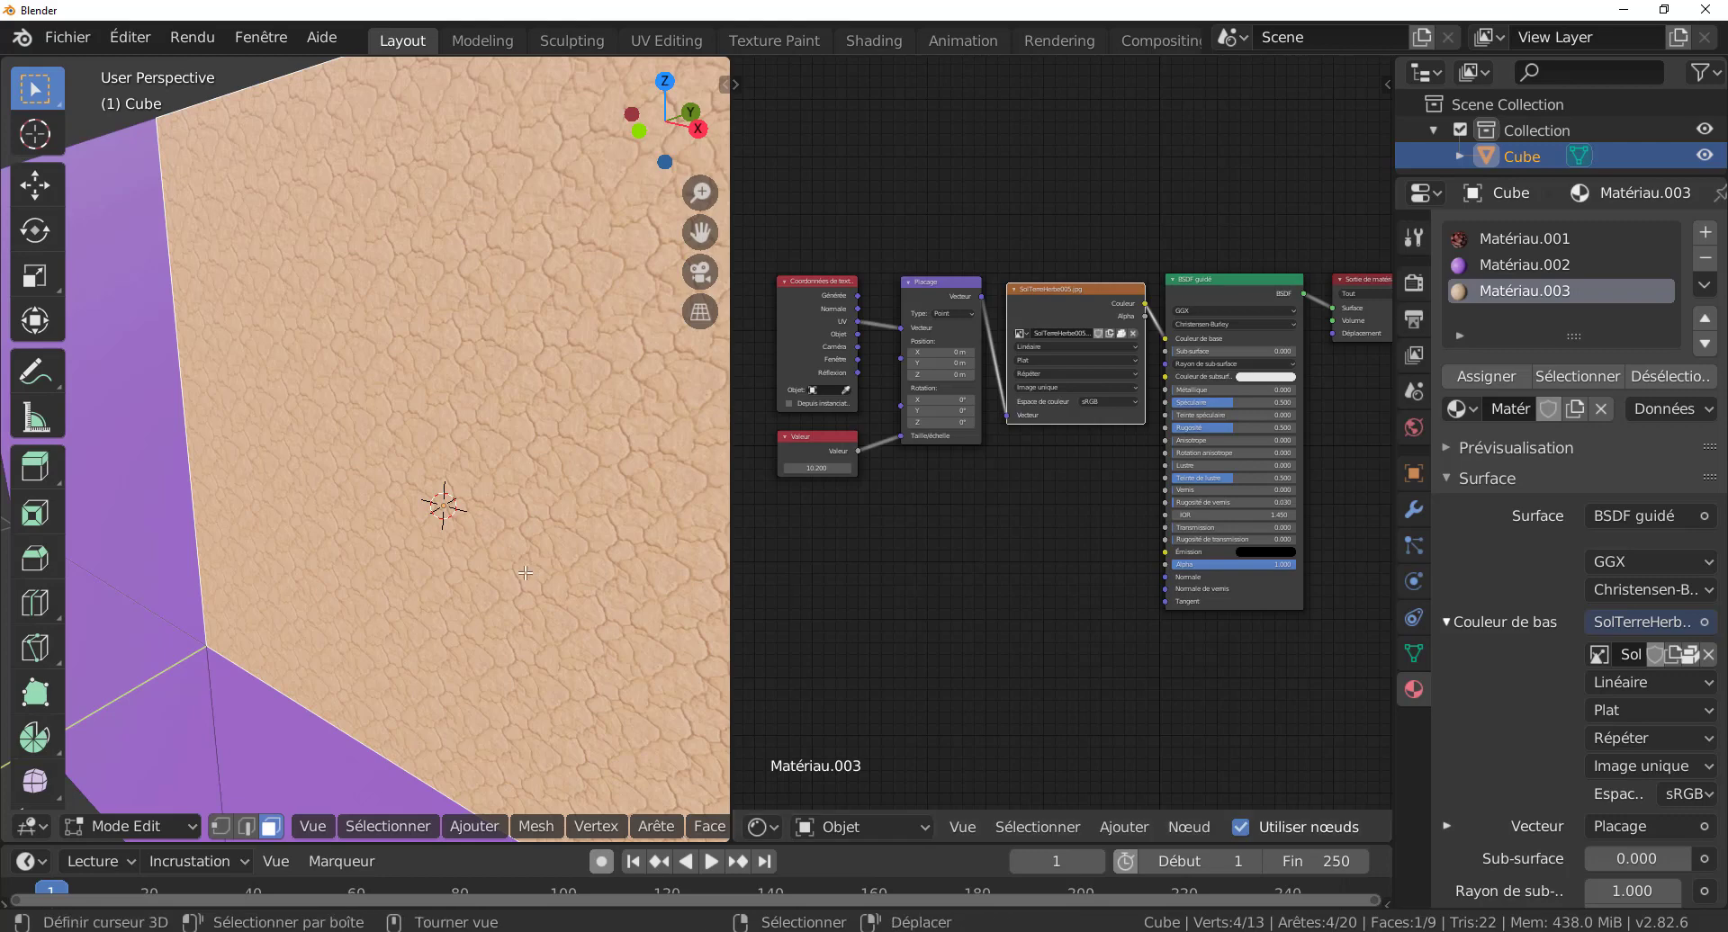
- Examine the cracked-earth tiling on the cube's face from another angle, both close up and from farther away
scroll(523, 569, down, 3)
middle_drag(522, 568, 440, 571)
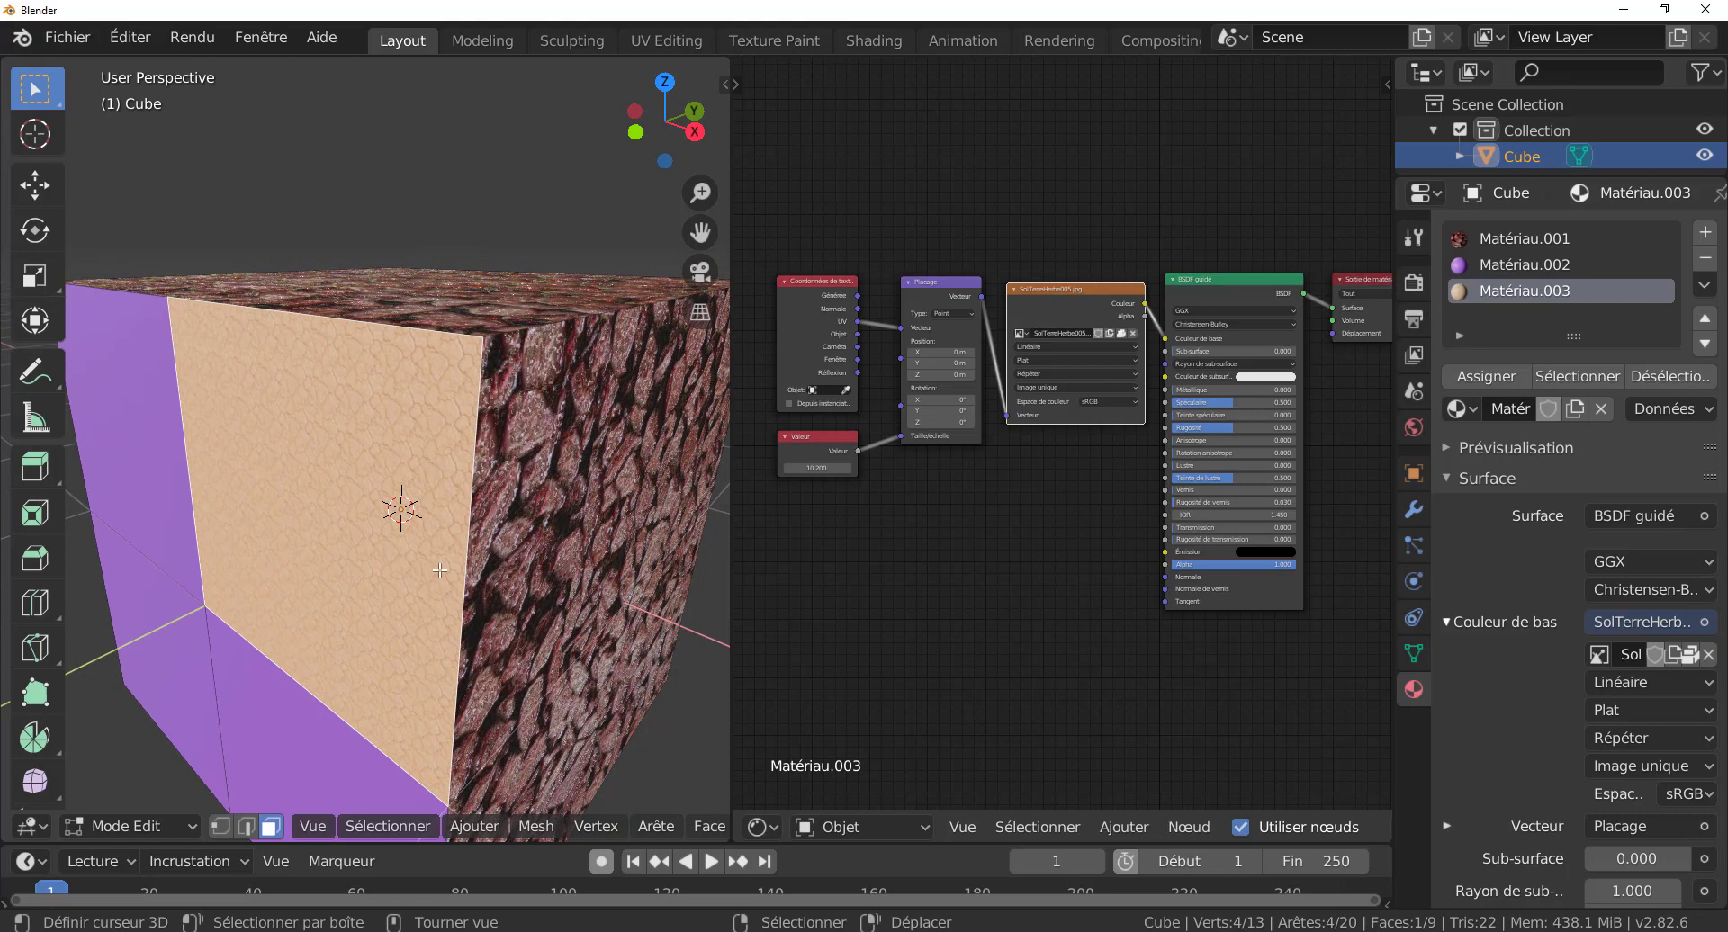
scroll(440, 570, up, 4)
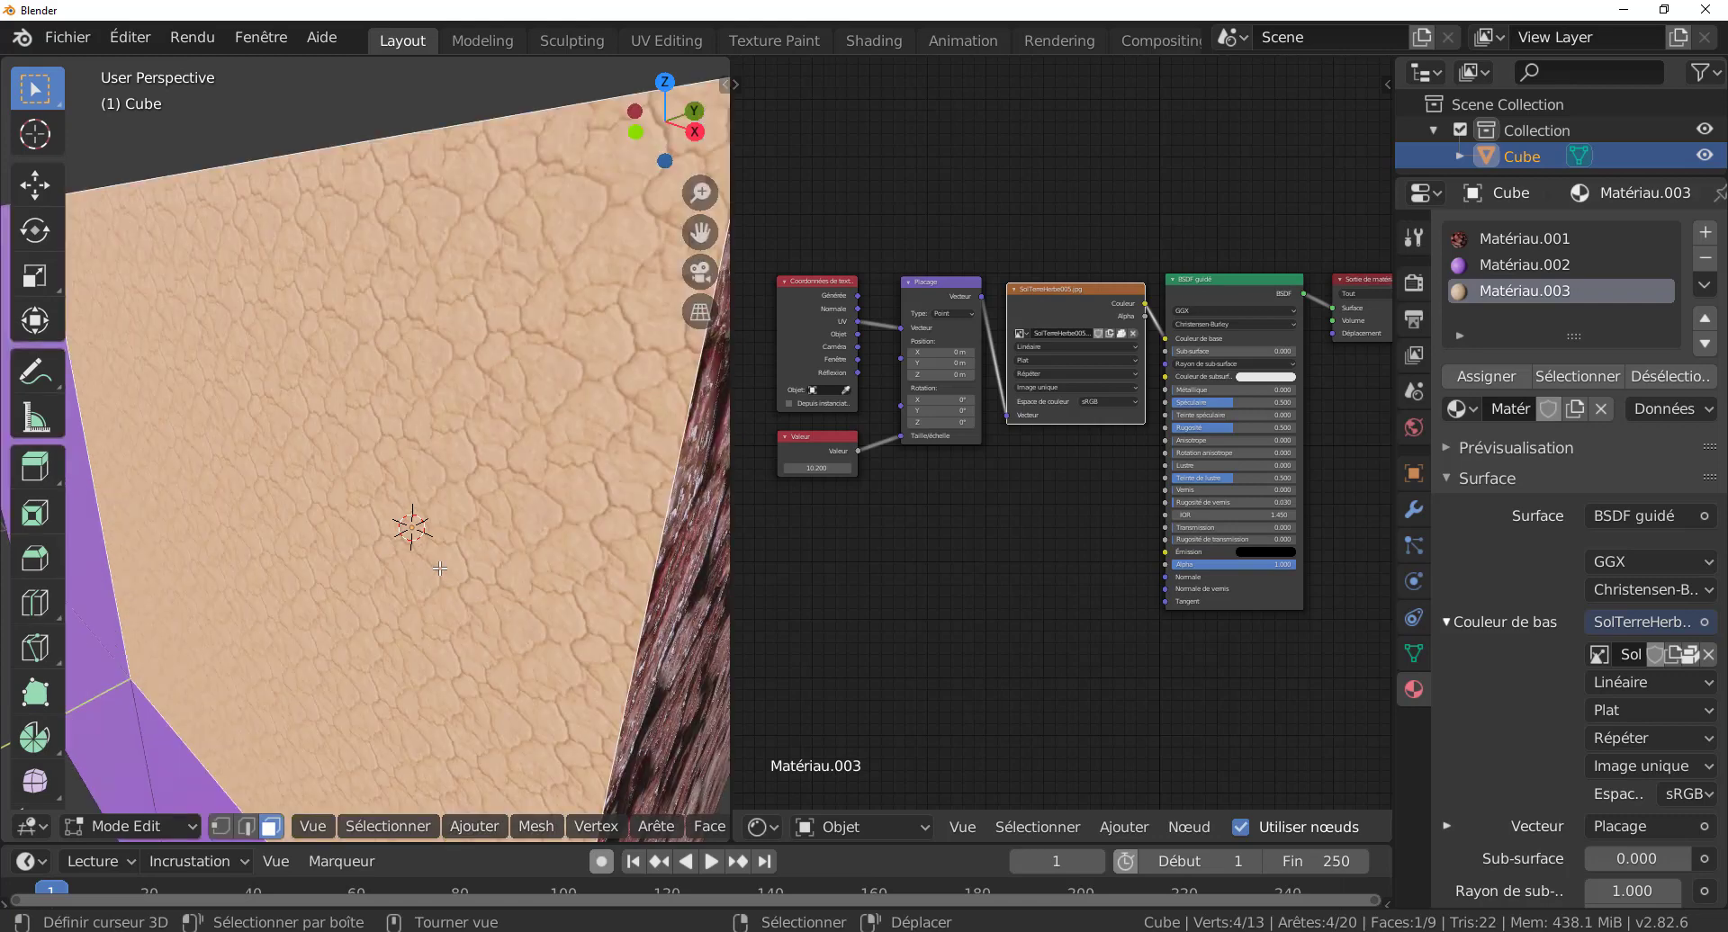
scroll(440, 571, down, 4)
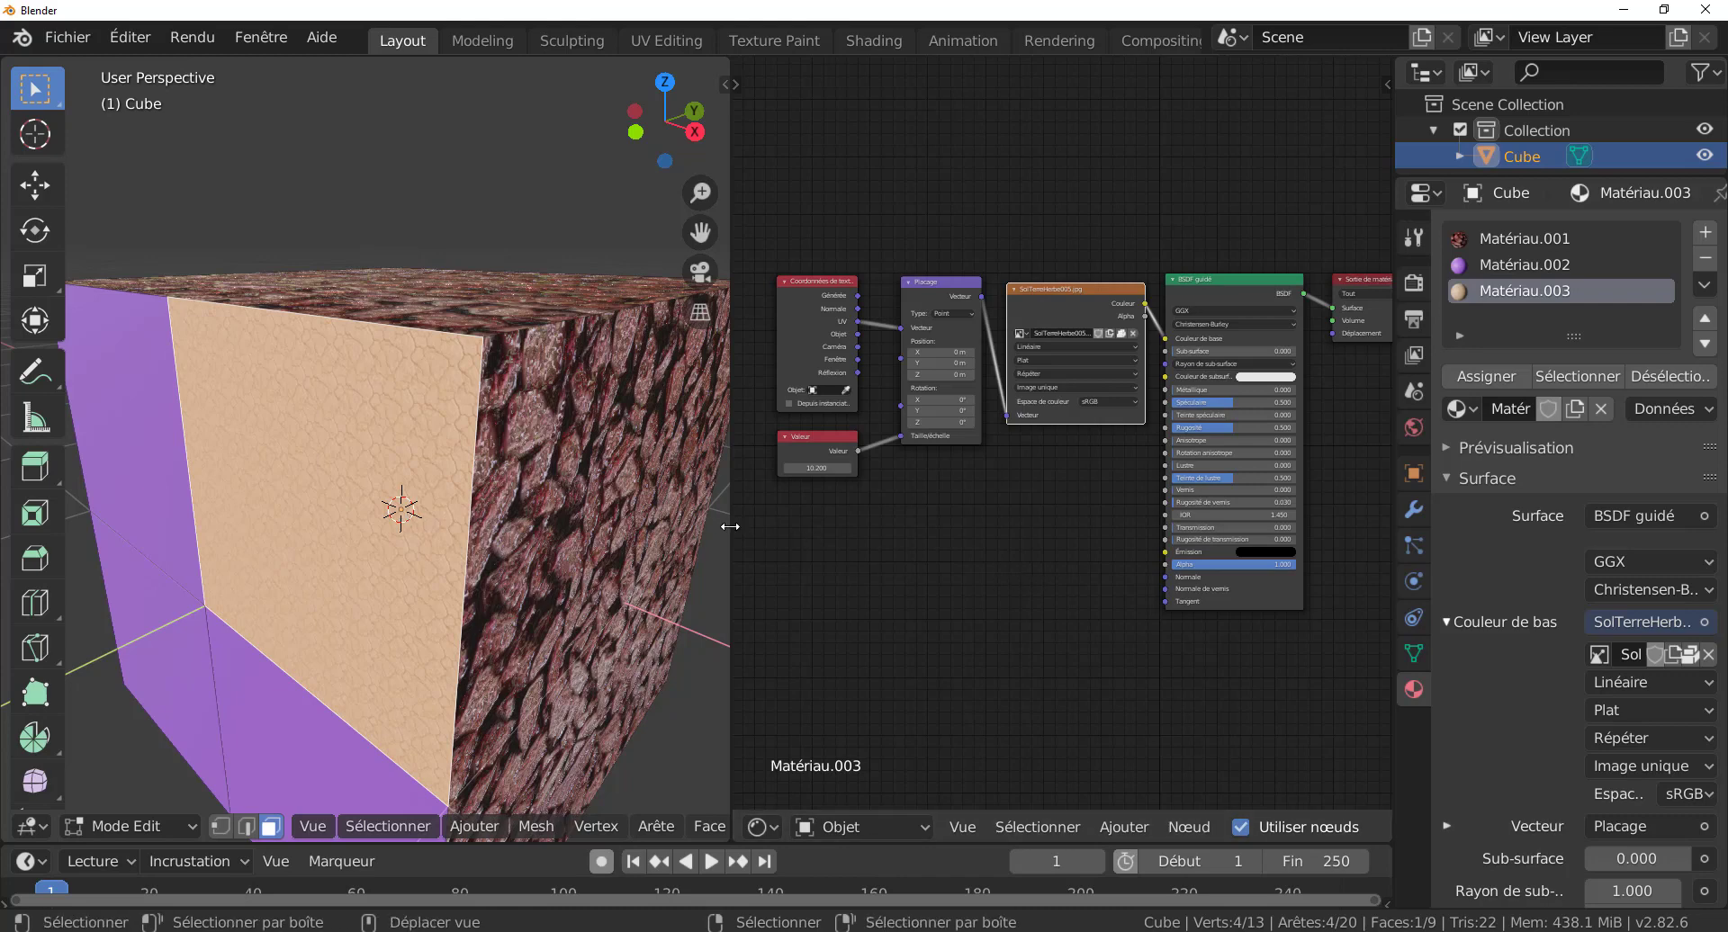
- Enlarge the node editor into both the 3D view and the properties area to show the whole node chain larger
drag(730, 526, 568, 526)
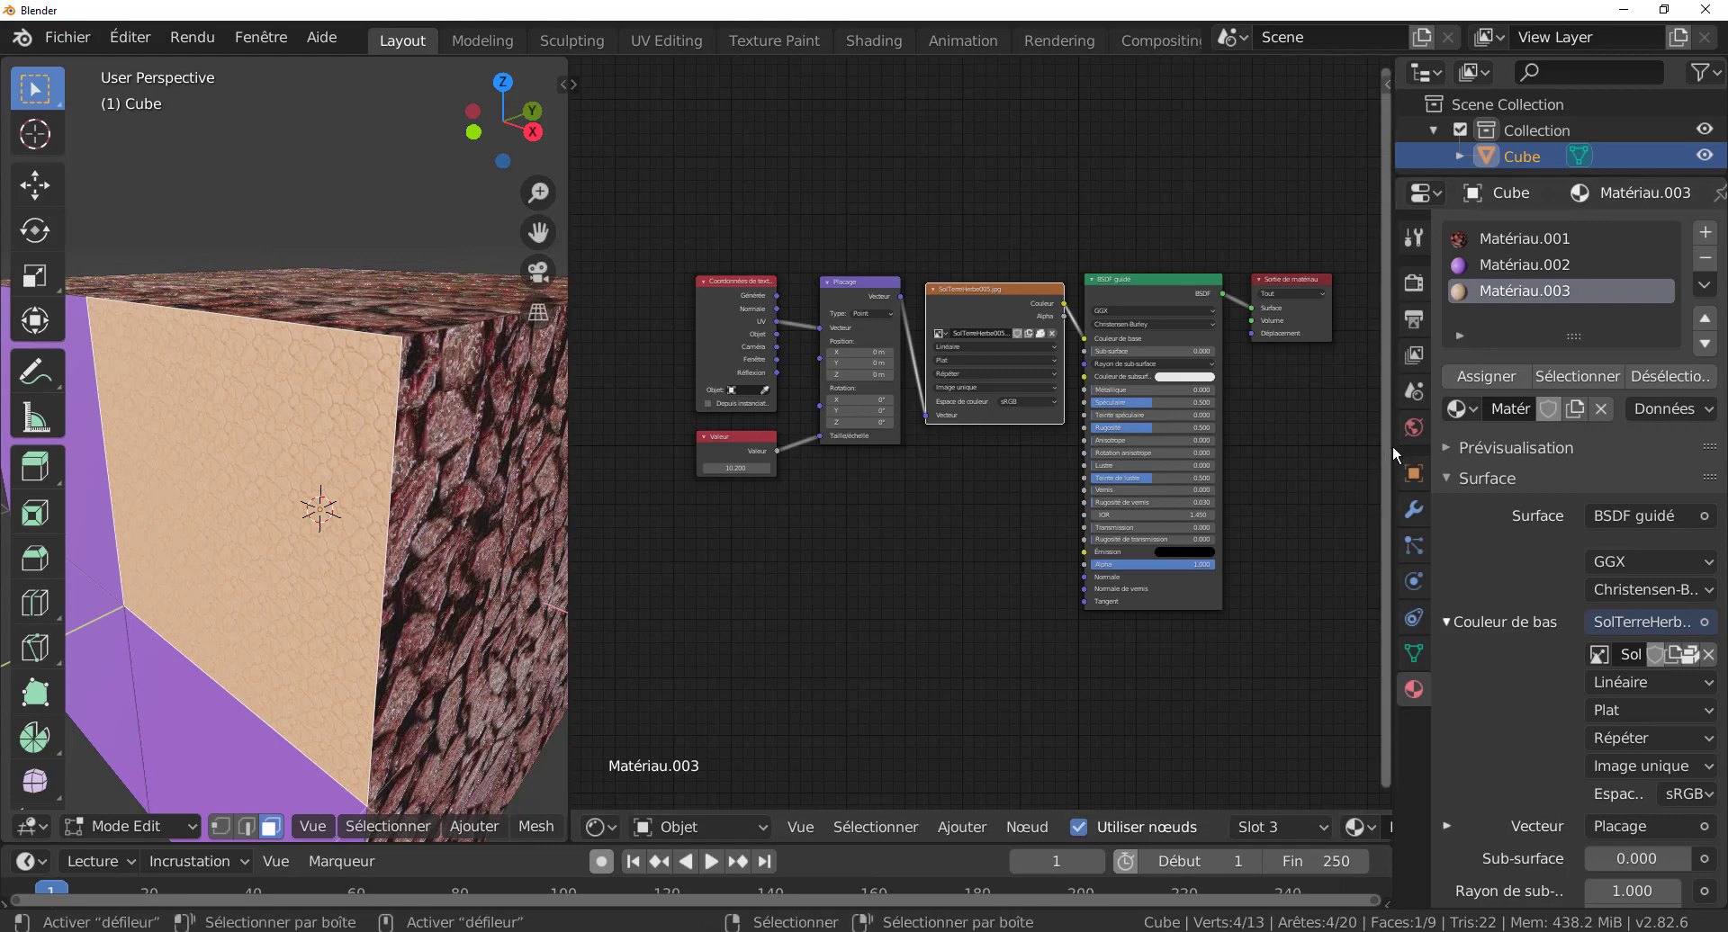
drag(1393, 451, 1519, 453)
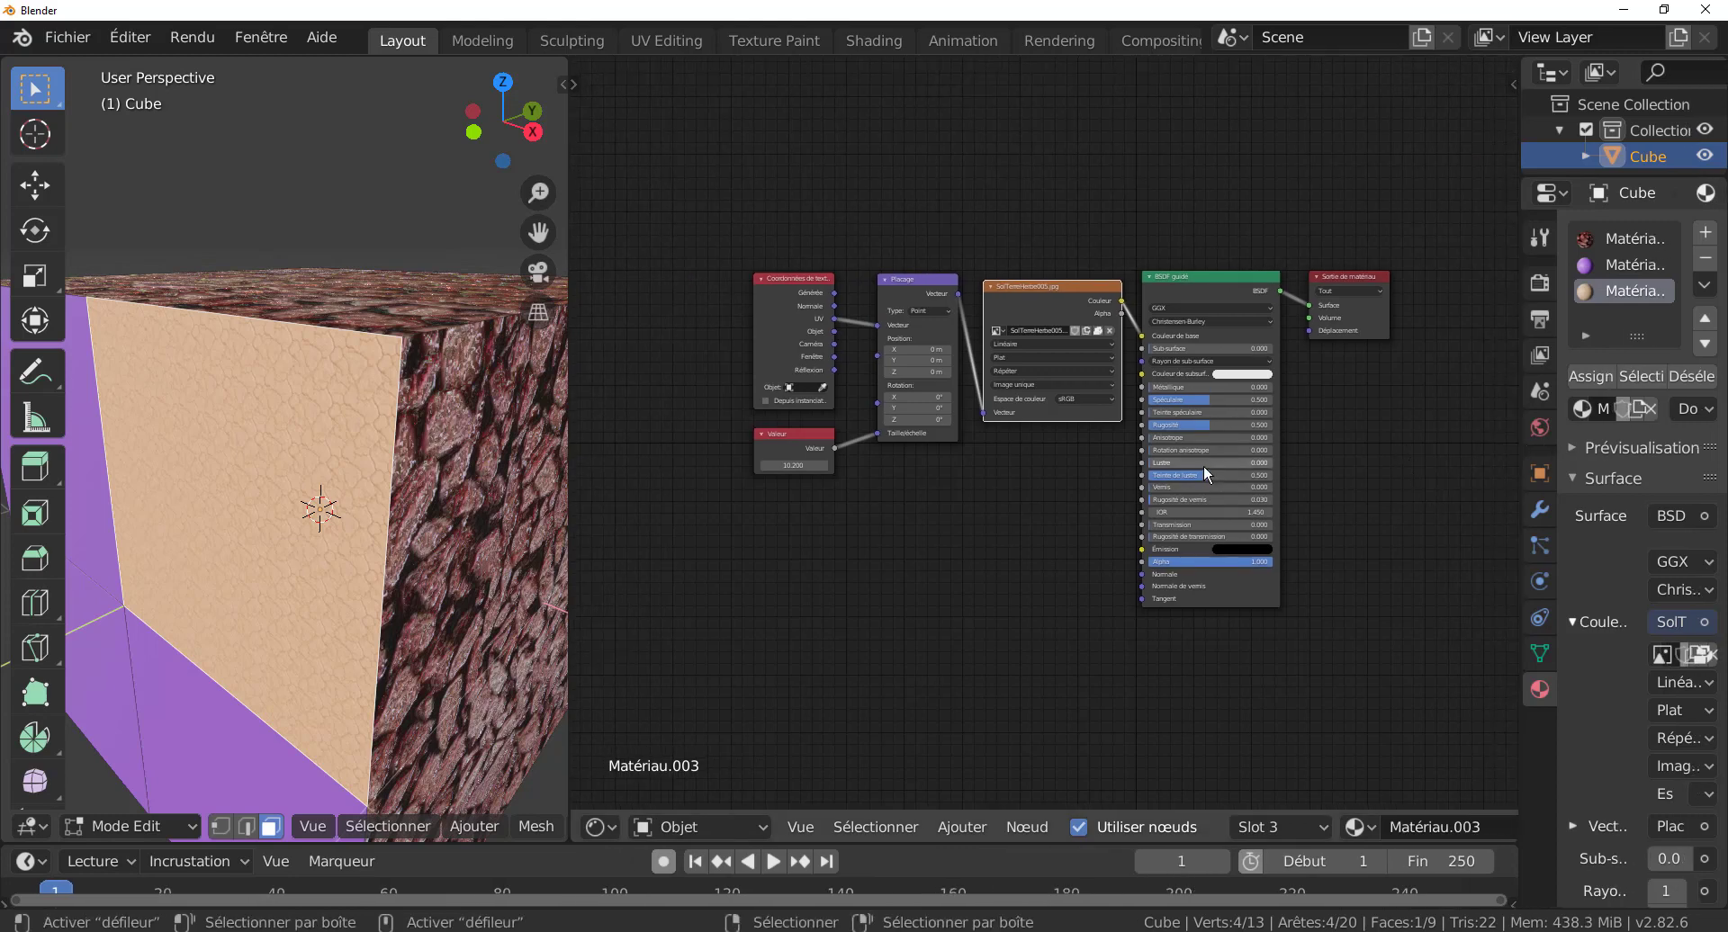
scroll(1027, 509, up, 1)
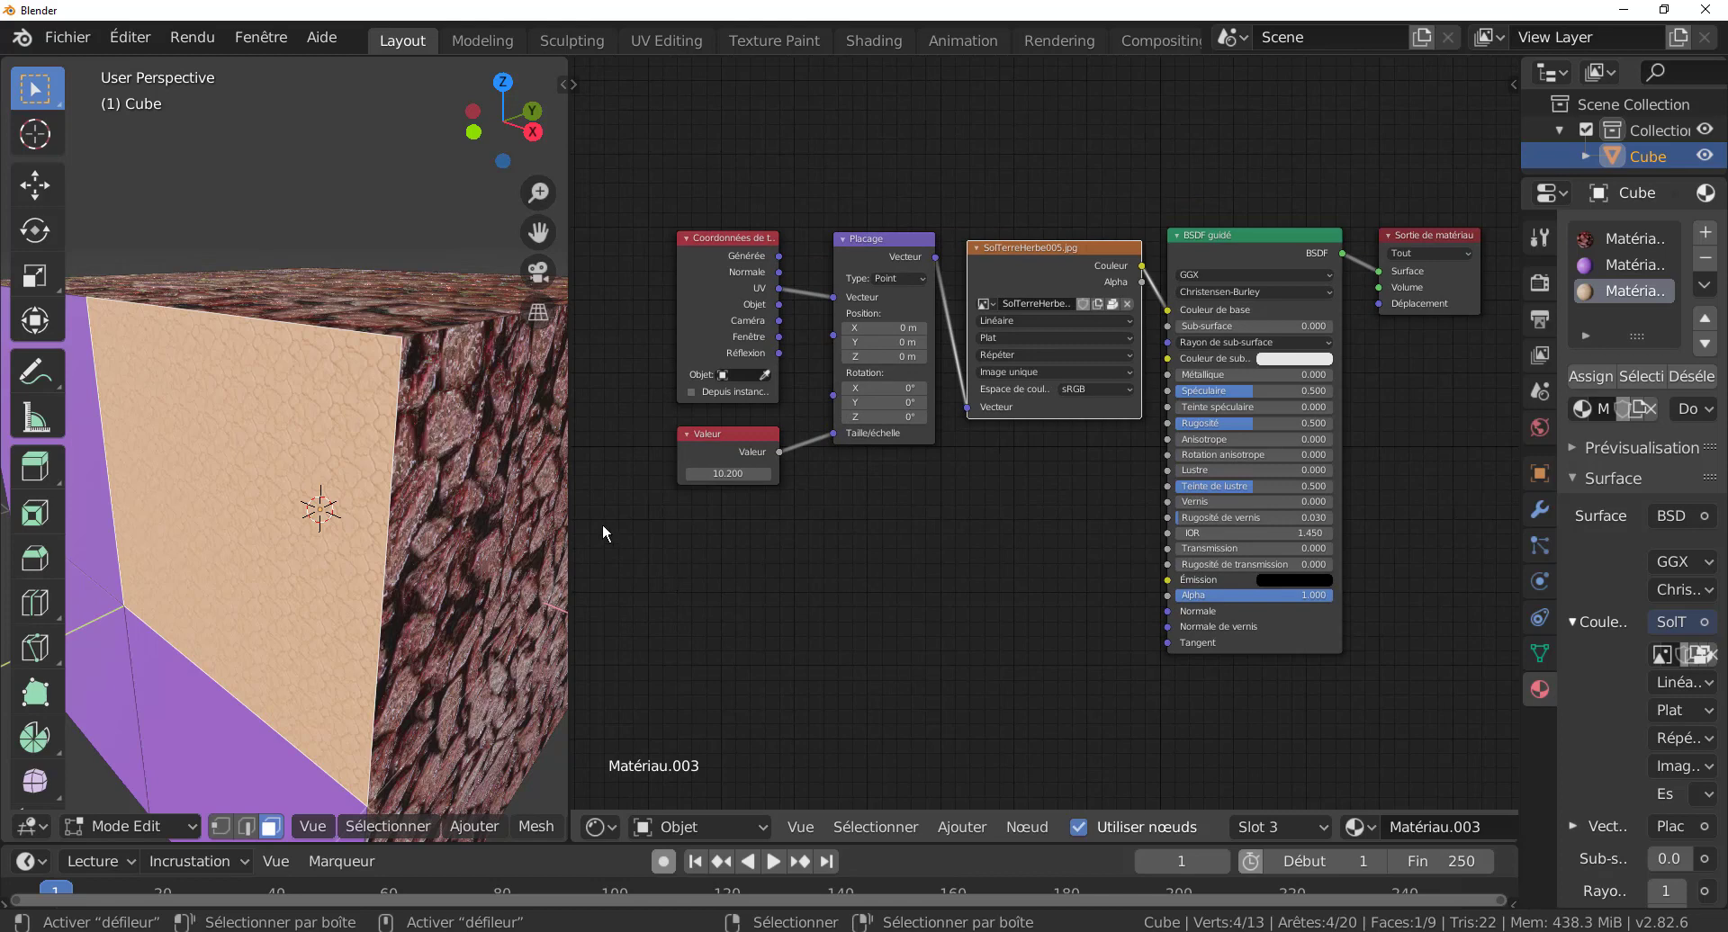
- Enlarge the 3D view again, then split it vertically and turn the narrow new area into a UV editor
drag(569, 502, 1026, 484)
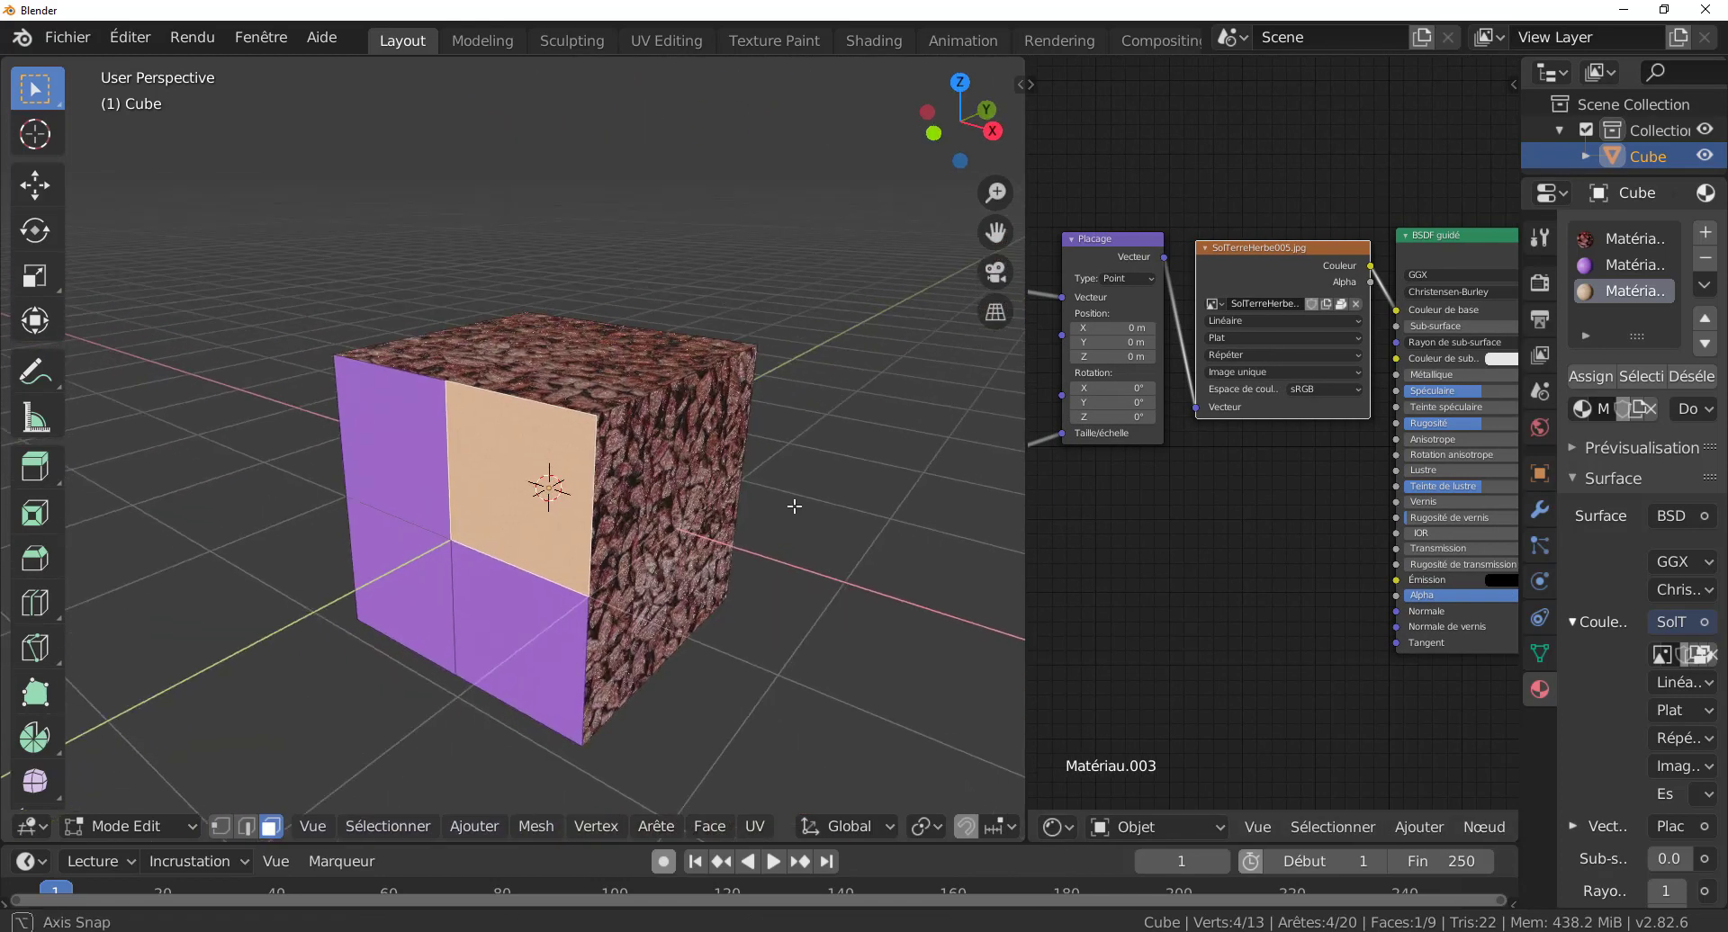
right_click(205, 54)
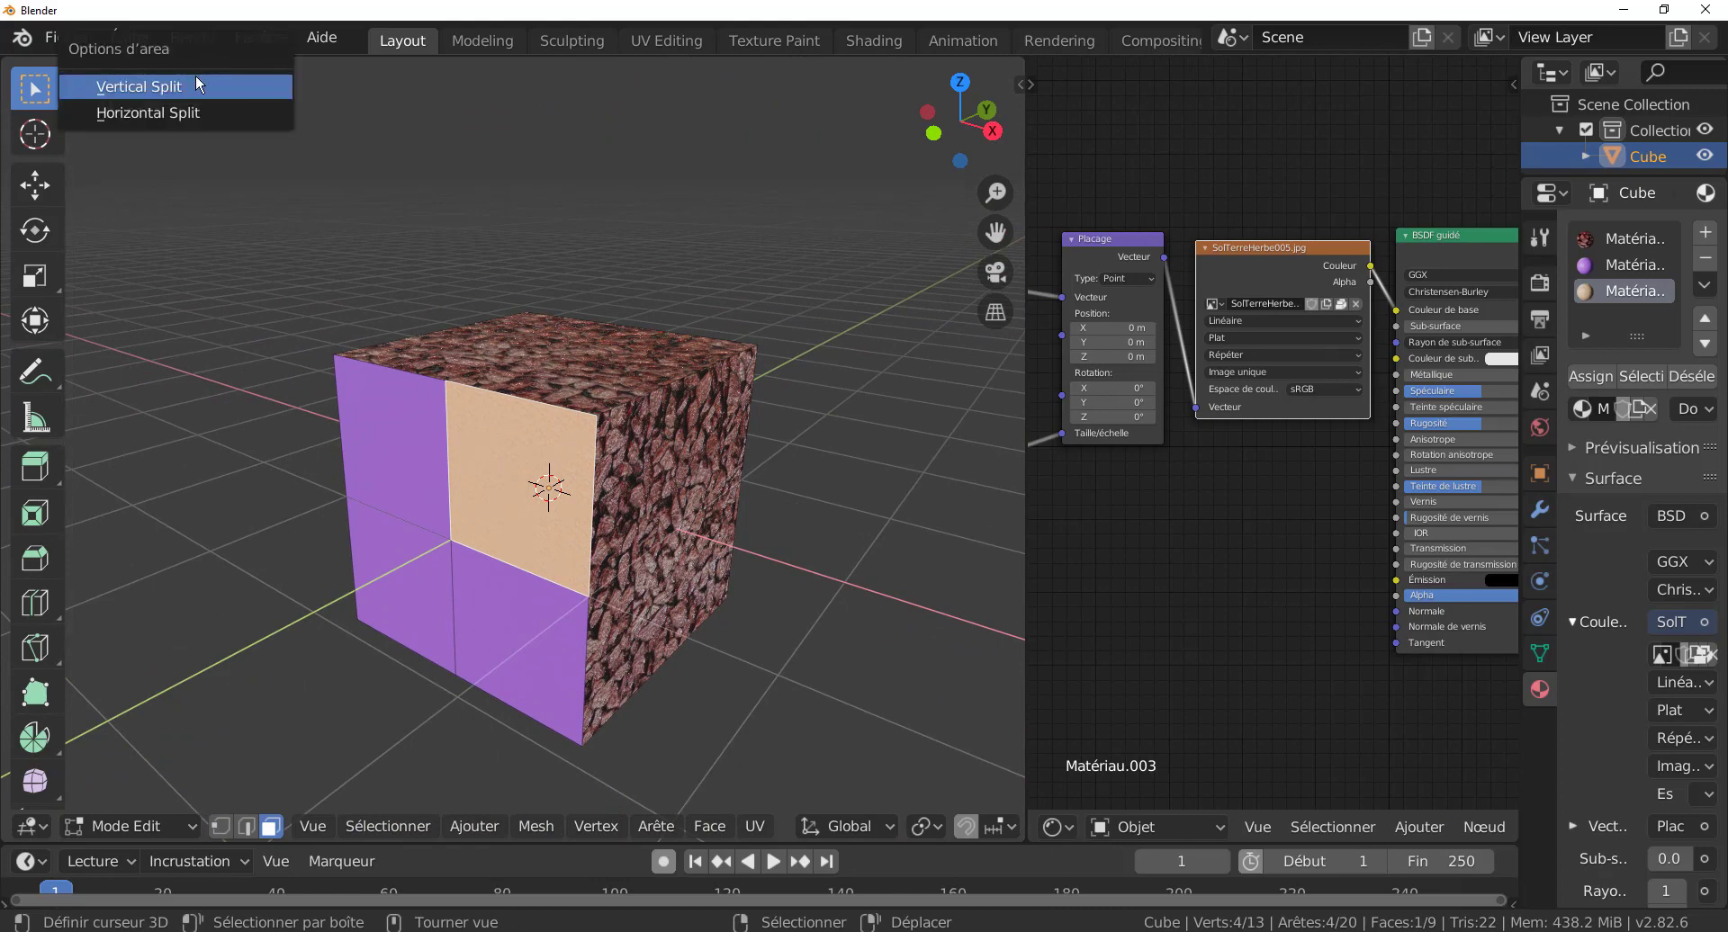
click(223, 87)
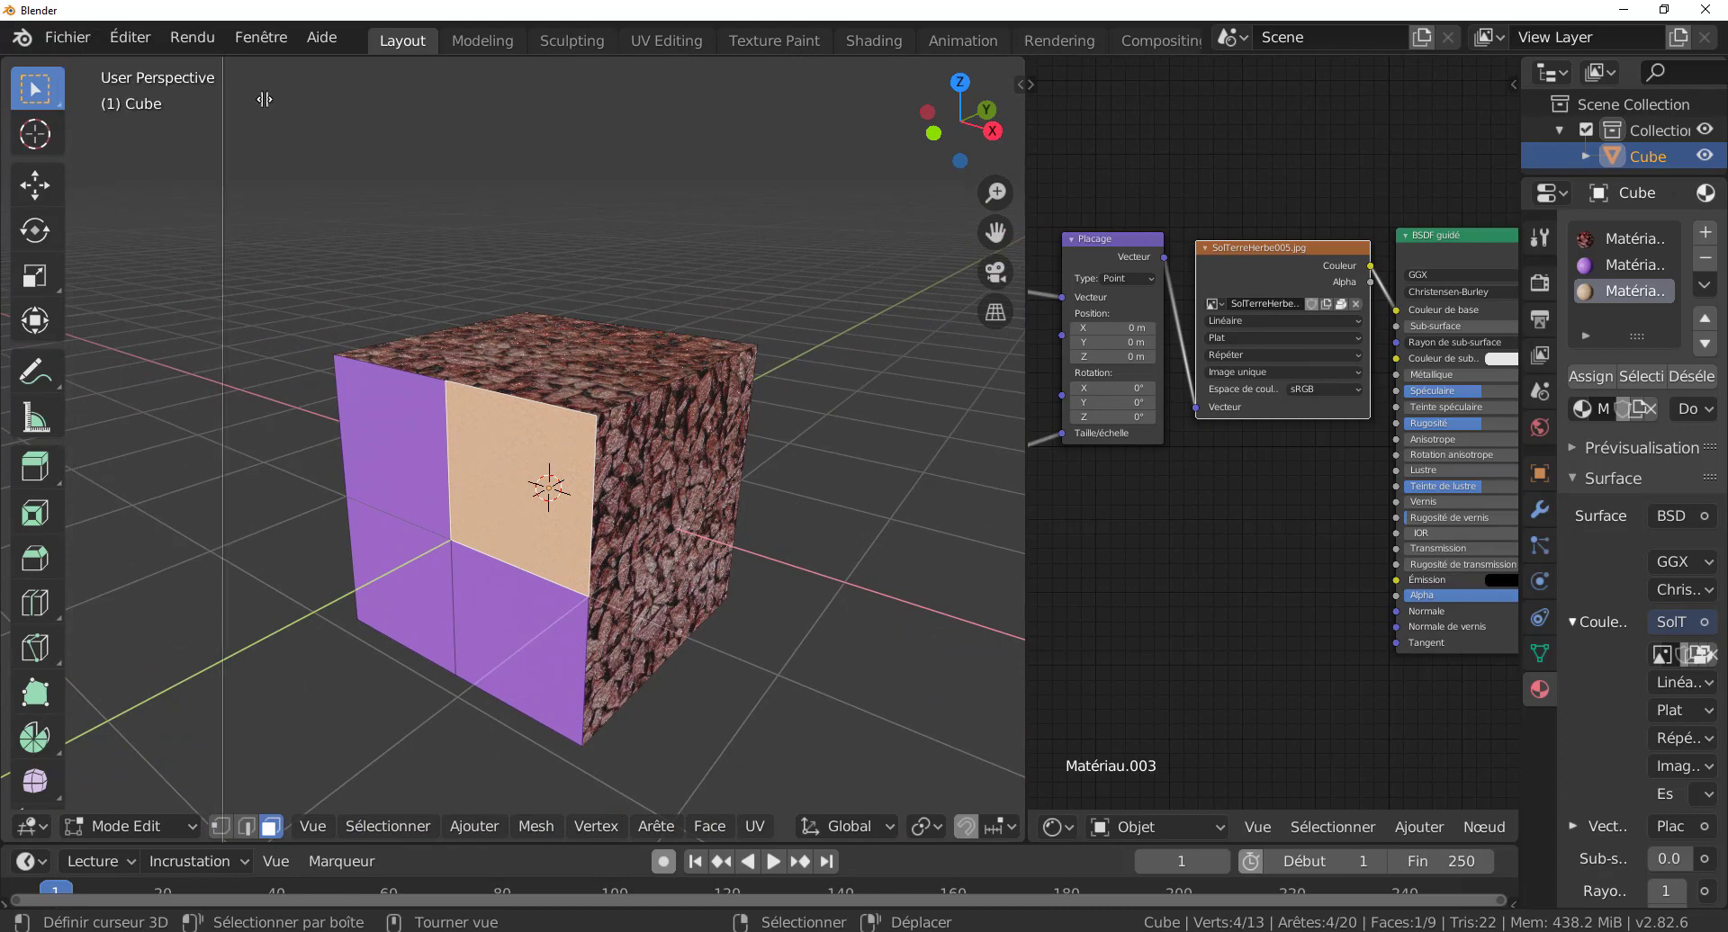
click(301, 103)
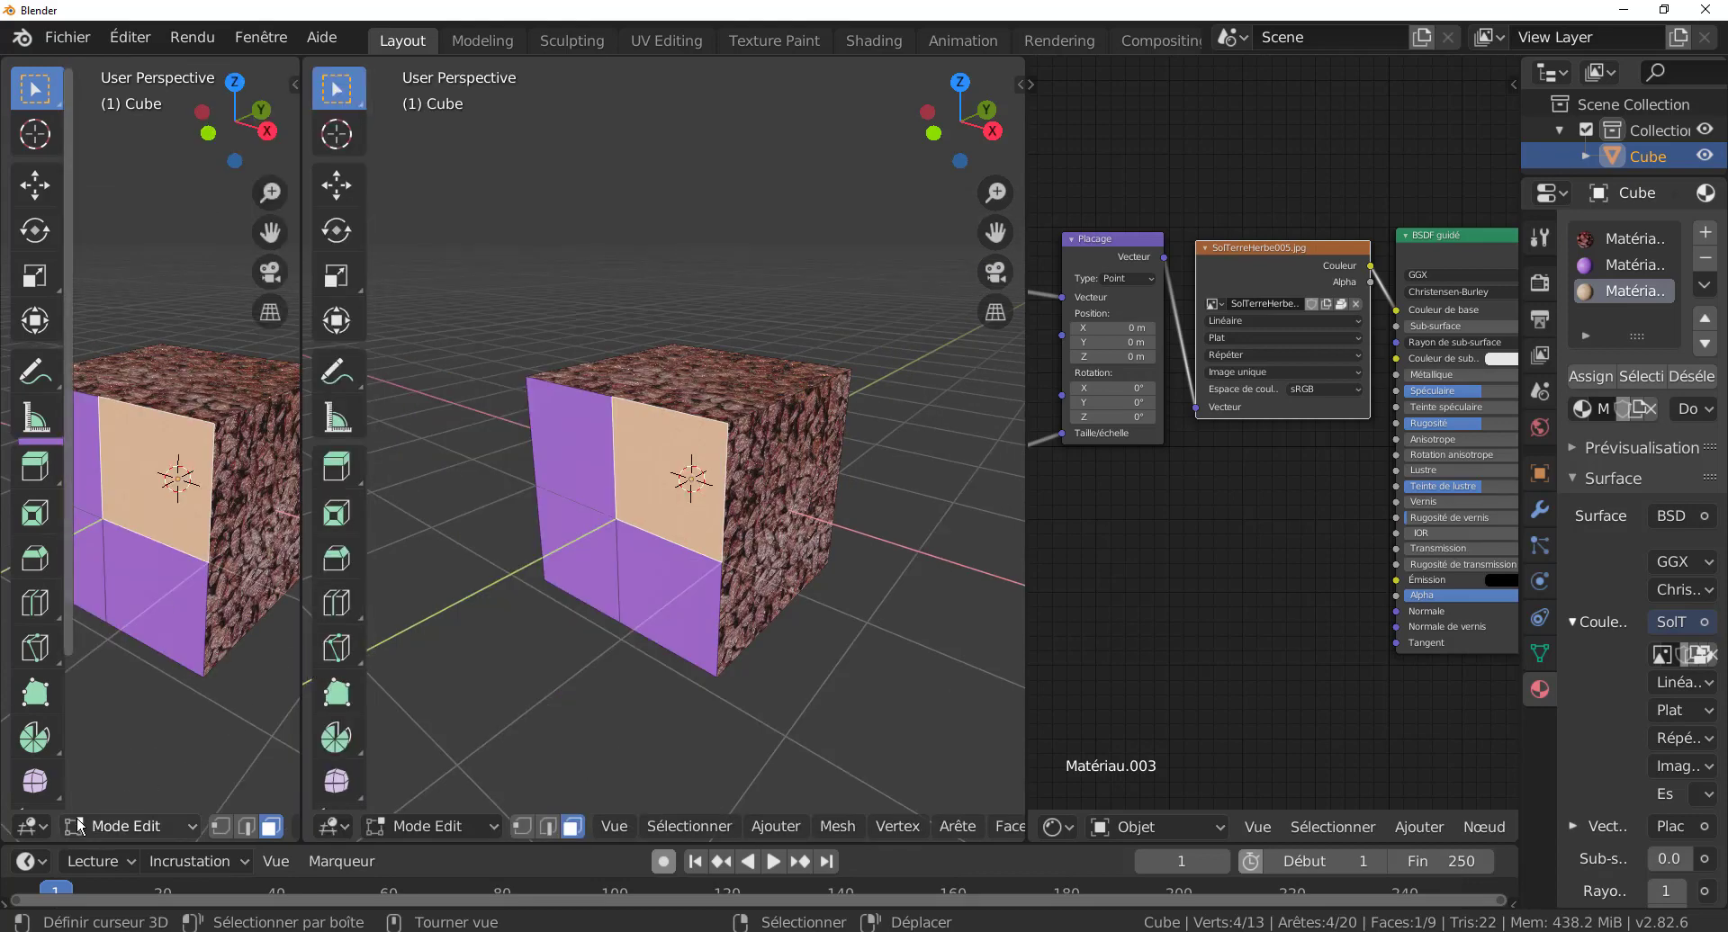
click(32, 826)
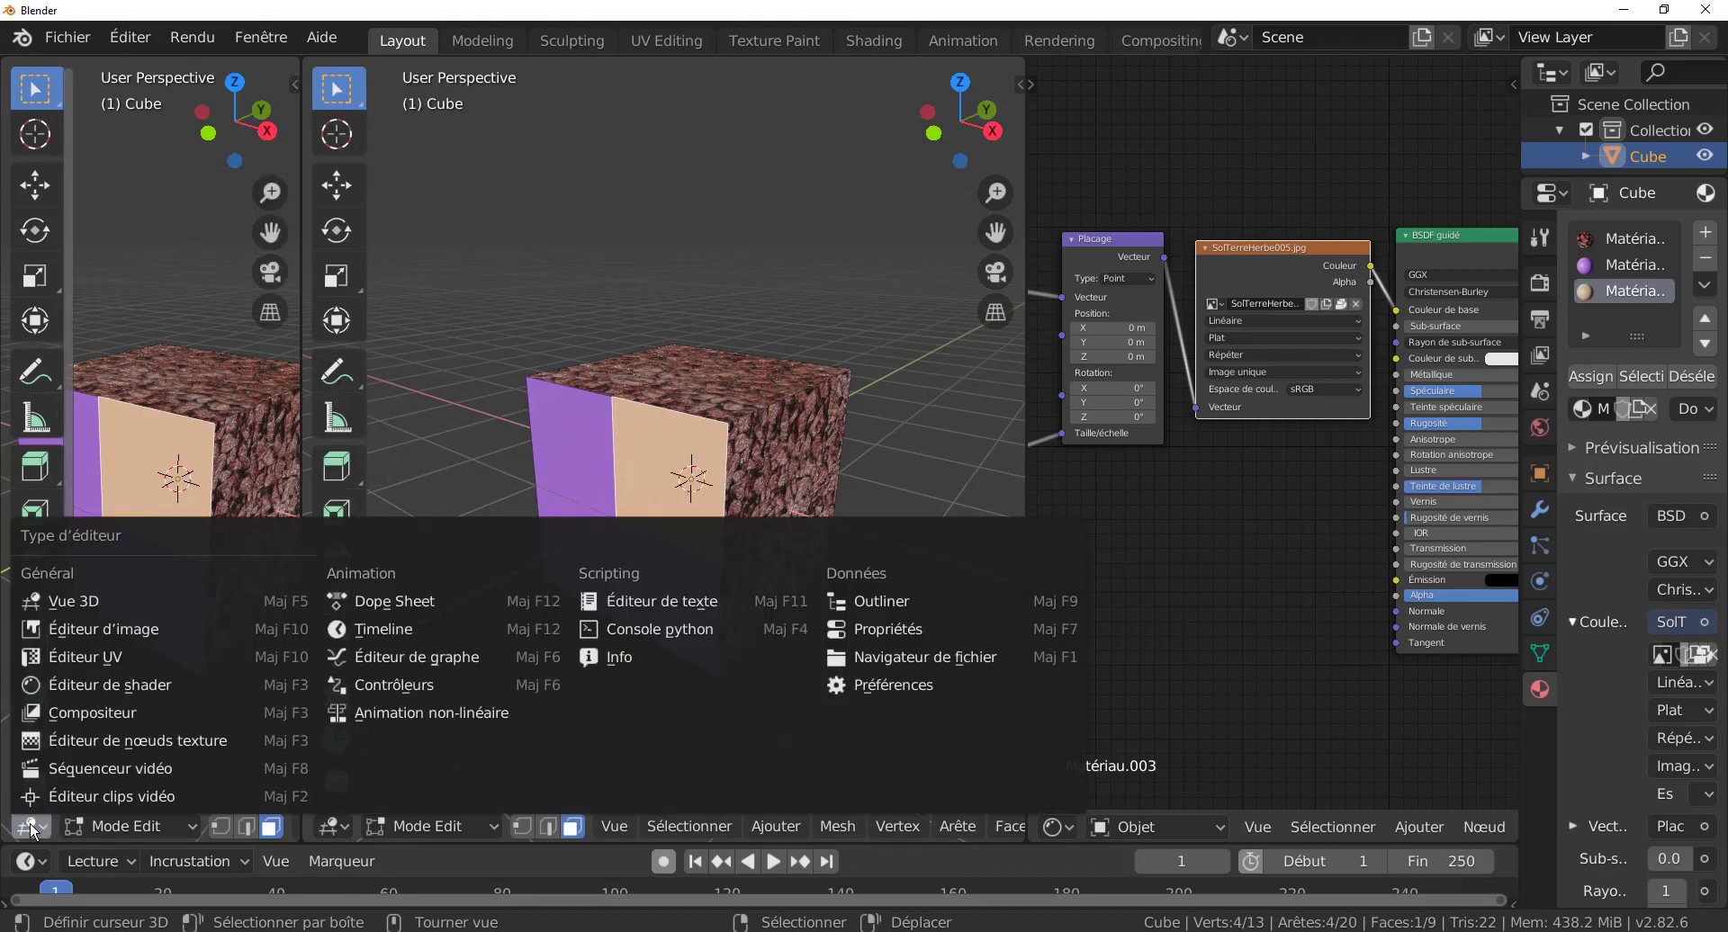
click(78, 656)
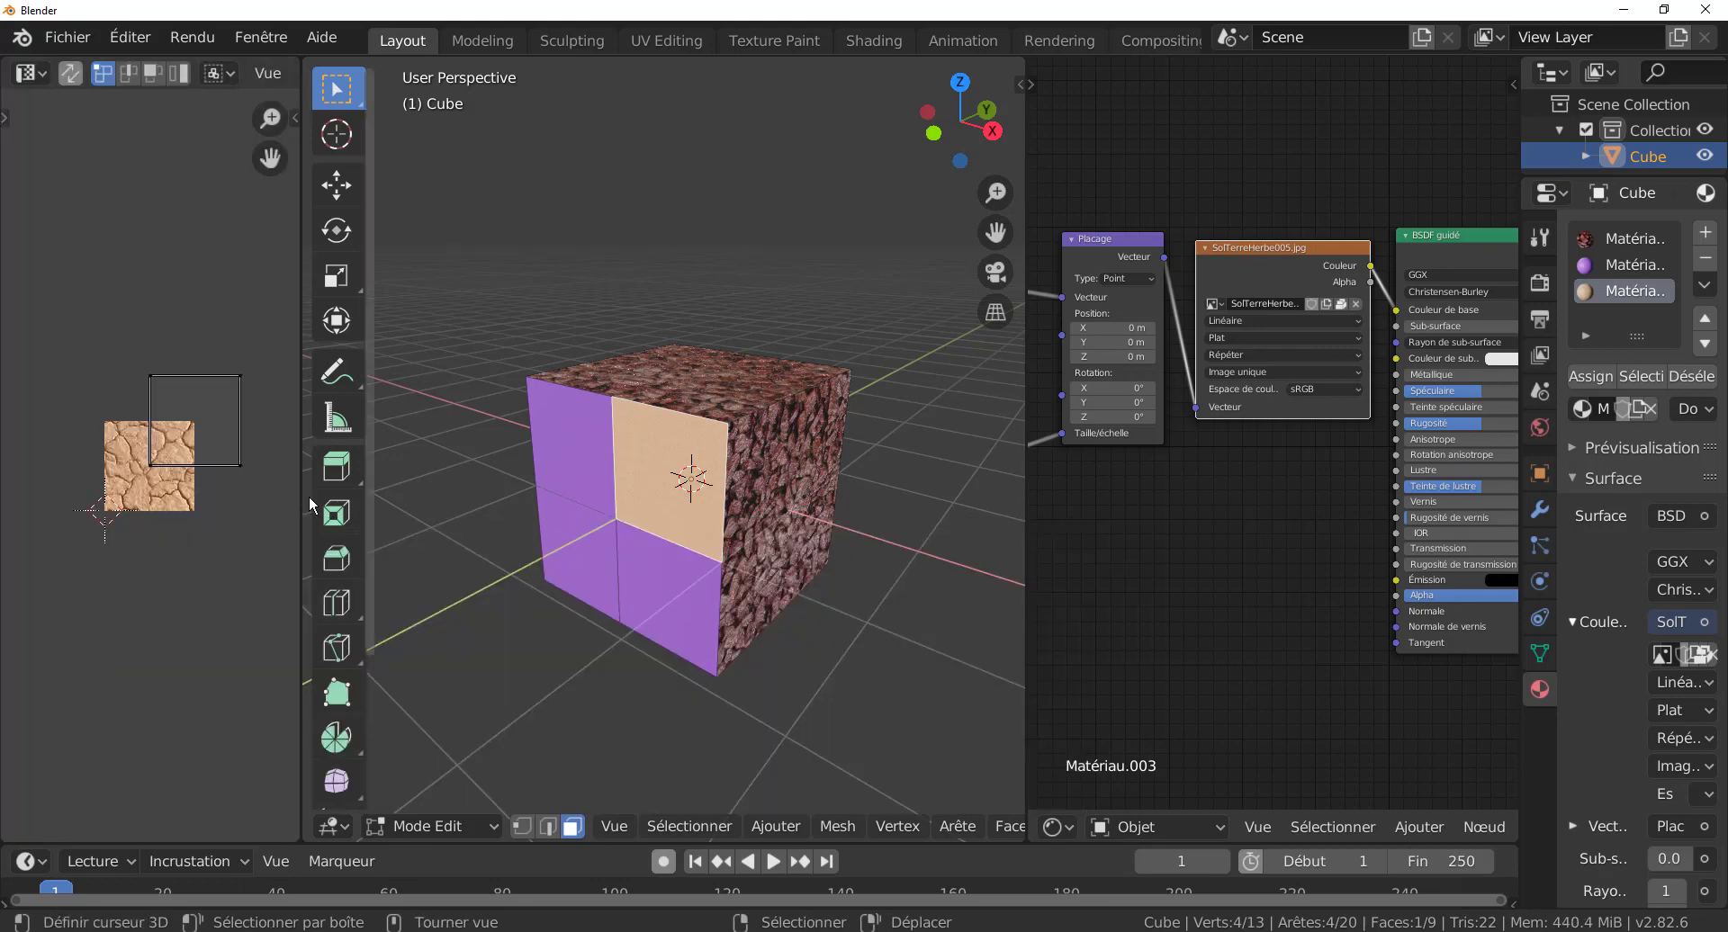
- Widen the UV editor and the 3D view to compare the face's UV square with the texture on the cube
drag(300, 499, 553, 499)
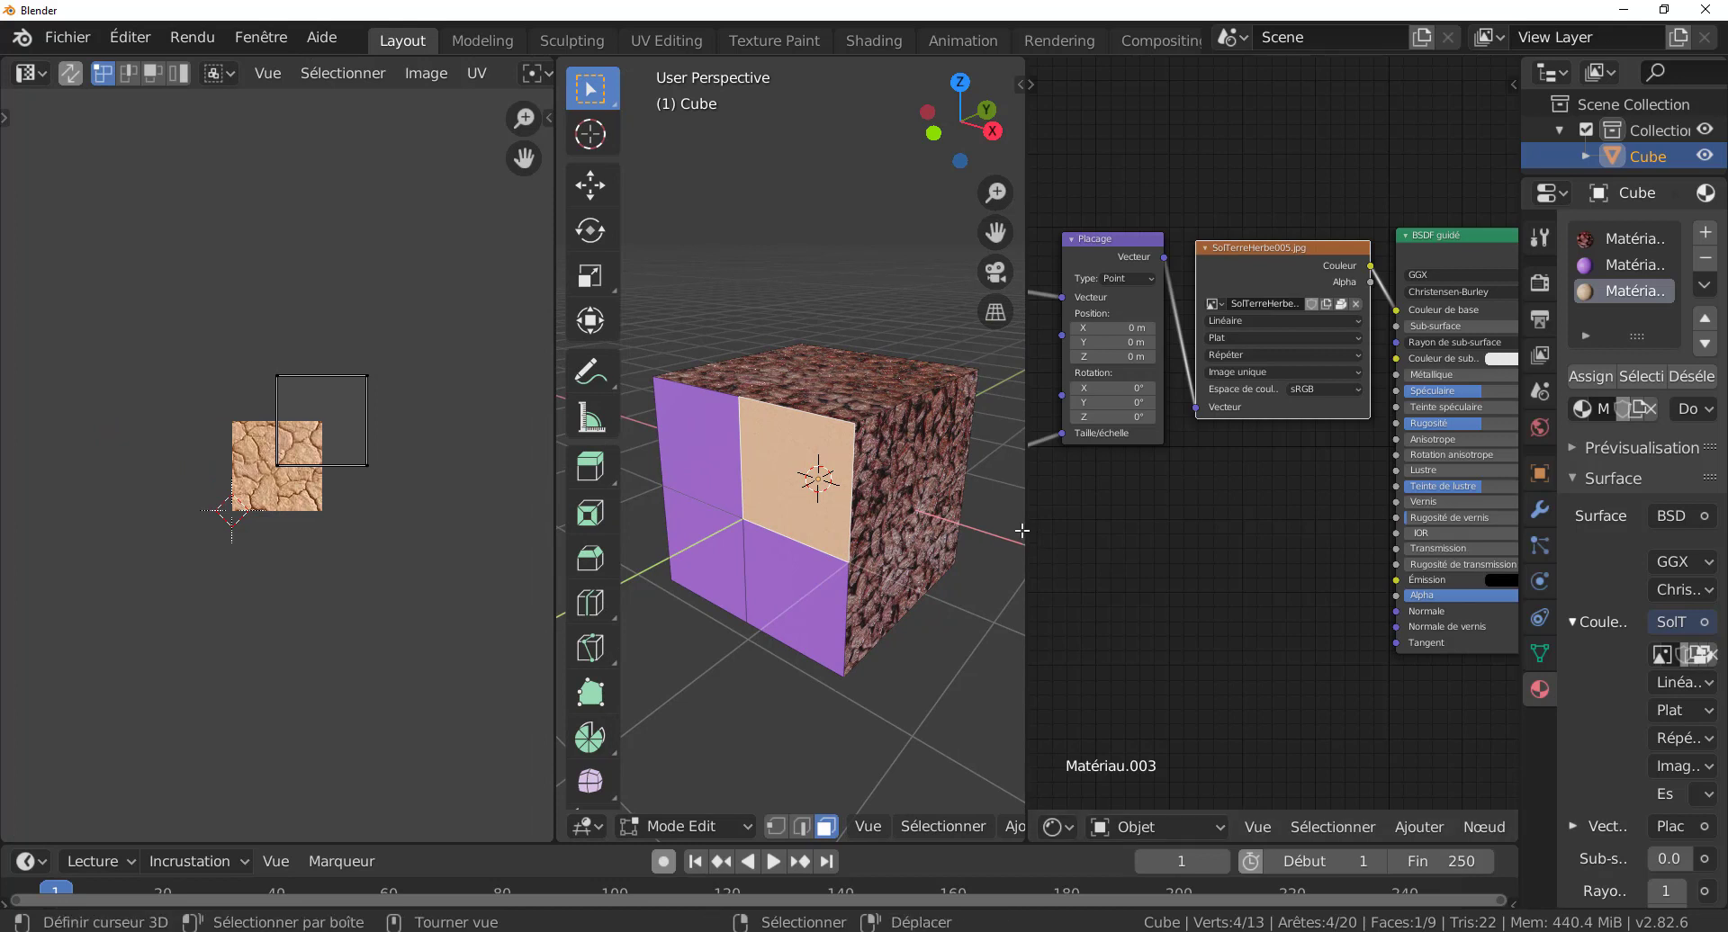
drag(1028, 537, 1325, 536)
scroll(965, 540, up, 2)
scroll(294, 534, up, 5)
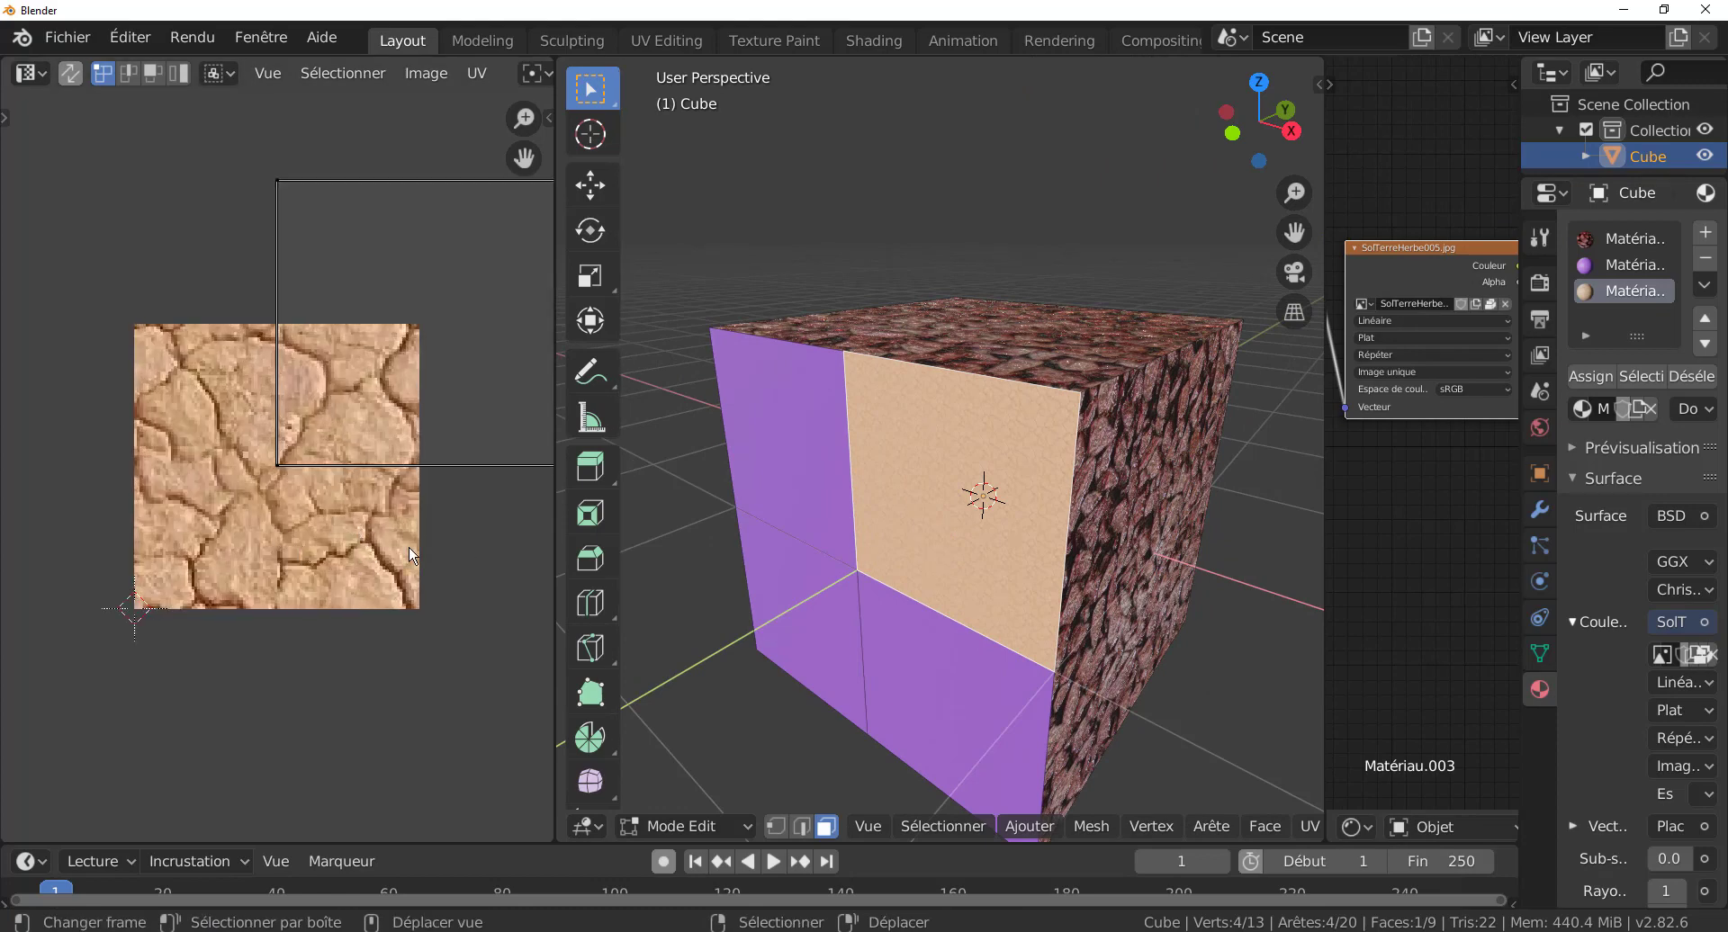
scroll(409, 548, down, 3)
scroll(1037, 527, up, 5)
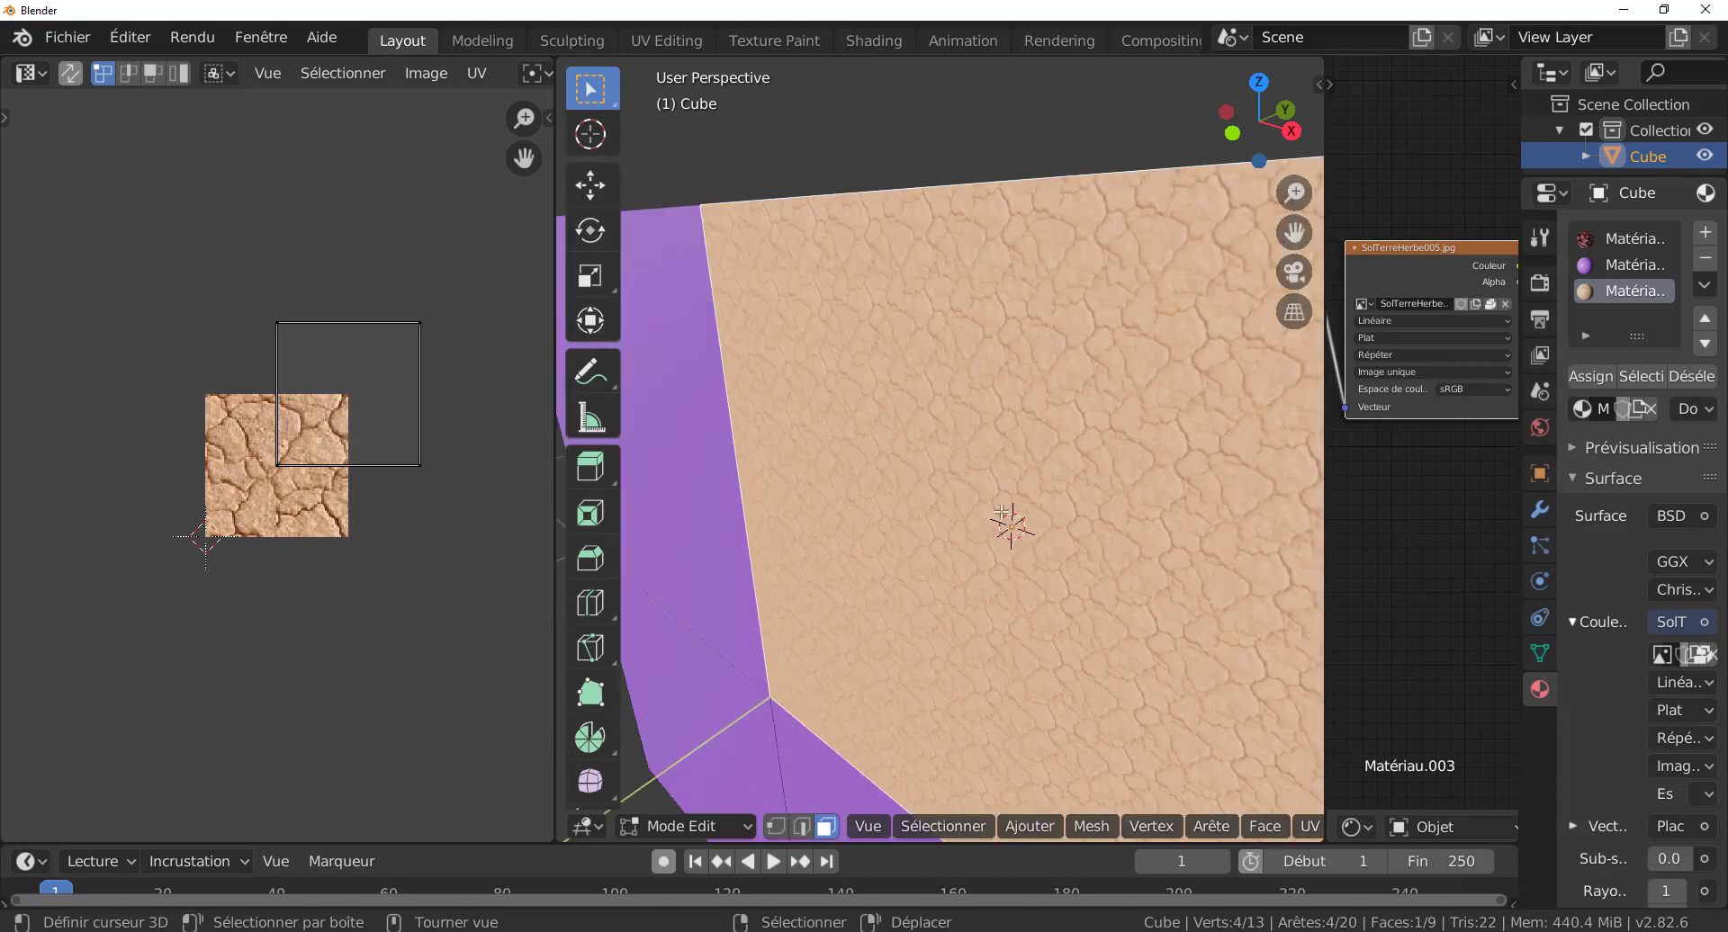
scroll(1100, 454, down, 3)
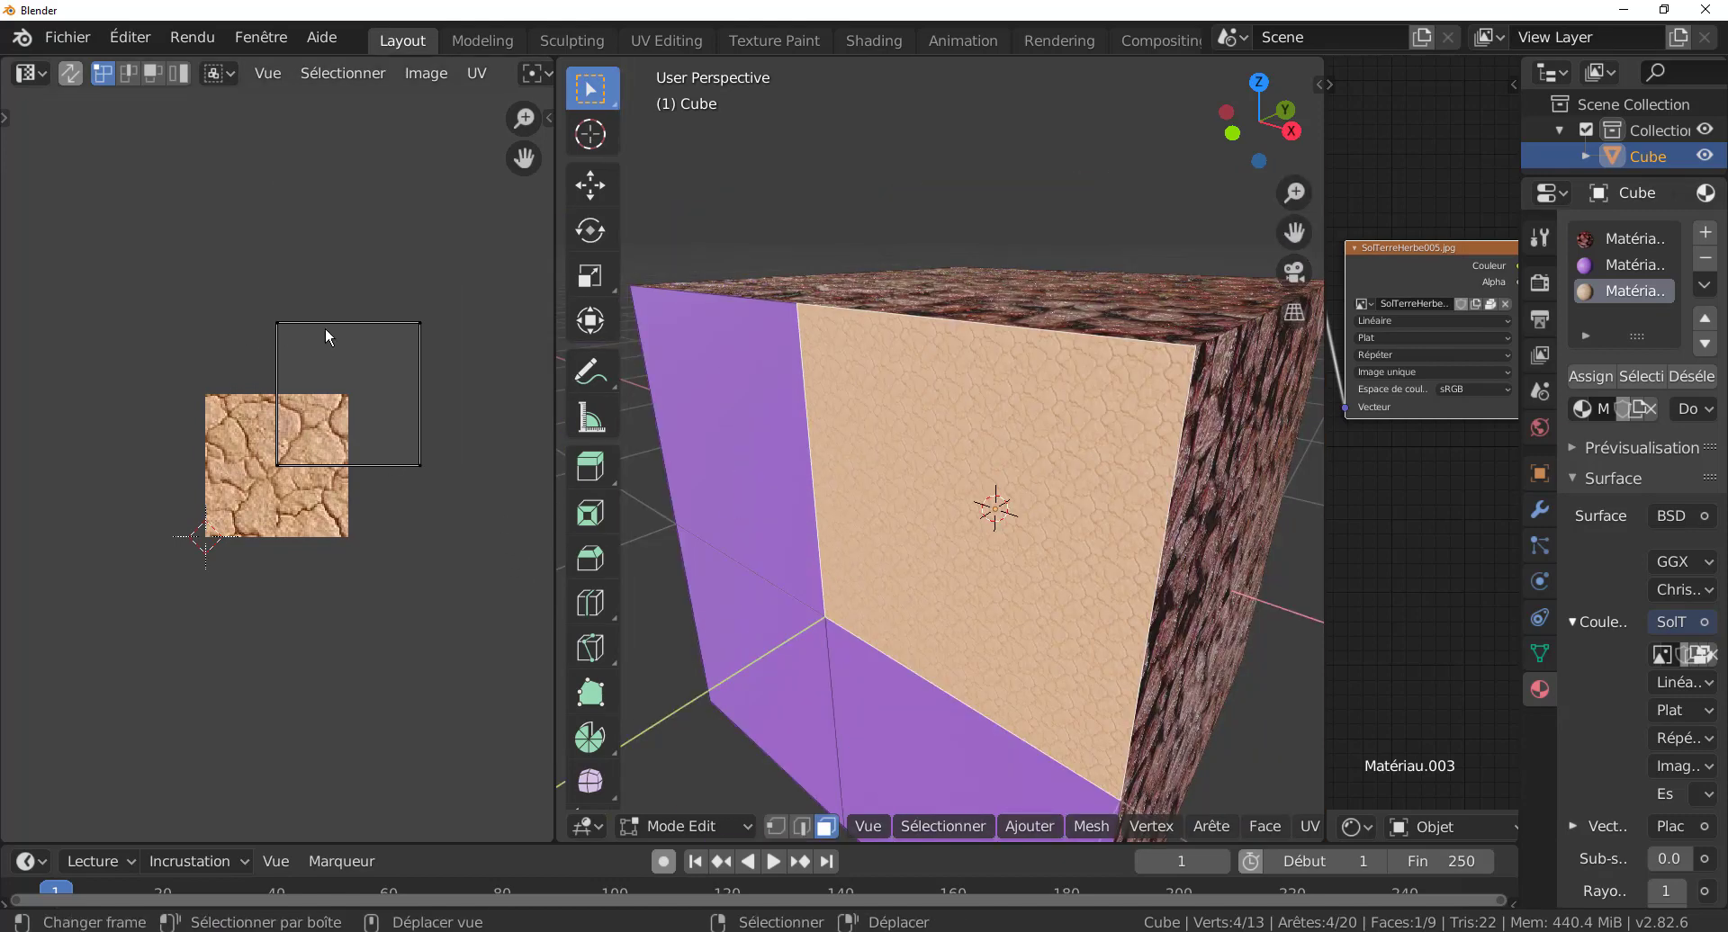
- Select the upper-left corner point of the face's UV square and inspect the square's position over the image
click(276, 321)
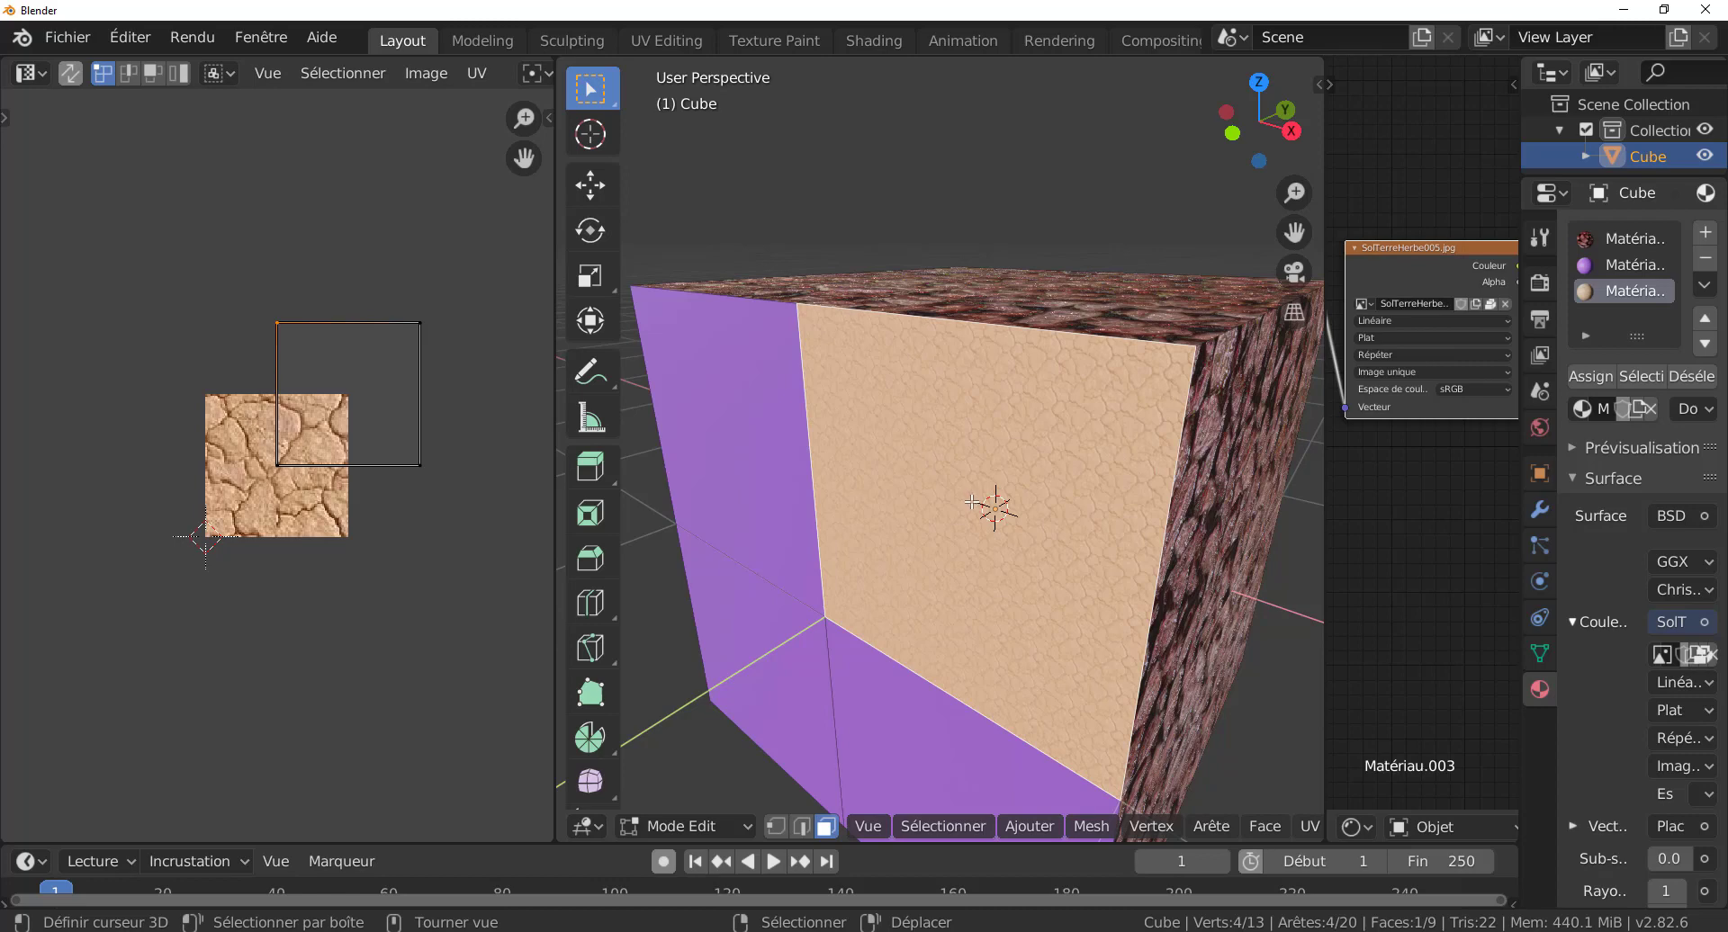
click(401, 317)
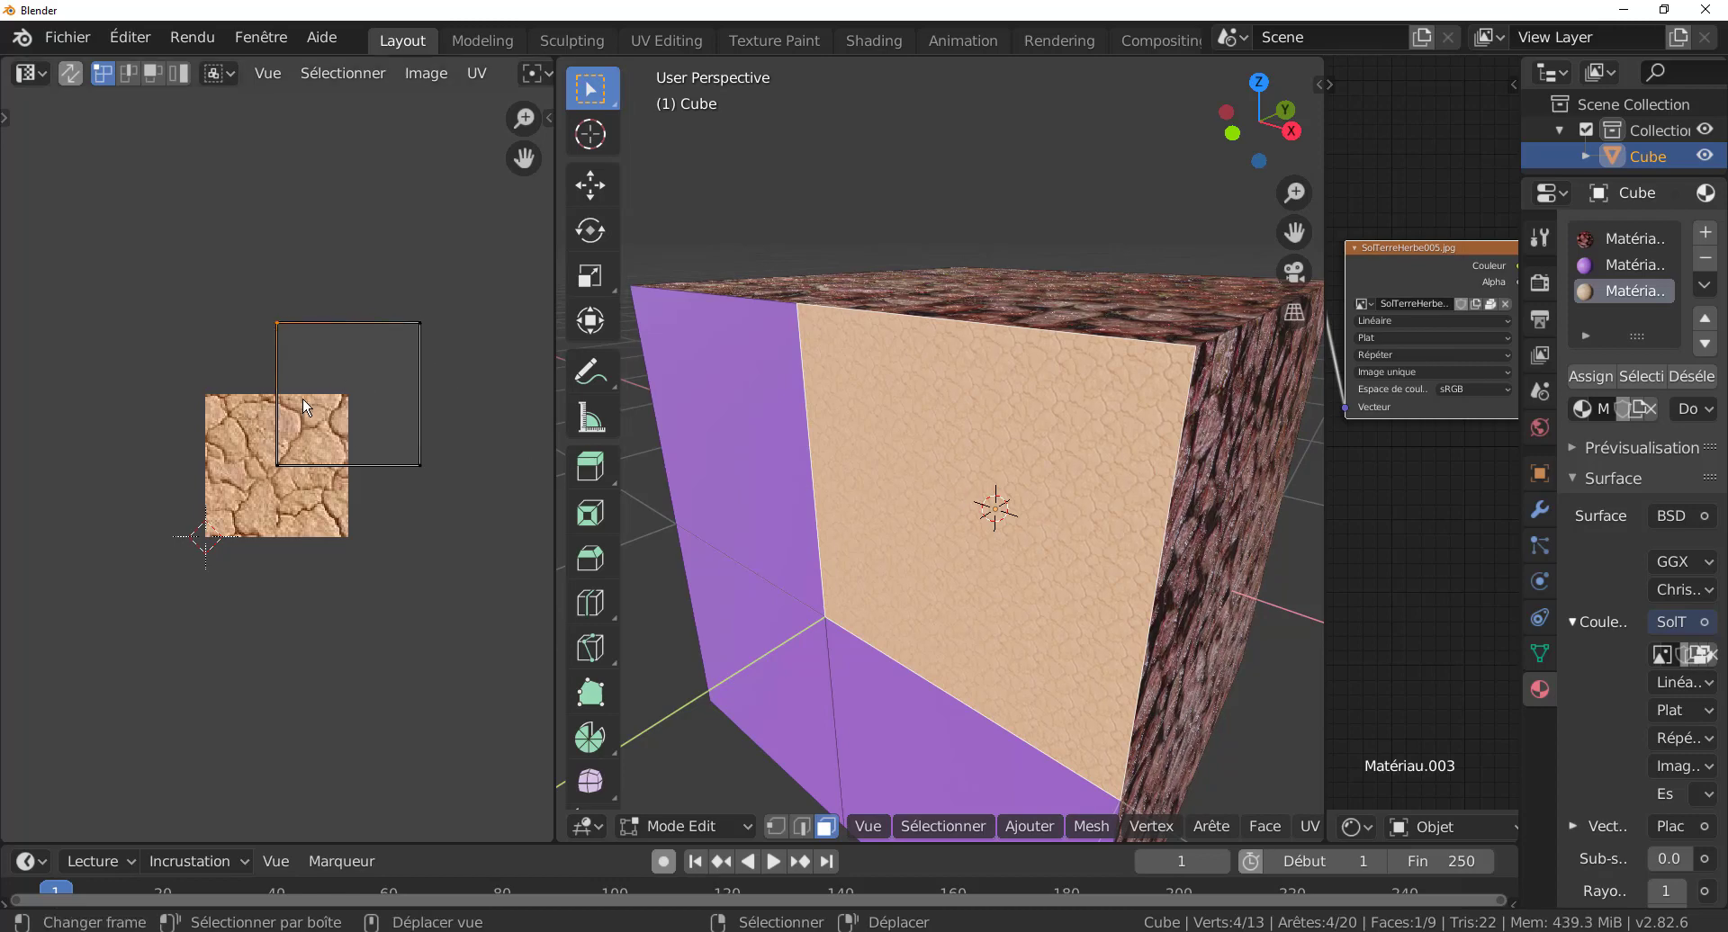
scroll(937, 549, down, 5)
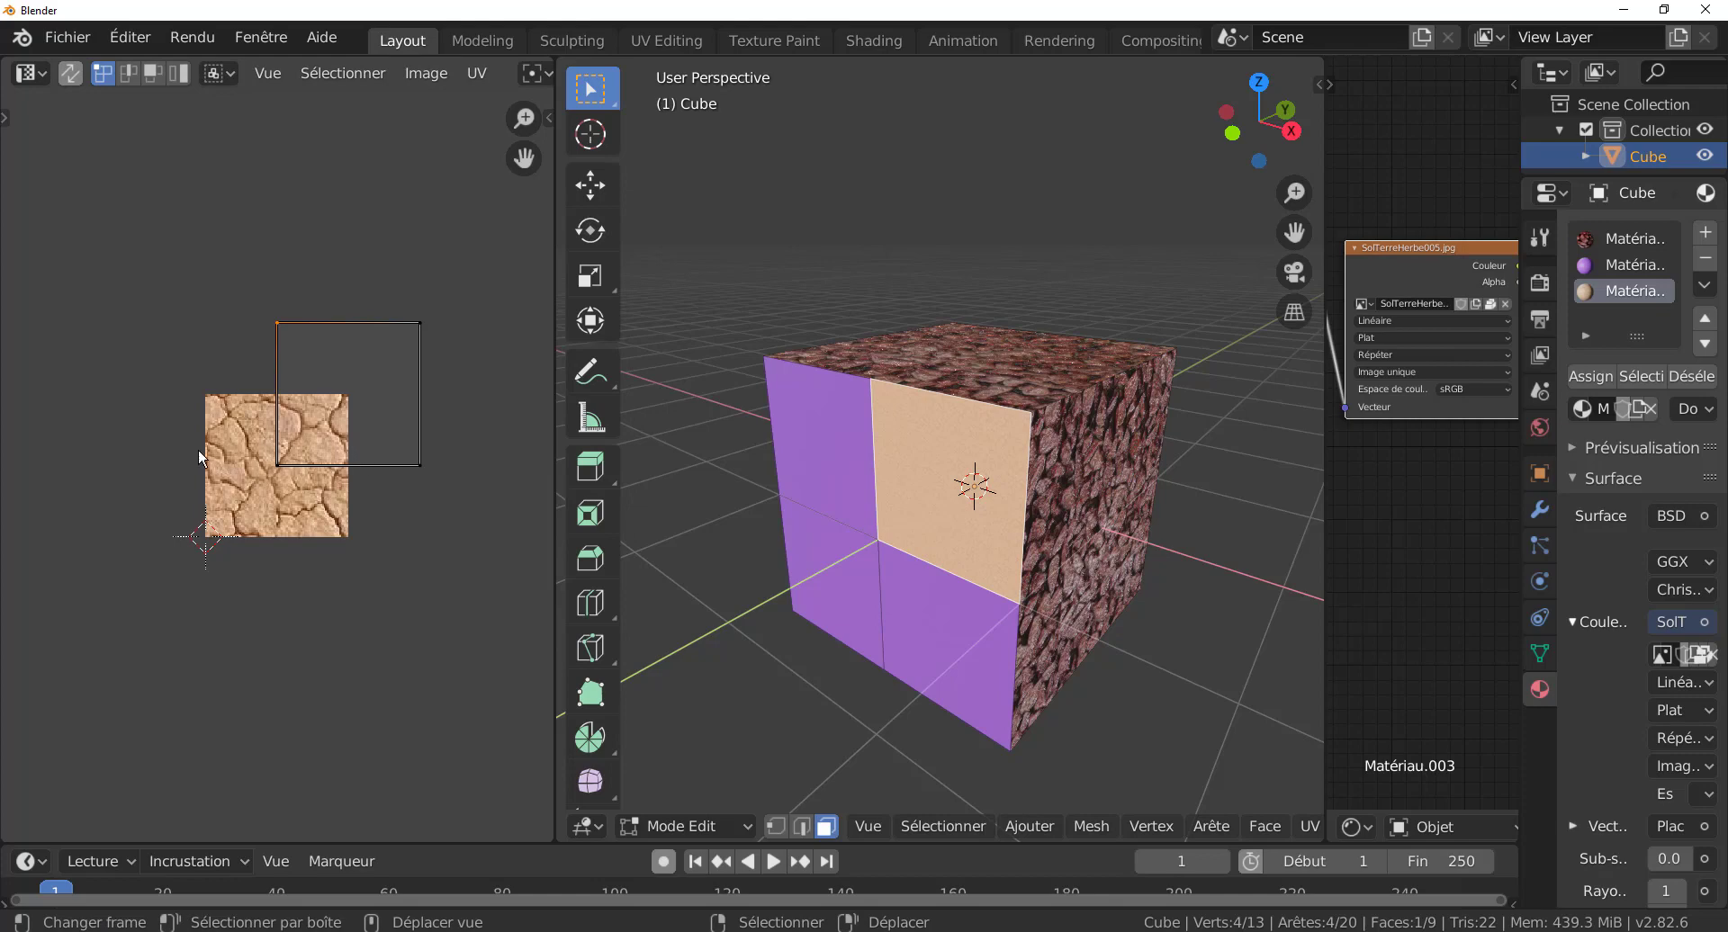
scroll(268, 483, up, 2)
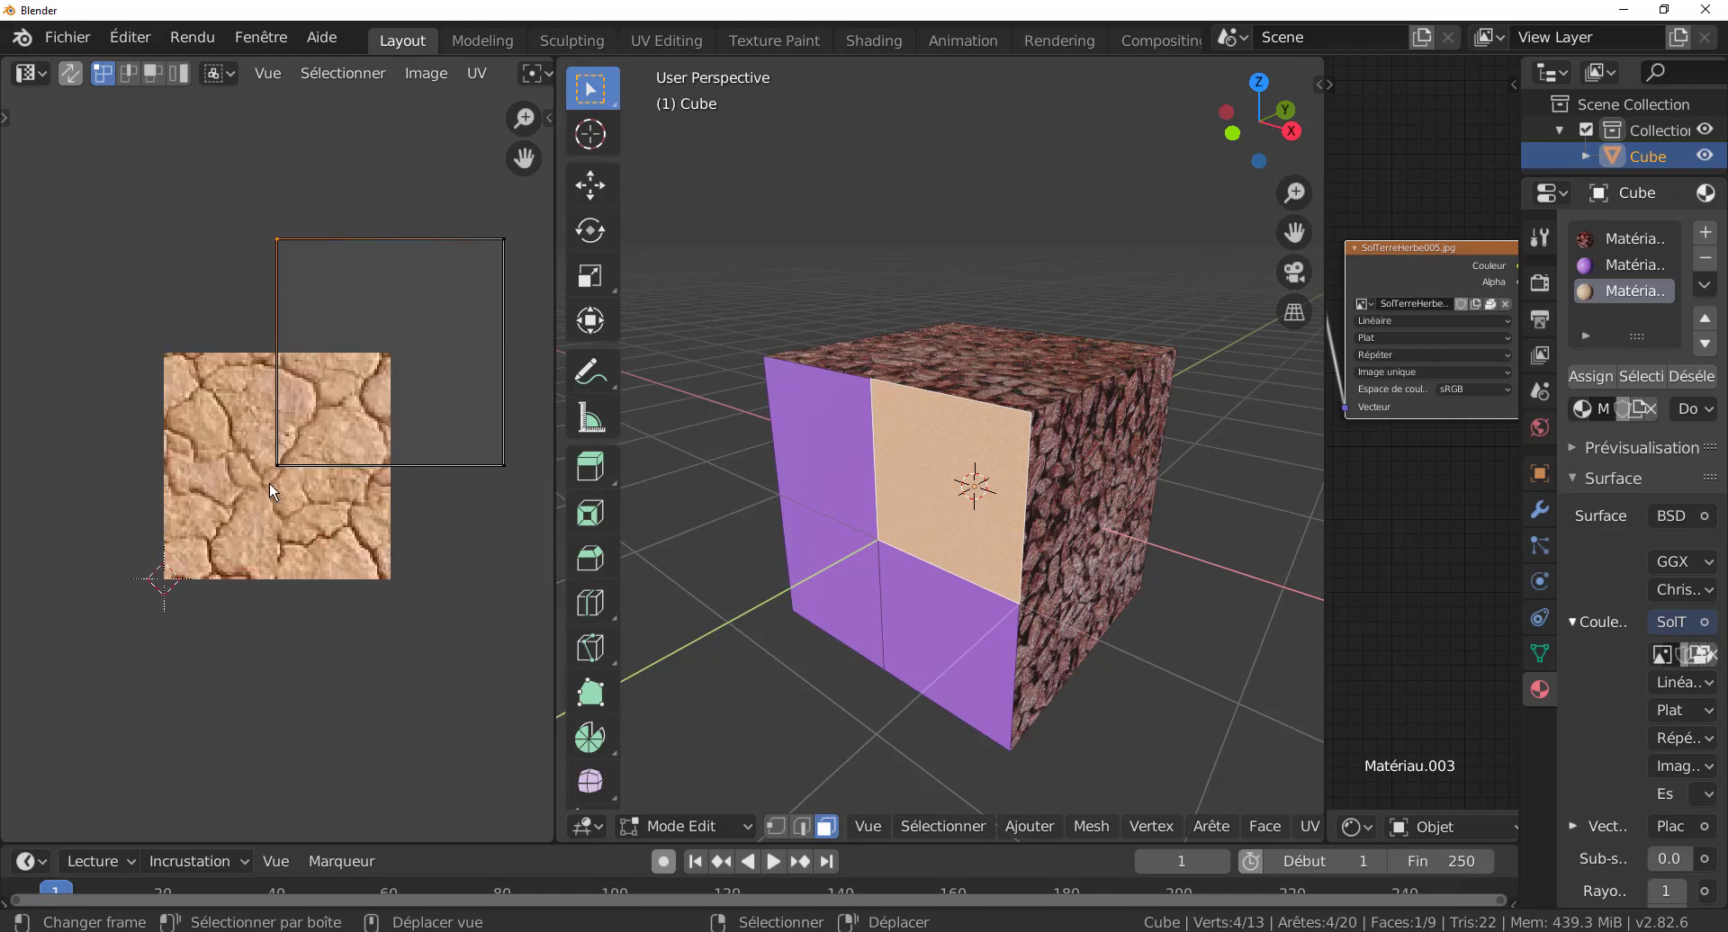
scroll(268, 483, down, 1)
- Scale the entire UV square down to about a third of the image's width and move it inside the cracked-earth image
key(a)
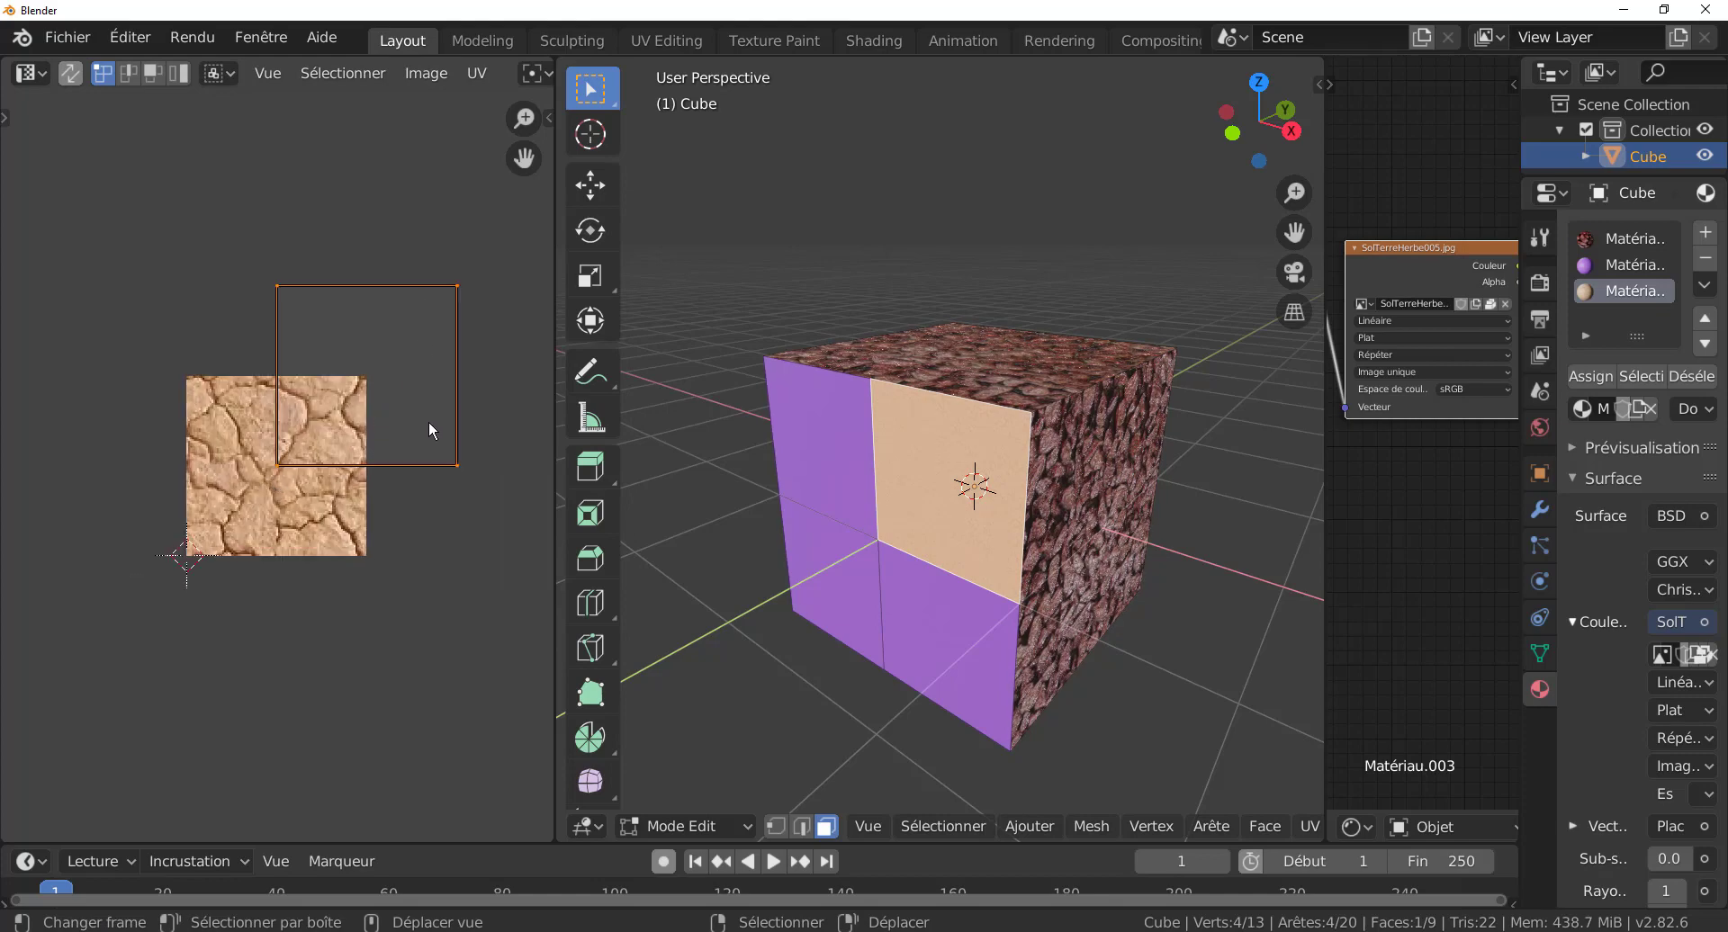
key(s)
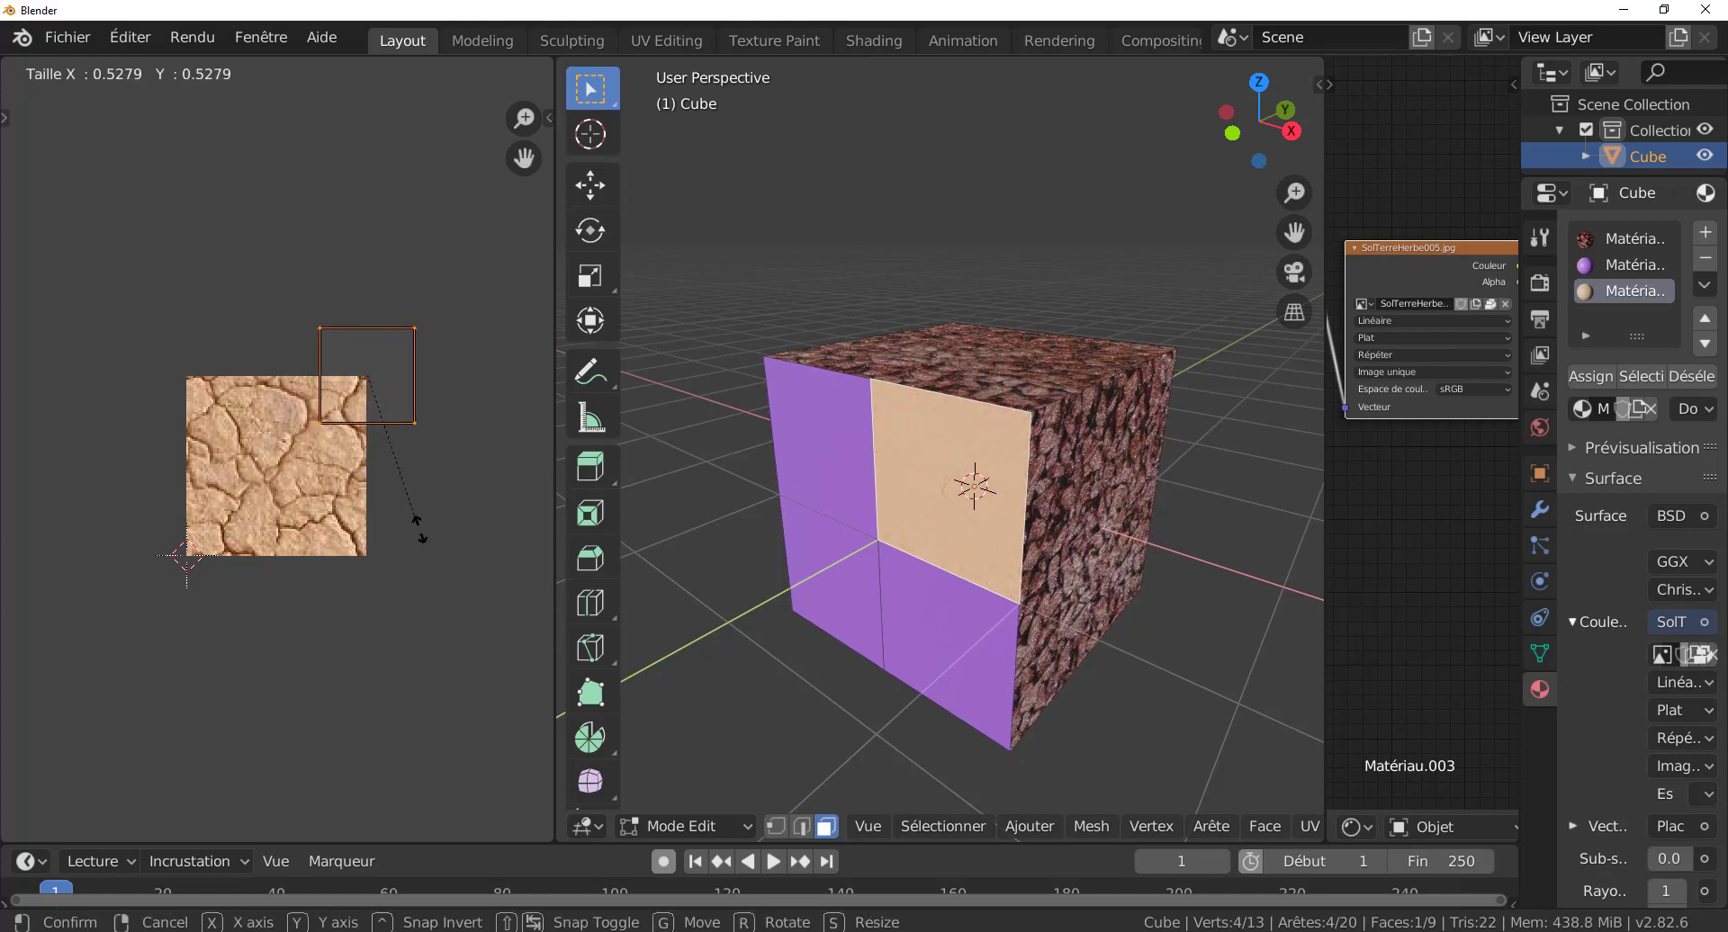
click(391, 455)
key(g)
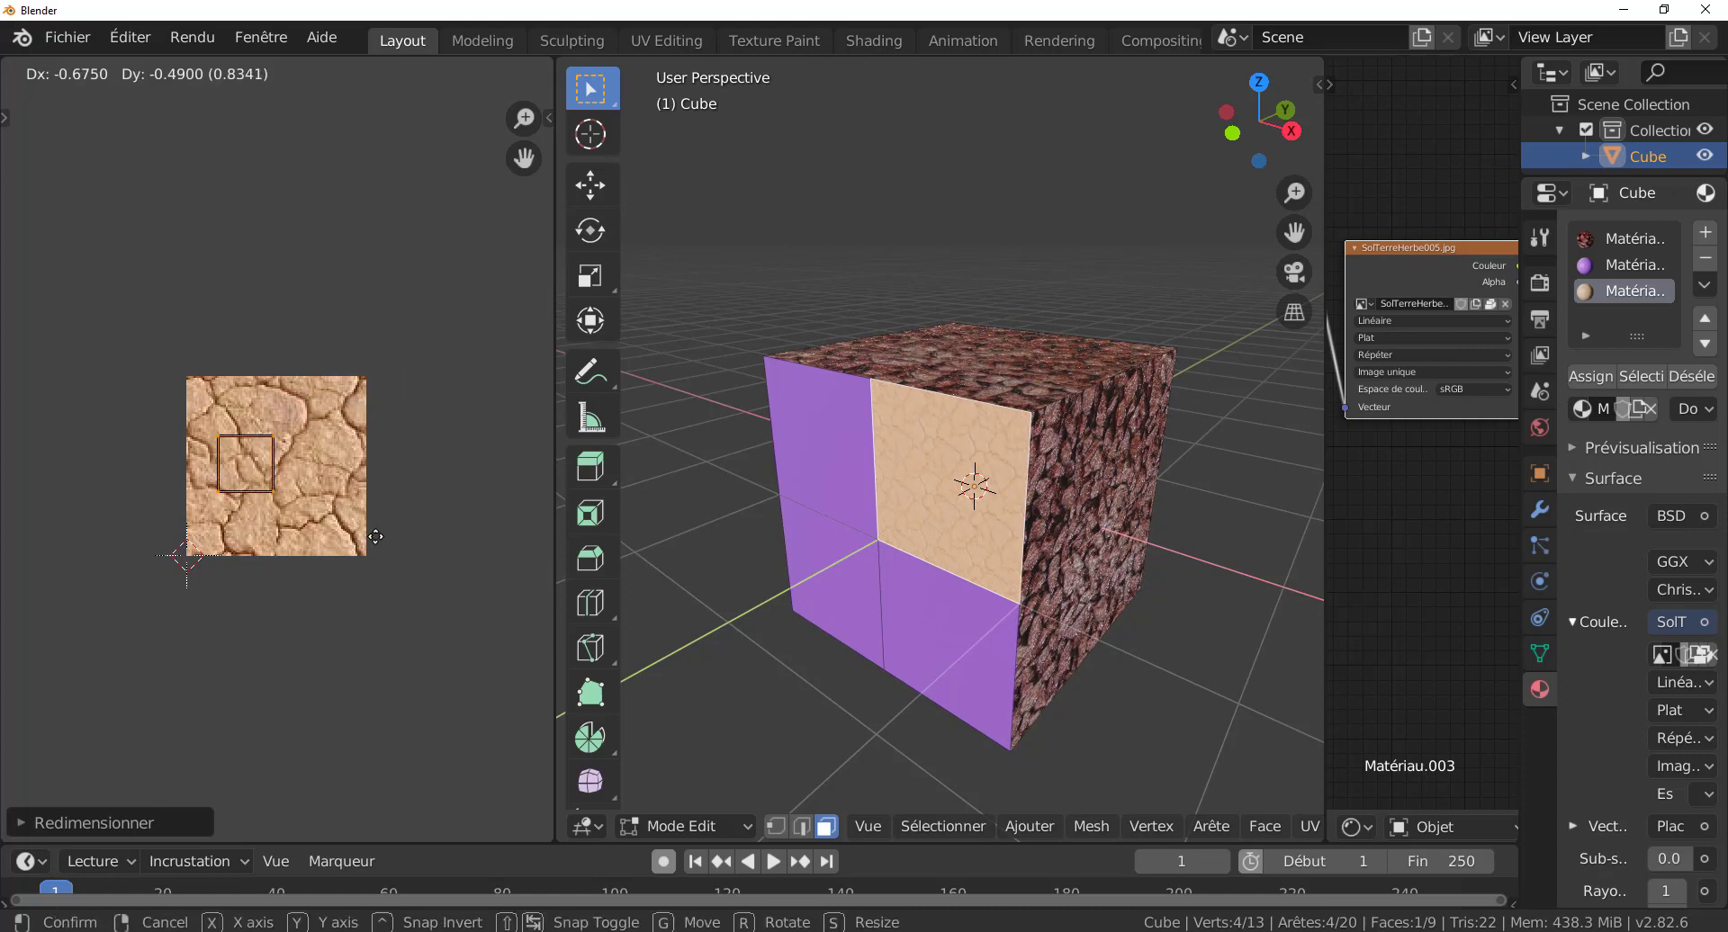
click(381, 537)
scroll(997, 570, up, 4)
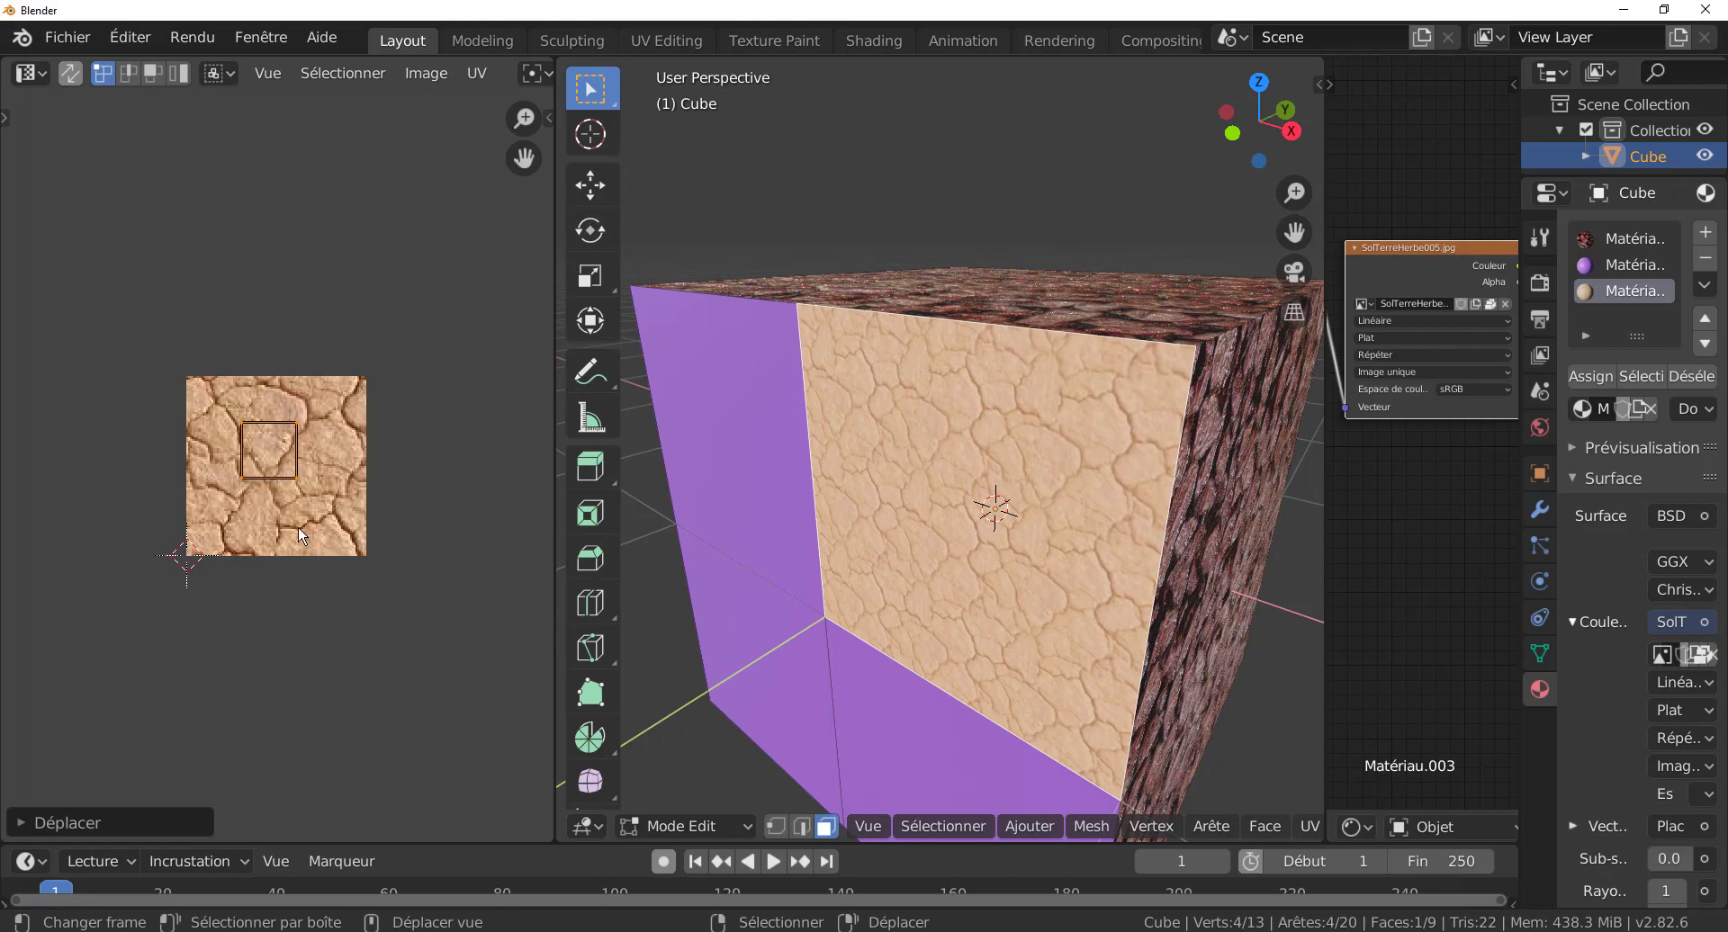
- Try to shift the small UV square to another part of the cracked-earth image
key(g)
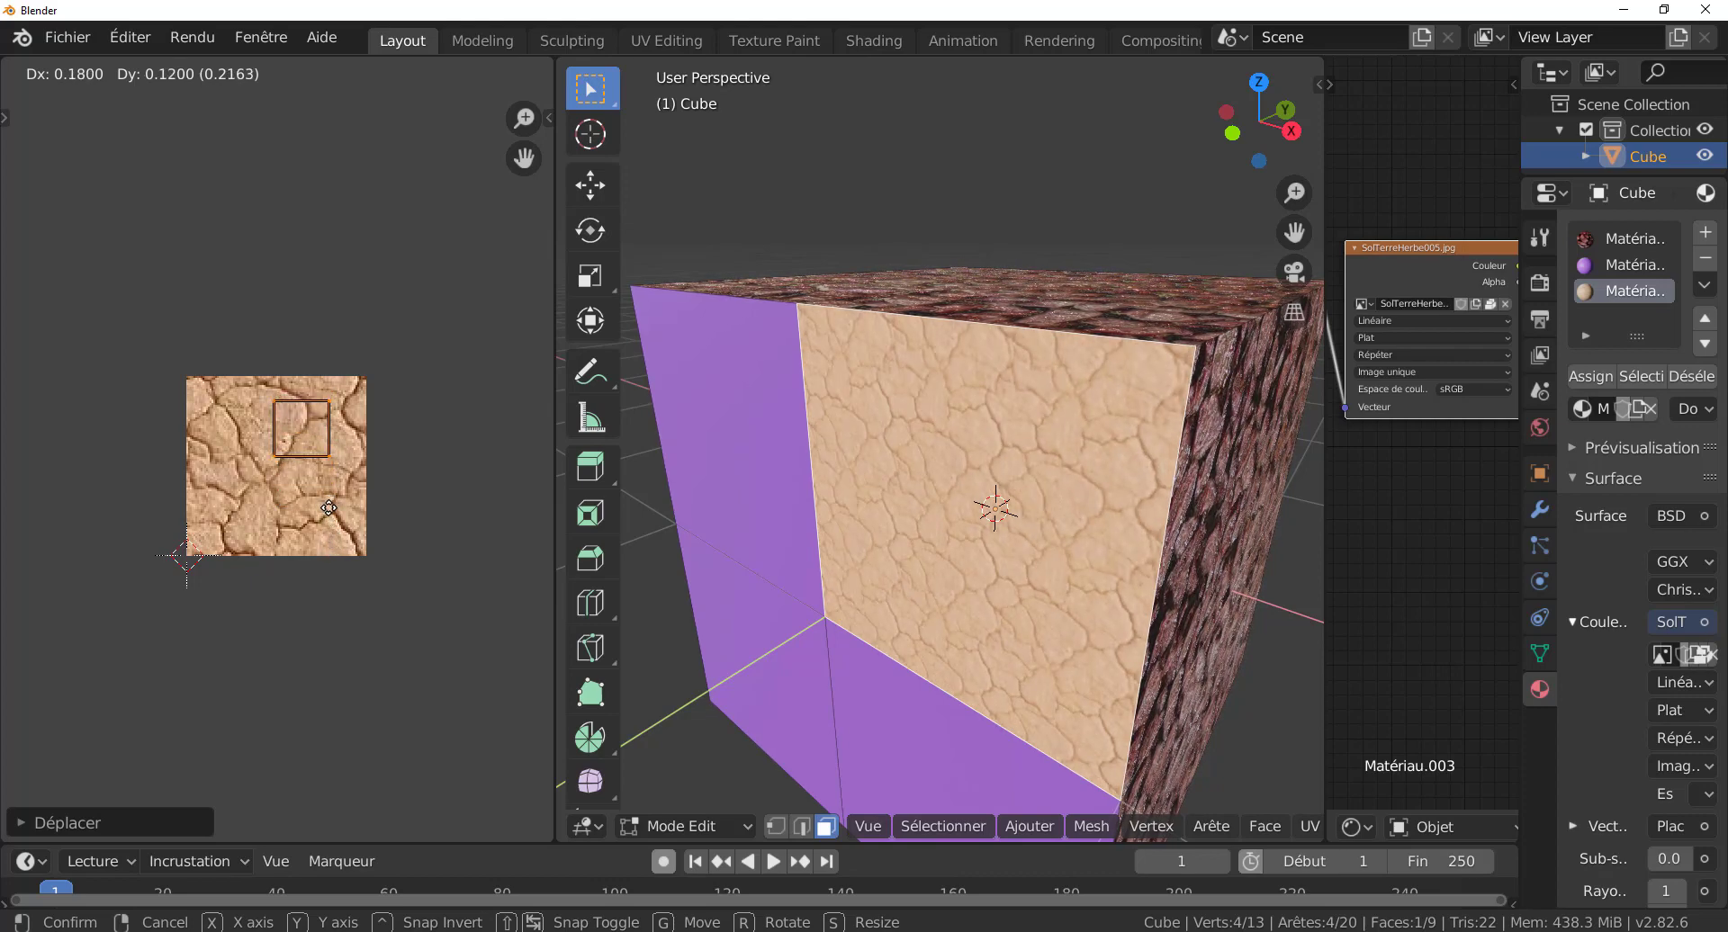
right_click(300, 552)
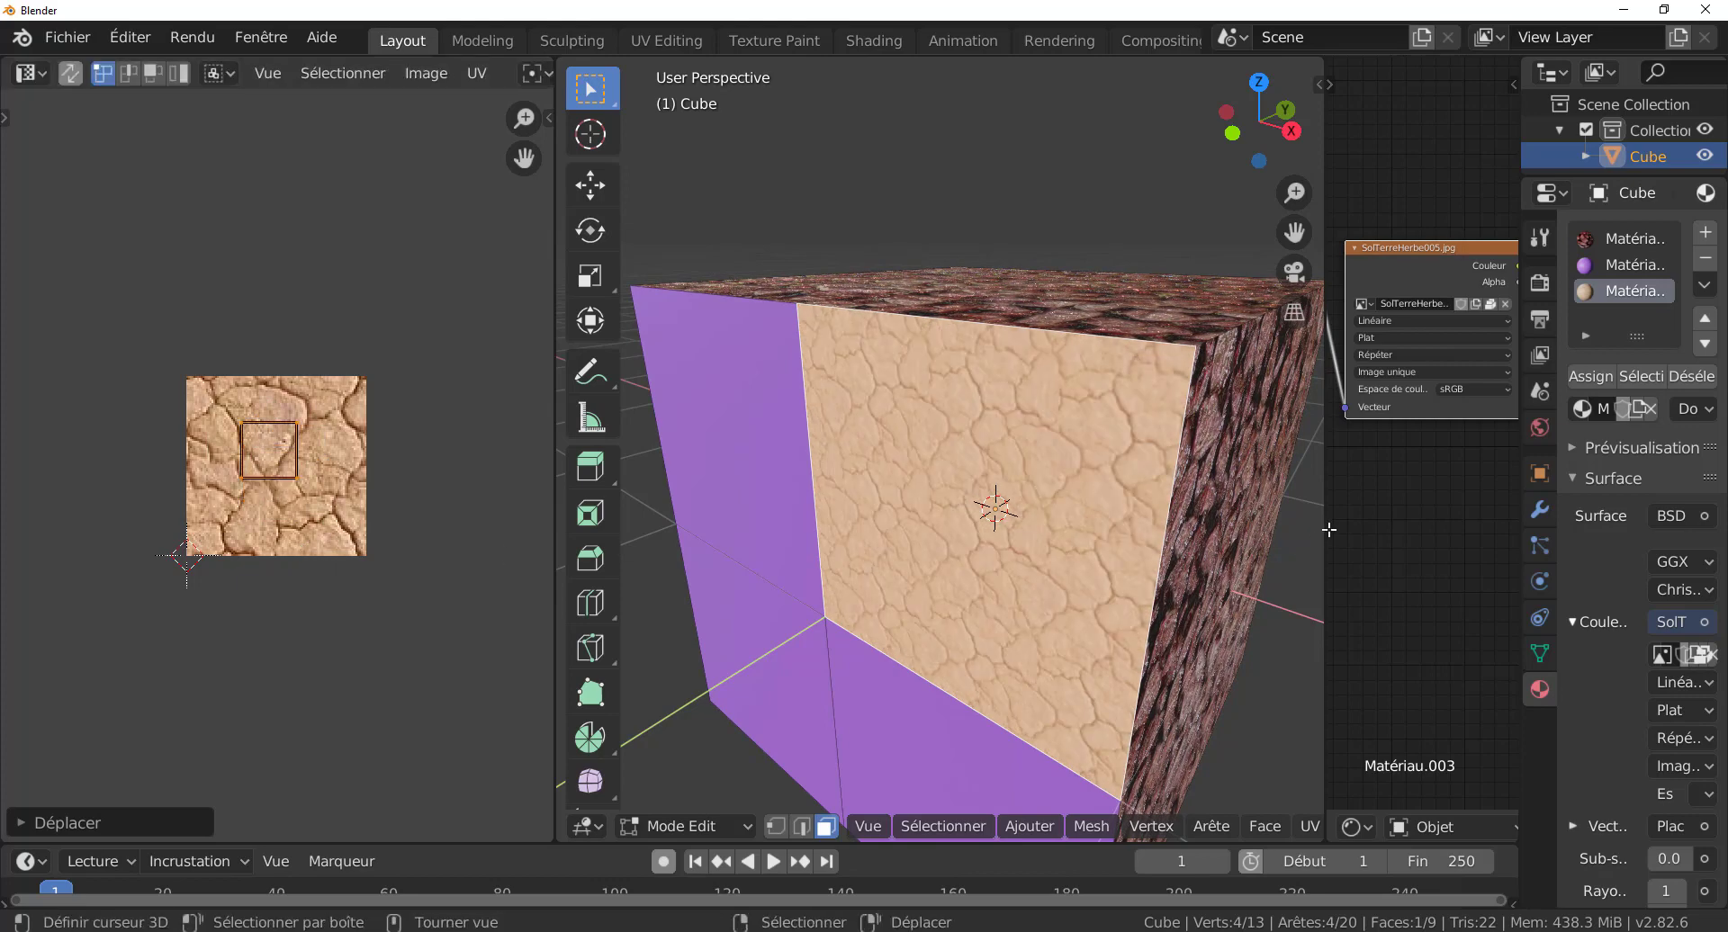
- Give the node editor more room beside the 3D view and set the Valeur node to 1
scroll(1318, 541, down, 3)
drag(1324, 541, 1086, 510)
scroll(1296, 516, left, 10)
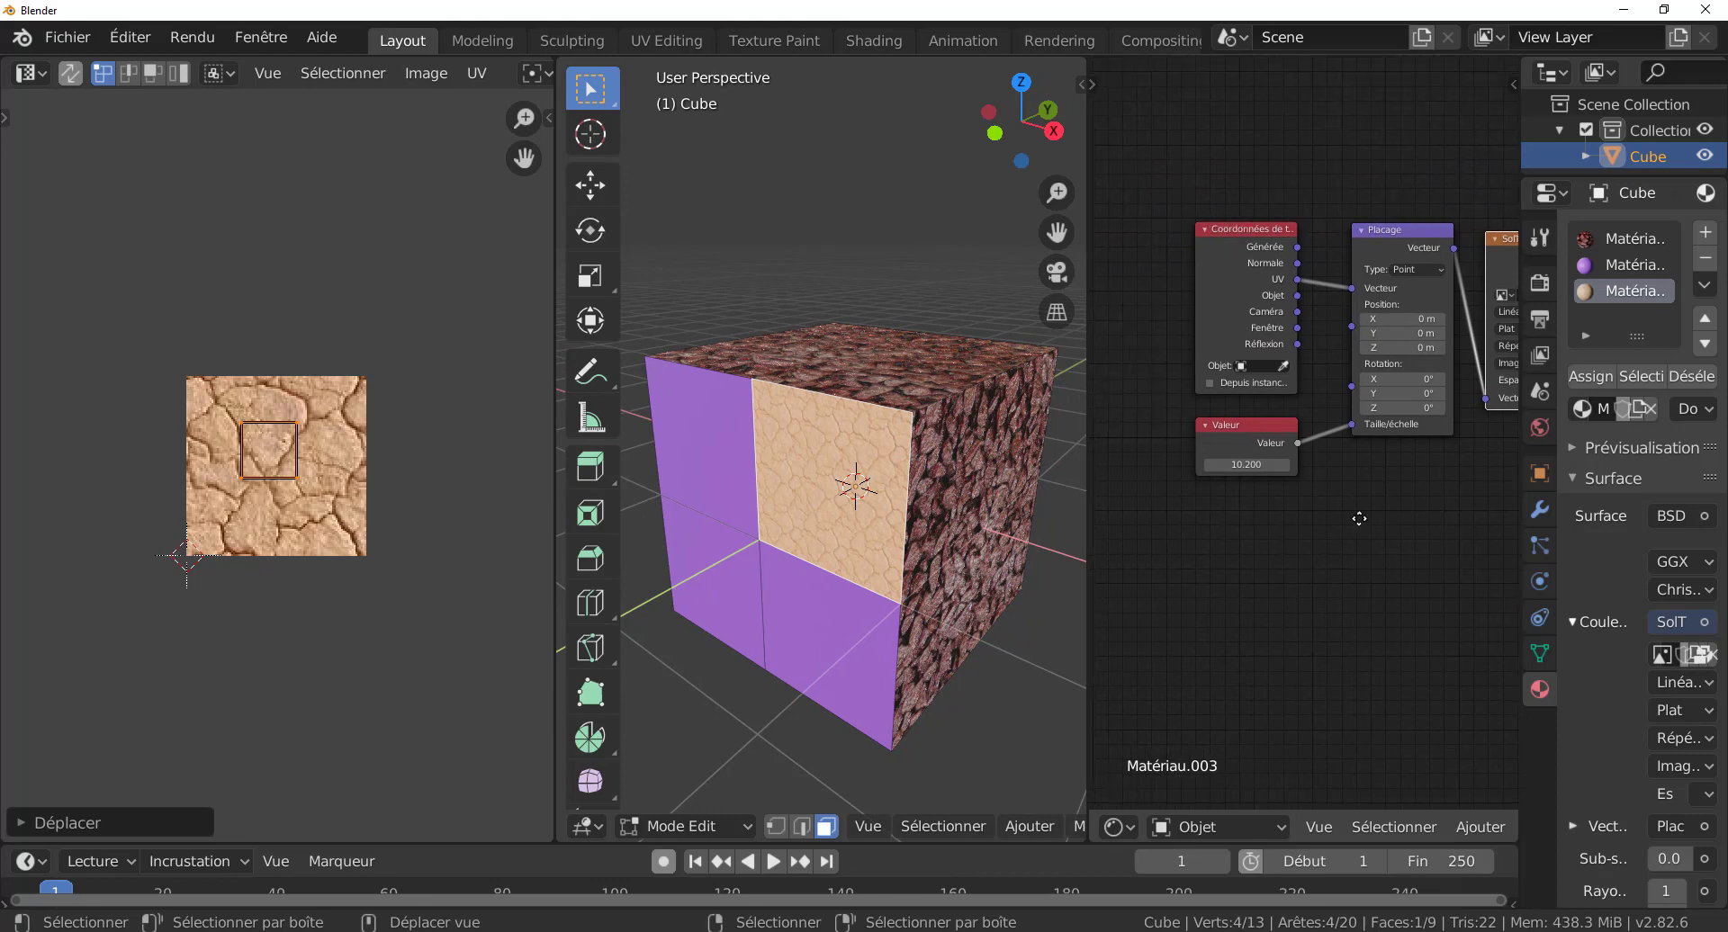
scroll(1296, 516, up, 1)
click(1228, 469)
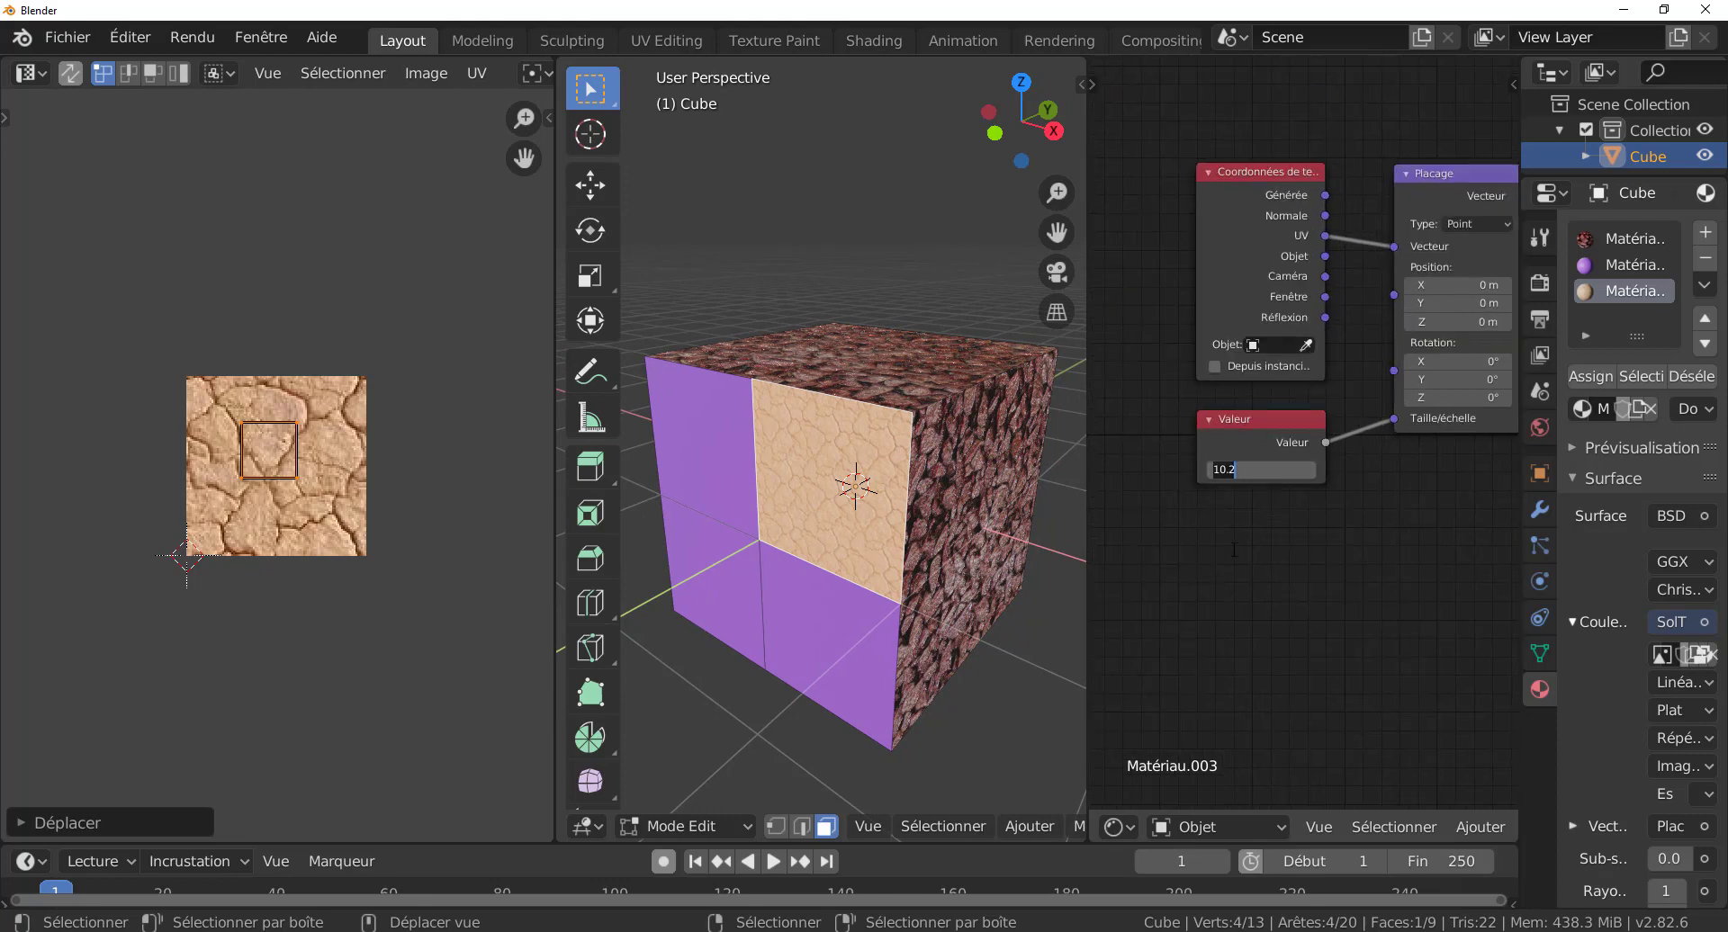
text(1)
key(Return)
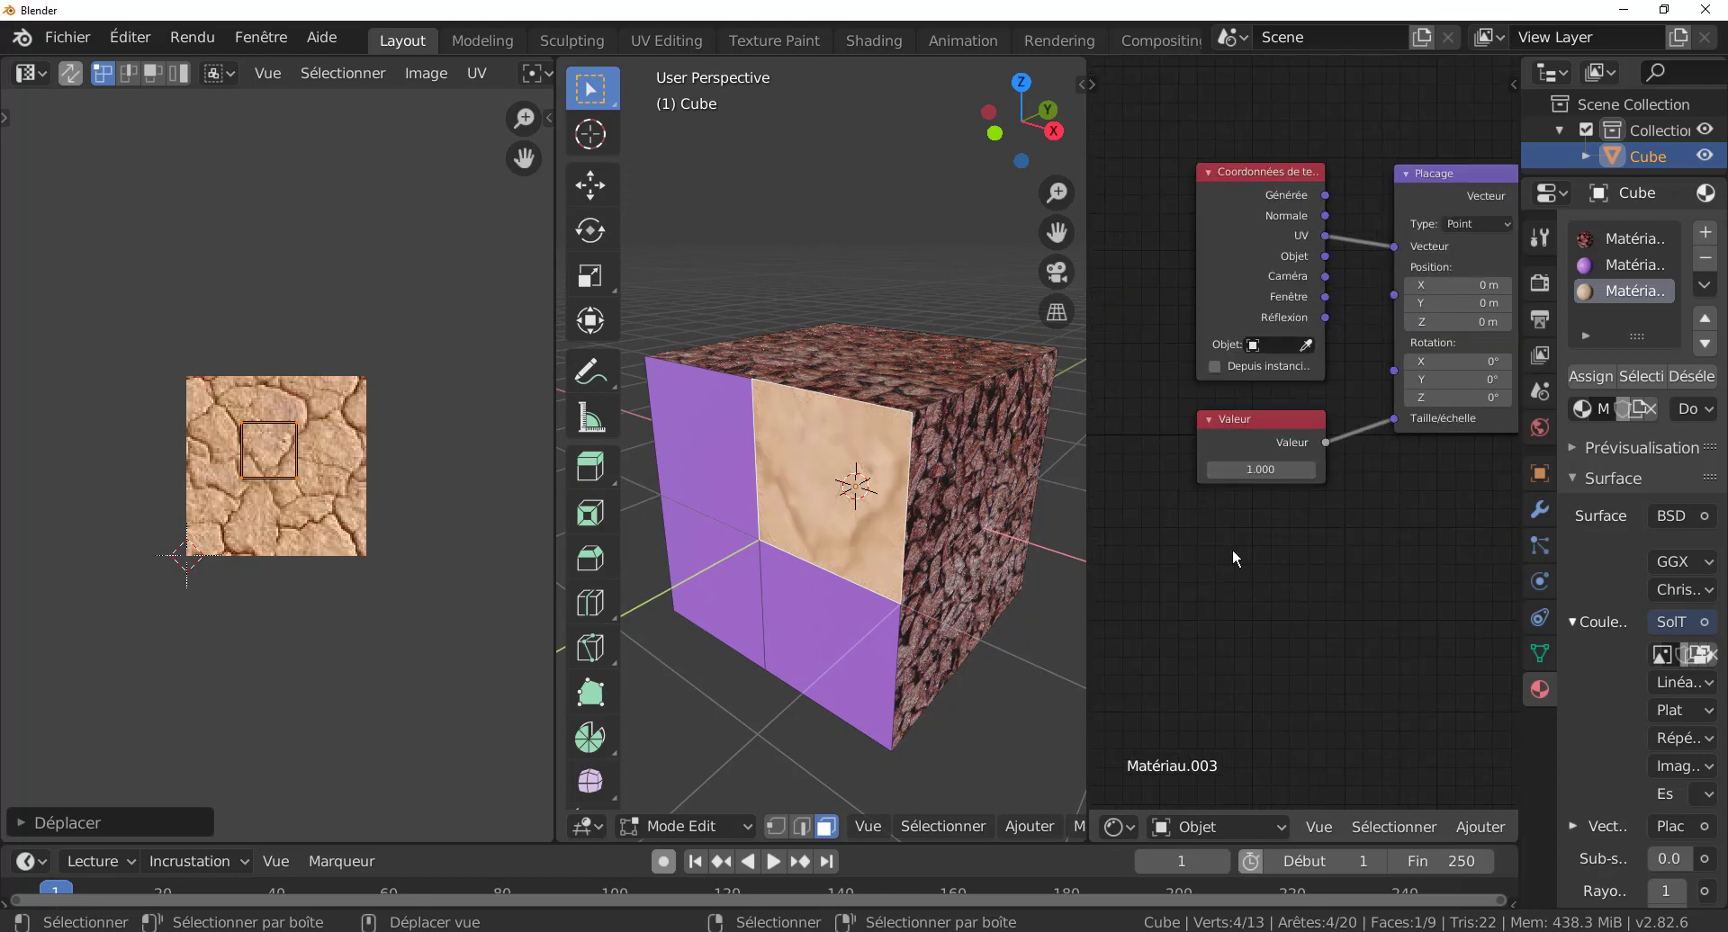
- Raise the Valeur node to 3.300 to repeat the texture more densely on the face
scroll(324, 562, up, 1)
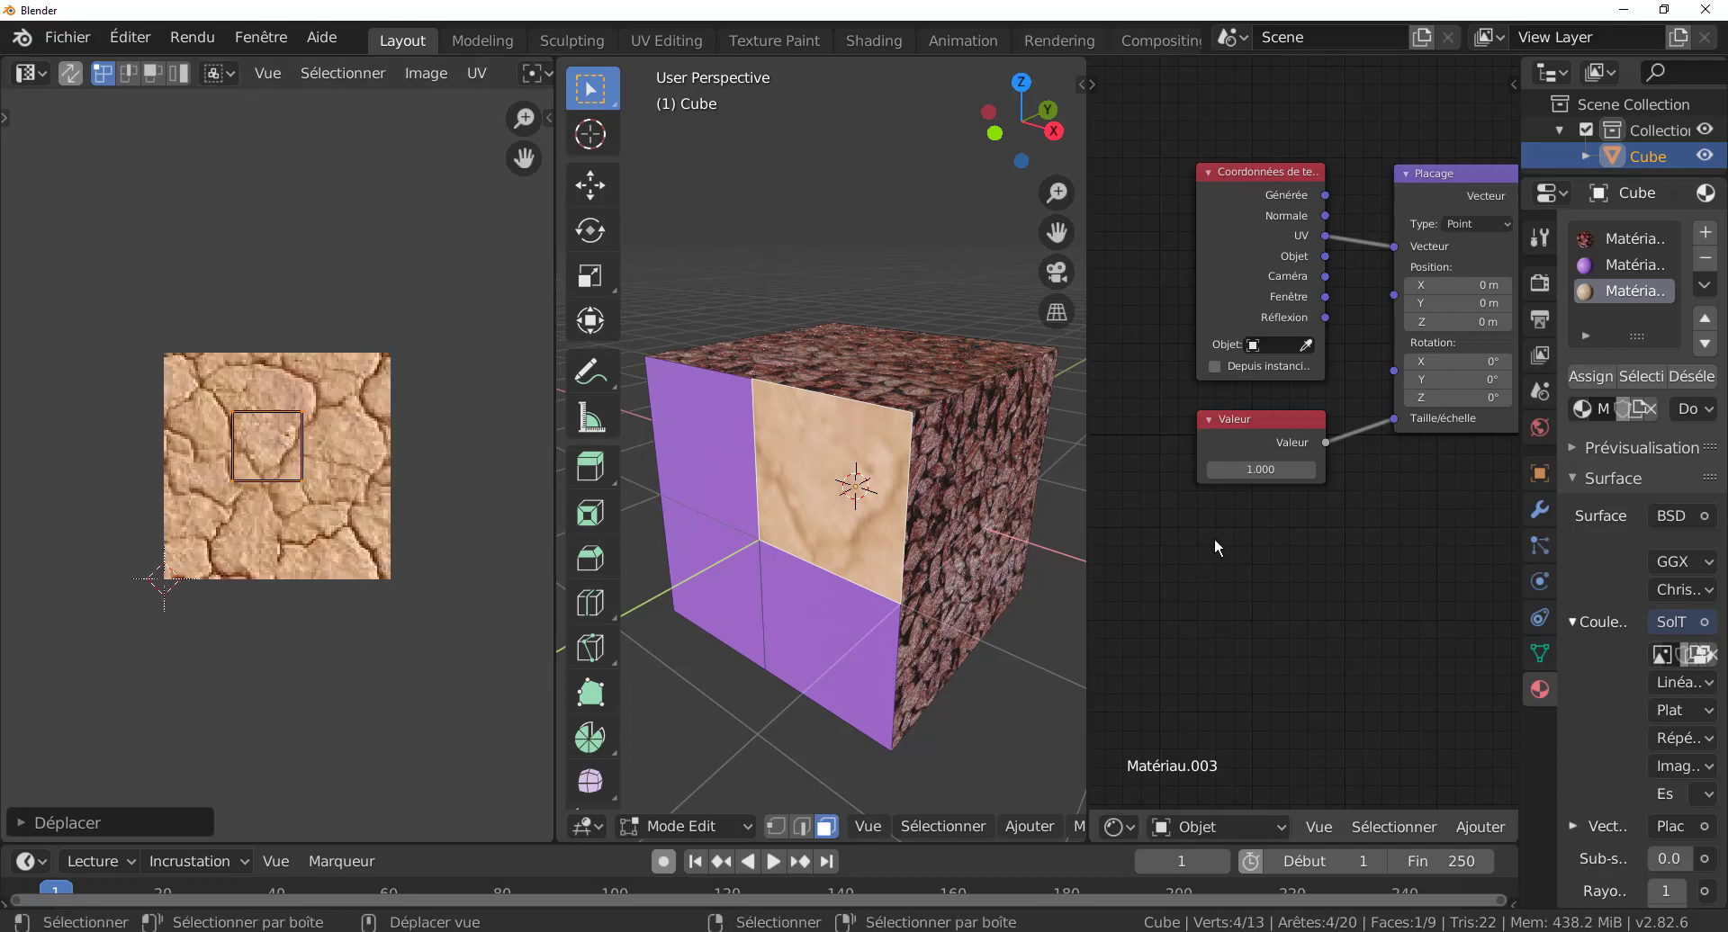
click(1308, 470)
click(1309, 470)
drag(1254, 472, 1339, 472)
scroll(1249, 495, up, 2)
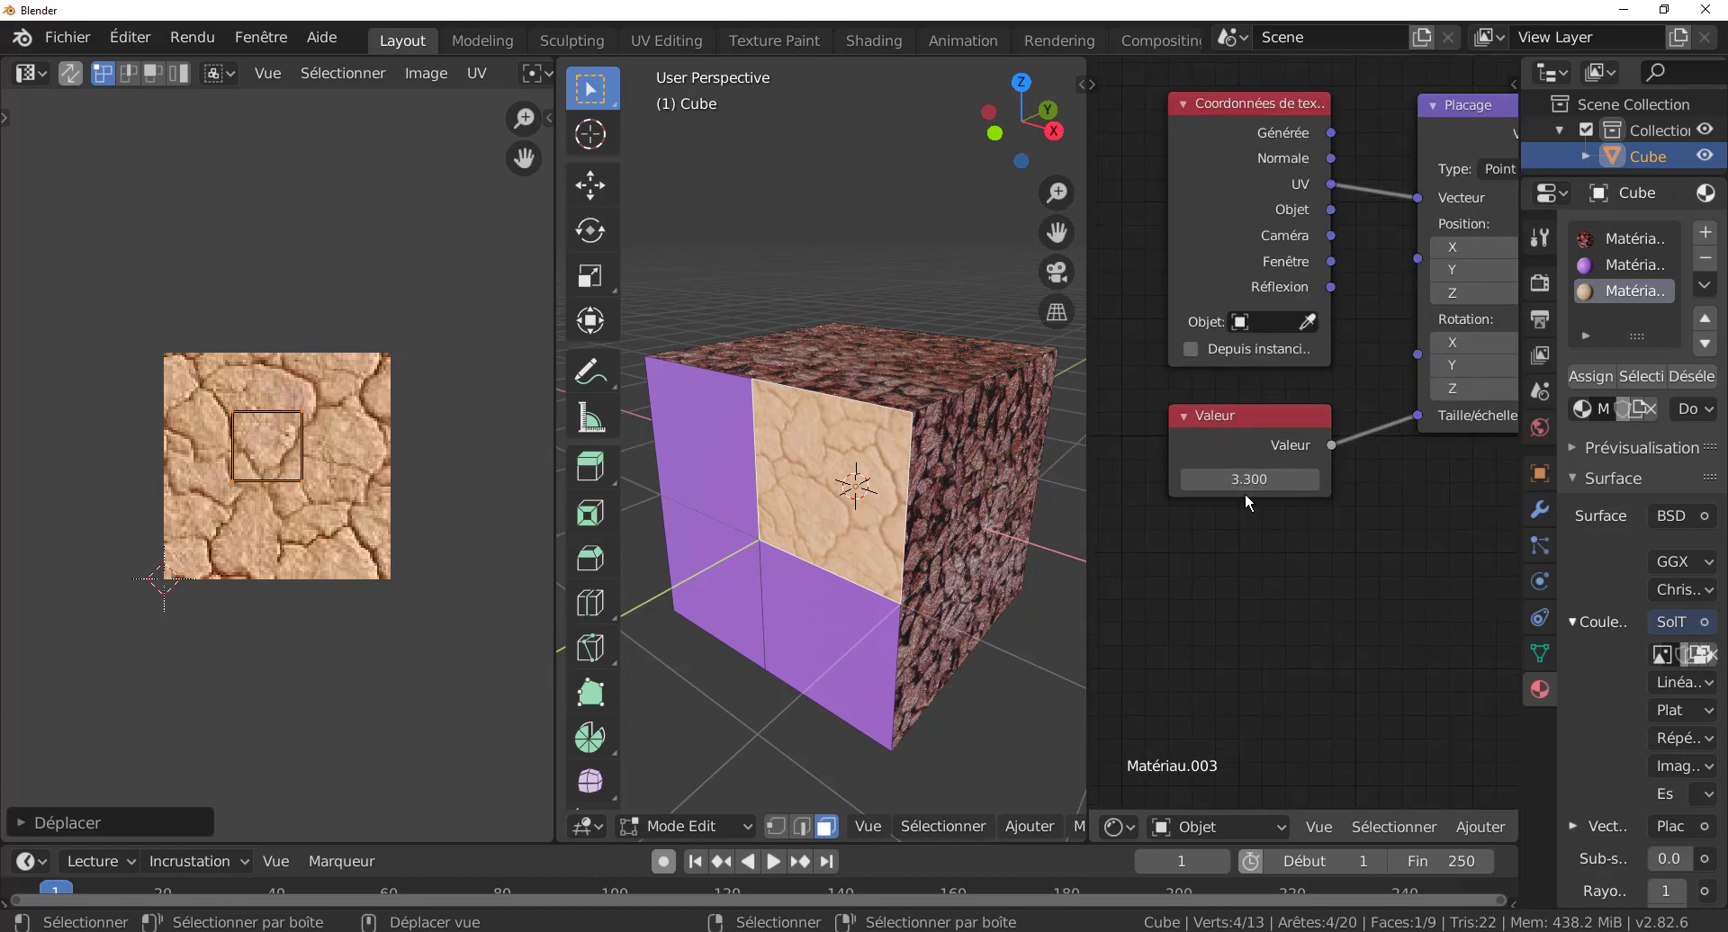
- Set the Valeur node to 3.000 and raise it further to 4.000
click(1246, 482)
text(3)
key(Return)
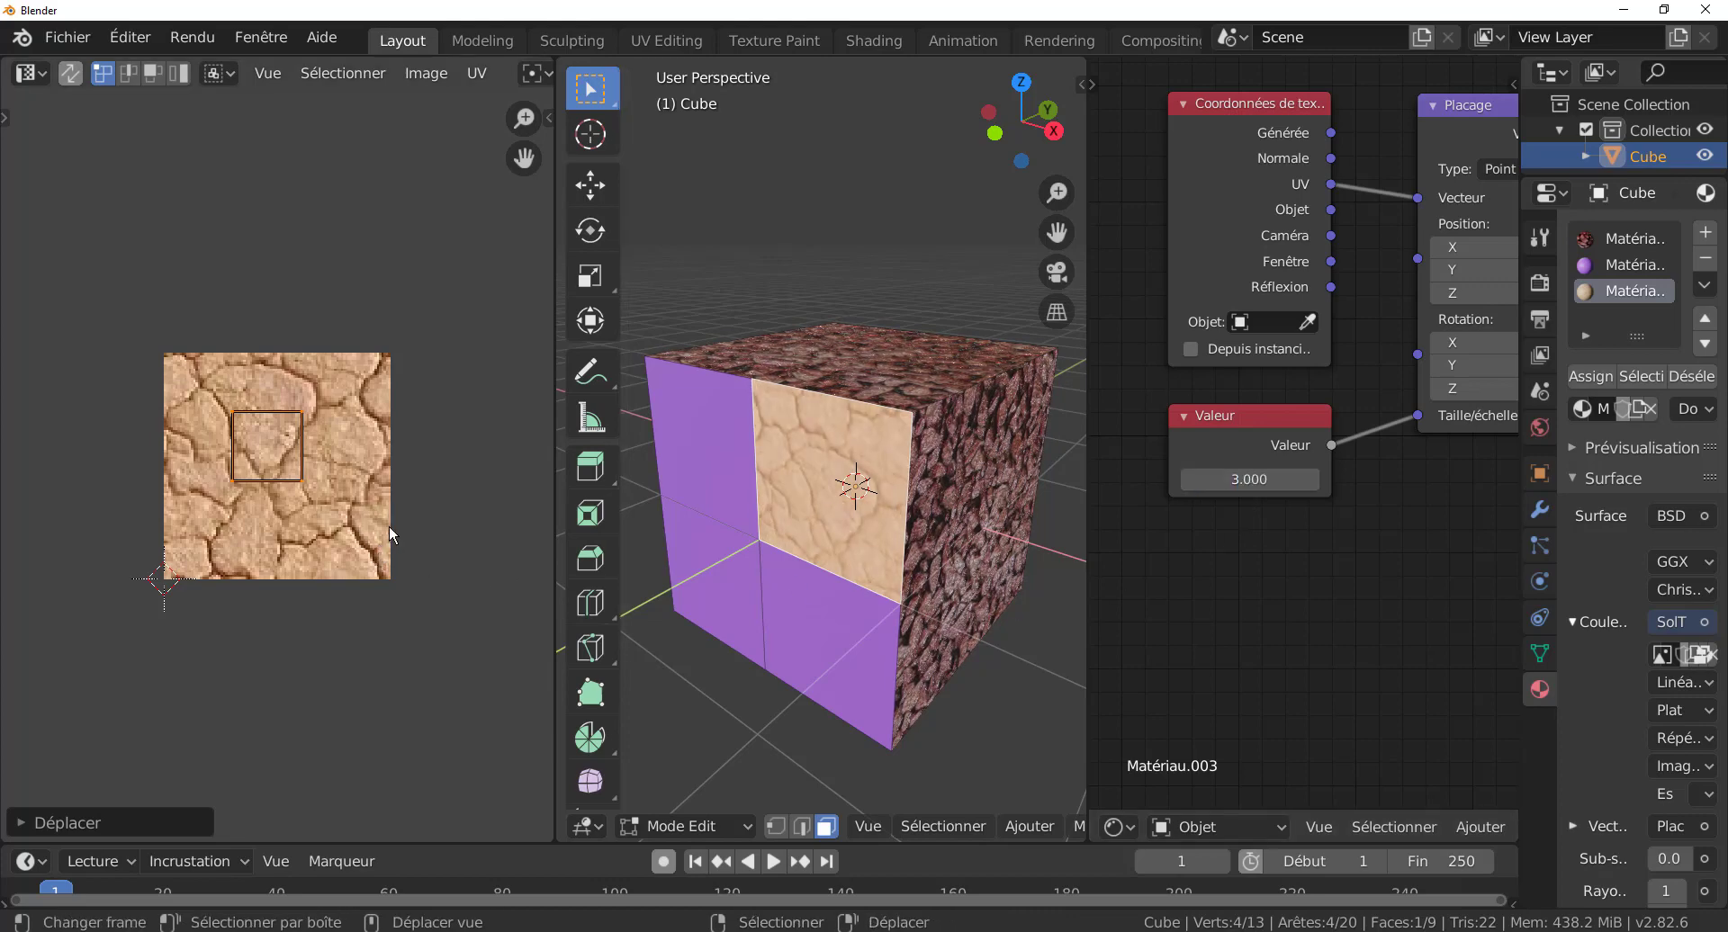
drag(1249, 479, 1291, 479)
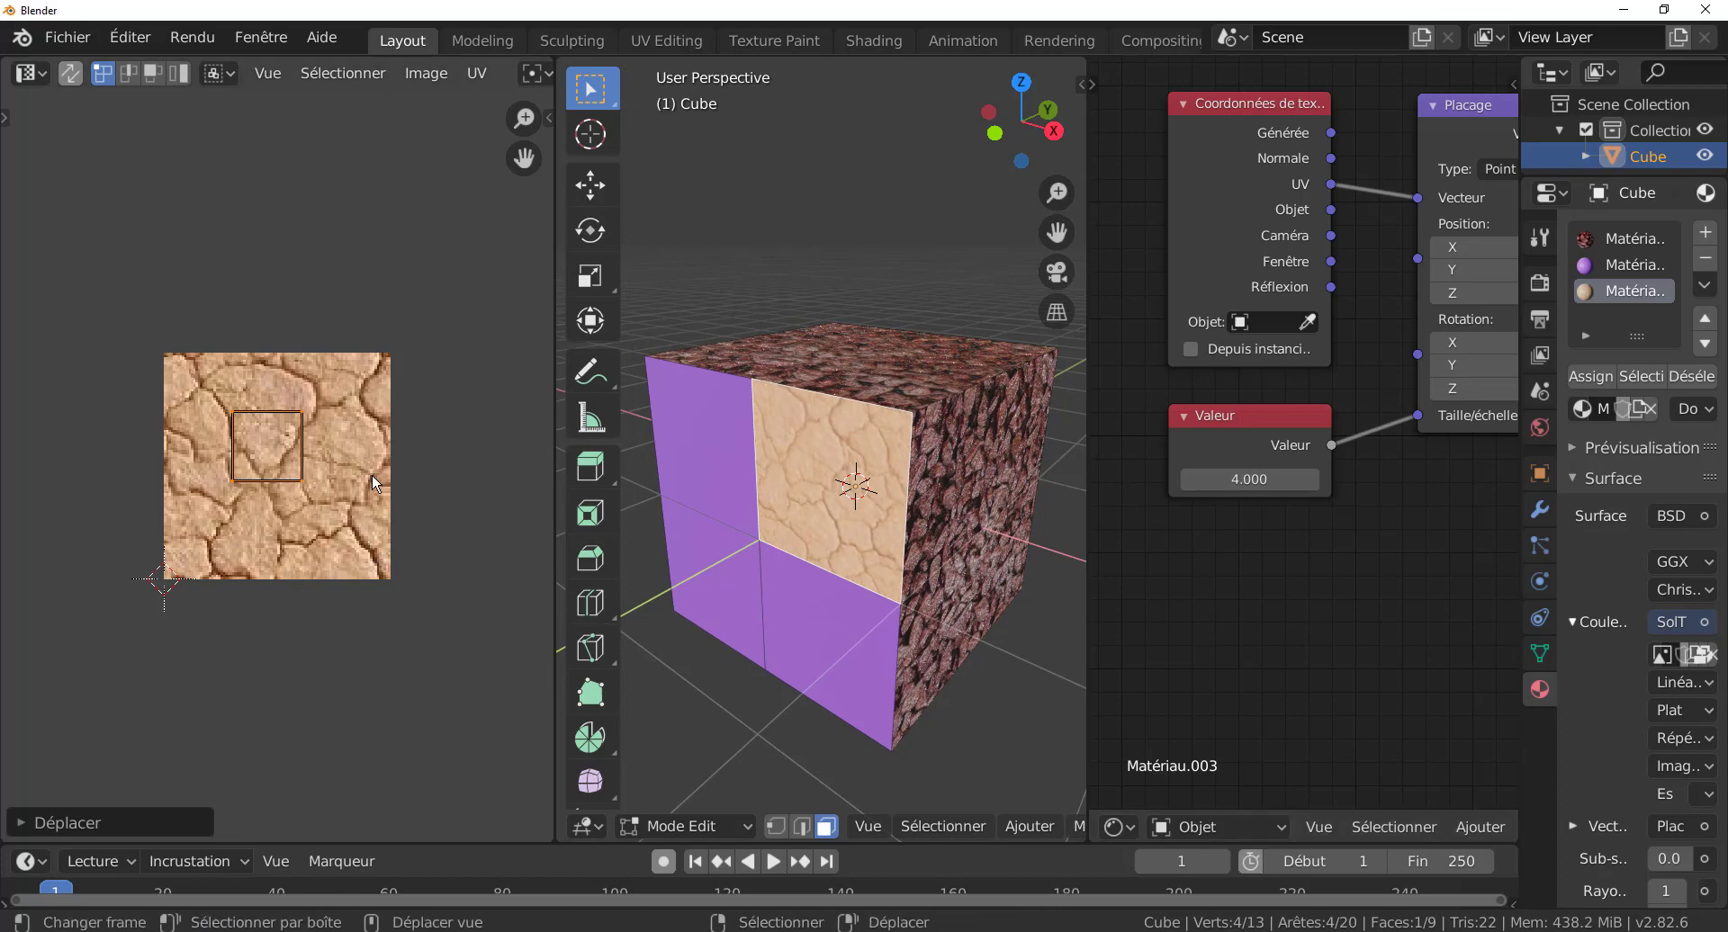
- Shift the small UV square slightly across the middle of the cracked-earth image and try enlarging it well beyond the image
scroll(223, 461, up, 1)
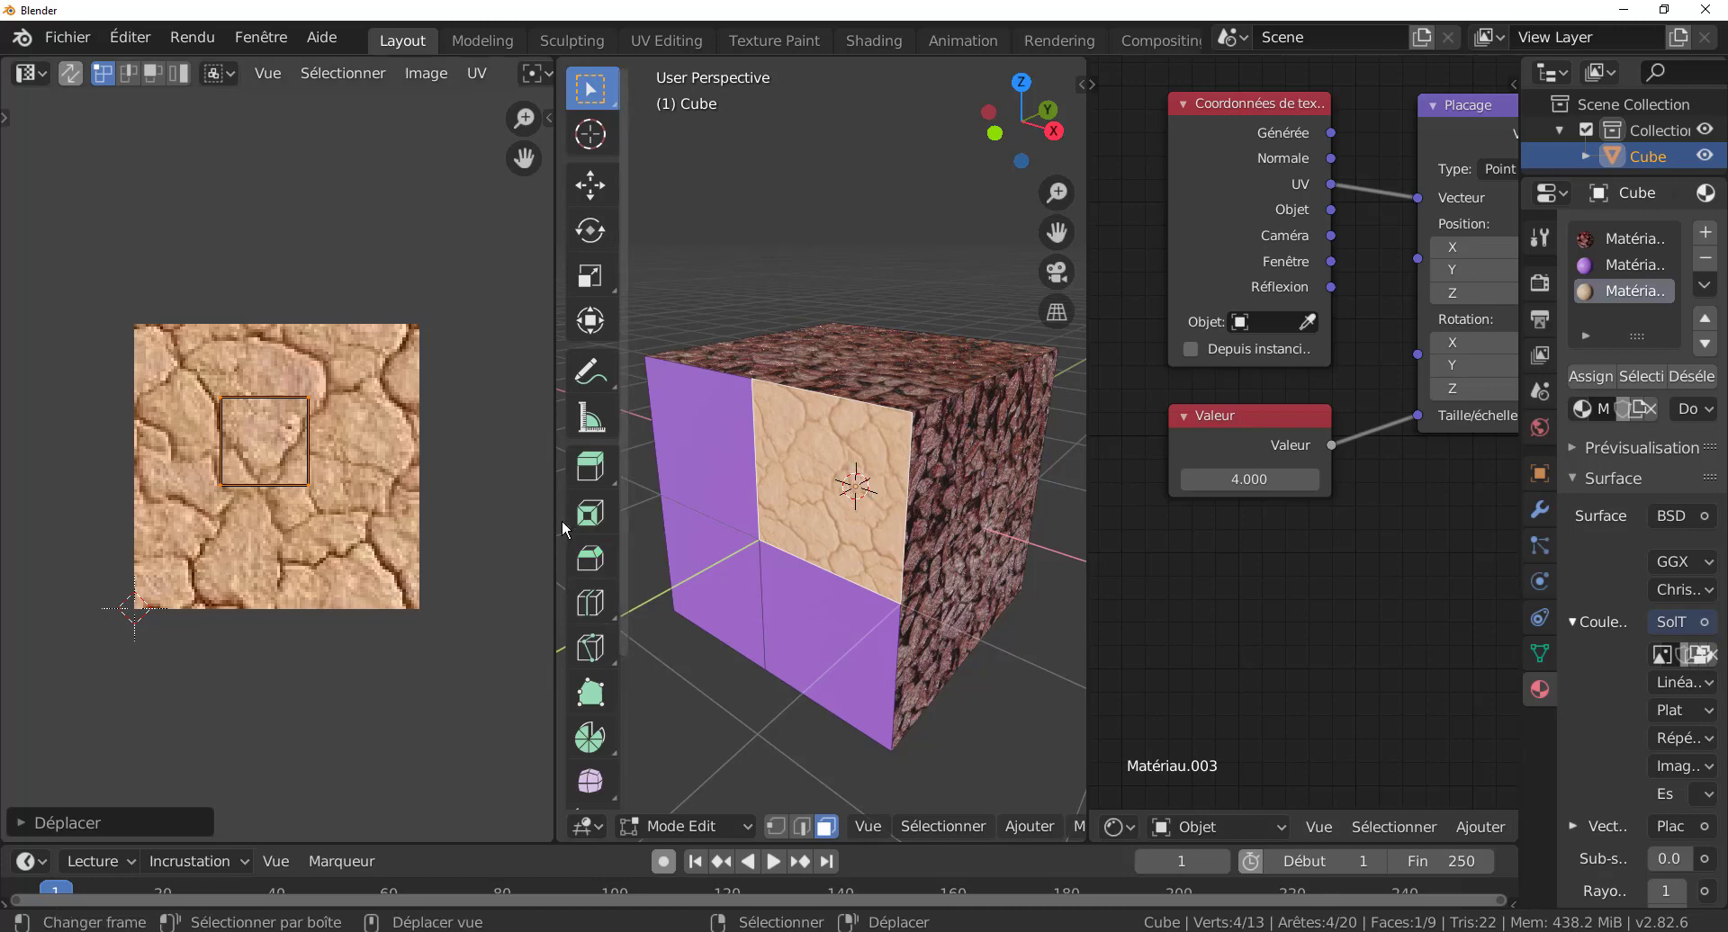
key(g)
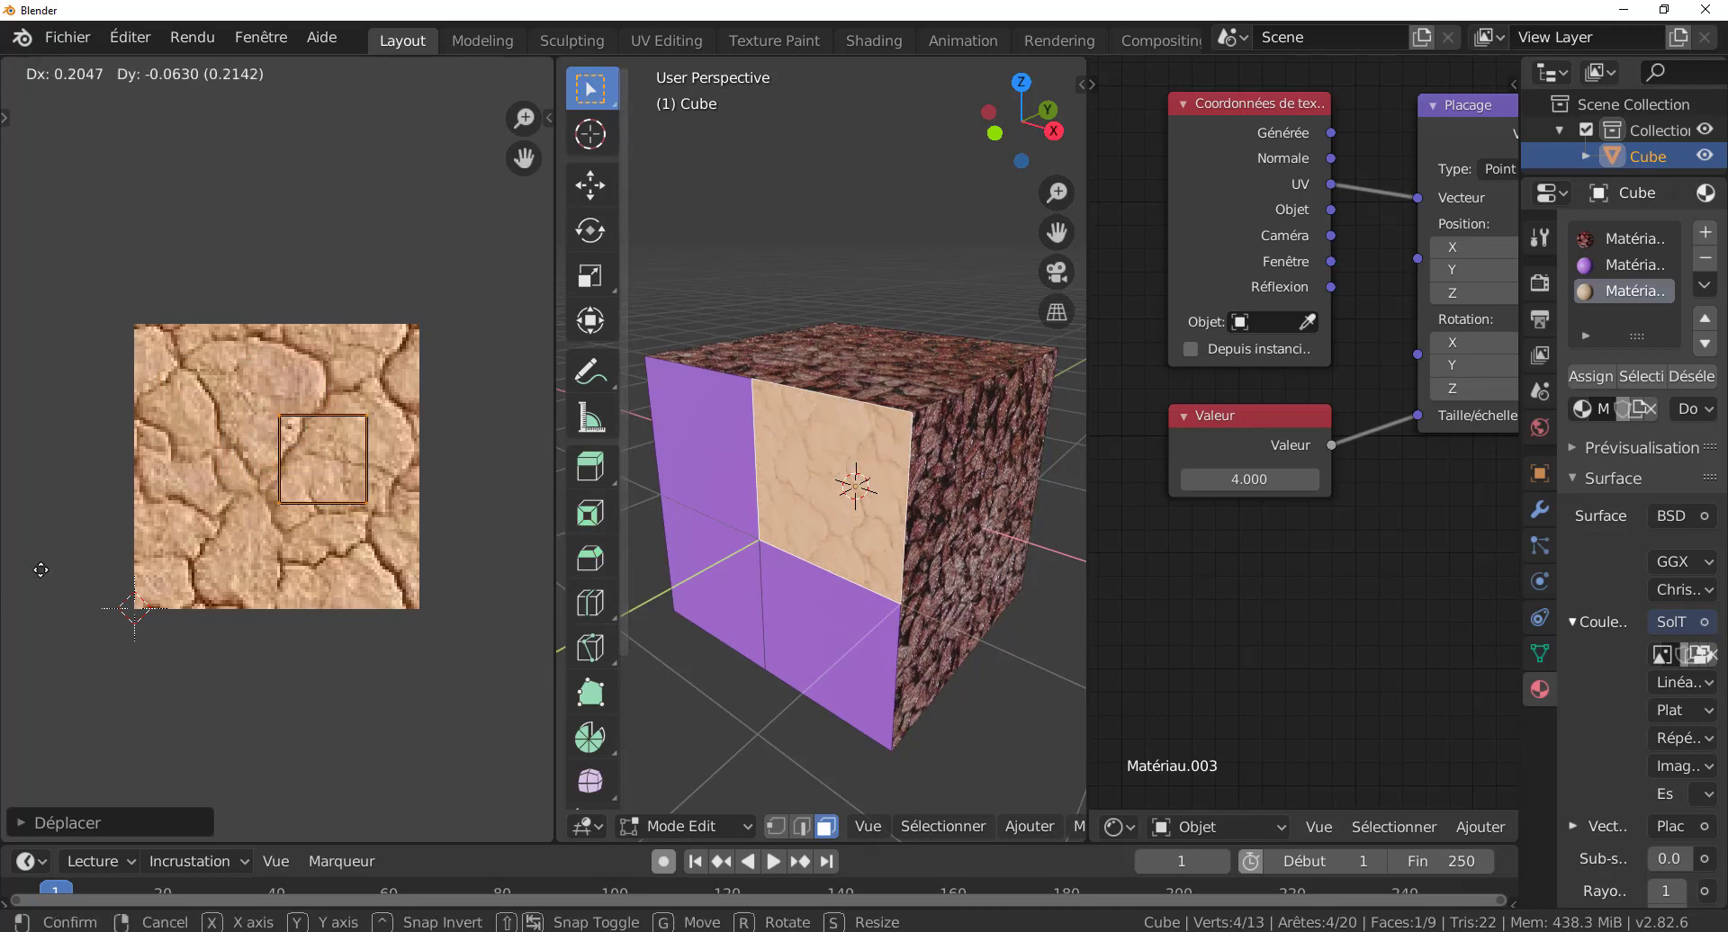
click(16, 554)
key(s)
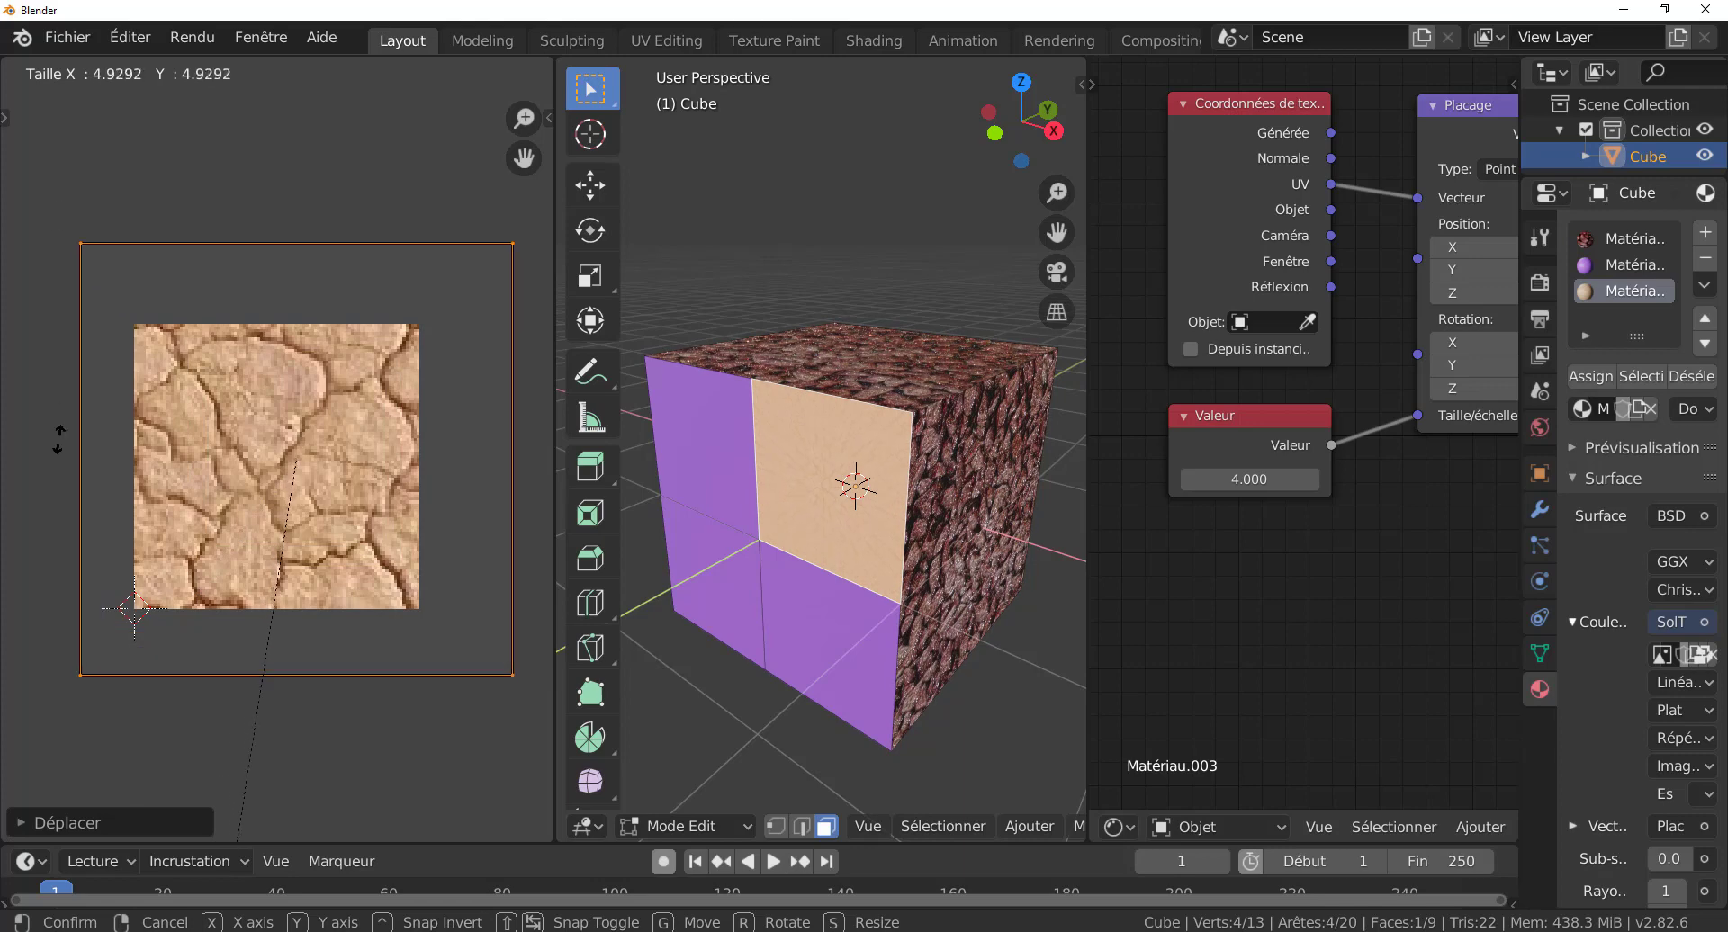
click(342, 504)
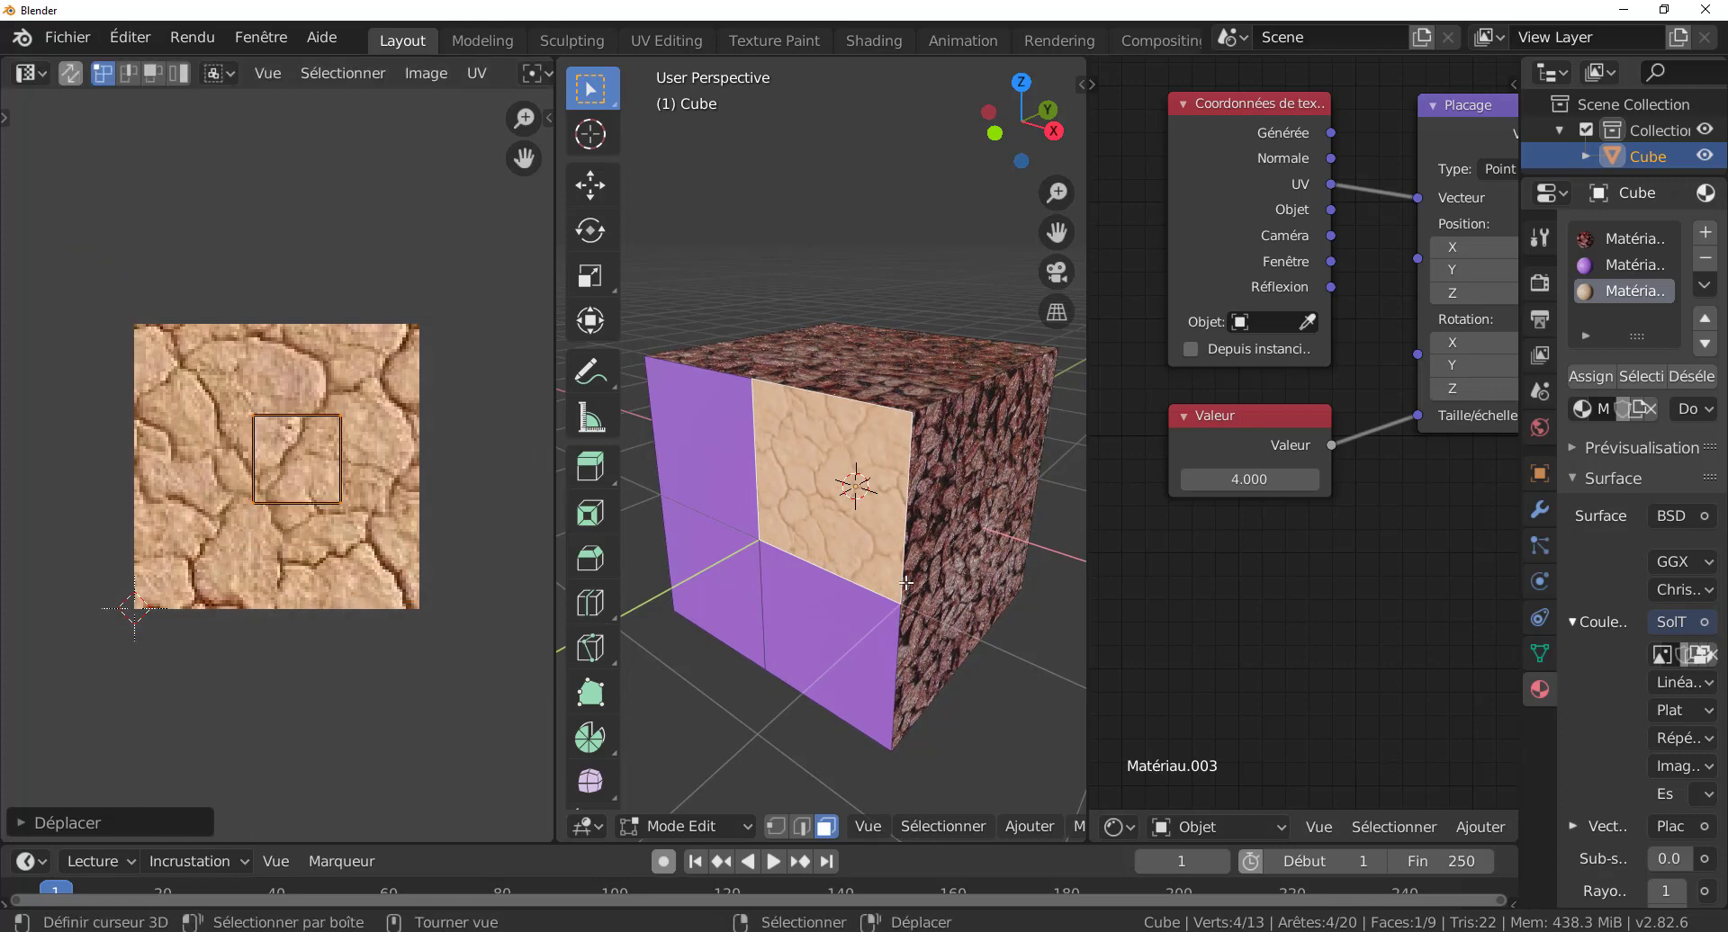
- Try enlarging the UV square to nearly twice its size and compare the crack density on the cube's face
scroll(1085, 530, up, 2)
scroll(999, 588, up, 2)
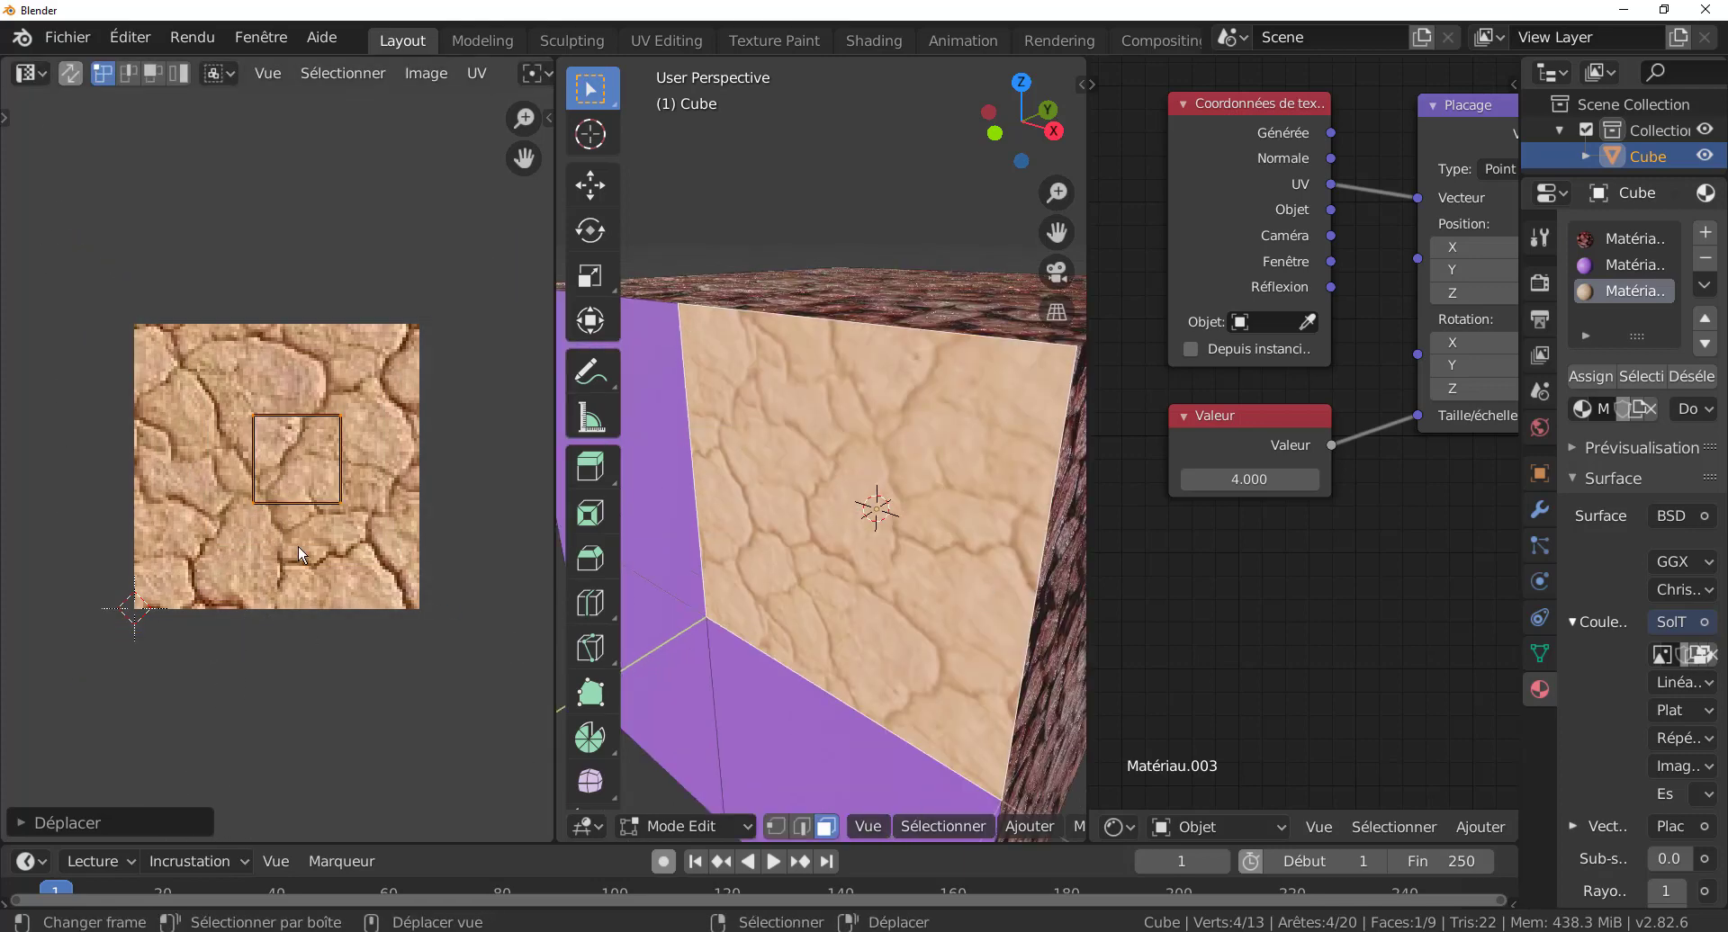
key(s)
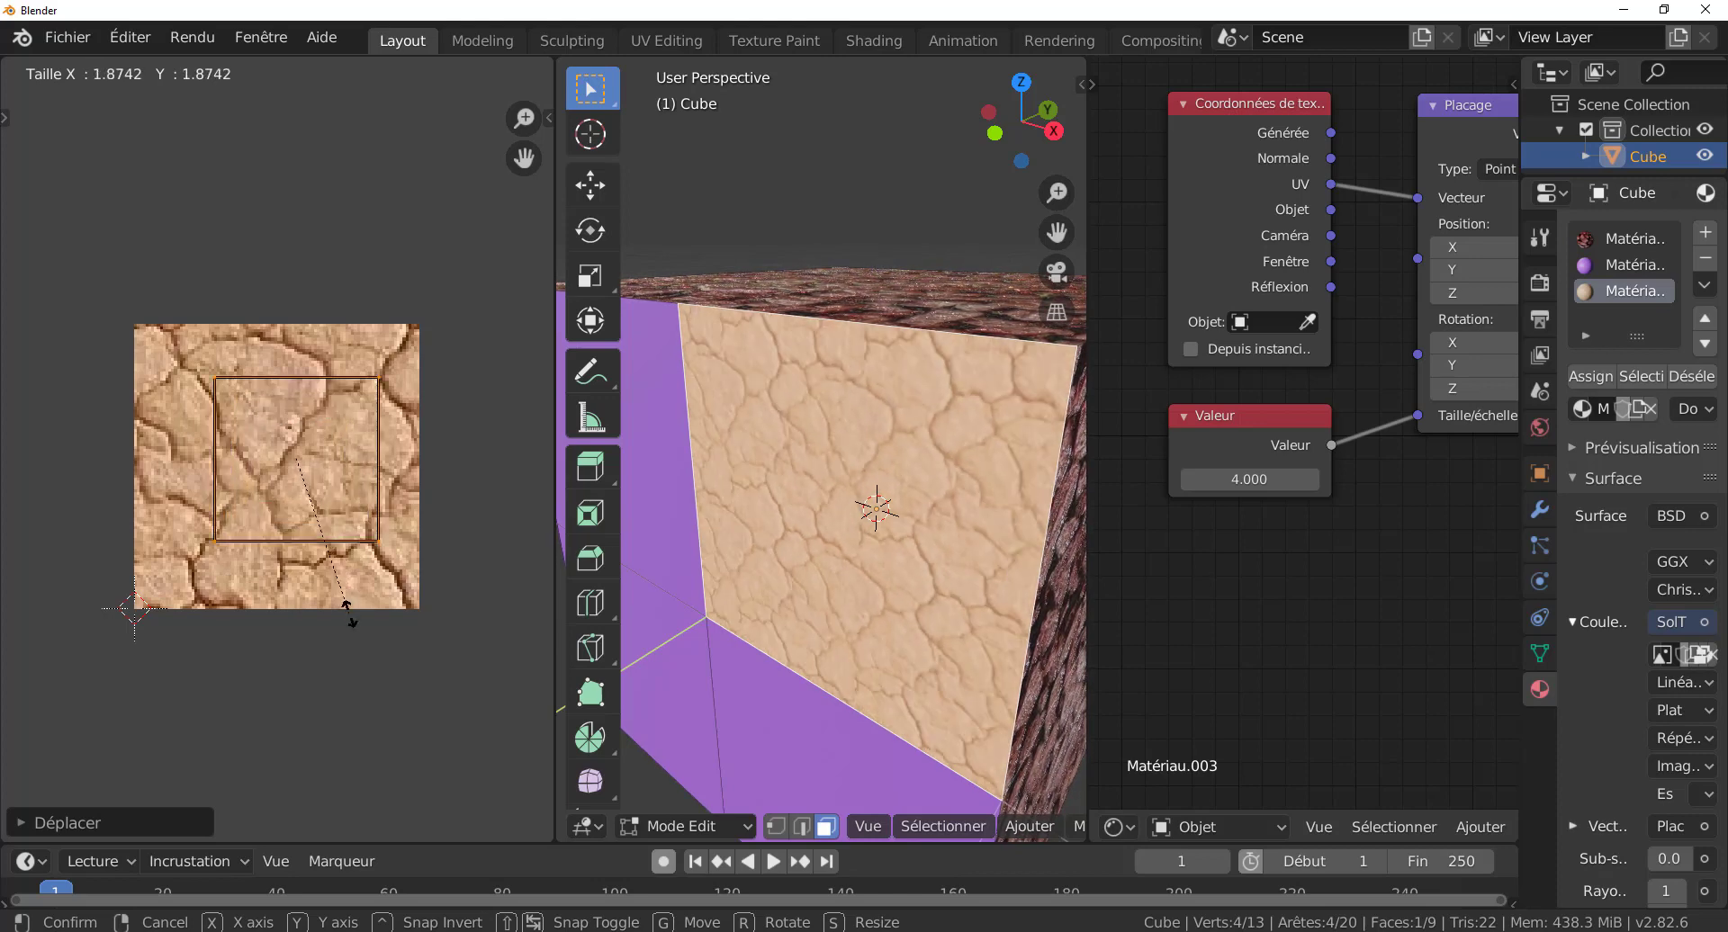
click(266, 538)
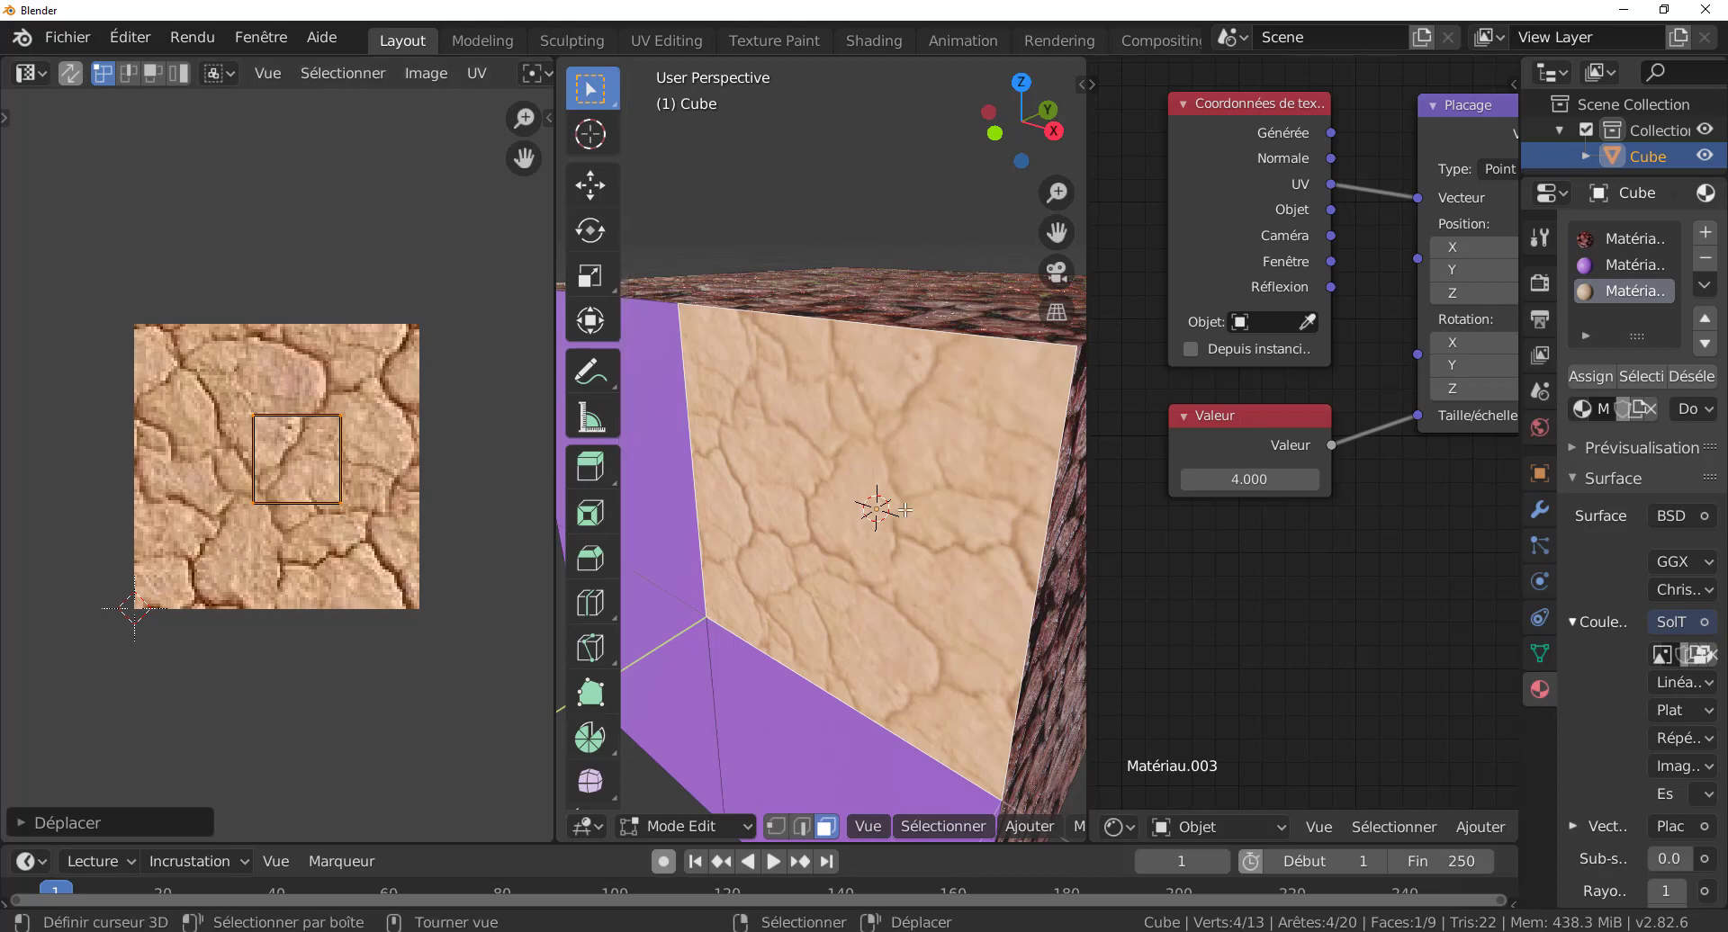
middle_drag(871, 502, 904, 486)
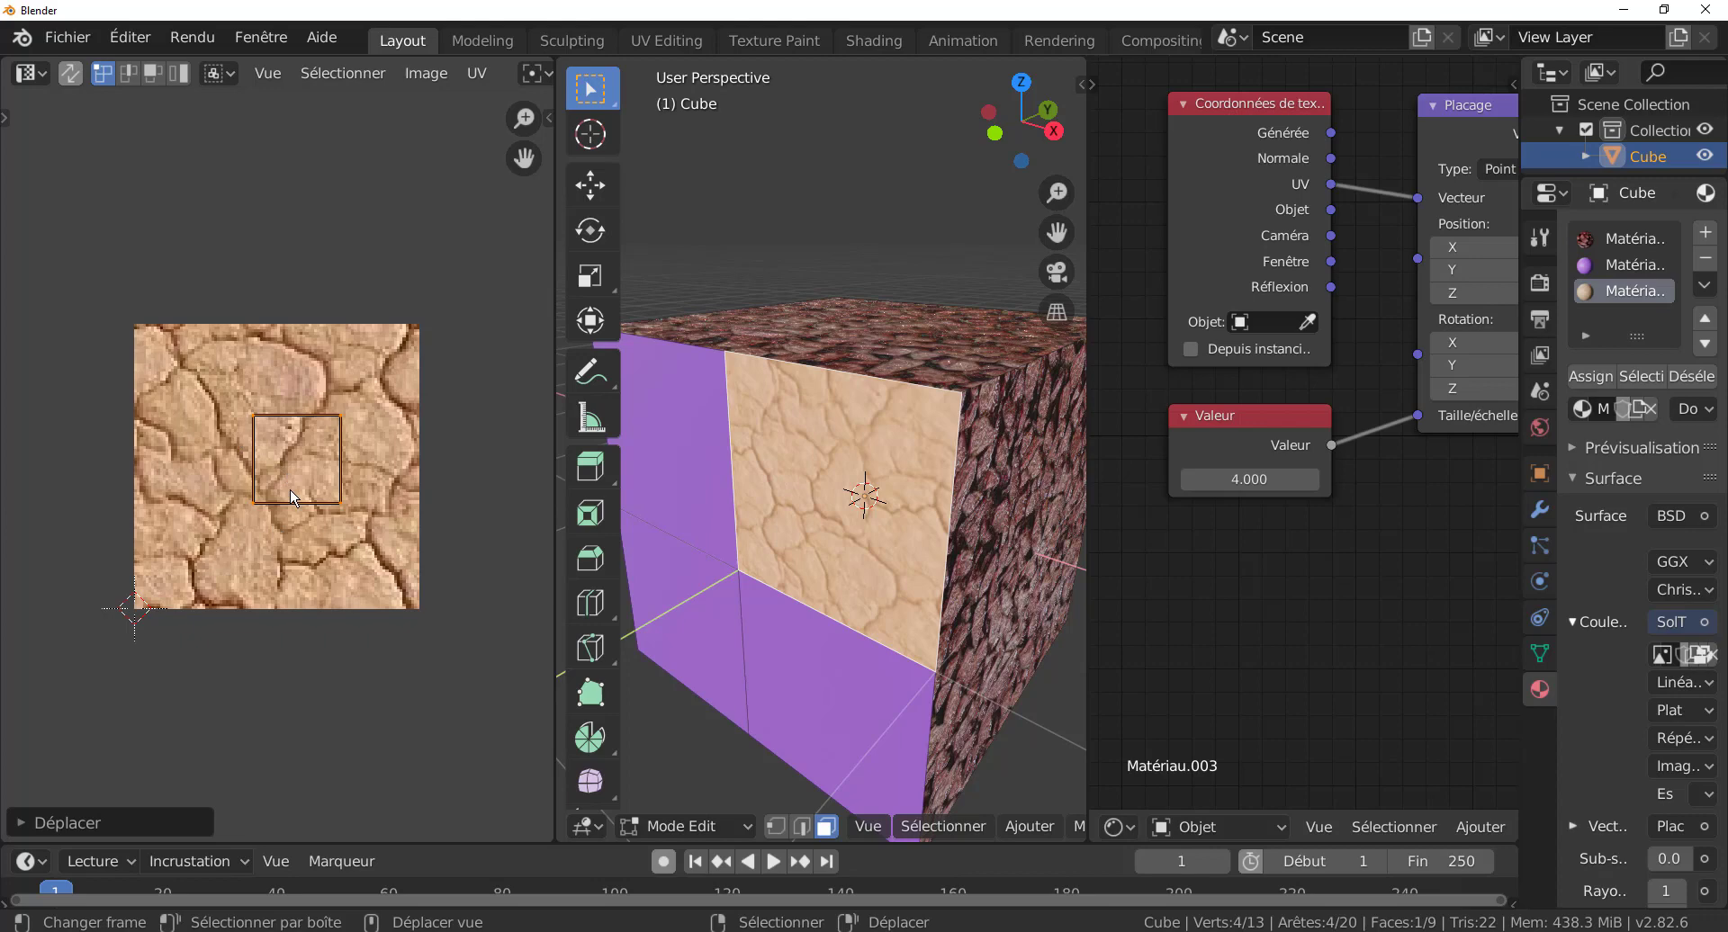
- Move the UV square to the upper-left part of the cracked-earth image and enlarge it to about half the image's width
scroll(281, 467, up, 1)
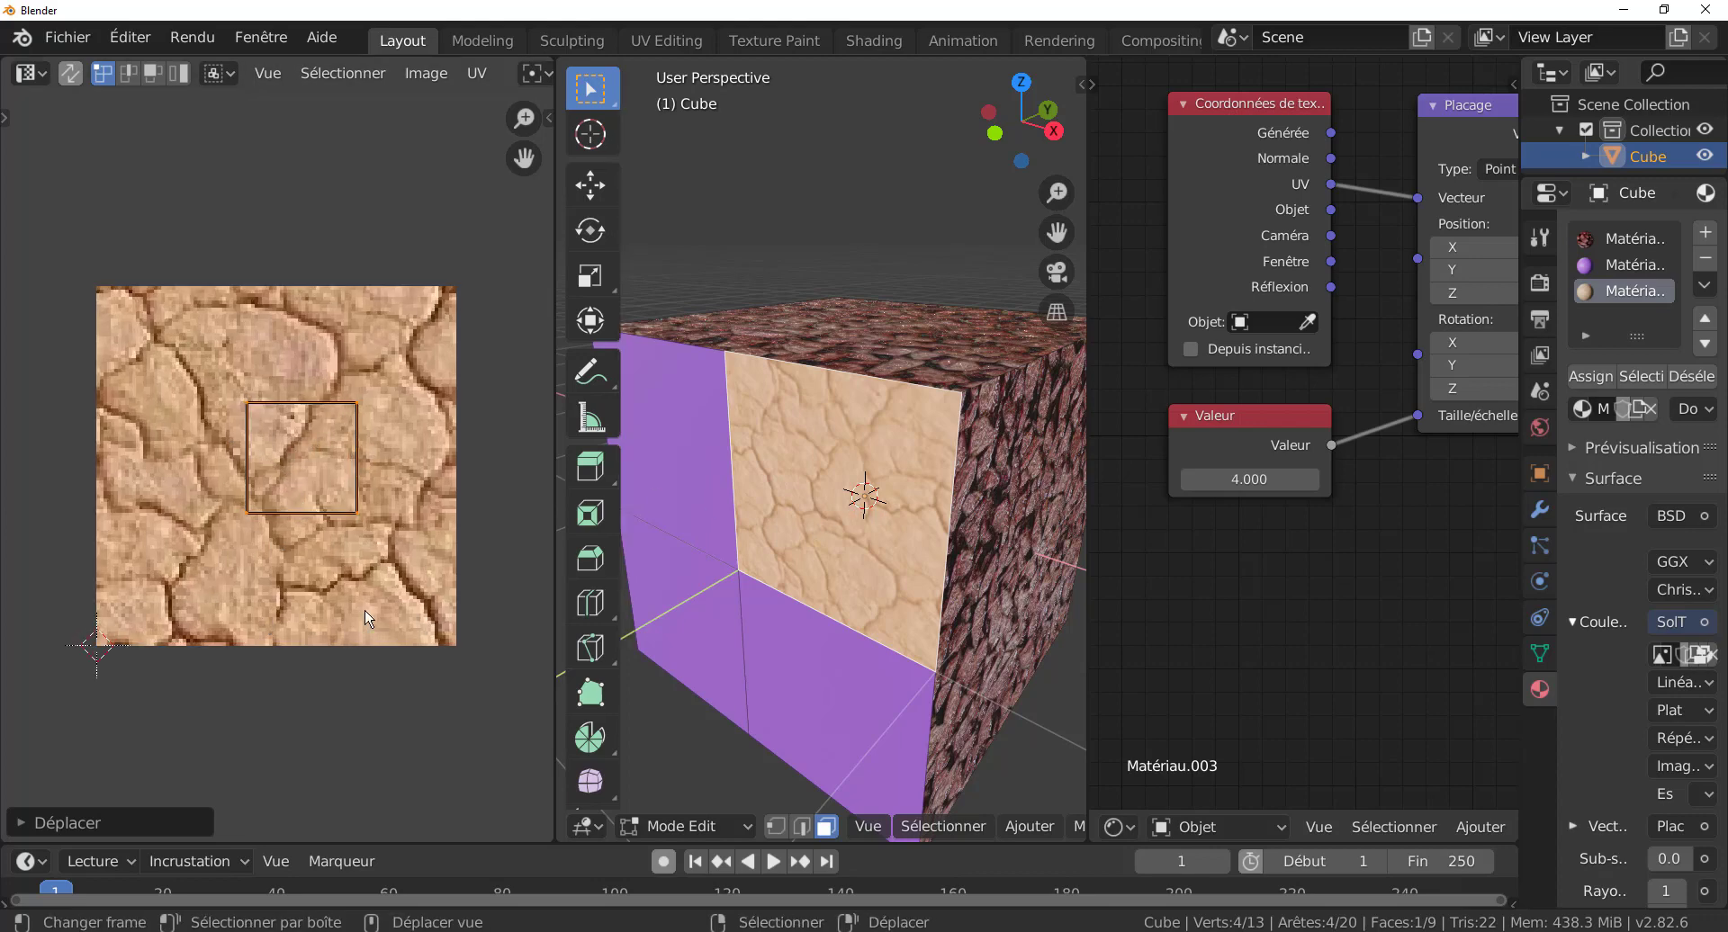
key(g)
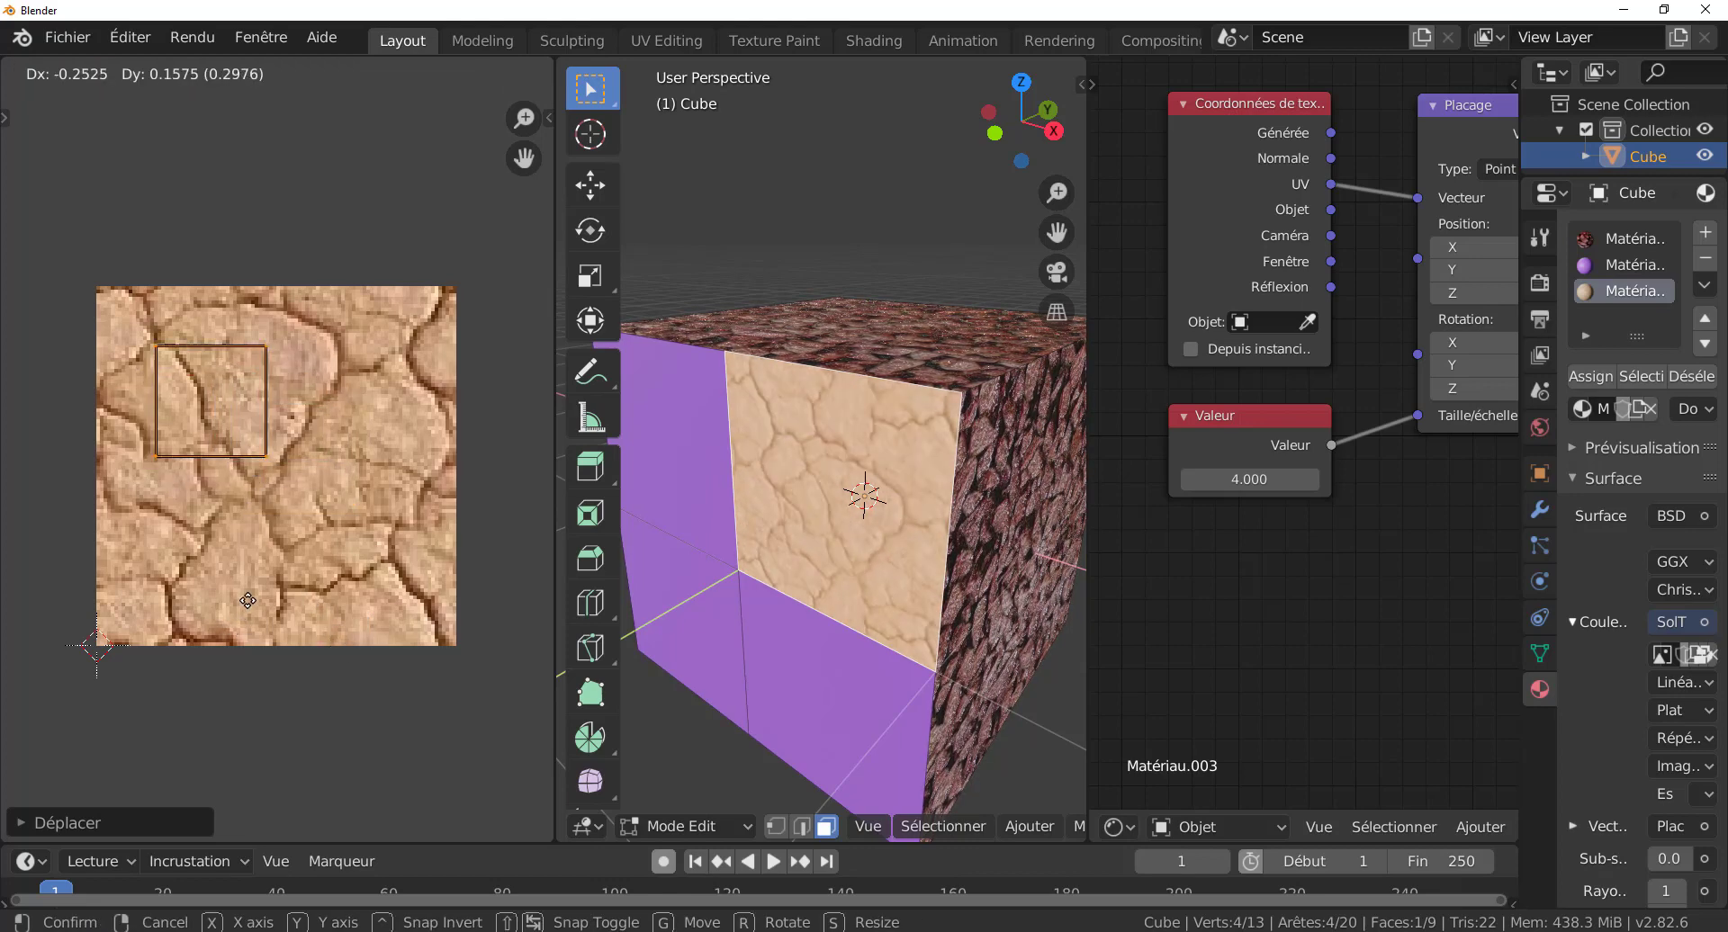
click(284, 585)
key(s)
click(333, 630)
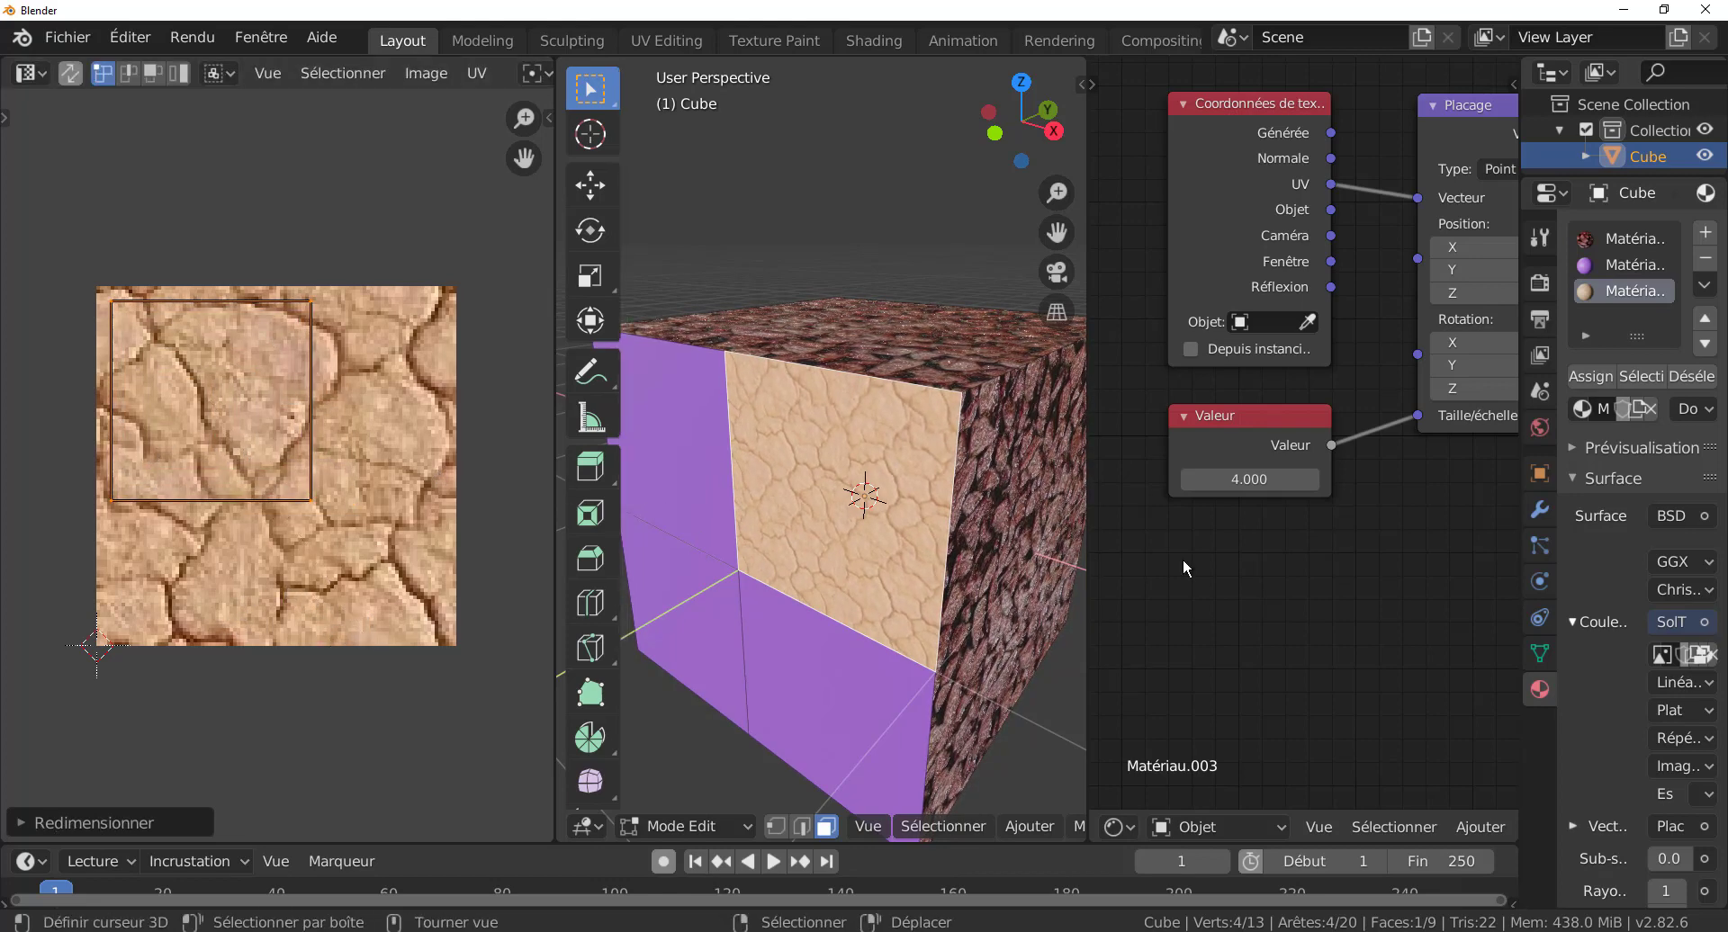
- Unlink the Valeur node from the Placage node's Taille/échelle input and link it back after shifting the Valeur node slightly
drag(1417, 416, 1396, 445)
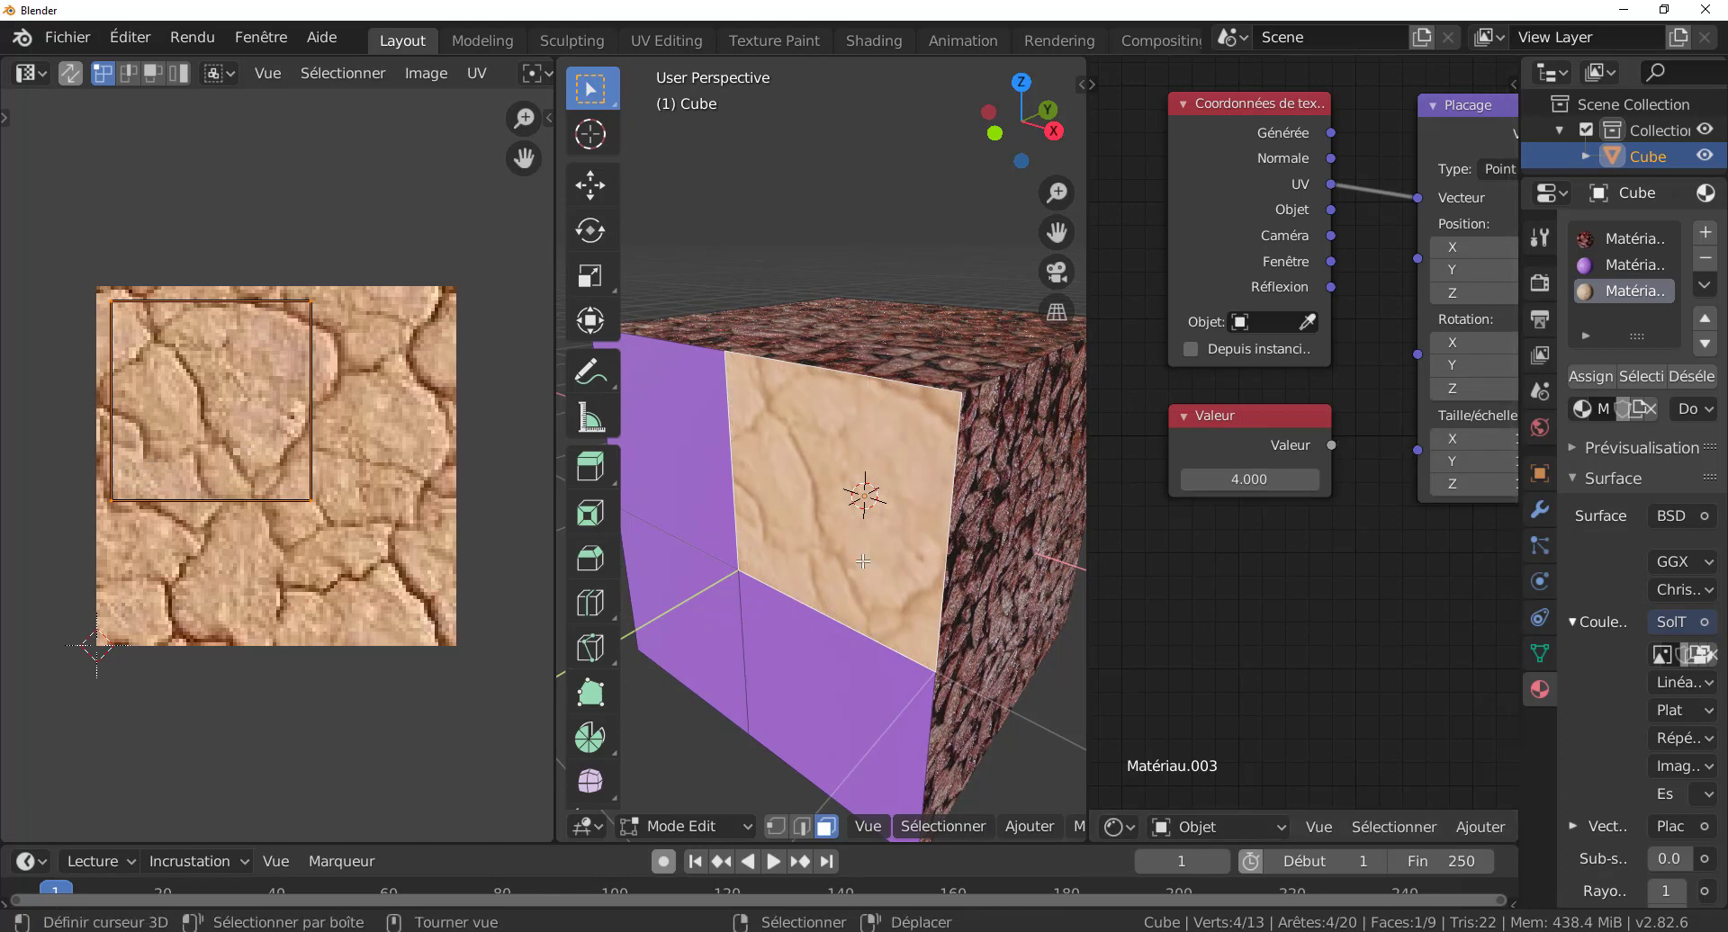
drag(1279, 414, 1271, 441)
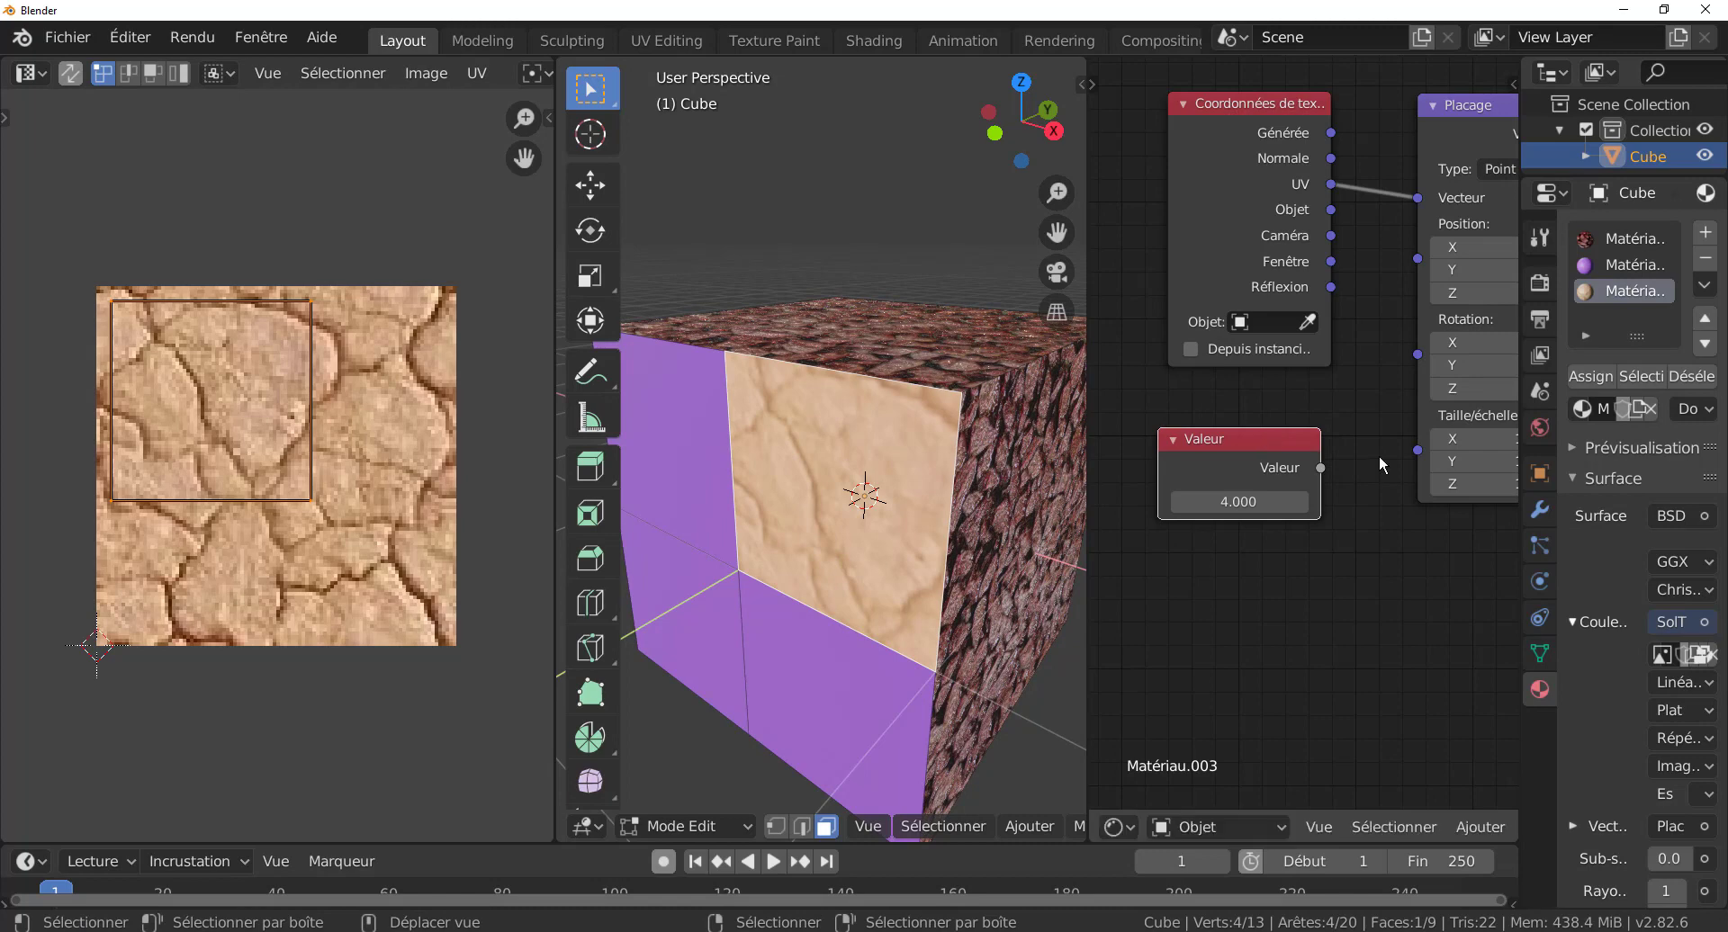
scroll(1375, 466, down, 1)
middle_drag(1370, 508, 1278, 498)
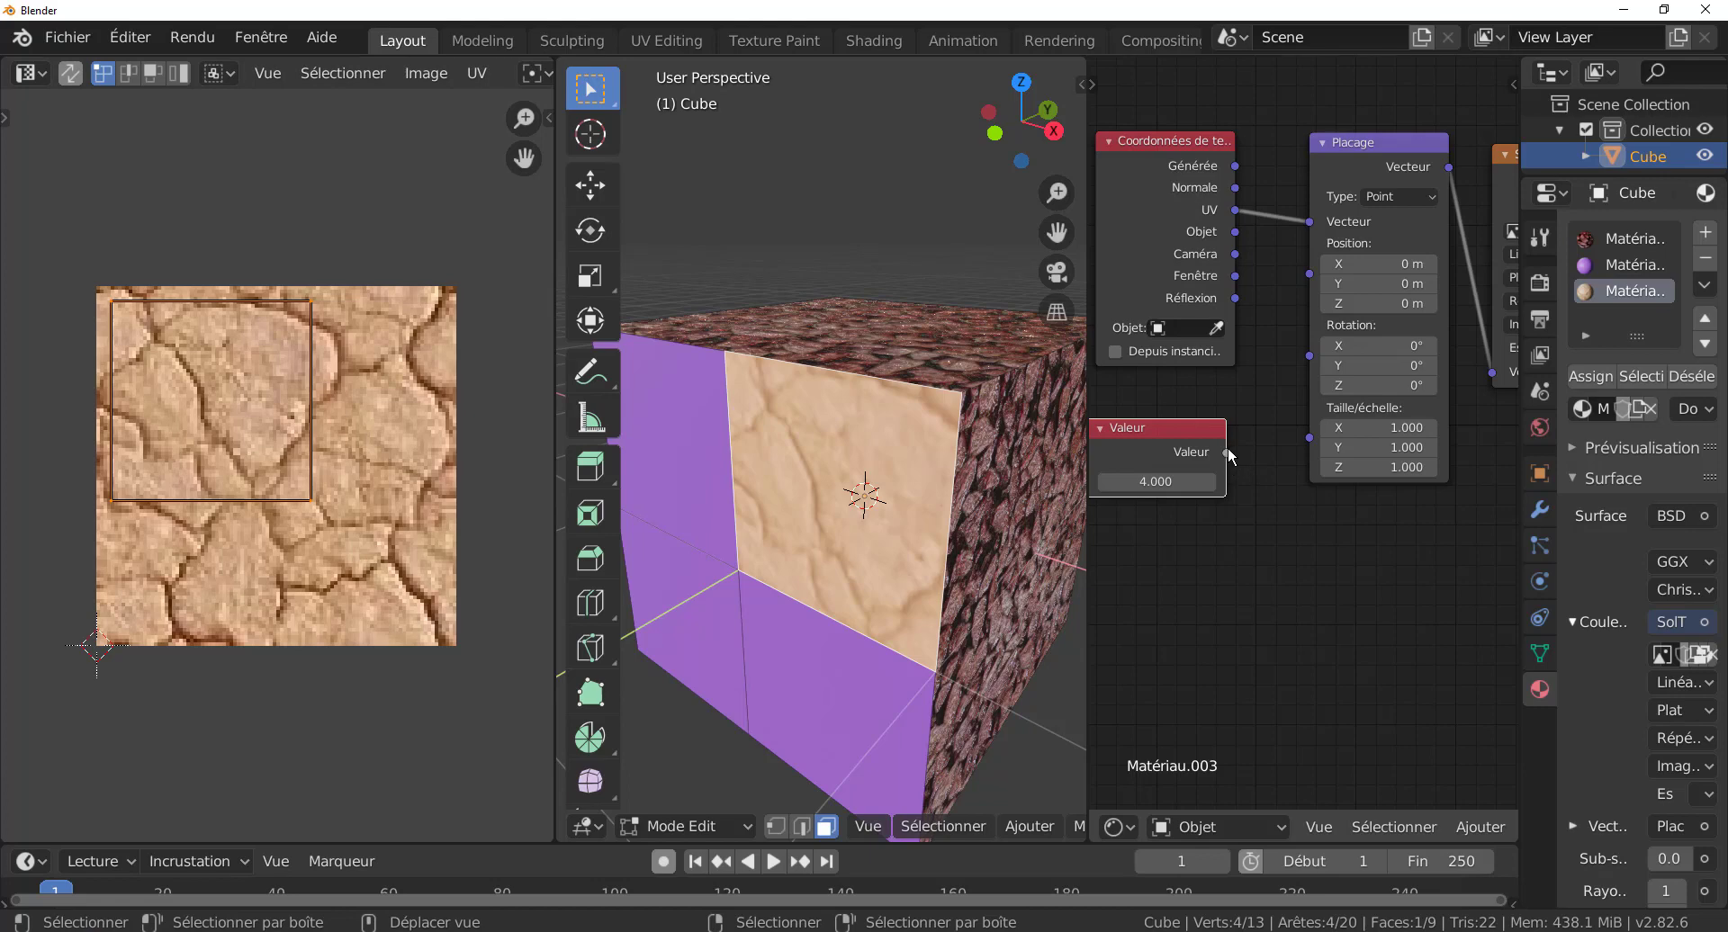
drag(1226, 452, 1309, 439)
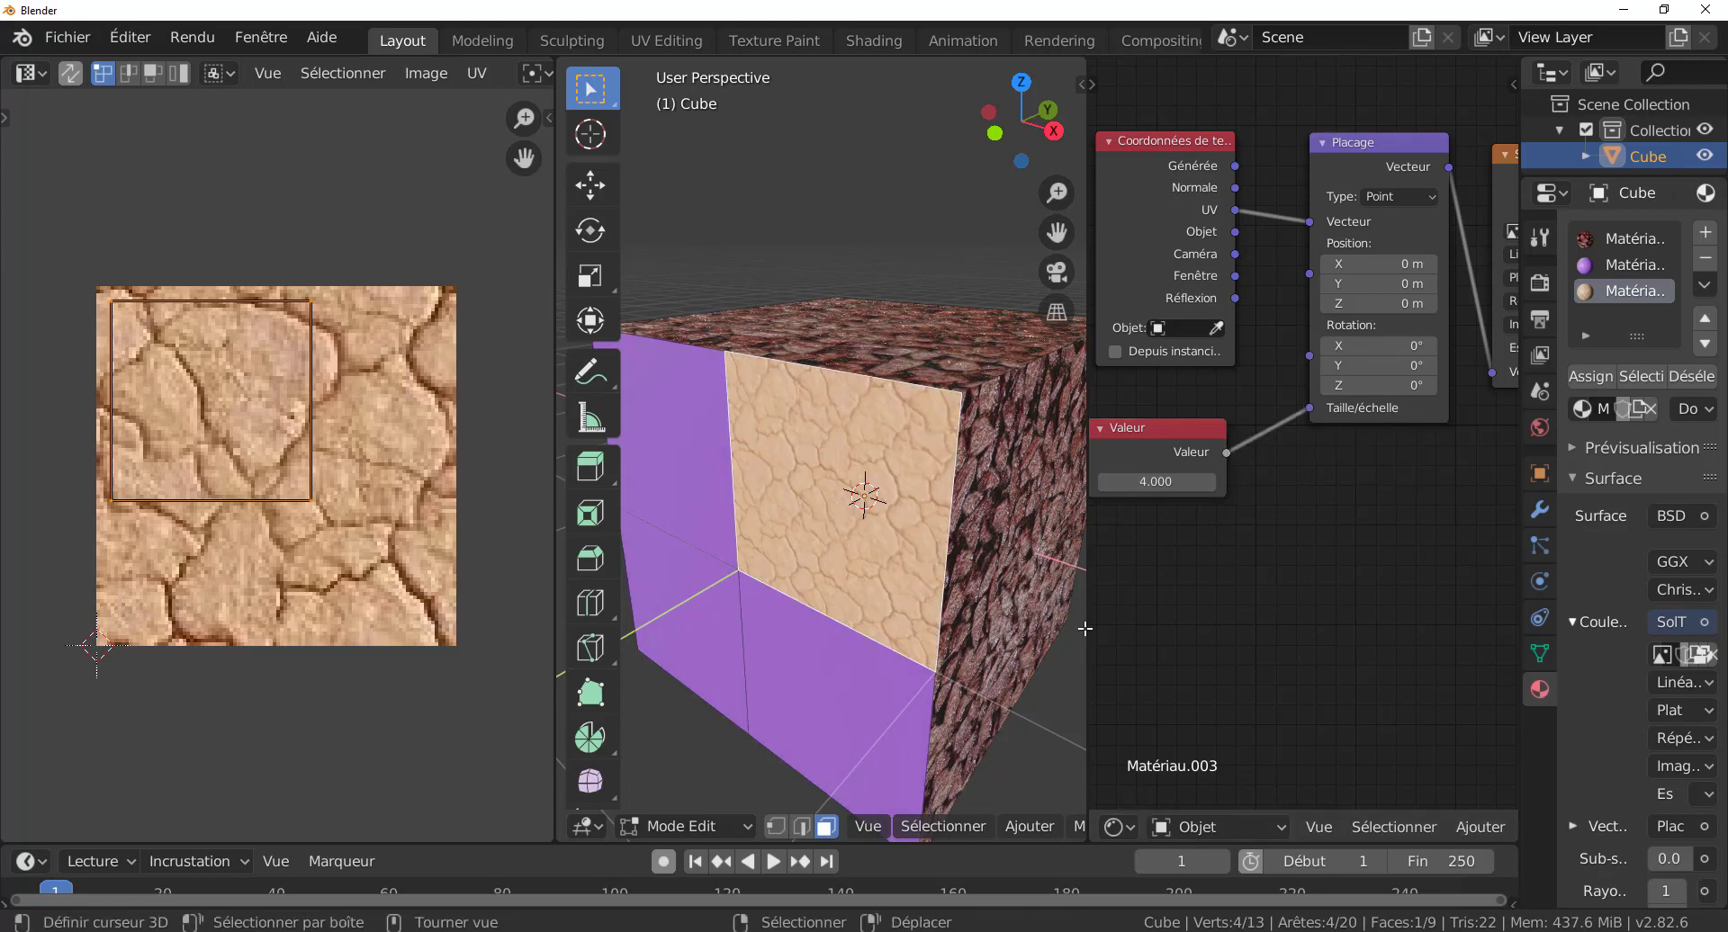
- Give the 3D view more room around the textured face and try moving the UV square's lower-right corner on its own
drag(1088, 625, 1324, 607)
middle_drag(1075, 591, 947, 601)
scroll(947, 601, up, 2)
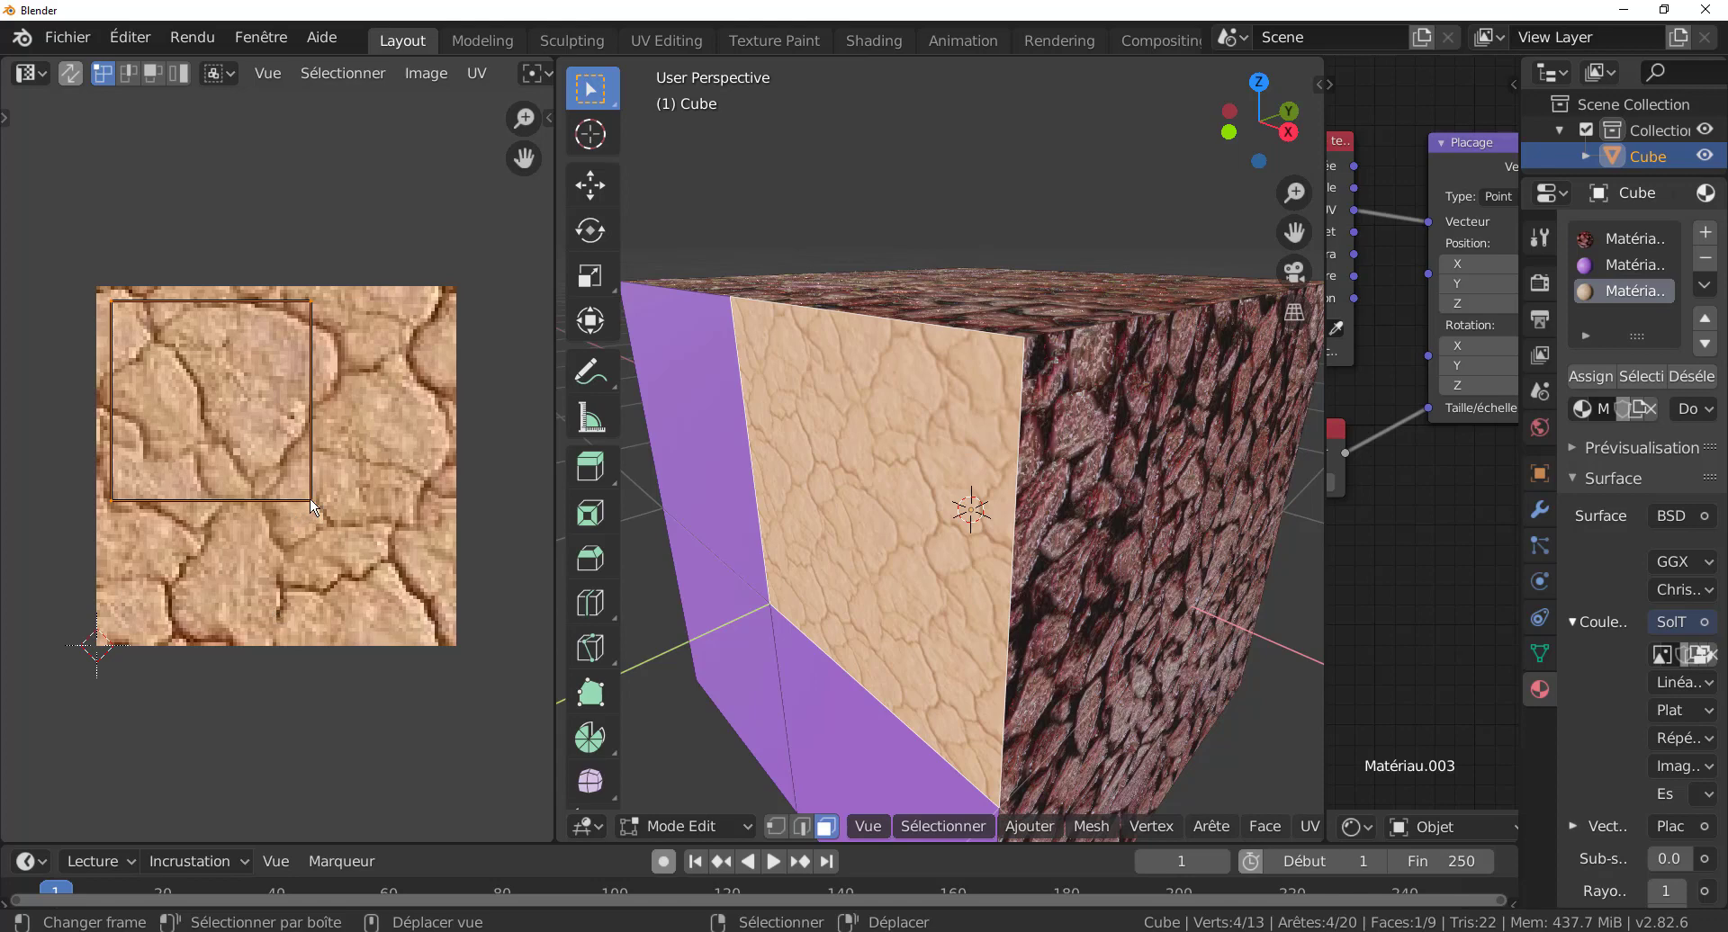
key(alt+a)
scroll(309, 499, up, 1)
click(321, 505)
key(g)
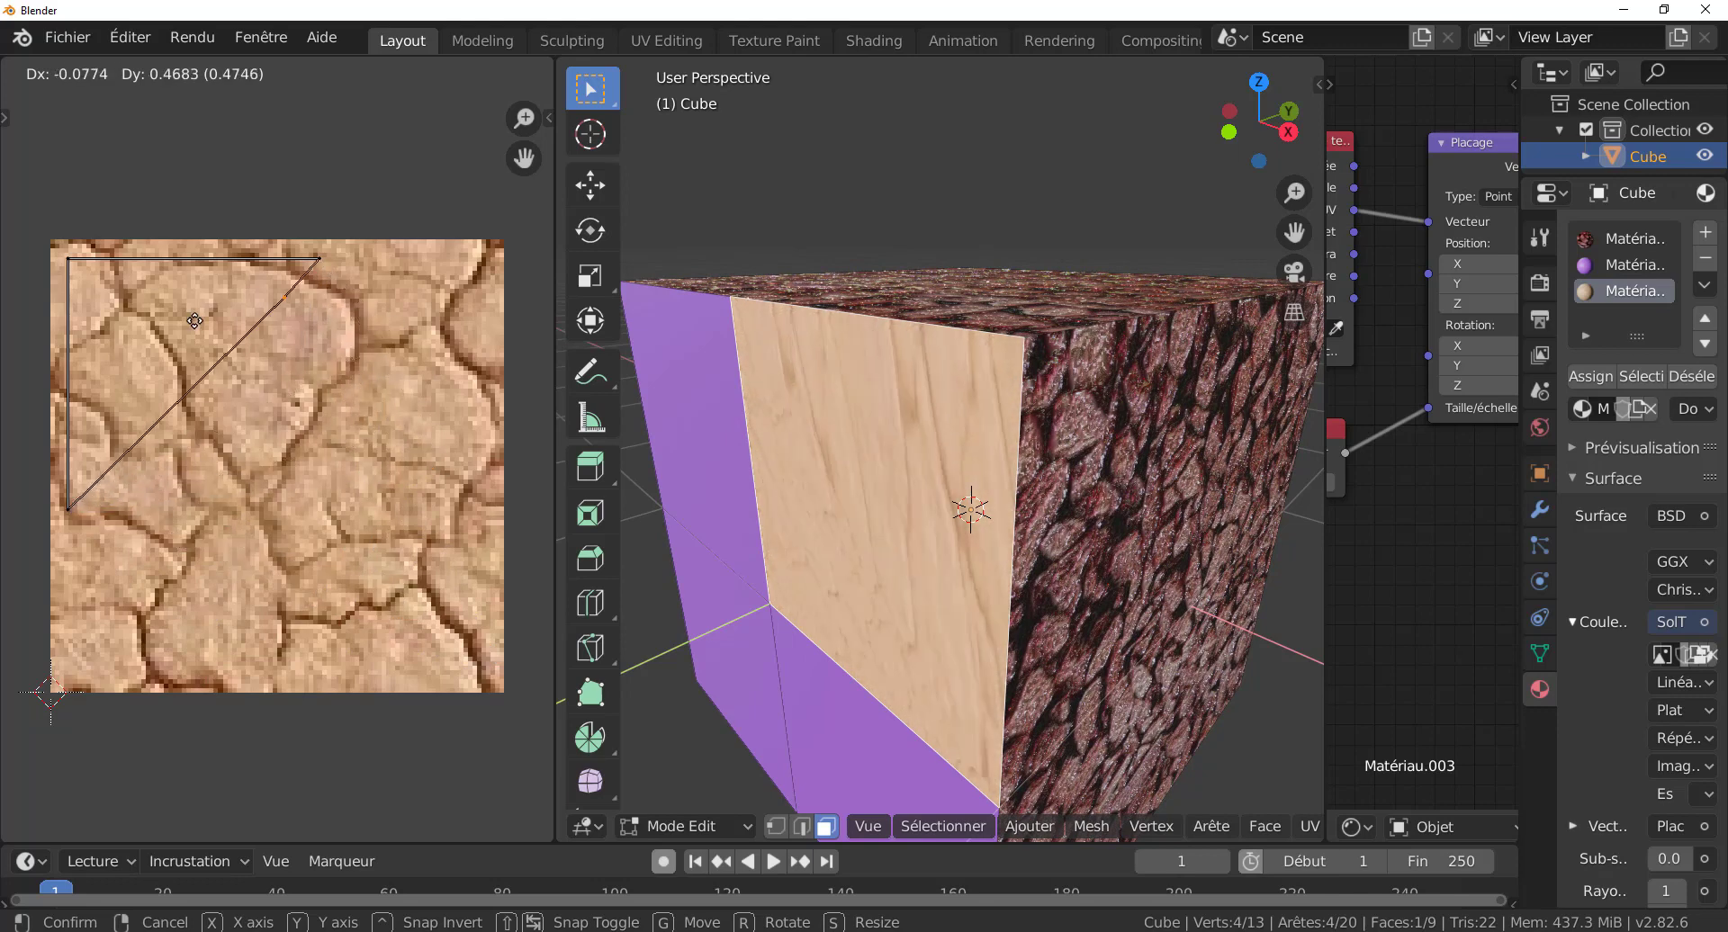
key(Escape)
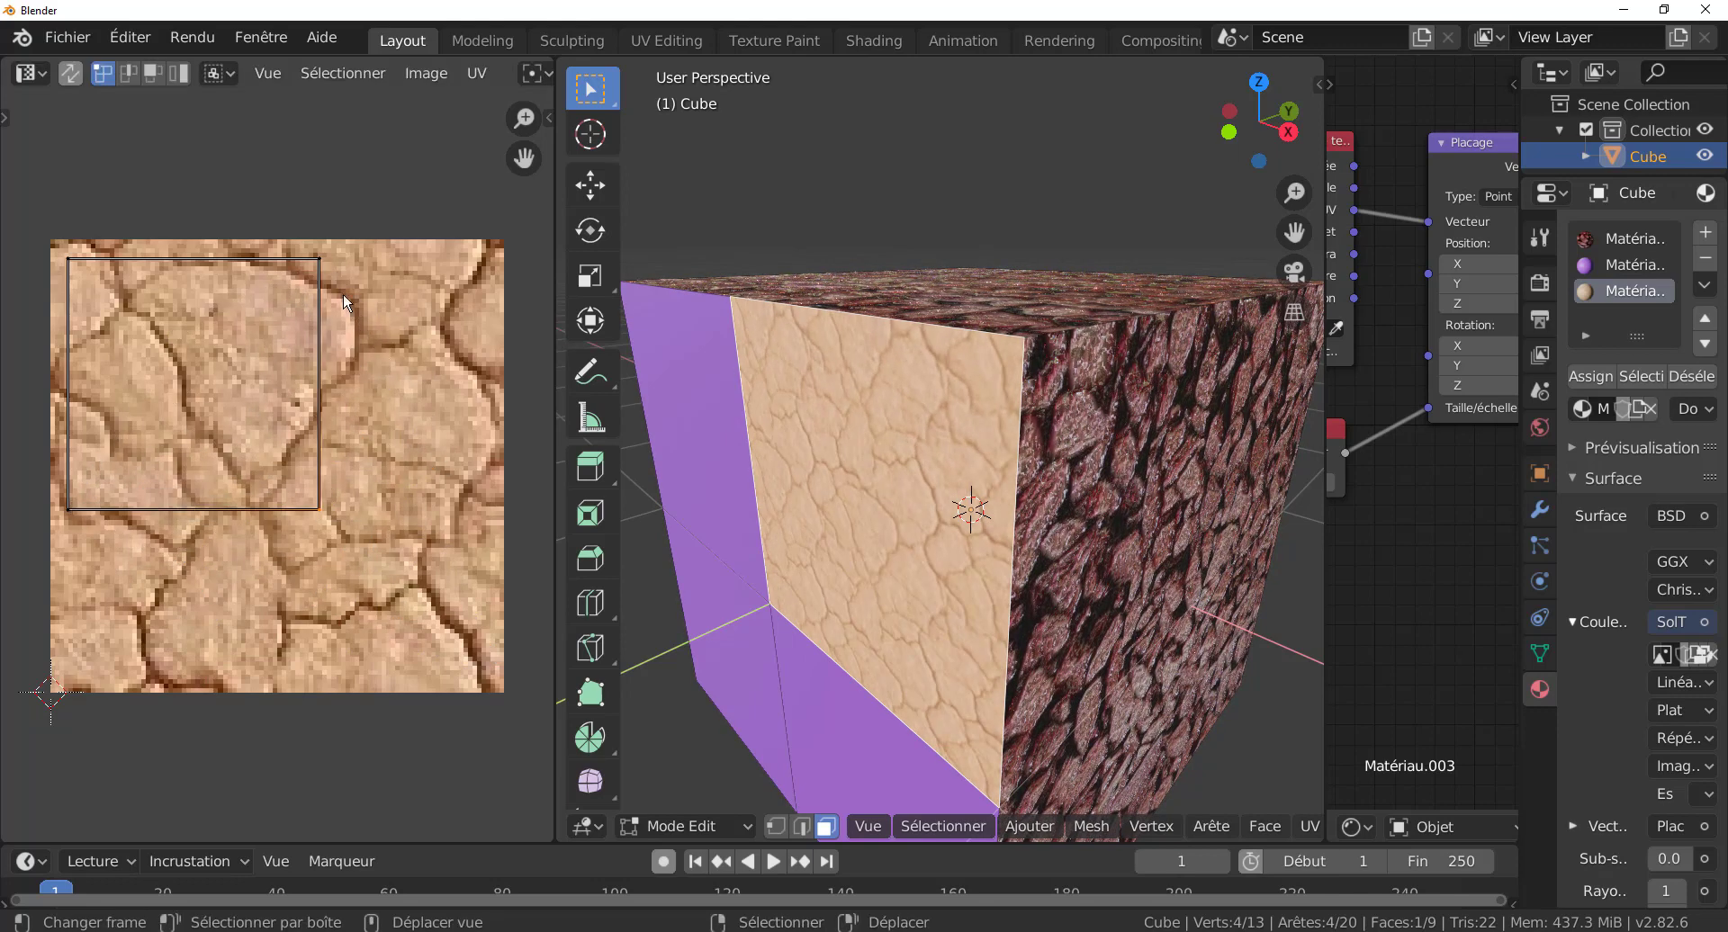
- Try distorting the UV square by moving its upper-right corner, then its whole right edge
key(g)
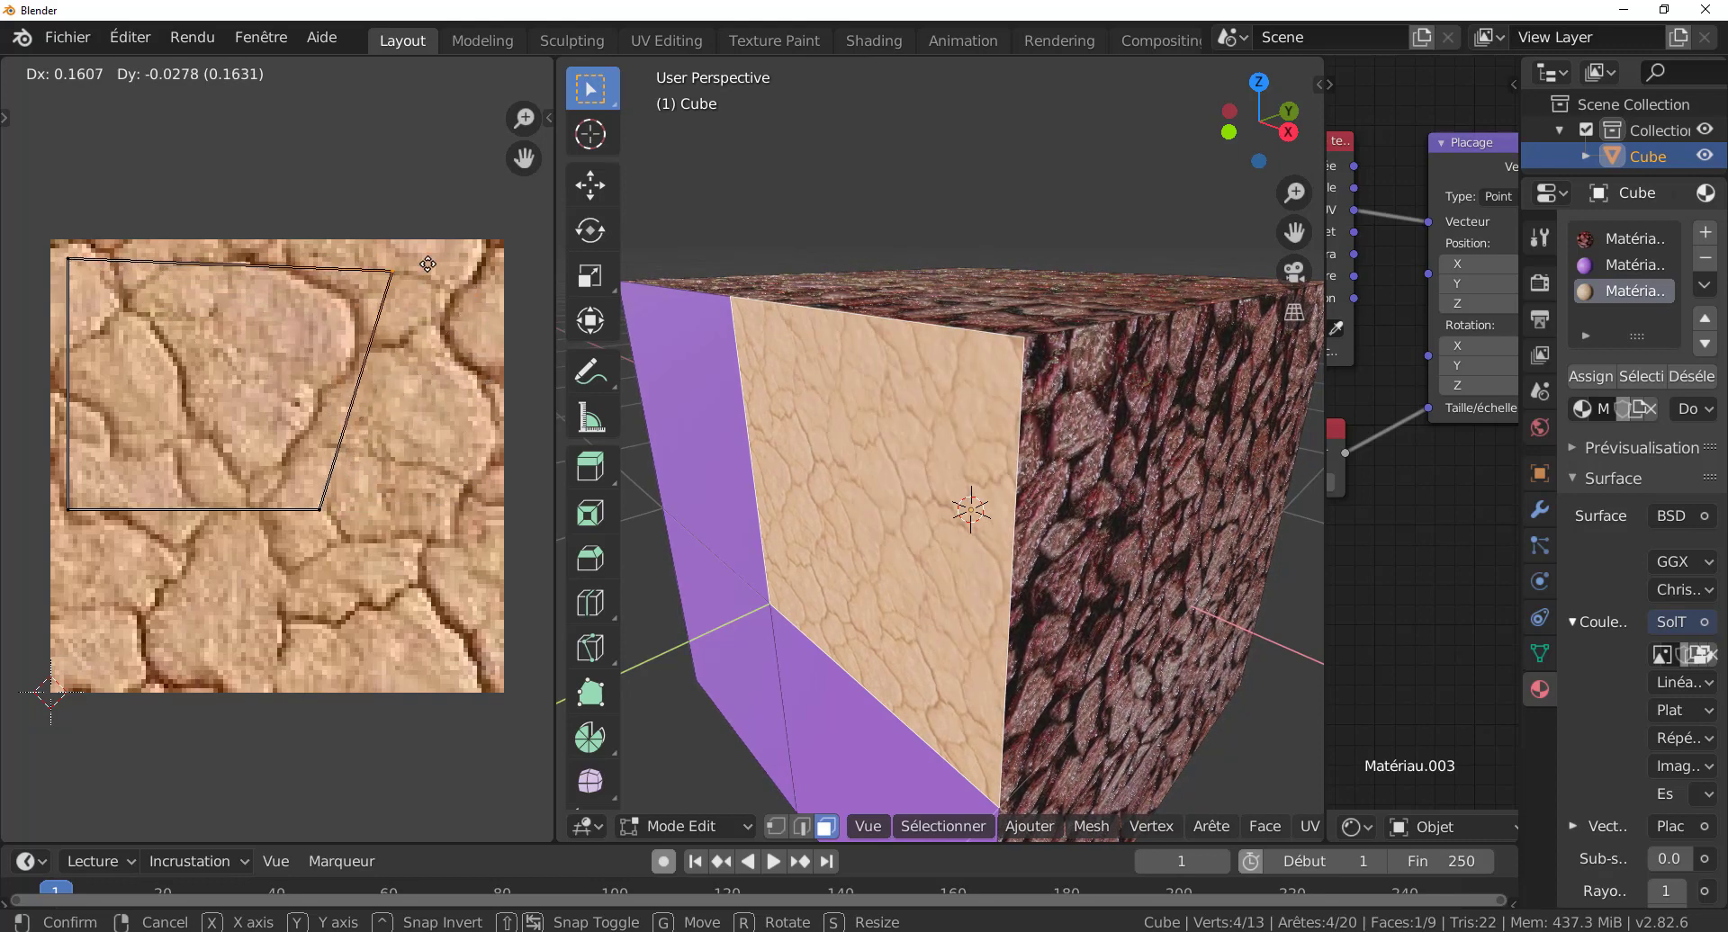
click(320, 257)
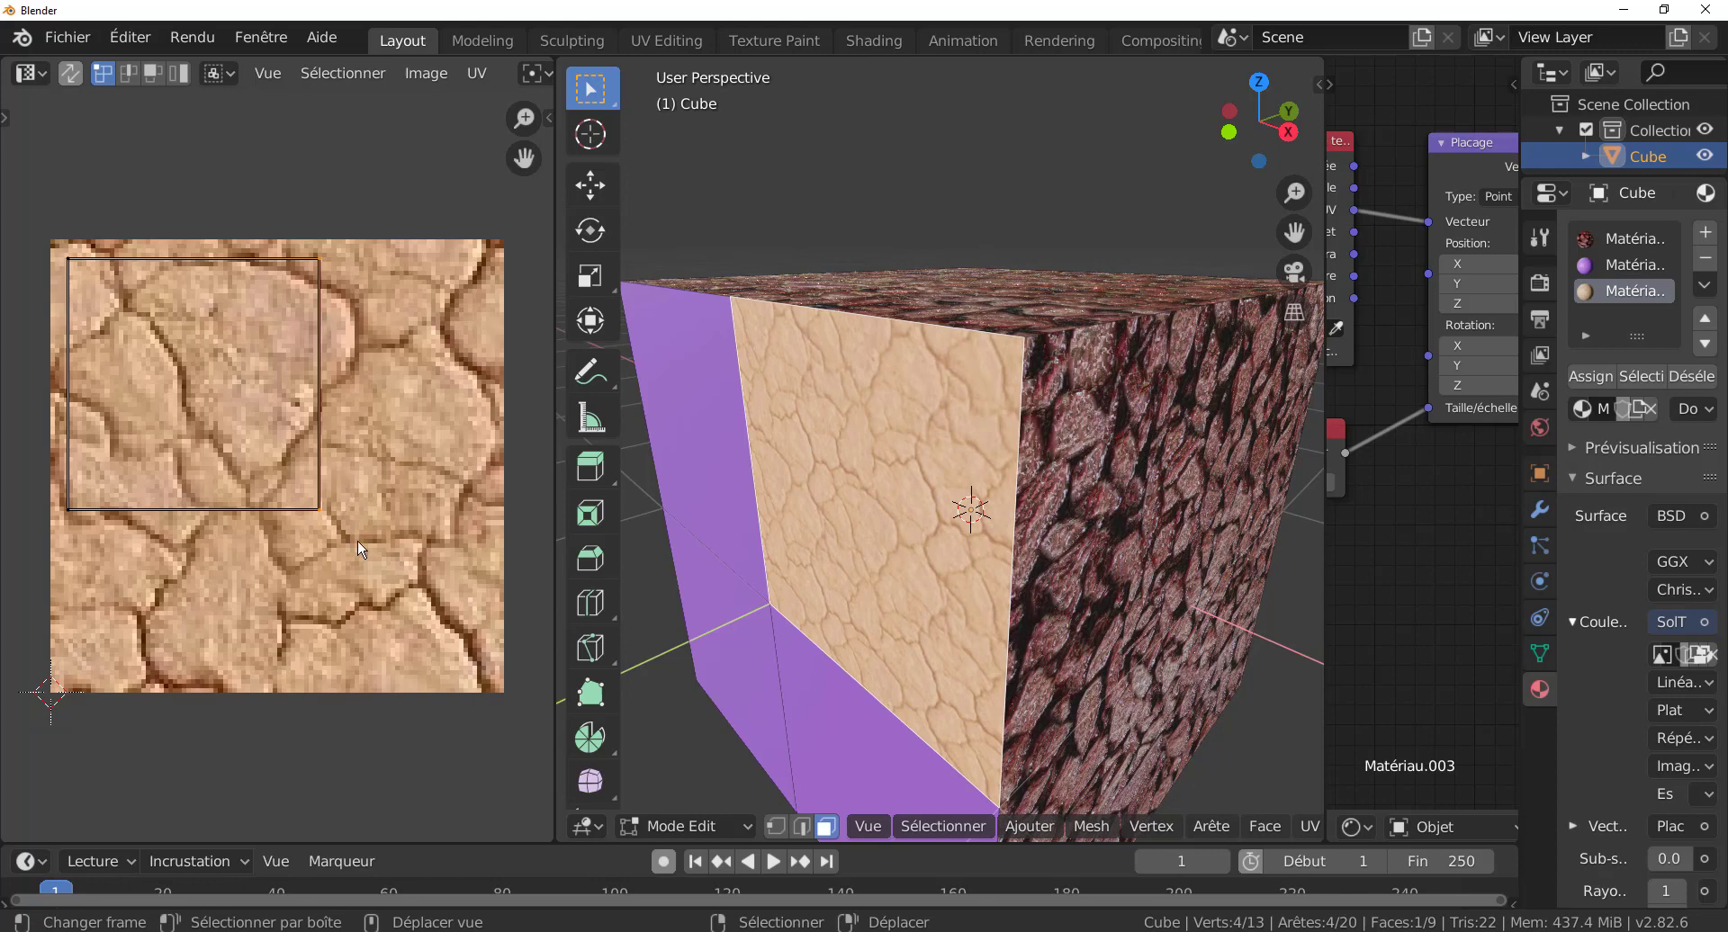
key(g)
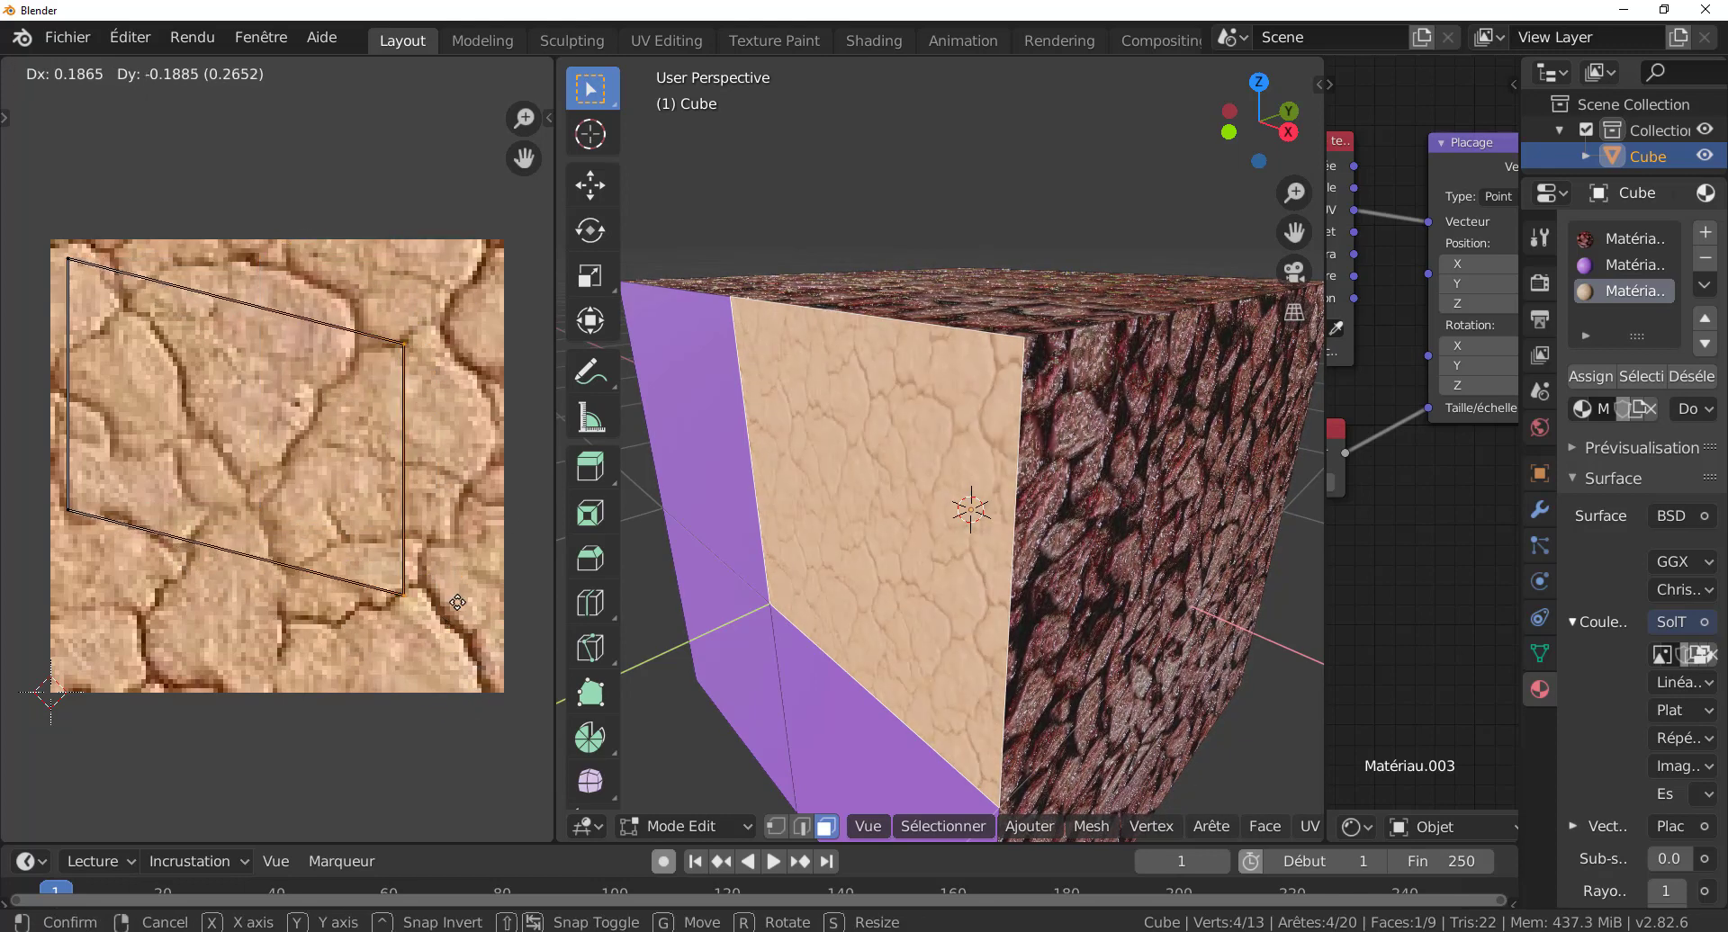
key(Escape)
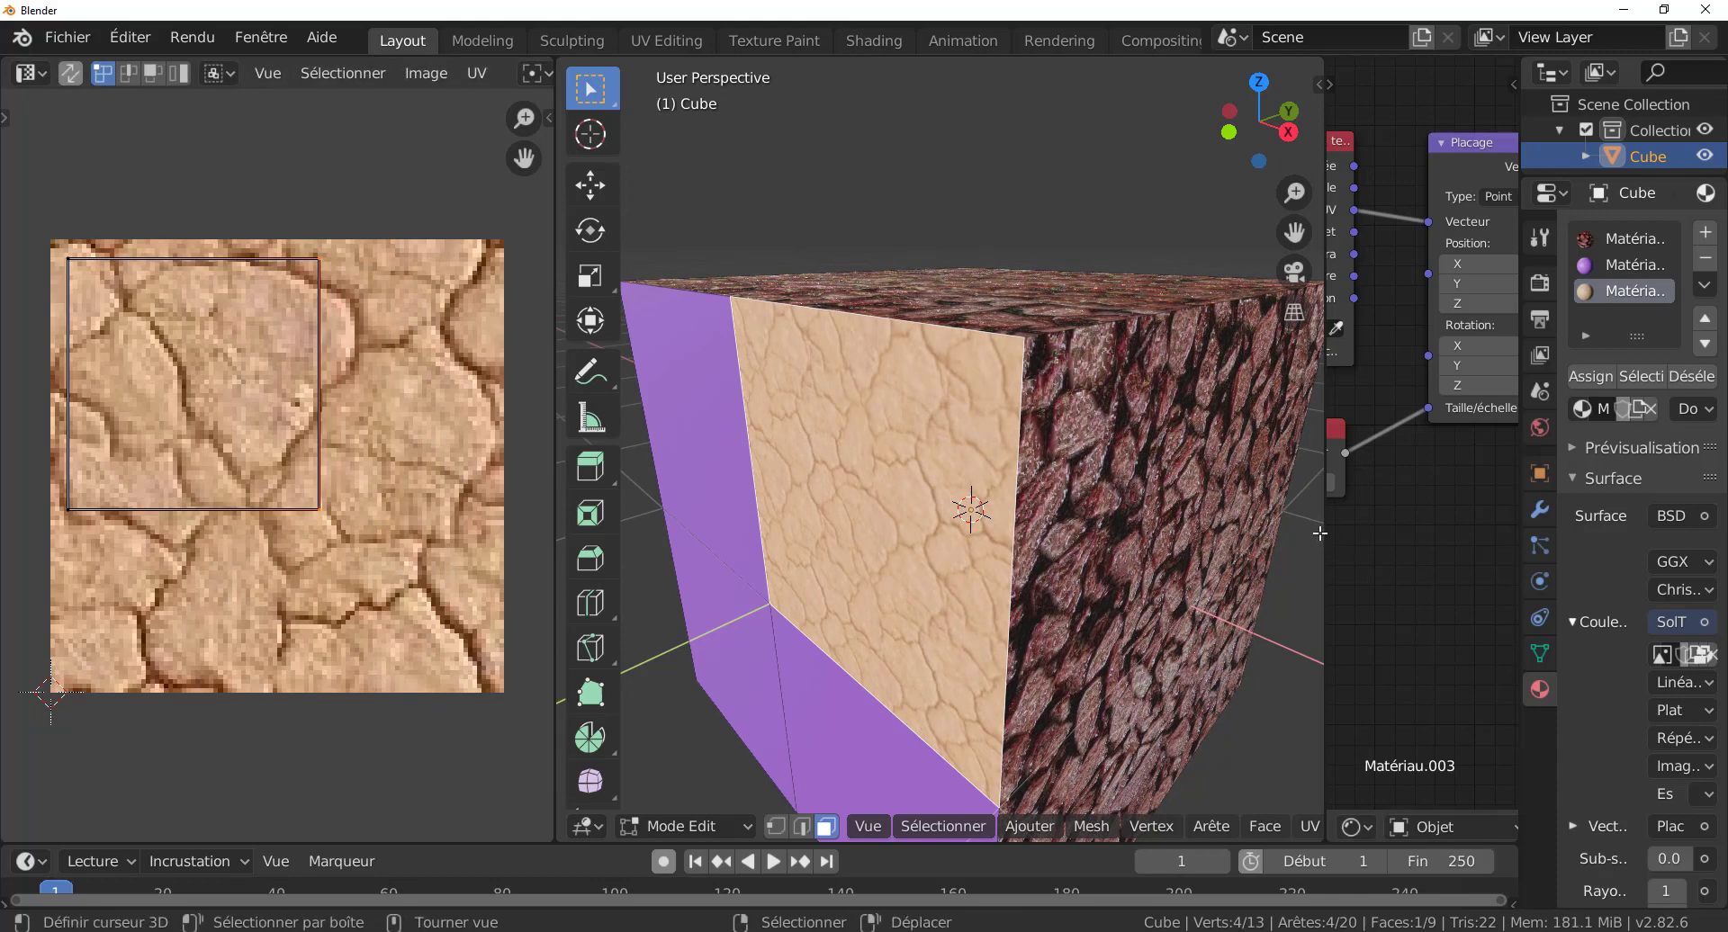
- Widen the node editor, lower the Placage node slightly, and set its rotation to X 159°, Y 4.3° and Z -65.7°
drag(1325, 531, 975, 468)
drag(1314, 144, 1301, 181)
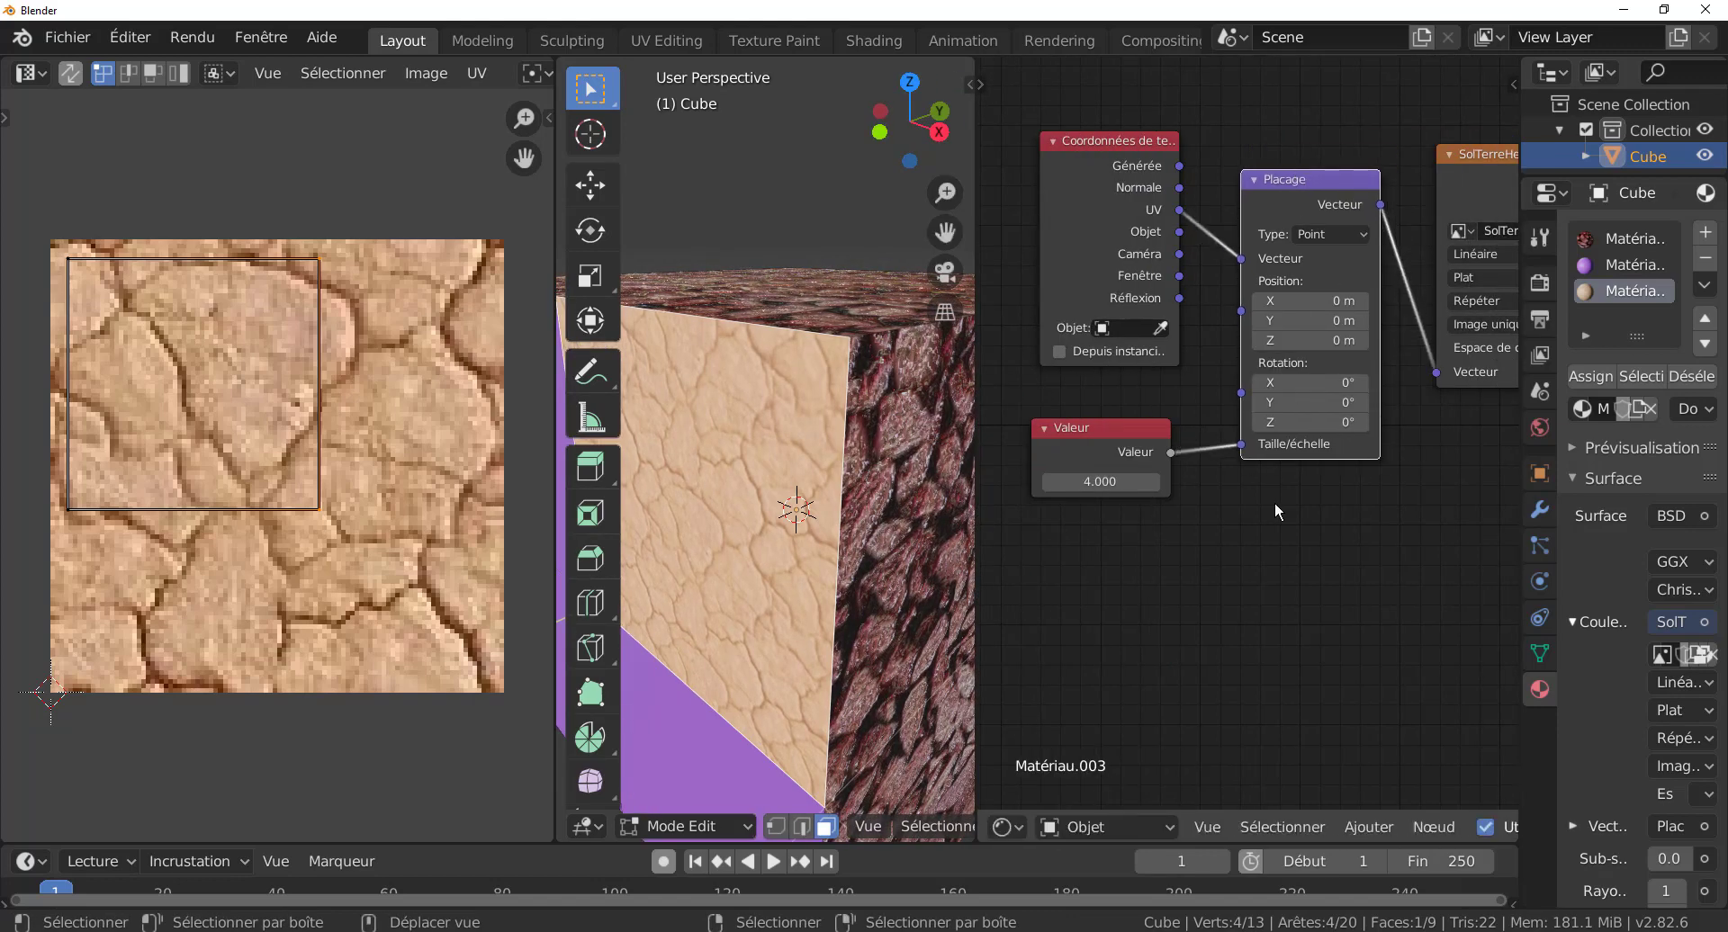
scroll(1281, 574, up, 3)
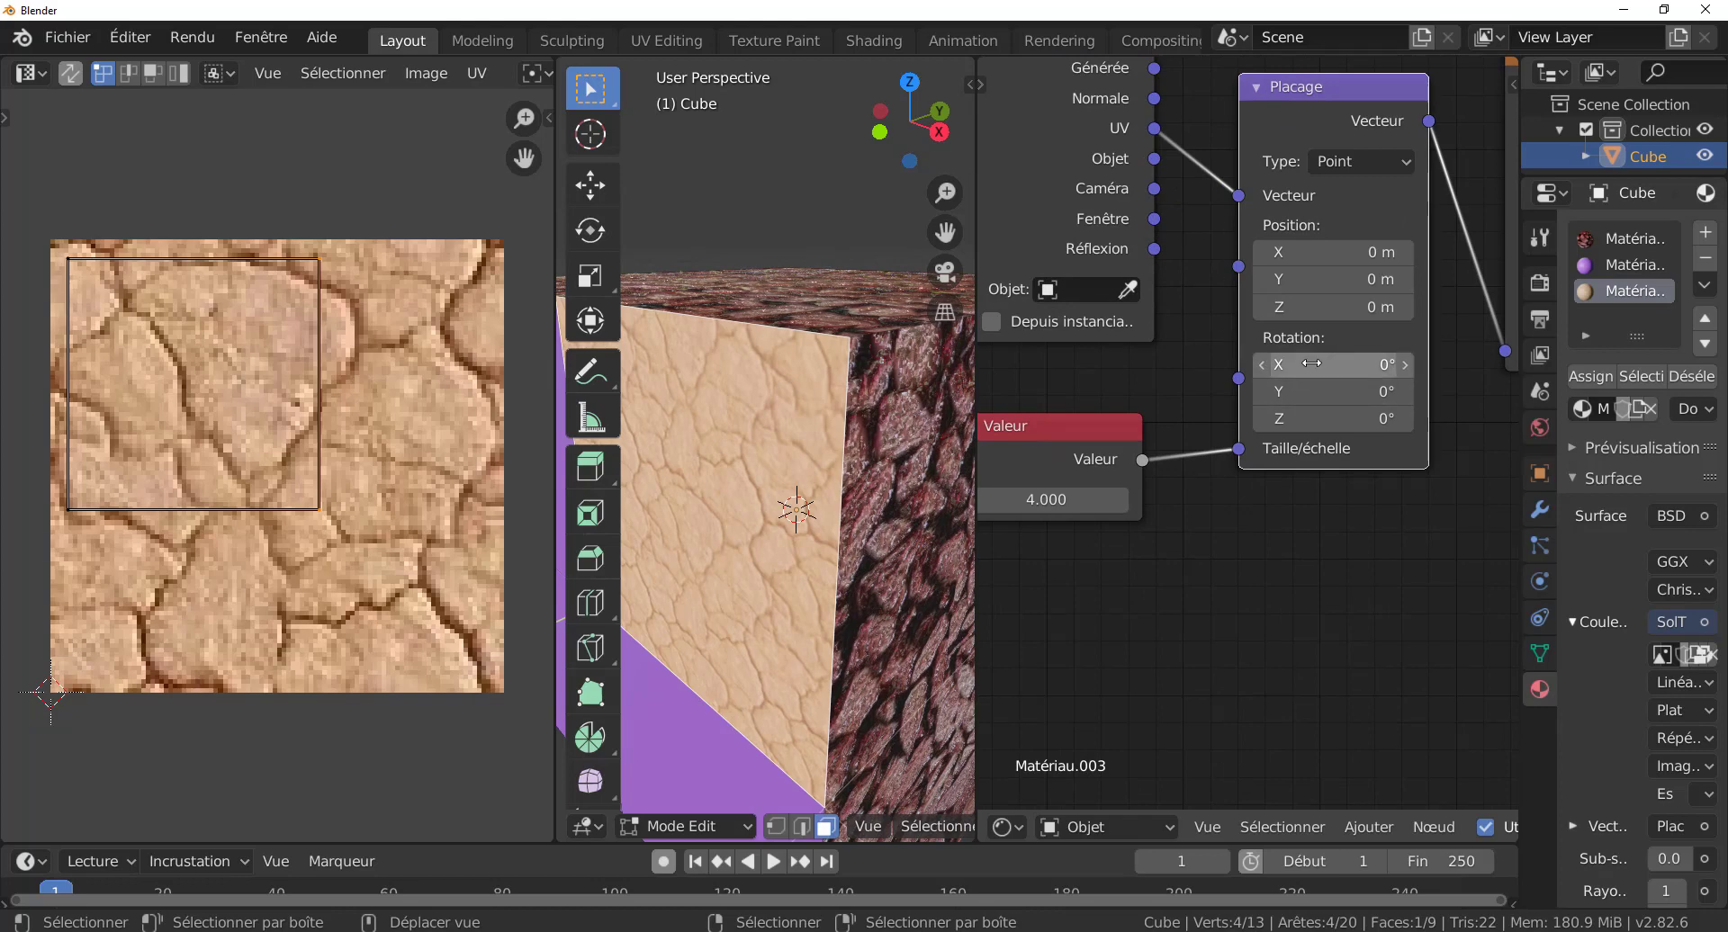
drag(1332, 364, 1449, 364)
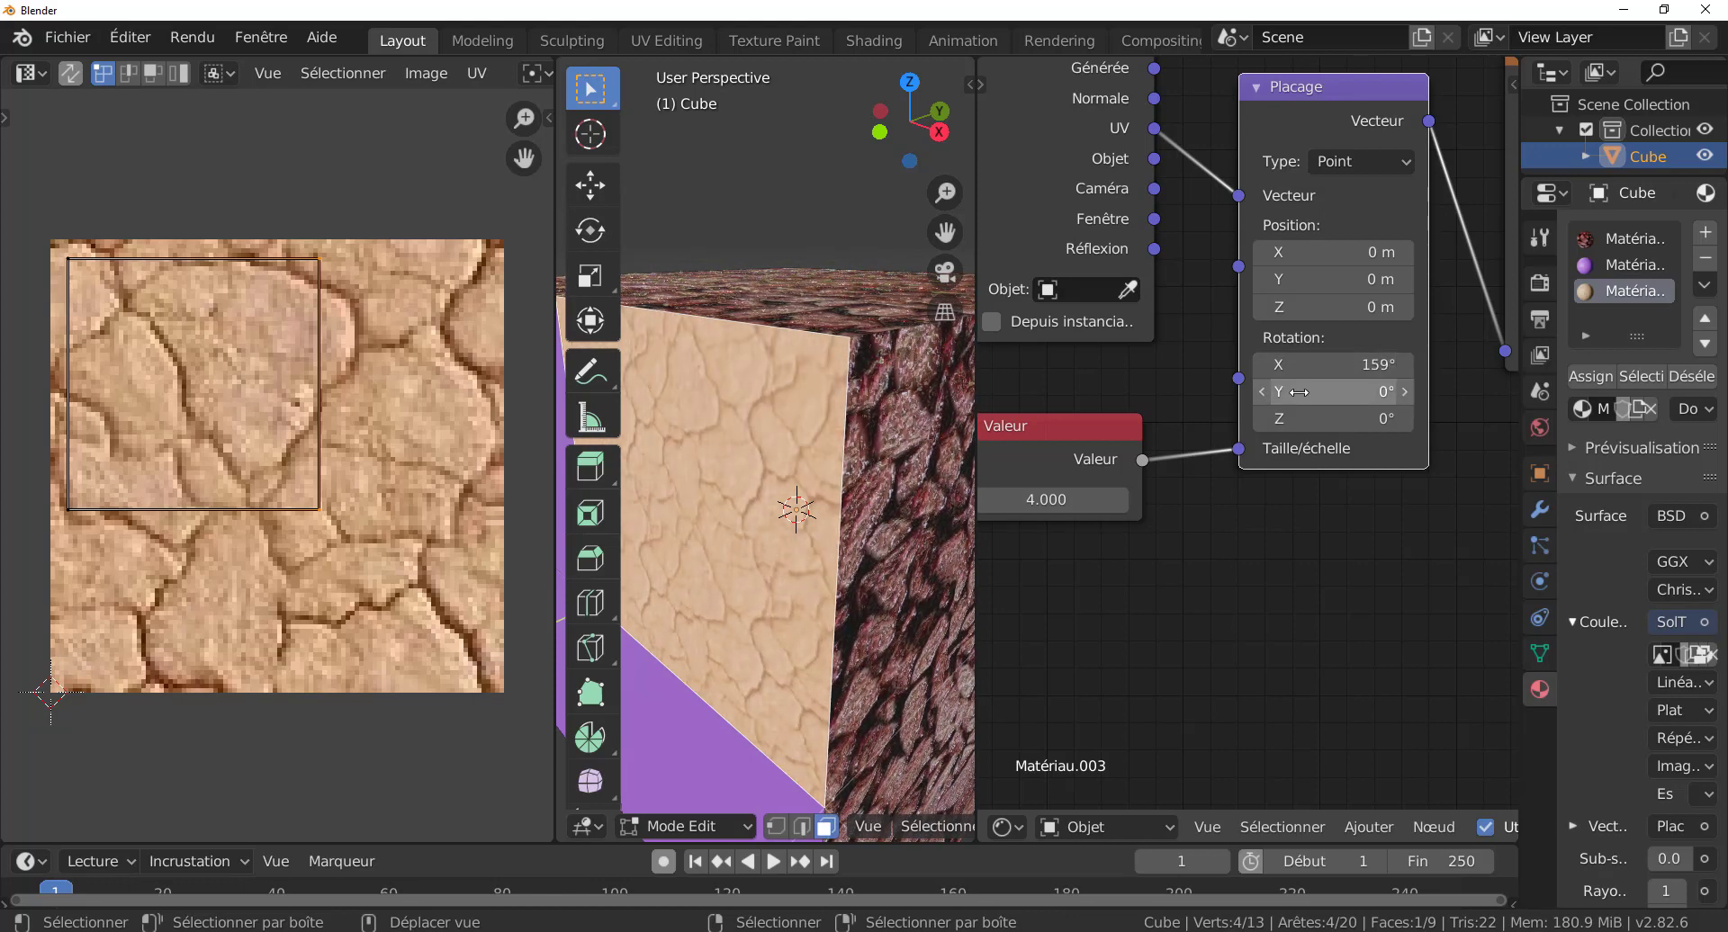
mouse_move(1332, 391)
mouse_down()
mouse_move(1358, 418)
mouse_move(1485, 419)
mouse_move(1314, 418)
mouse_up()
scroll(1255, 423, down, 2)
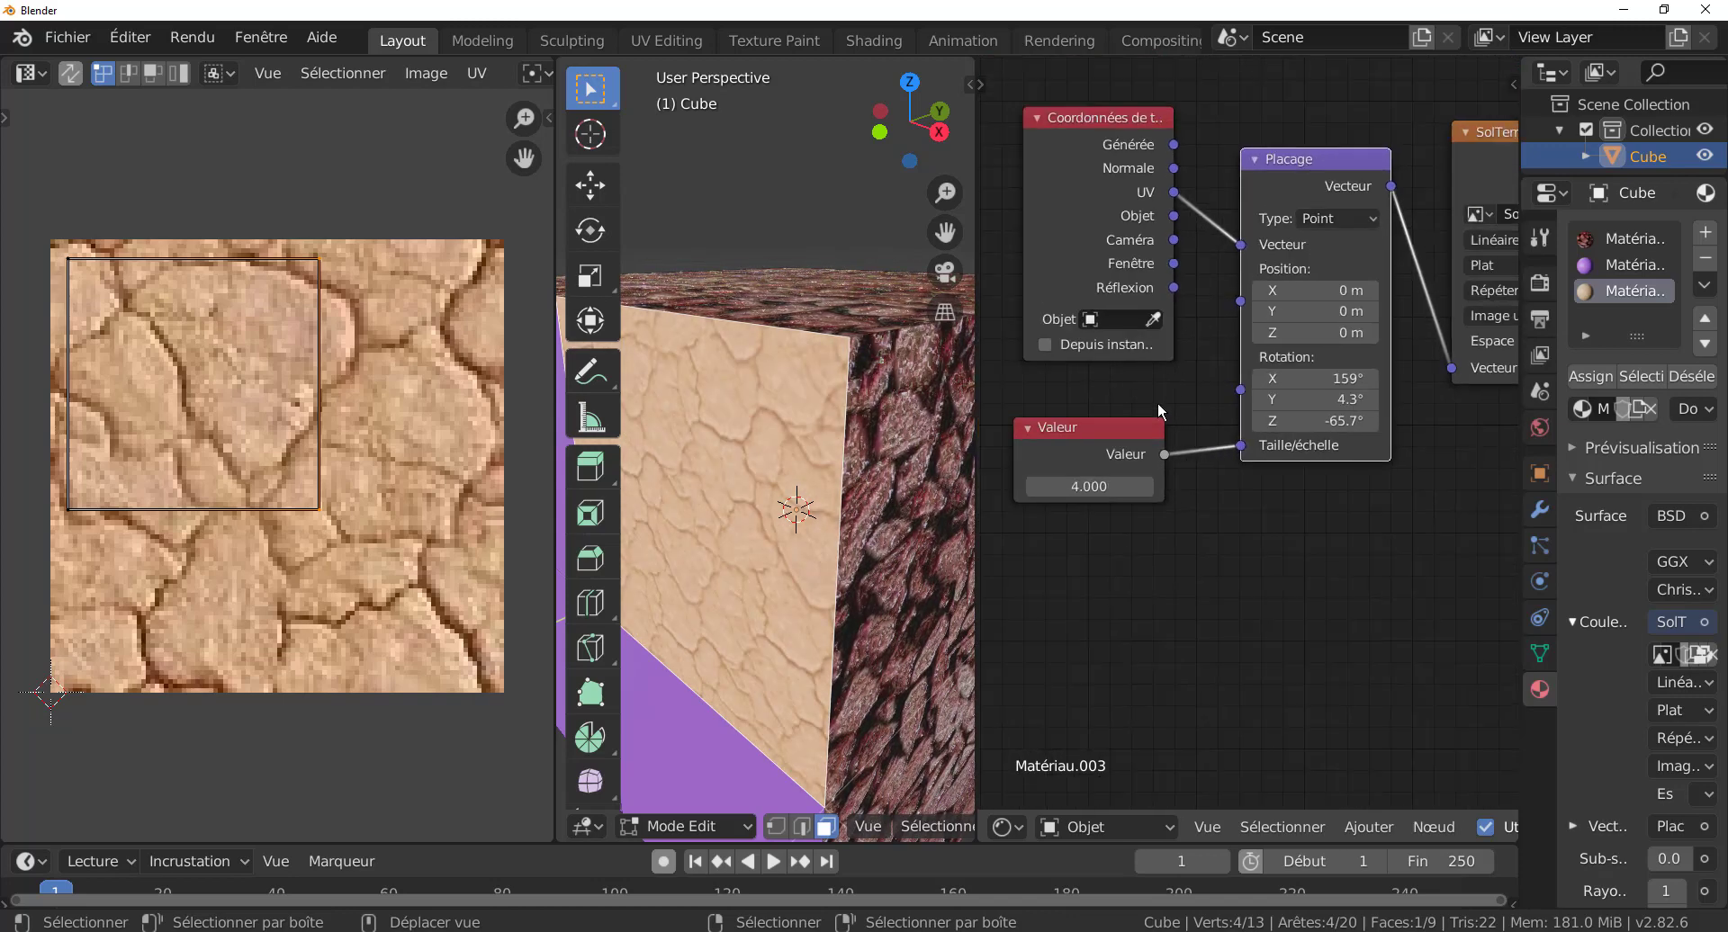
- Narrow the UV editor and 3D view to give the node editor enough room for the material's whole node chain
middle_drag(1164, 377, 1076, 397)
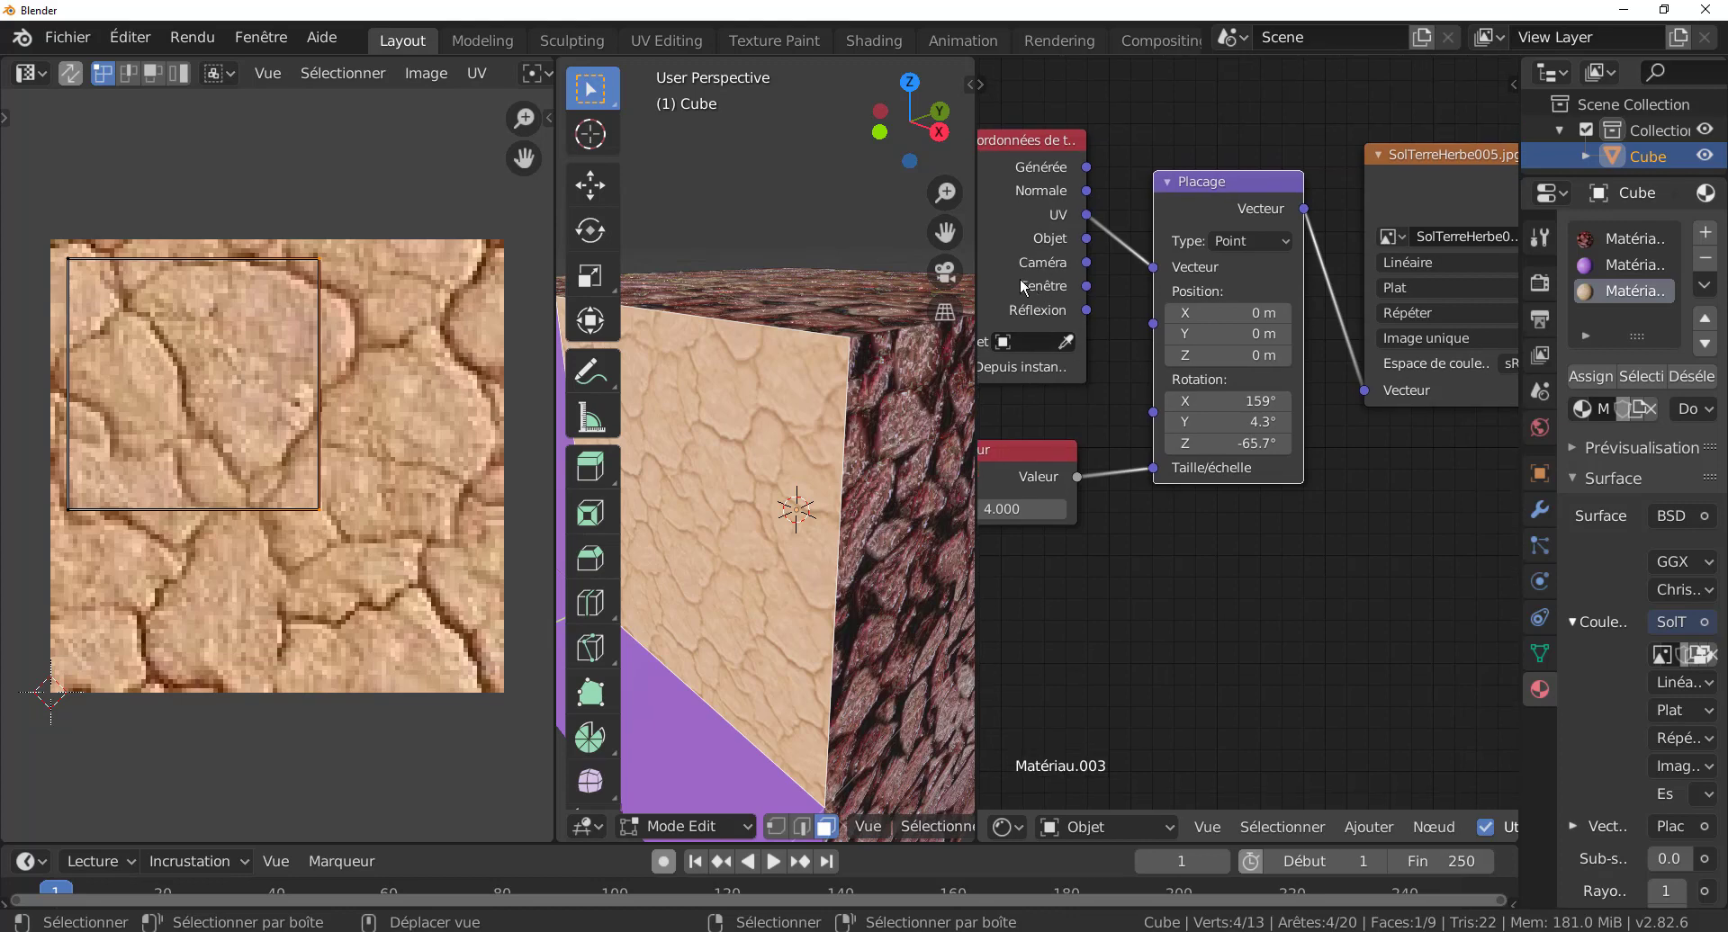
middle_drag(1105, 288, 1162, 317)
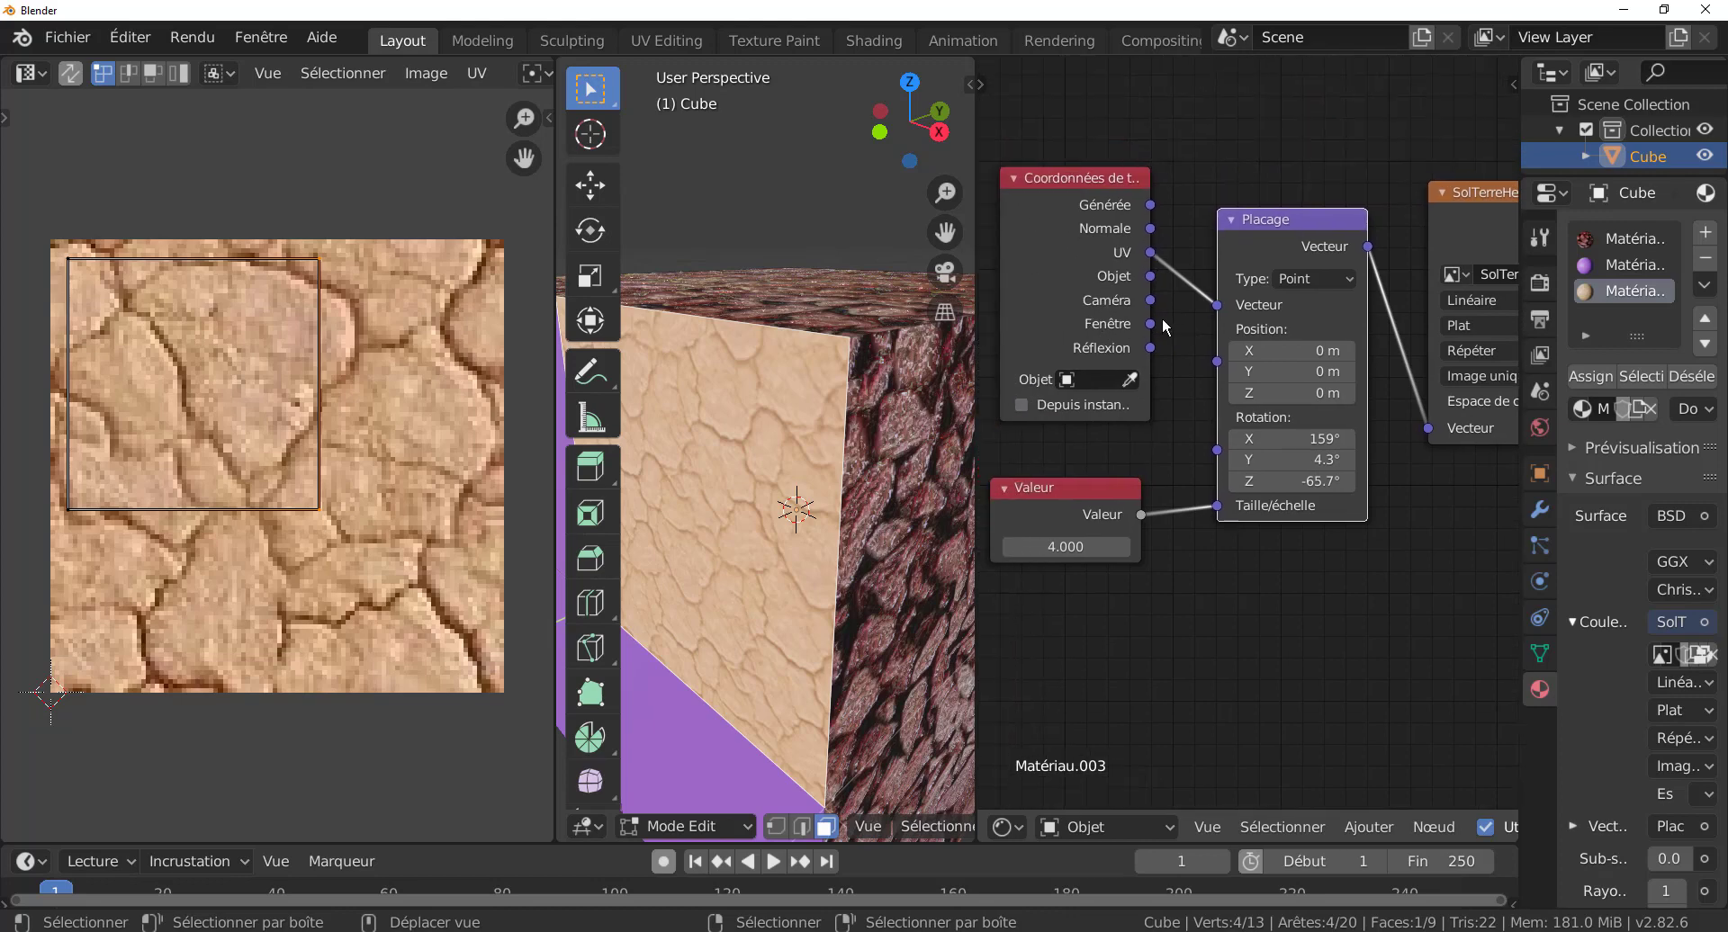
scroll(1163, 317, up, 1)
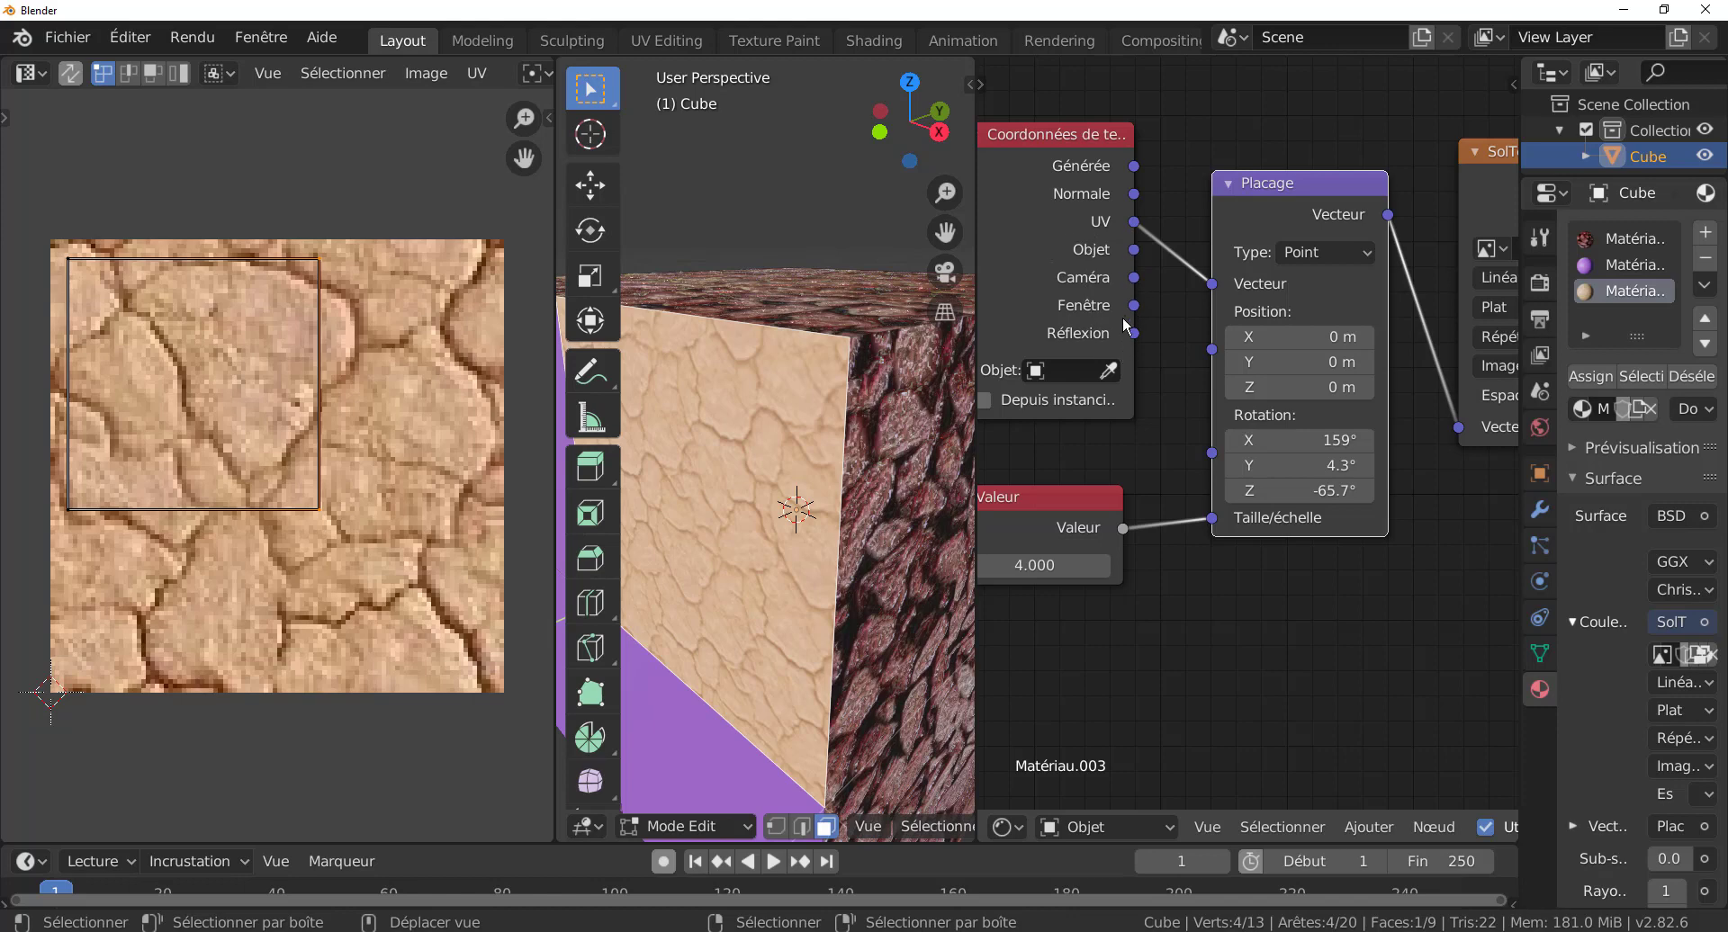
scroll(1128, 266, down, 4)
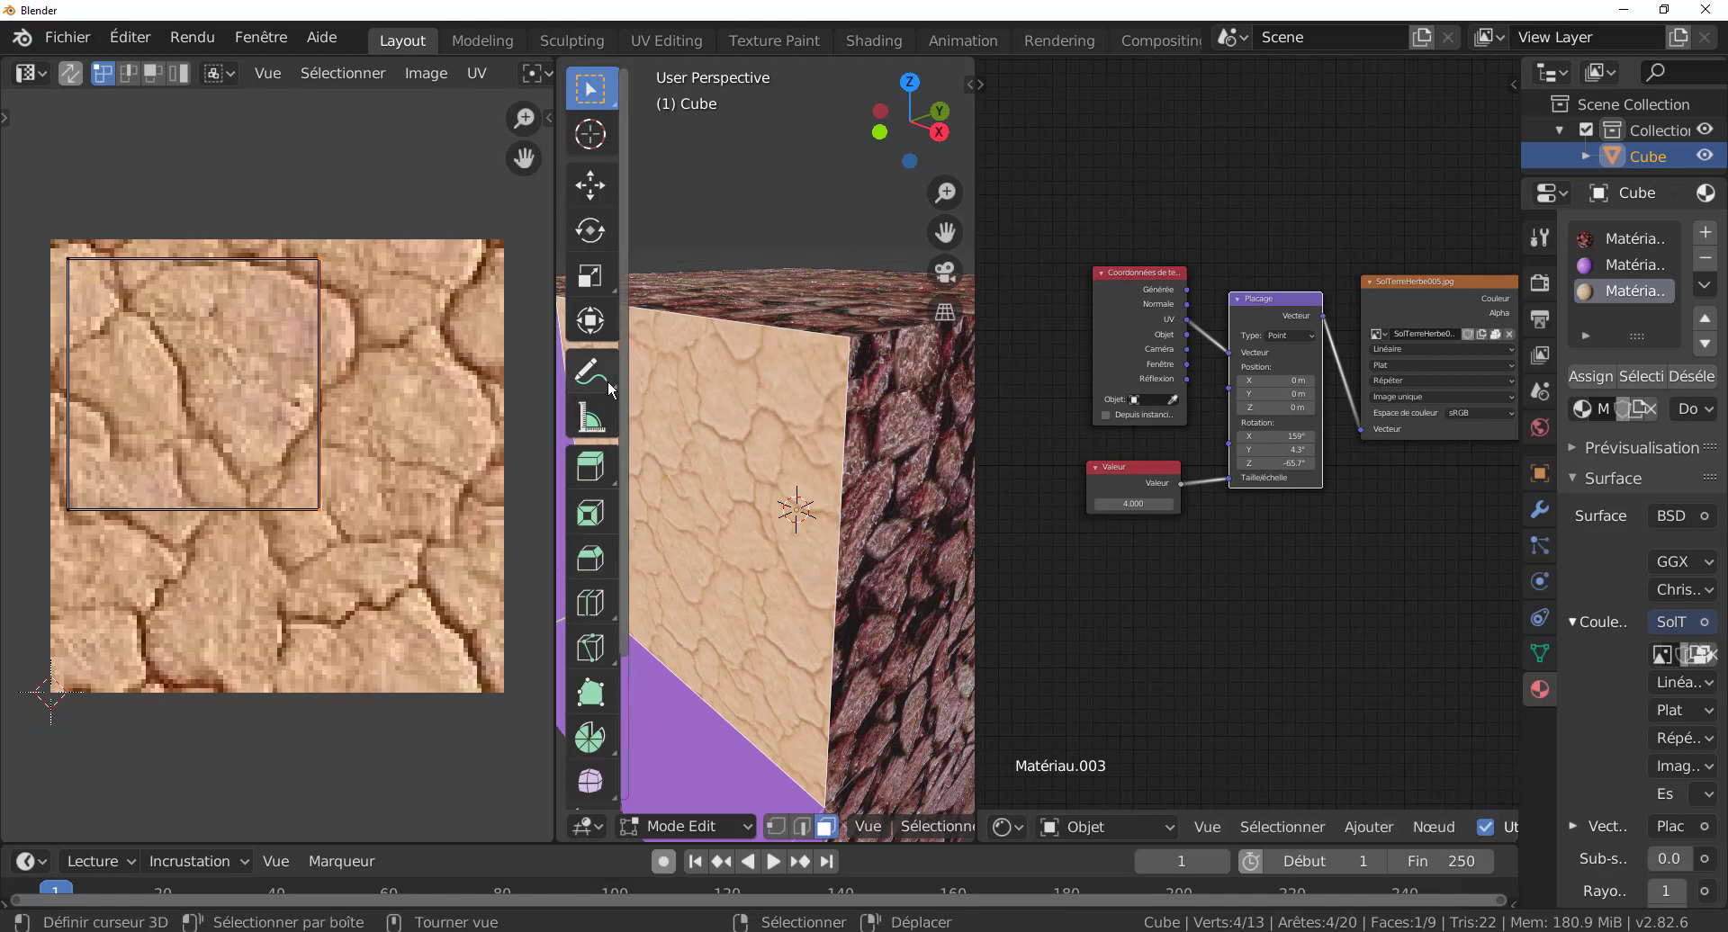
drag(553, 381, 369, 381)
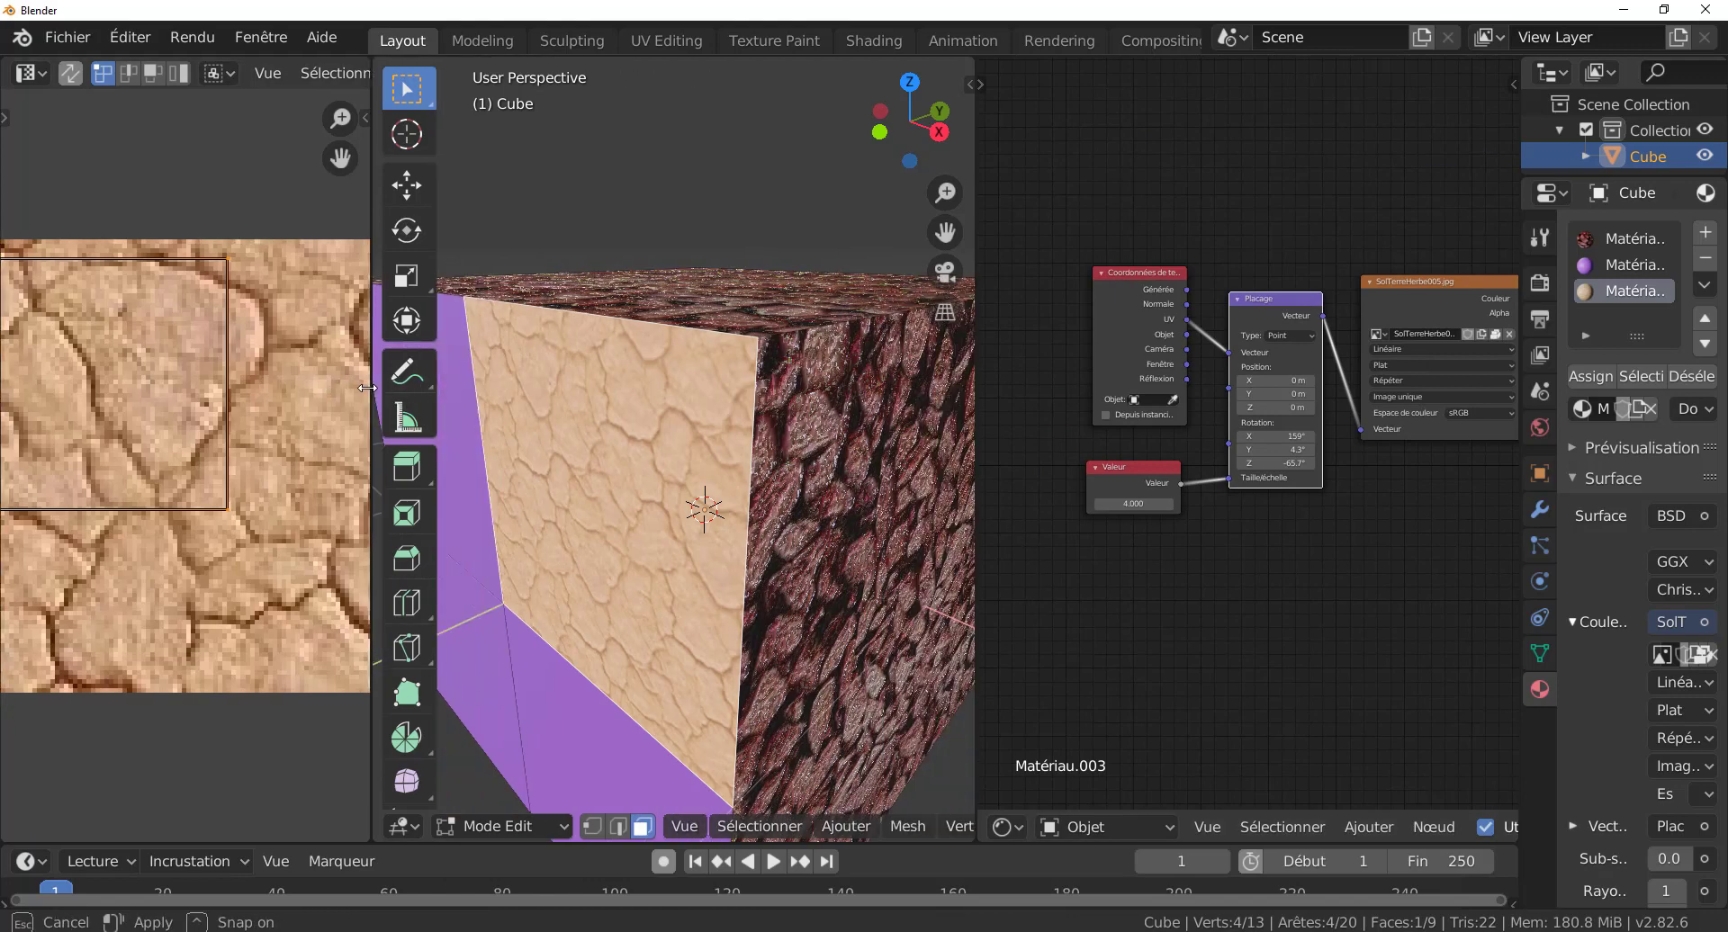
scroll(874, 483, down, 4)
middle_drag(874, 523, 779, 490)
scroll(1292, 554, down, 3)
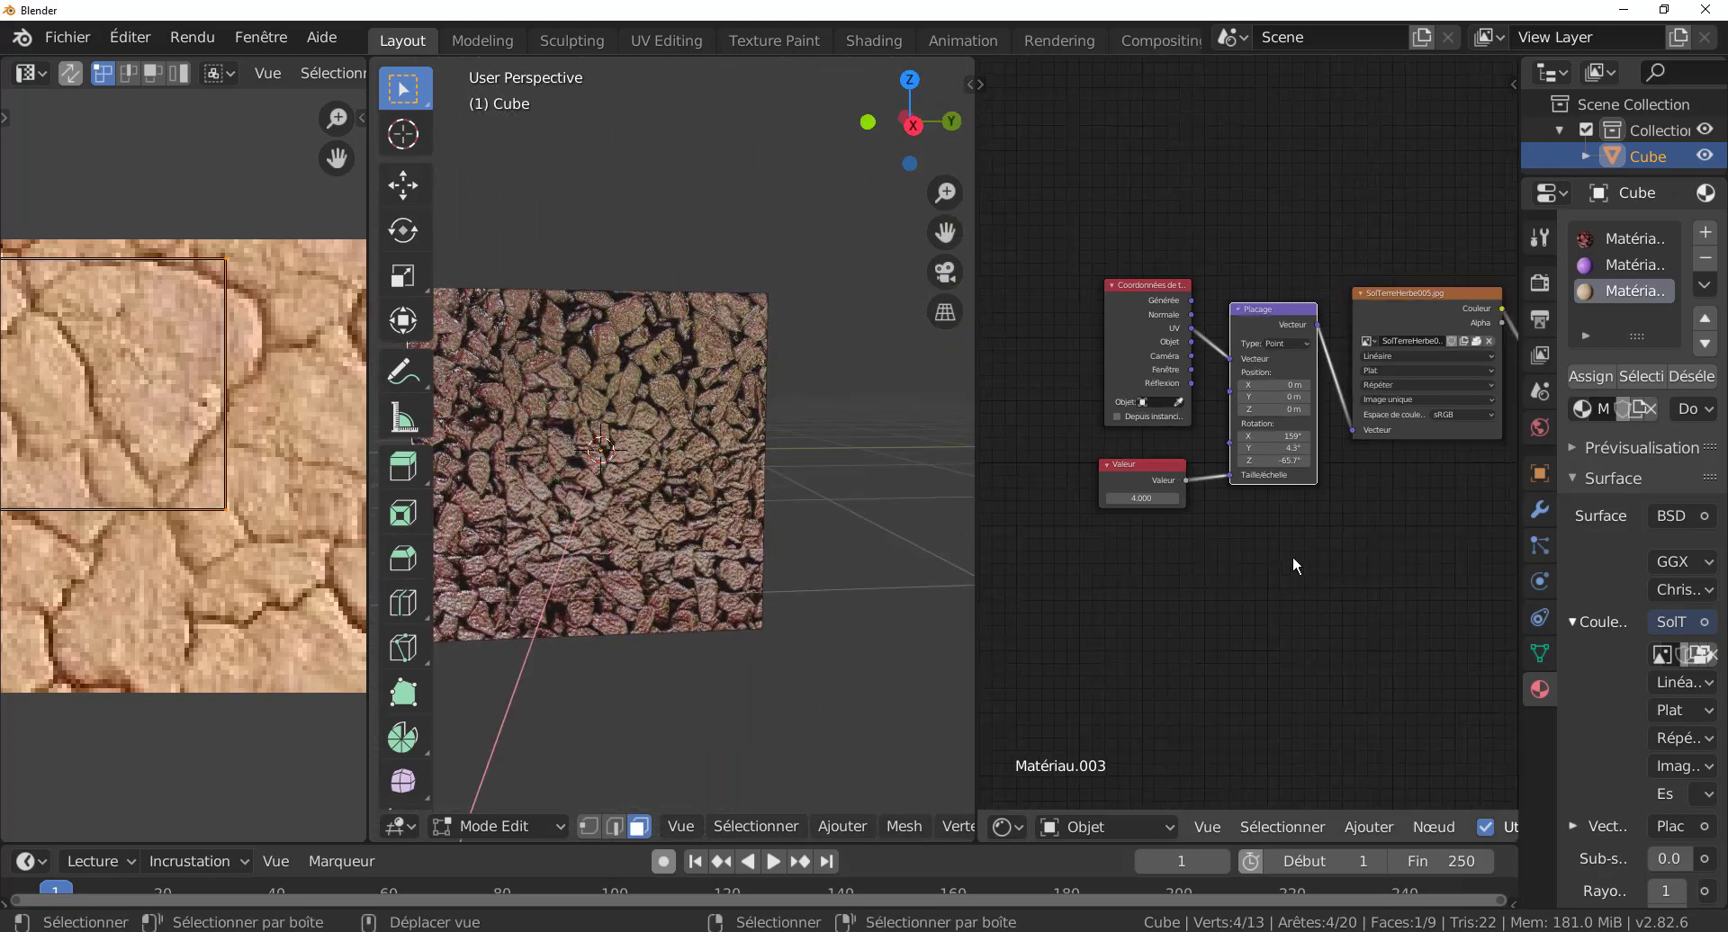
drag(975, 424, 765, 418)
middle_drag(1195, 514, 1145, 448)
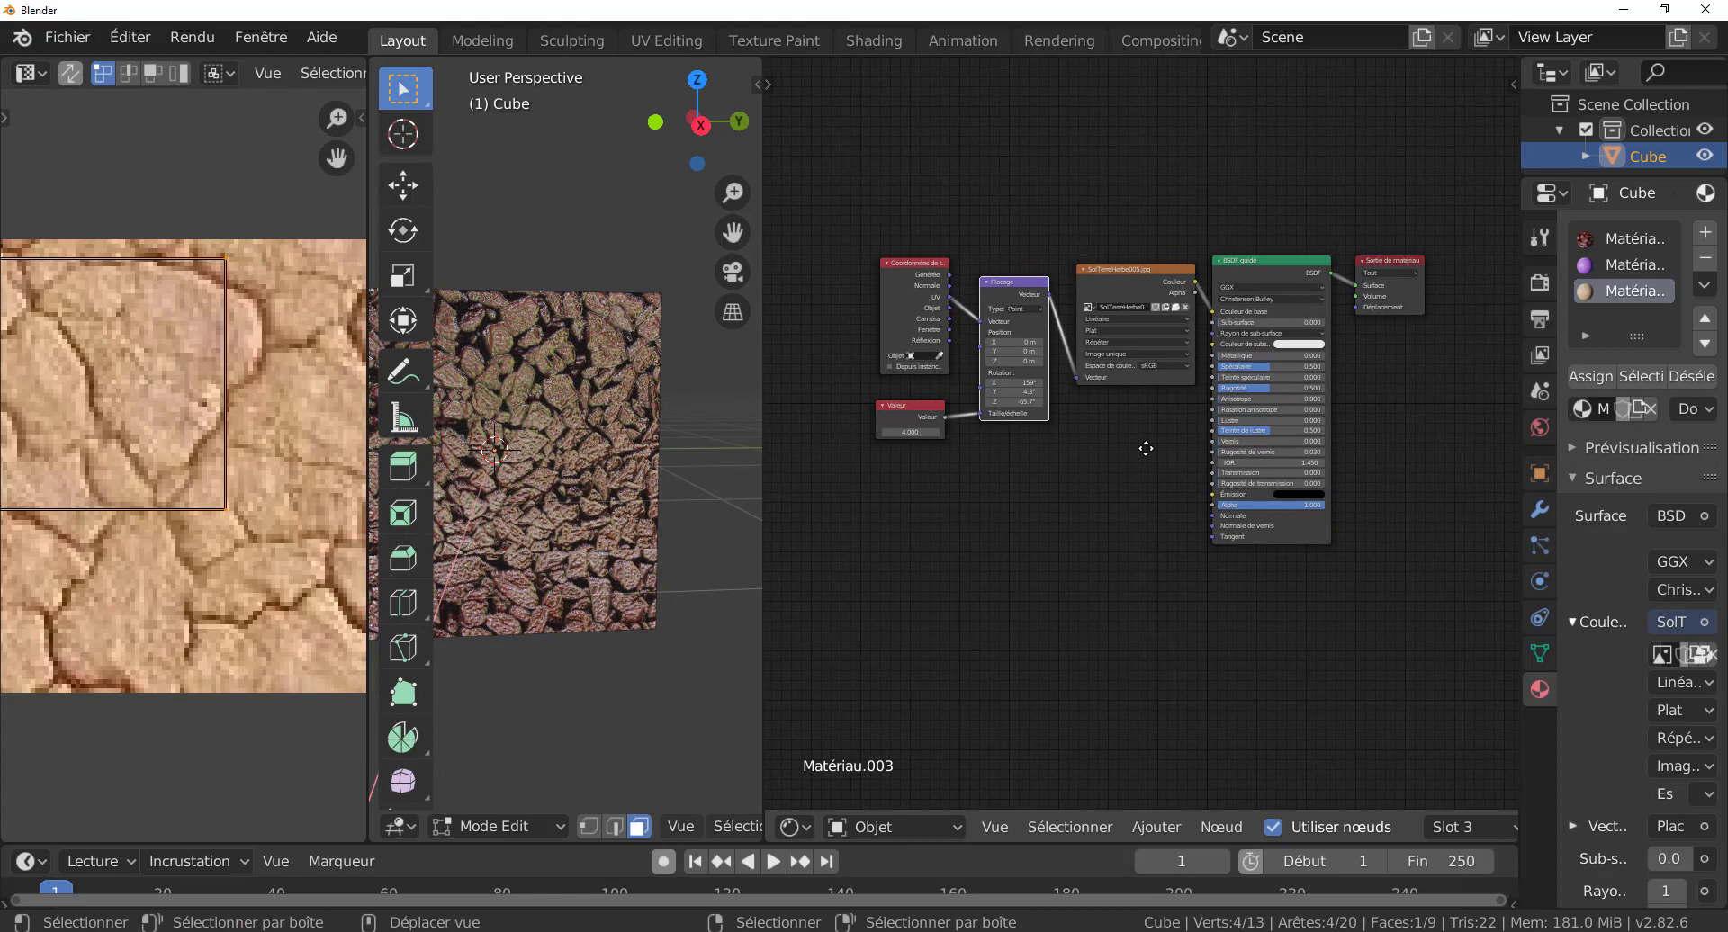
- Spread out the material's node chain by moving the Placage and SolTerreHerbe005.jpg nodes back and the BSDF guidé node further away
scroll(1145, 448, up, 1)
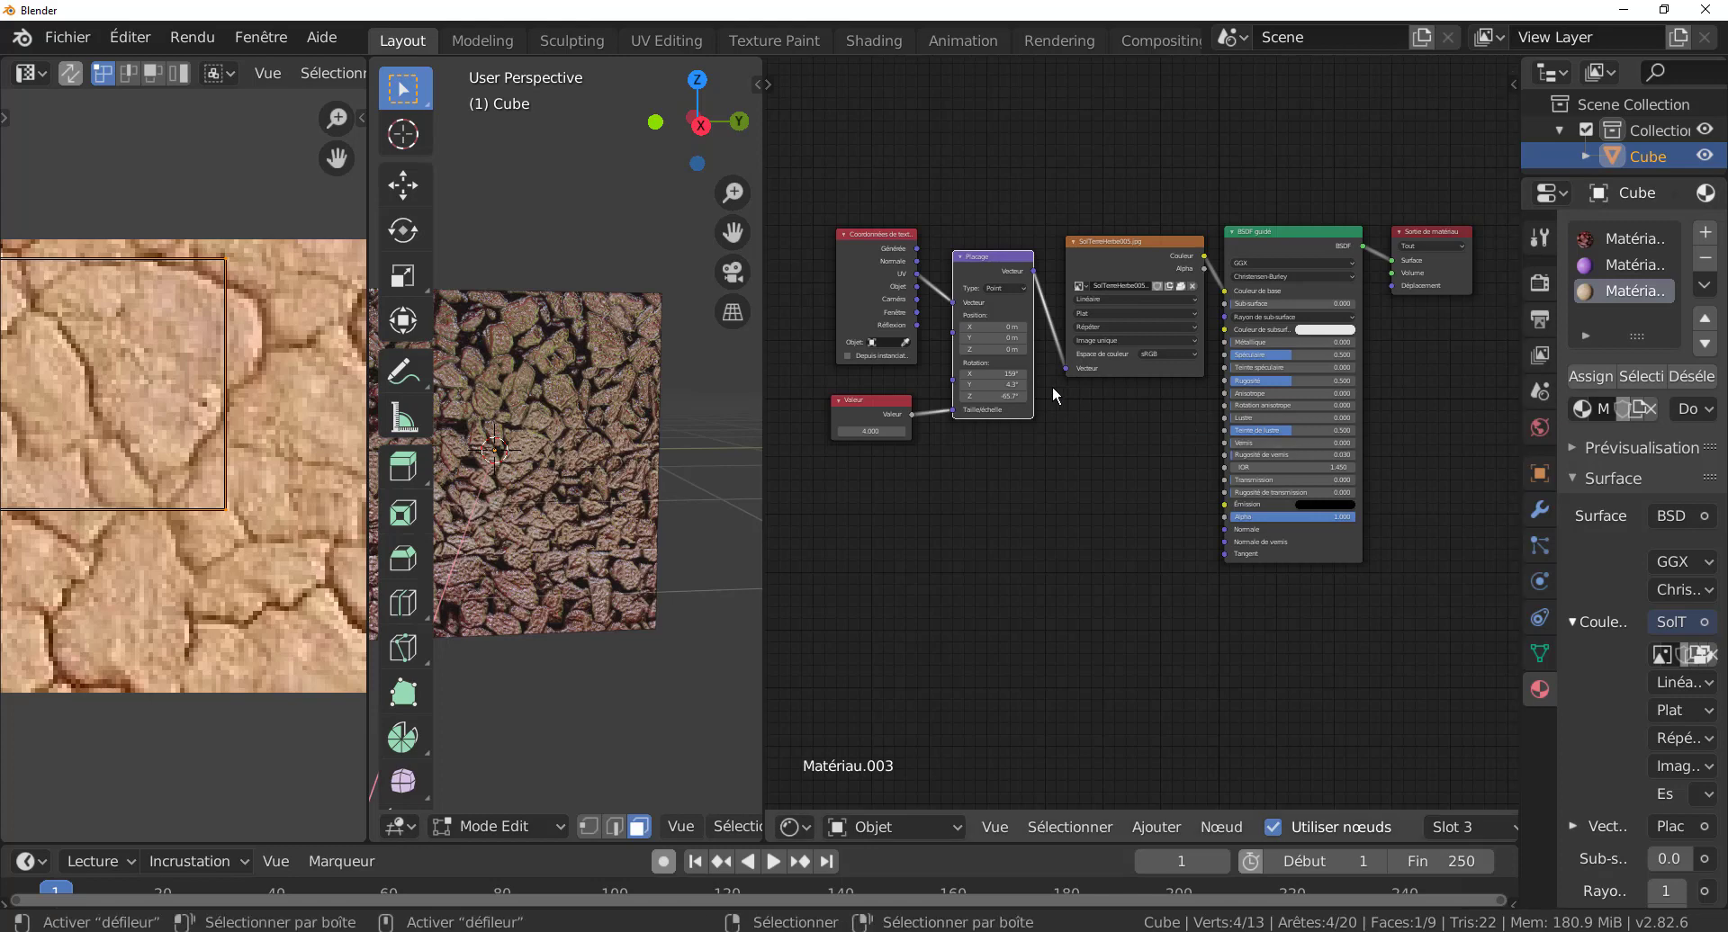
scroll(1051, 385, up, 1)
middle_drag(1073, 411, 1075, 455)
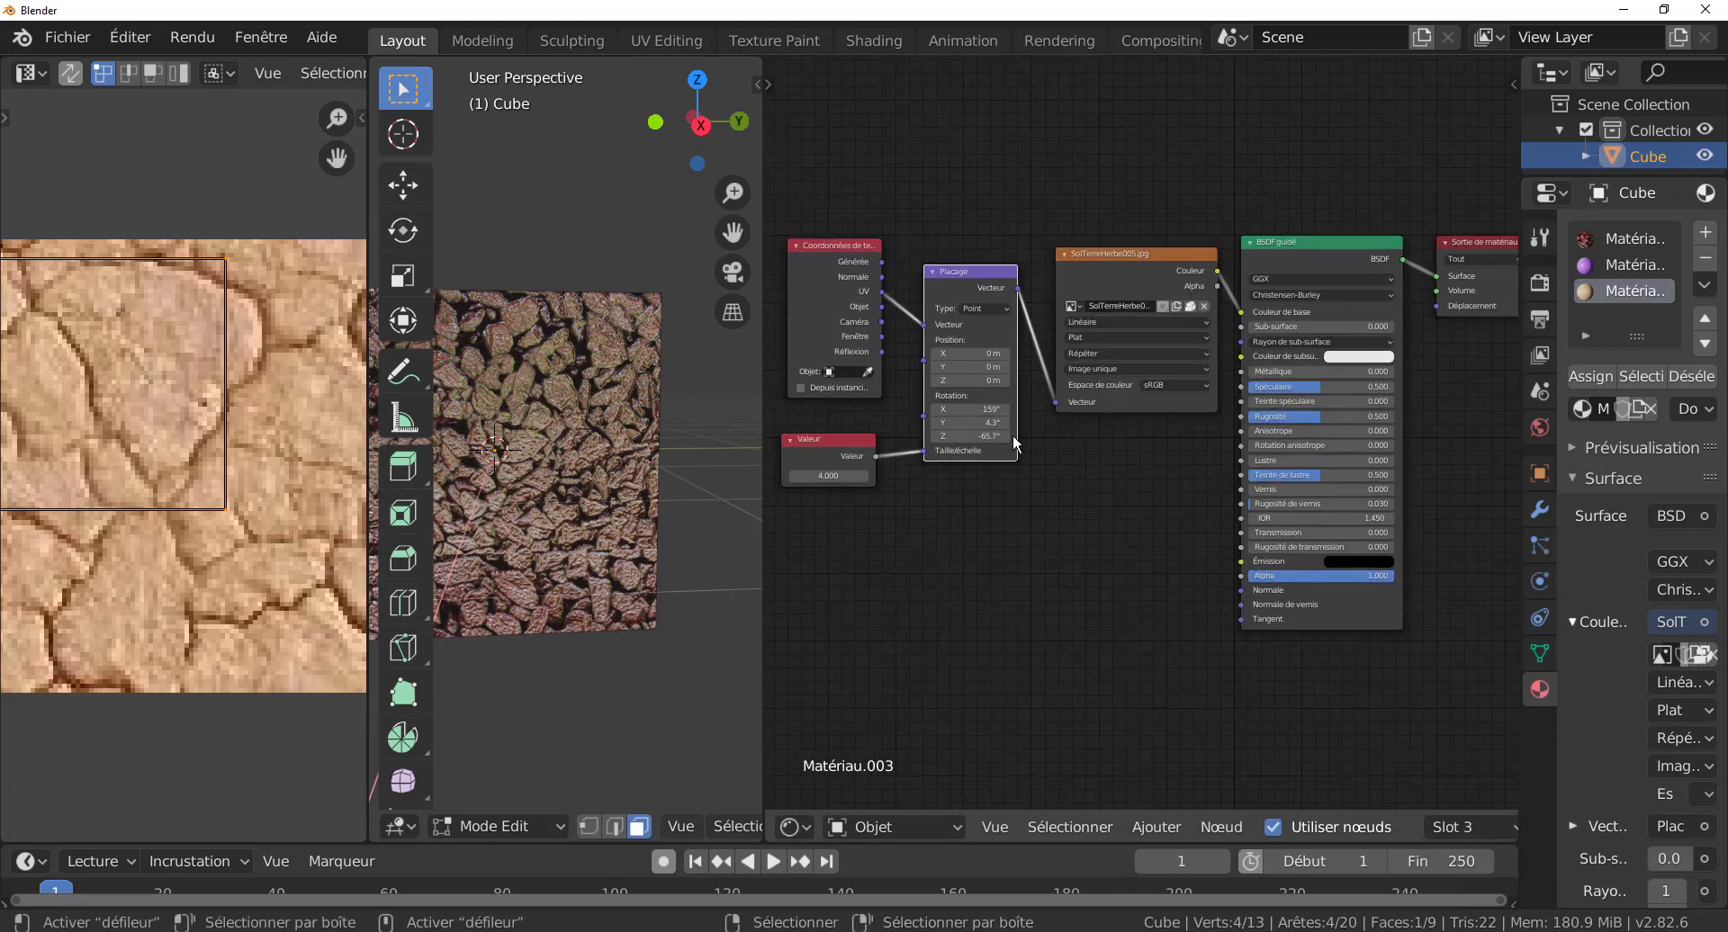
scroll(1012, 434, up, 1)
drag(944, 255, 920, 234)
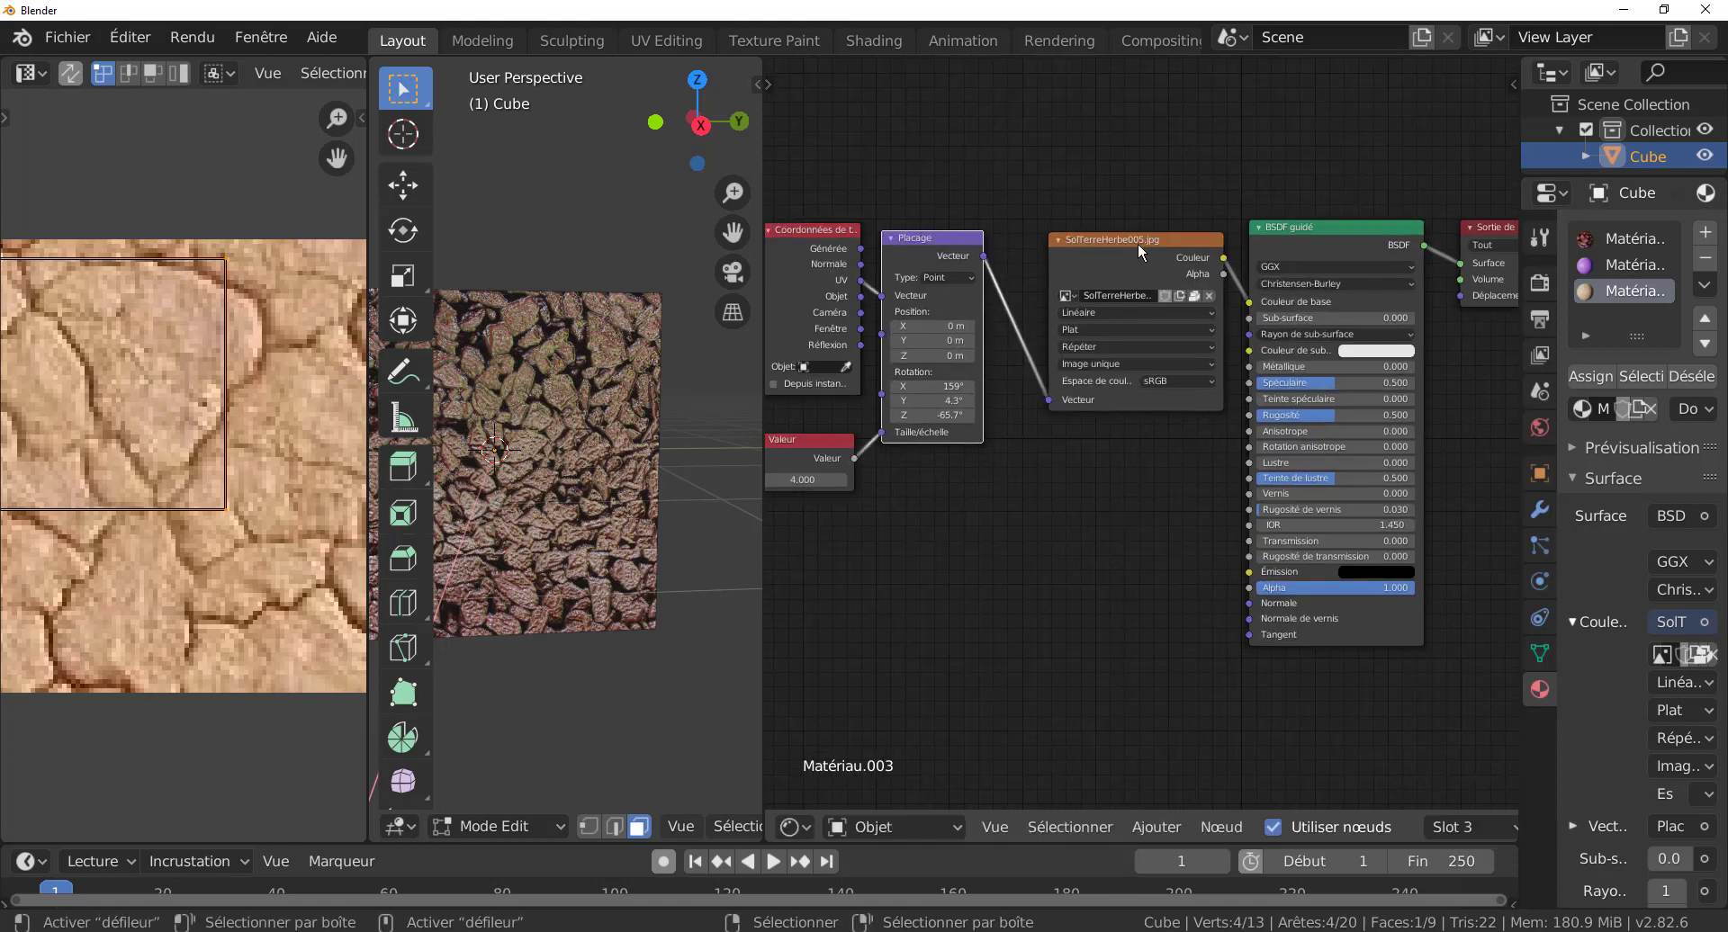
drag(1129, 240, 1090, 241)
middle_drag(1185, 457, 1223, 459)
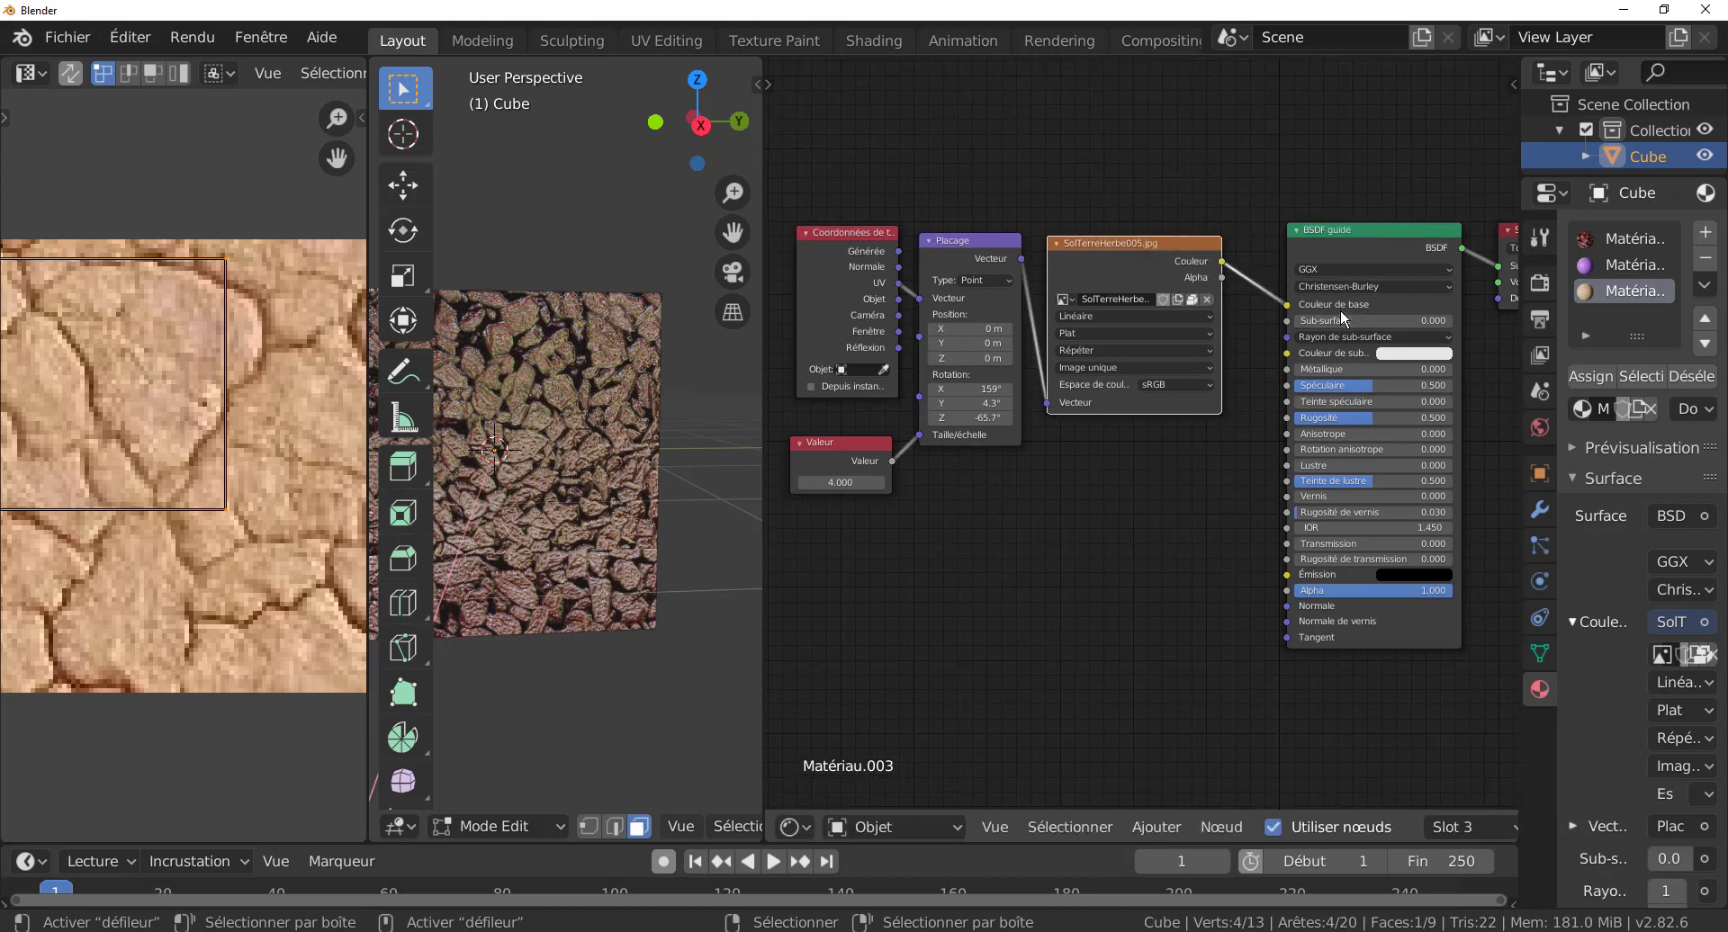
scroll(1341, 309, down, 1)
drag(1347, 274, 1498, 275)
- Set the BSDF guidé node's Rugosité to 0 and its Spéculaire to 0.314, checking the cracked-earth face of the cube
scroll(907, 533, up, 3)
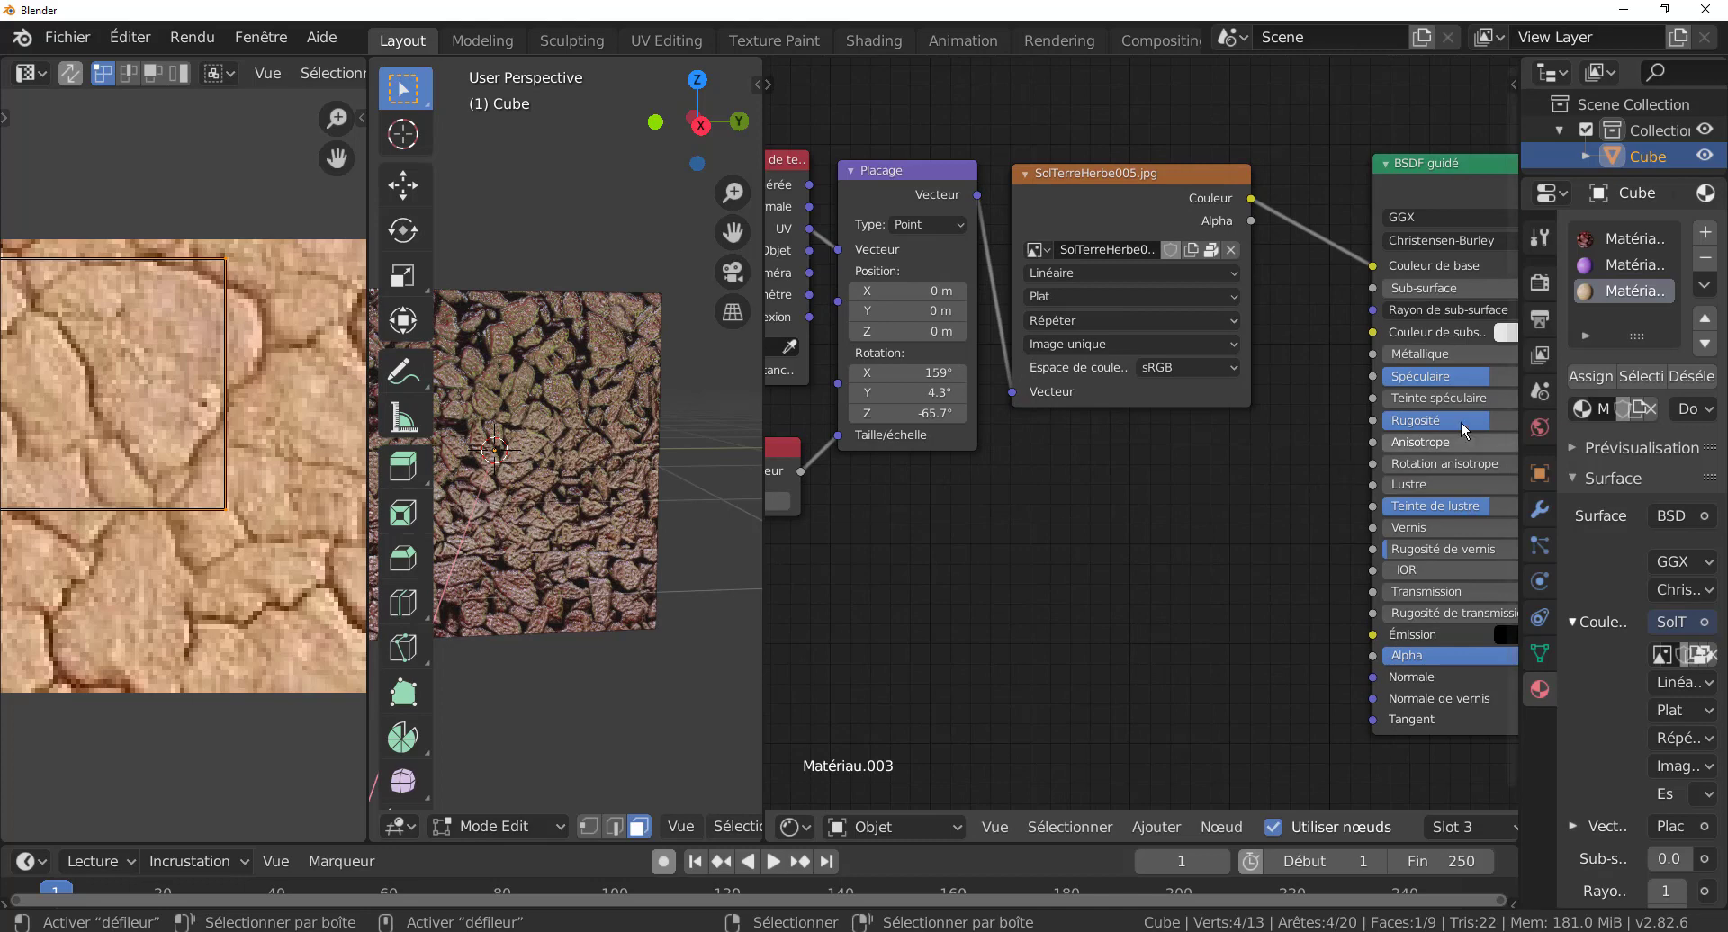
drag(1465, 430, 1385, 430)
scroll(684, 555, up, 2)
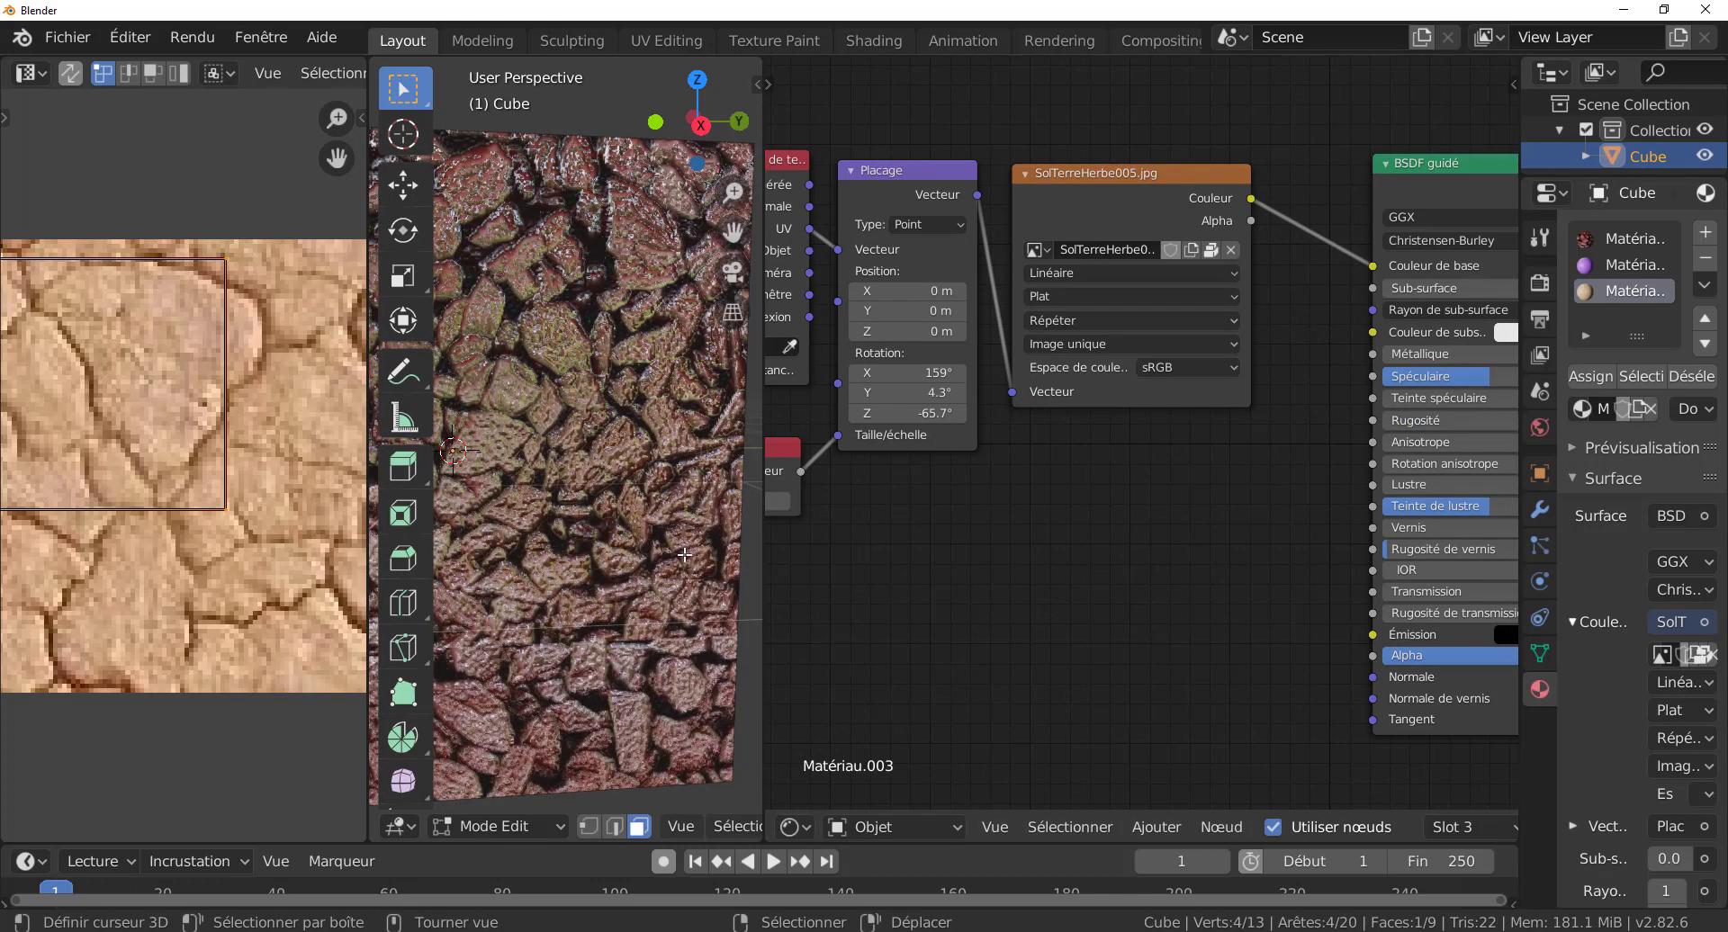
scroll(404, 558, down, 2)
scroll(630, 540, down, 5)
middle_drag(630, 540, 730, 529)
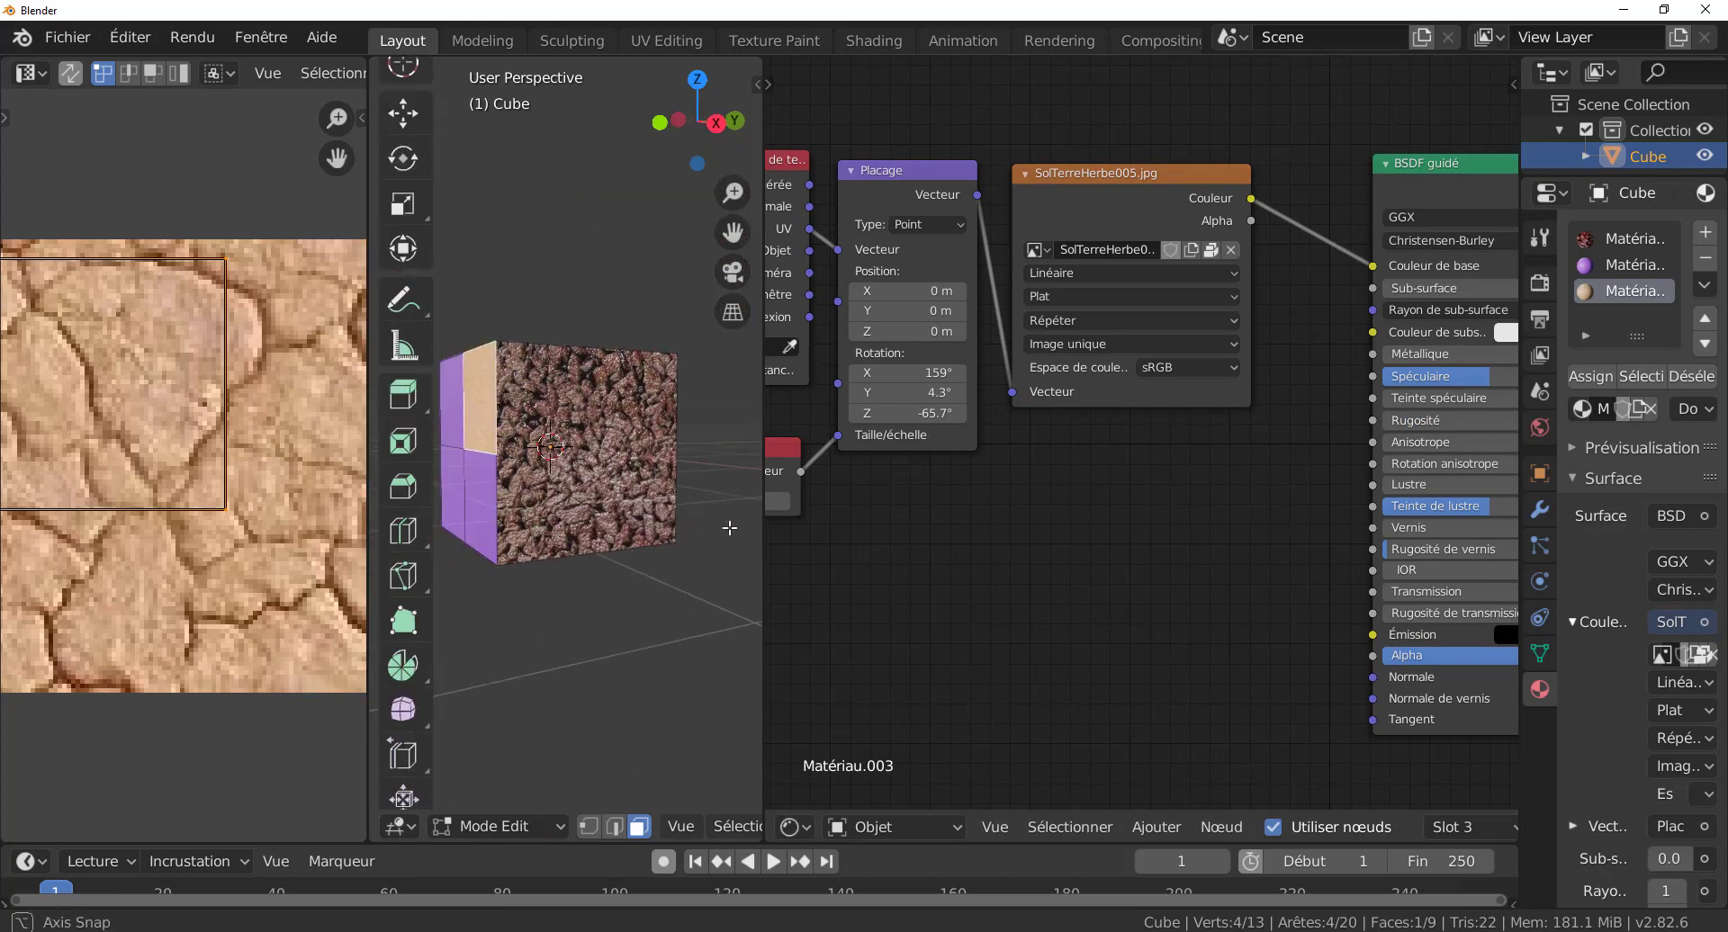
scroll(729, 528, up, 6)
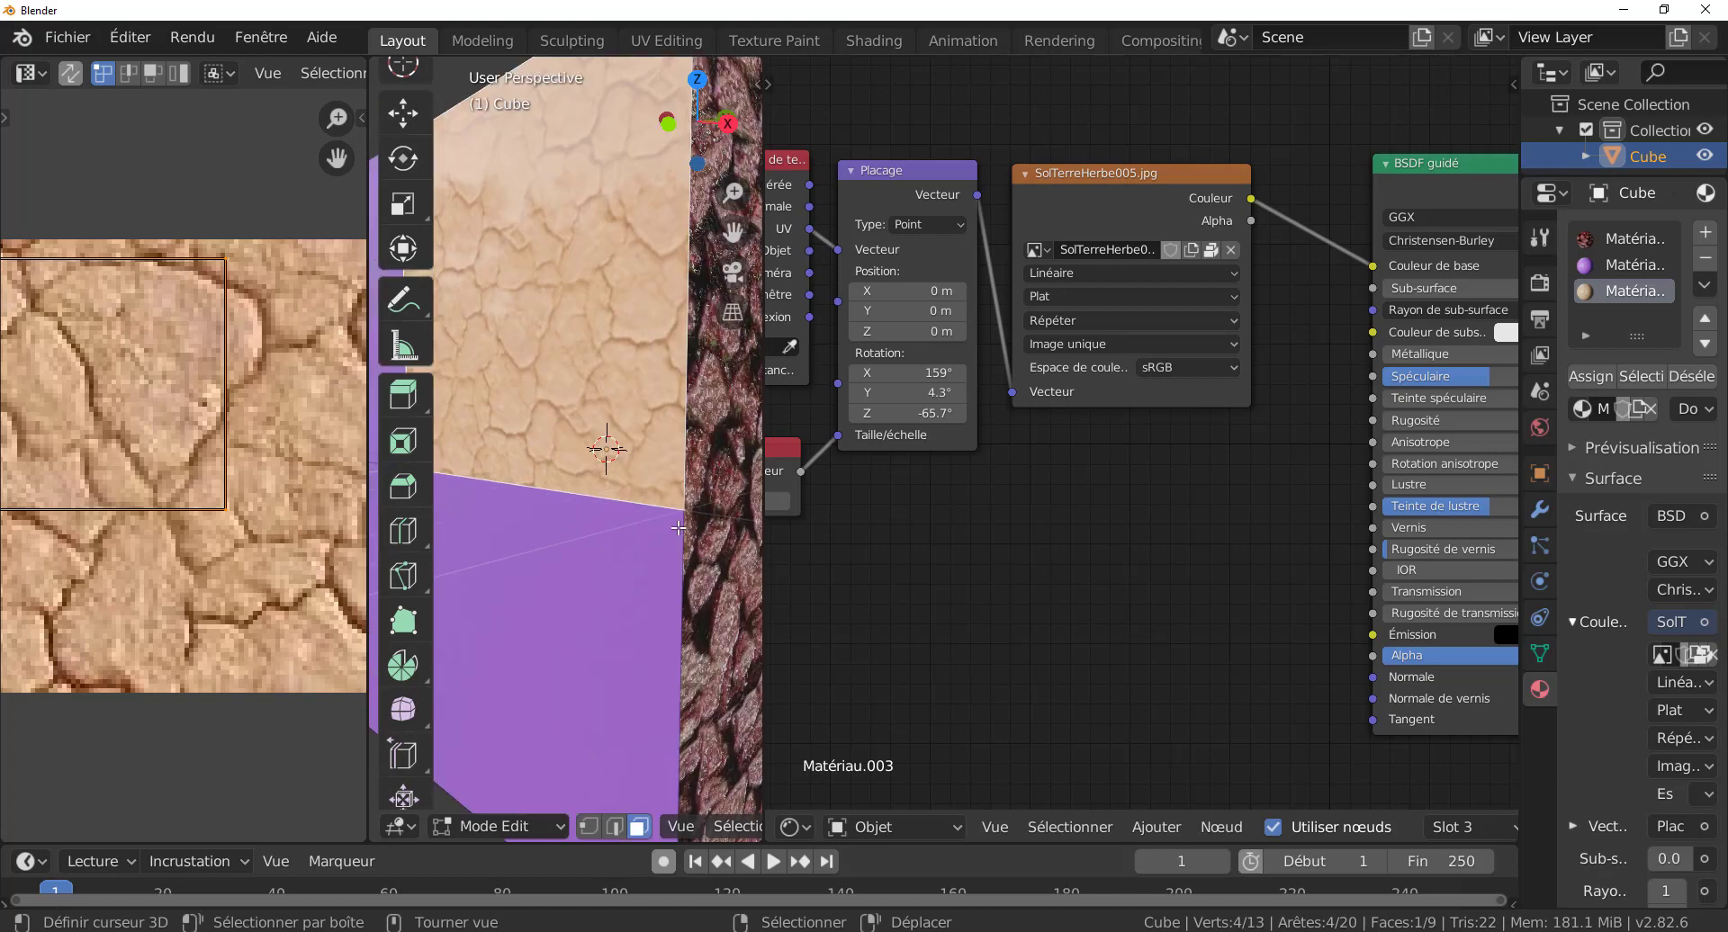
scroll(678, 528, down, 2)
middle_drag(1390, 489, 1273, 489)
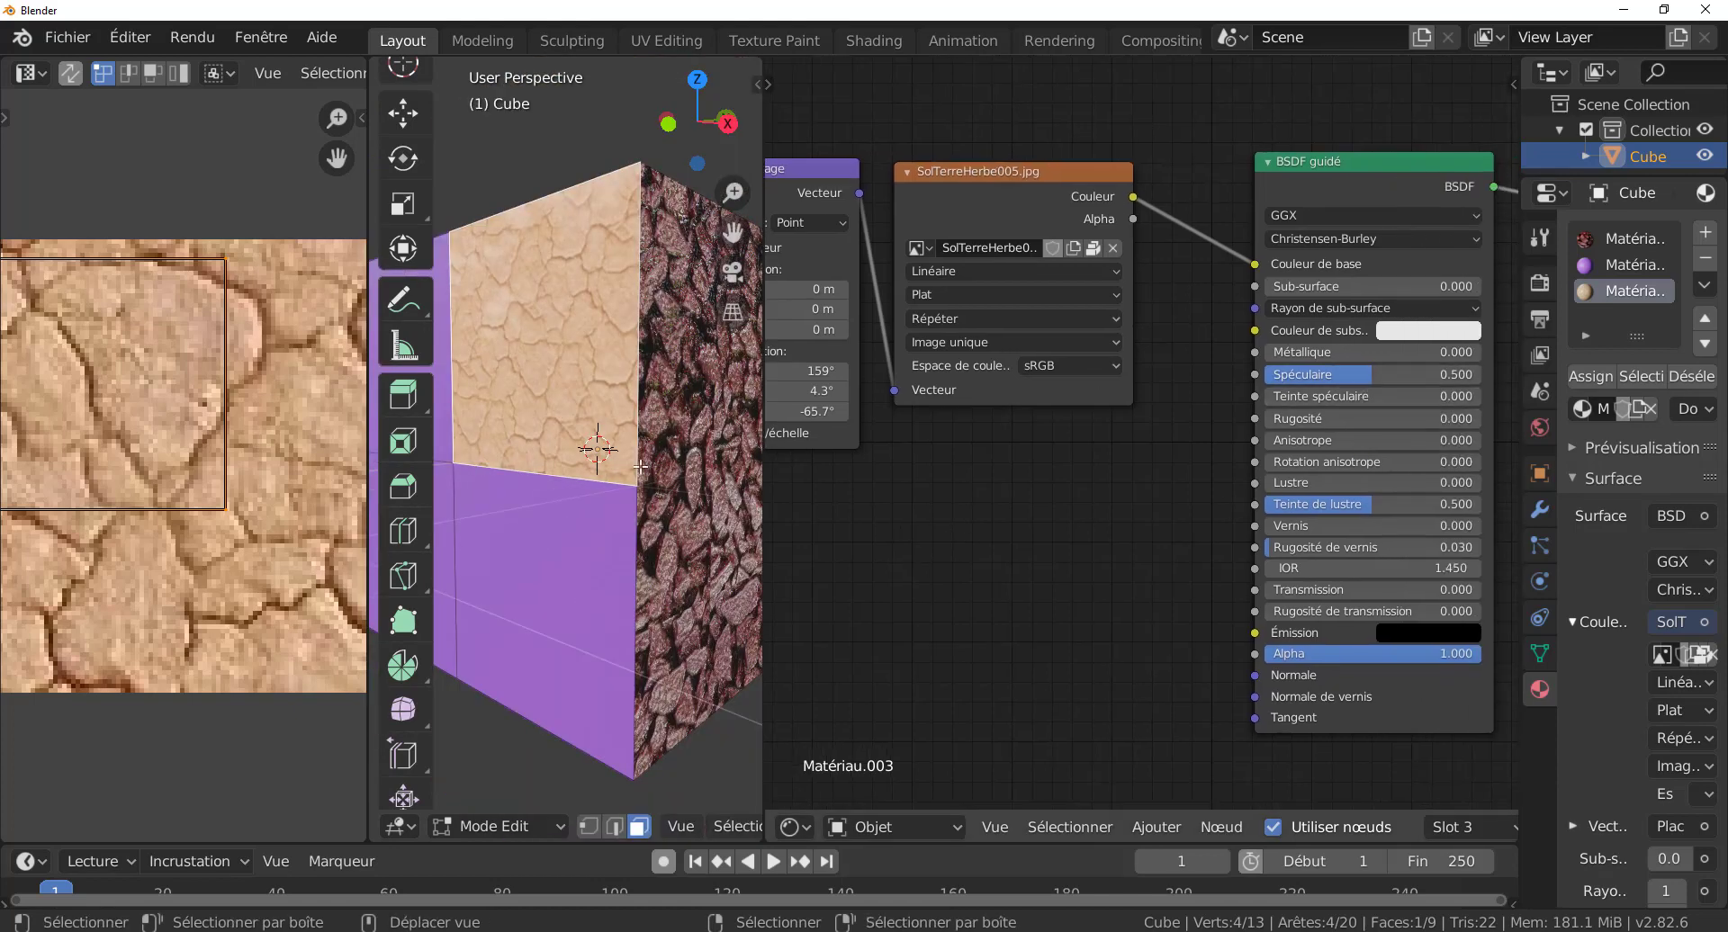
drag(1366, 376, 1269, 377)
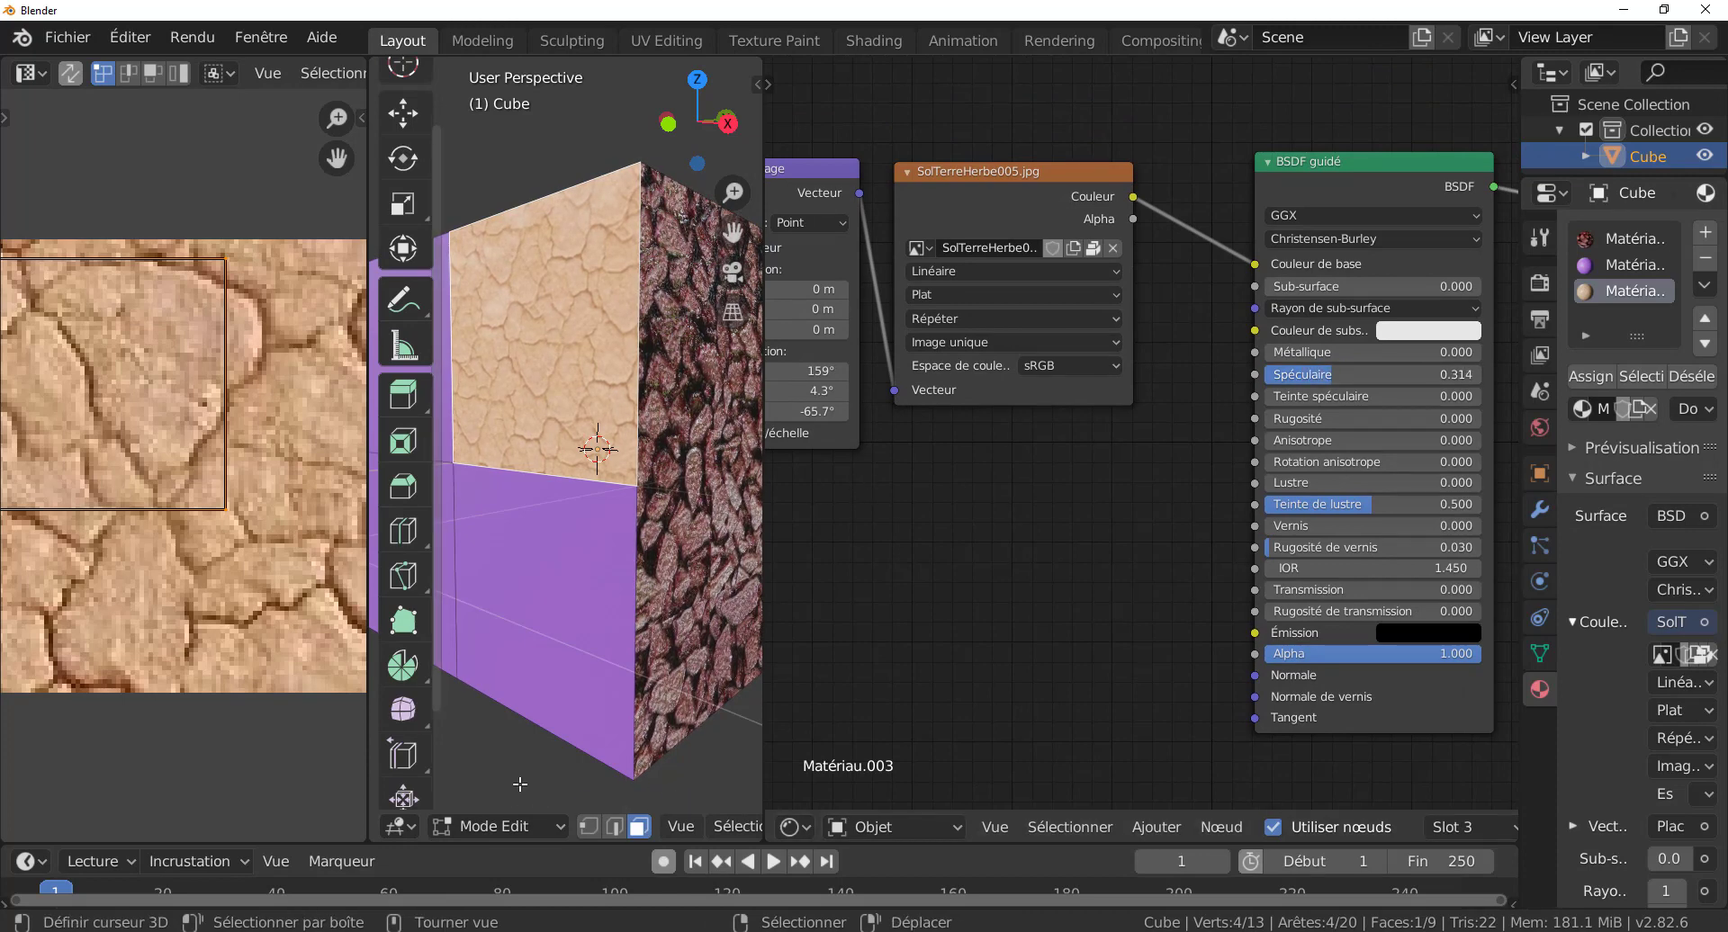
- Return the cube to Object mode and switch the 3D view to rendered shading
key(Tab)
scroll(599, 570, up, 5)
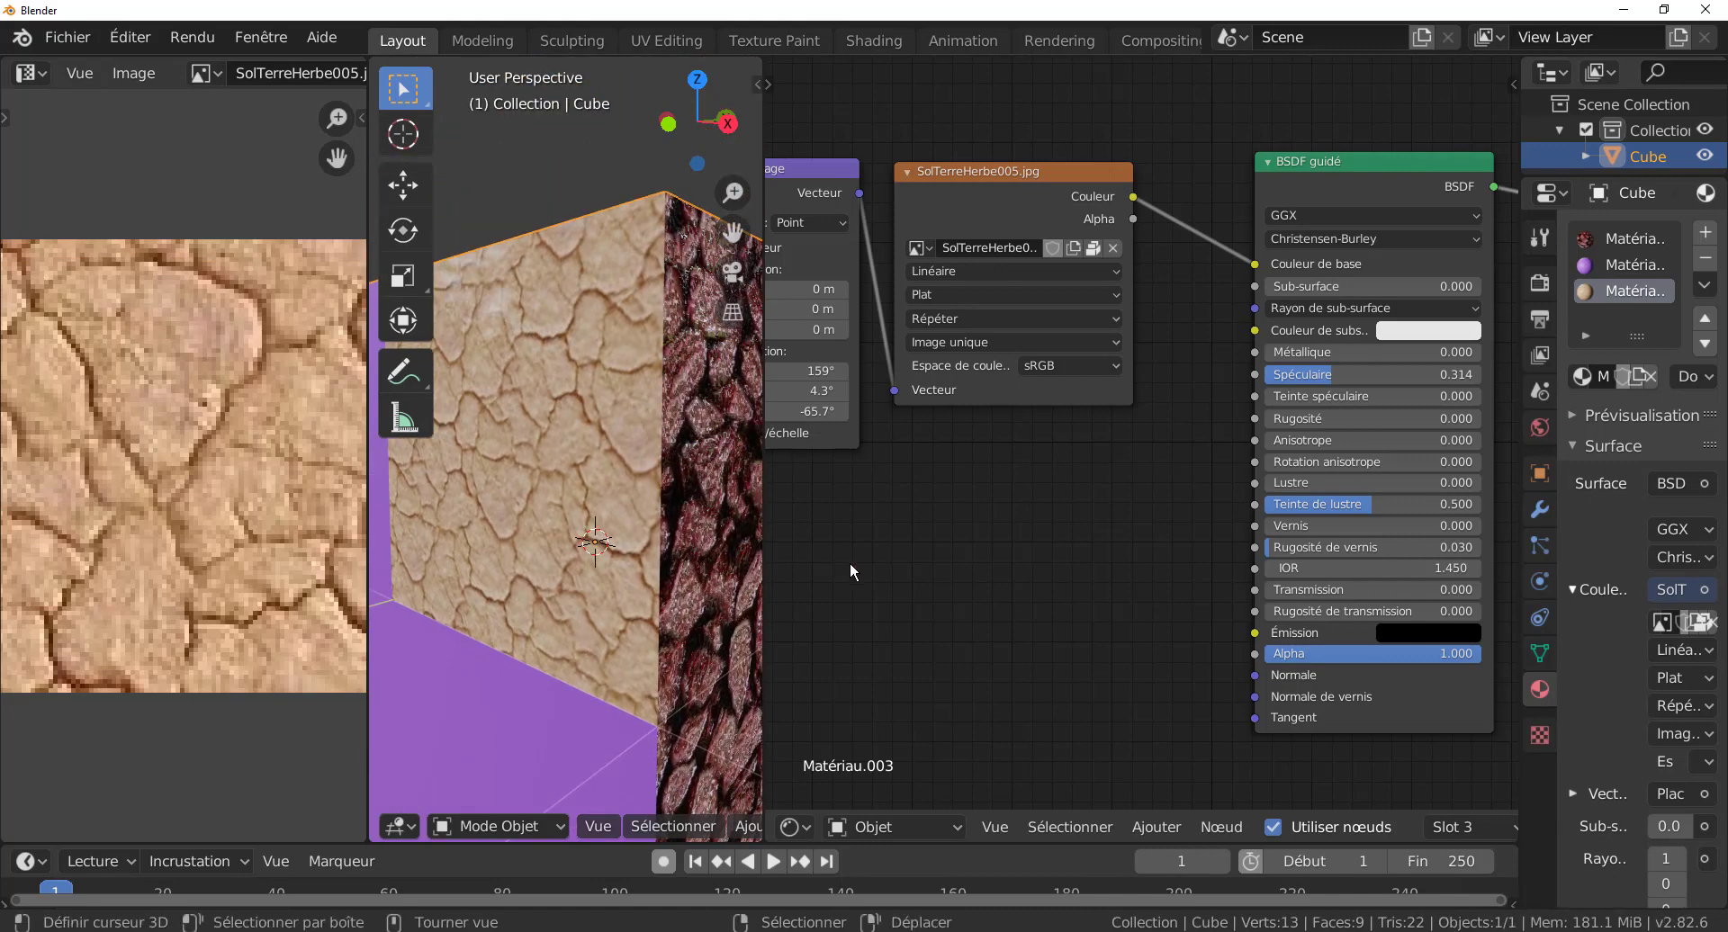
scroll(516, 542, down, 2)
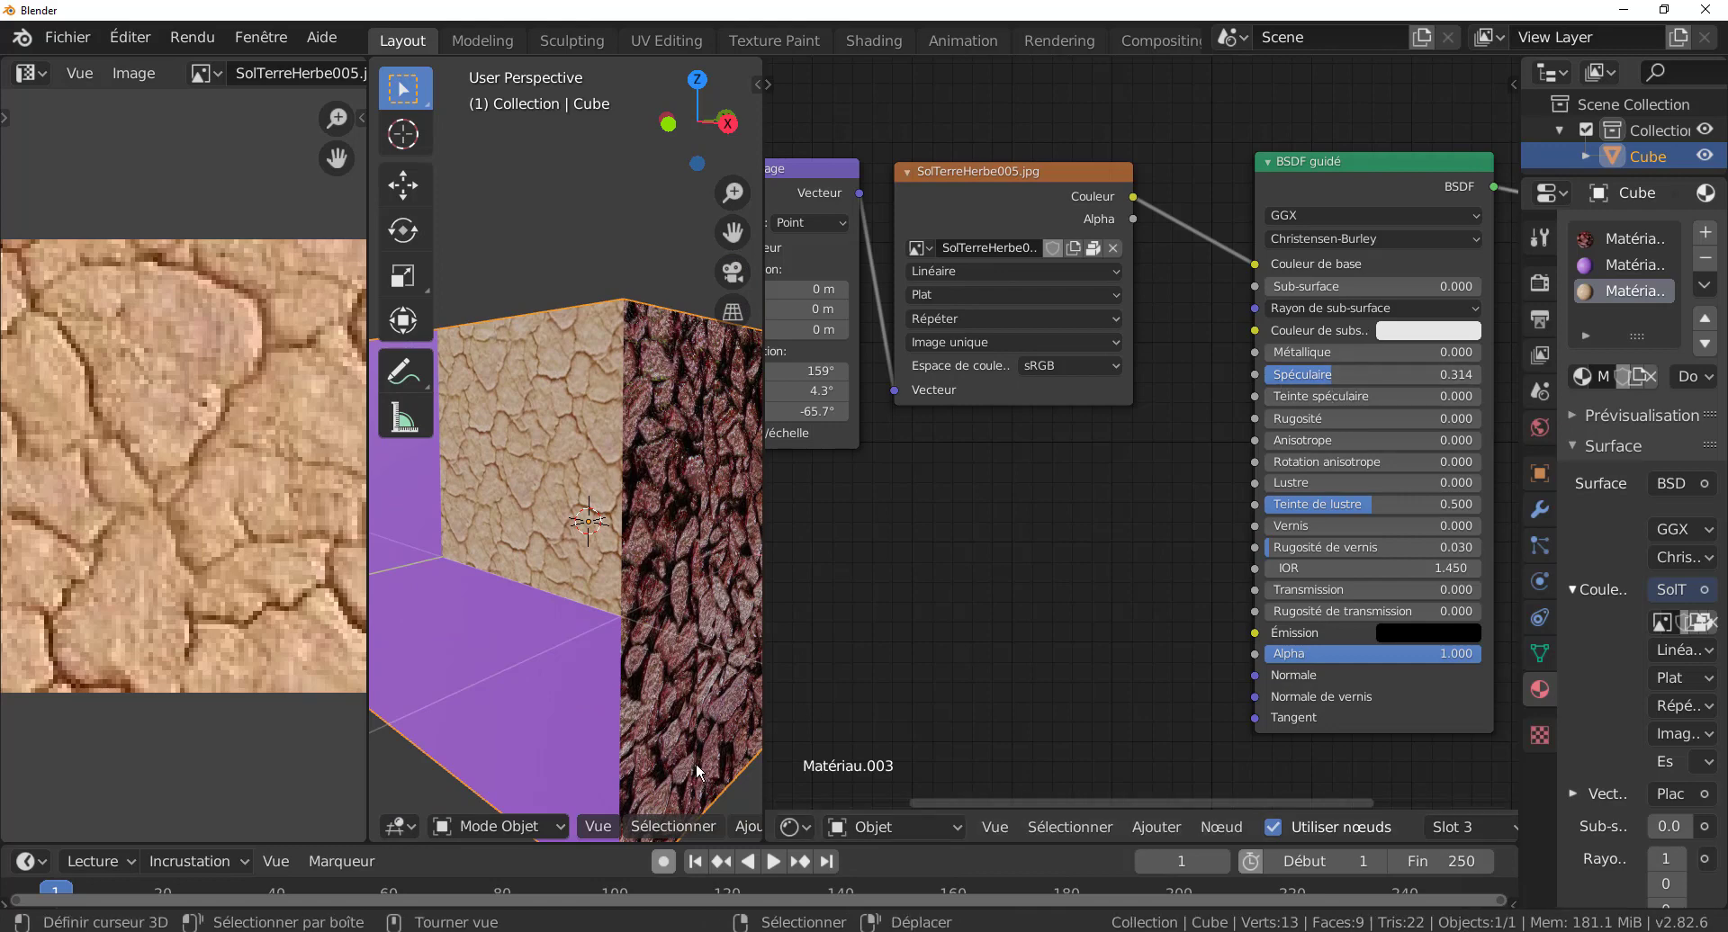
click(617, 829)
click(593, 719)
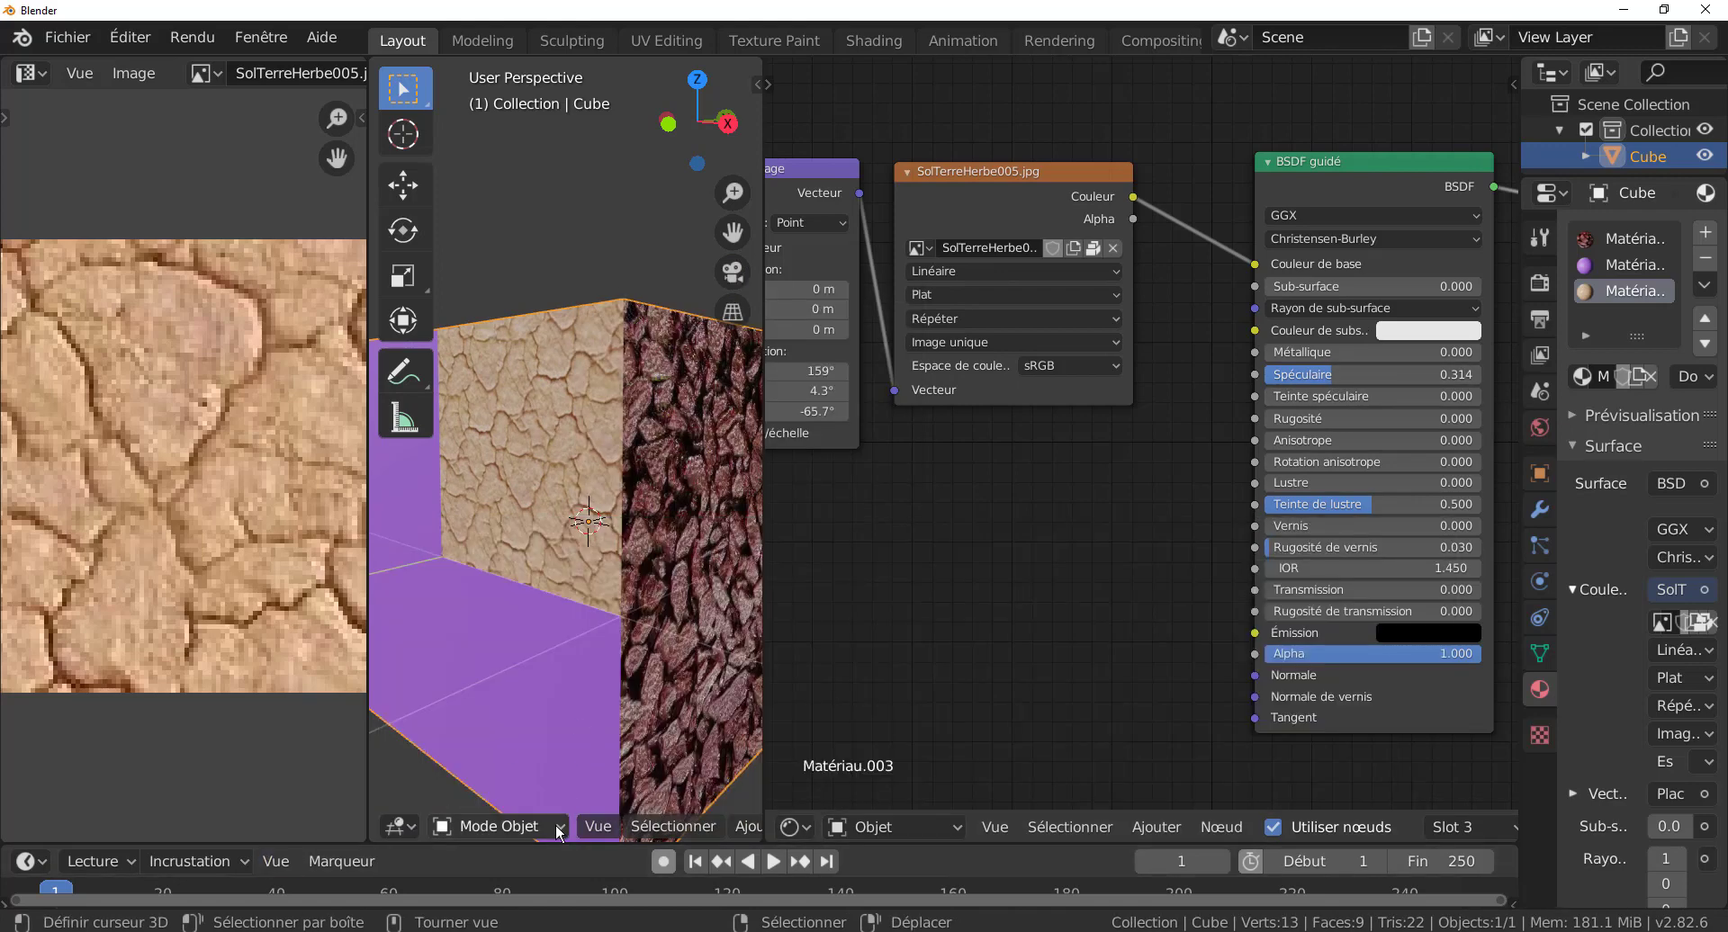
scroll(558, 833, down, 10)
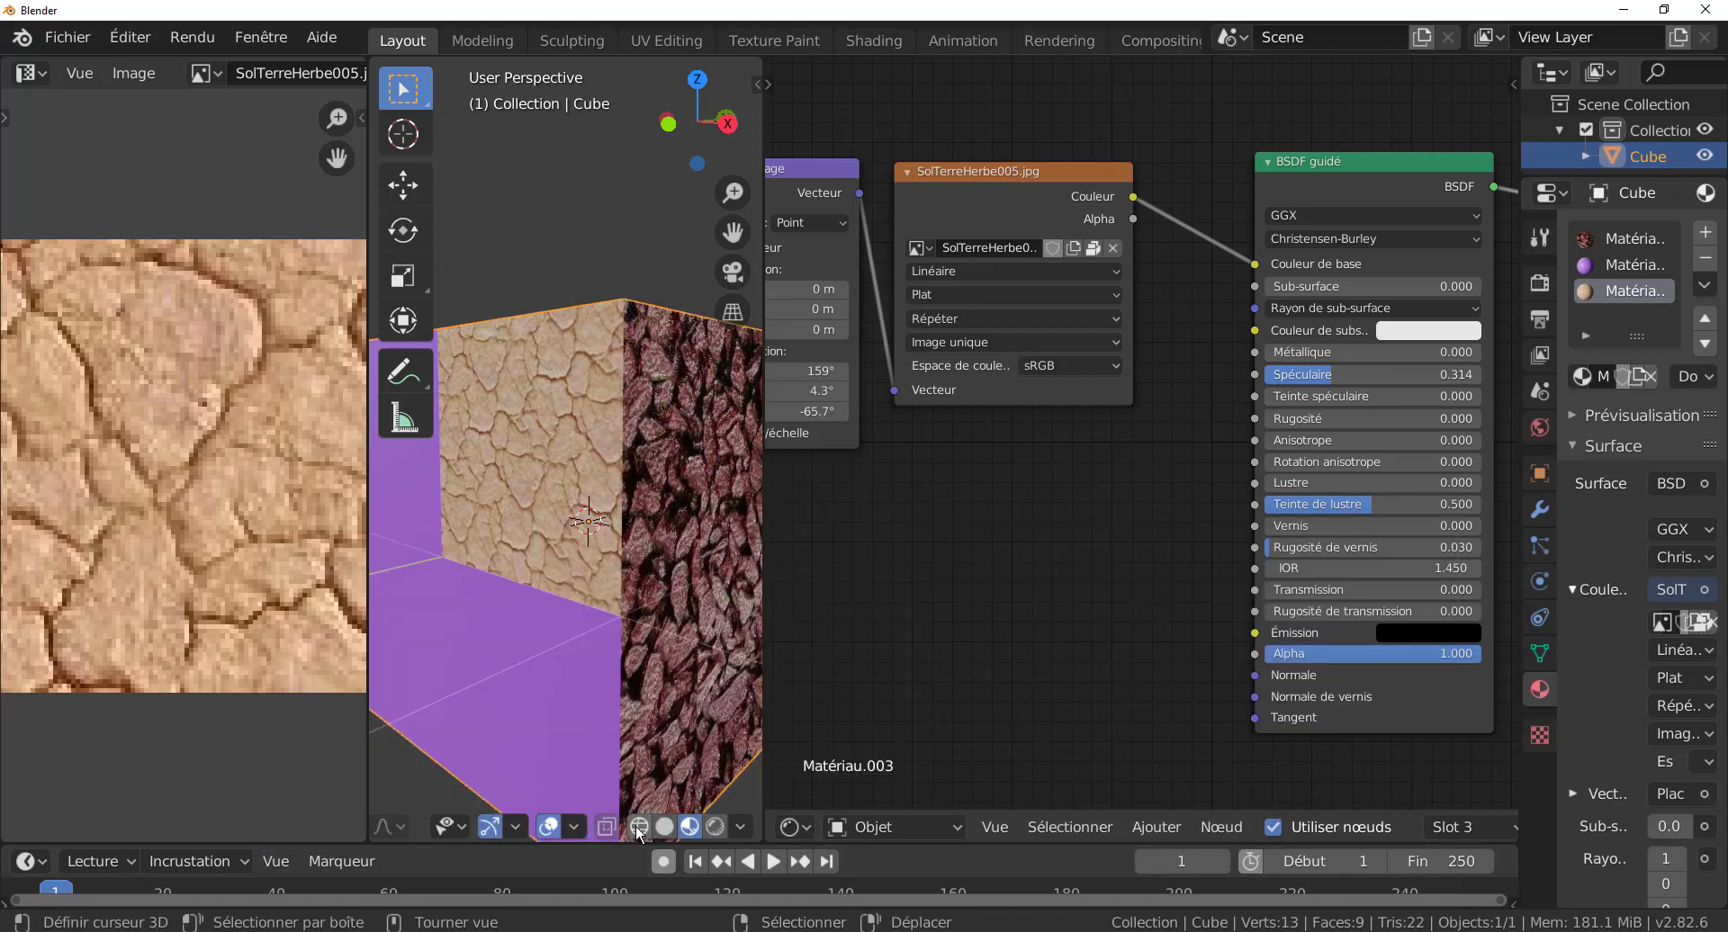
click(719, 826)
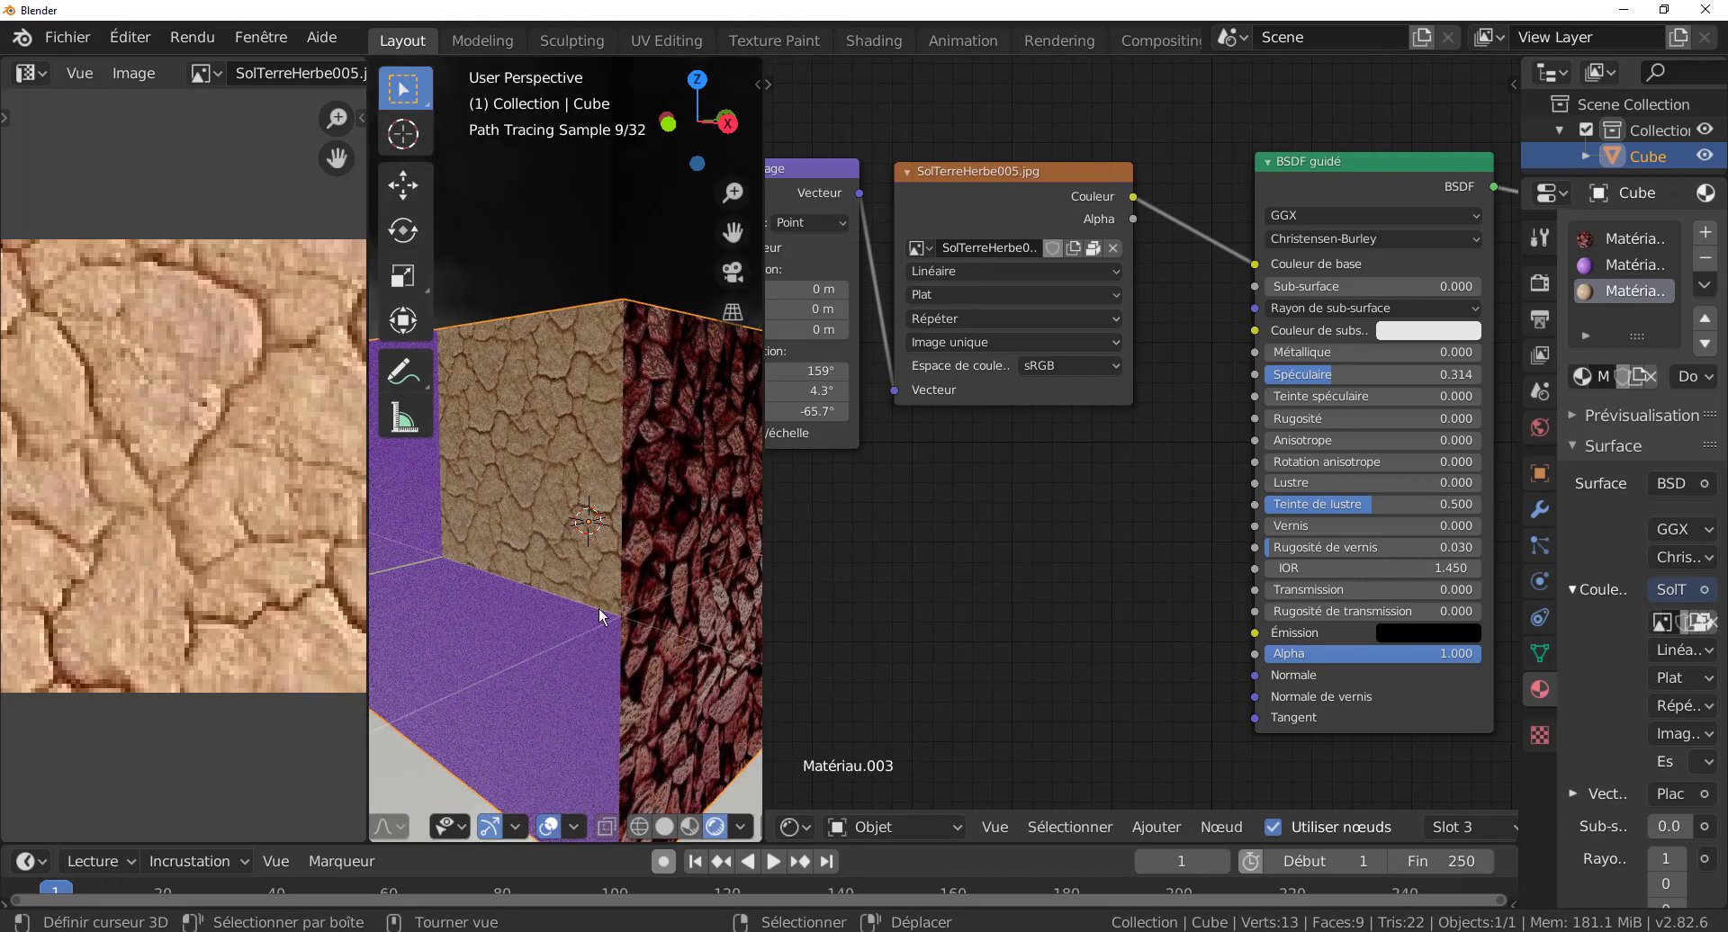
scroll(601, 616, up, 3)
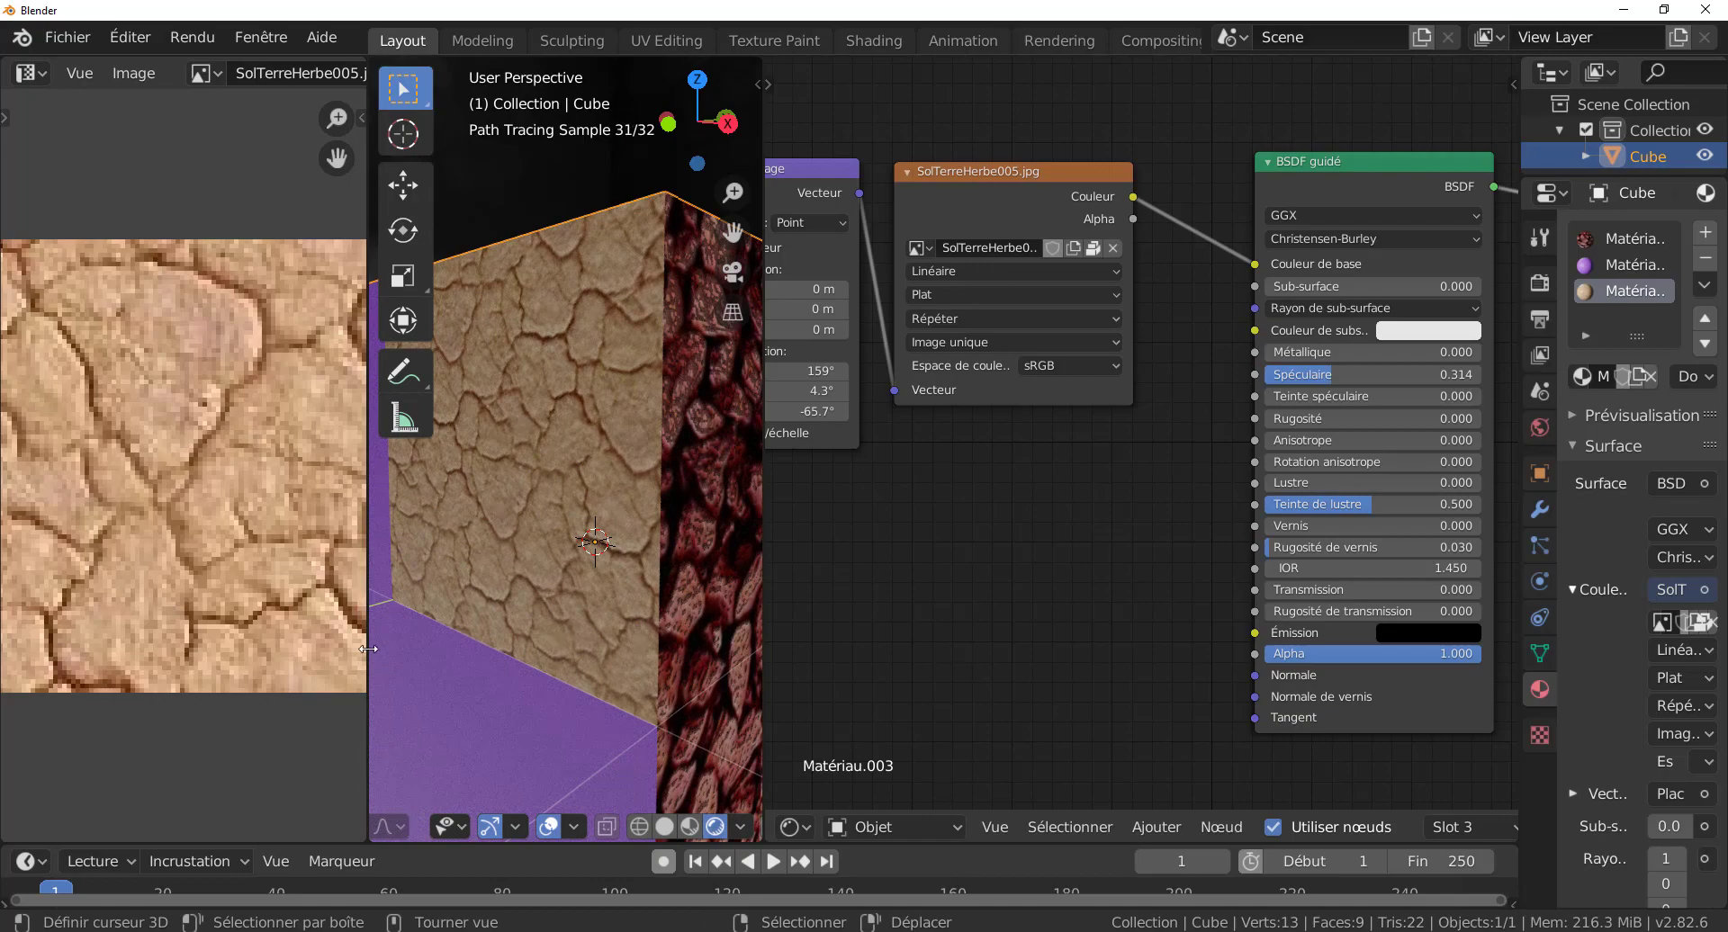
- Widen the 3D view at the image editor's expense so that the cube fits better in the rendered preview
drag(368, 649, 181, 648)
scroll(521, 617, down, 3)
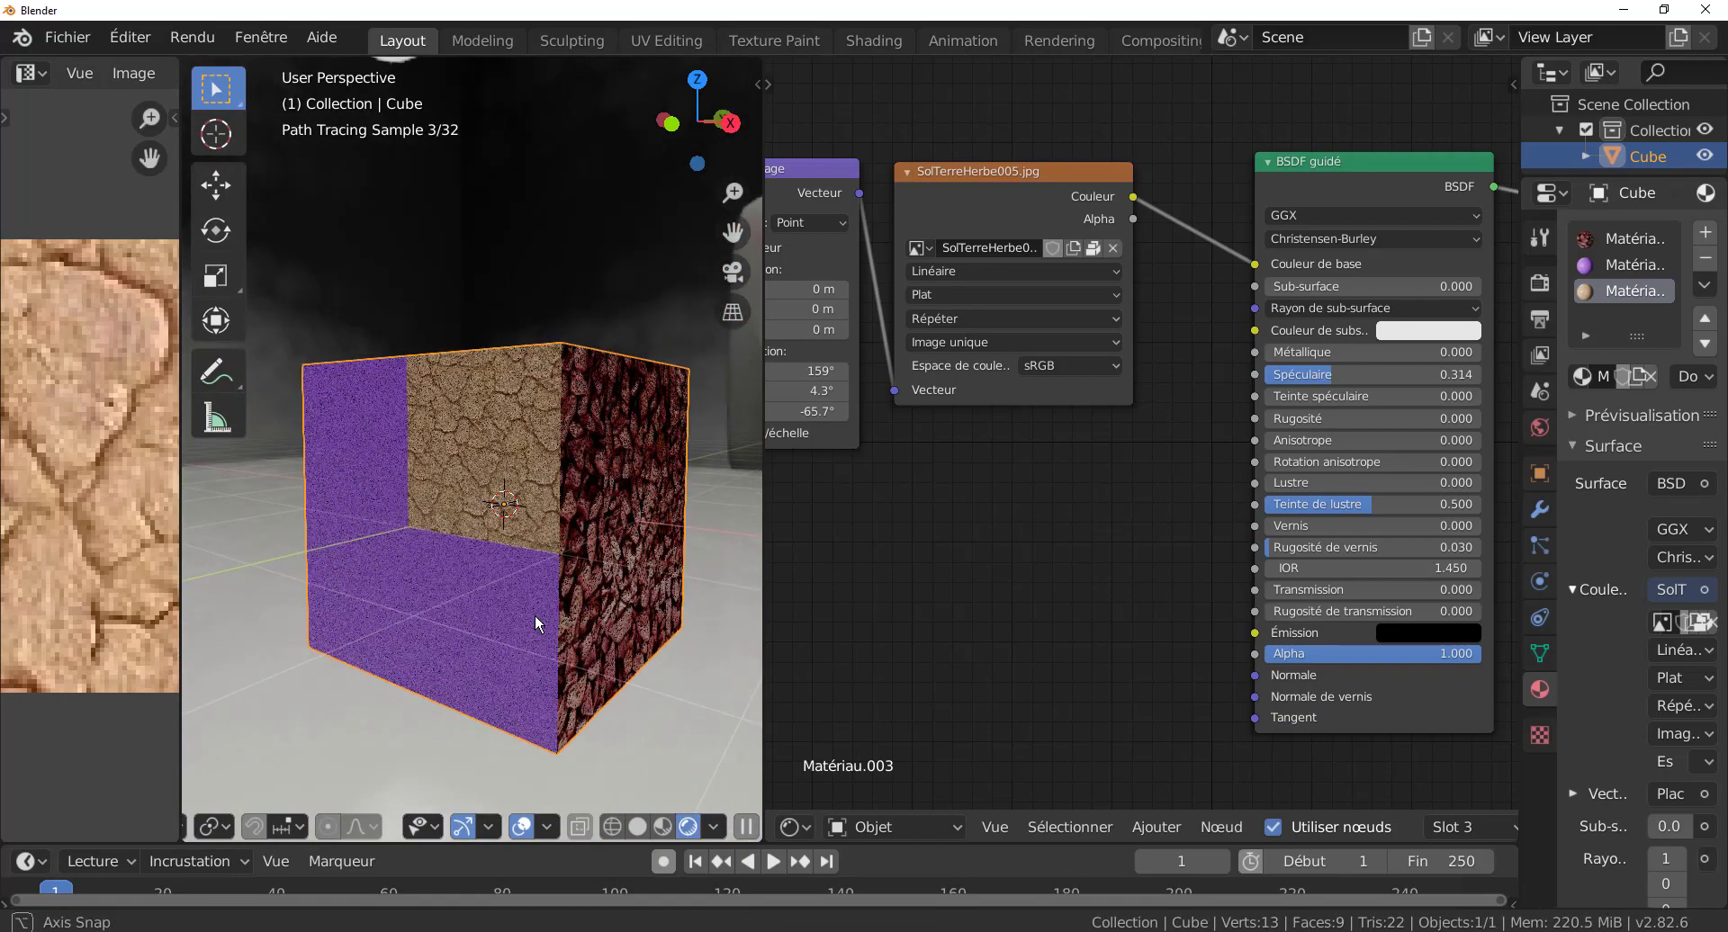
scroll(538, 623, up, 2)
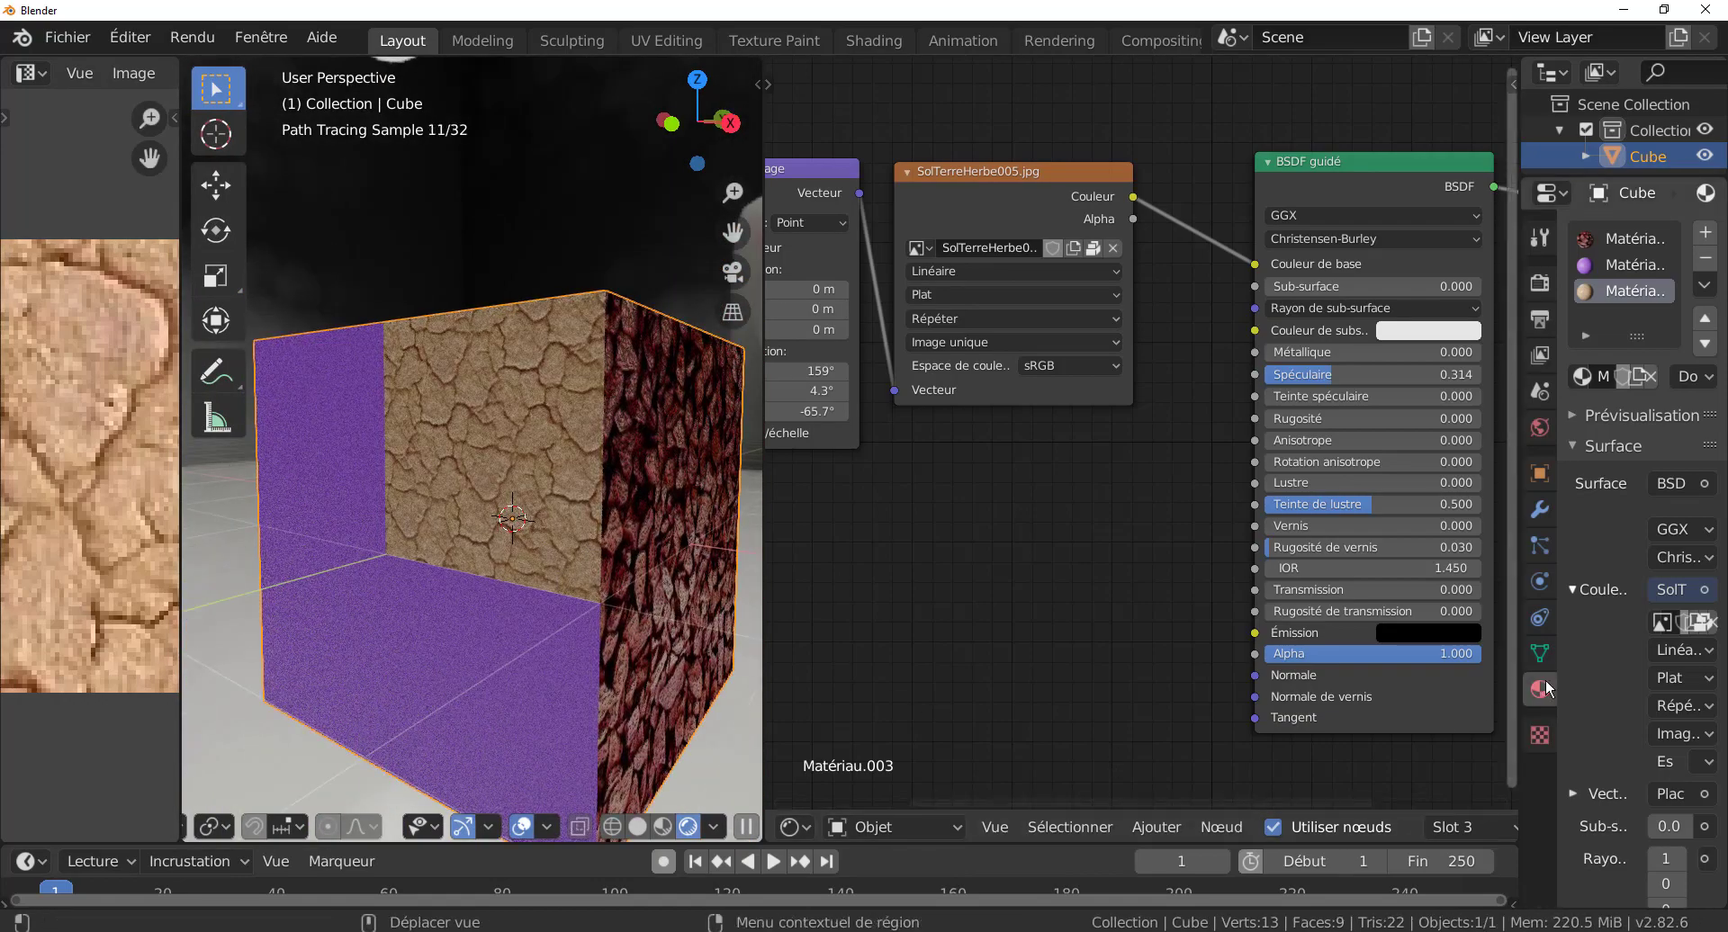
- Widen the properties area, set the World background's Force to 3.100, and give the 3D view more width
click(1540, 428)
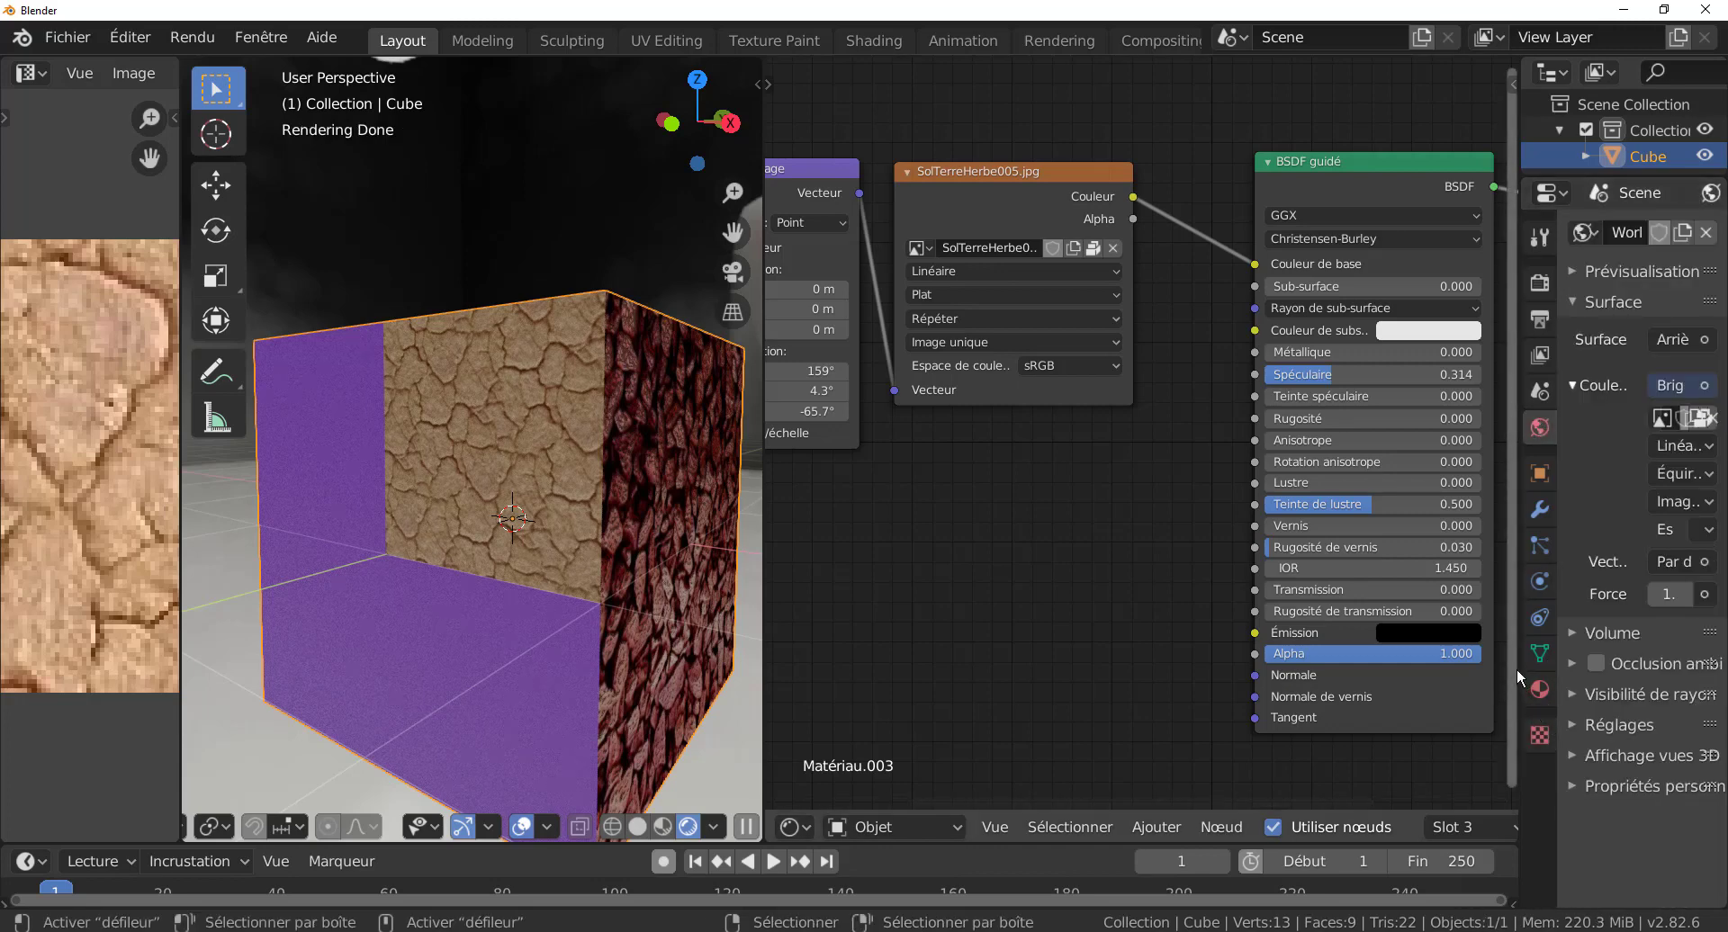
drag(1519, 663, 1309, 648)
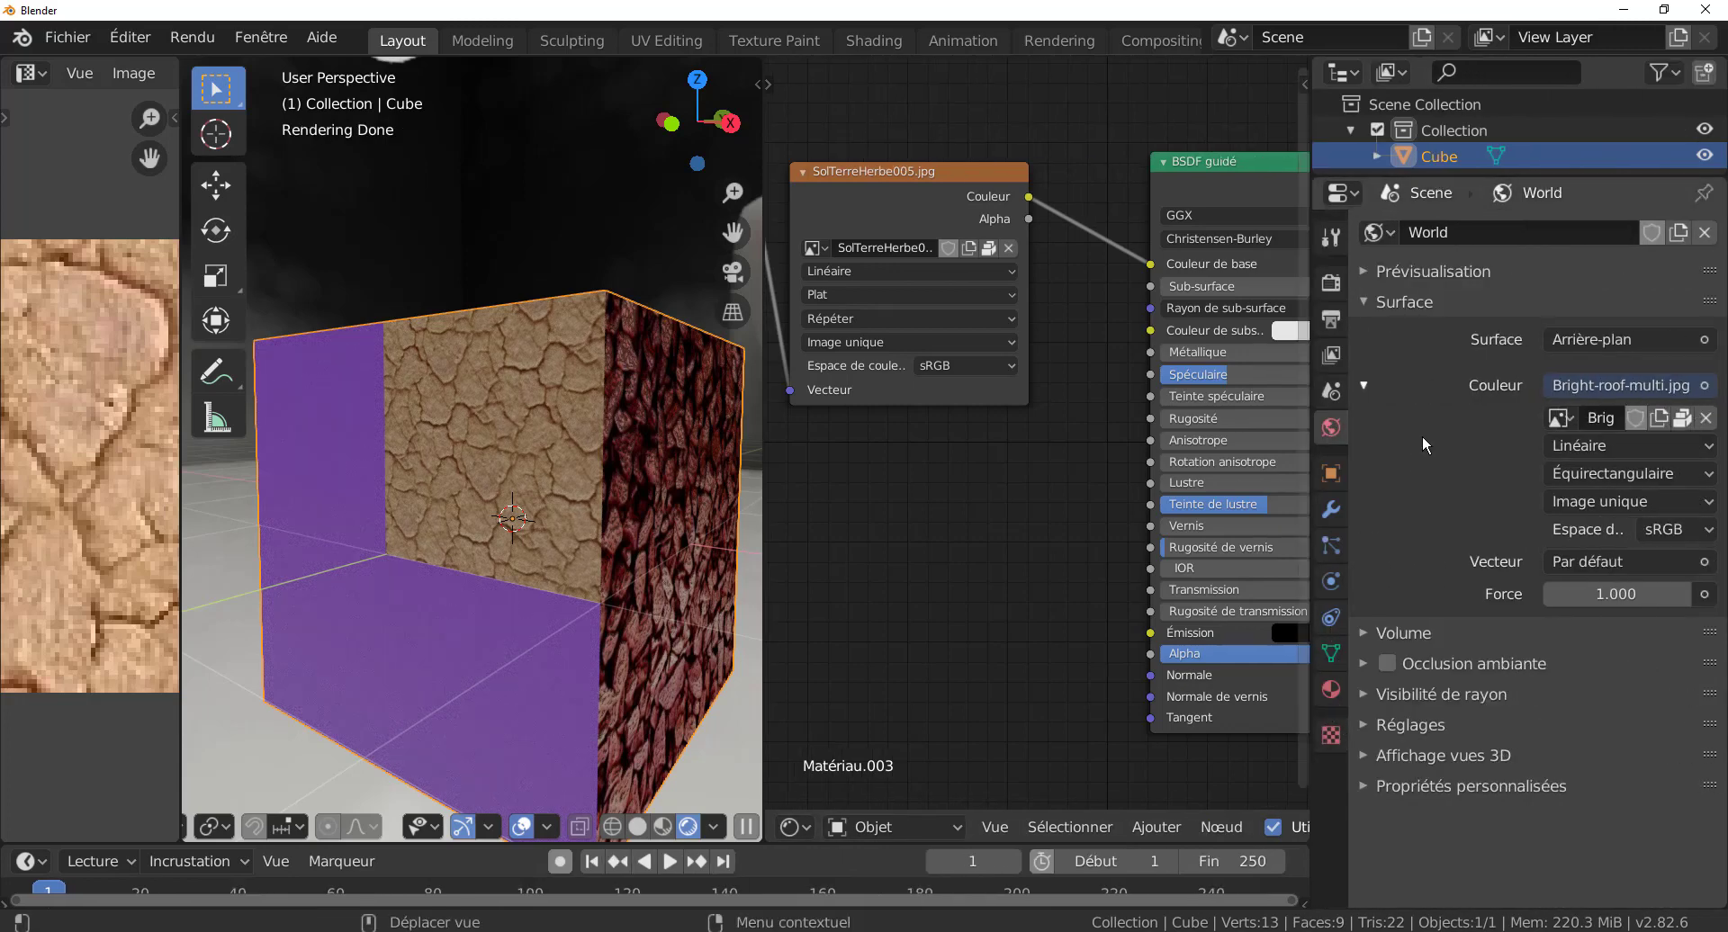
drag(1599, 594, 1656, 594)
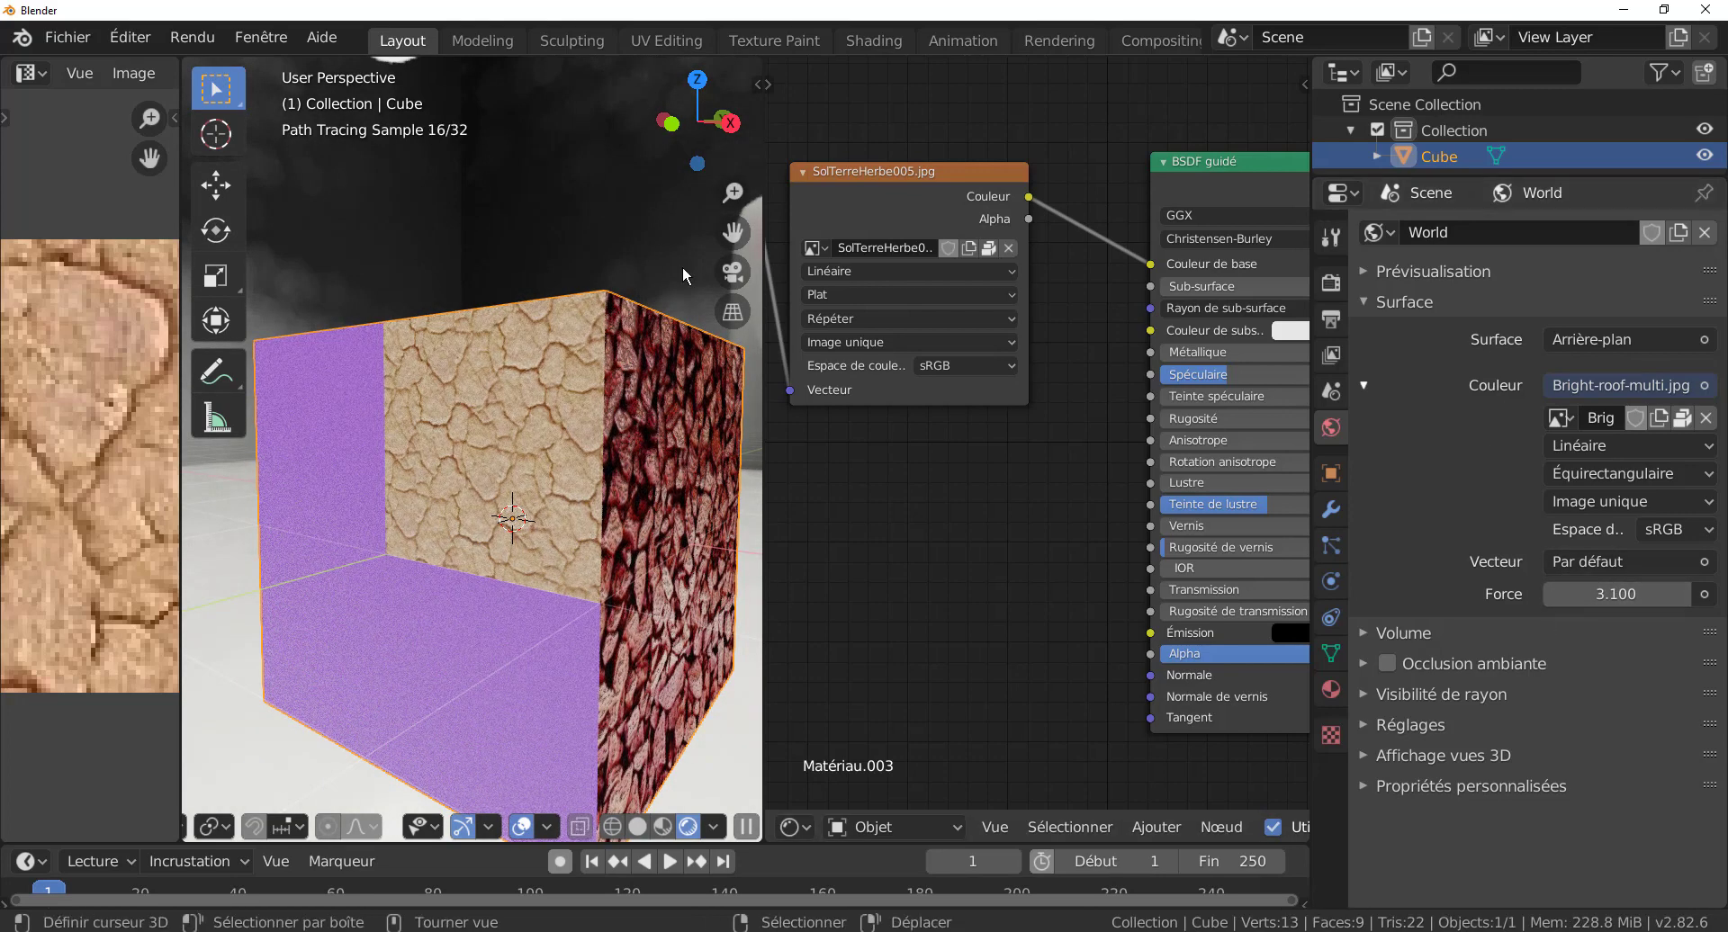
drag(763, 471, 864, 463)
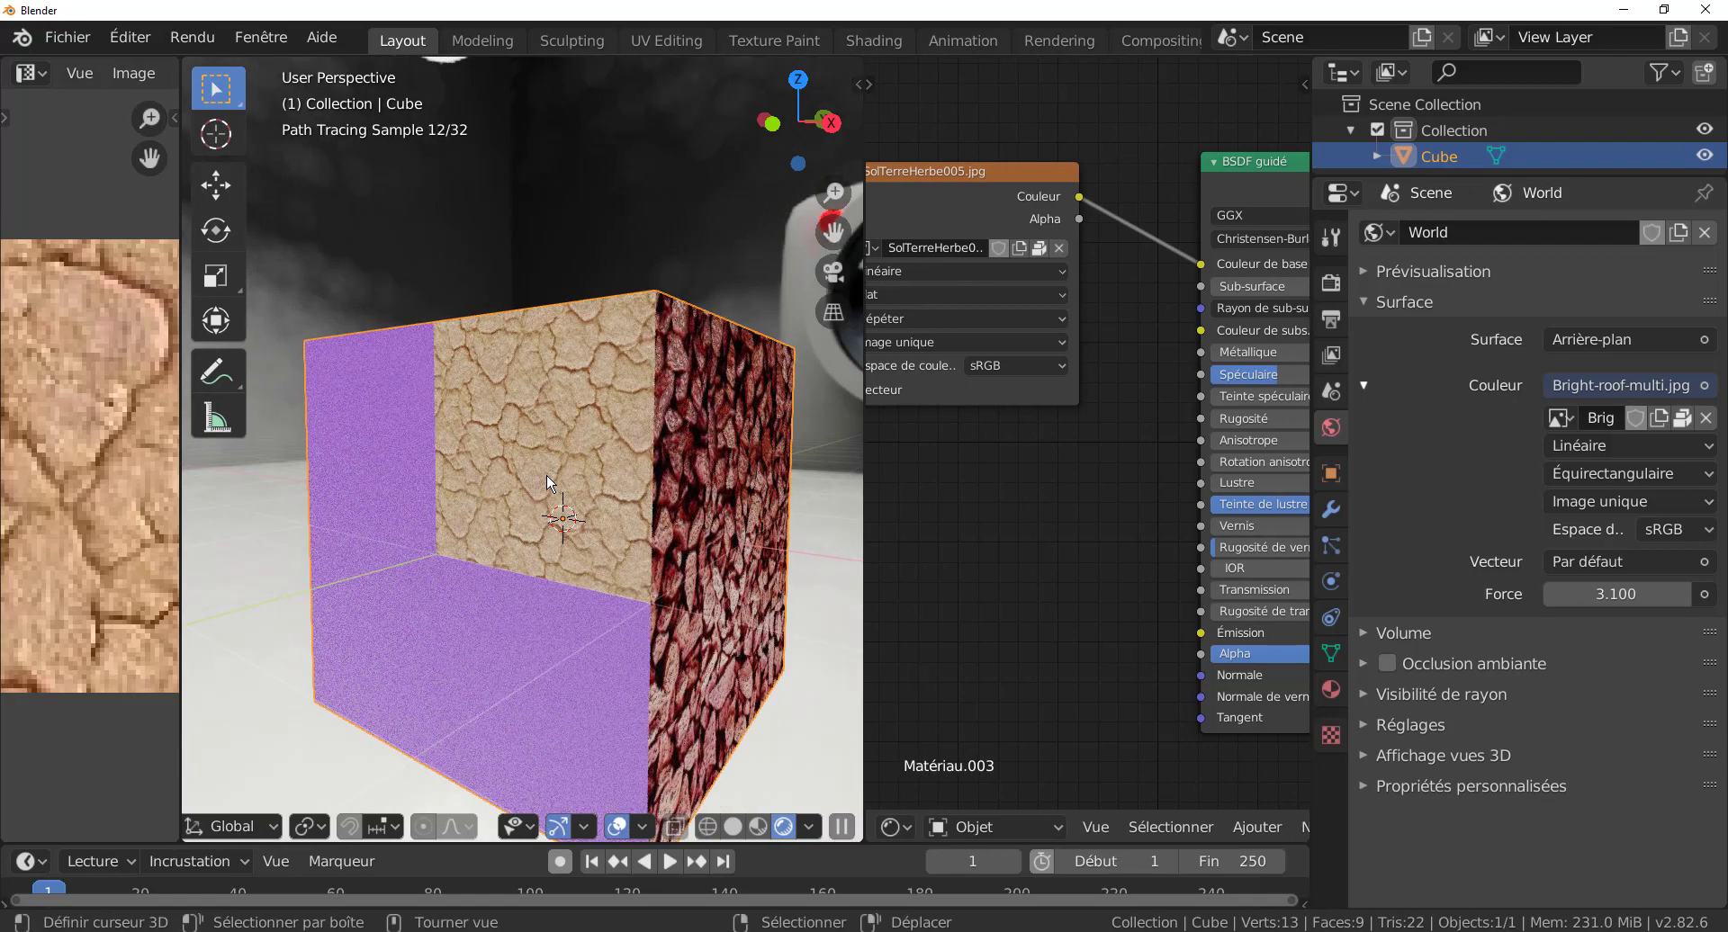
scroll(549, 484, up, 2)
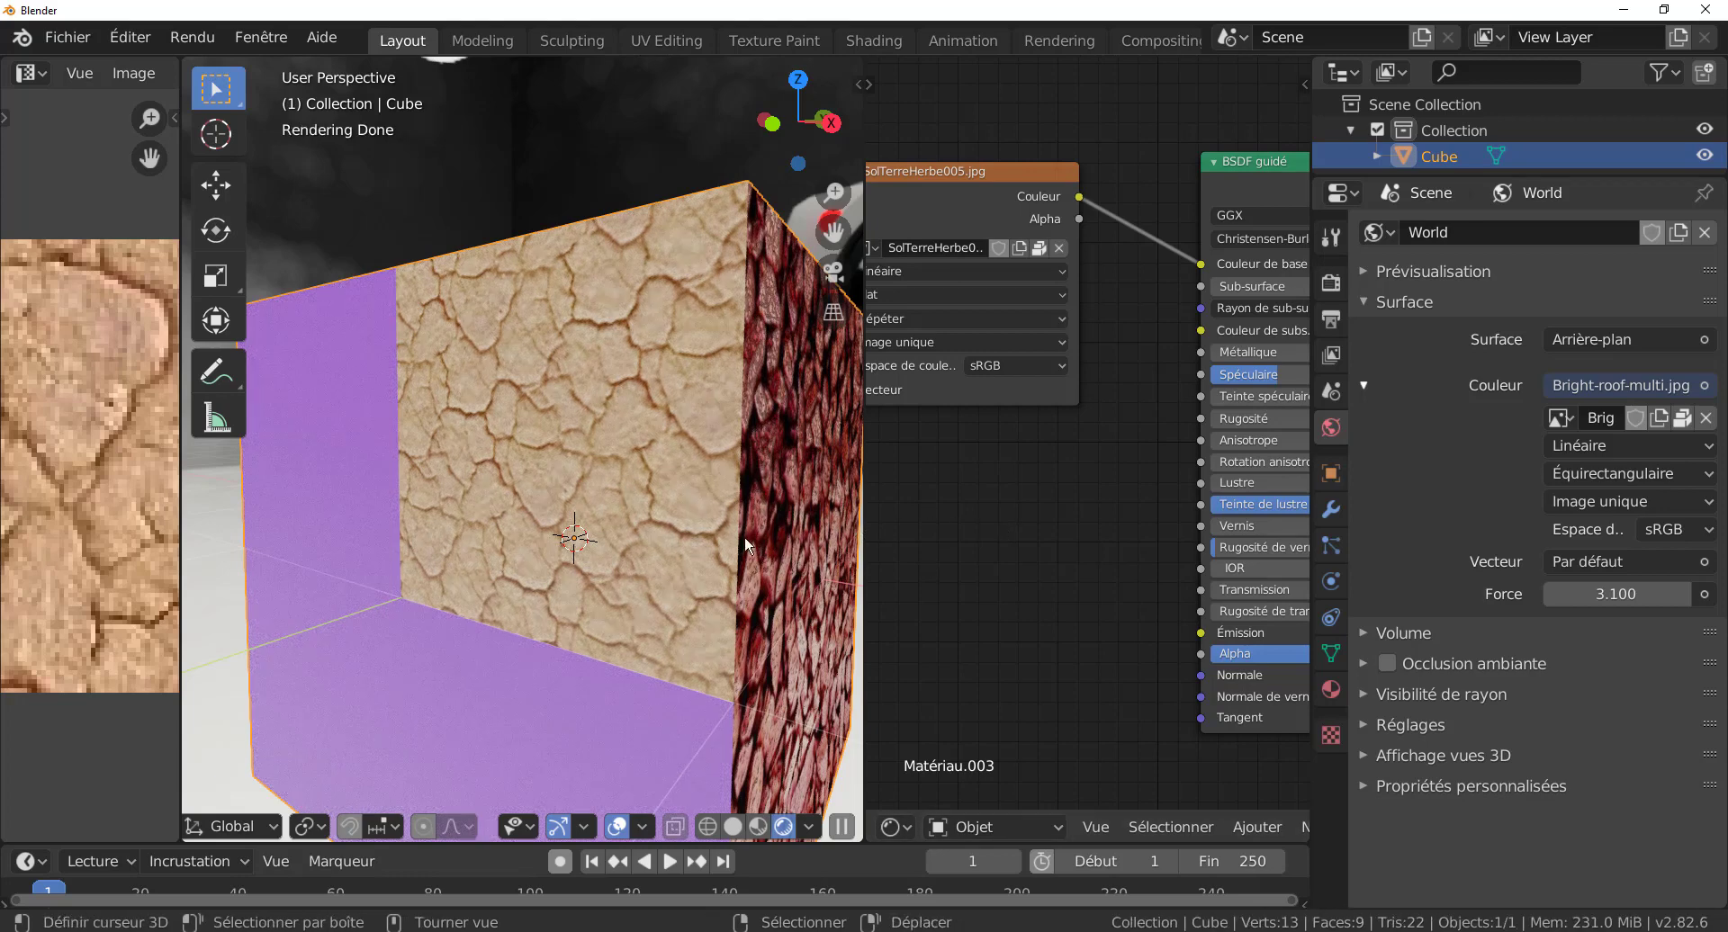
- Try a Métallique value of 0.672 on the BSDF guidé node and inspect the cube's reflections from several angles, including from below
scroll(999, 540, down, 5)
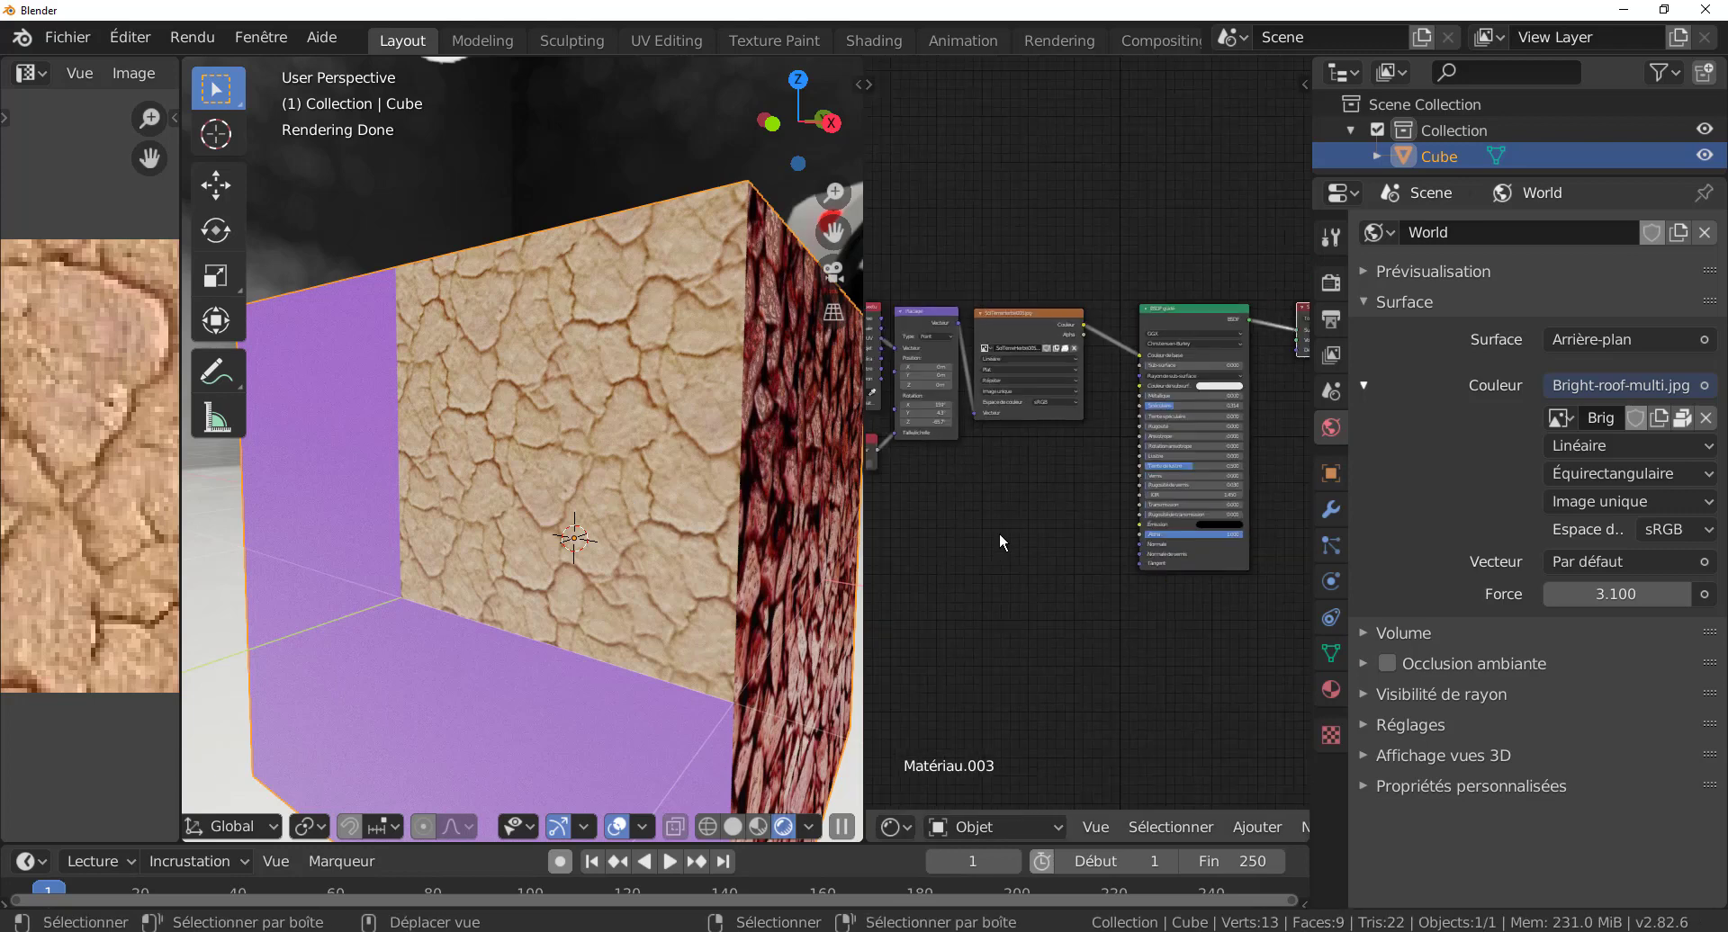
scroll(1001, 532, down, 2)
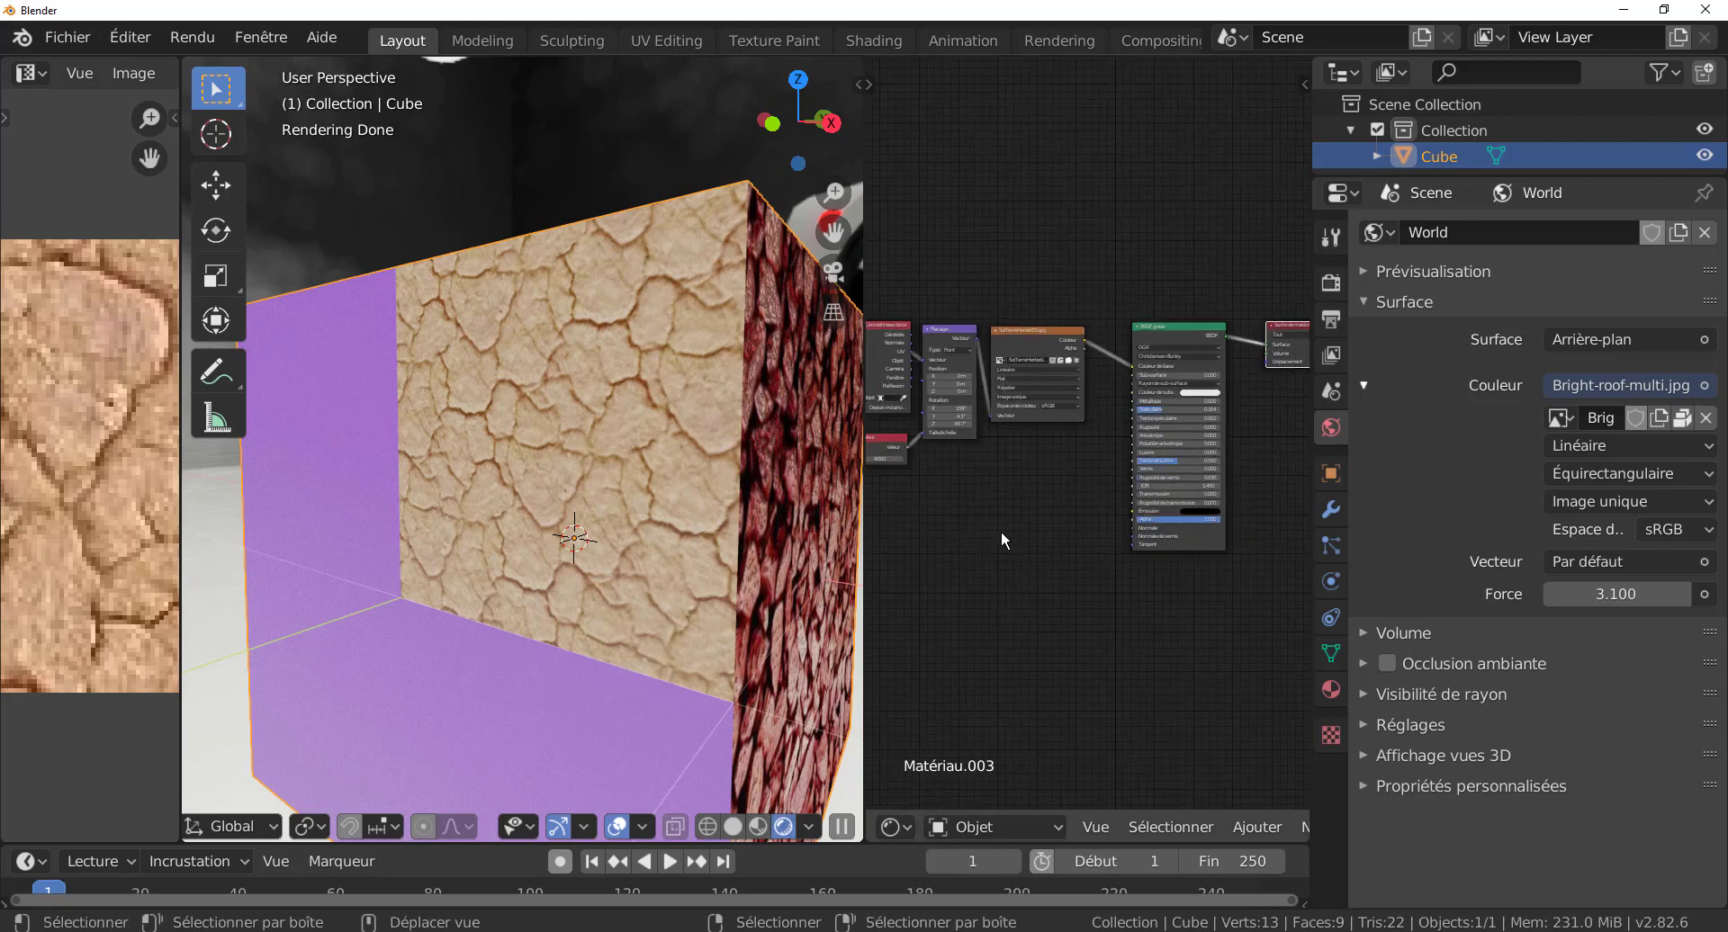
mouse_move(1001, 531)
ctrl+middle_down()
mouse_move(1153, 528)
mouse_move(1024, 536)
ctrl+middle_up()
scroll(1019, 524, up, 2)
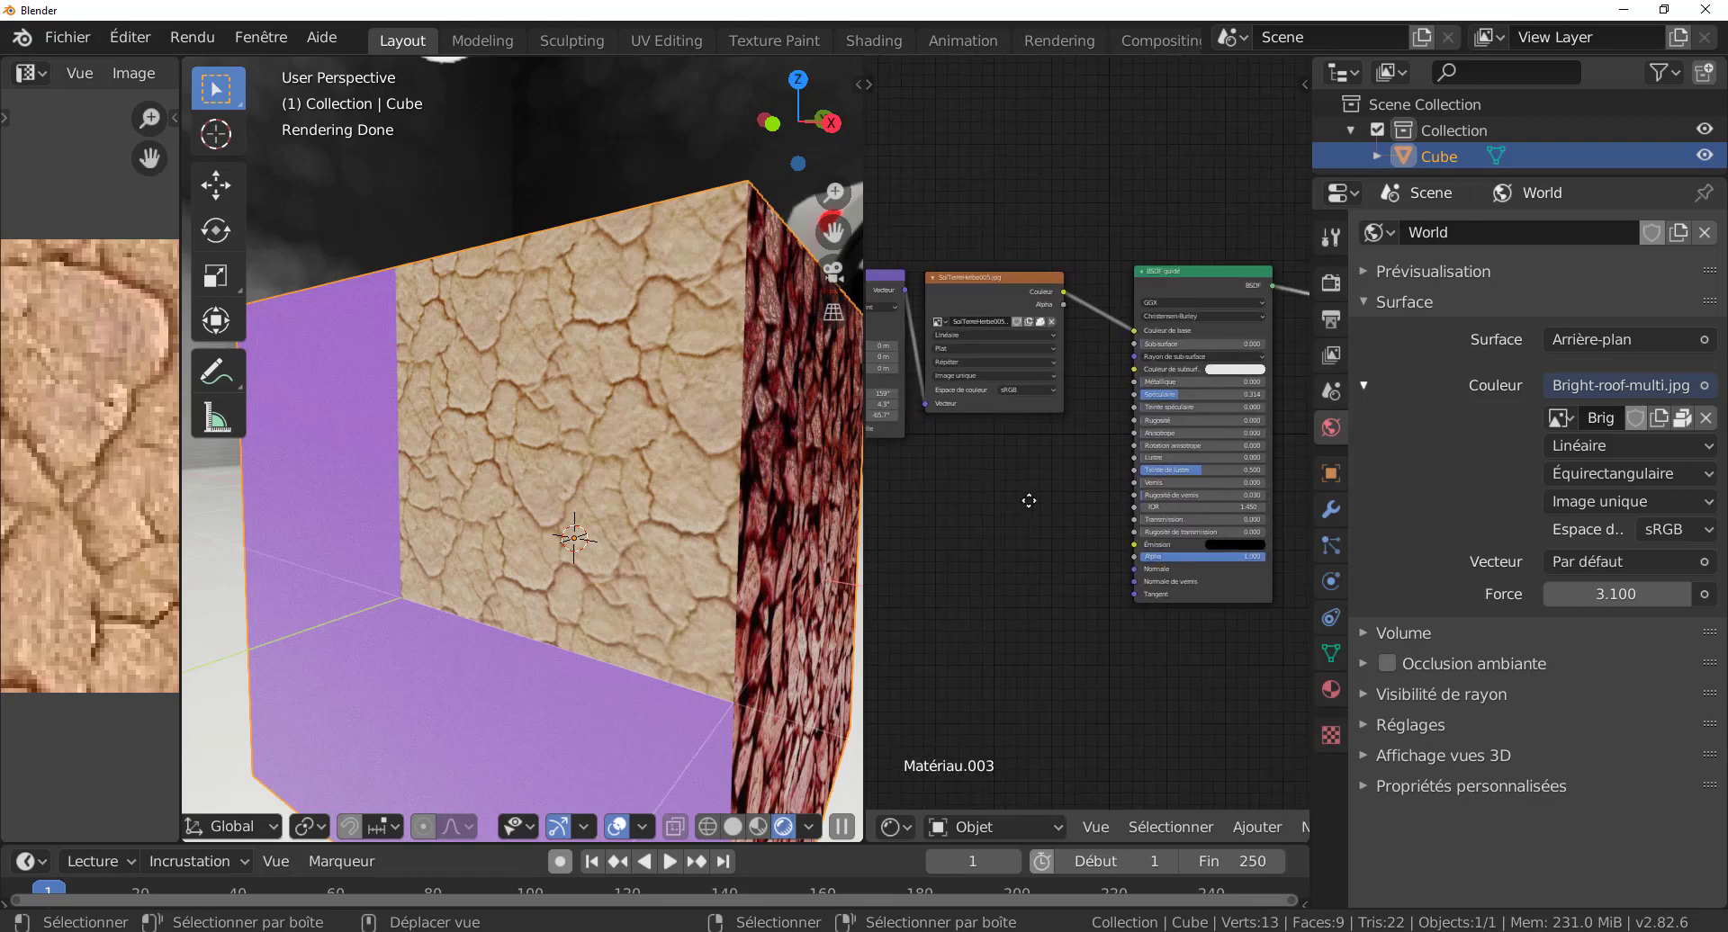
middle_drag(625, 554, 613, 562)
scroll(1092, 428, up, 2)
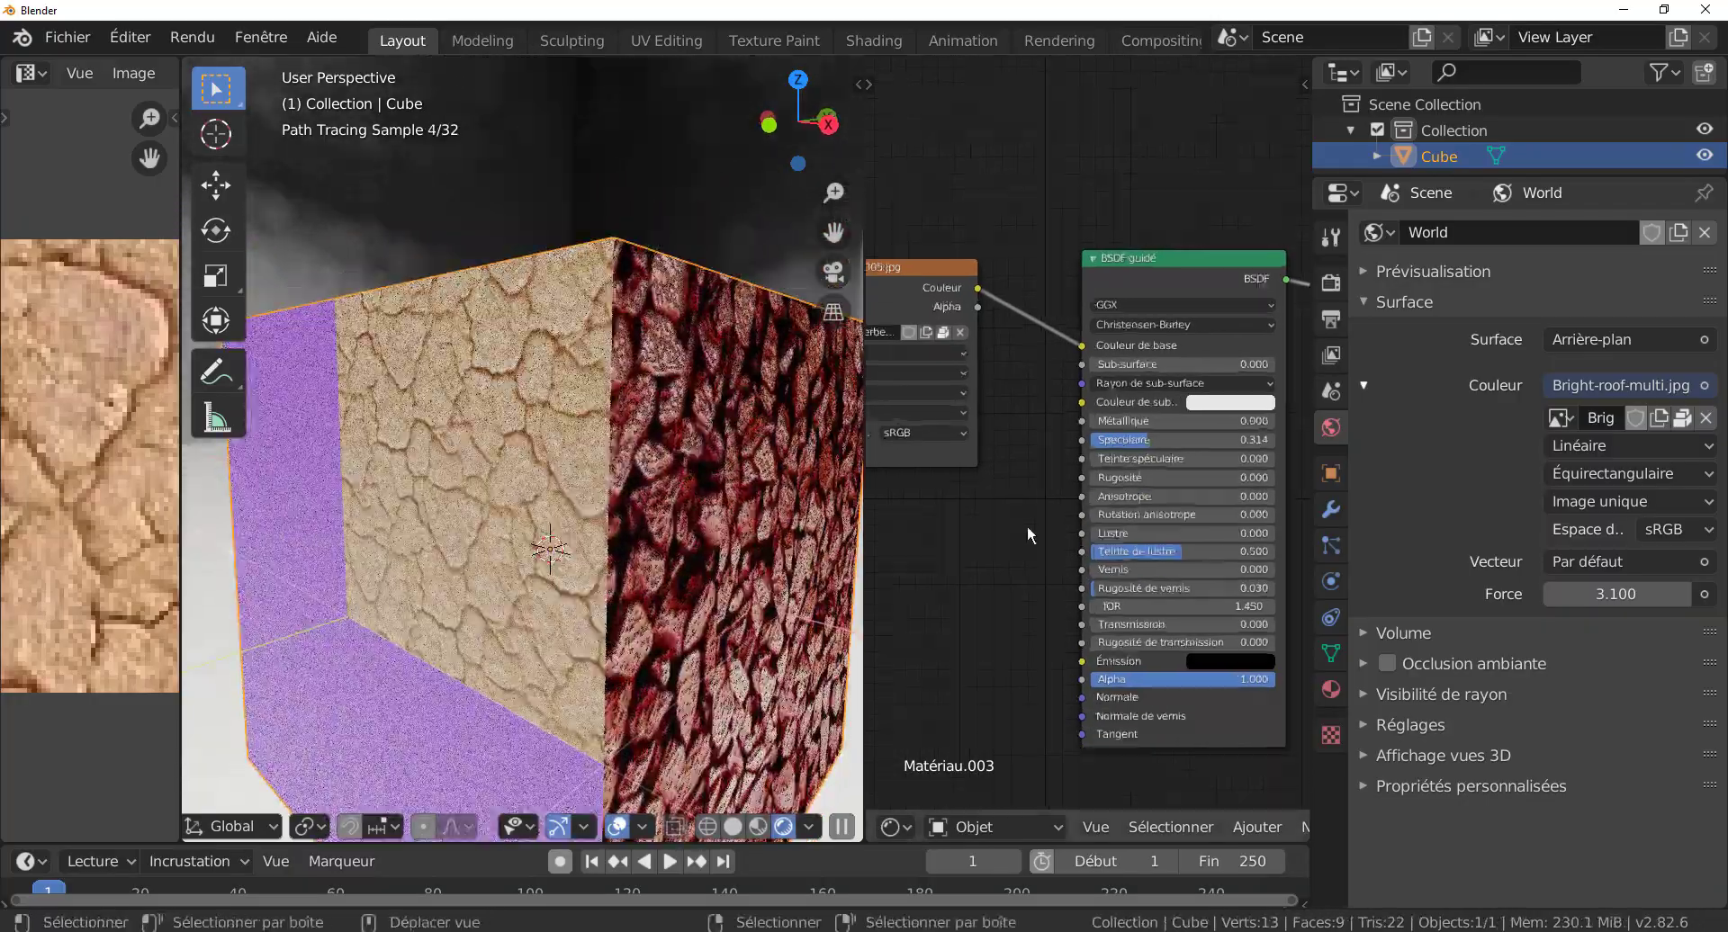
drag(1093, 420, 1209, 427)
mouse_move(684, 531)
middle_down()
mouse_move(702, 503)
mouse_move(693, 548)
mouse_move(718, 509)
middle_up()
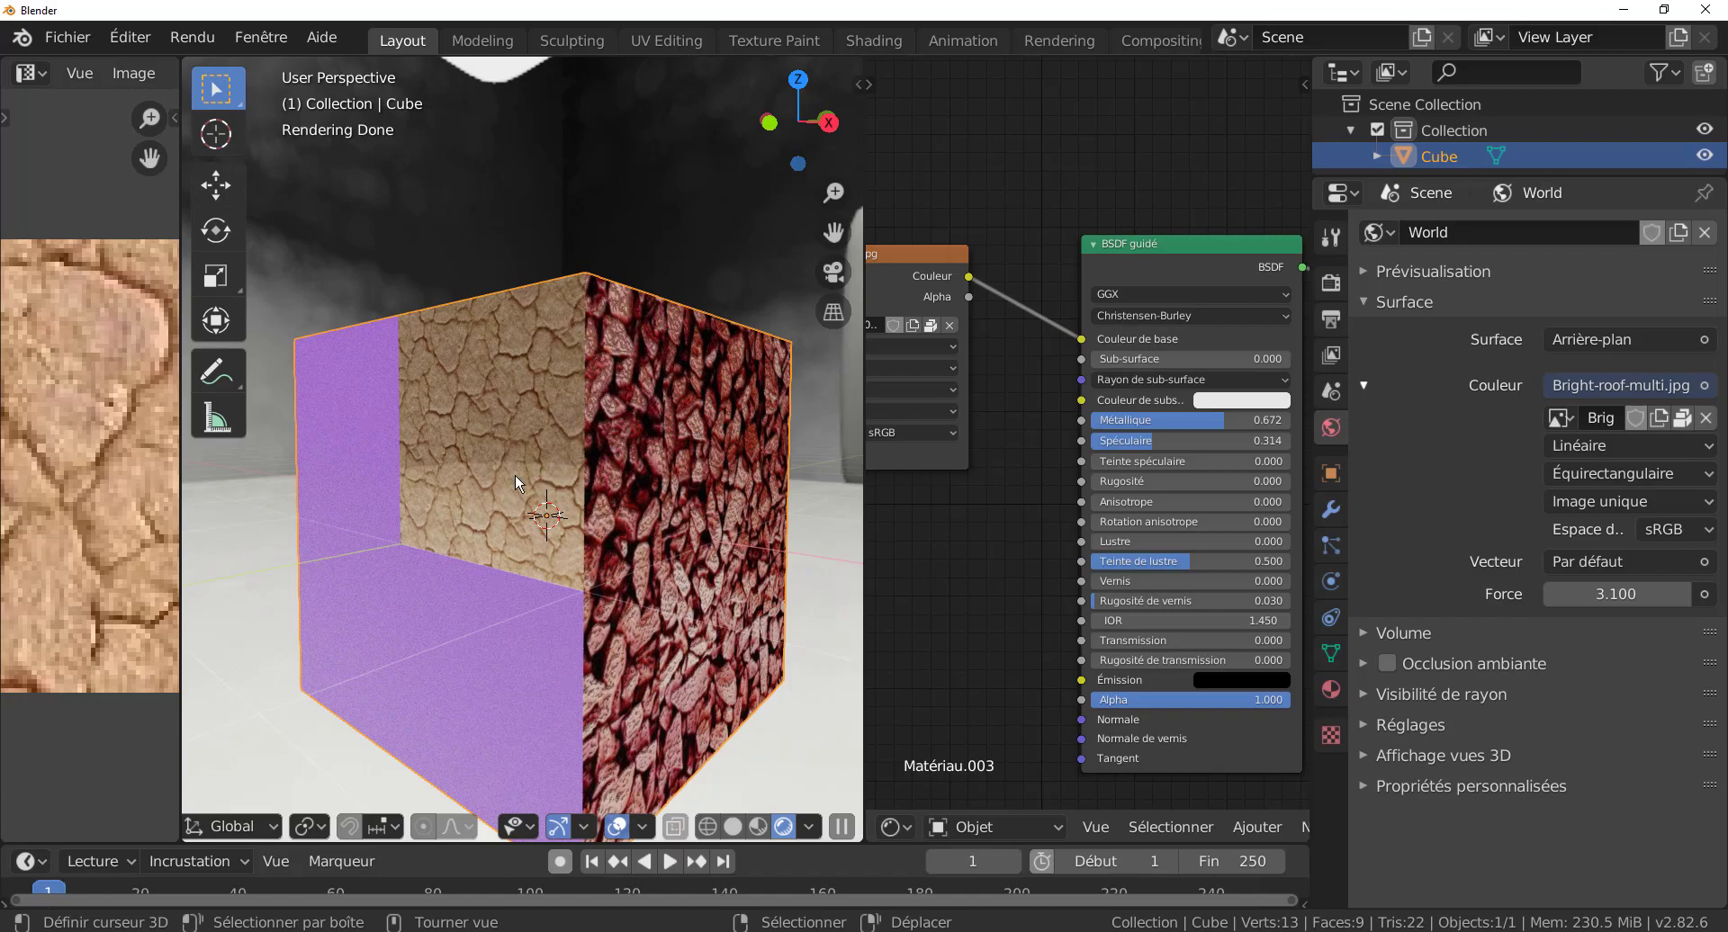
middle_drag(515, 475, 516, 477)
middle_drag(520, 453, 531, 426)
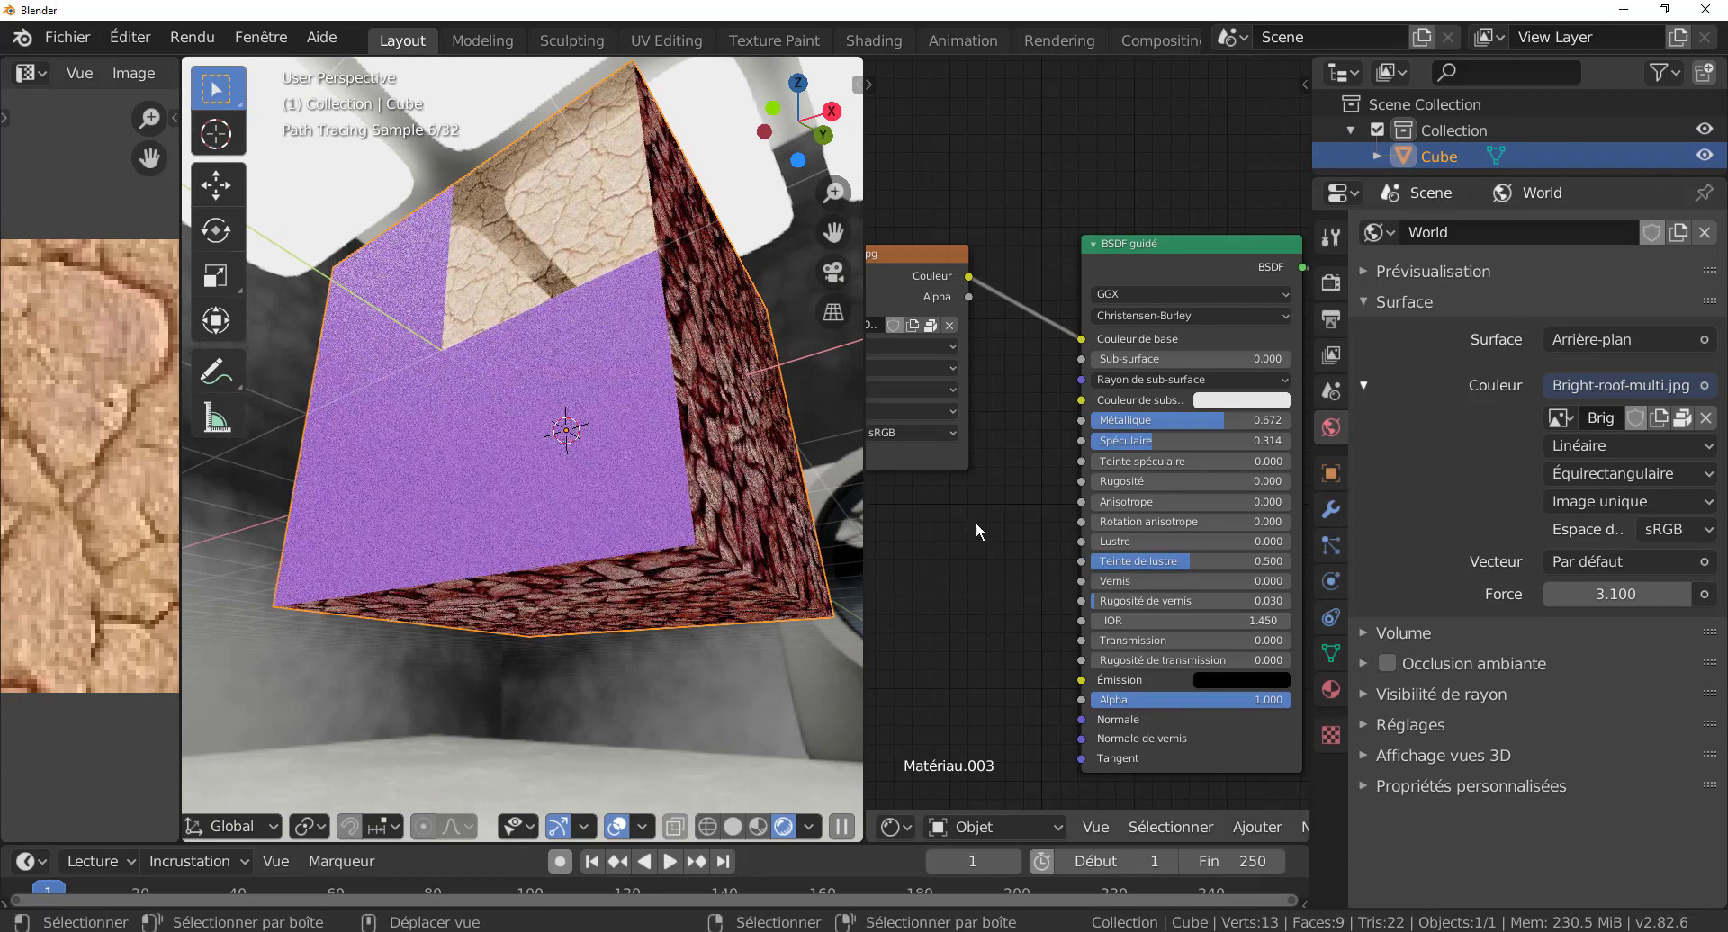
- Set the BSDF guidé node's Métallique to 0.192 and check the effect on the rendered cube
drag(1222, 420, 1129, 420)
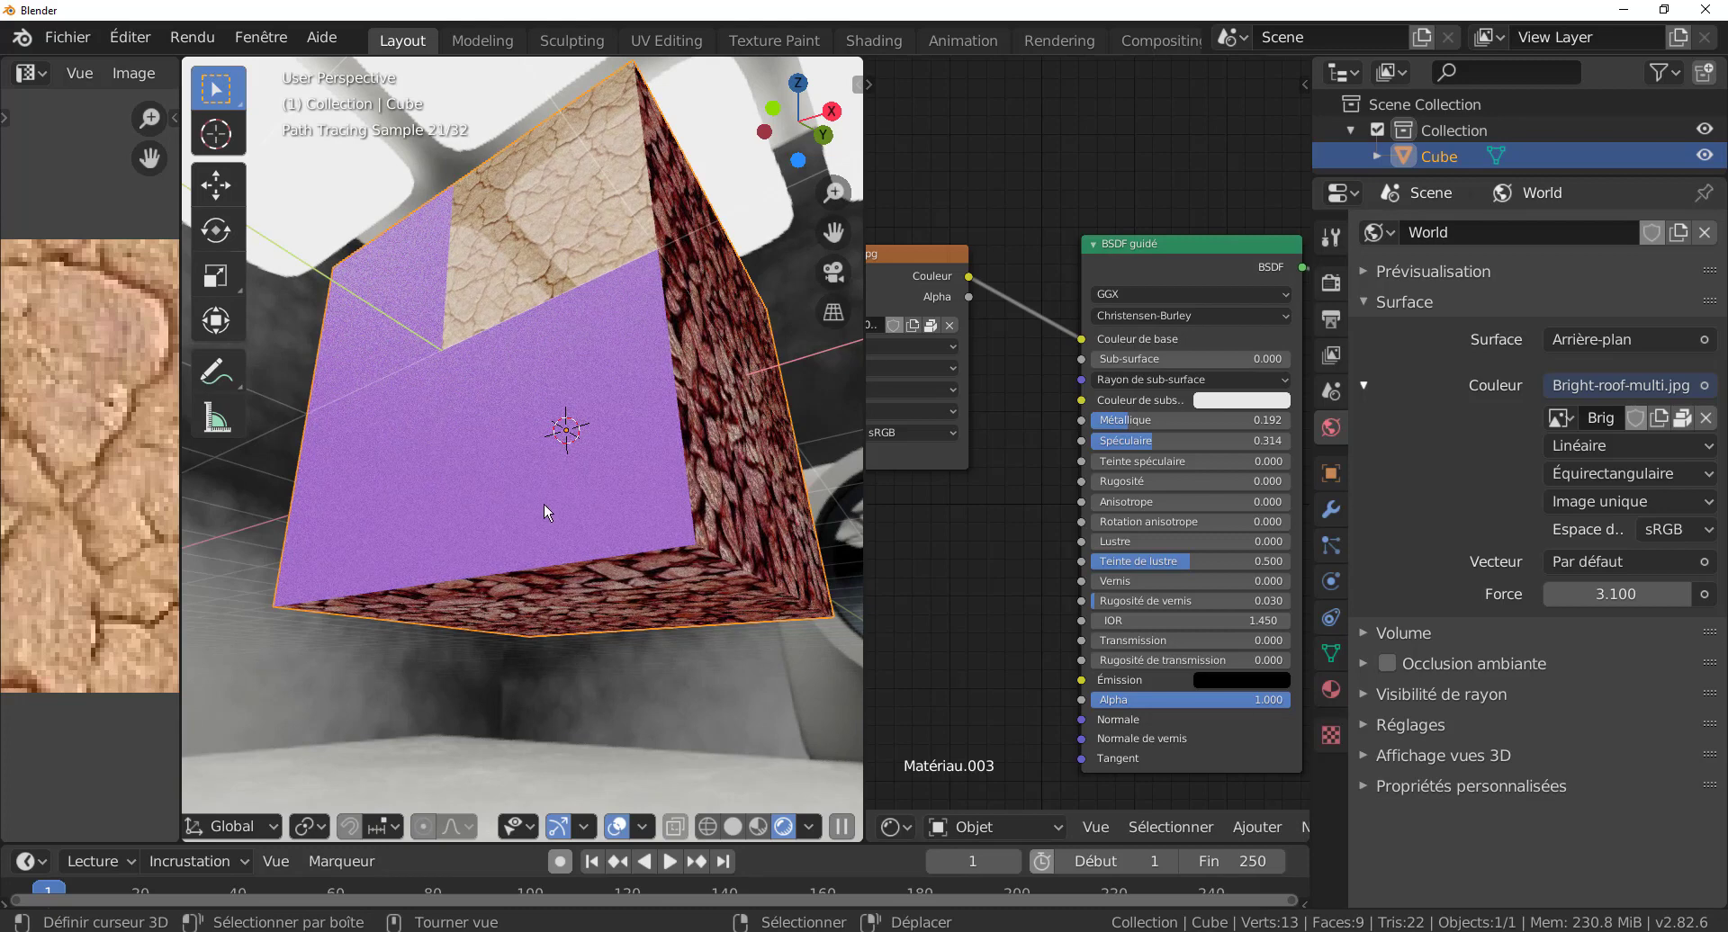
scroll(549, 652, down, 7)
scroll(550, 655, up, 7)
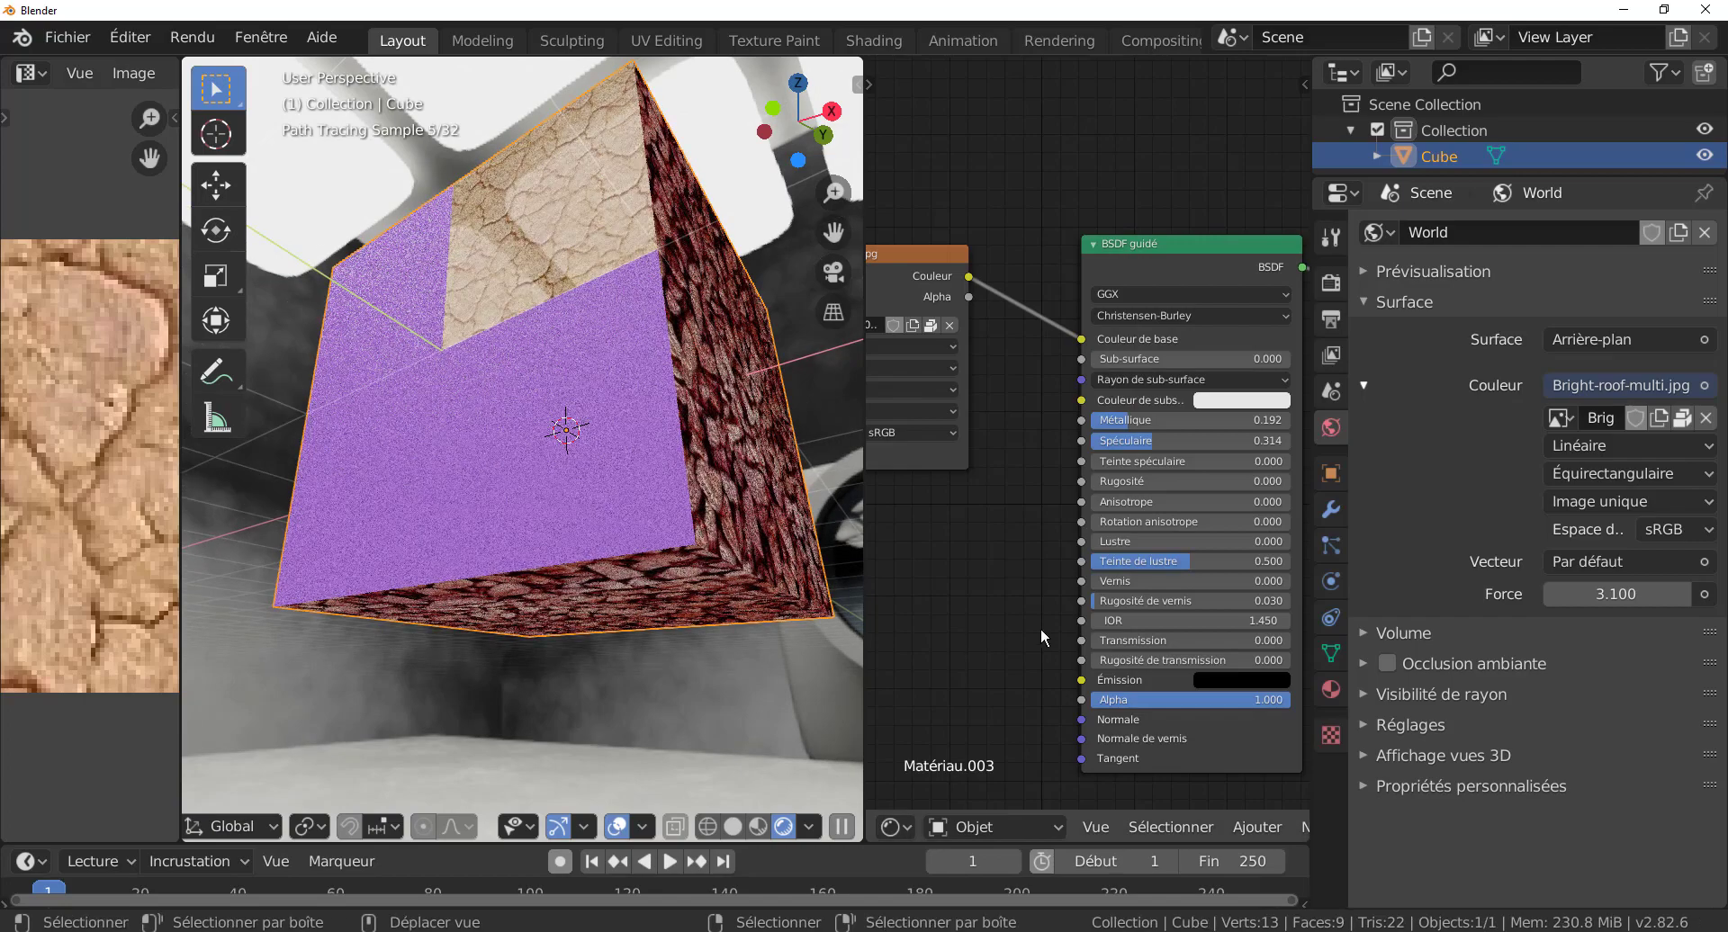
- Set the BSDF guidé node's Teinte de lustre to 0 and reduce its Spéculaire
drag(1184, 562, 1116, 562)
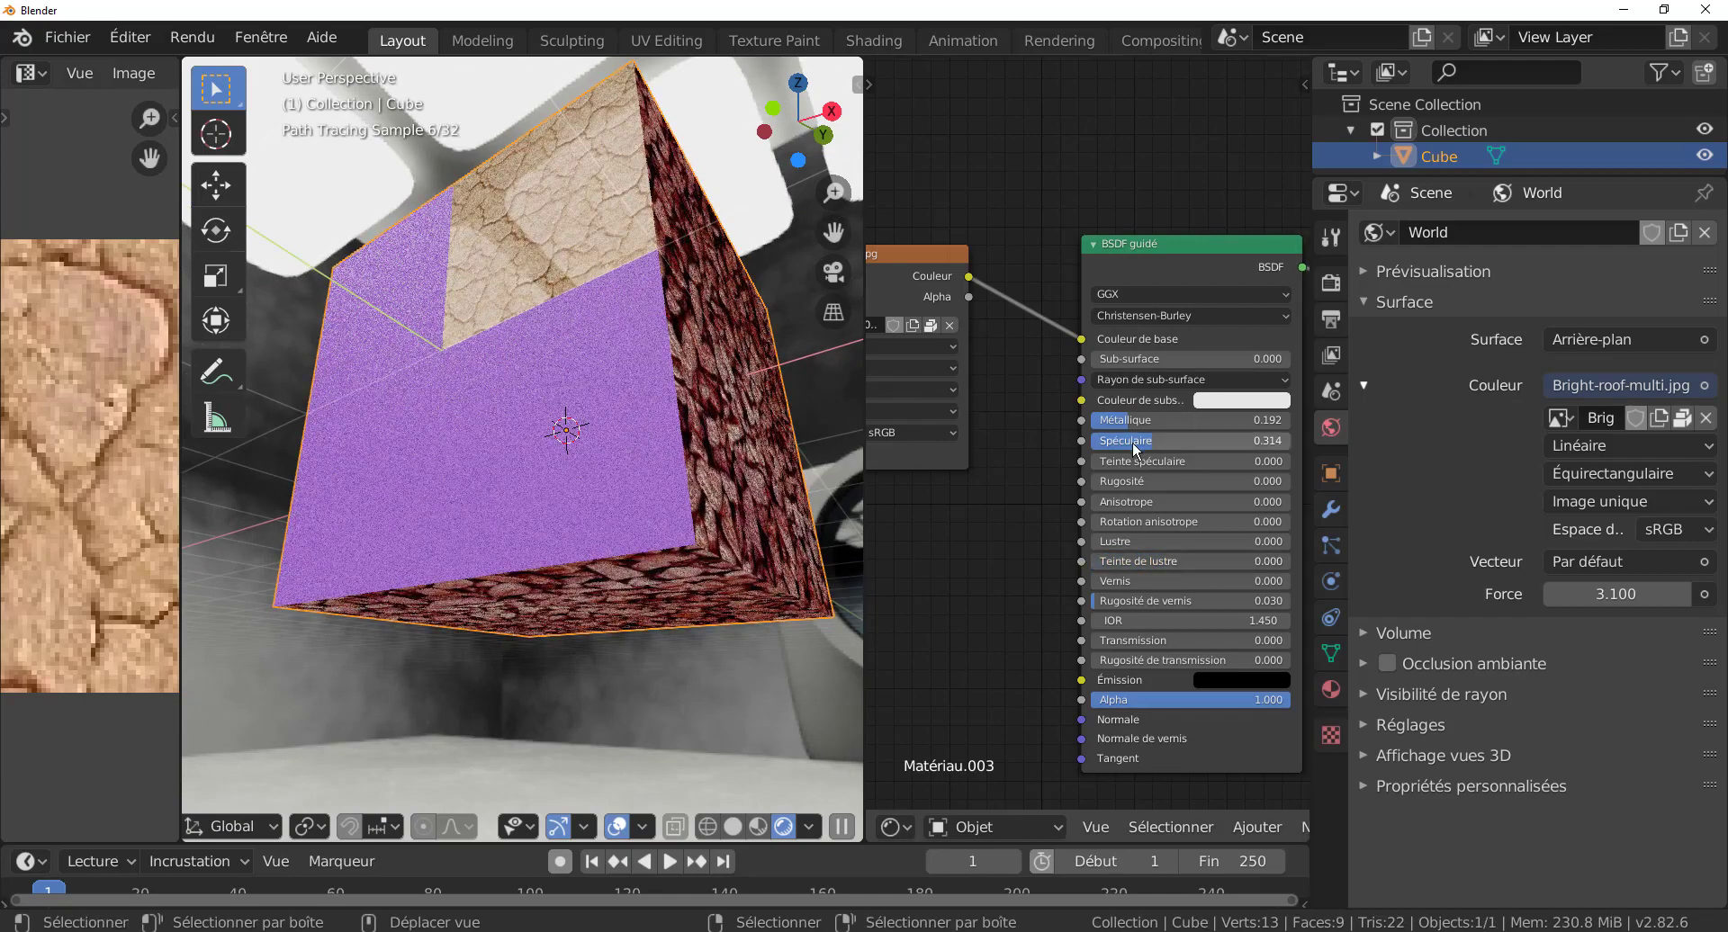
drag(1132, 440, 1096, 440)
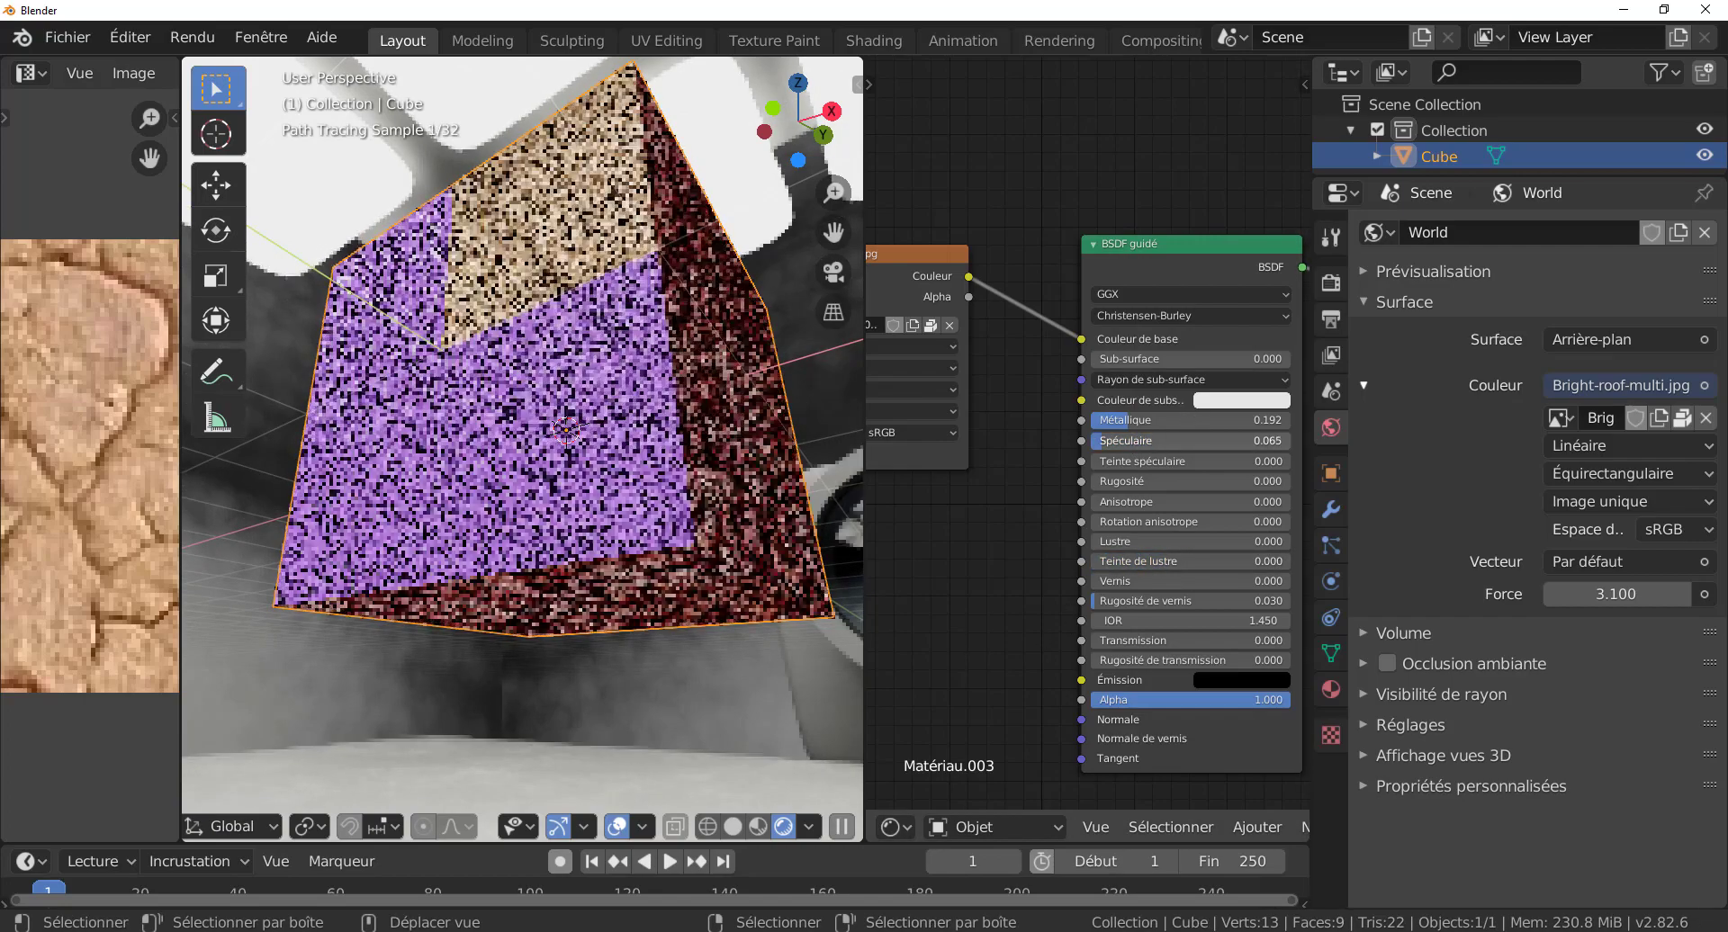
middle_drag(1045, 445, 1127, 446)
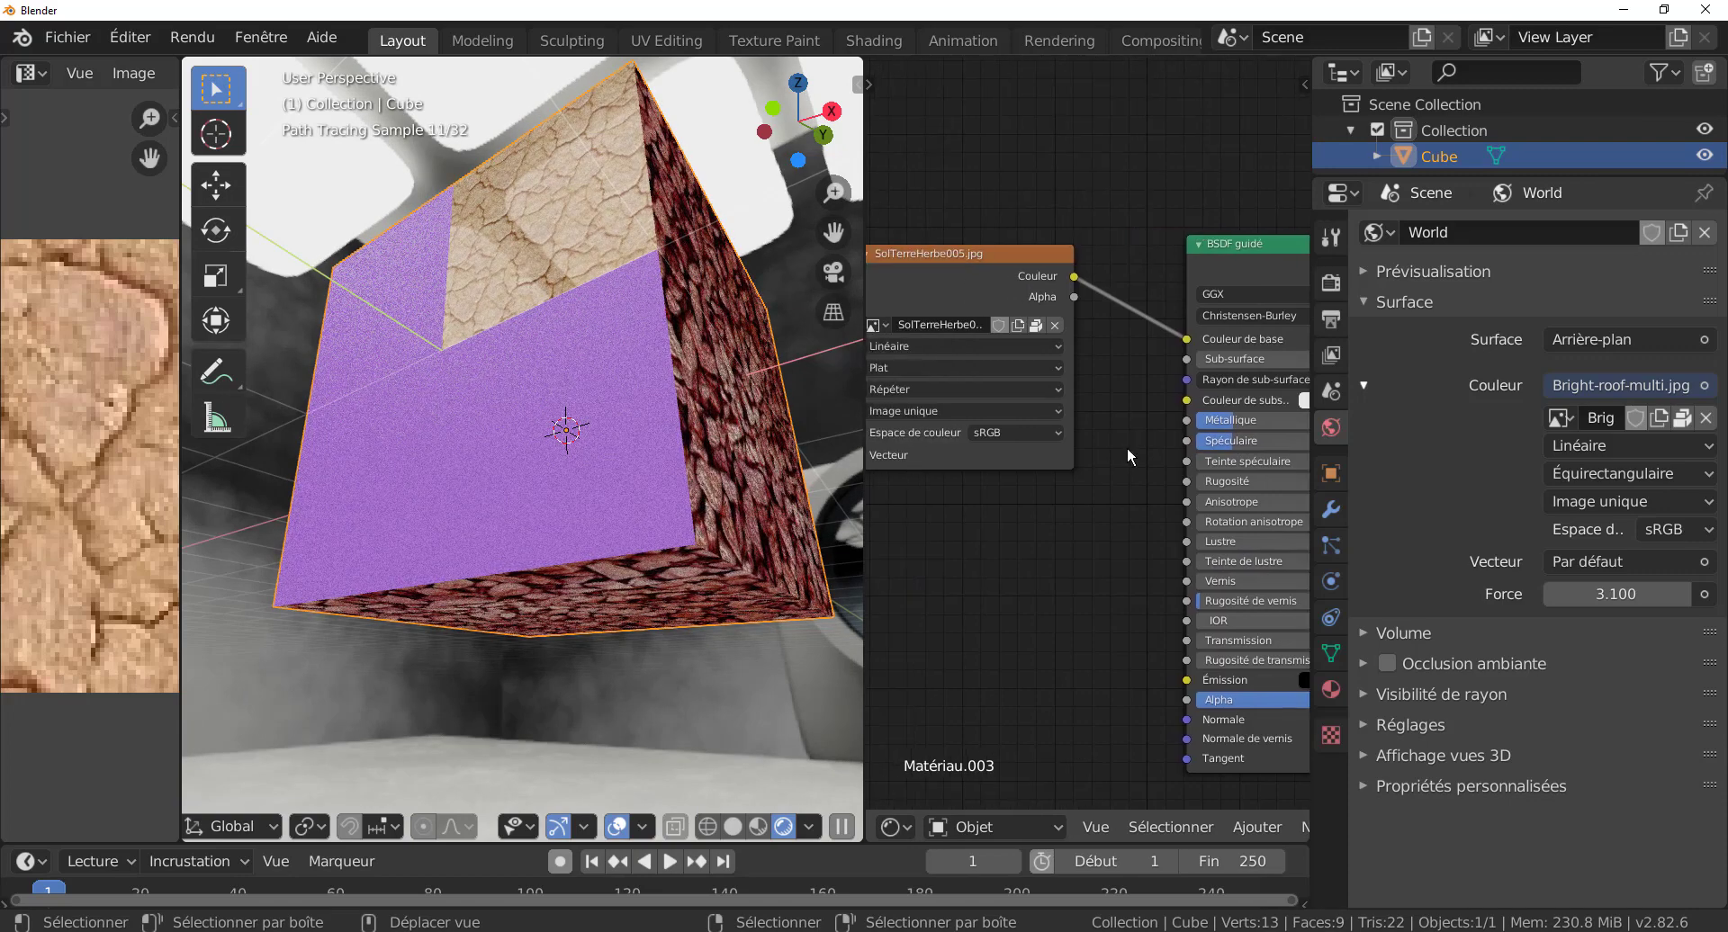
scroll(1110, 475, down, 3)
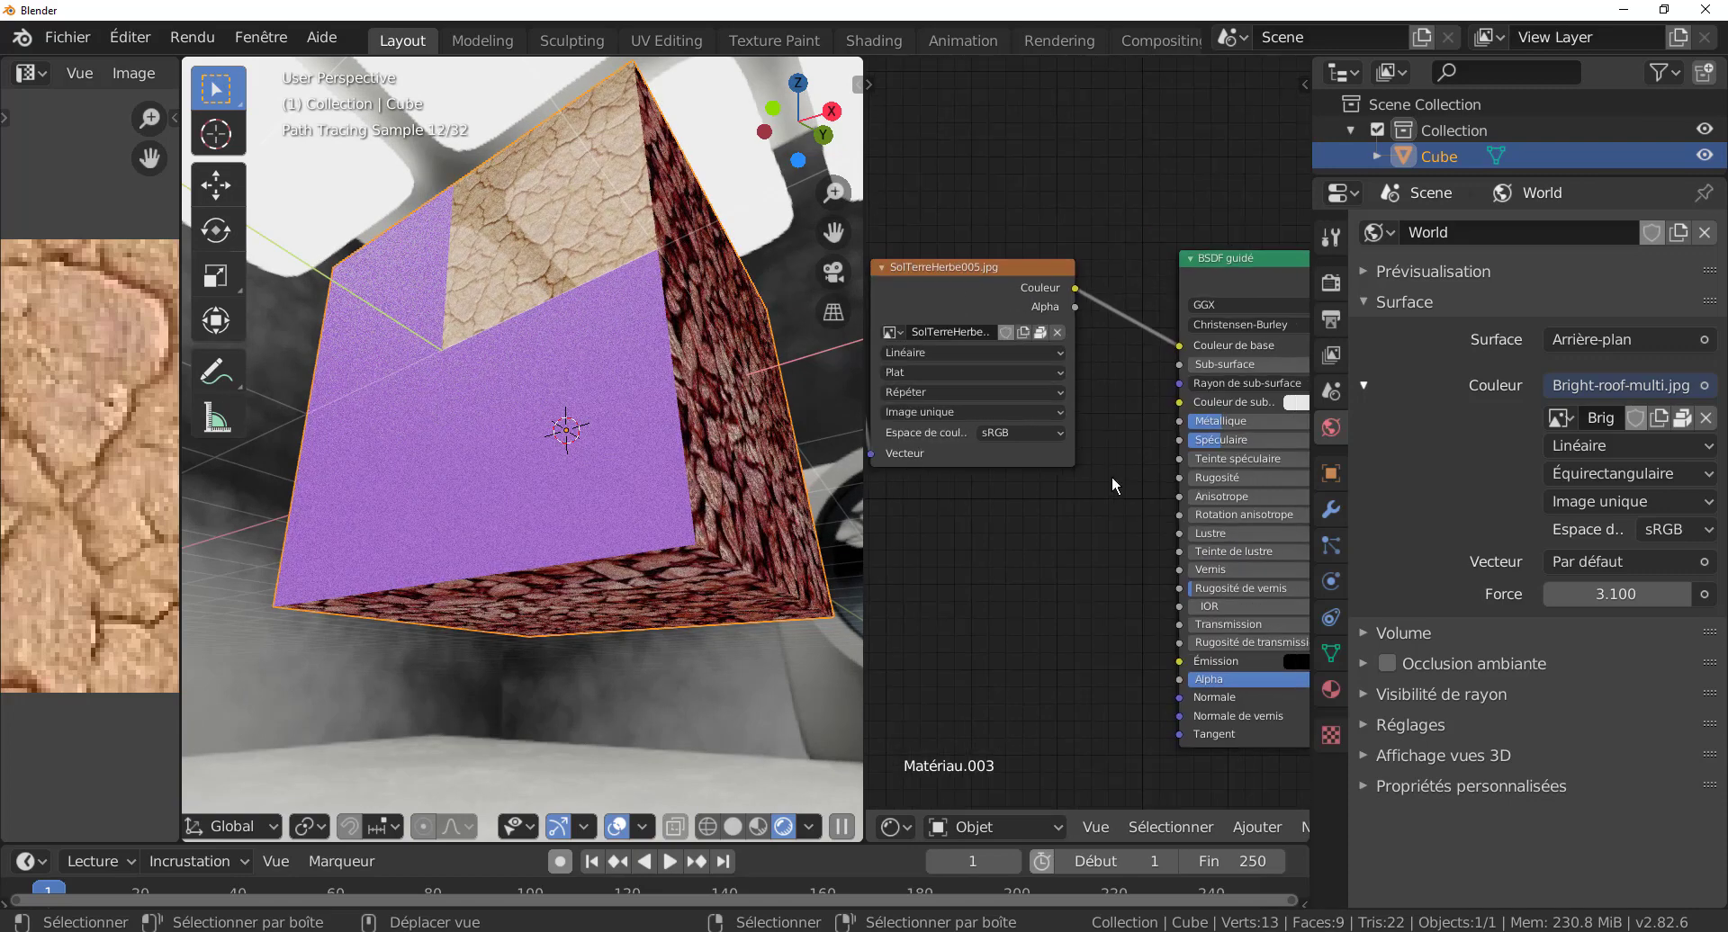
- Add a Bump vector node to Matériau.003 and place it below the SolTerreHerbe005.jpg texture node, beside BSDF guidé
click(1087, 828)
mouse_move(1019, 828)
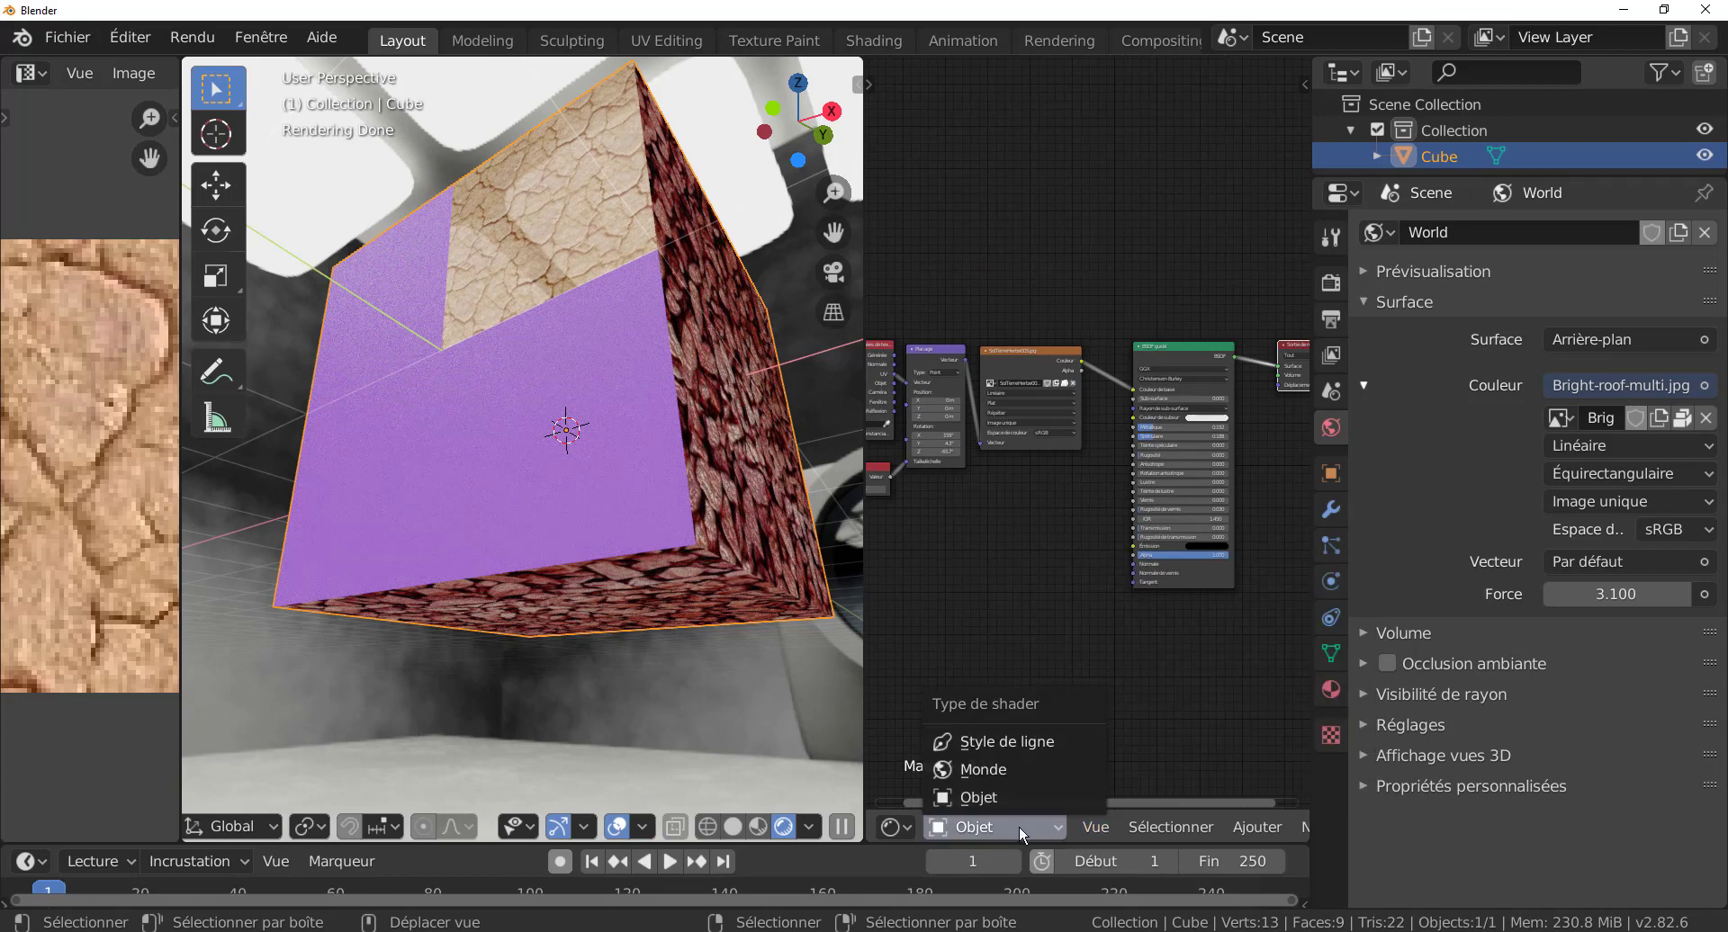
middle_drag(1188, 672, 1103, 608)
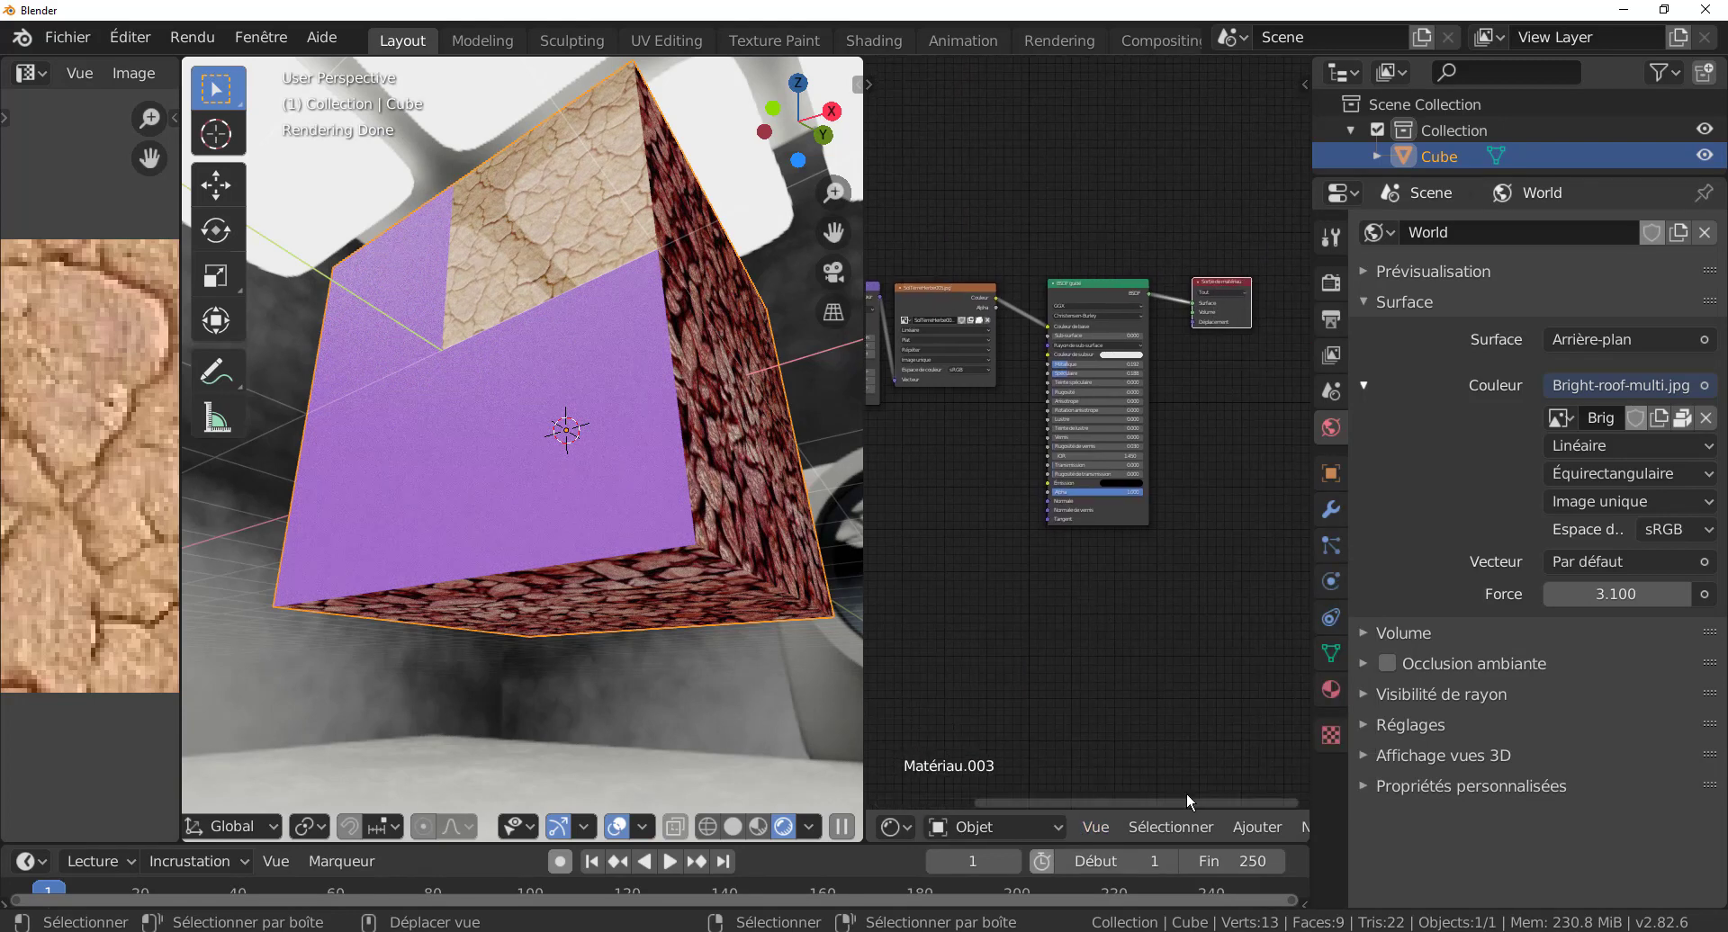
scroll(1206, 835, down, 2)
scroll(1204, 829, down, 3)
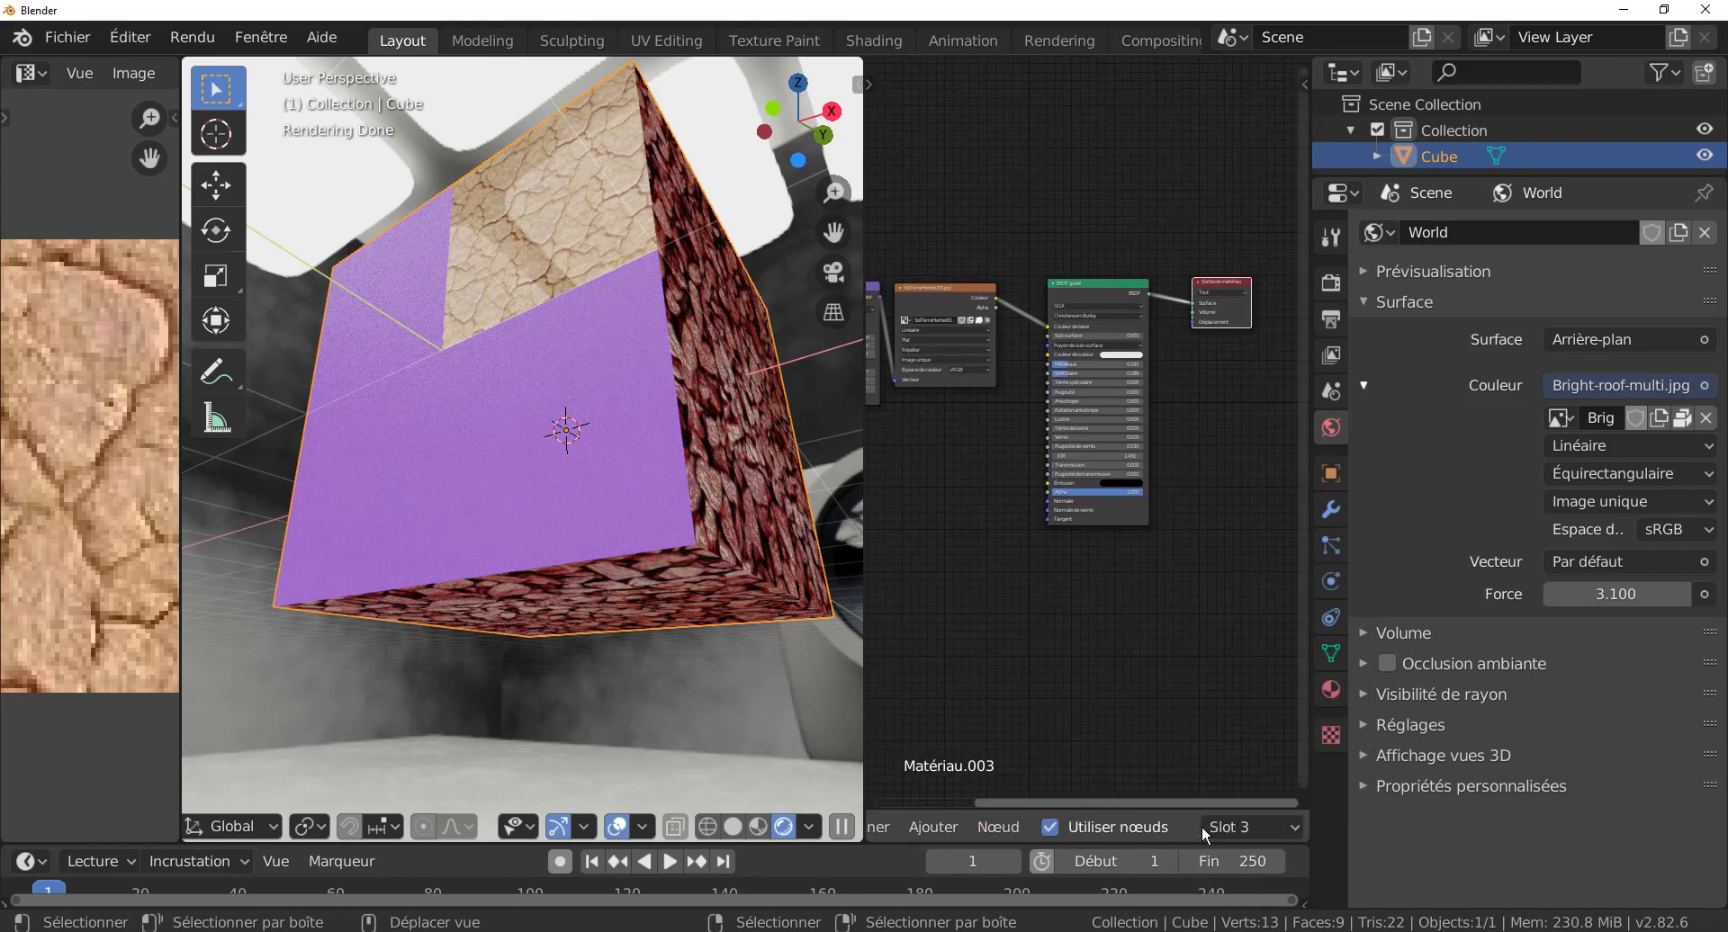
click(997, 828)
mouse_move(936, 827)
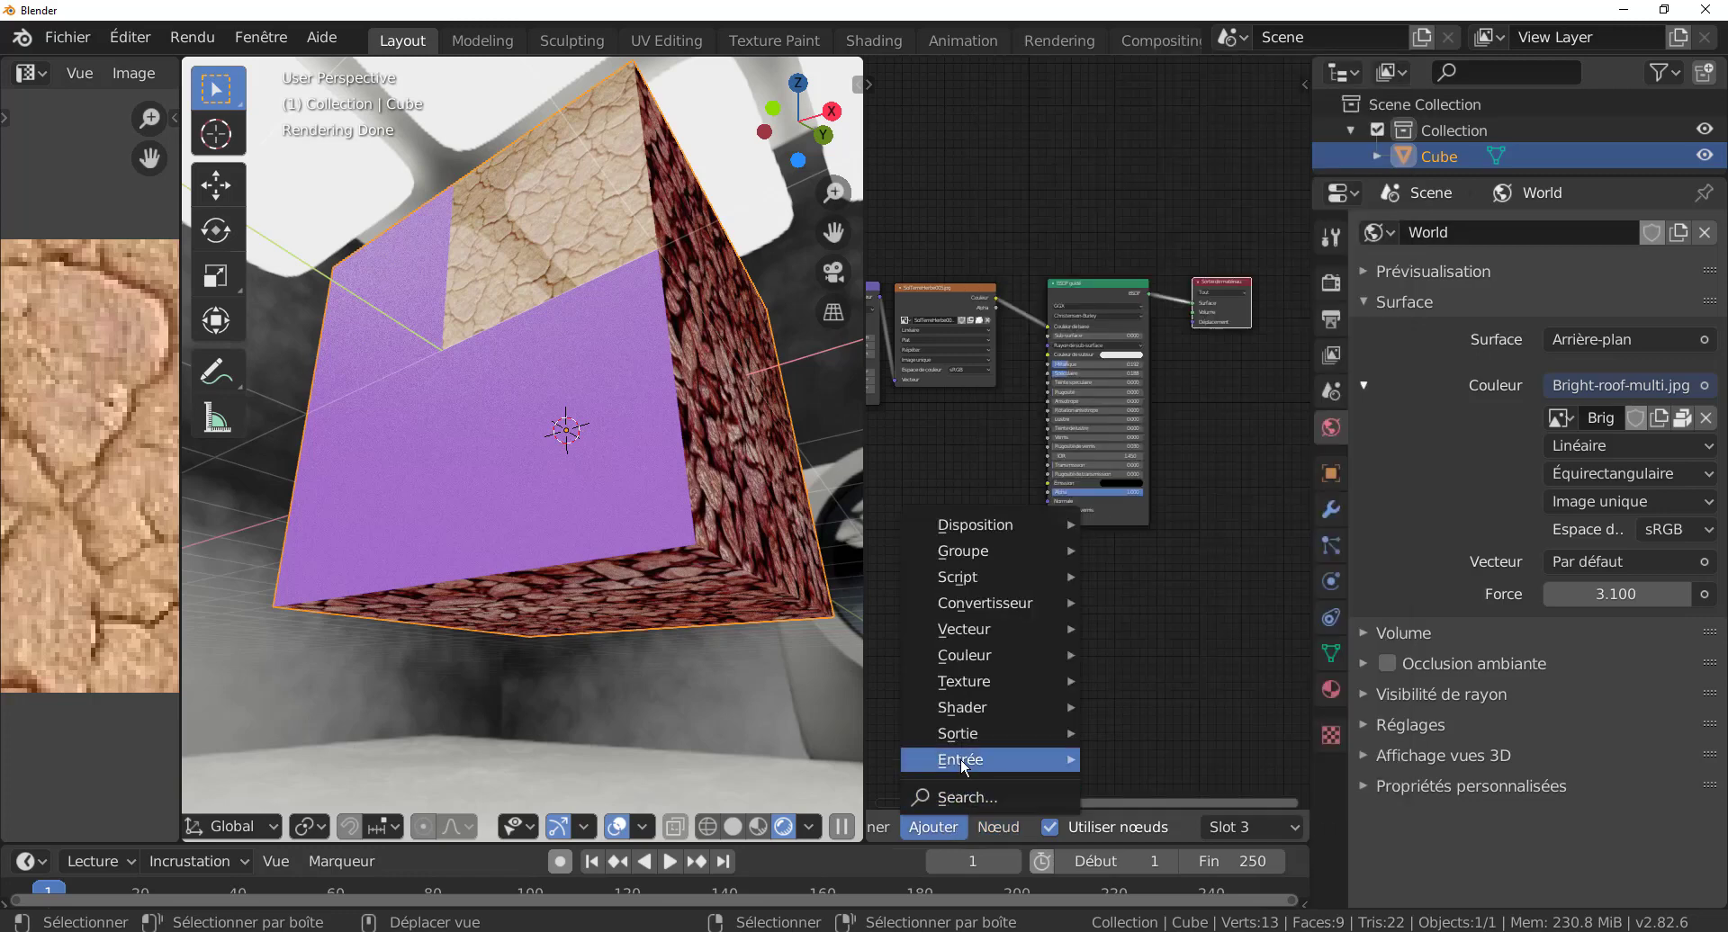
mouse_move(963, 761)
mouse_move(968, 630)
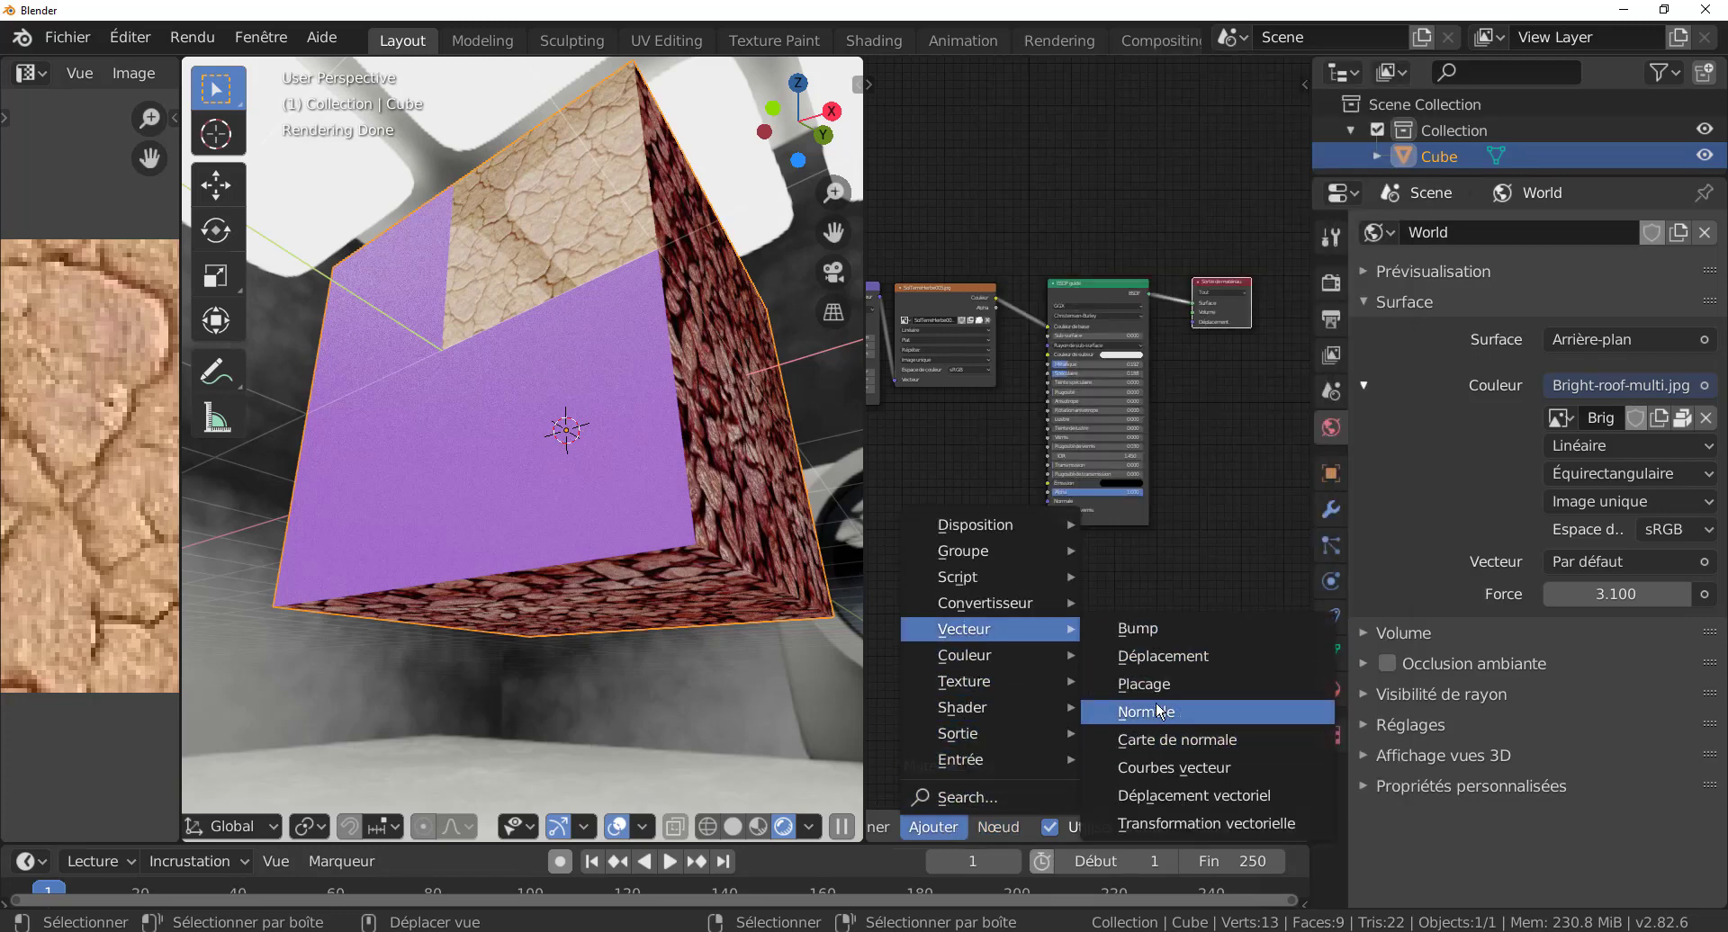
click(1153, 629)
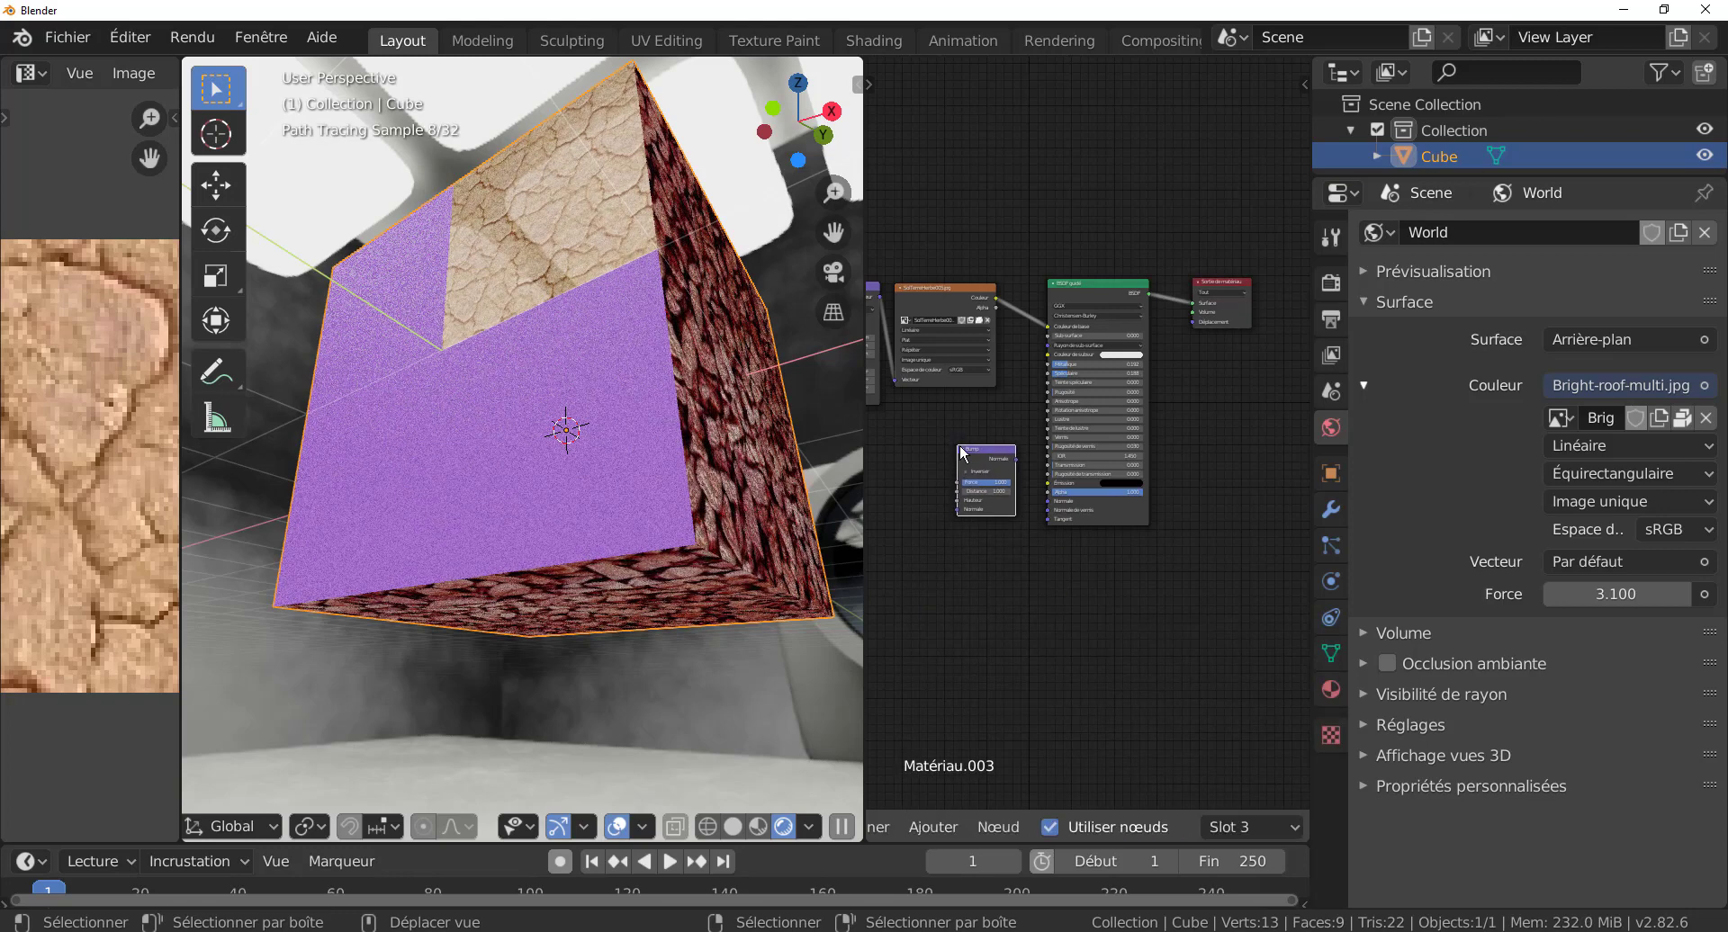
click(1189, 617)
- Shift the SolTerreHerbe005.jpg texture node and the Placage node slightly away from BSDF guidé to make room for the links
scroll(1116, 465, up, 2)
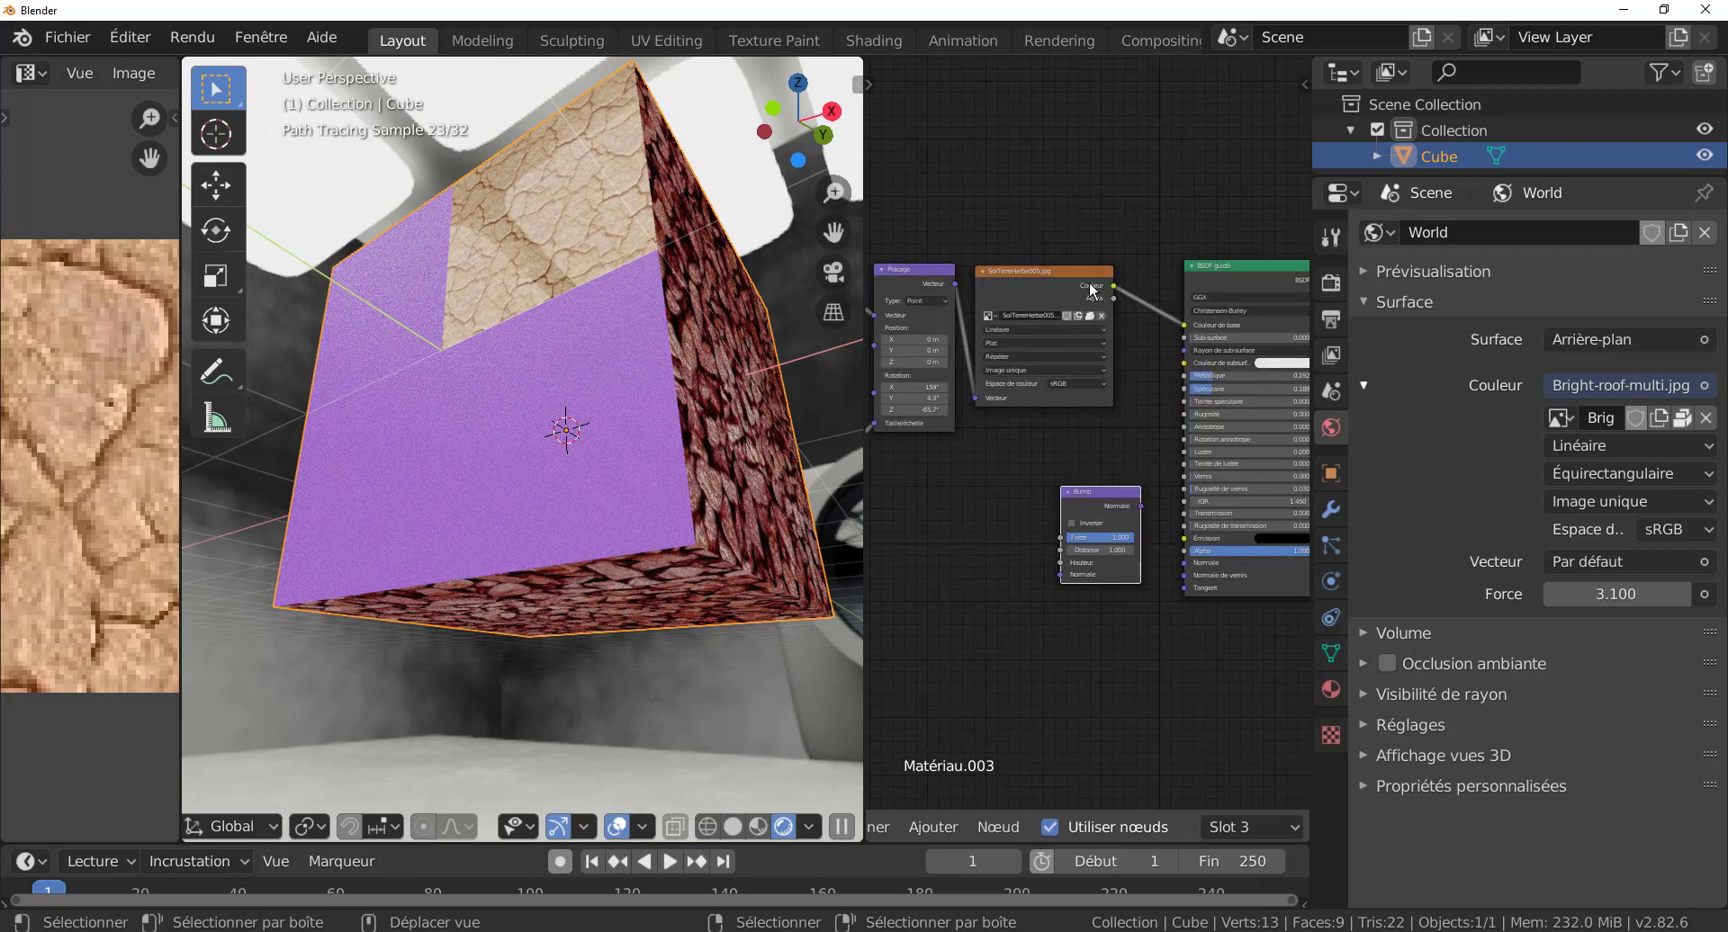
drag(1079, 286, 1064, 281)
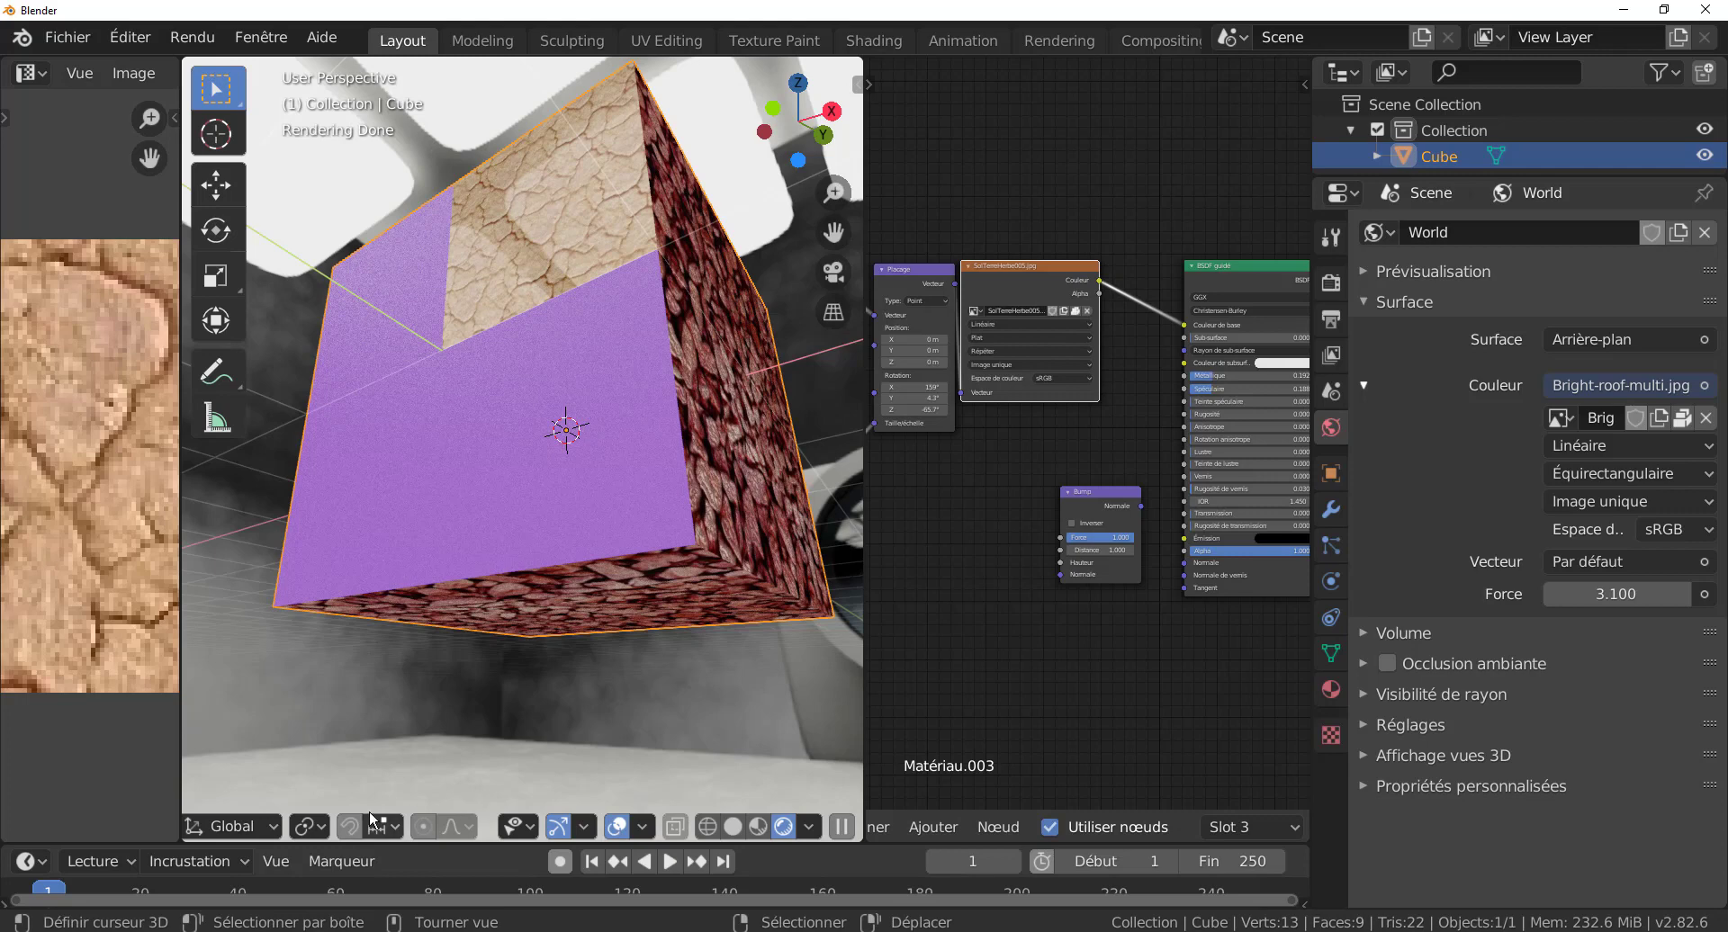
middle_drag(1018, 548, 991, 570)
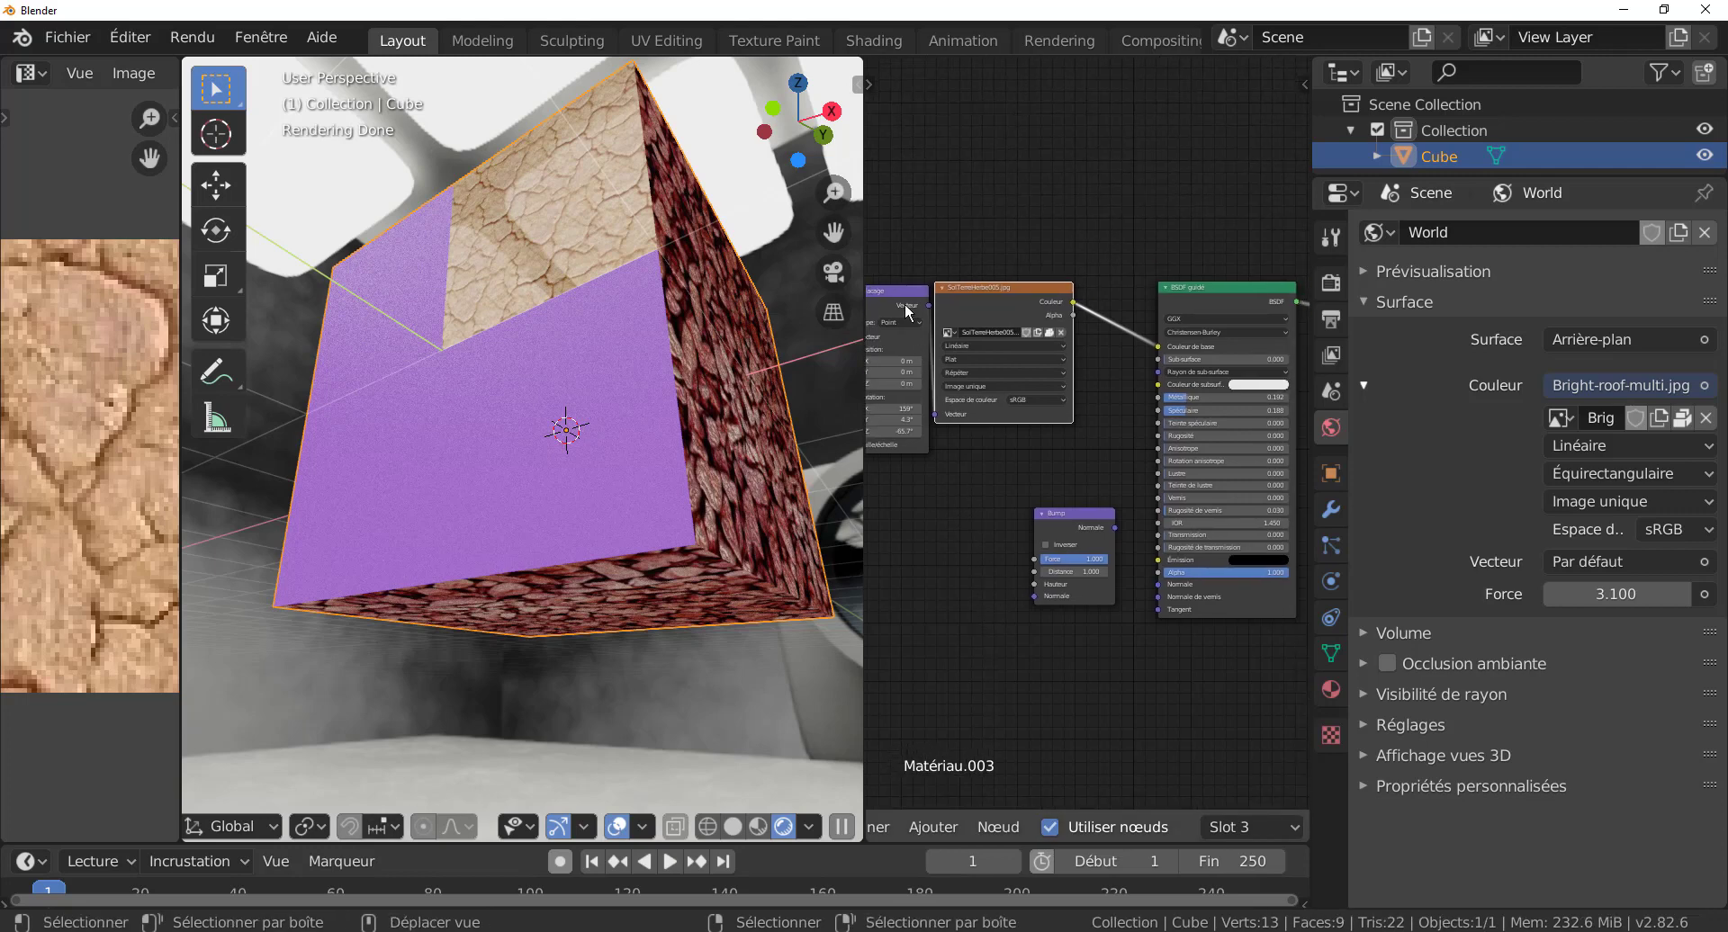
drag(907, 311, 897, 303)
click(1009, 292)
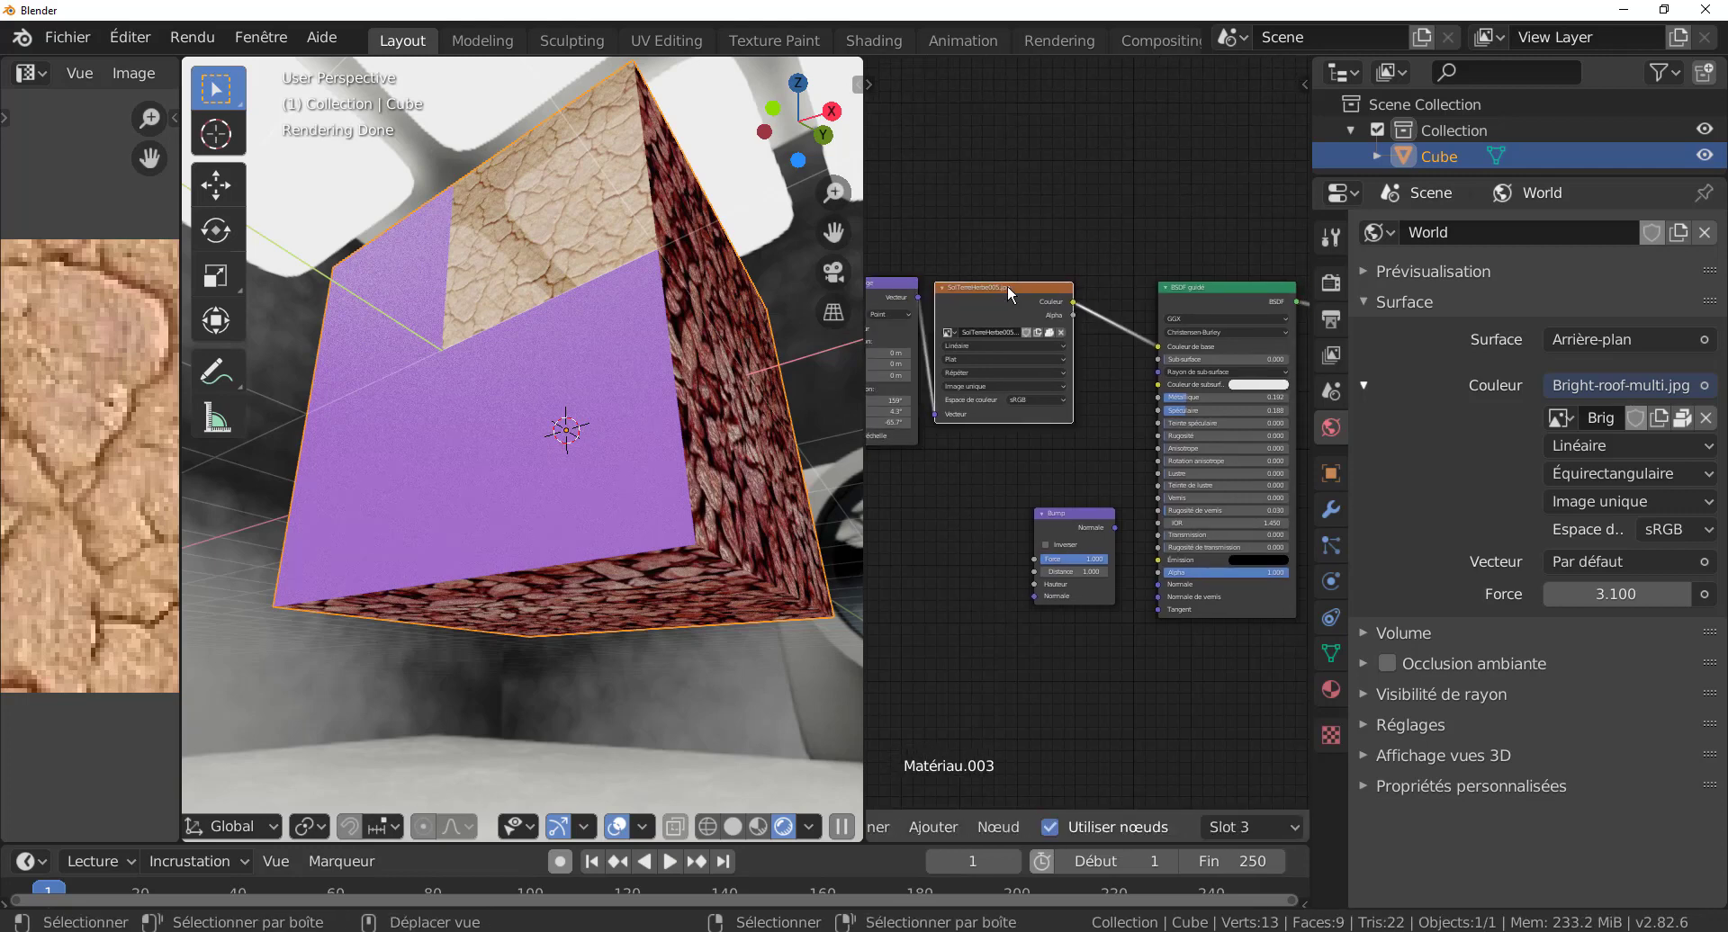
scroll(1078, 364, up, 1)
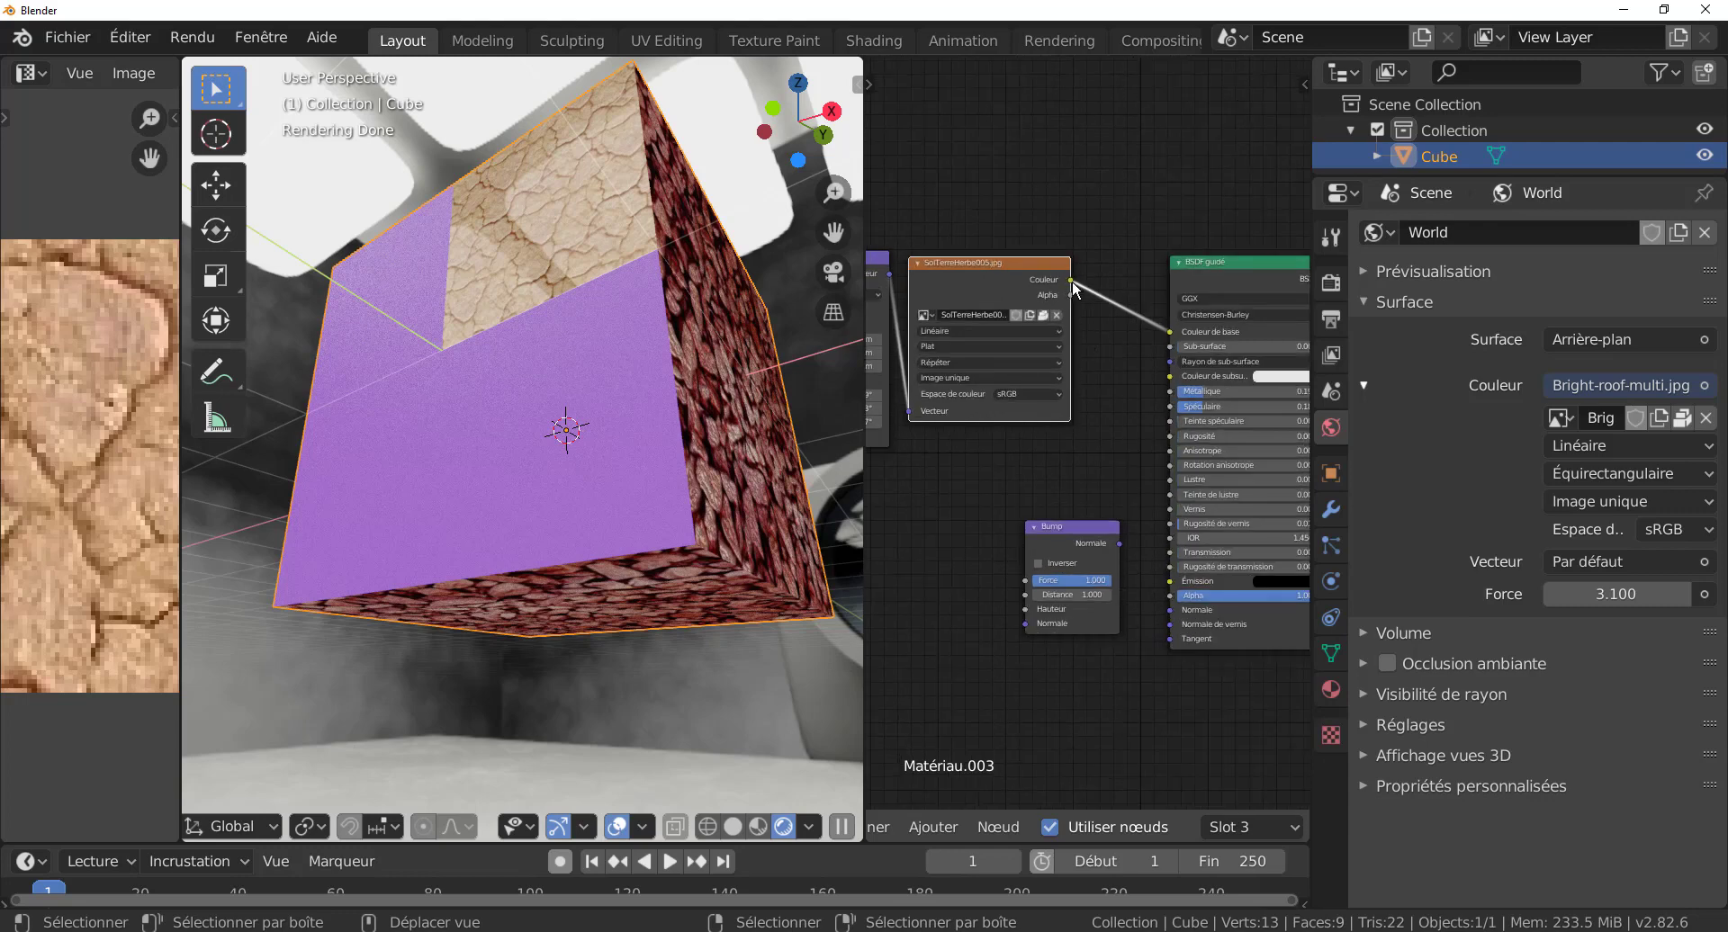
- Link the texture's Couleur to the Bump node's Hauteur and the Bump's Normale to the BSDF guidé Normale input
drag(1073, 284, 1028, 606)
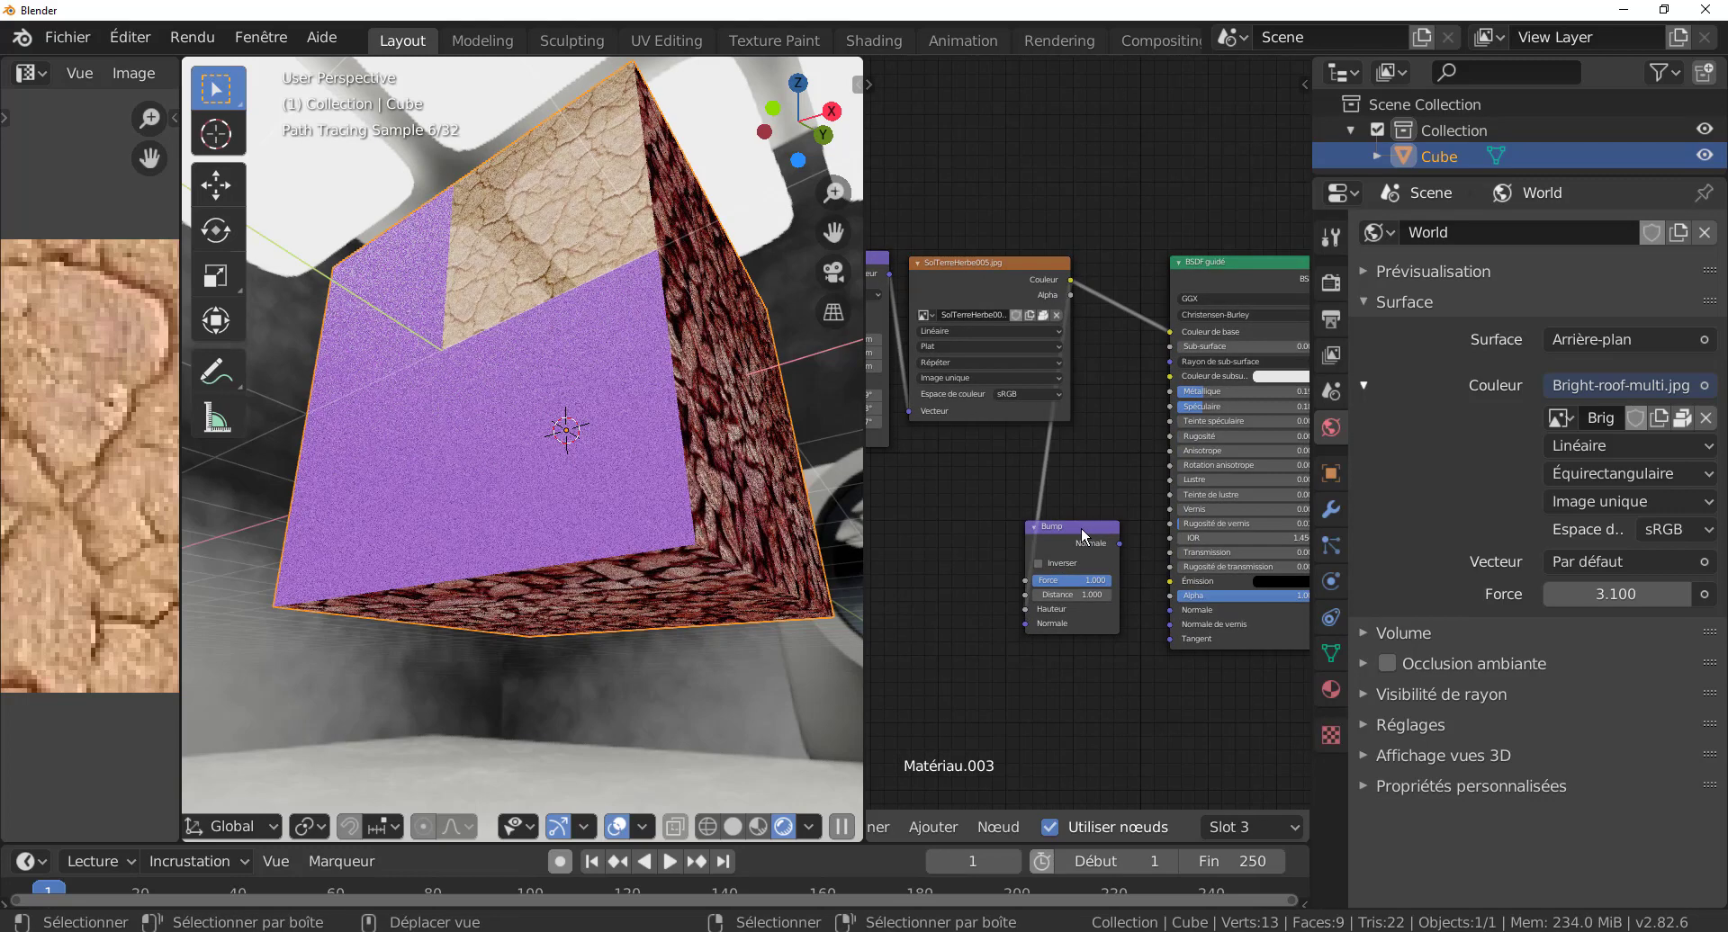
drag(1082, 526, 1109, 475)
middle_drag(1109, 475, 981, 548)
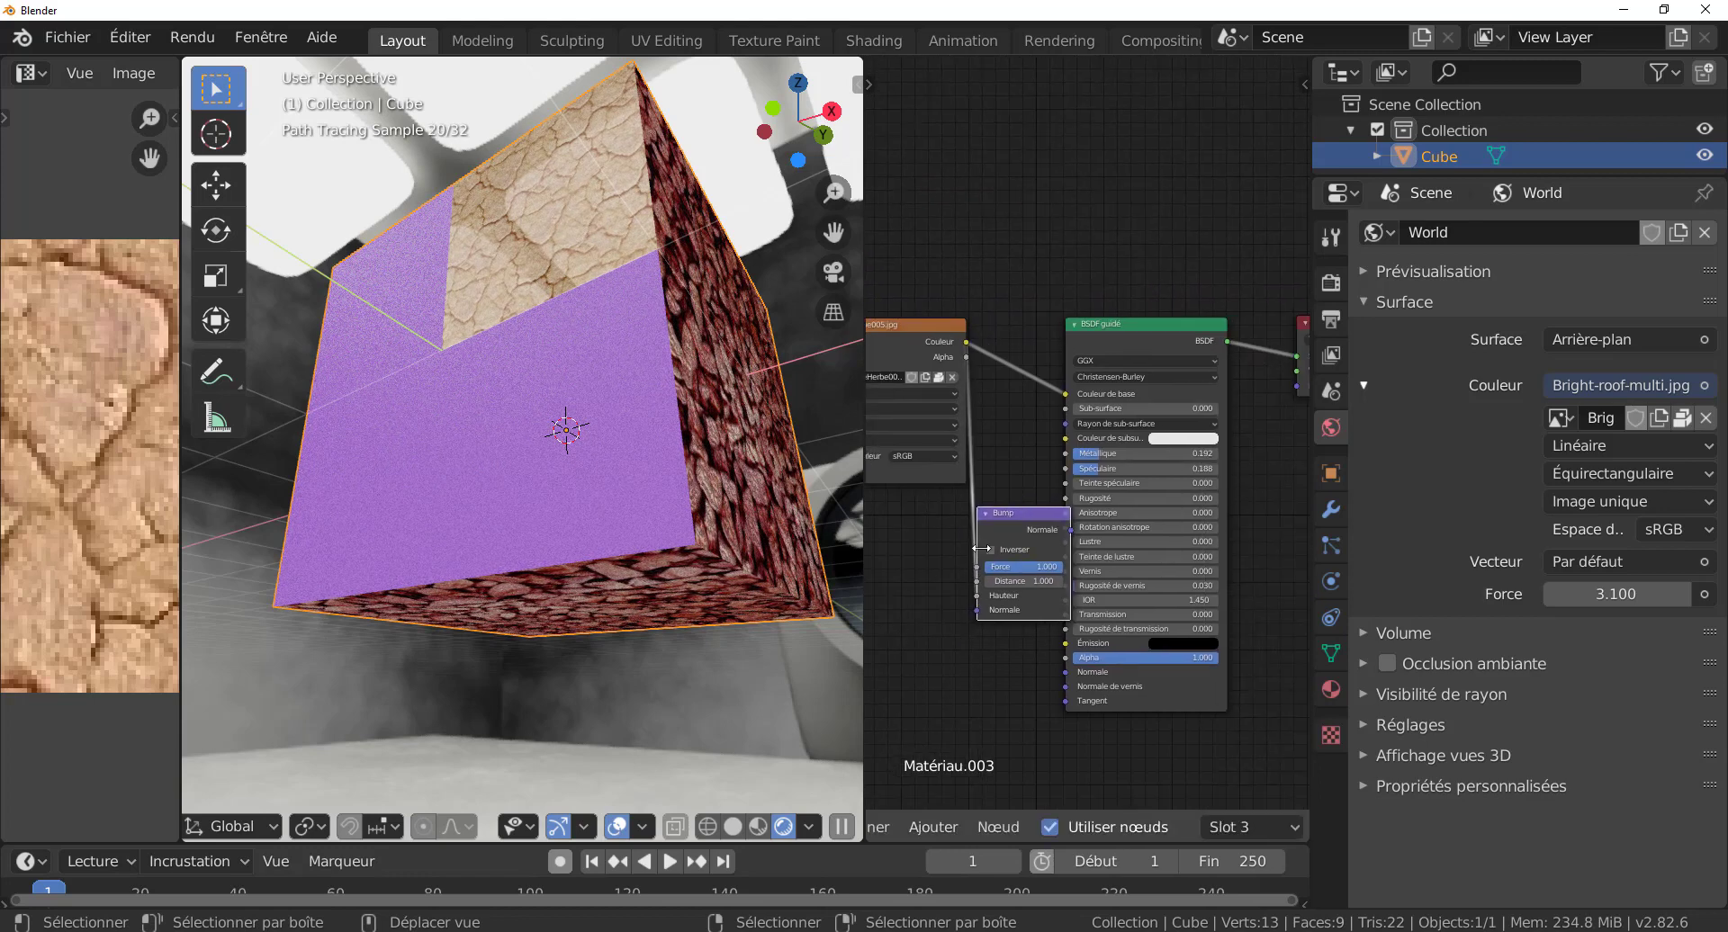
drag(1015, 531, 1077, 675)
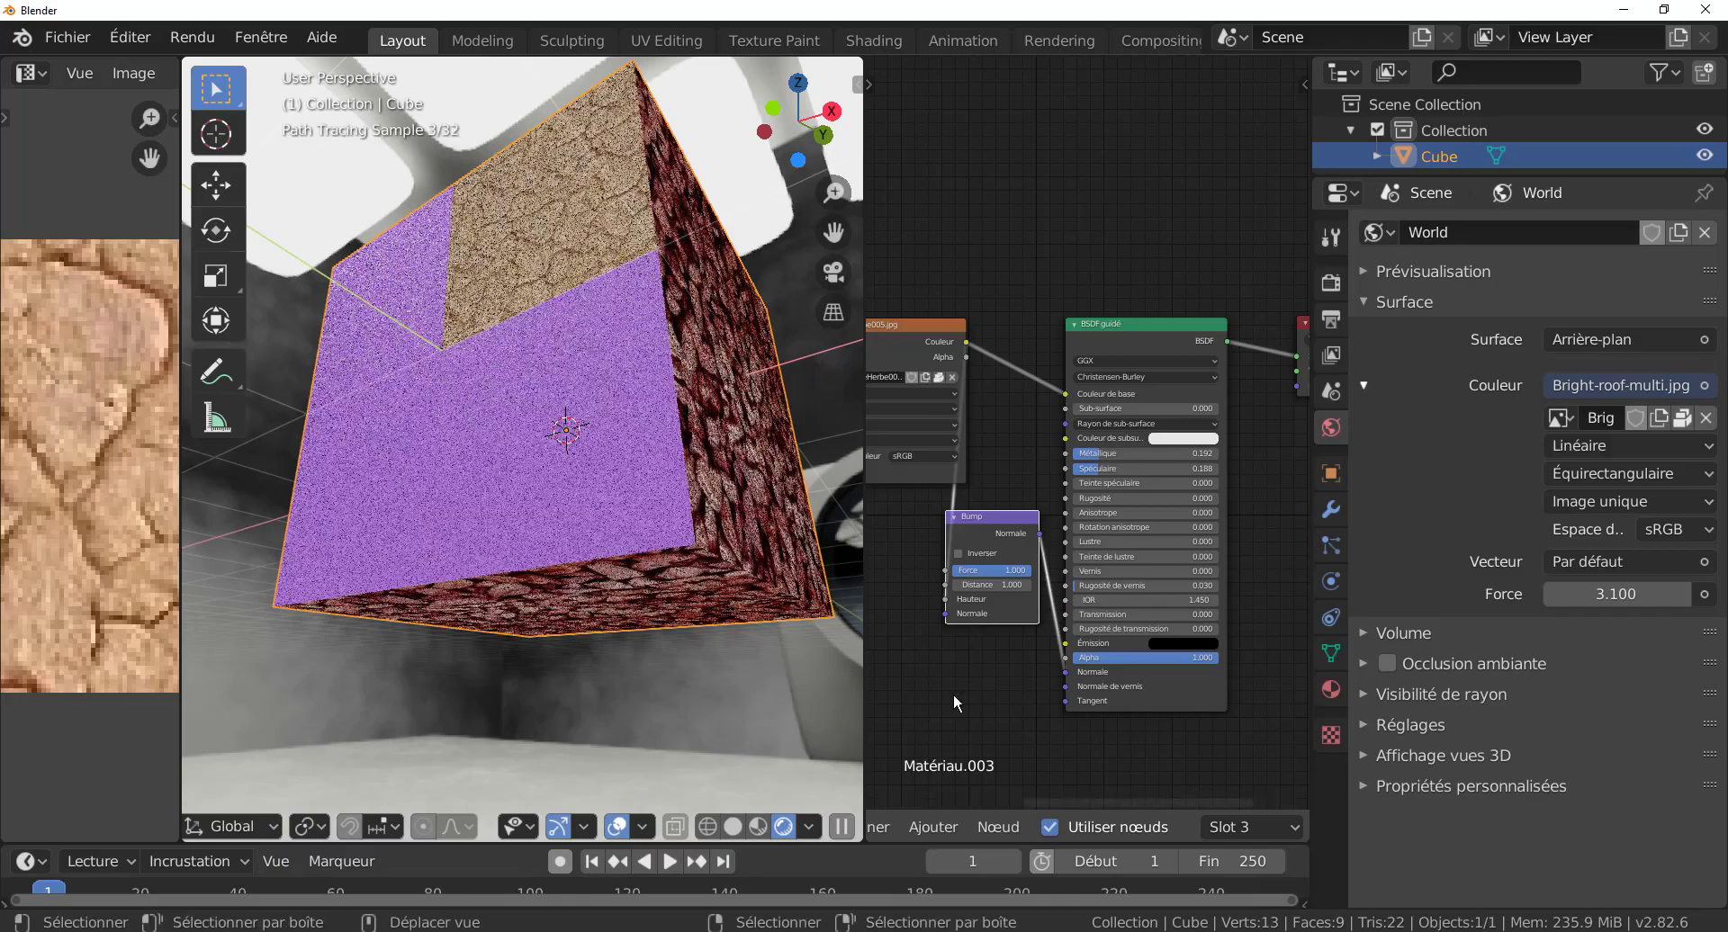
middle_drag(683, 513, 830, 617)
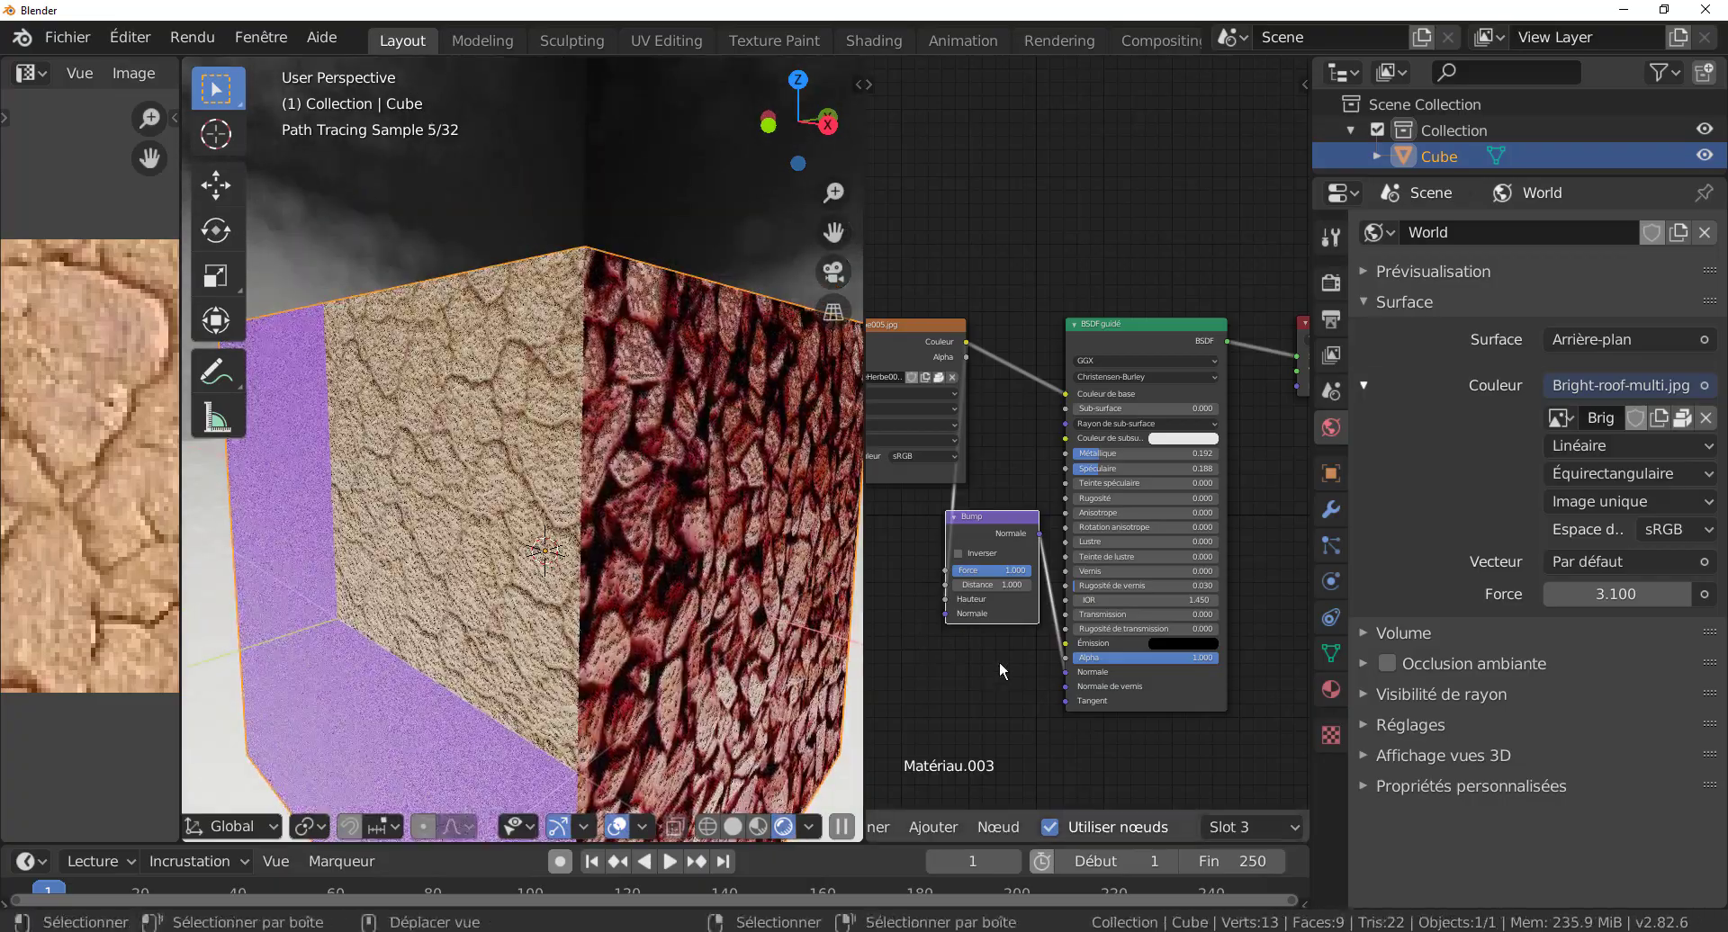
- Set the Bump node's Distance to 13.100
scroll(1035, 630, up, 2)
middle_drag(1017, 640, 1135, 646)
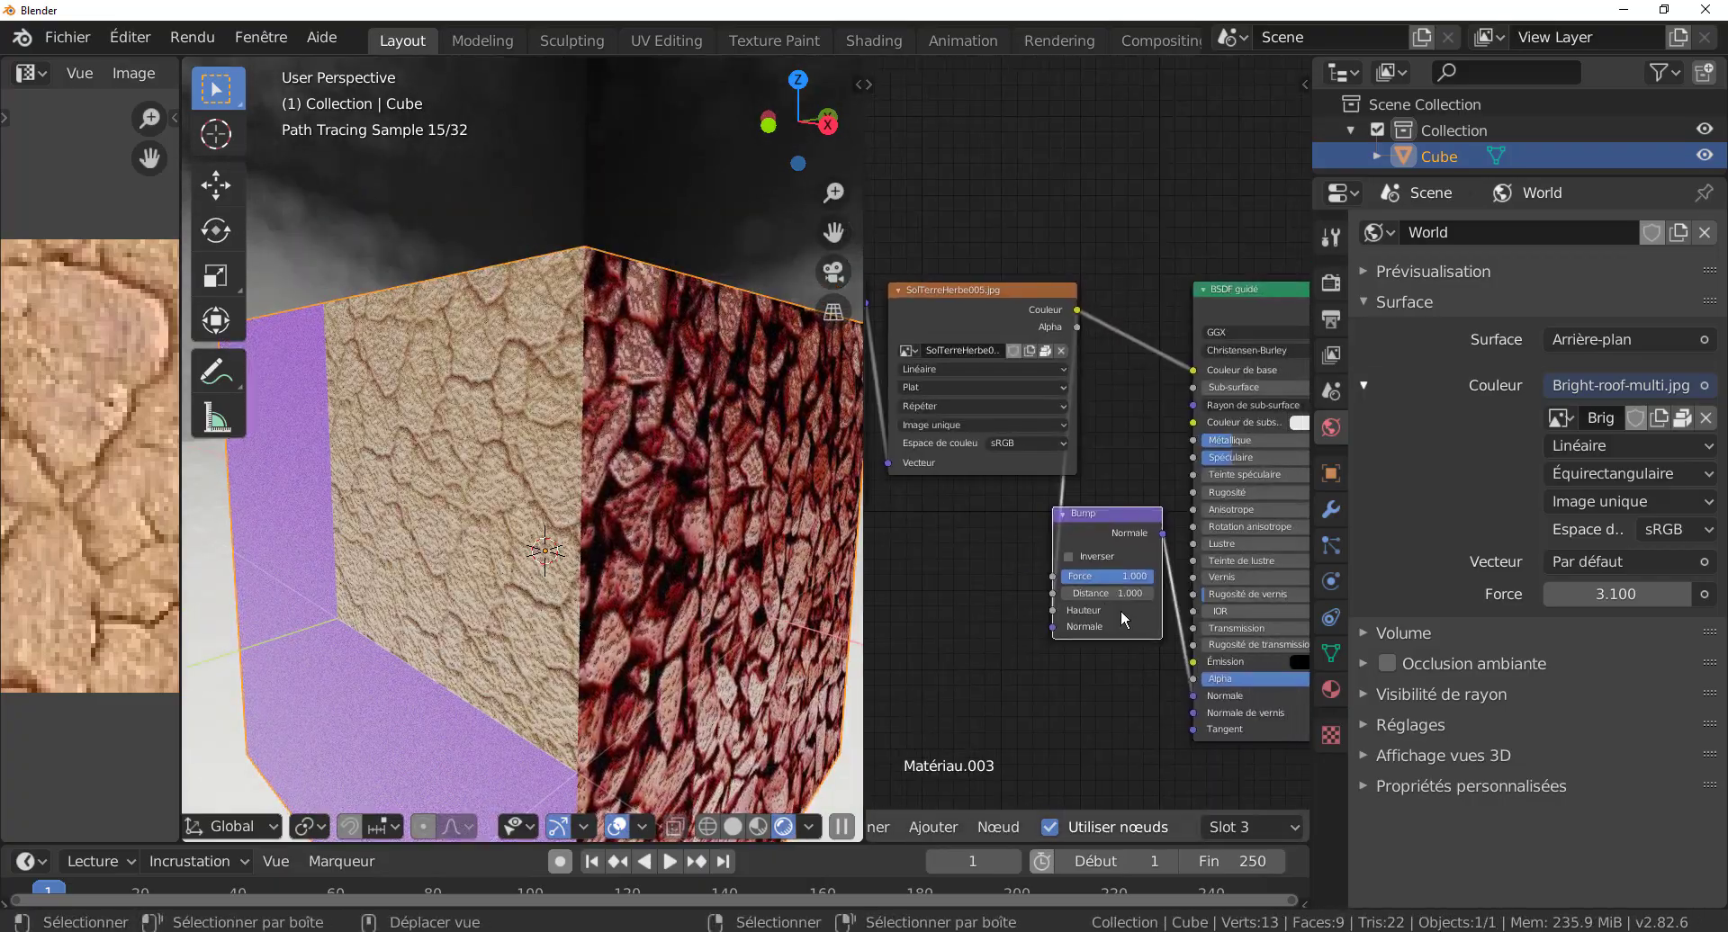
drag(1109, 593, 1160, 593)
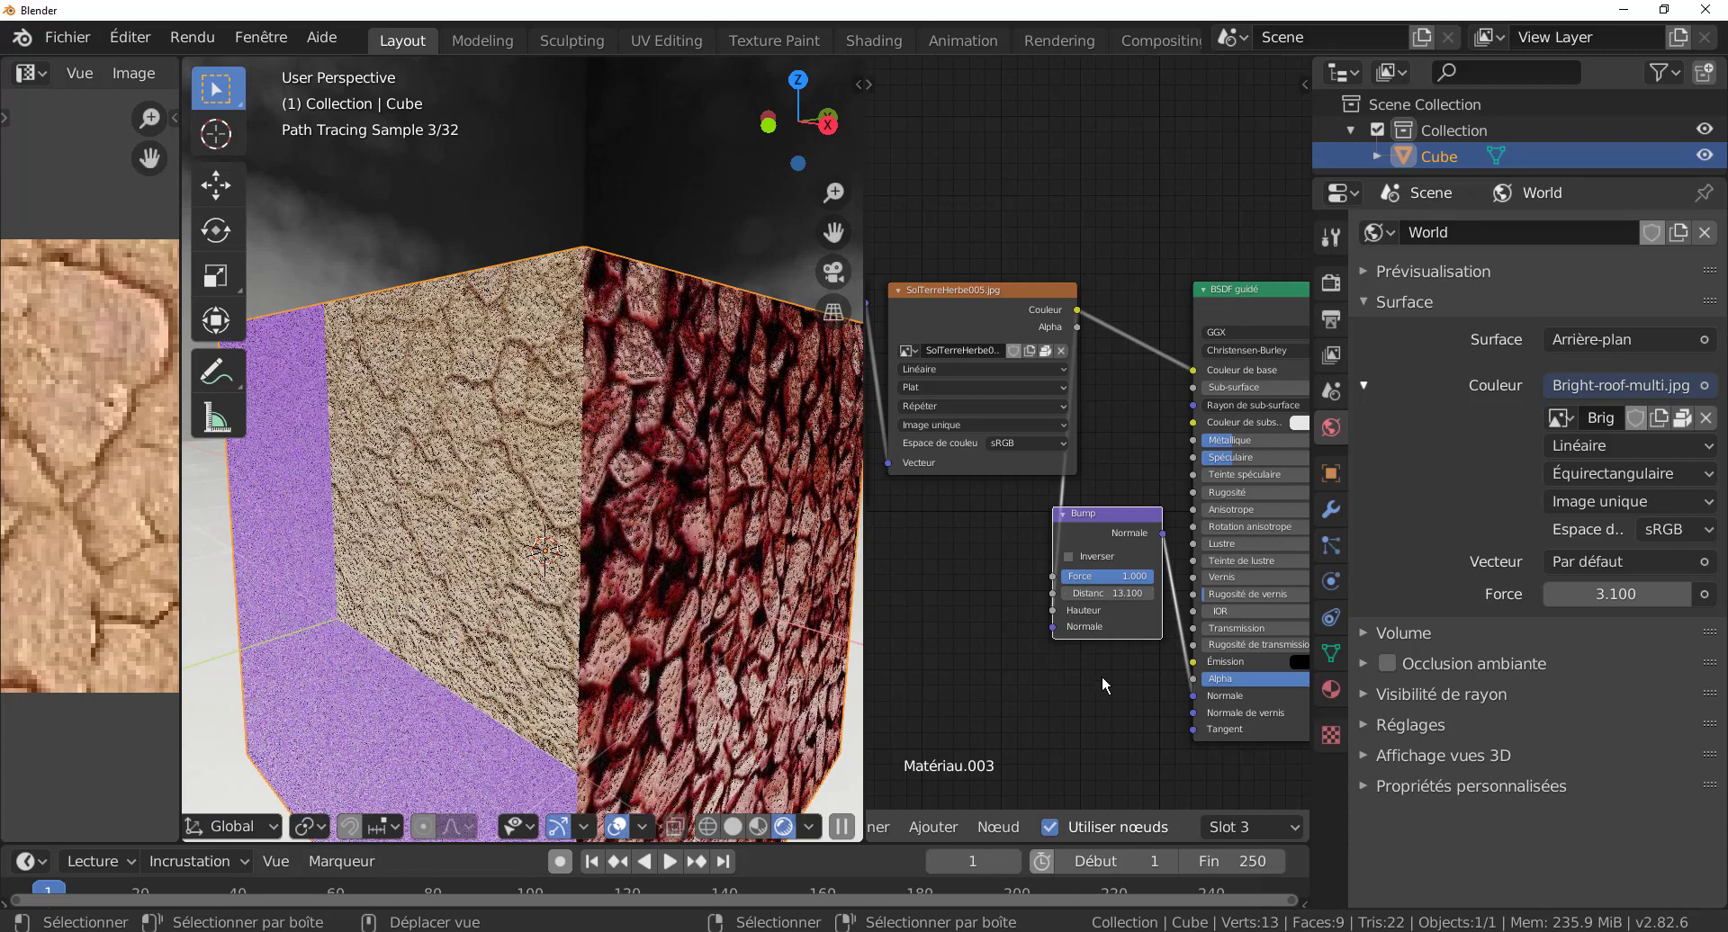
- Try a Métallique value of 0.454 and a Spéculaire value of 0.156 on the BSDF guidé node
middle_drag(1120, 706, 916, 724)
ctrl+scroll(963, 665, left, 2)
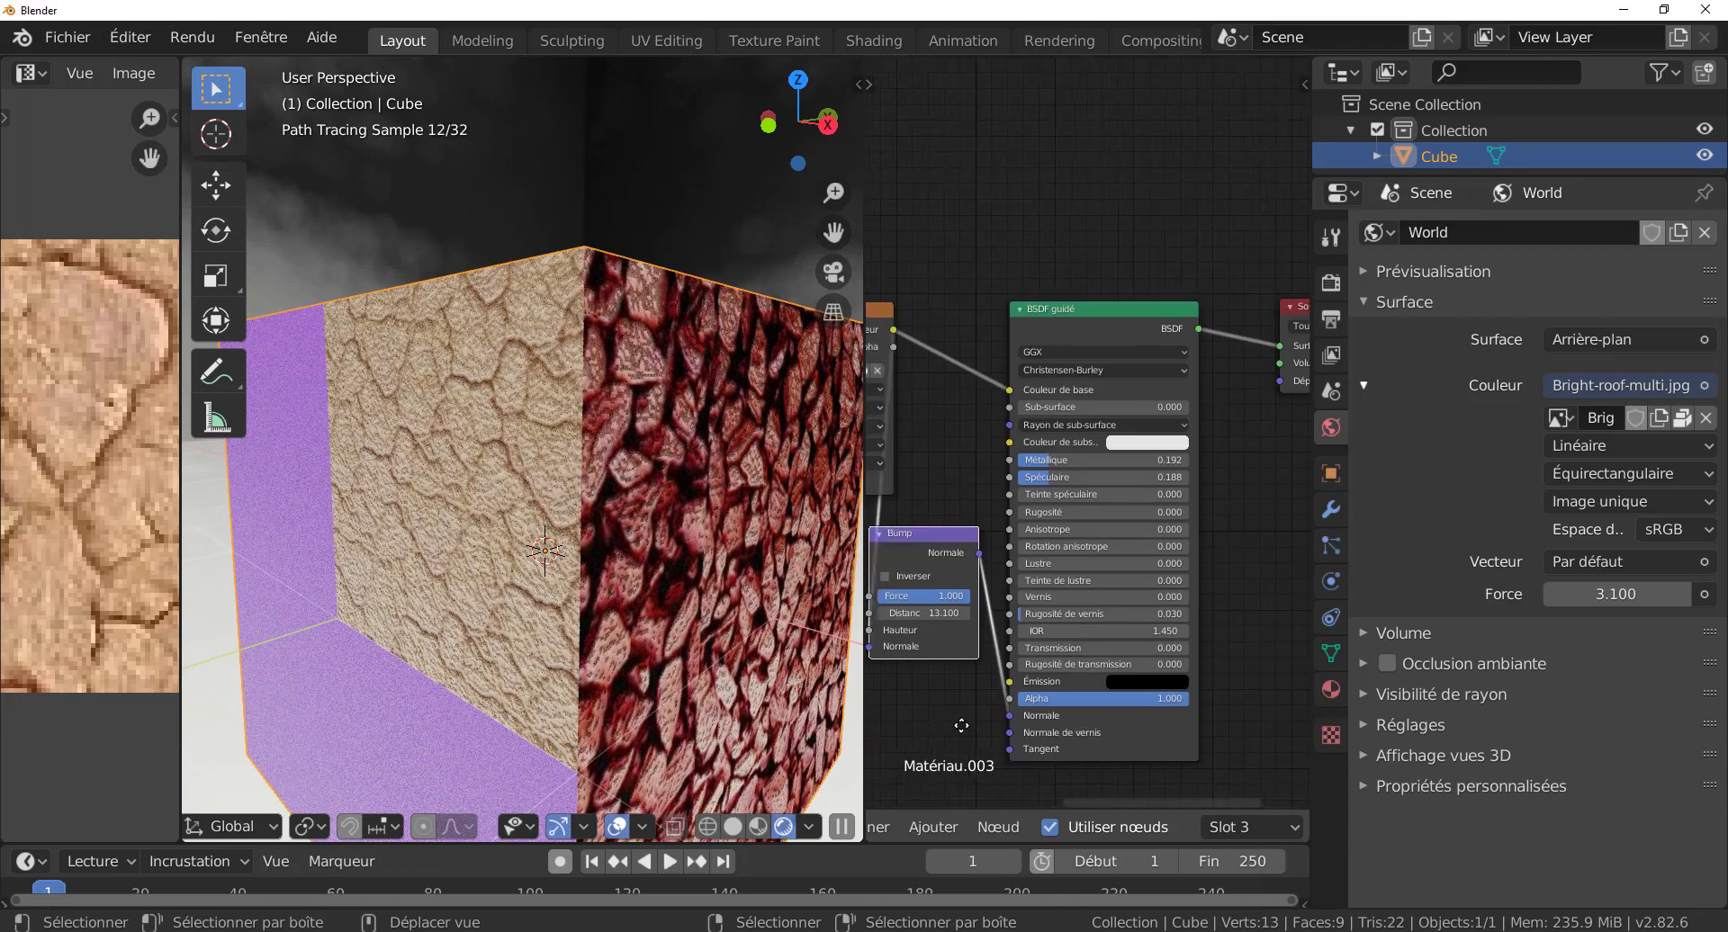
scroll(1066, 489, up, 1)
scroll(1067, 489, up, 1)
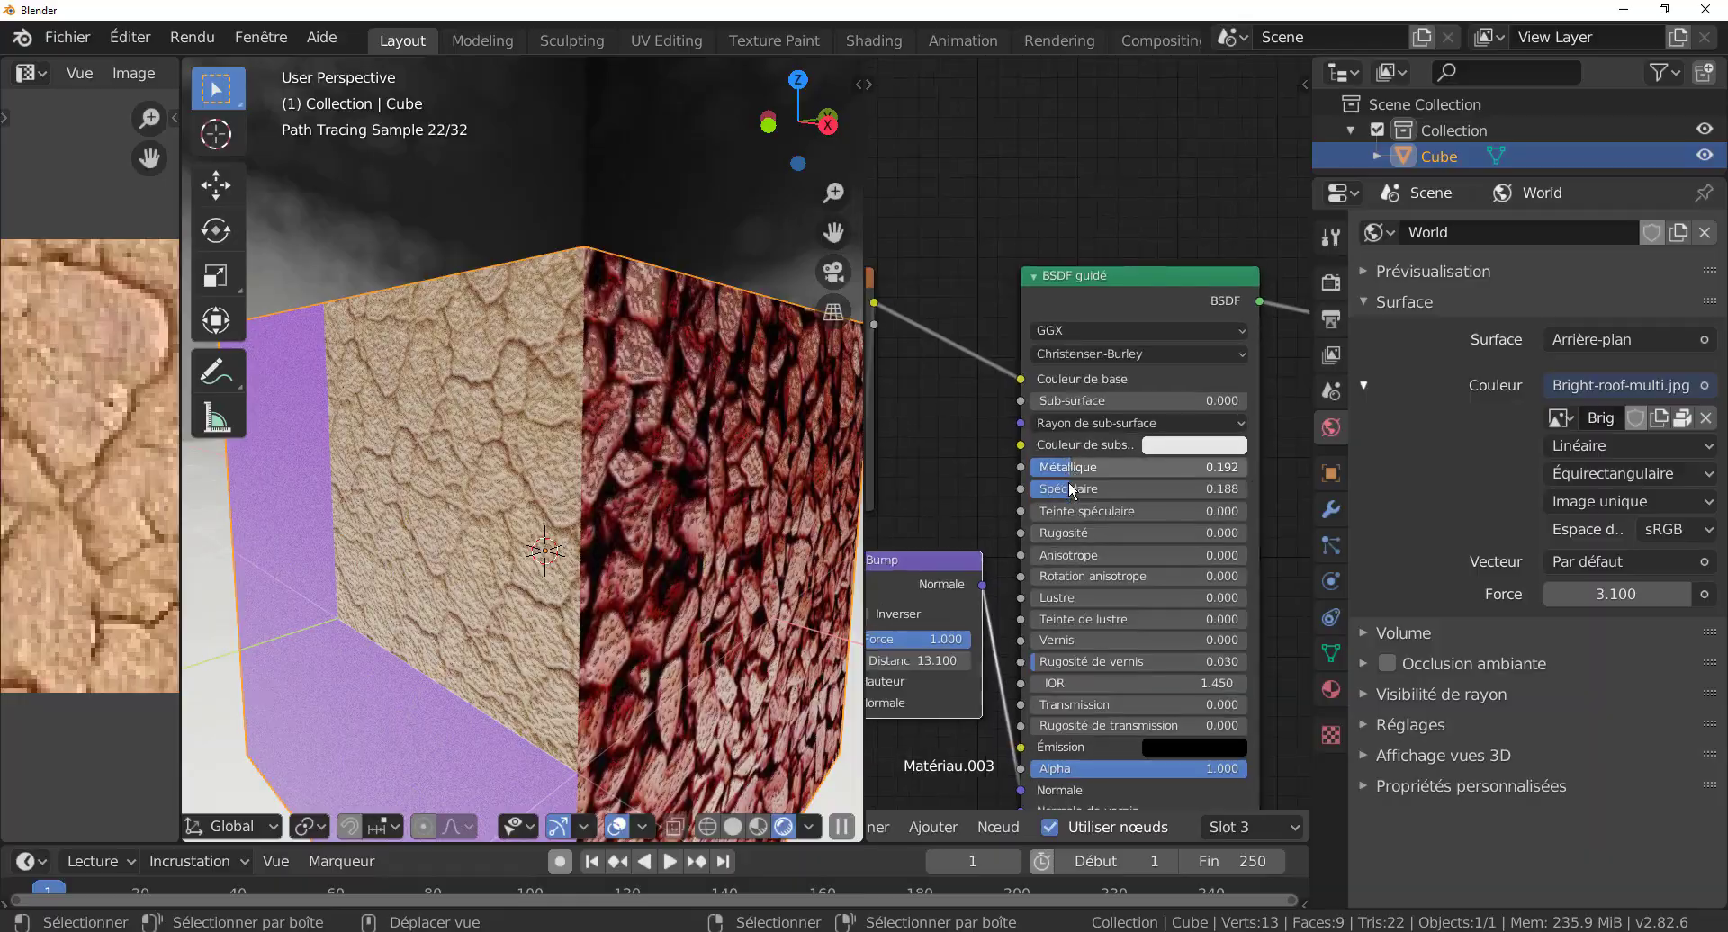
drag(1066, 489, 1180, 486)
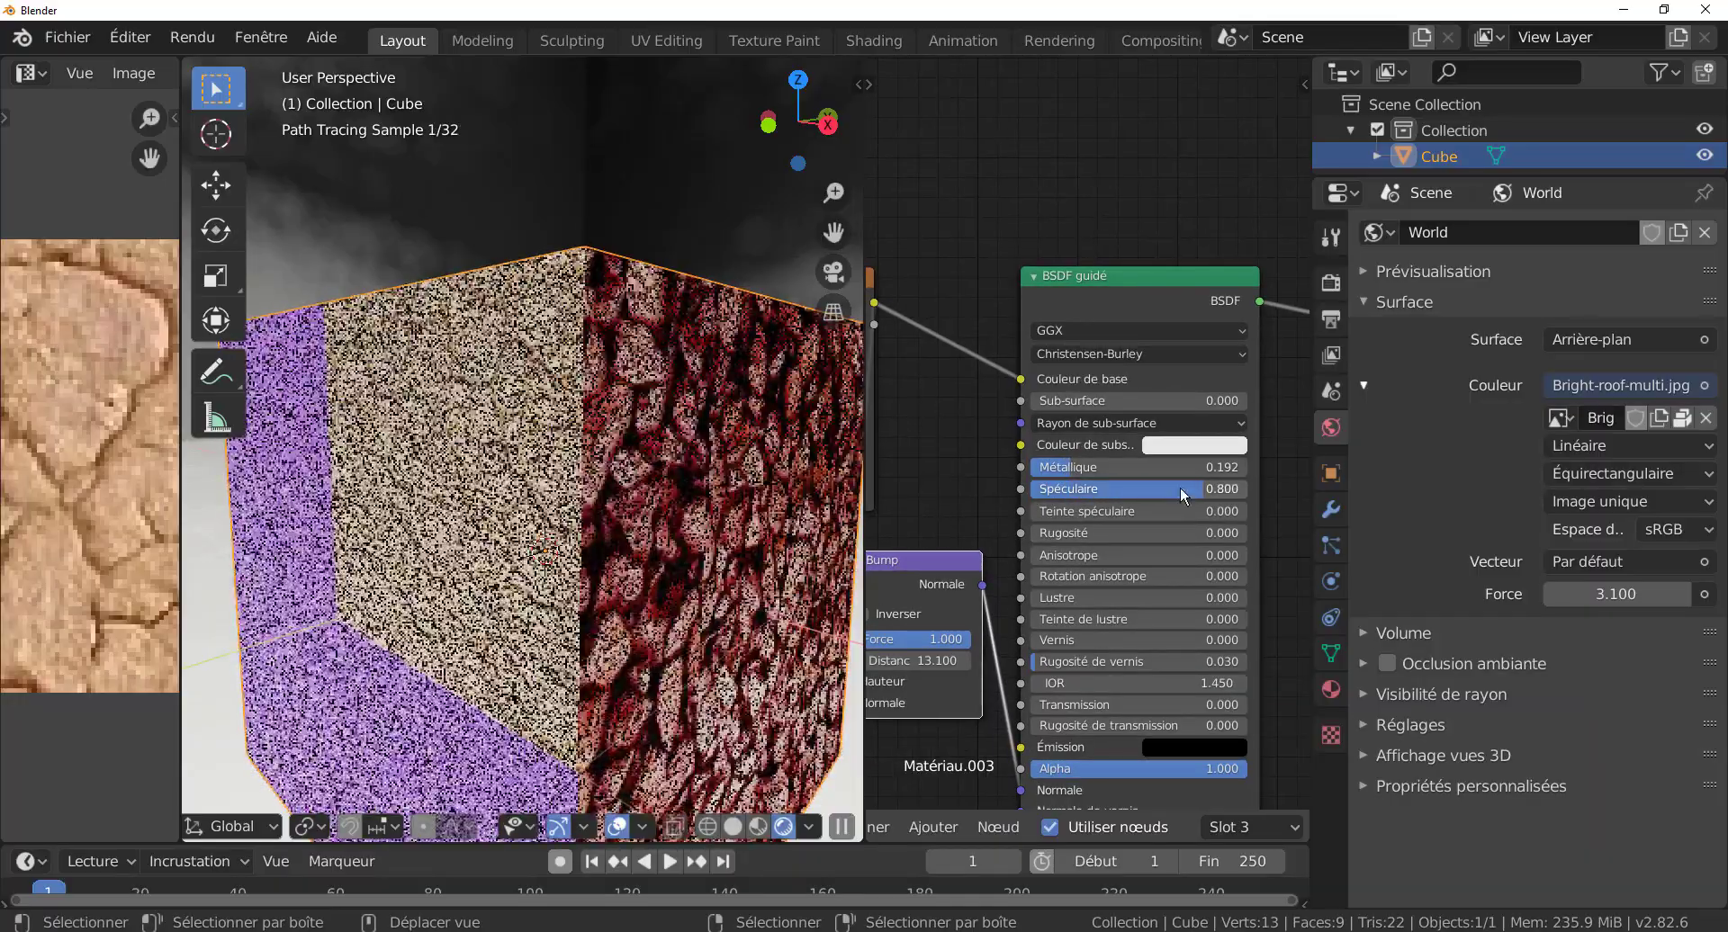
mouse_move(1067, 467)
mouse_down()
mouse_move(1031, 467)
mouse_move(1087, 467)
mouse_up()
mouse_move(1182, 491)
mouse_down()
mouse_move(1058, 491)
mouse_move(1128, 467)
mouse_move(1063, 491)
mouse_up()
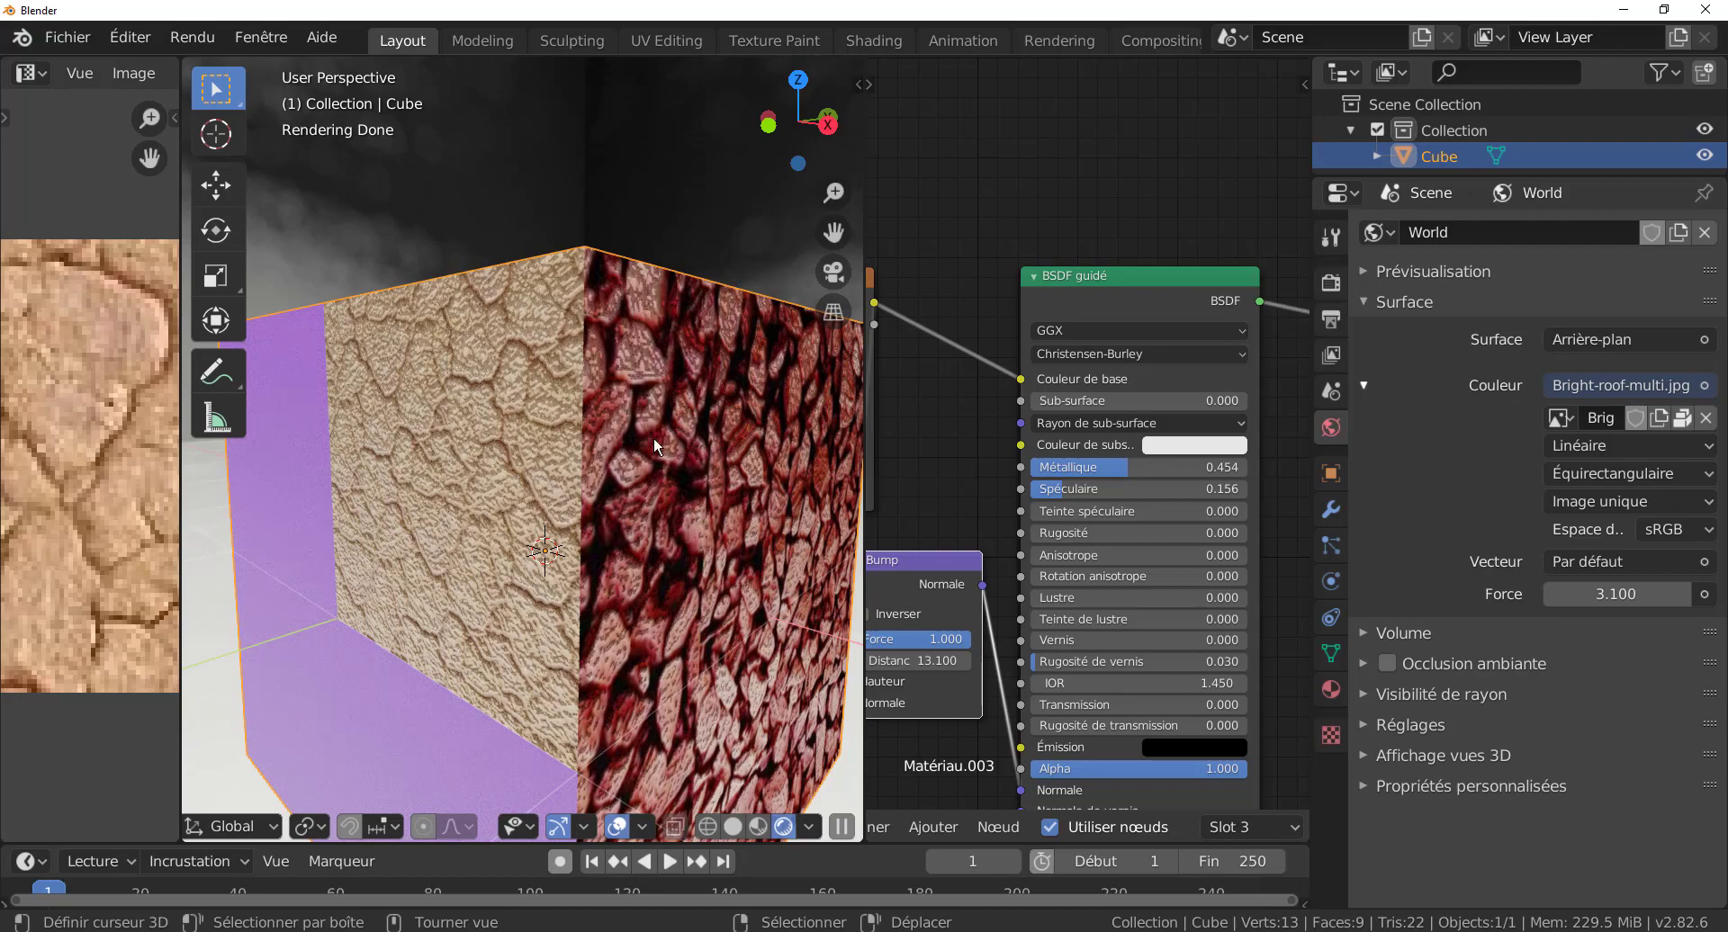
- Try a Métallique value of 0.445 on the BSDF guidé node and inspect the cracked-earth relief from another angle
scroll(650, 443, down, 3)
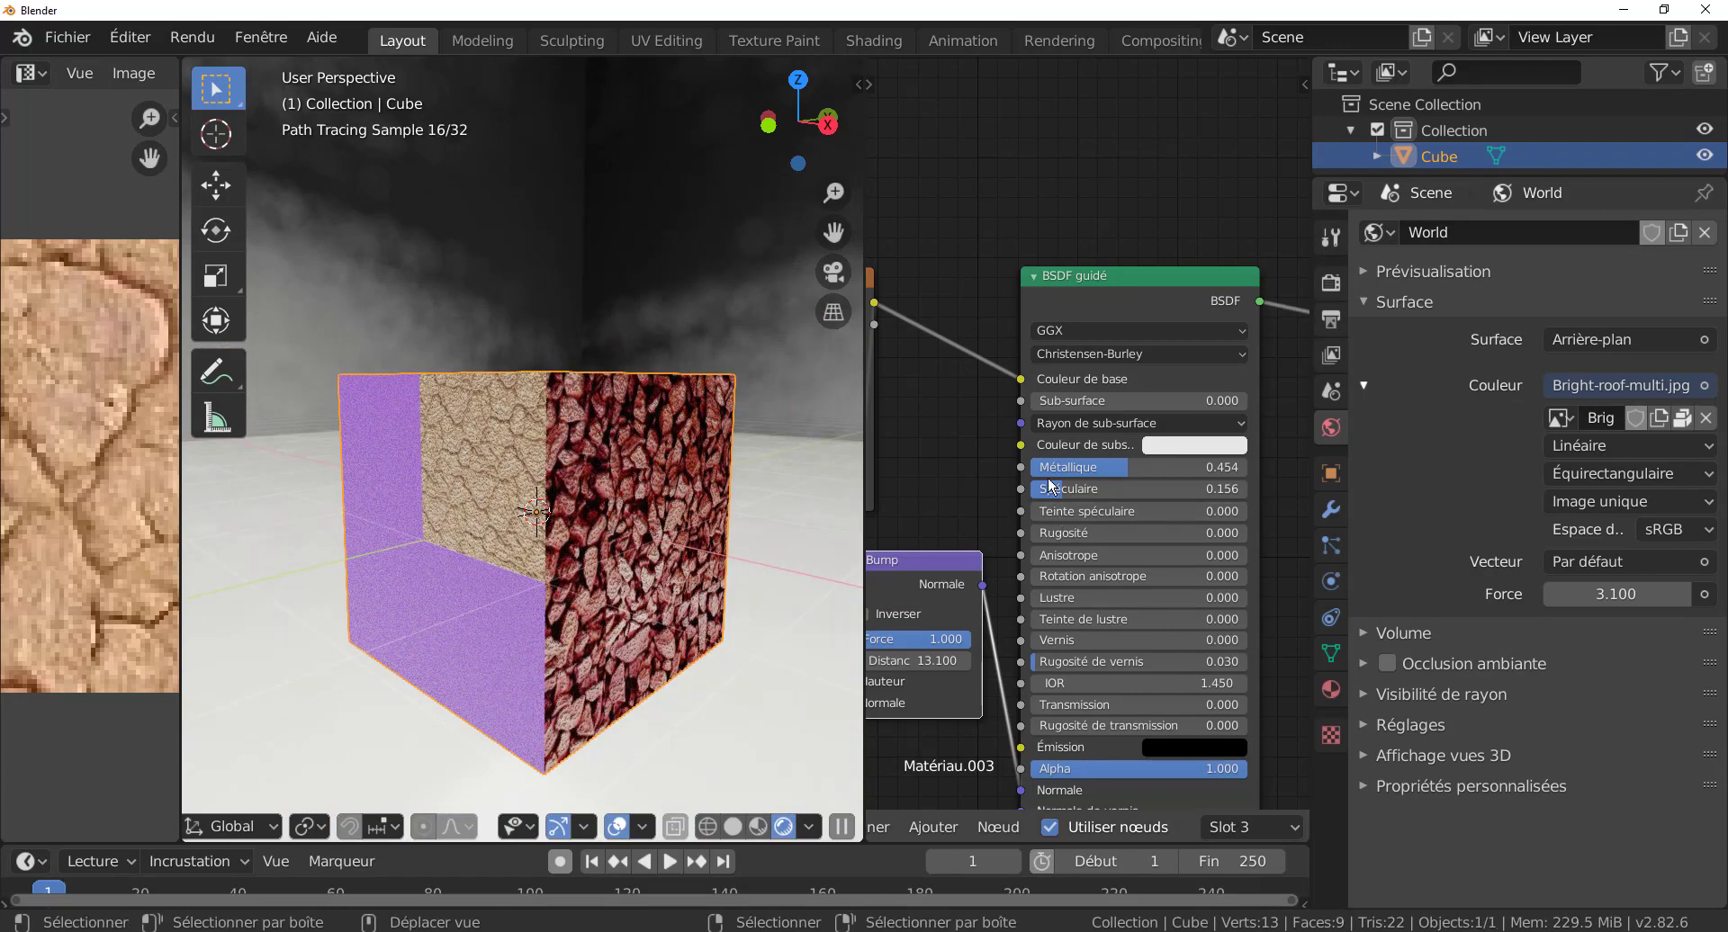
mouse_move(1125, 467)
mouse_down()
mouse_move(1035, 467)
mouse_move(1114, 477)
mouse_up()
middle_drag(695, 526, 552, 578)
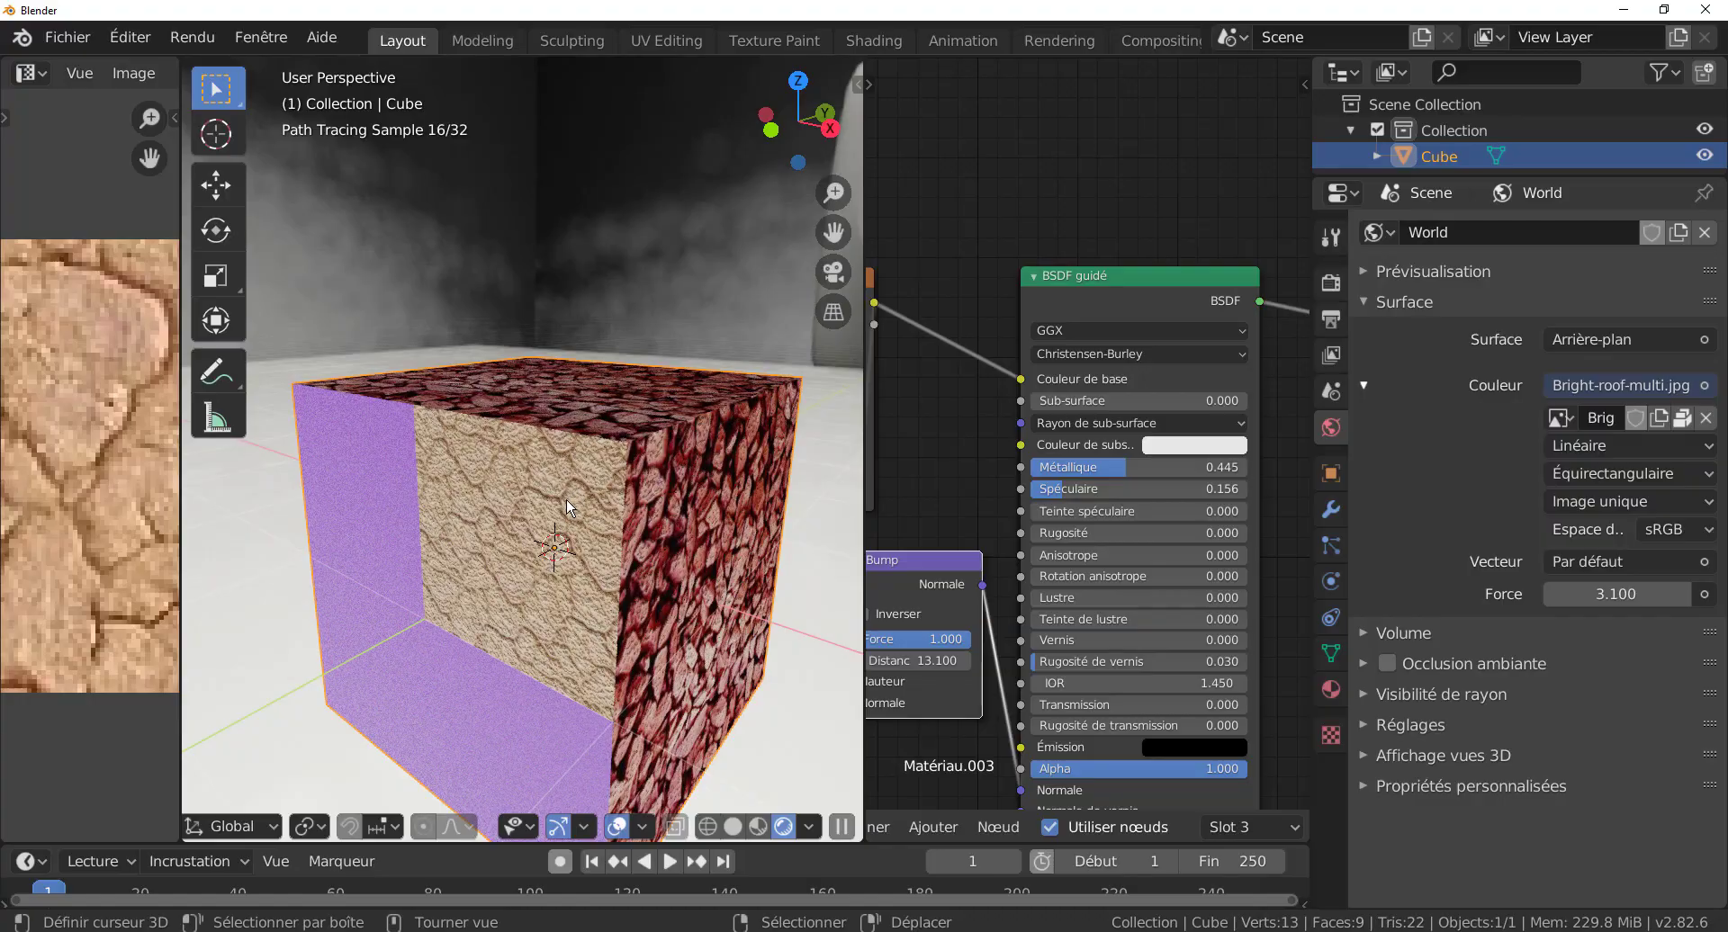
middle_drag(570, 508, 686, 402)
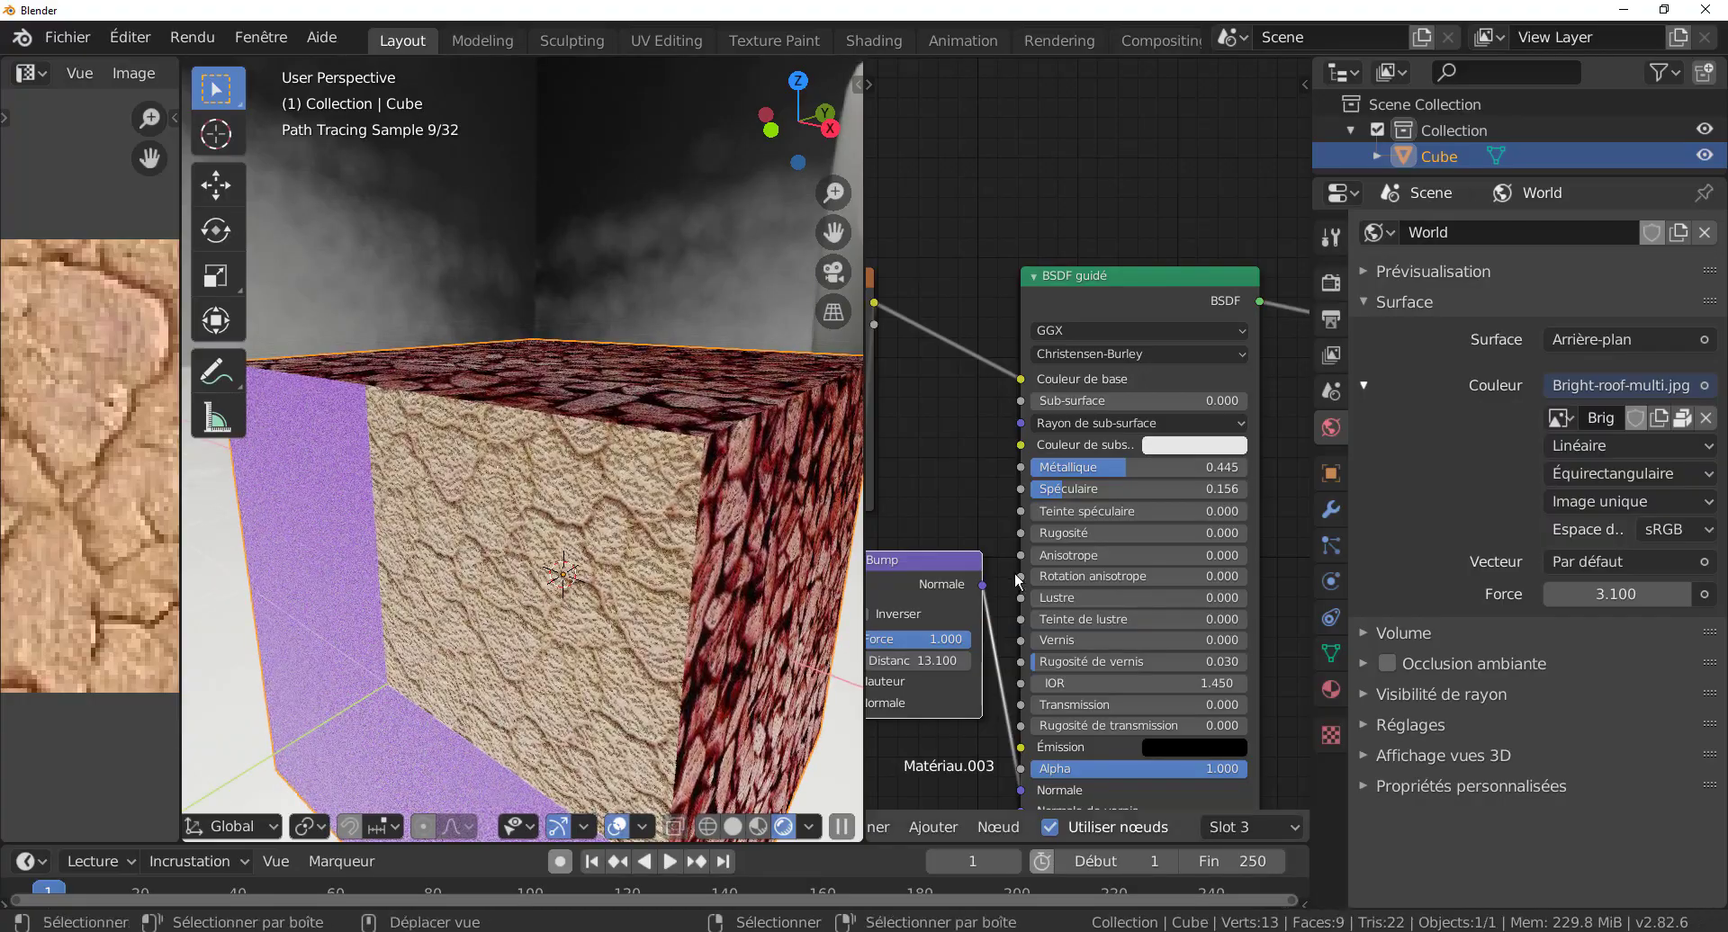
- Set the BSDF guidé node's Spéculaire to 0.812 and its Métallique and Rugosité de vernis to 0, and check the whole cube
drag(1063, 491, 1030, 468)
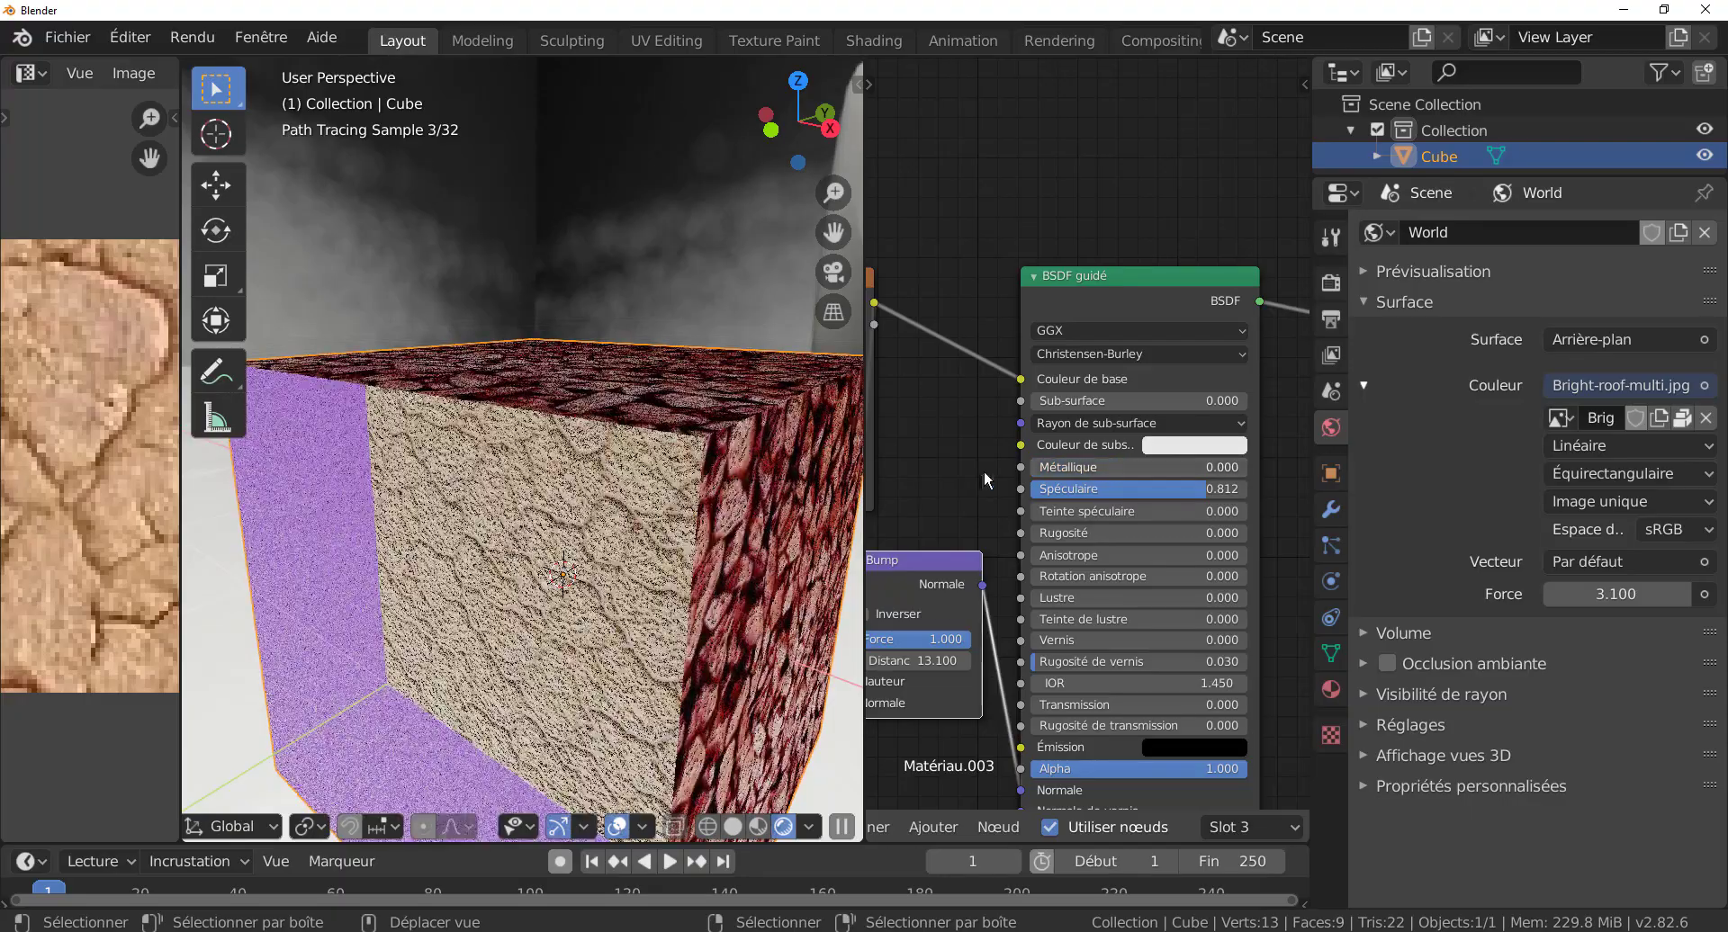
middle_drag(576, 549, 608, 598)
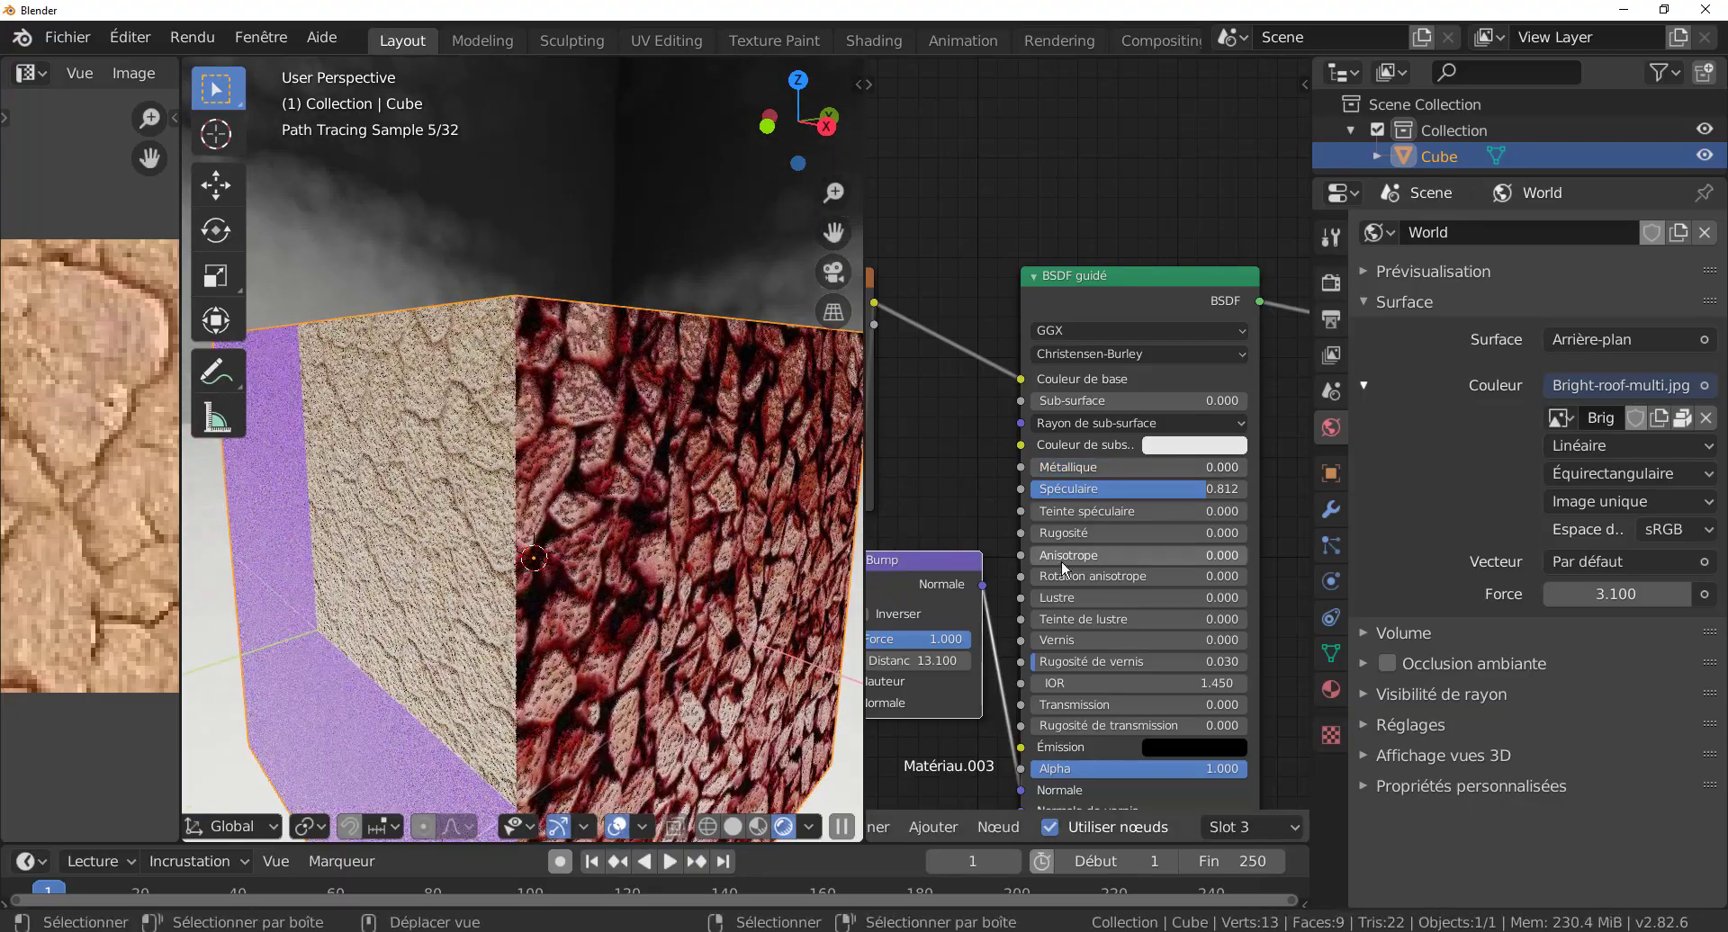
scroll(541, 555, down, 6)
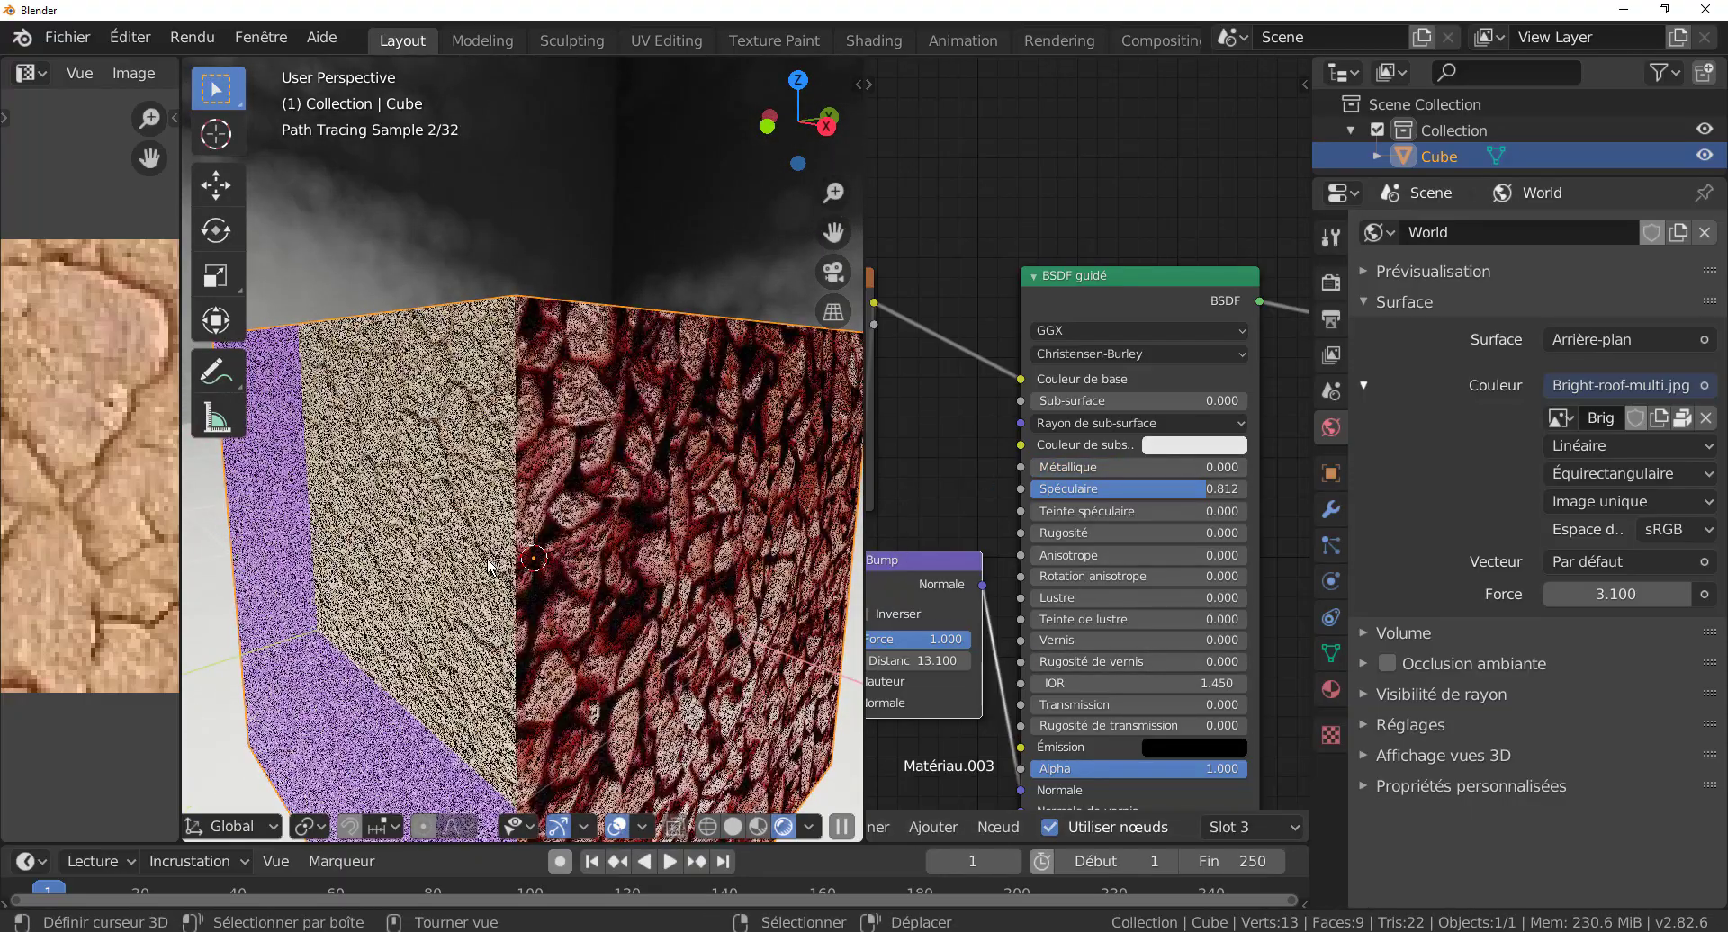
middle_drag(541, 555, 807, 812)
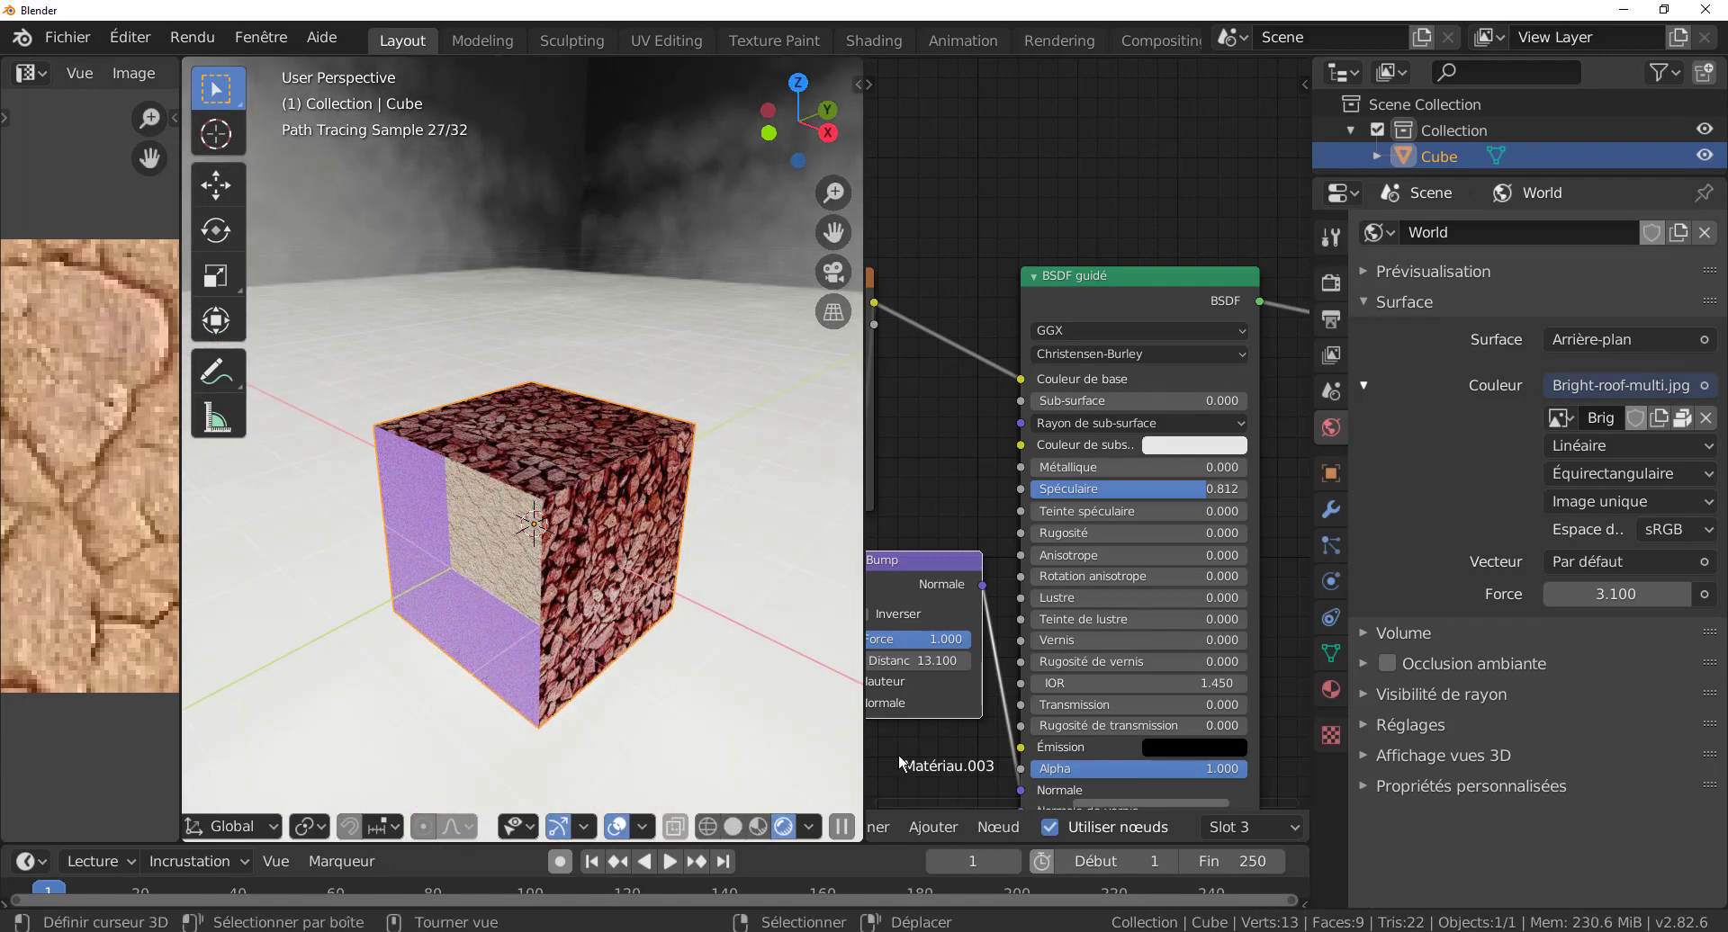
- Show the scene's Cycles render settings and view the cracked-earth face more closely
click(1330, 284)
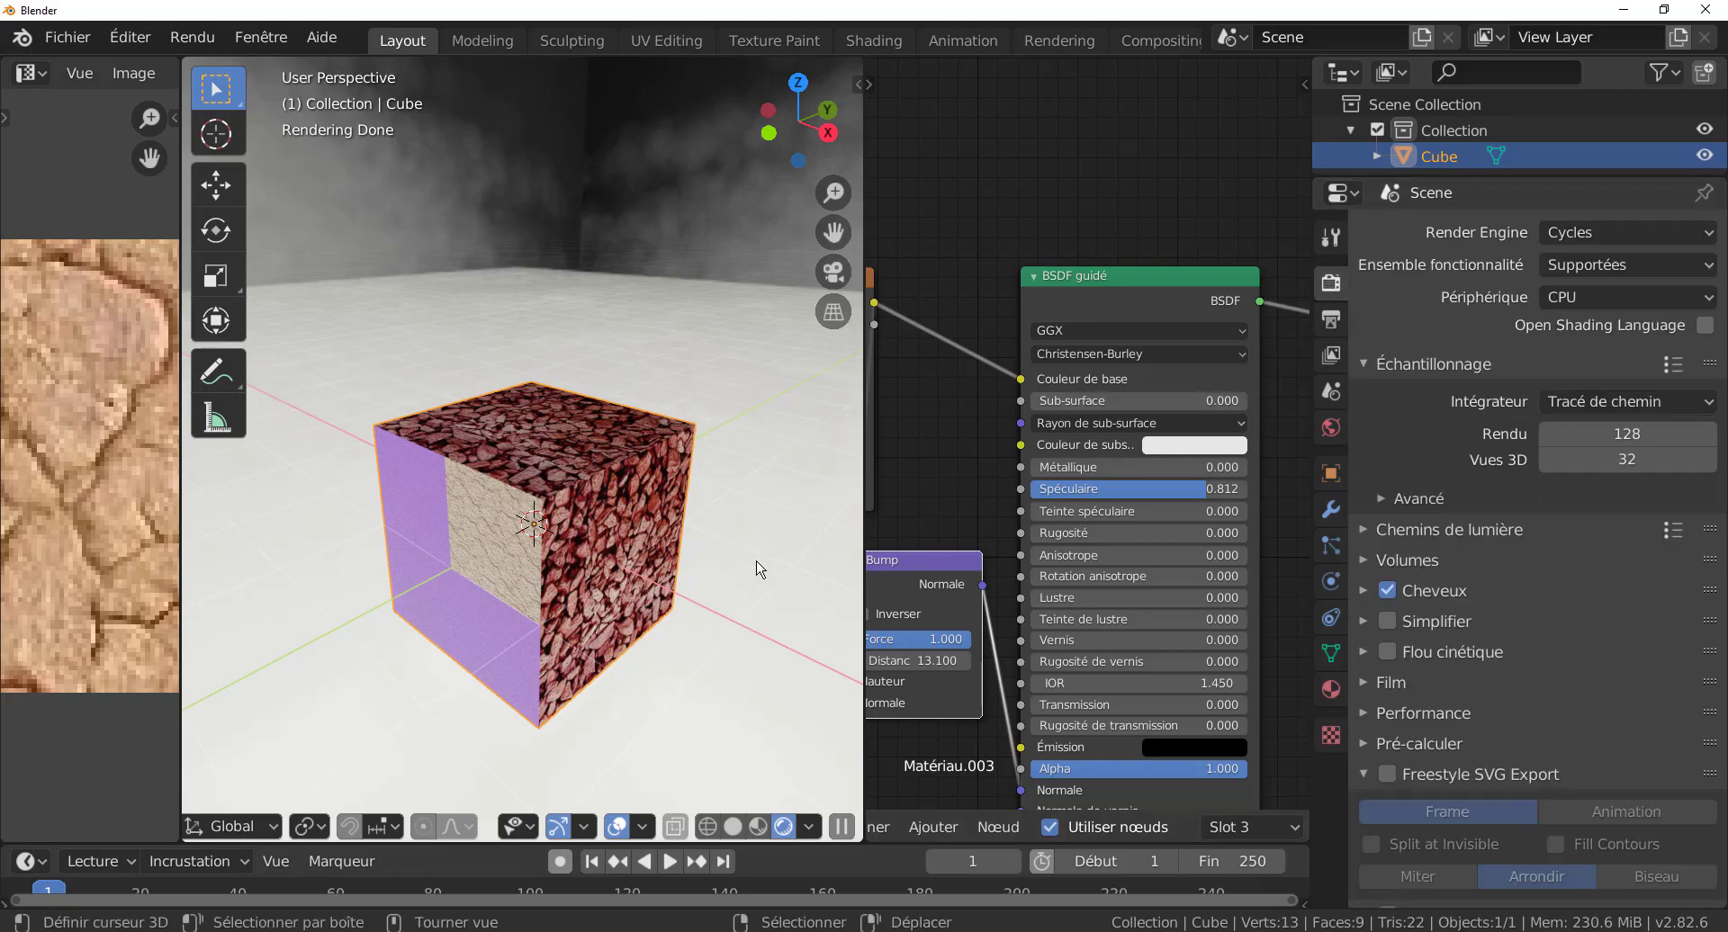
middle_drag(744, 572, 689, 547)
scroll(675, 540, up, 2)
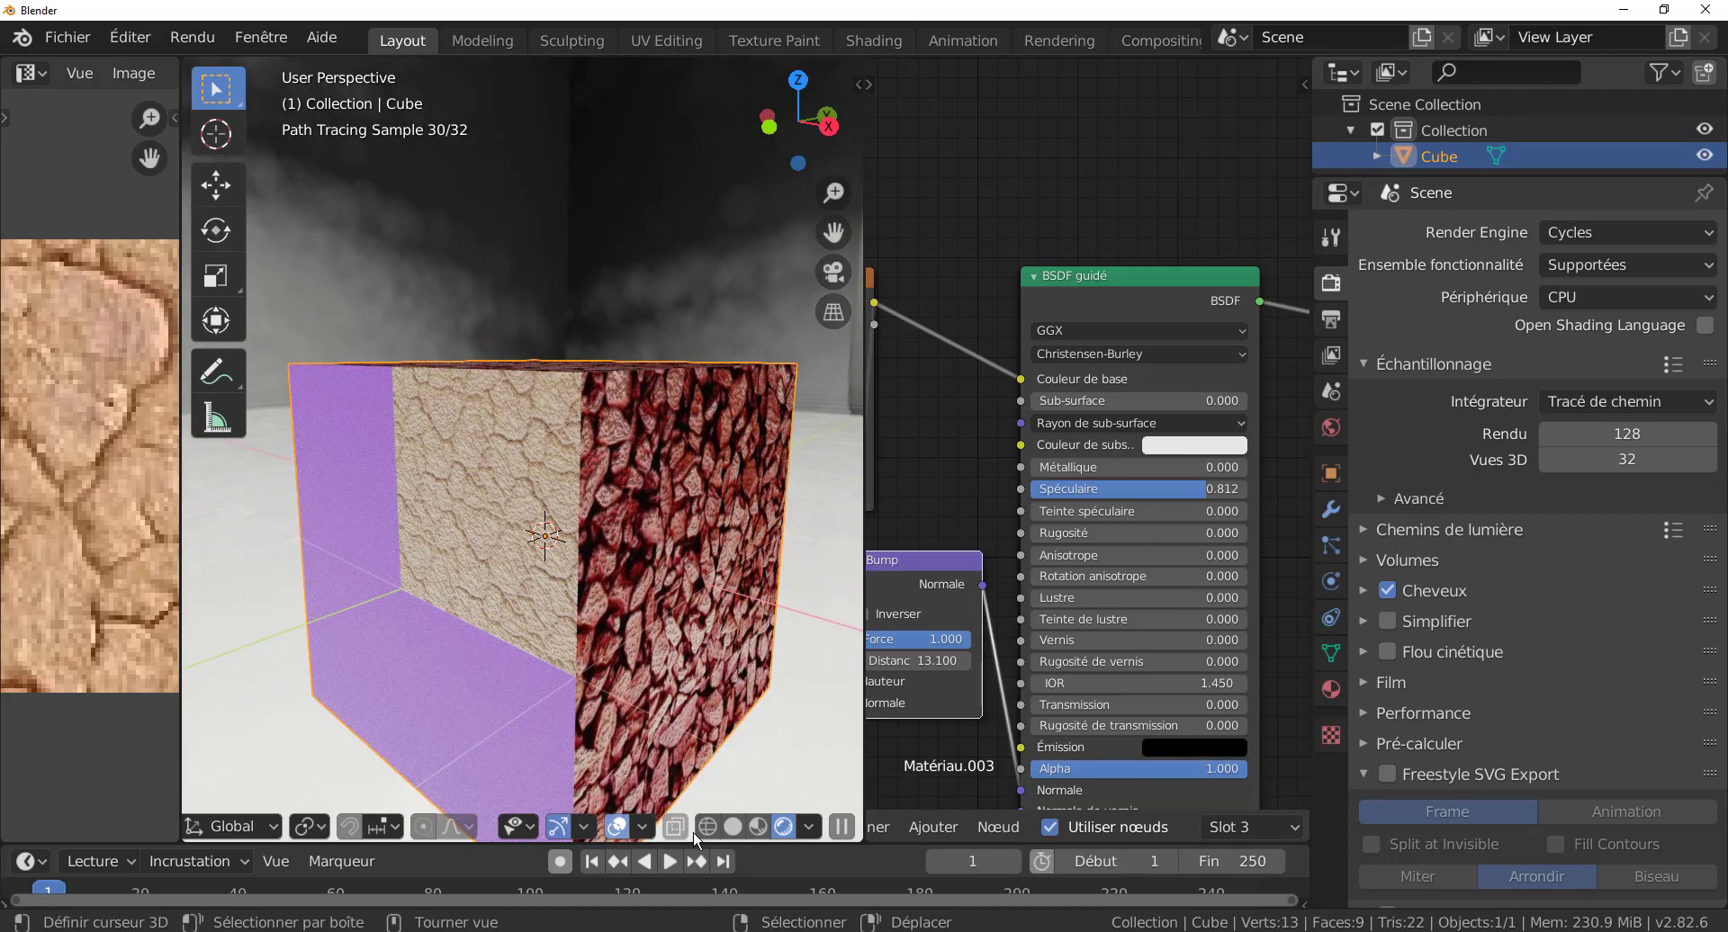
- Preview the cube in material shading and select its red stone face in edit mode to bring up the Matériau.001 nodes
key(z)
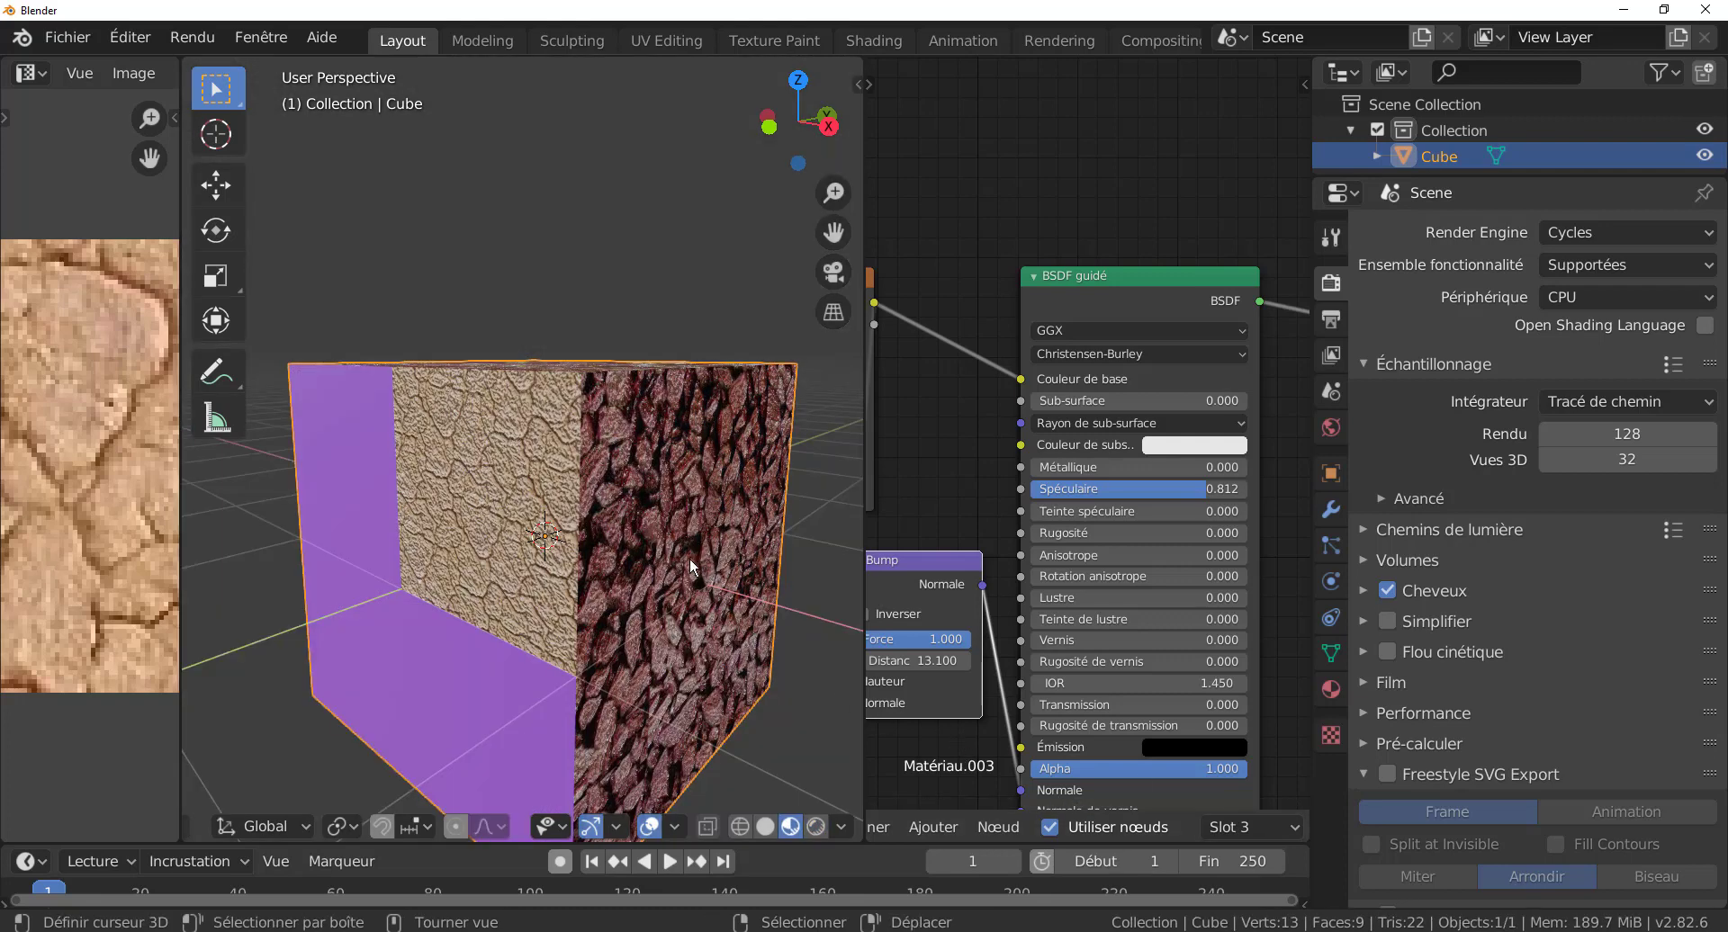
key(Tab)
right_click(764, 627)
key(Tab)
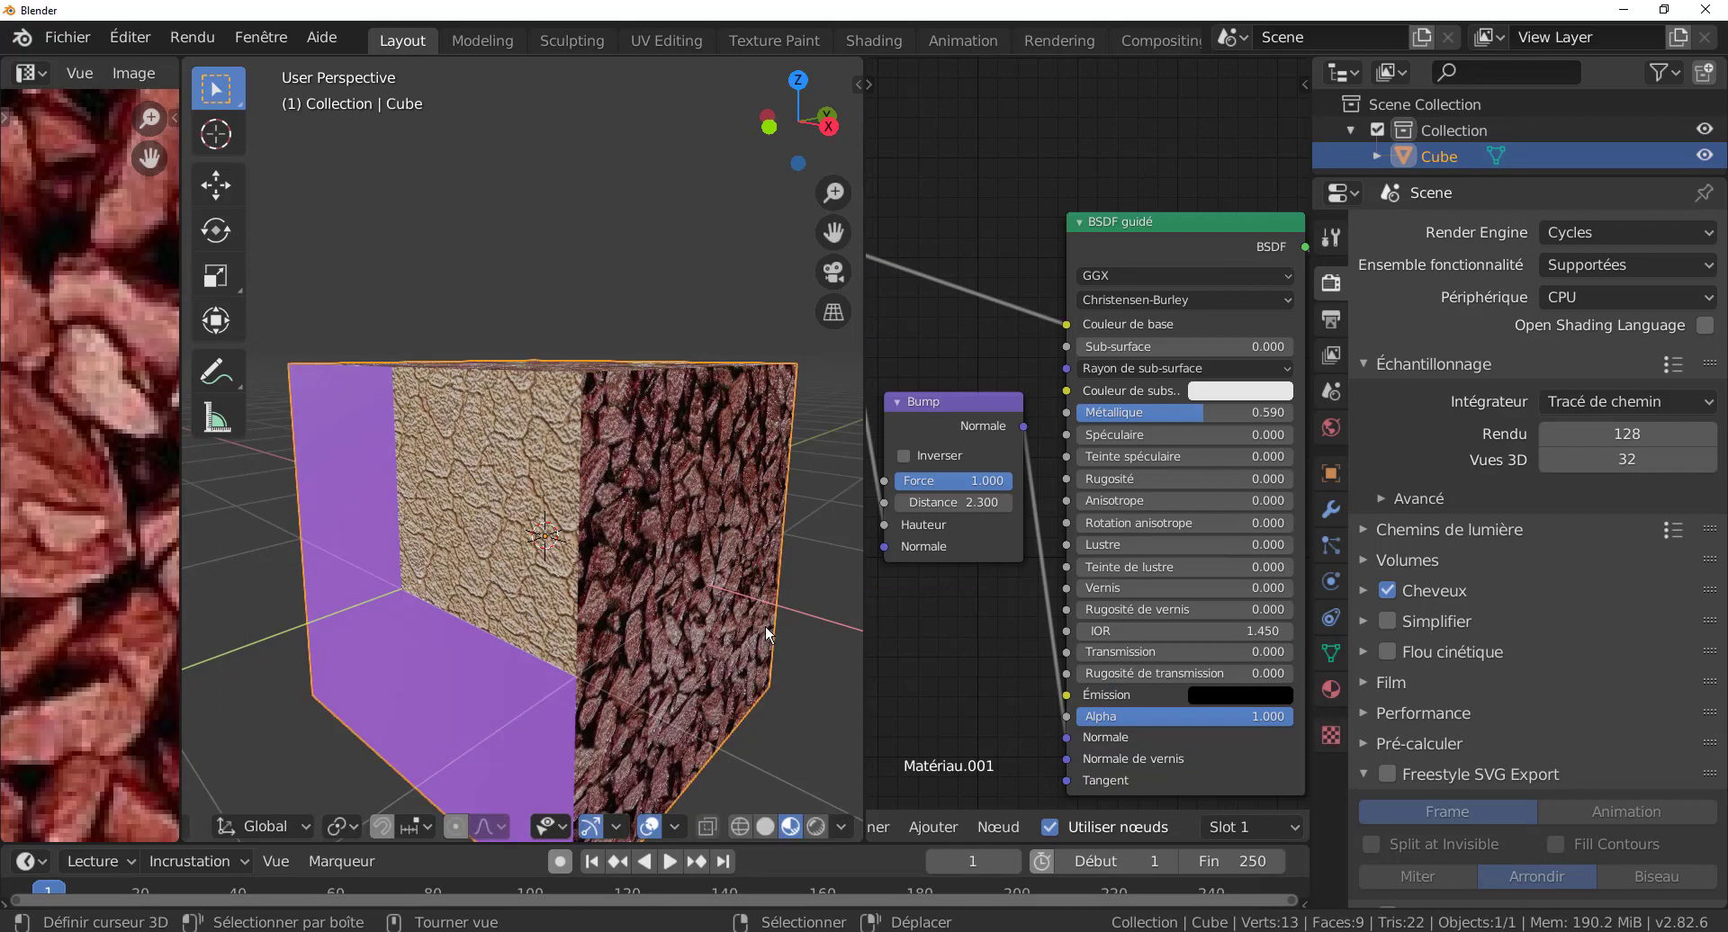
- Compare the relief of the stone and cracked-earth faces up close, and return the 3D view to rendered shading
scroll(748, 709, up, 2)
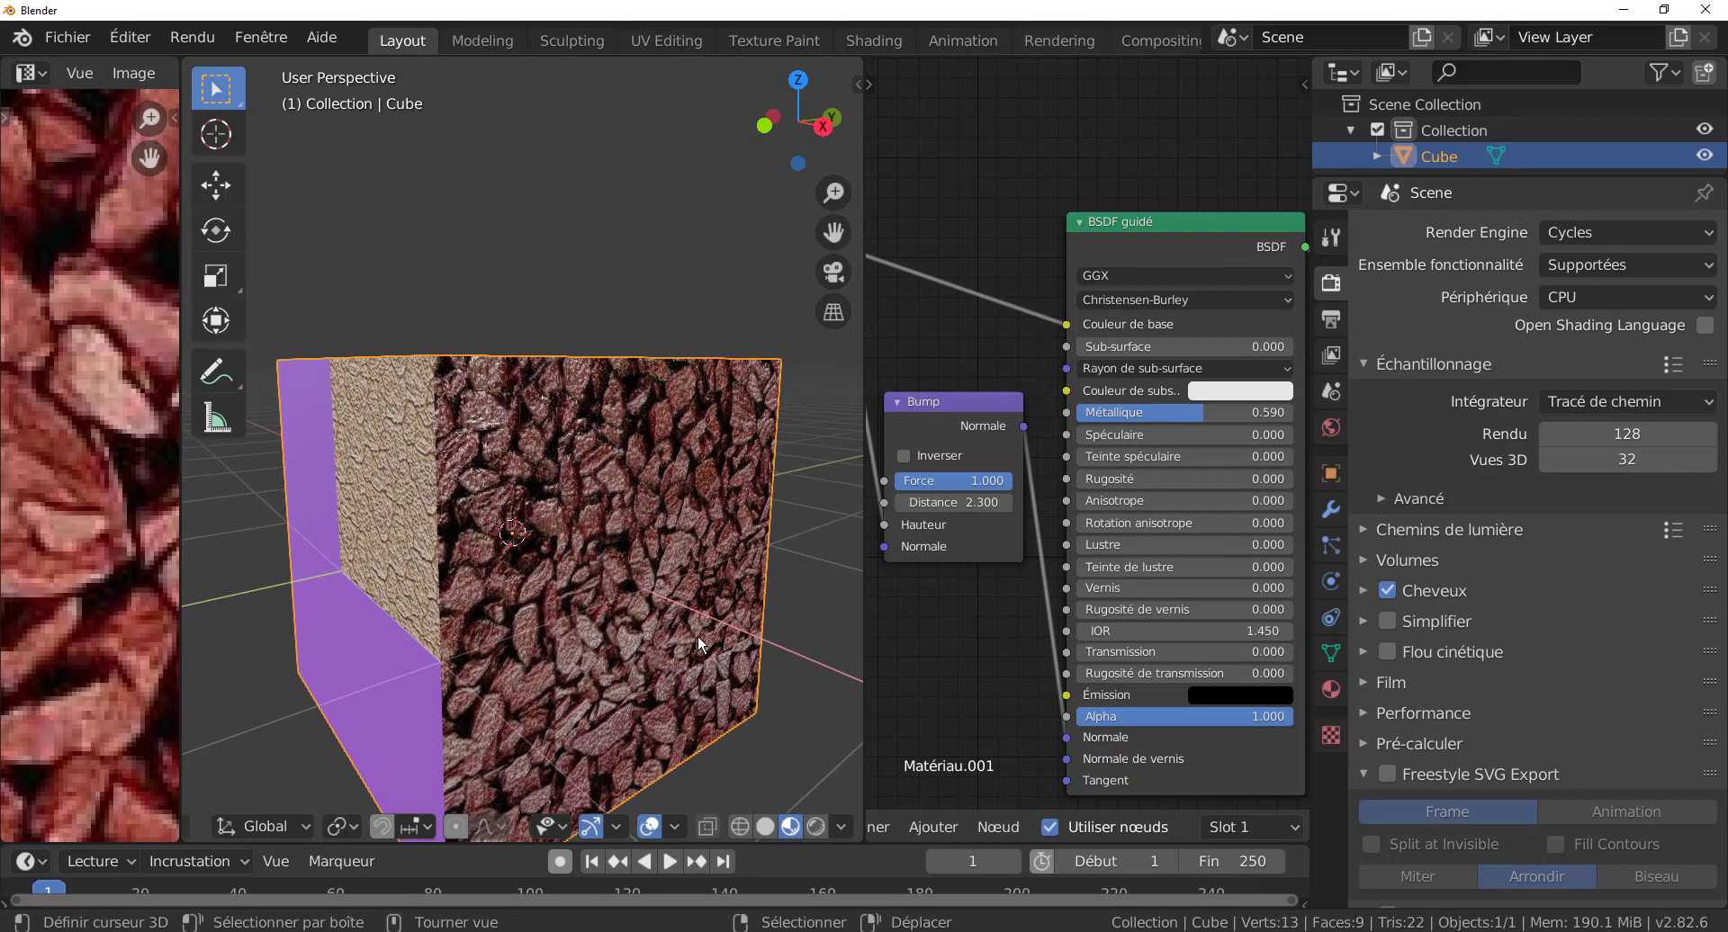
scroll(698, 635, up, 3)
middle_drag(676, 612, 642, 616)
scroll(598, 610, up, 2)
scroll(597, 610, down, 2)
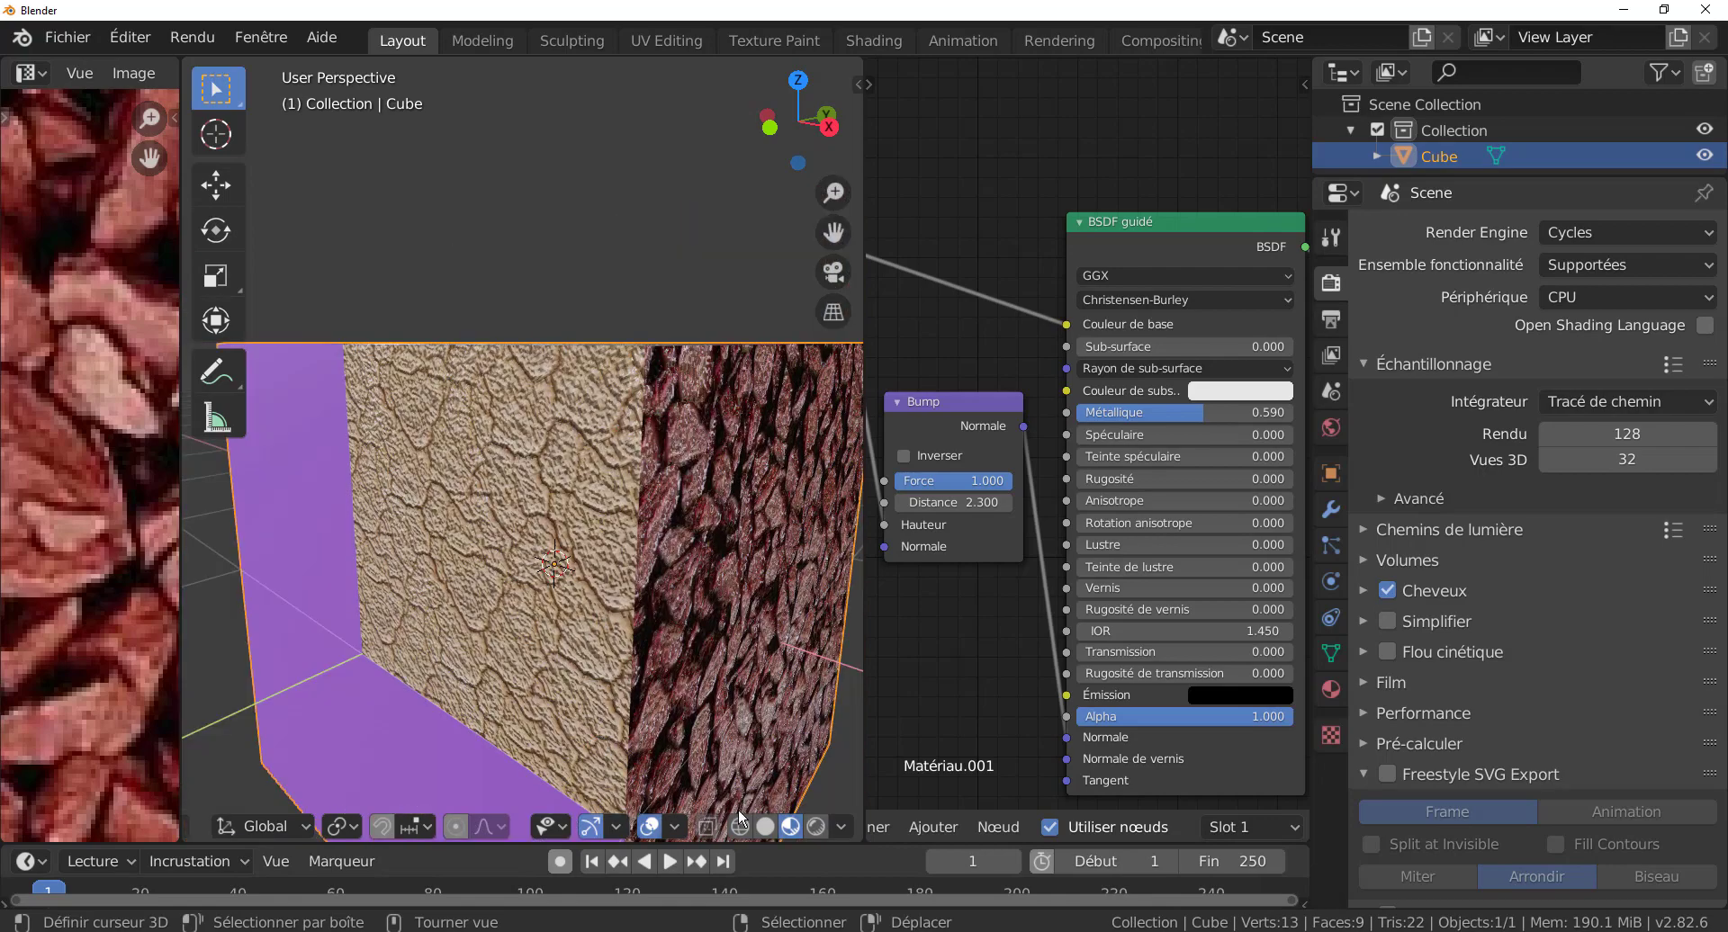
click(817, 826)
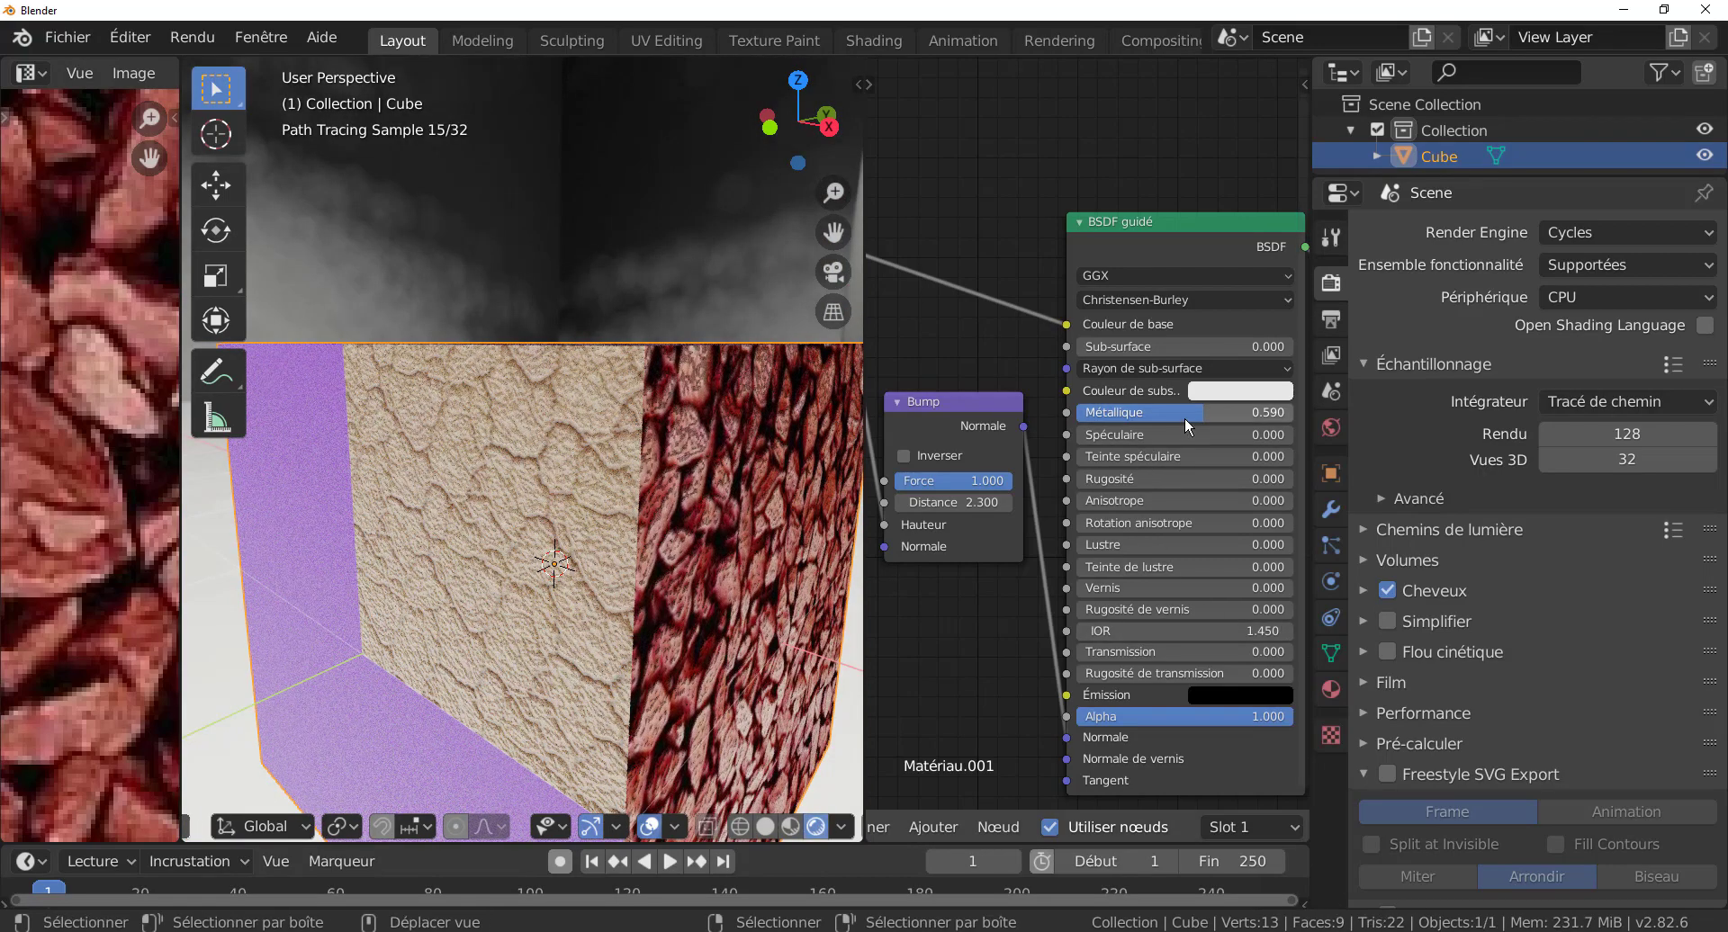
- Set the BSDF guidé node's Métallique to 0.170 and Spéculaire to 1.000 for Matériau.001, and check the stone relief from several angles
drag(1204, 413, 1292, 435)
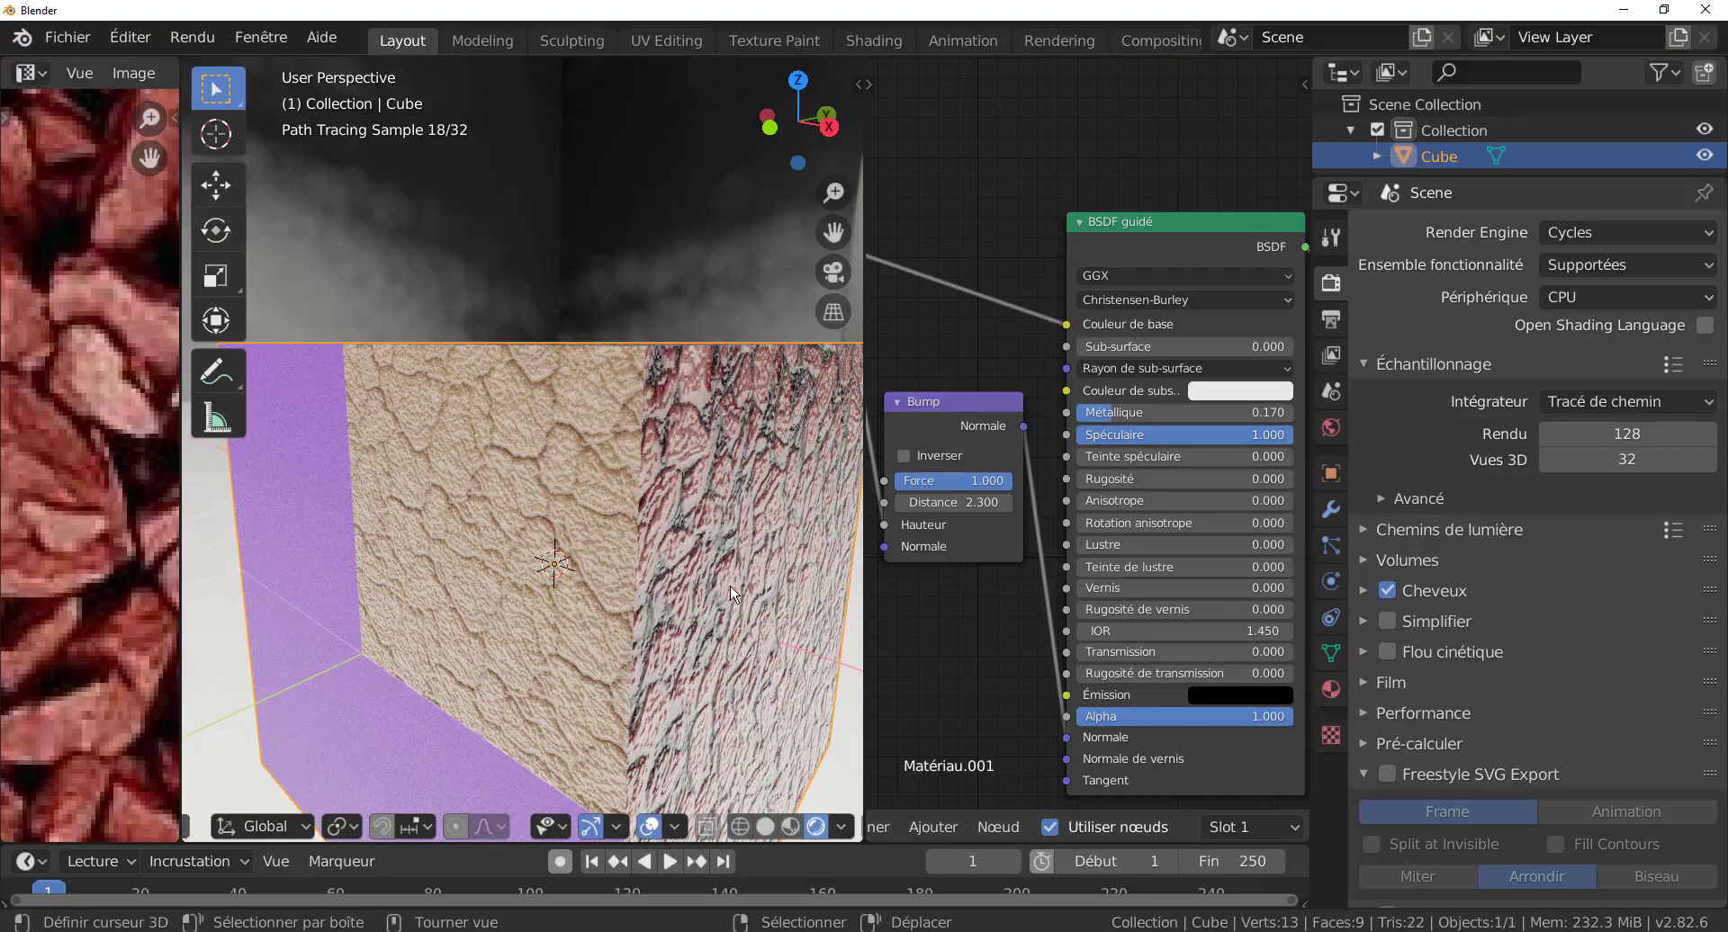
middle_drag(731, 586, 619, 661)
scroll(619, 660, up, 3)
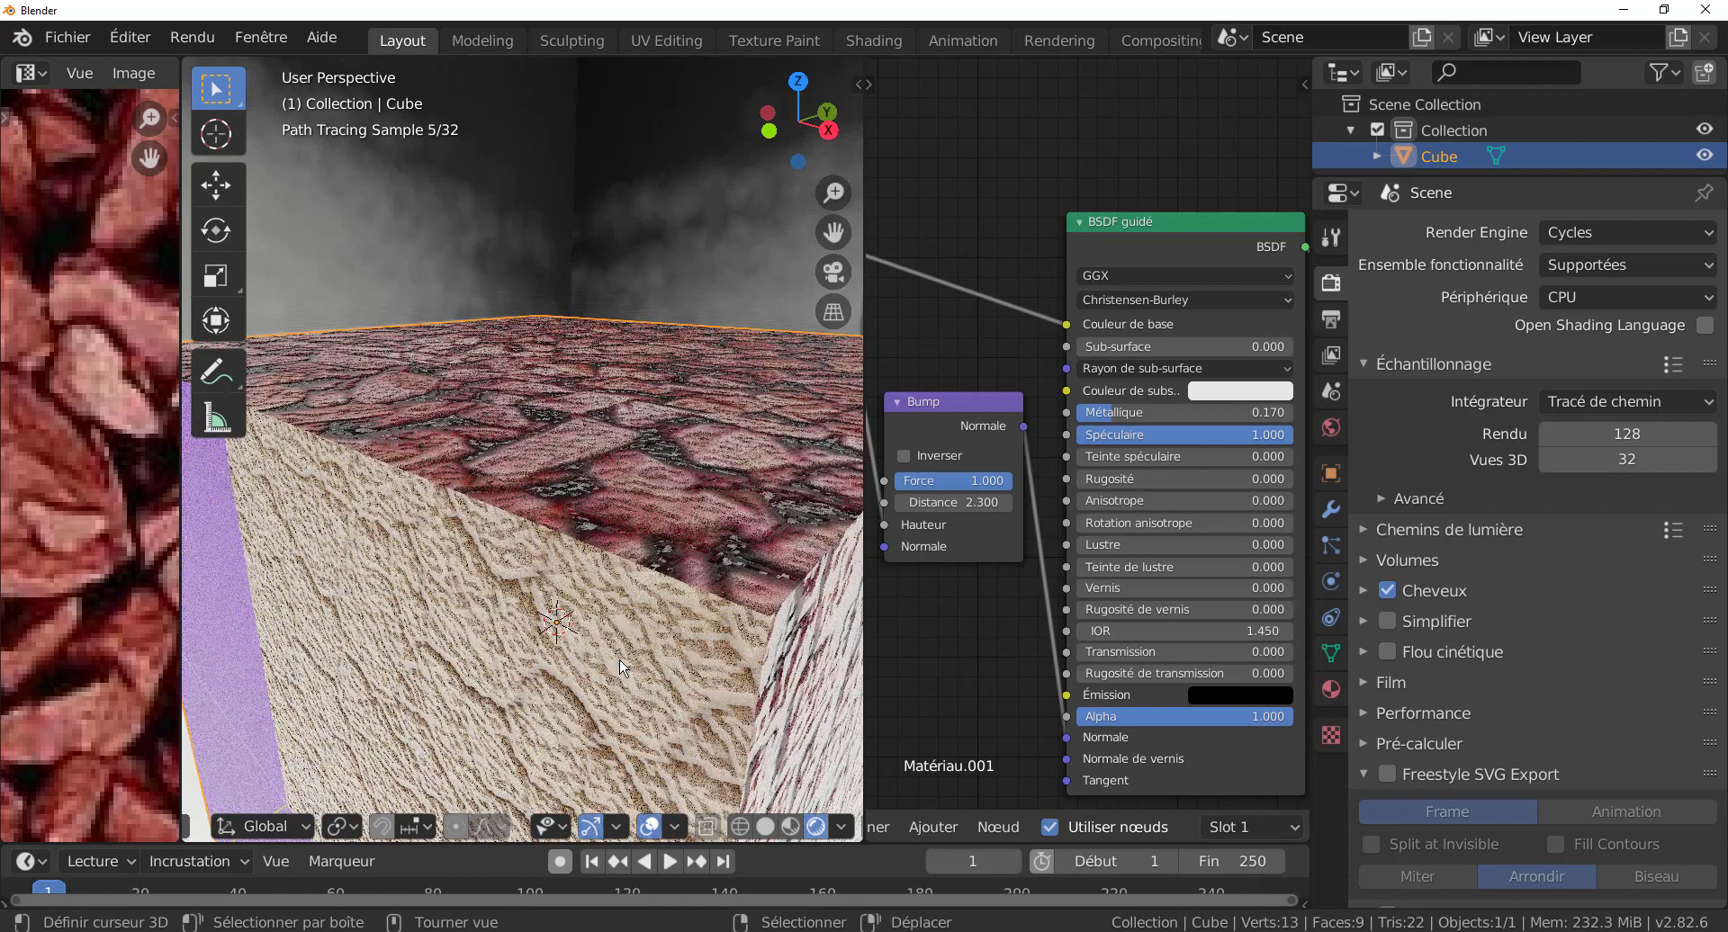
scroll(620, 661, down, 4)
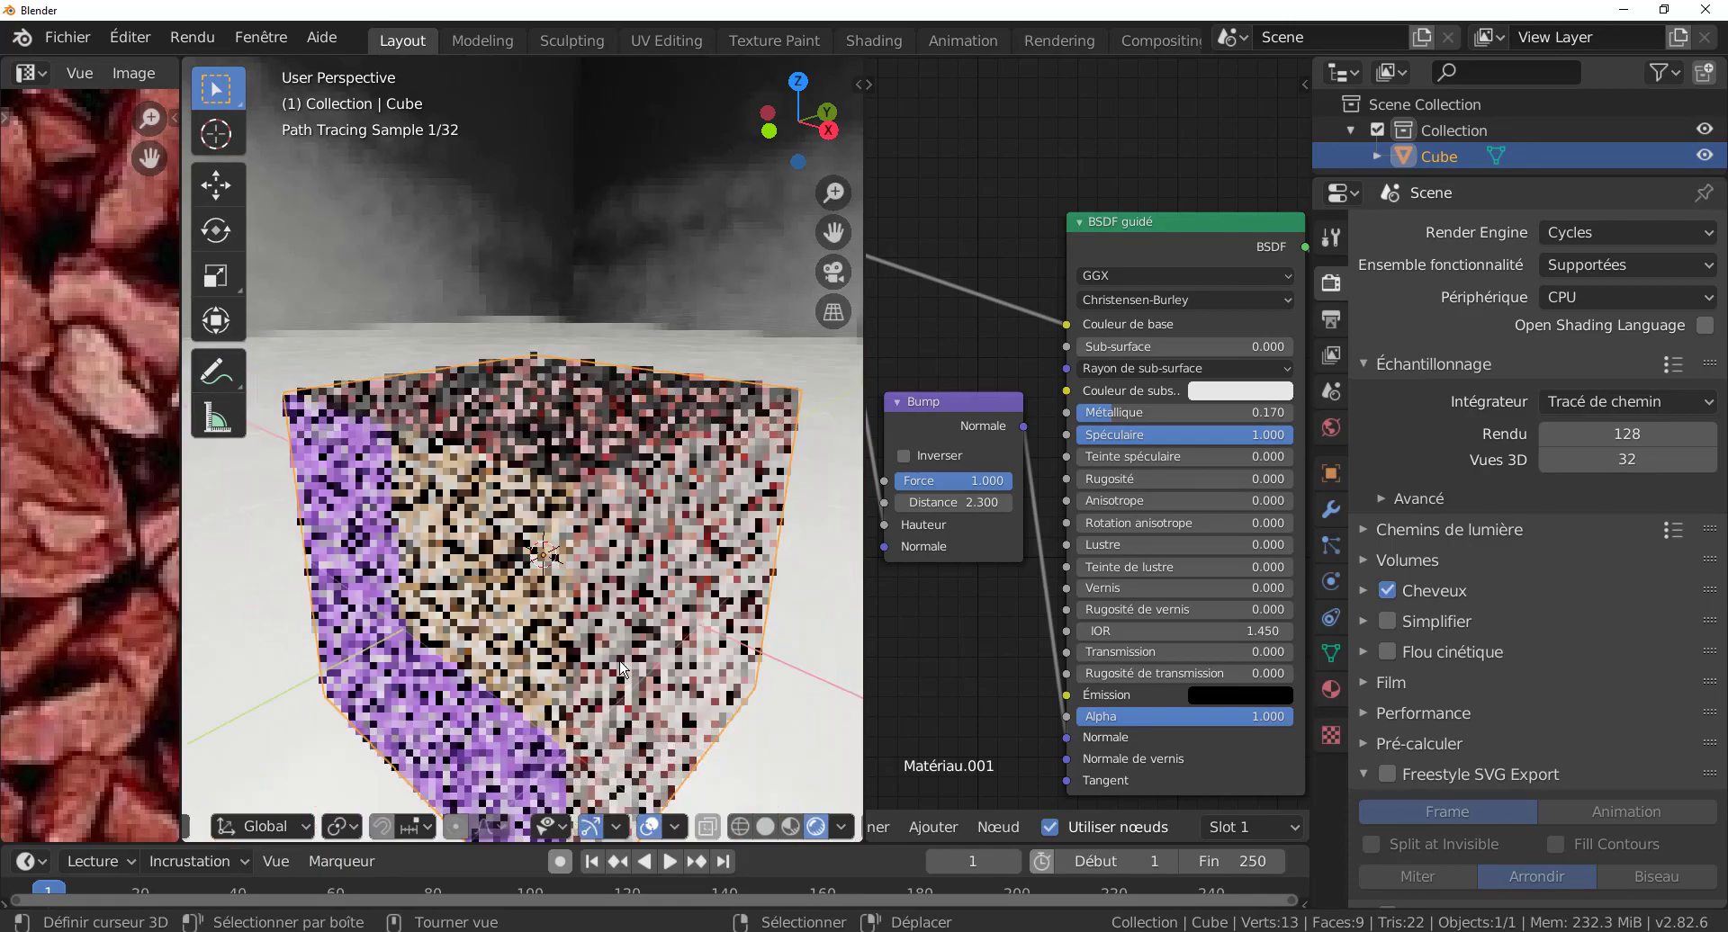
middle_drag(619, 661, 672, 625)
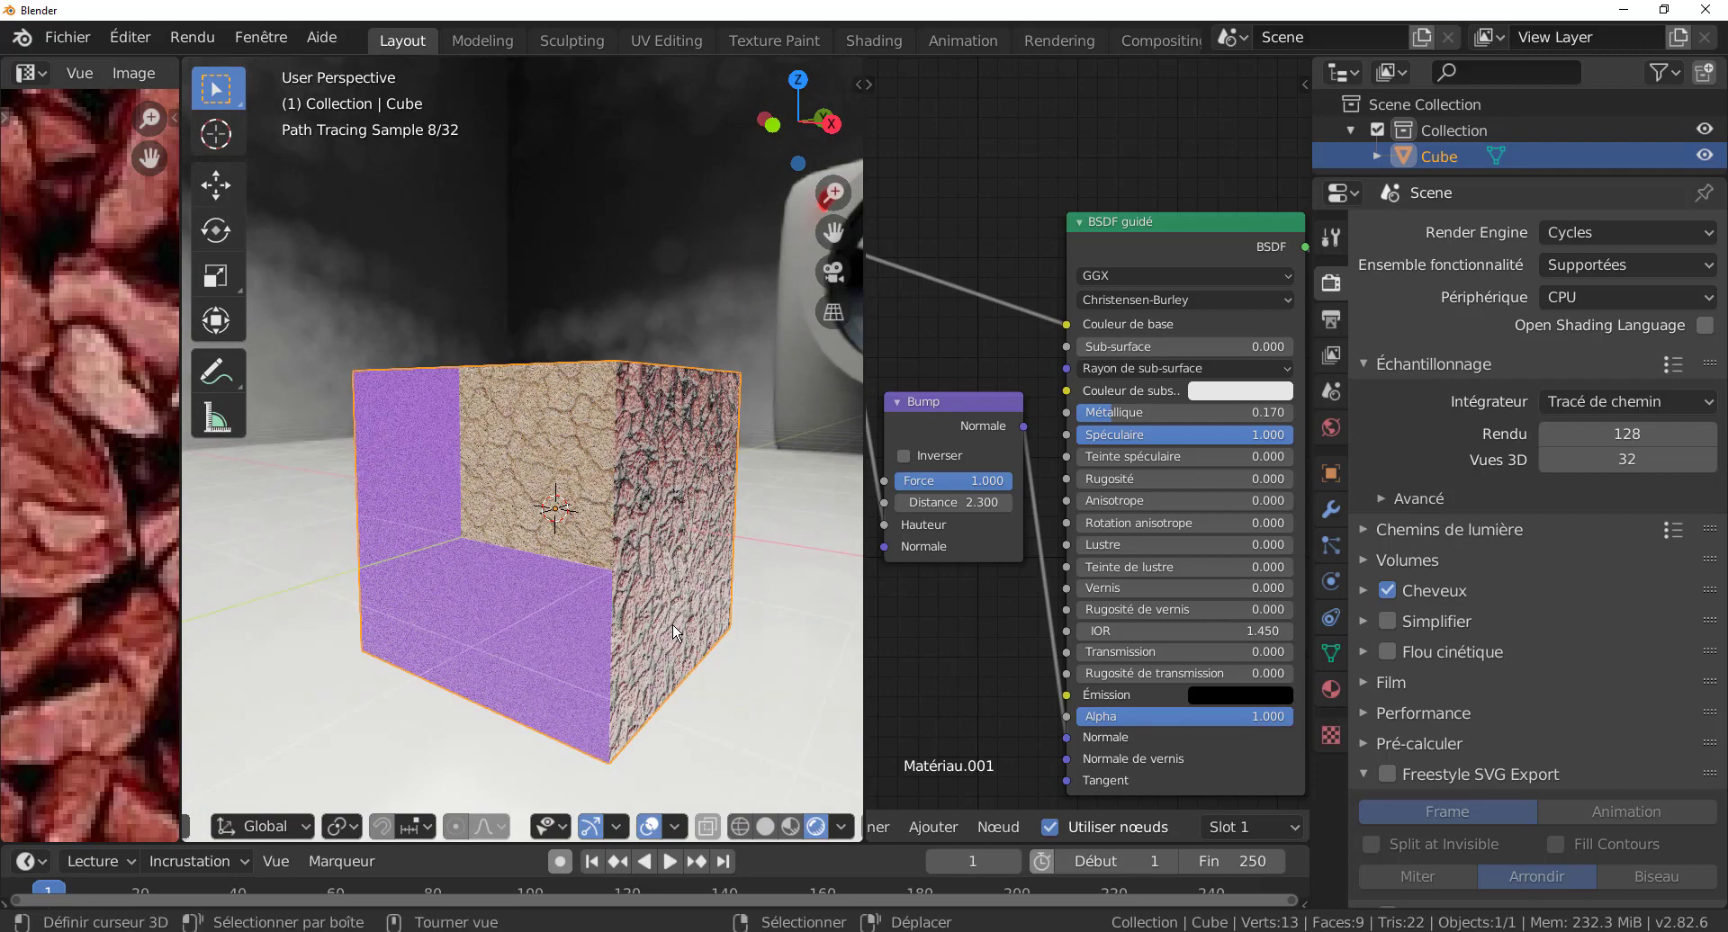
scroll(531, 504, up, 2)
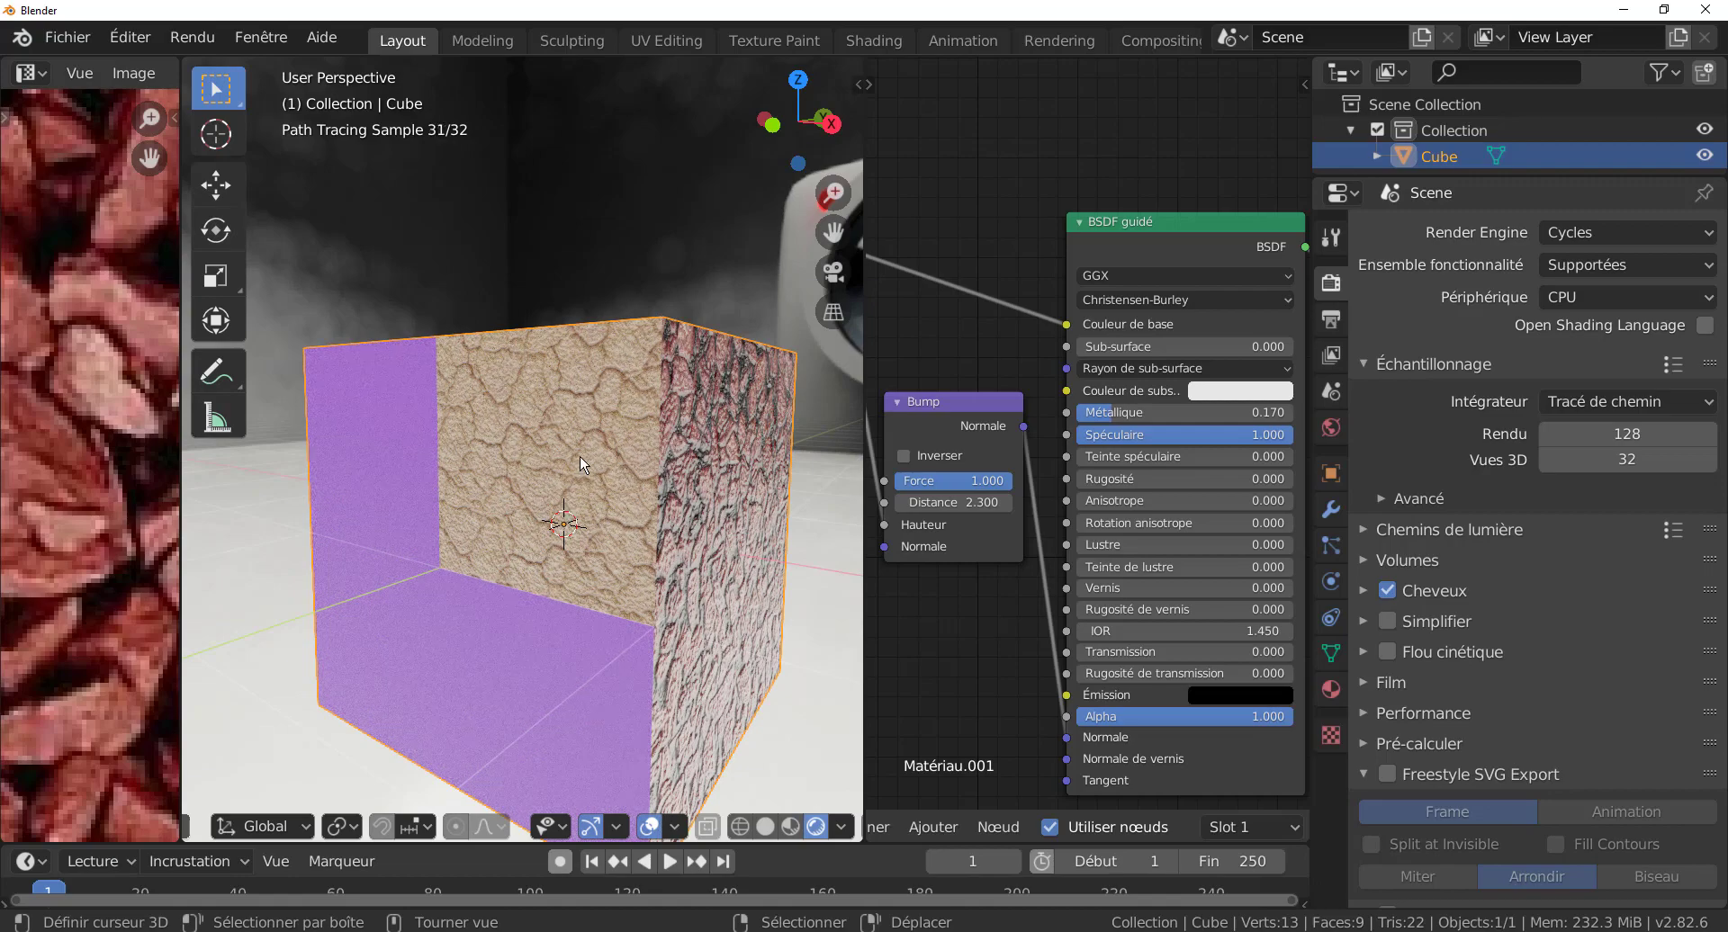
mouse_move(682, 504)
middle_down()
mouse_move(656, 507)
mouse_move(707, 510)
middle_up()
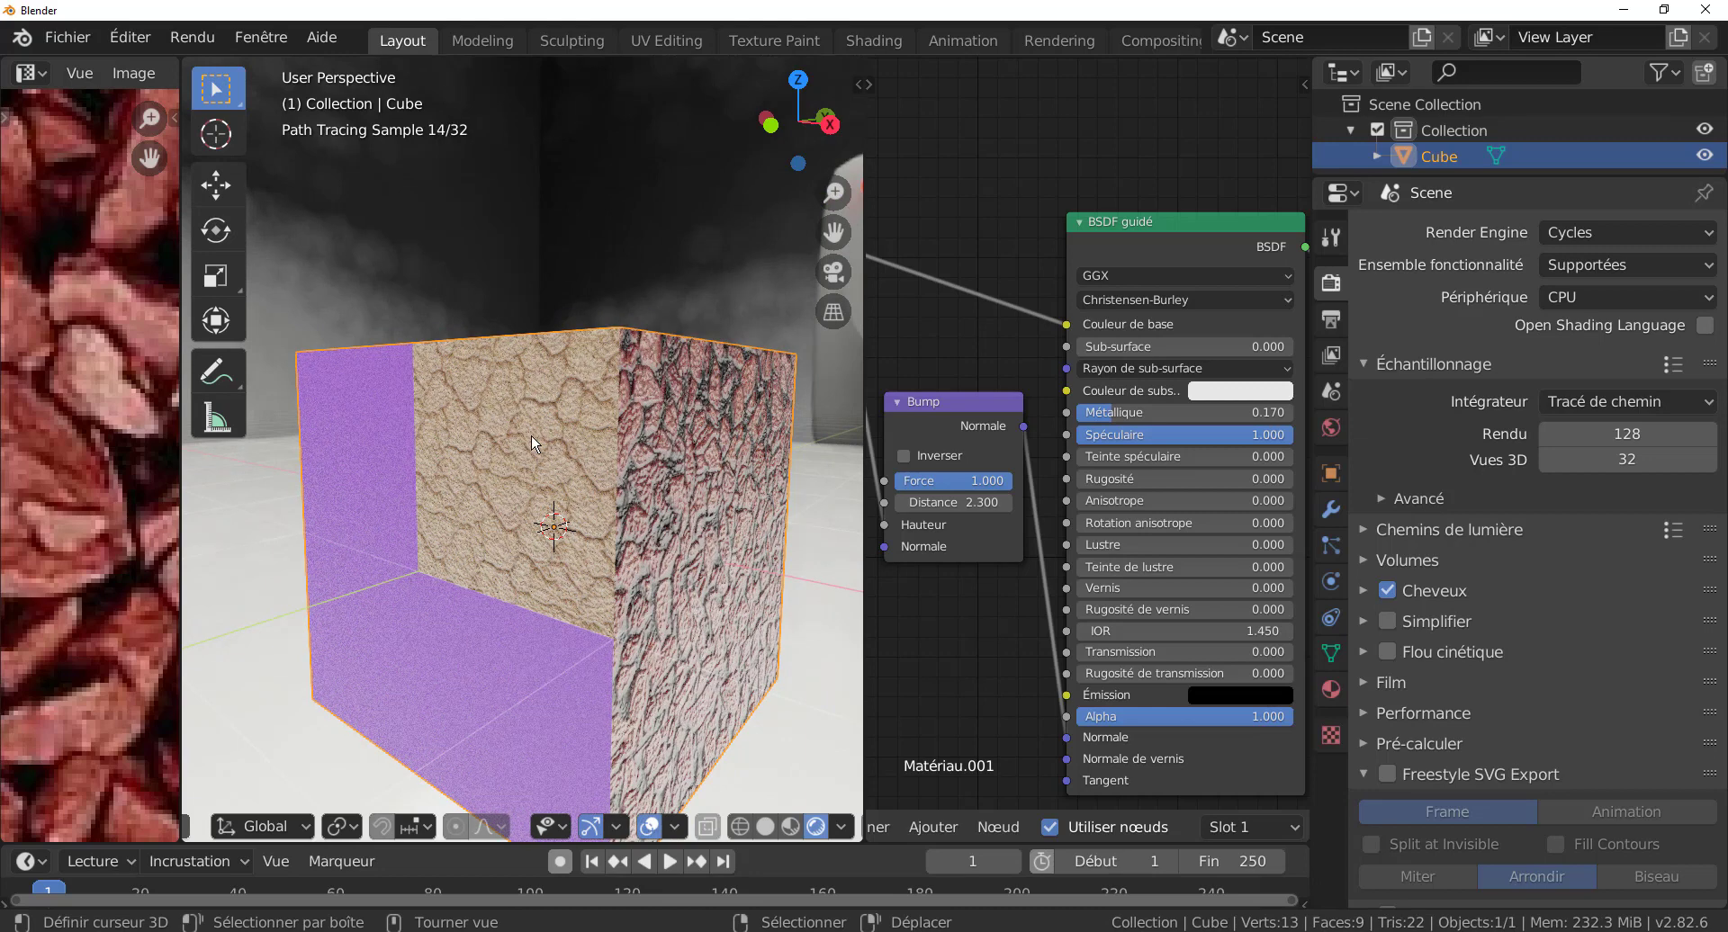
scroll(981, 588, down, 2)
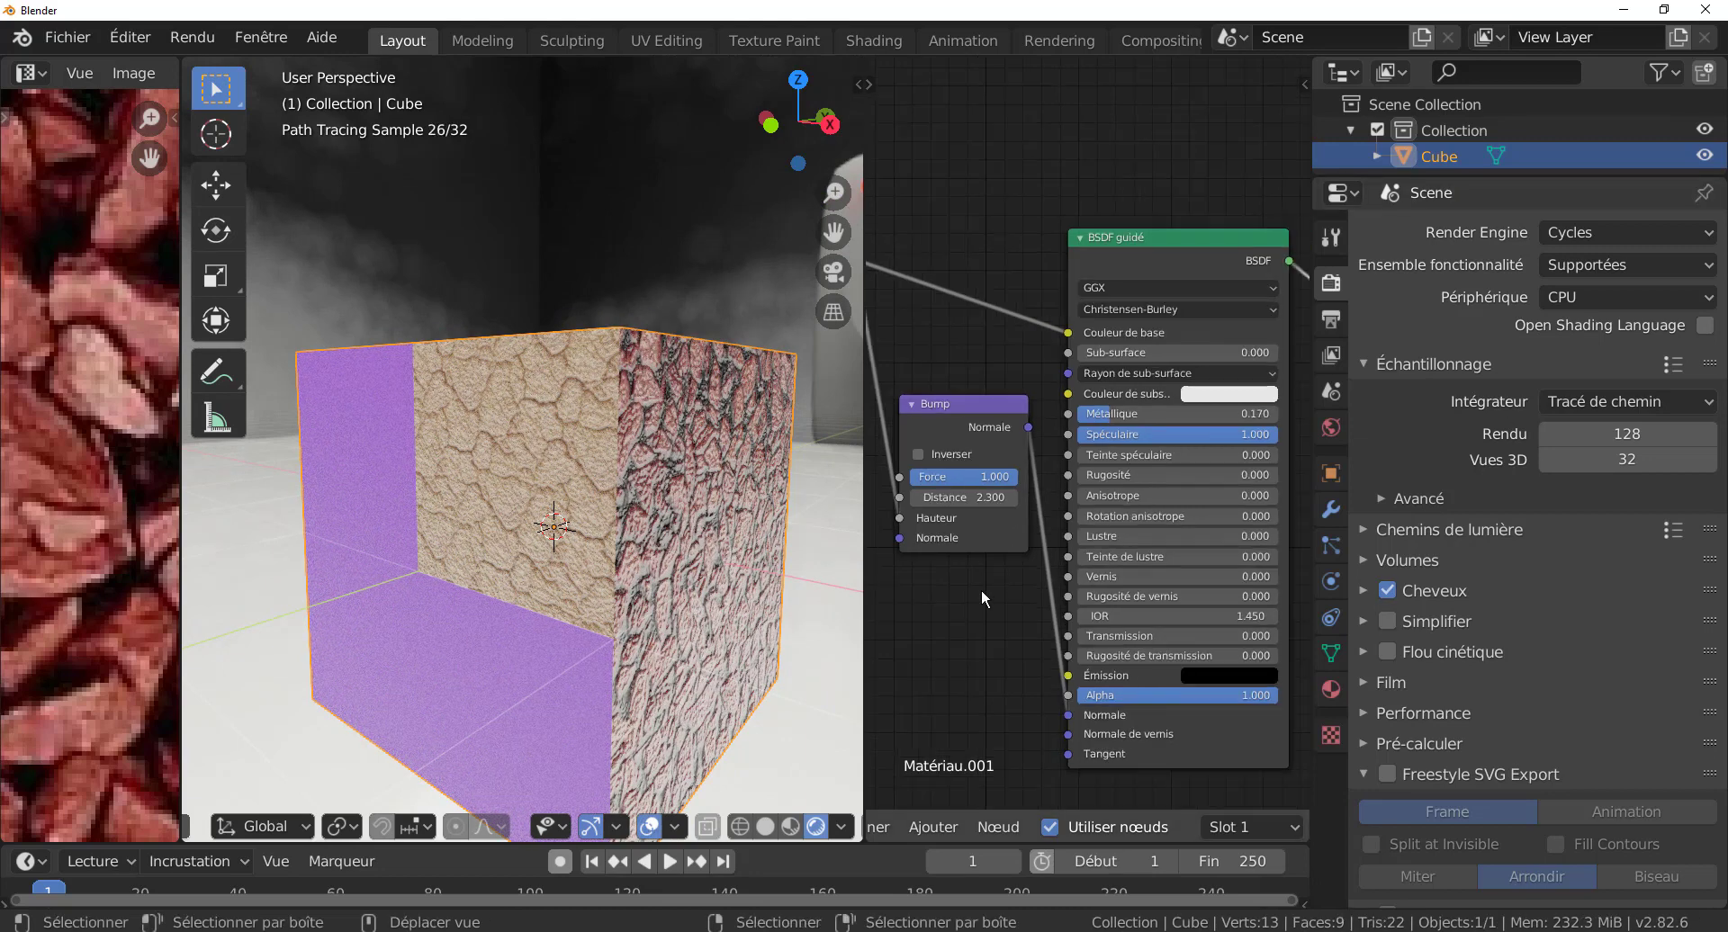
- Unpack the Pierre005.jpg image texture of Matériau.001, using the file in the current folder
middle_drag(968, 585, 1249, 650)
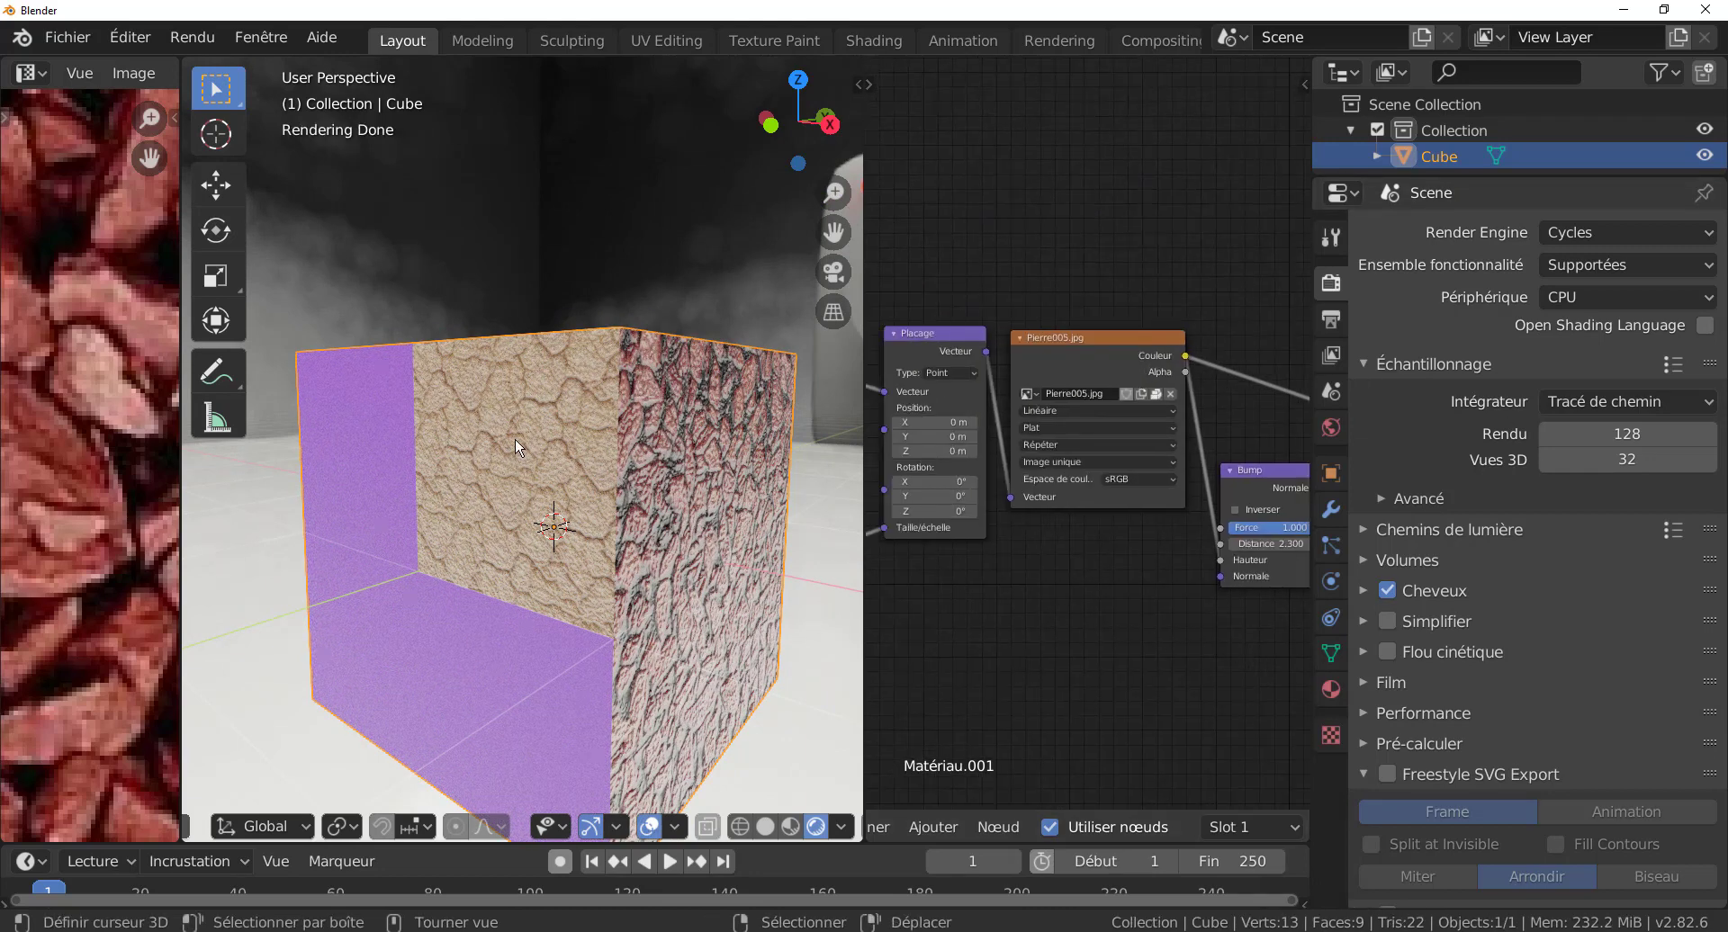
scroll(515, 440, up, 2)
middle_drag(1103, 580, 878, 534)
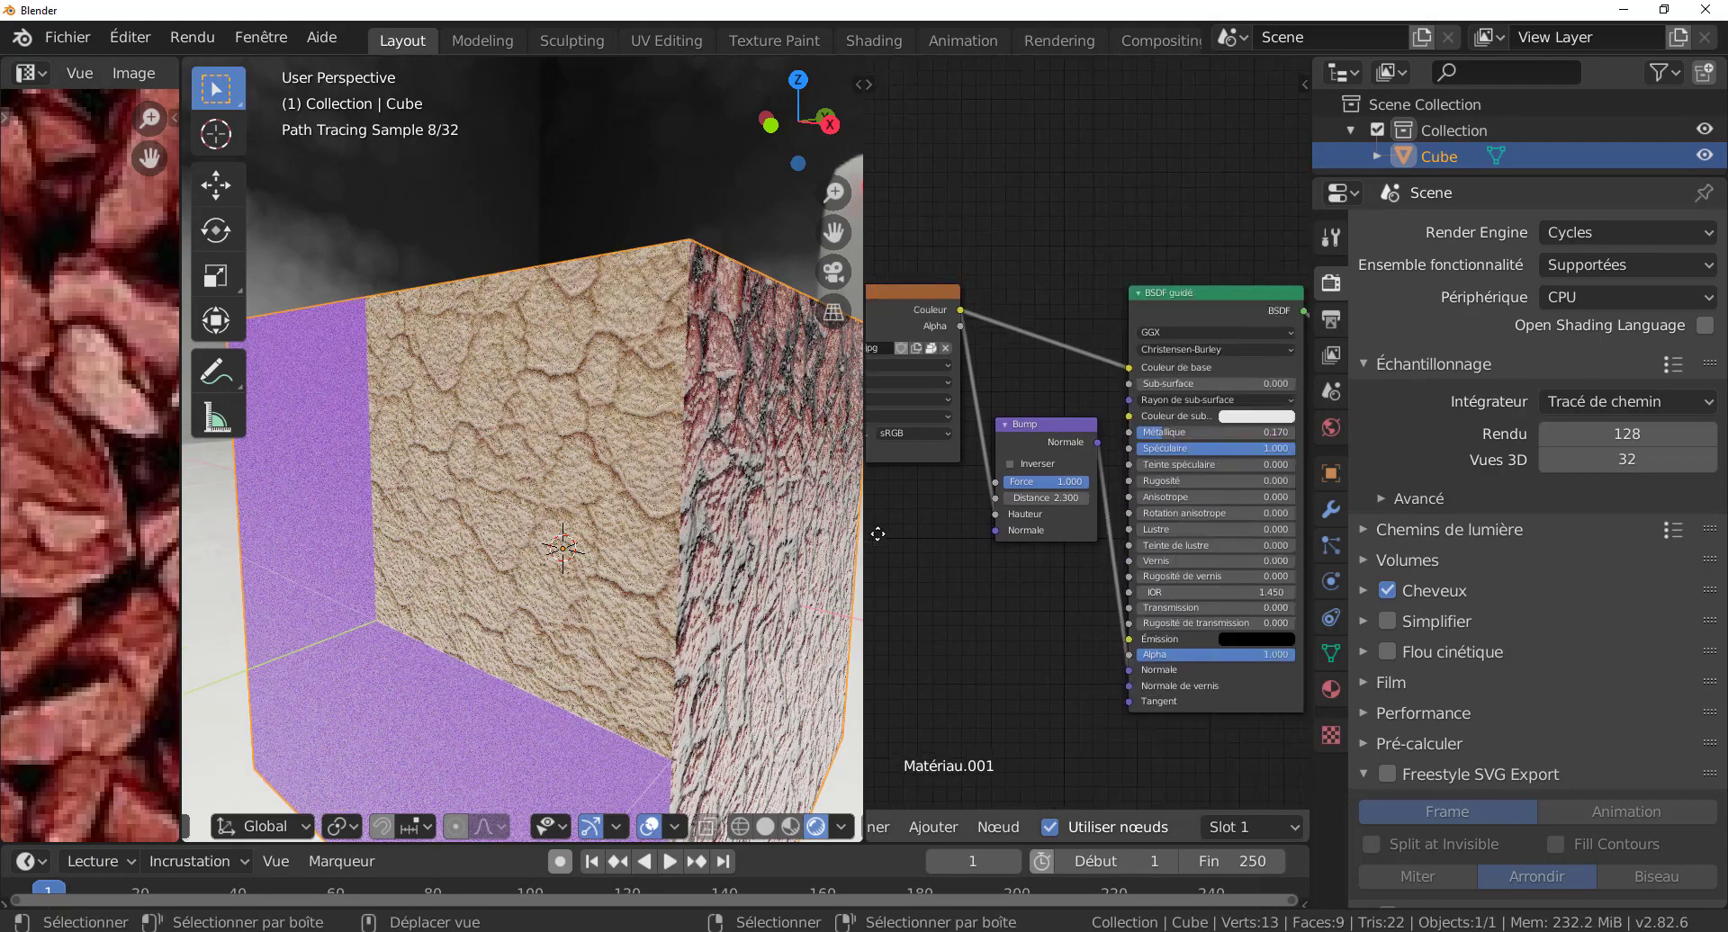
scroll(1164, 457, up, 2)
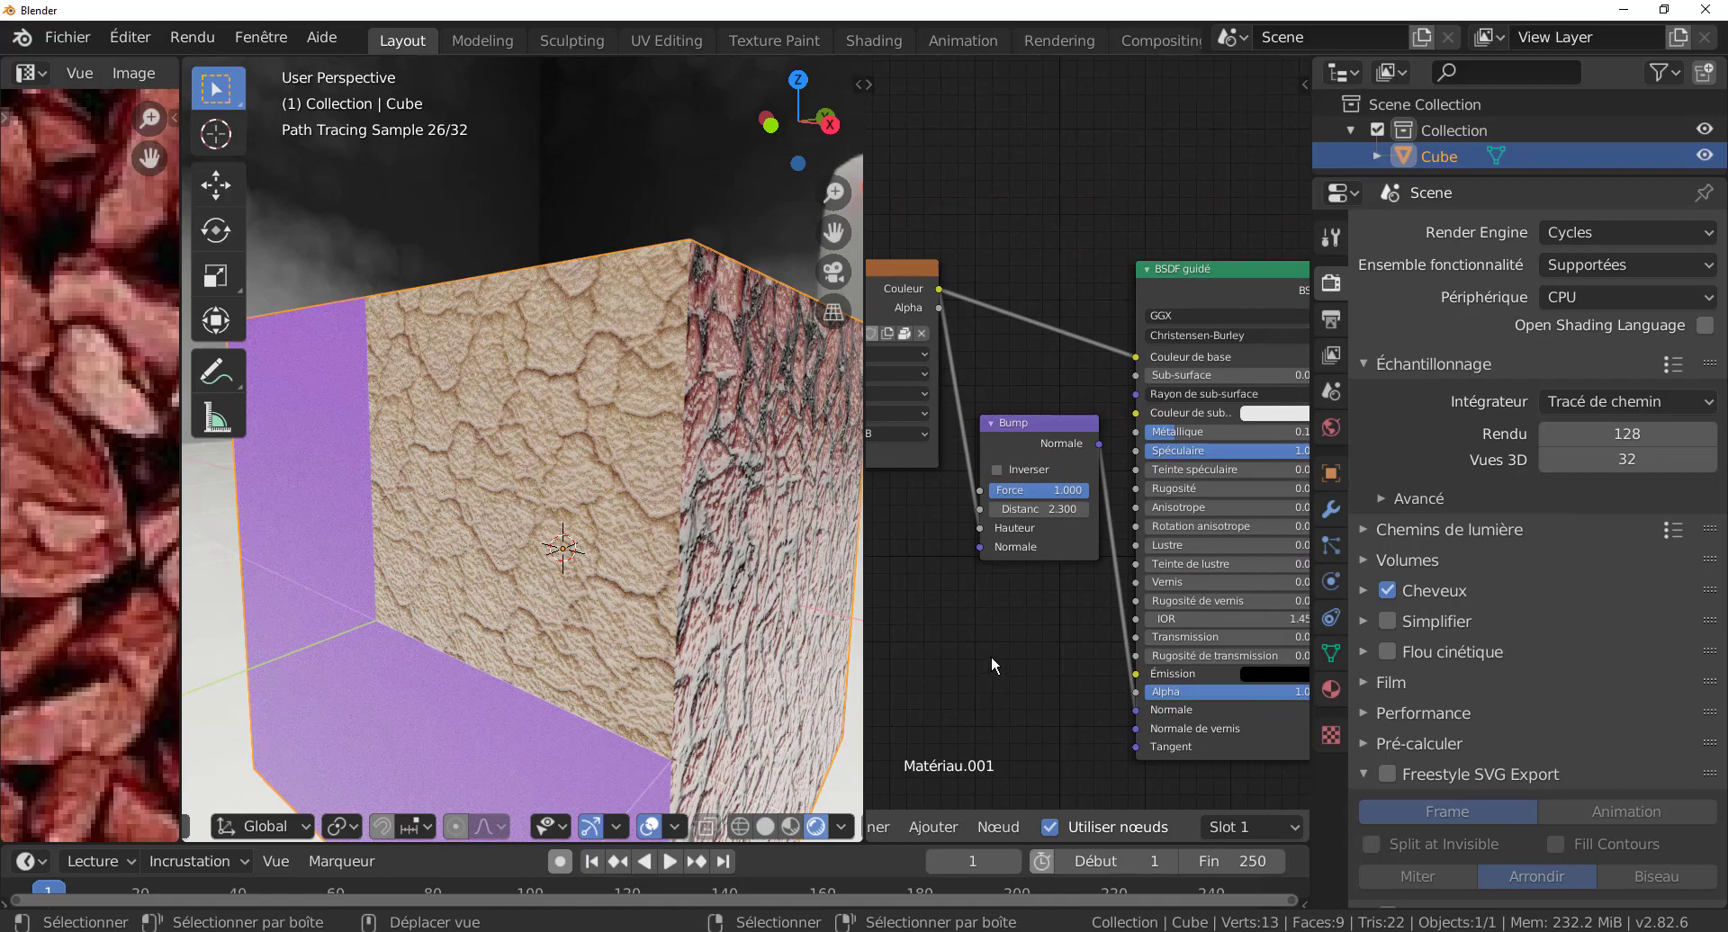
scroll(991, 665, down, 2)
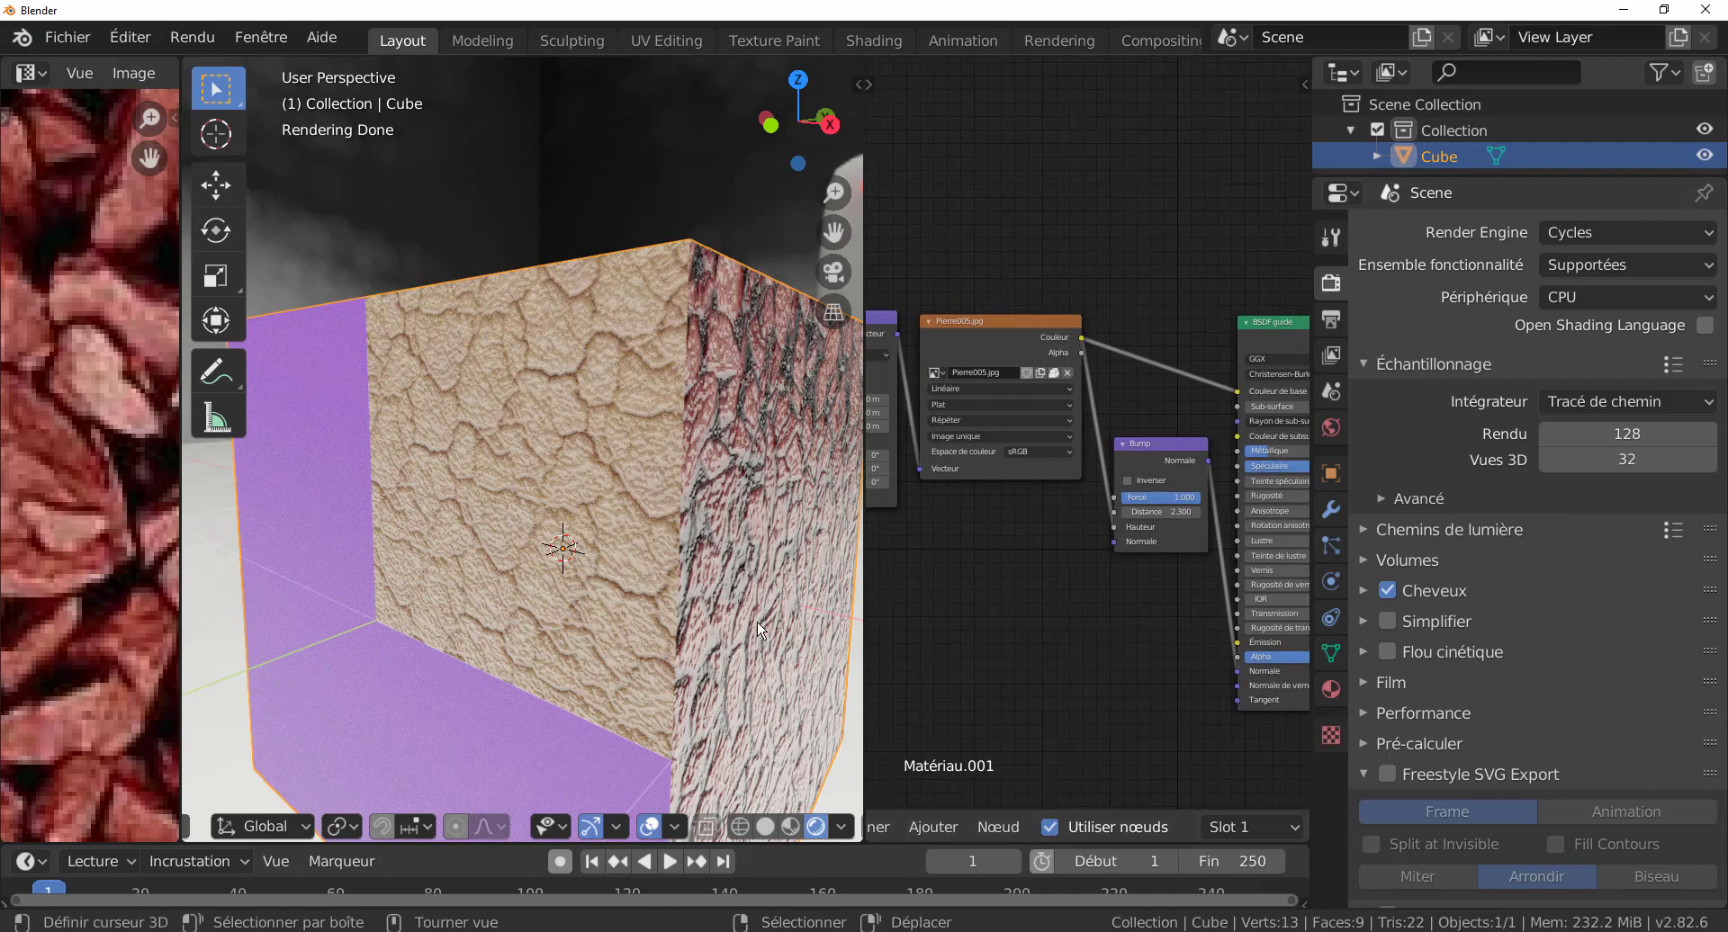
middle_drag(810, 595, 718, 590)
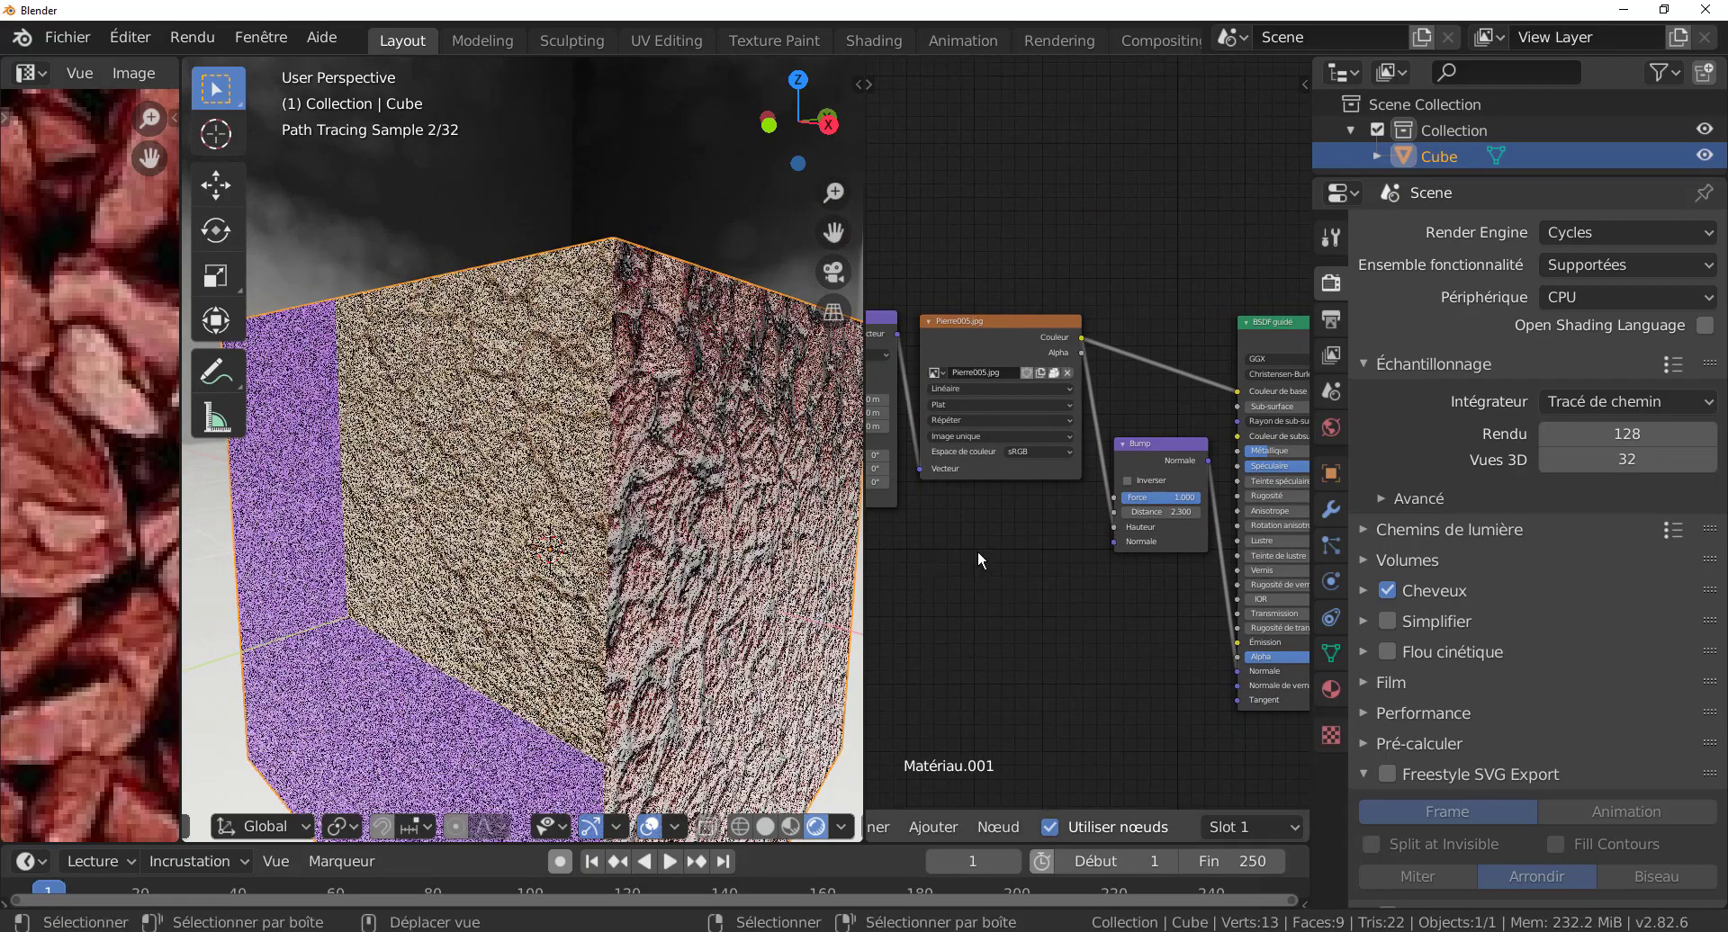
click(1055, 371)
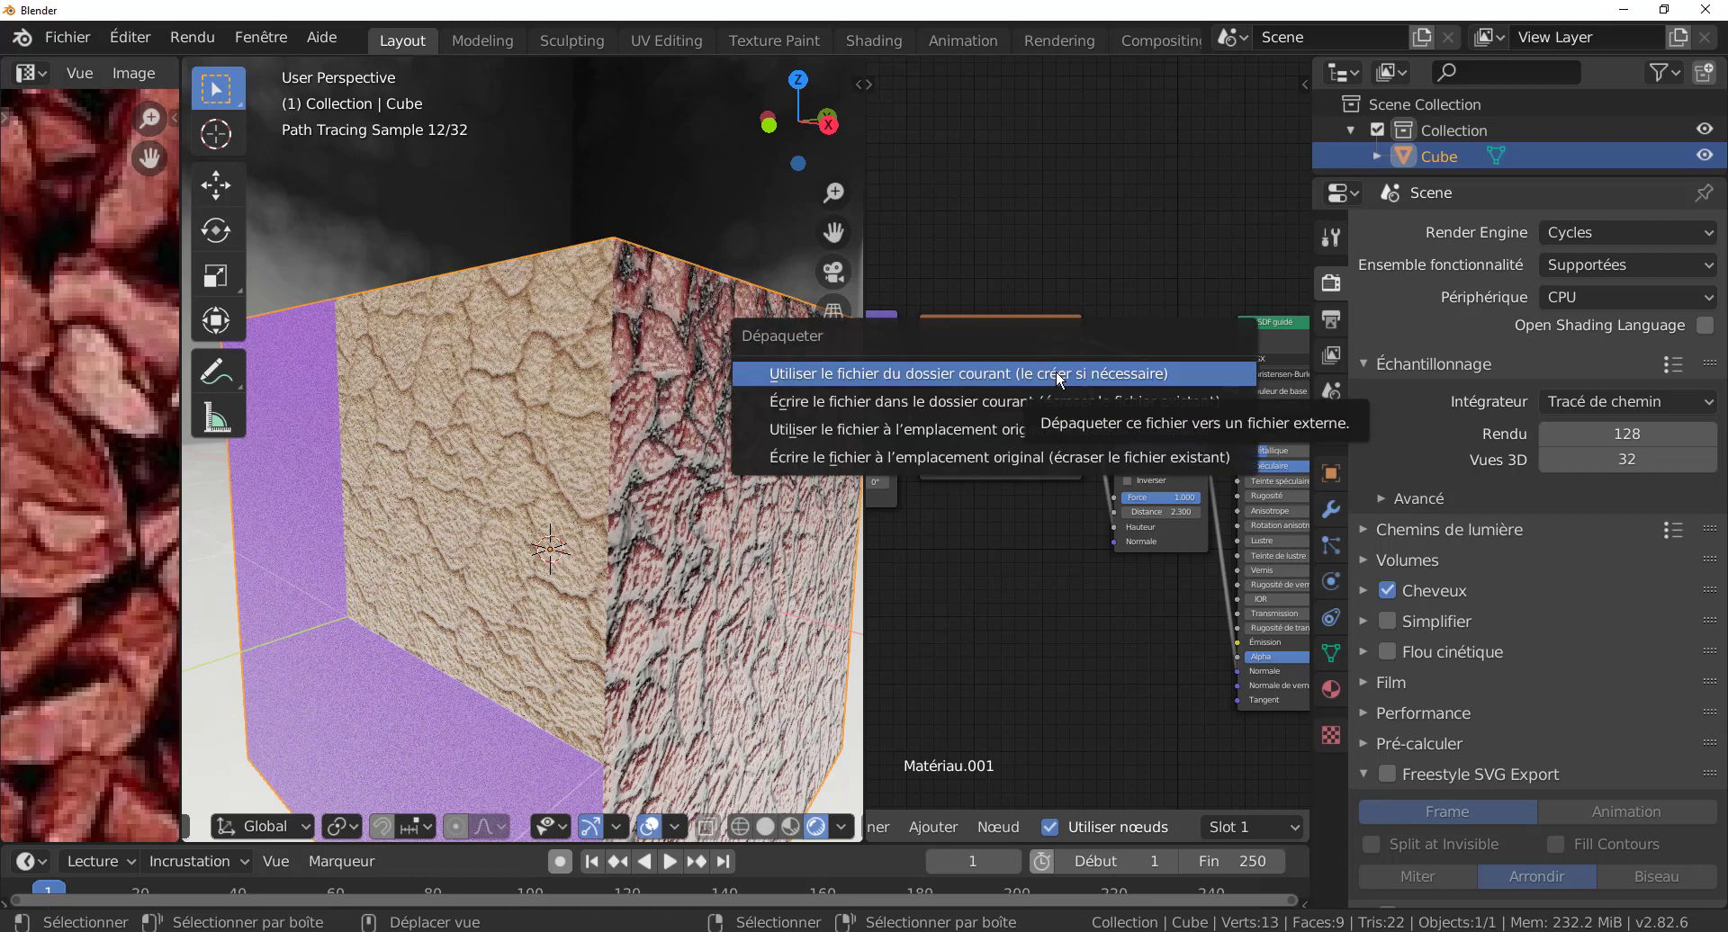
click(1056, 371)
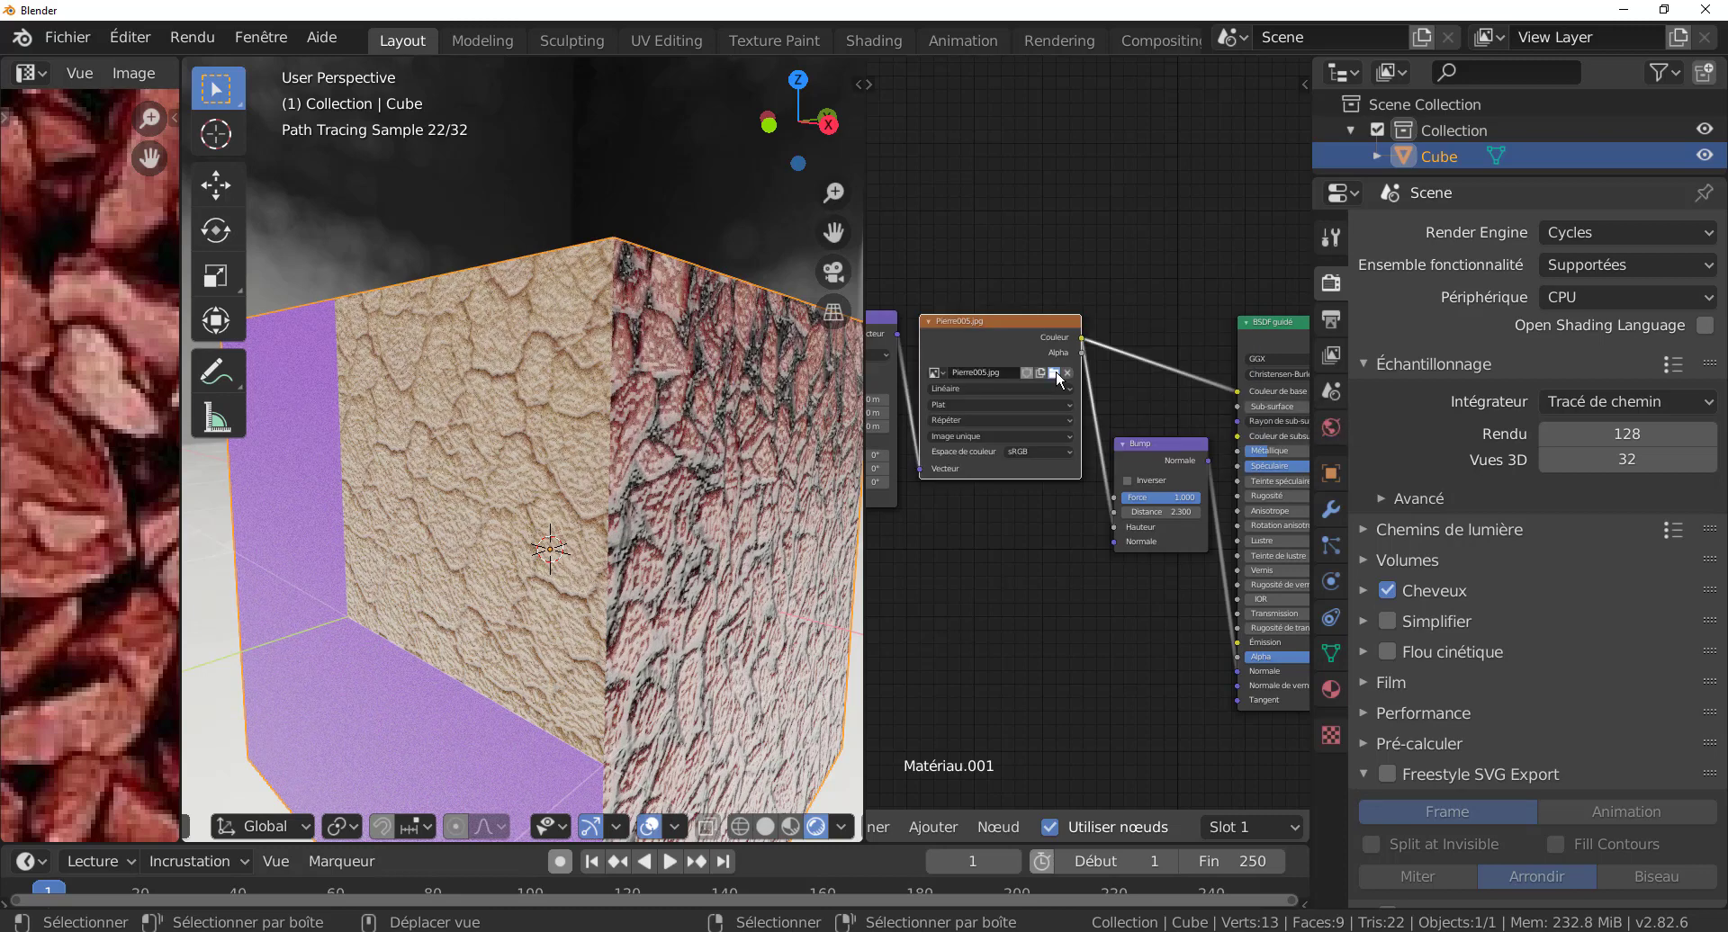
- Replace the image in Matériau.001's texture node with Pierre018.jpg from the Pierre folder
click(1055, 371)
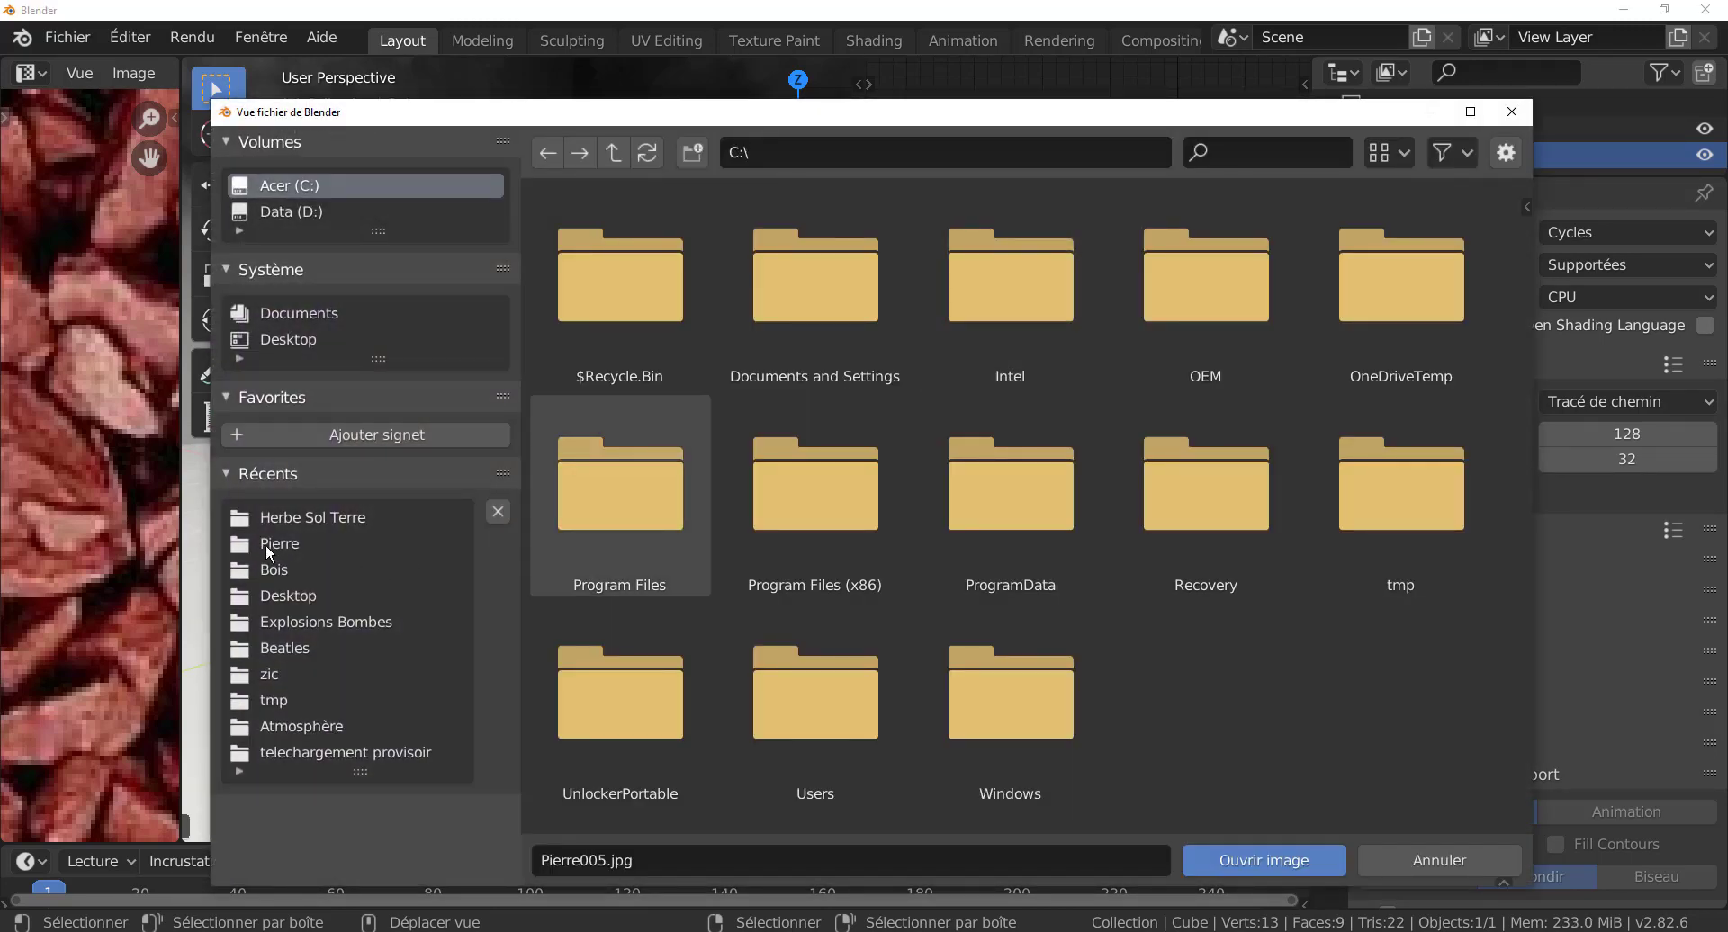
click(266, 543)
scroll(969, 466, down, 2)
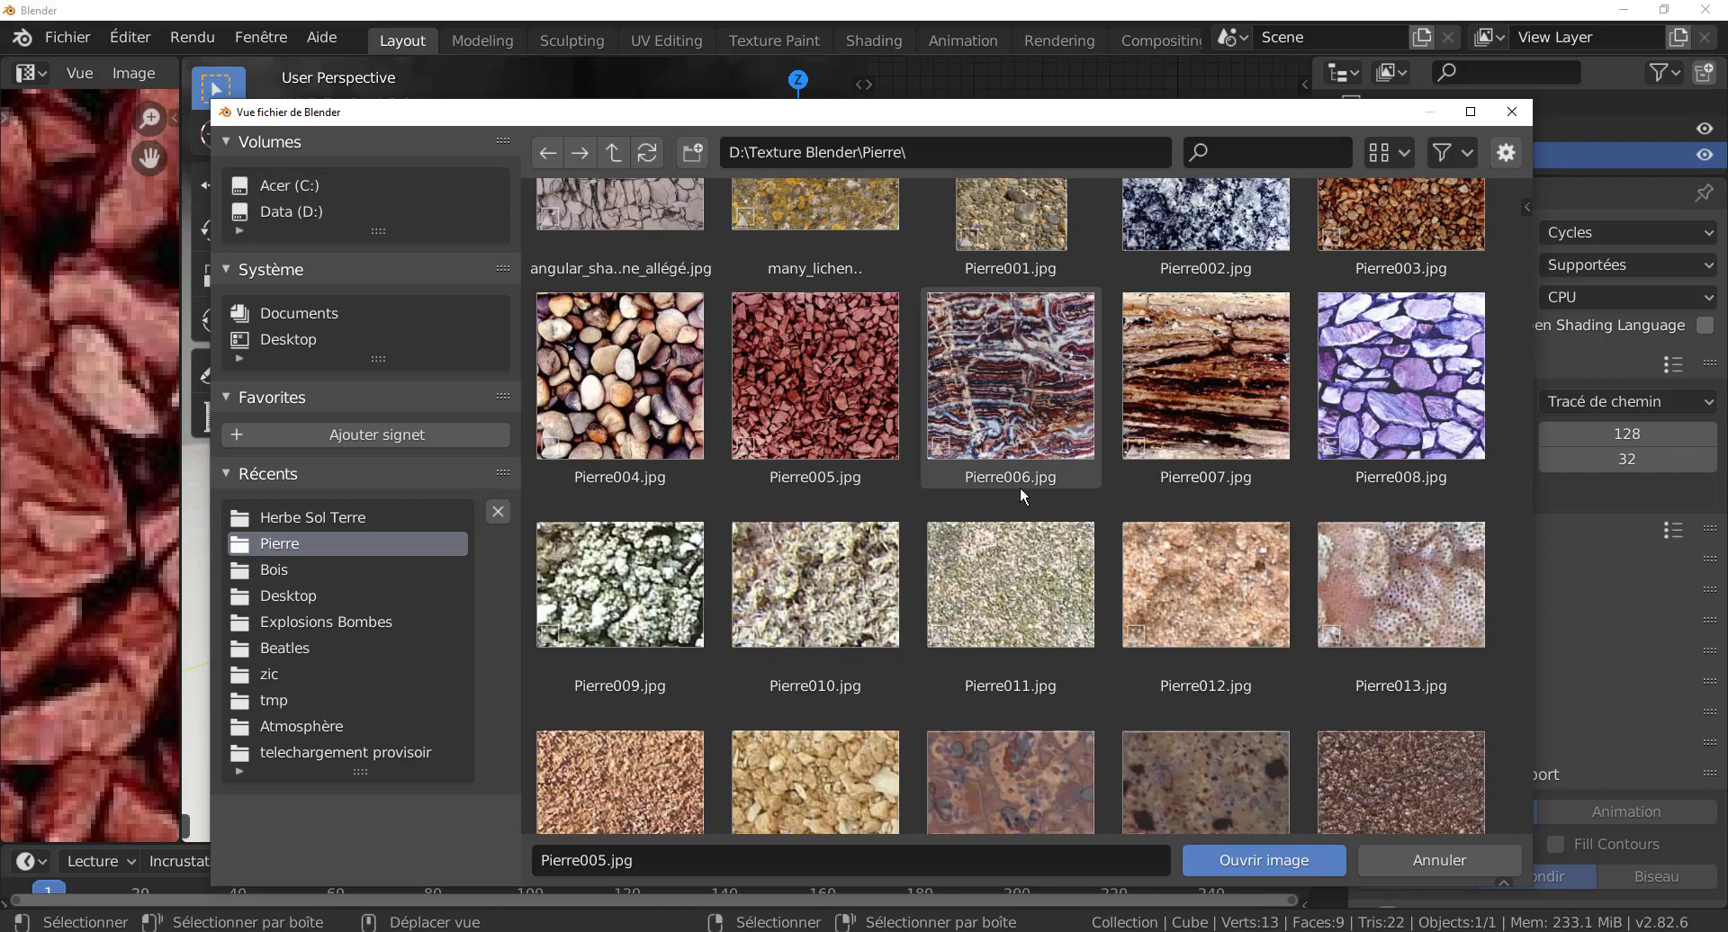
scroll(1038, 507, down, 5)
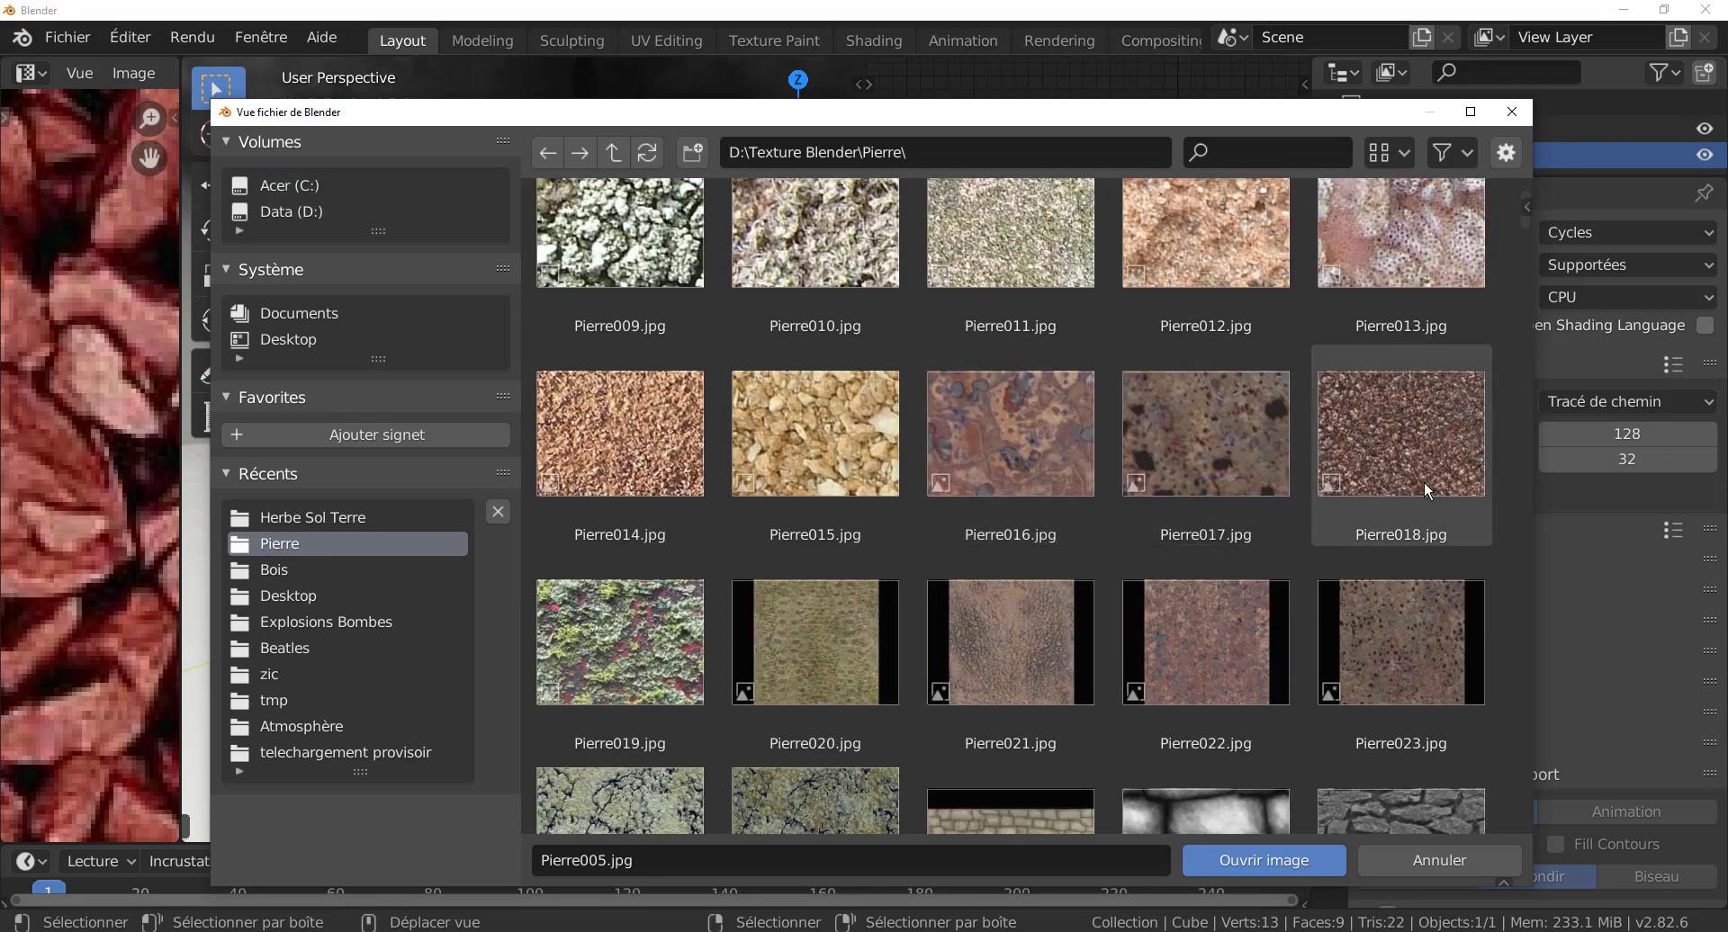
click(1411, 440)
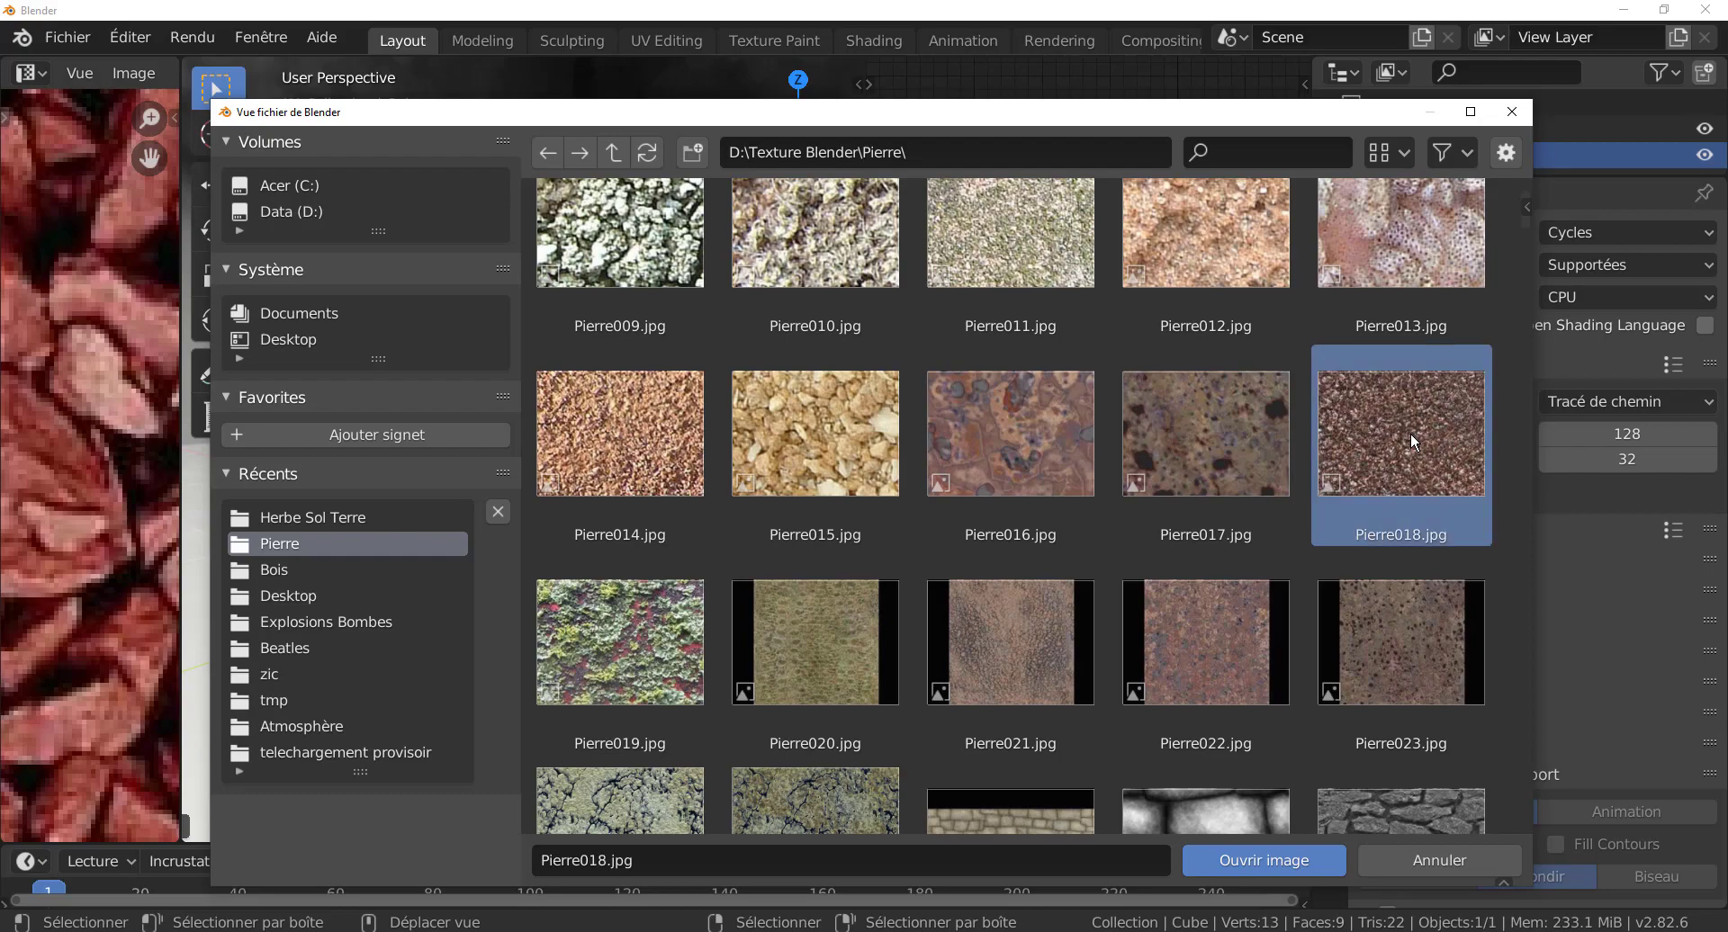
scroll(1129, 806, down, 3)
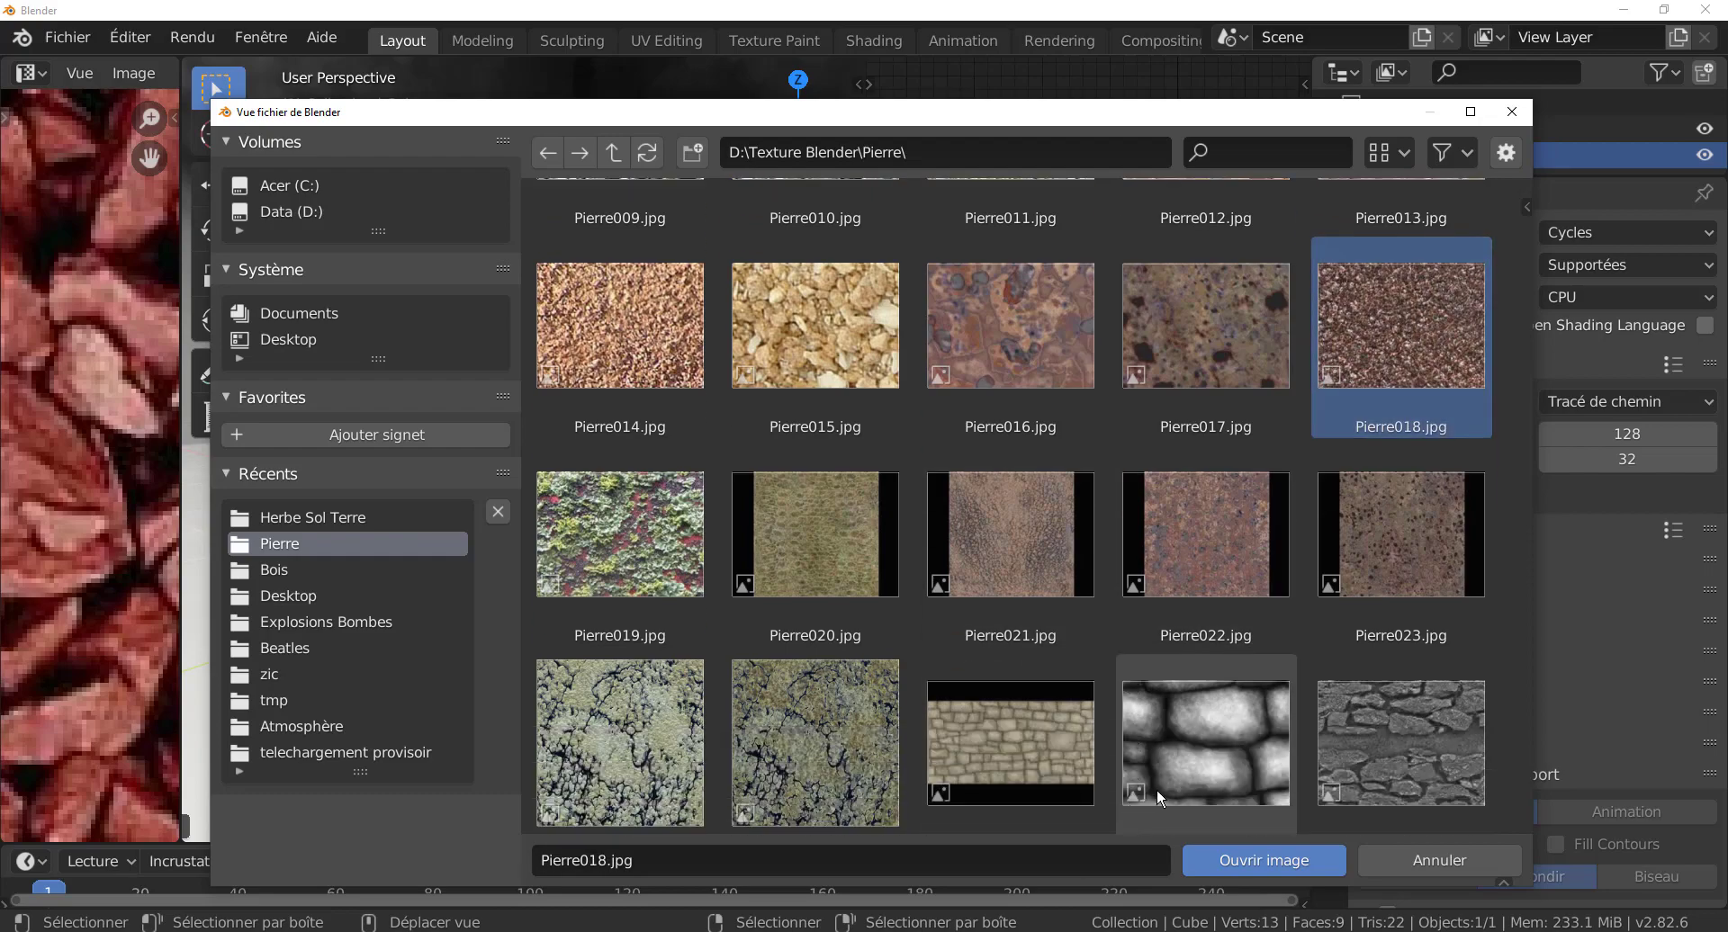
click(1262, 855)
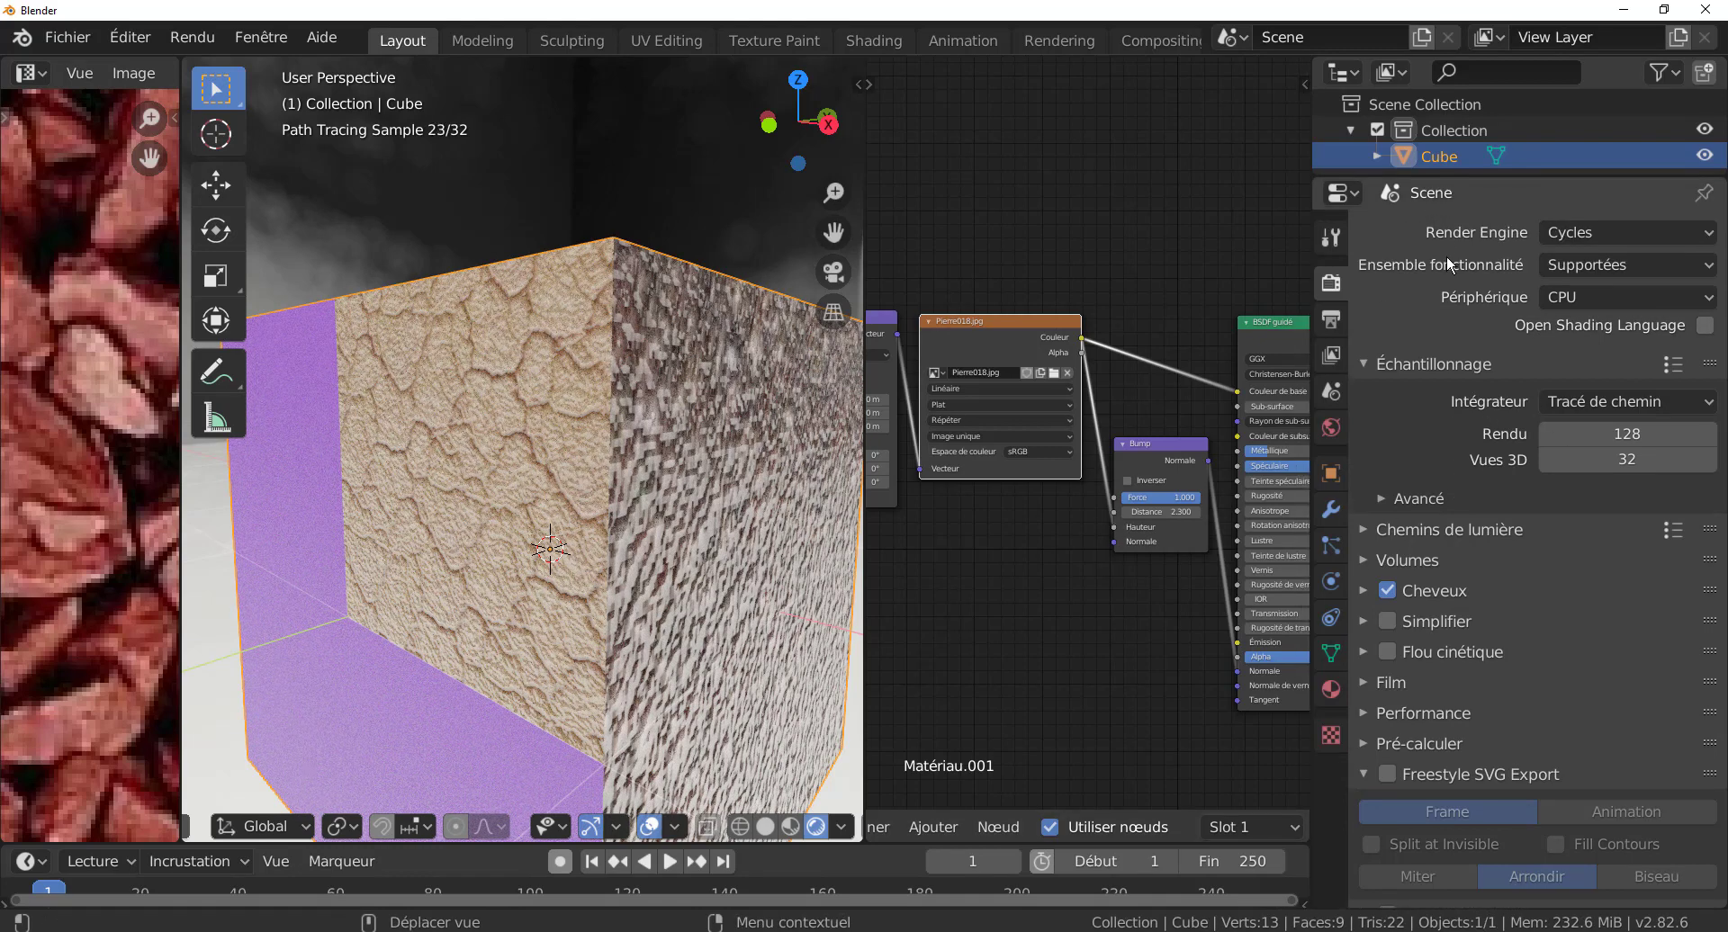
- Show the cube's material properties, preview it in material shading, and make Matériau.003 the active slot in edit mode
click(1331, 689)
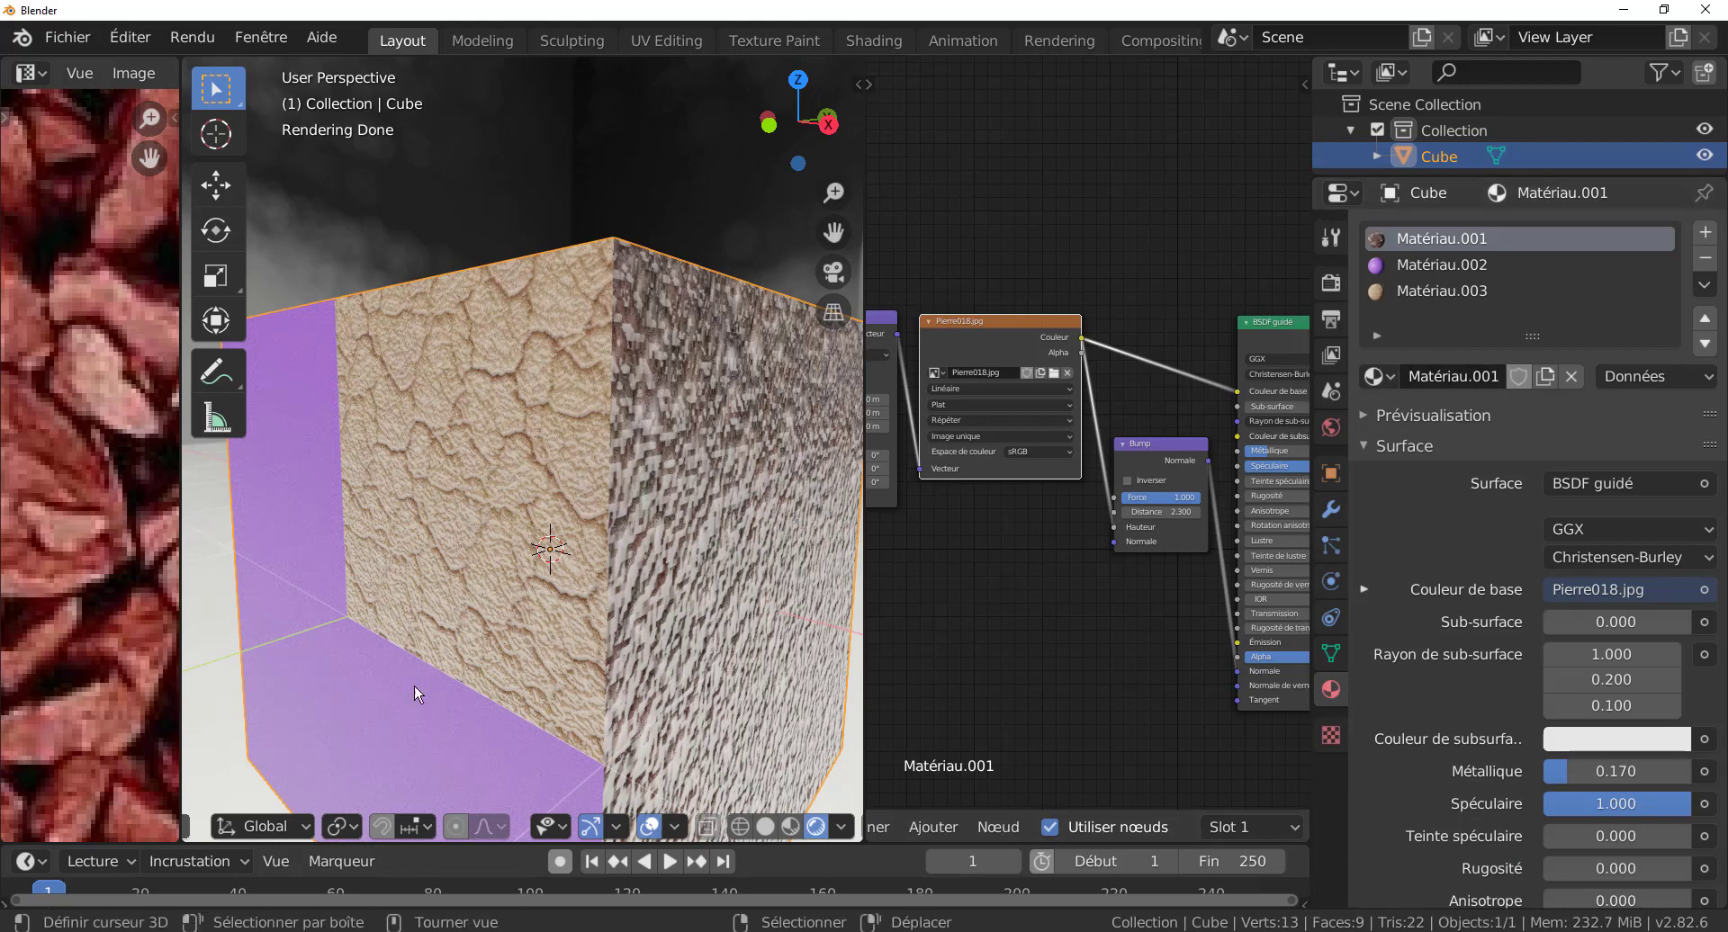
click(790, 826)
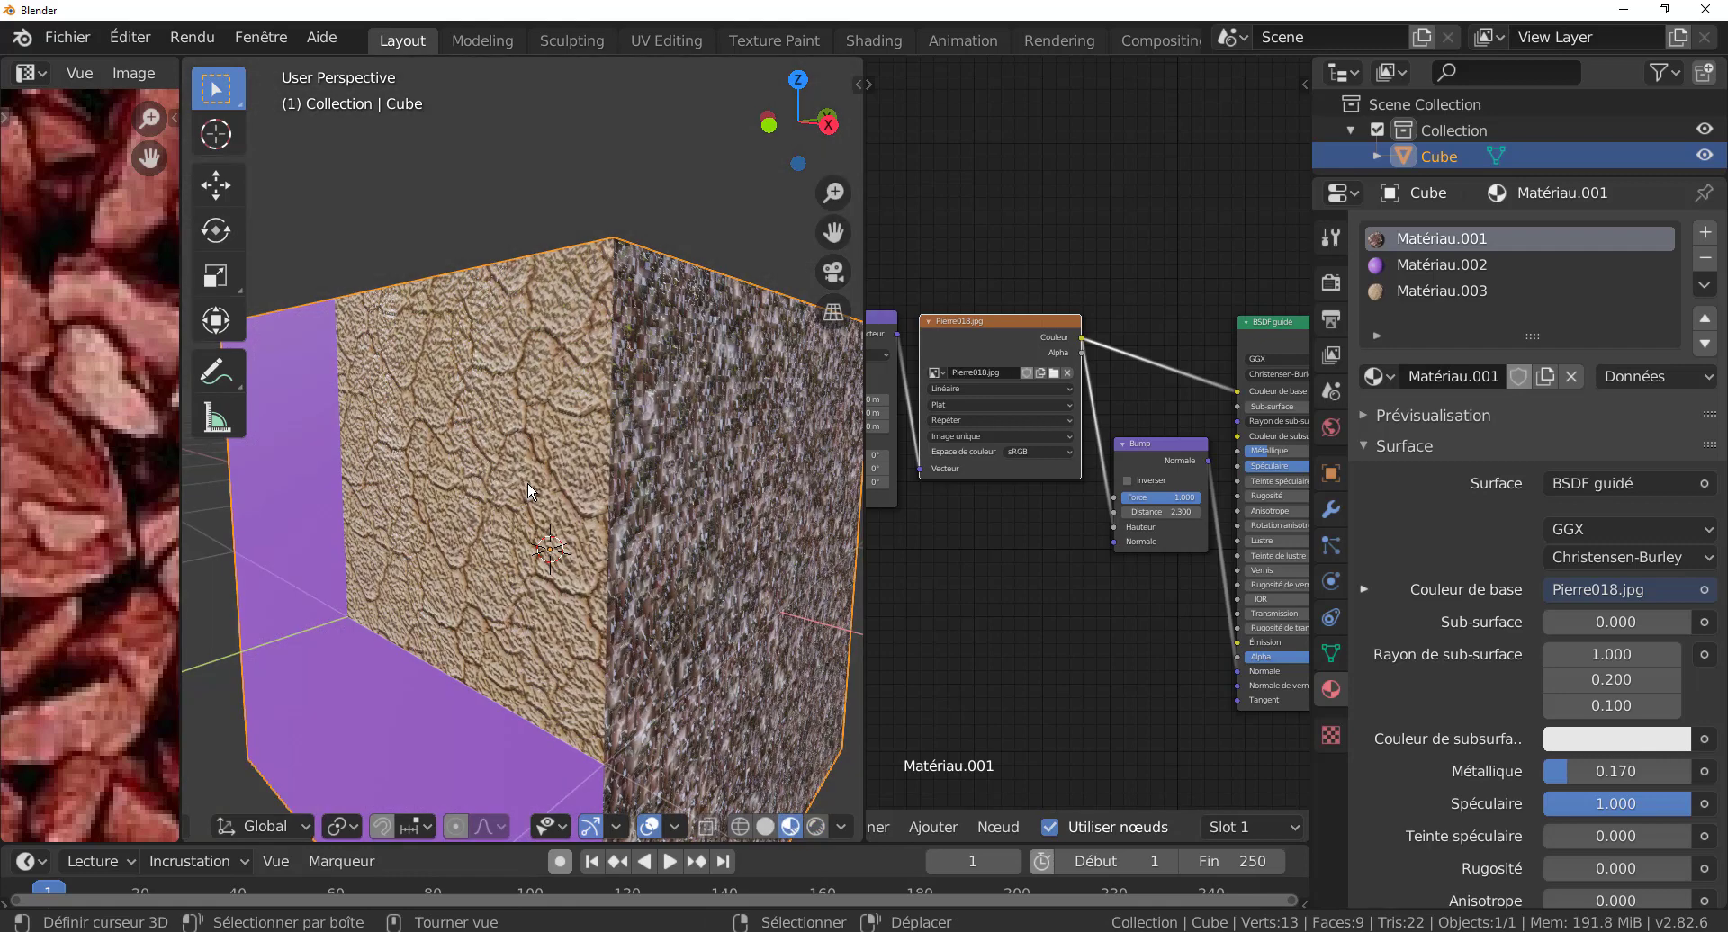
key(Tab)
click(1442, 290)
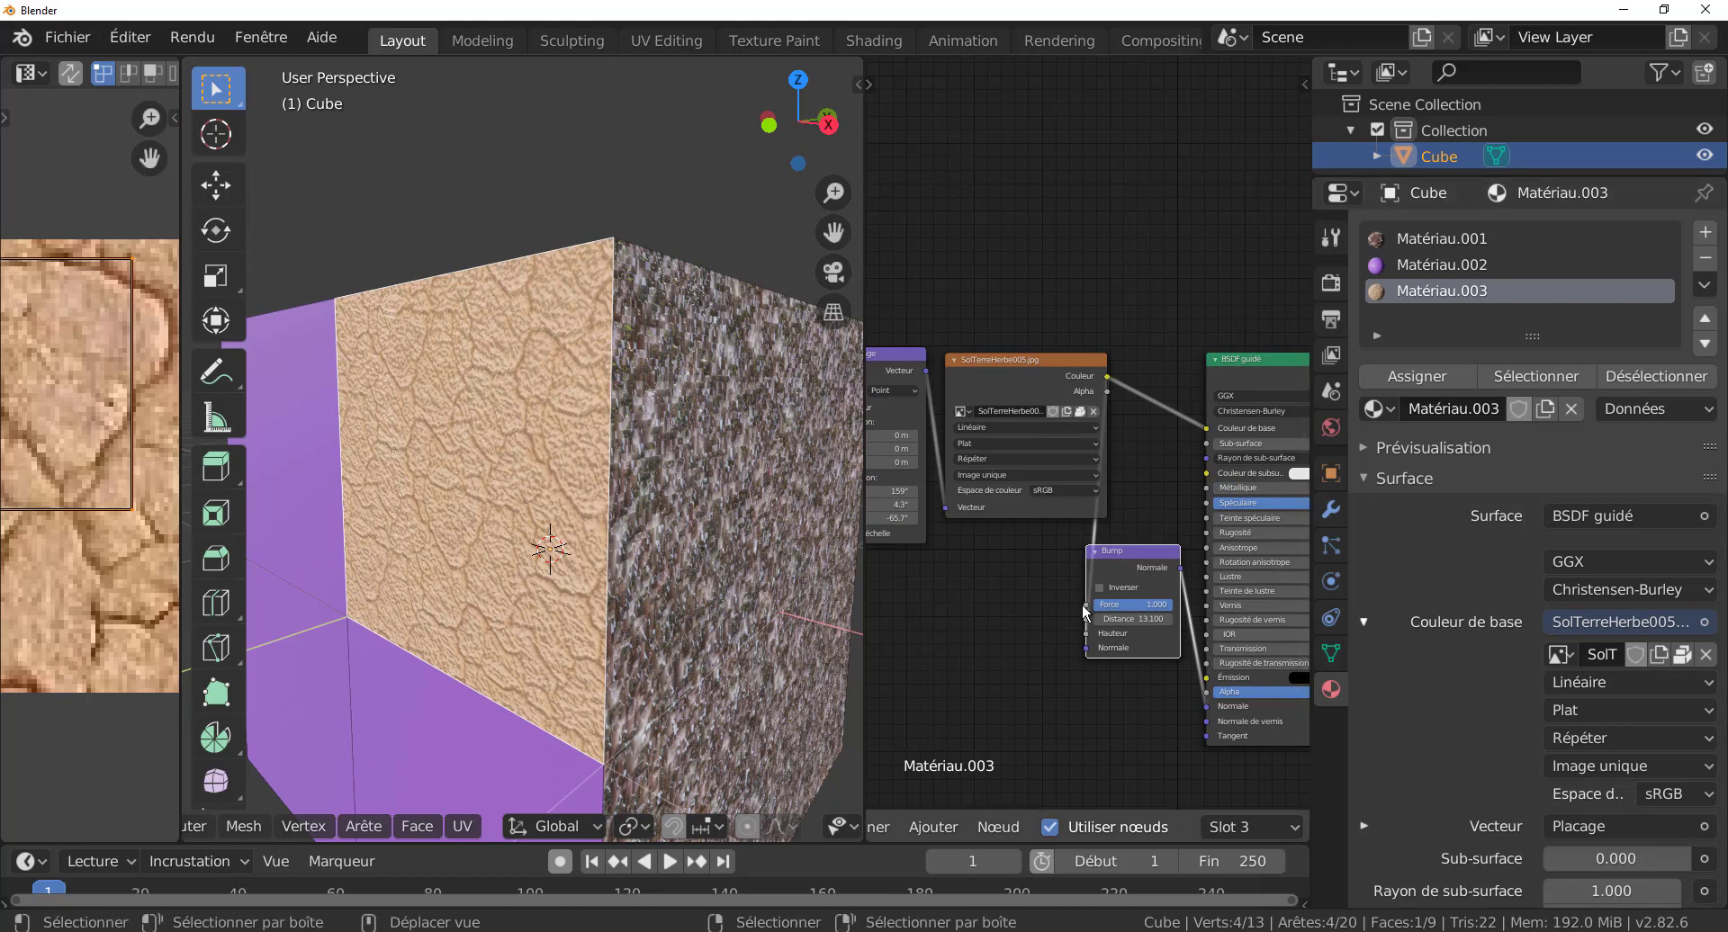
- Unpack Matériau.003's SolTerreHerbe005.jpg image and replace it with Pierre003.jpg from the Pierre folder
click(1083, 413)
click(1083, 413)
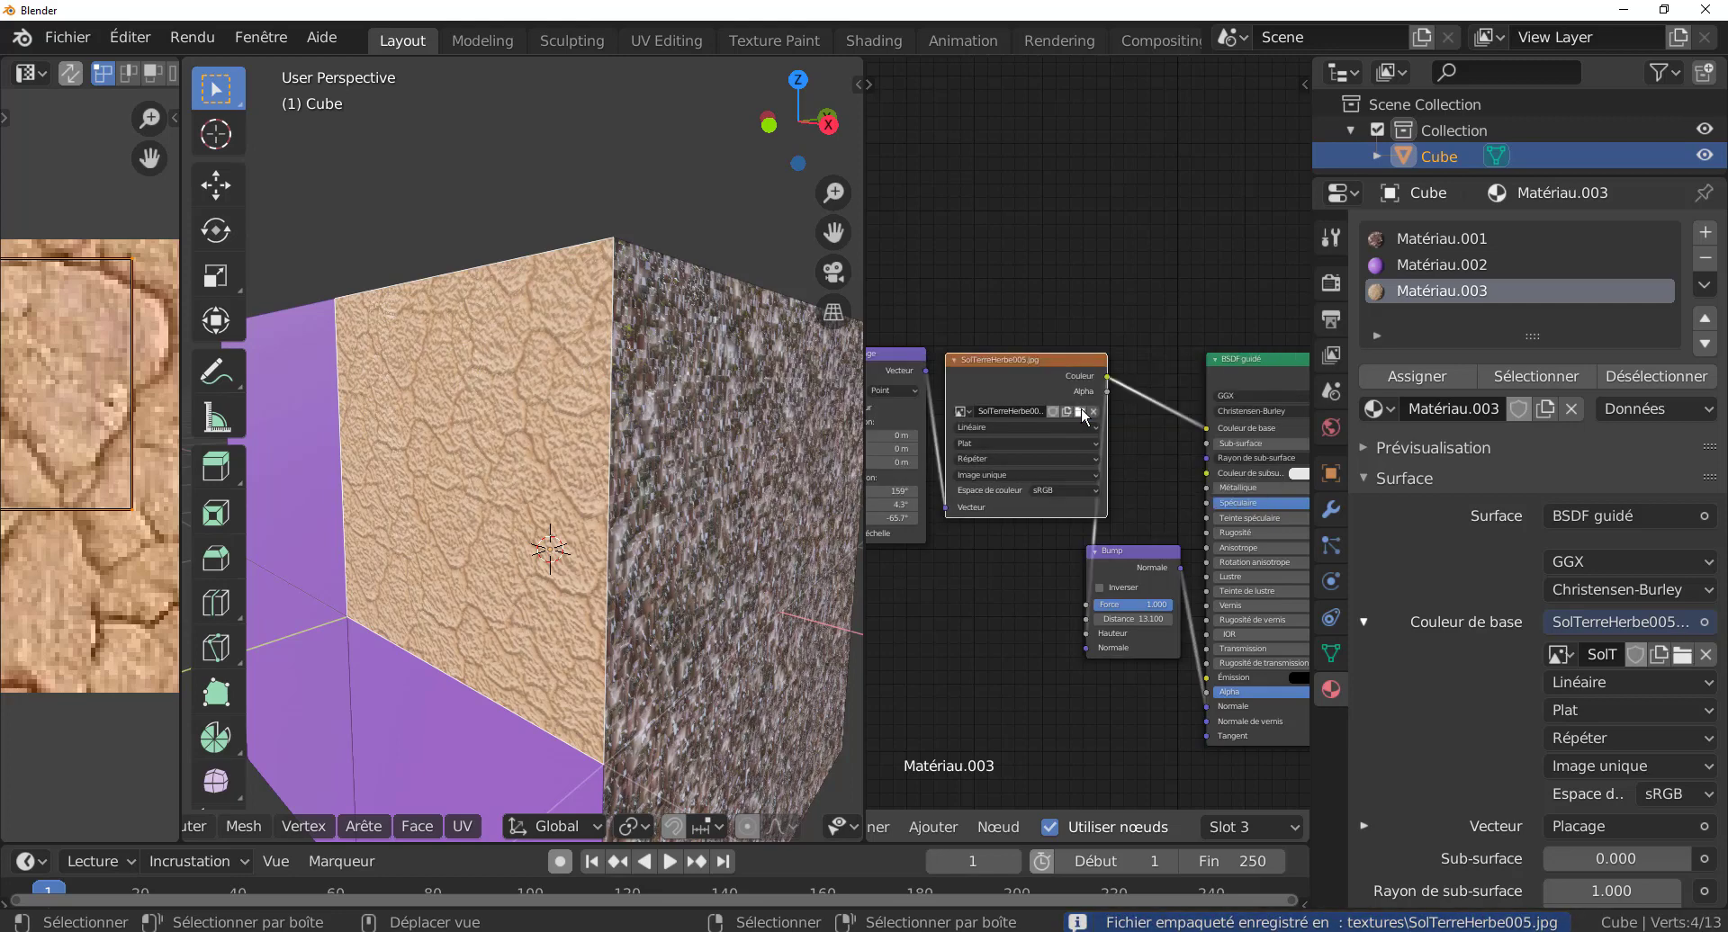
click(1081, 411)
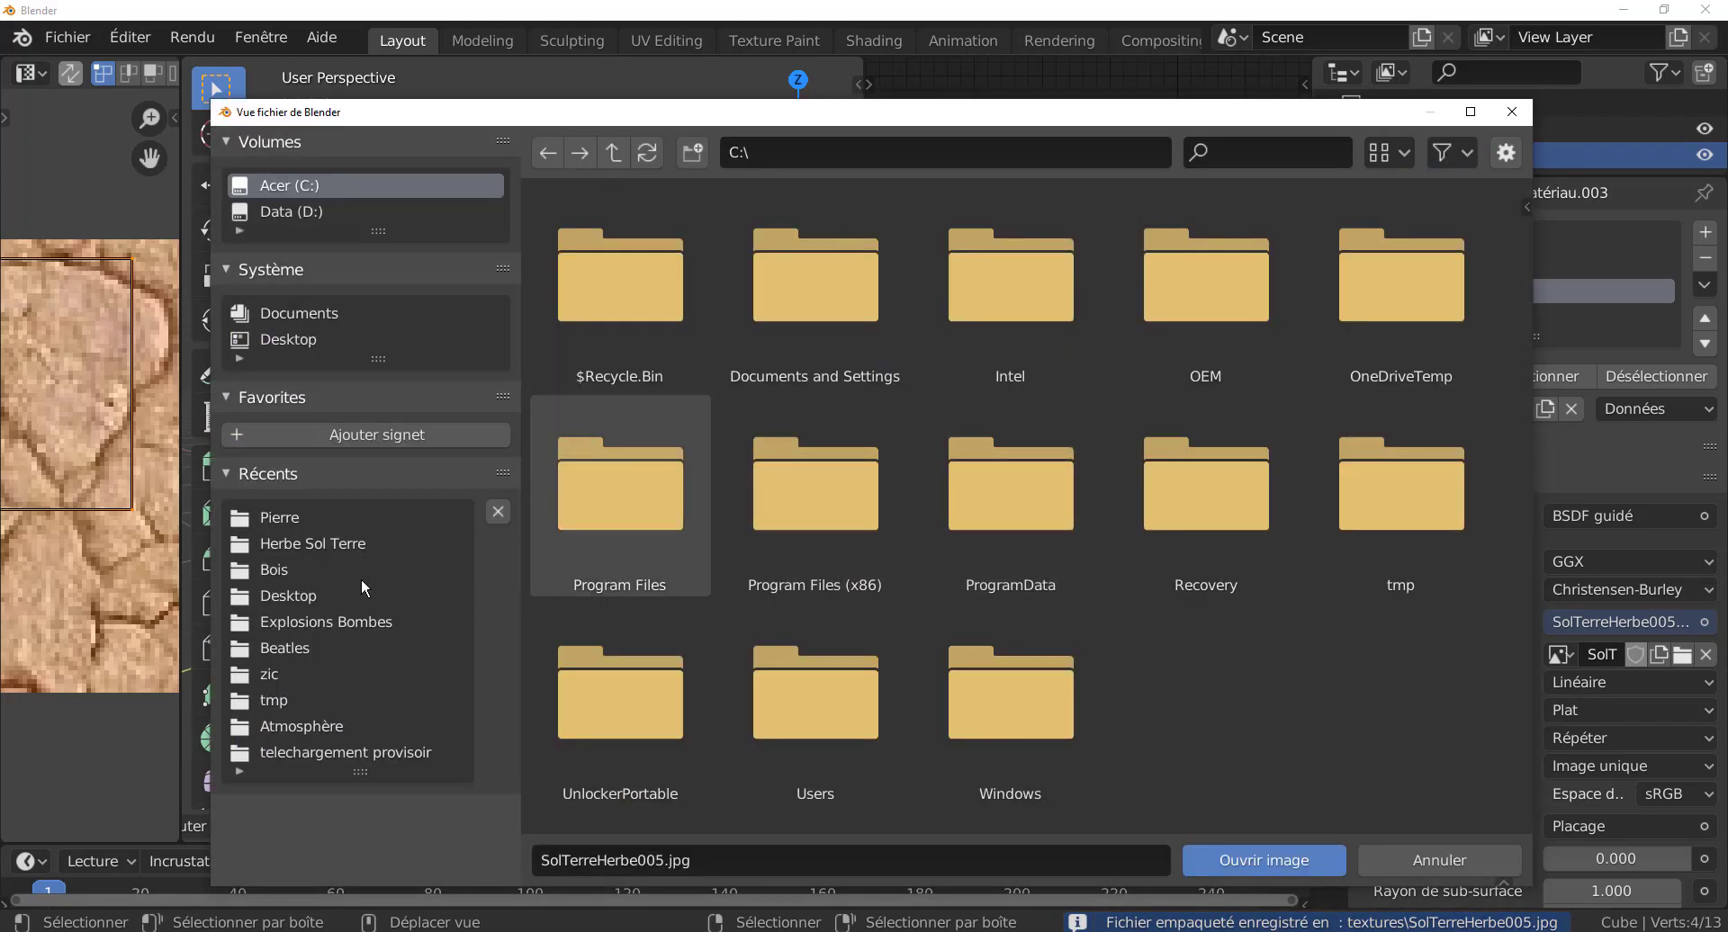
click(268, 513)
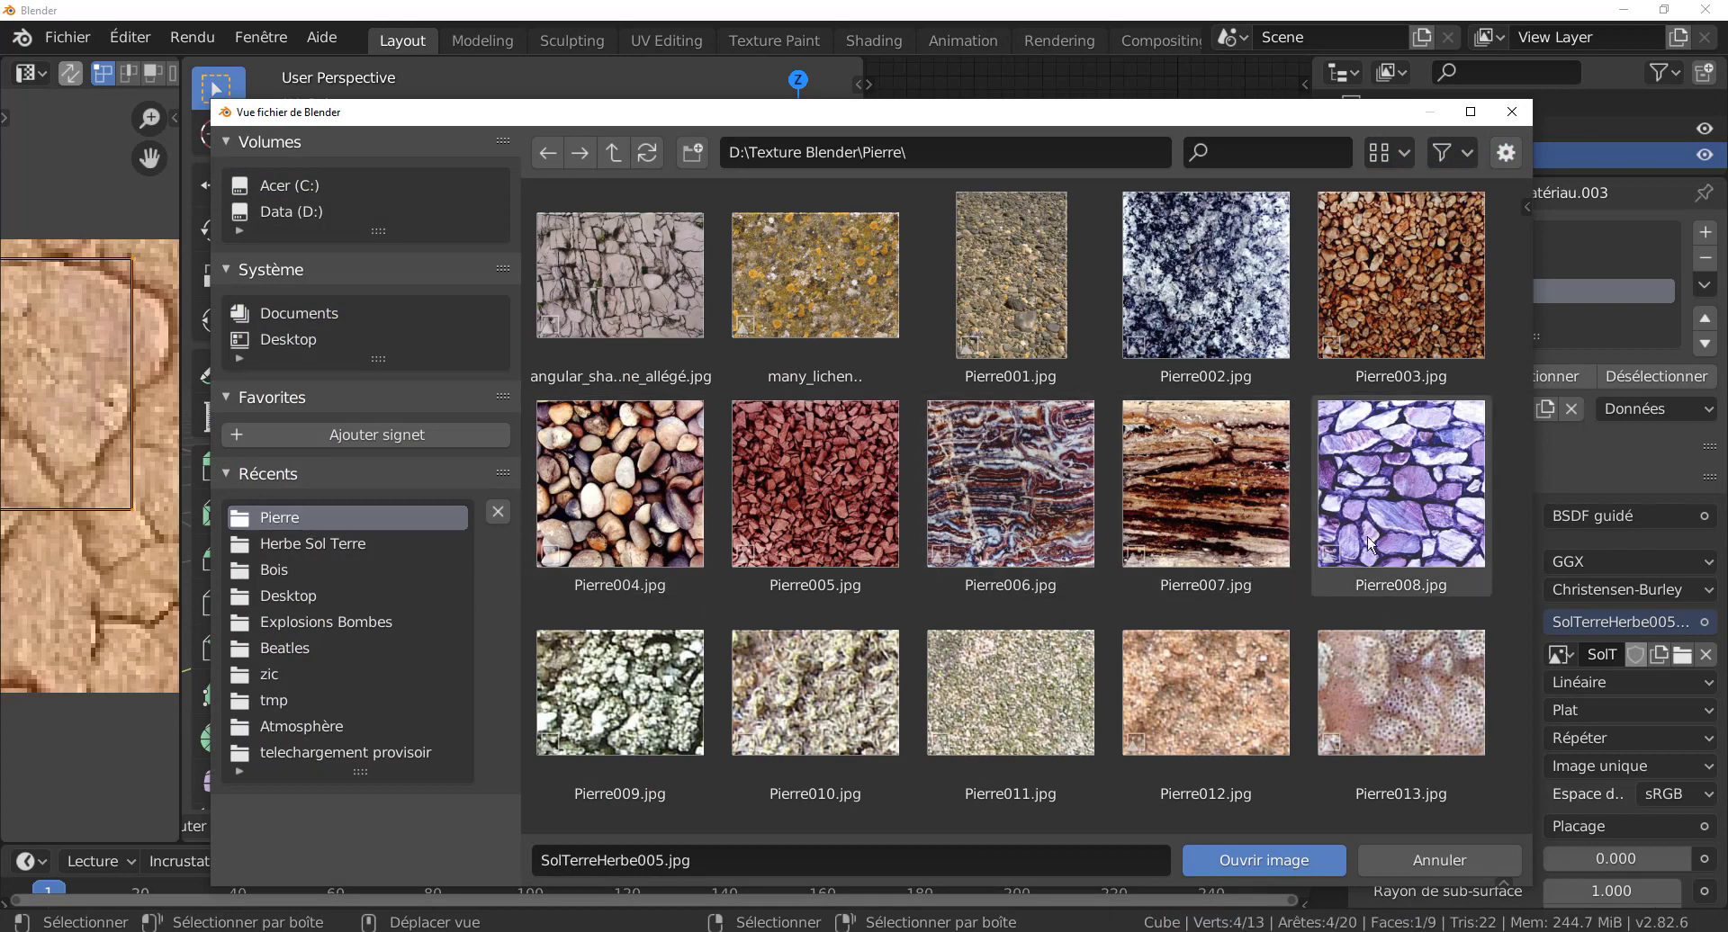
click(1418, 277)
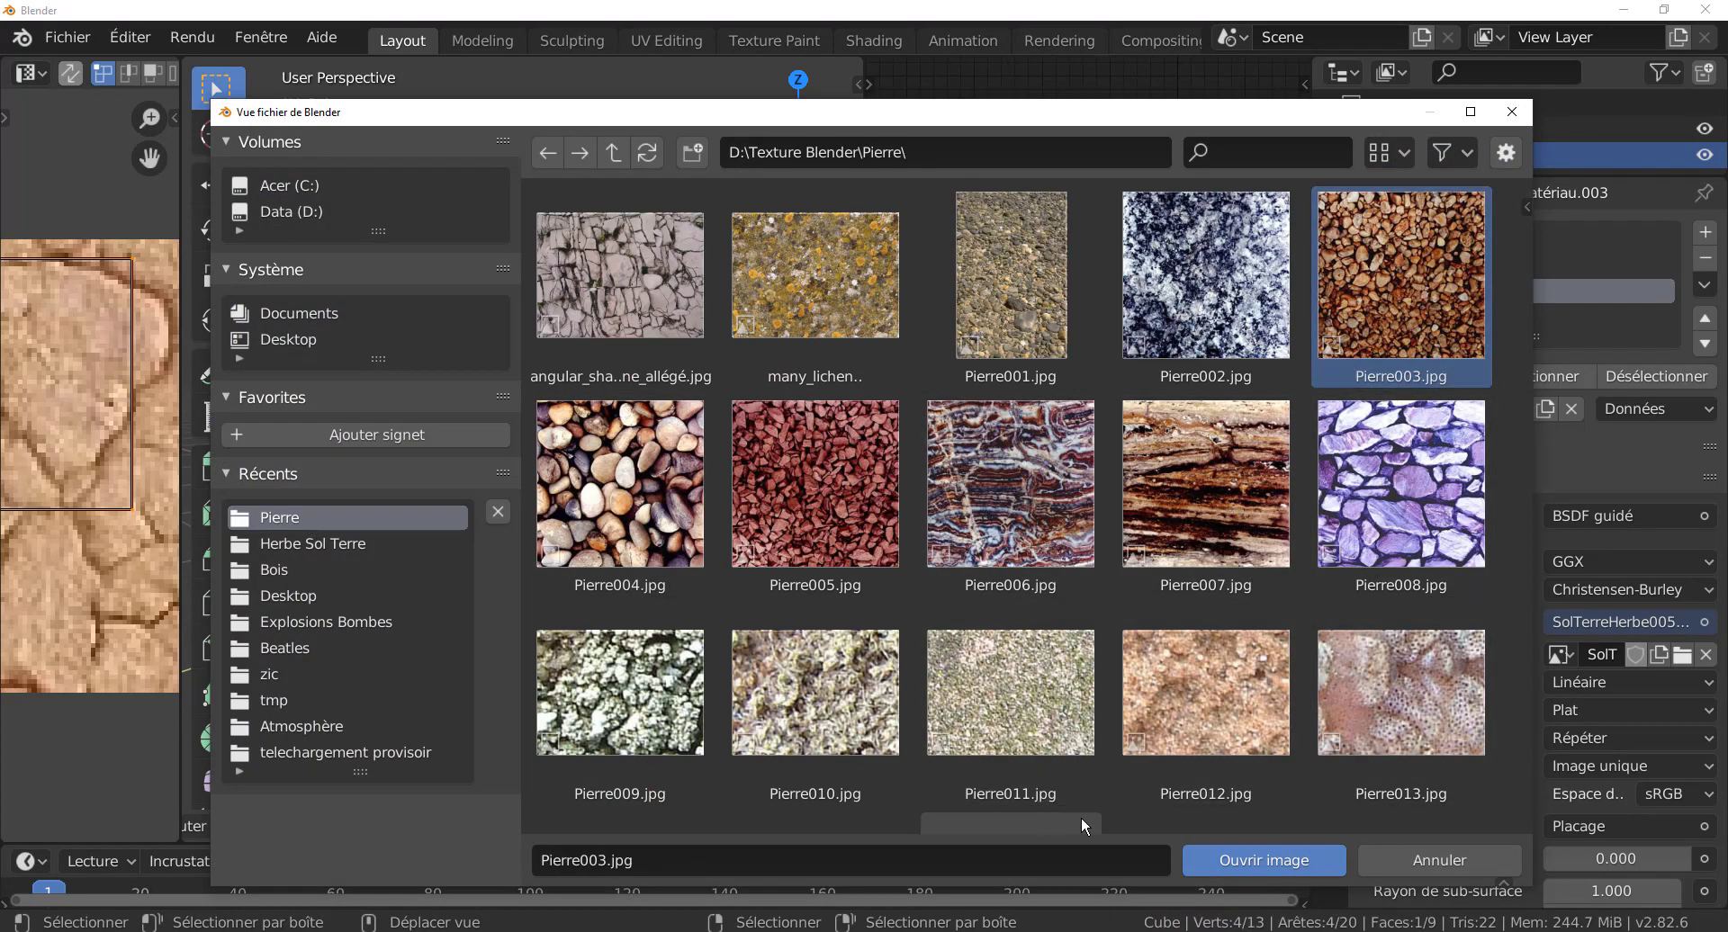
click(1257, 855)
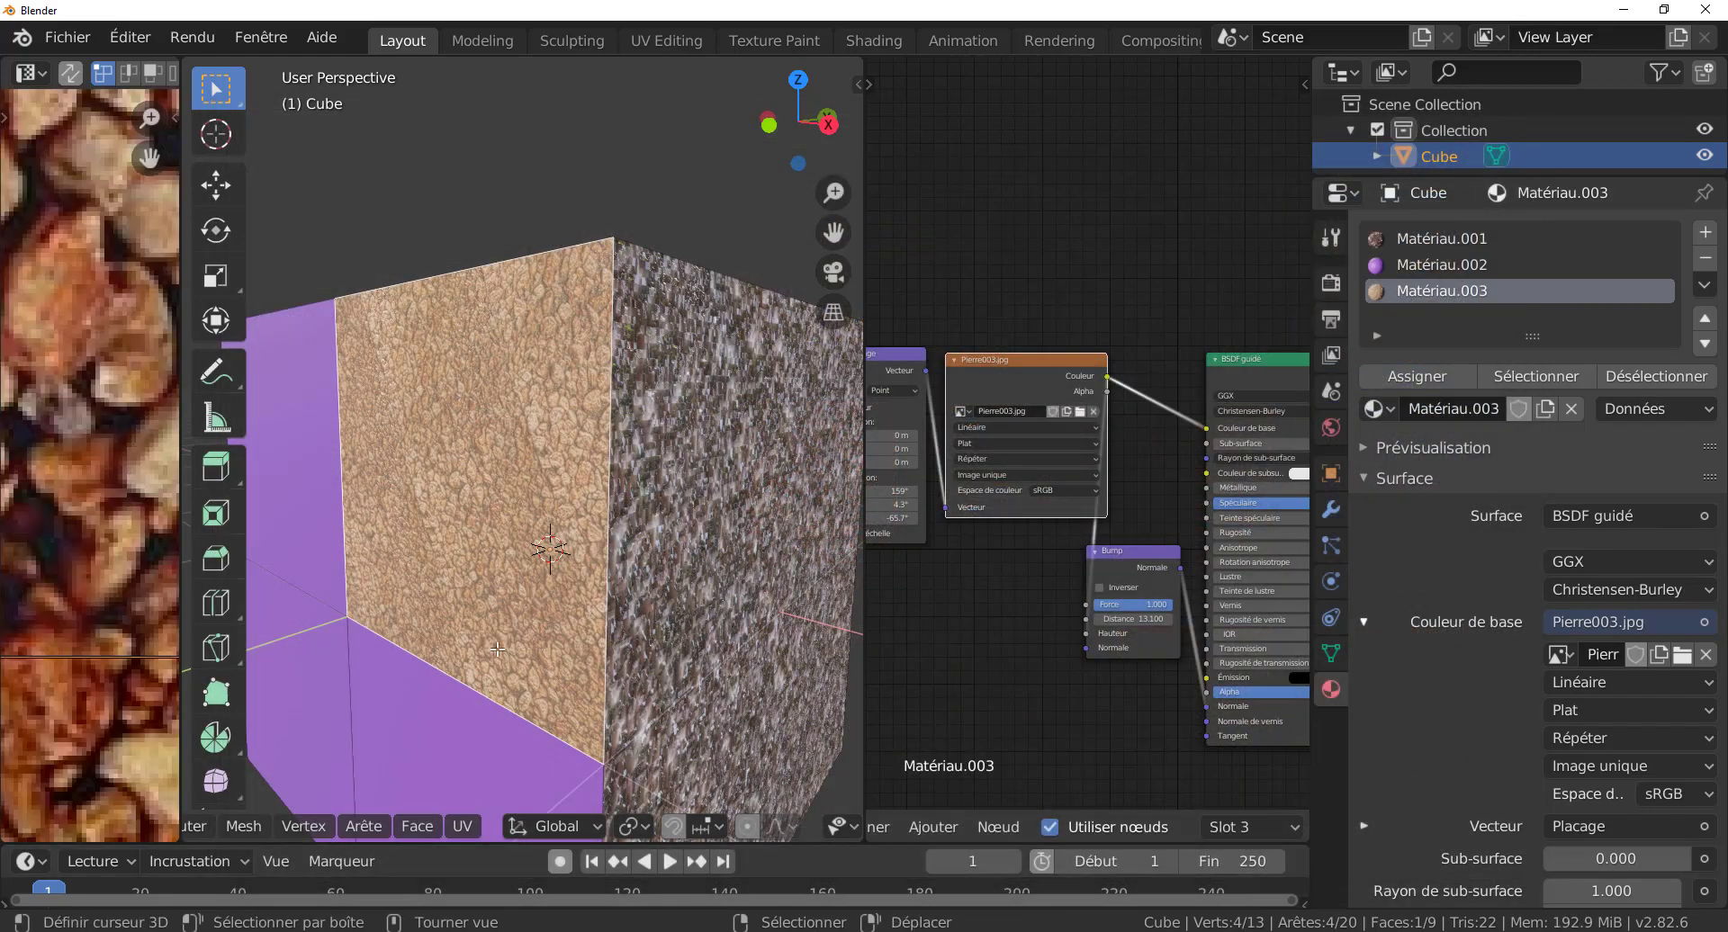
- Return the 3D view to rendered shading and assign Matériau.003 to the cube's selected face
middle_drag(497, 648, 443, 641)
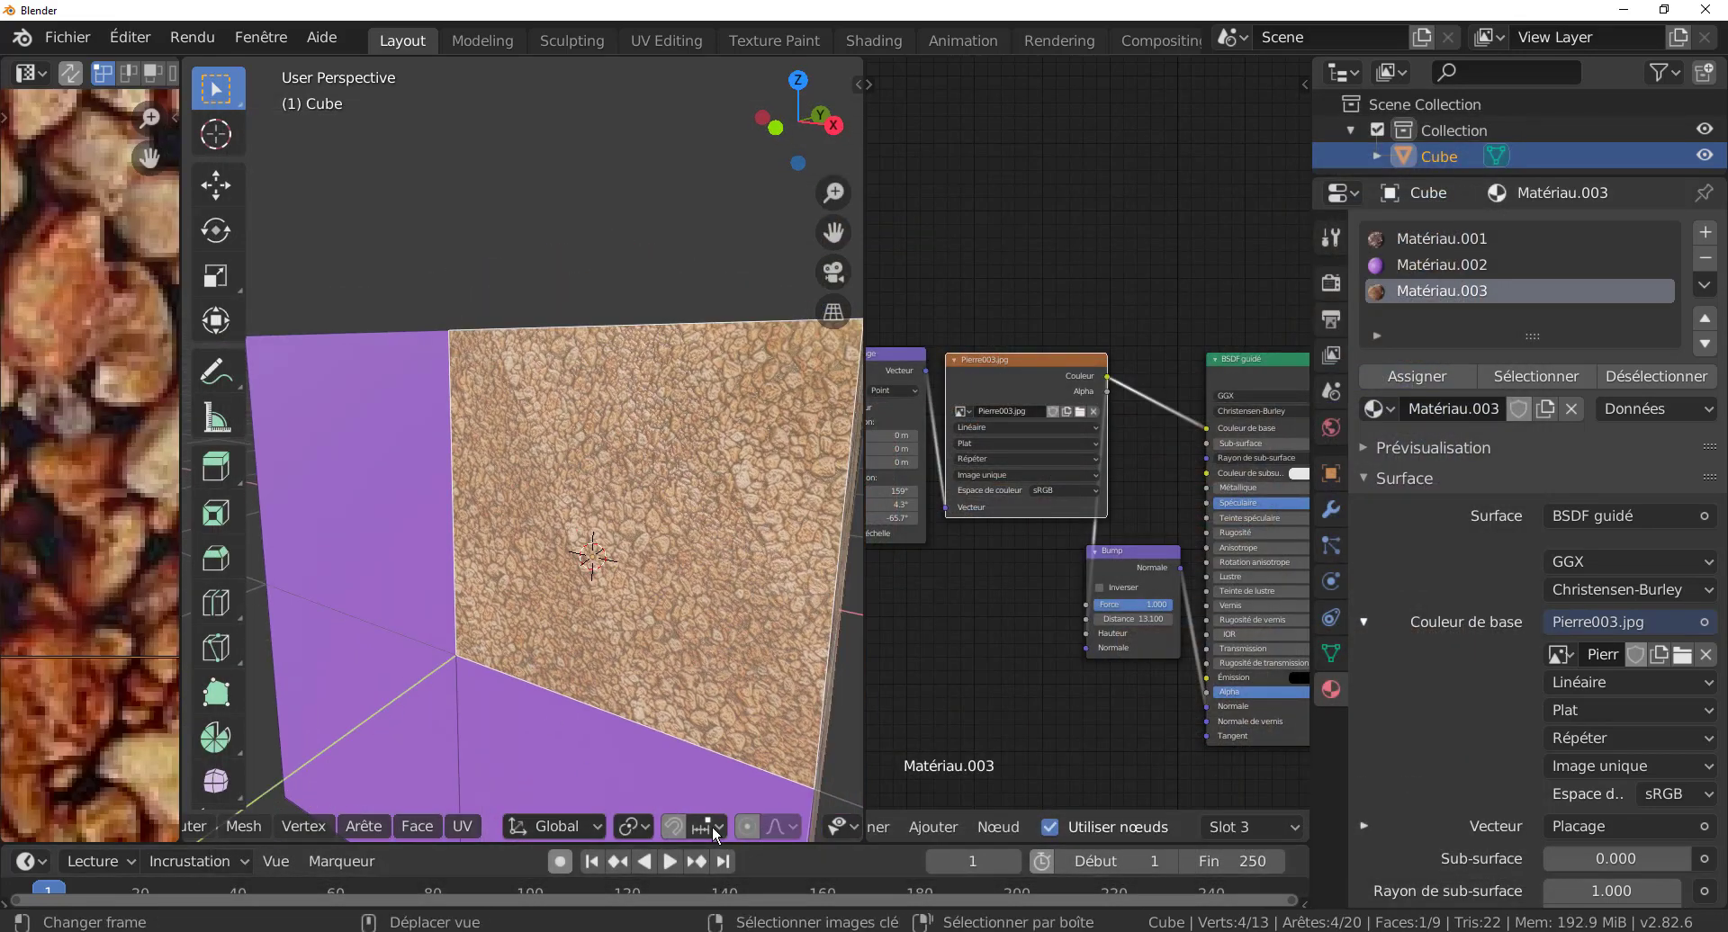
scroll(710, 825, down, 5)
click(816, 828)
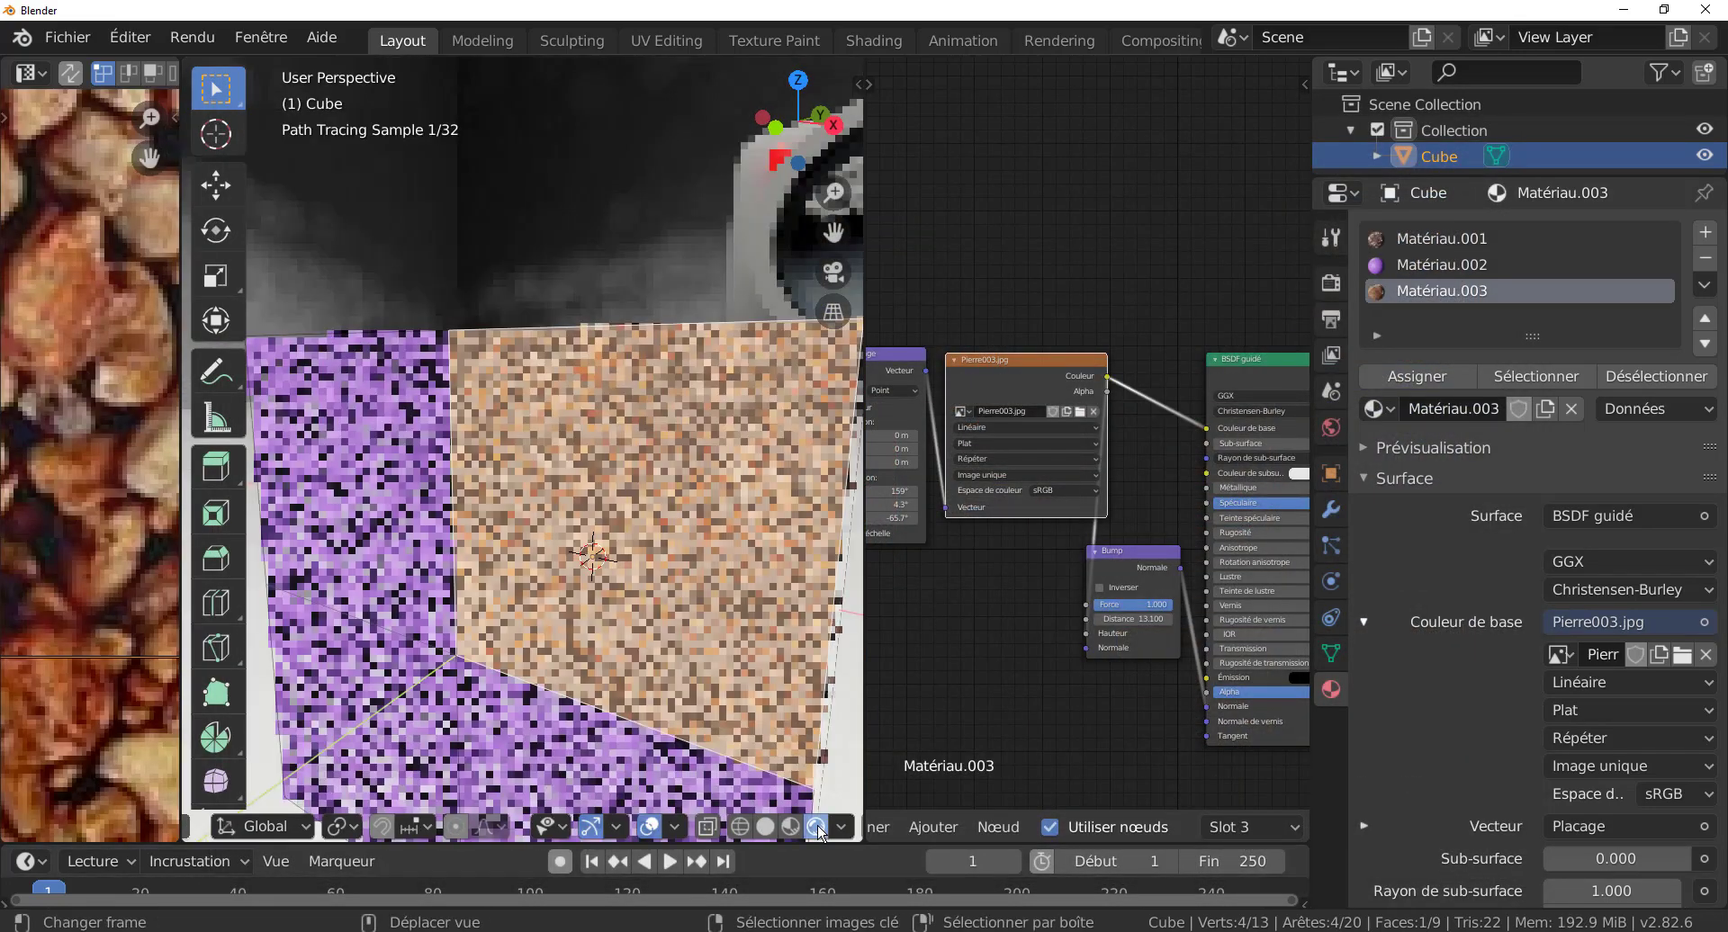
middle_drag(747, 713, 690, 711)
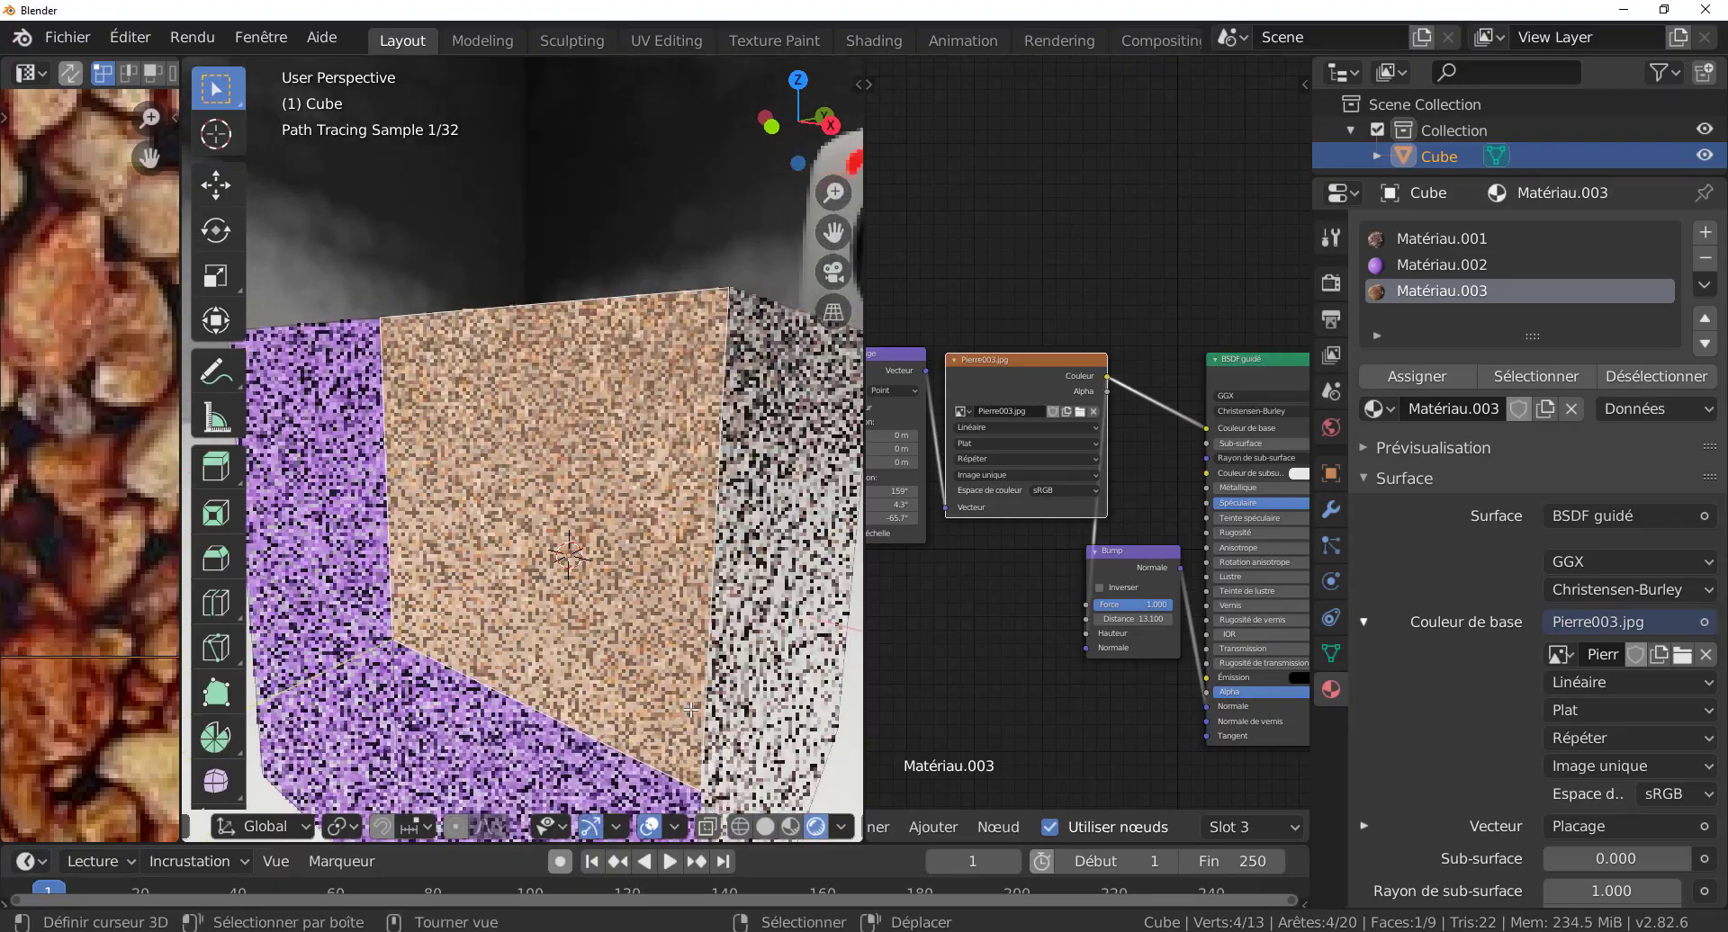
click(1425, 379)
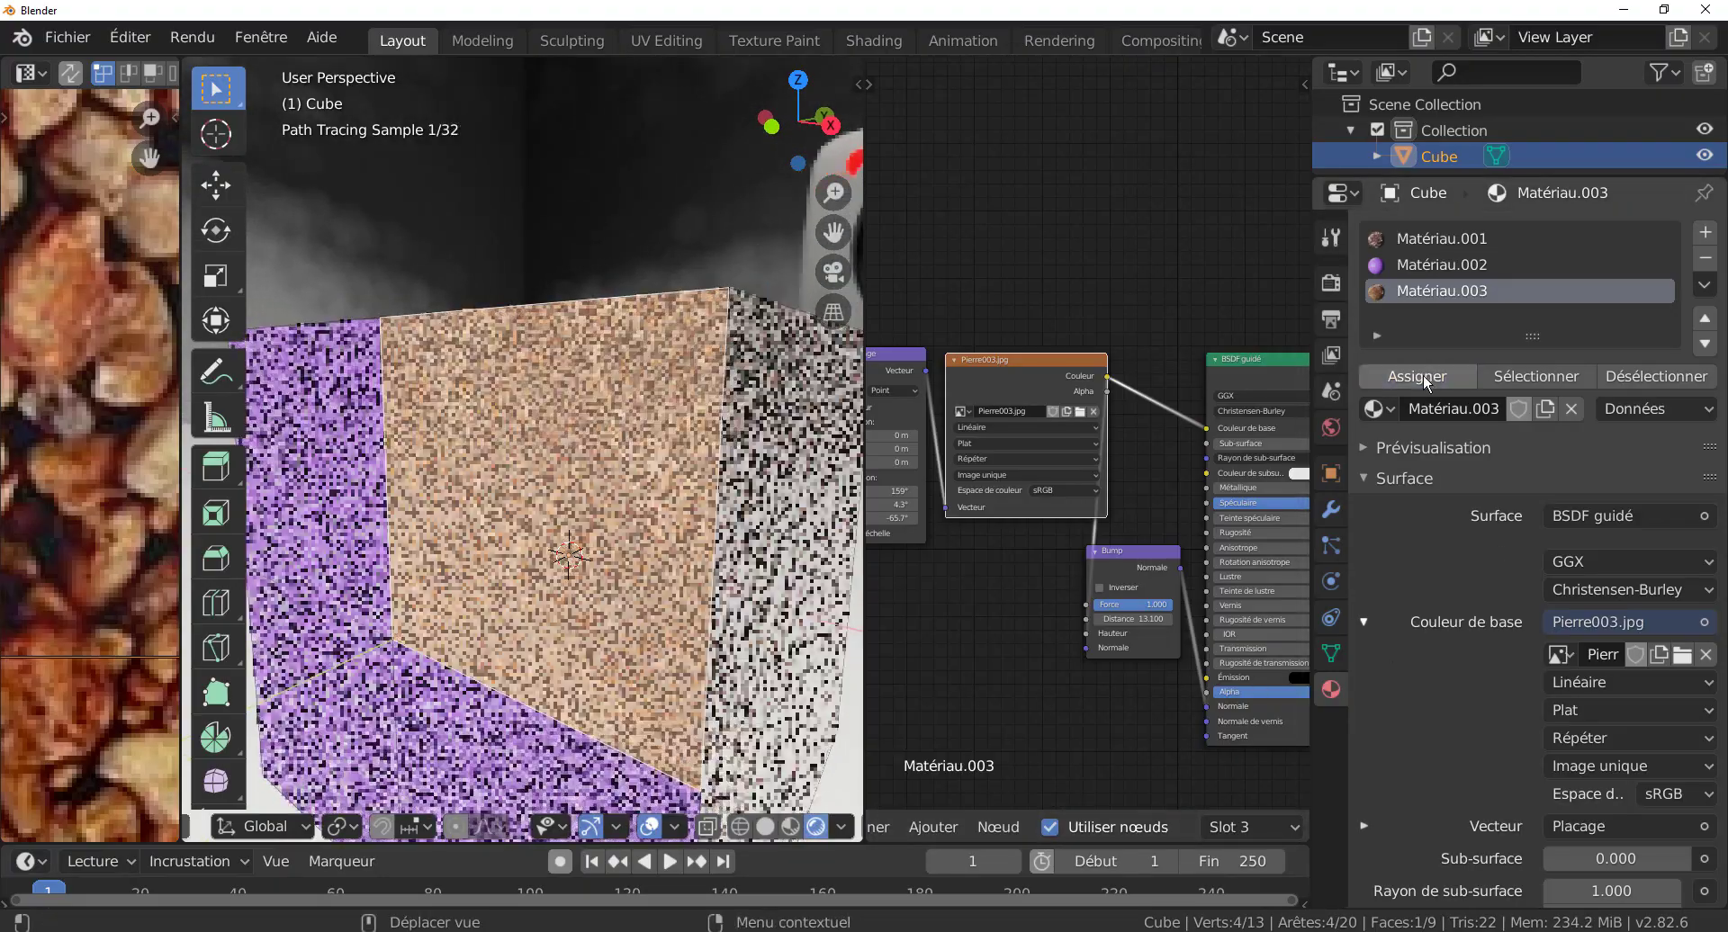
- Set the Spéculaire of Matériau.003's BSDF guidé node to 0.077, viewing the stone face up close
scroll(540, 504, up, 4)
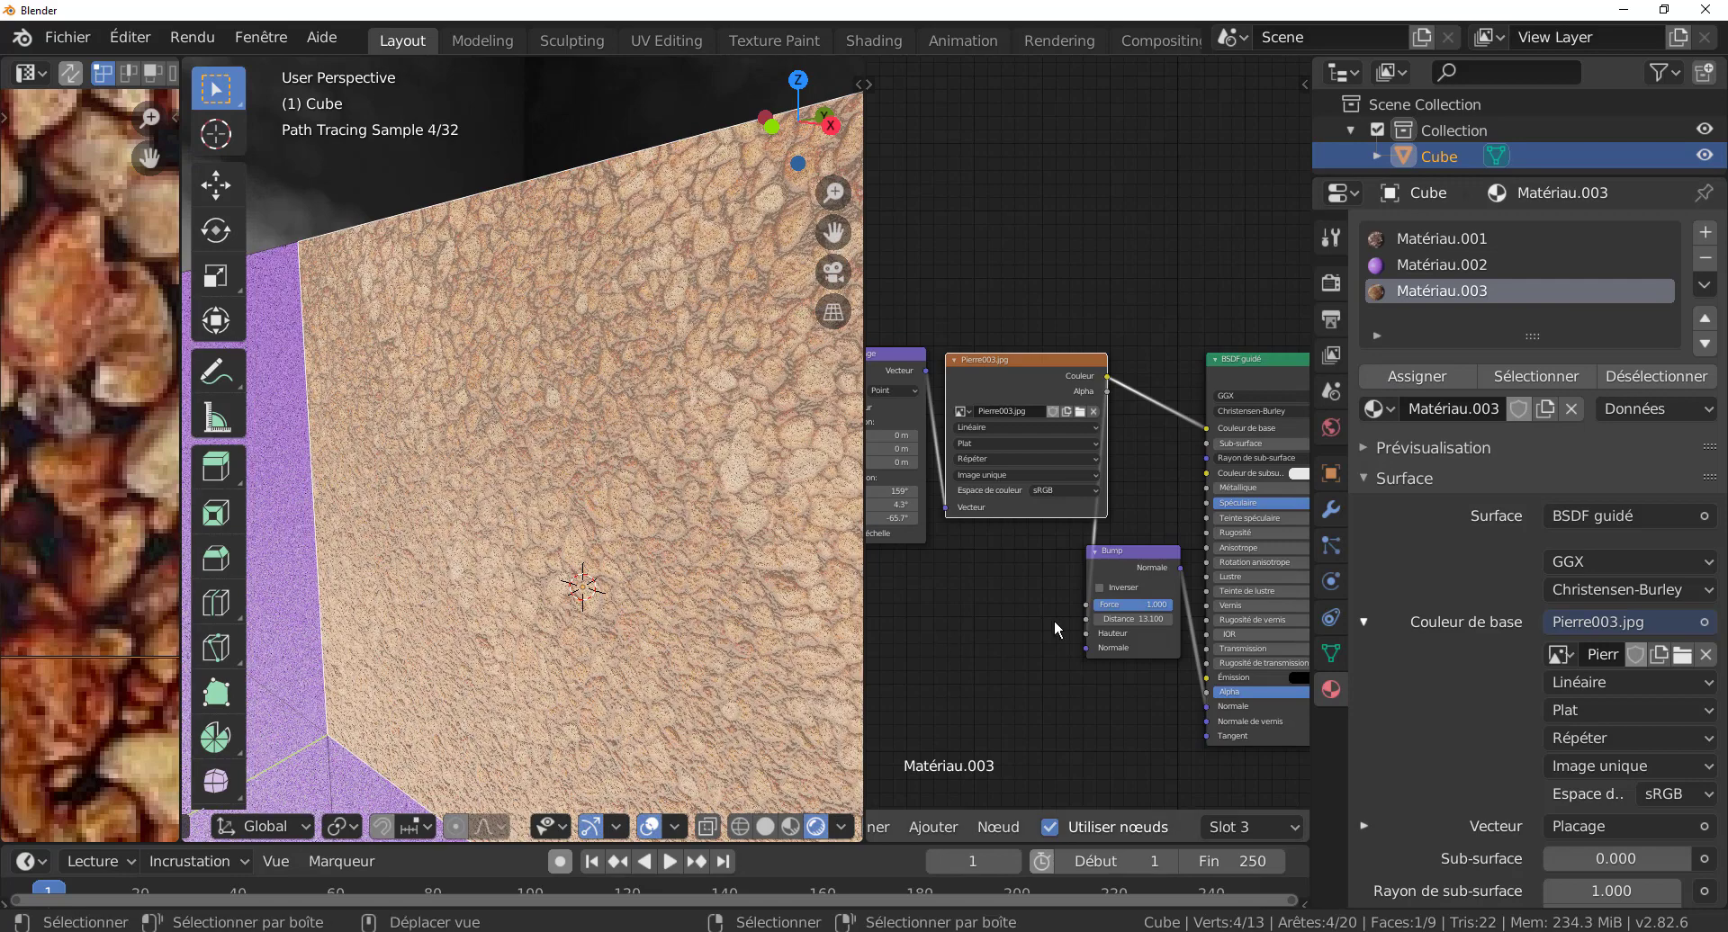
middle_drag(1120, 681, 1001, 731)
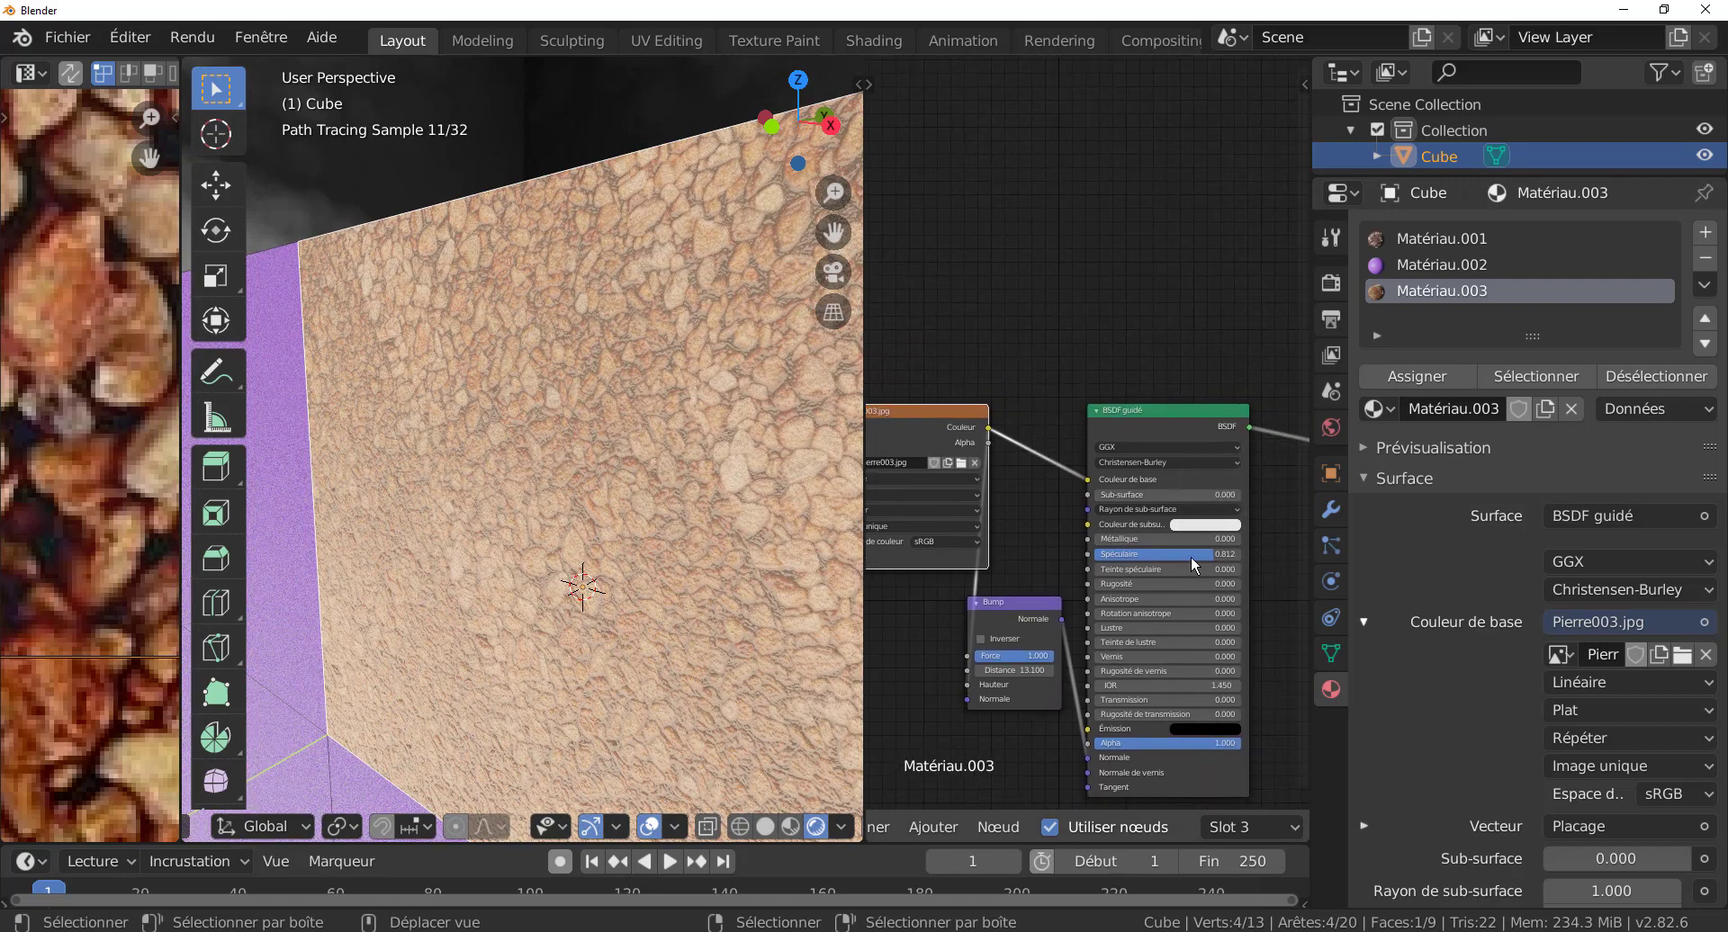
drag(1191, 554, 1126, 554)
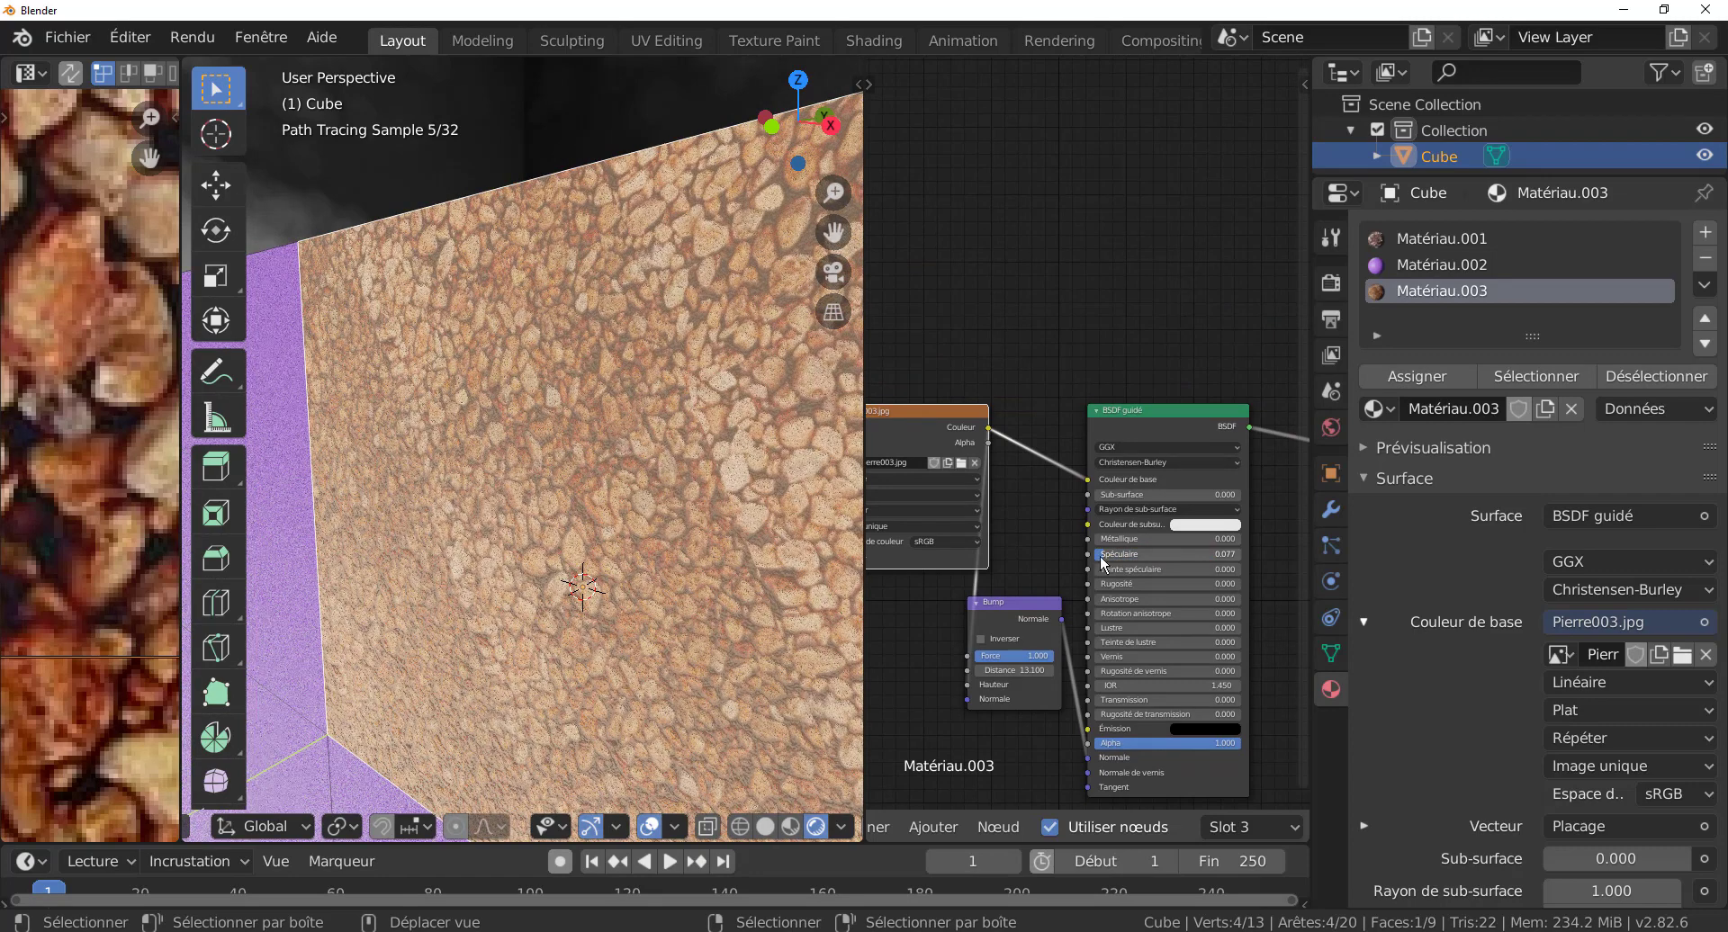
- Put the cube back in object mode and set the Spéculaire of Matériau.003's BSDF guidé node to 0.295
middle_drag(1035, 558, 1068, 493)
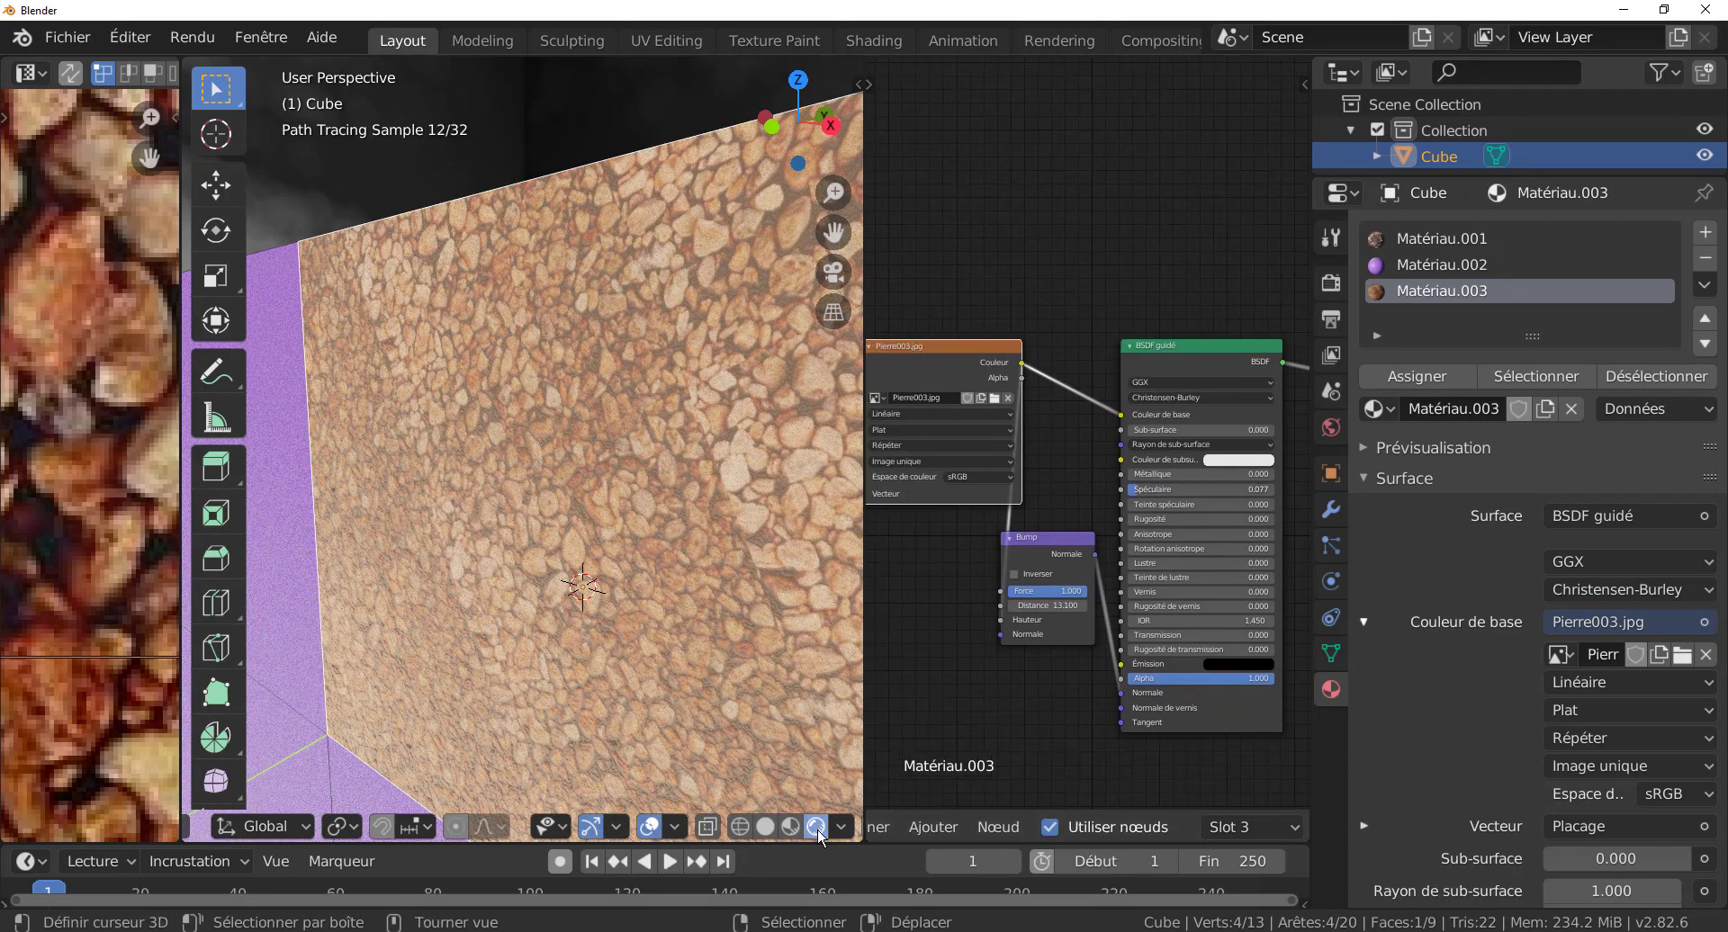
key(Tab)
key(KP_Decimal)
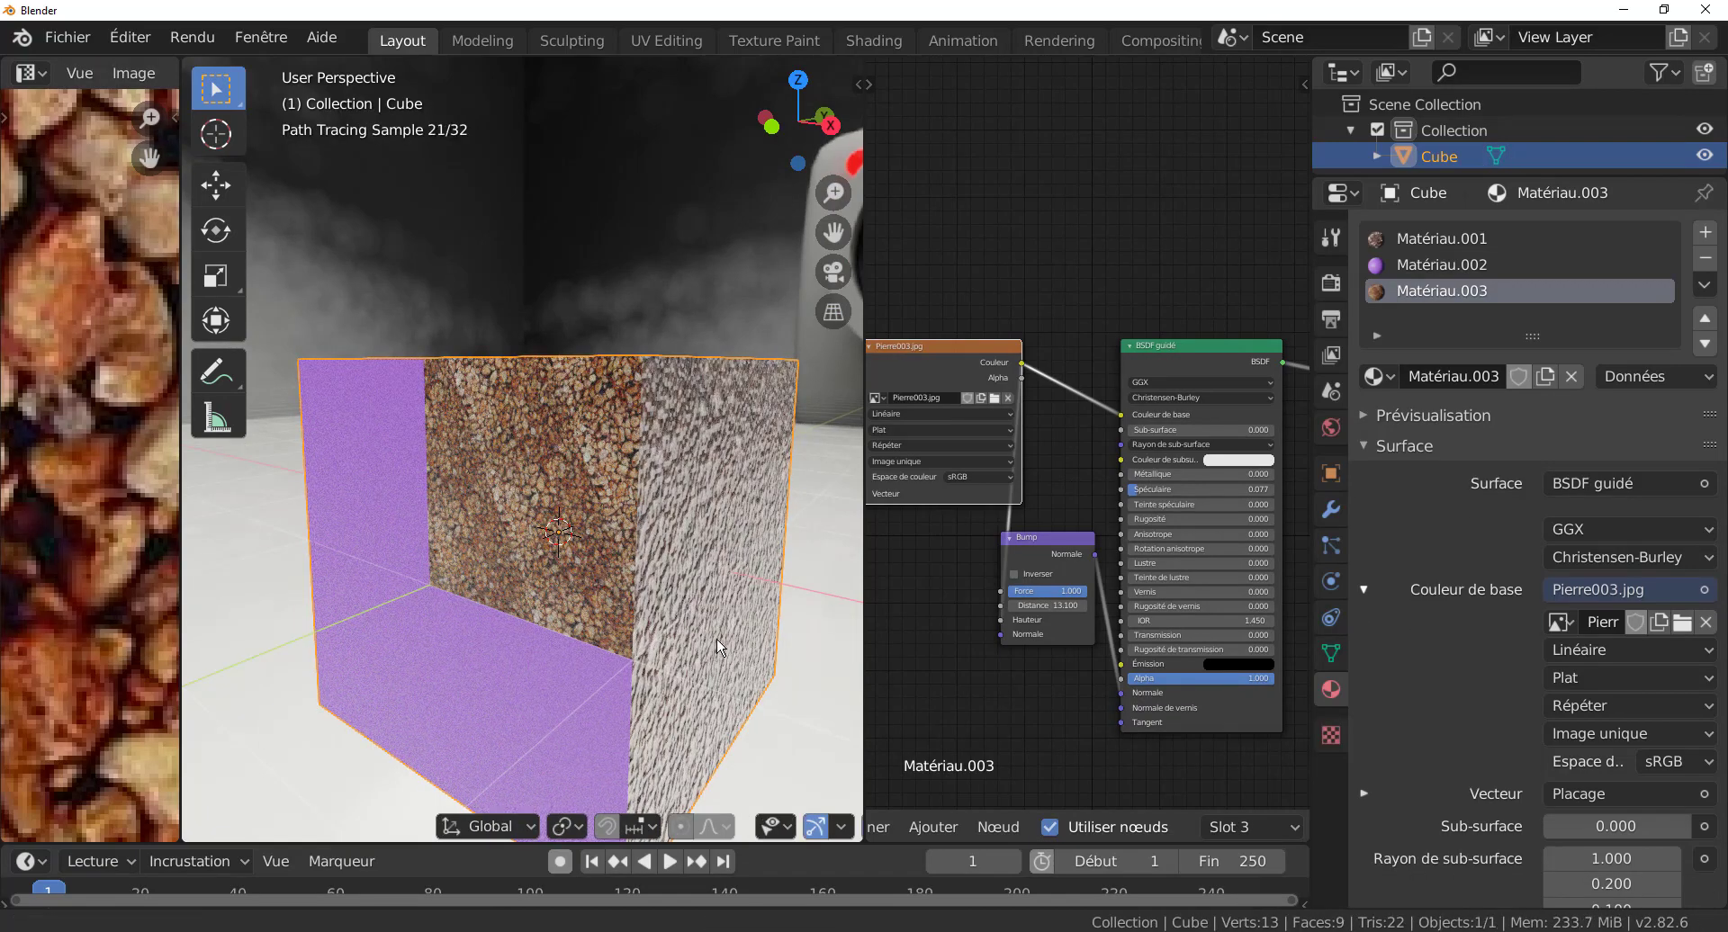
scroll(717, 641, up, 7)
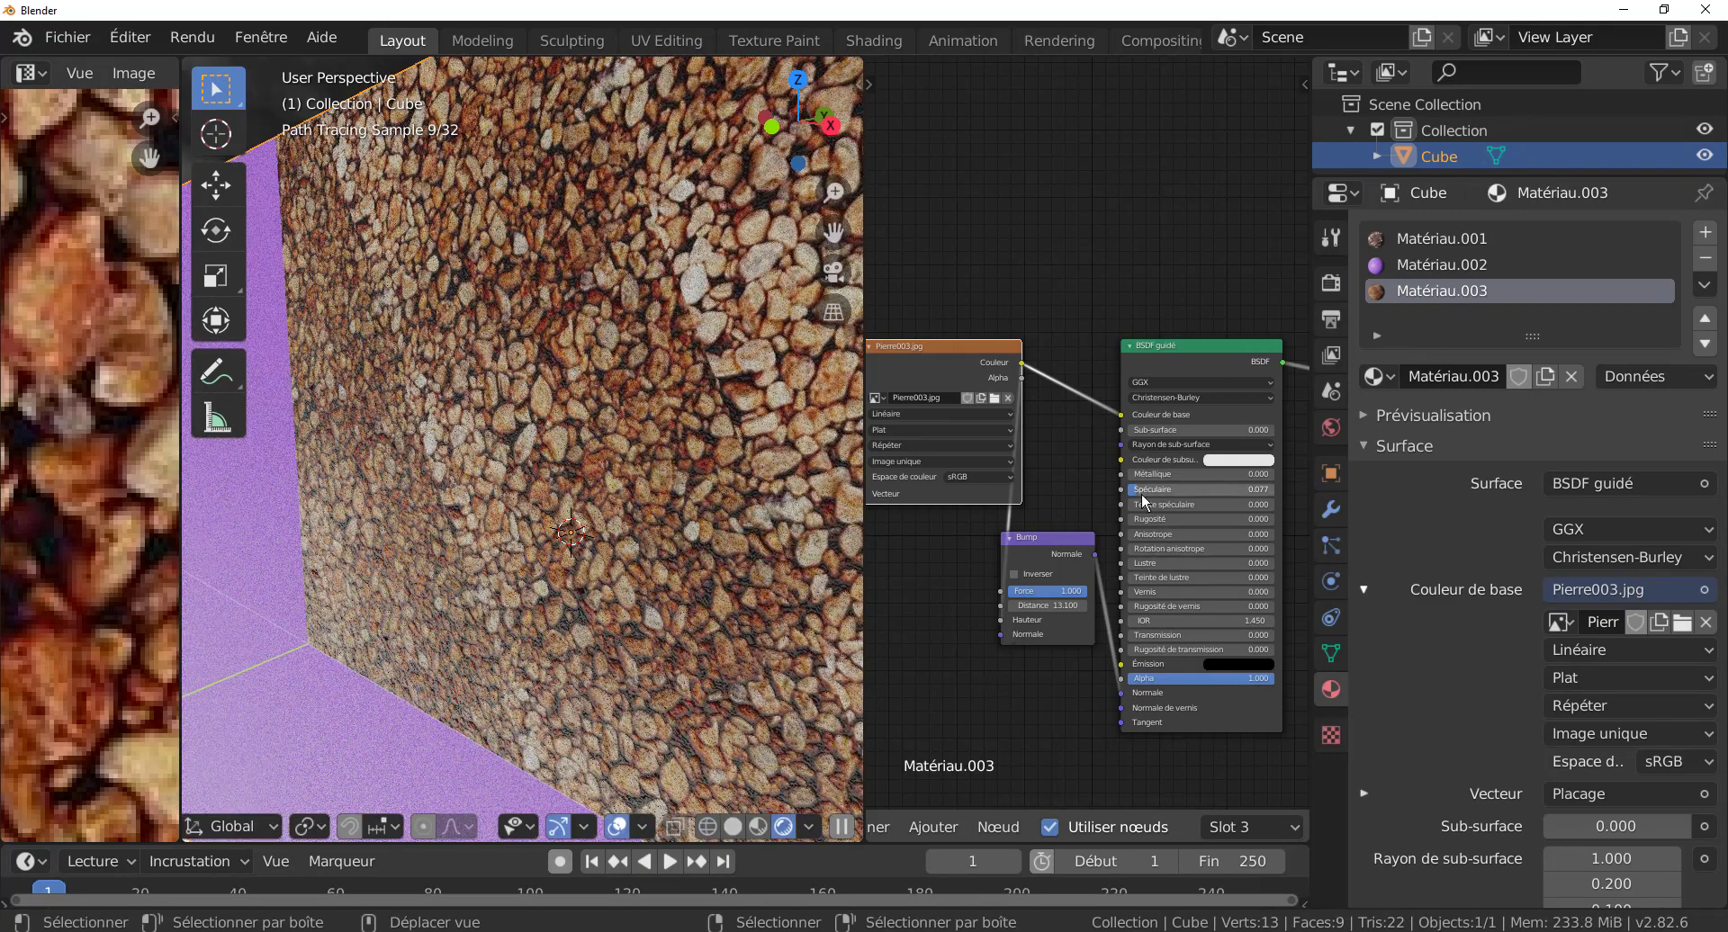
drag(1159, 494, 1206, 494)
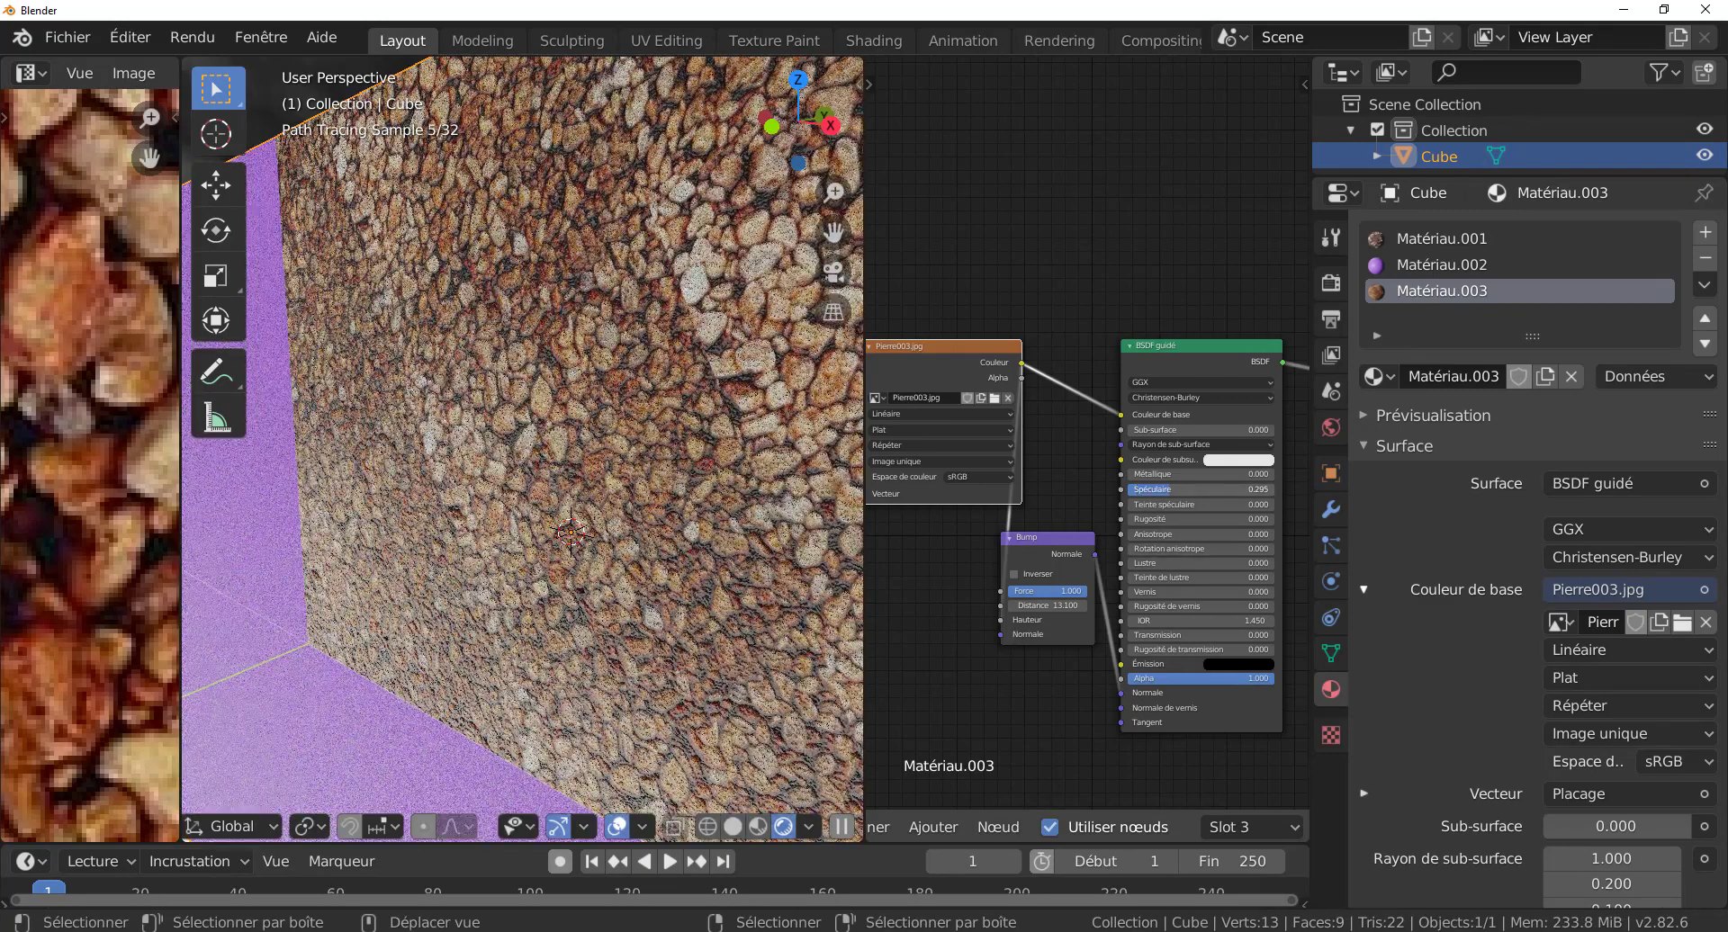
- Set the Bump node's distance to 48.800 and link the Pierre003.jpg Couleur output to the material output's Déplacement input
scroll(543, 671, up, 3)
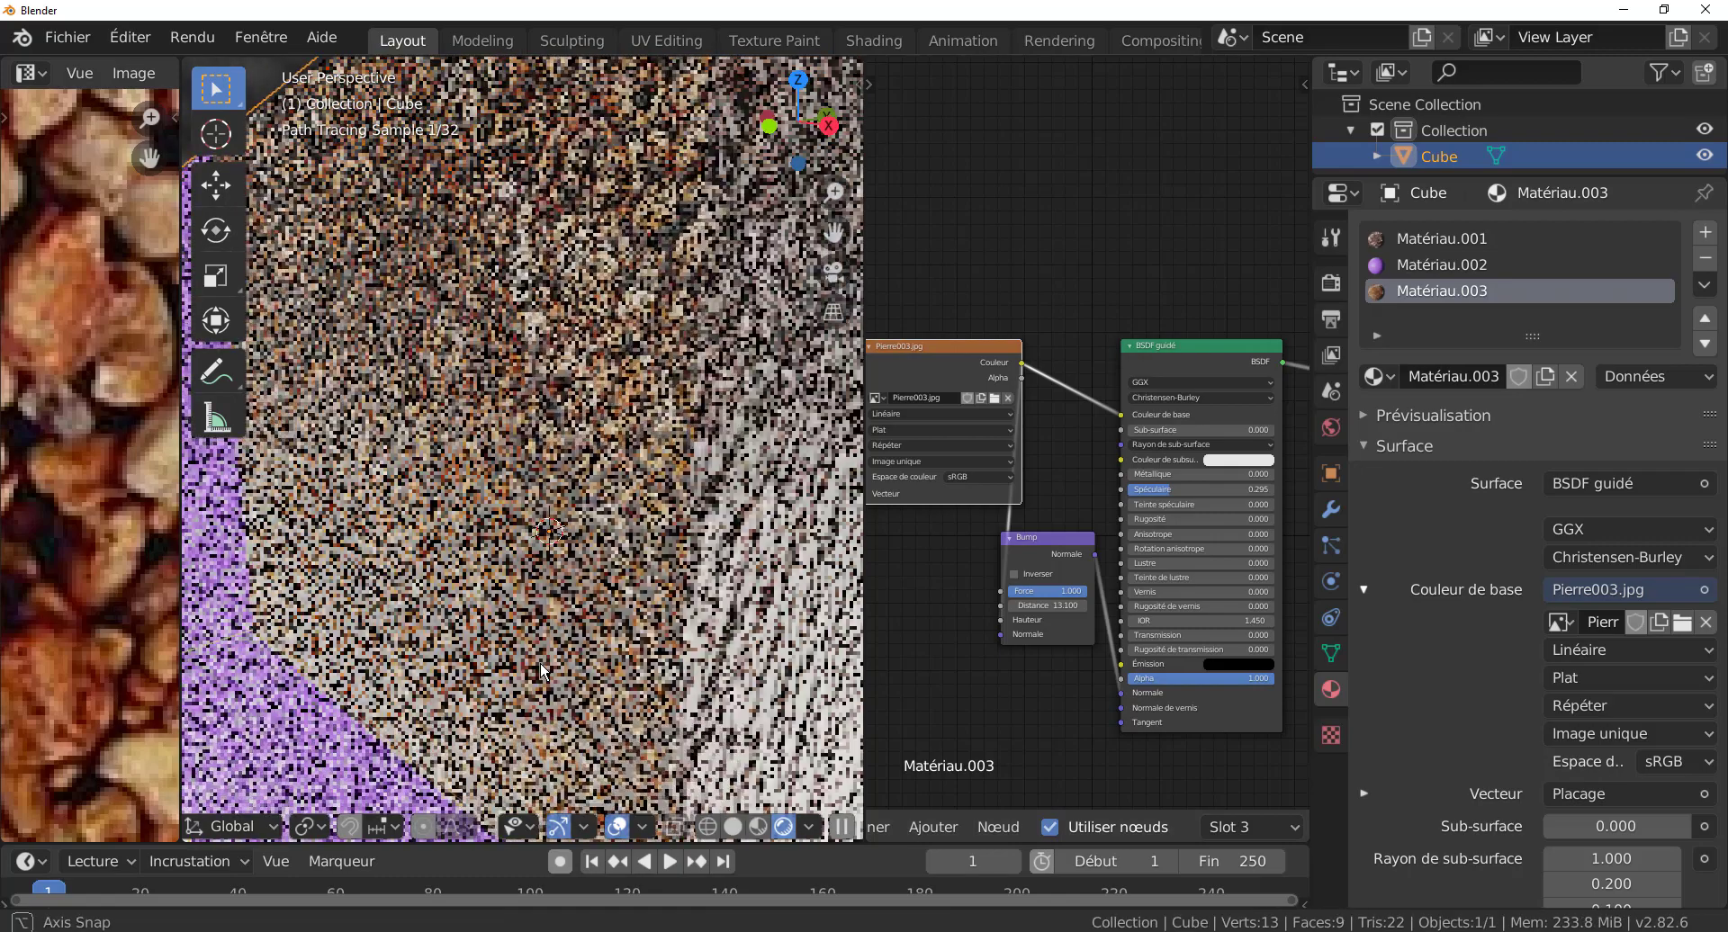
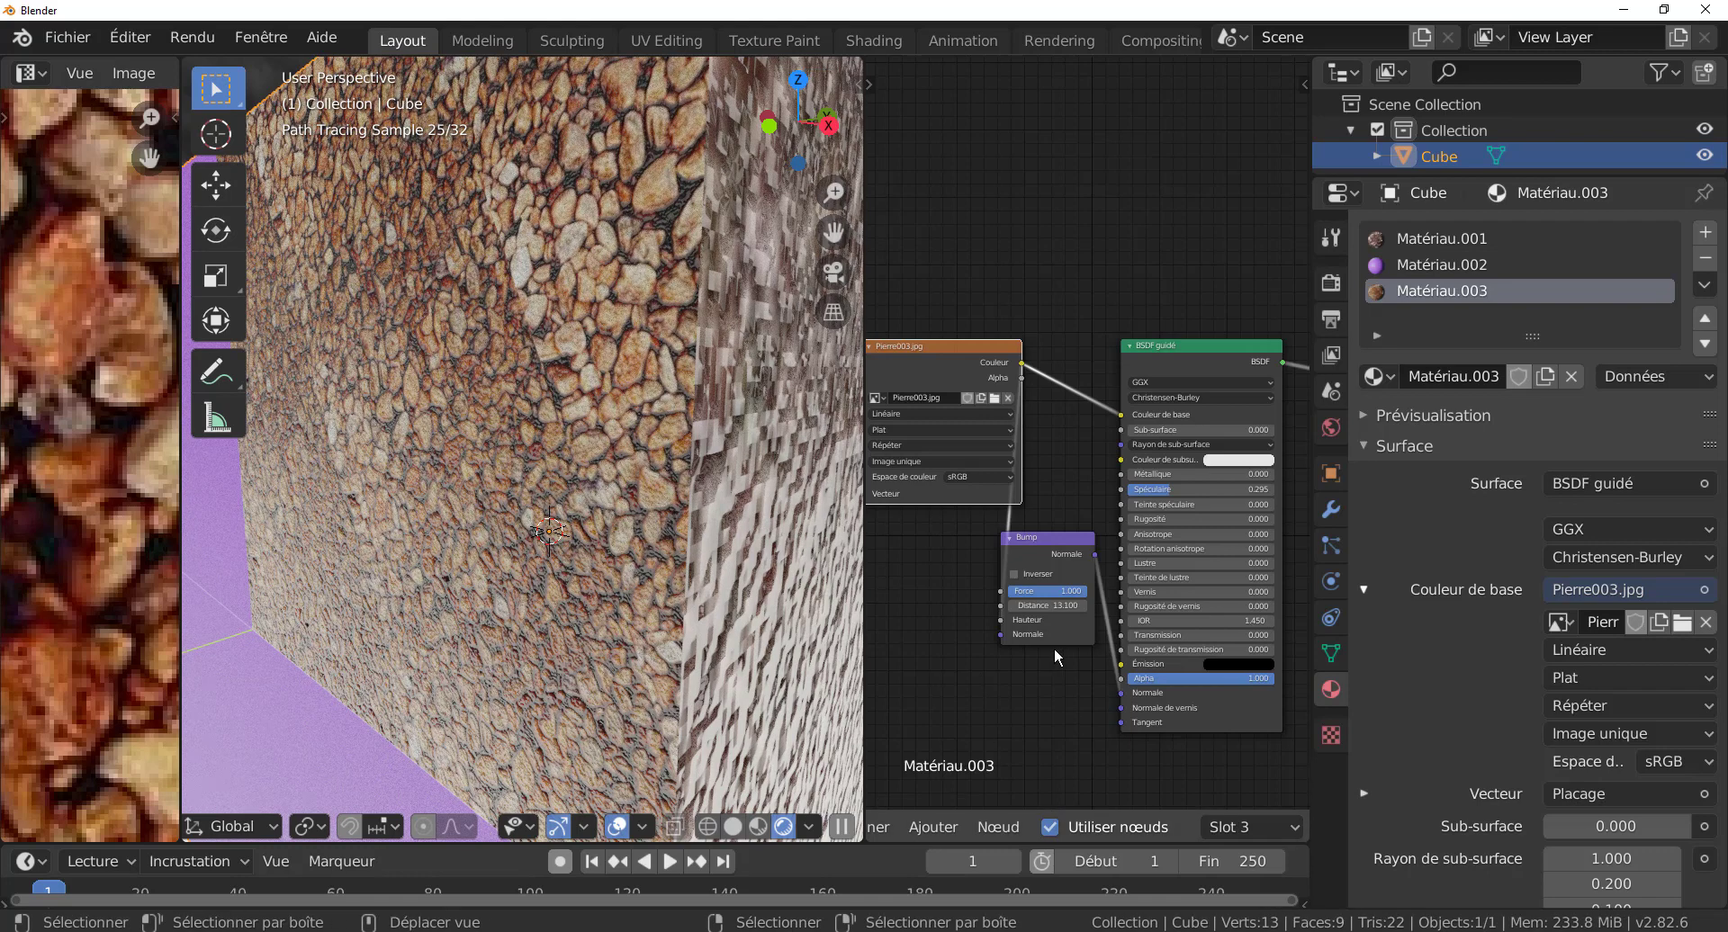
drag(1030, 608, 1074, 606)
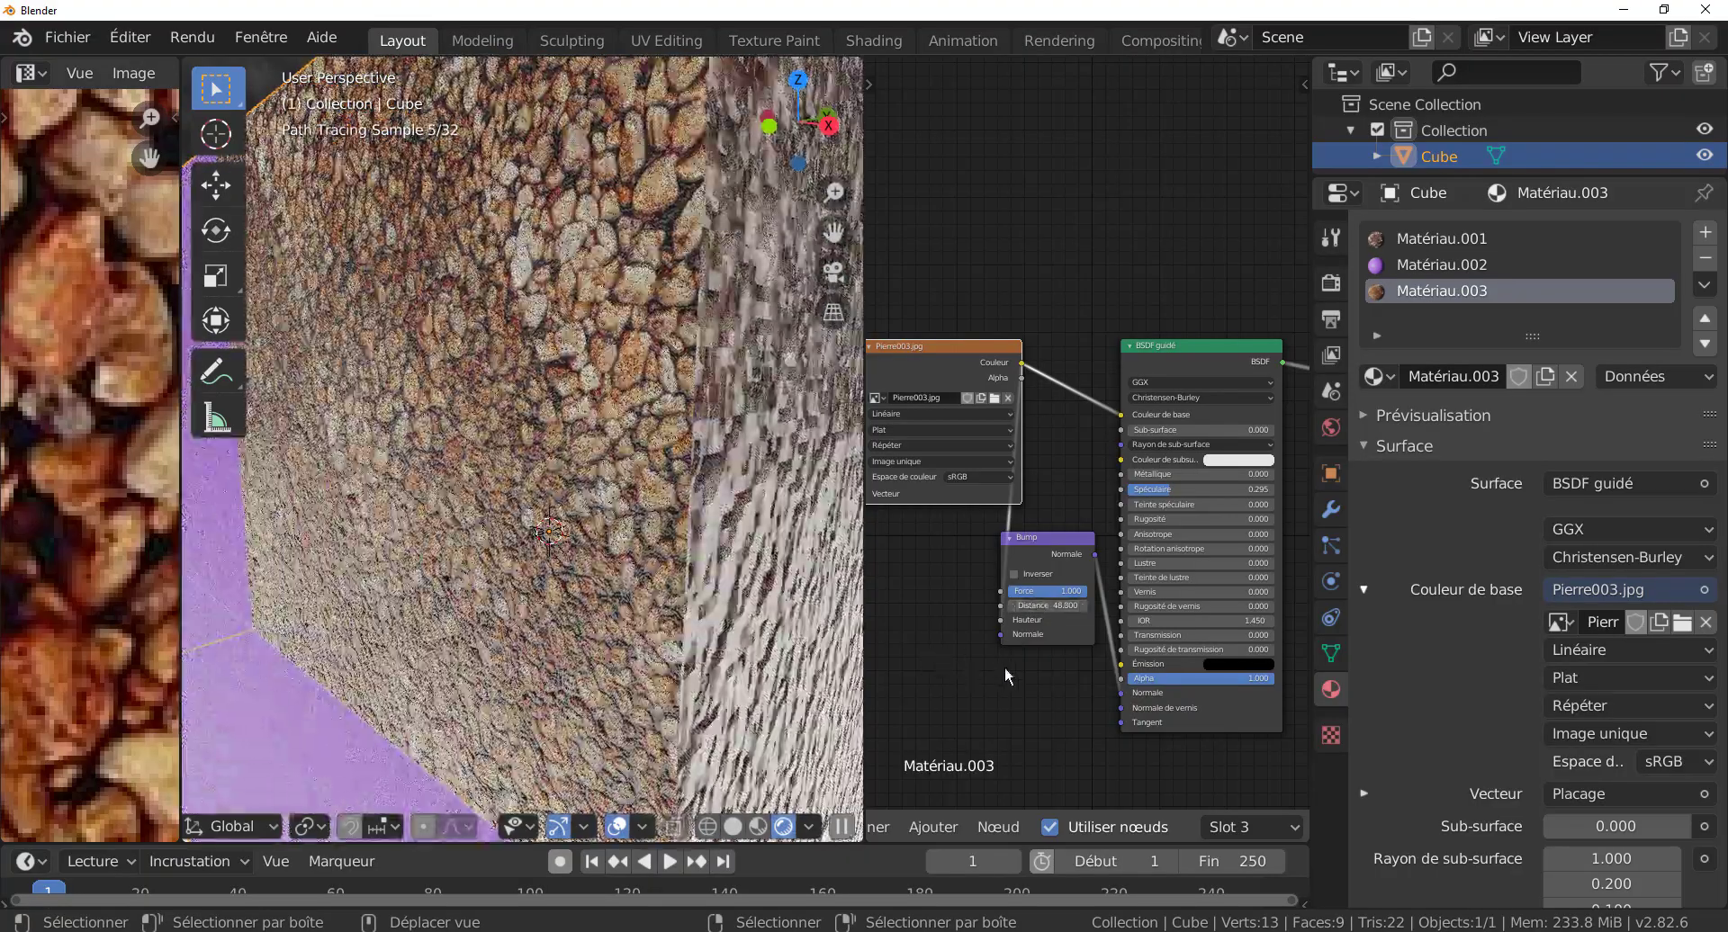
scroll(1004, 666, down, 1)
scroll(1005, 666, down, 3)
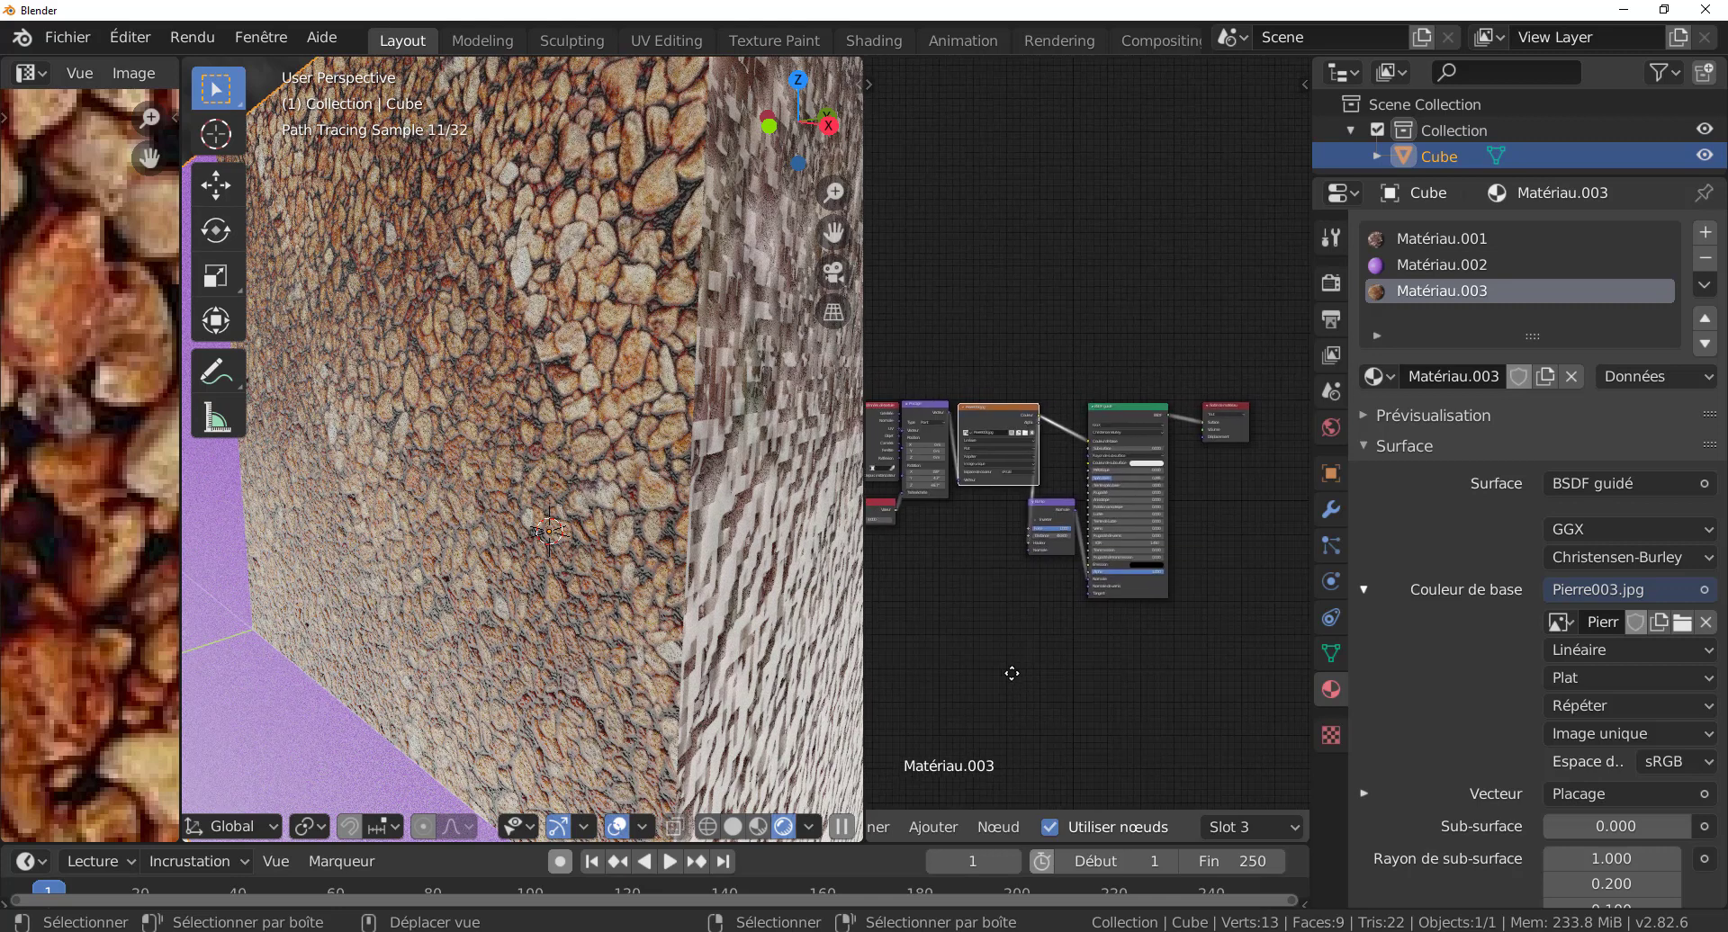
scroll(996, 476, up, 2)
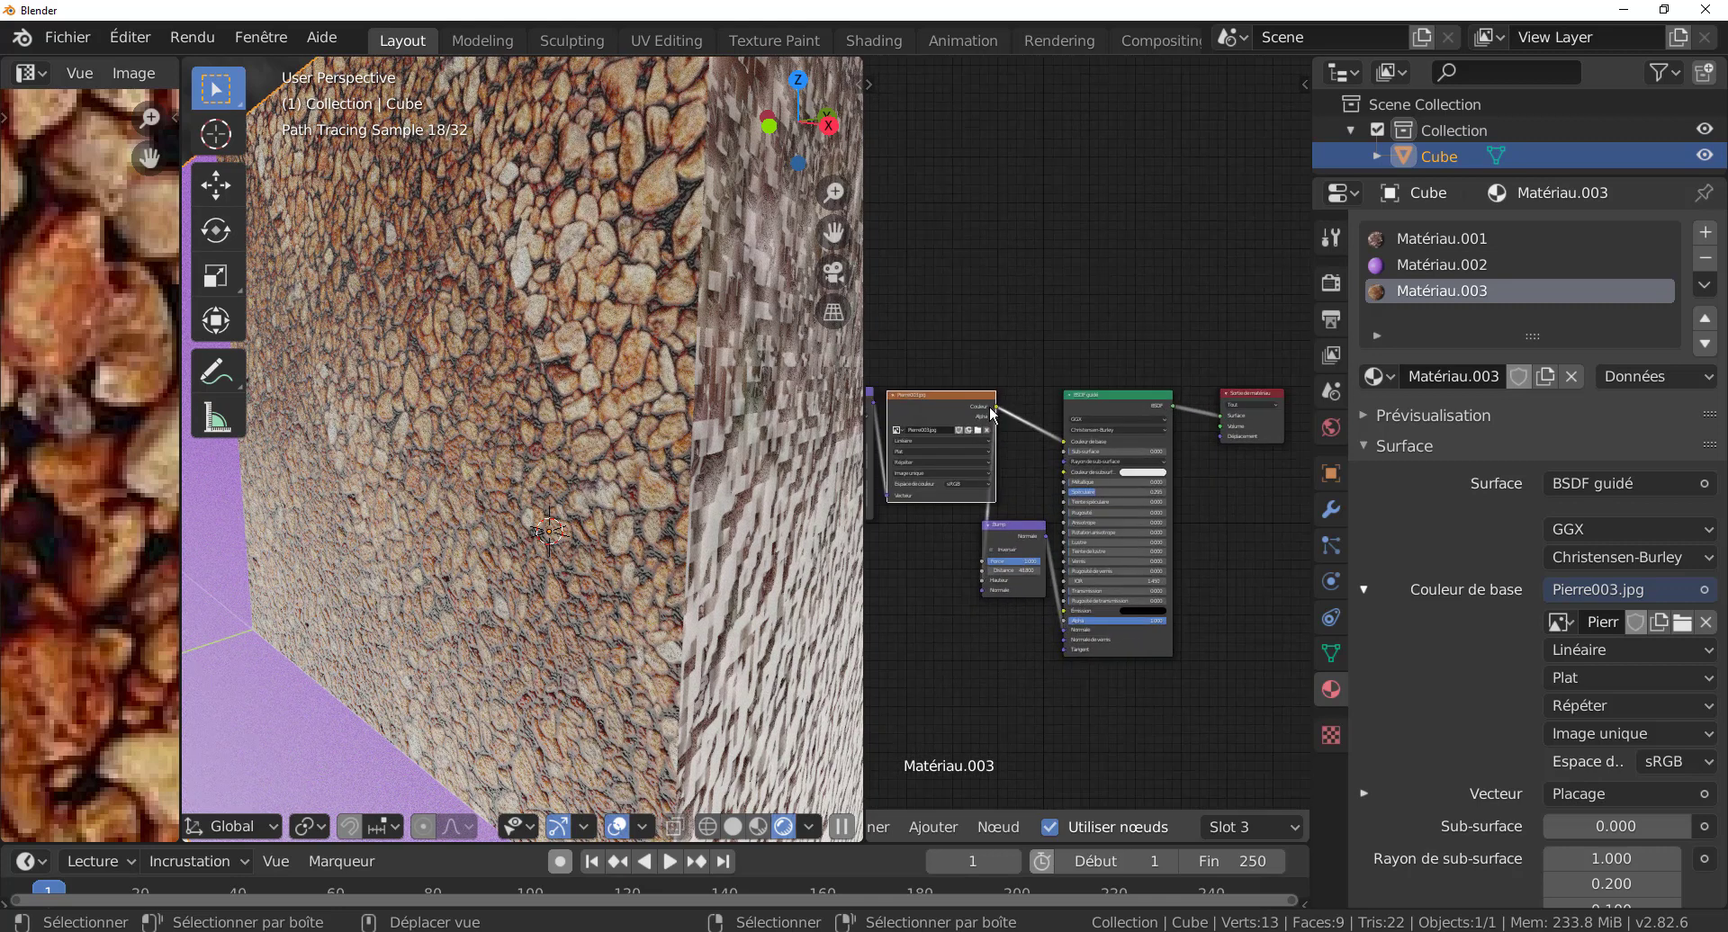
drag(996, 413, 1220, 436)
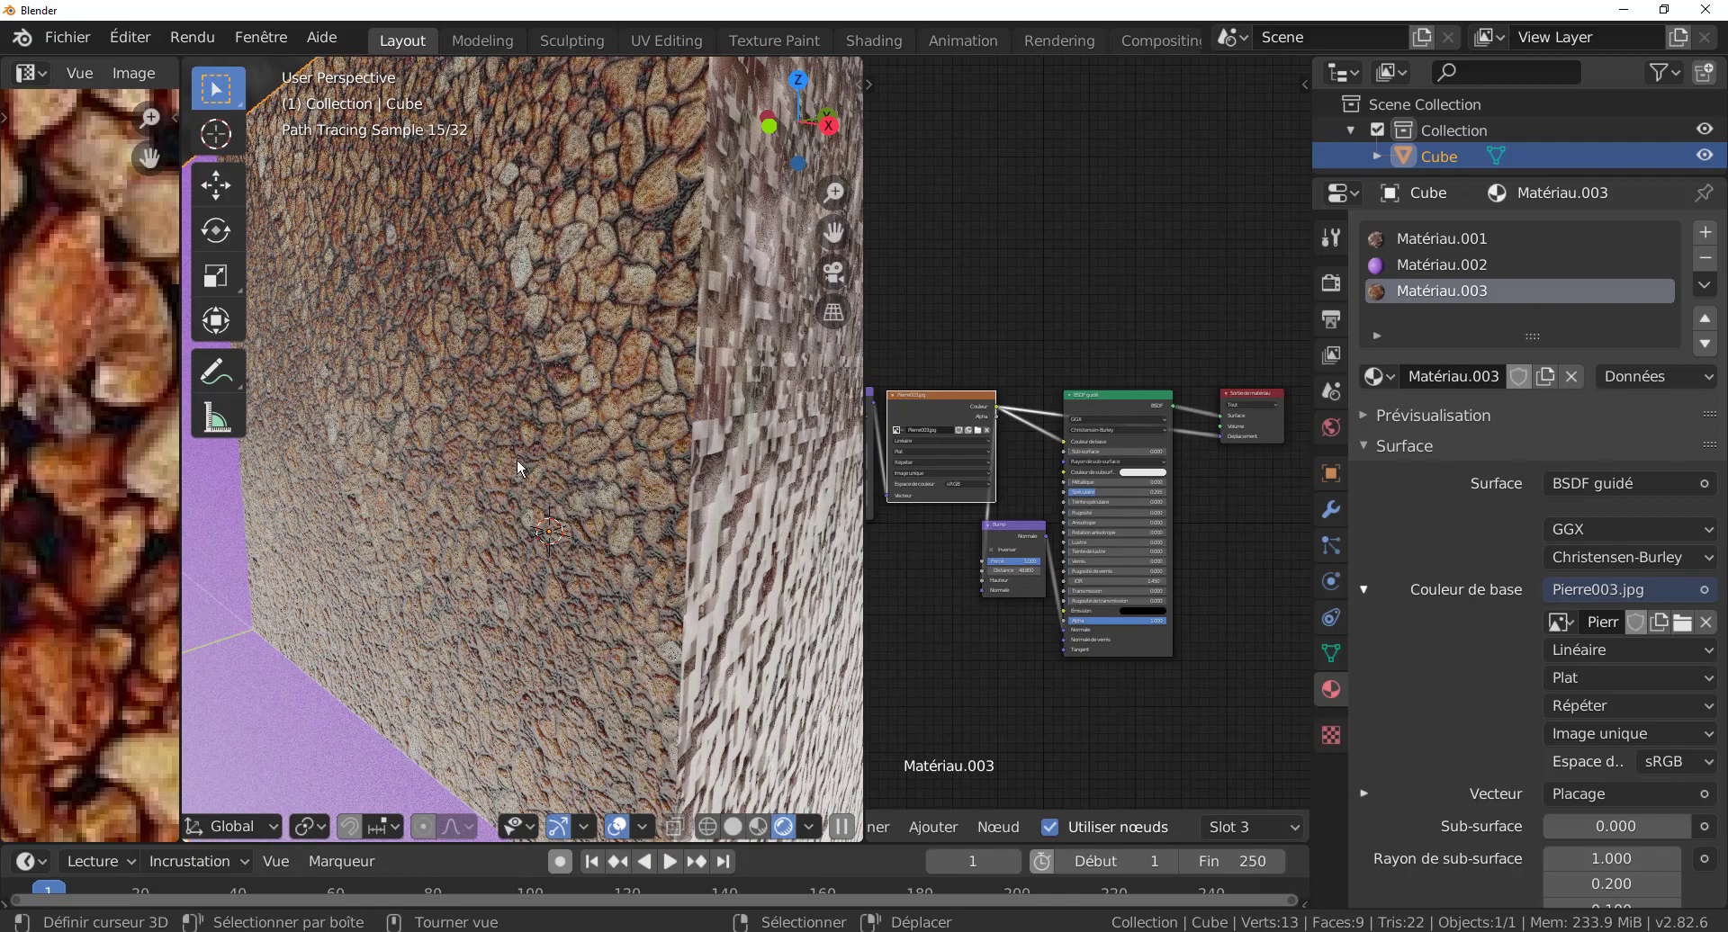
scroll(526, 536, down, 5)
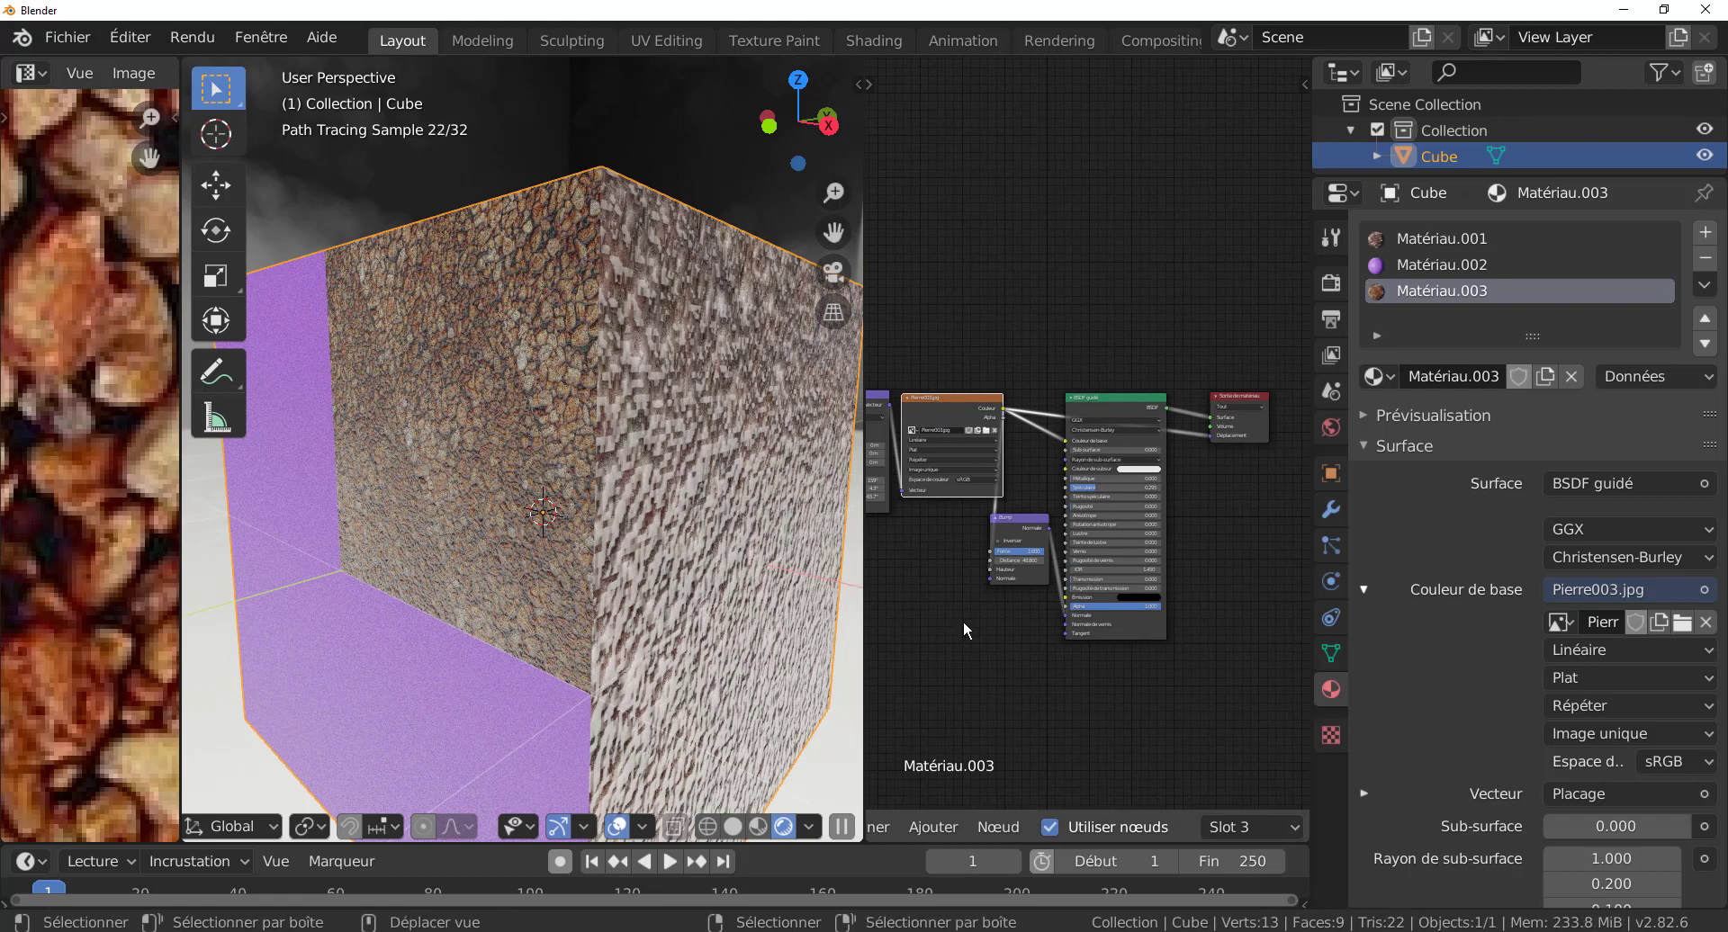
scroll(964, 619, down, 2)
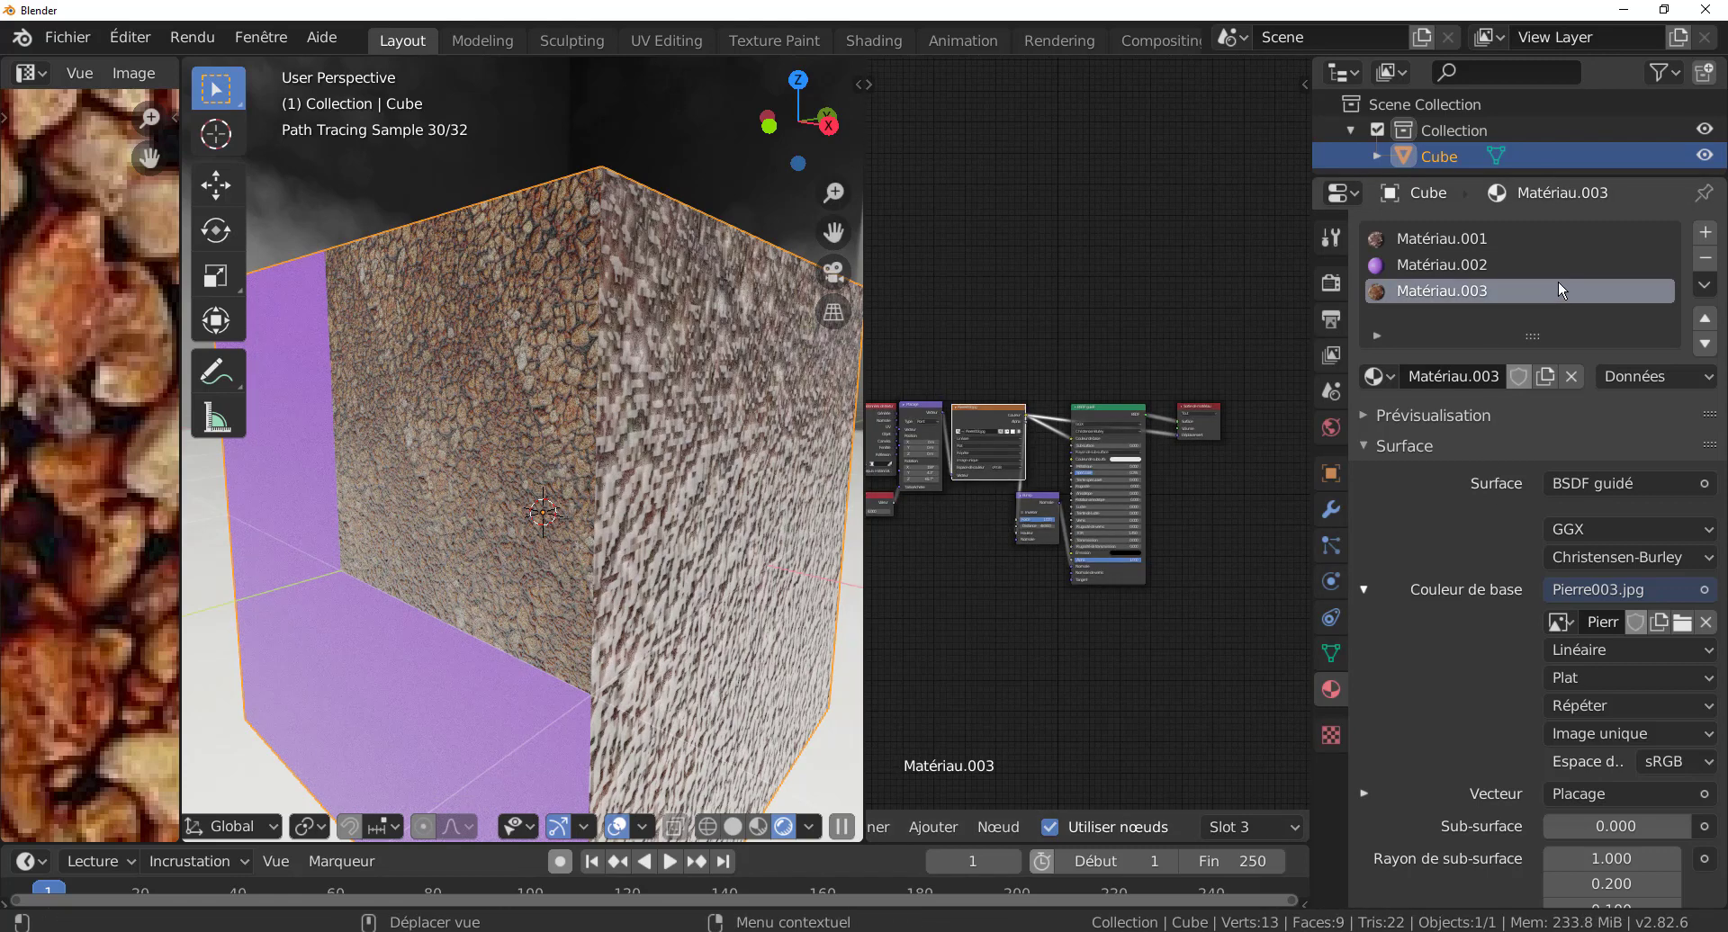
- Preview the cube's stone face up close with the Eevee render engine, and set the render engine back to Cycles
click(1328, 283)
click(1606, 233)
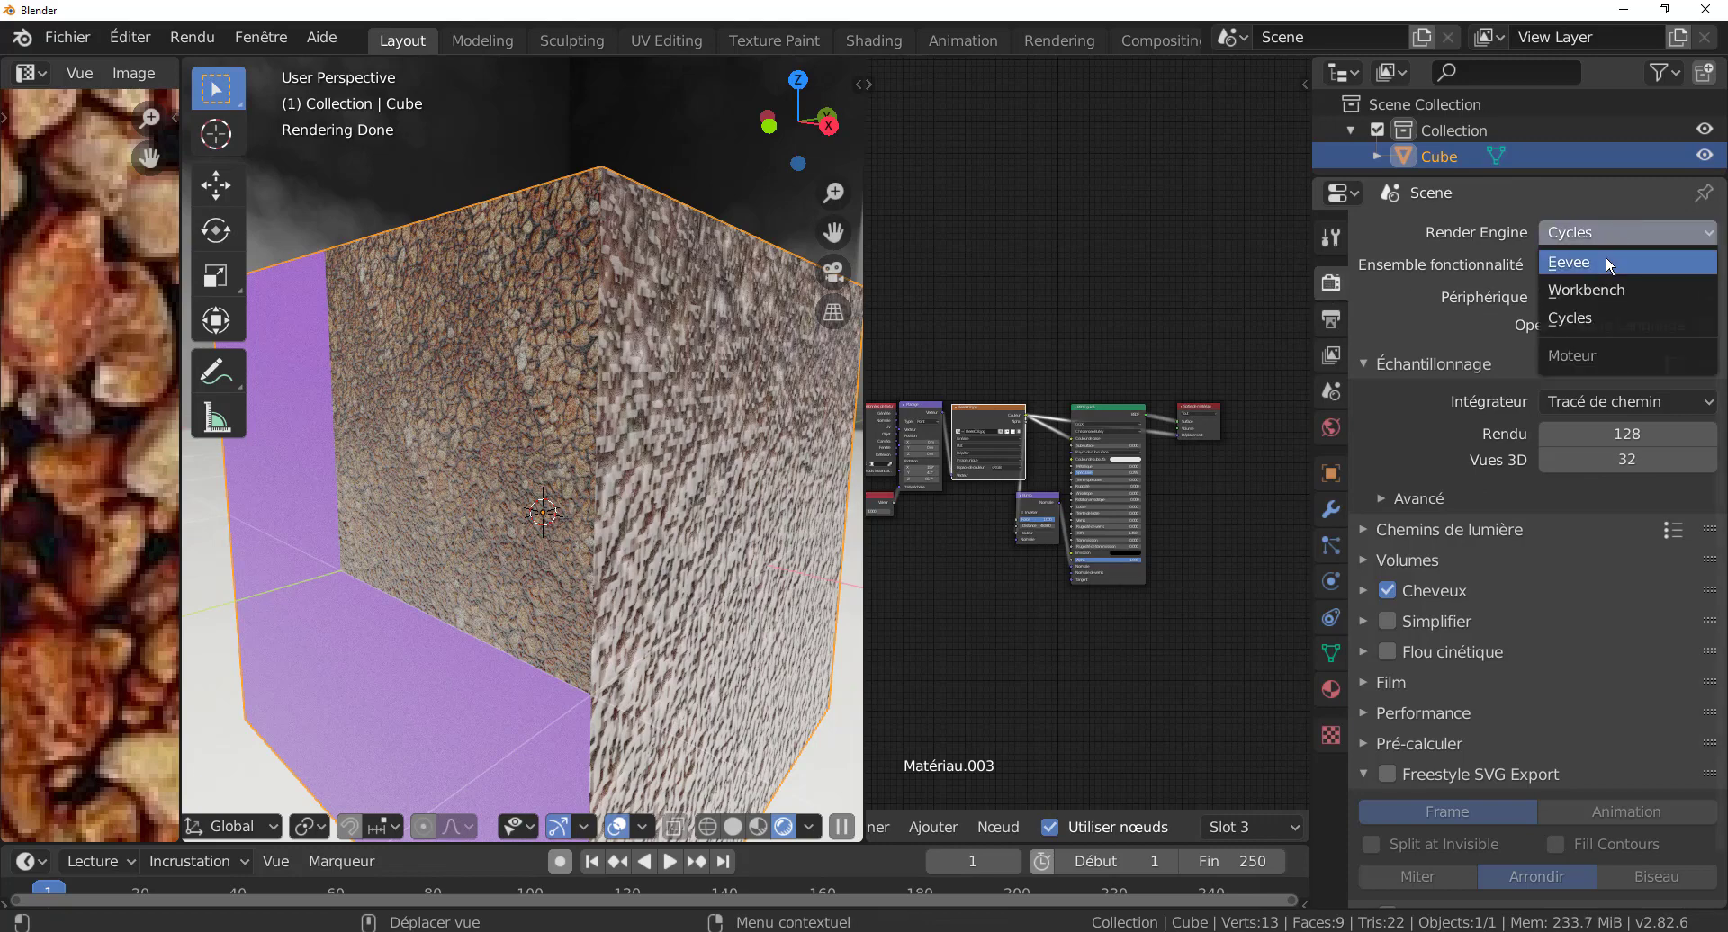
click(1606, 257)
scroll(635, 615, up, 4)
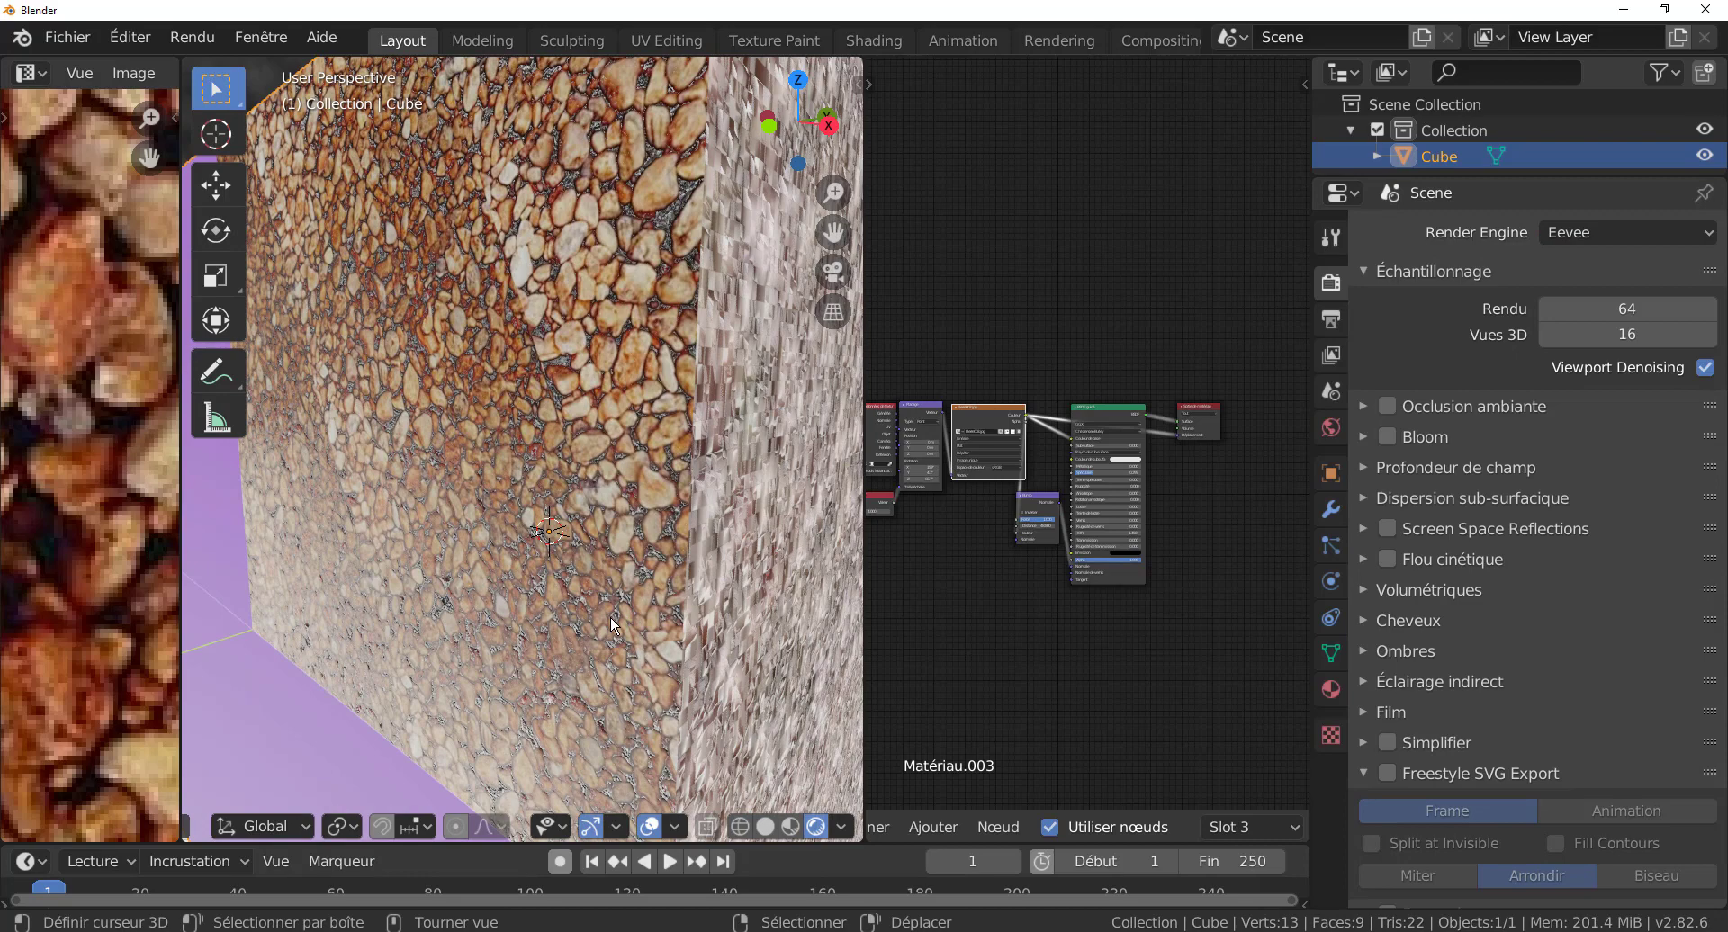
middle_drag(1008, 621, 1089, 651)
mouse_move(592, 560)
middle_down()
mouse_move(571, 574)
mouse_move(584, 576)
middle_up()
scroll(581, 570, up, 1)
scroll(582, 569, down, 1)
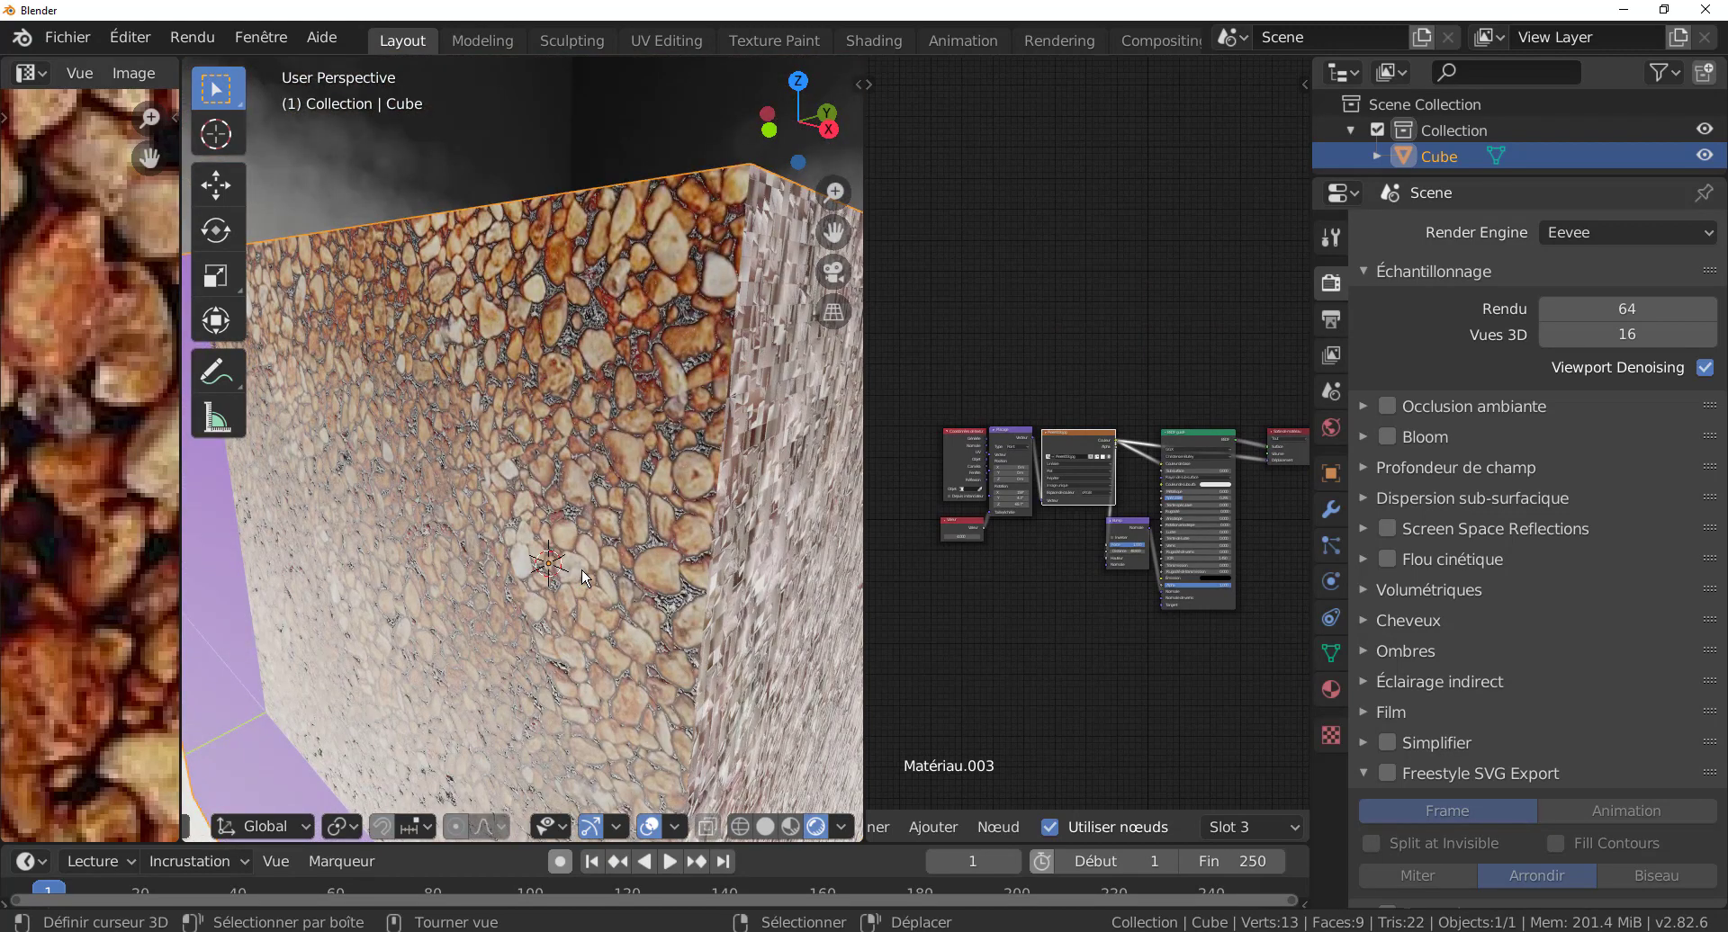
scroll(581, 569, down, 5)
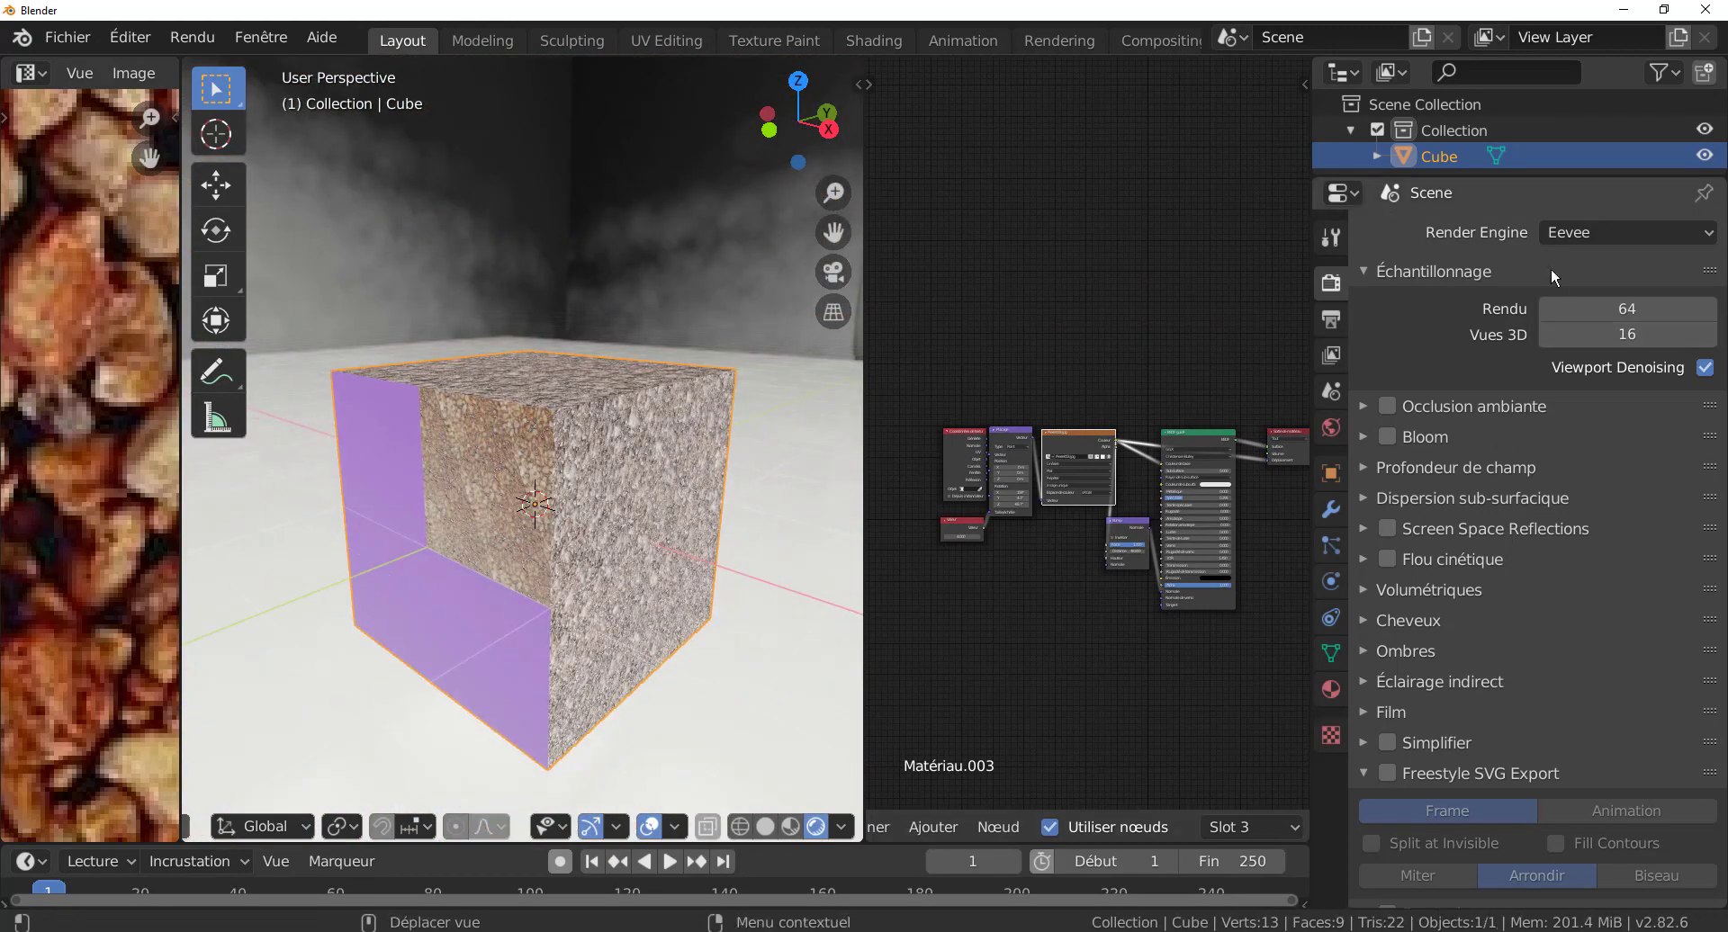
click(1575, 235)
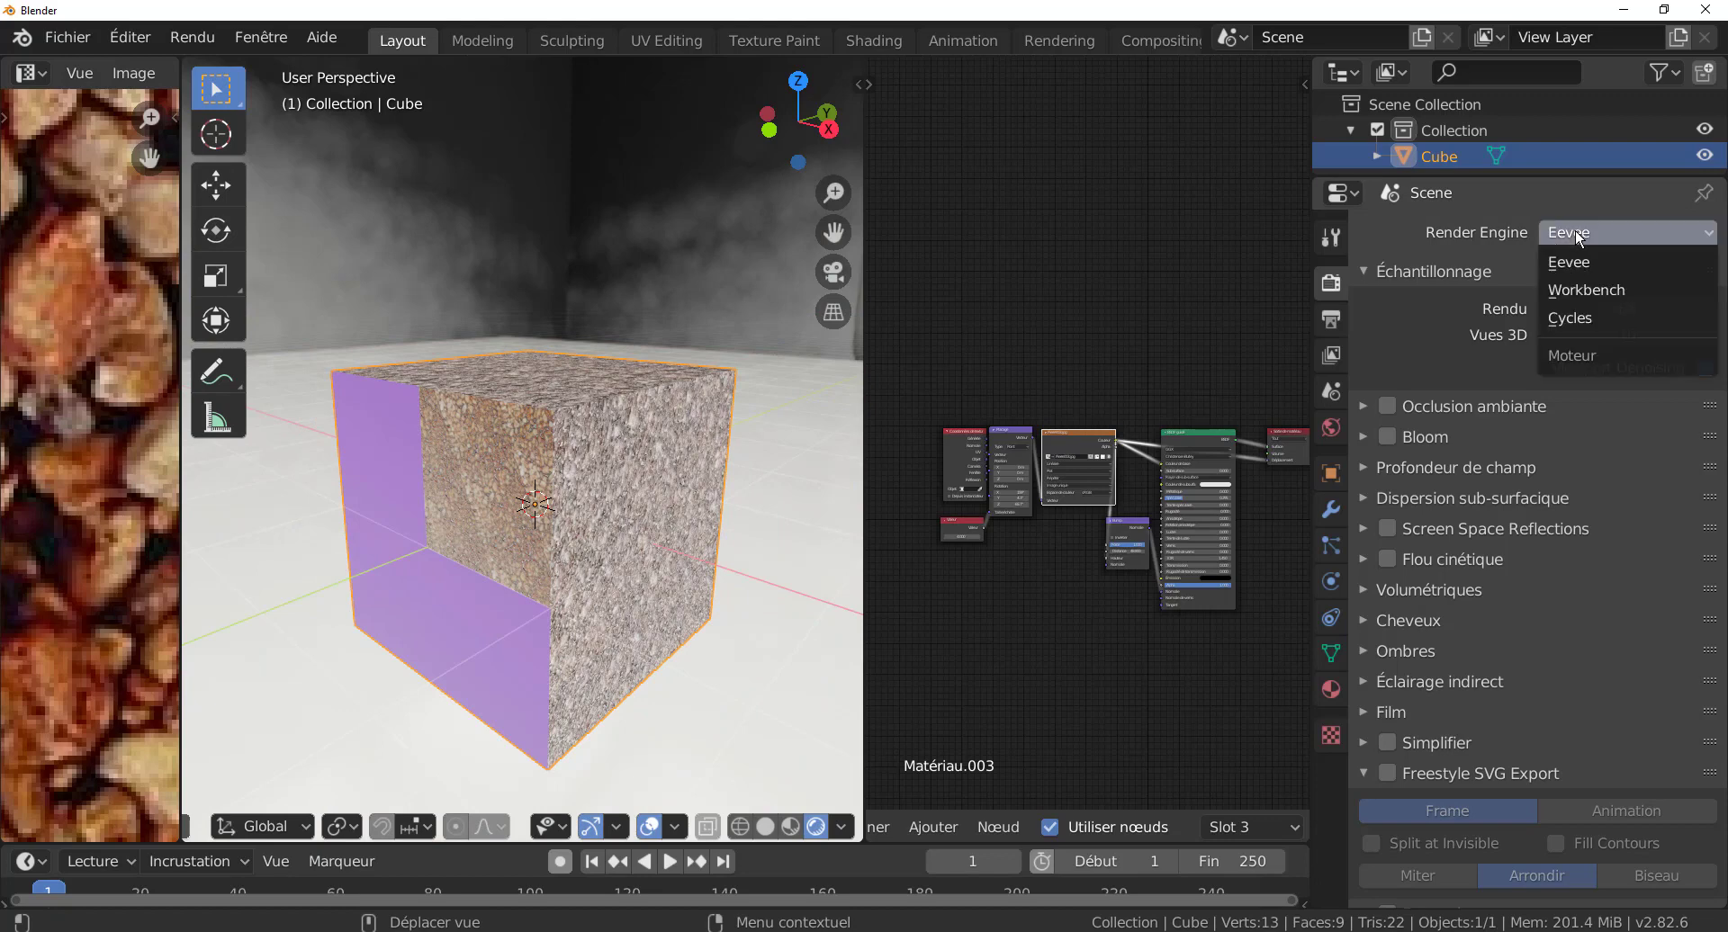
click(1584, 320)
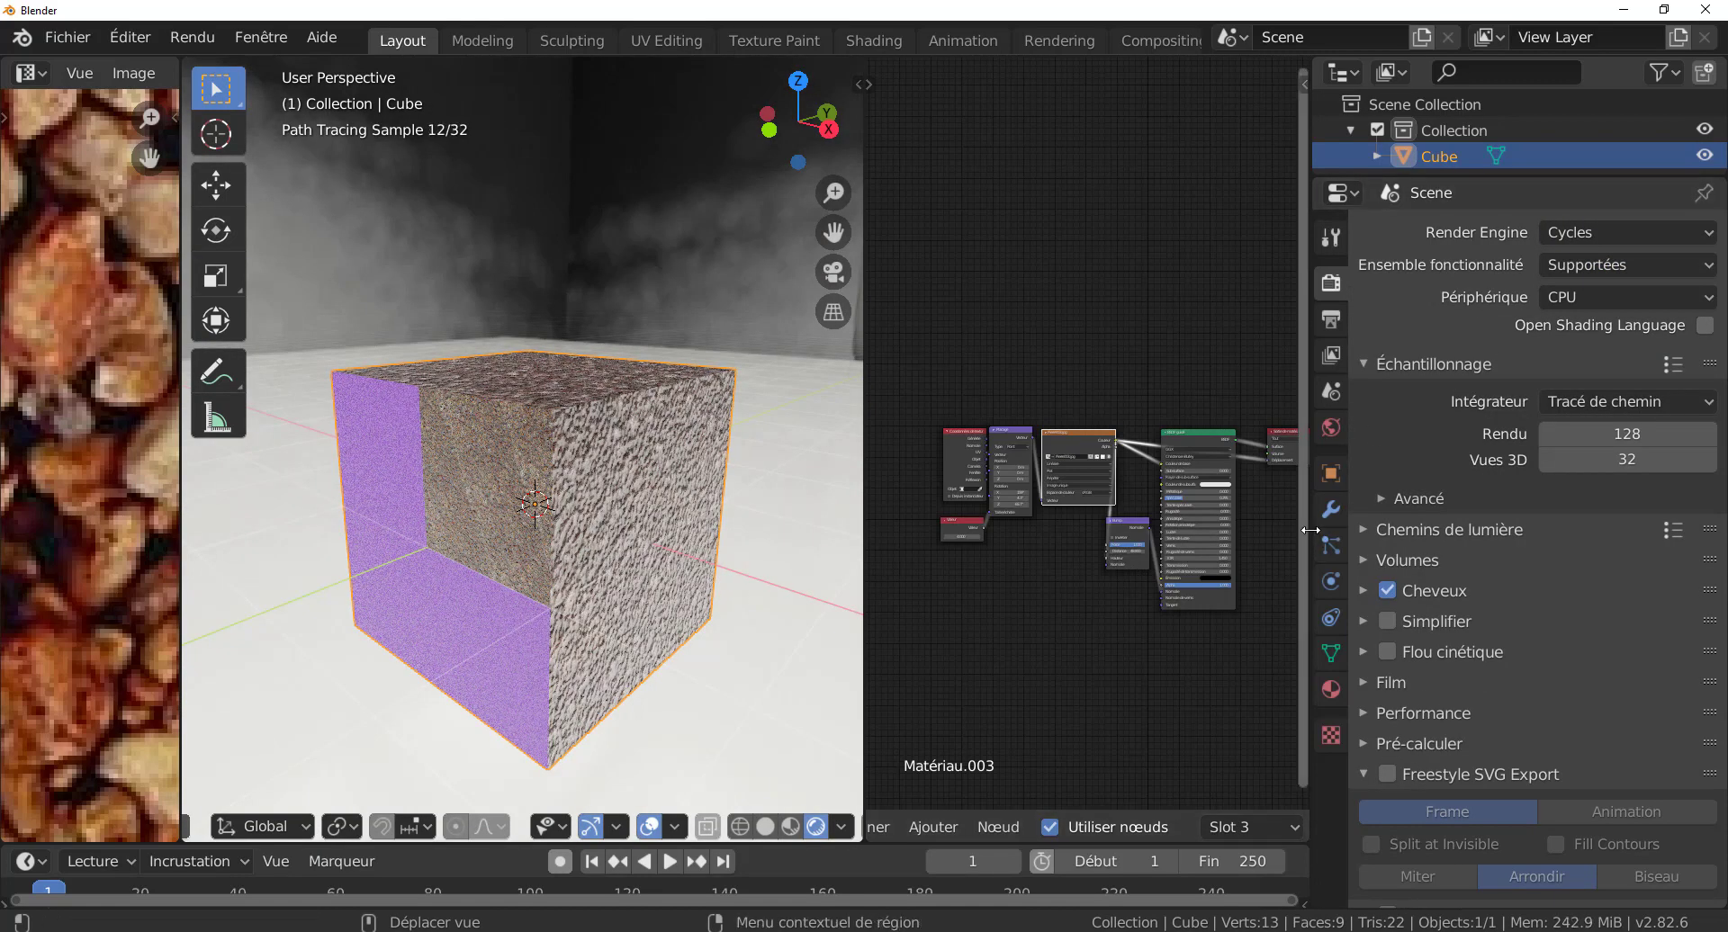
- Narrow the properties area and enlarge the image editor and node area so the whole Pierre003.jpg image fits beside the 3D view
drag(1310, 530, 1563, 530)
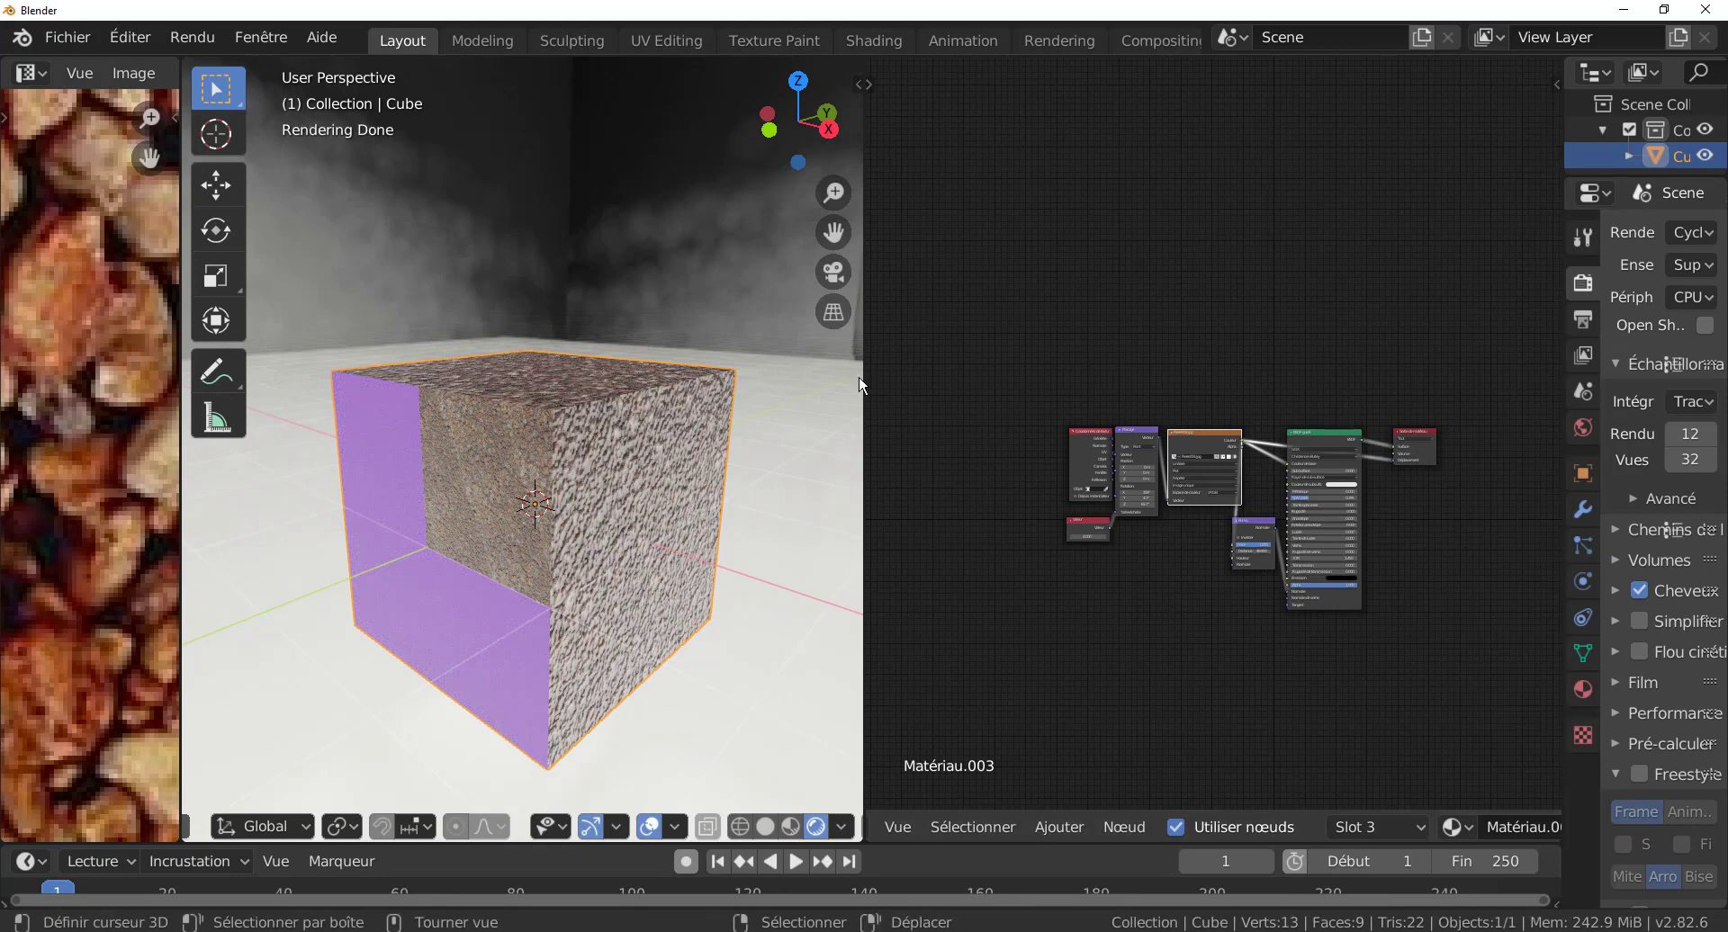
drag(864, 377, 1047, 372)
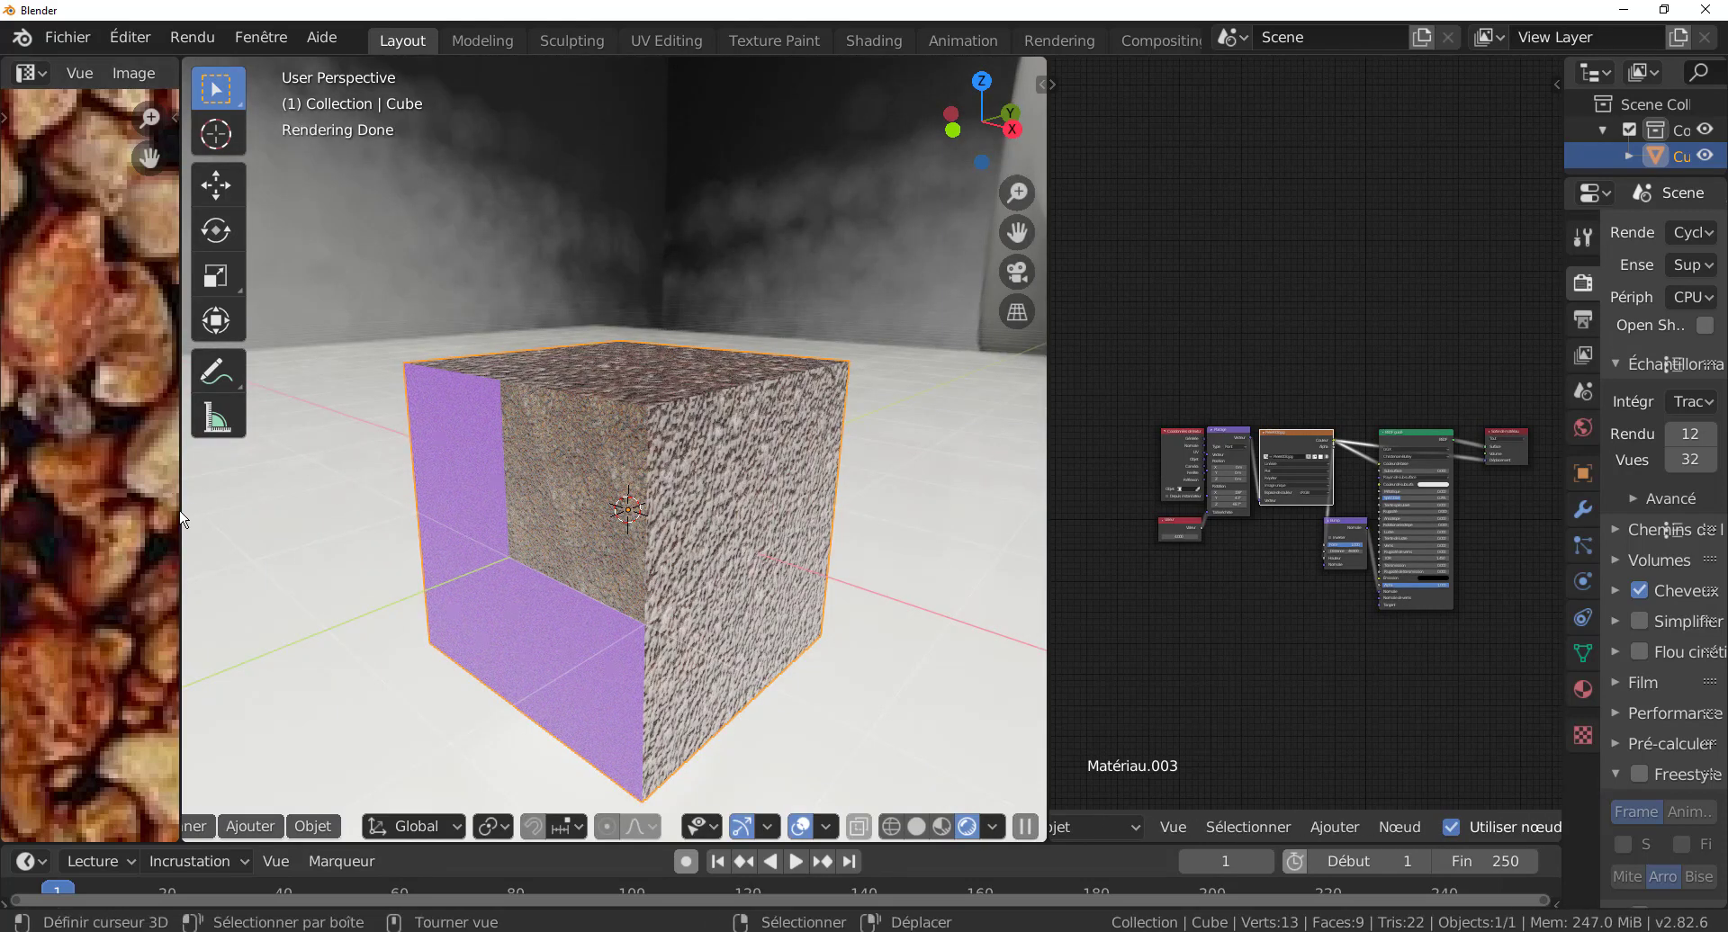
drag(186, 511, 544, 511)
scroll(428, 518, down, 6)
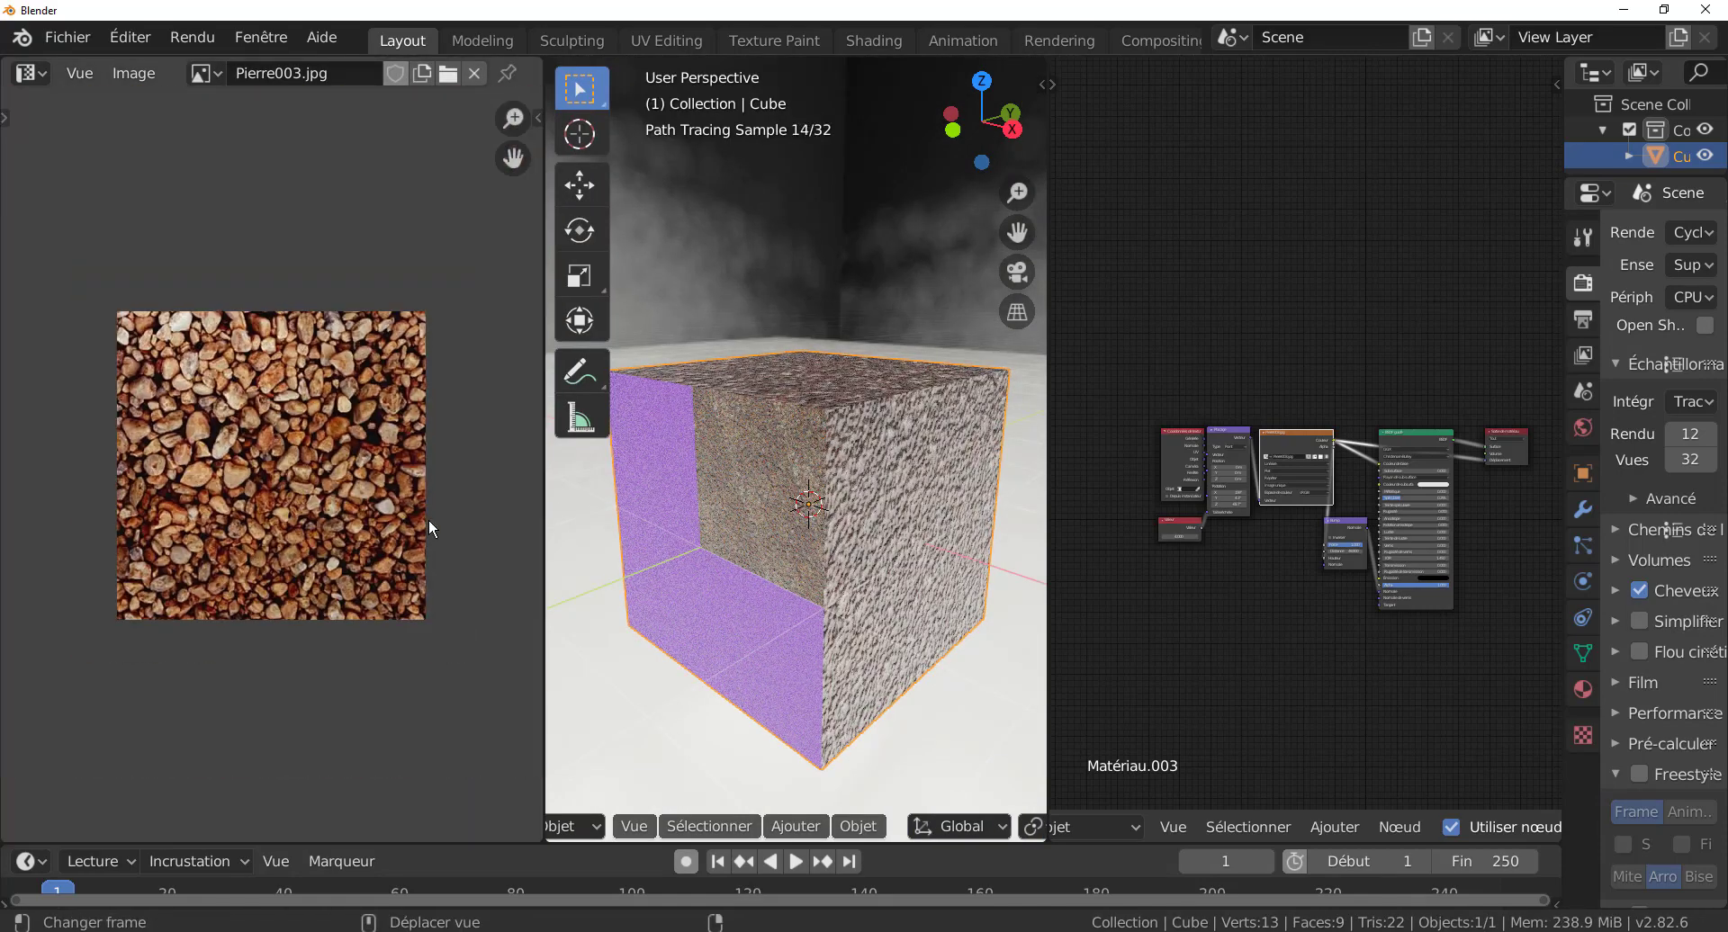
key(Home)
middle_drag(386, 549, 385, 563)
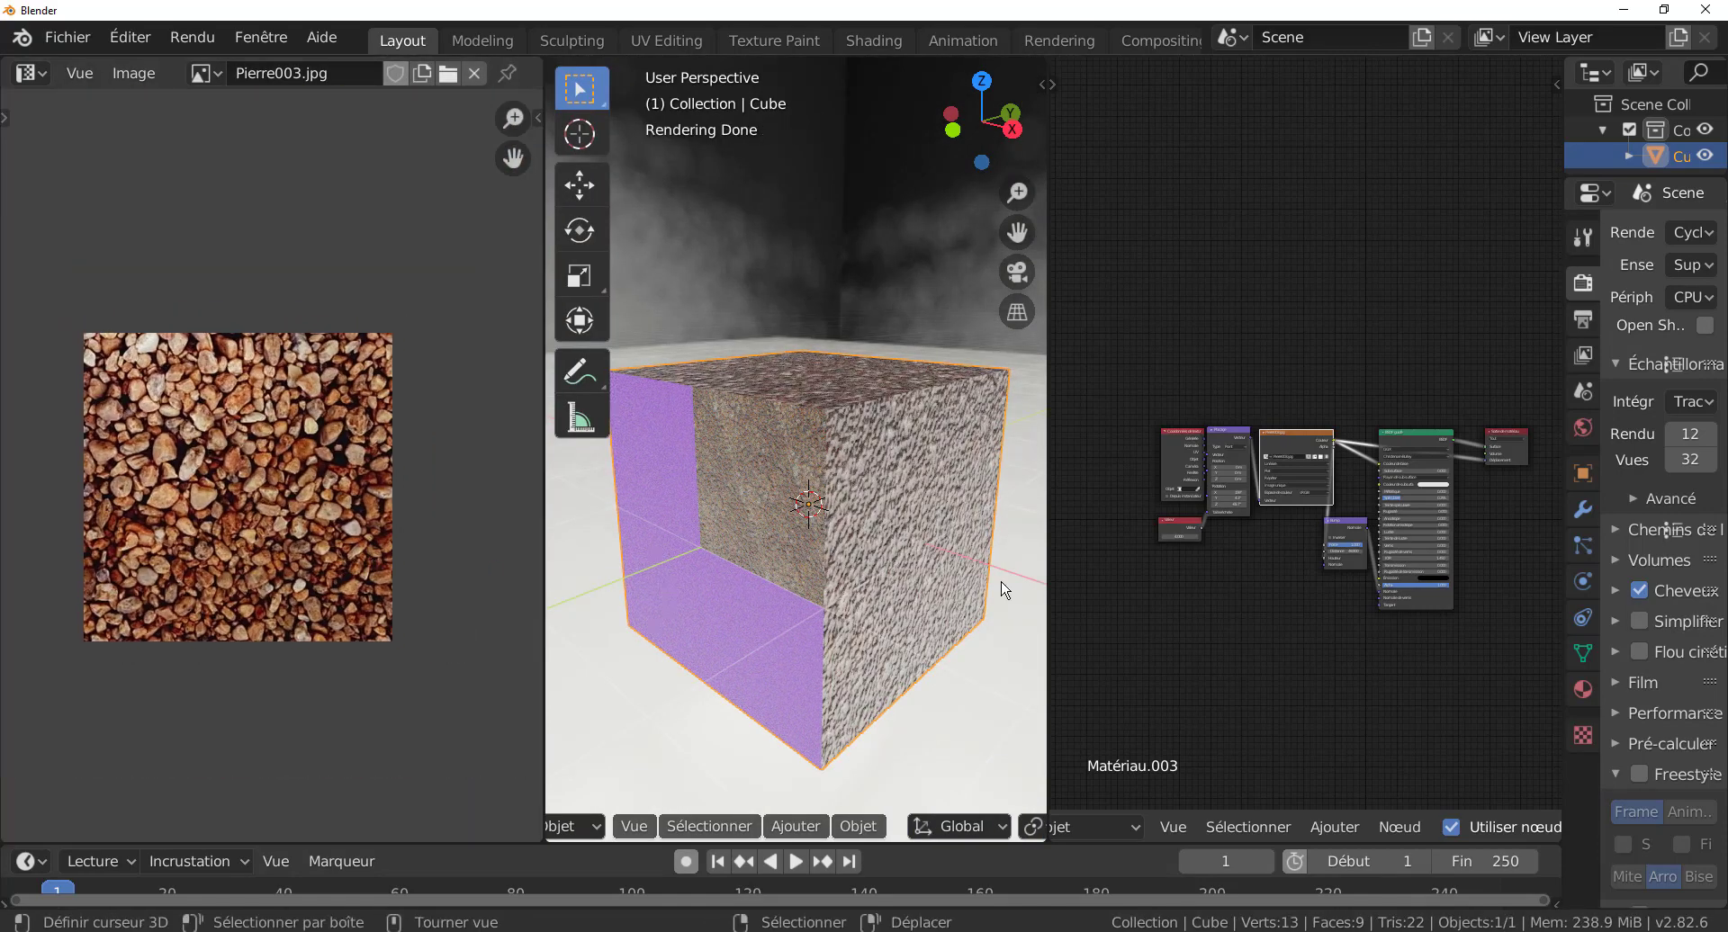
scroll(1306, 632, up, 2)
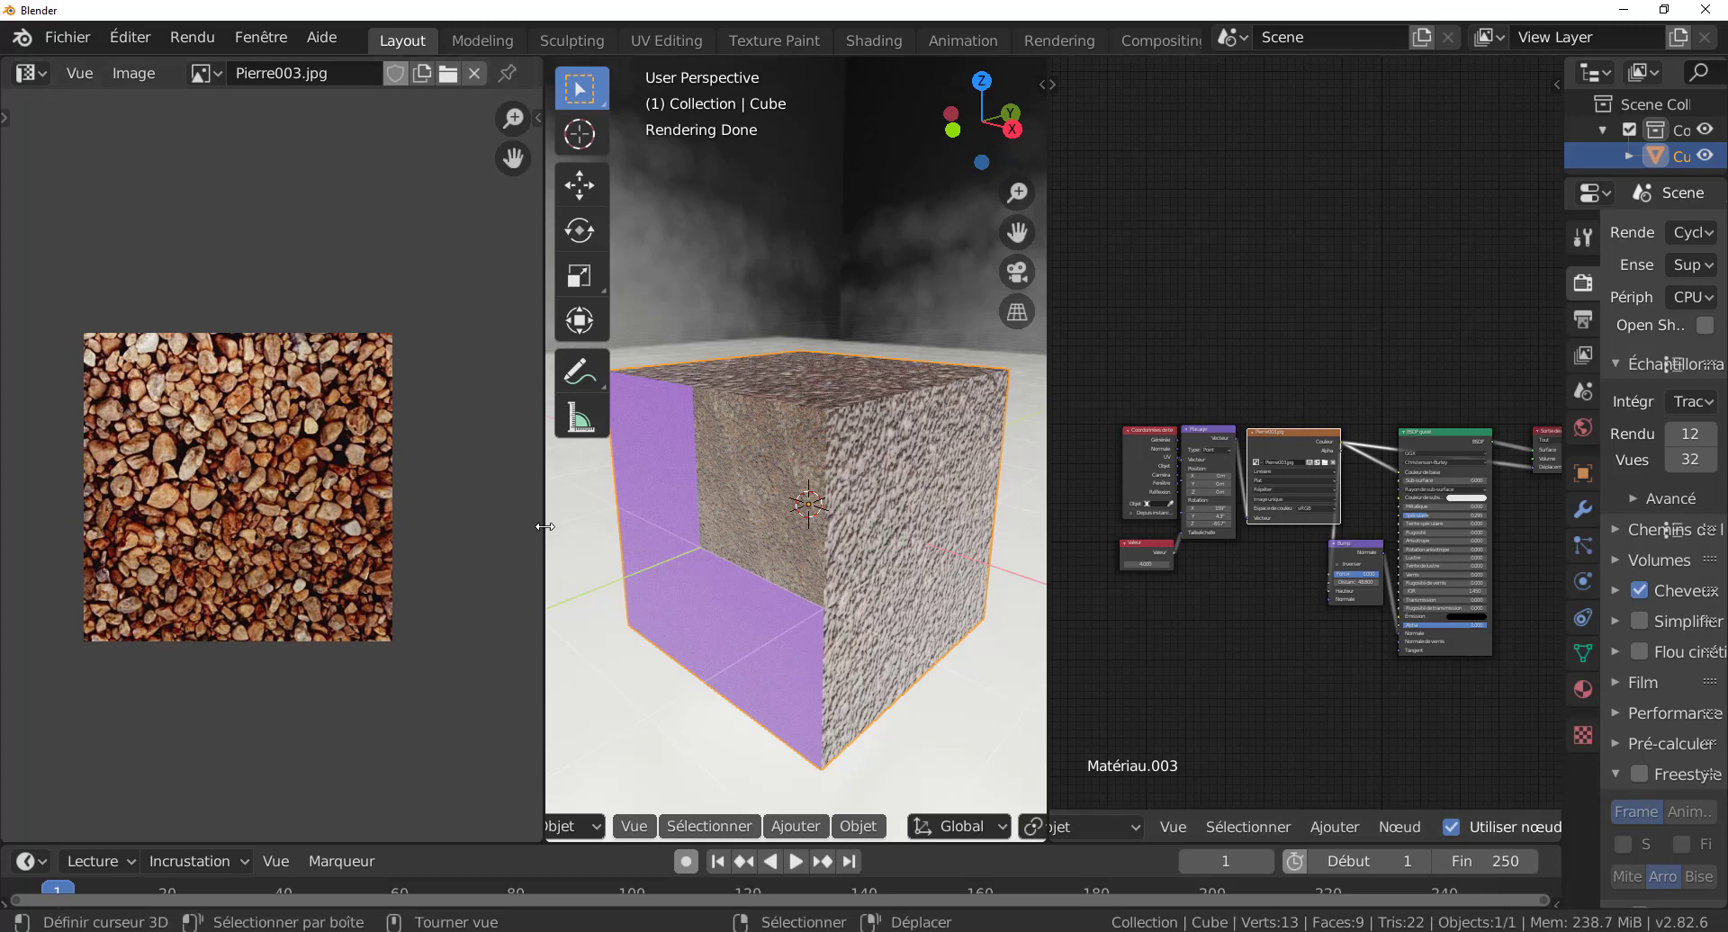
drag(545, 528, 443, 528)
- Spread out Matériau.003's node graph by moving the Pierre003.jpg, texture coordinates, Placage and Valeur nodes slightly upward
middle_drag(1310, 619, 1249, 551)
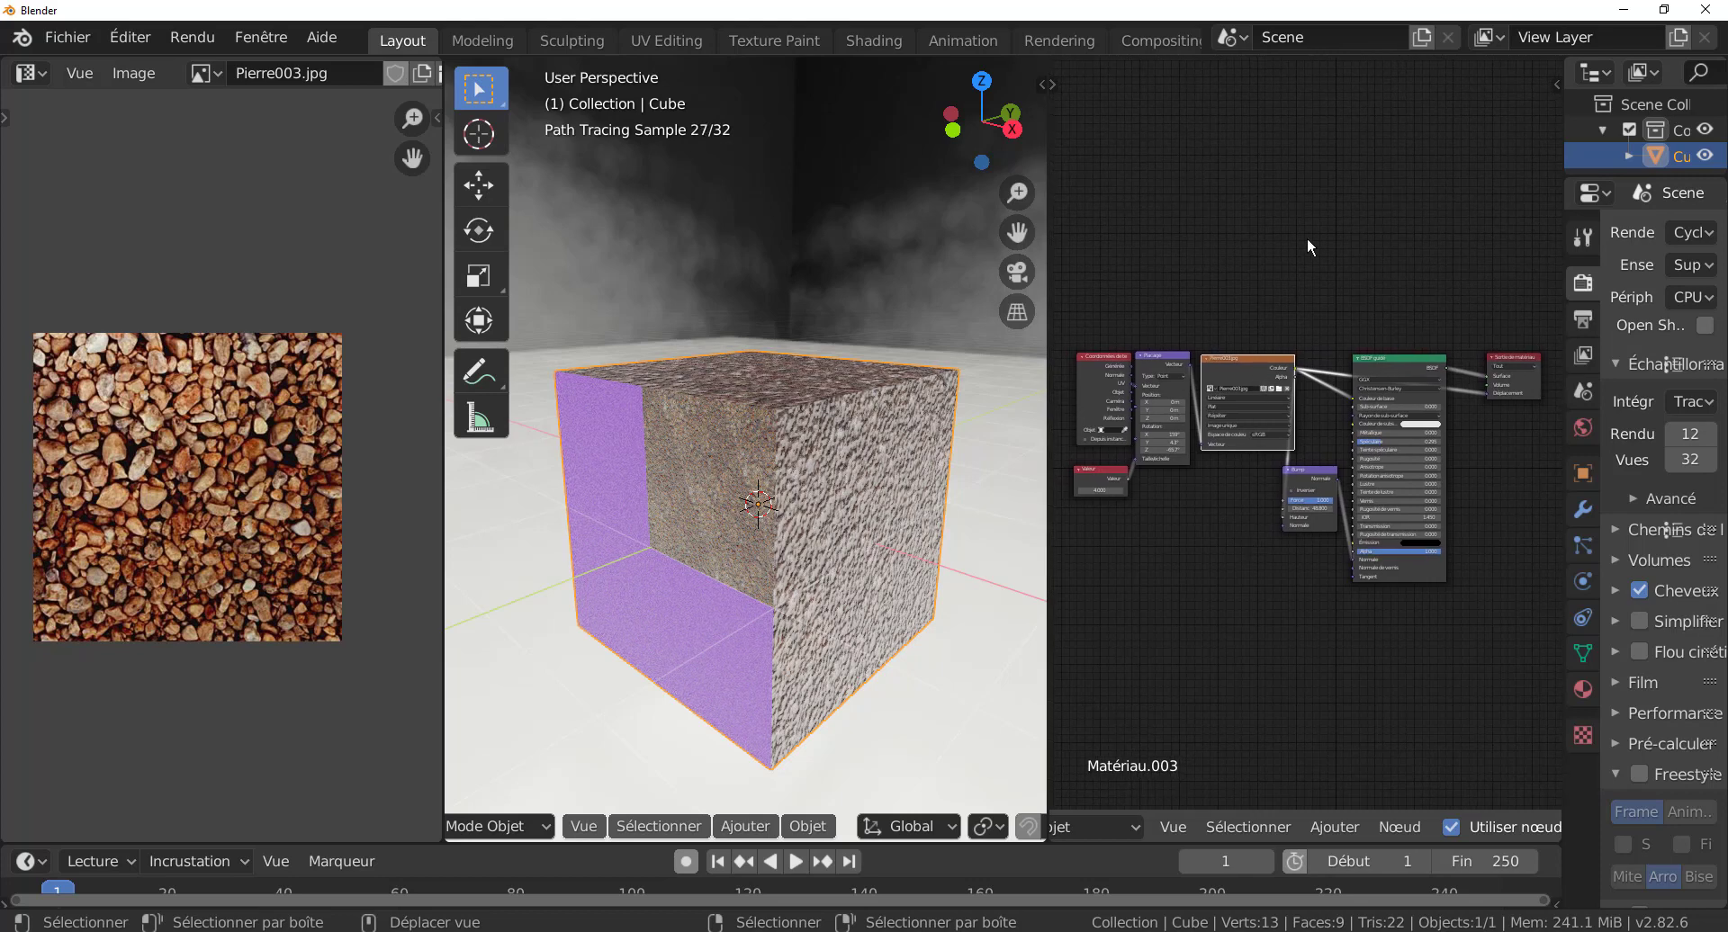
mouse_move(1262, 443)
mouse_down()
mouse_move(1332, 339)
mouse_move(1265, 393)
mouse_move(1278, 427)
mouse_up()
middle_drag(1278, 428, 1289, 457)
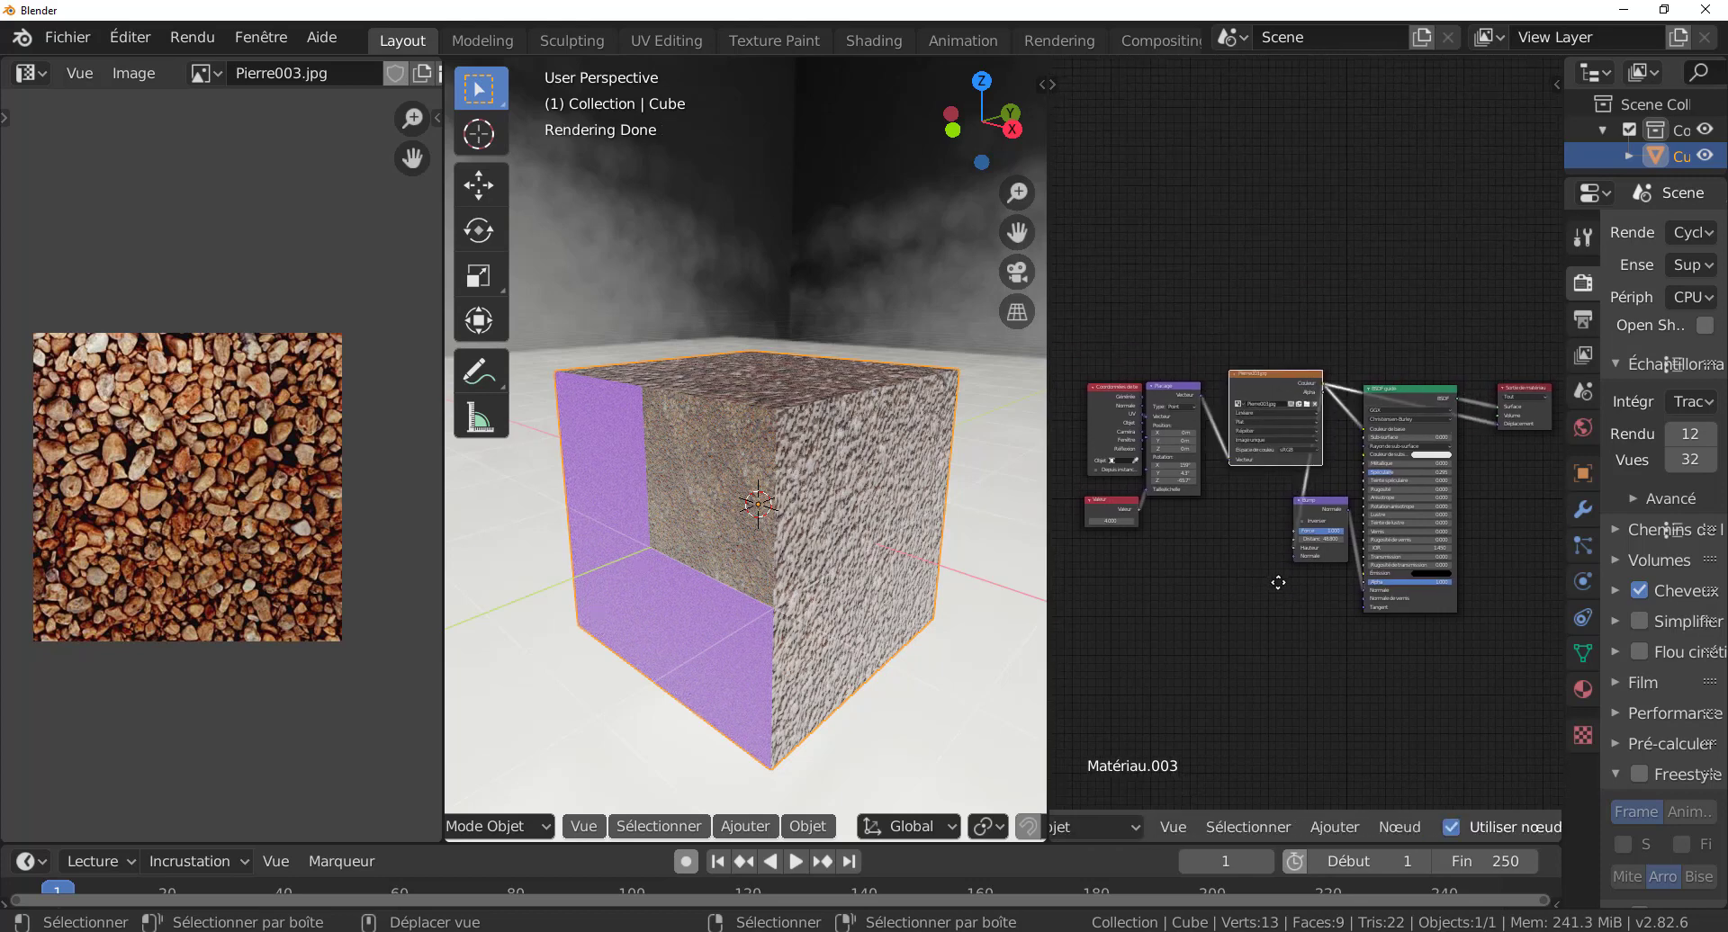
drag(1114, 391, 1092, 366)
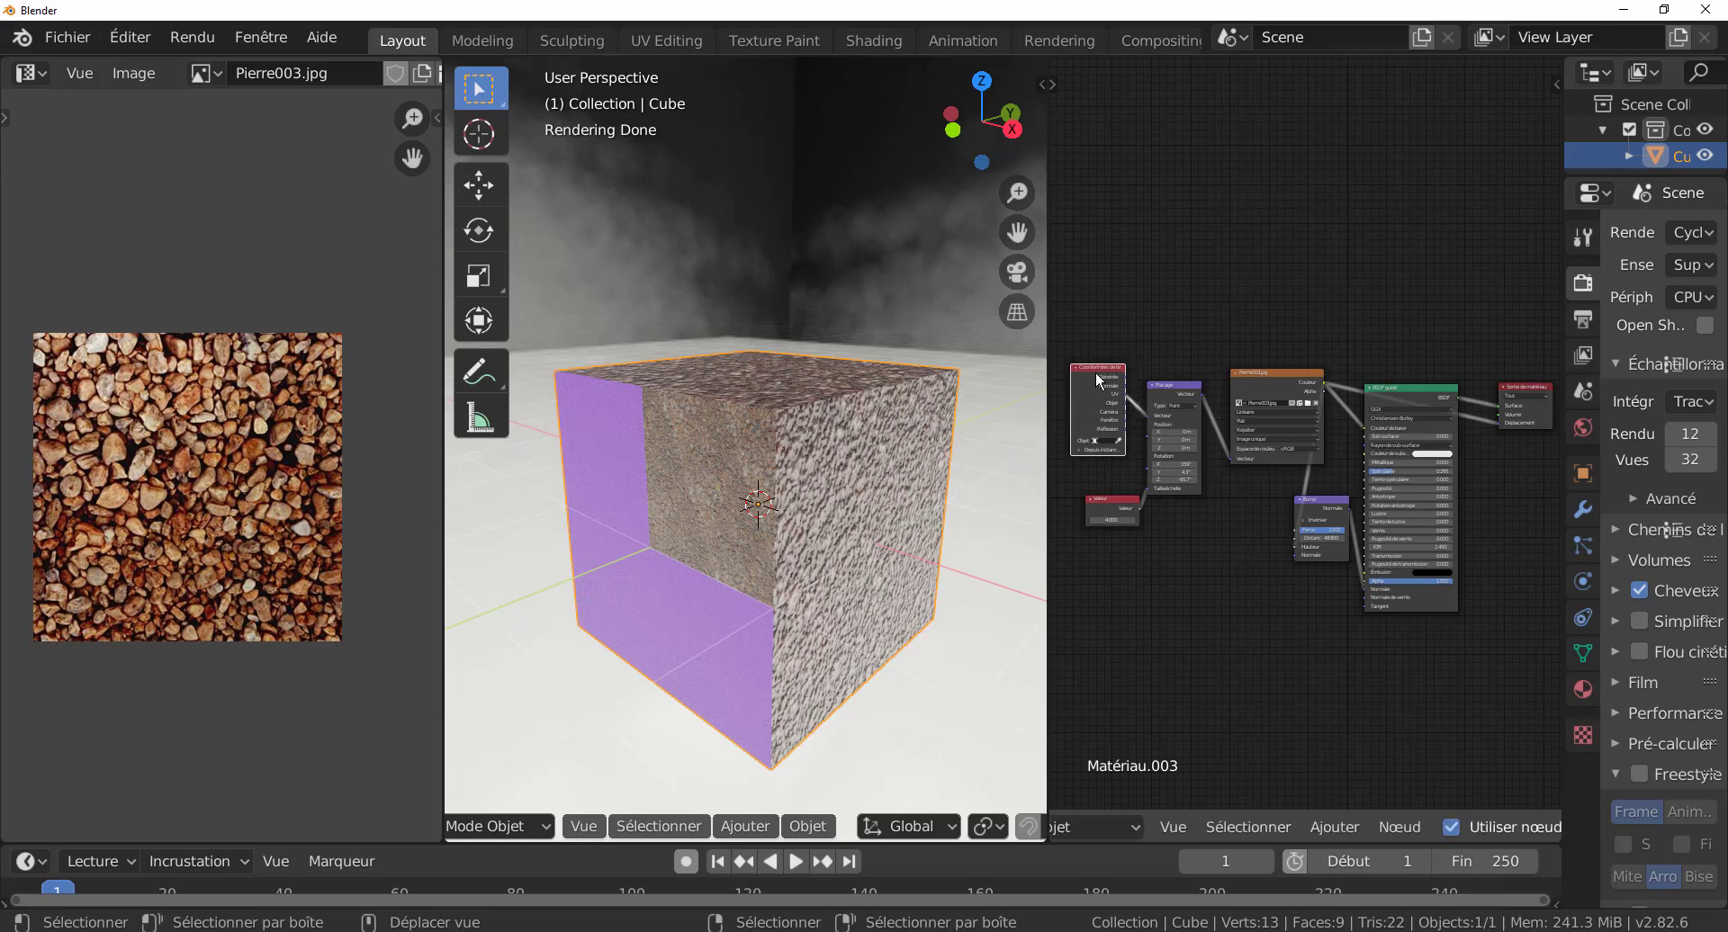
drag(1175, 423, 1173, 403)
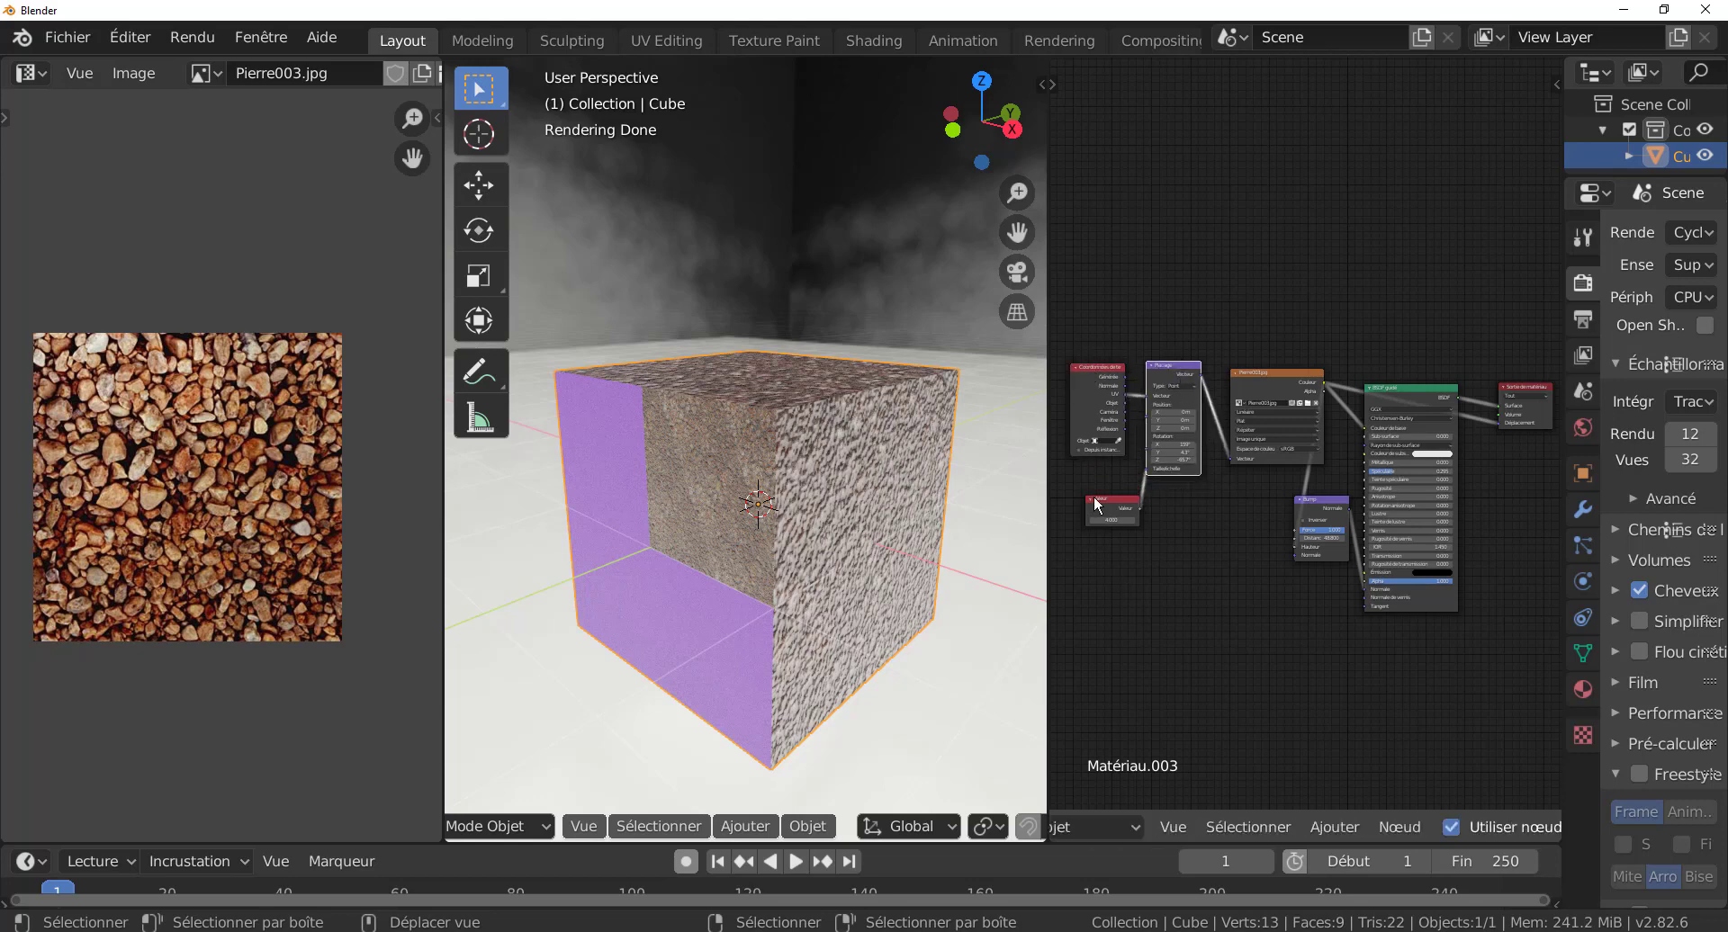
drag(1096, 495, 1097, 477)
middle_drag(1152, 577, 1232, 573)
scroll(1228, 565, up, 2)
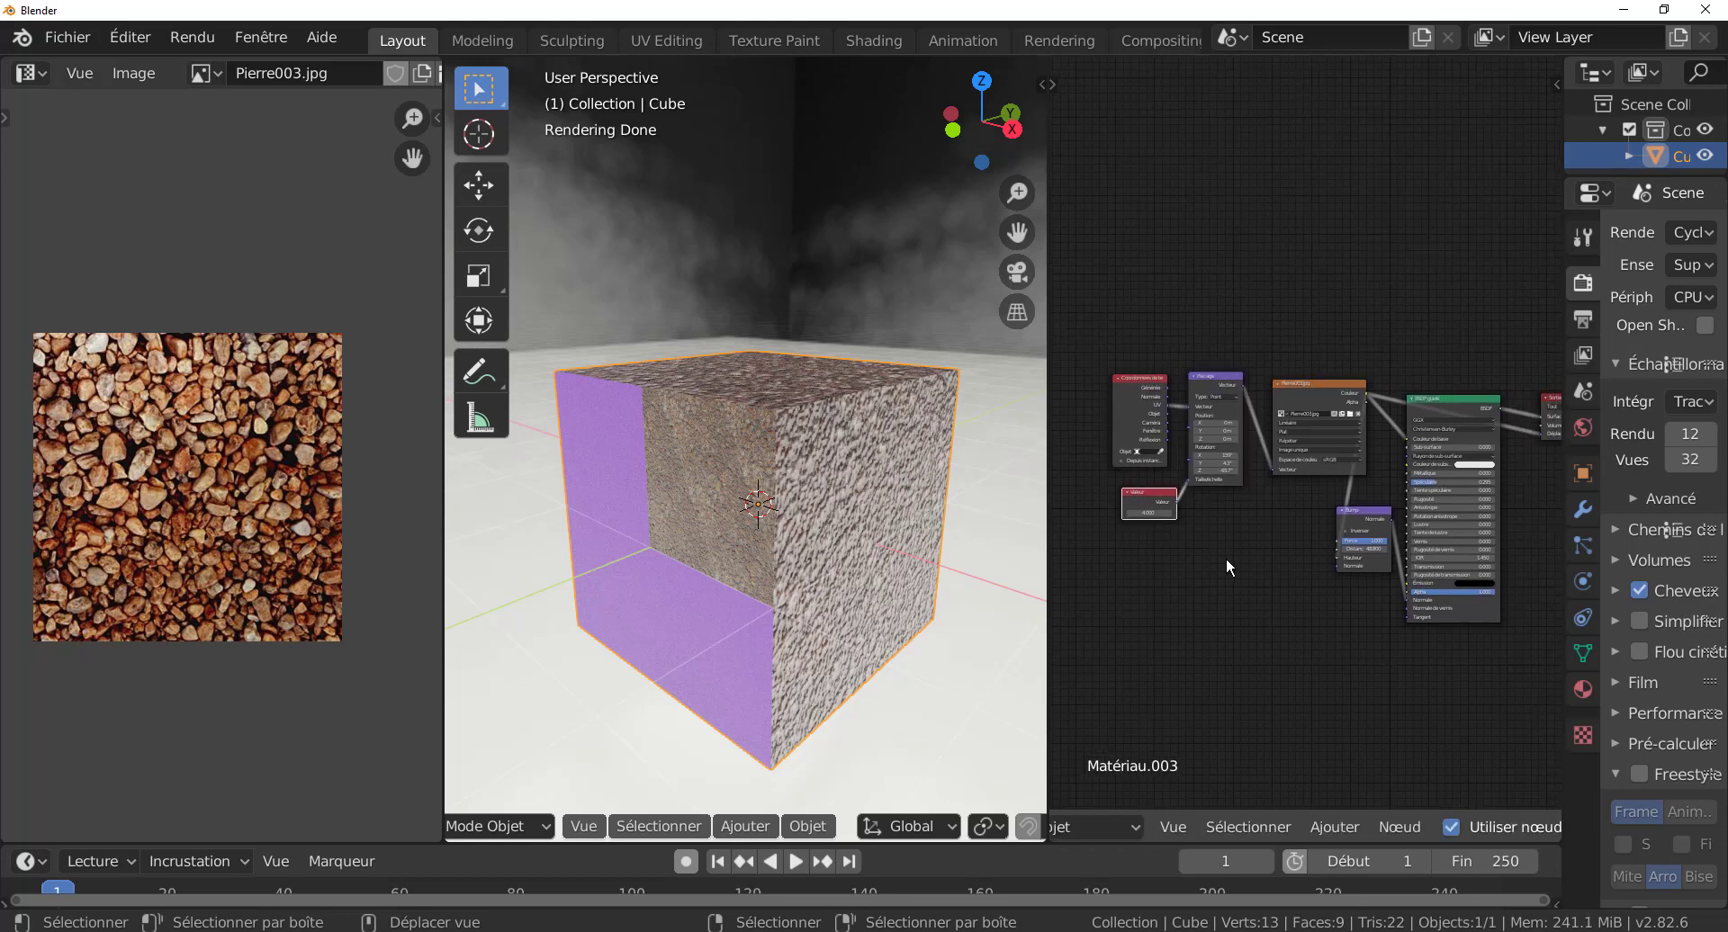
scroll(1300, 559, down, 2)
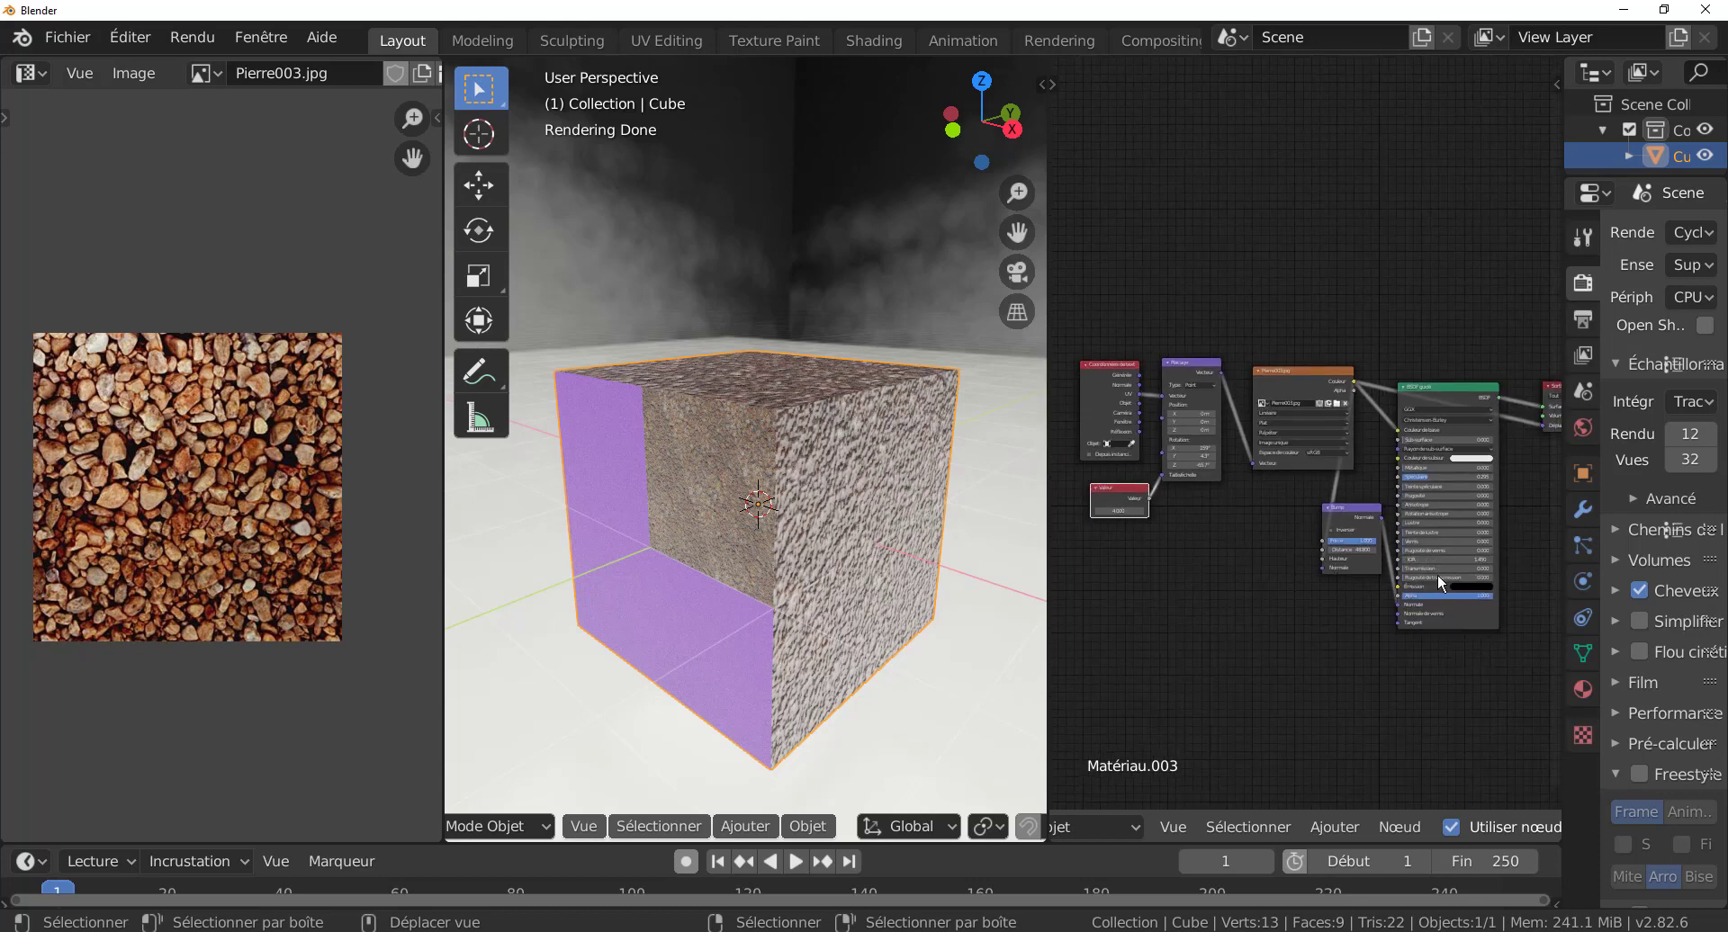
scroll(1296, 635, down, 1)
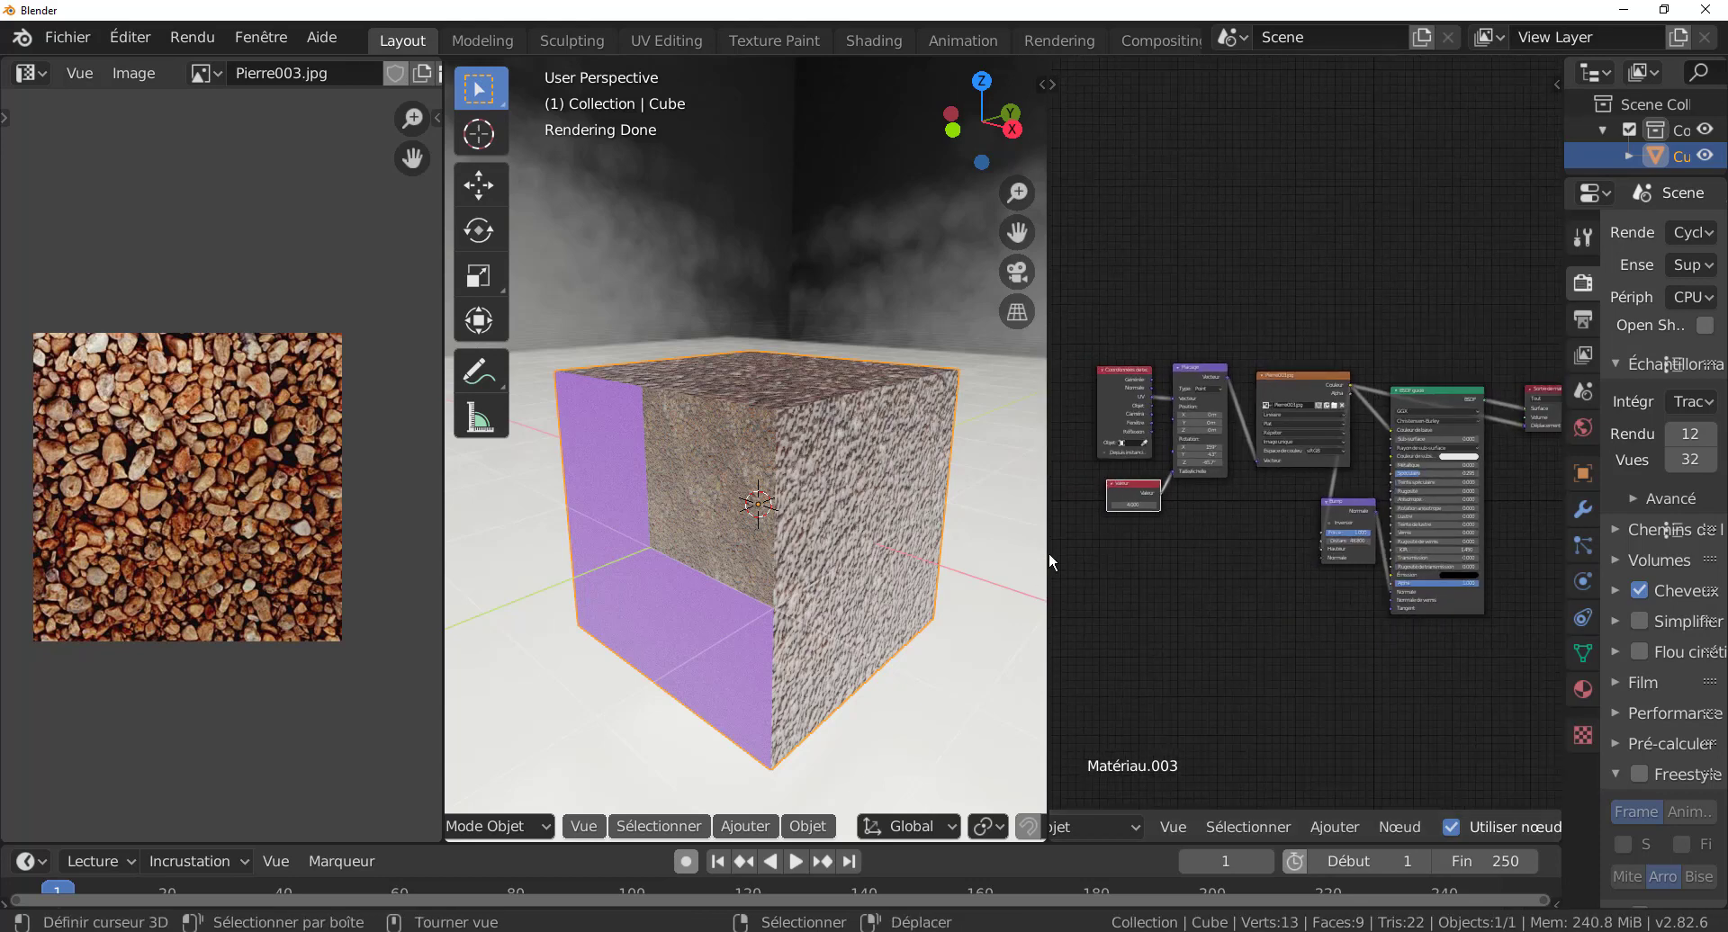
- Widen the node editor and frame Matériau.003's full node chain from the texture coordinates to the material output
drag(1049, 559, 886, 560)
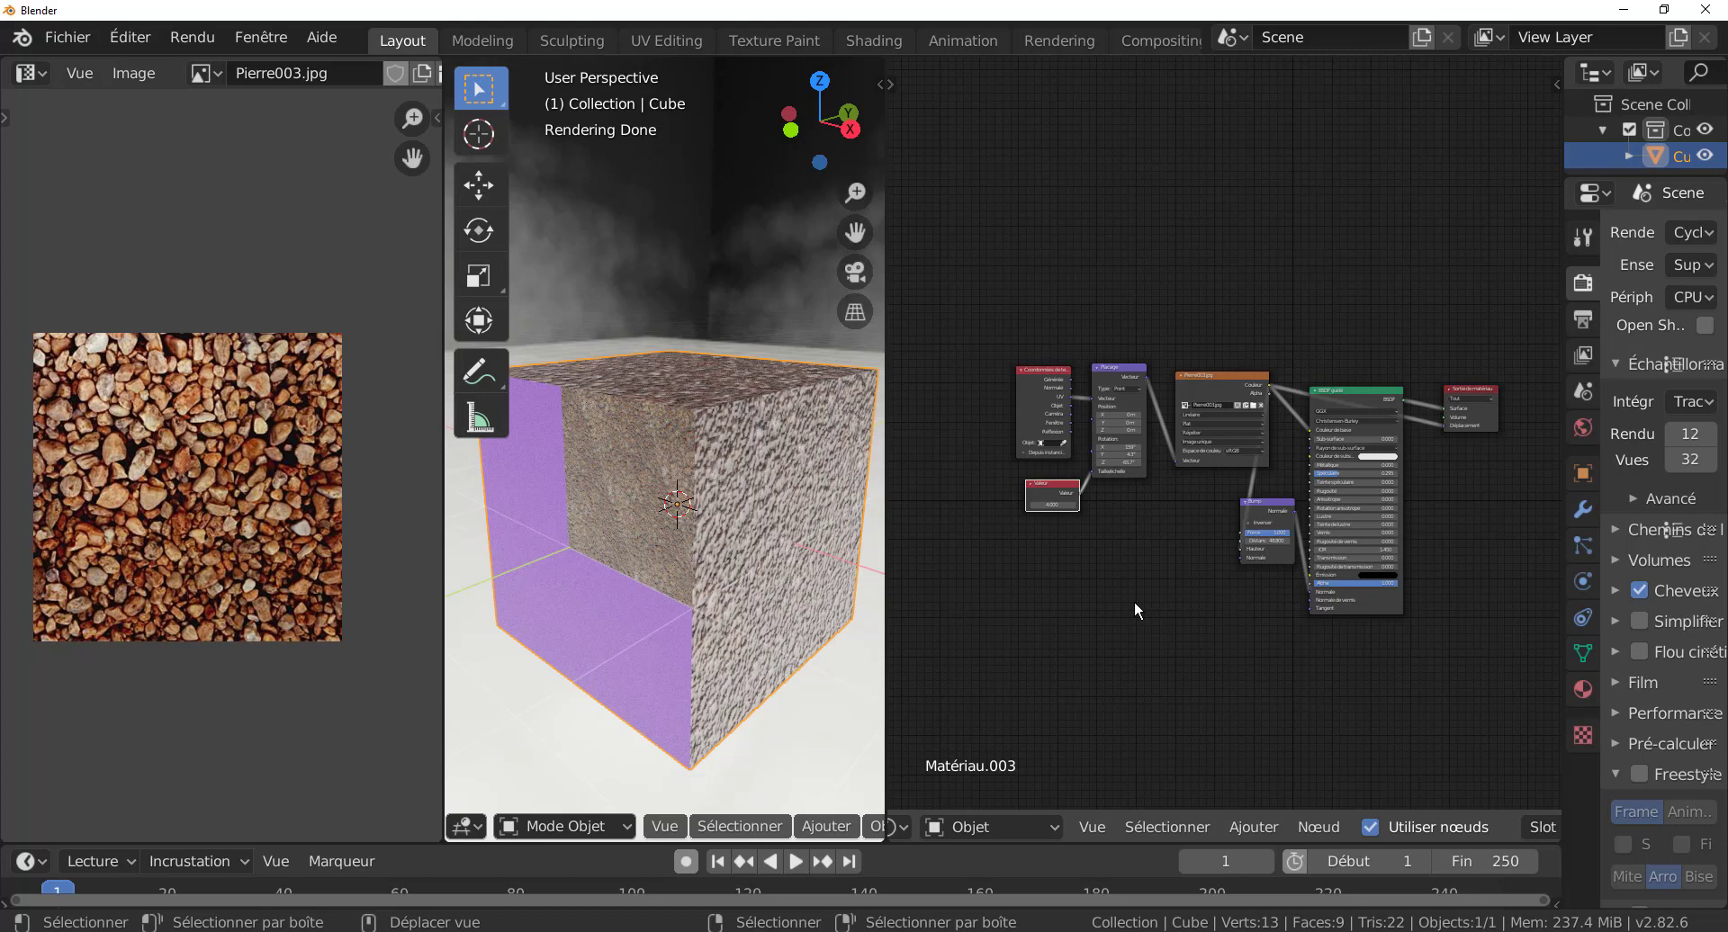
scroll(1134, 601, up, 3)
middle_drag(1134, 601, 1241, 501)
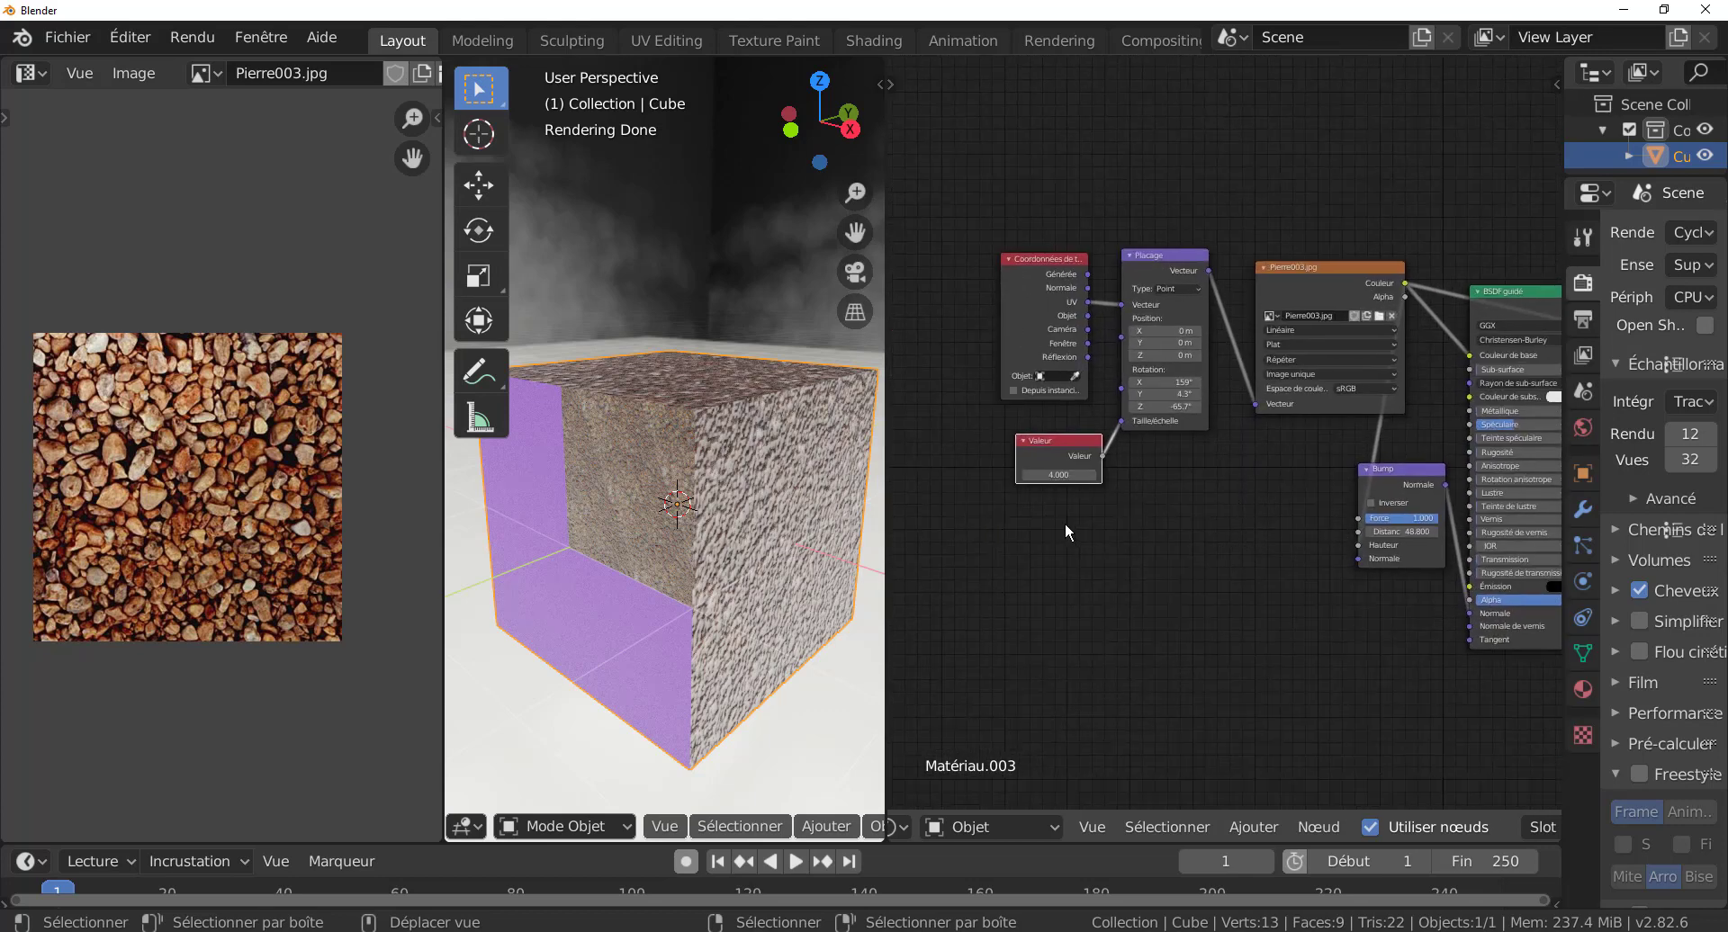
scroll(1044, 504, up, 1)
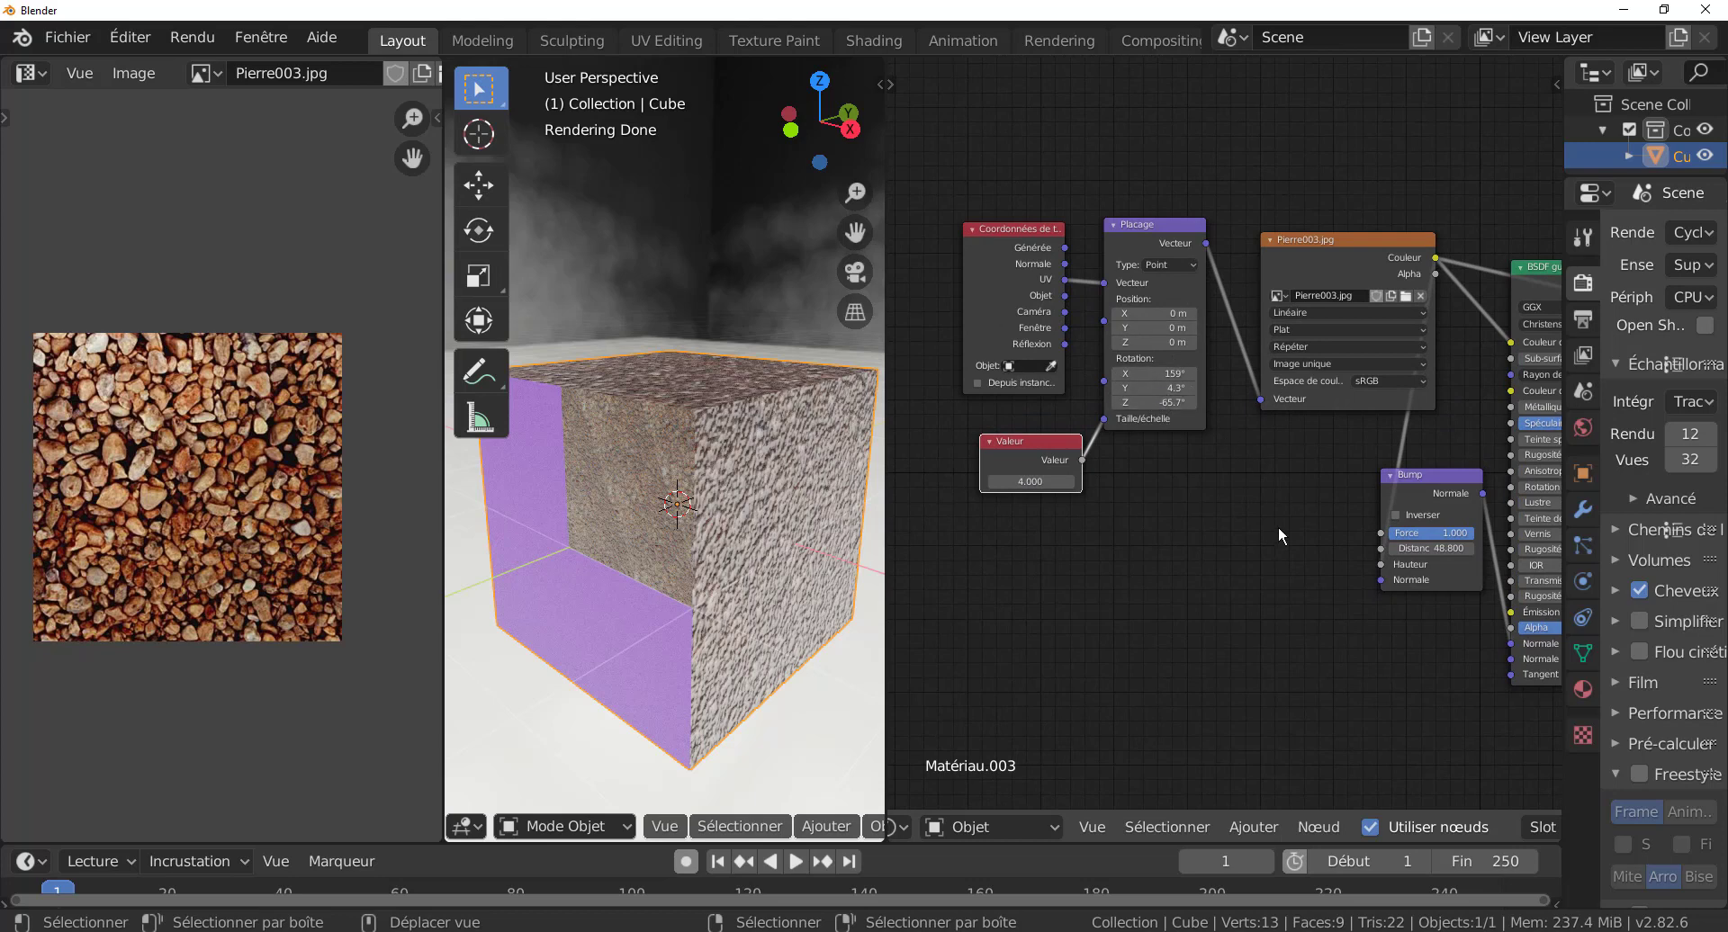
scroll(1317, 590, down, 1)
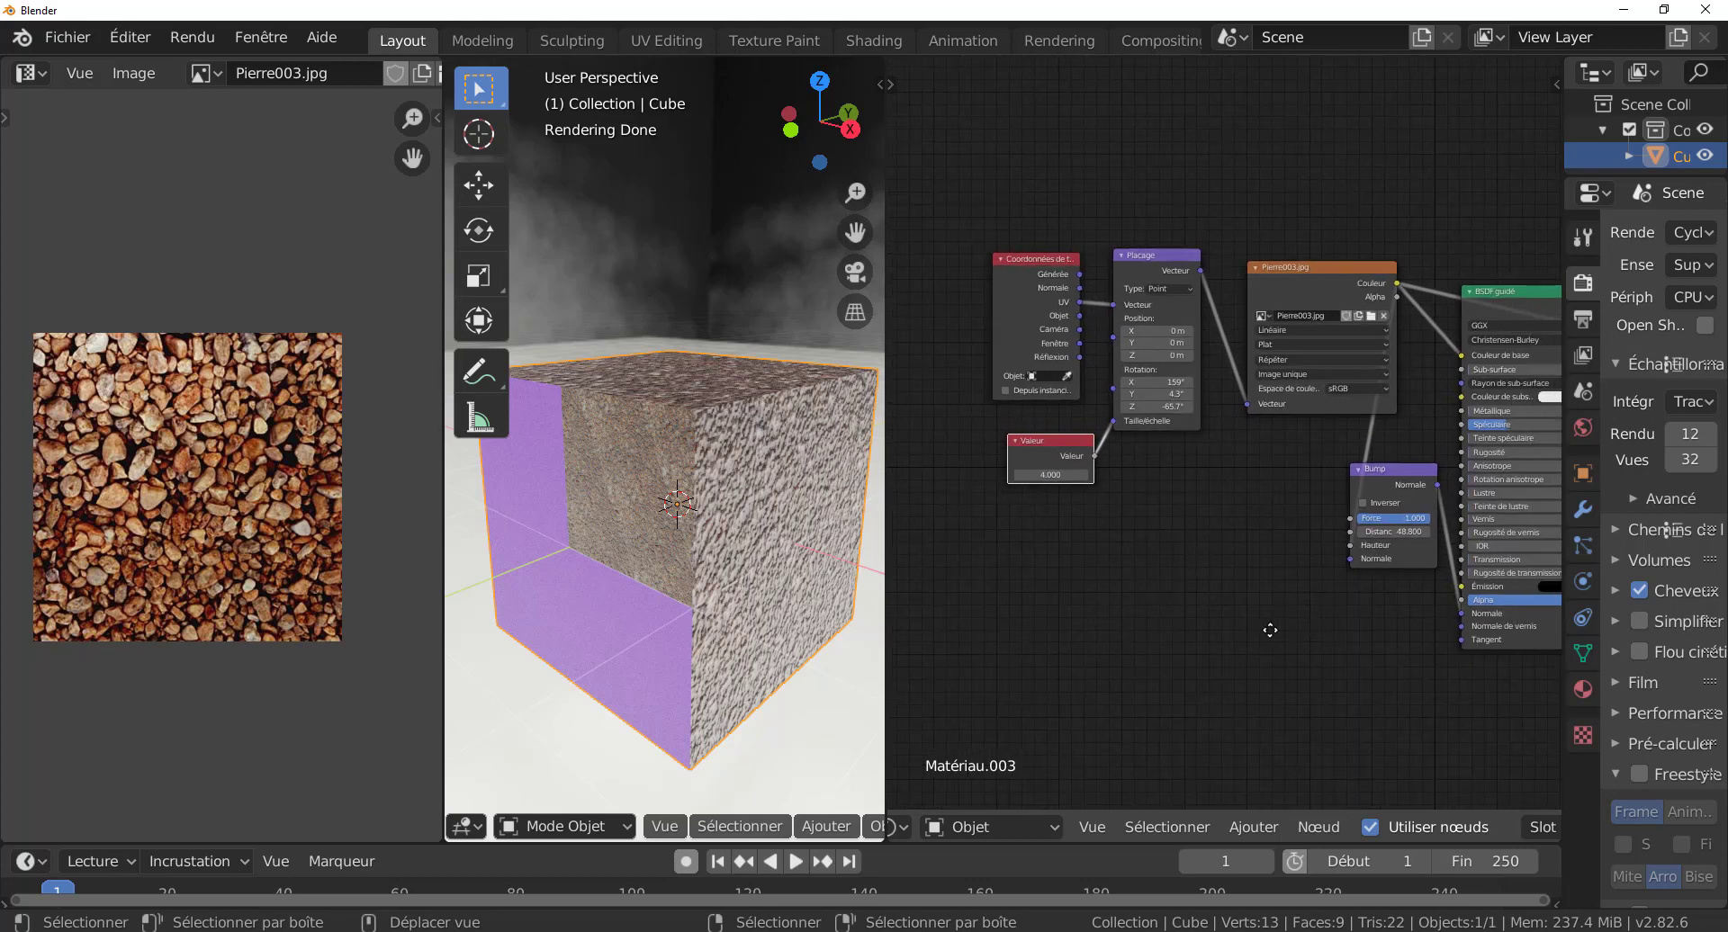
middle_drag(1314, 621, 1158, 633)
scroll(1158, 634, down, 1)
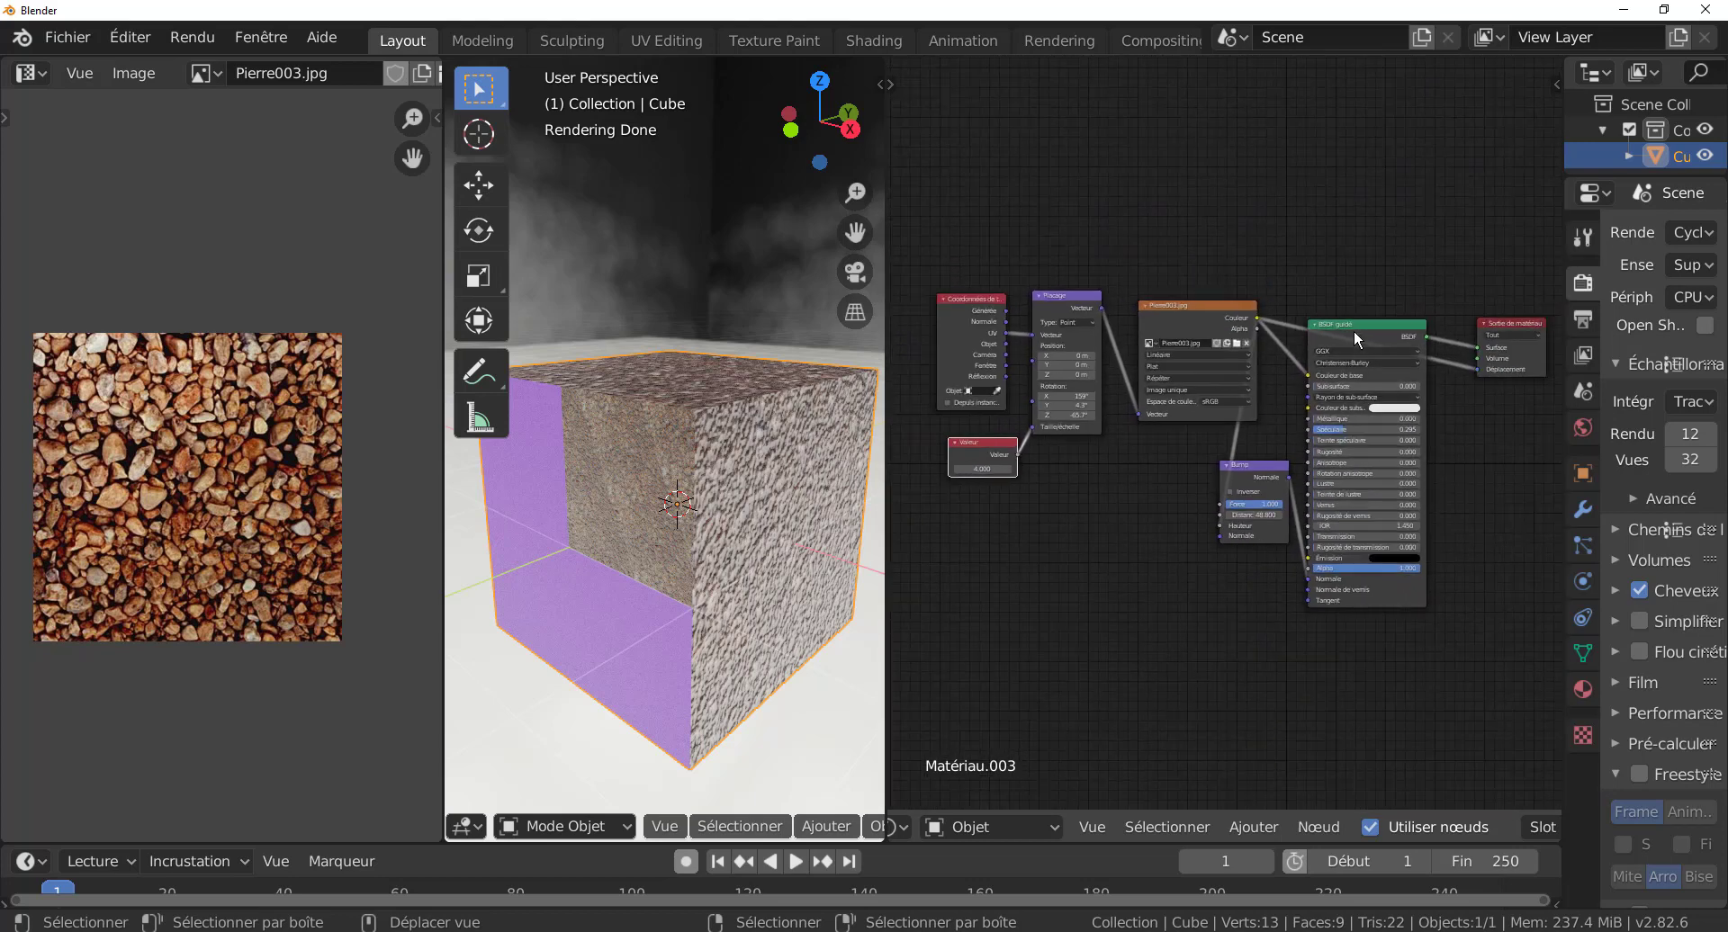
- Move the BSDF guidé node below the material output's level and shift the Valeur and Pierre003.jpg nodes slightly left
drag(1357, 328, 1377, 386)
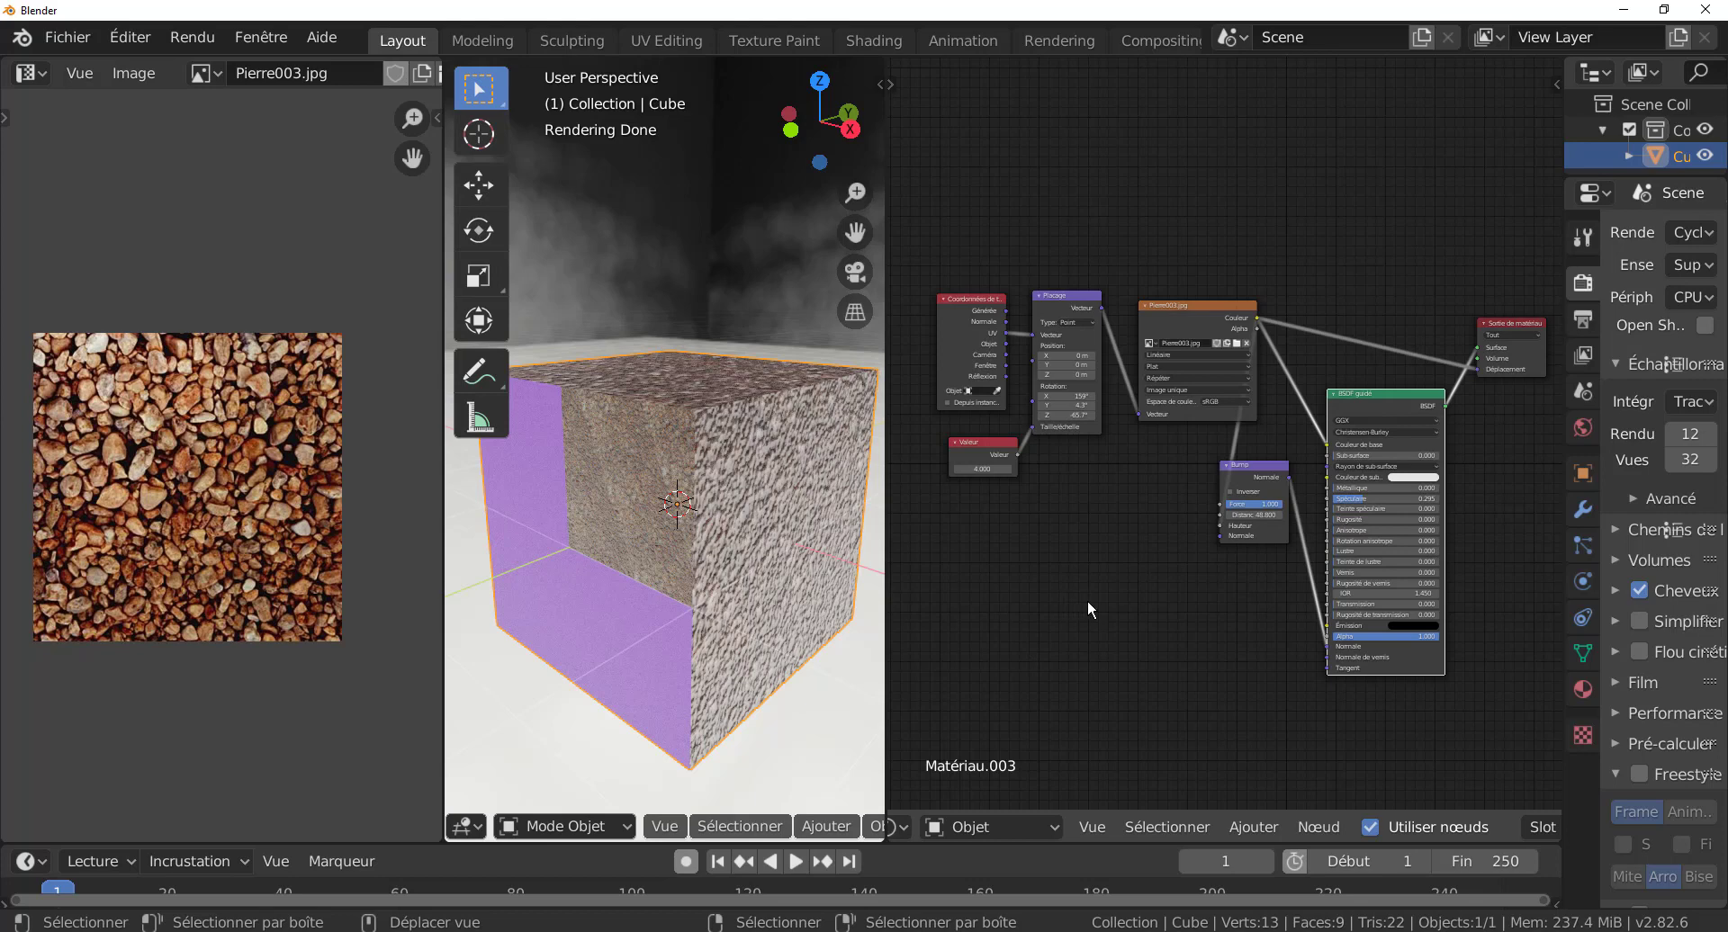
drag(986, 441, 971, 436)
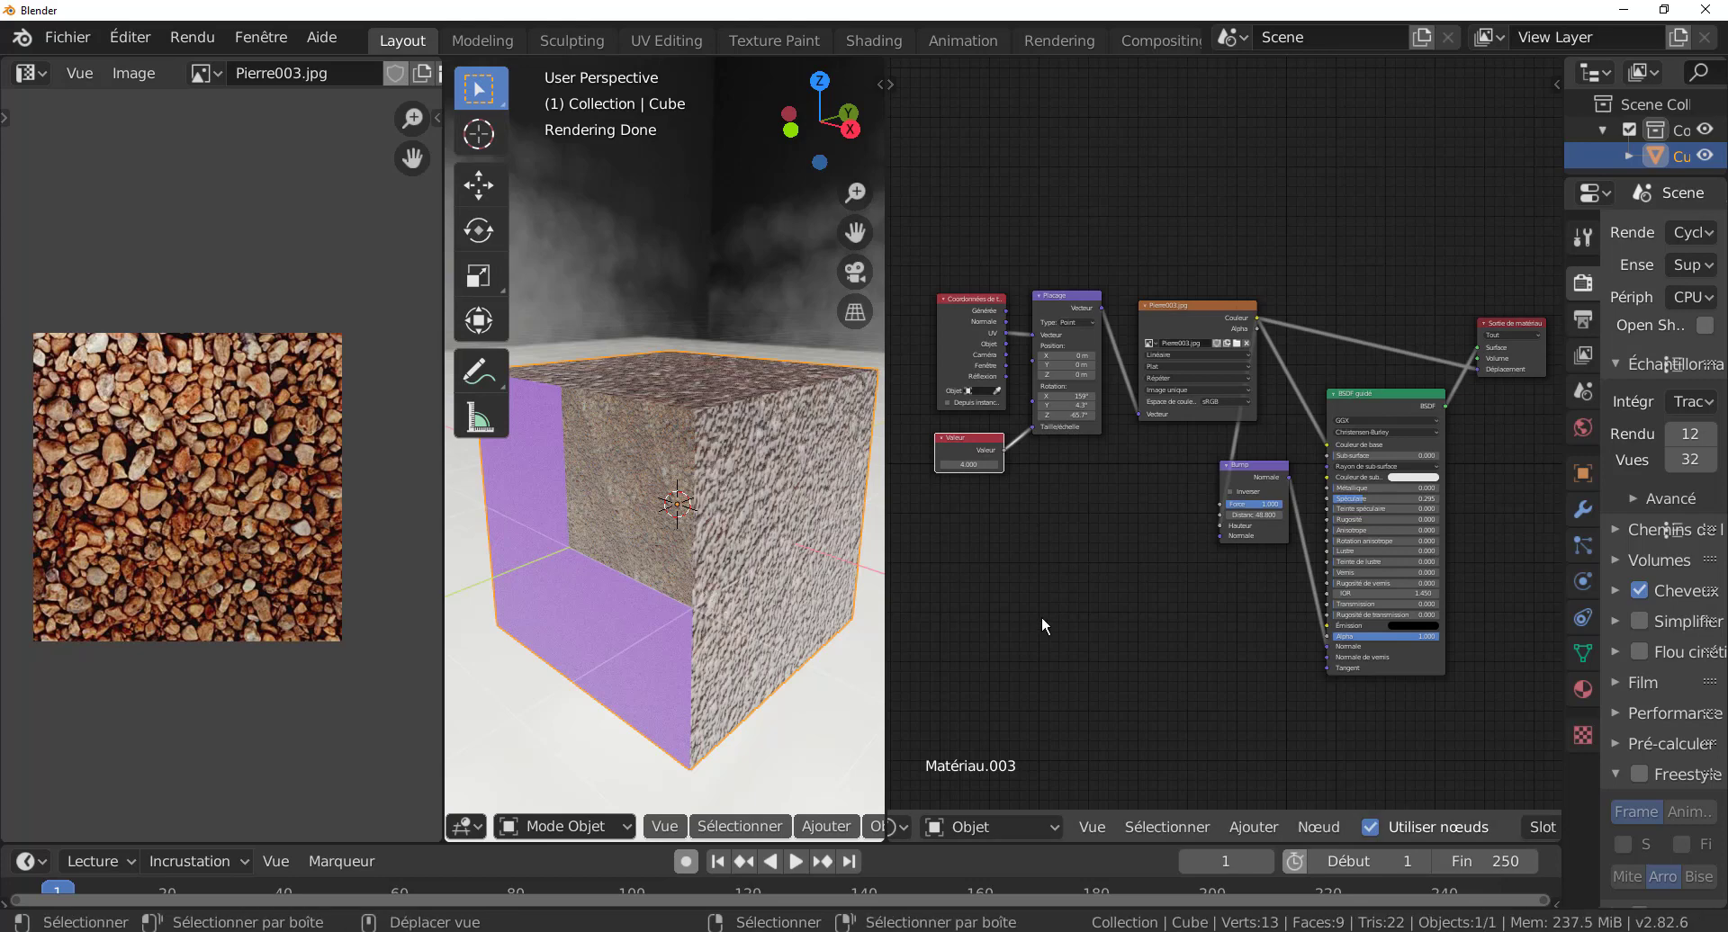
drag(1201, 304, 1195, 302)
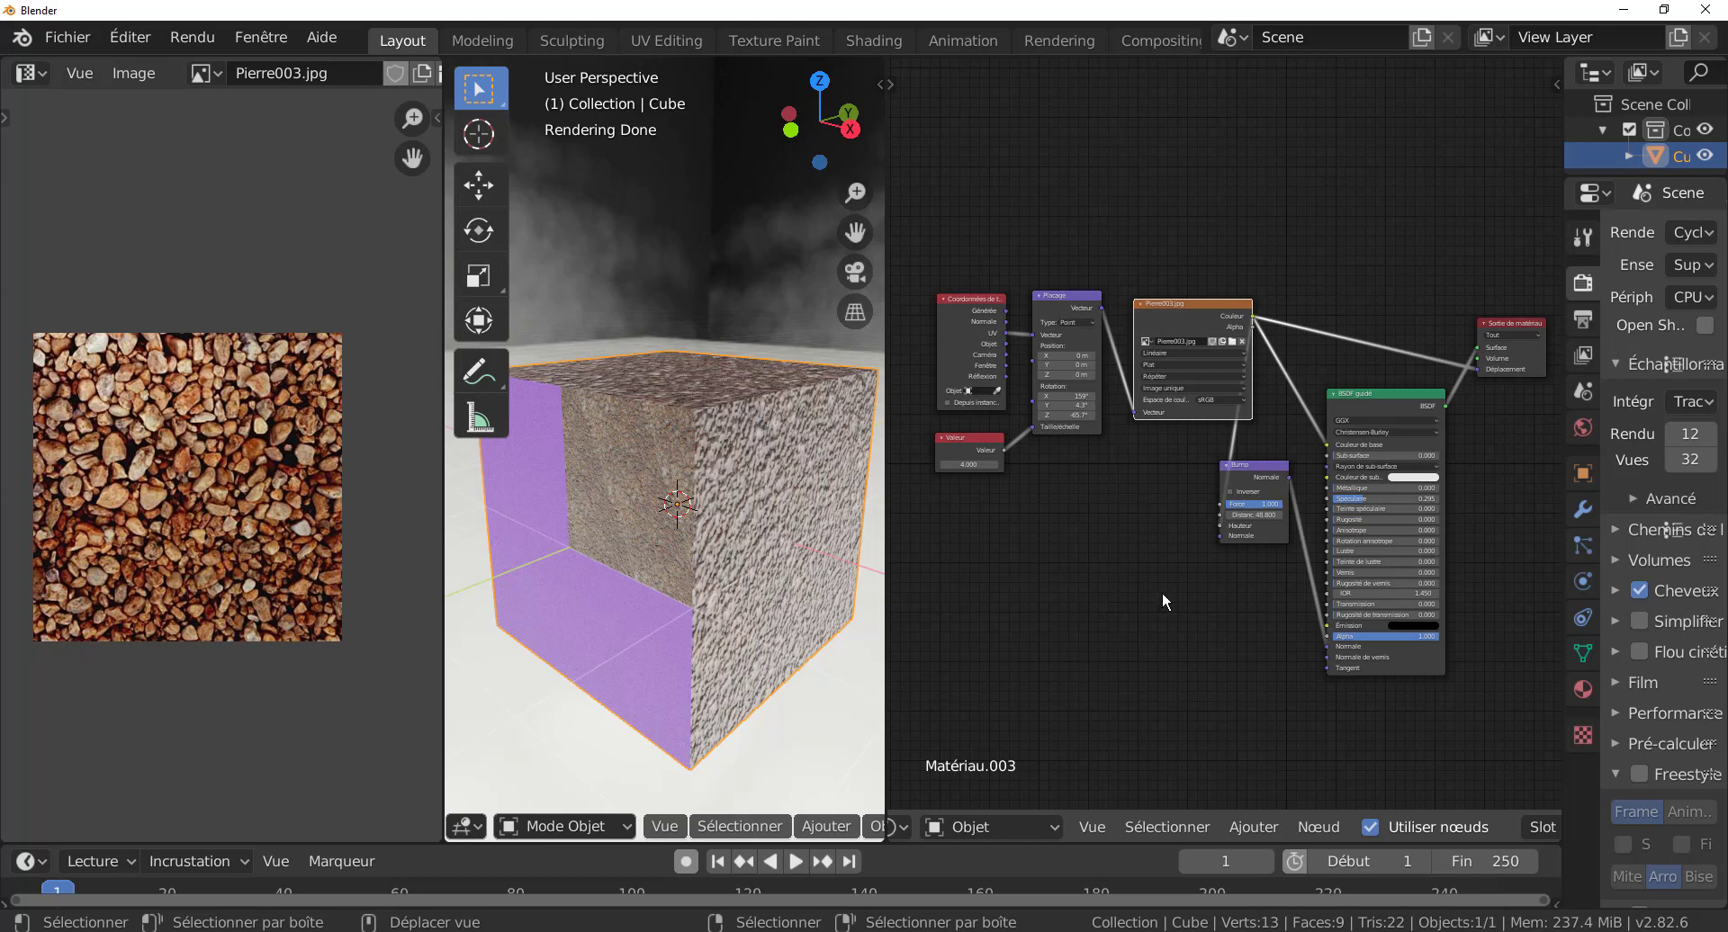
scroll(1163, 591, up, 3)
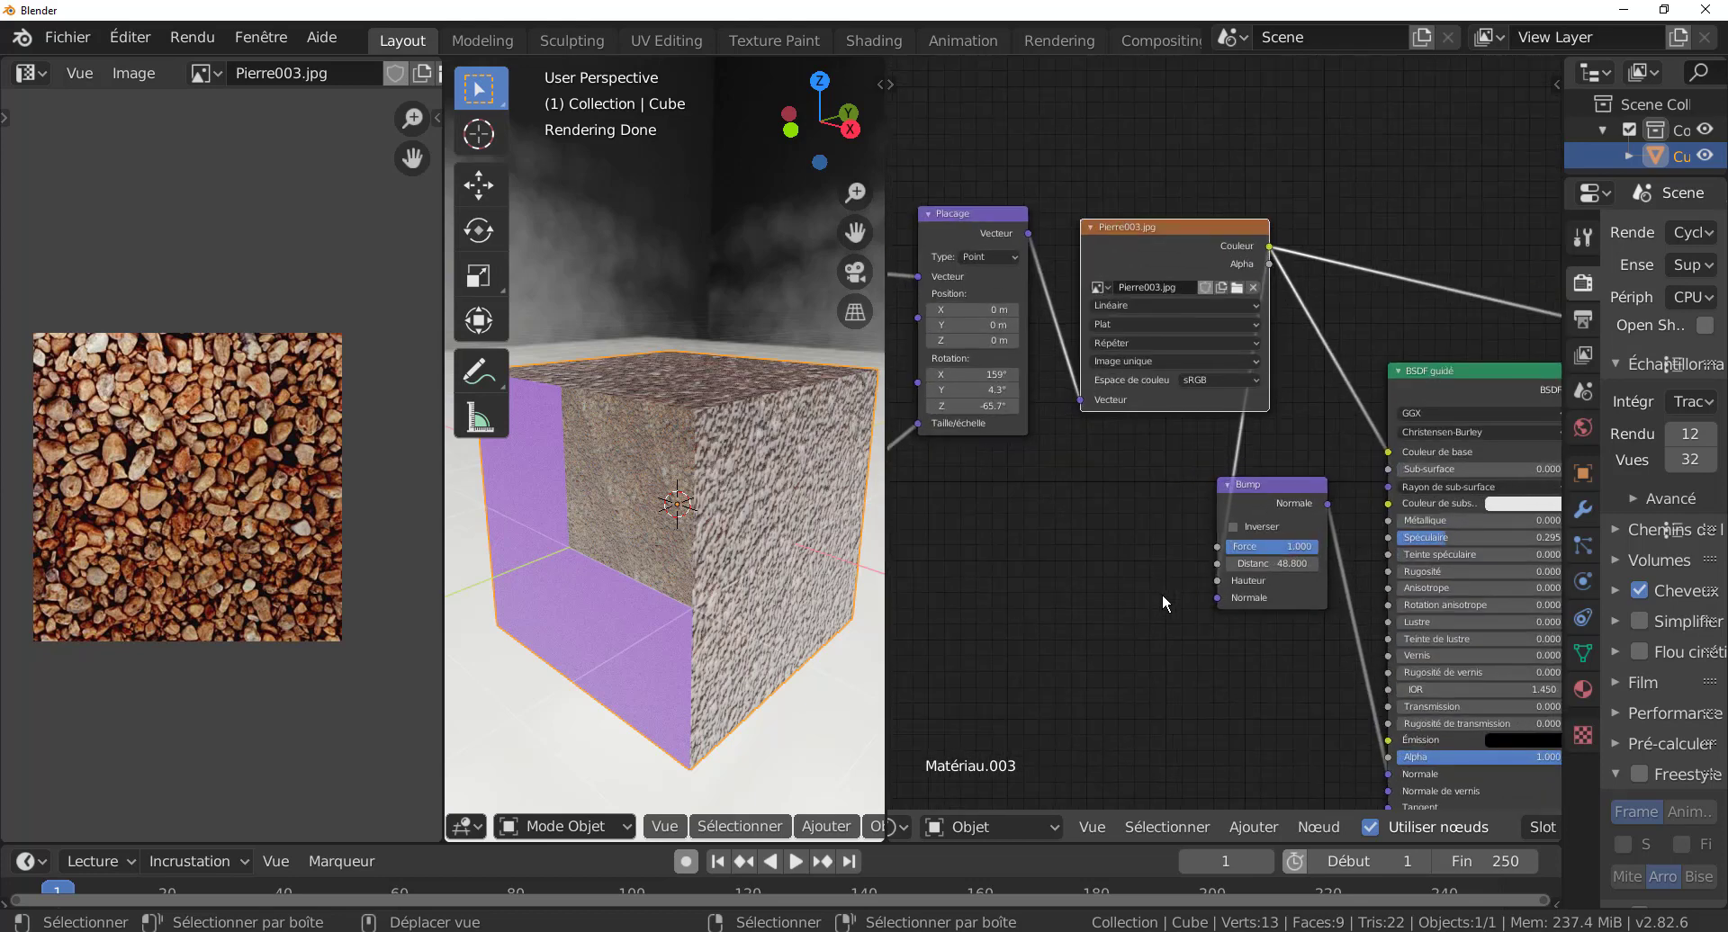
scroll(1162, 594, up, 1)
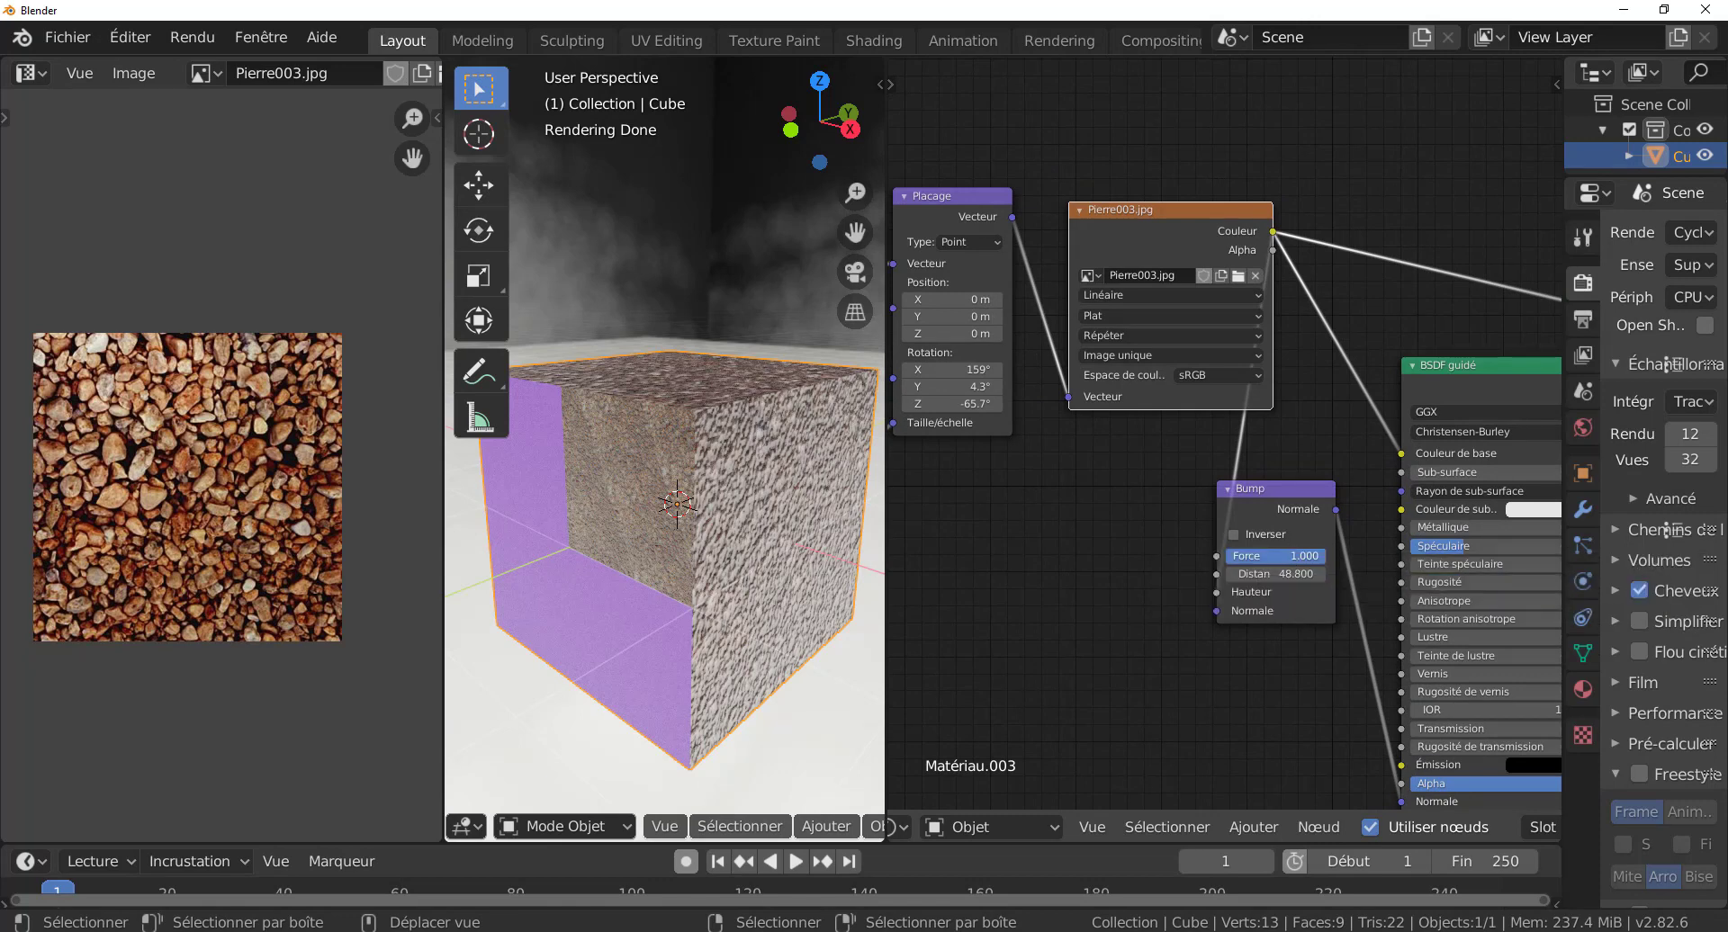
click(1290, 556)
key(Return)
scroll(1154, 477, down, 3)
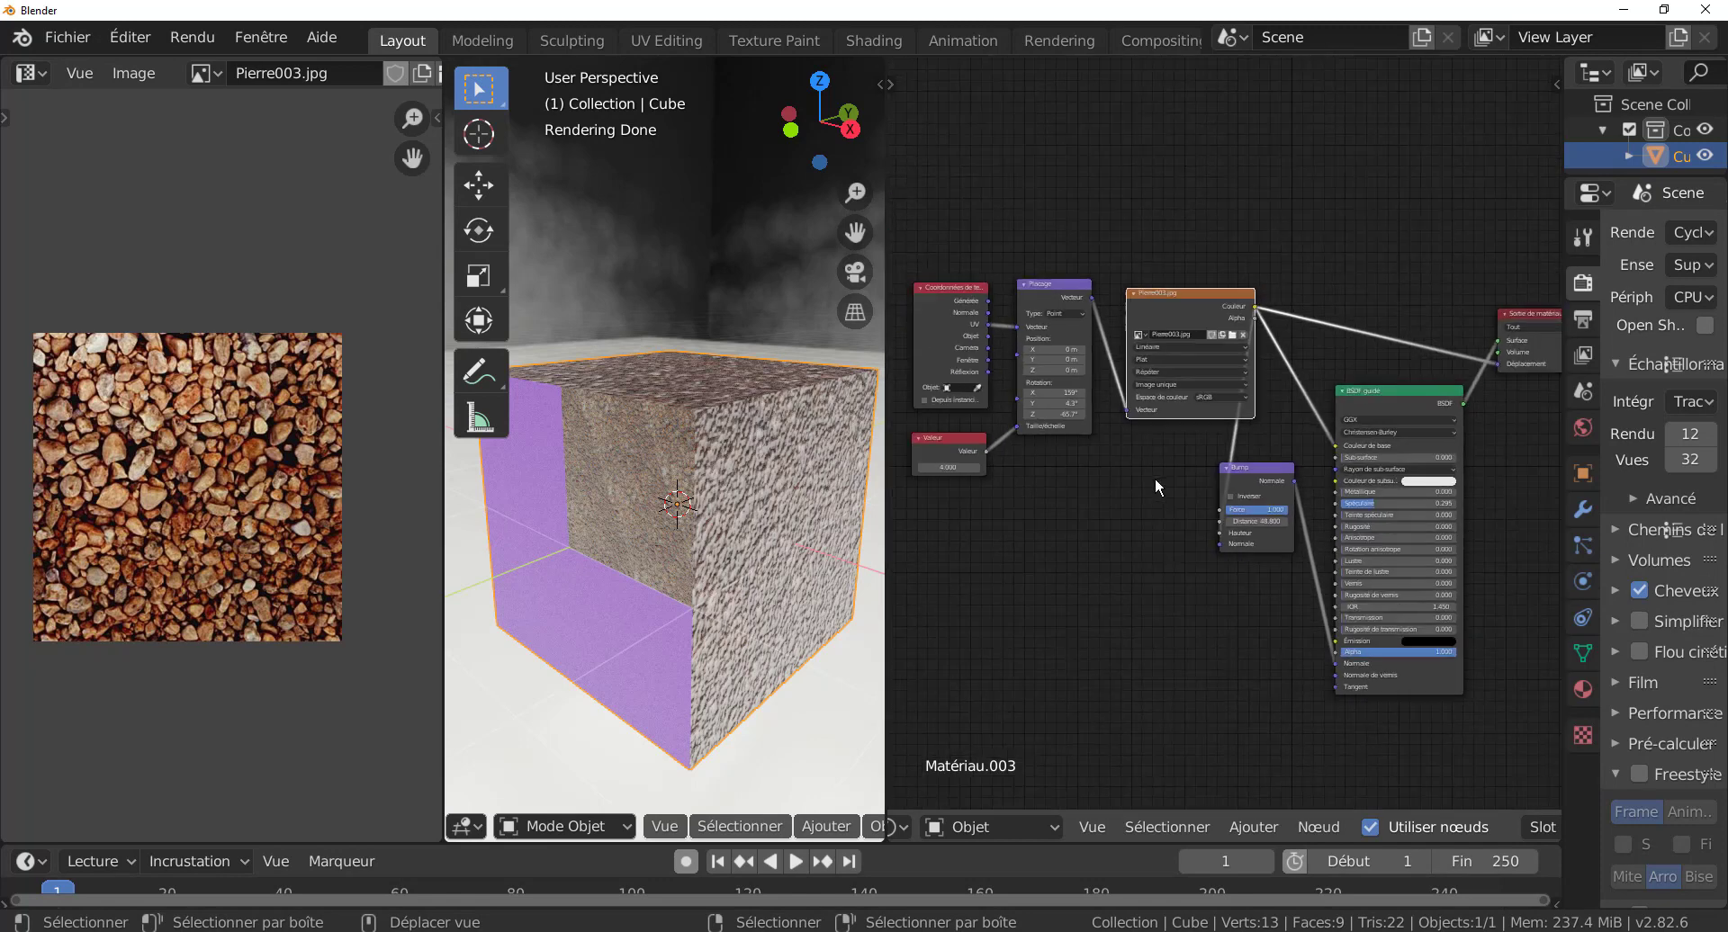
- Try a Spéculaire of 0.241 and a Rugosité of 1.000 on the BSDF guidé node
middle_drag(1153, 477, 1057, 472)
scroll(1051, 542, up, 3)
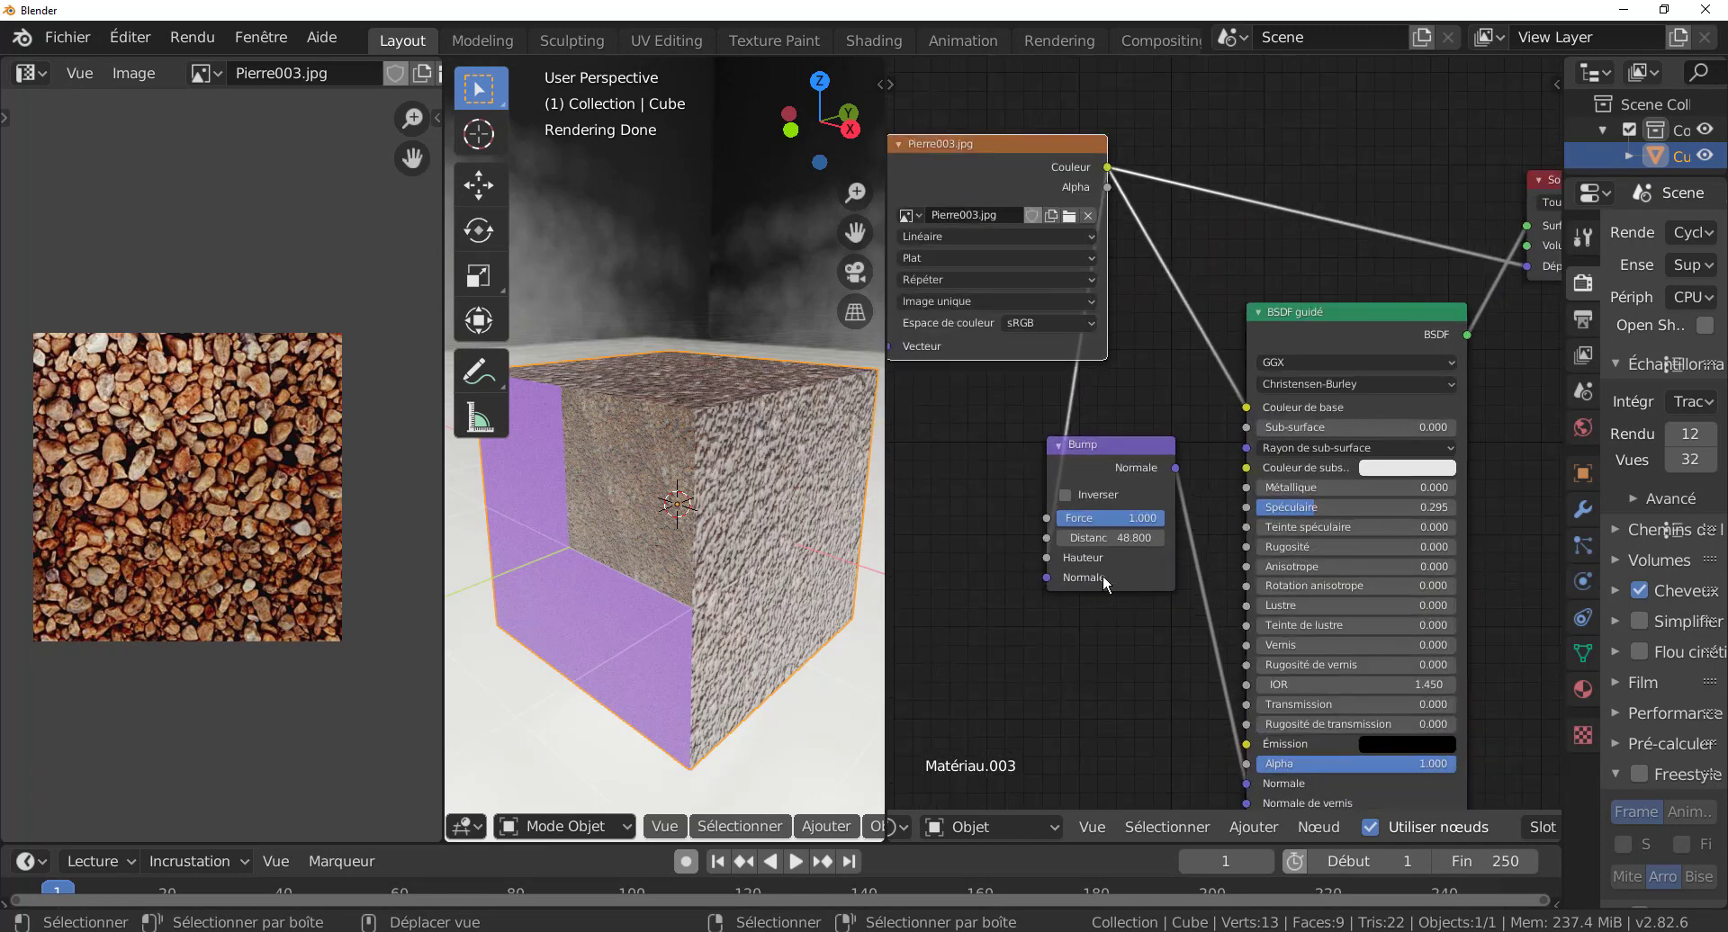
middle_drag(1234, 504, 1186, 473)
scroll(1186, 473, up, 2)
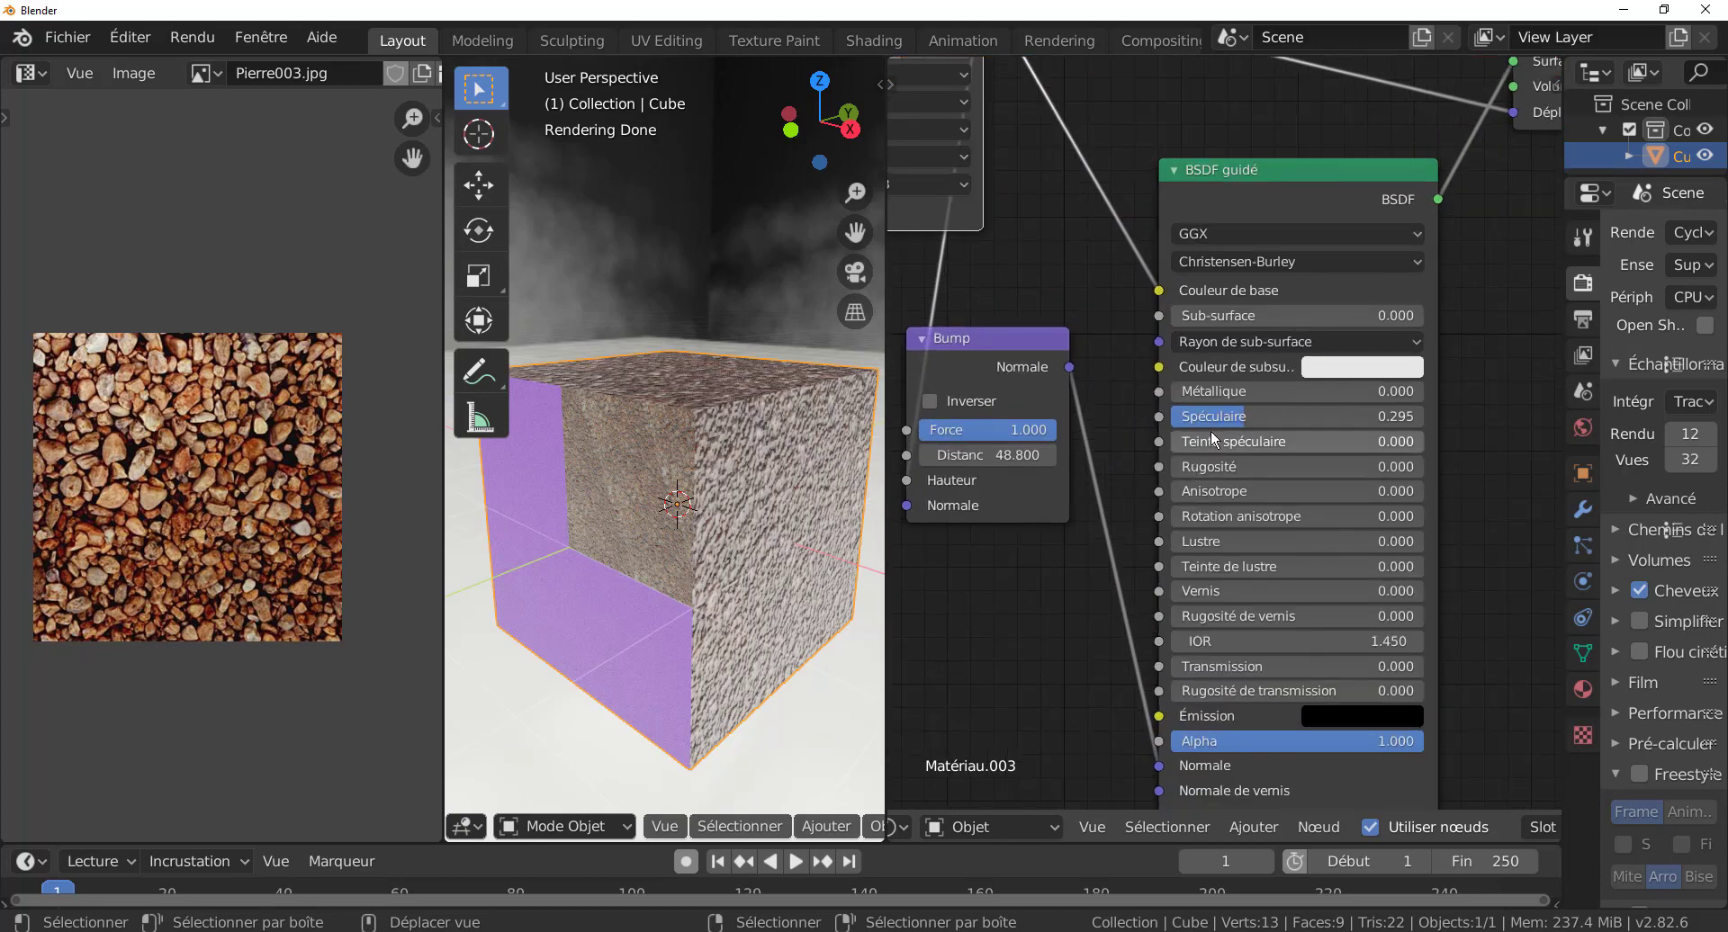
mouse_move(1230, 423)
mouse_down()
mouse_move(1413, 423)
mouse_move(1231, 419)
mouse_up()
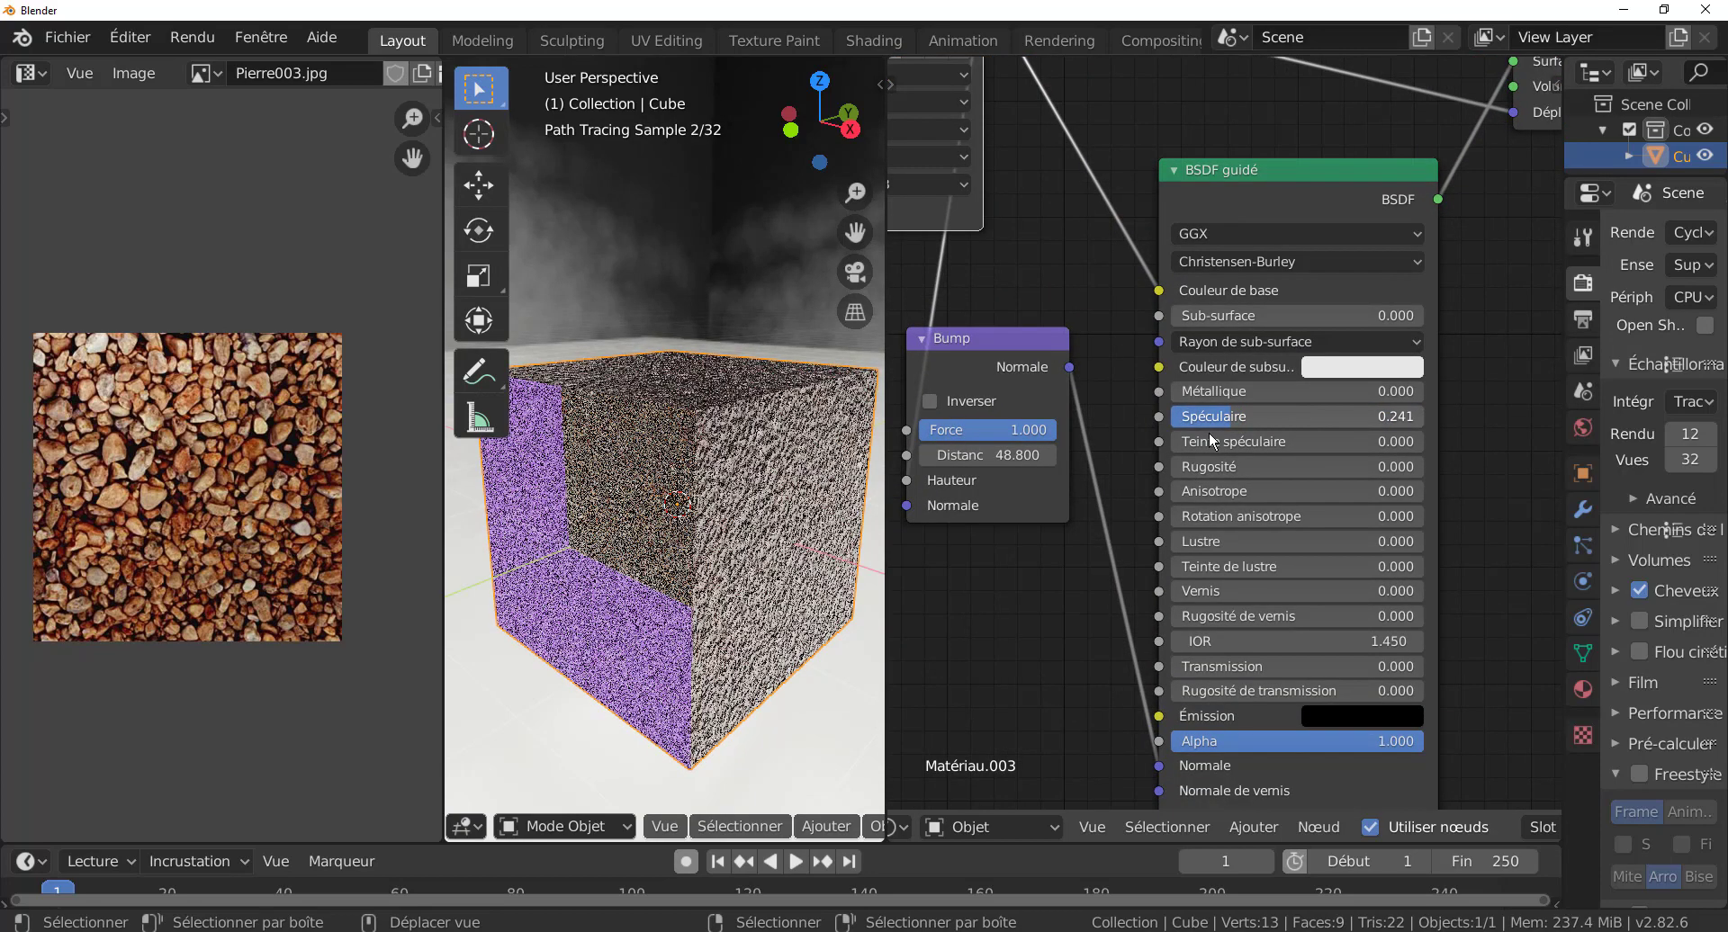
drag(1175, 468, 1422, 467)
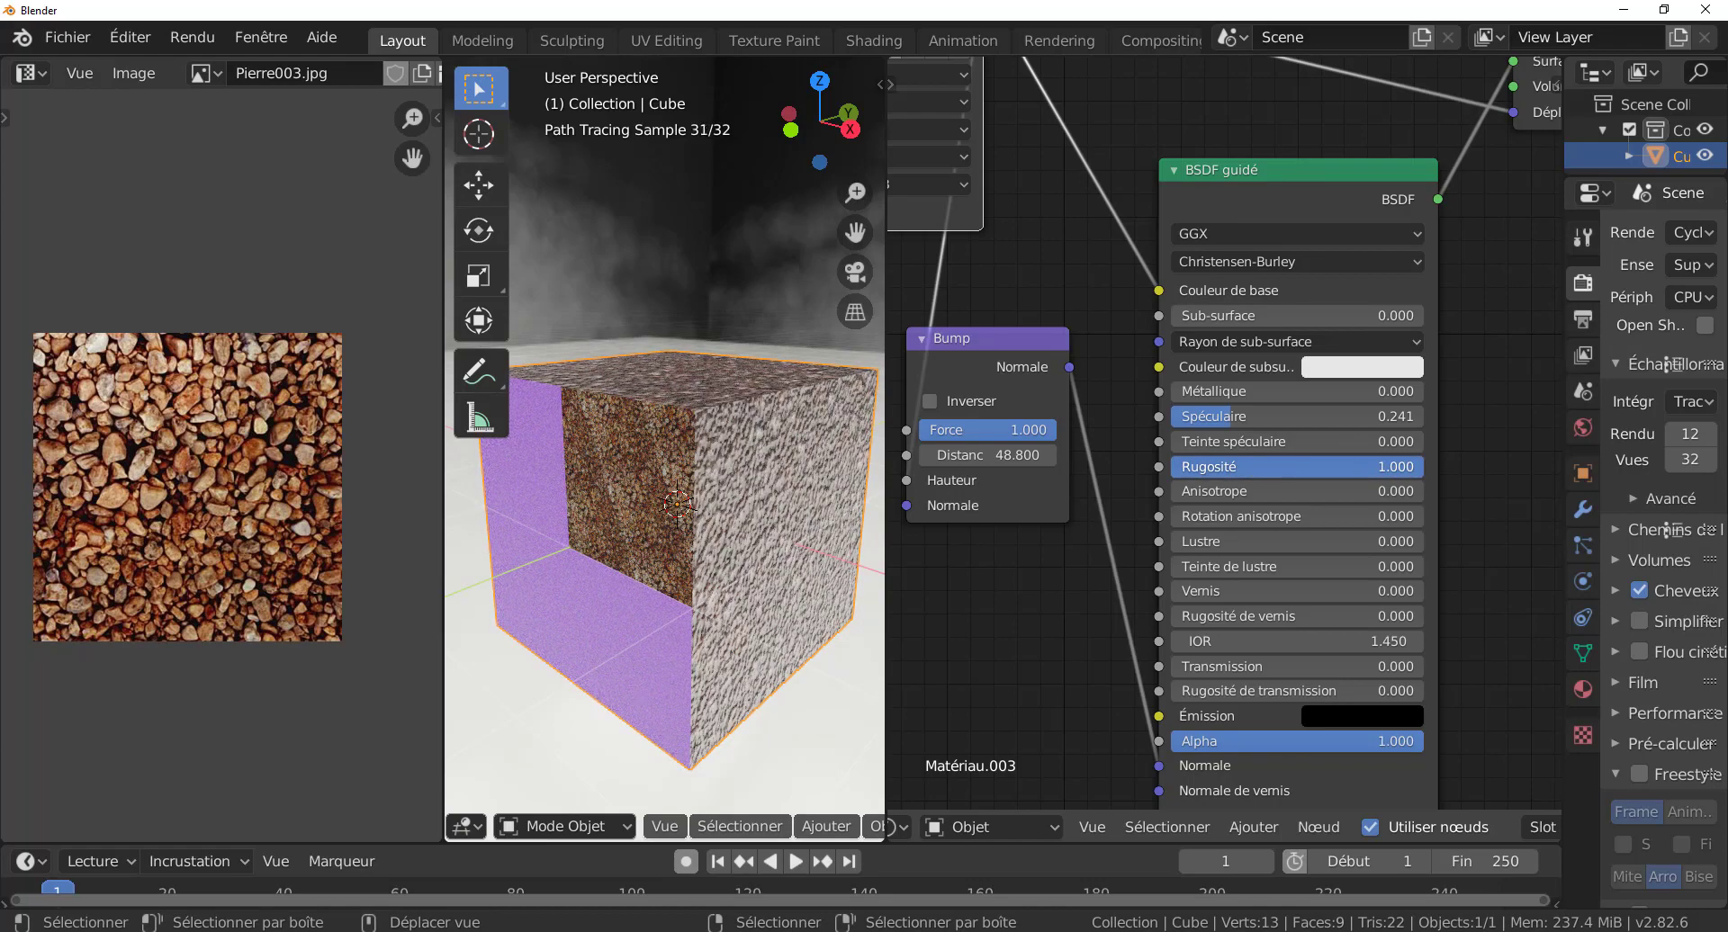
- Set the BSDF guidé node's Rugosité to 0.284, Spéculaire to 0.459 and Lustre to 0.268
drag(1423, 467, 1243, 467)
drag(1186, 417, 1241, 416)
drag(1174, 541, 1238, 541)
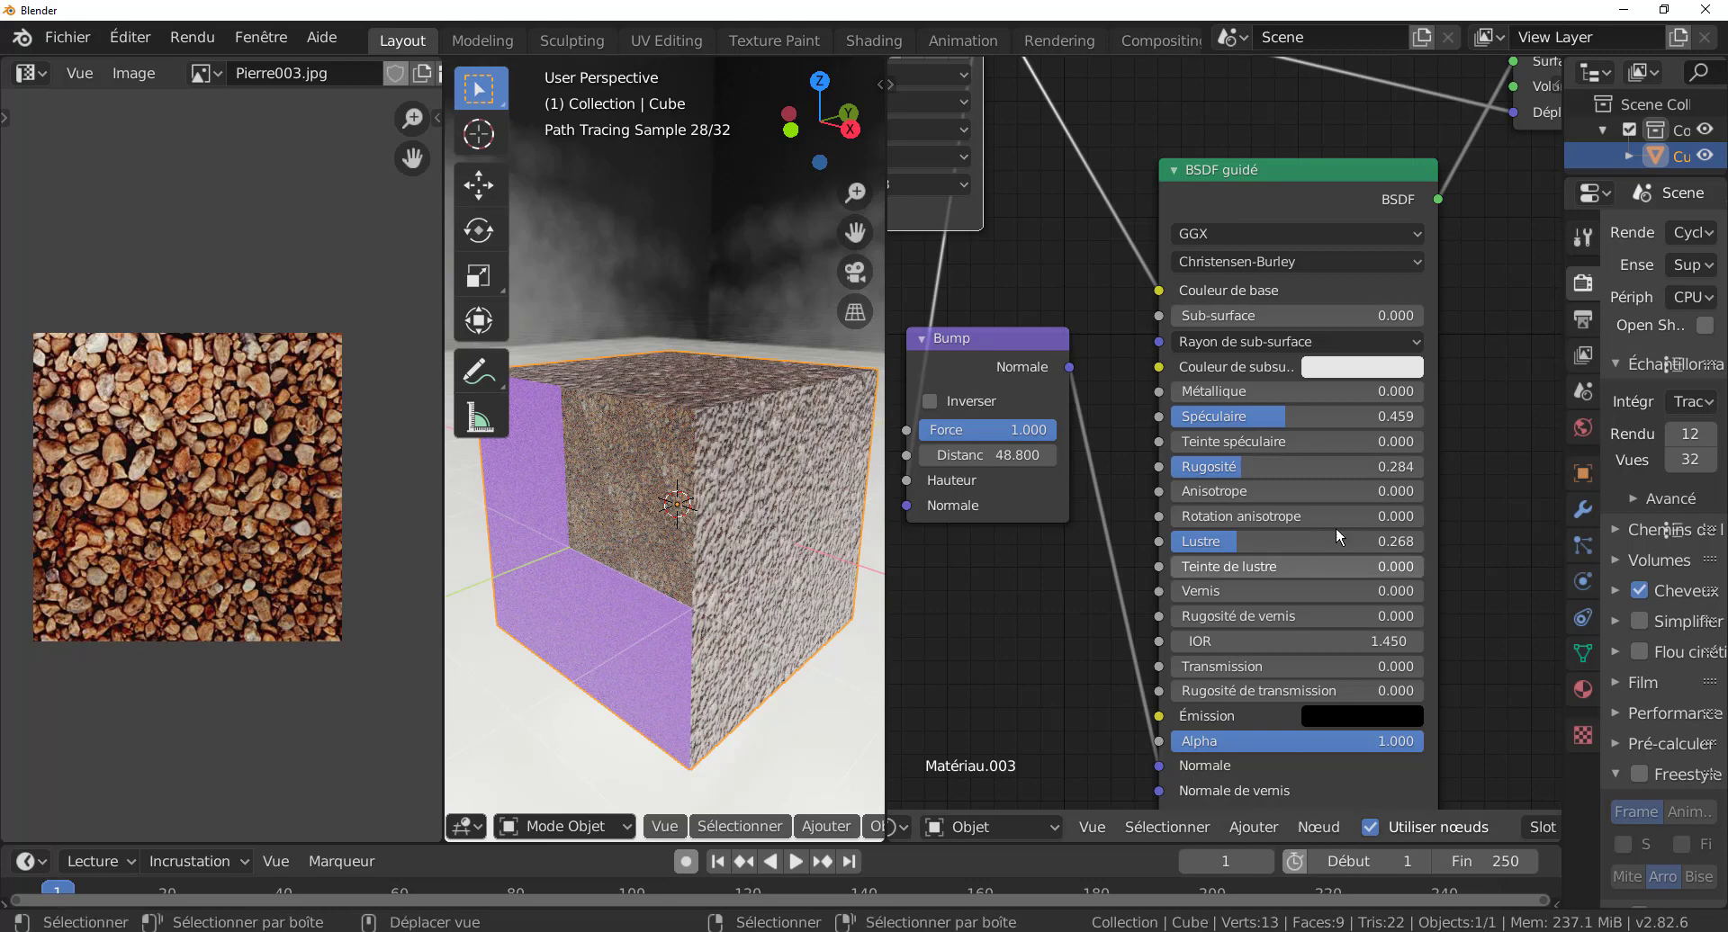
scroll(854, 576, down, 2)
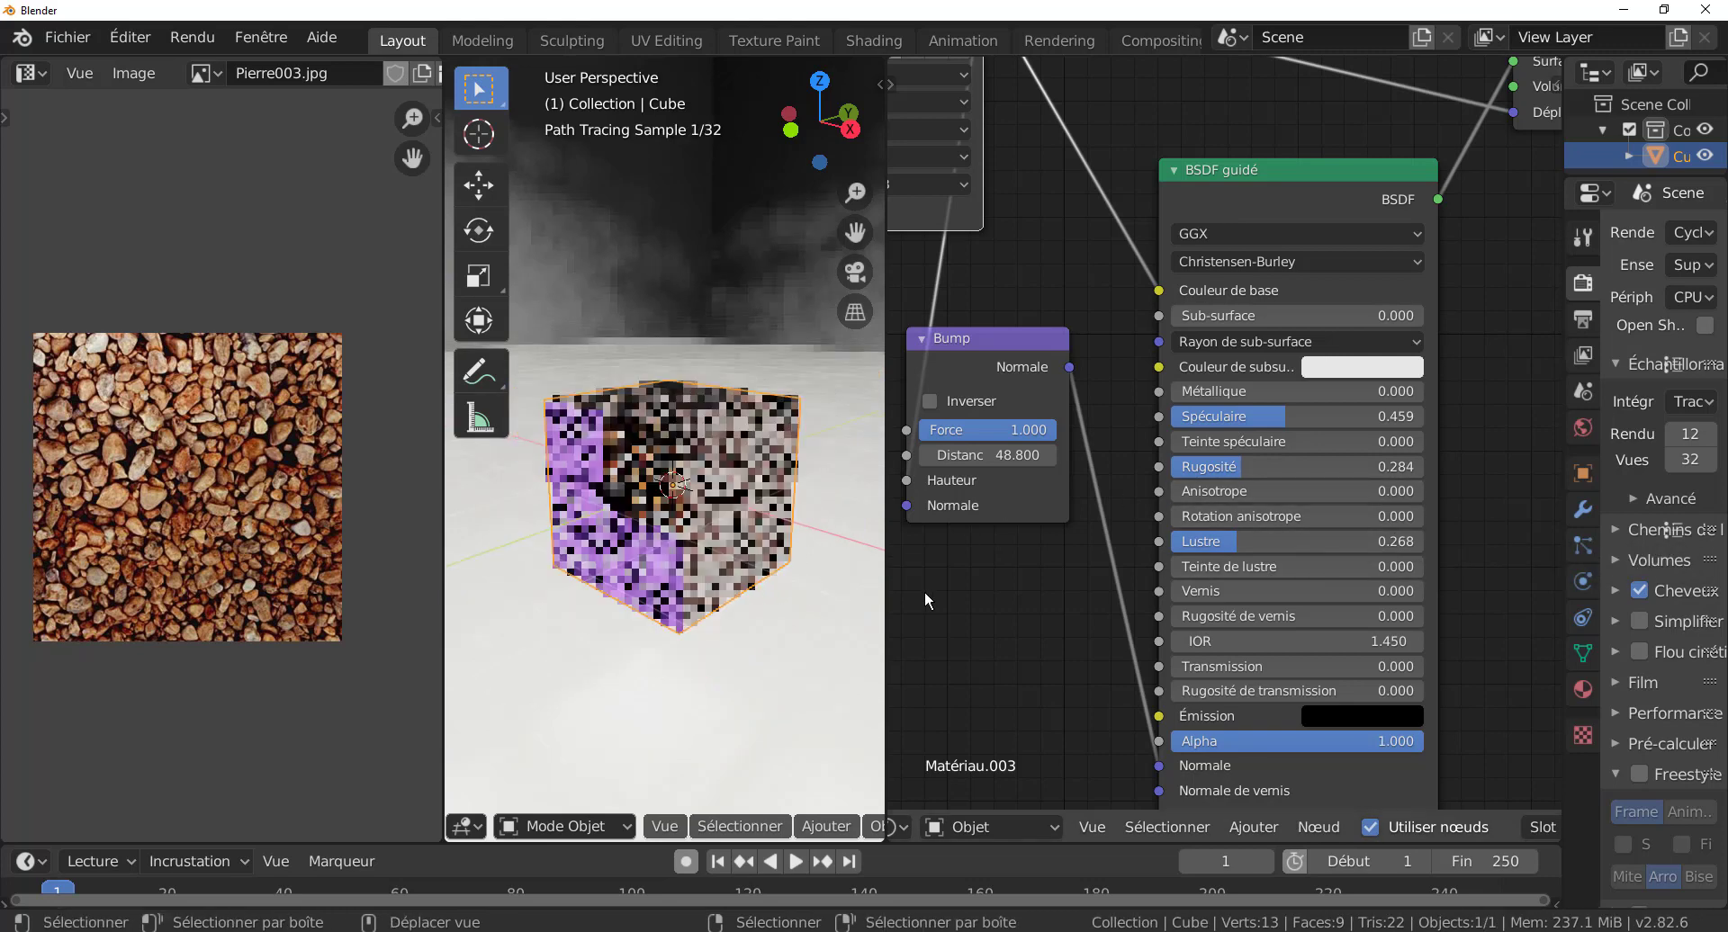
- Nudge the Valeur, Placage and Pierre003.jpg nodes slightly downward in Matériau.003's node graph
scroll(1008, 585, down, 4)
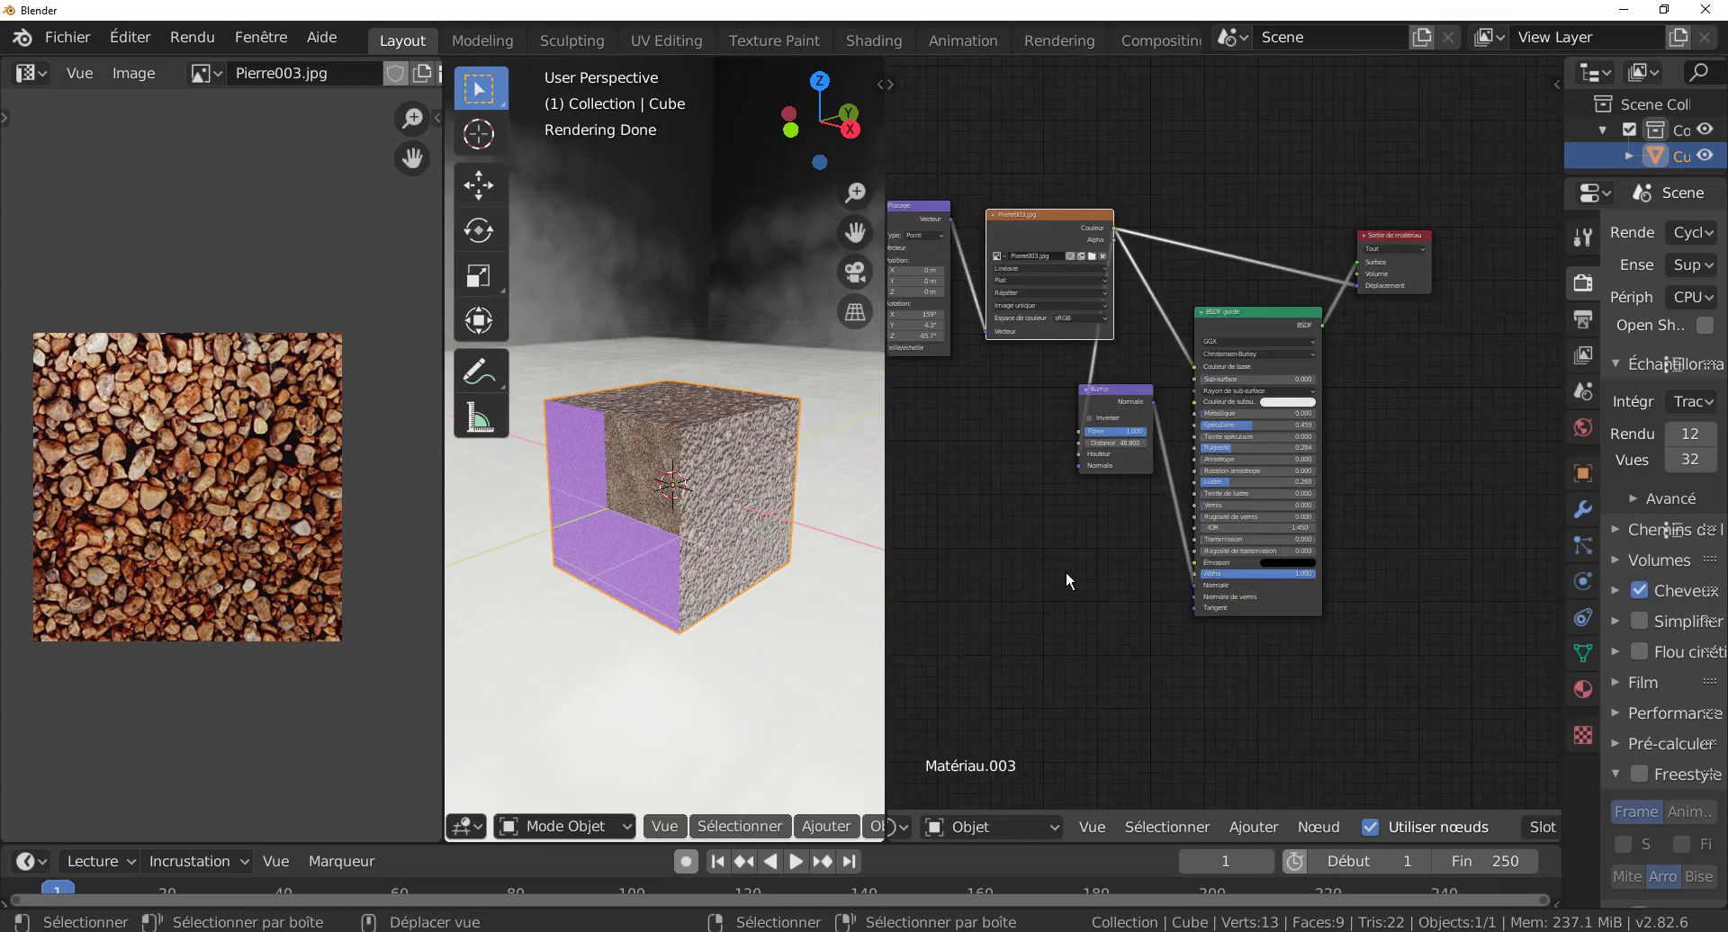
middle_drag(1065, 570, 1229, 591)
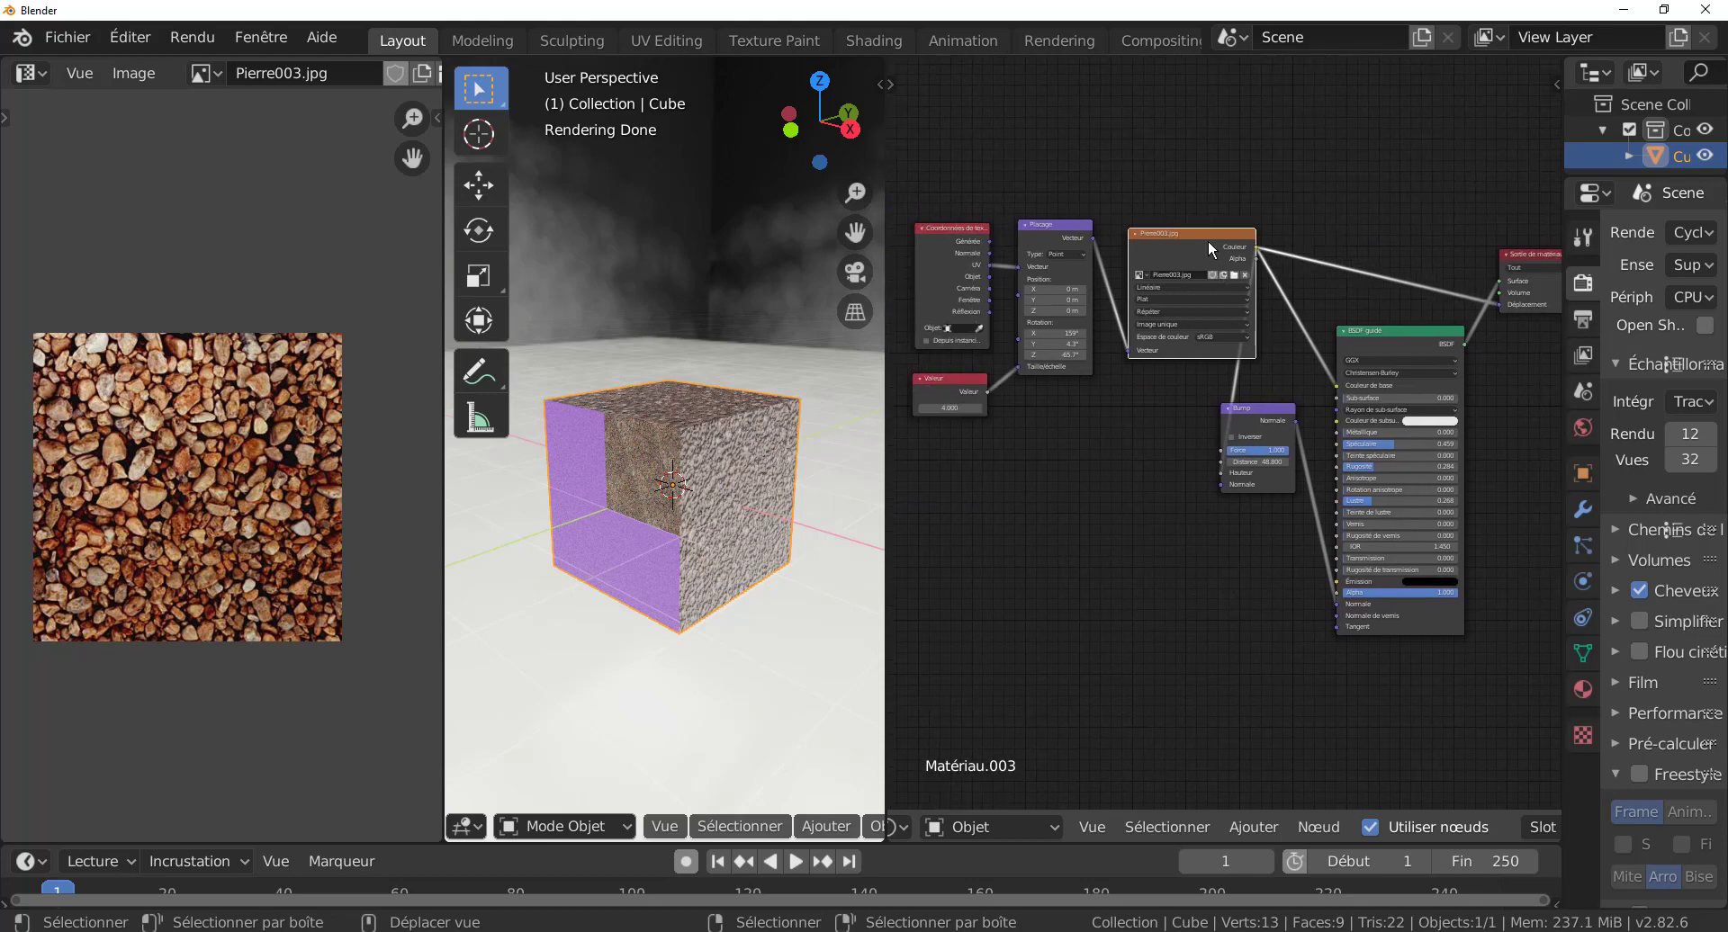
drag(953, 378, 961, 385)
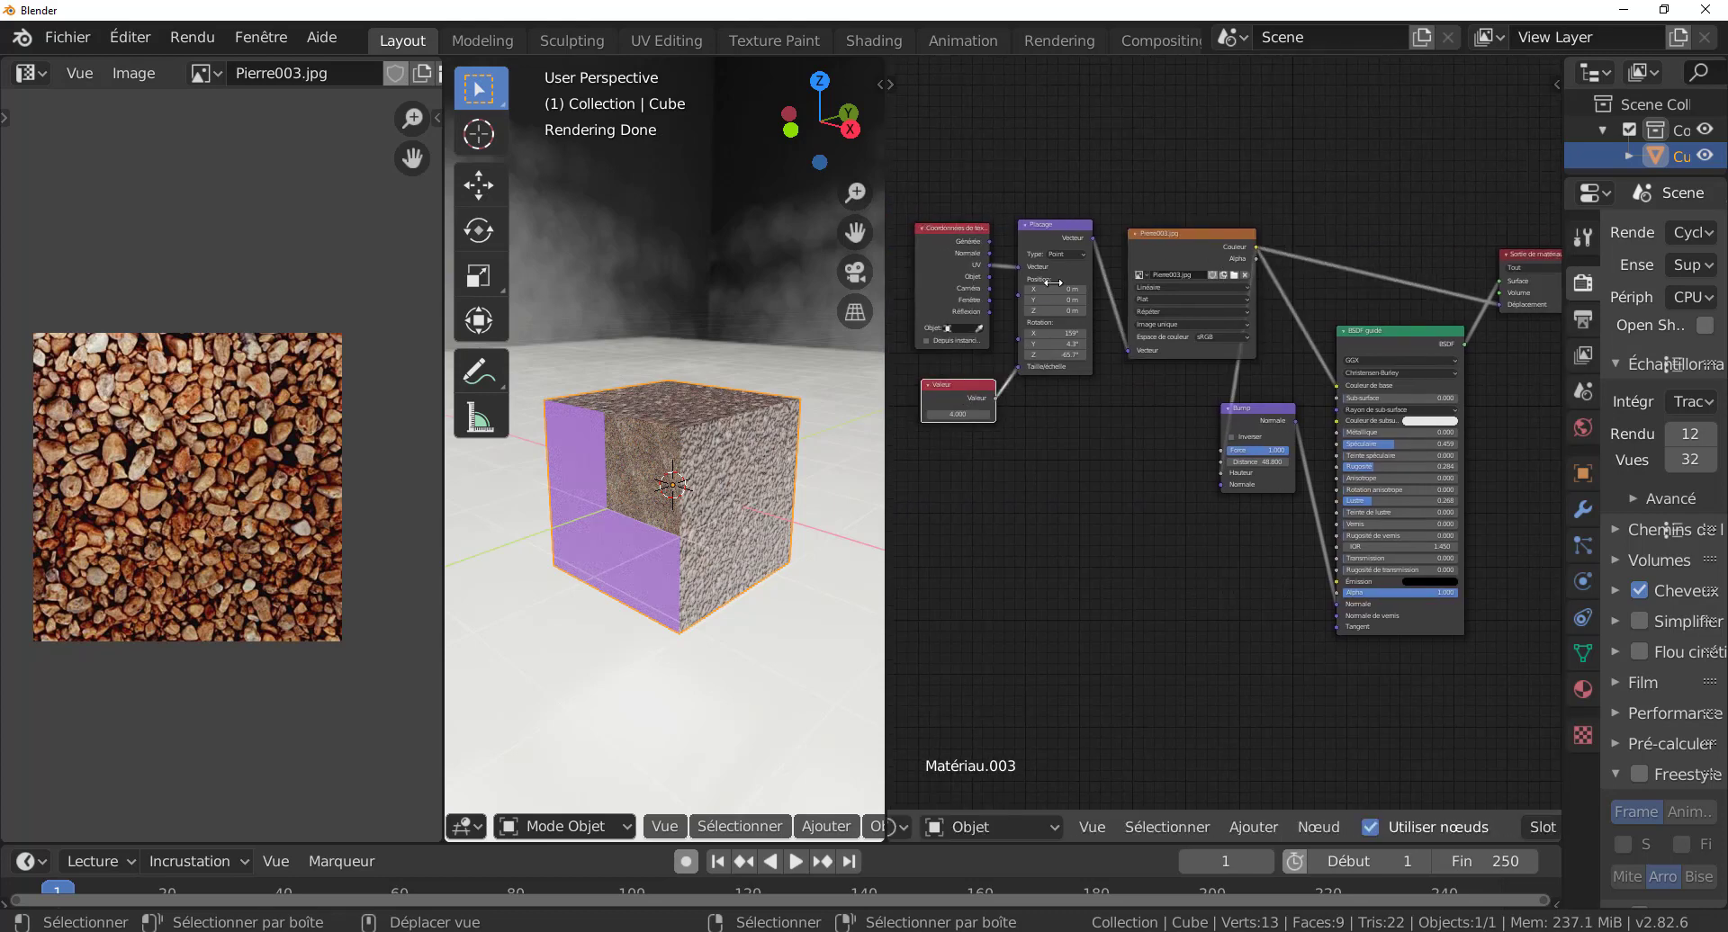
drag(1062, 239, 1068, 251)
drag(1186, 231, 1174, 242)
- Bring the Bump, BSDF guidé and Sortie de matériau nodes closer to the Pierre003.jpg node and slightly lower
middle_drag(1269, 242, 1180, 235)
drag(1179, 401, 1115, 416)
click(1265, 328)
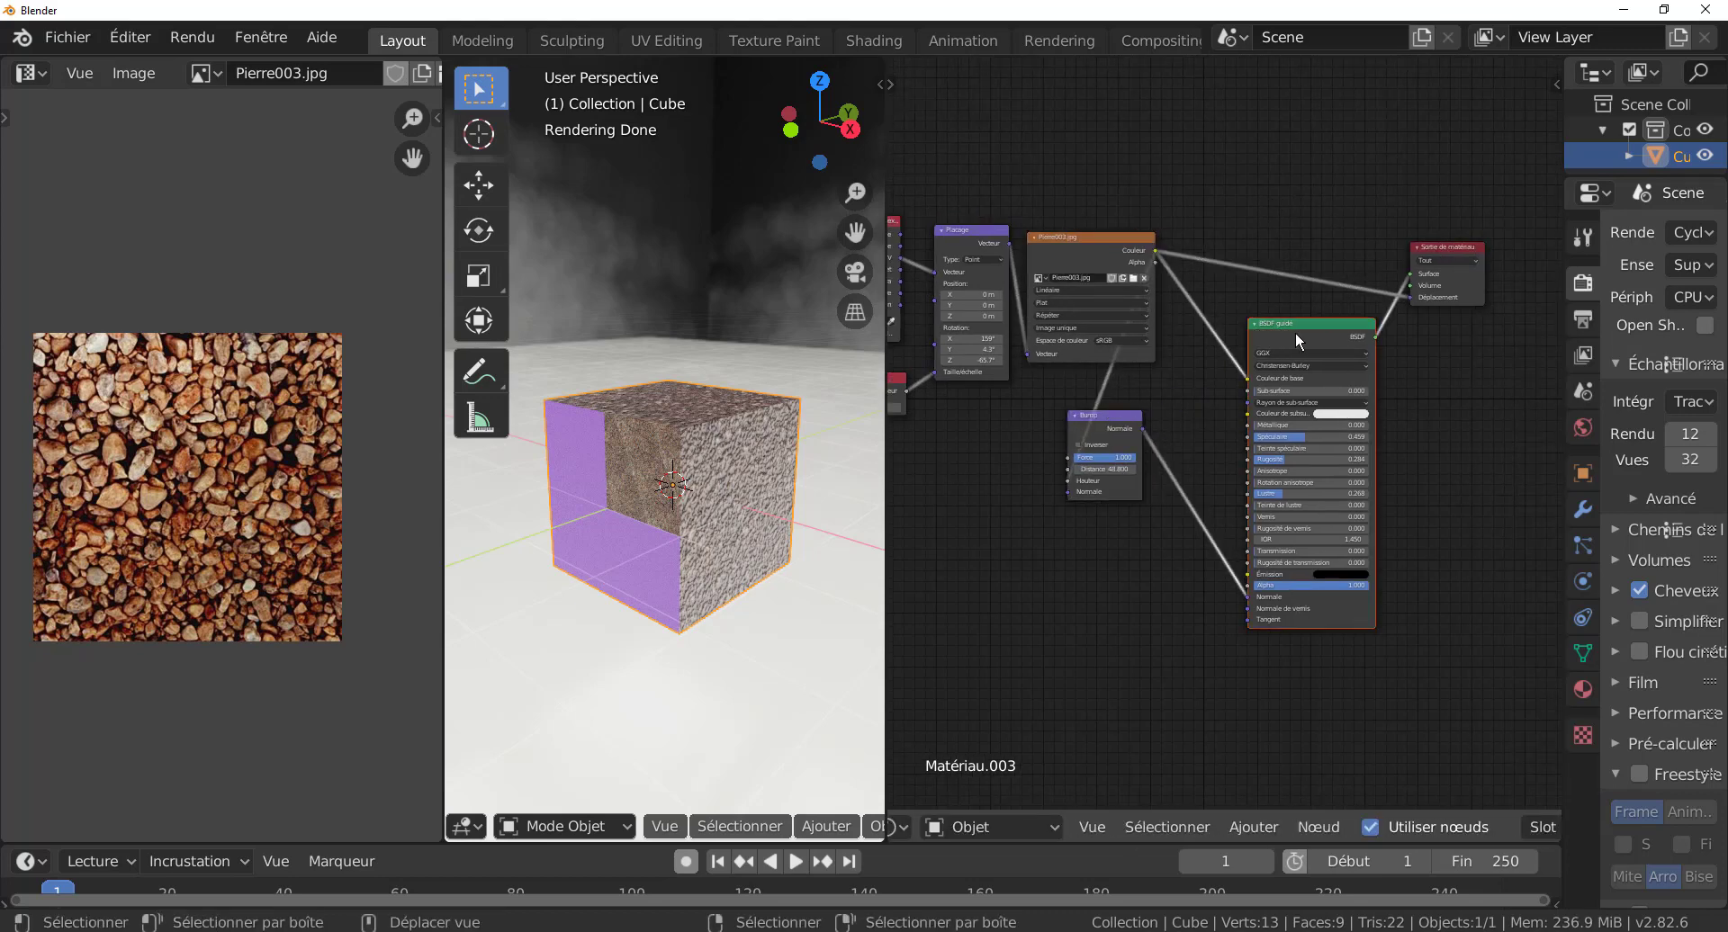
drag(1314, 326, 1255, 341)
drag(1445, 247, 1407, 286)
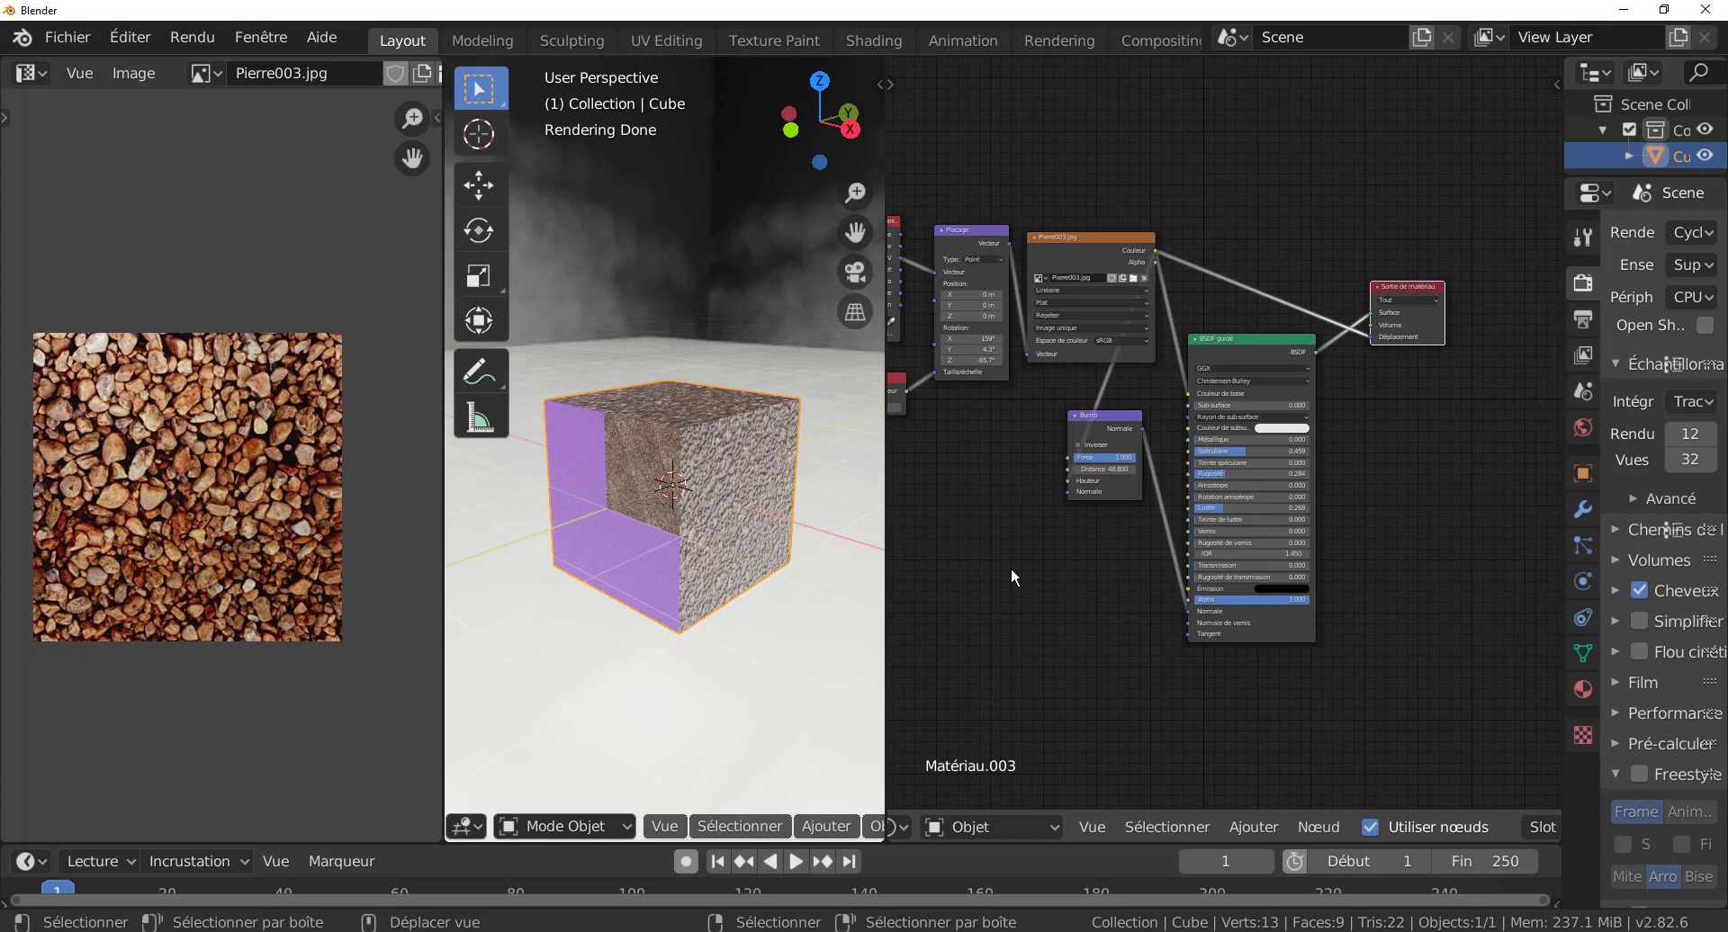
- Frame Matériau.003's whole node graph and widen the node editor at the expense of the 3D view
key(Home)
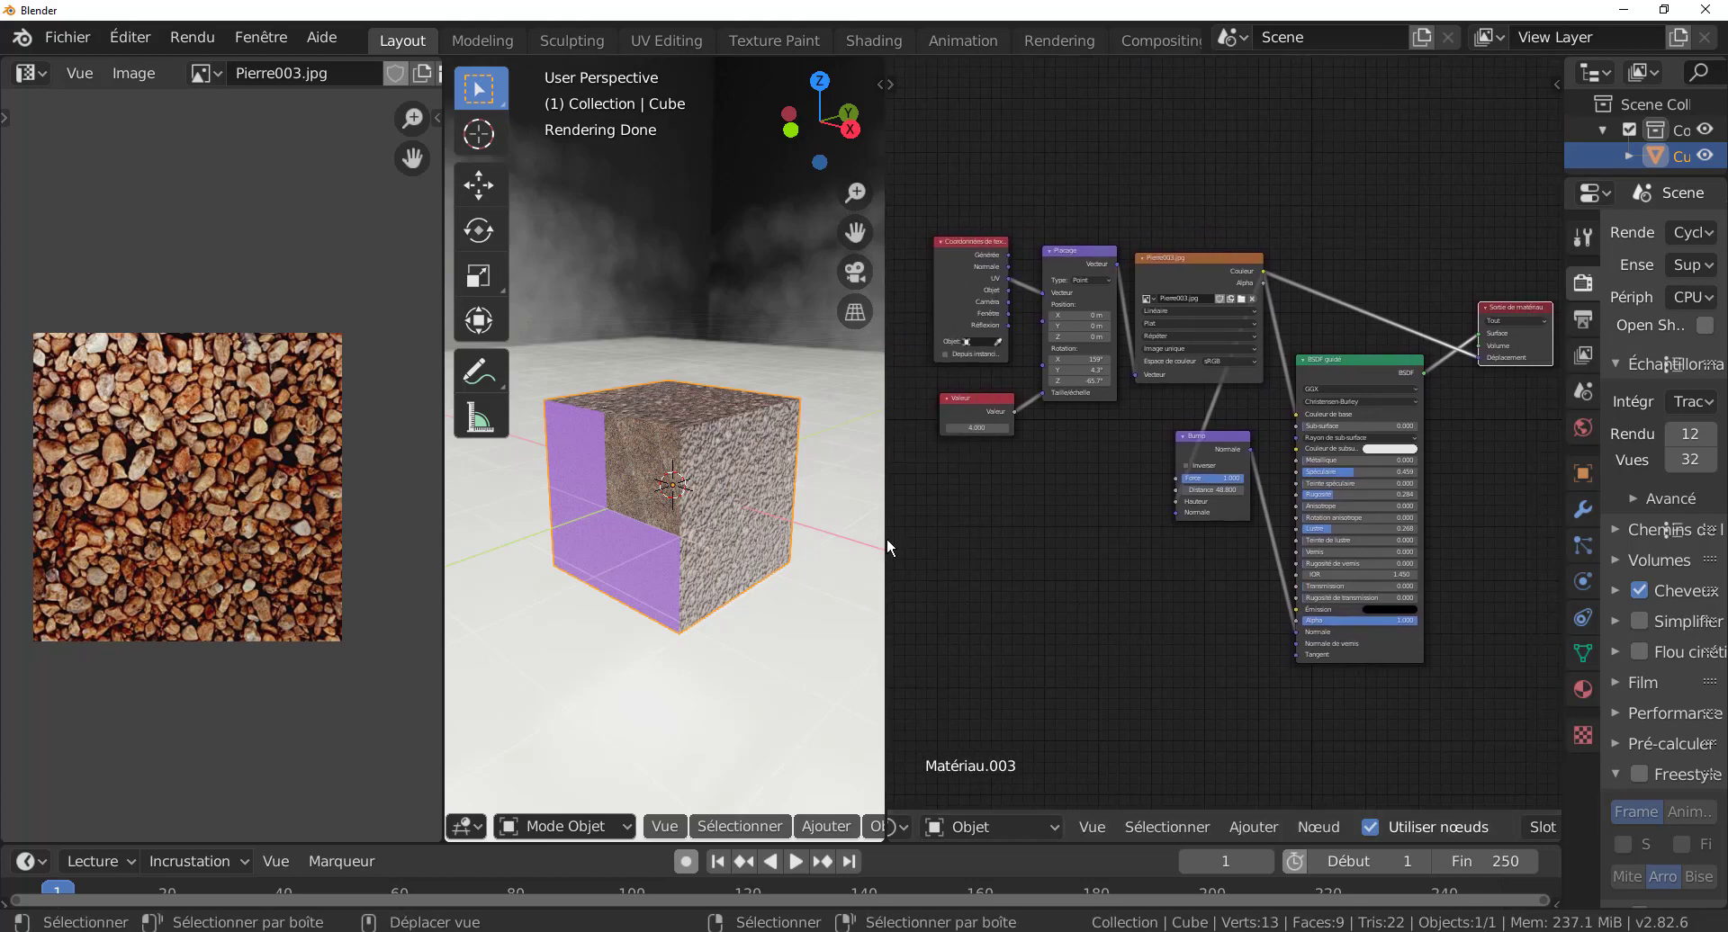
drag(888, 538, 776, 545)
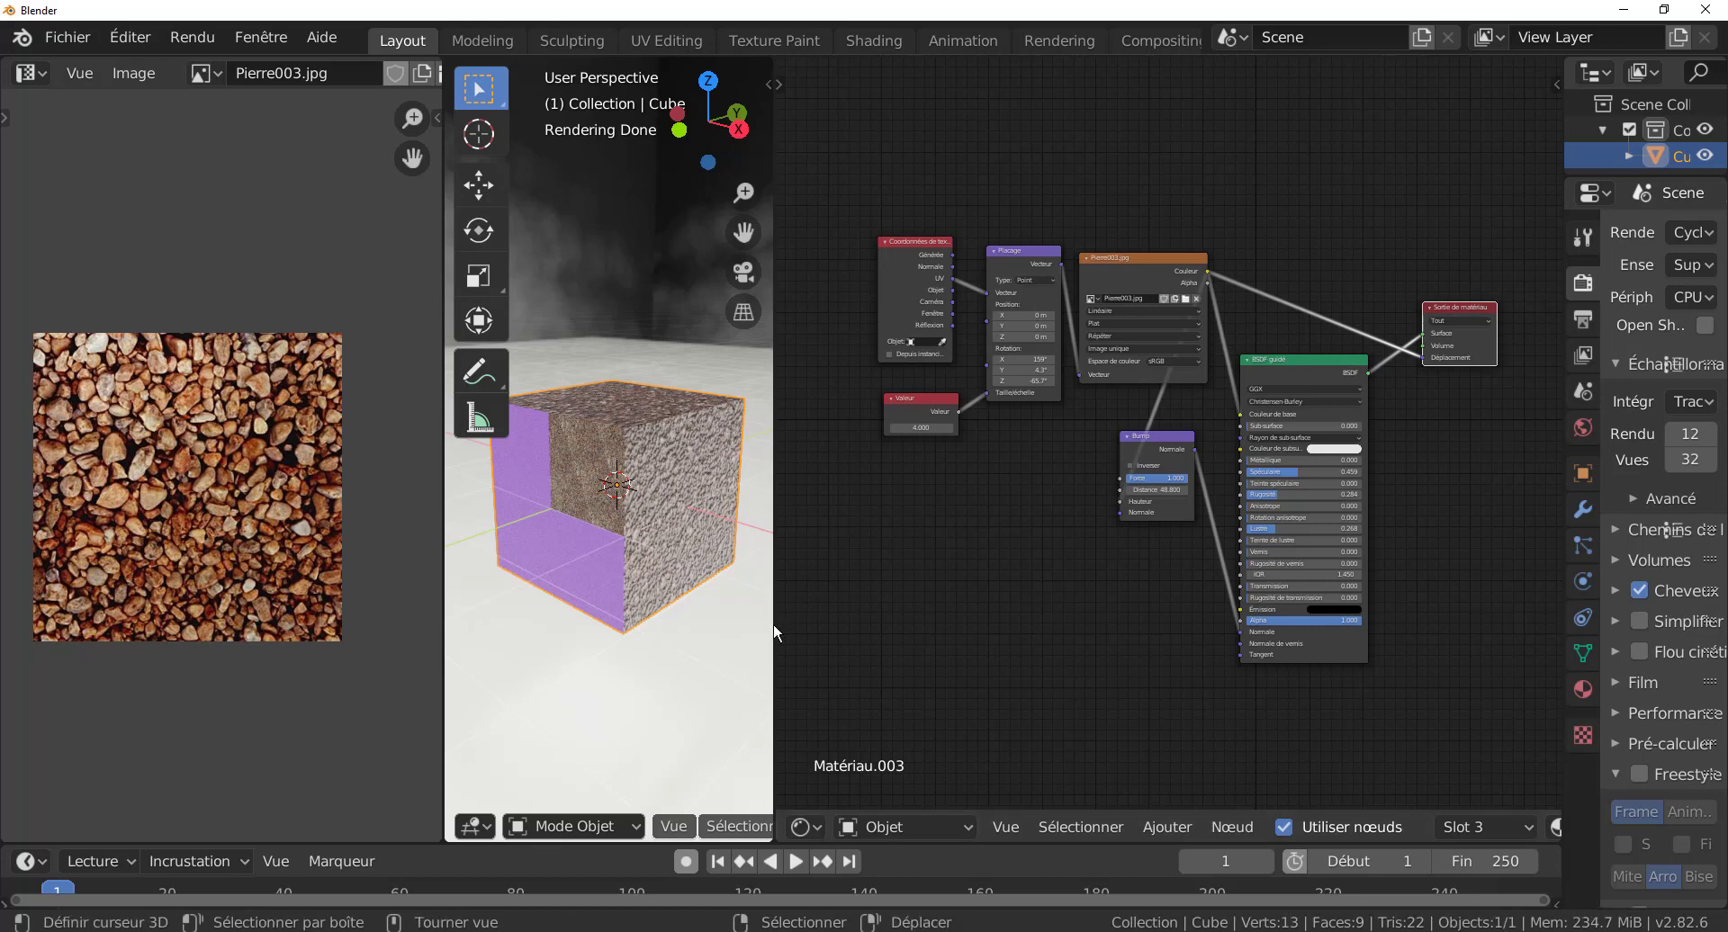
drag(774, 627, 734, 623)
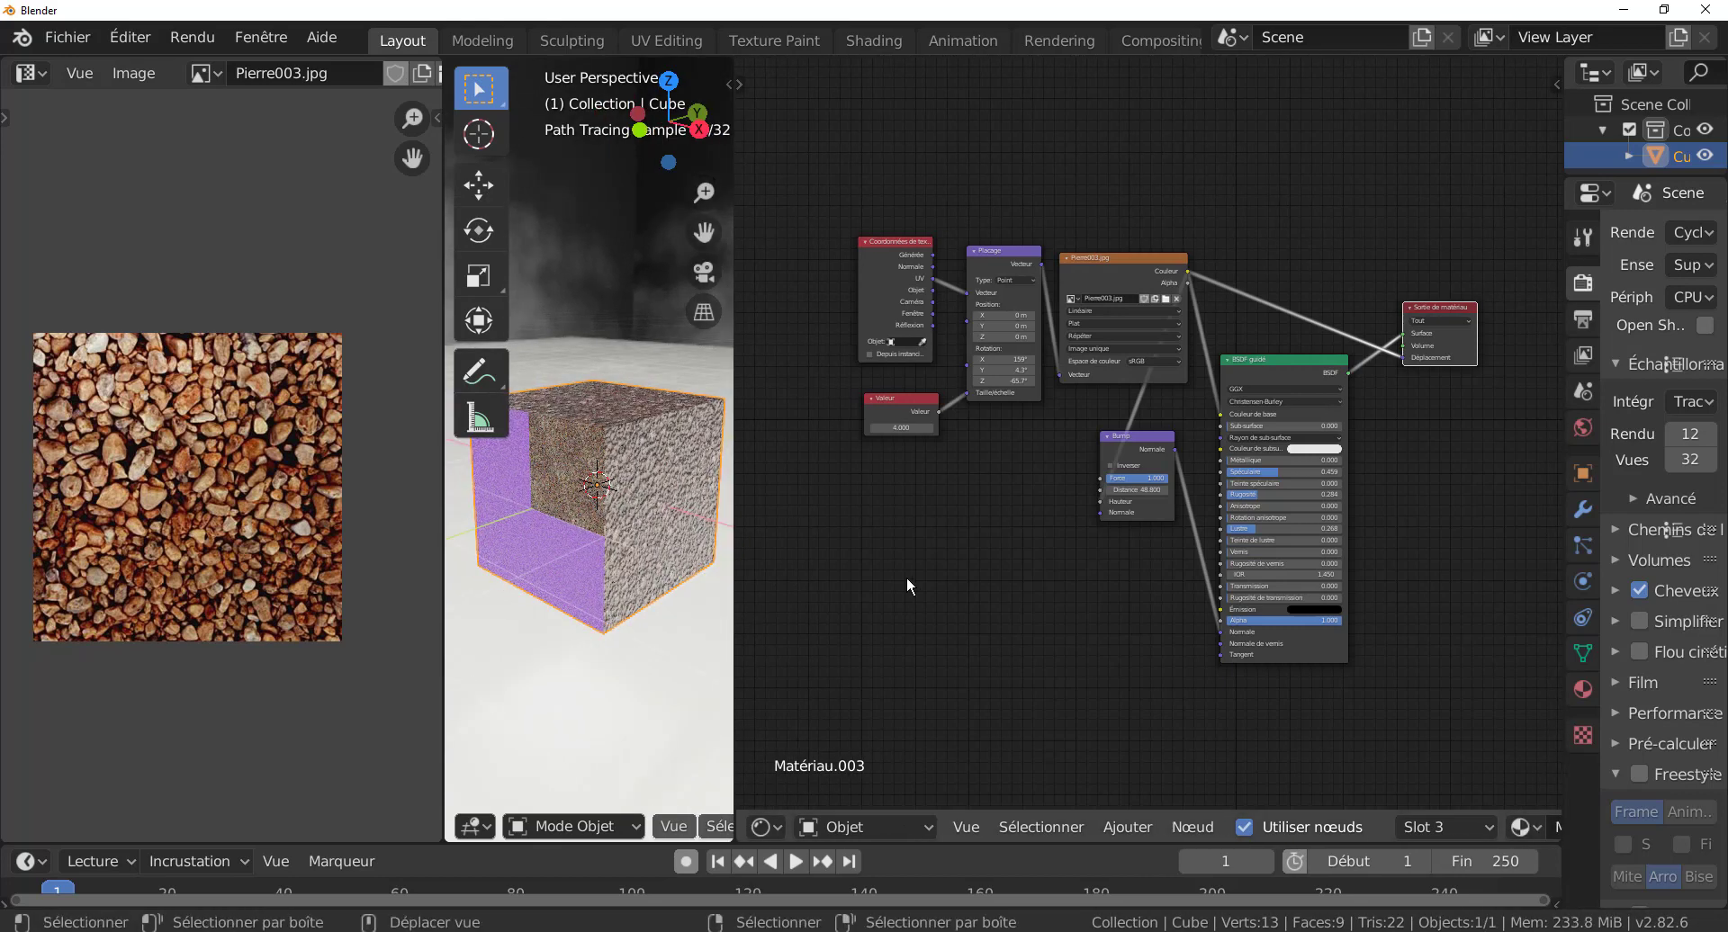
scroll(905, 576, up, 1)
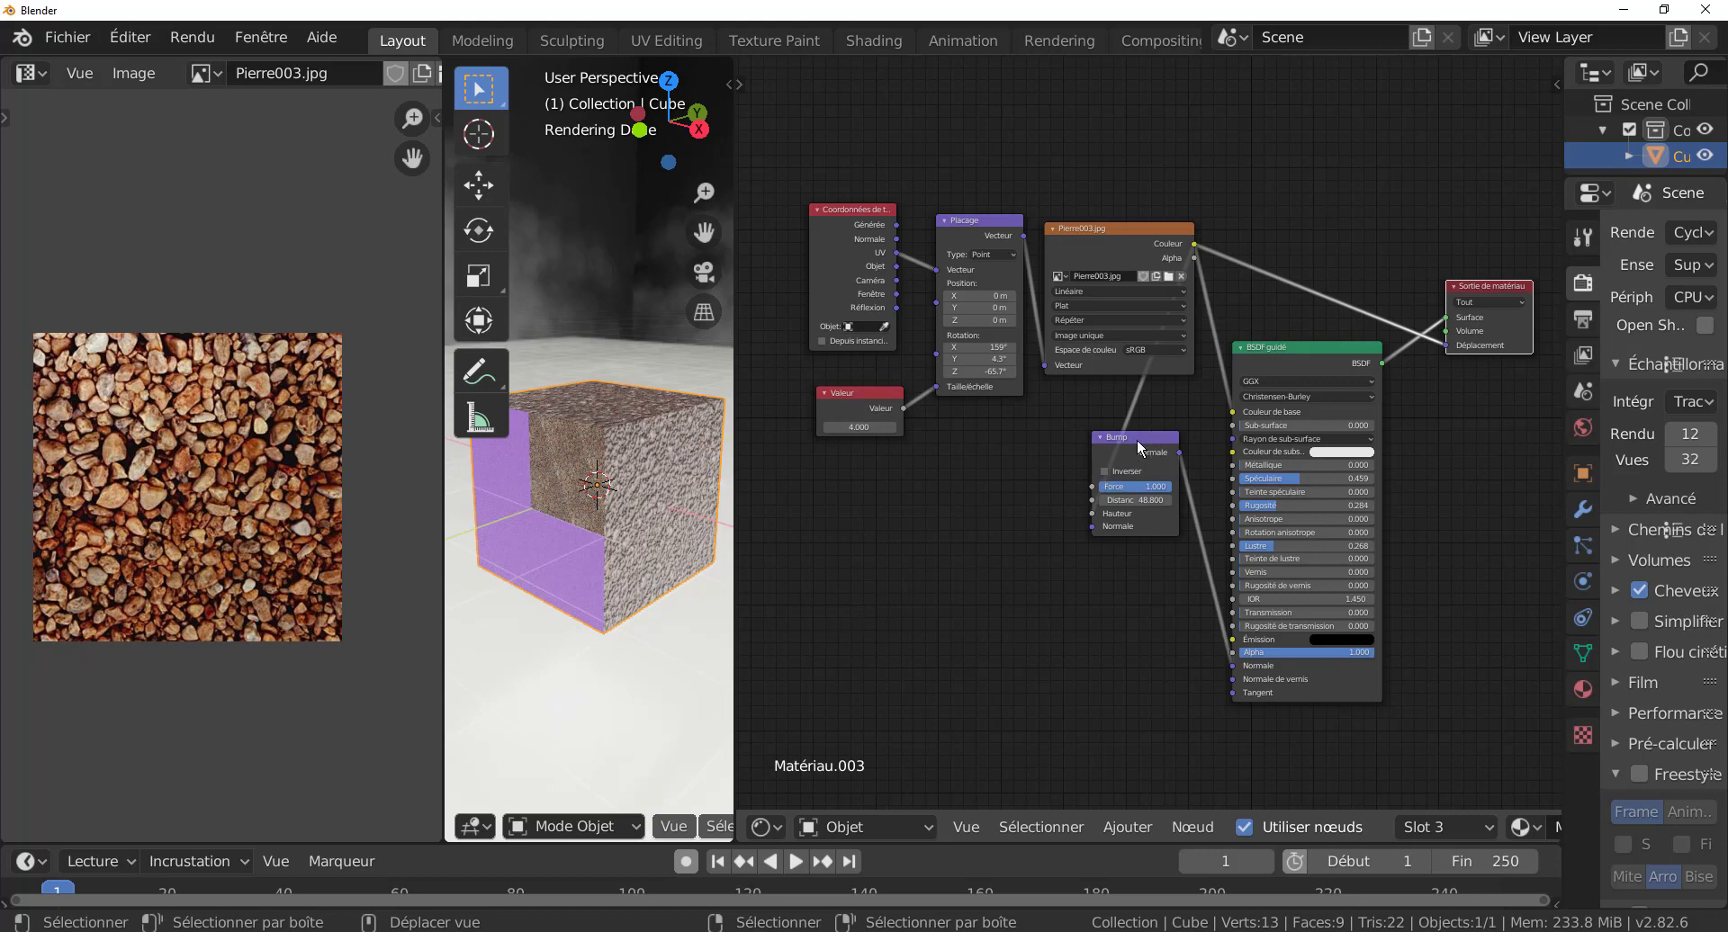
- Raise the Bump, Pierre003.jpg, Placage, texture coordinates and Valeur nodes to space out the graph's links
drag(1136, 434, 1128, 401)
drag(877, 393, 876, 411)
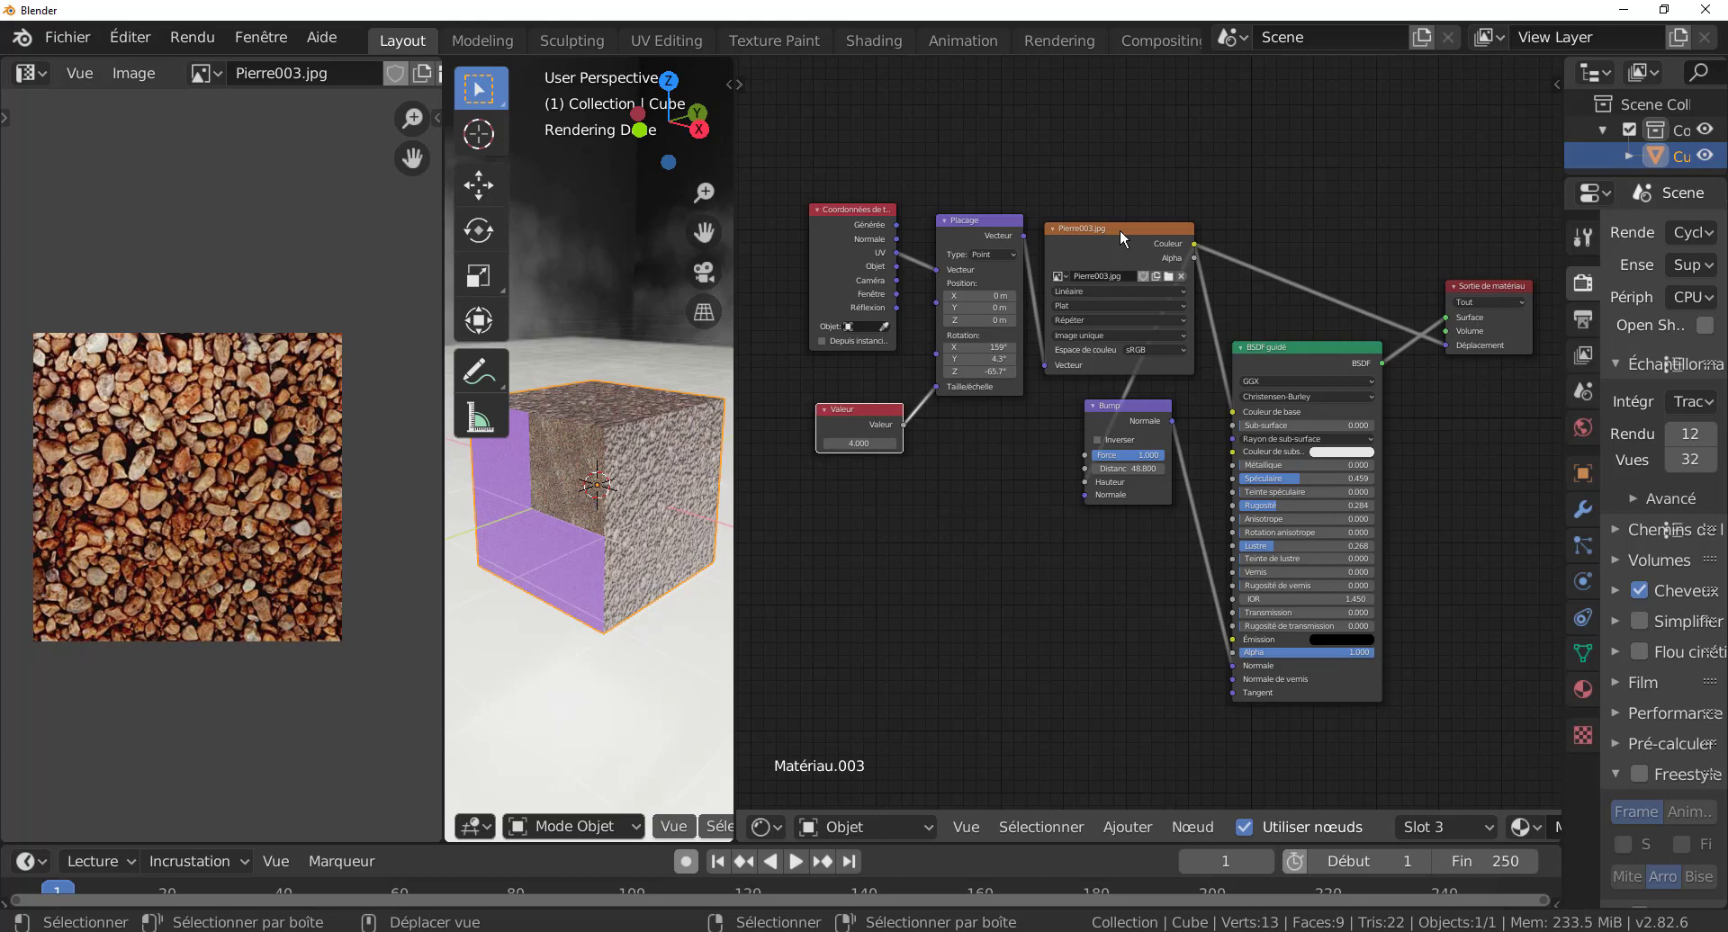
drag(1119, 230, 1137, 173)
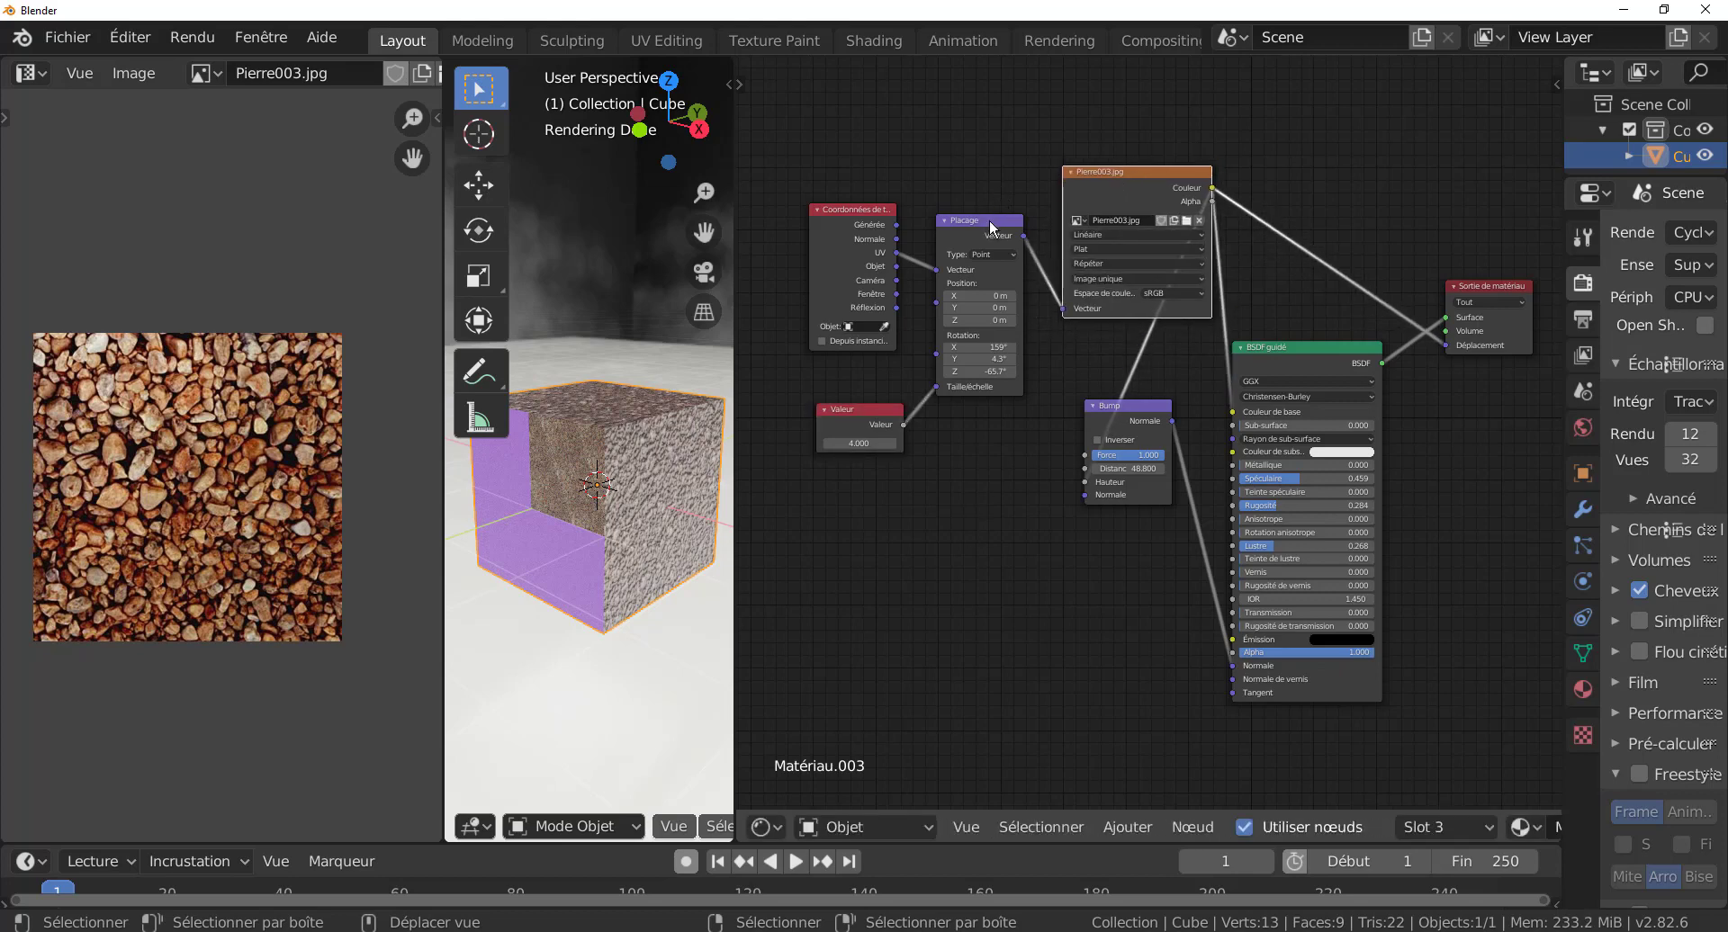
drag(989, 220, 995, 169)
drag(847, 216, 852, 188)
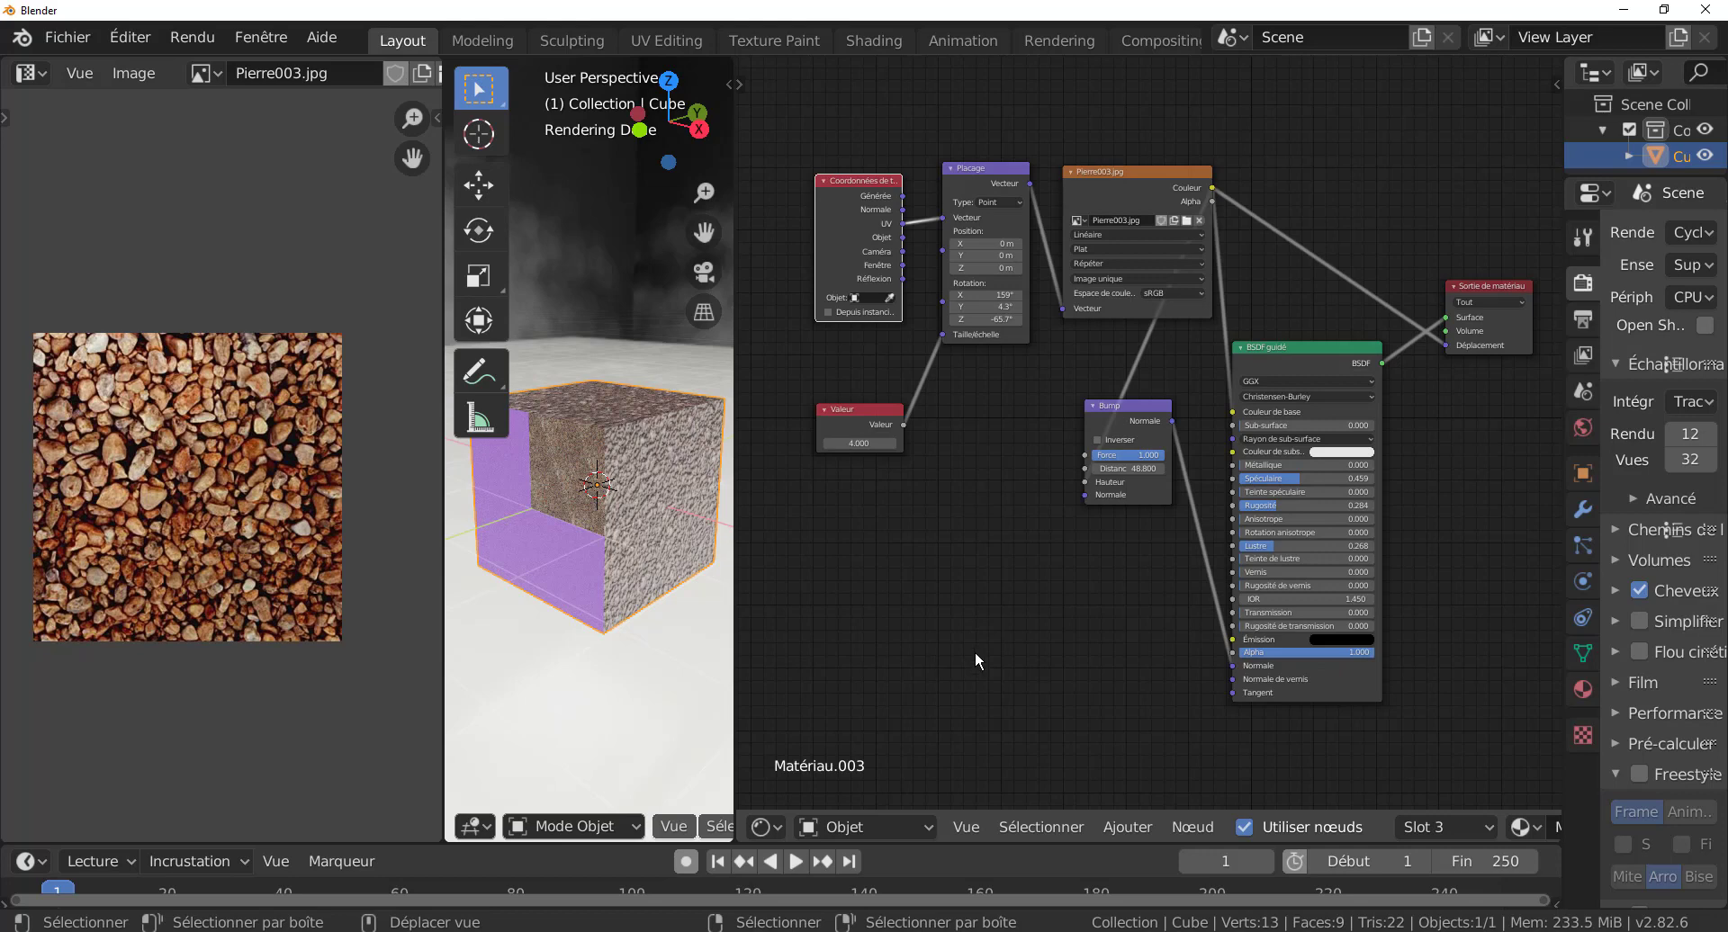
drag(861, 412, 865, 371)
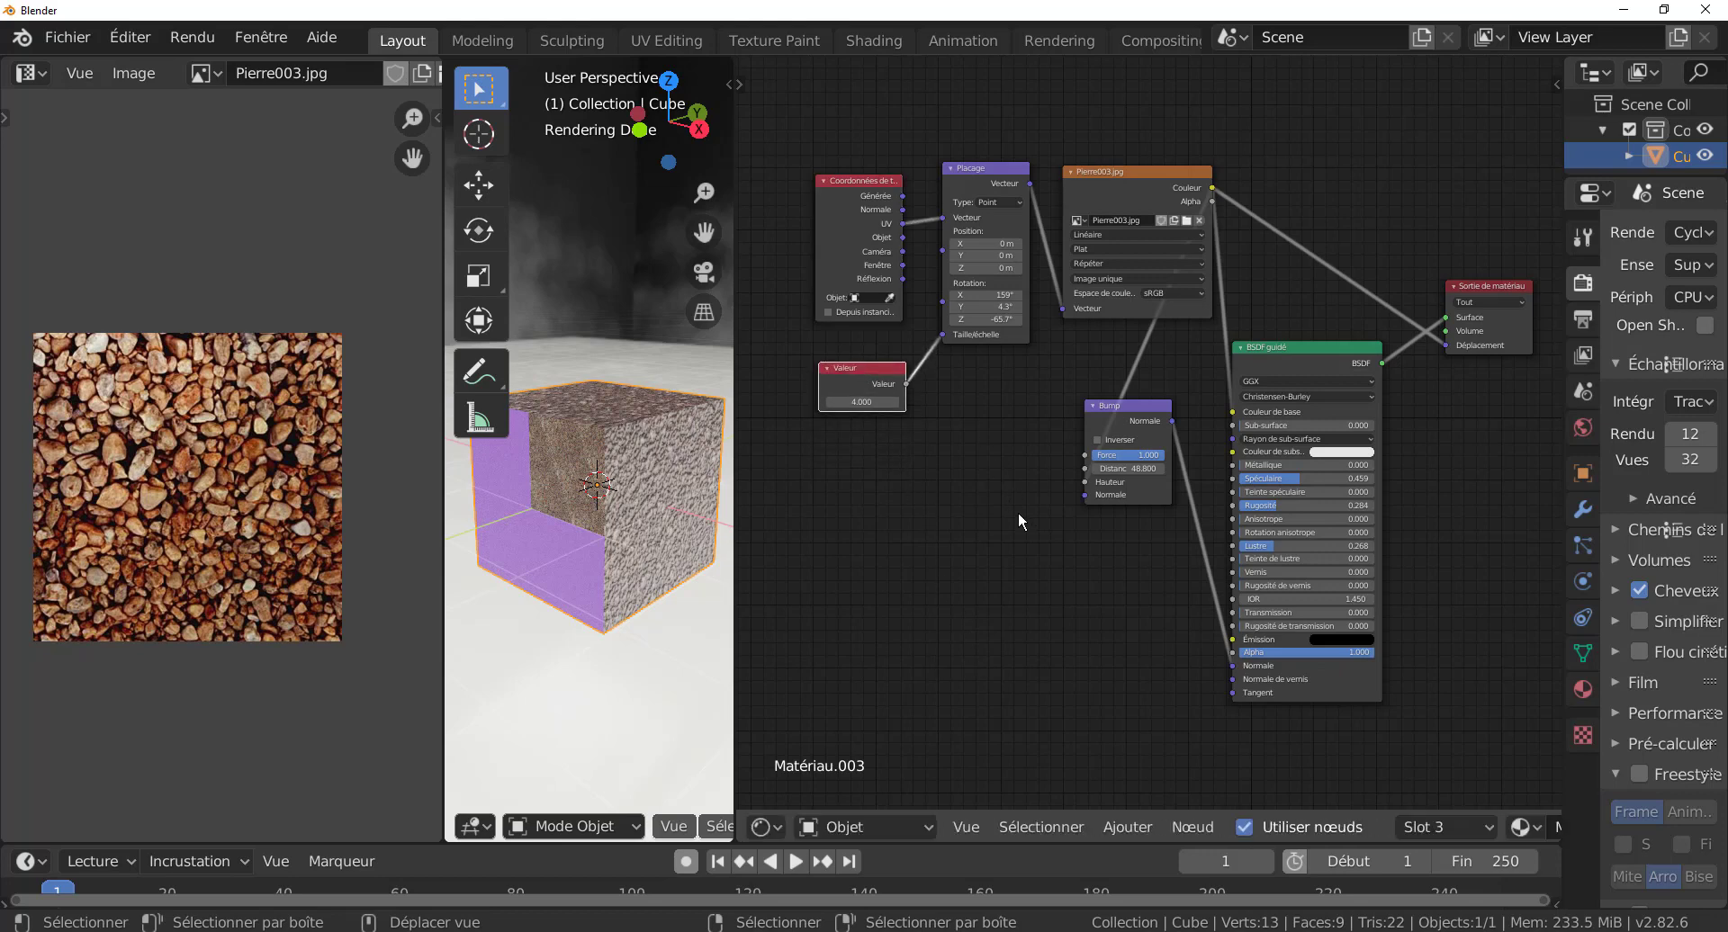
- Raise the BSDF guidé node between the Pierre003.jpg node and the material output, and frame the complete node chain
middle_drag(986, 563, 962, 587)
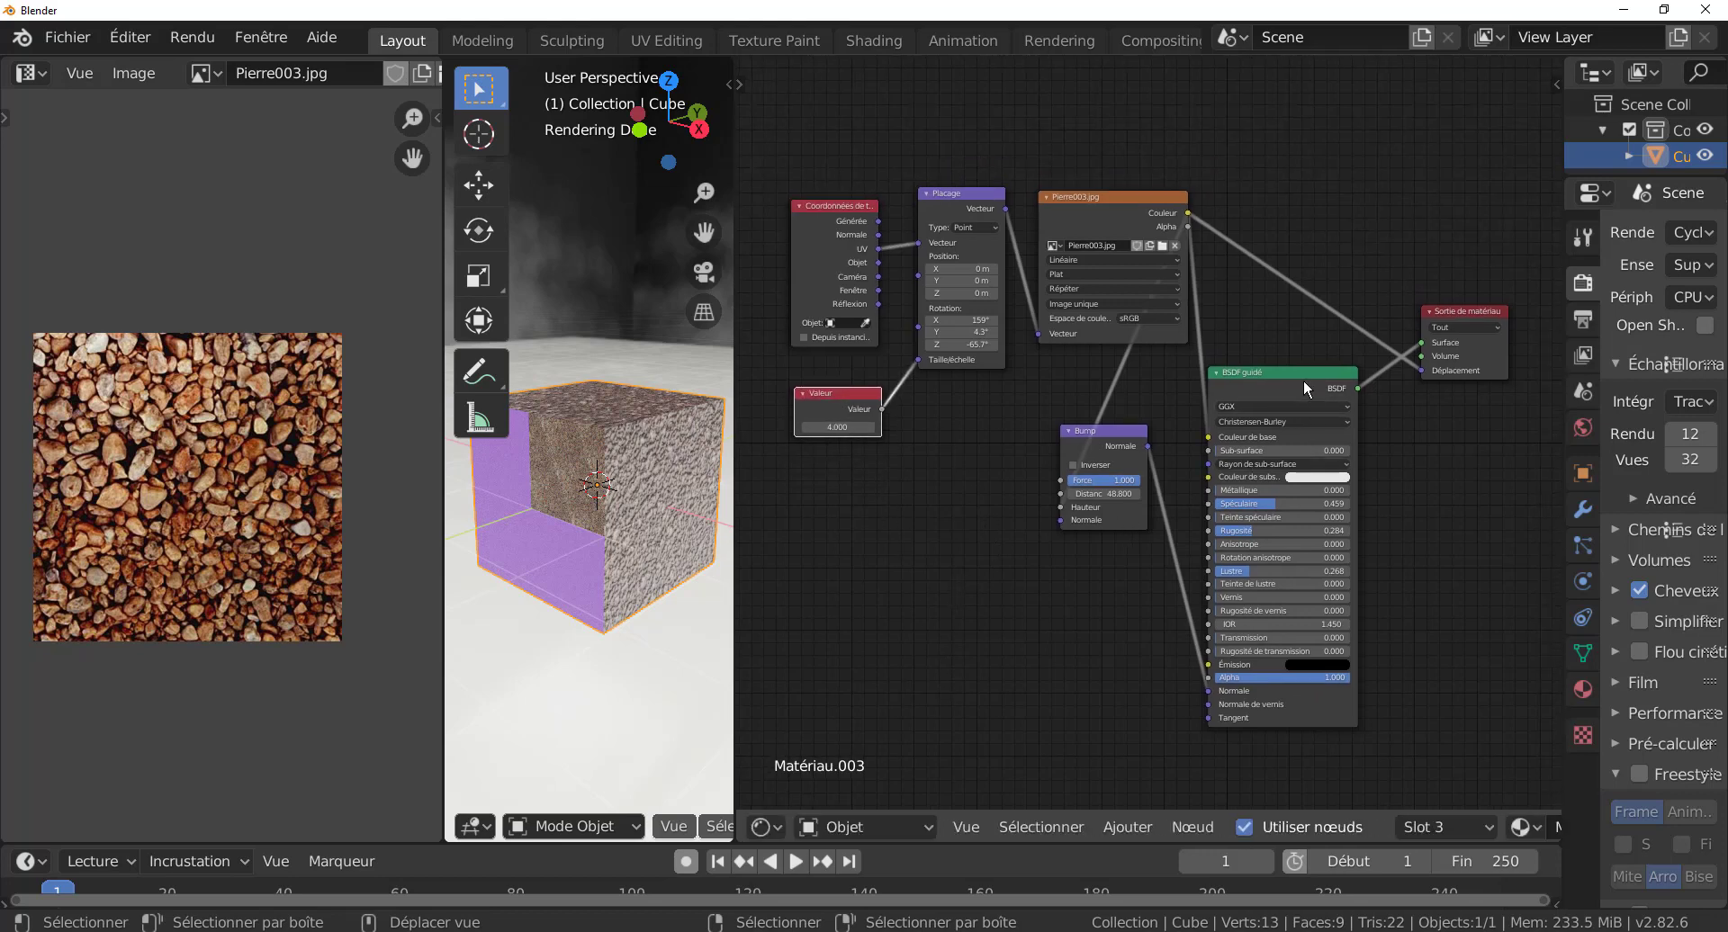
drag(1305, 374, 1313, 359)
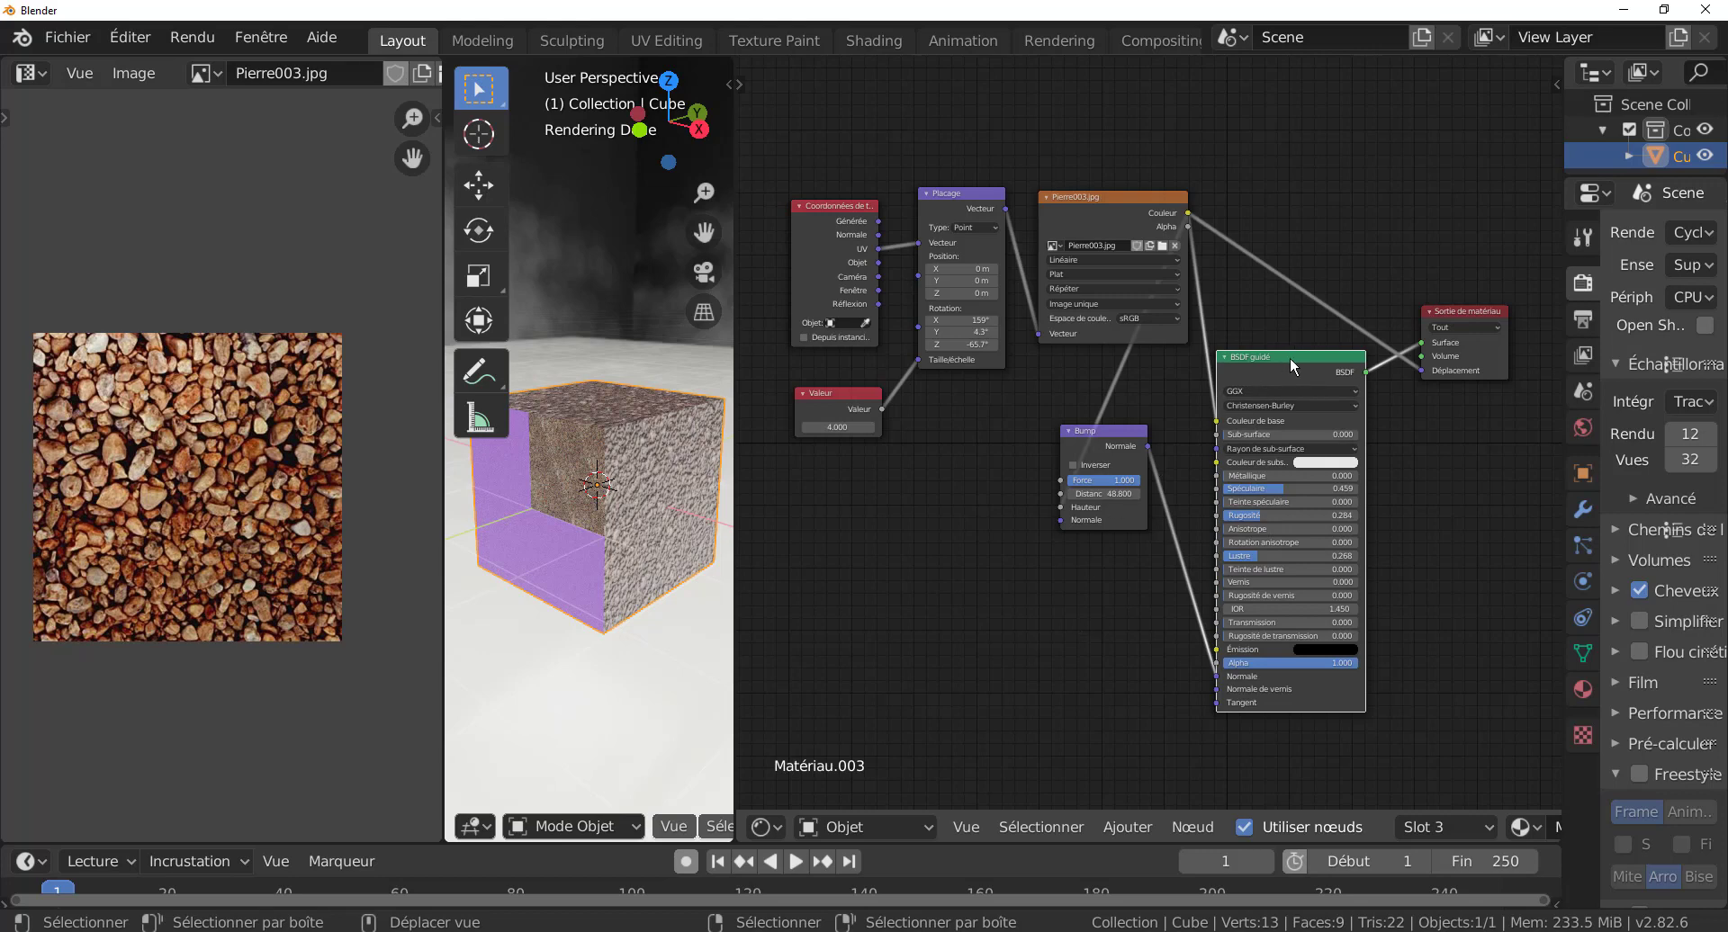
drag(1289, 359, 1305, 233)
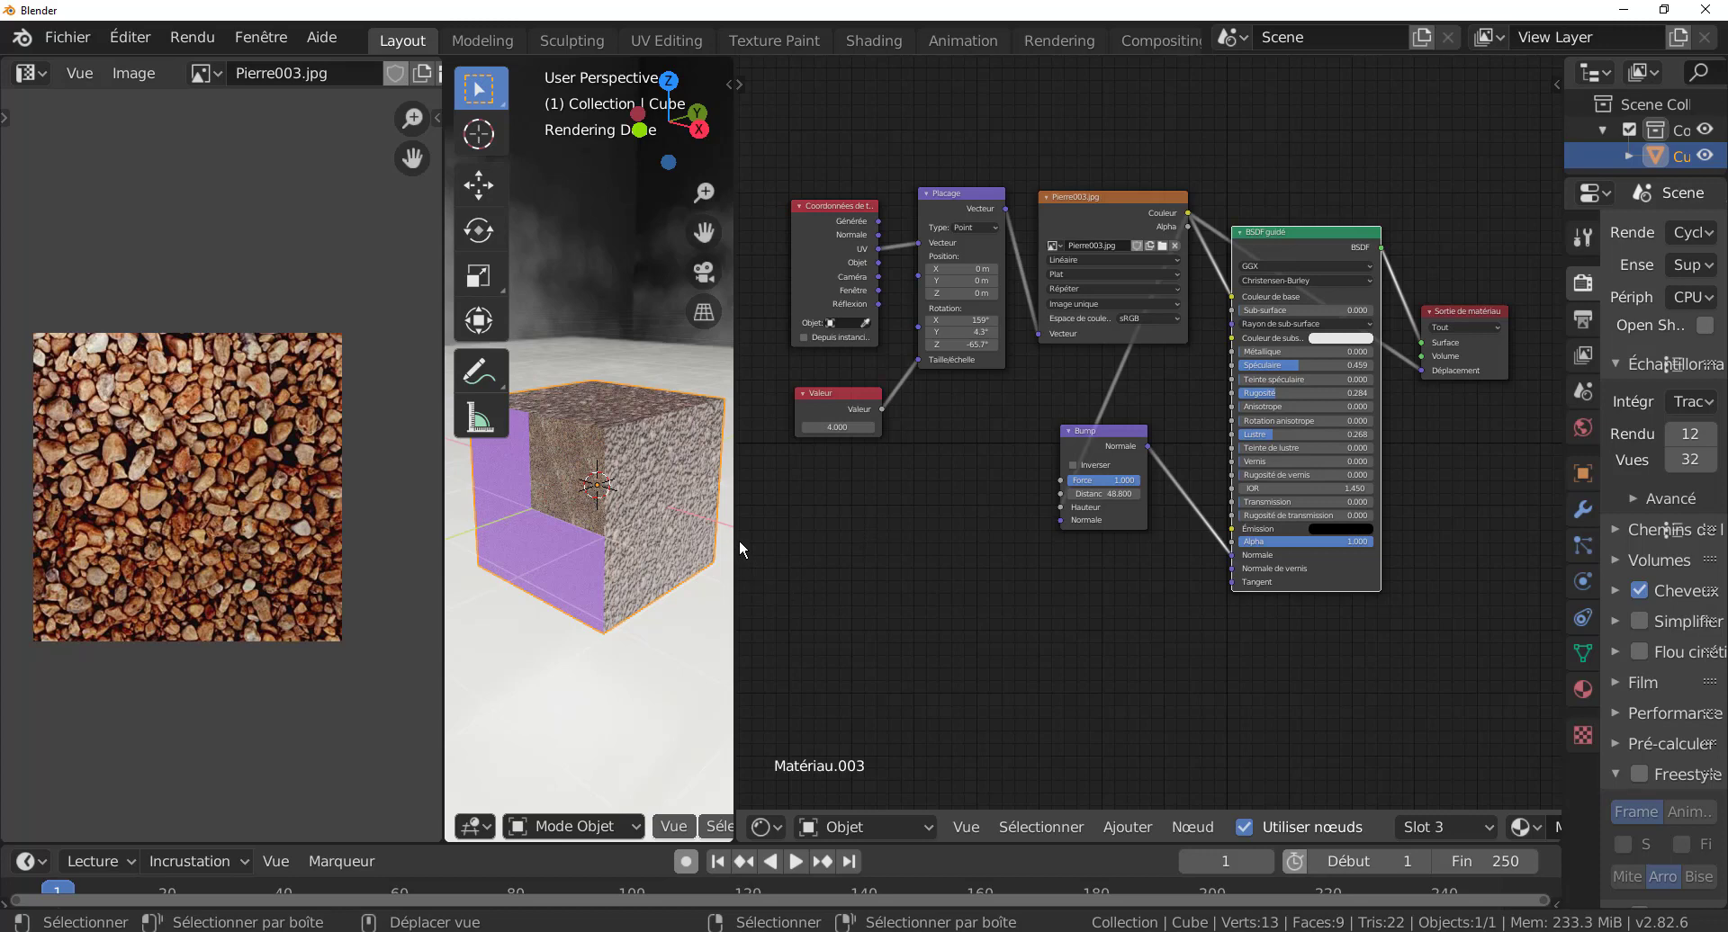
middle_drag(932, 569, 969, 602)
scroll(969, 602, up, 2)
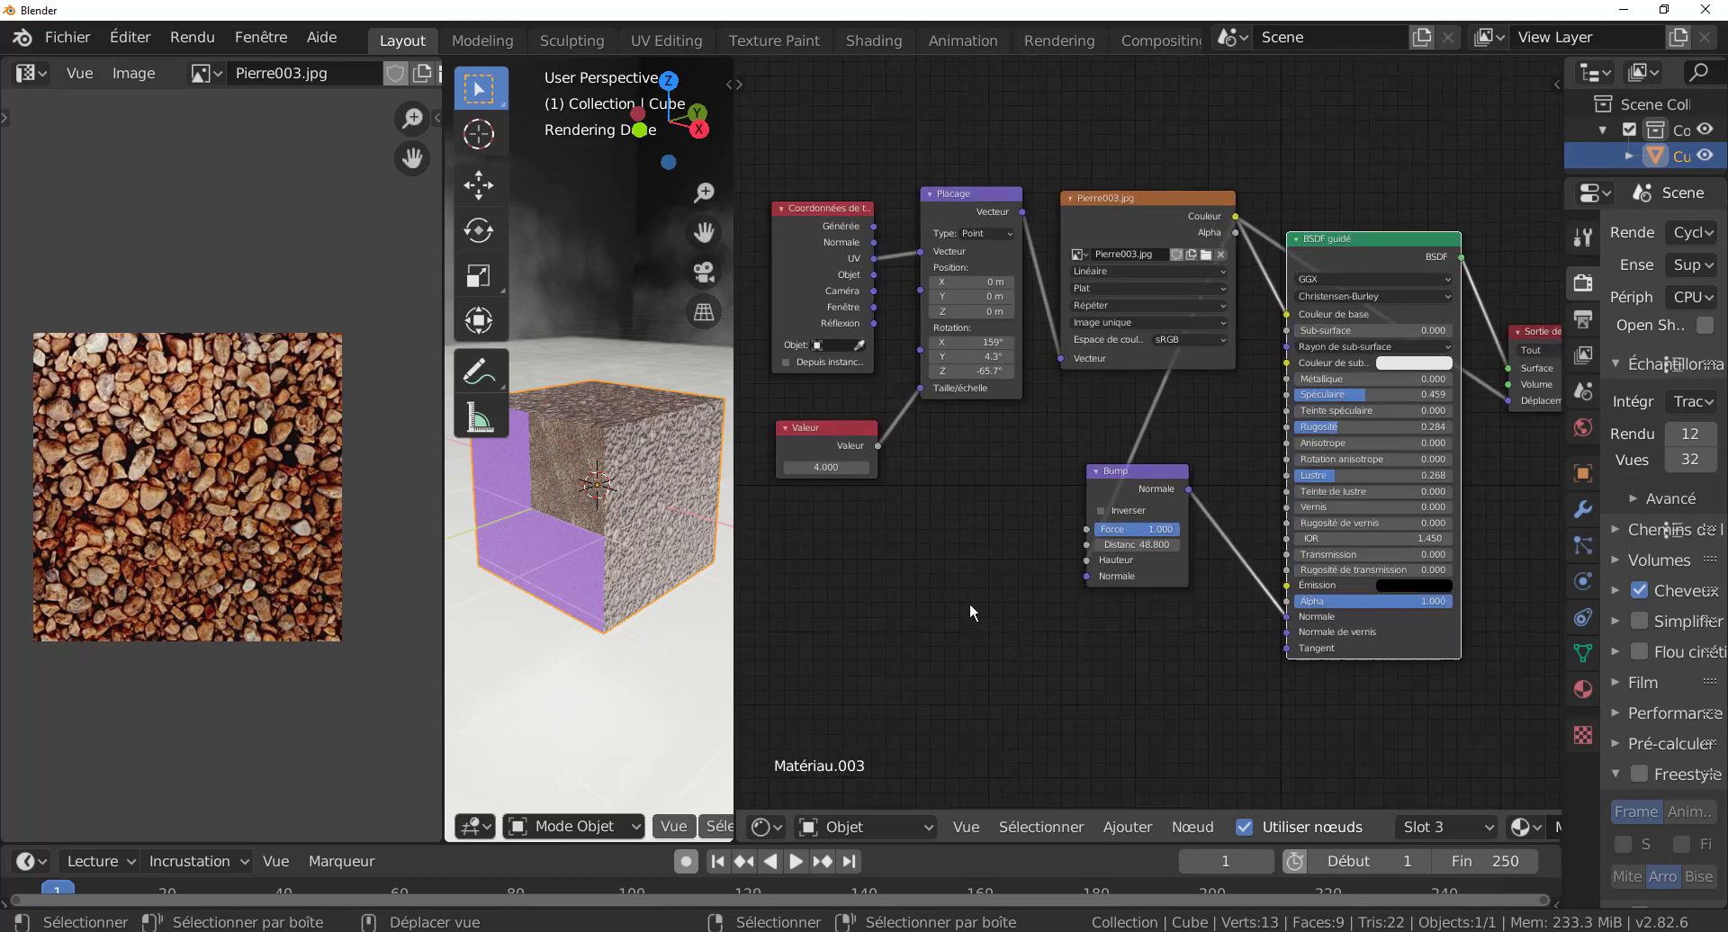
scroll(969, 602, down, 2)
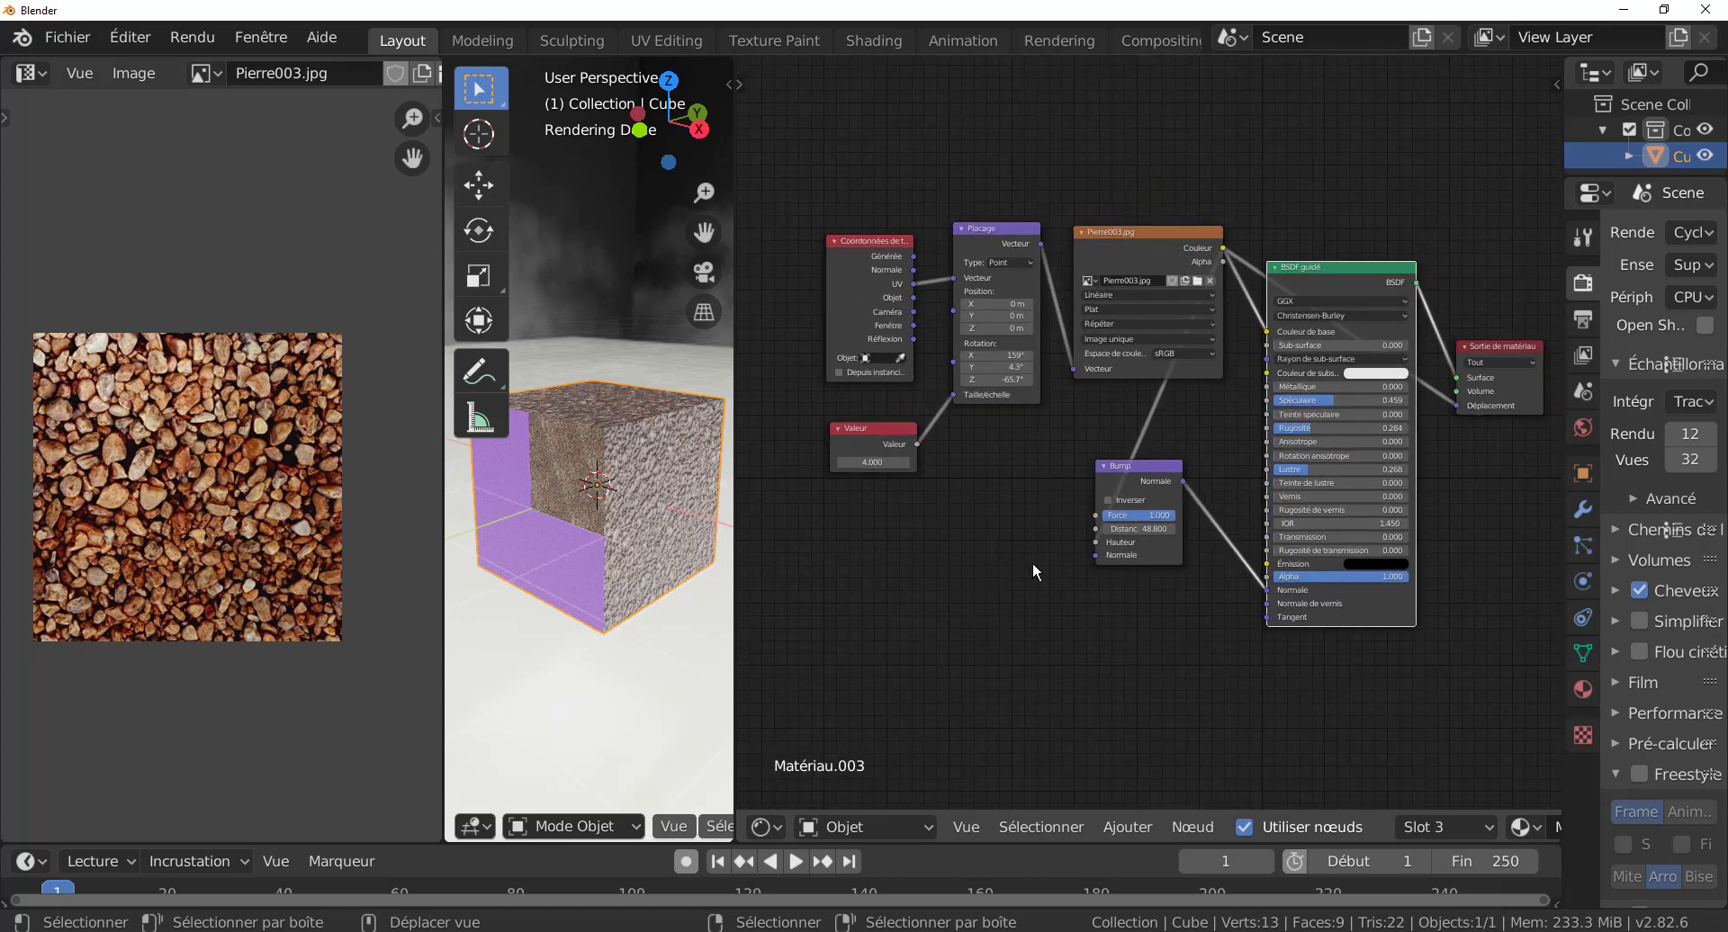